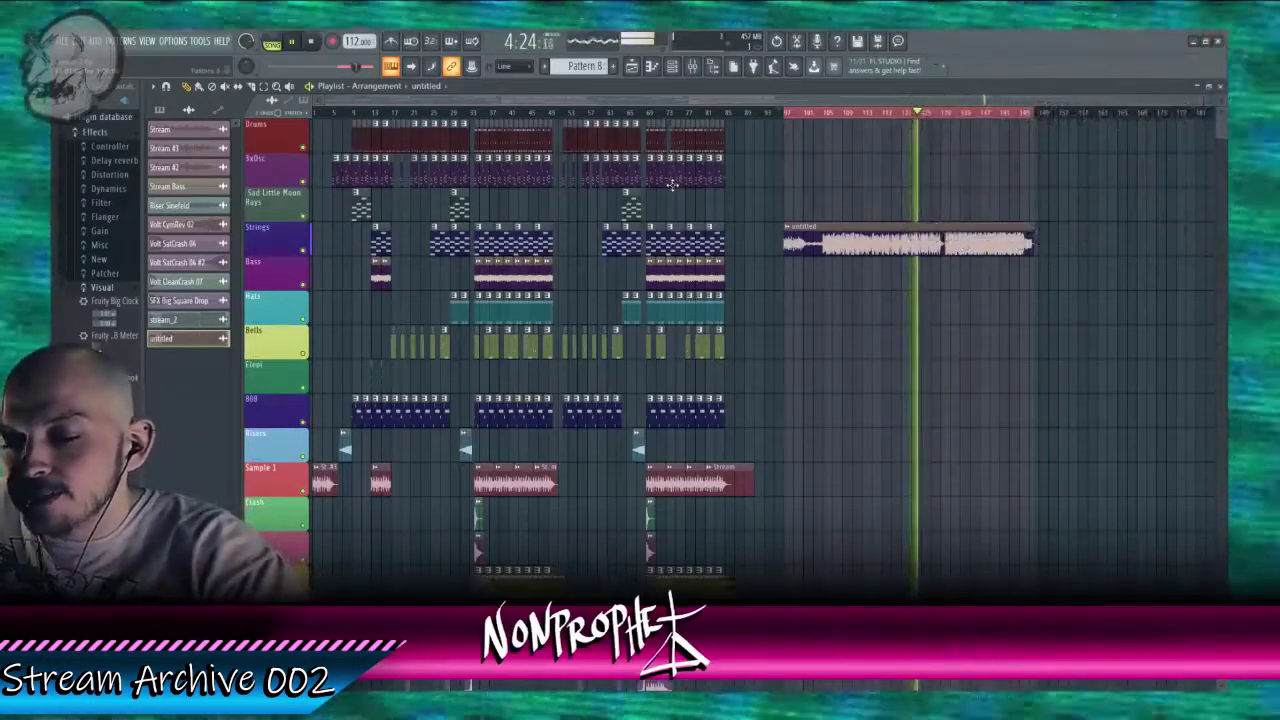
key(ctrl+z)
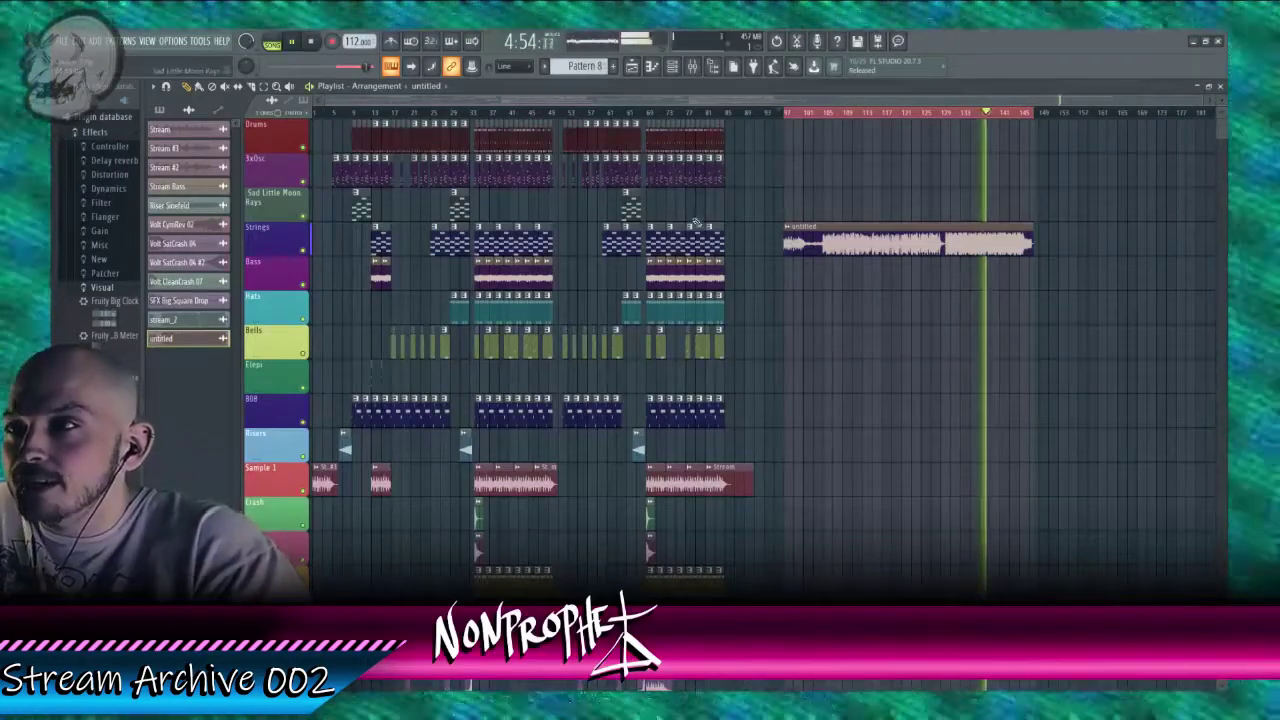
scroll(695, 222, down, 3)
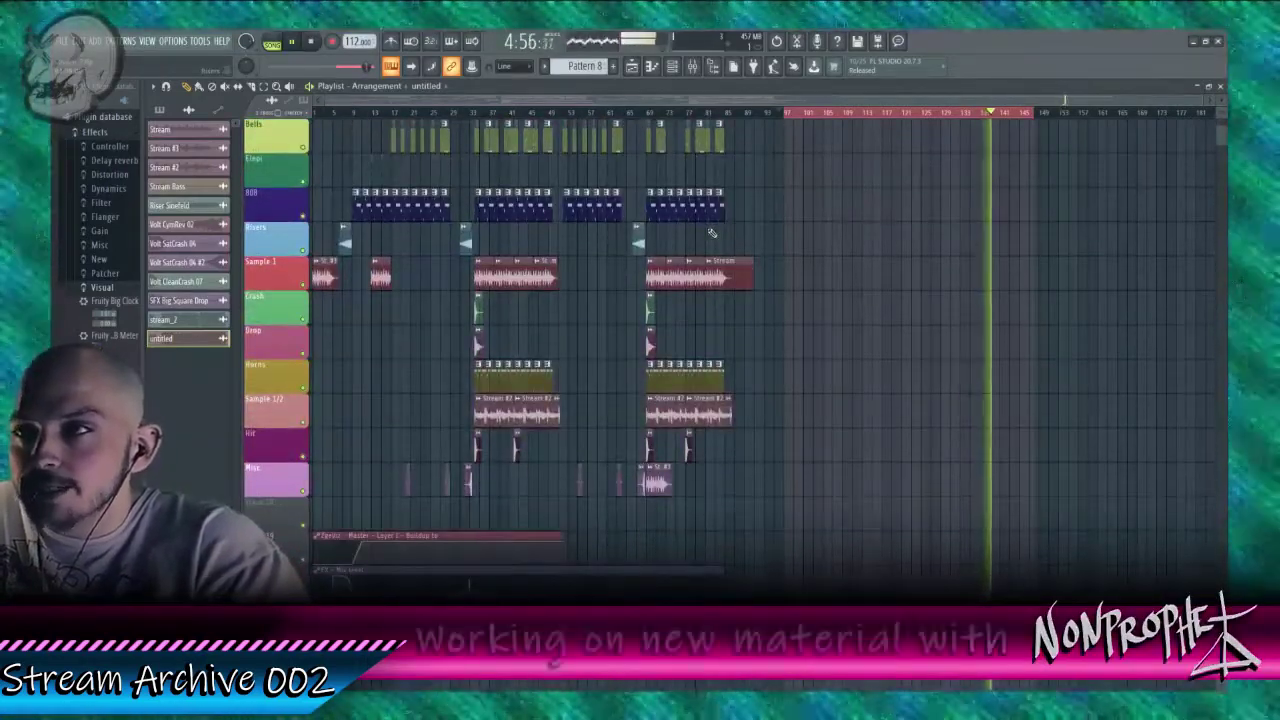
scroll(711, 232, up, 3)
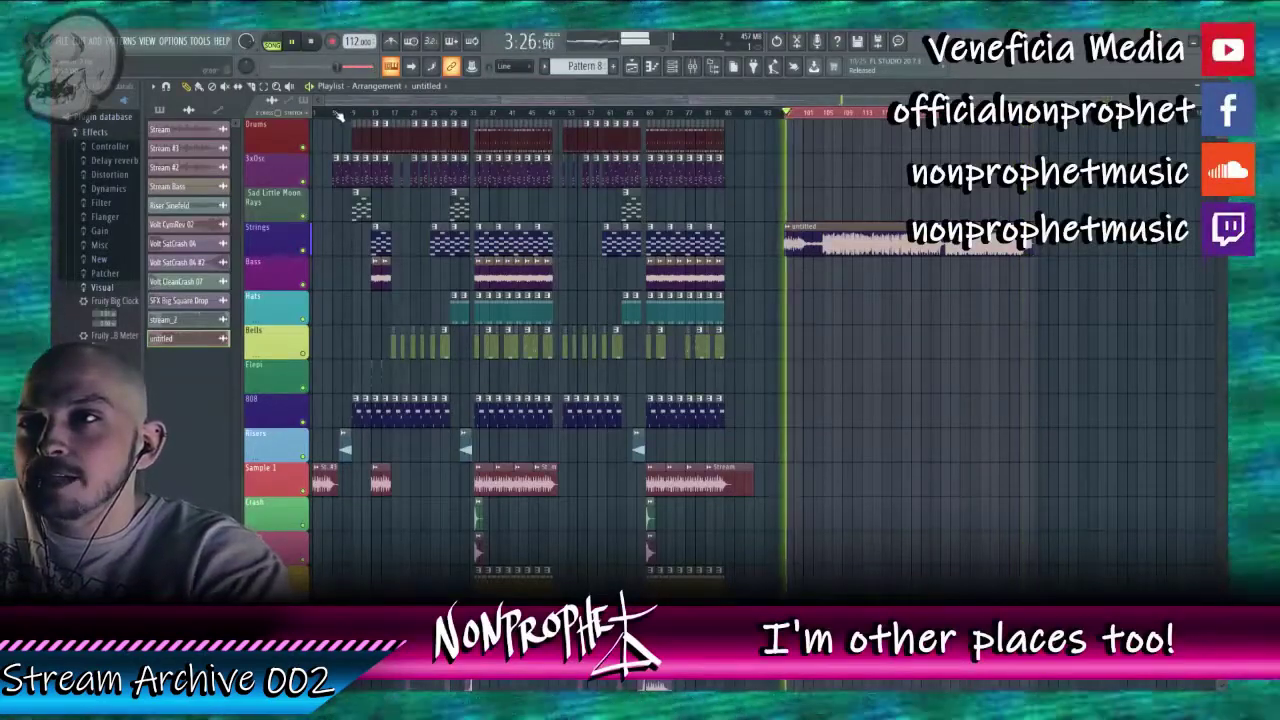
Step: Select mixer track Insert 1 and filter the channel rack to Unsorted channels, then return to the playlist
click(692, 67)
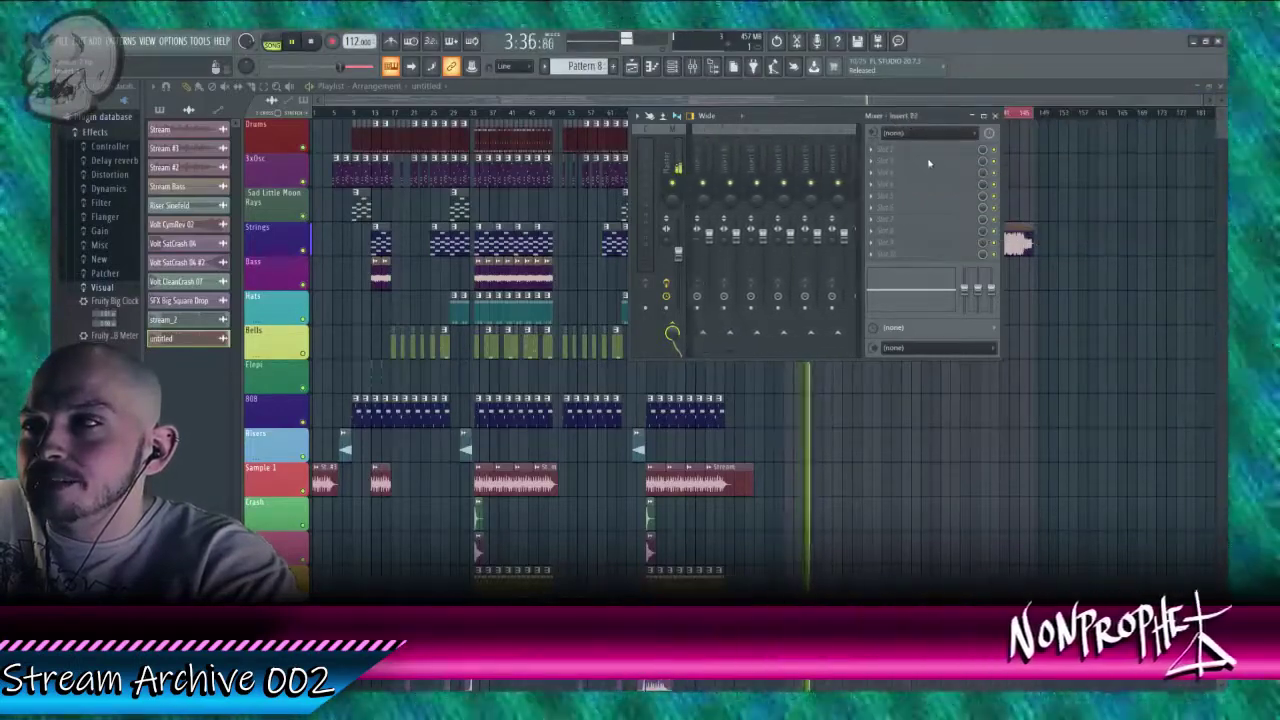
scroll(790, 165, up, 10)
click(711, 158)
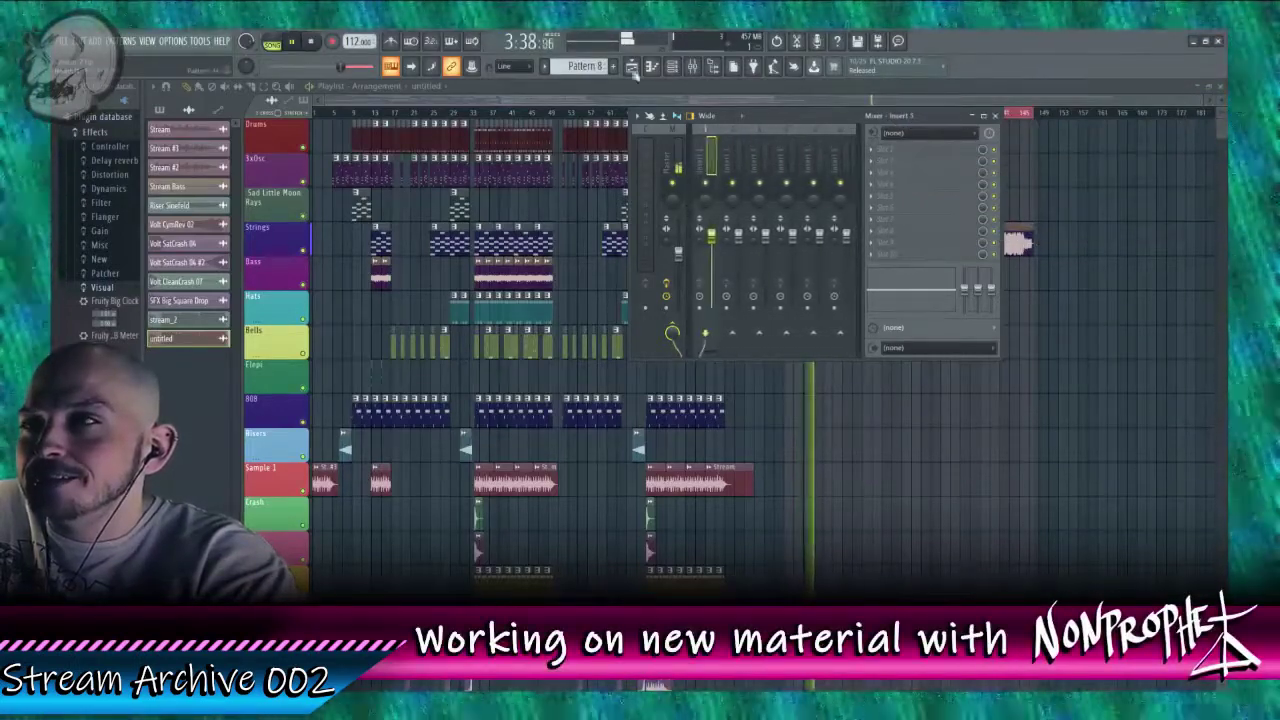
click(673, 67)
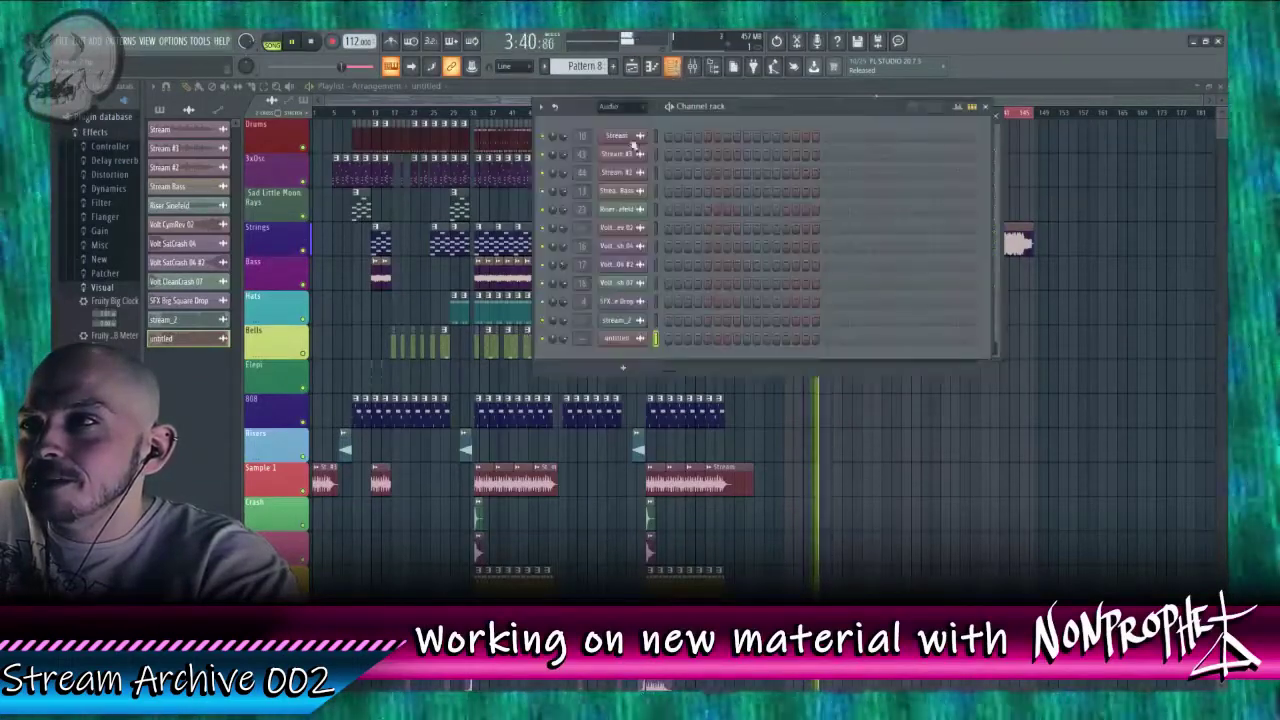
click(613, 108)
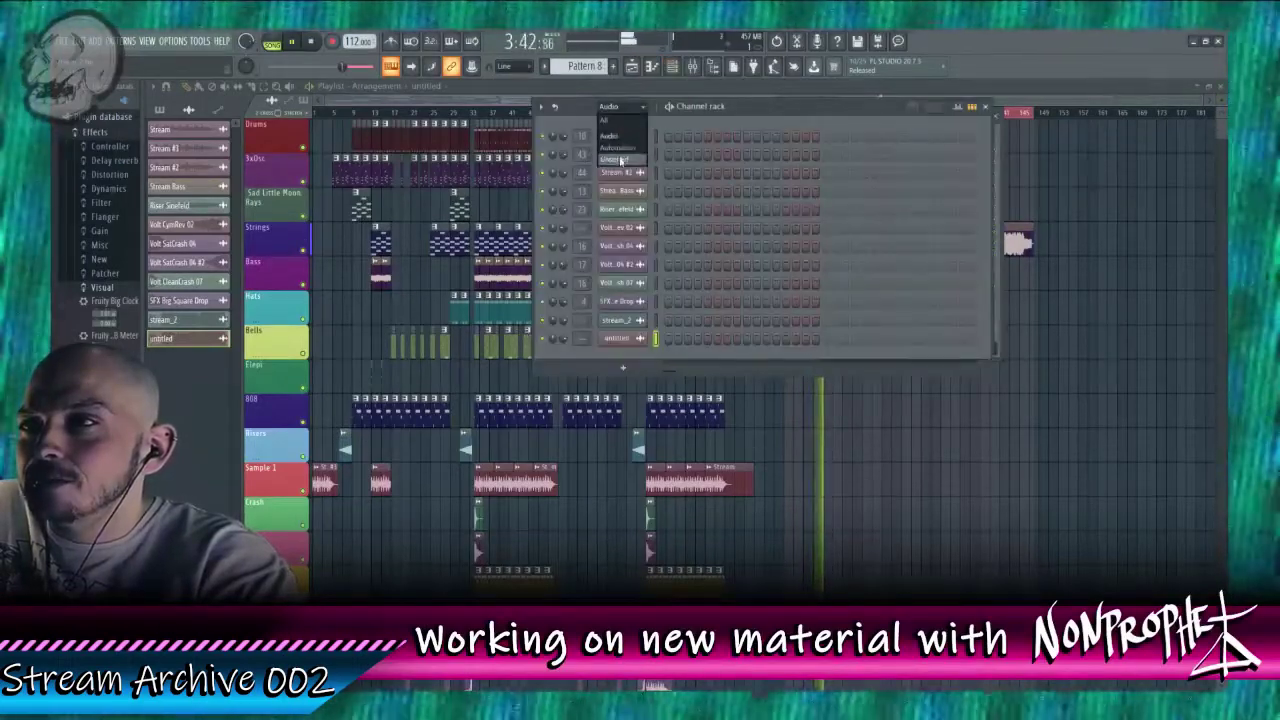
click(622, 160)
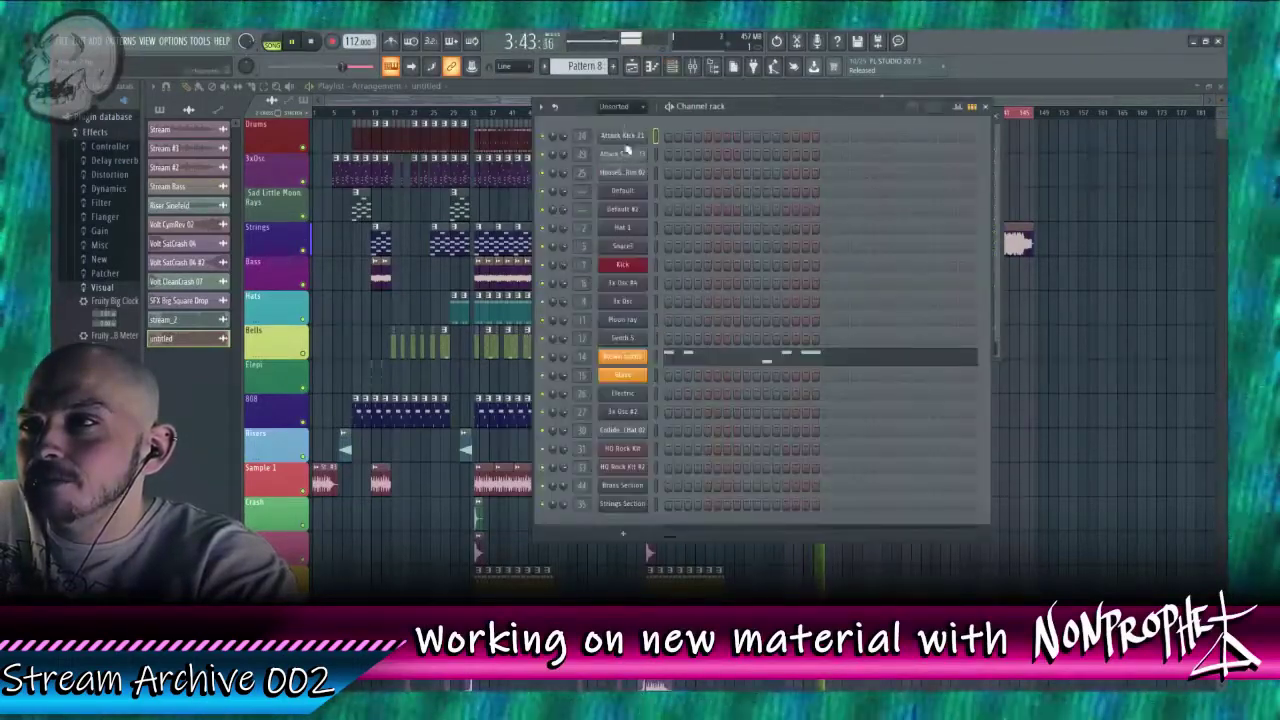
click(709, 66)
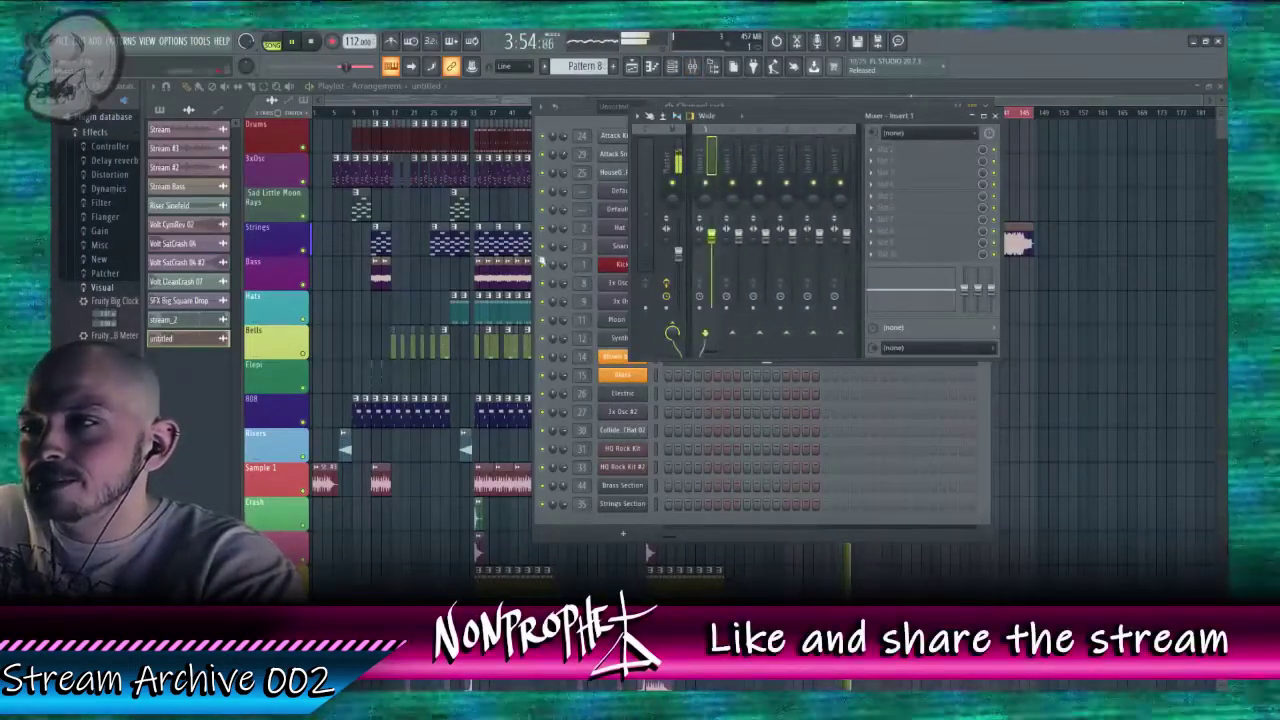
key(F9)
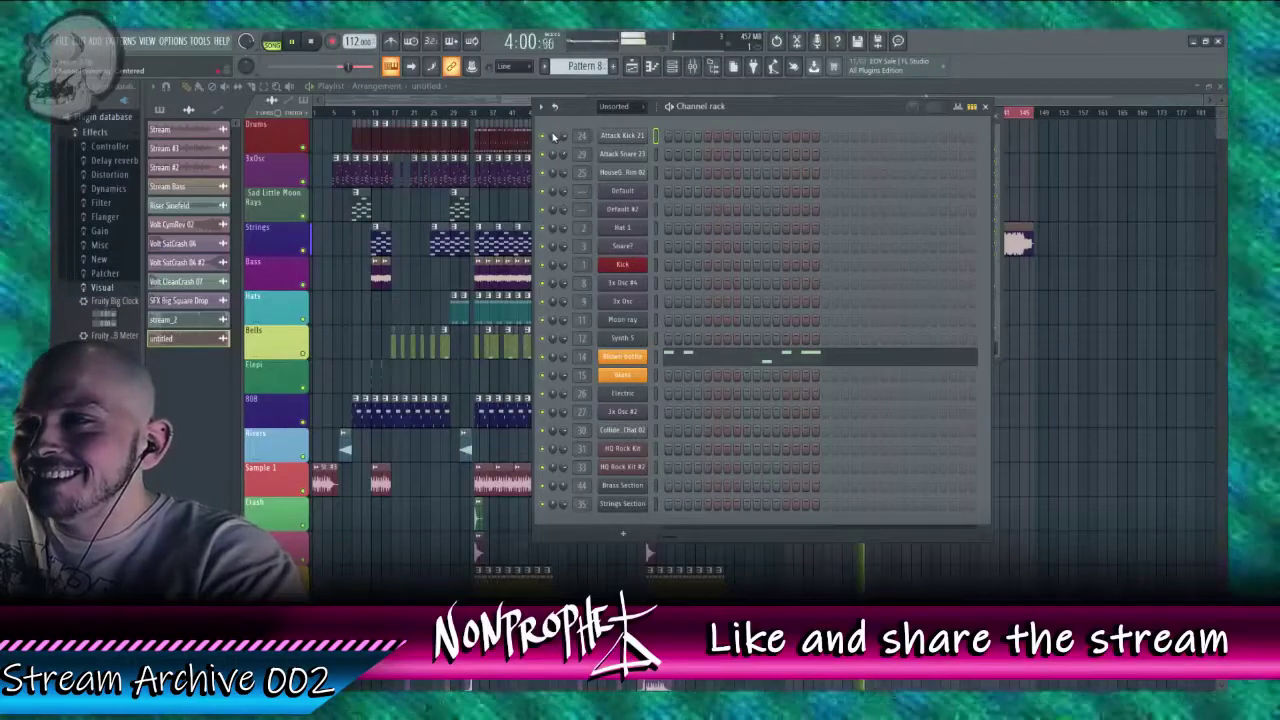
key(F6)
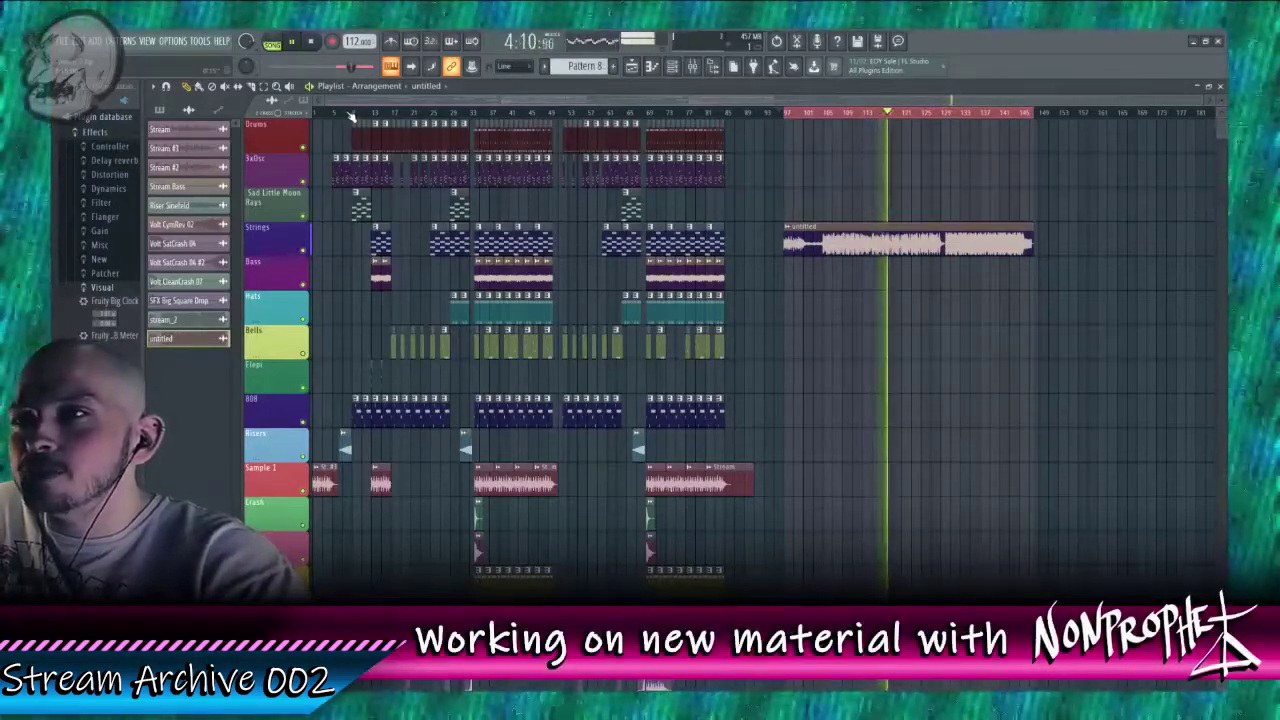
Step: Stop the current playback and play the arrangement from its beginning
click(310, 43)
click(343, 114)
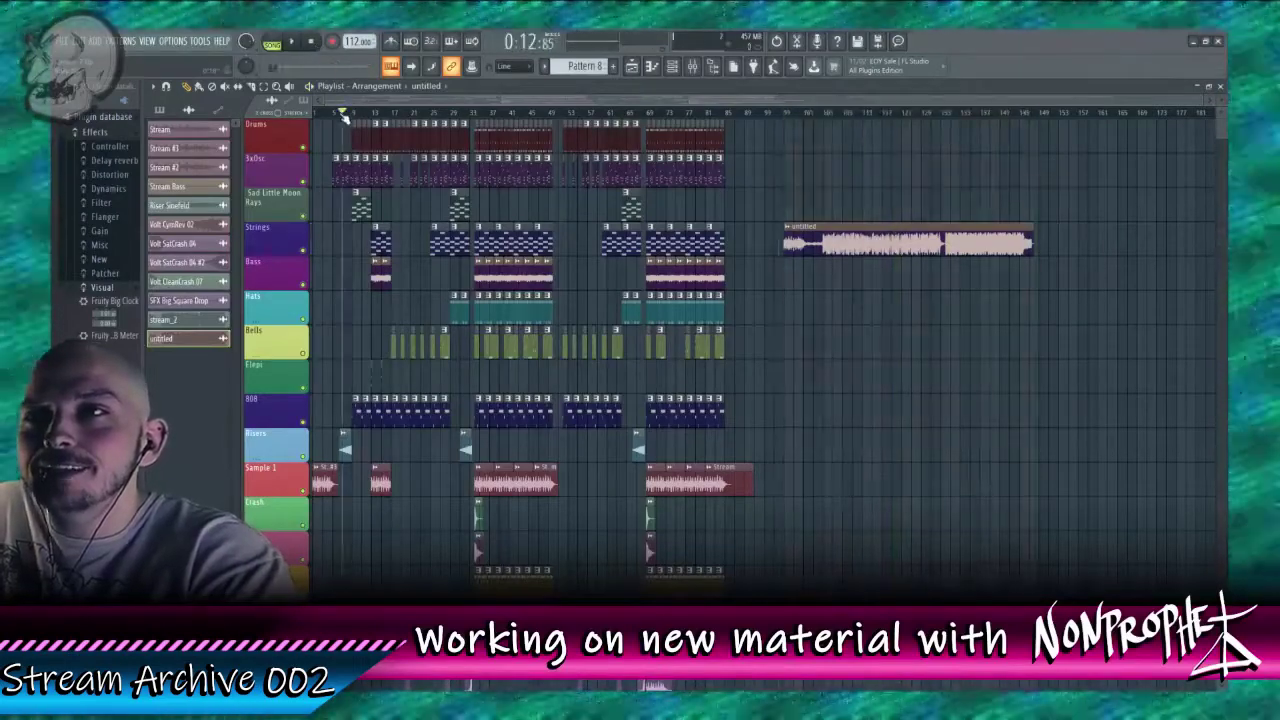
click(317, 113)
click(292, 43)
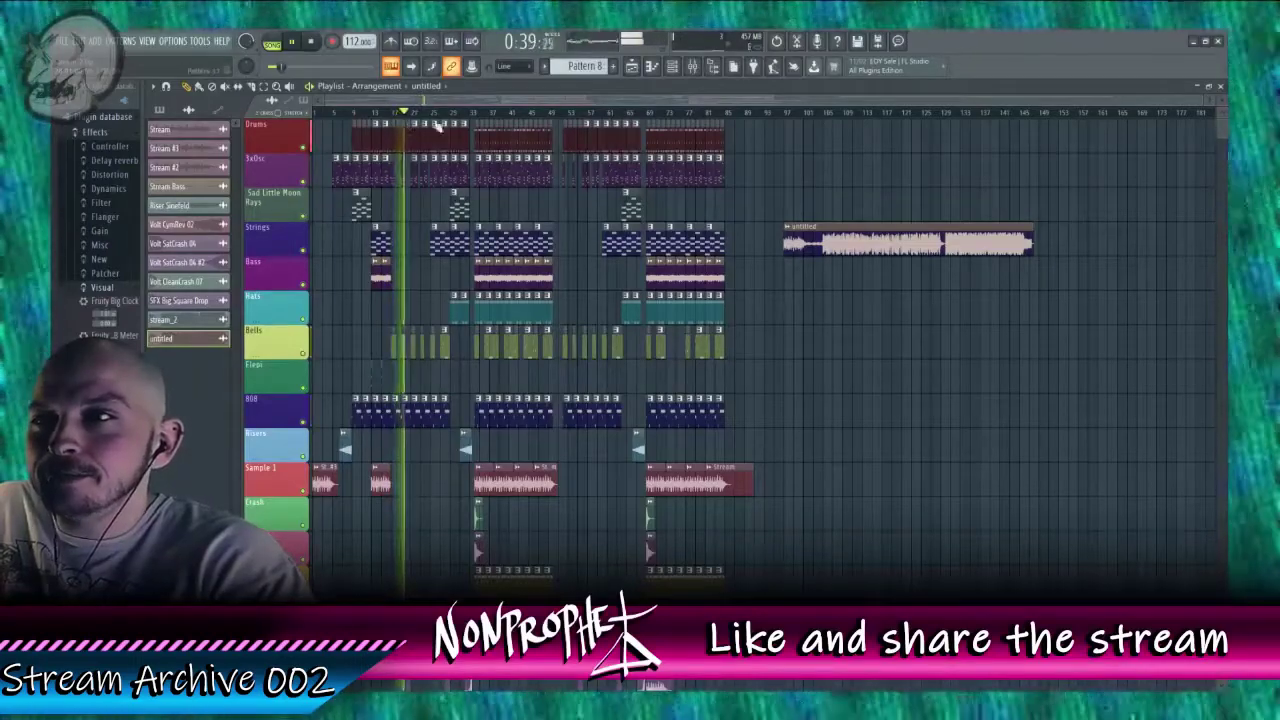
Step: Play the arrangement from the buildup with the riser just before the first drop
scroll(413, 117, up, 5)
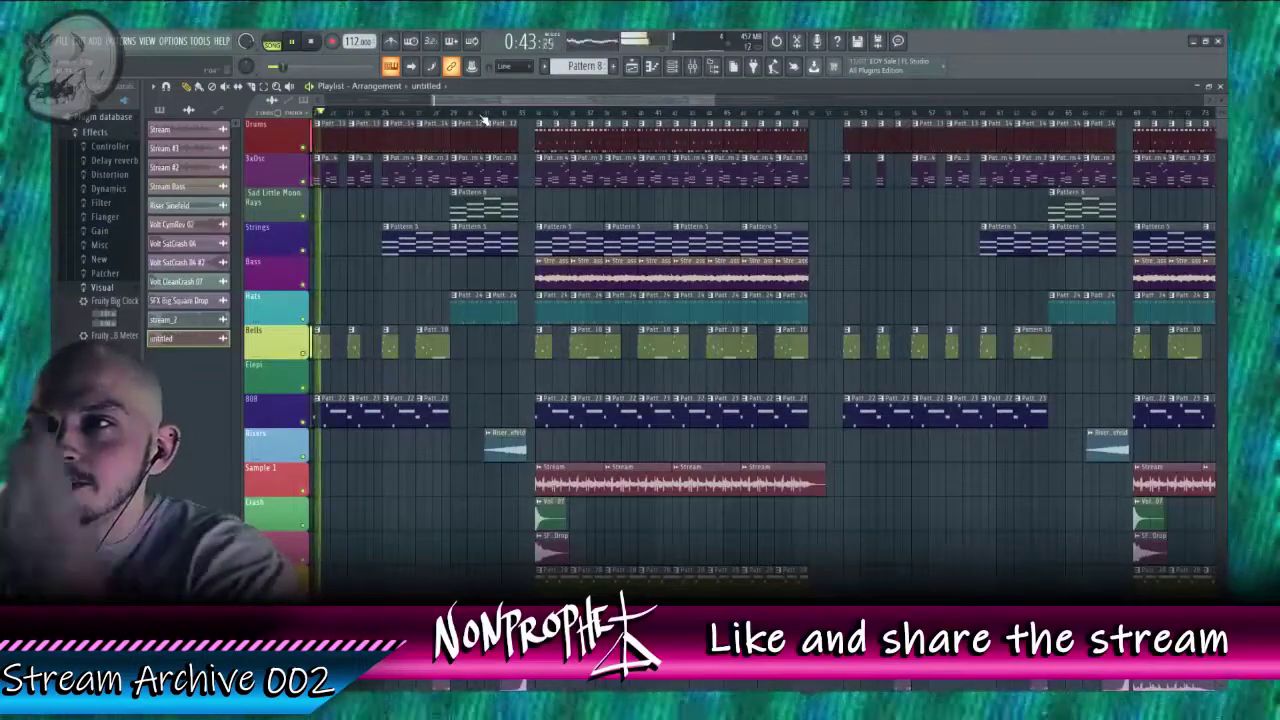
click(464, 110)
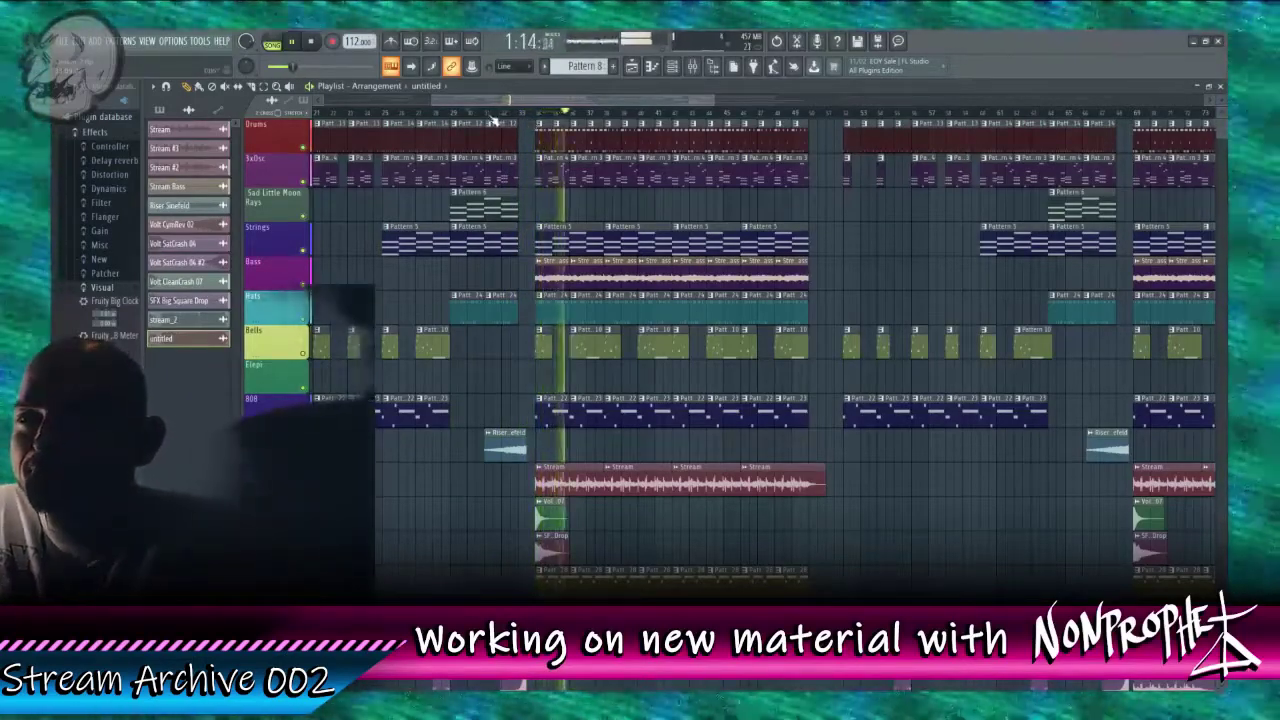
click(487, 113)
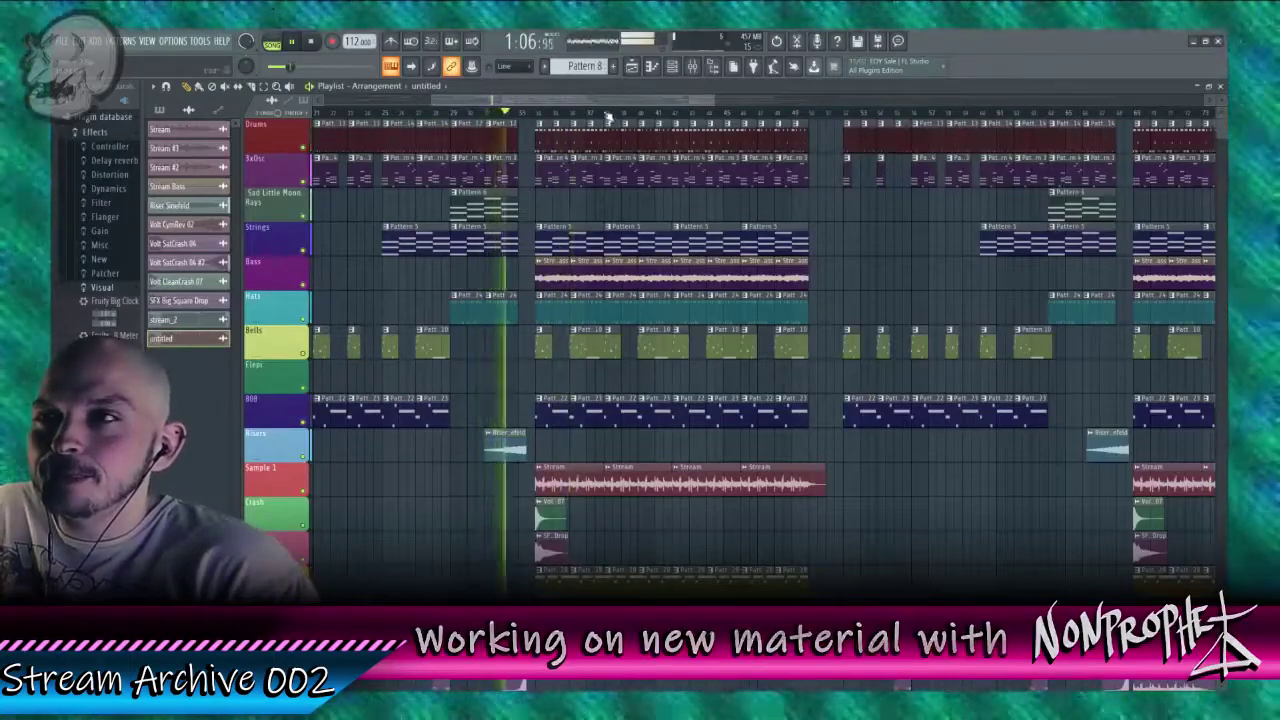
Step: Compare the imported untitled audio clip with the arrangement and replay the song from the start of the first drop
scroll(614, 118, down, 5)
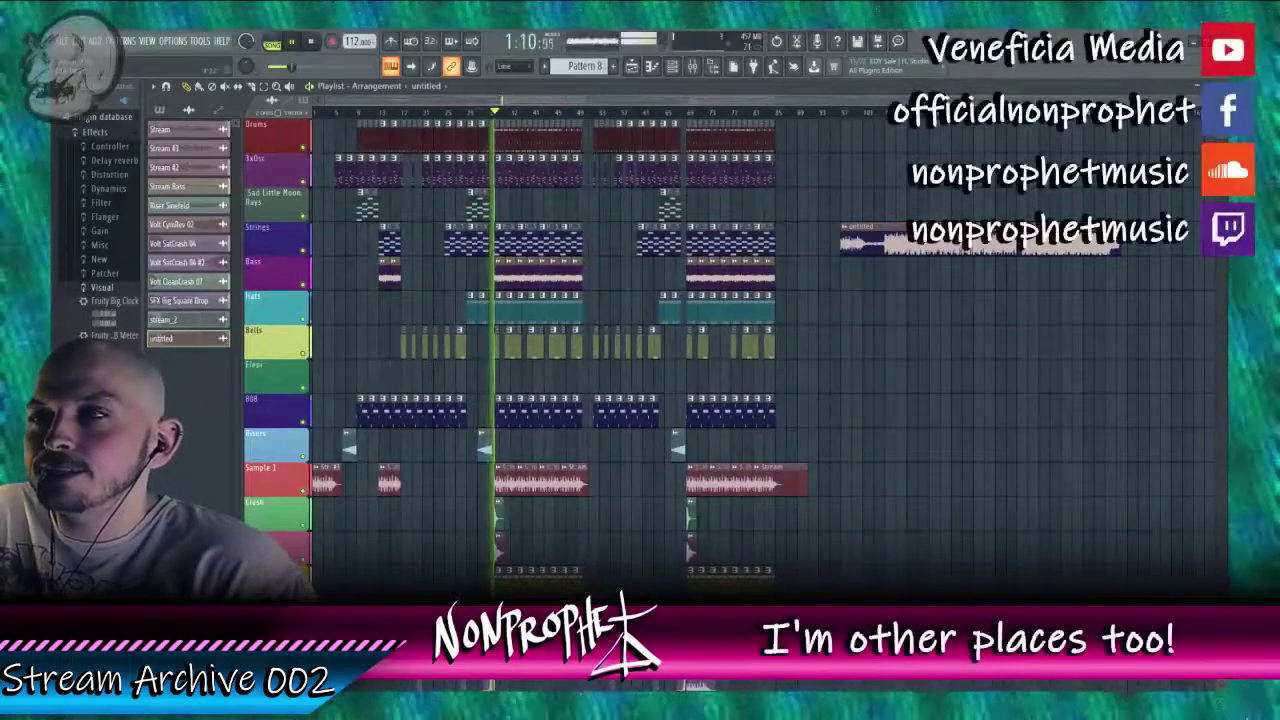
scroll(1006, 240, up, 4)
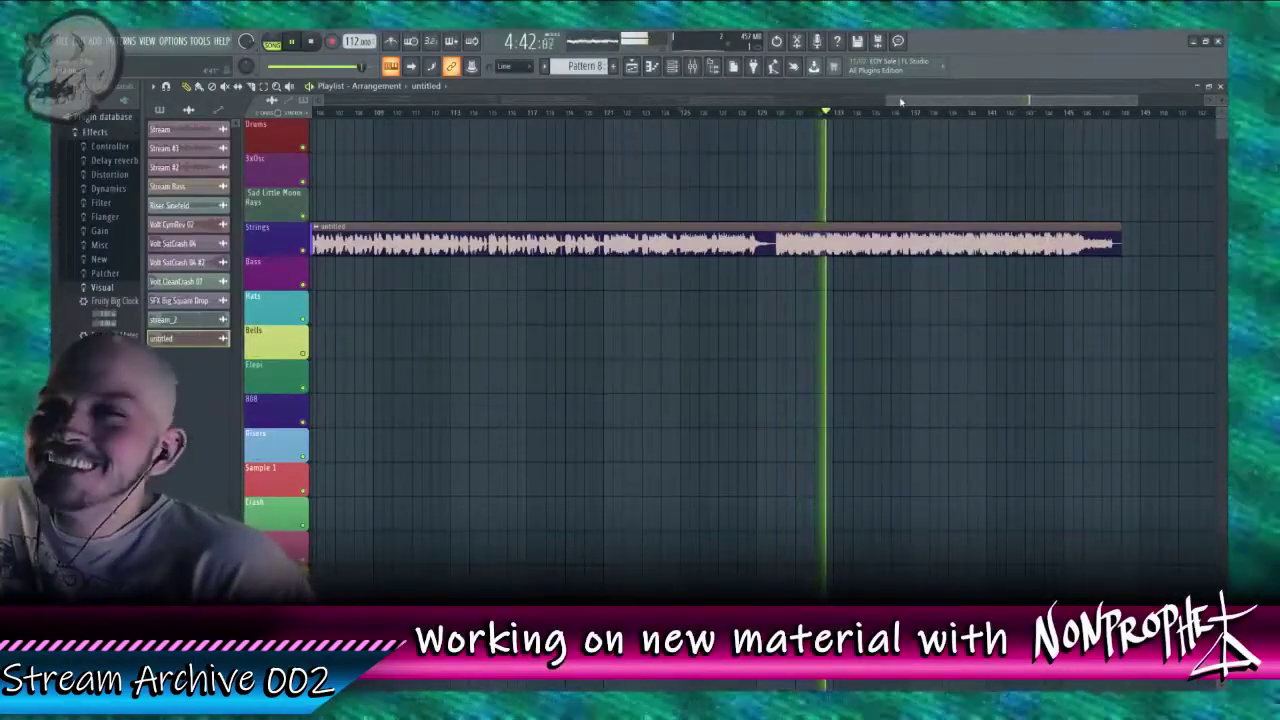
drag(883, 97, 572, 105)
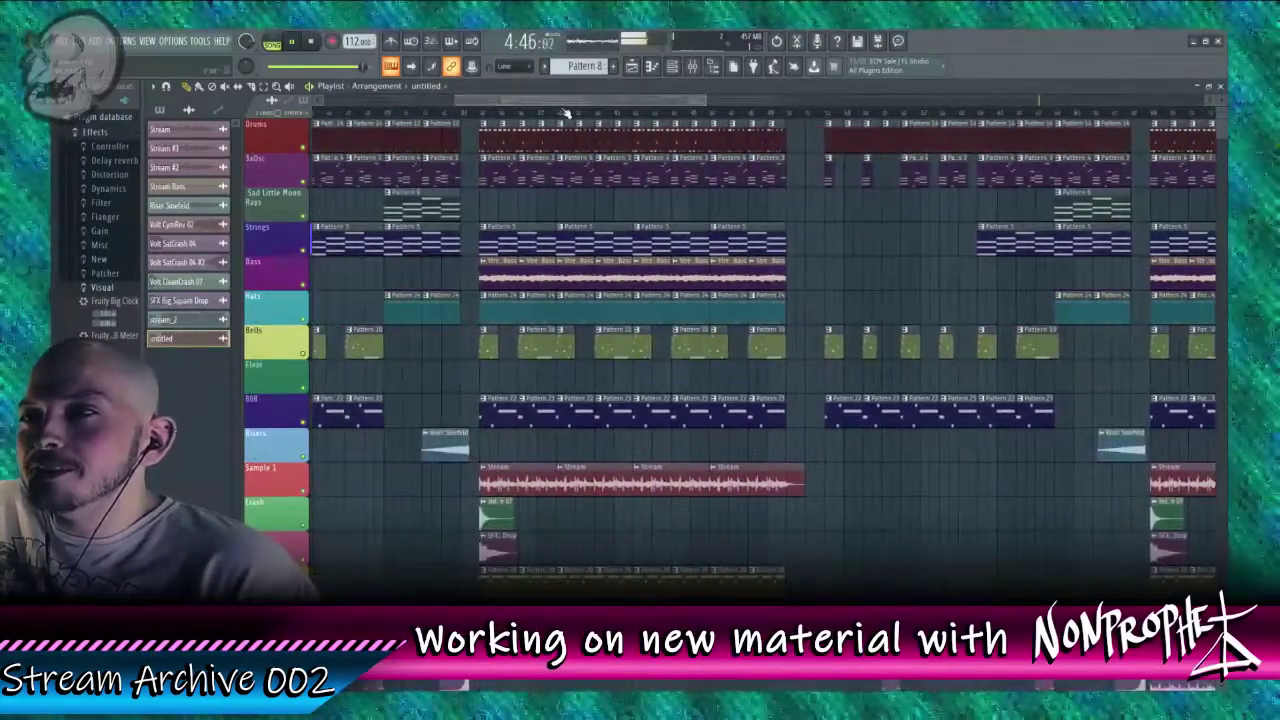
scroll(566, 113, down, 6)
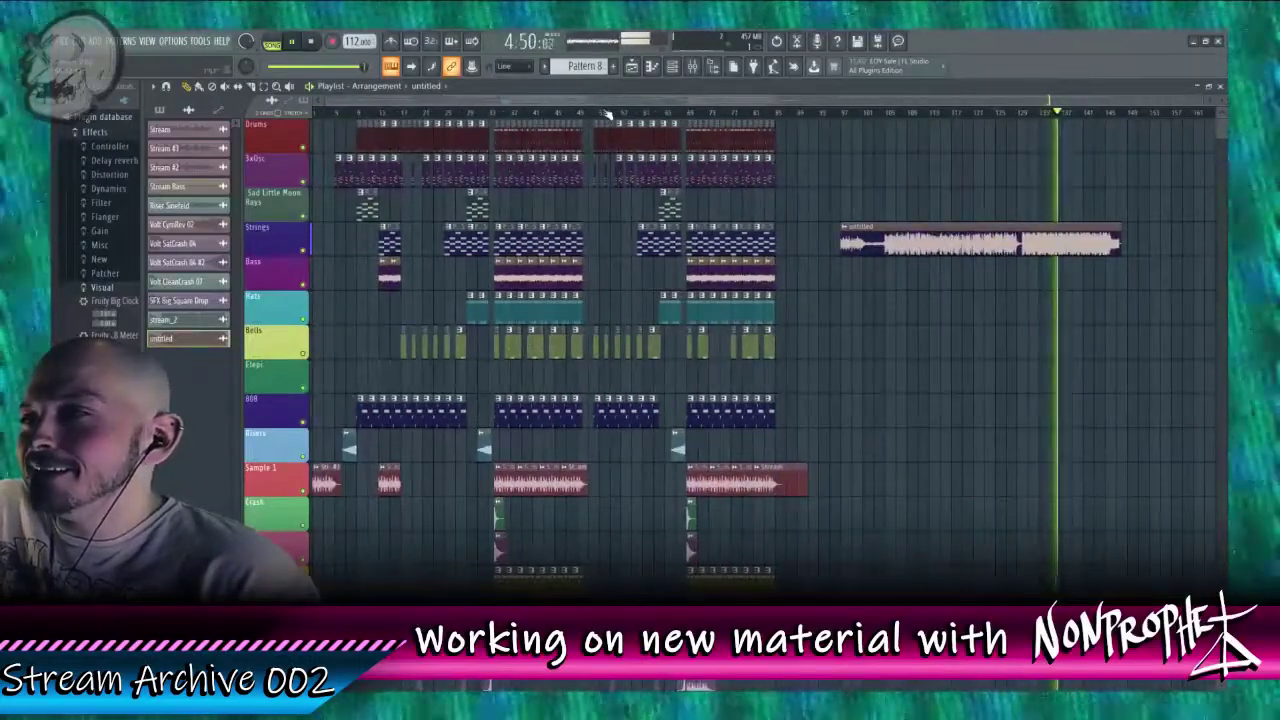
scroll(606, 115, up, 3)
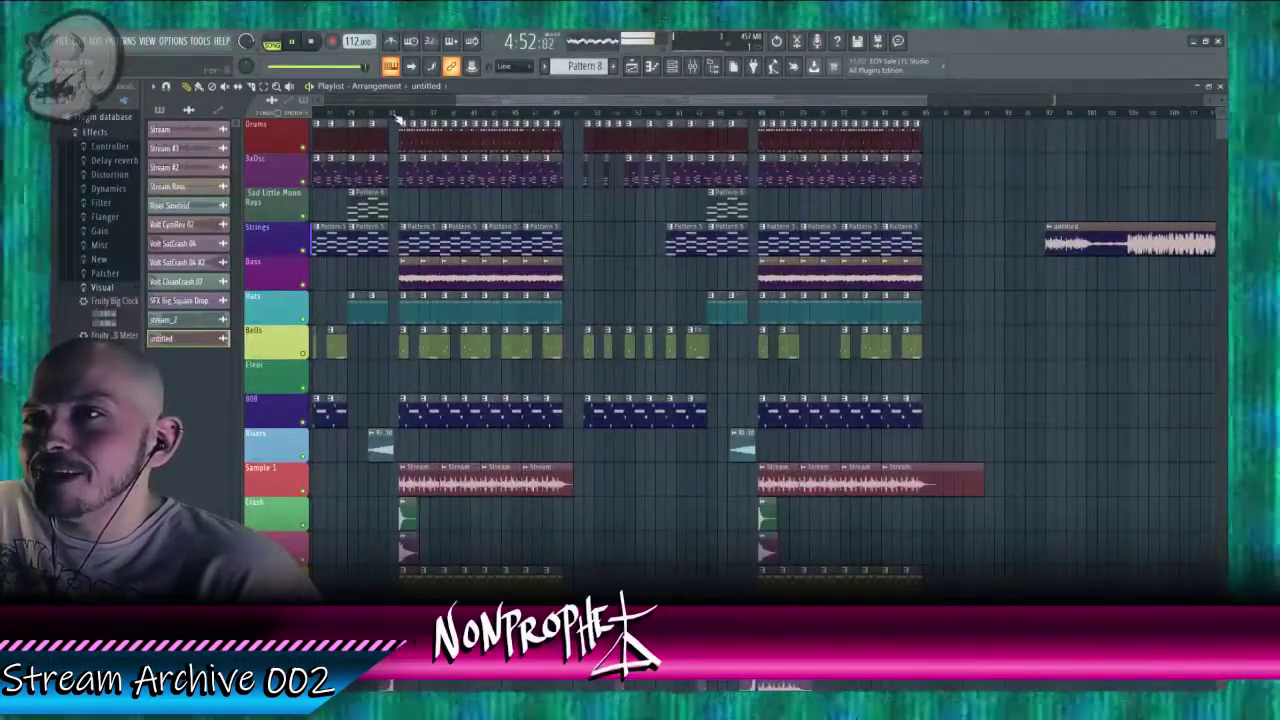
click(397, 114)
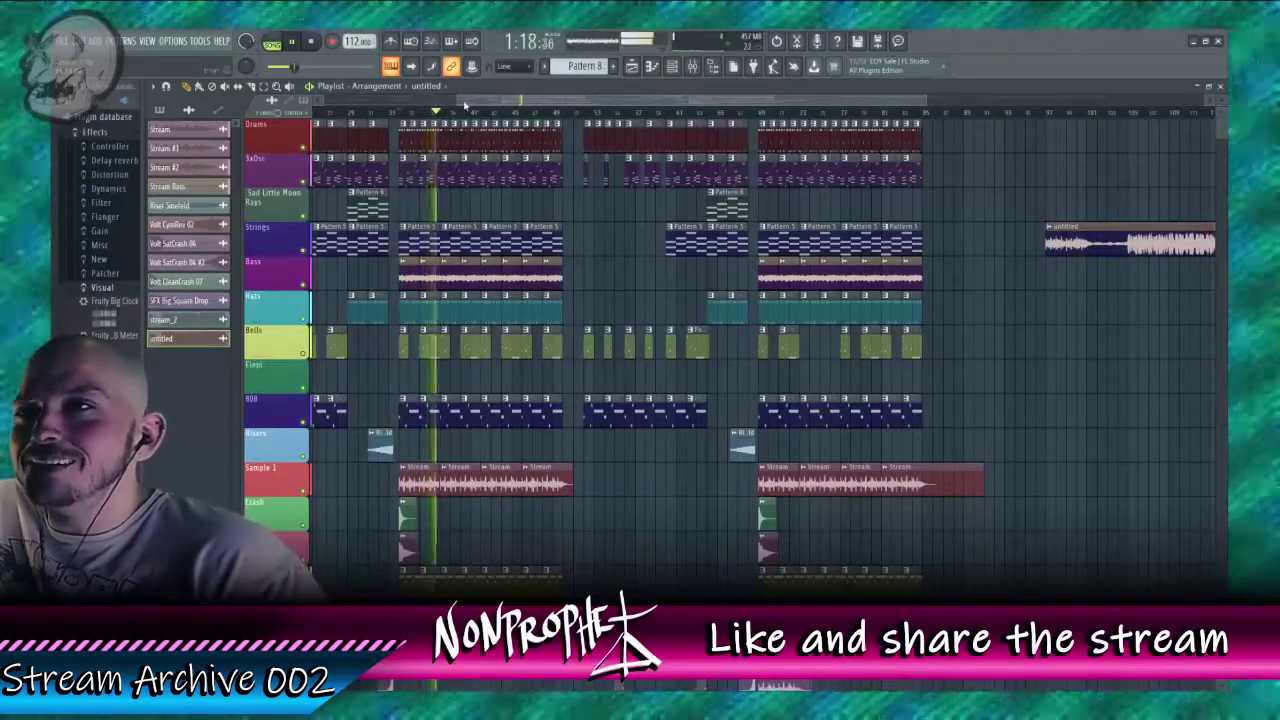
Step: Open Pattern 4 of the 3xOsc track and show the mixer track of the 3x Osc #4 channel
scroll(478, 103, left, 3)
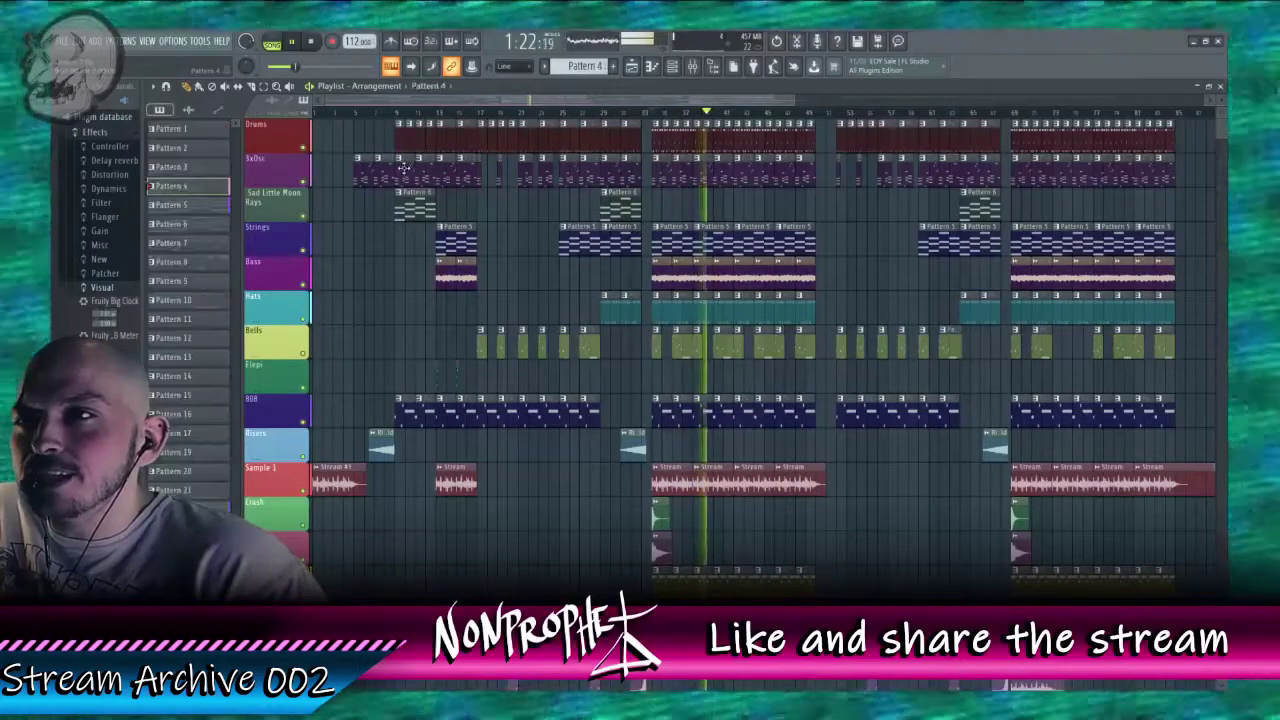
click(652, 66)
click(672, 66)
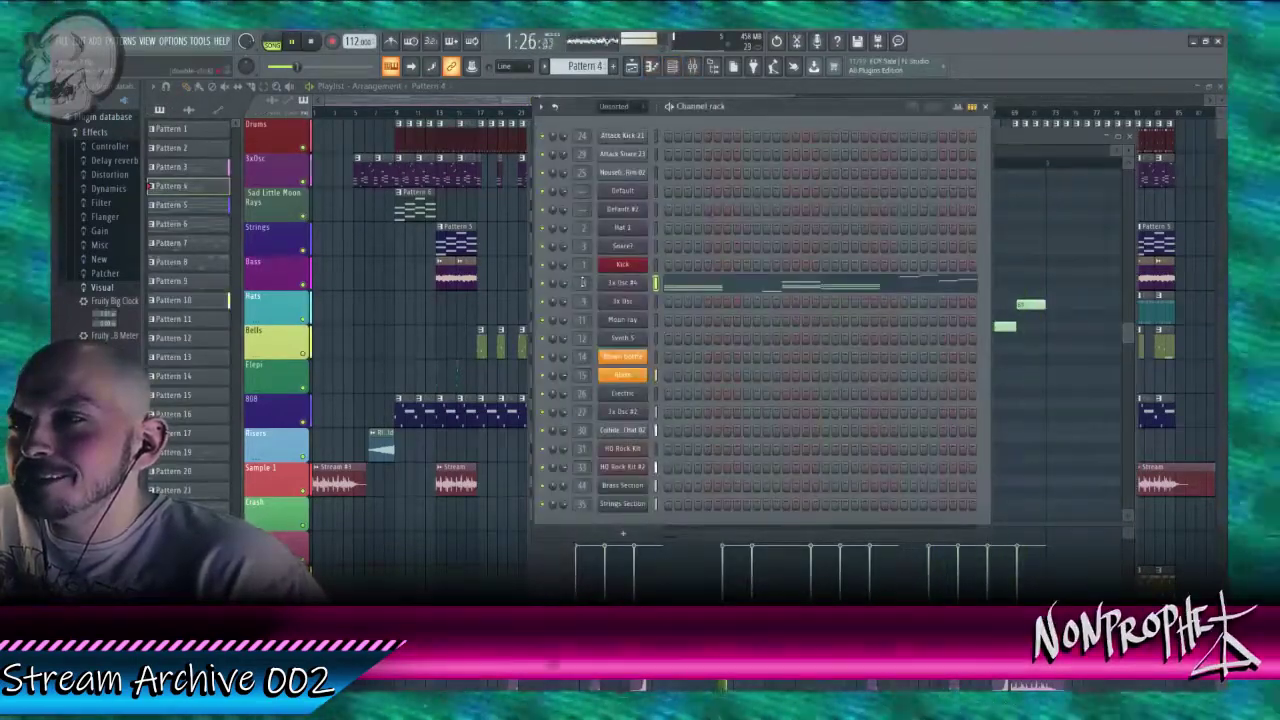
double_click(582, 283)
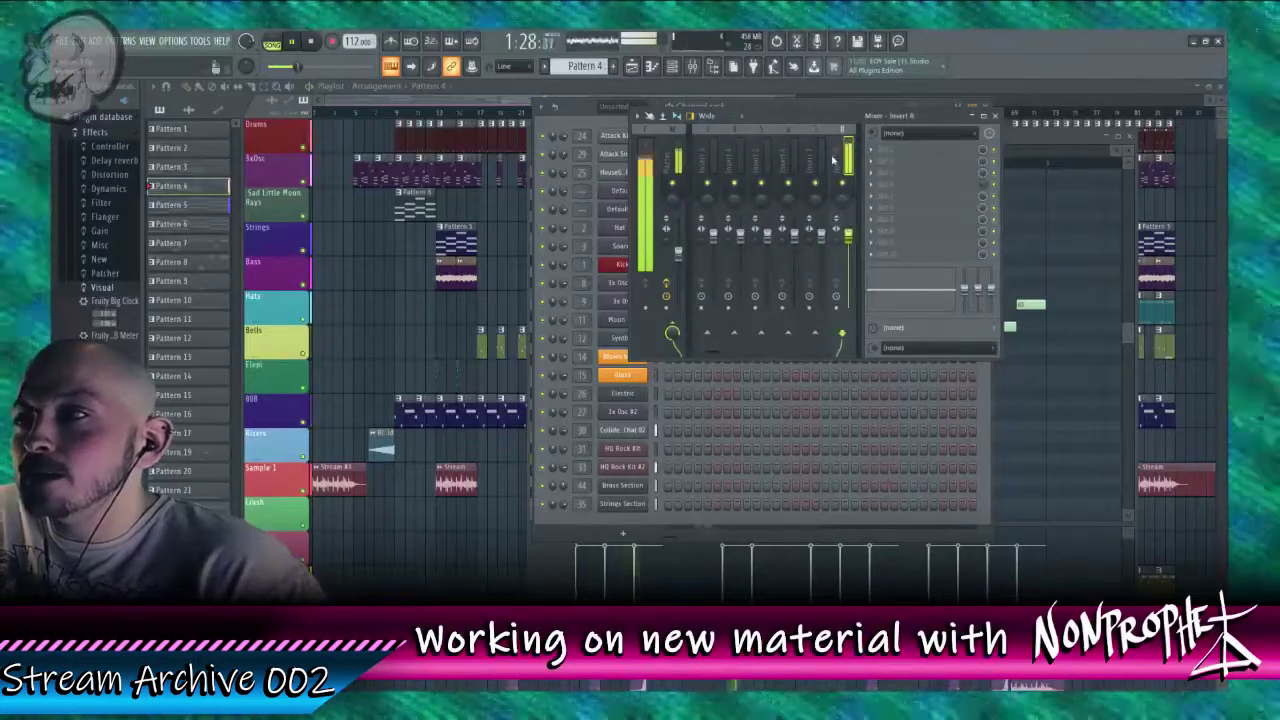
Step: Look through the mixer's insert tracks for their levels and loaded effects
click(737, 162)
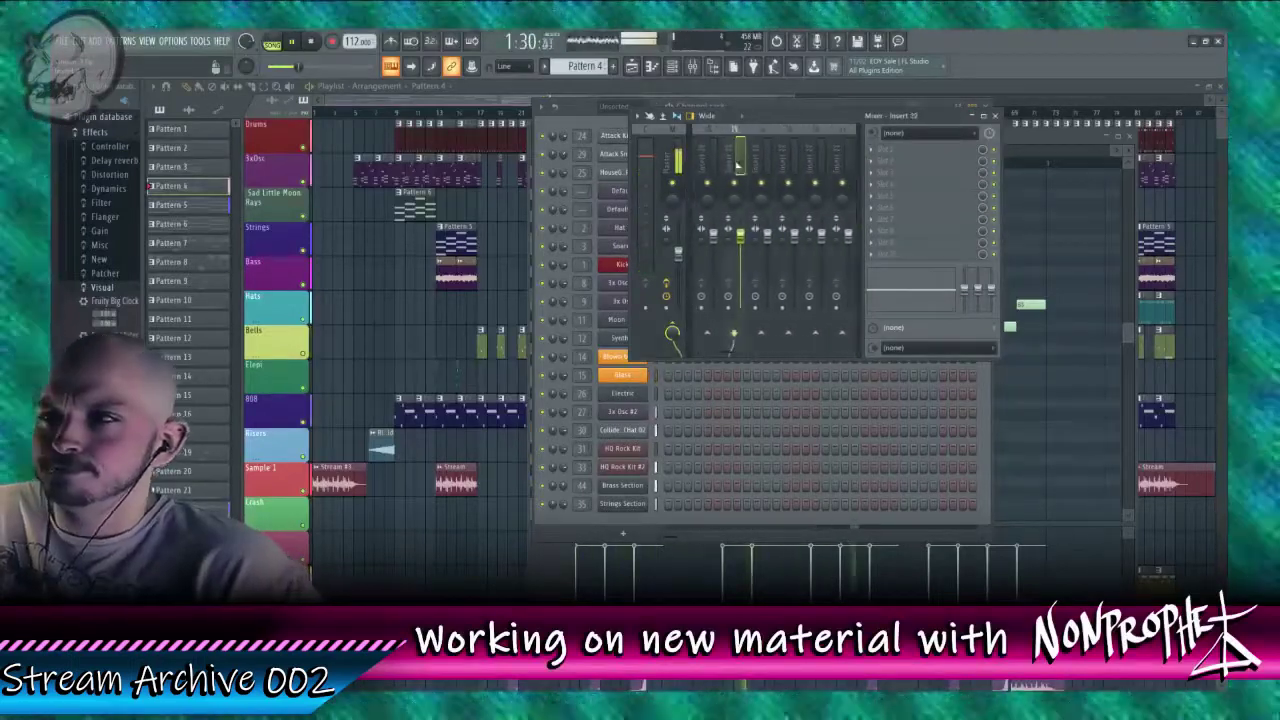
click(834, 158)
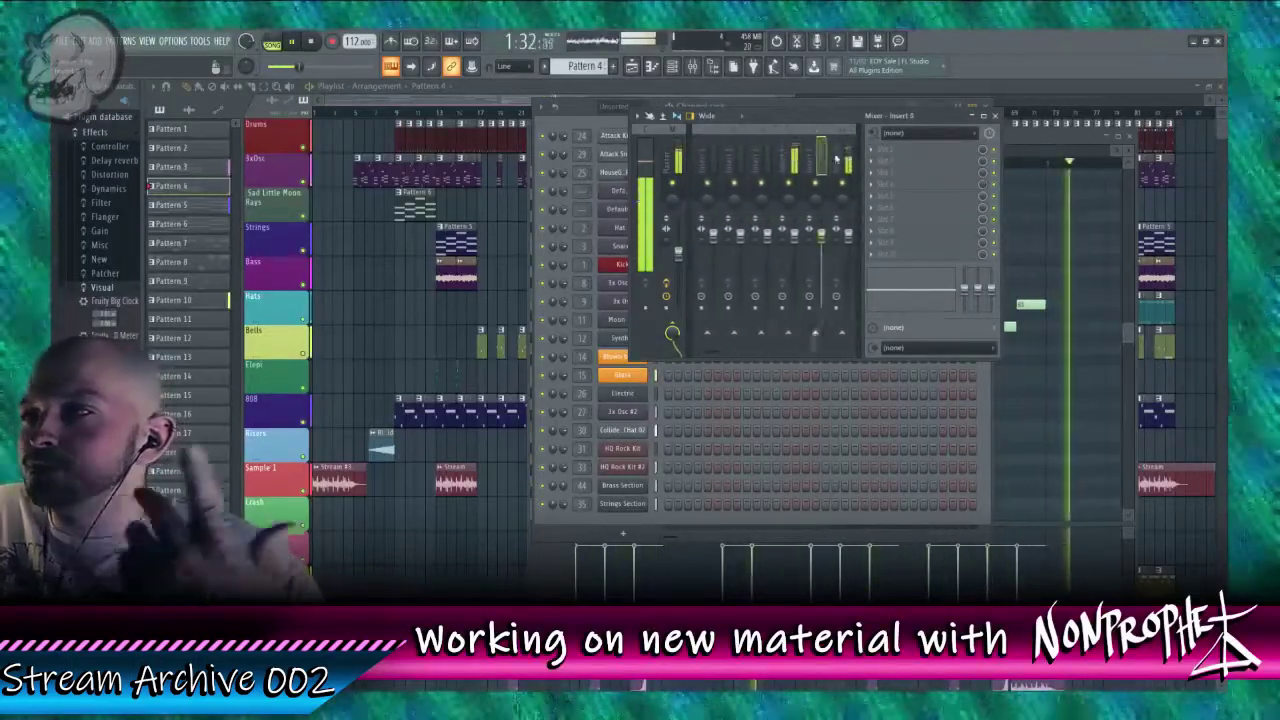
click(731, 163)
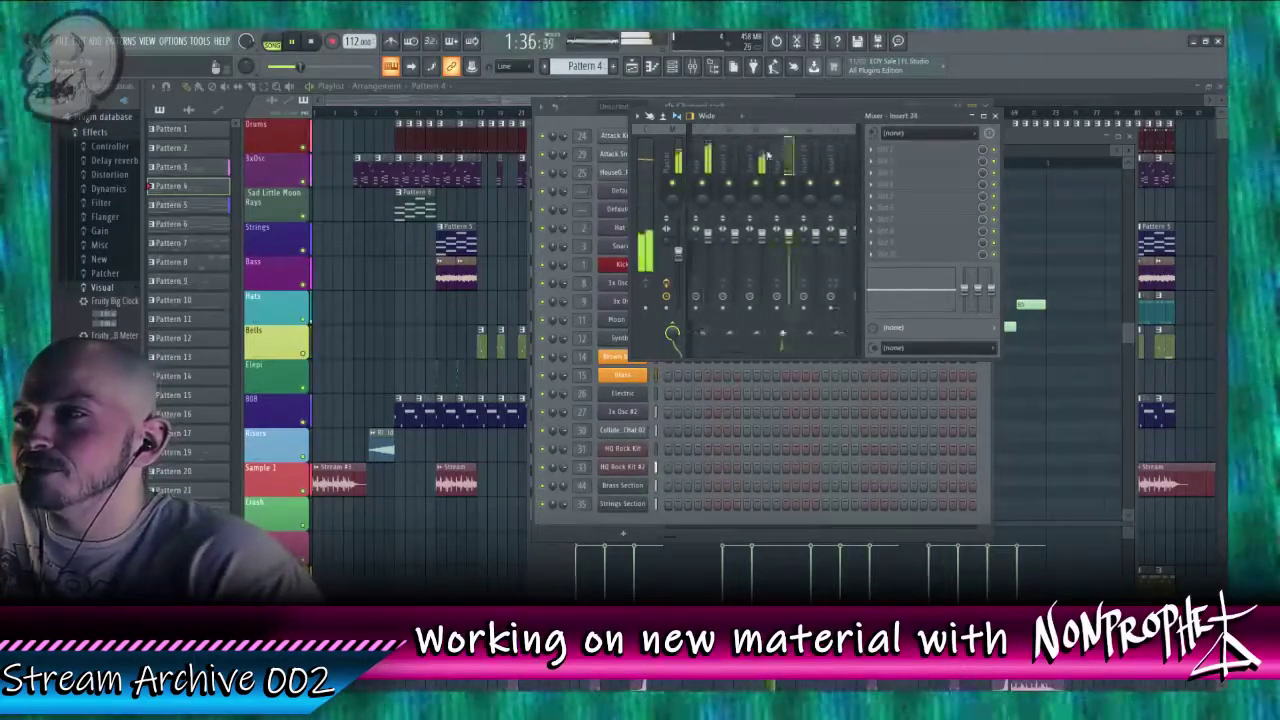
drag(802, 155, 911, 162)
click(763, 160)
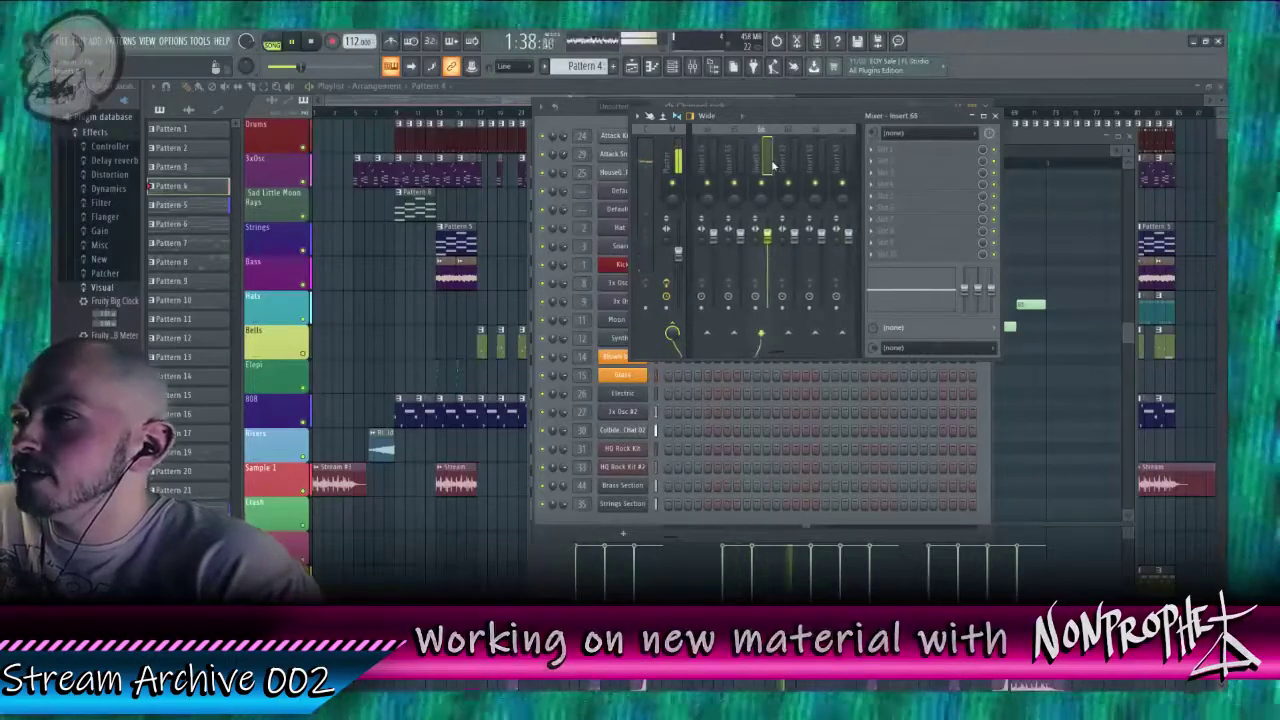
drag(762, 167, 822, 169)
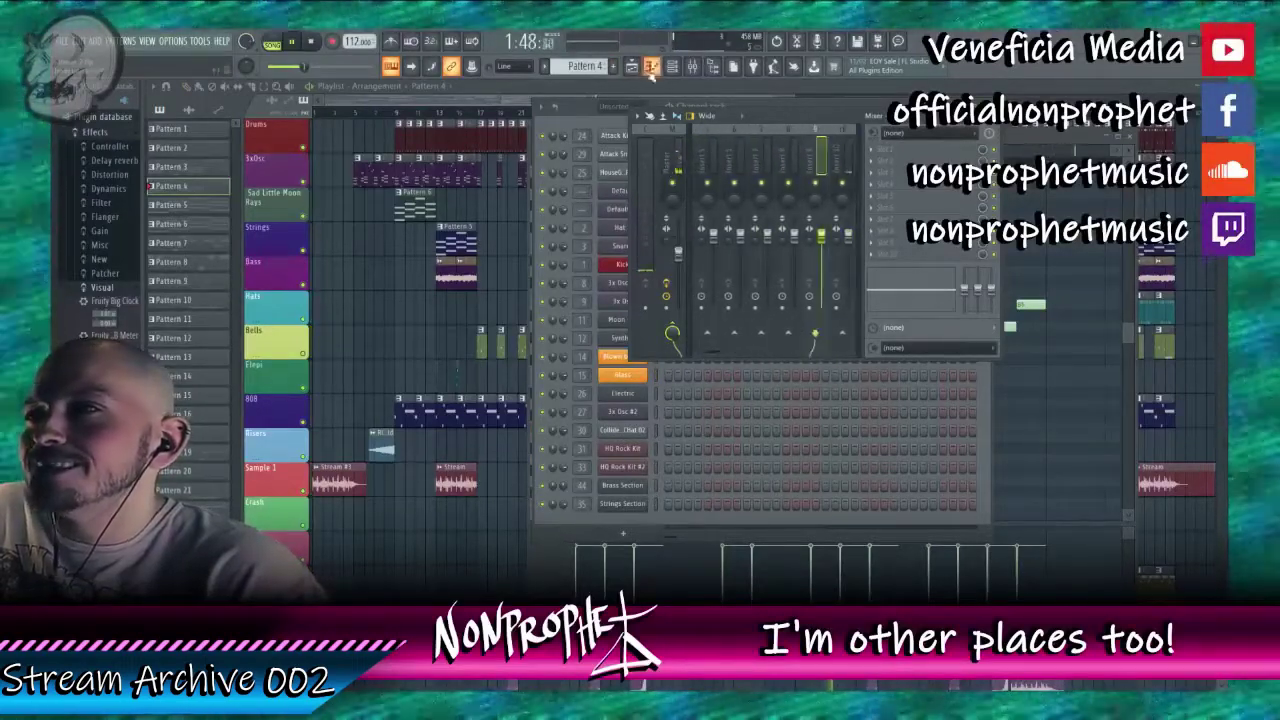
Step: Load Fruity Limiter on Attack Kick 21's mixer track, Insert 24, and Fruity Compressor in a slot above it
click(583, 128)
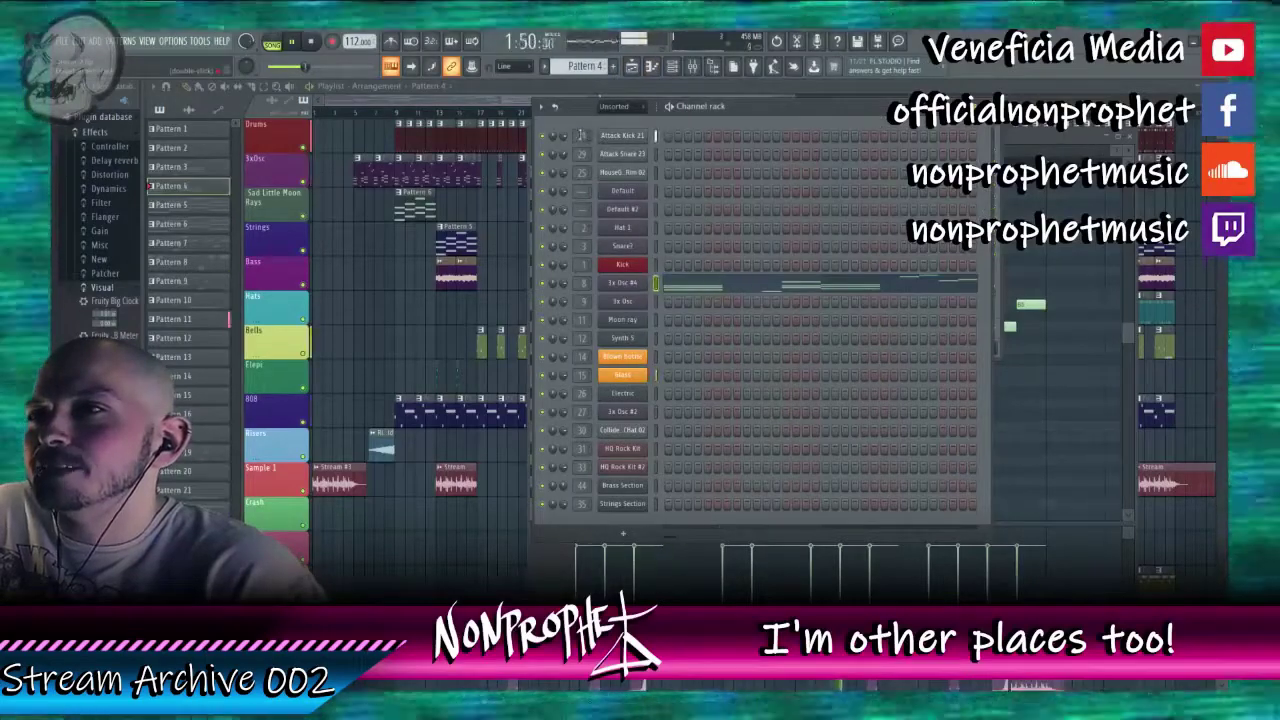
key(F9)
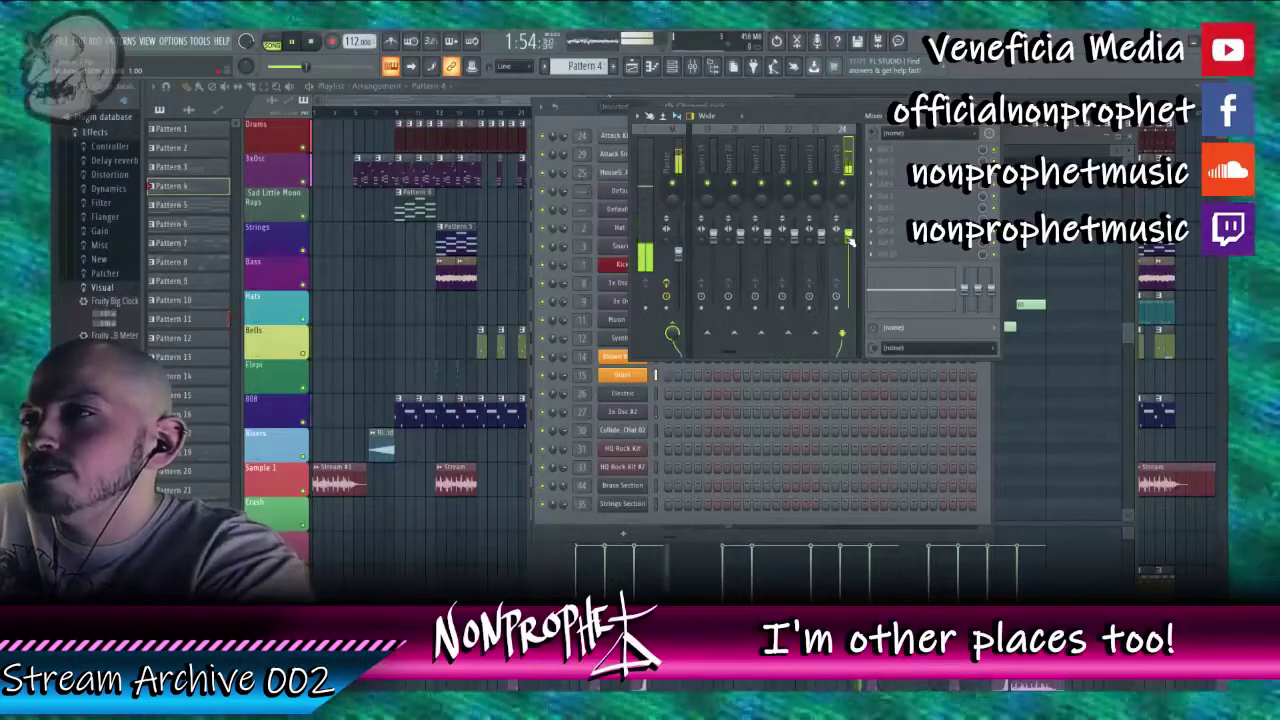
click(880, 182)
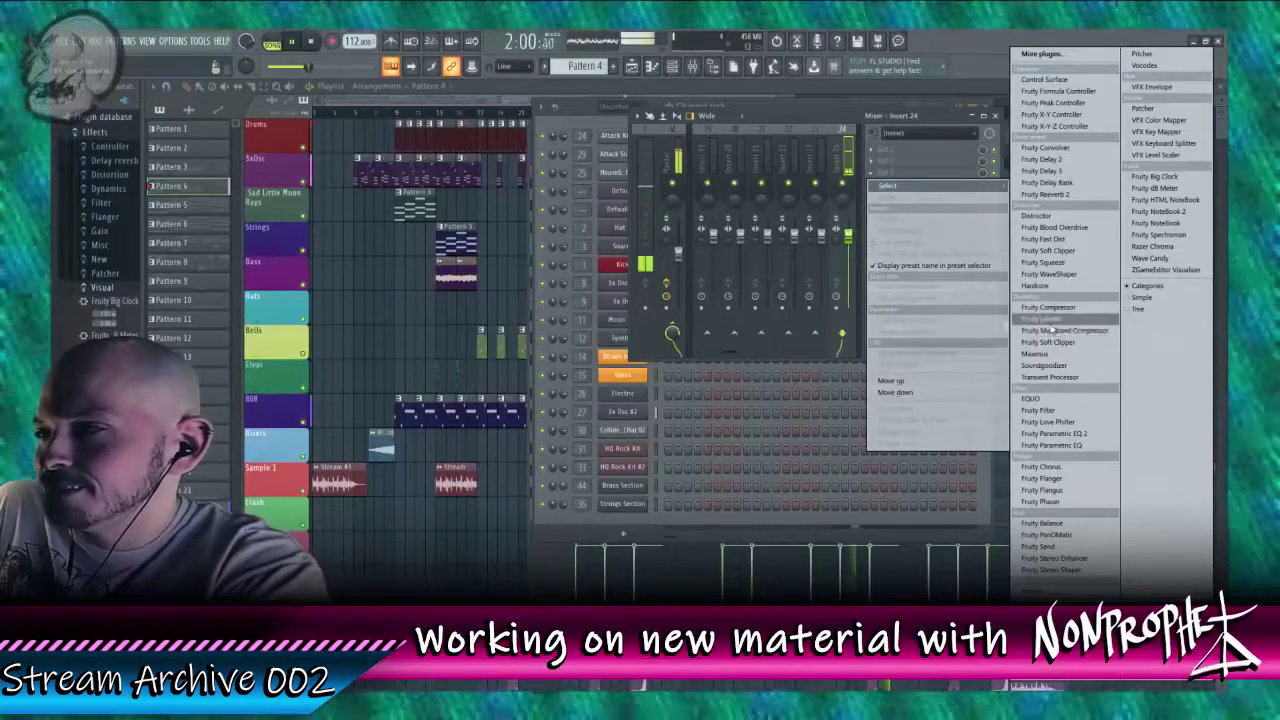
click(1048, 319)
click(880, 160)
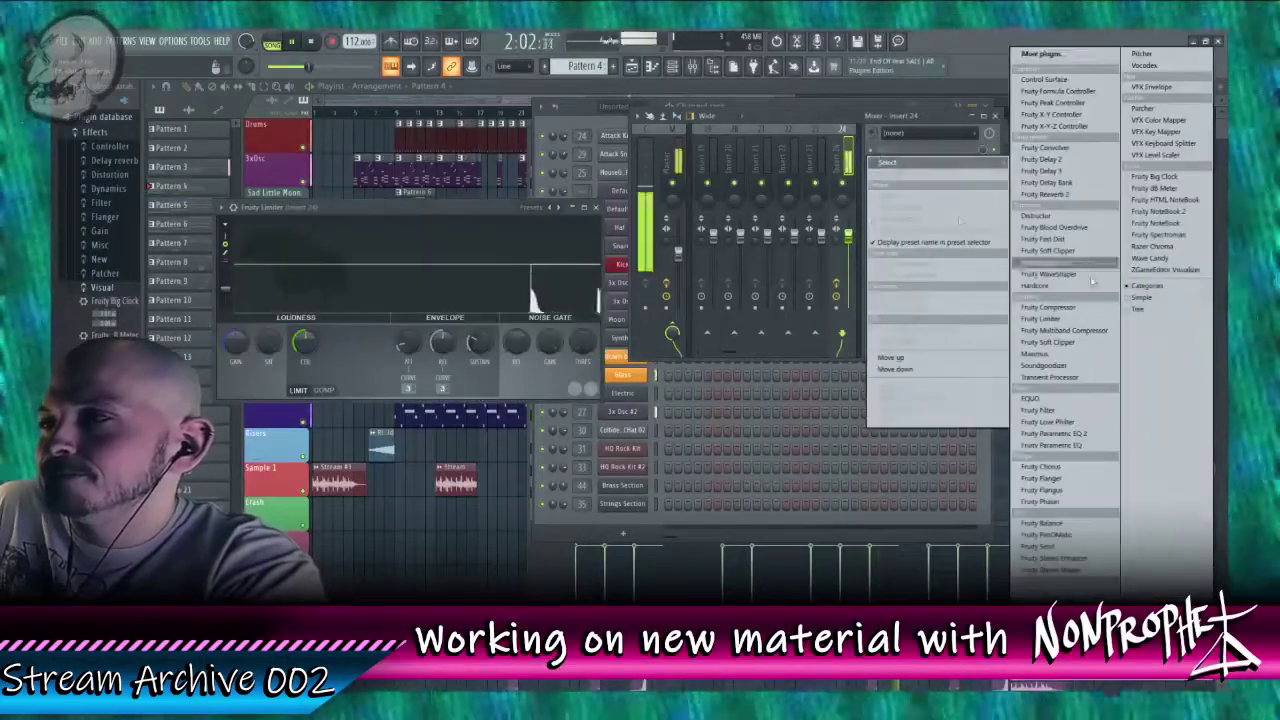
click(1048, 307)
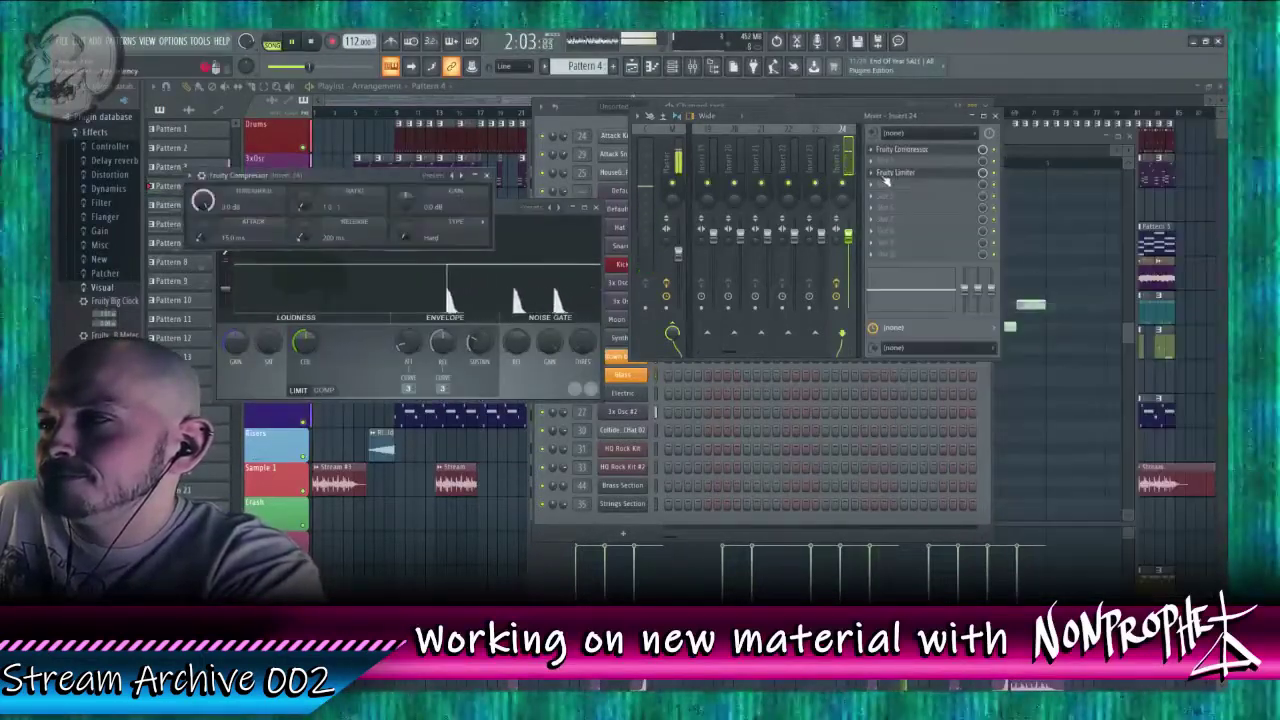
Step: Set Fruity Compressor on mixer track Insert 24 to a threshold of about -22.2 dB and a gain of about 7.5 dB
click(895, 174)
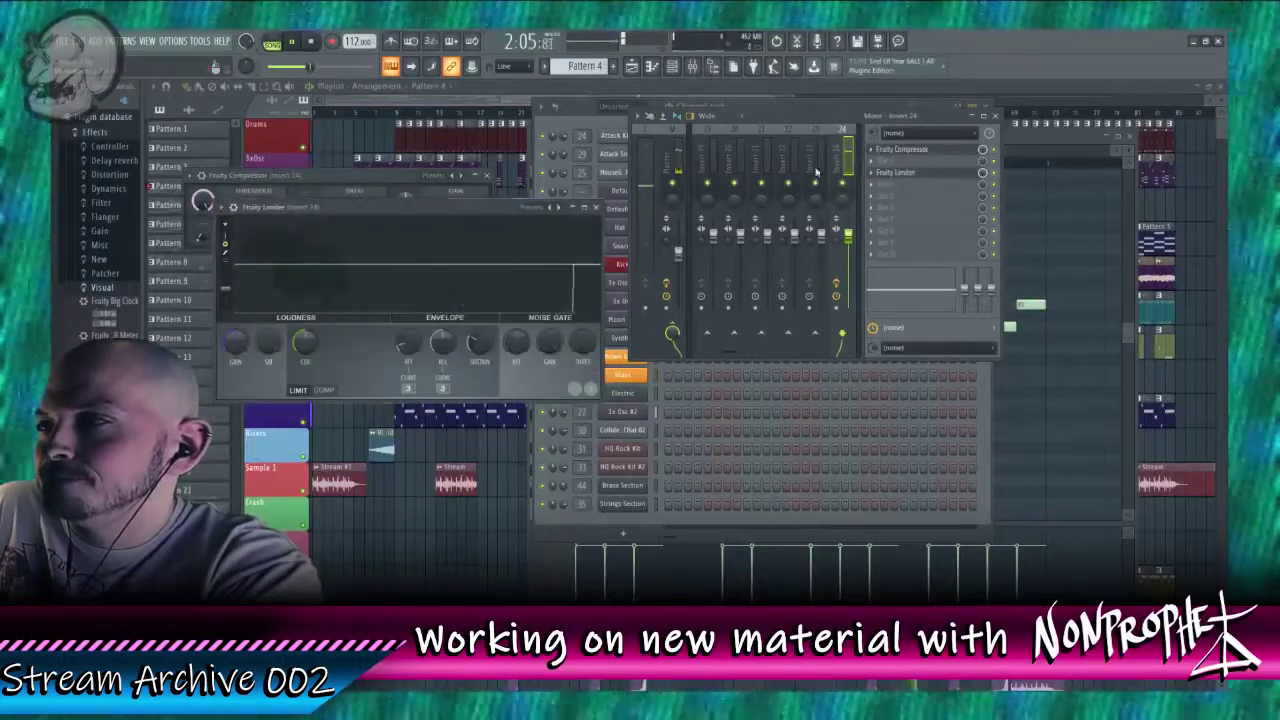
click(908, 150)
click(908, 150)
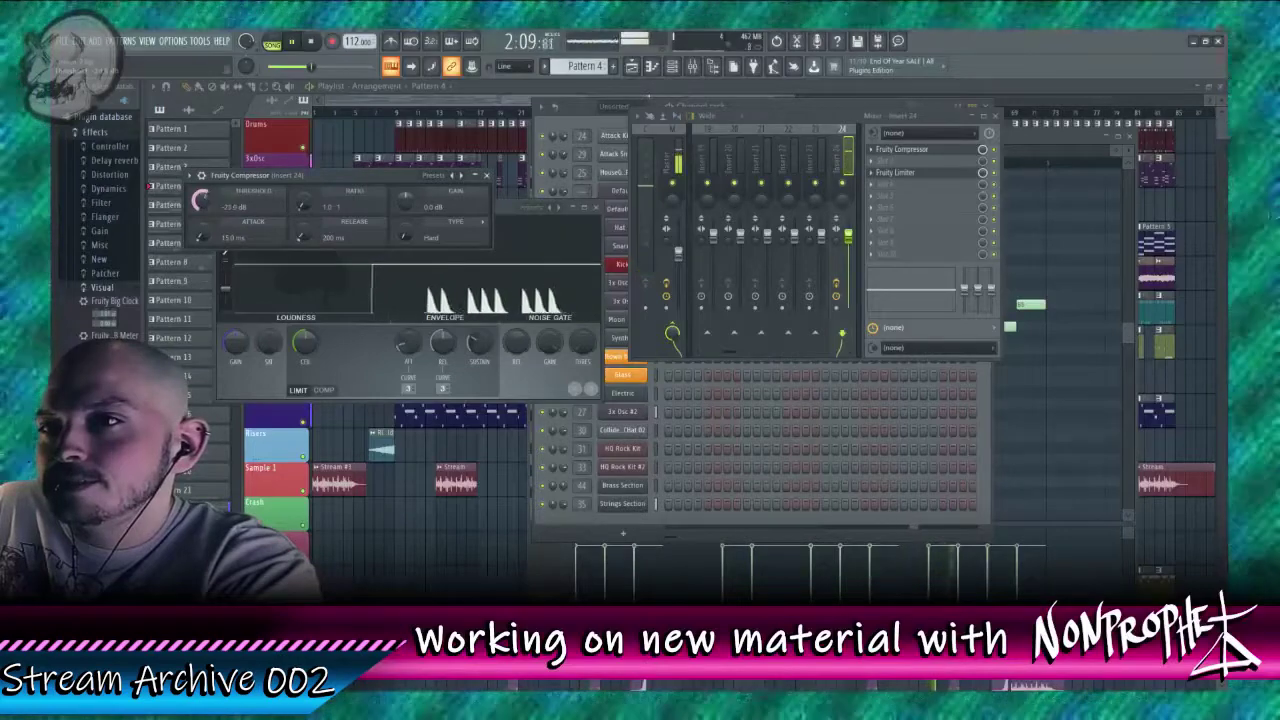
drag(202, 201, 202, 197)
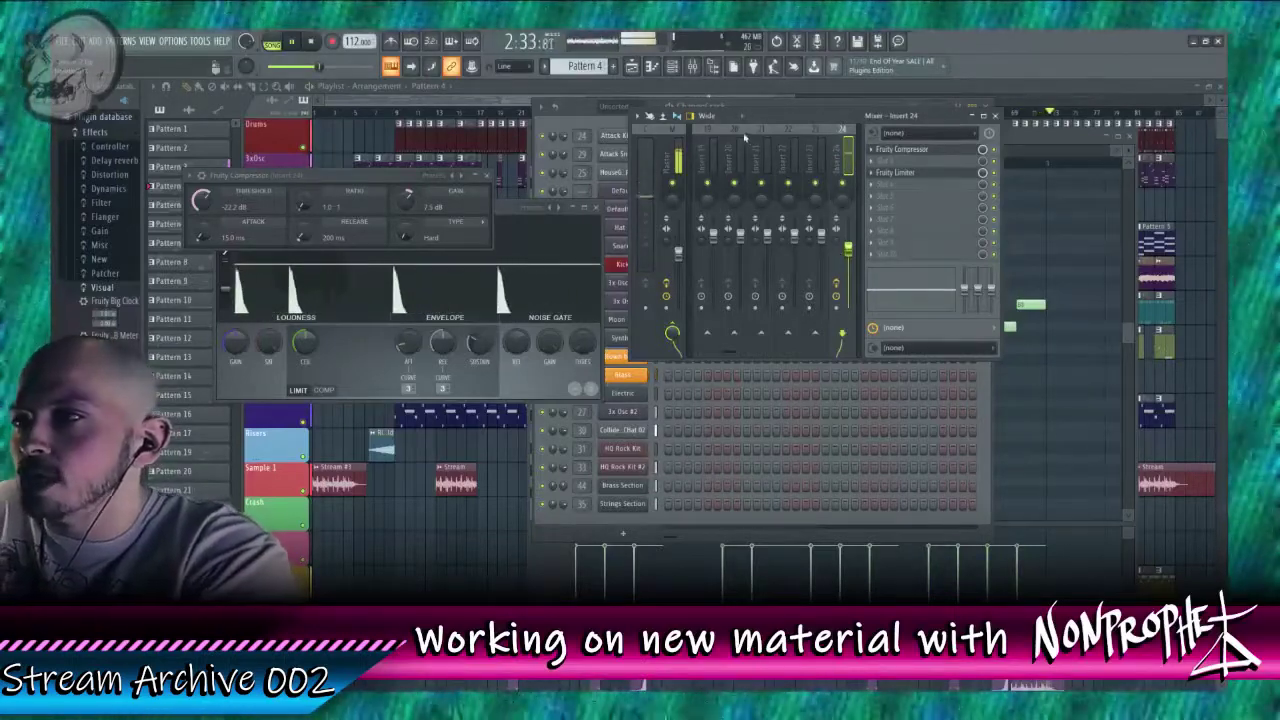
Step: Play the last section of the untitled audio clip and compare it with the start of the arrangement's second drop
click(763, 88)
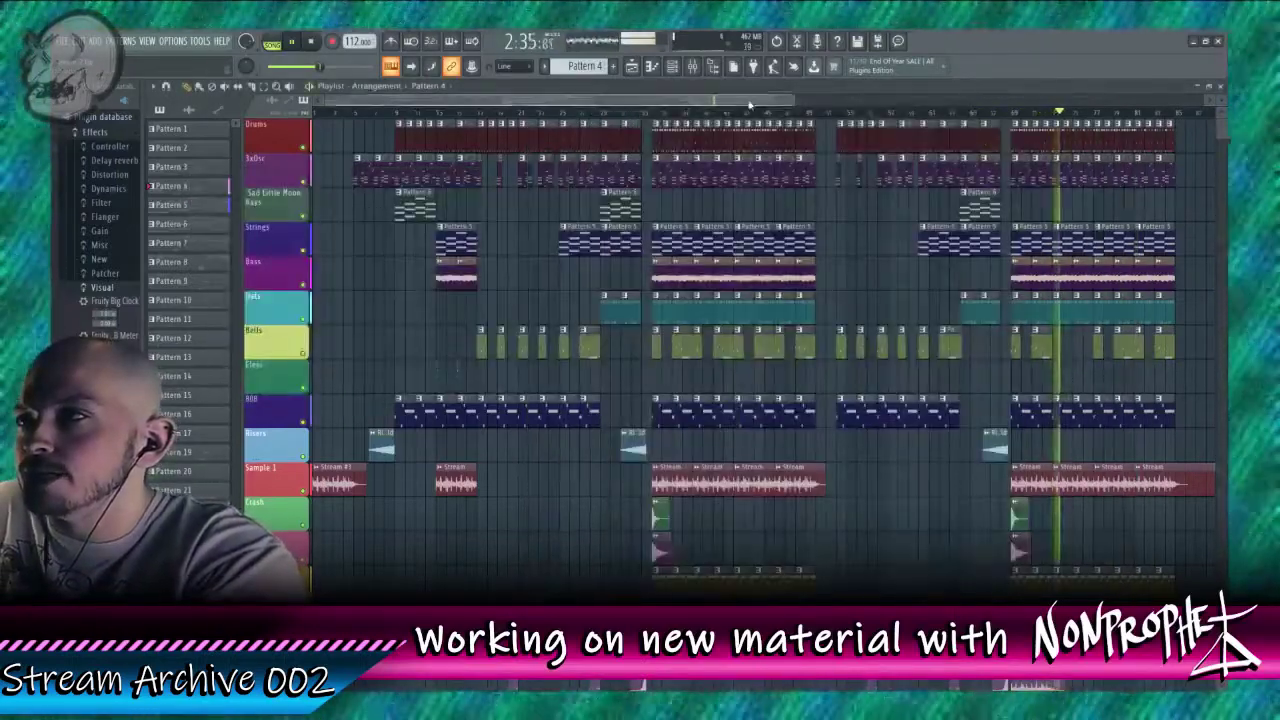
drag(749, 104, 1006, 114)
drag(880, 99, 902, 116)
click(922, 113)
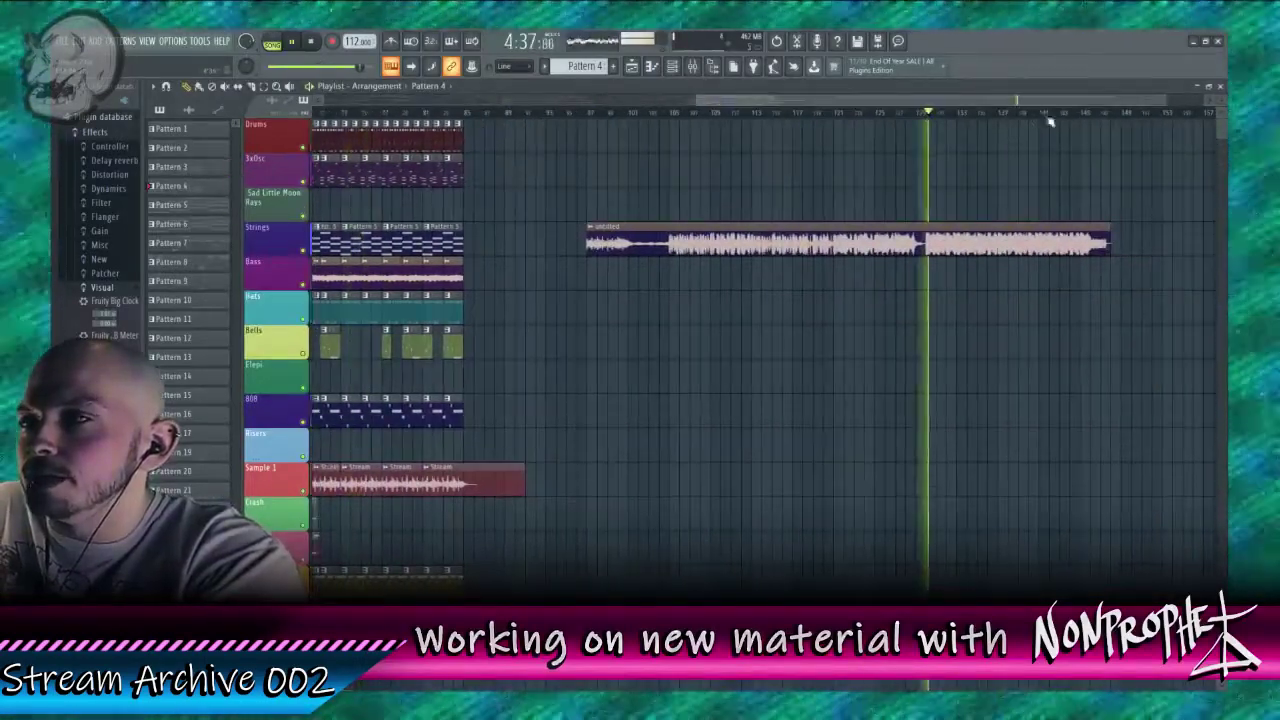
drag(947, 100, 730, 110)
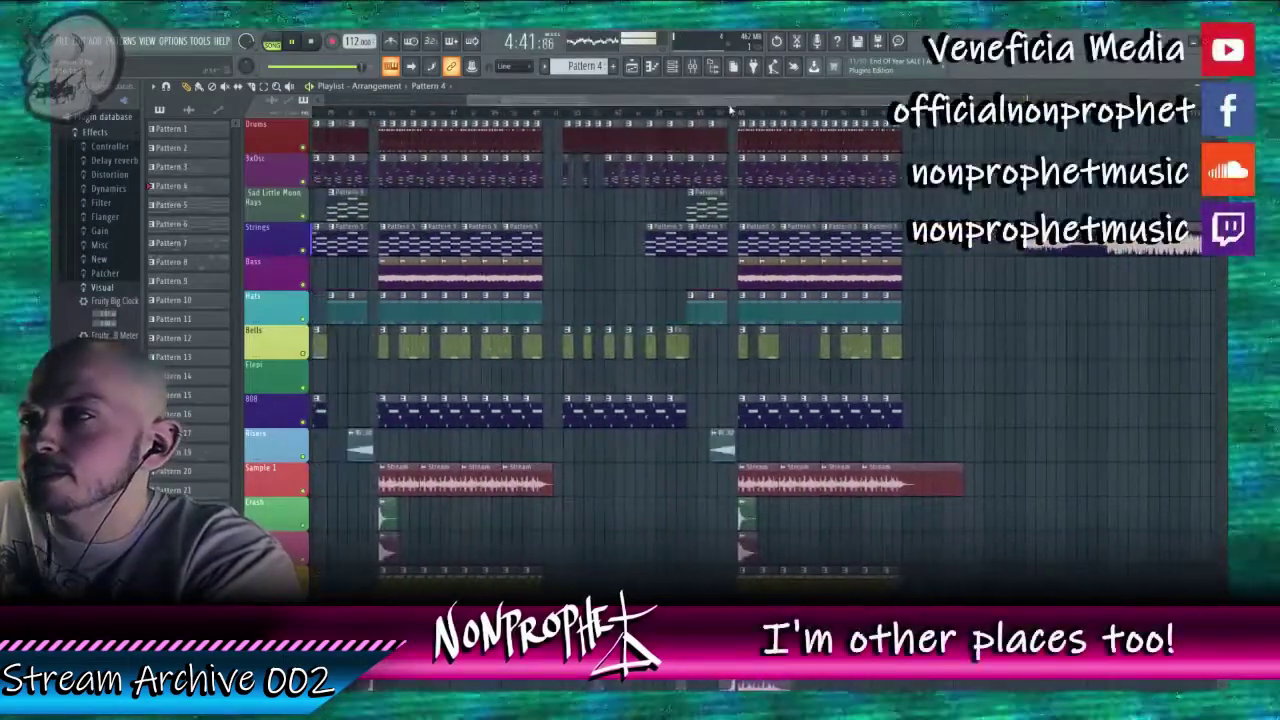
click(740, 114)
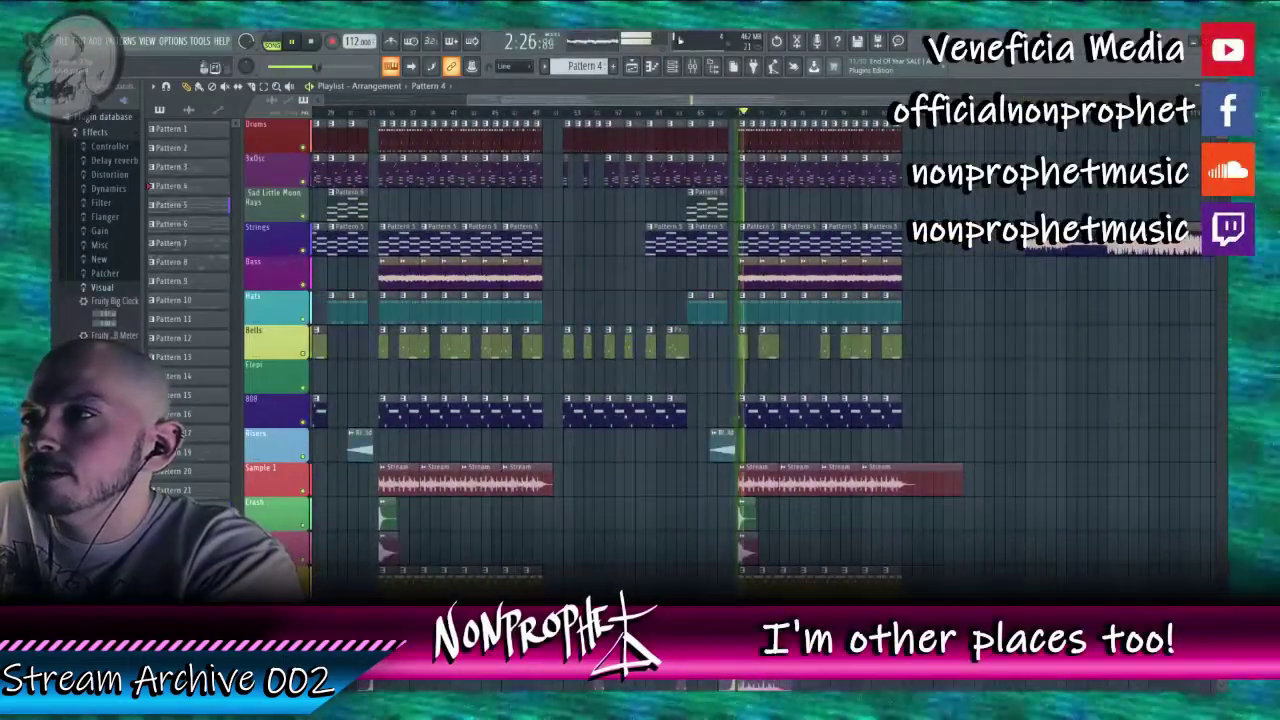
Step: Look through the playlist's lower tracks and replay the song from within the first drop
click(692, 66)
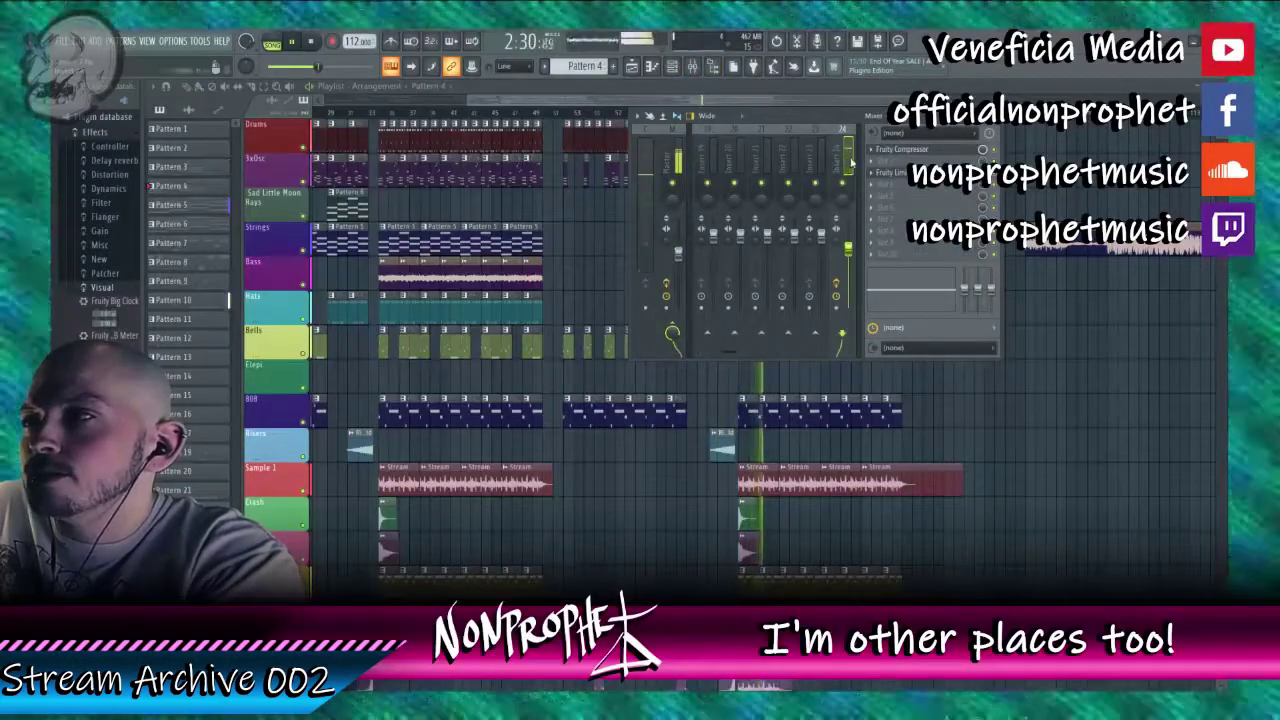
right_click(853, 132)
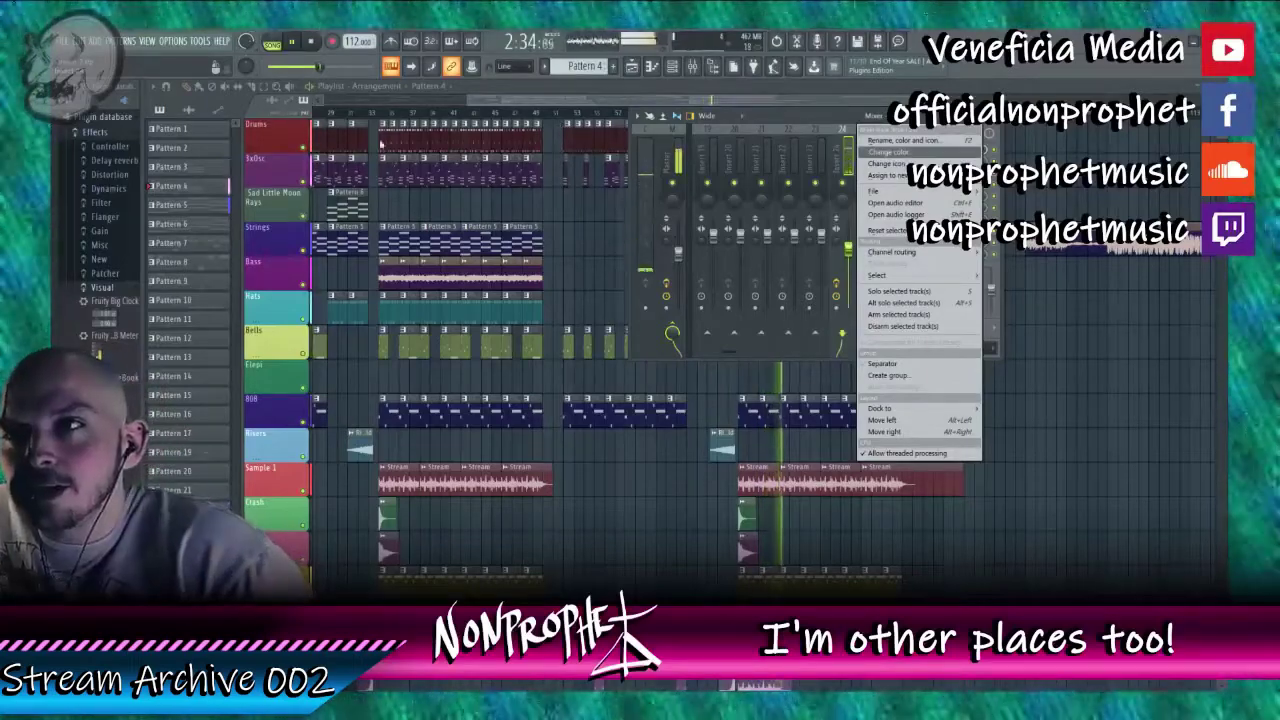
drag(549, 104, 453, 132)
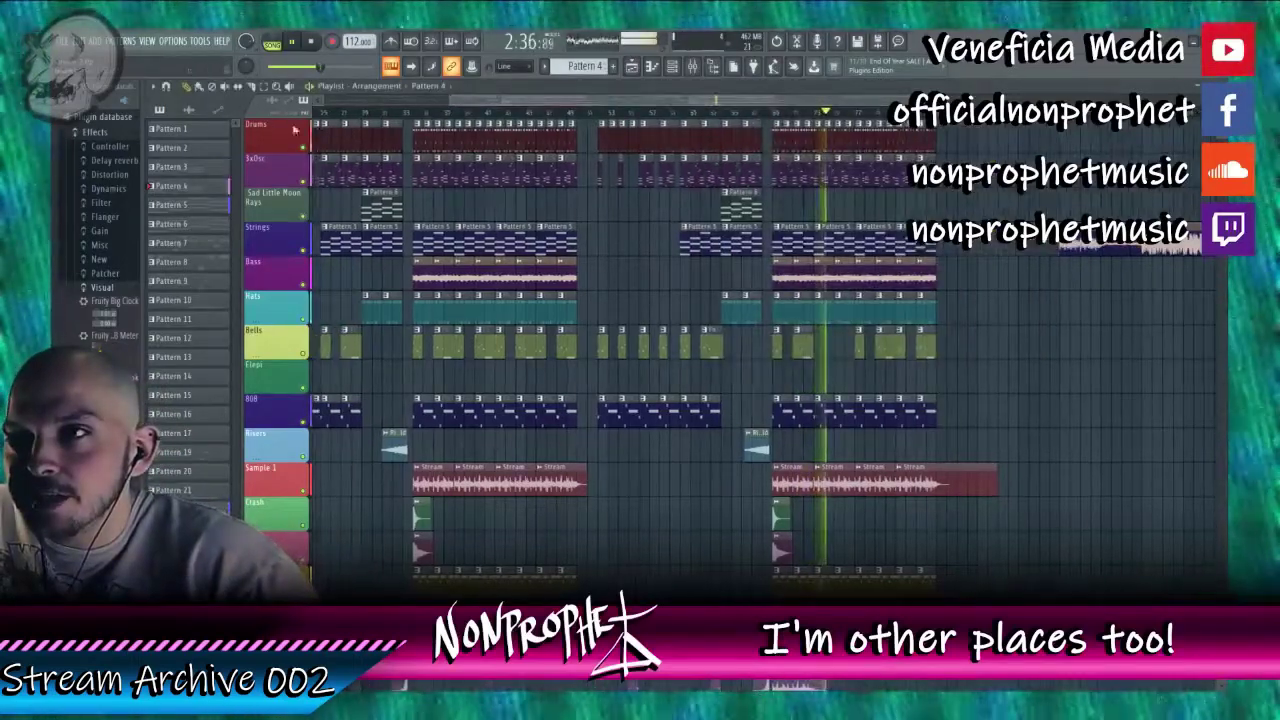
scroll(282, 467, down, 2)
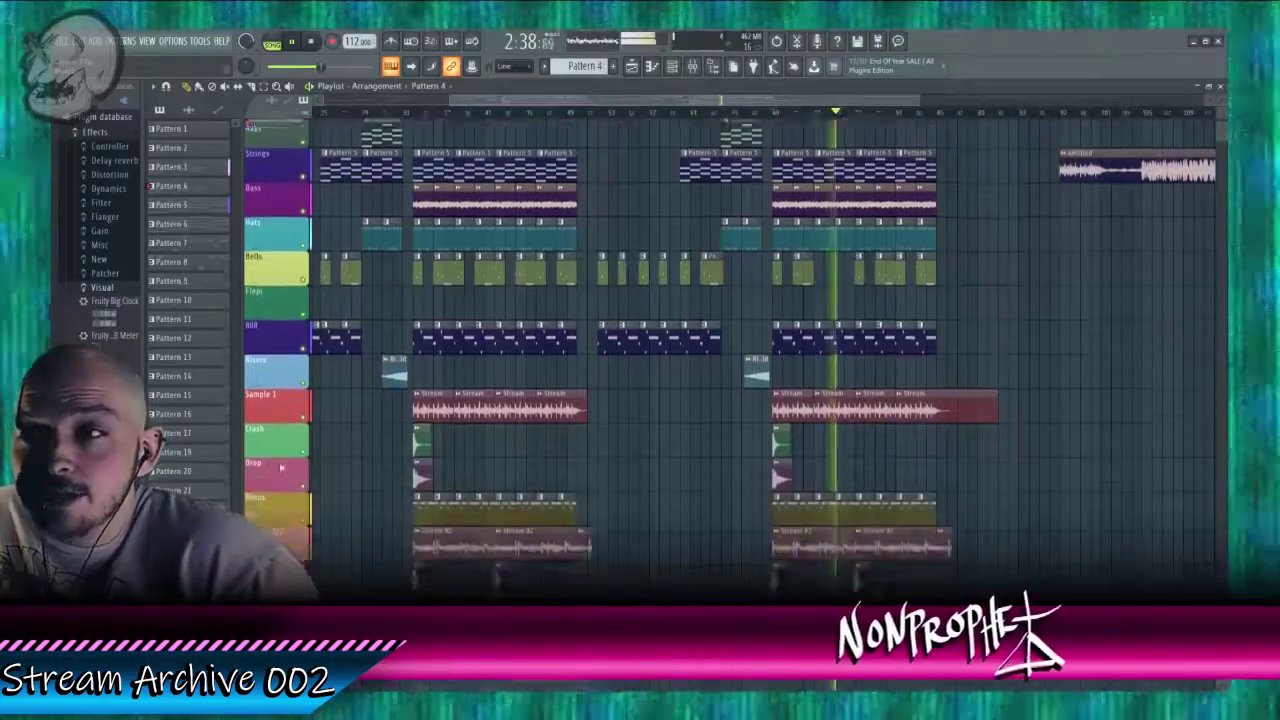
scroll(282, 467, down, 1)
click(470, 108)
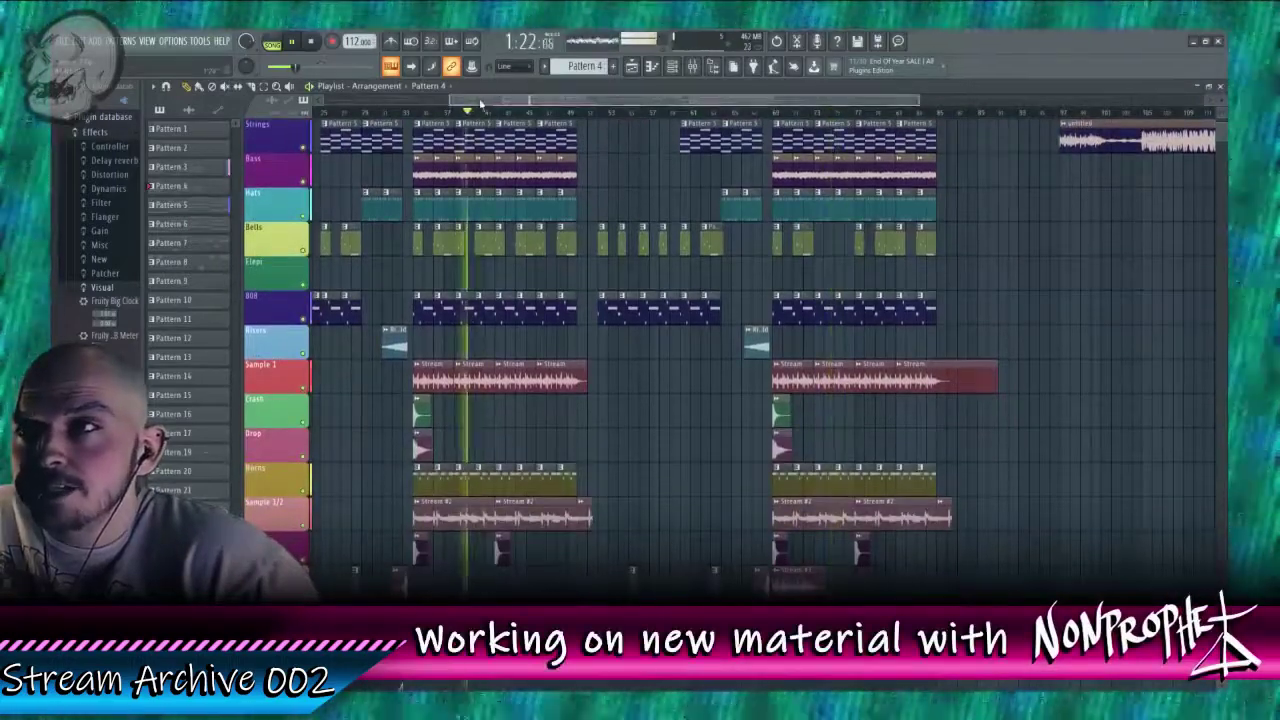
drag(481, 104, 251, 139)
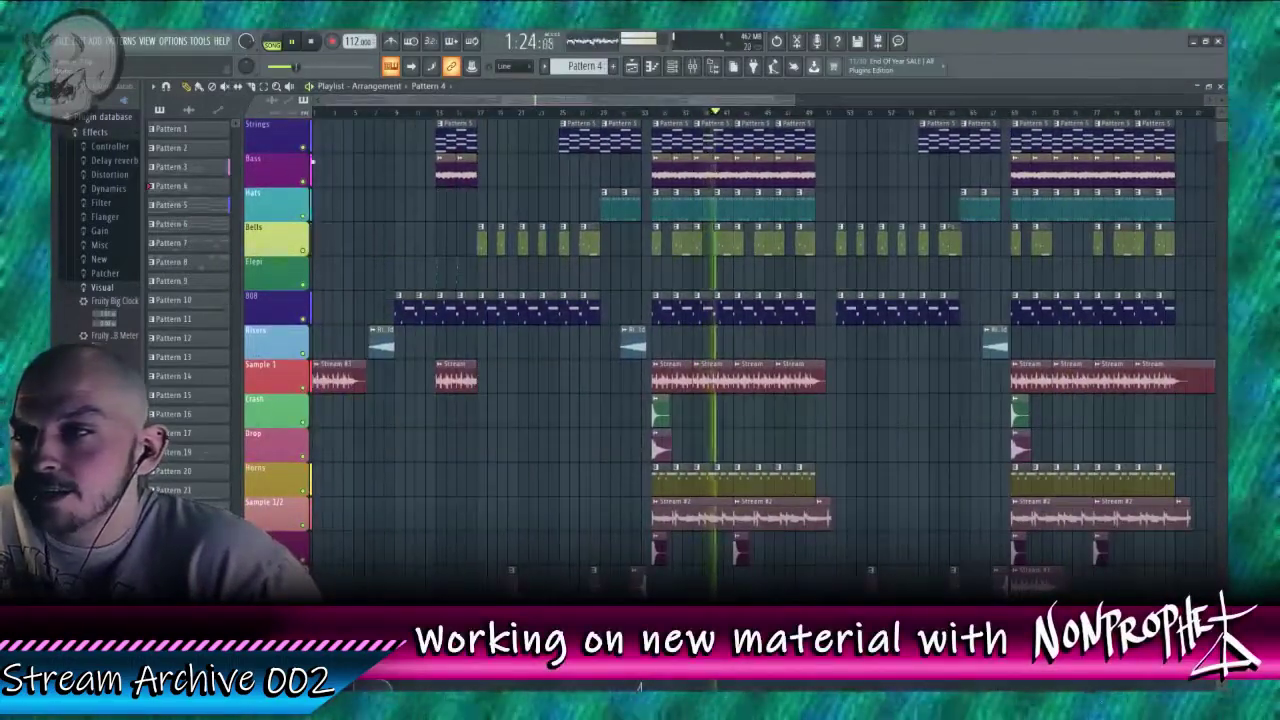
scroll(432, 370, up, 3)
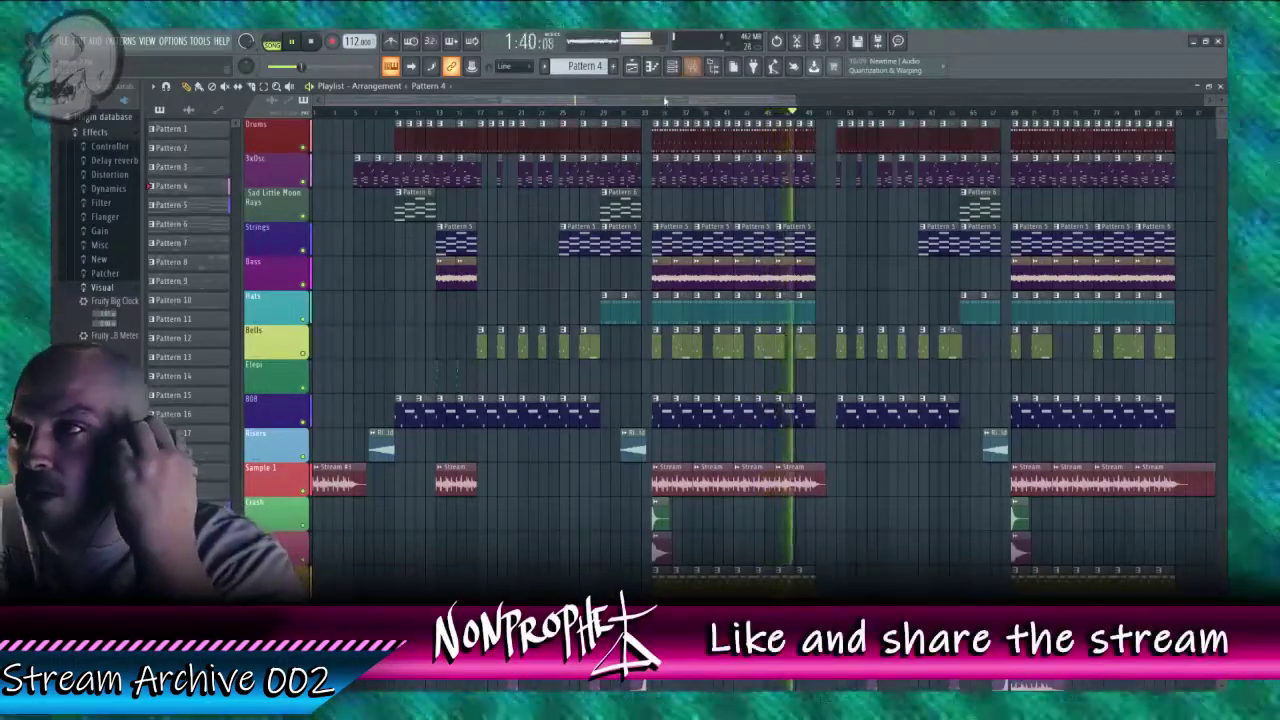
Step: Rename the Insert 24 mixer track as Kick and give it the reddish Brown colour
click(692, 67)
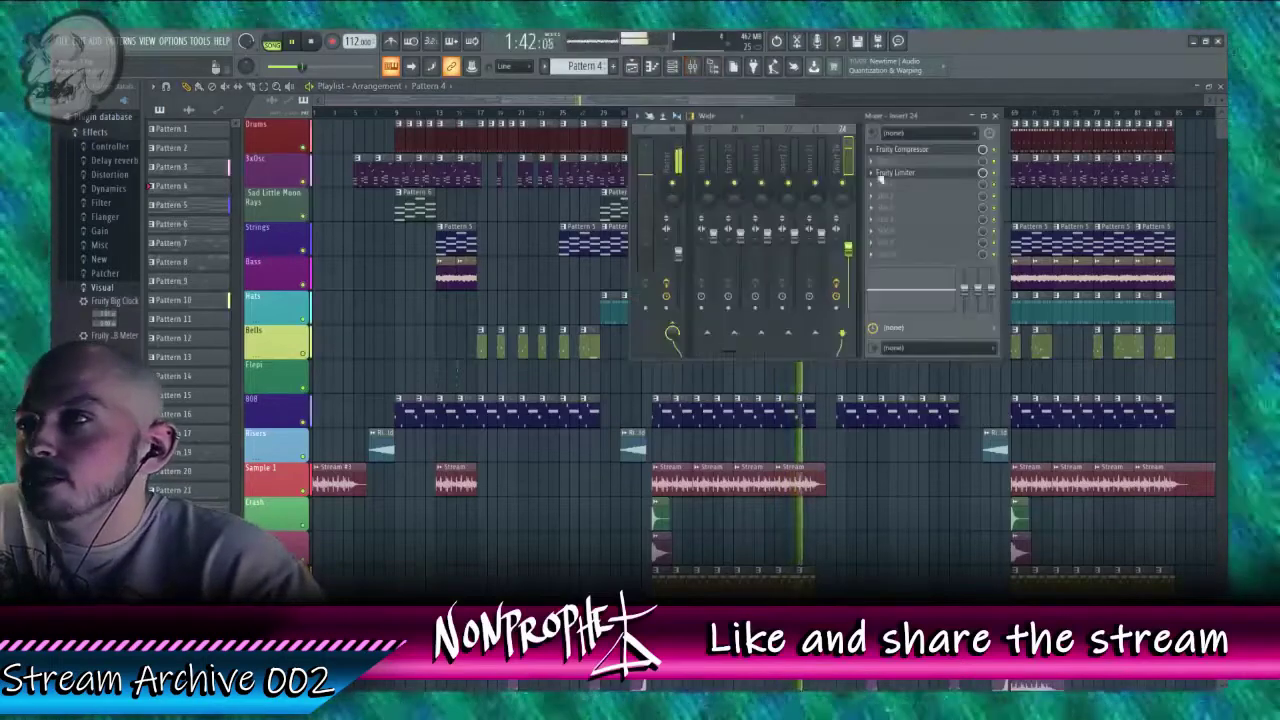
right_click(850, 126)
click(860, 134)
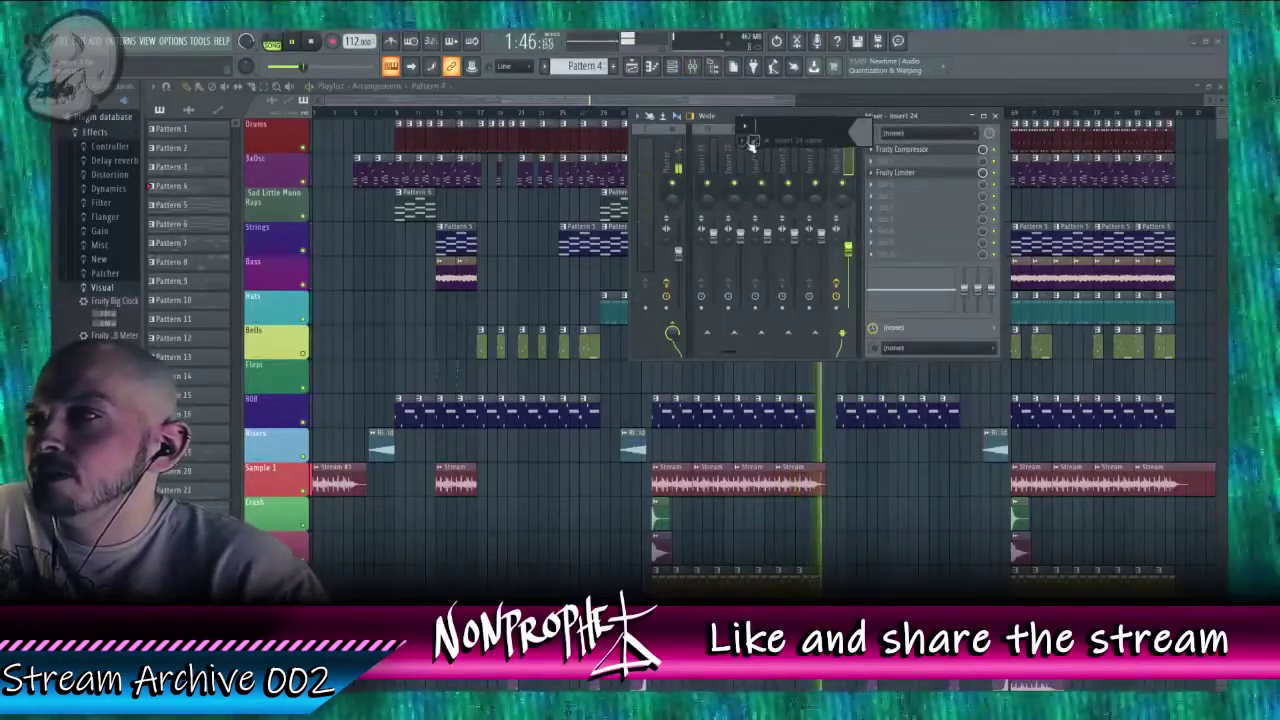
click(753, 145)
right_click(852, 150)
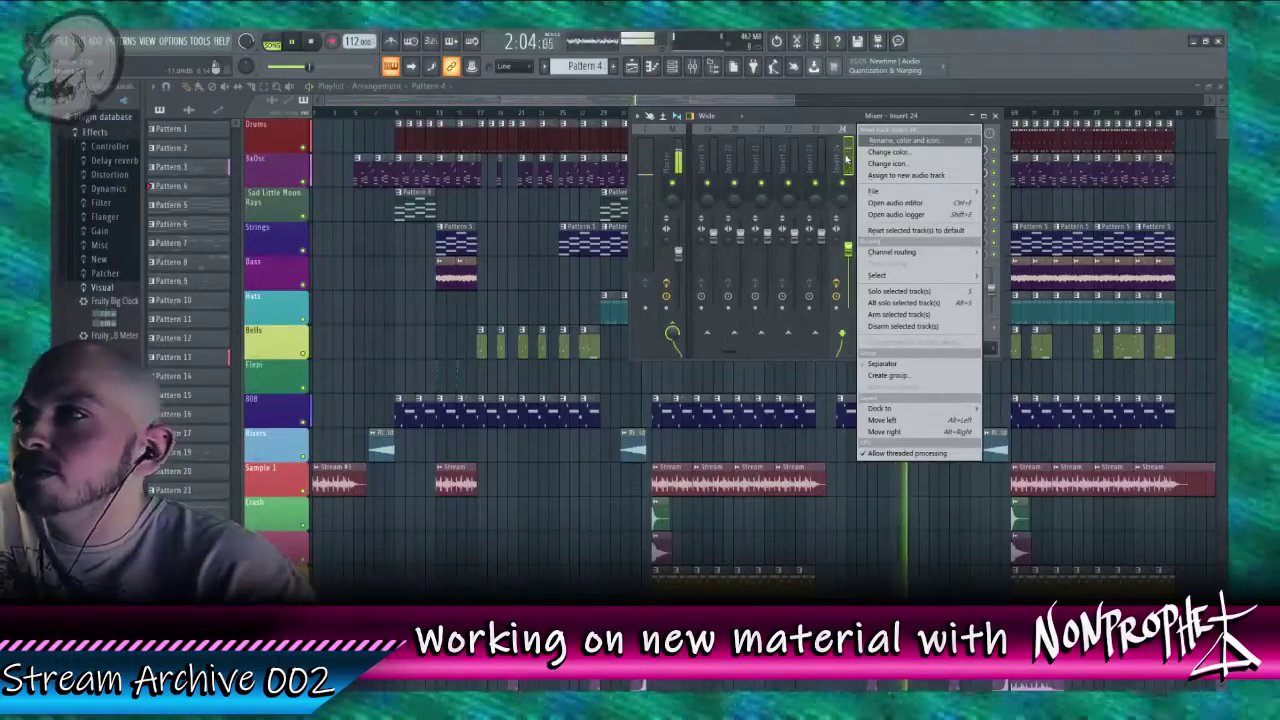
click(903, 140)
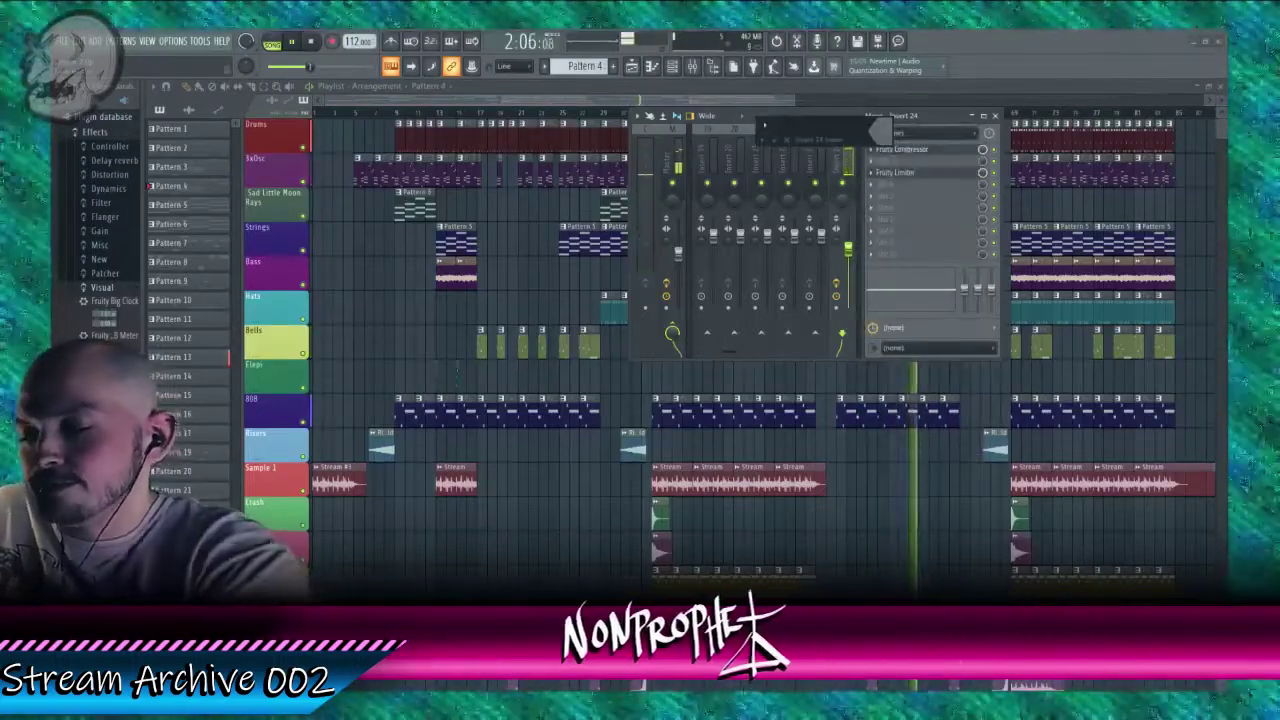
text(Kick)
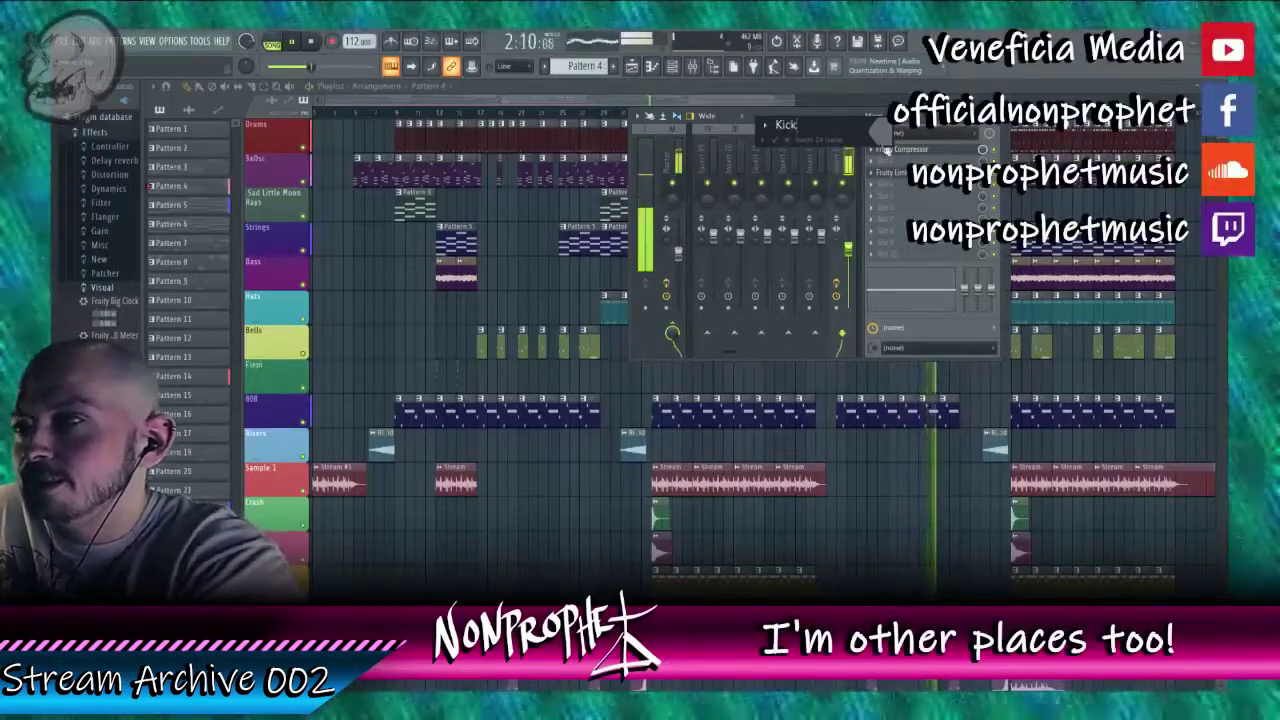
click(880, 133)
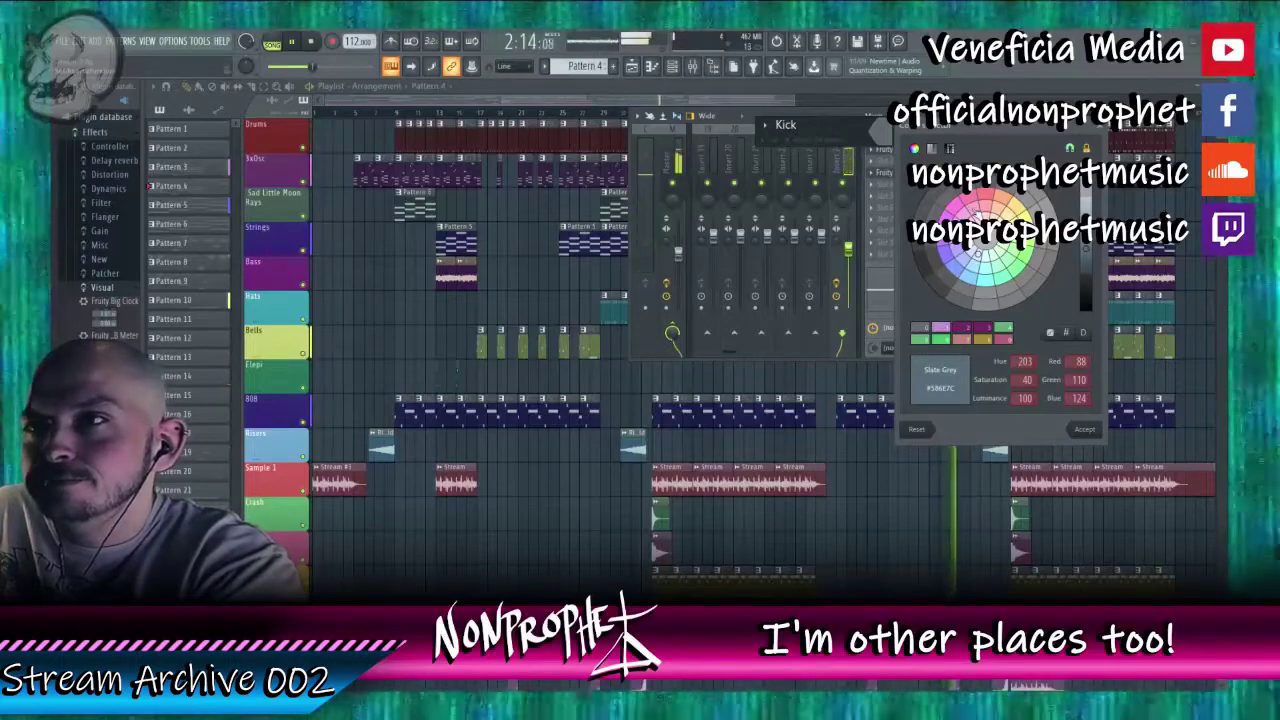
click(987, 200)
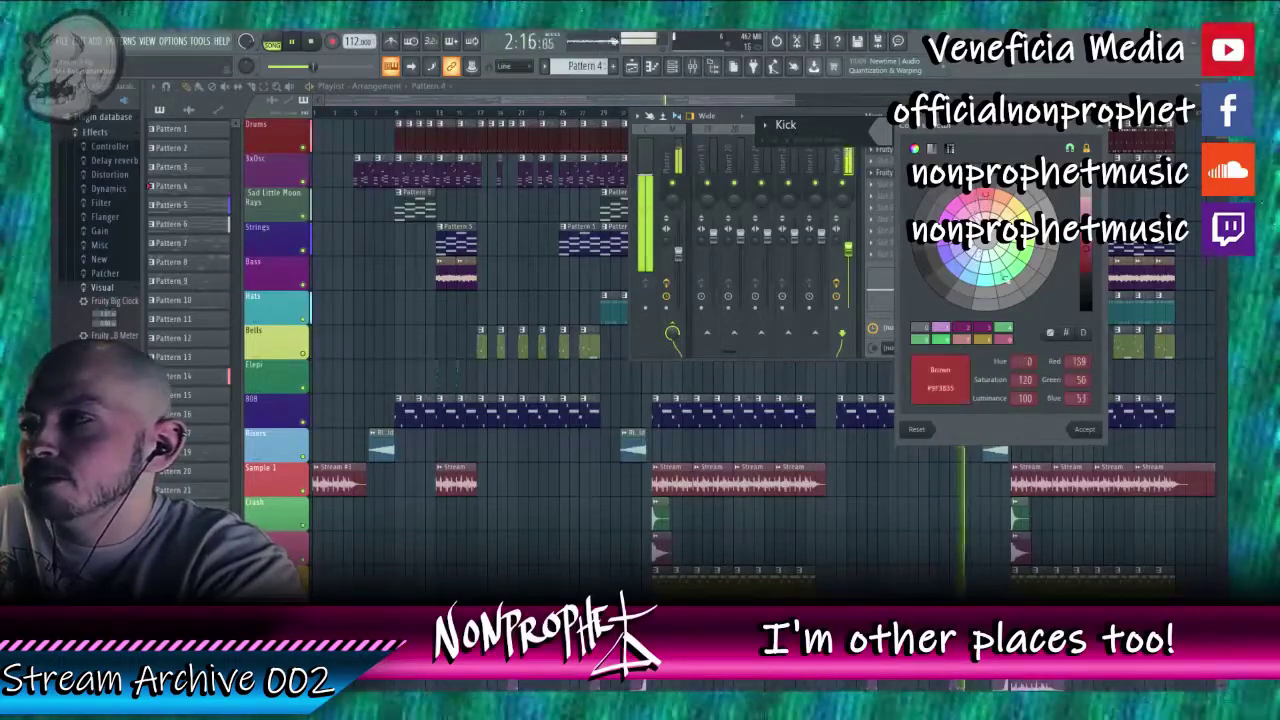
click(1097, 431)
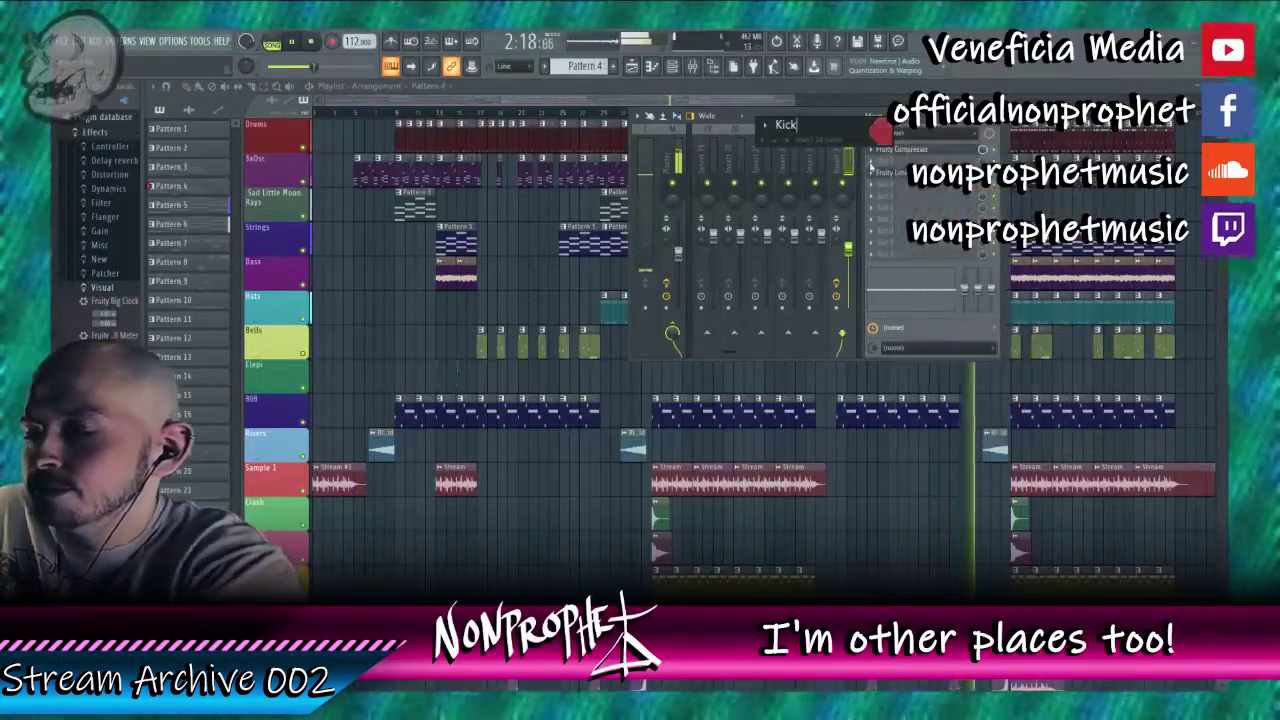
key(Return)
Step: Load Fruity Limiter in slot 2 of the Attack Snare 23 channel's mixer track, Insert 29
key(Right)
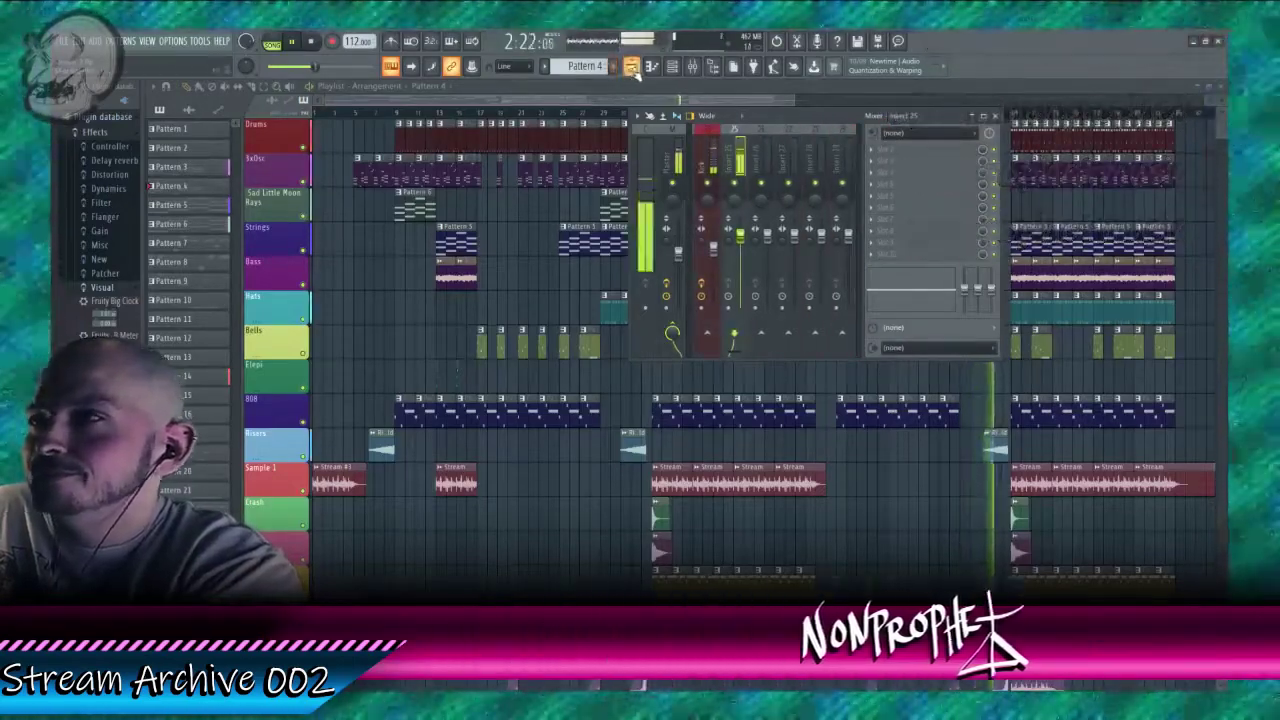
click(672, 68)
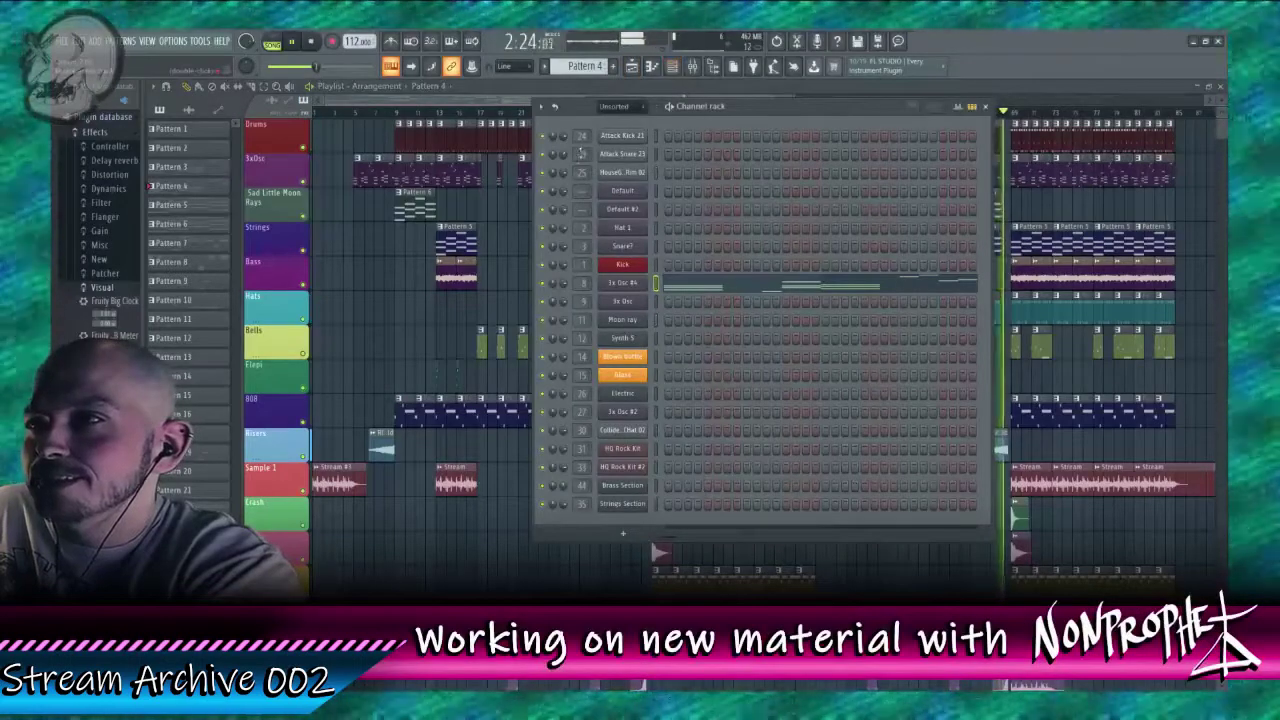
click(581, 152)
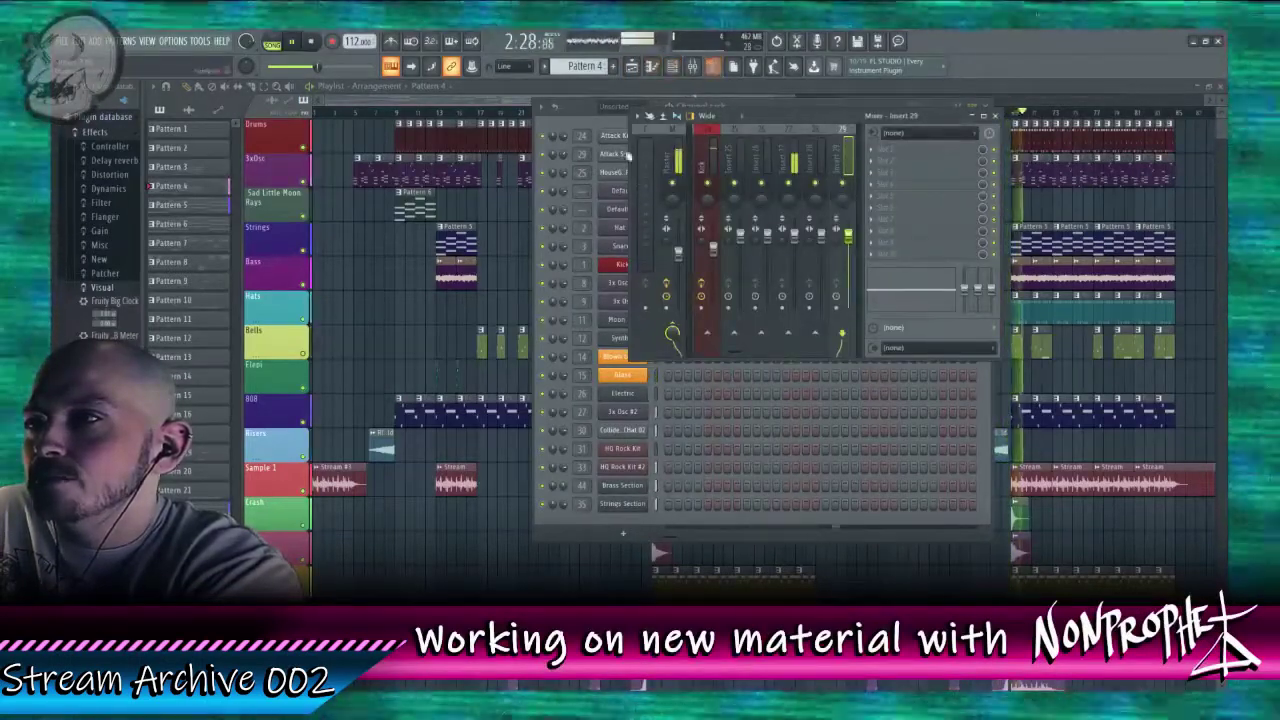
click(578, 152)
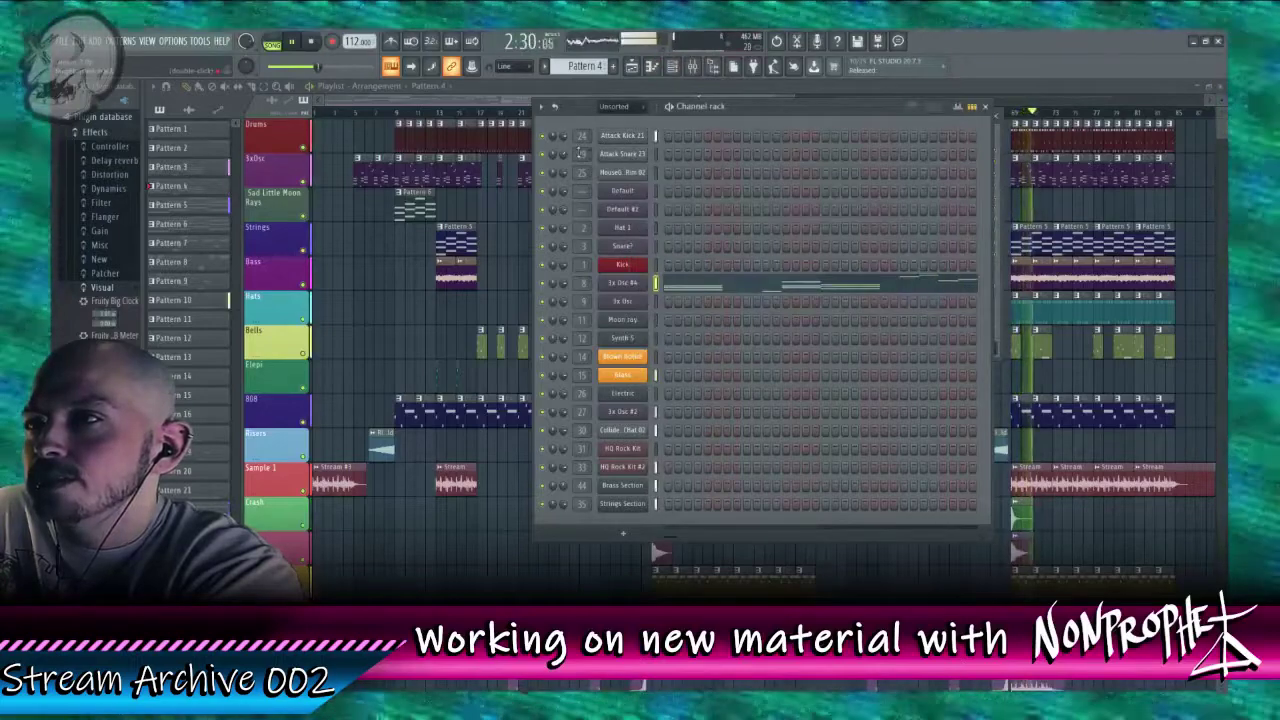
click(580, 153)
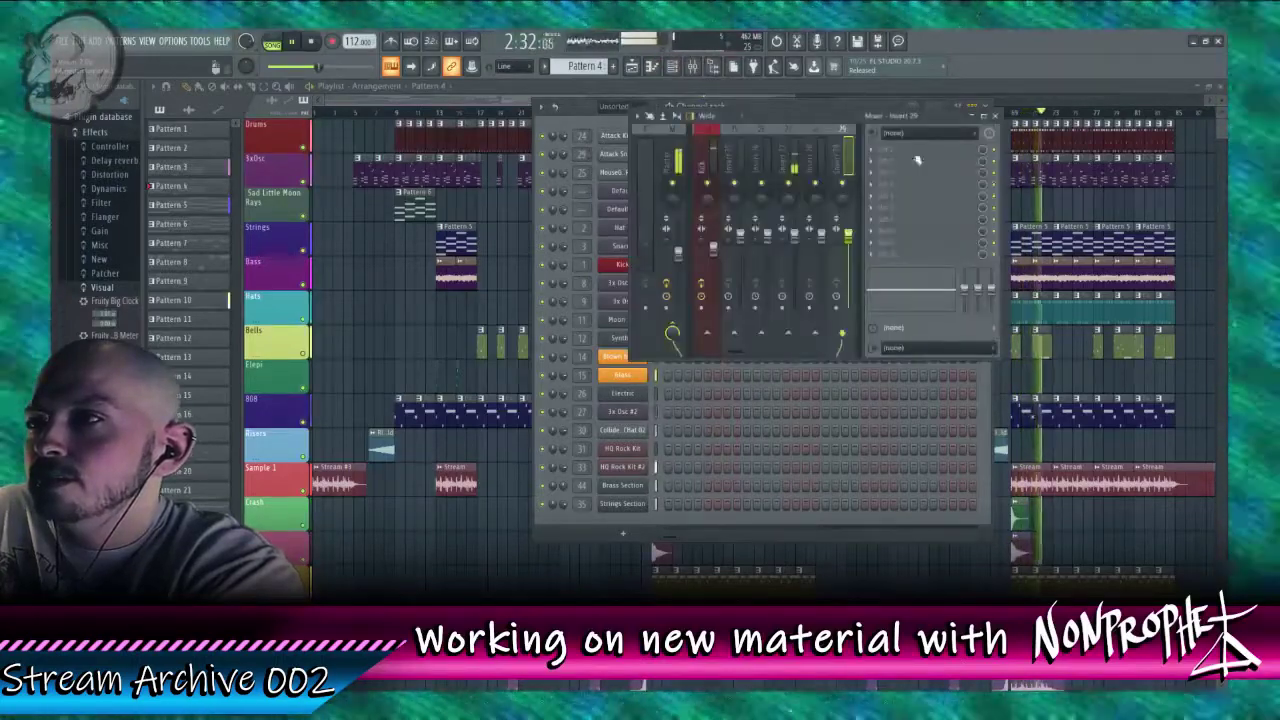
click(963, 170)
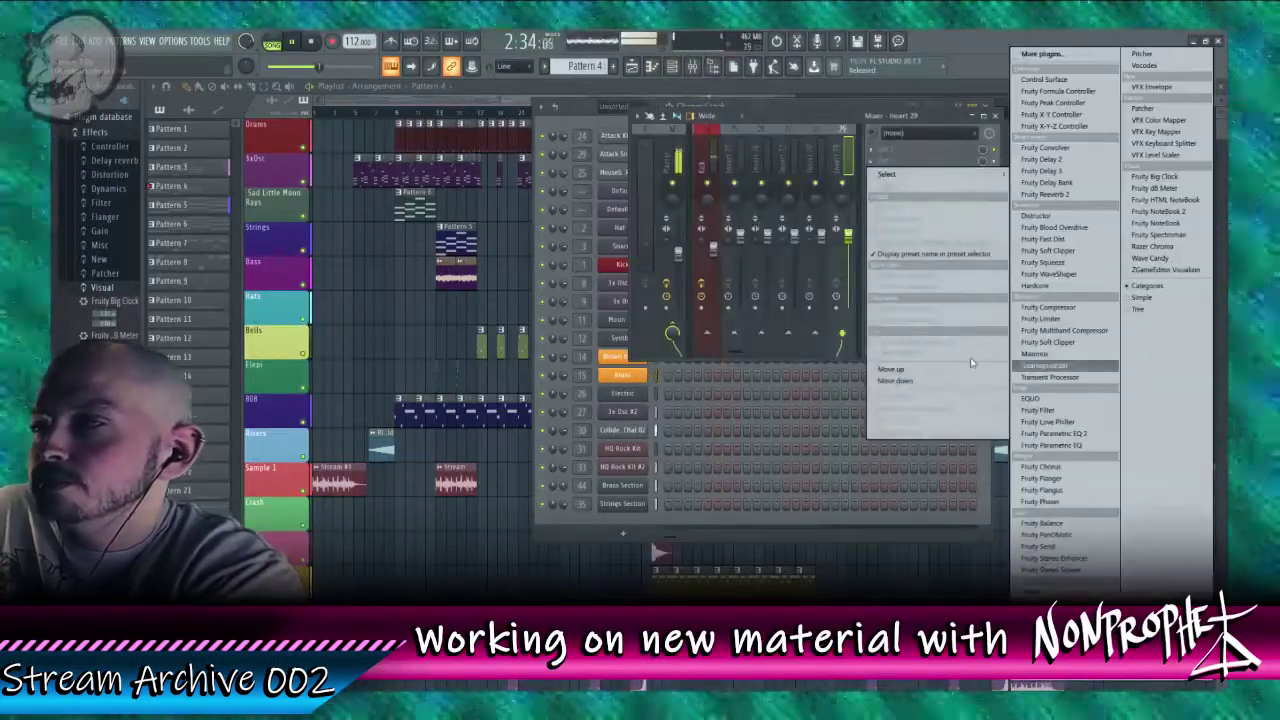
mouse_move(911, 182)
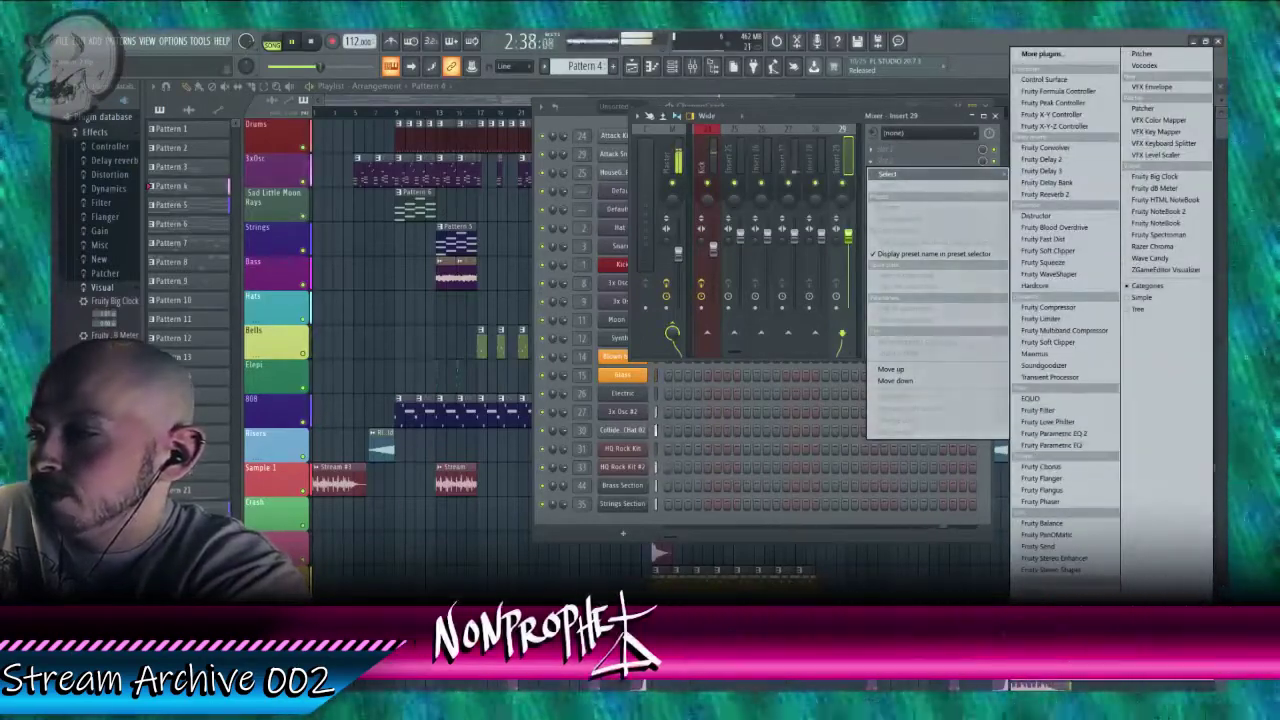
click(1040, 318)
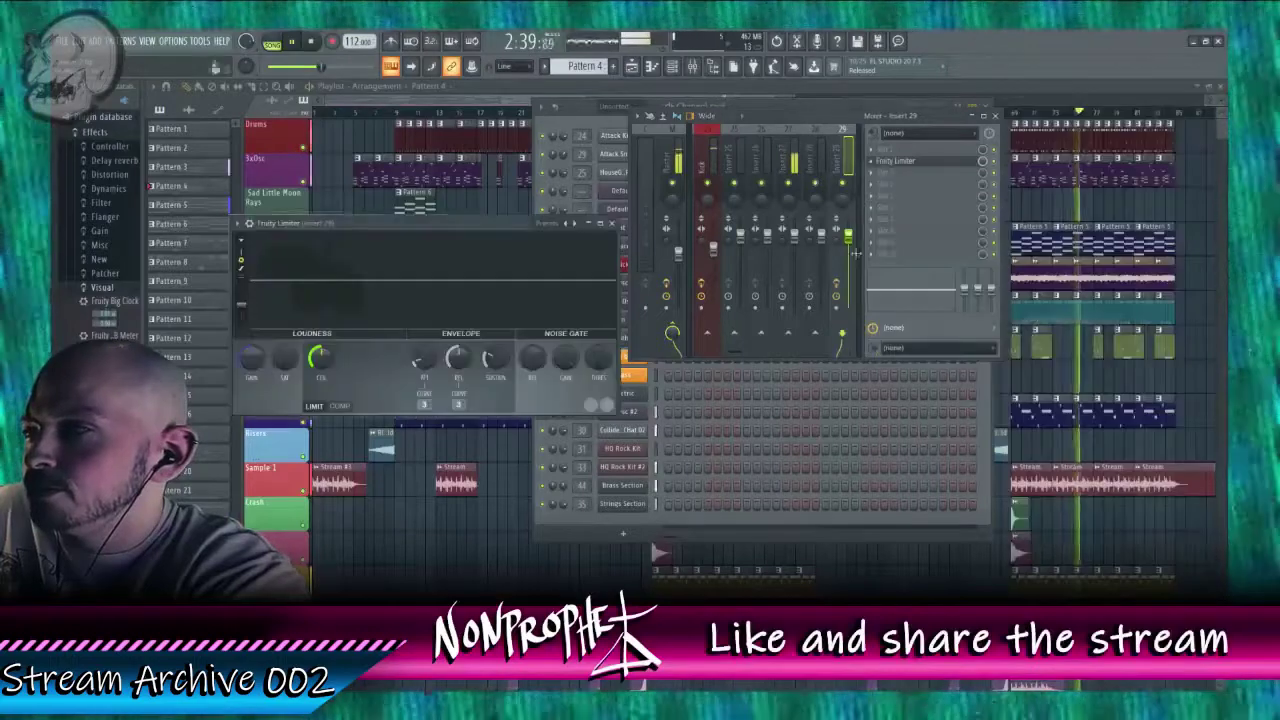
Step: Replay the song from the first drop and from shortly before the second drop, and check the snare's levels in the mixer
key(F12)
click(766, 111)
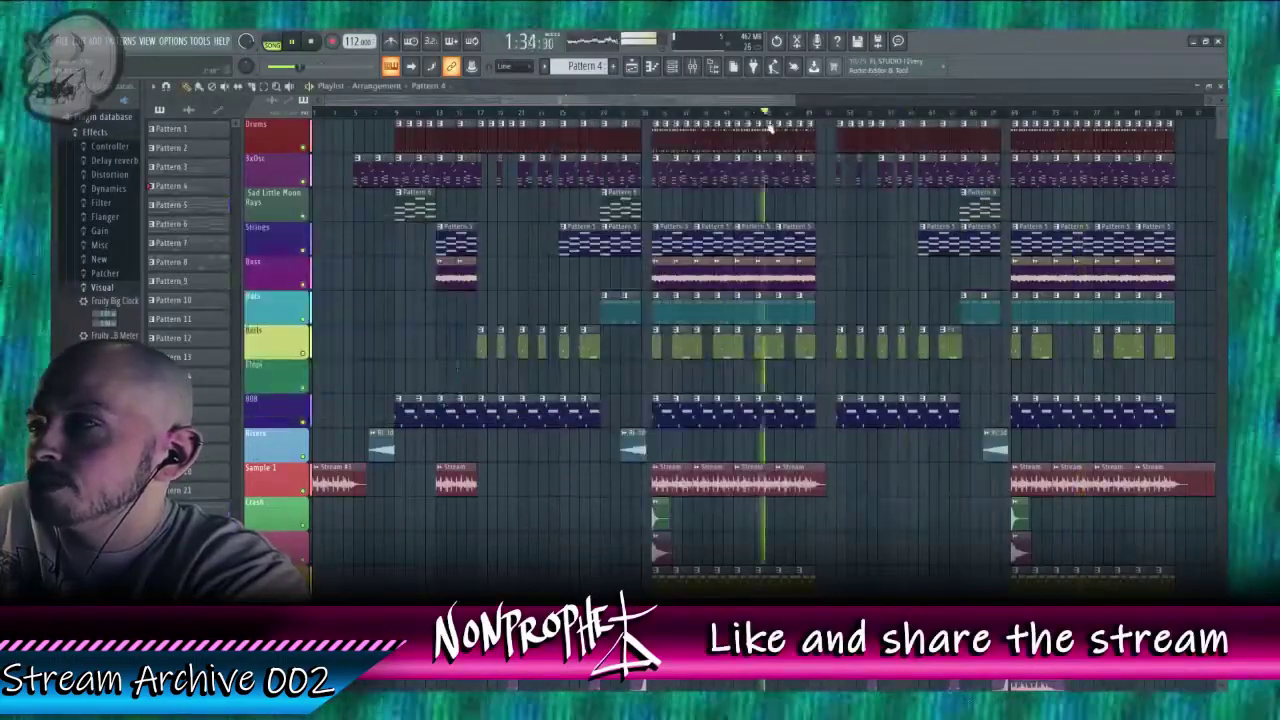
drag(770, 128, 953, 118)
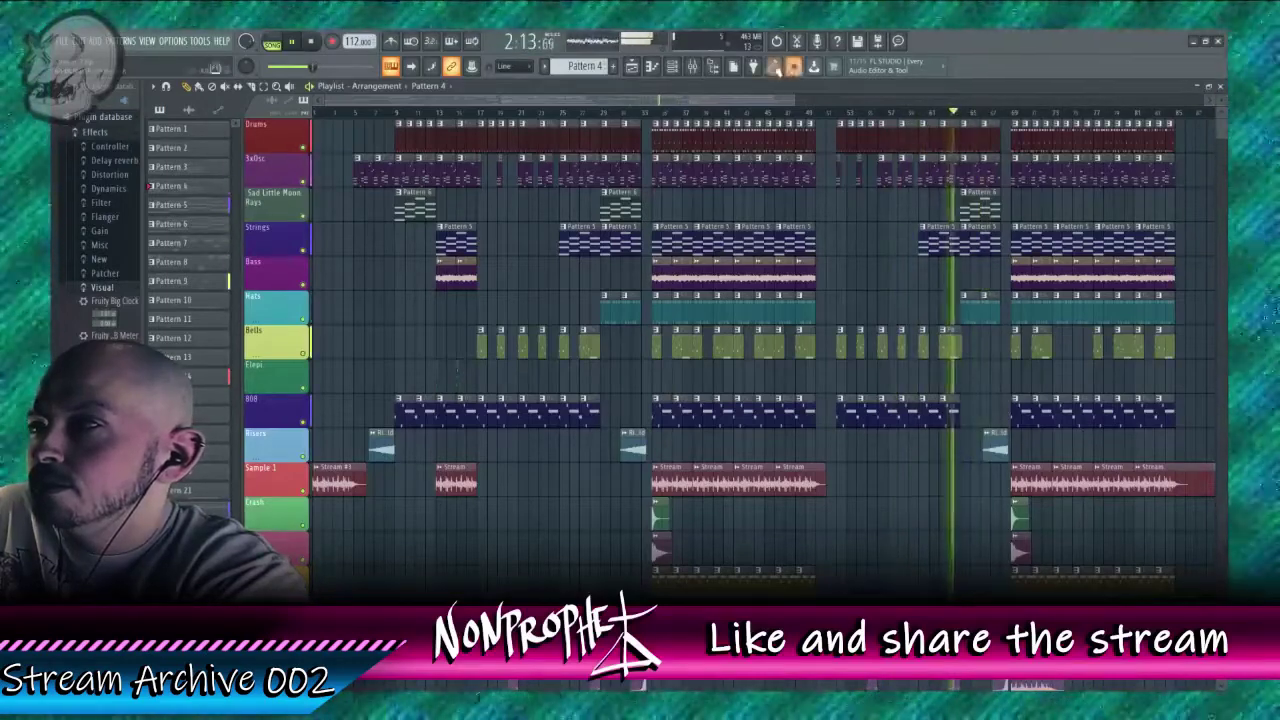
click(693, 67)
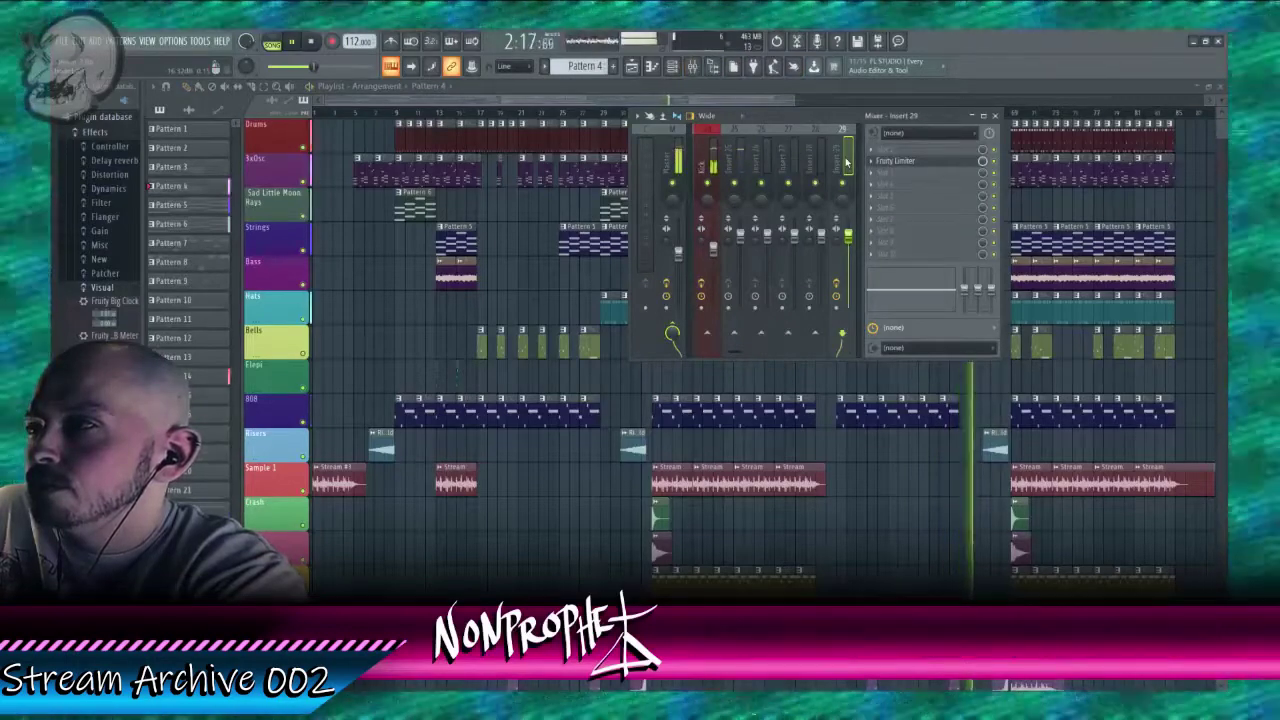
click(762, 160)
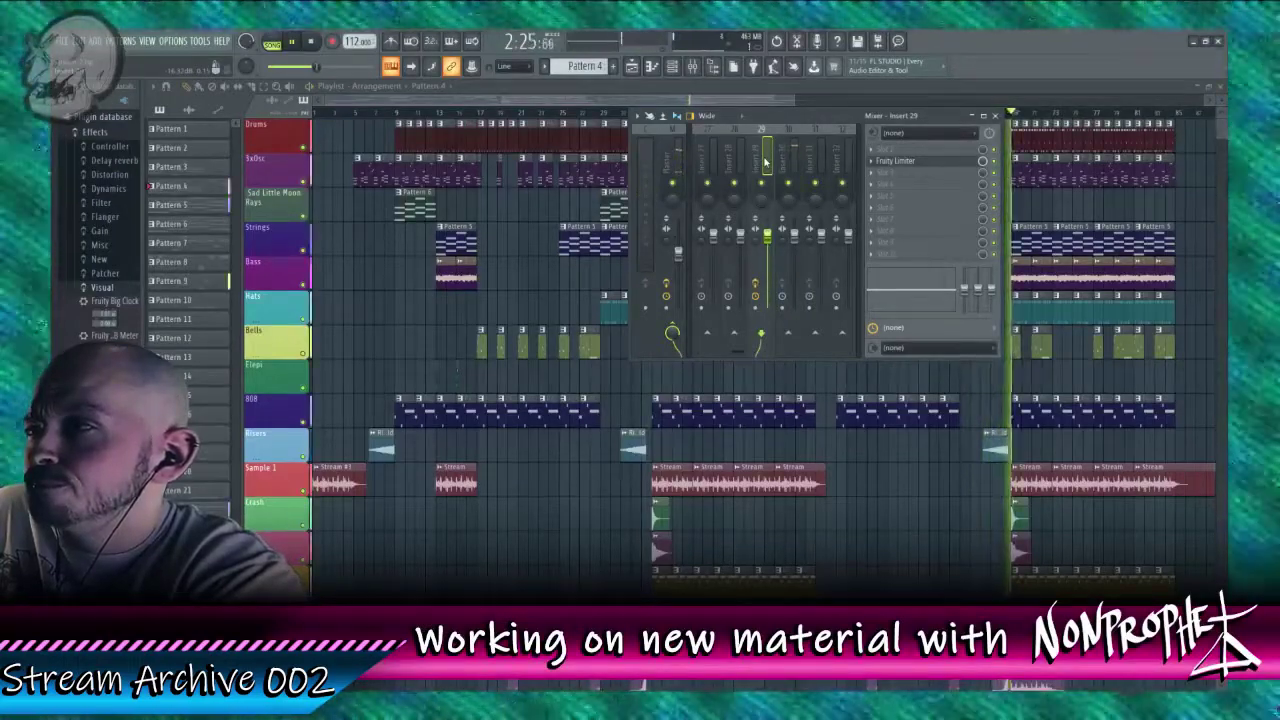
click(671, 175)
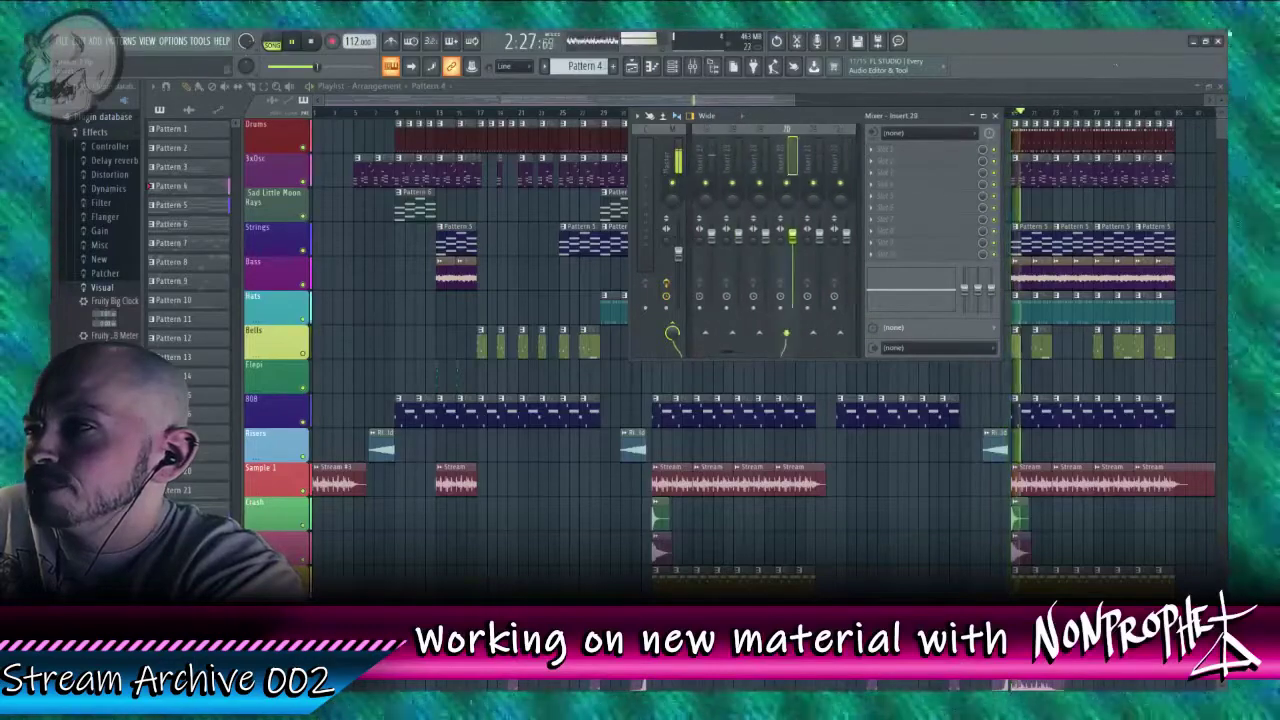
Step: Locate the Rim 02 channel's mixer track, Insert 25, and replay the song from well before the first drop
click(672, 67)
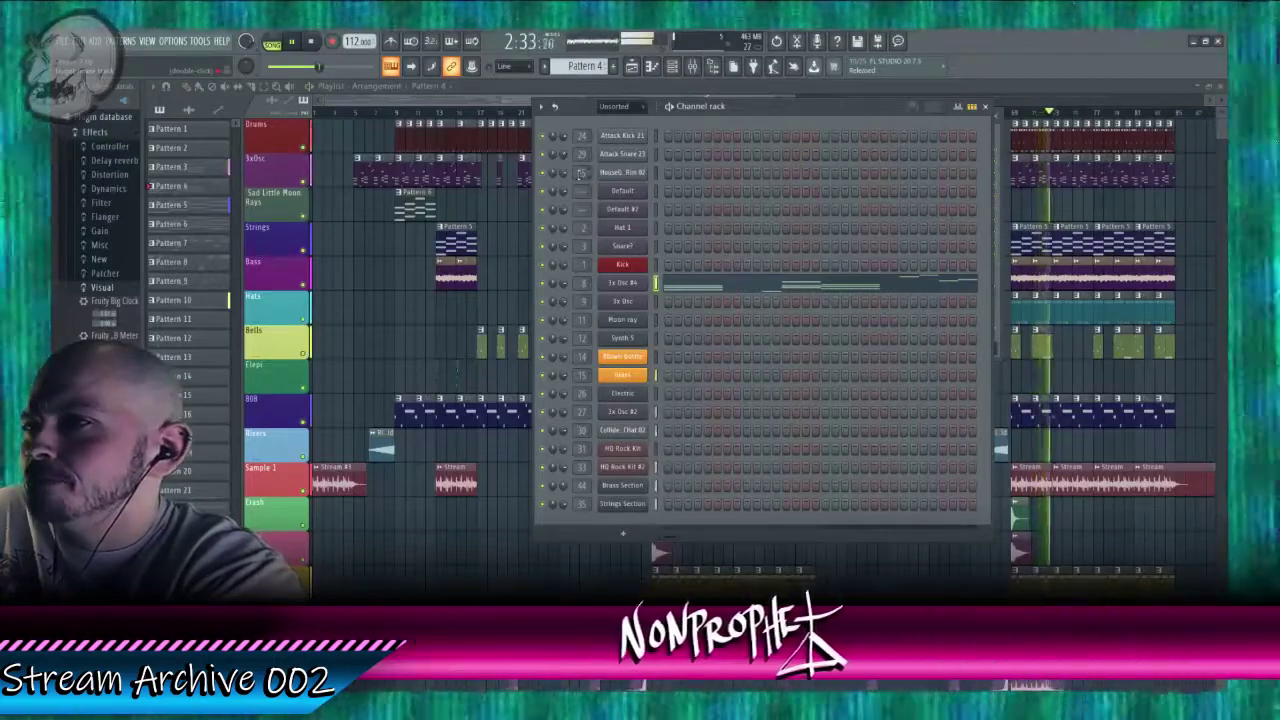
key(F9)
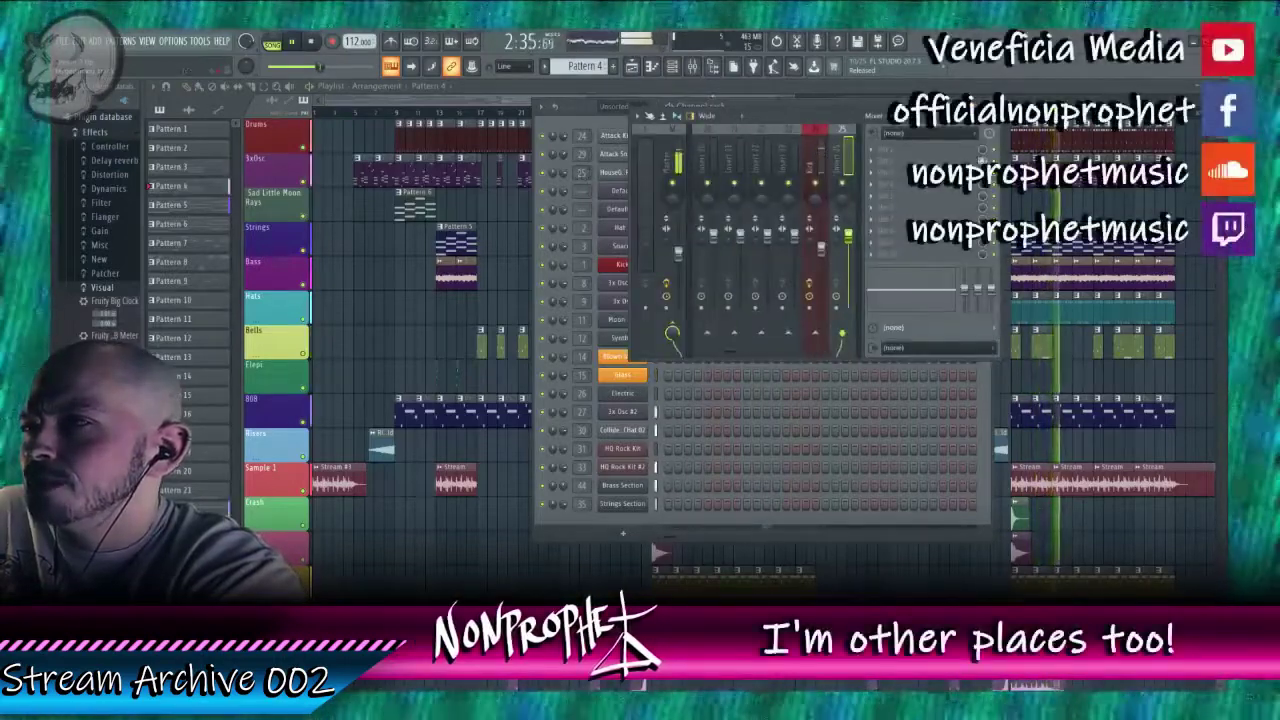
drag(1090, 112, 508, 112)
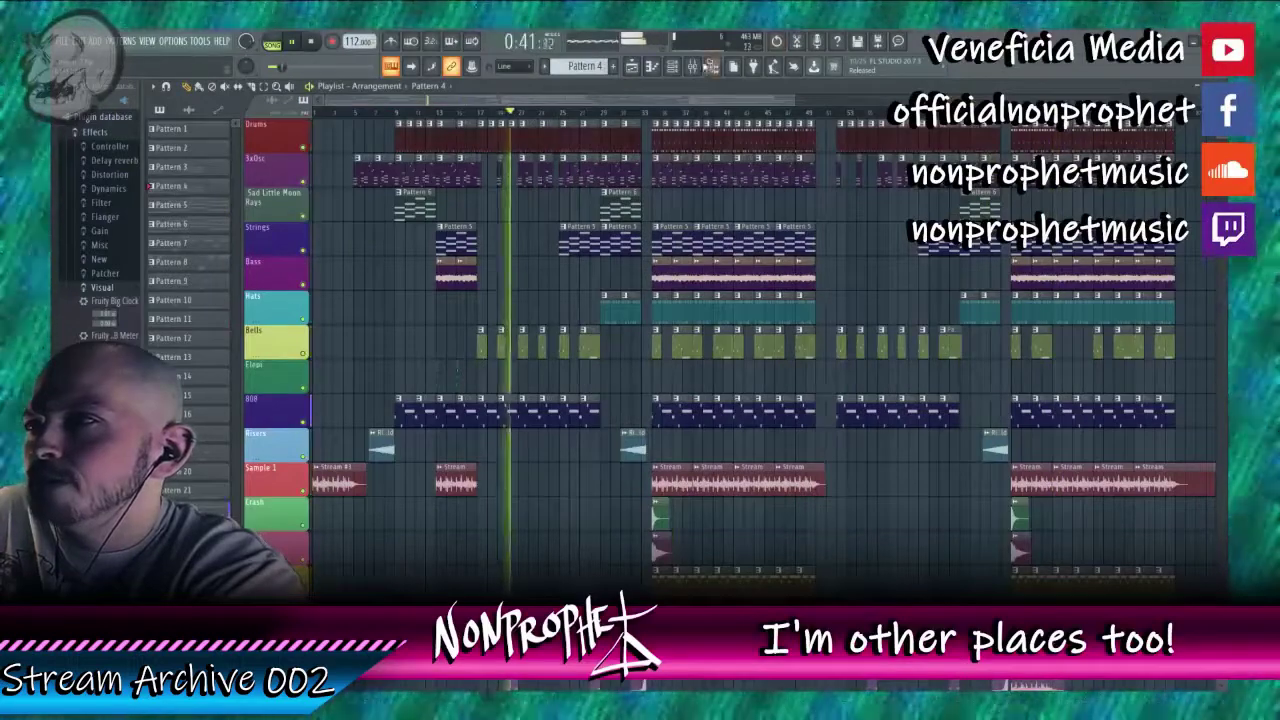
click(693, 68)
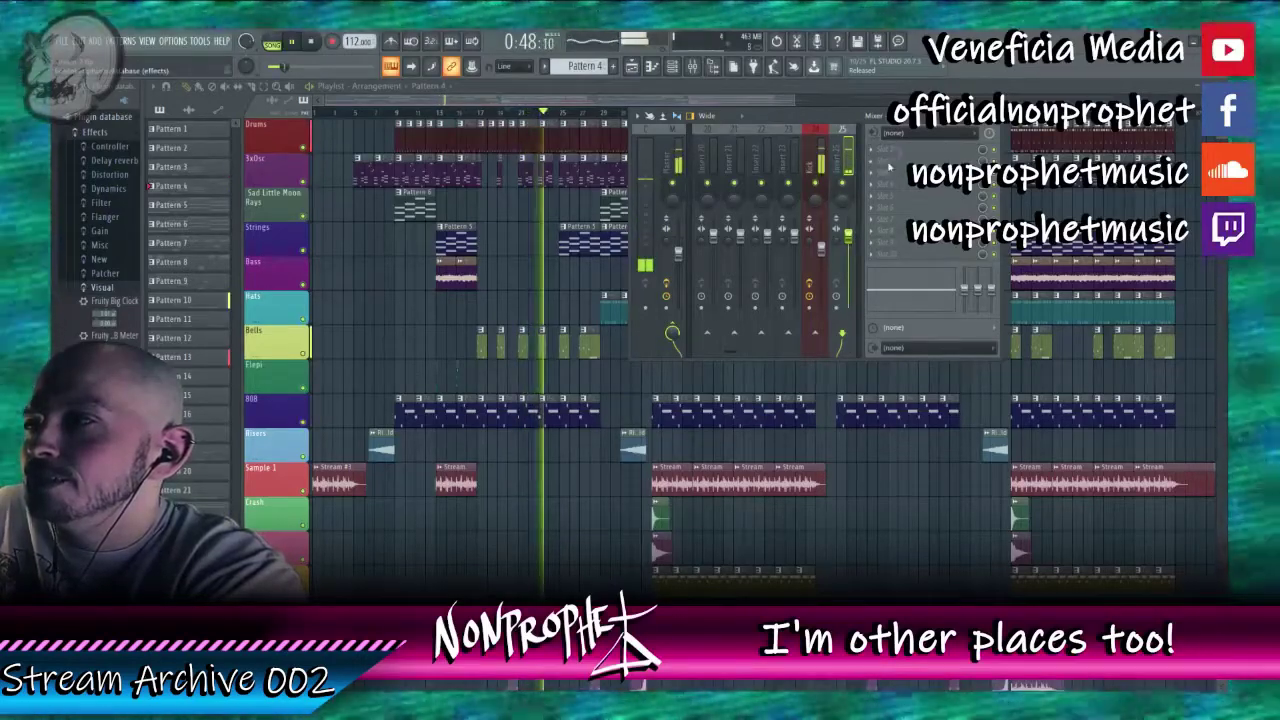
key(F8)
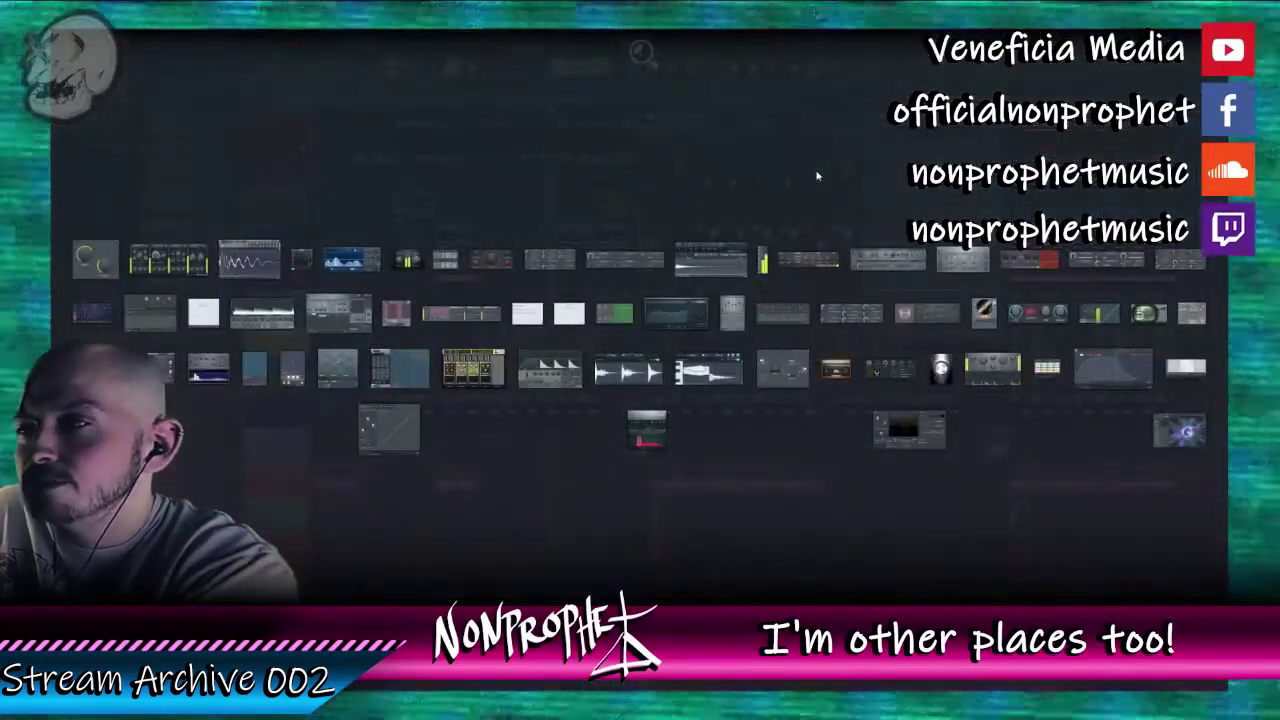
click(817, 177)
click(872, 163)
mouse_move(885, 173)
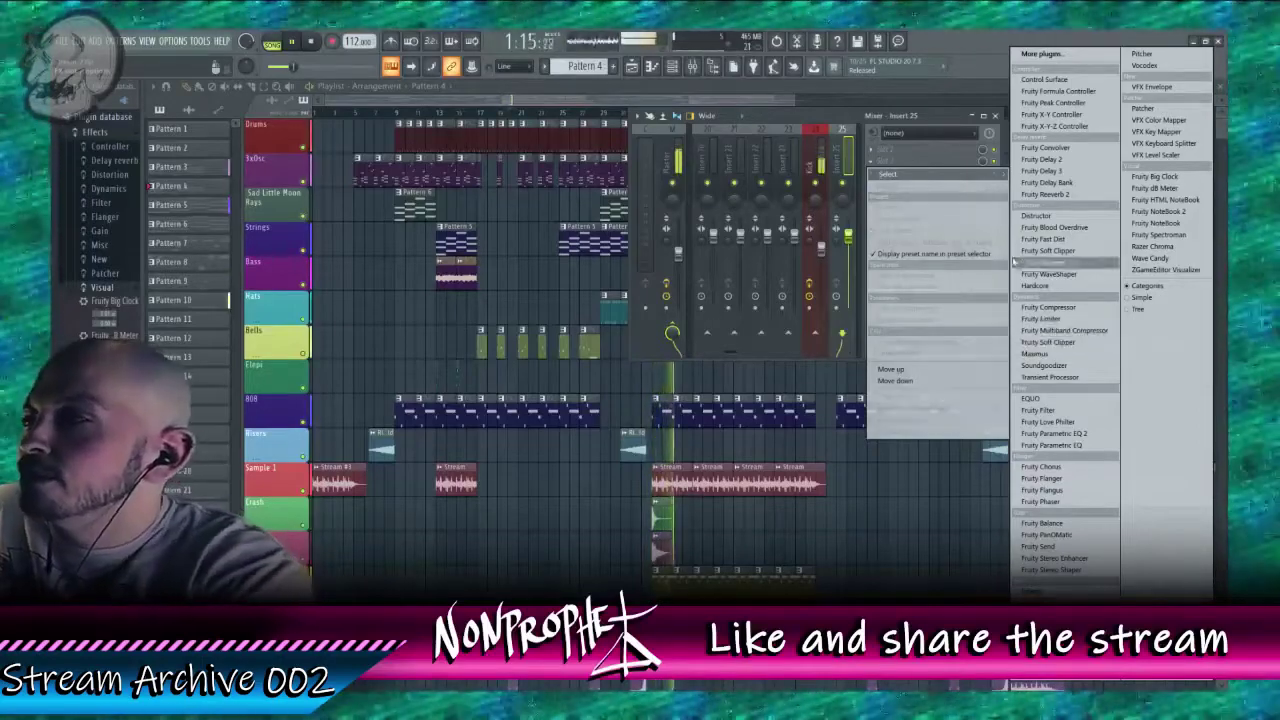
click(924, 158)
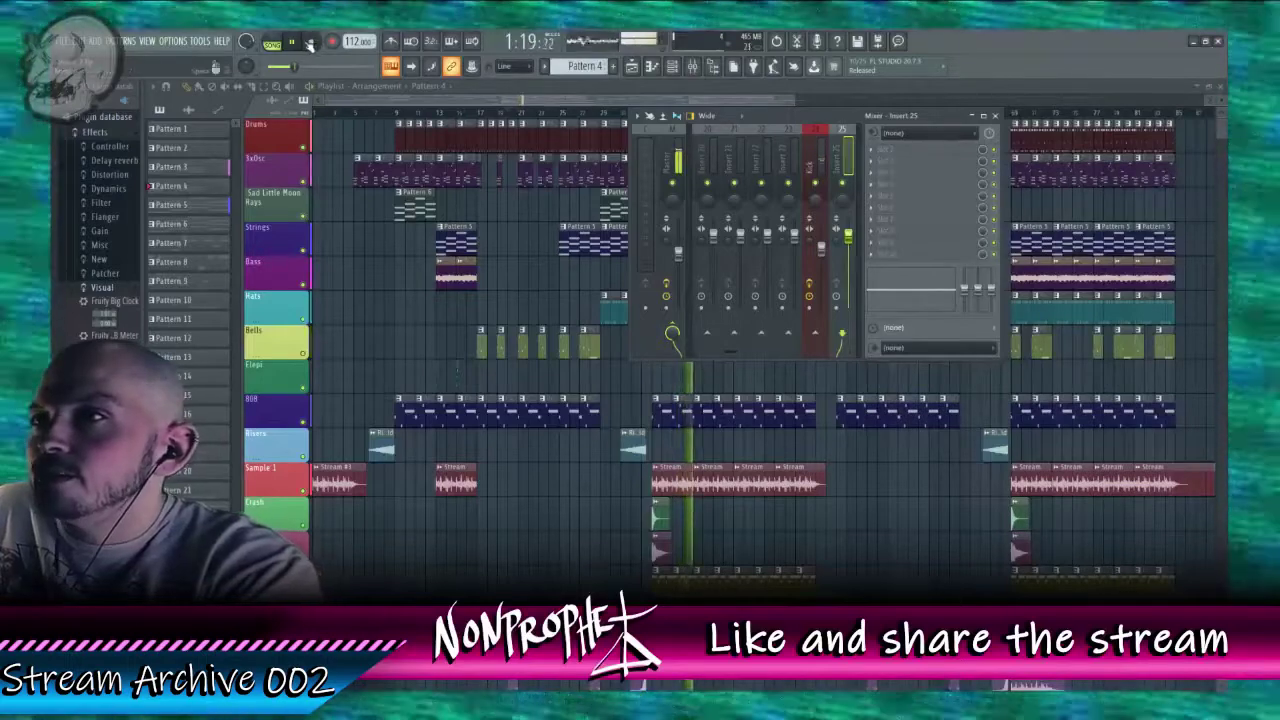
click(309, 43)
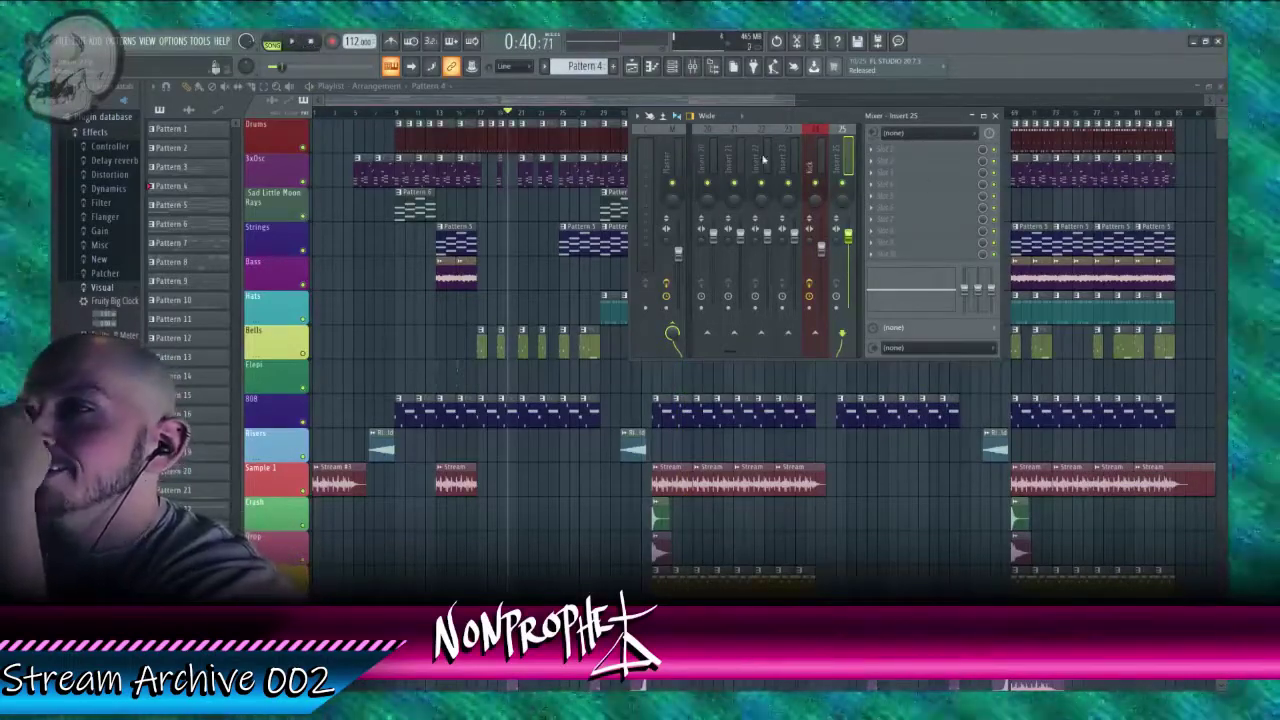
Step: Rename the Moon ray channel's mixer track, Insert 11, as Sad Little Moon Rays and give it the Sea green colour
click(262, 193)
double_click(409, 206)
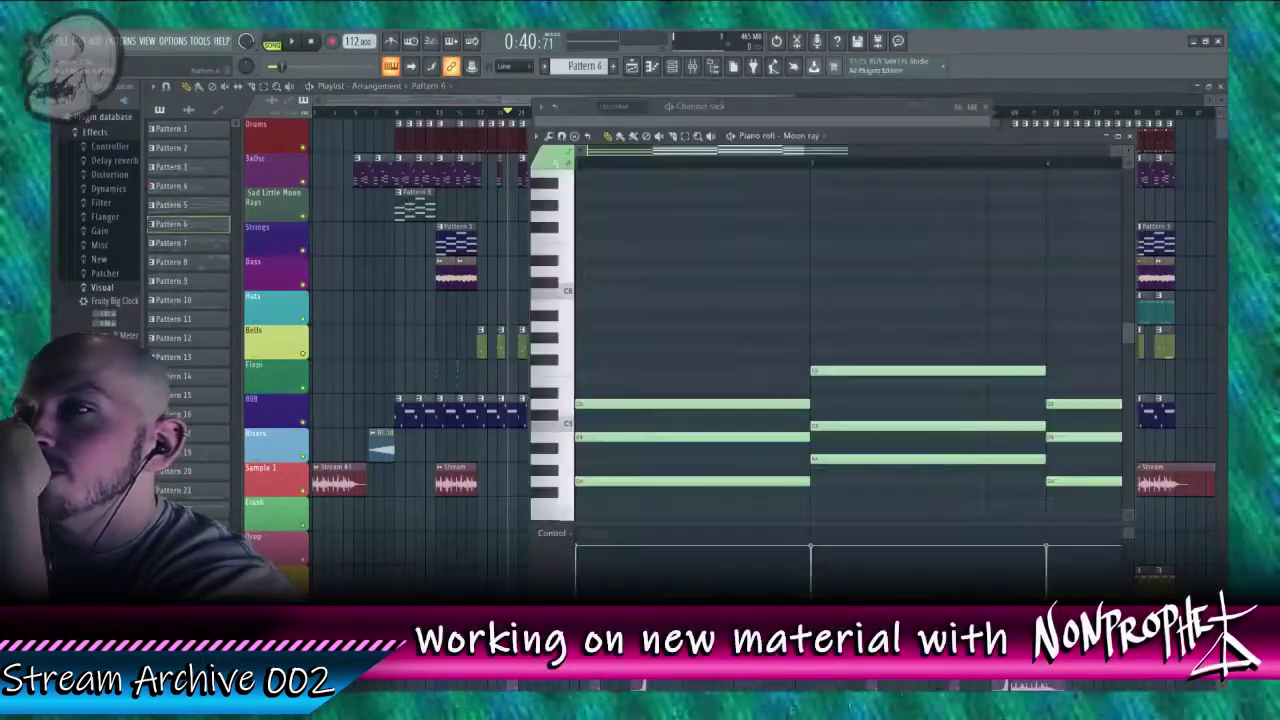
click(746, 121)
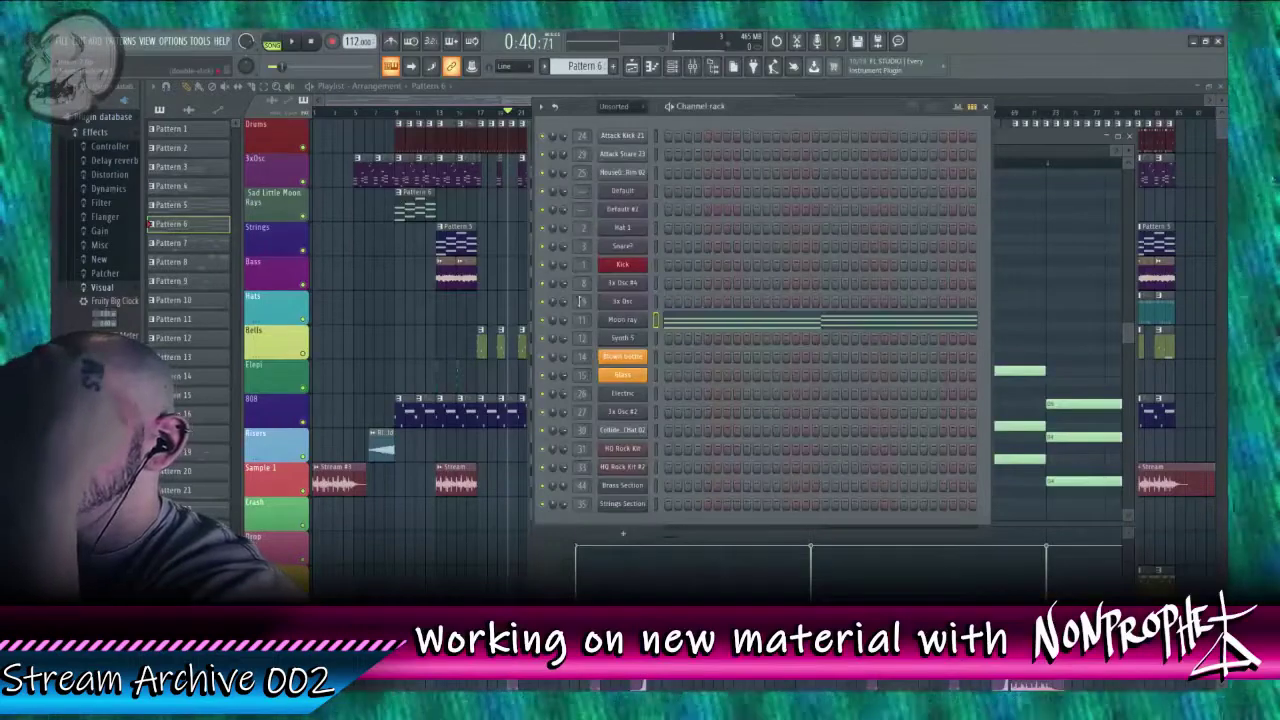
click(583, 319)
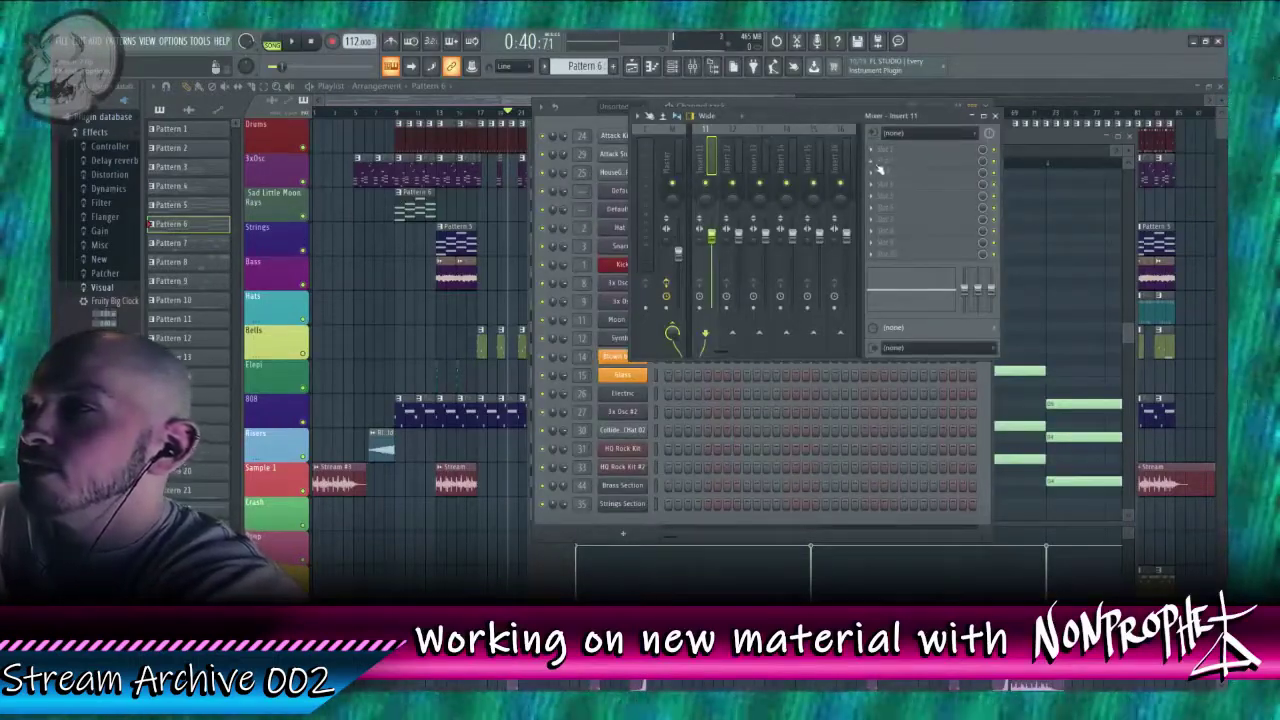
right_click(709, 164)
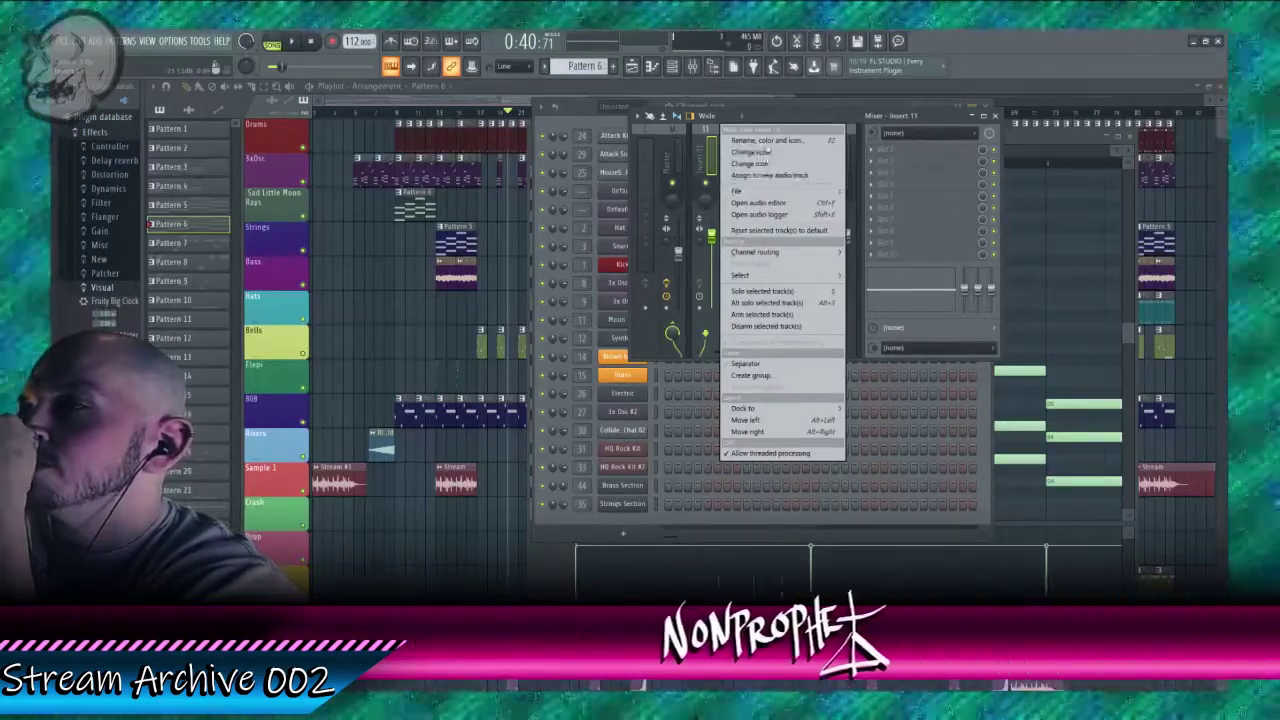
click(752, 152)
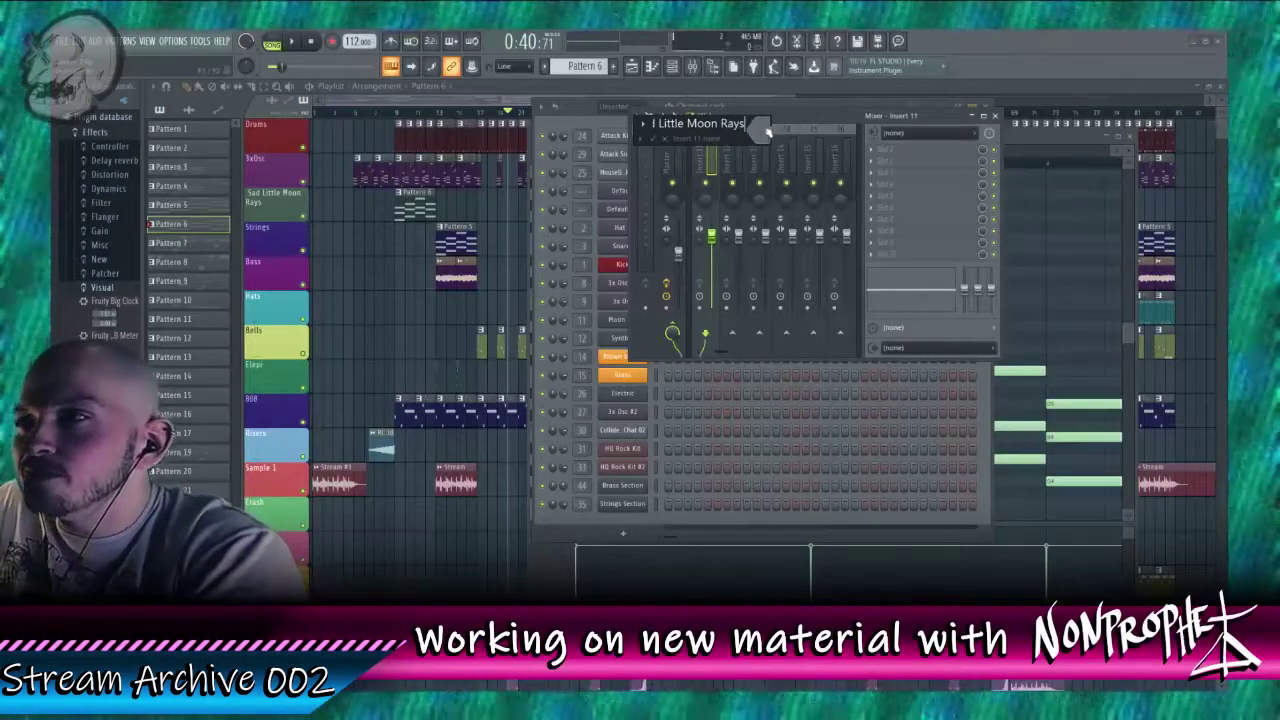
click(762, 131)
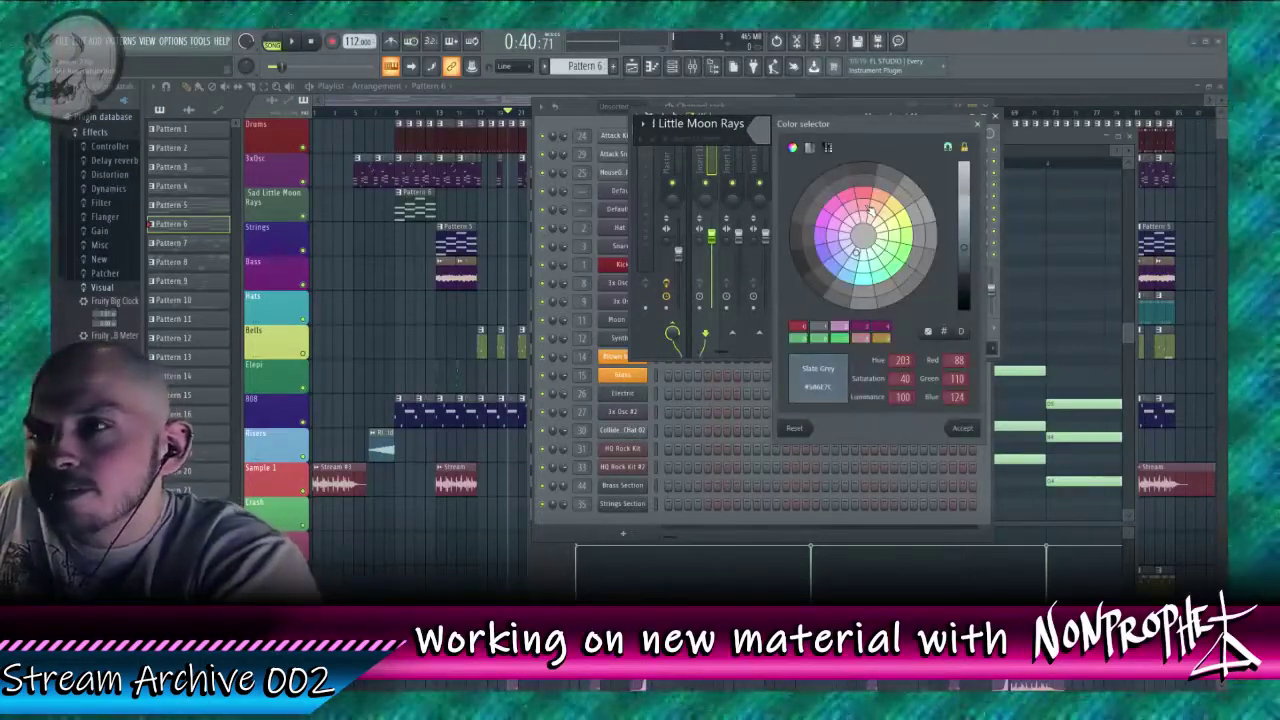
drag(868, 210, 886, 257)
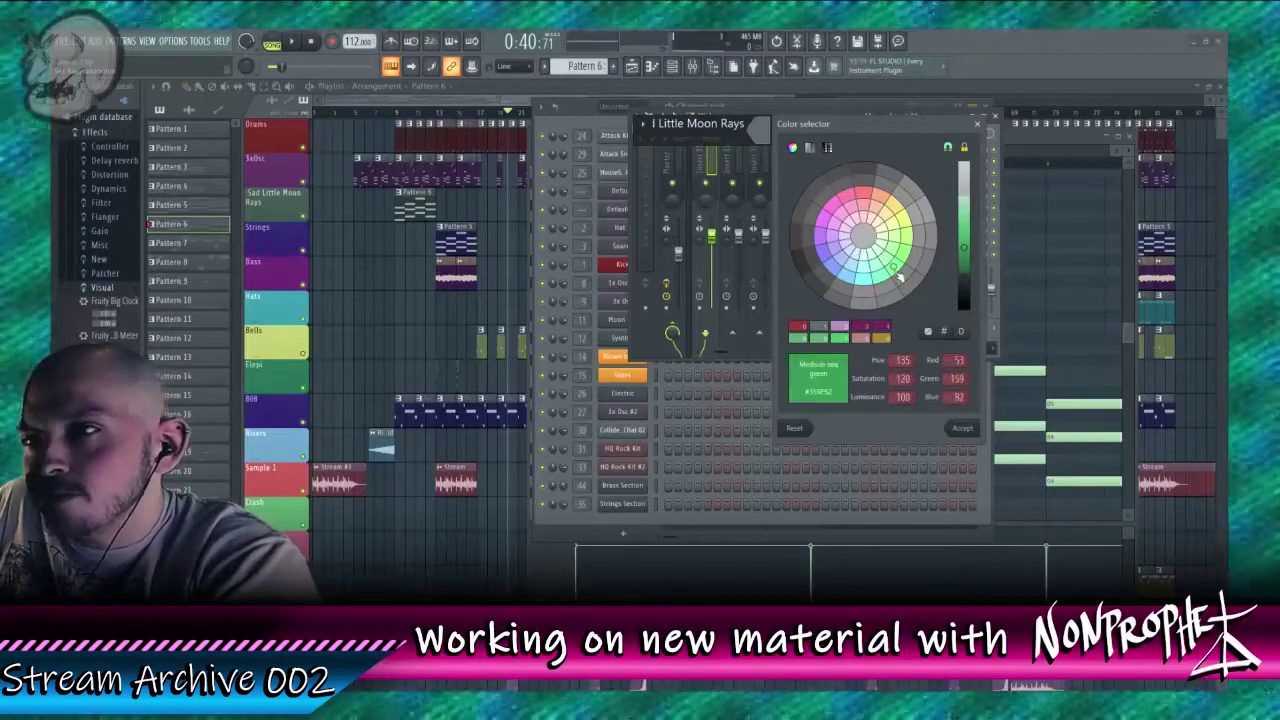
mouse_move(970, 257)
mouse_down()
mouse_move(966, 235)
mouse_move(966, 278)
mouse_up()
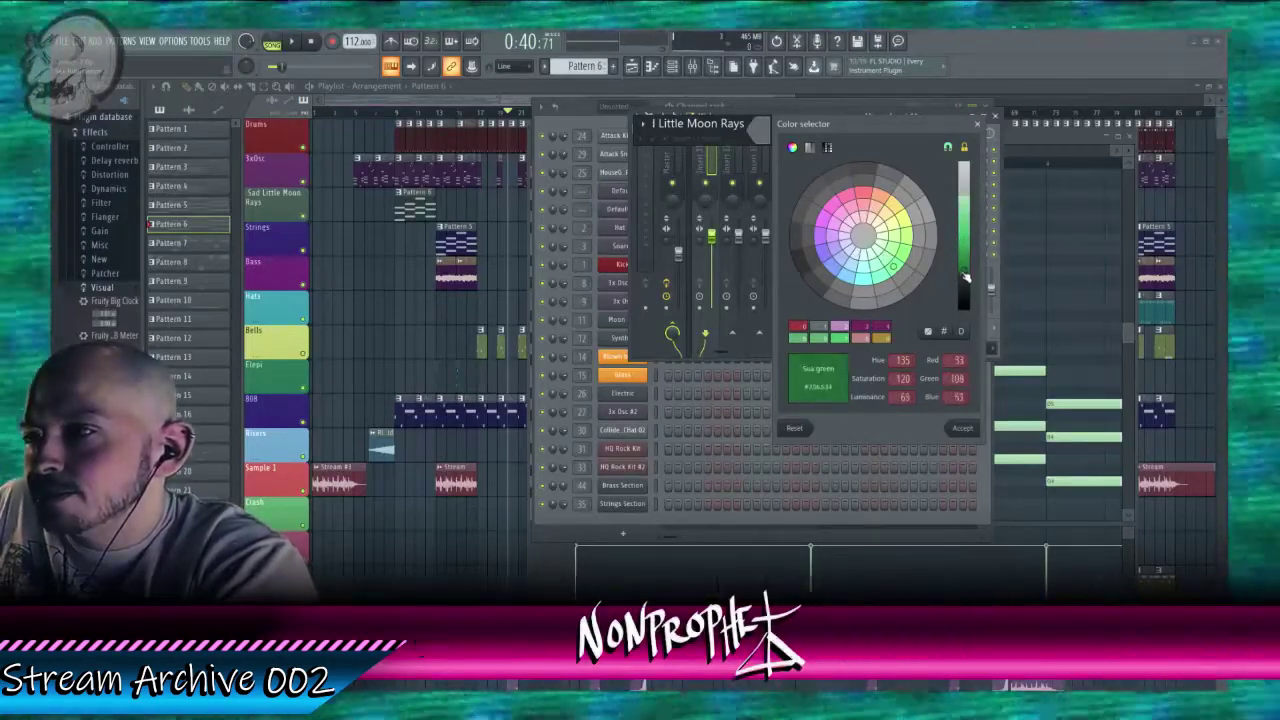
click(963, 427)
key(Return)
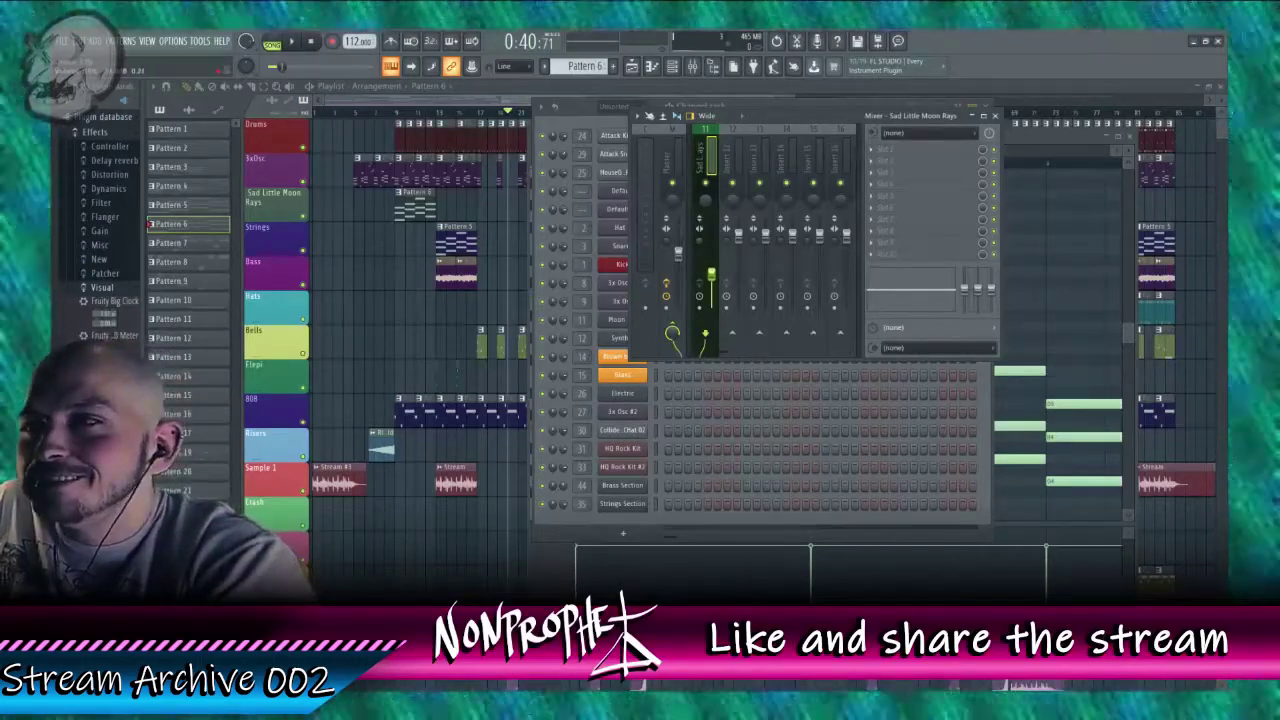
Step: Replay the song from bar 9 with the Sad Little Moon Rays playlist track temporarily soloed and check its level in the mixer
click(402, 115)
key(space)
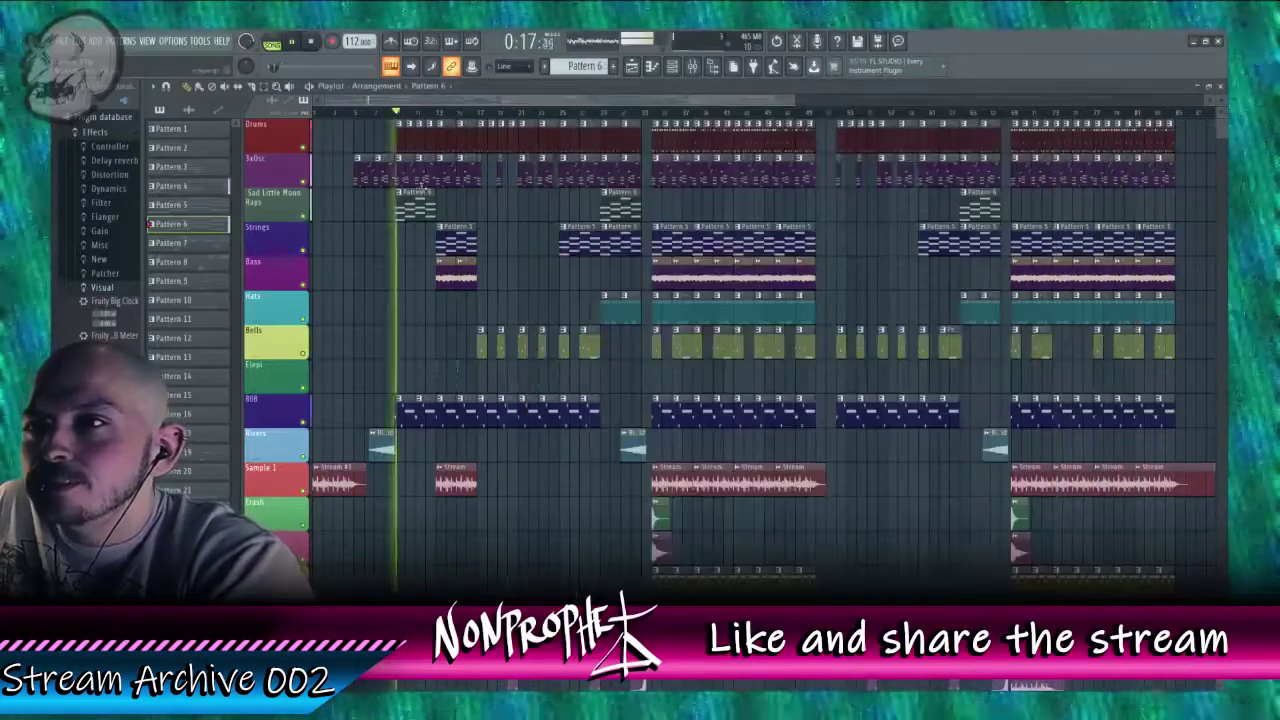
right_click(304, 216)
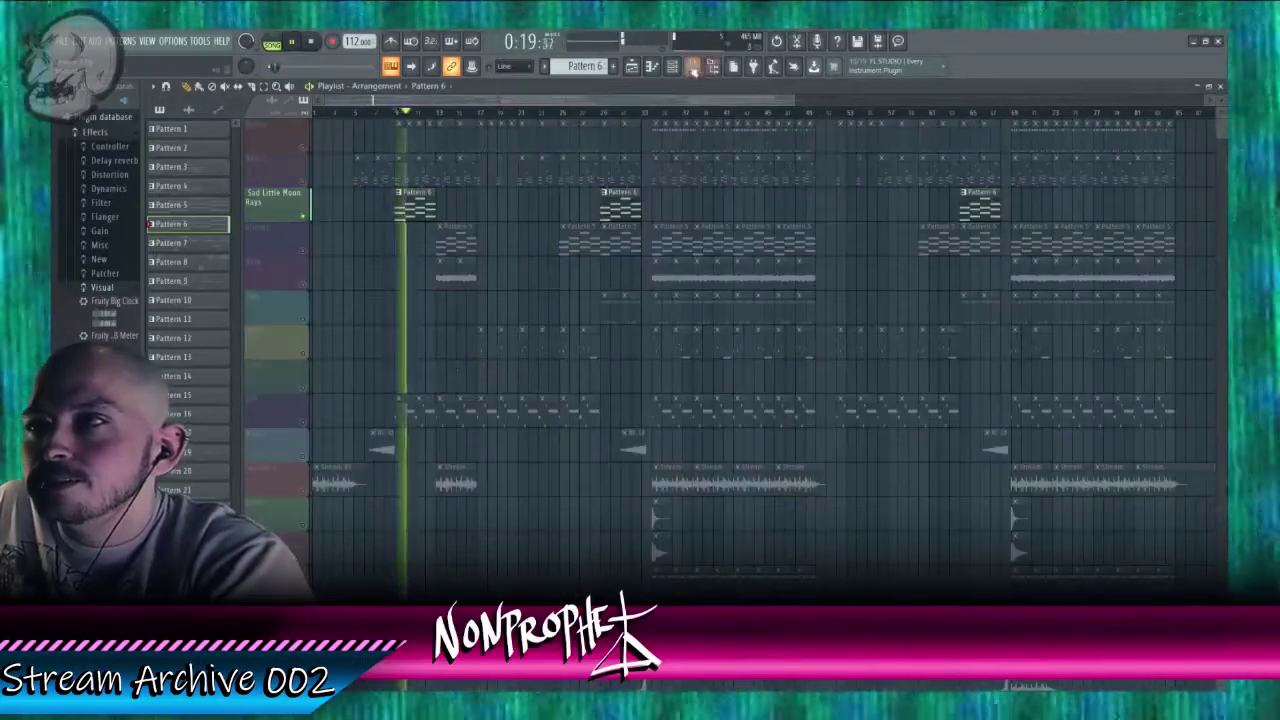
click(693, 67)
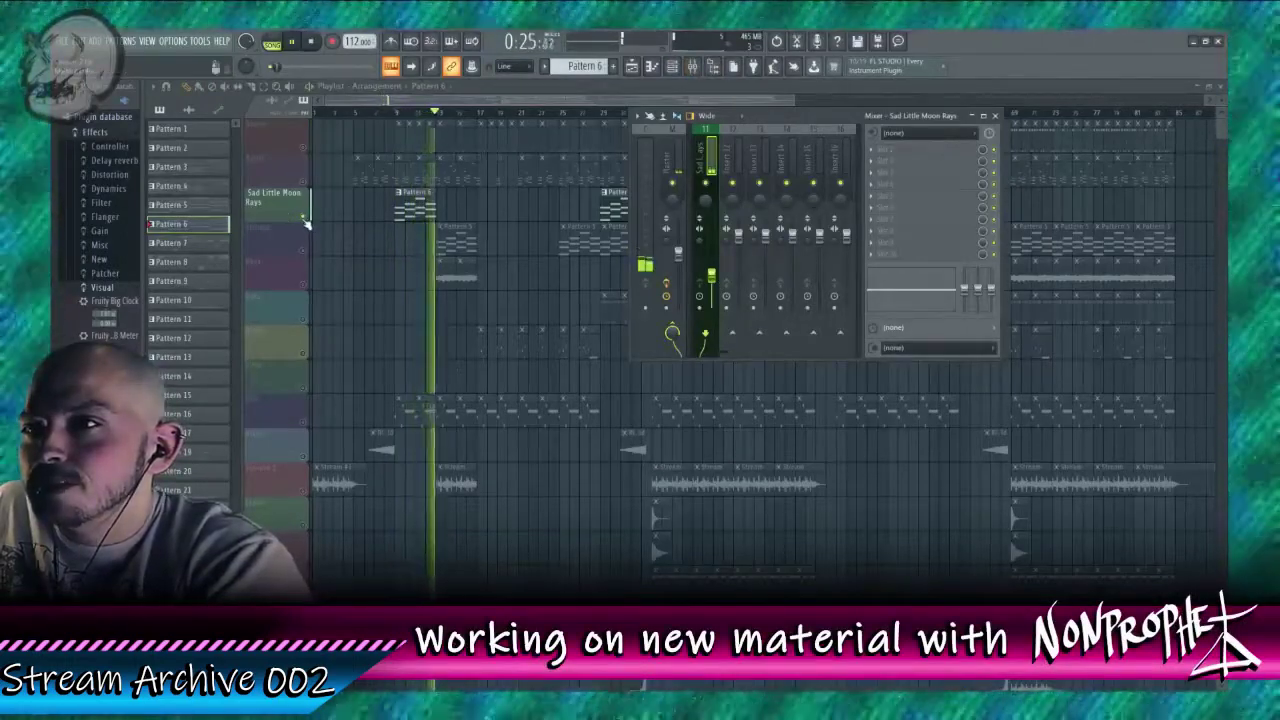
click(443, 175)
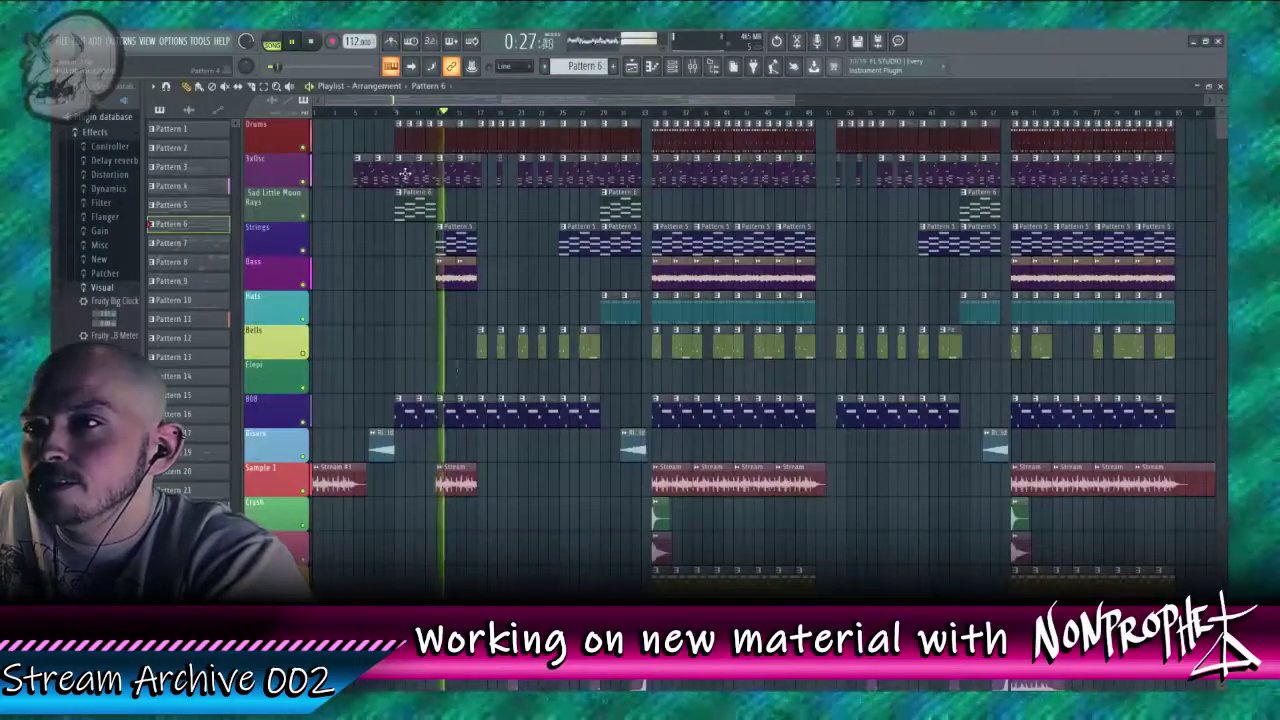
Step: Locate the mixer track of the 3x Osc #4 channel used by Pattern 4, Insert 8
double_click(443, 175)
key(F6)
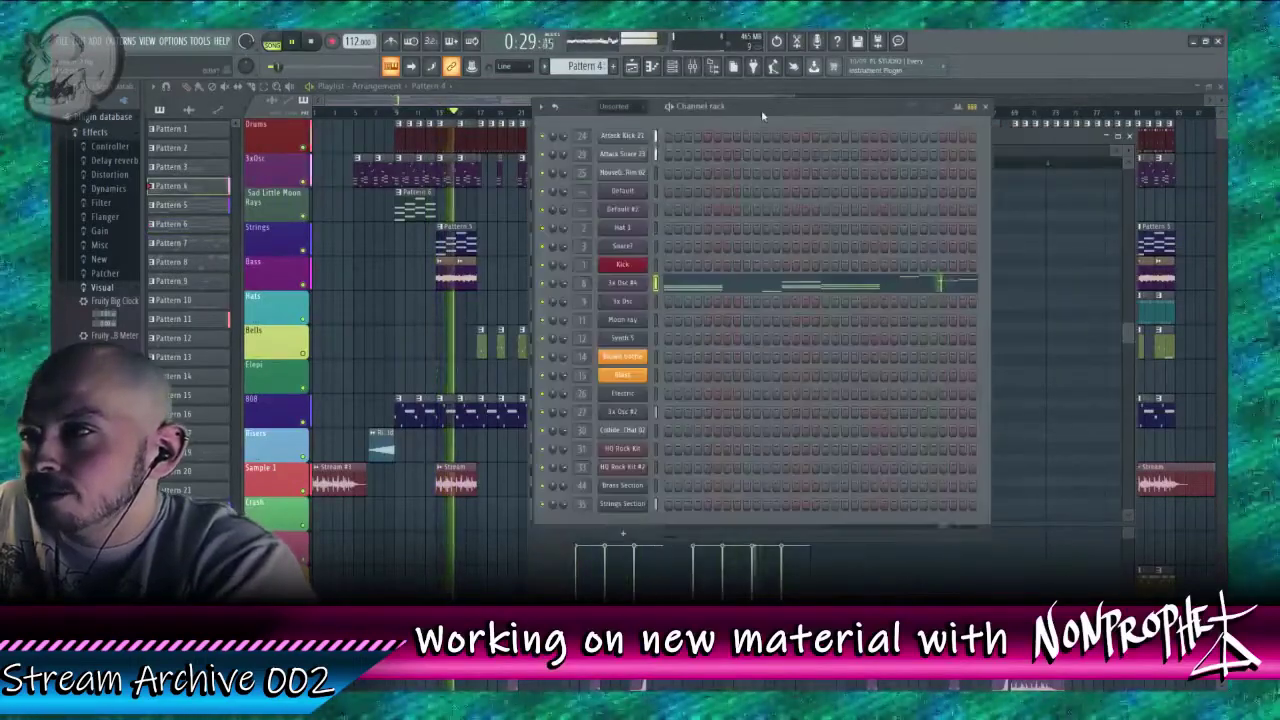
key(F9)
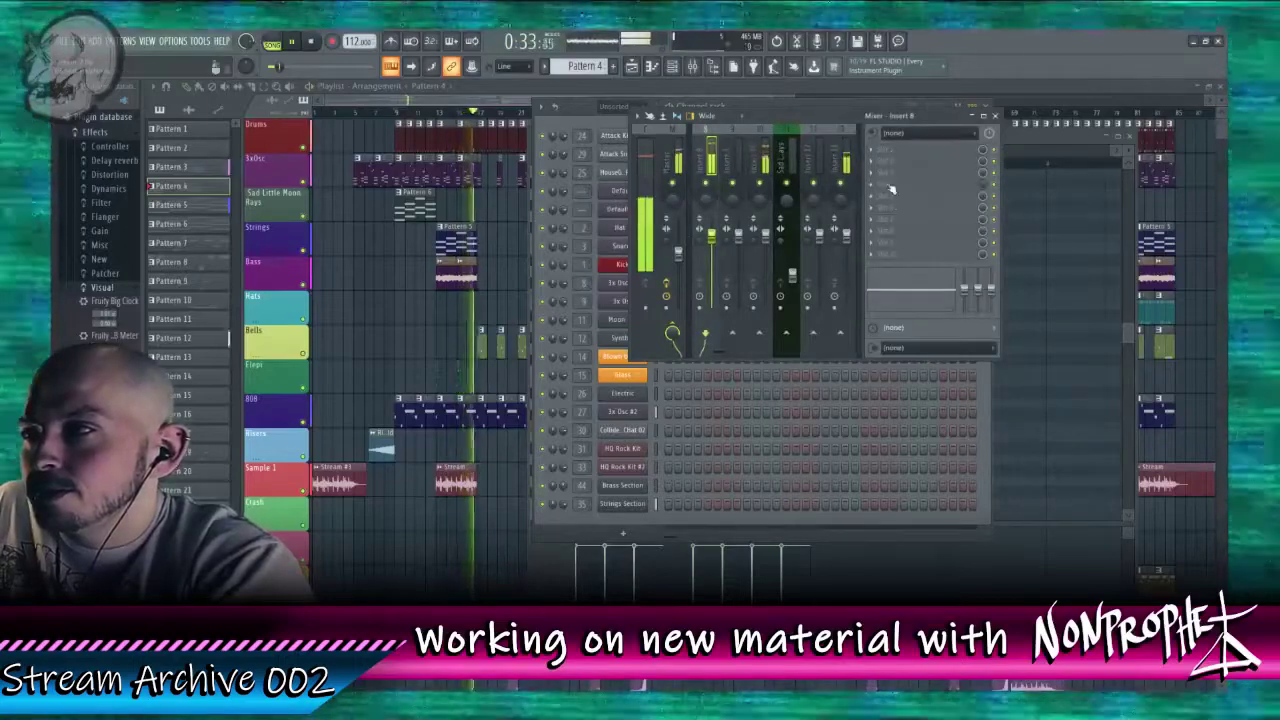
key(F8)
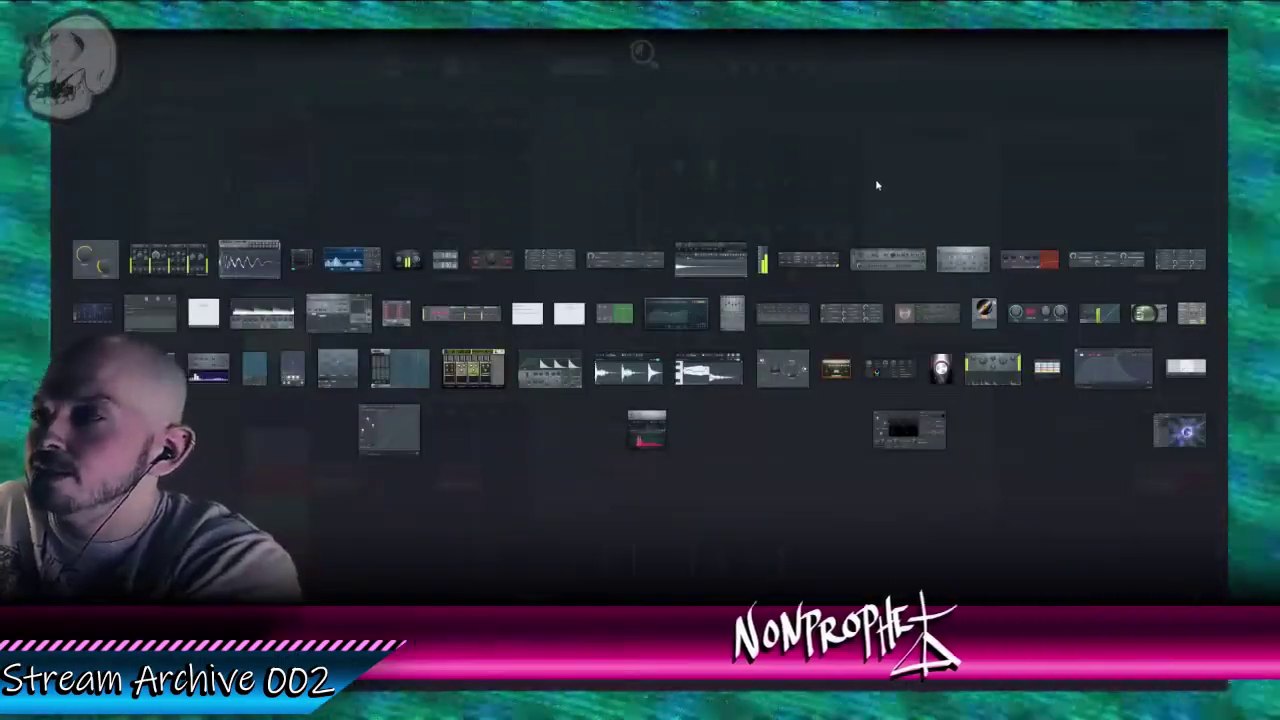
key(Escape)
click(877, 176)
click(878, 177)
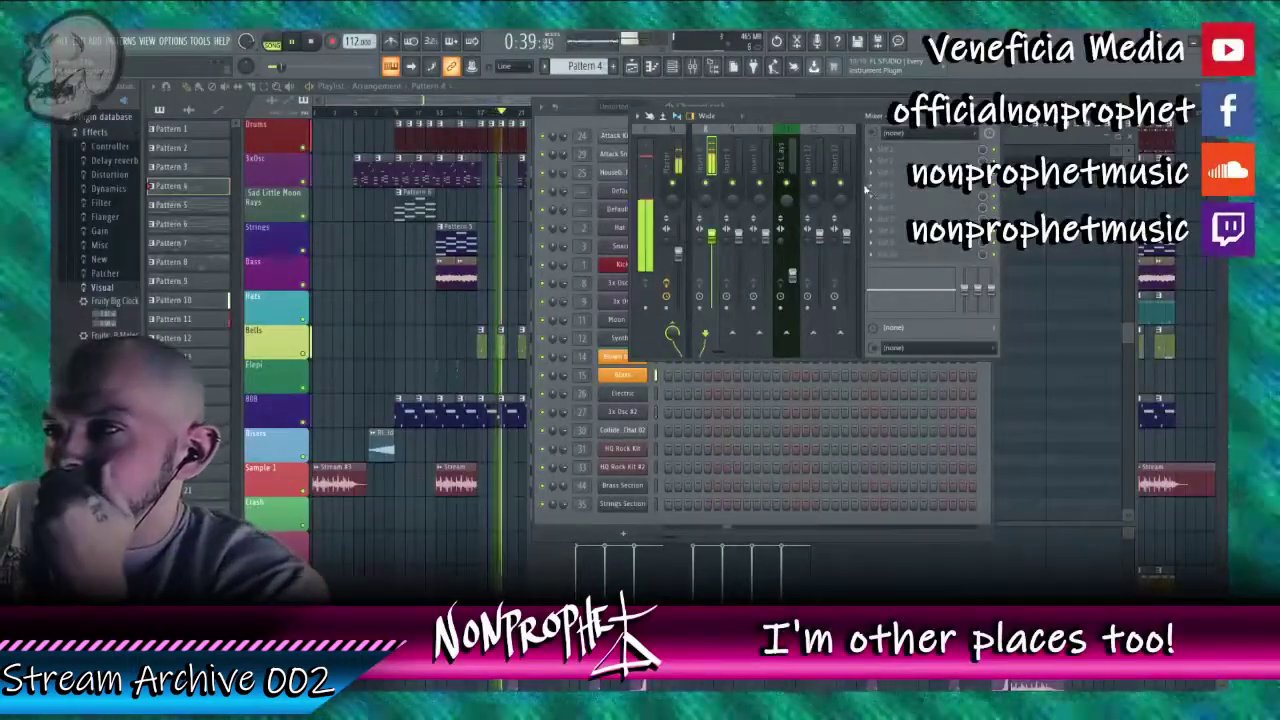
Step: Load an effect plugin in slot 4 of the 3x Osc #4 channel's mixer track, Insert 8
click(873, 189)
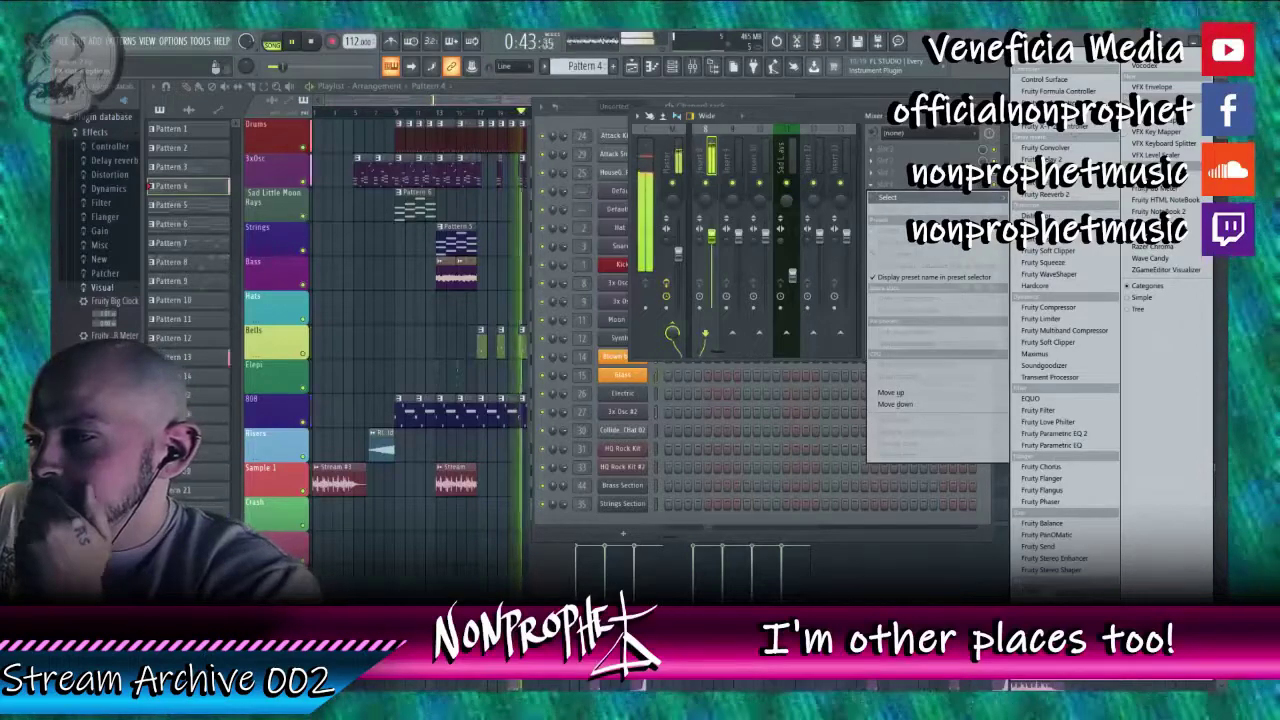
click(1060, 591)
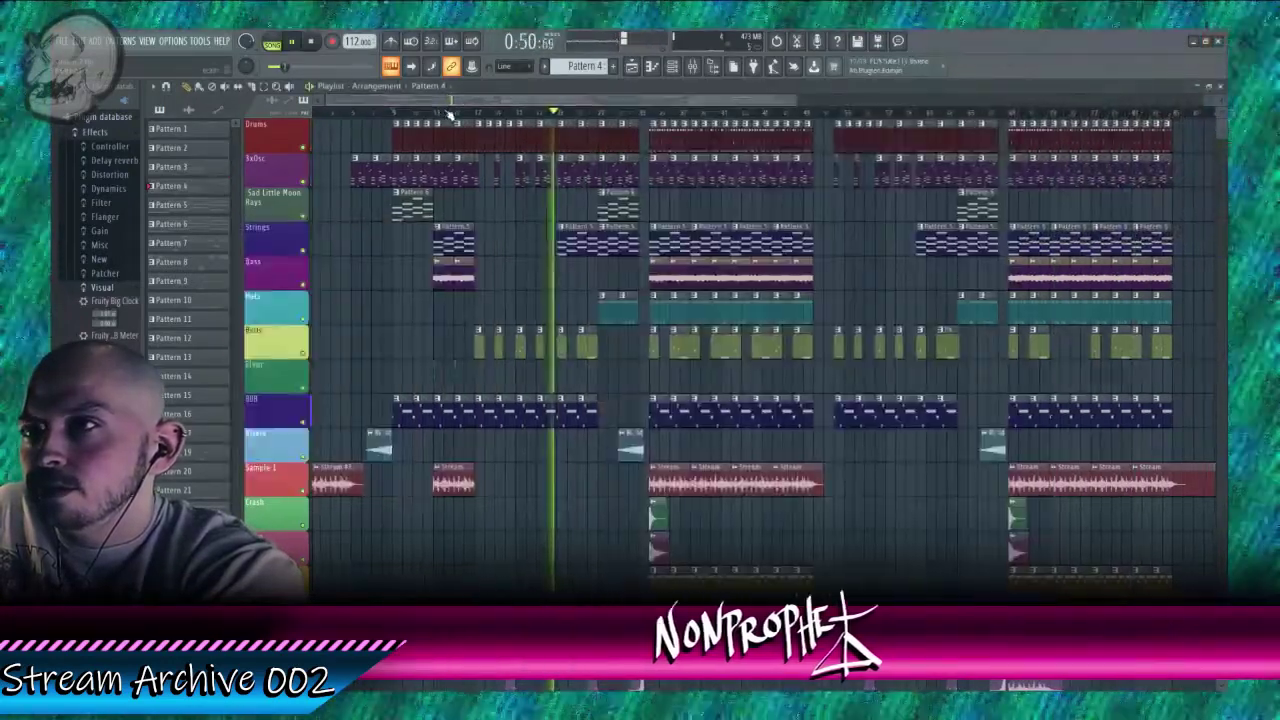
Step: Inspect the 3xOsc and 808 playlist clips in the piano roll during playback and check Insert 8's level in the mixer
double_click(405, 175)
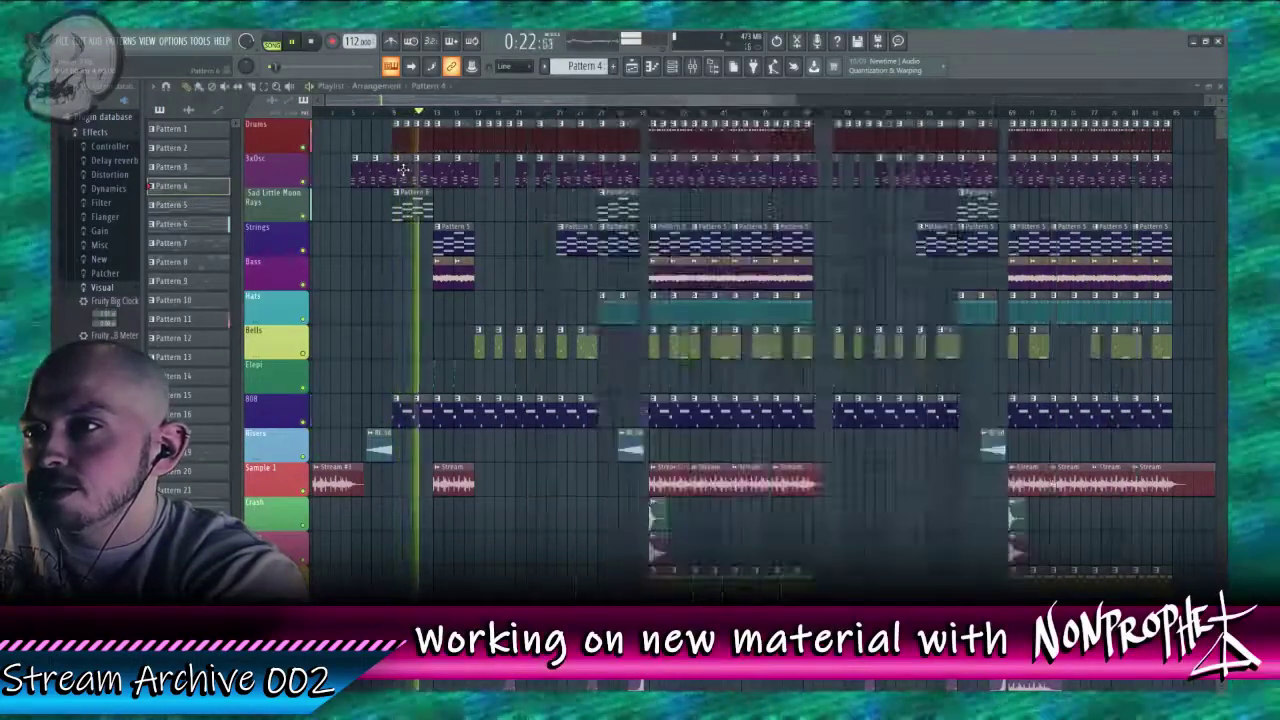
click(674, 67)
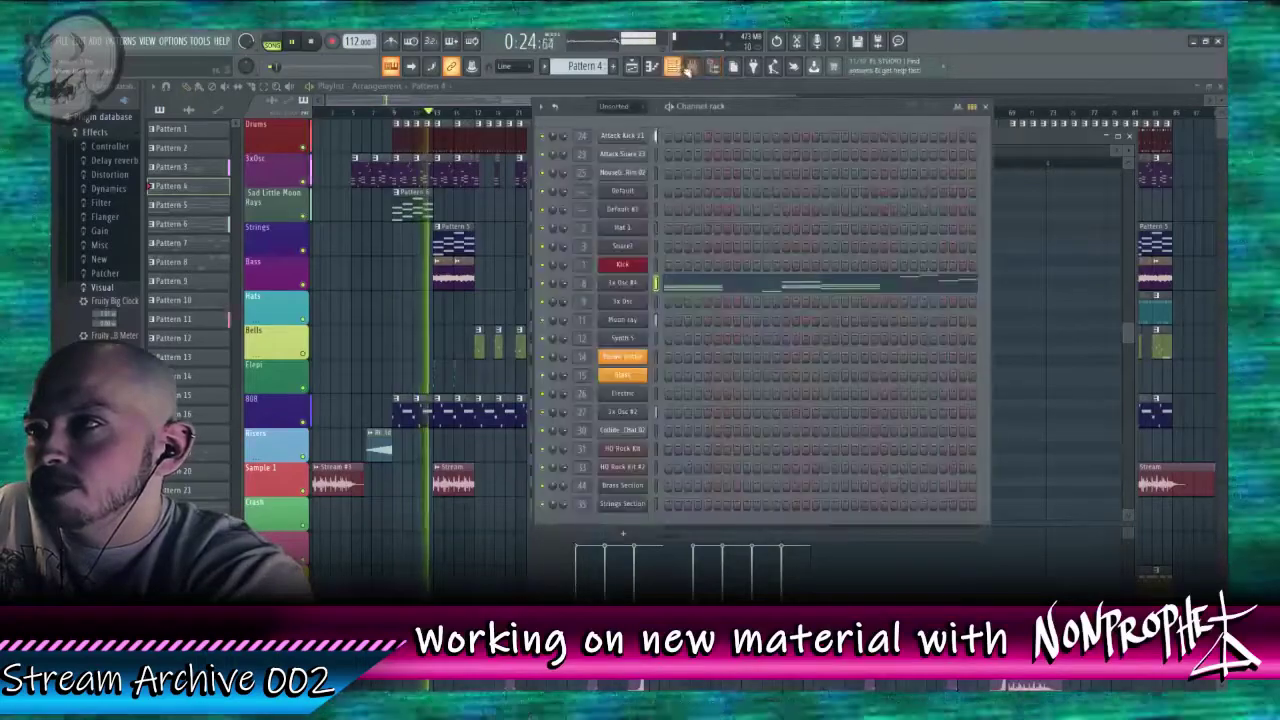
click(692, 69)
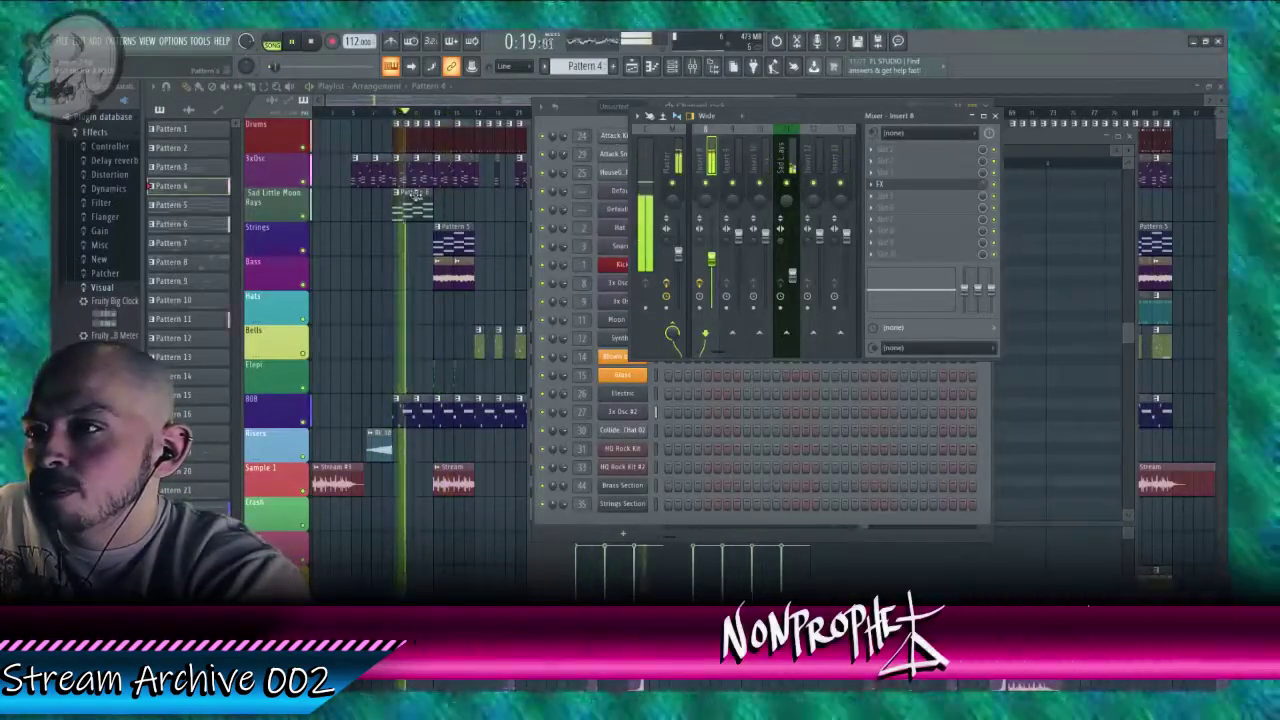
double_click(405, 412)
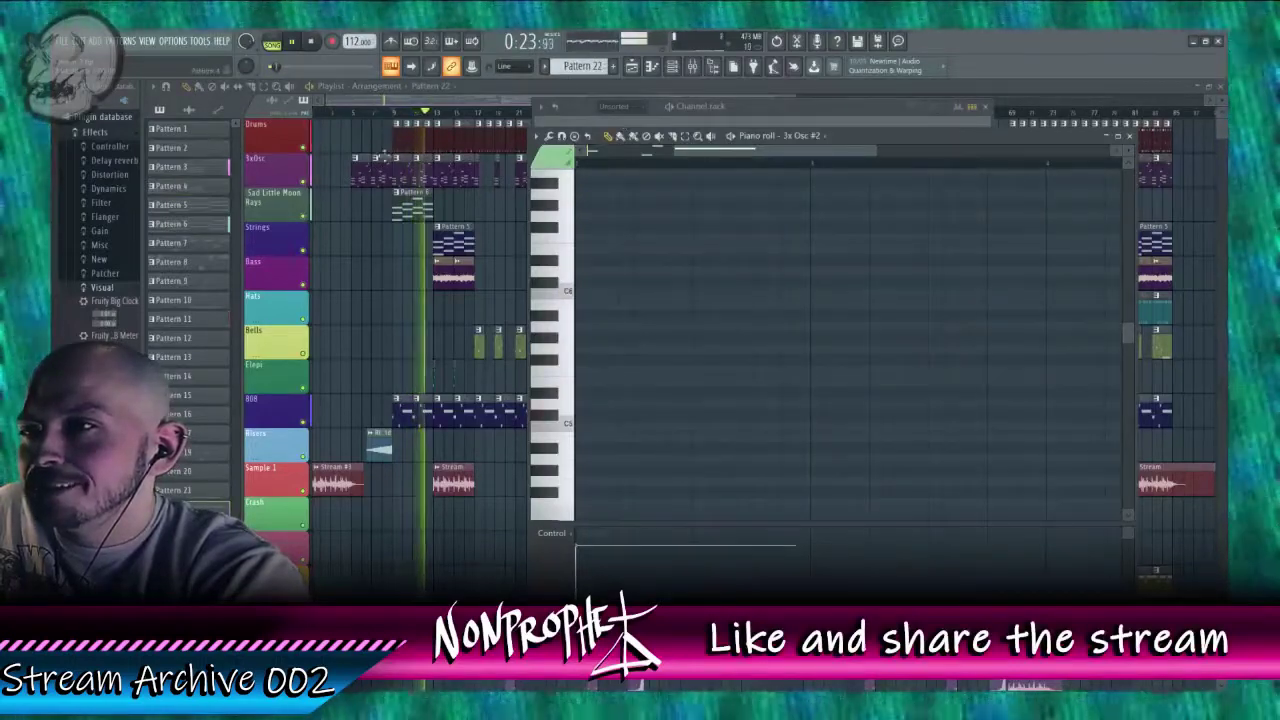
double_click(400, 170)
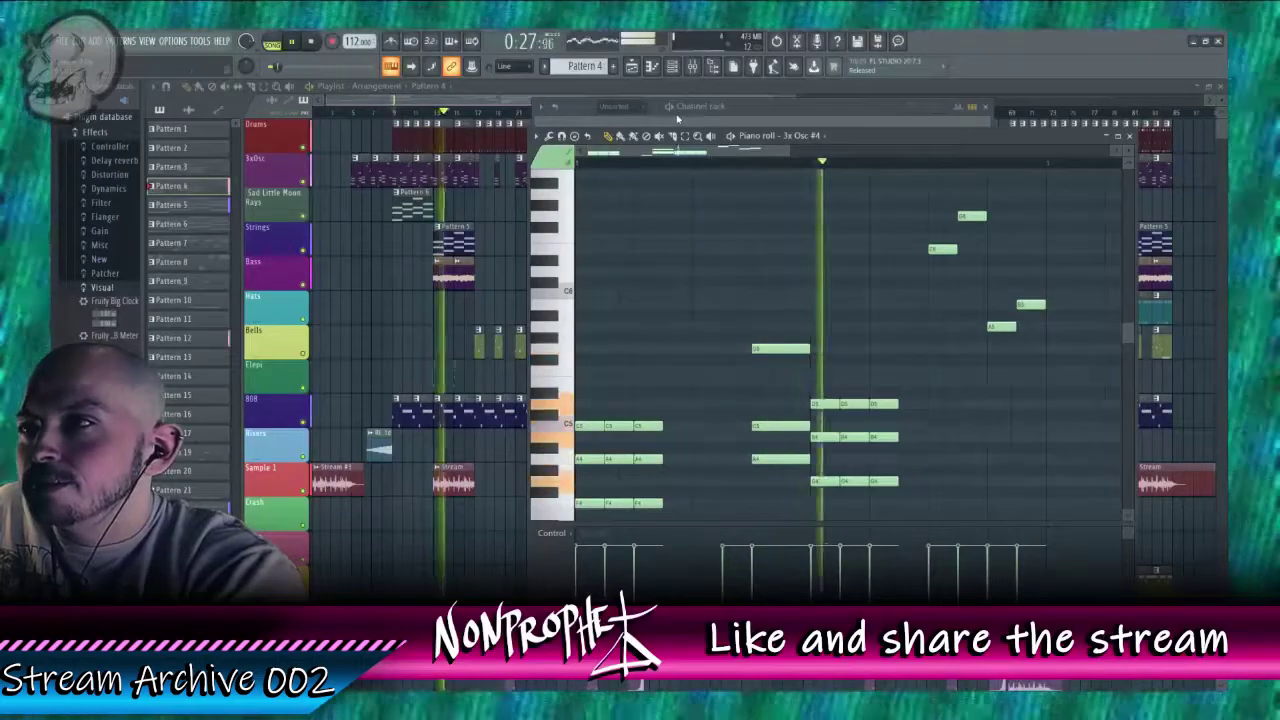
key(F6)
double_click(581, 282)
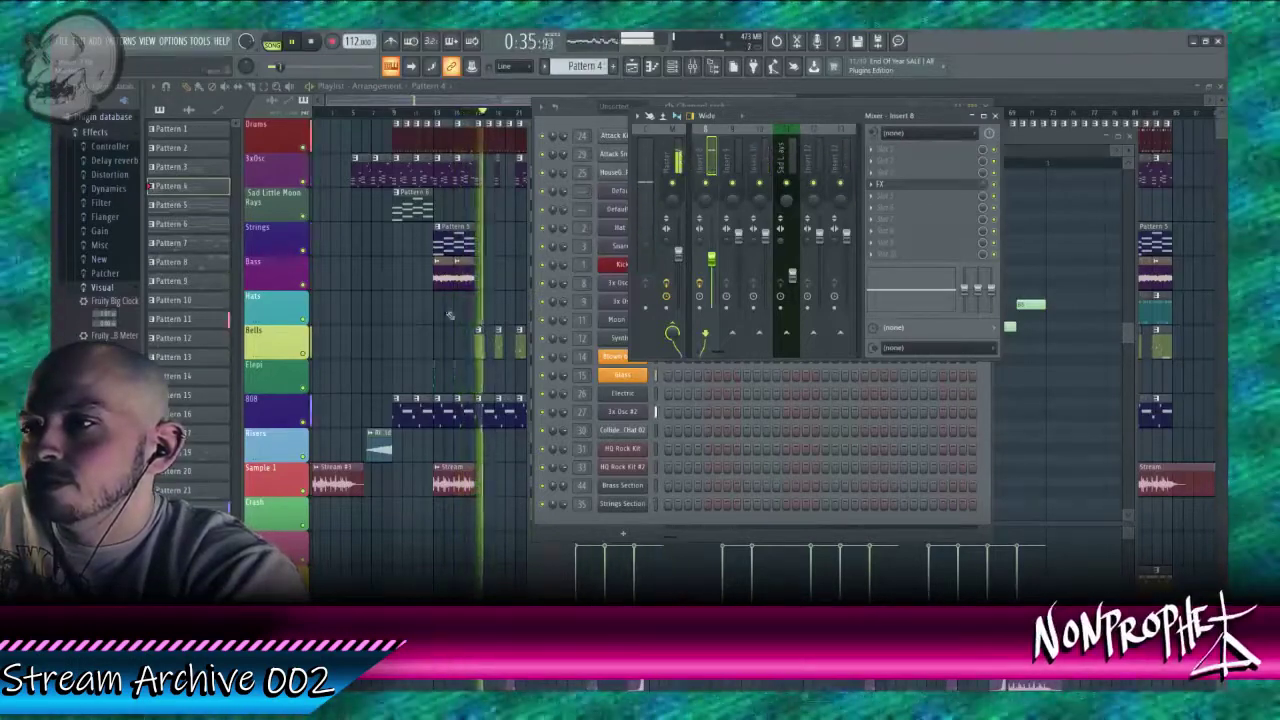
Step: Load the Distructor effect in slot 4 of the mixer track used by the Stream audio clip, Insert 10
scroll(450, 316, down, 2)
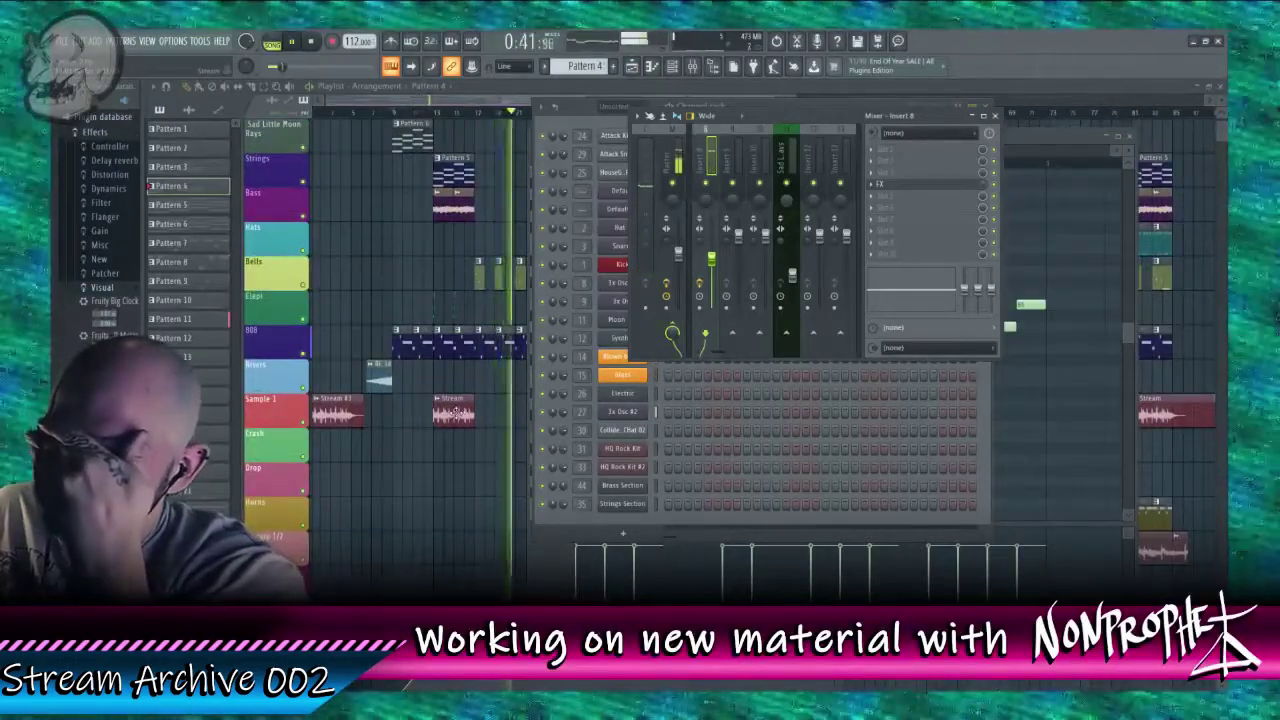
double_click(455, 413)
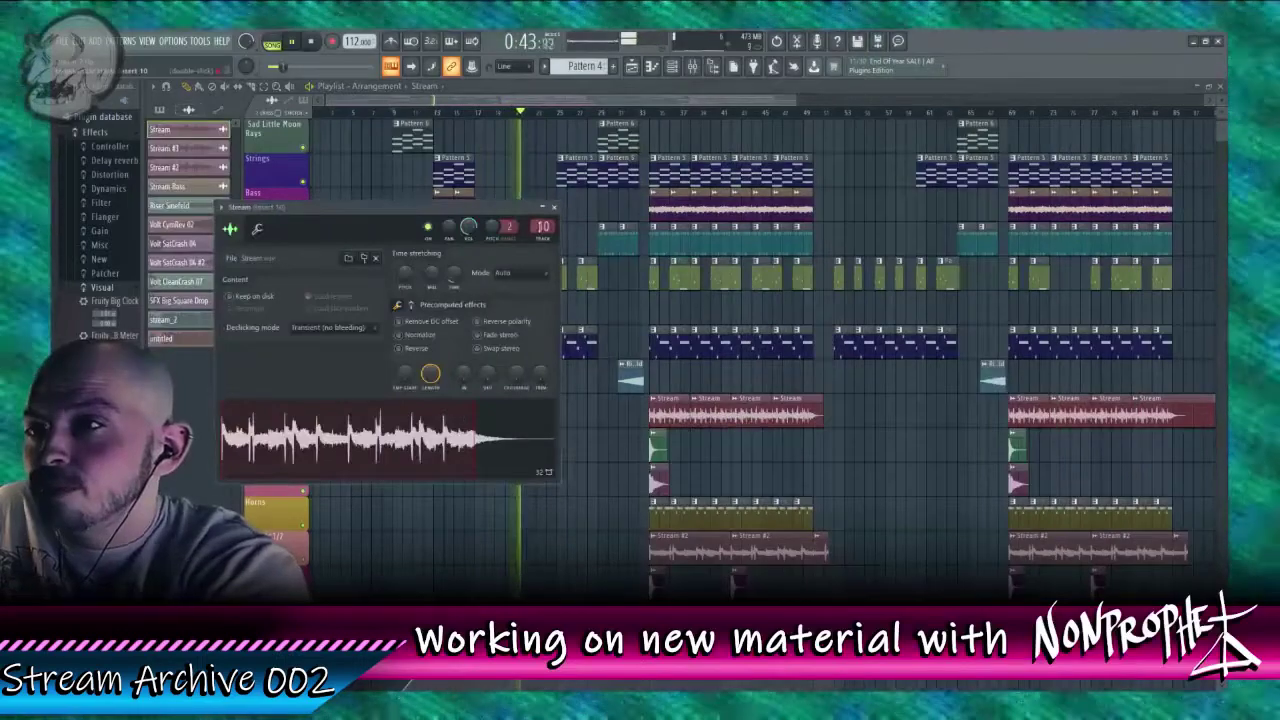
click(541, 226)
click(977, 163)
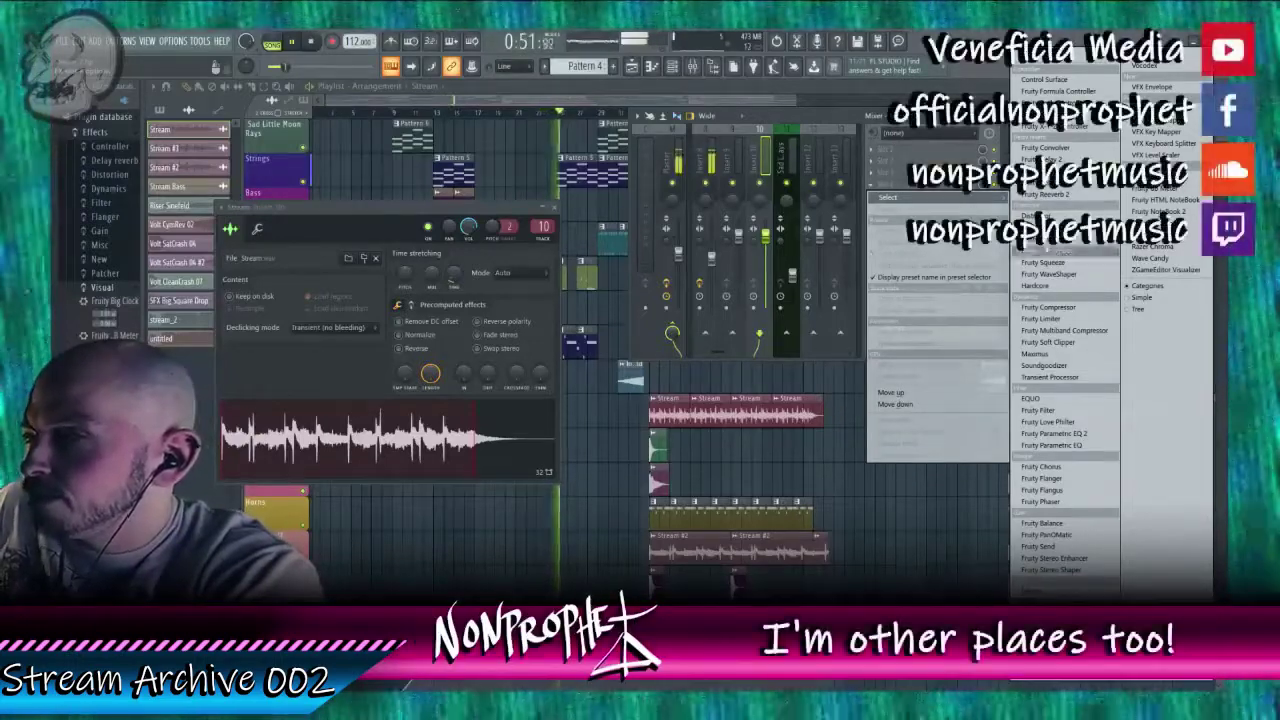
key(Escape)
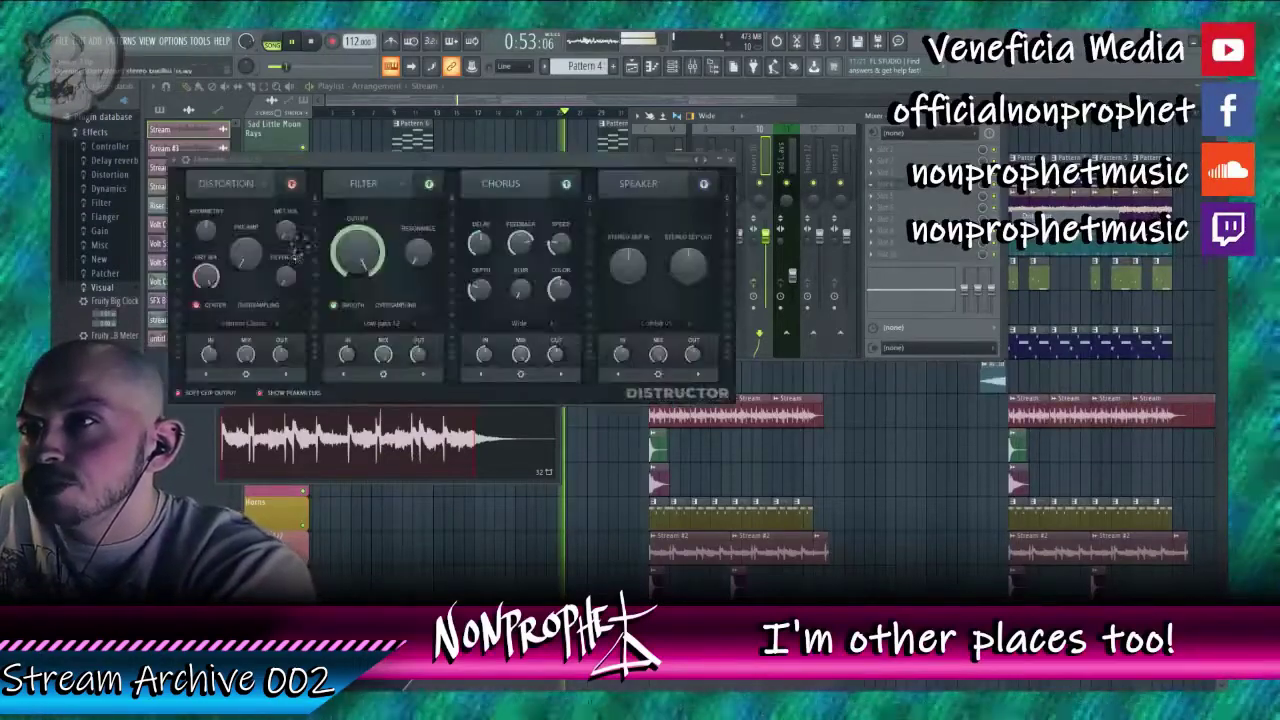
Step: Apply one of Distructor's built-in presets on Insert 10 and return to the playlist
click(176, 162)
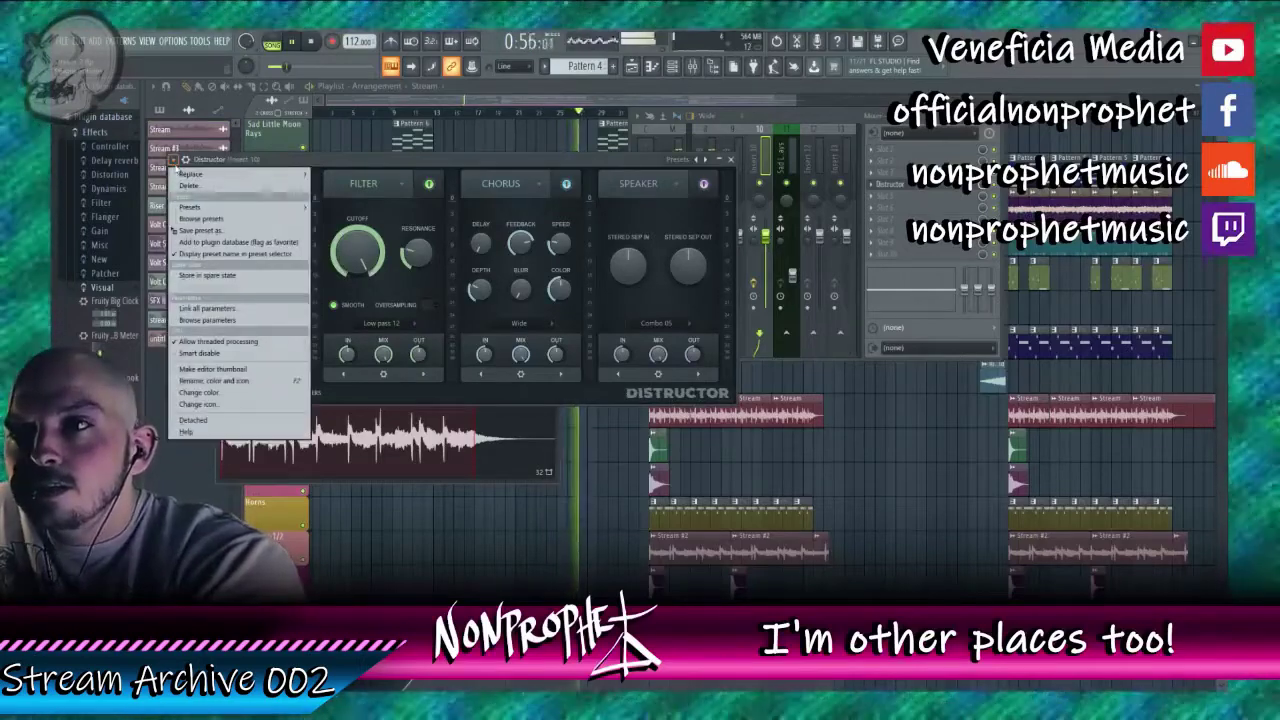
click(281, 164)
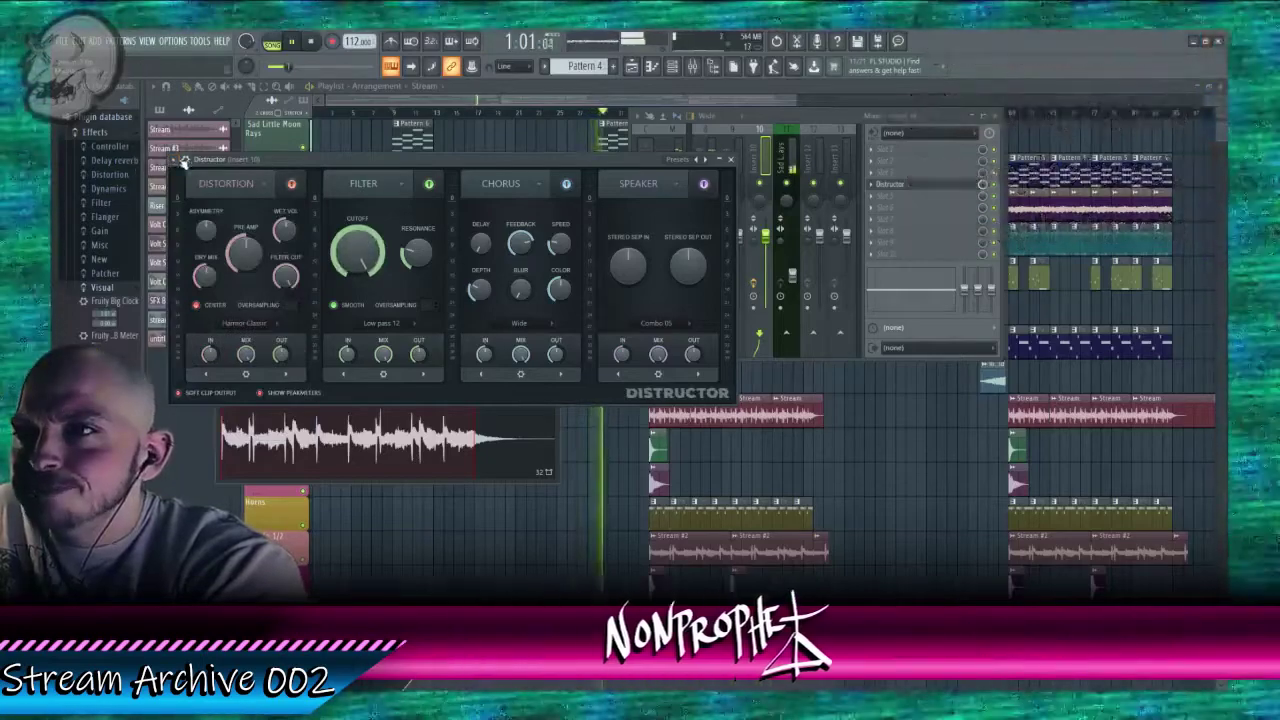
click(175, 161)
mouse_move(200, 207)
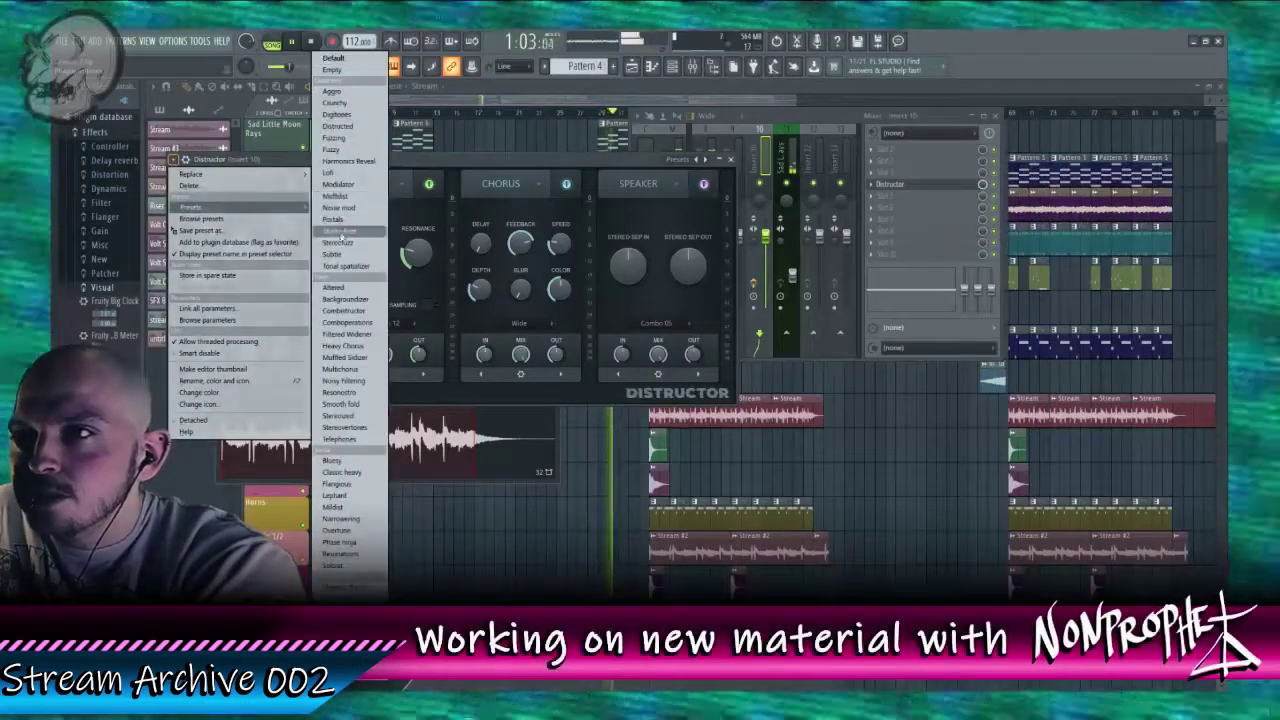
click(351, 108)
click(463, 103)
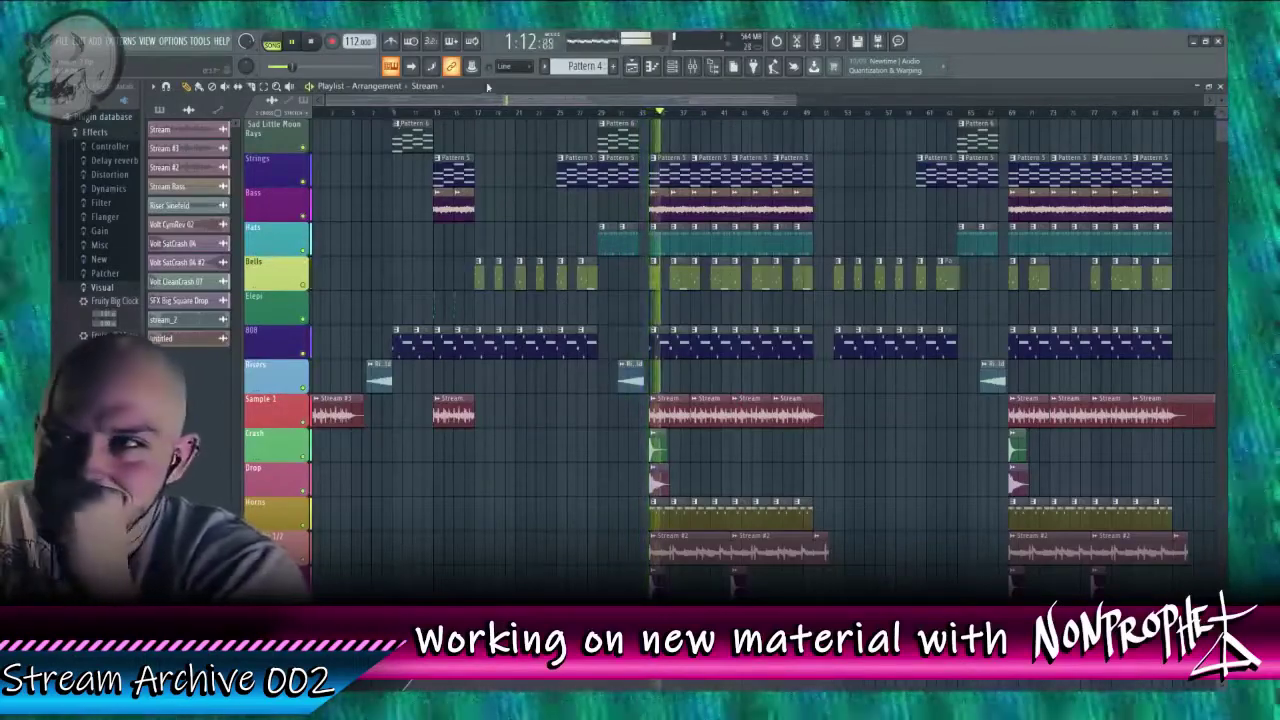
Step: Play the untitled reference audio clip from about bar 129 through its last section and look over the song arrangement for comparison
drag(467, 103, 902, 98)
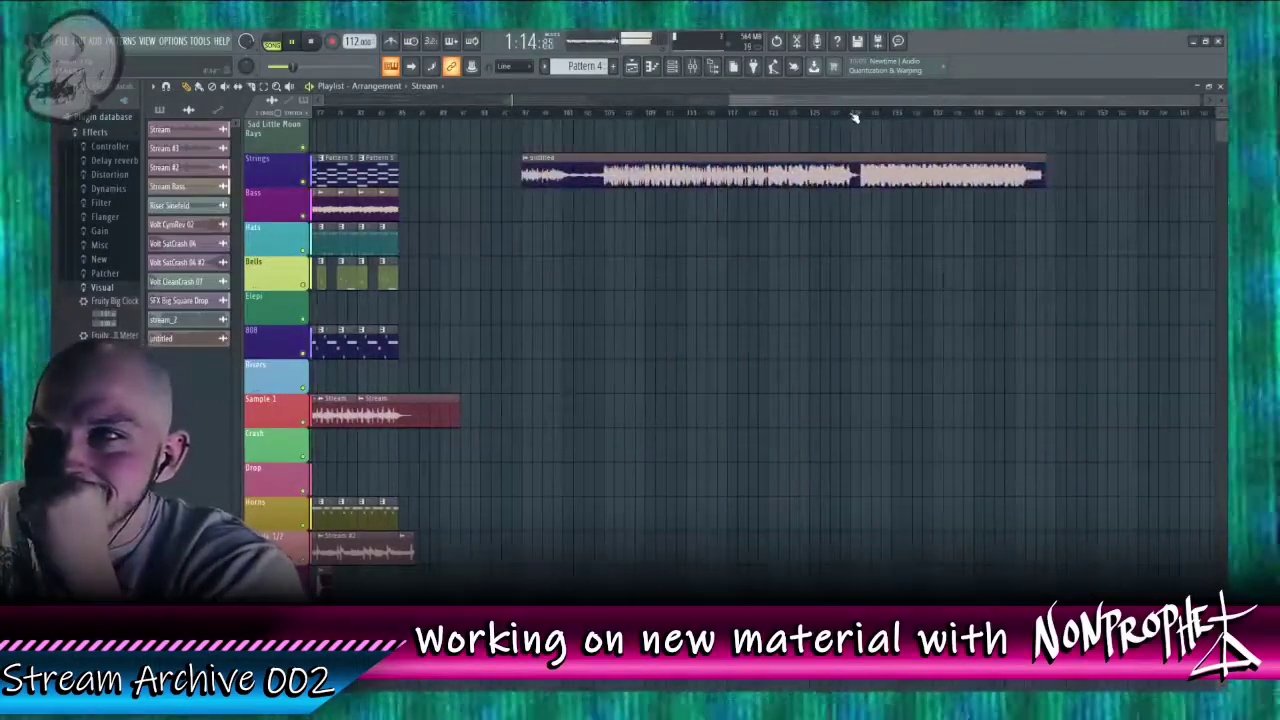
click(850, 113)
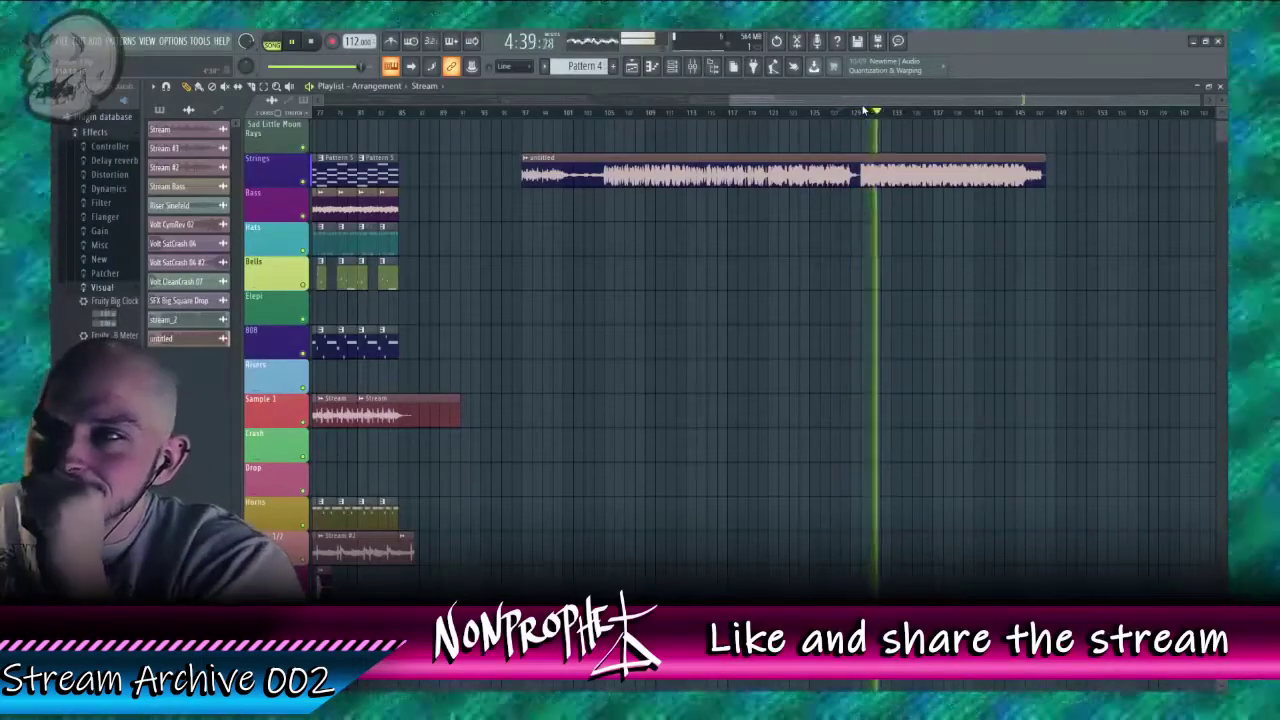
drag(846, 101, 786, 112)
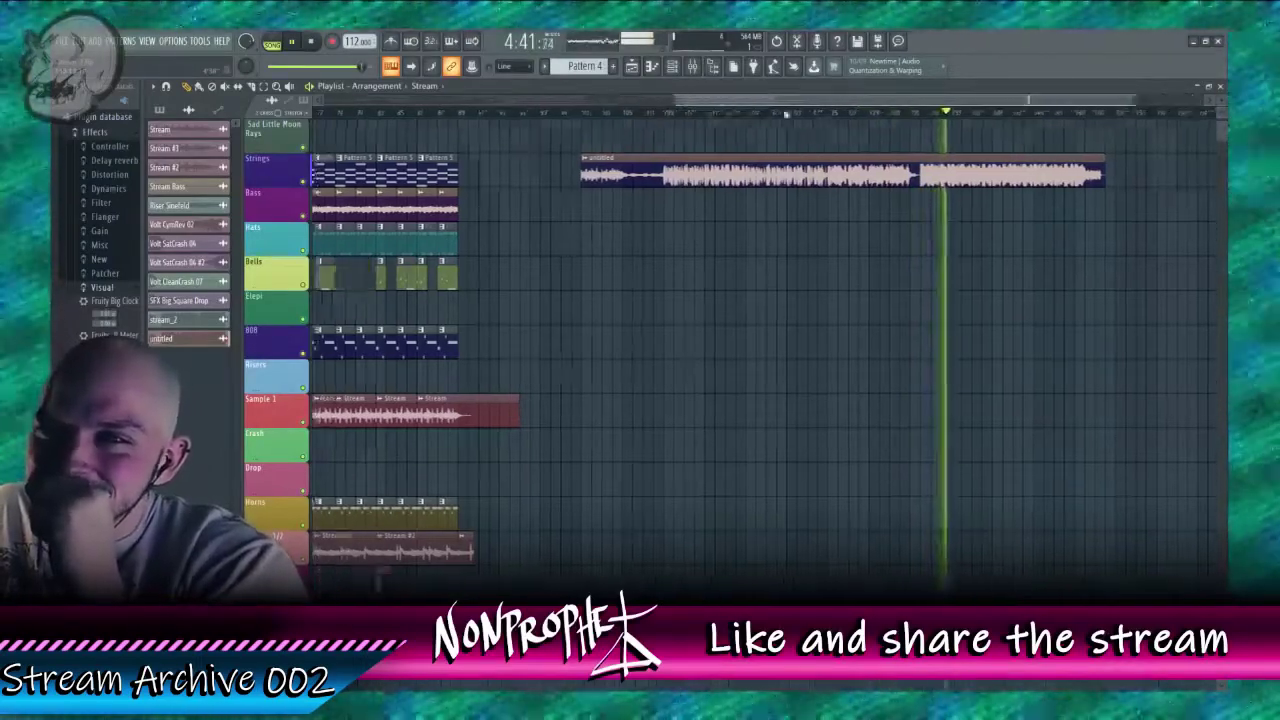
scroll(551, 134, down, 3)
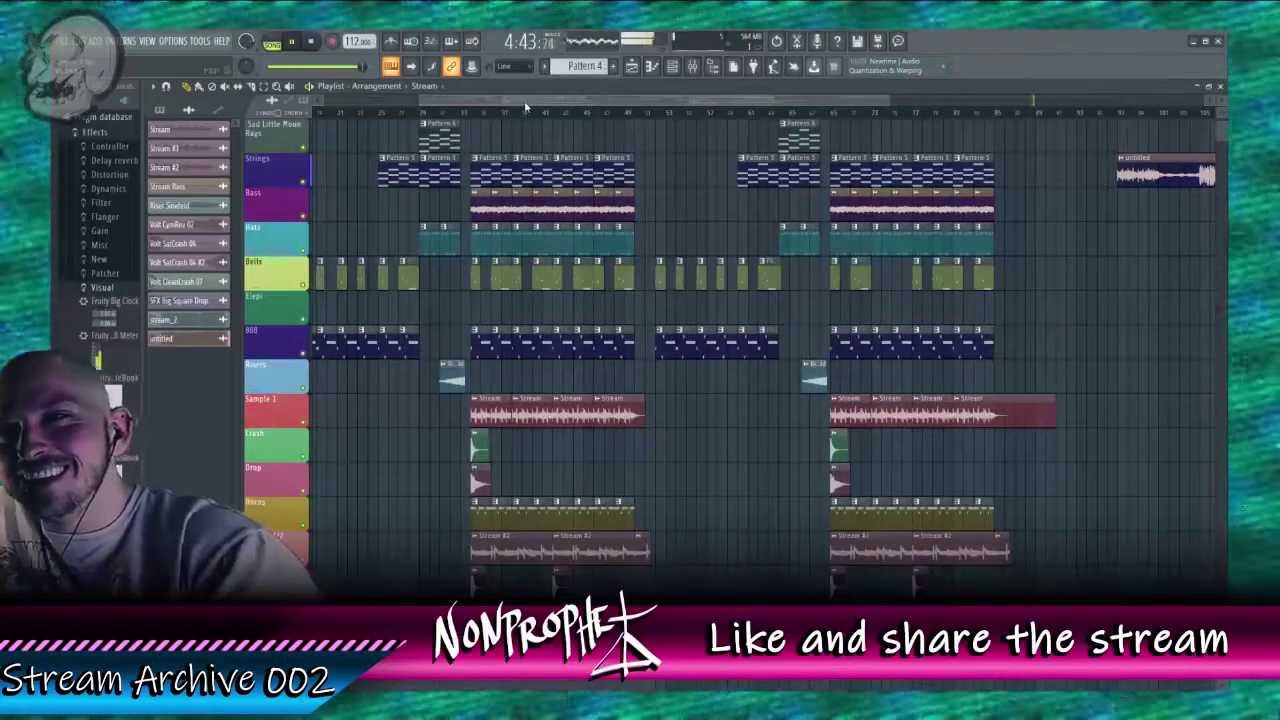
drag(524, 106, 432, 120)
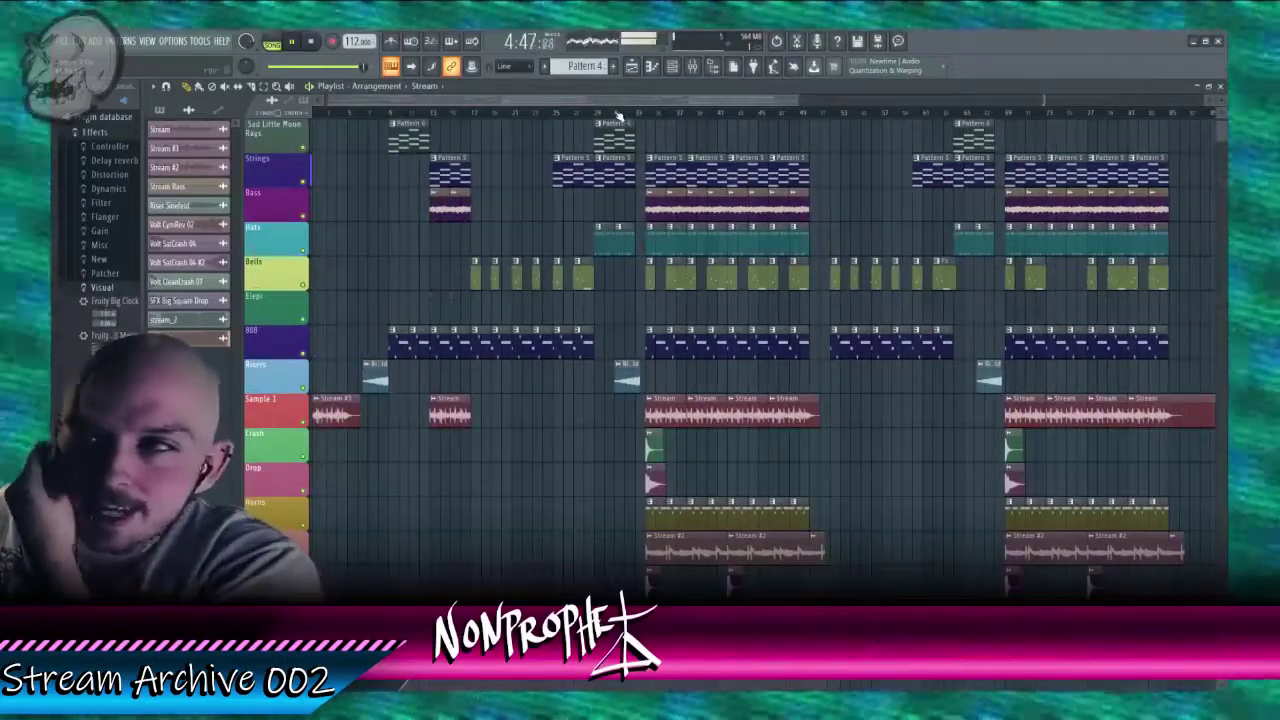
drag(418, 103, 414, 104)
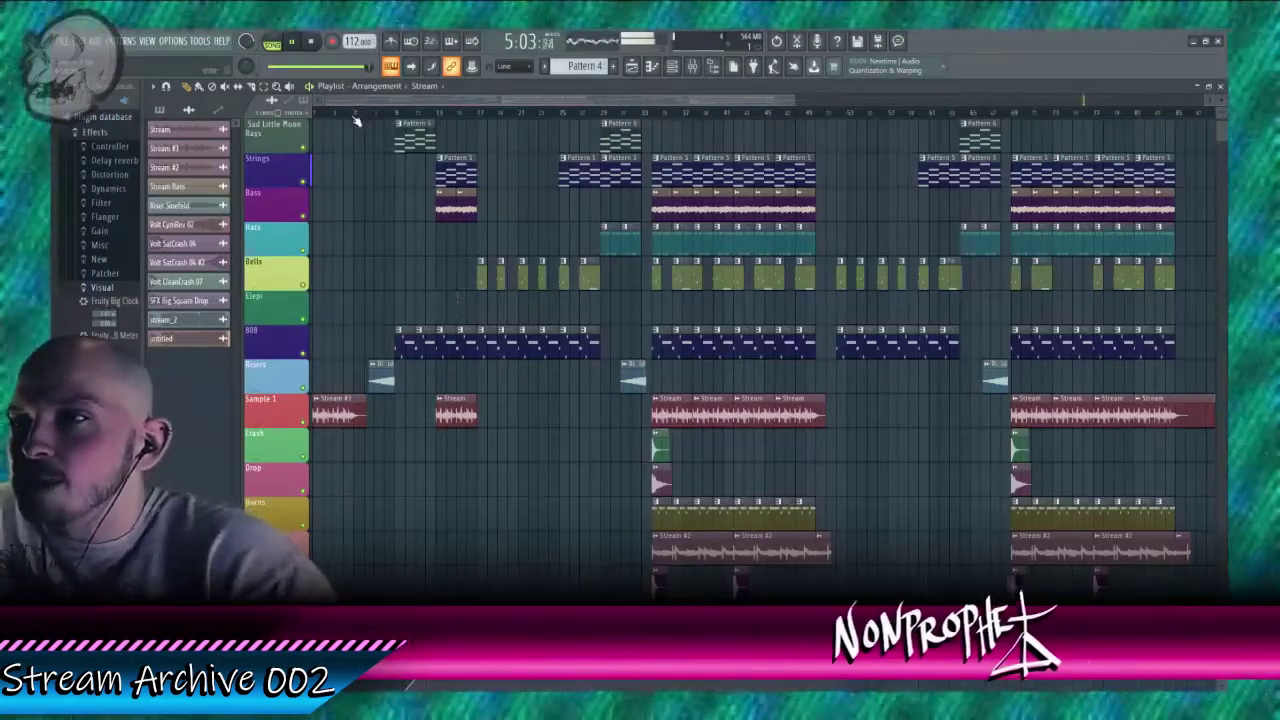
drag(360, 101, 911, 112)
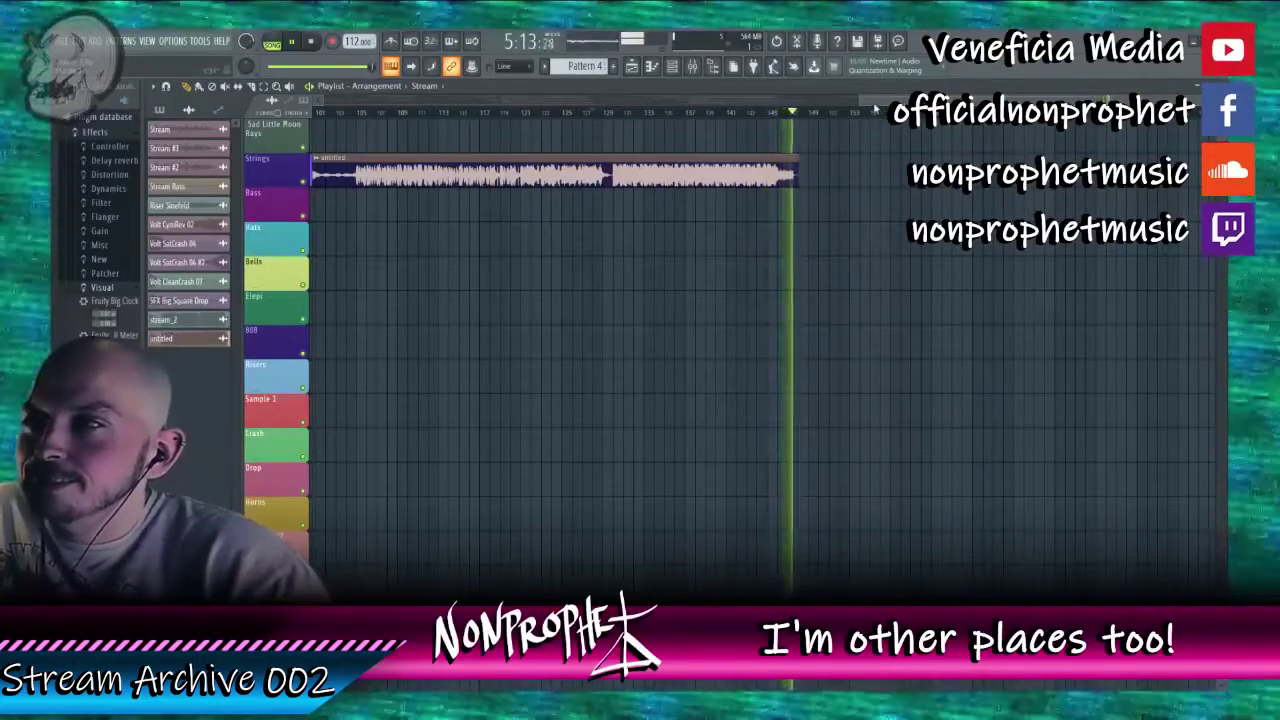
drag(874, 105, 510, 138)
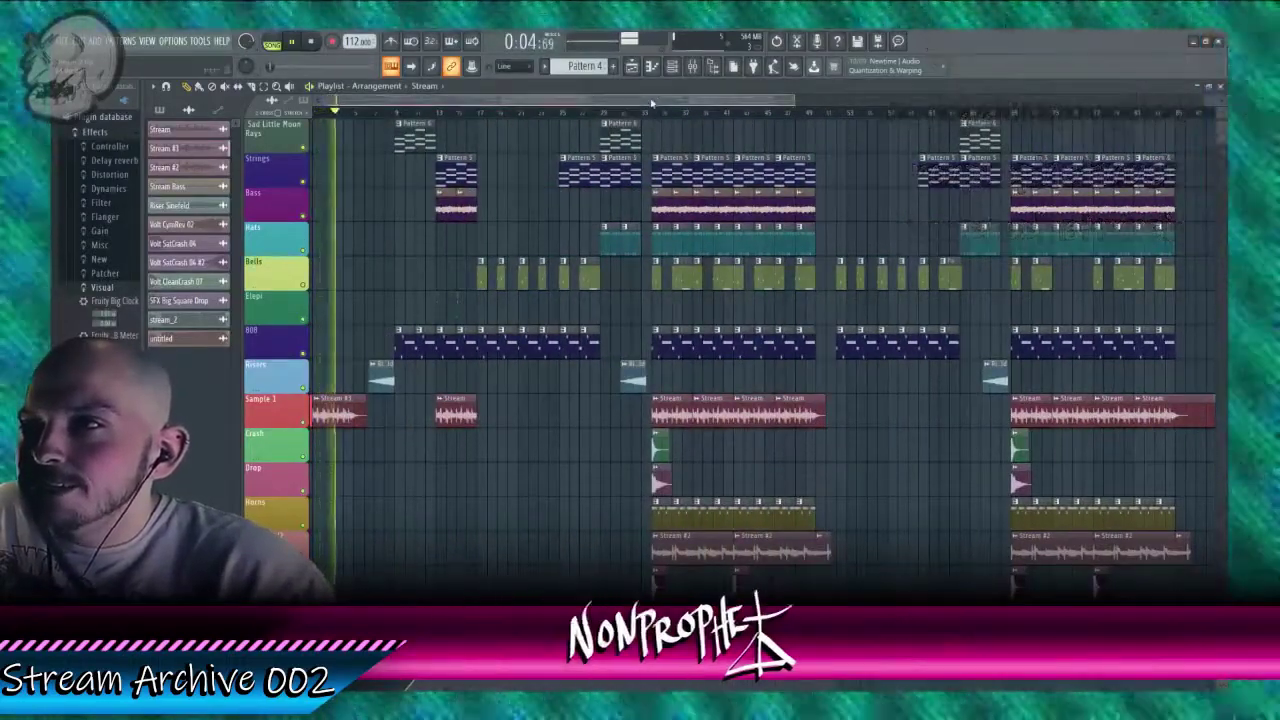
Step: Play the song from the first drop at about bar 33, where the repeated Stream clips begin
drag(651, 103, 666, 113)
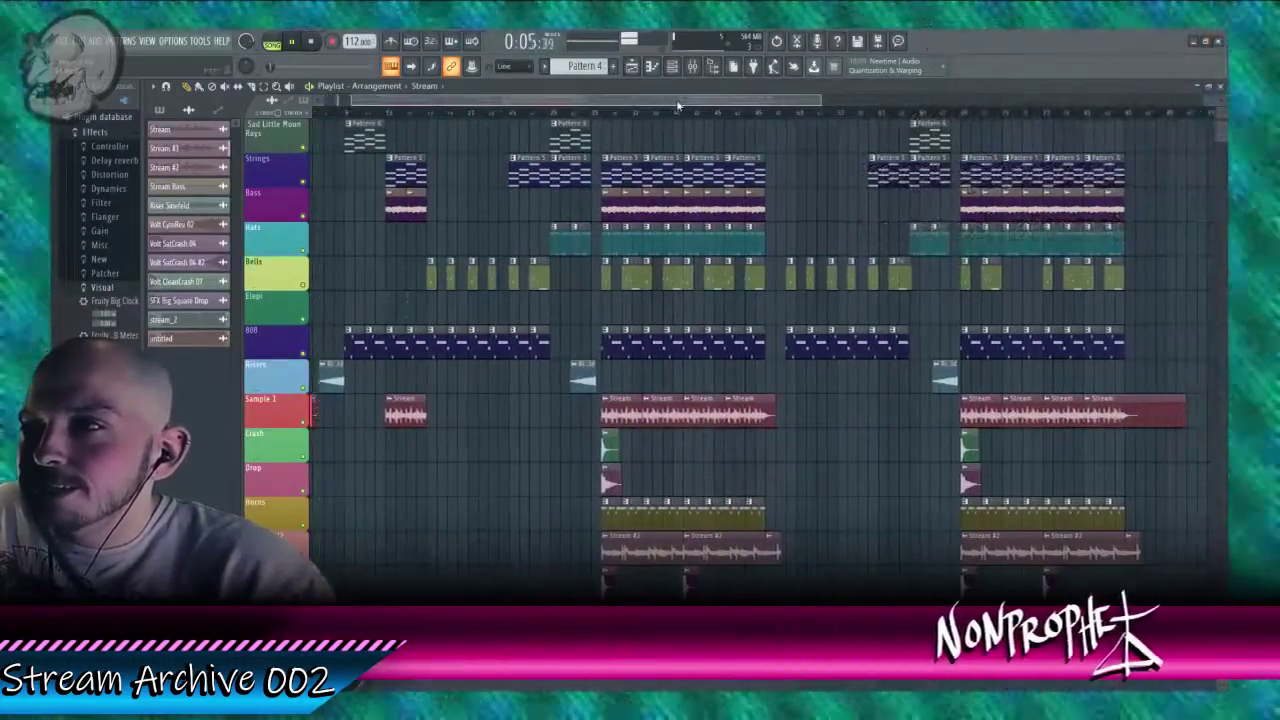
click(599, 113)
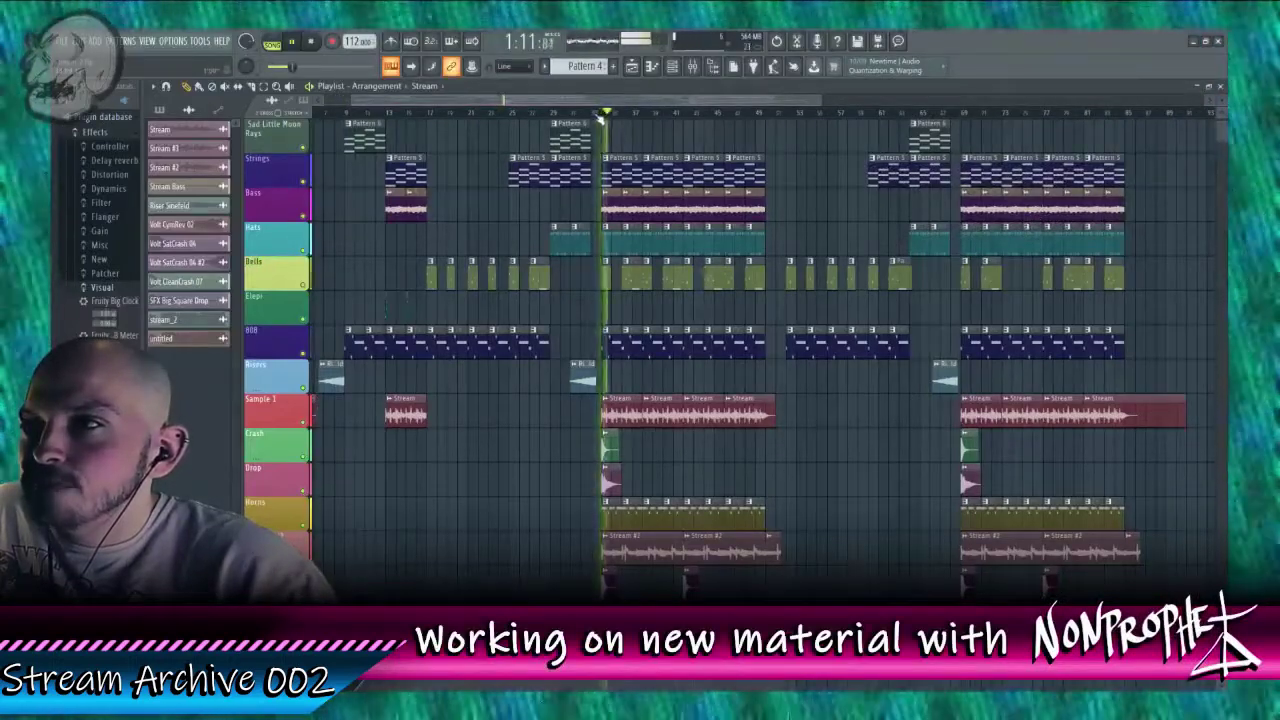
drag(634, 100, 590, 106)
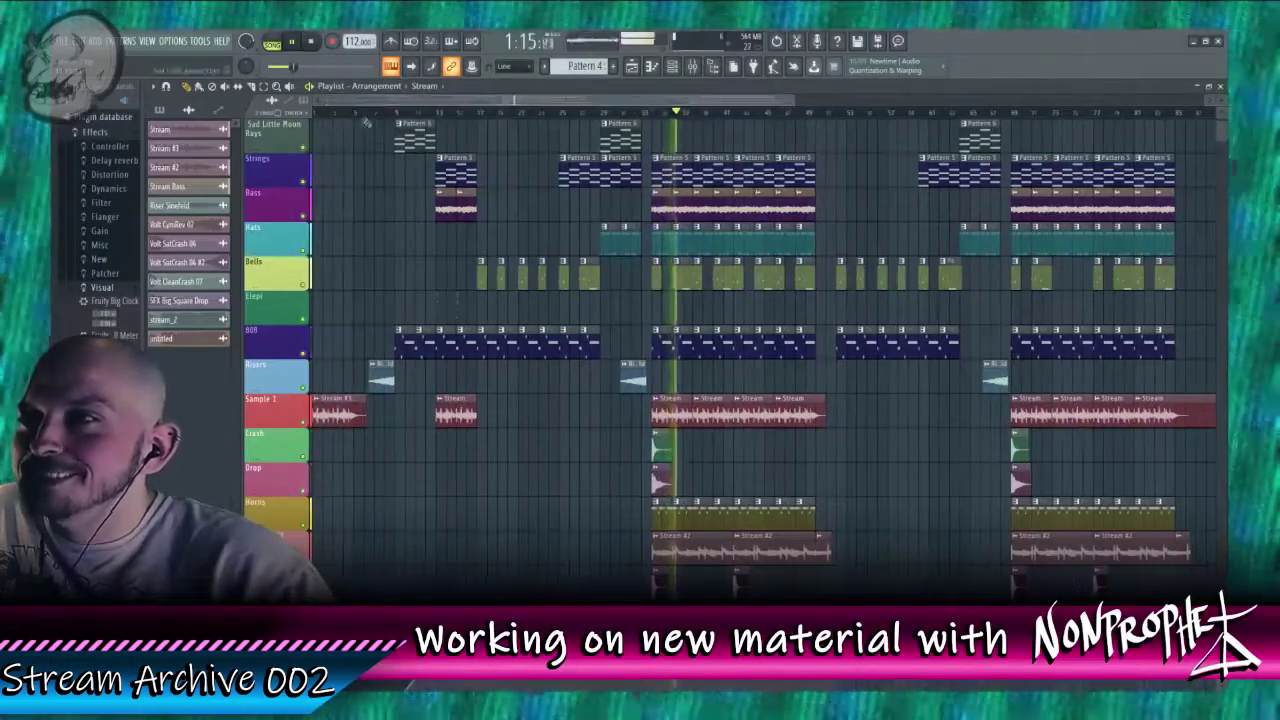
Step: Restart the song from the beginning and lower the fader of the Riser Sinefeld clip's mixer track, Insert 23
drag(368, 114, 226, 127)
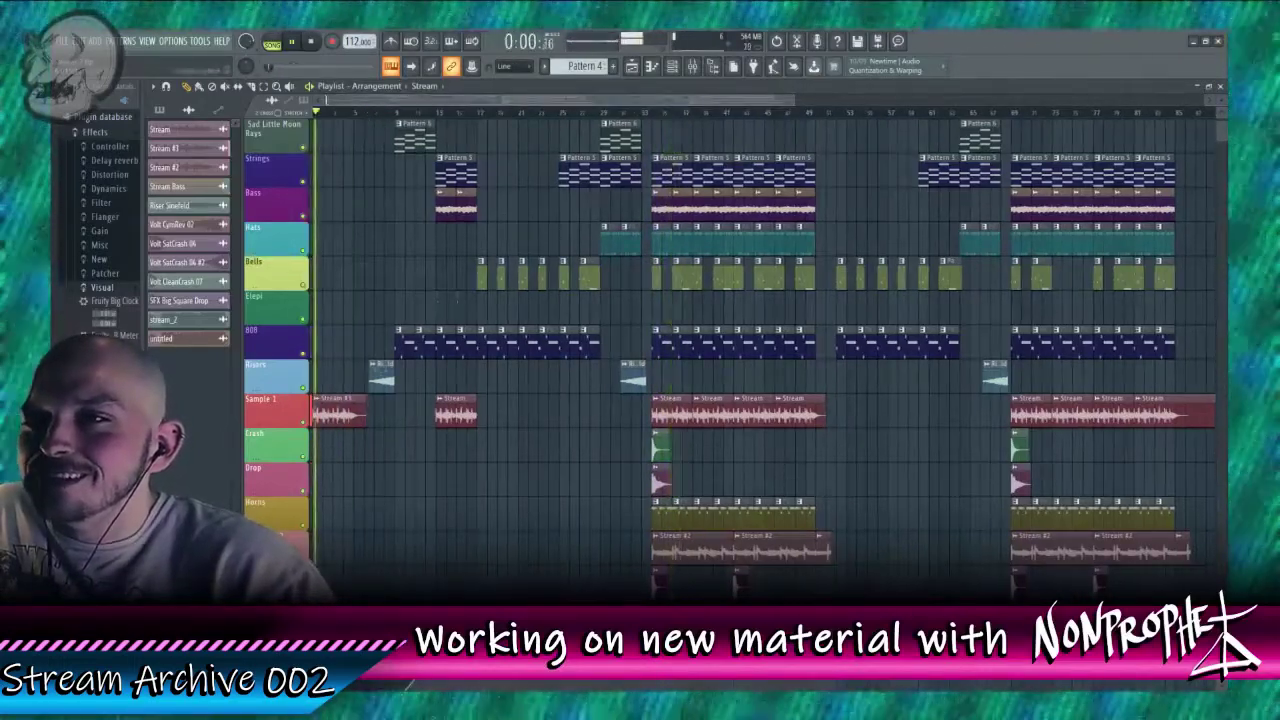
scroll(405, 416, down, 2)
click(382, 310)
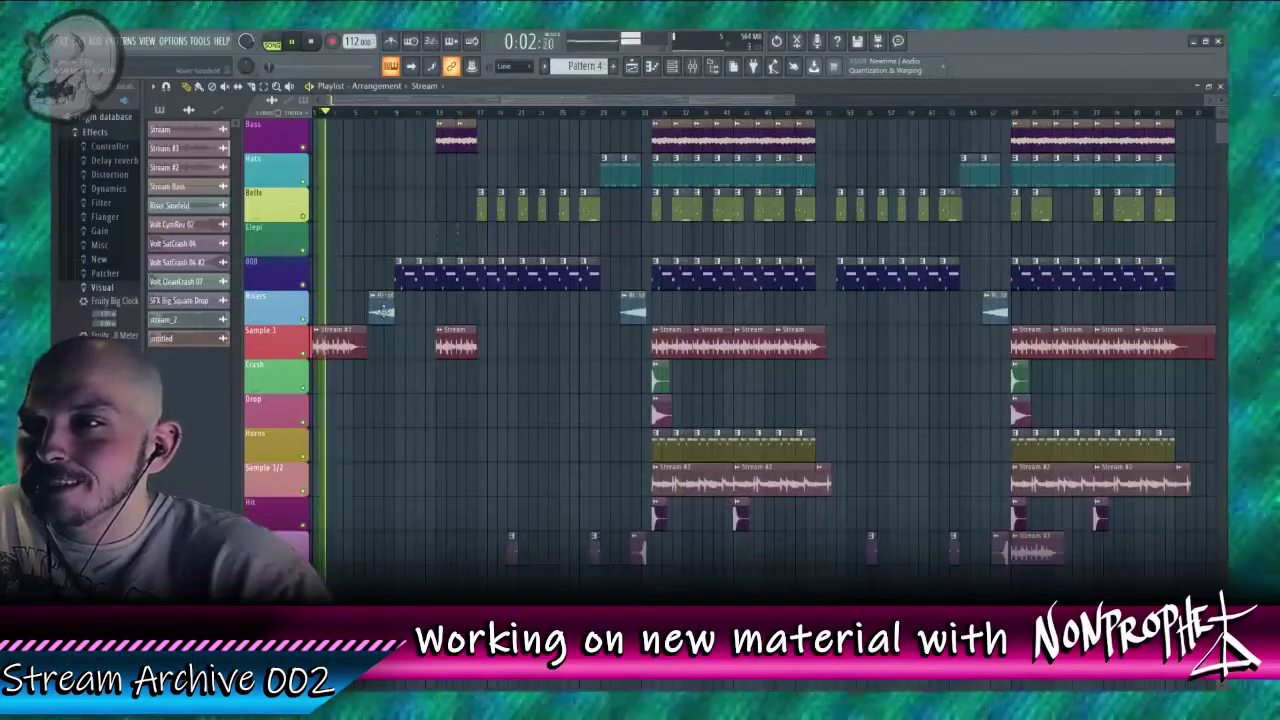
double_click(382, 310)
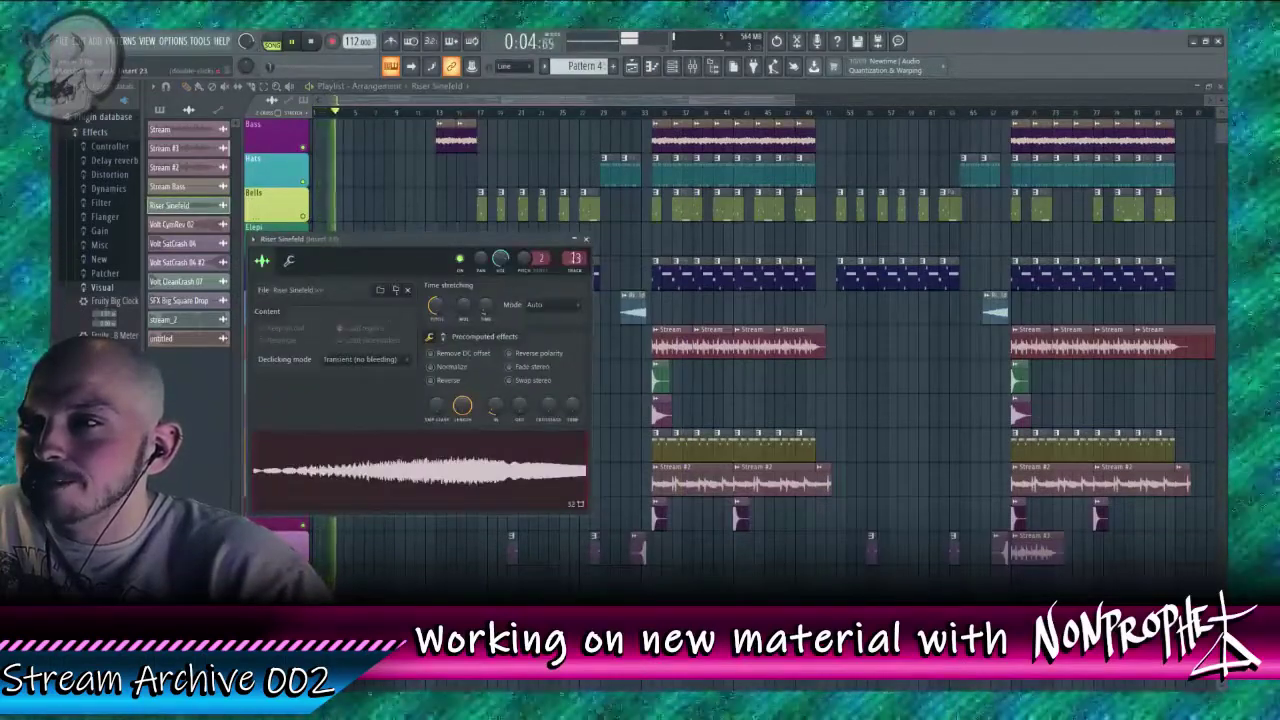
double_click(572, 258)
drag(848, 235, 848, 272)
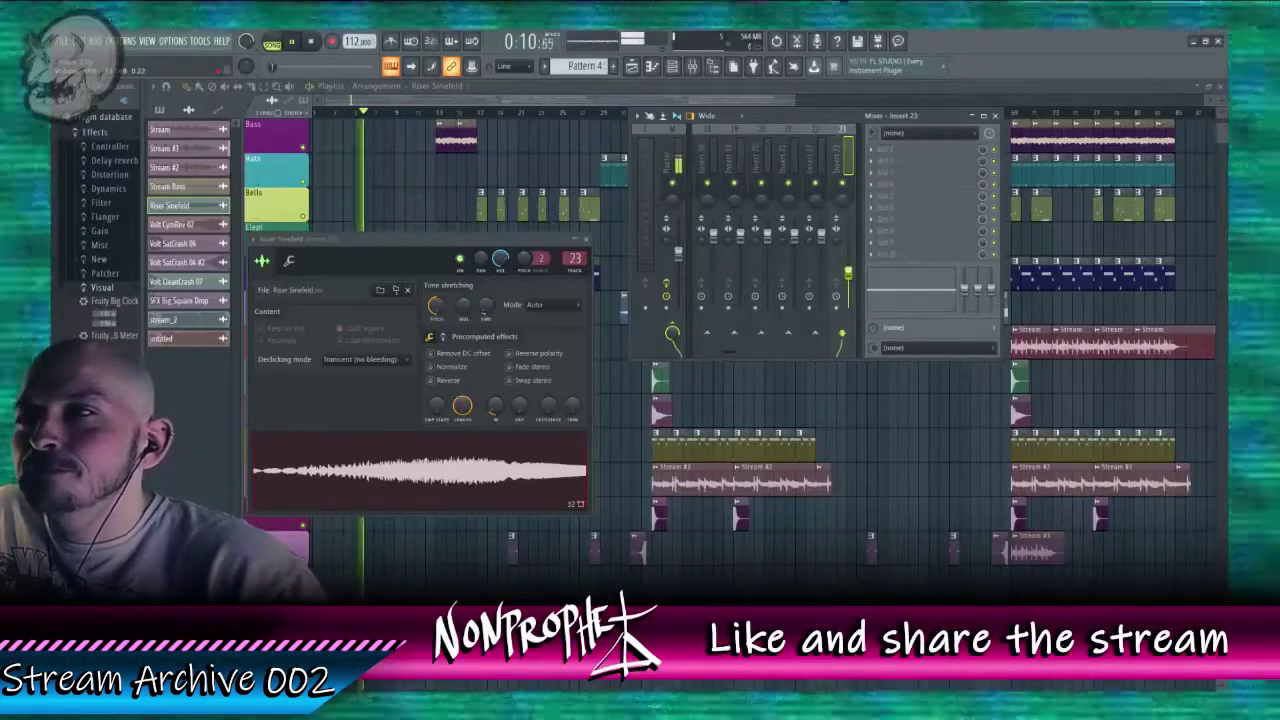
click(397, 95)
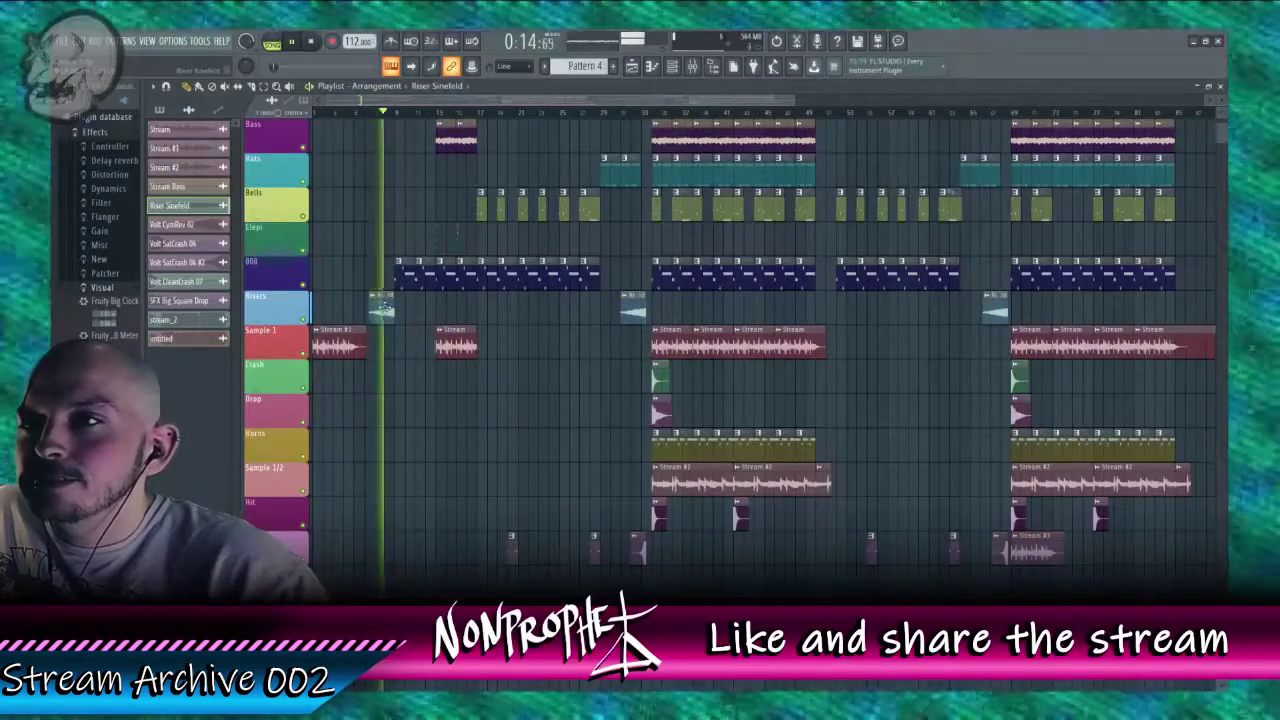
Step: Check the Riser Sinefeld clip's settings, and listen to the build-up and first drop of the untitled reference clip
double_click(387, 307)
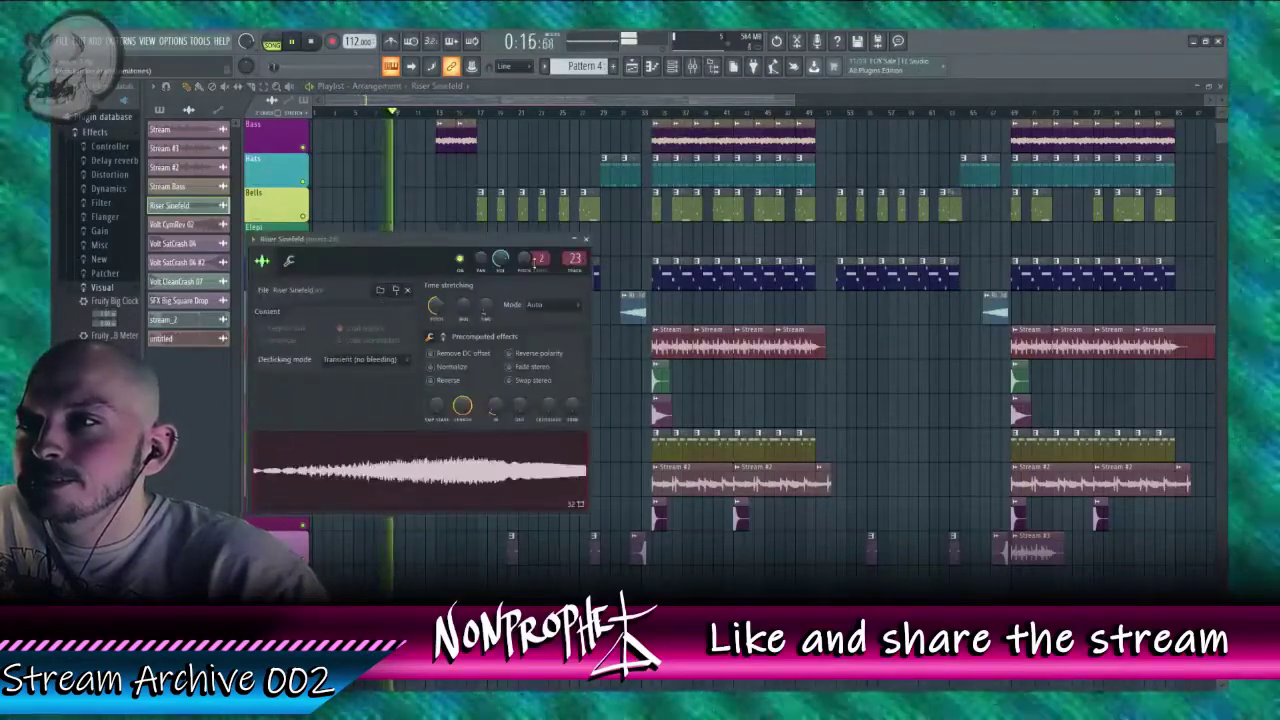
drag(420, 102, 804, 92)
scroll(737, 253, up, 2)
scroll(737, 253, up, 2)
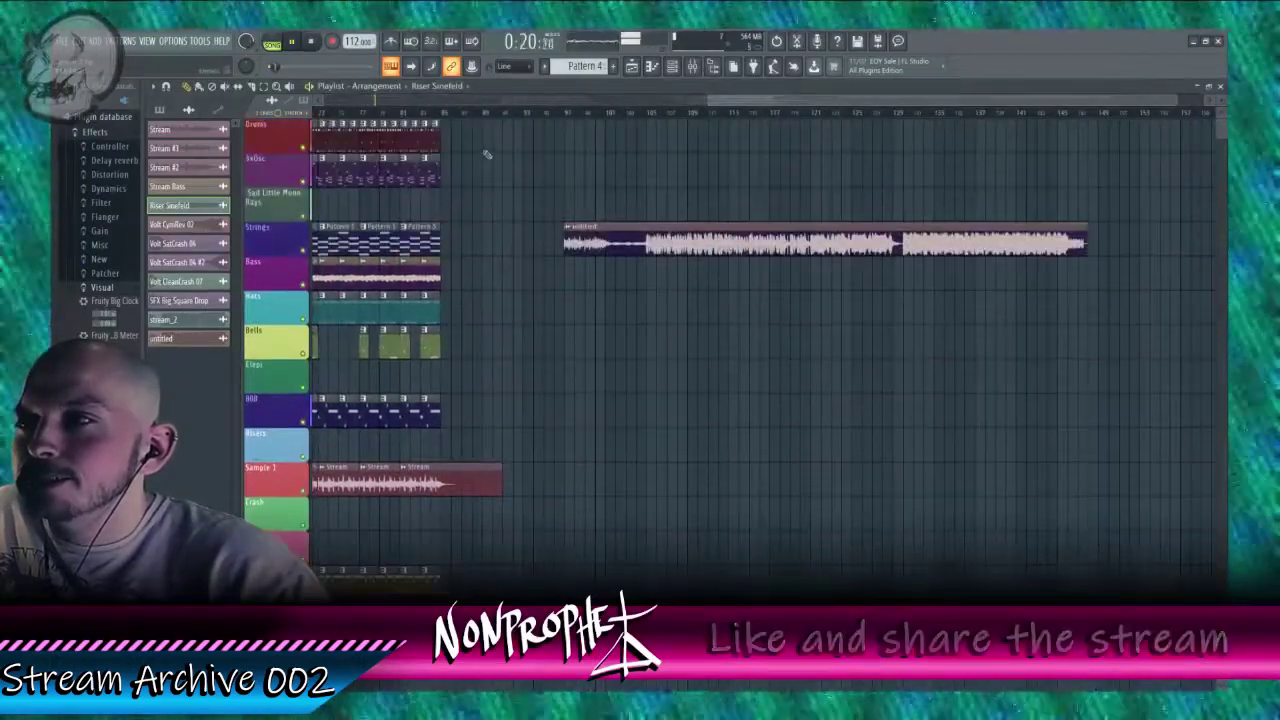
click(629, 113)
scroll(636, 114, up, 5)
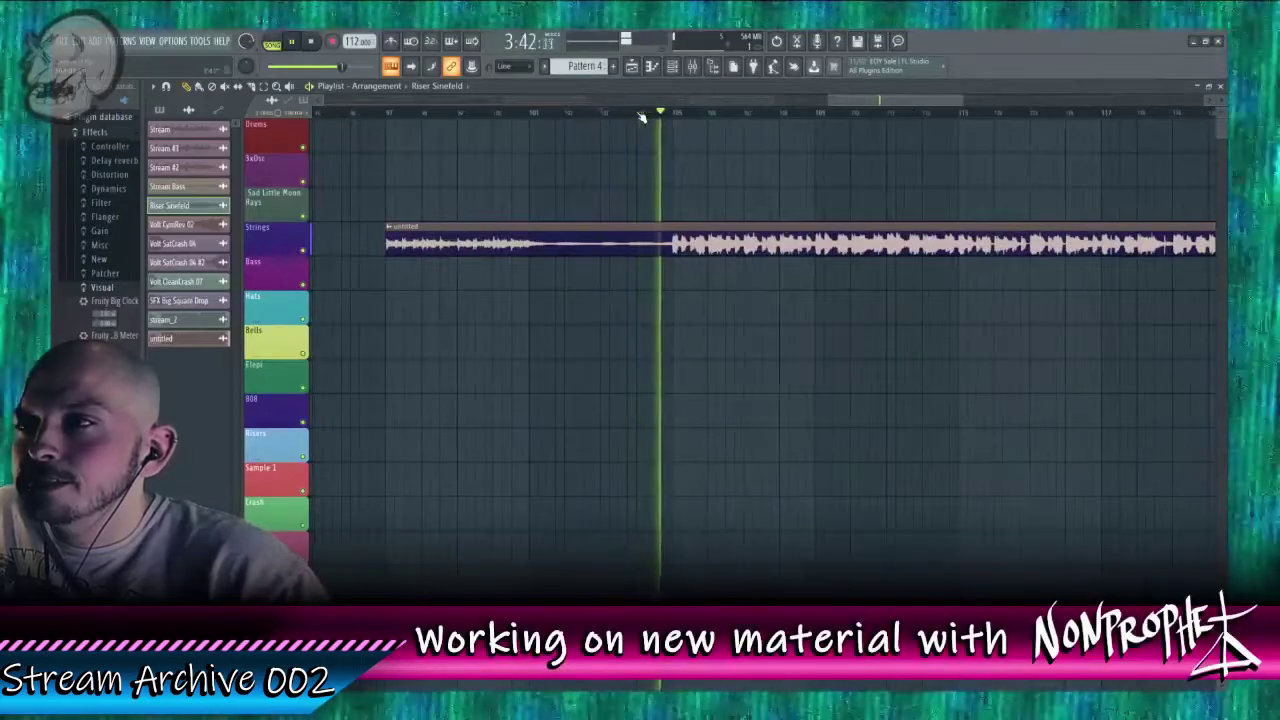
scroll(877, 114, down, 4)
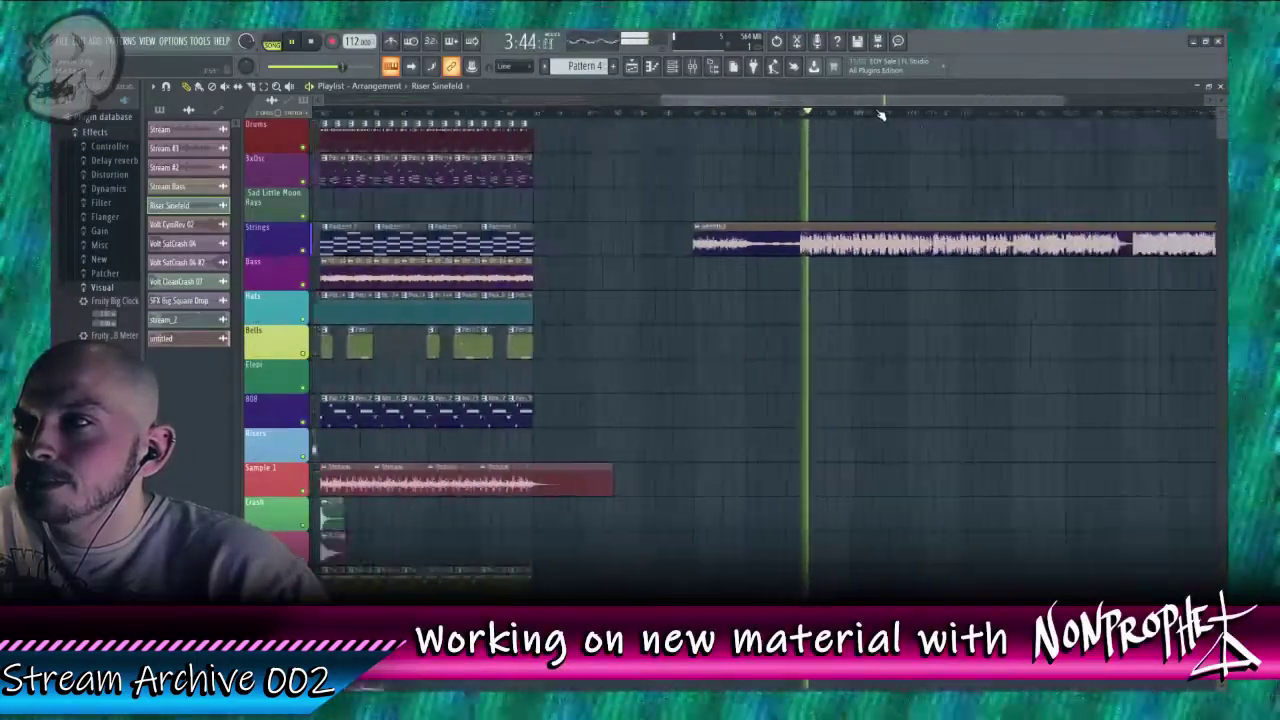
click(891, 114)
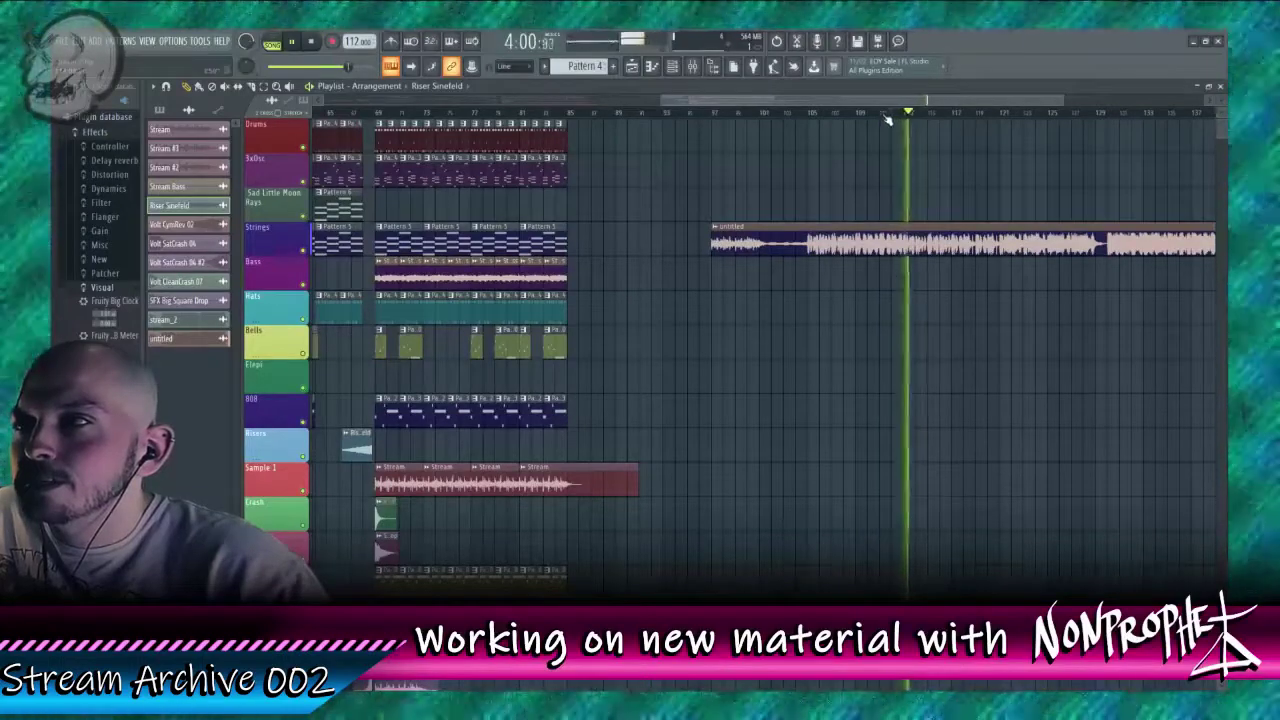
click(816, 114)
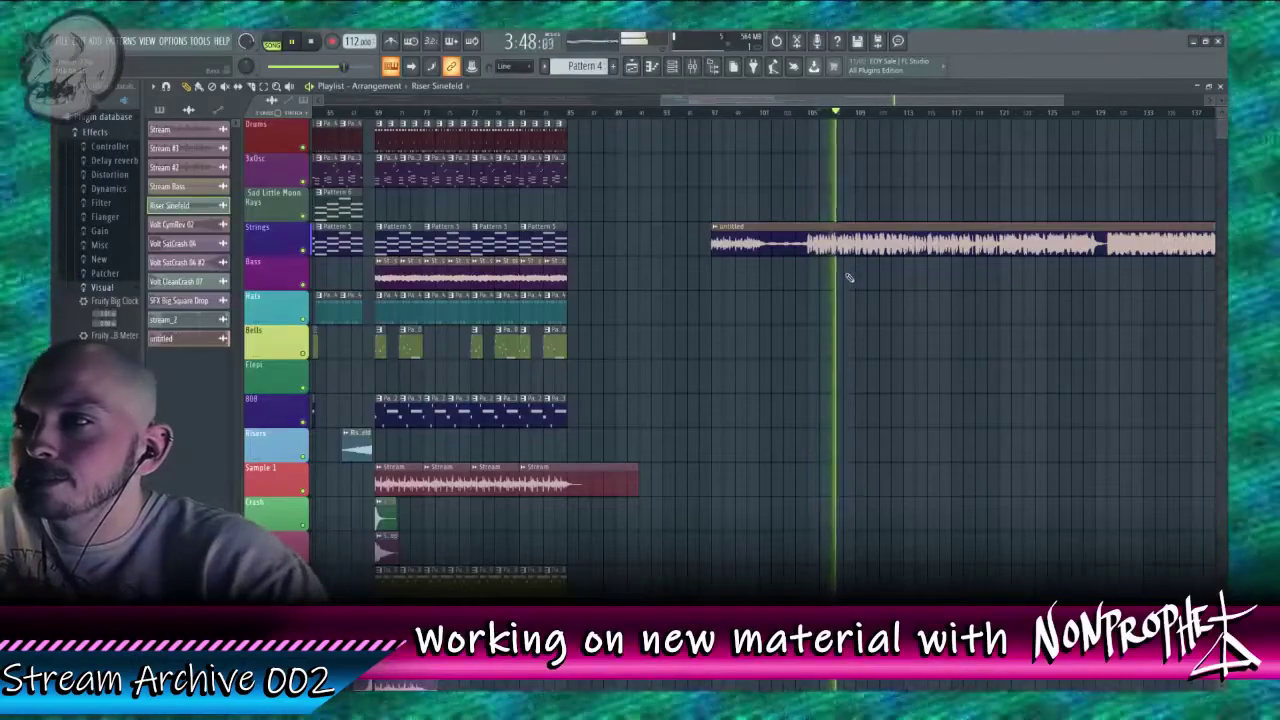
click(660, 112)
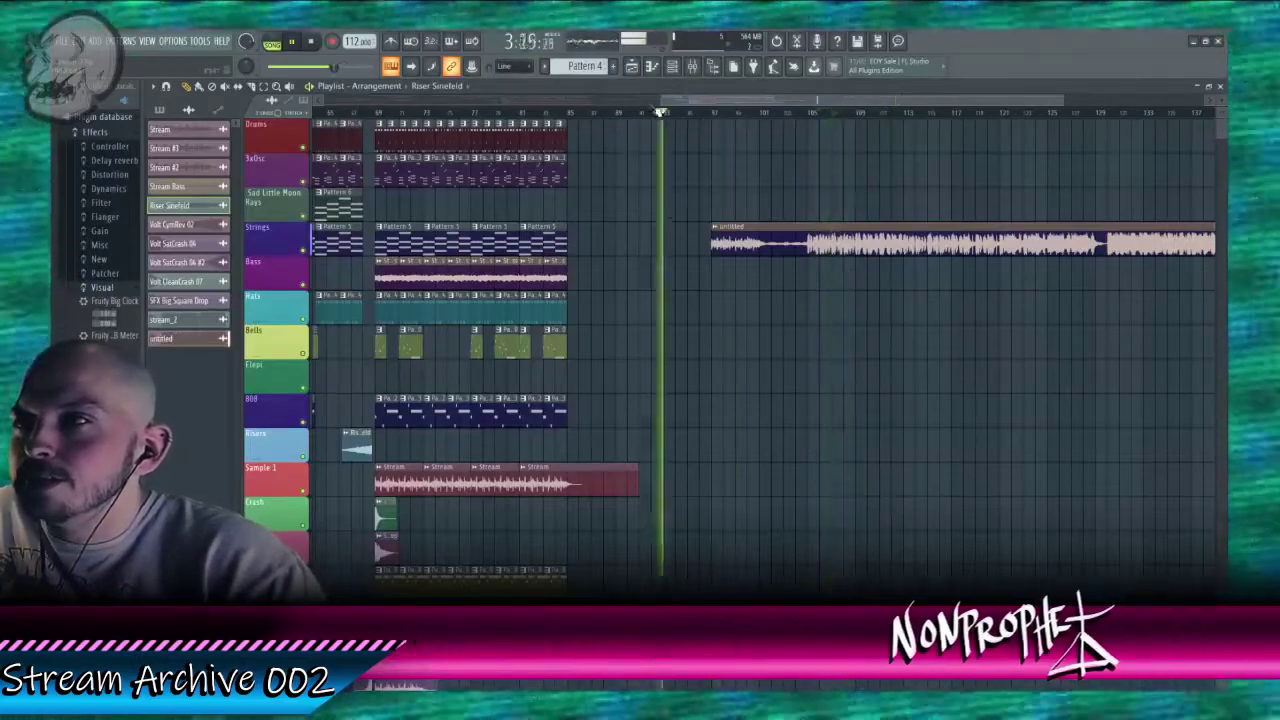
Step: Replay the song from just before the first Riser Sinefeld clip and lower the fader of Insert 23 further
click(556, 112)
drag(711, 101, 376, 110)
click(373, 113)
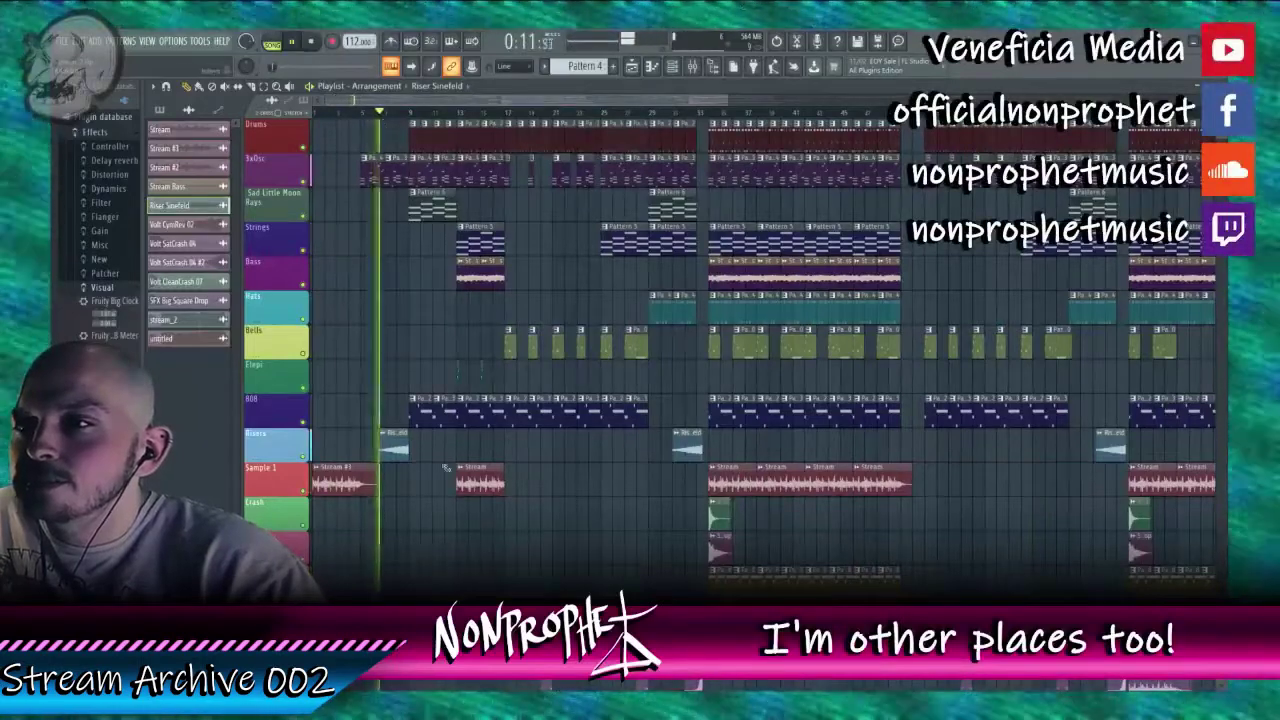
double_click(392, 444)
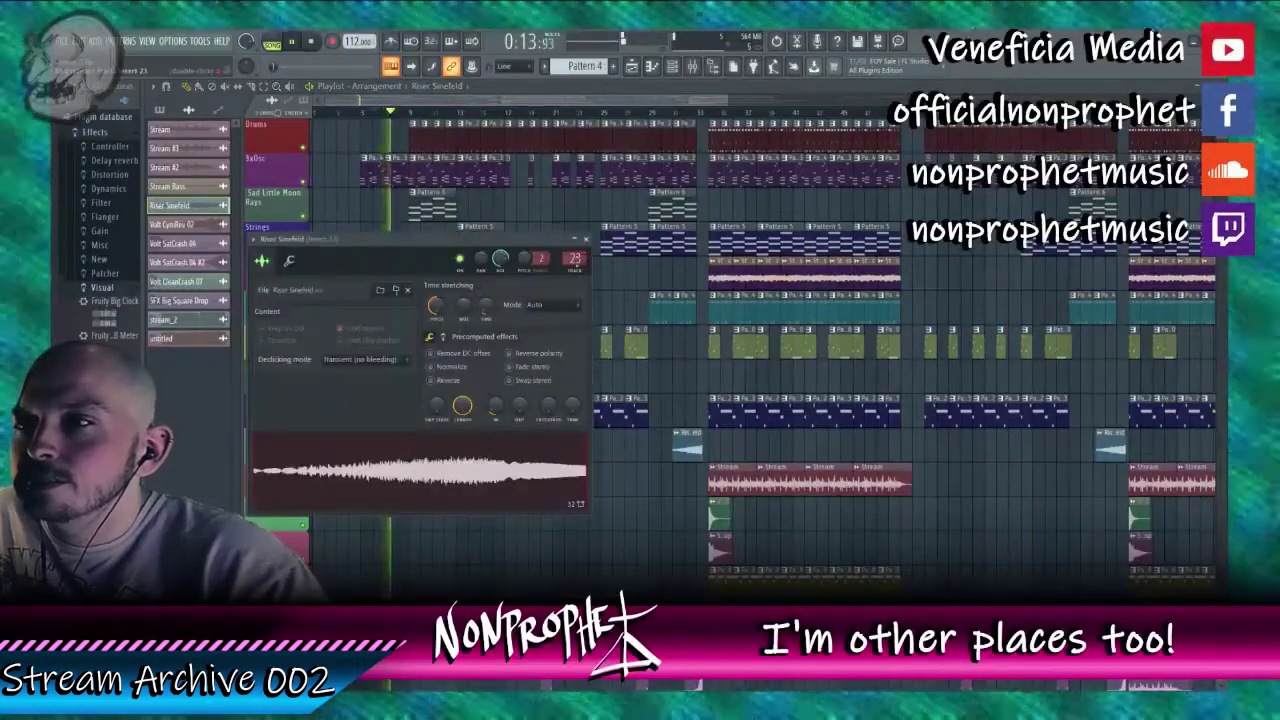
key(F9)
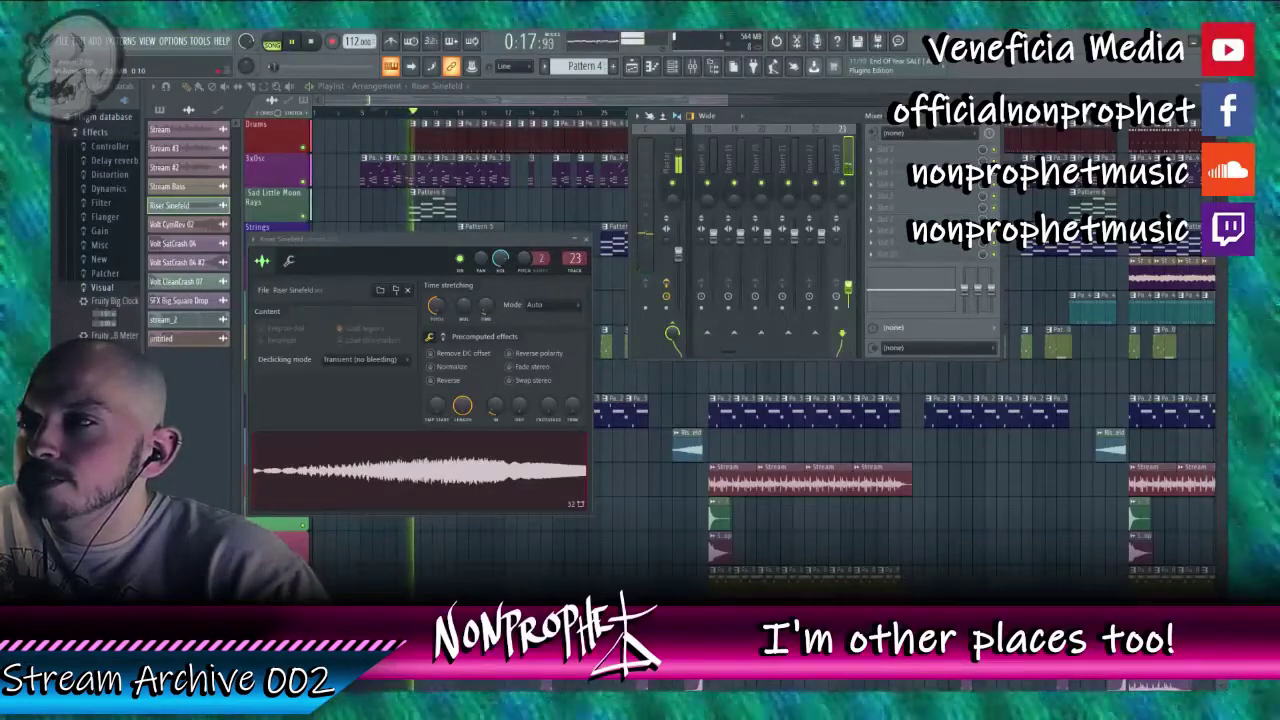
Step: Add Fruity Delay 3 to Insert 23 and replay the song from before the first Riser Sinefeld clip
click(880, 157)
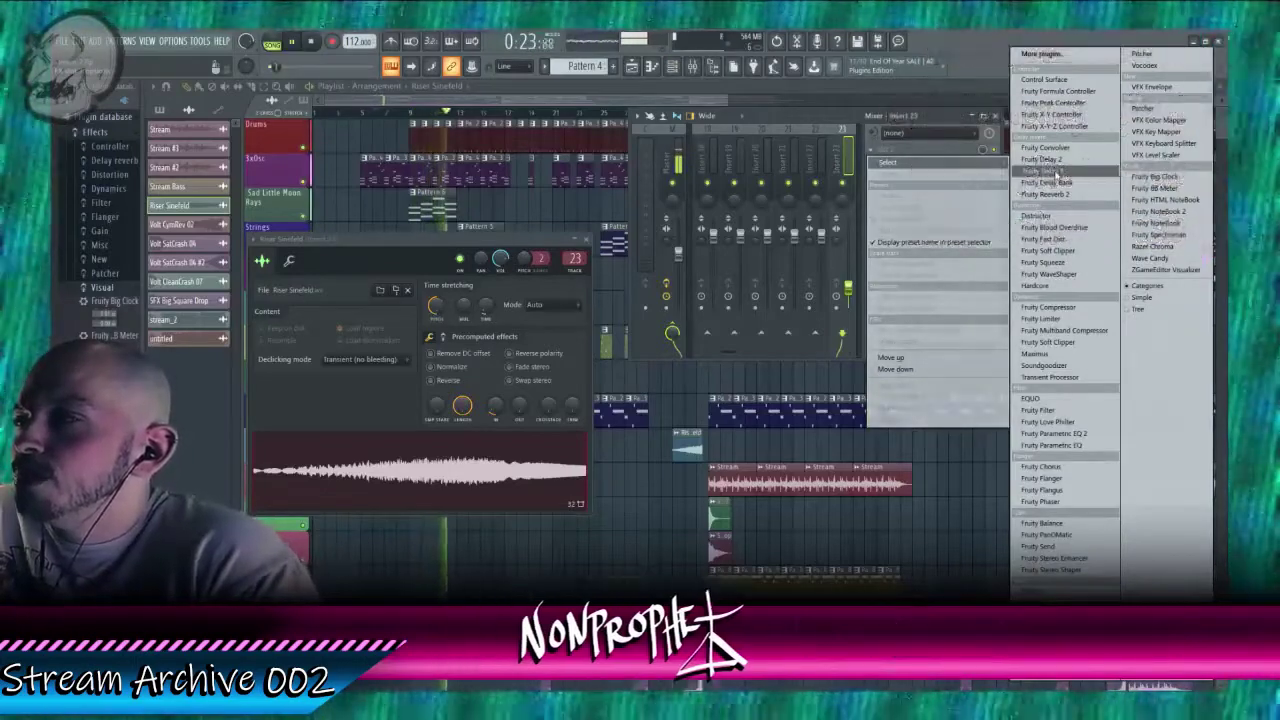
click(1055, 171)
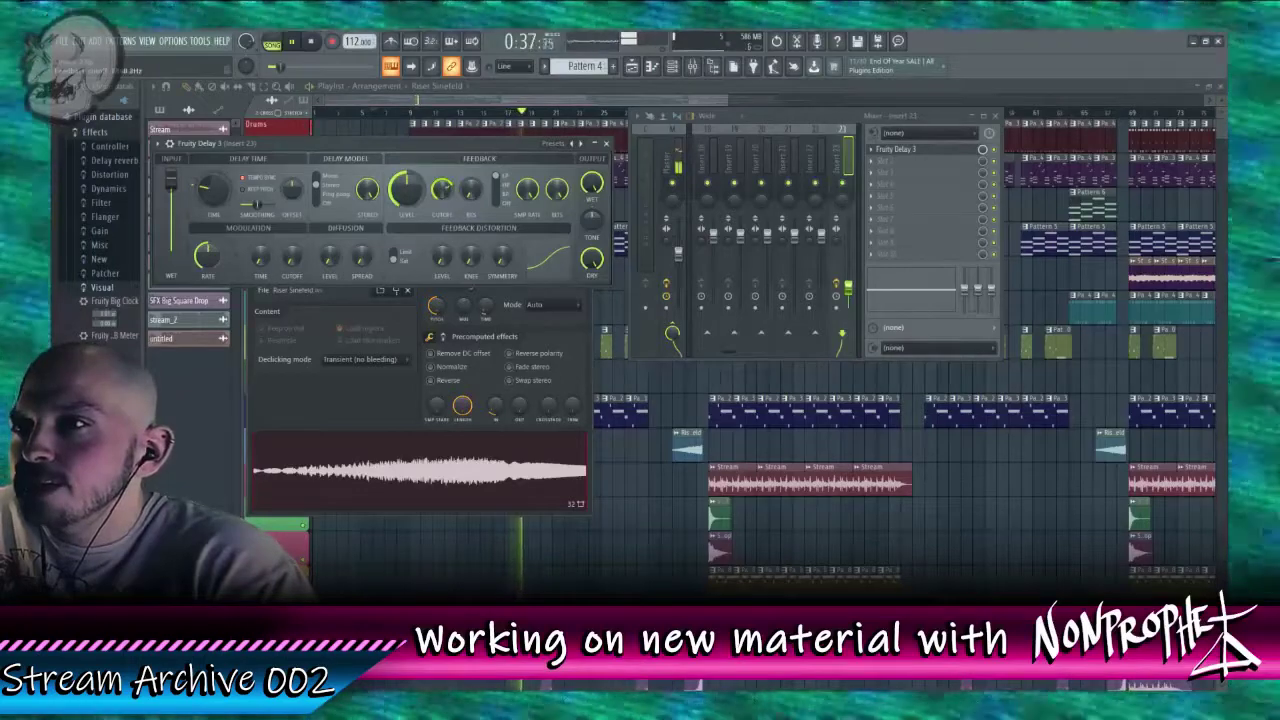
click(371, 111)
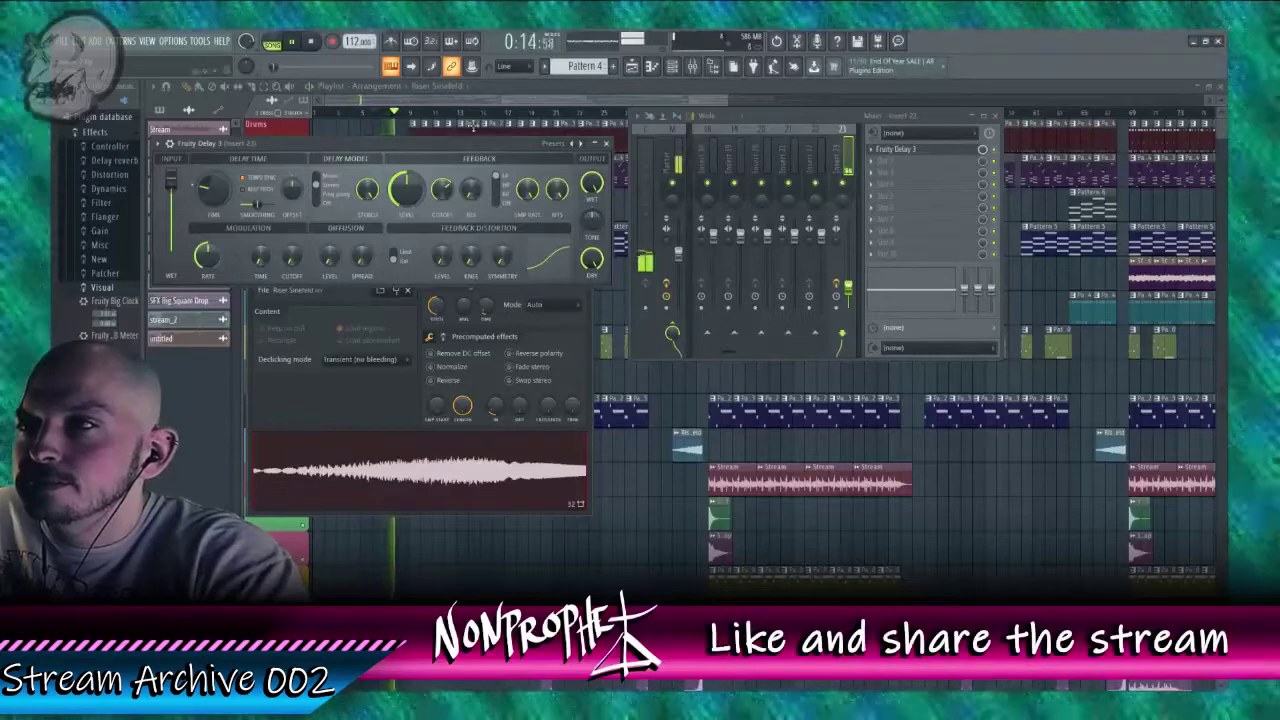
click(877, 193)
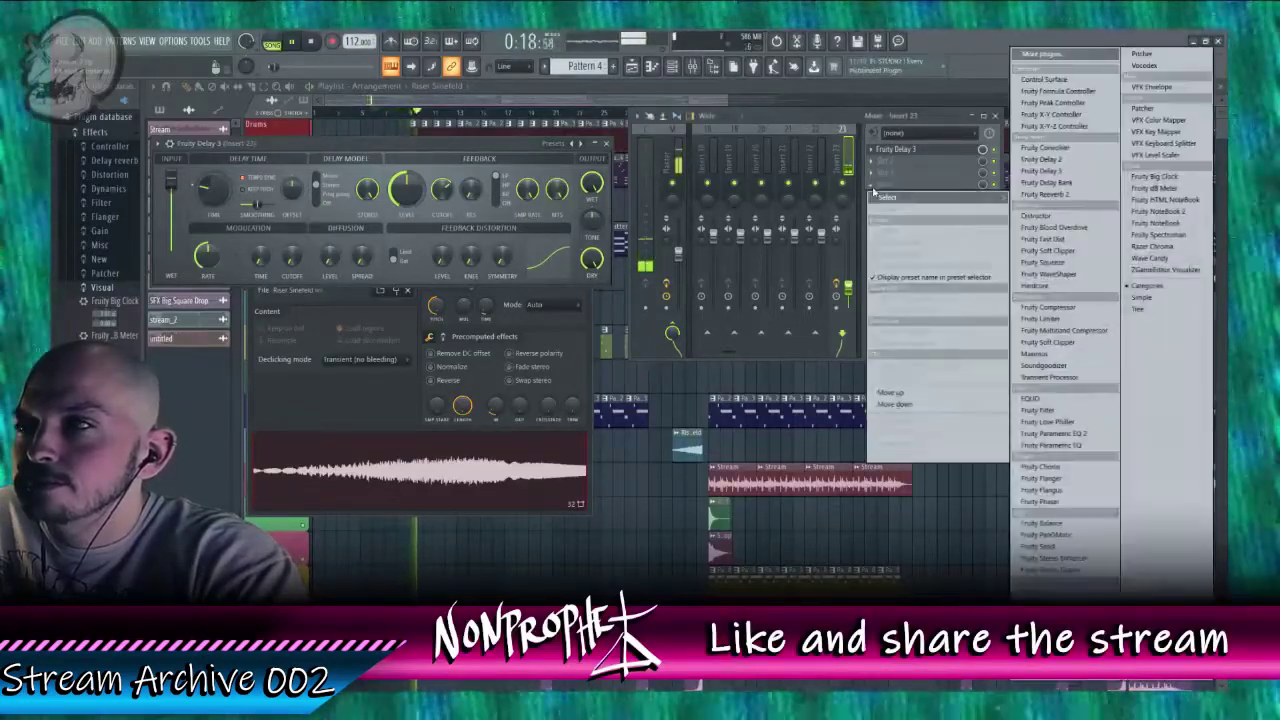
click(869, 126)
Step: Open the Effector FX on the mixer track of Pattern 4's 3x Osc channel, raise its filter point toward low X, and replay the intro
click(487, 84)
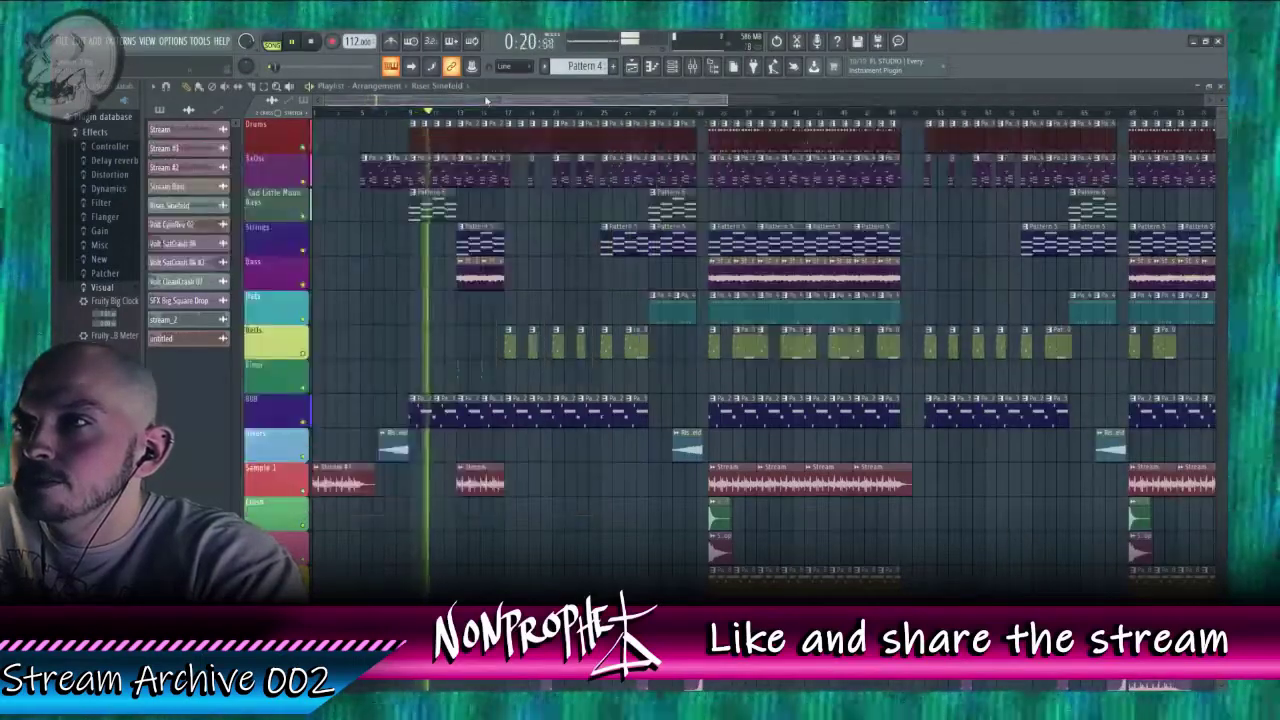
double_click(427, 173)
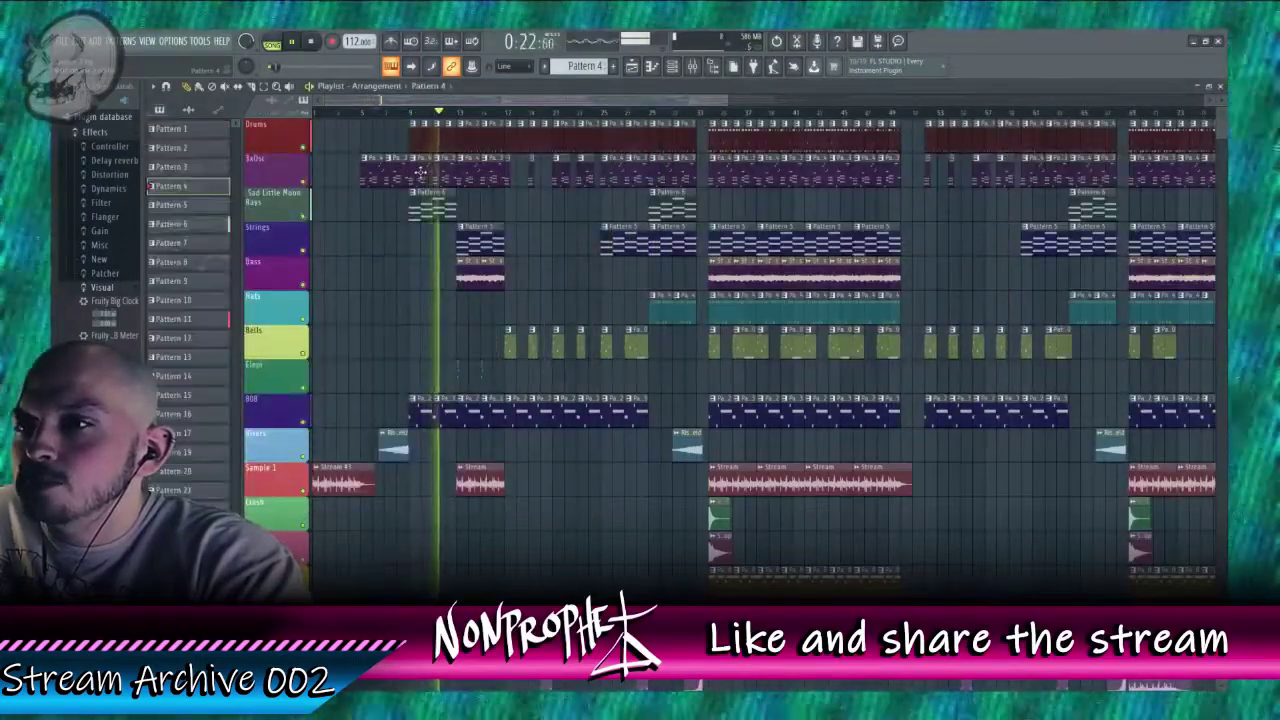
click(782, 113)
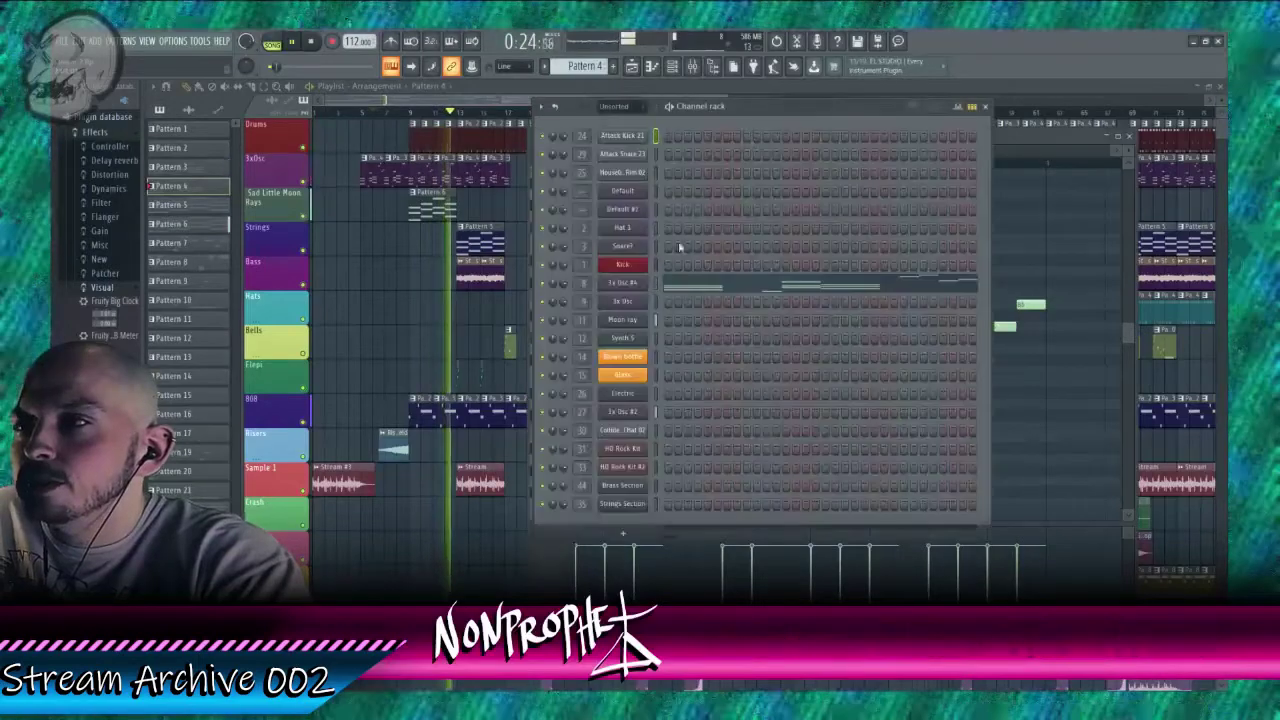
double_click(585, 284)
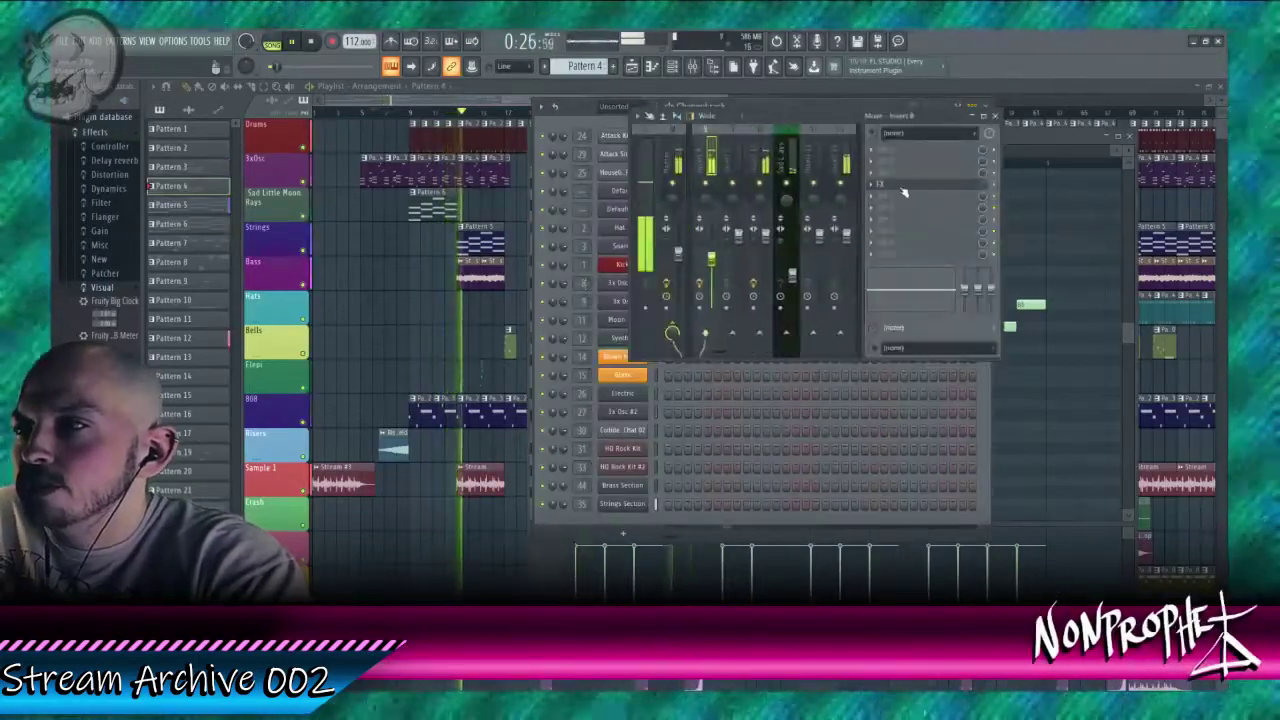
click(904, 190)
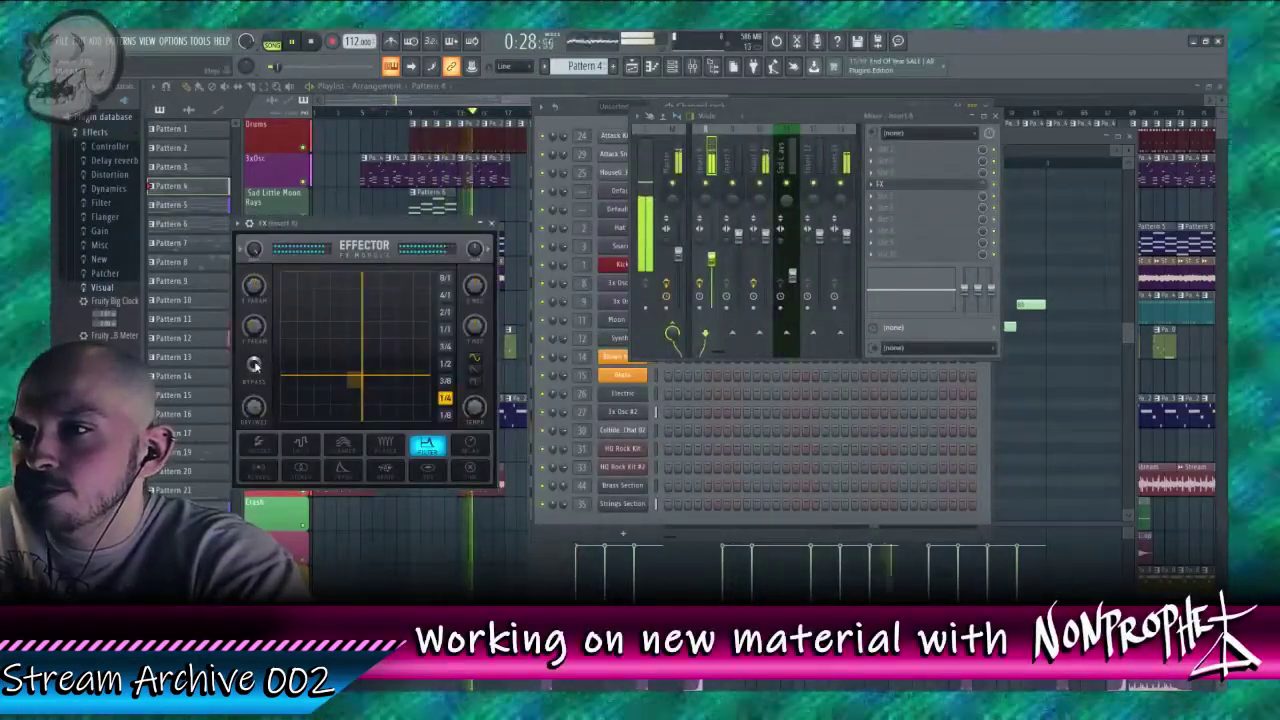
drag(354, 362, 320, 297)
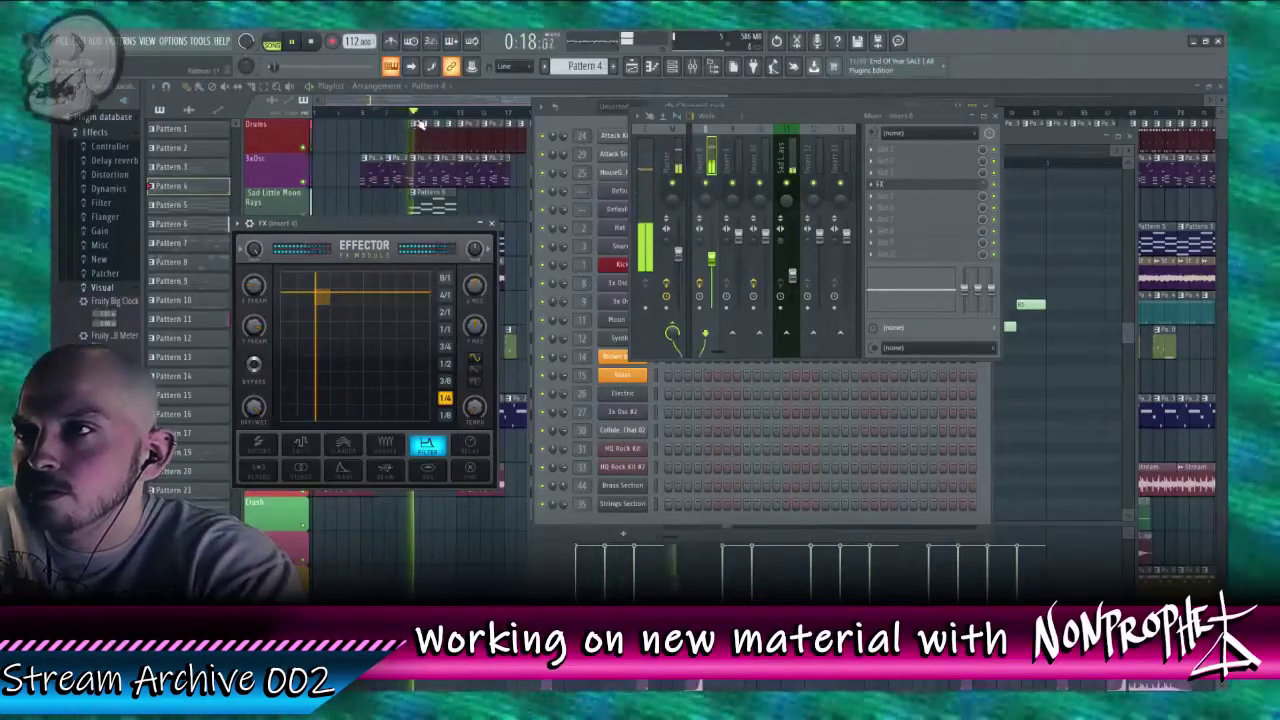
click(390, 113)
drag(380, 116, 353, 115)
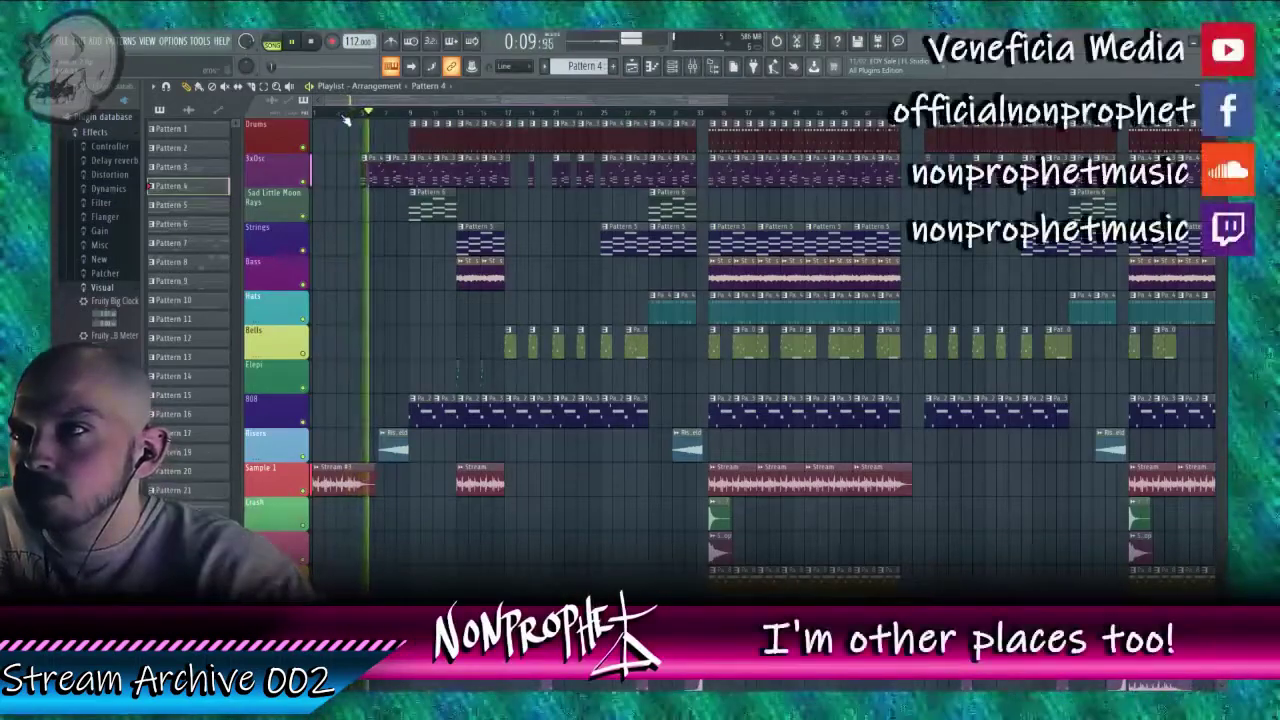
Step: Readjust the filter point of Insert 8's Effector to a high X and fairly high Y position, and replay from about bar 5
key(F9)
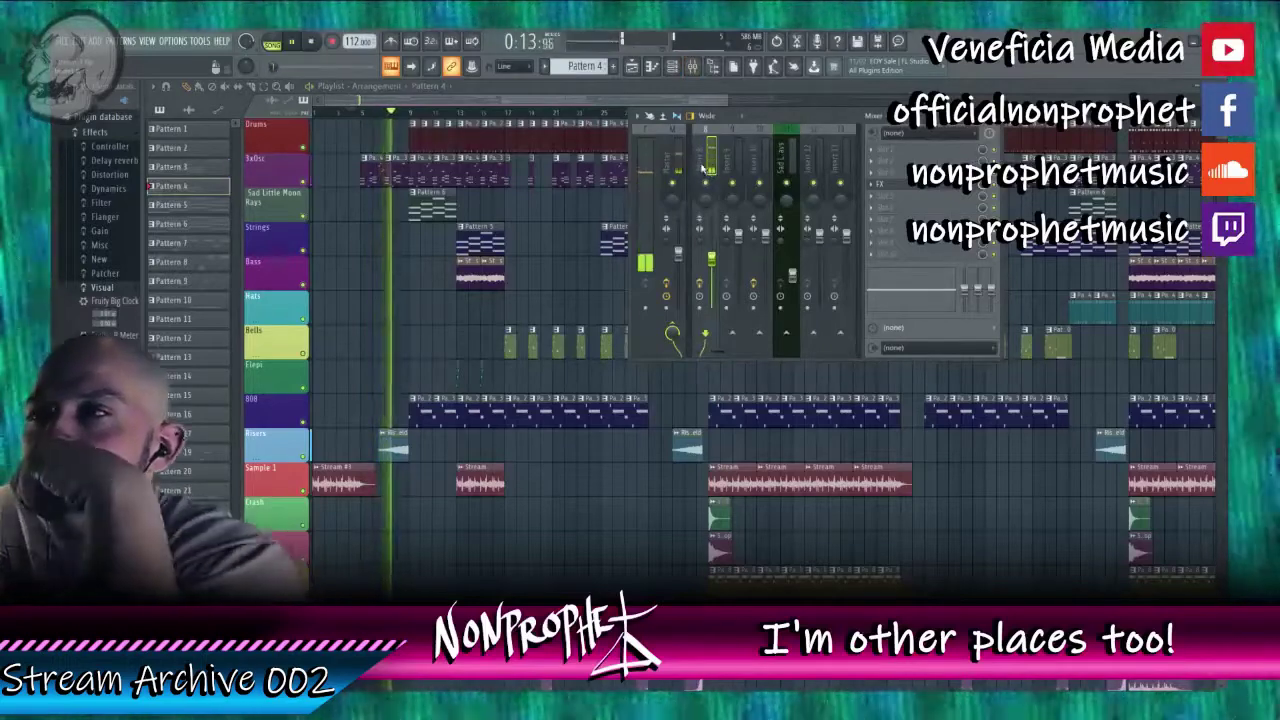
click(880, 186)
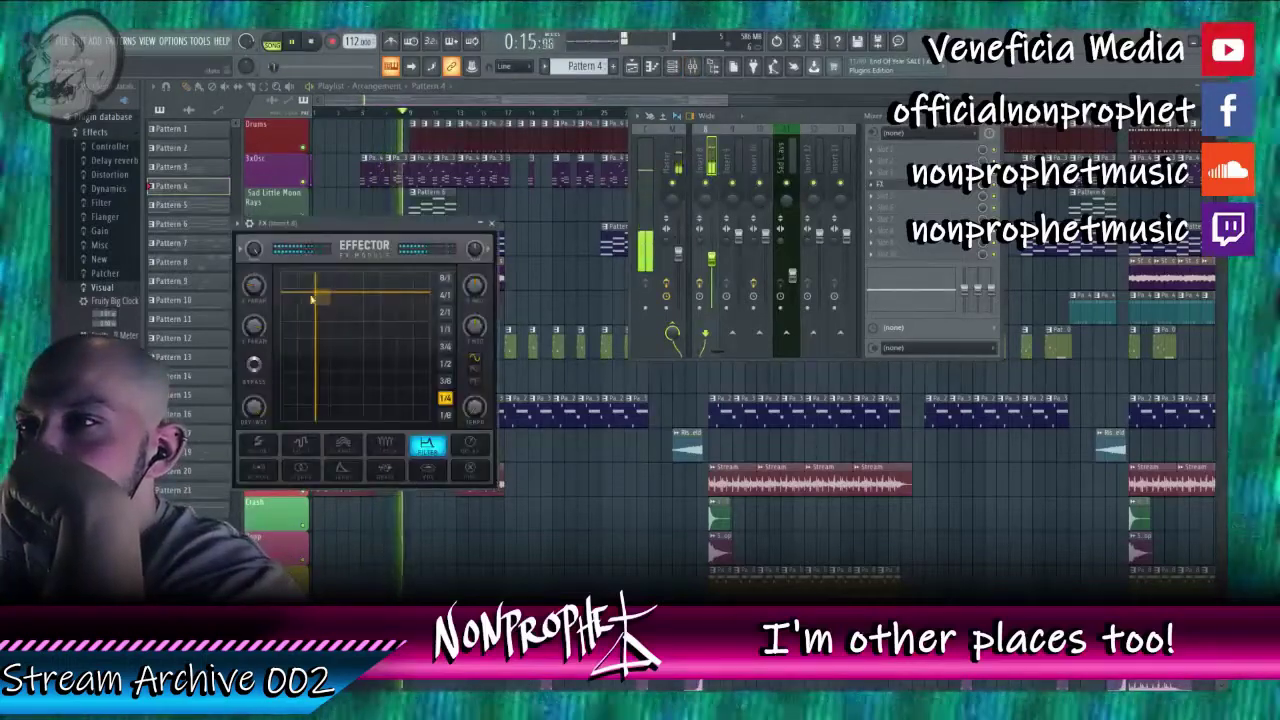
drag(312, 298, 410, 402)
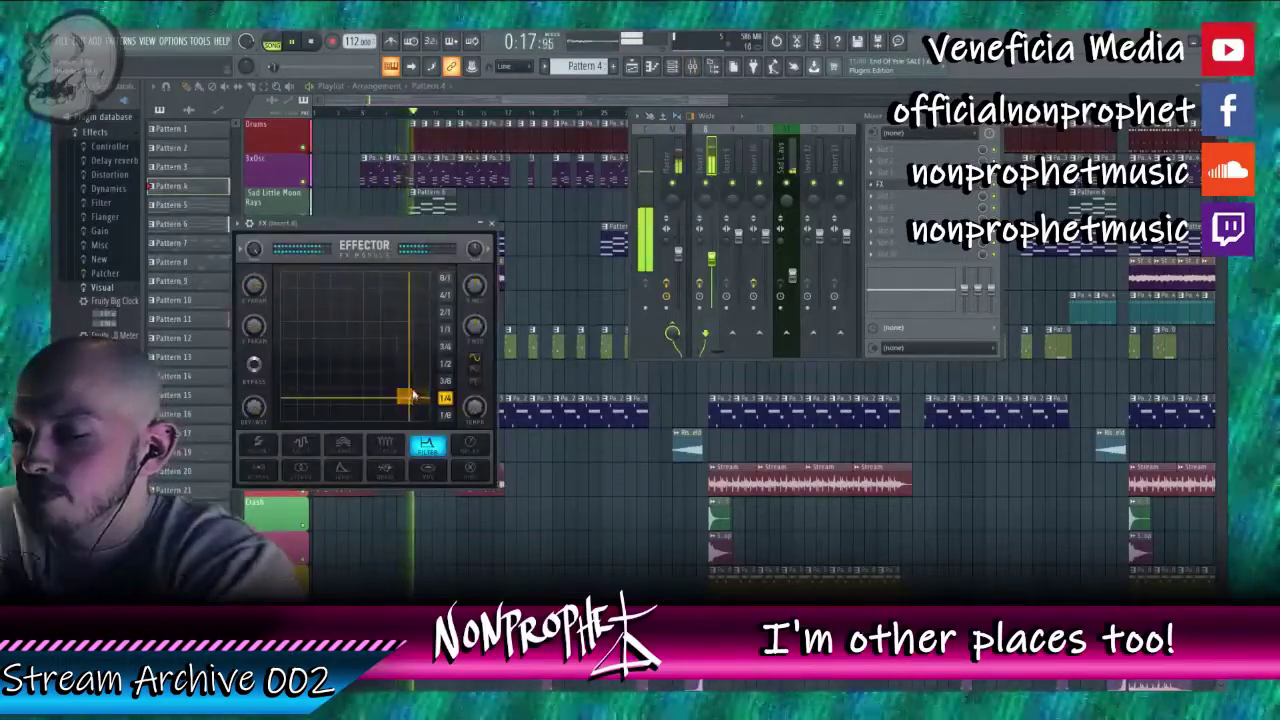
key(space)
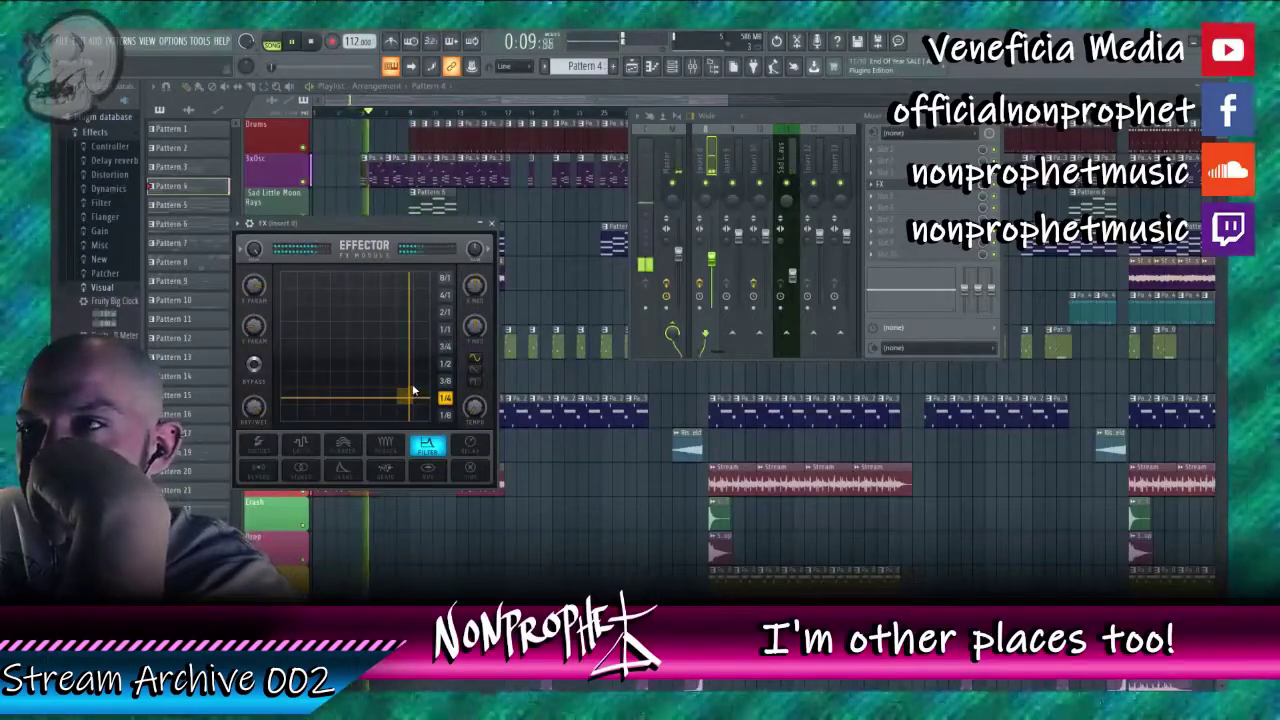
drag(414, 390, 395, 318)
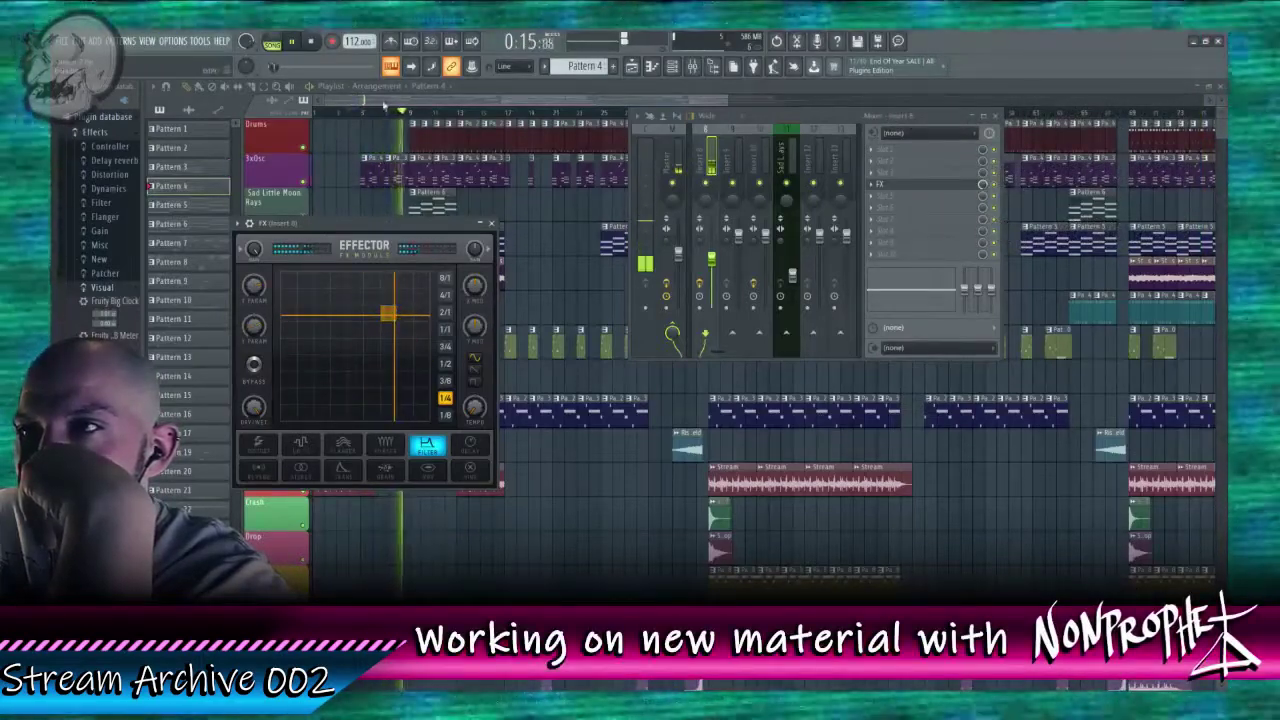
click(364, 112)
key(F12)
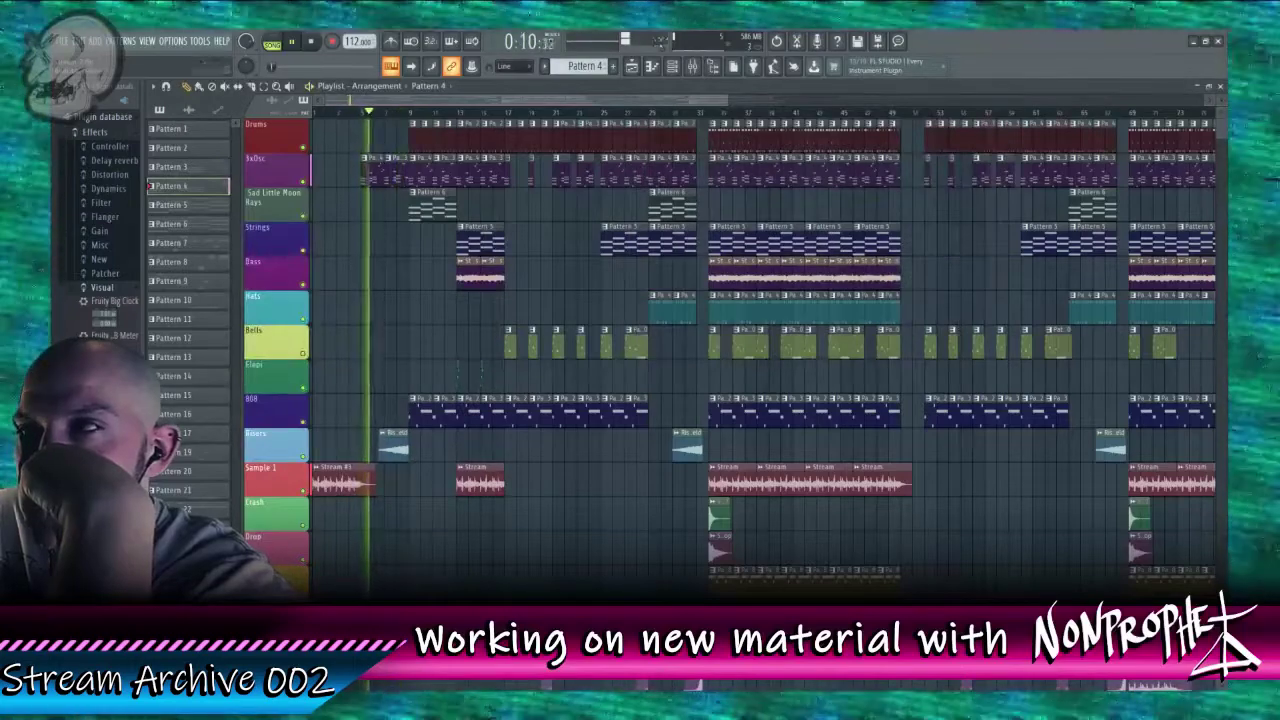
Step: Listen to the untitled reference clip's quiet section at about bar 101, before its first drop
scroll(810, 99, down, 4)
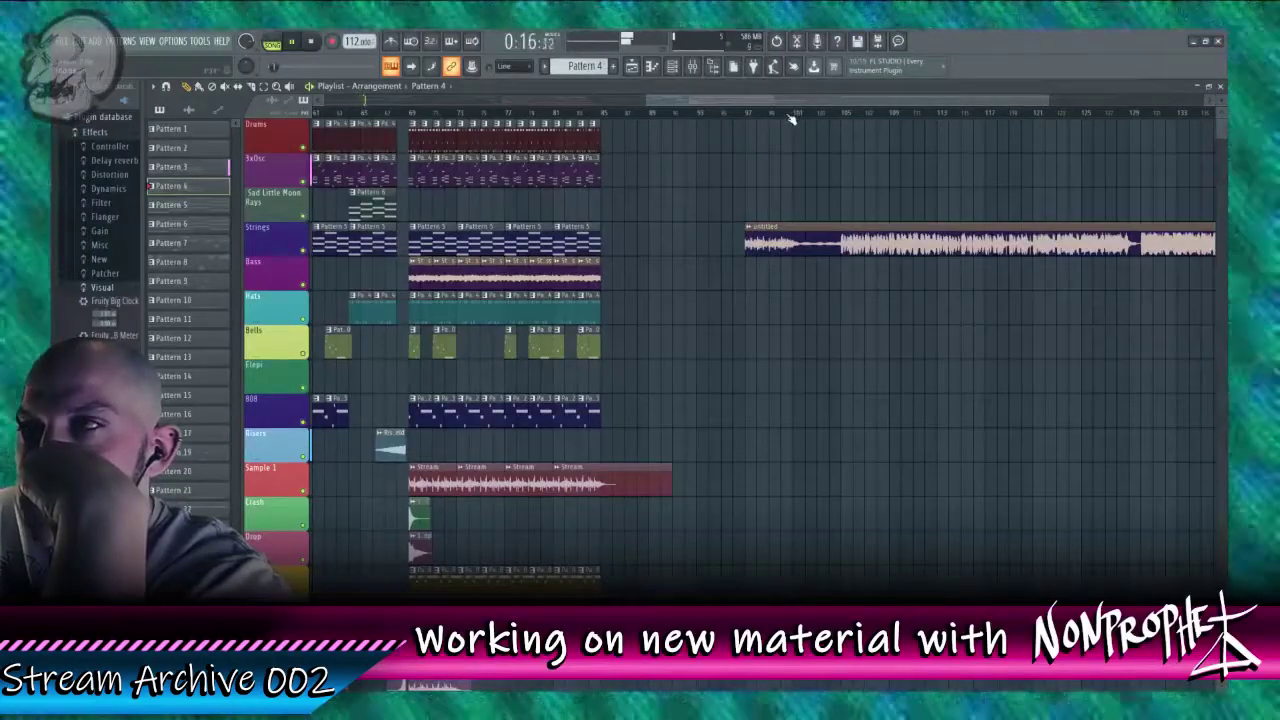
click(790, 114)
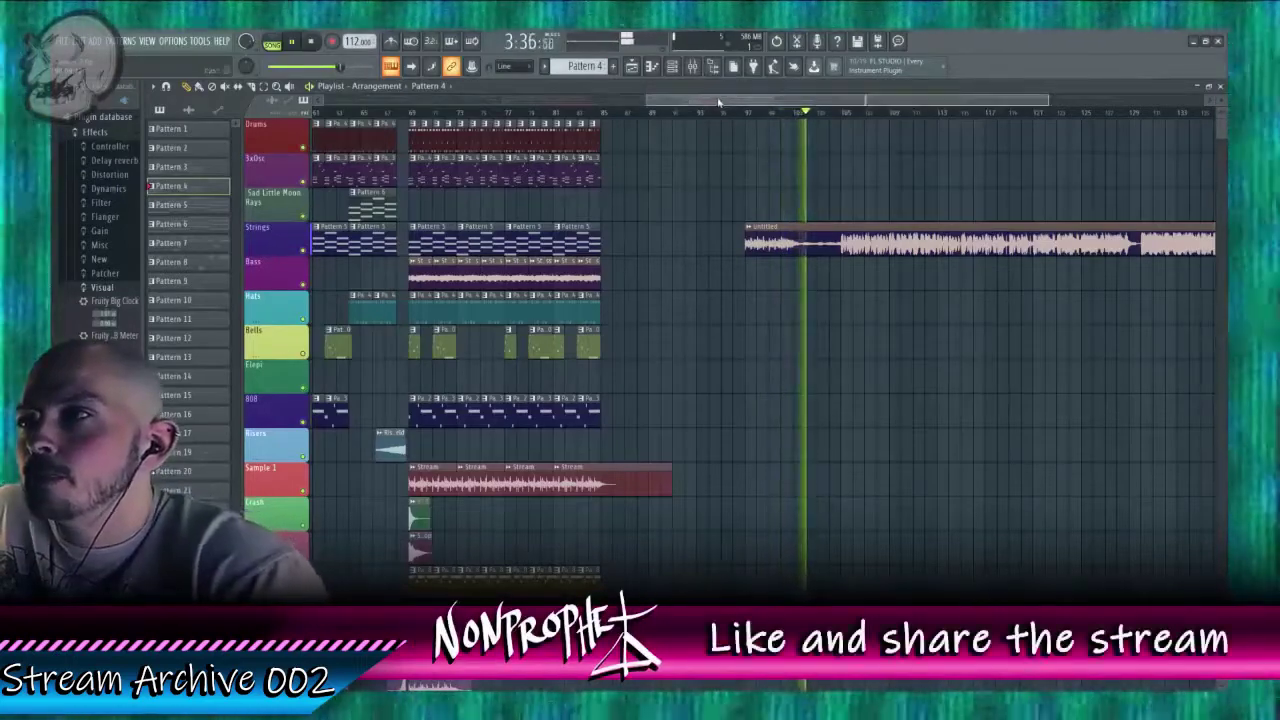
drag(717, 102, 340, 139)
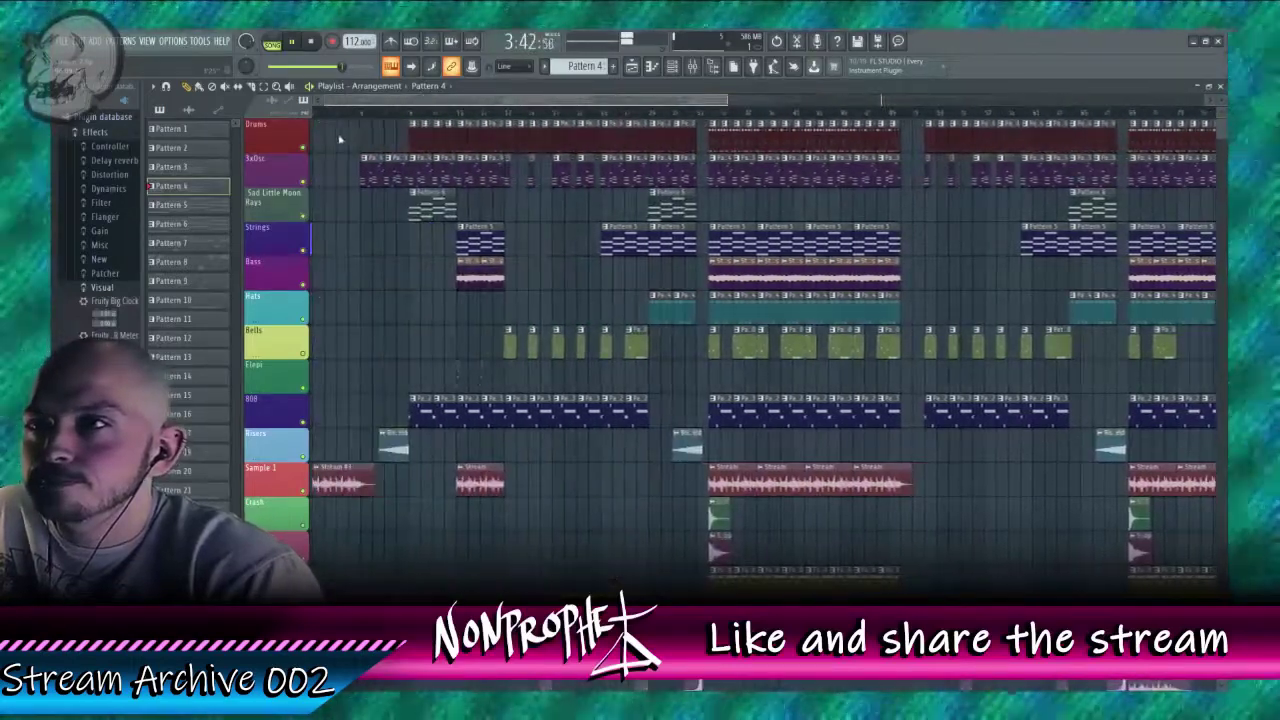
Step: Play the song from about bar 4 through the following section with the drums, and check the mixer levels
click(351, 113)
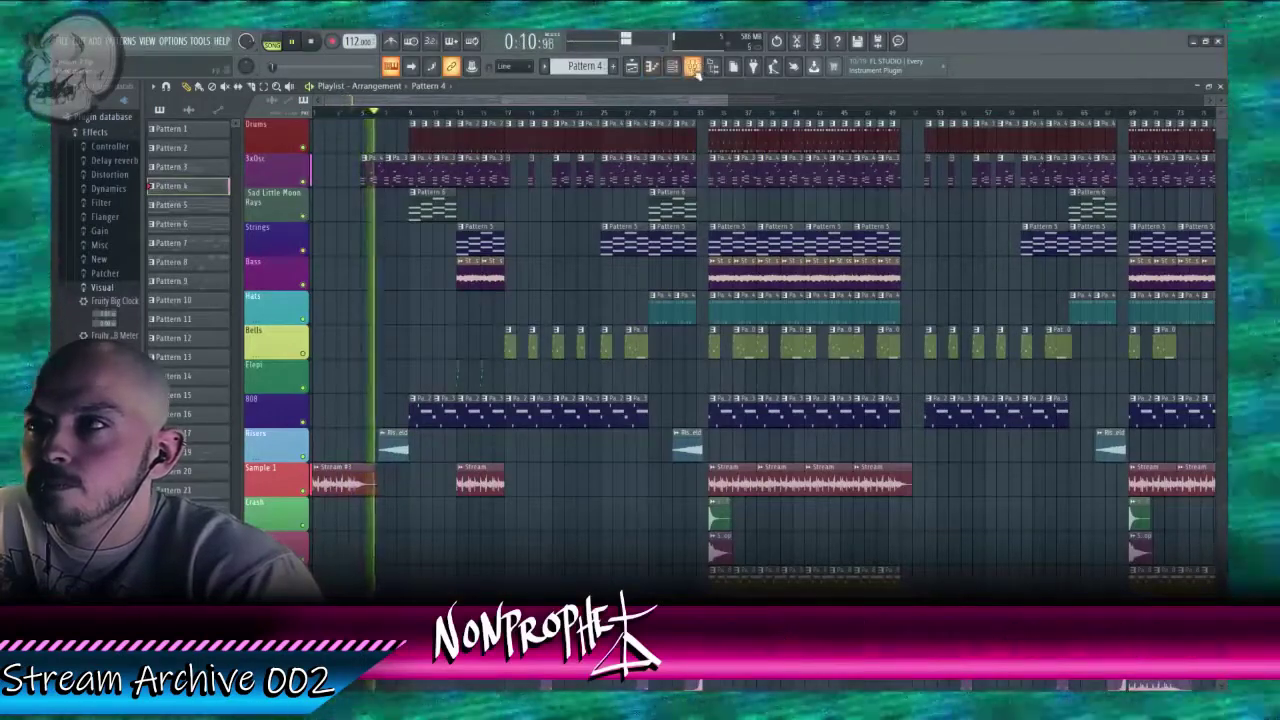
click(692, 67)
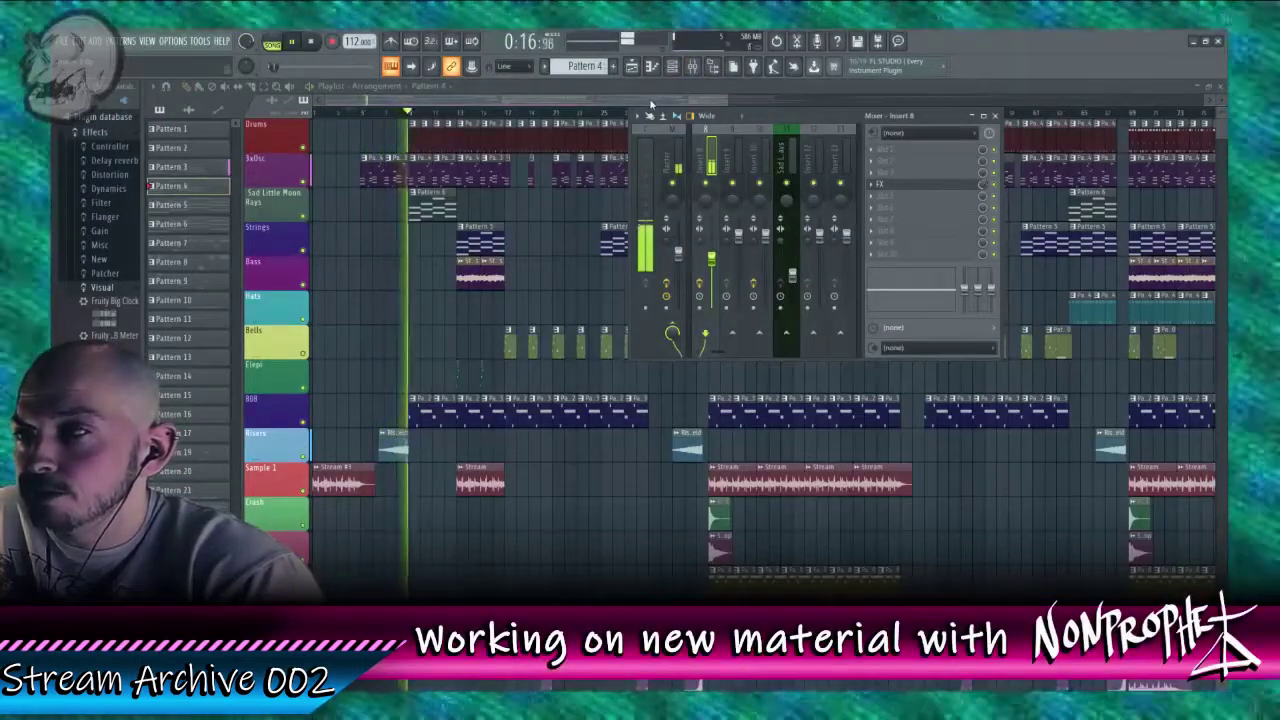
drag(651, 104, 503, 160)
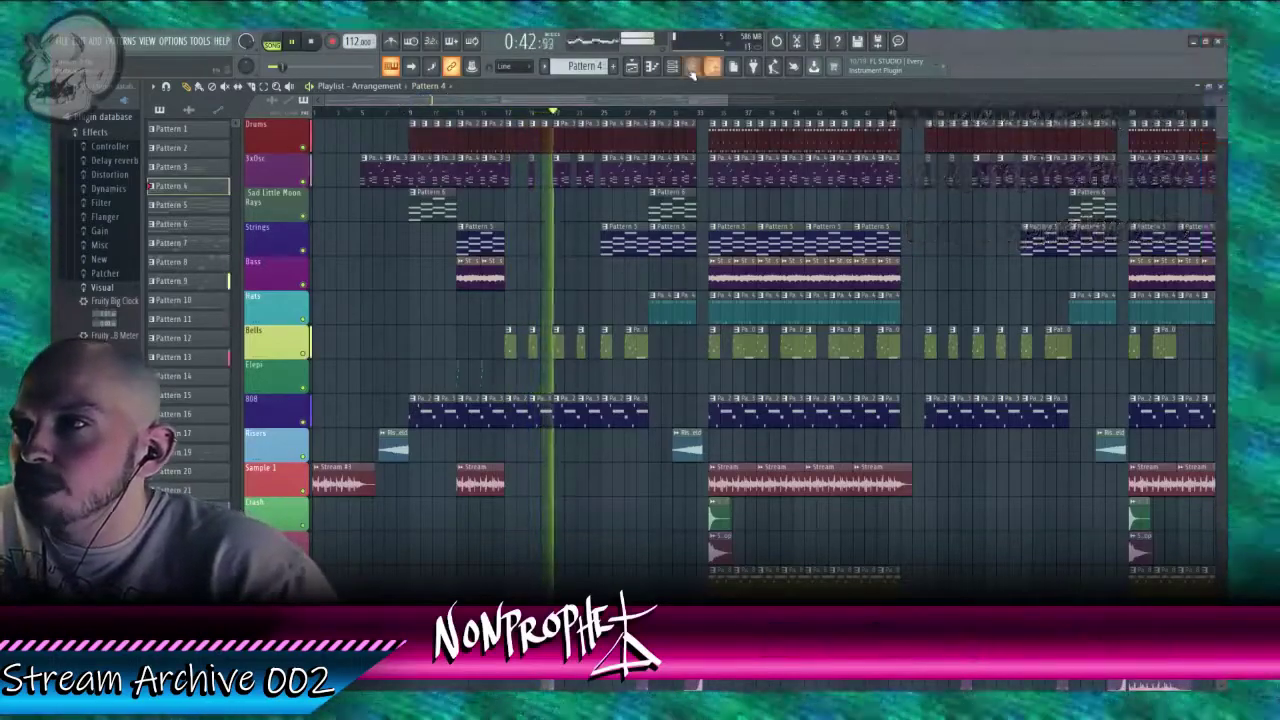
key(F9)
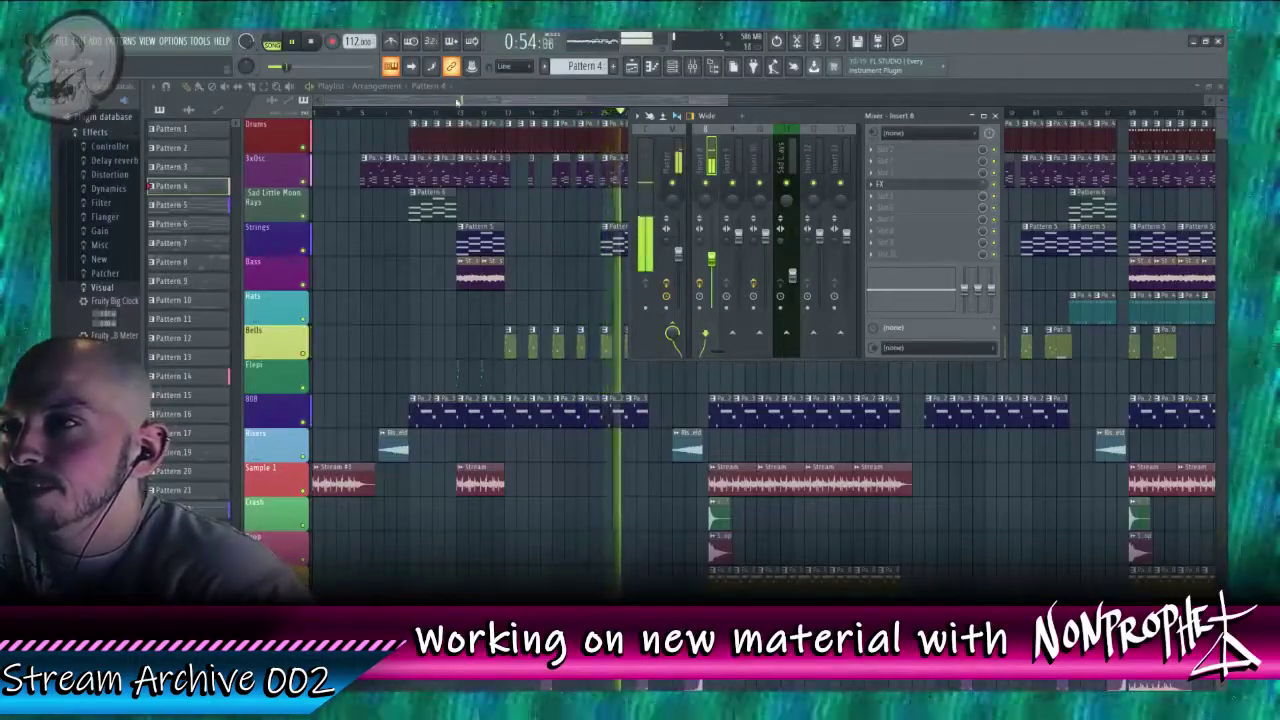
Step: Listen to the untitled reference clip from its first drop at about bar 105 toward its second drop
drag(456, 101, 616, 92)
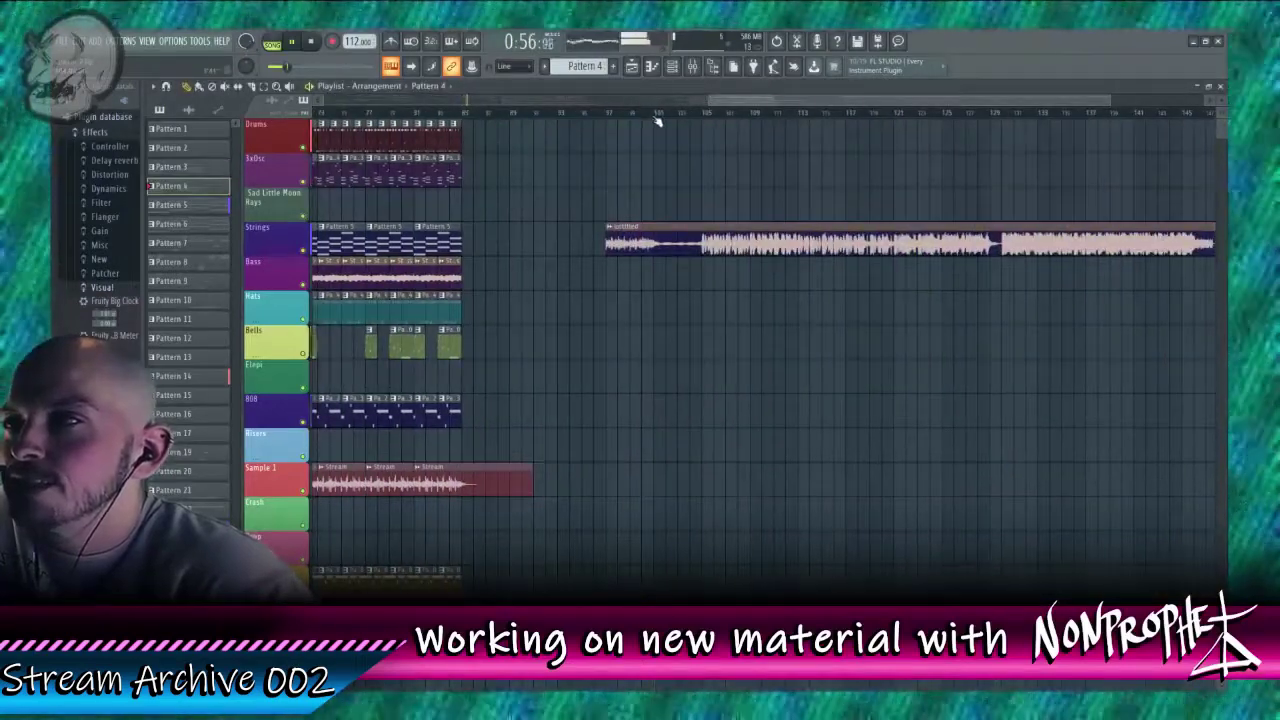
click(726, 112)
click(697, 112)
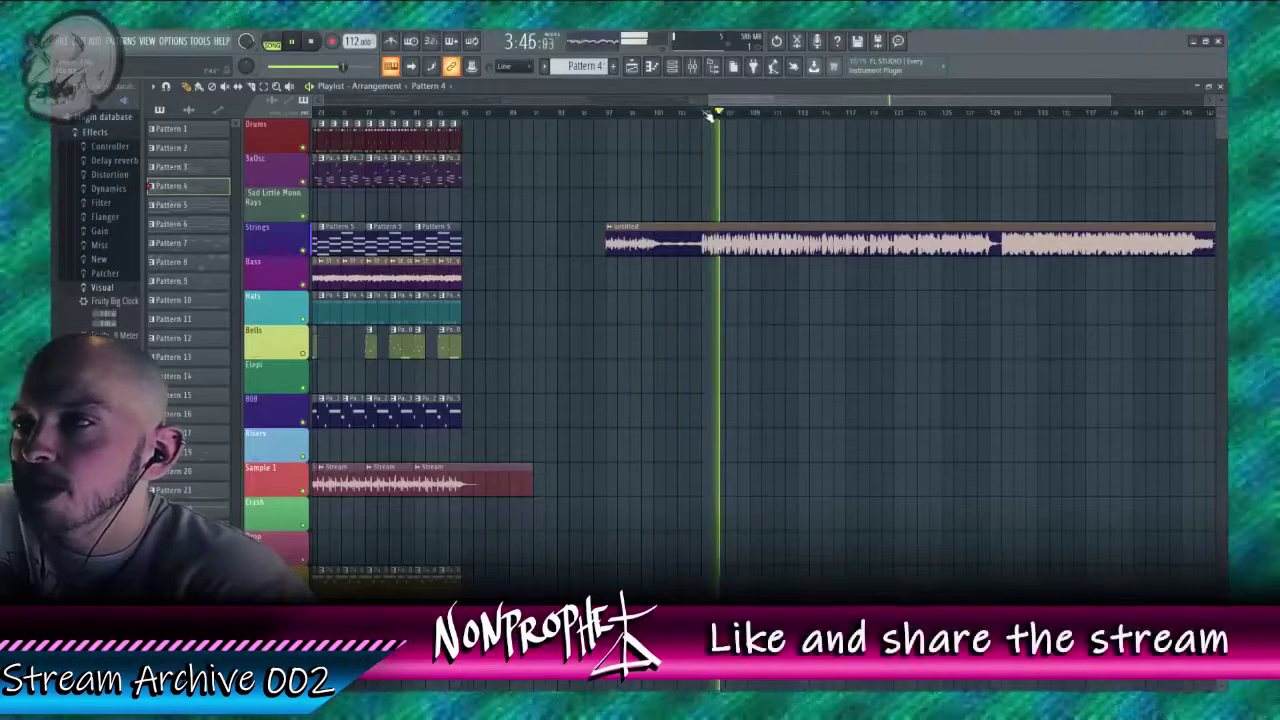
scroll(708, 115, down, 2)
drag(665, 103, 503, 103)
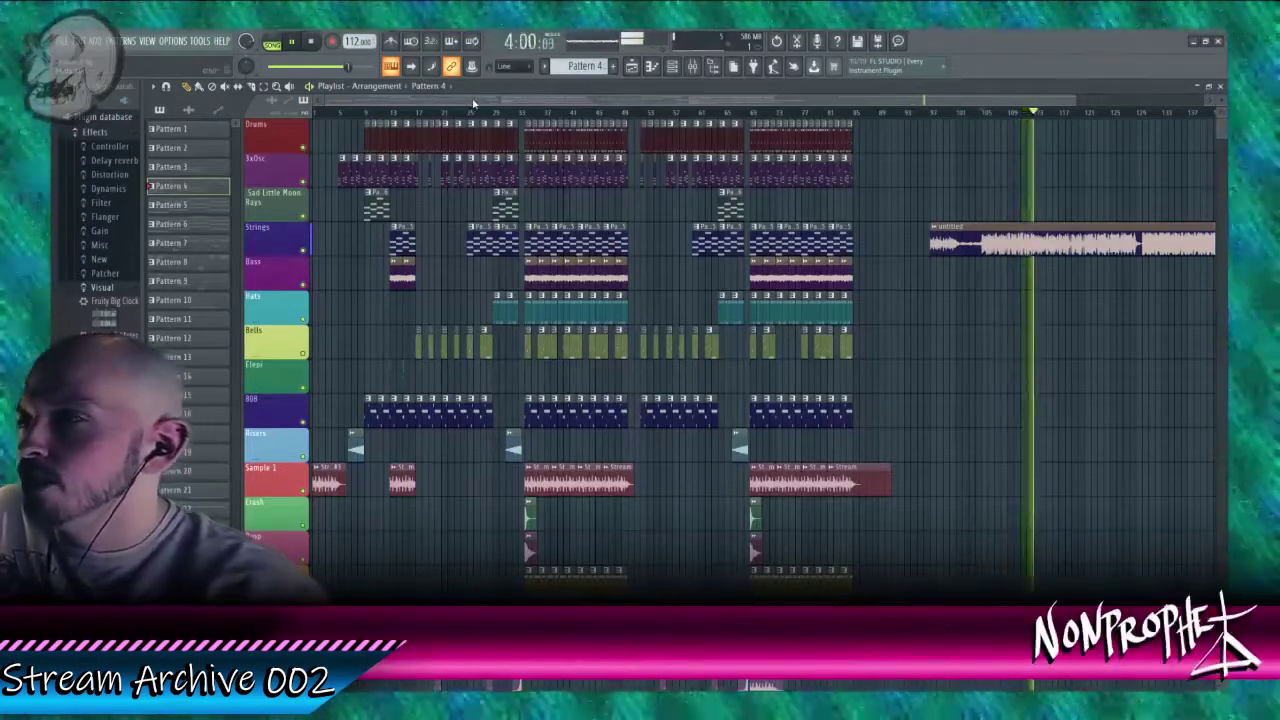
drag(474, 103, 949, 101)
scroll(710, 118, up, 2)
scroll(767, 114, up, 2)
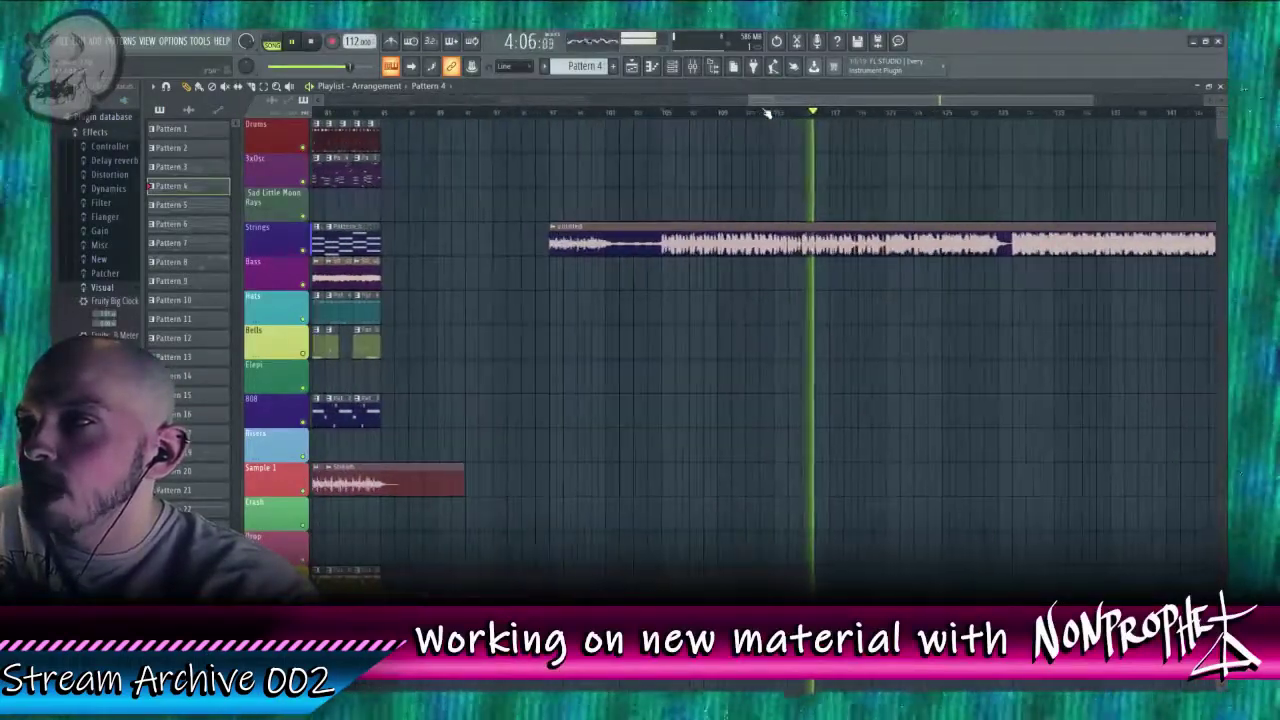
drag(787, 103, 834, 105)
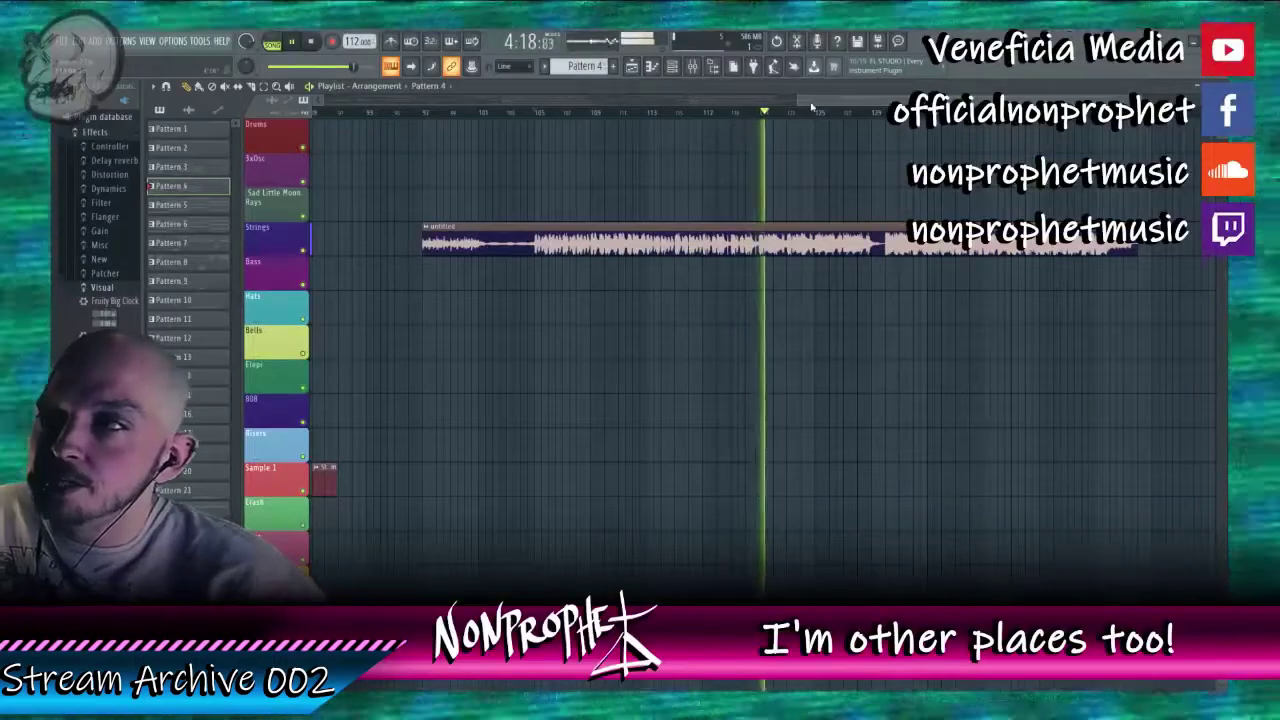
scroll(775, 118, left, 3)
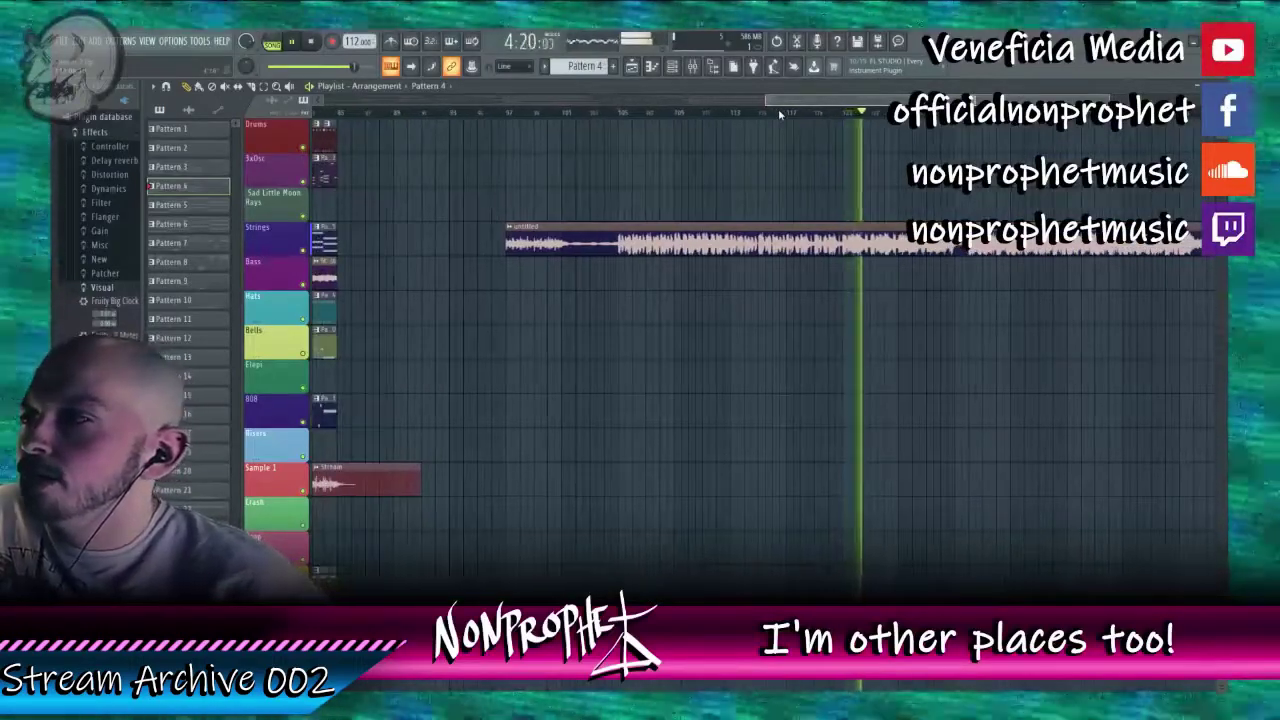
drag(779, 110, 941, 125)
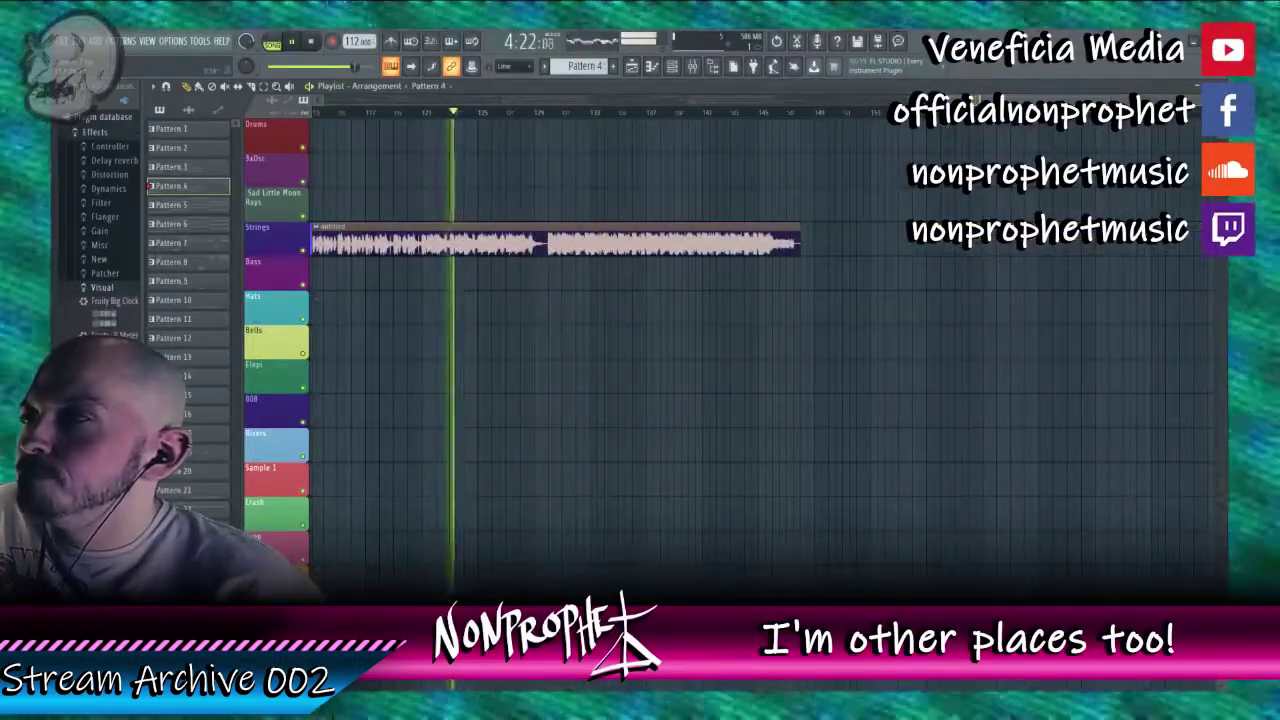
scroll(794, 131, left, 3)
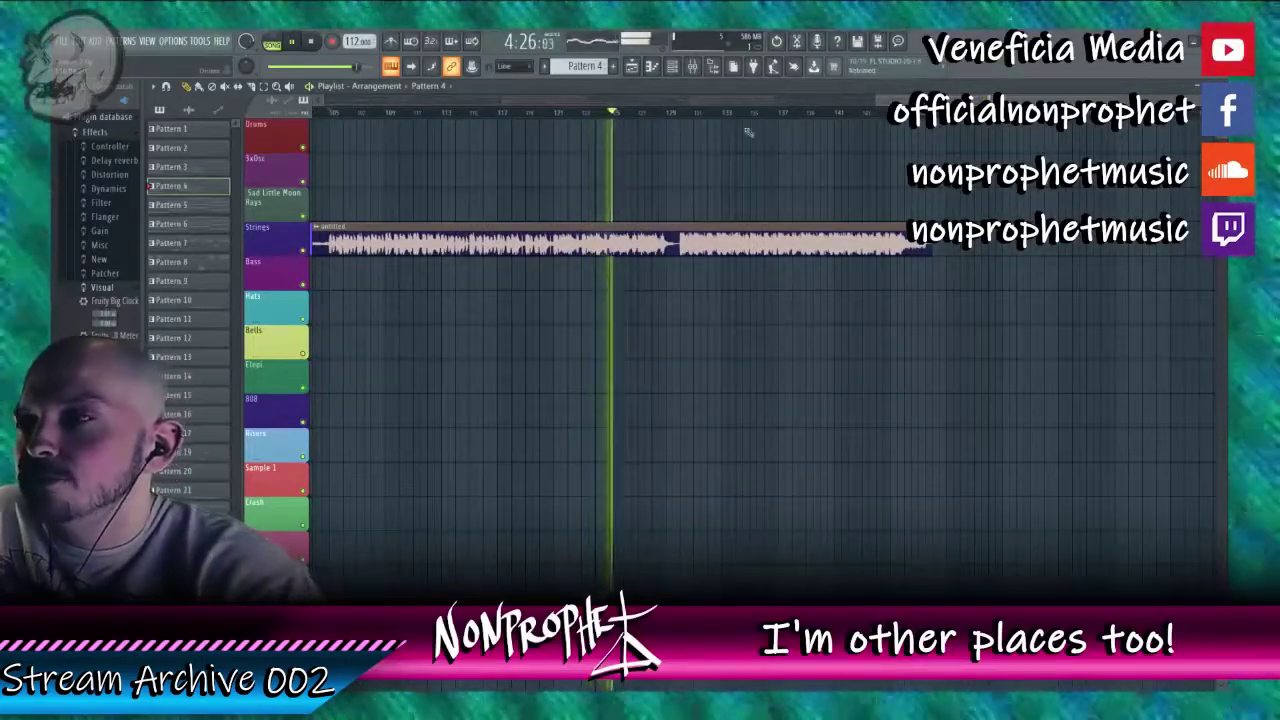
scroll(748, 131, left, 2)
scroll(810, 117, left, 5)
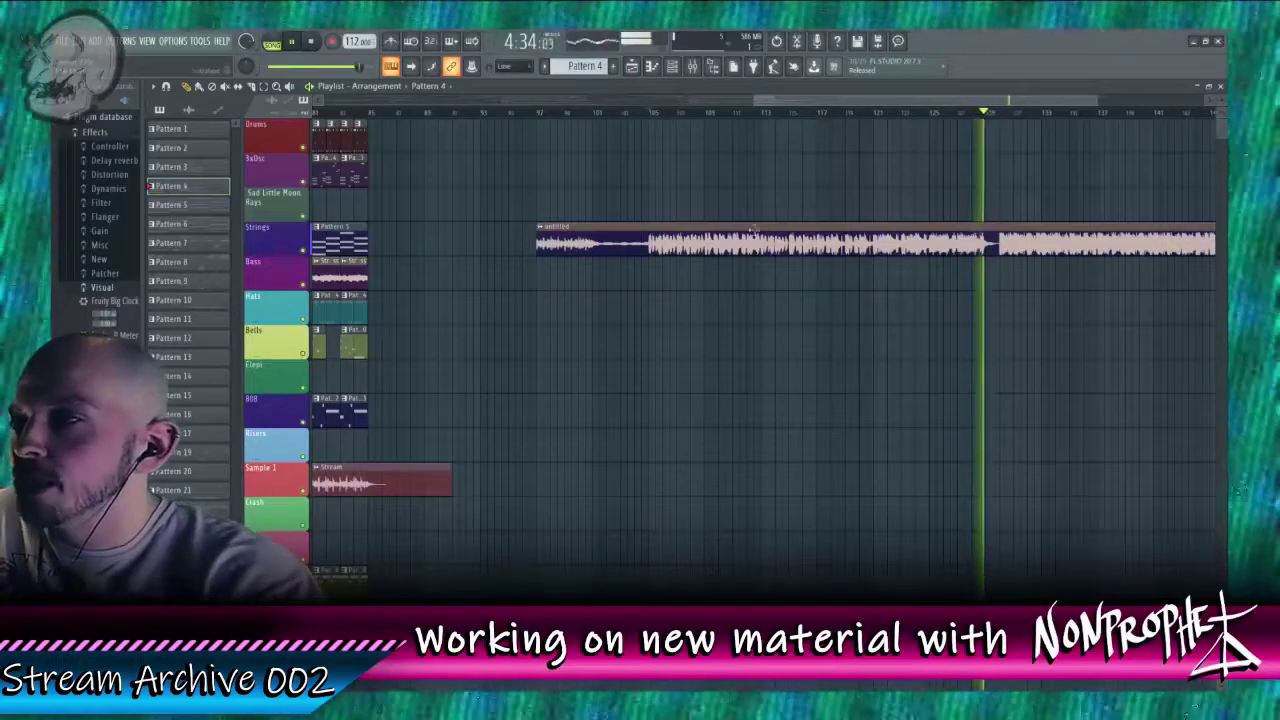
Step: Place a Pattern 3 clip on the Sad Little Moon Rays track at about bar 85, where the song's other clips end
click(355, 175)
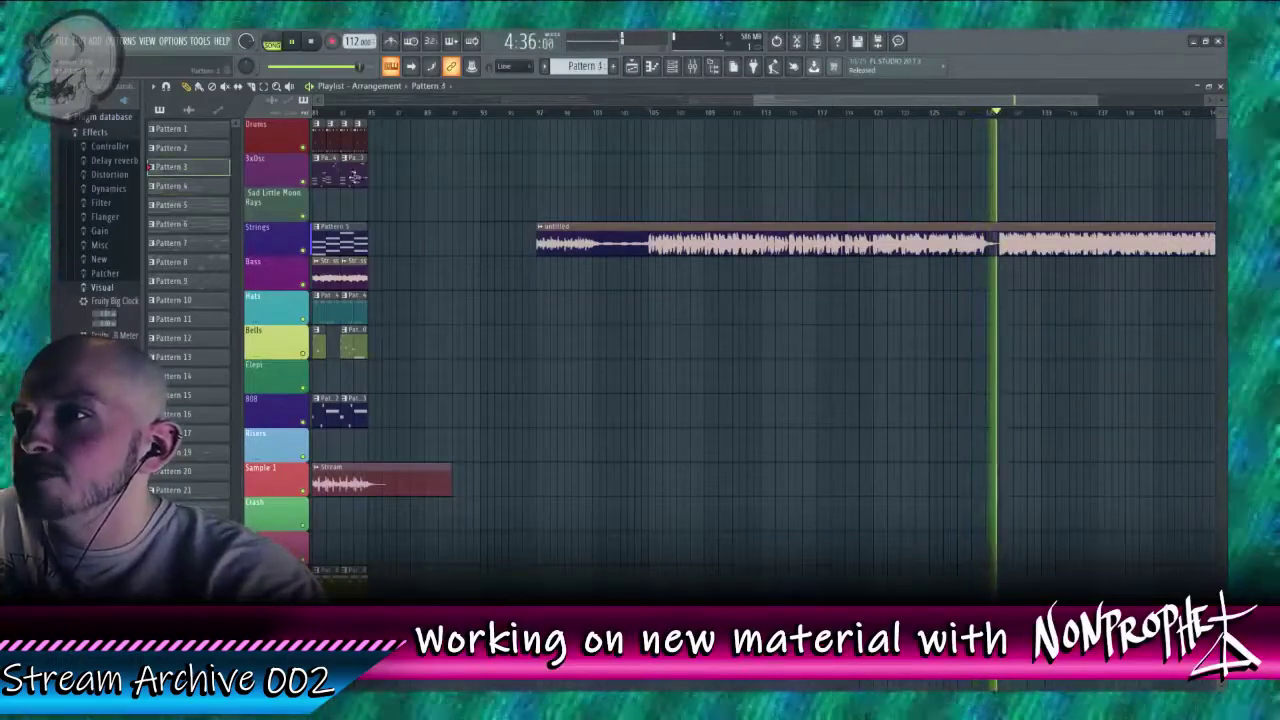
click(366, 212)
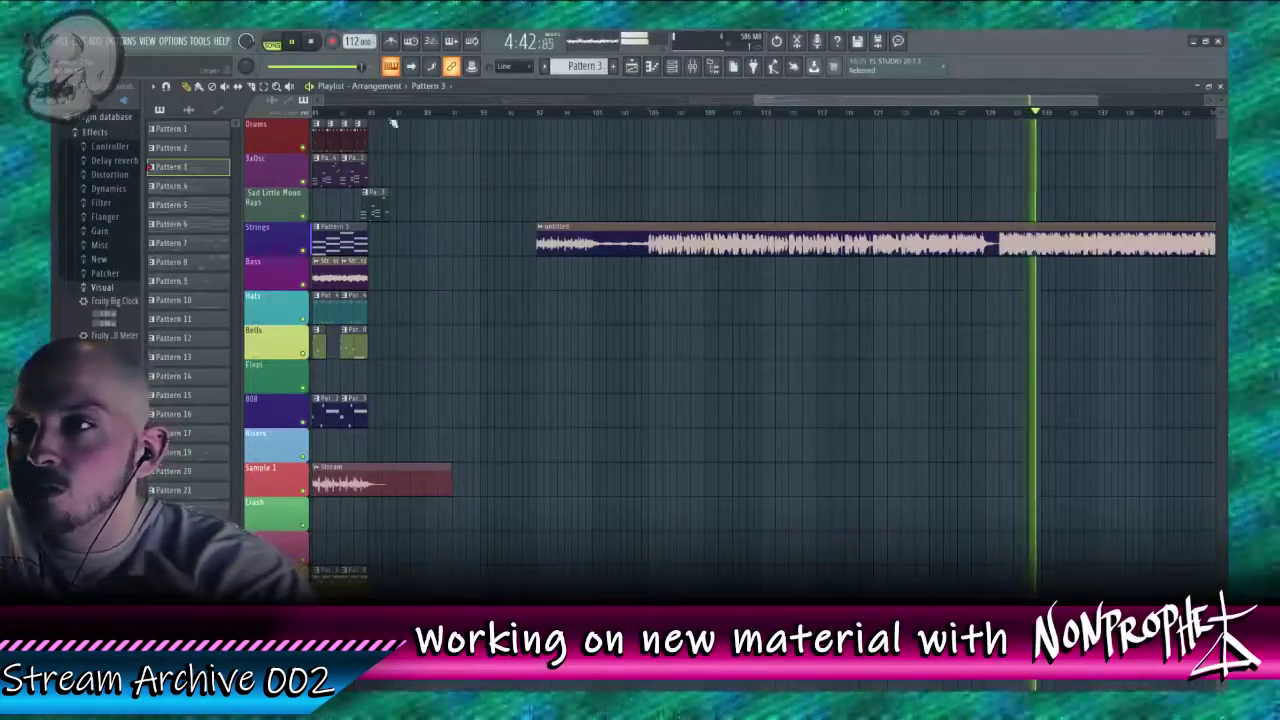
Step: Compare the song's ending, played from about bar 83, with the untitled reference clip's second drop at about bar 129
click(336, 113)
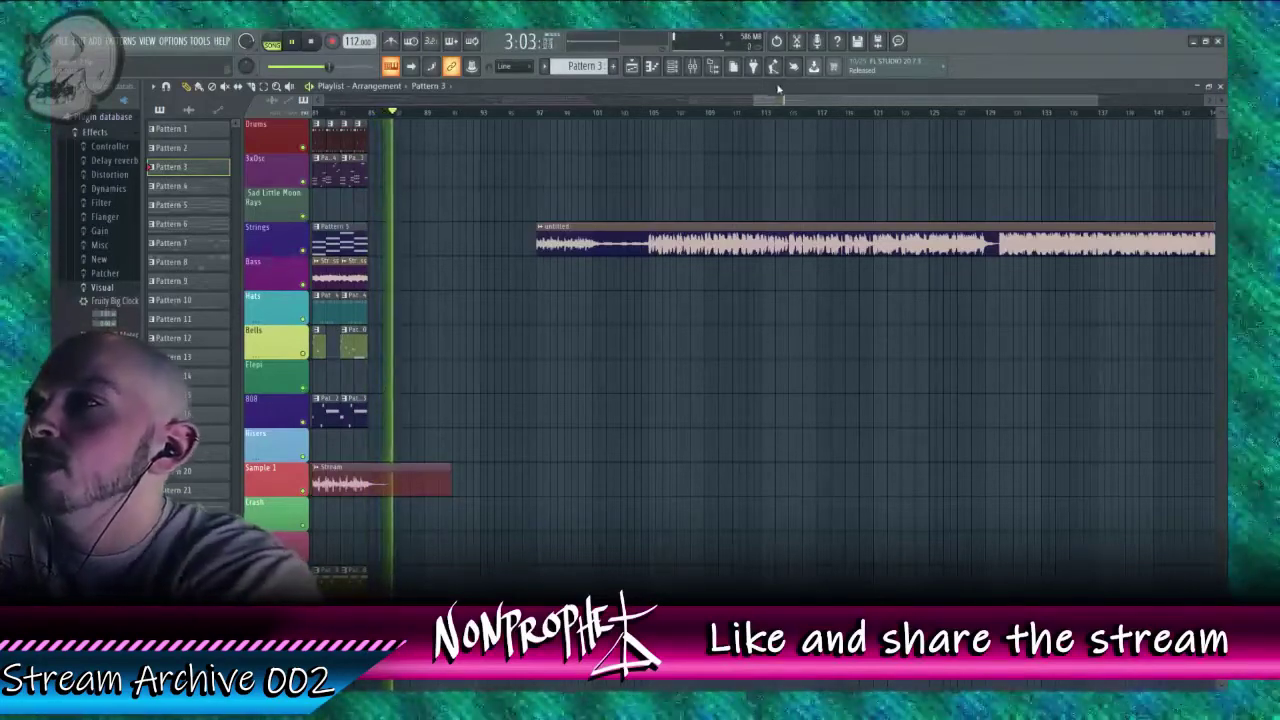
drag(779, 98, 889, 116)
click(681, 114)
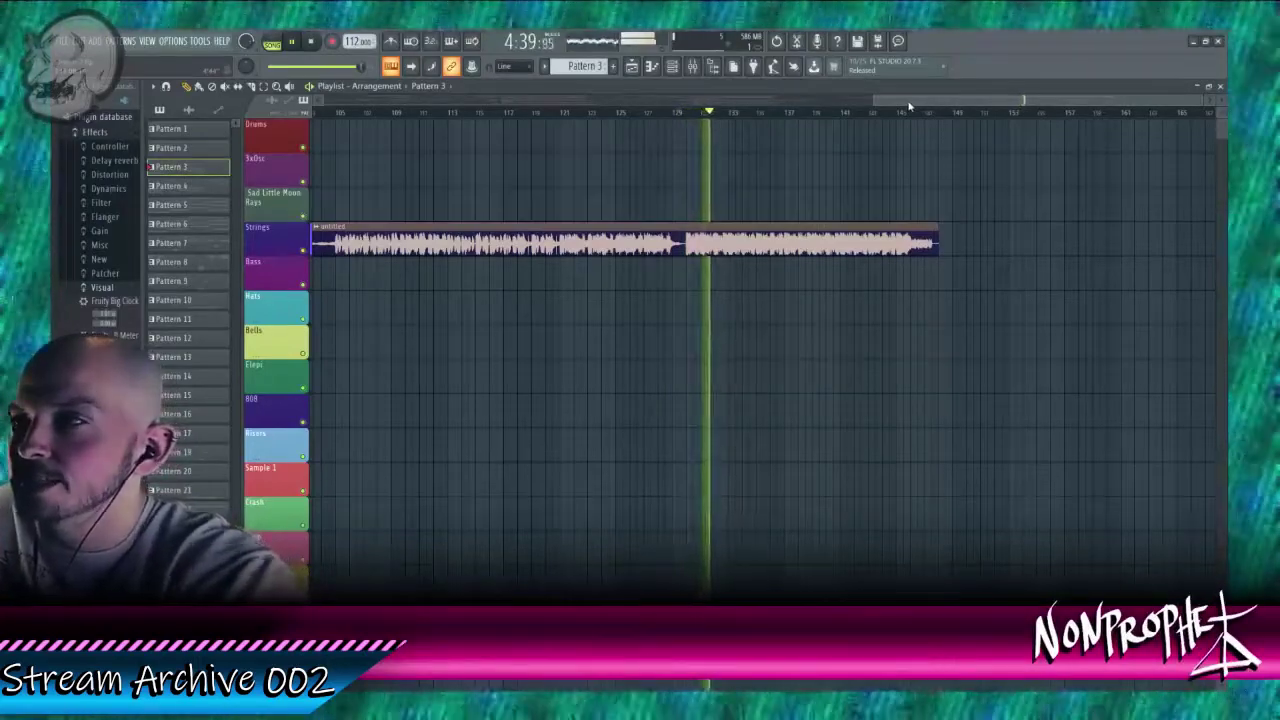
Step: Listen to the song's drop section from about bar 69 and look over the arrangement from its beginning
drag(909, 105, 705, 117)
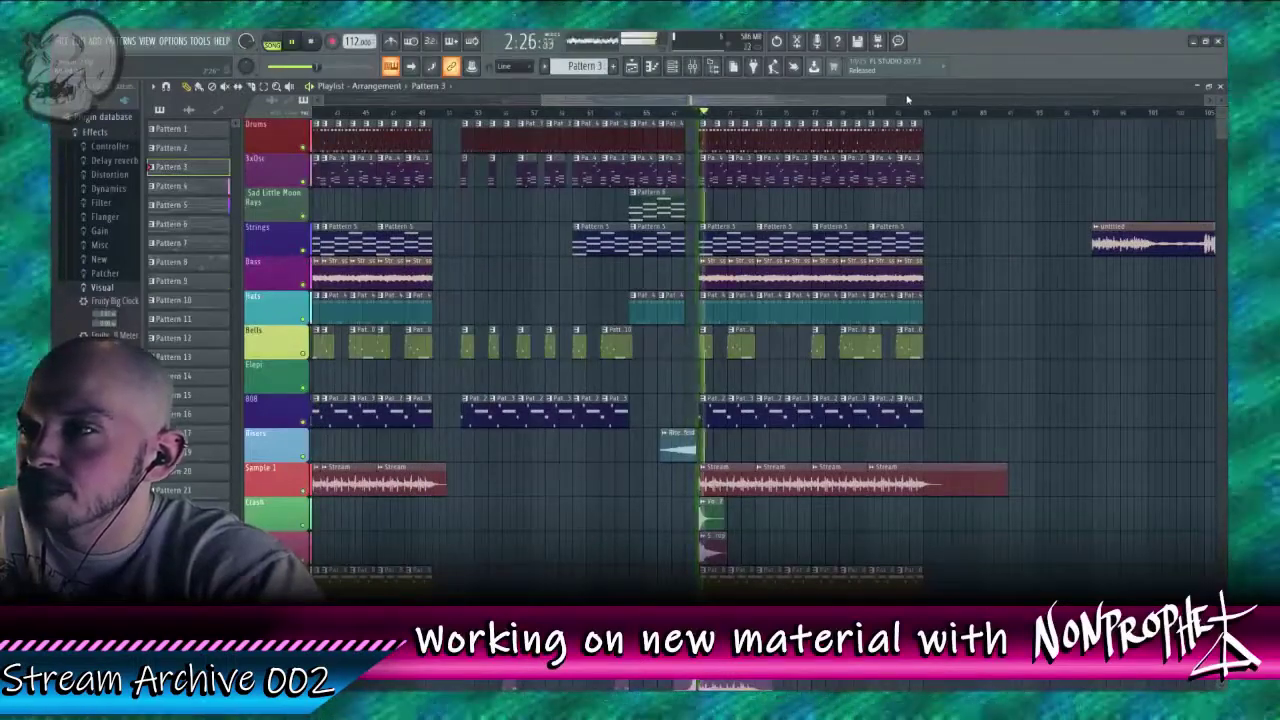
drag(707, 98, 401, 118)
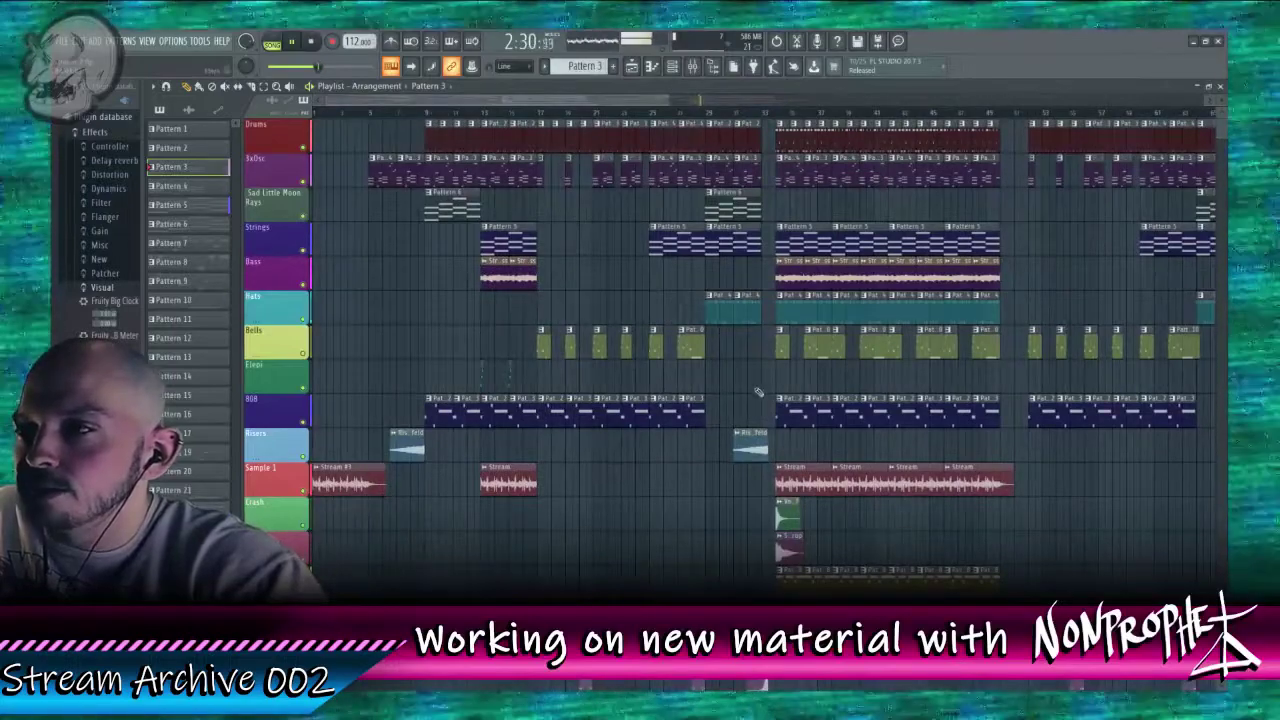
scroll(756, 390, down, 5)
scroll(697, 344, up, 3)
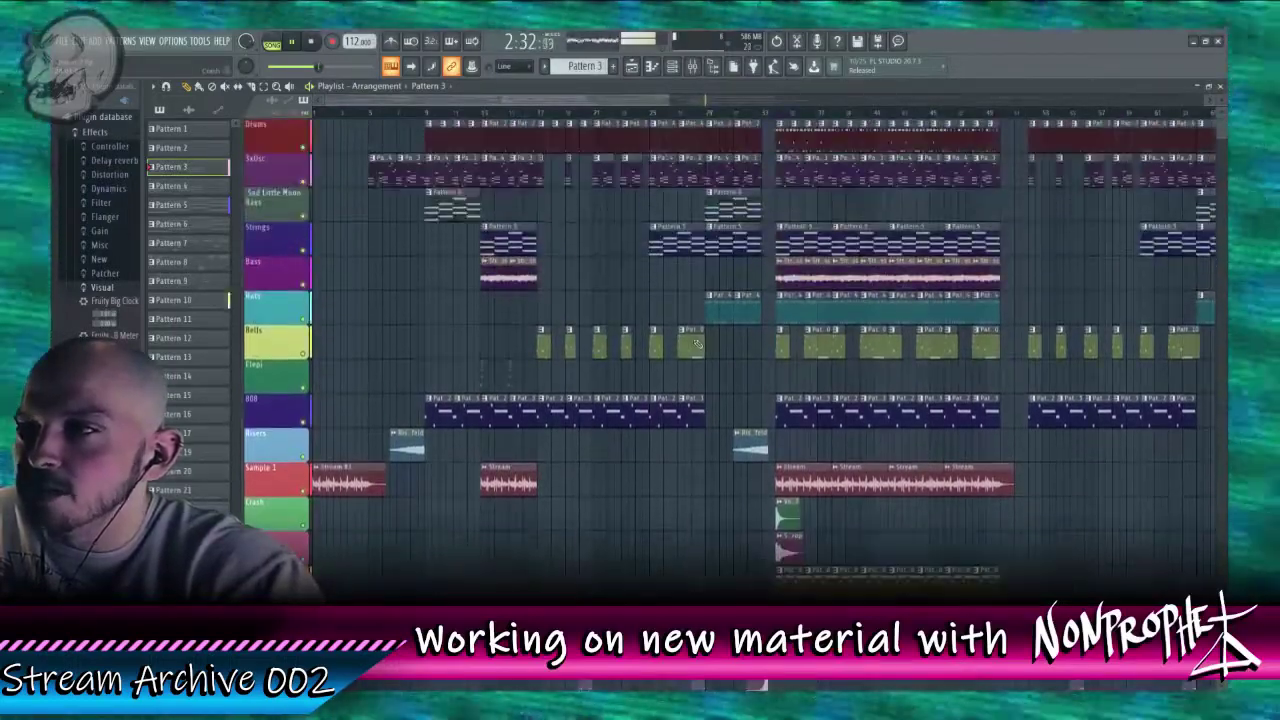
scroll(433, 100, up, 3)
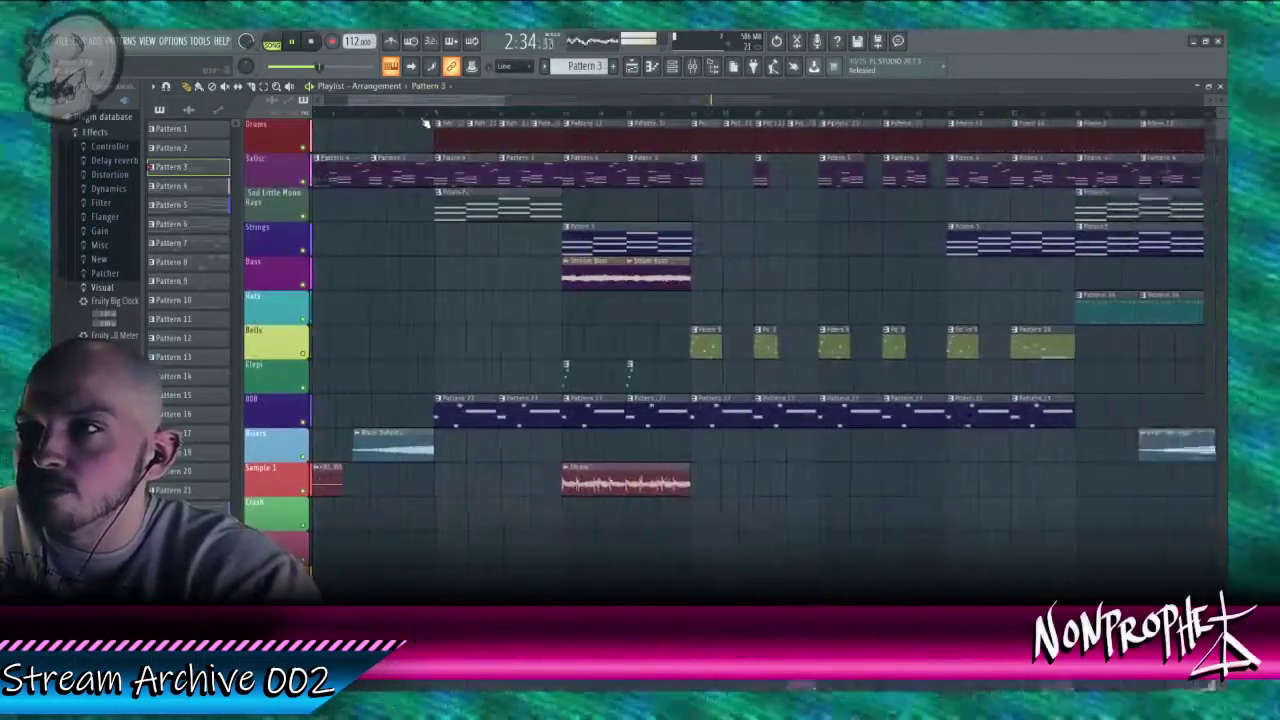
Step: Add Fruity Convolver to slot 6 of mixer track Insert 8, used by Pattern 4's 3x Osc #4 channel
click(692, 66)
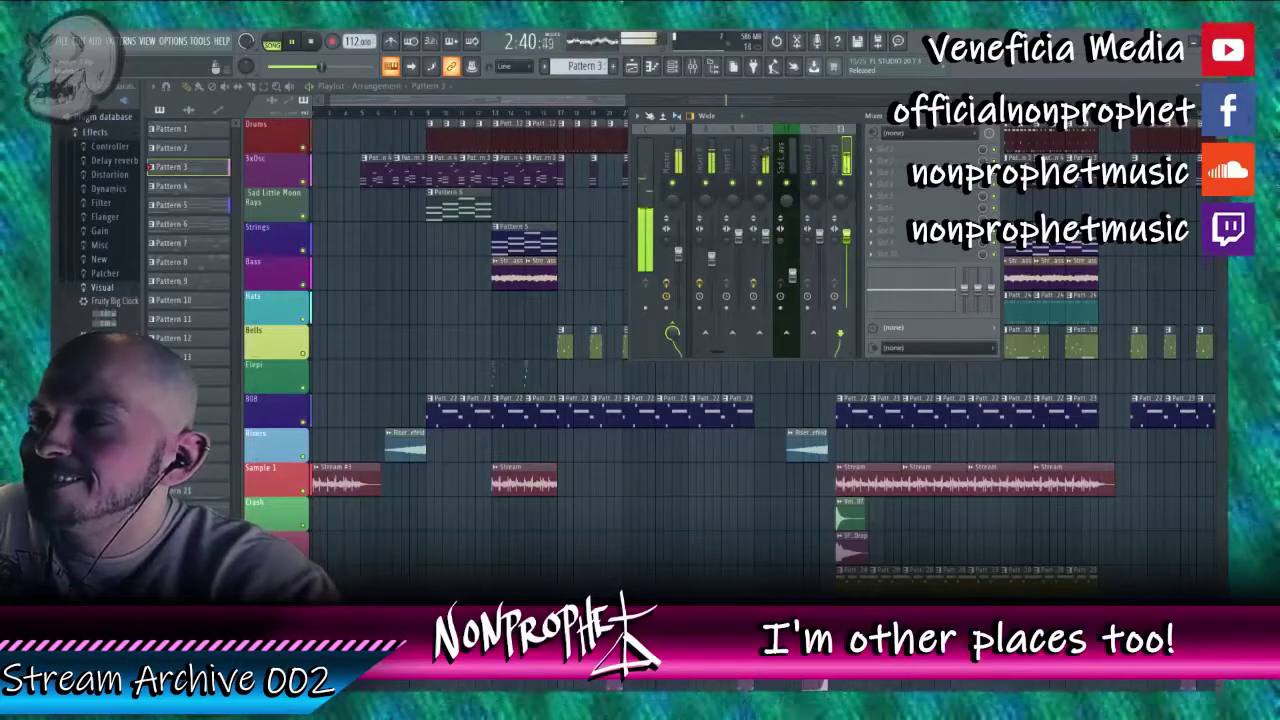
double_click(445, 175)
double_click(448, 204)
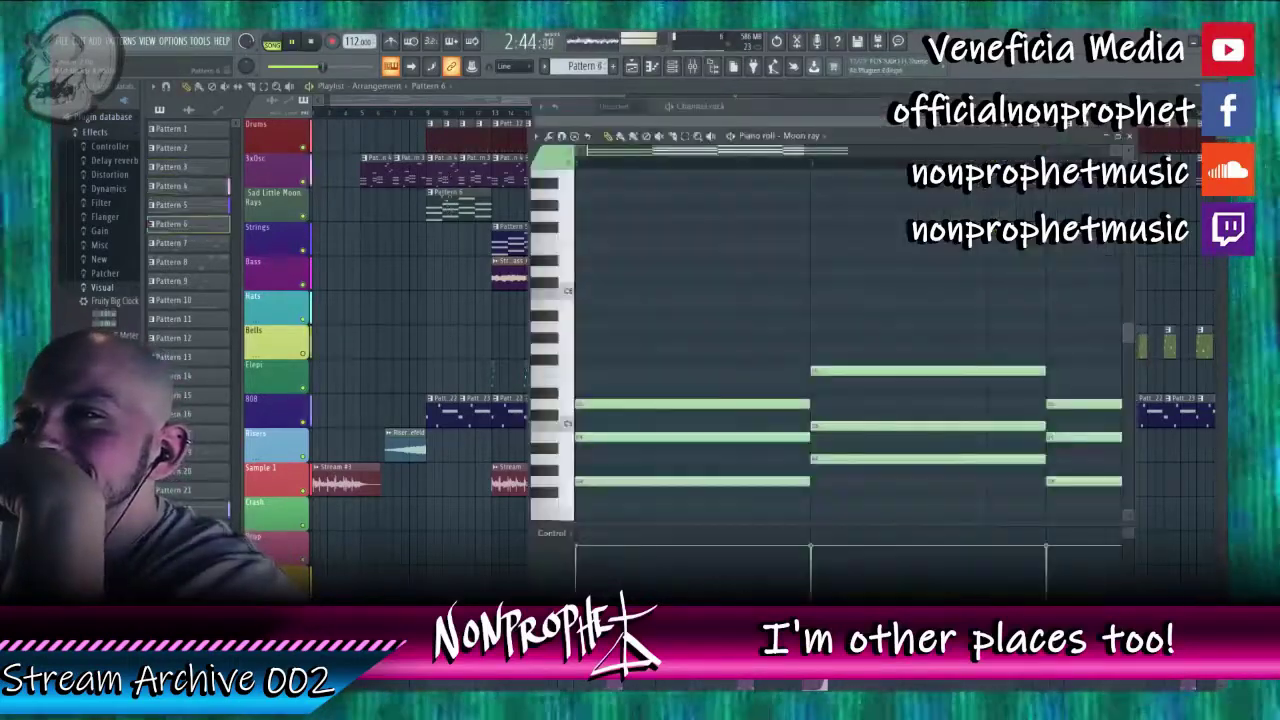
double_click(445, 175)
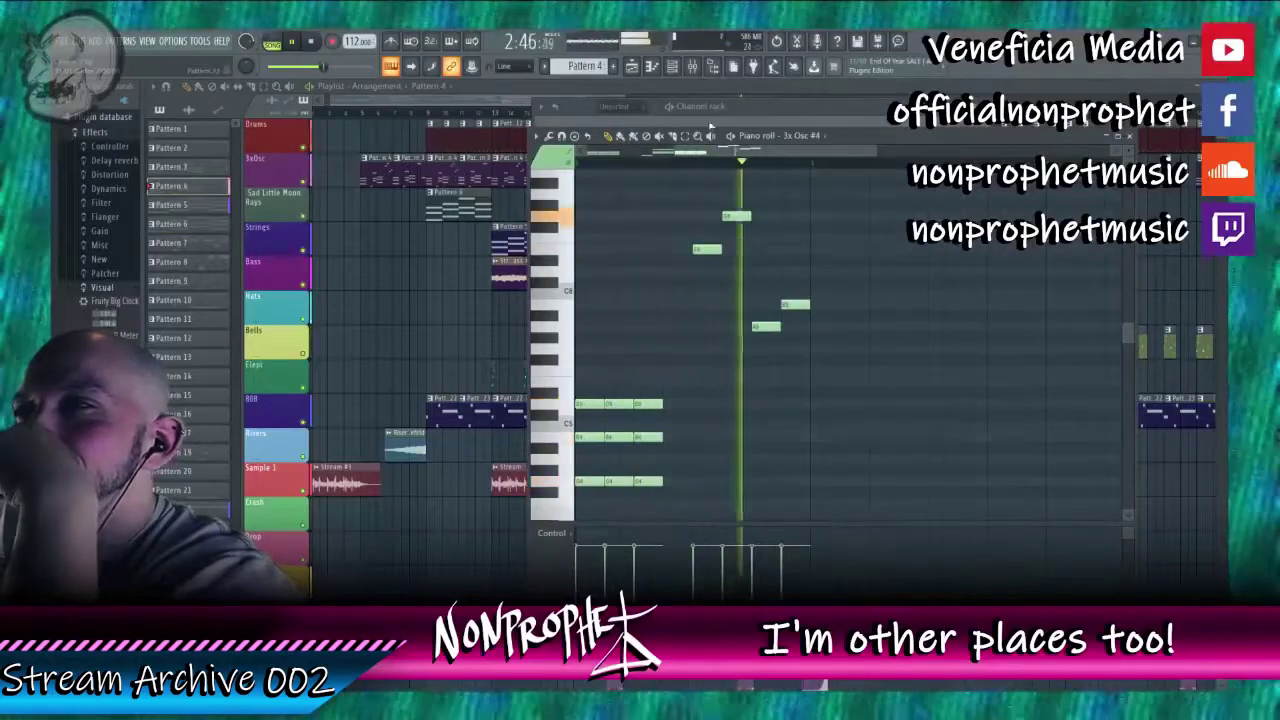
click(829, 121)
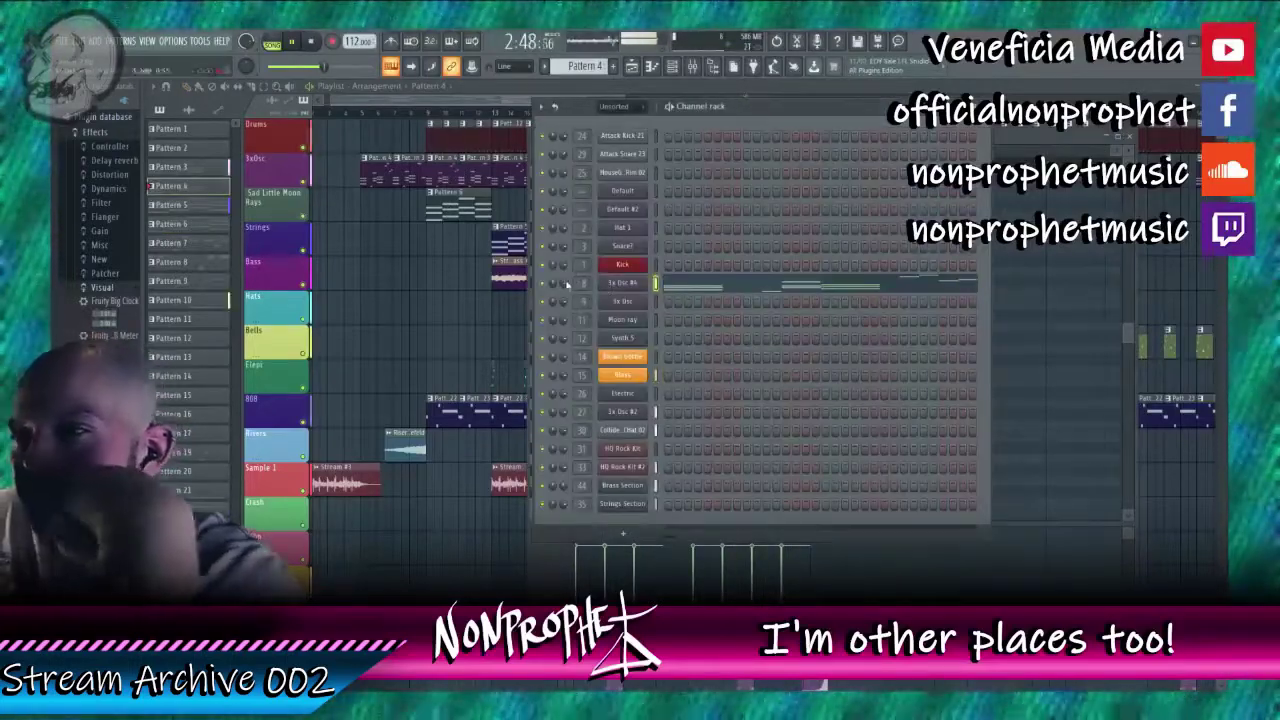
key(F9)
click(900, 196)
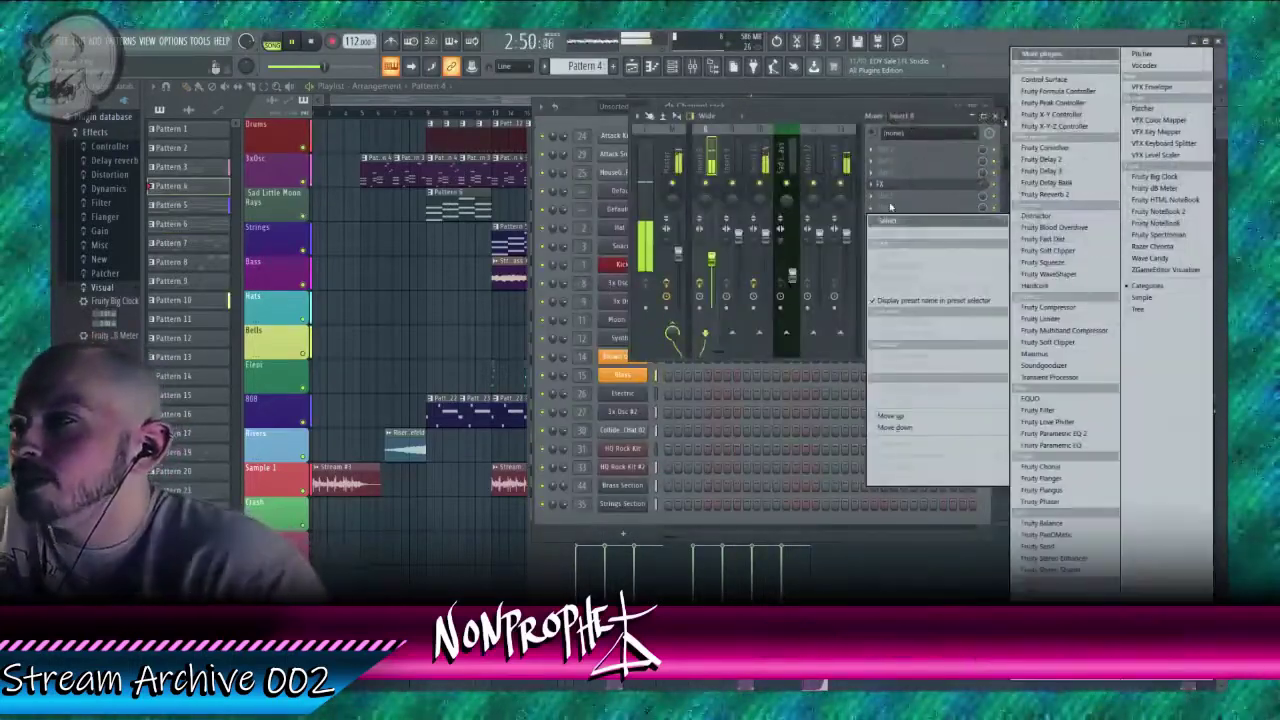
click(1050, 149)
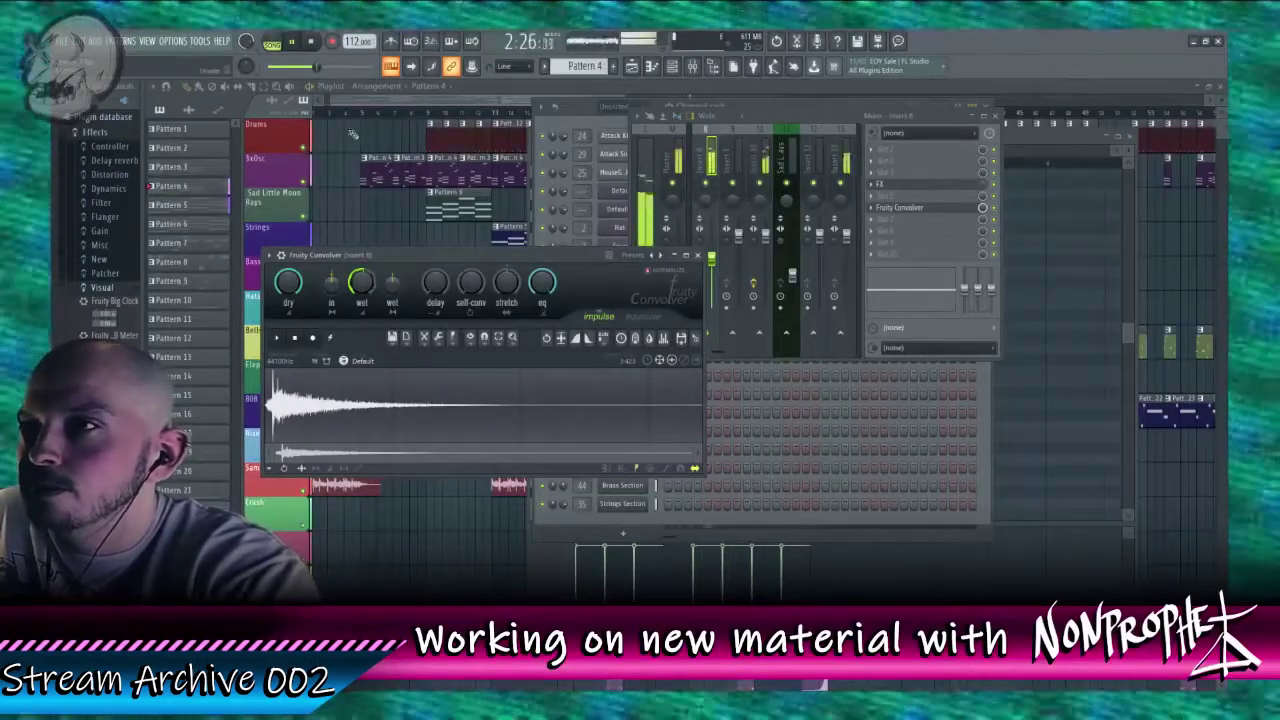
Step: Add Fruity Parametric EQ 2 to slot 4 of the intro riser's mixer track, Insert 23, and lower its second band
click(352, 133)
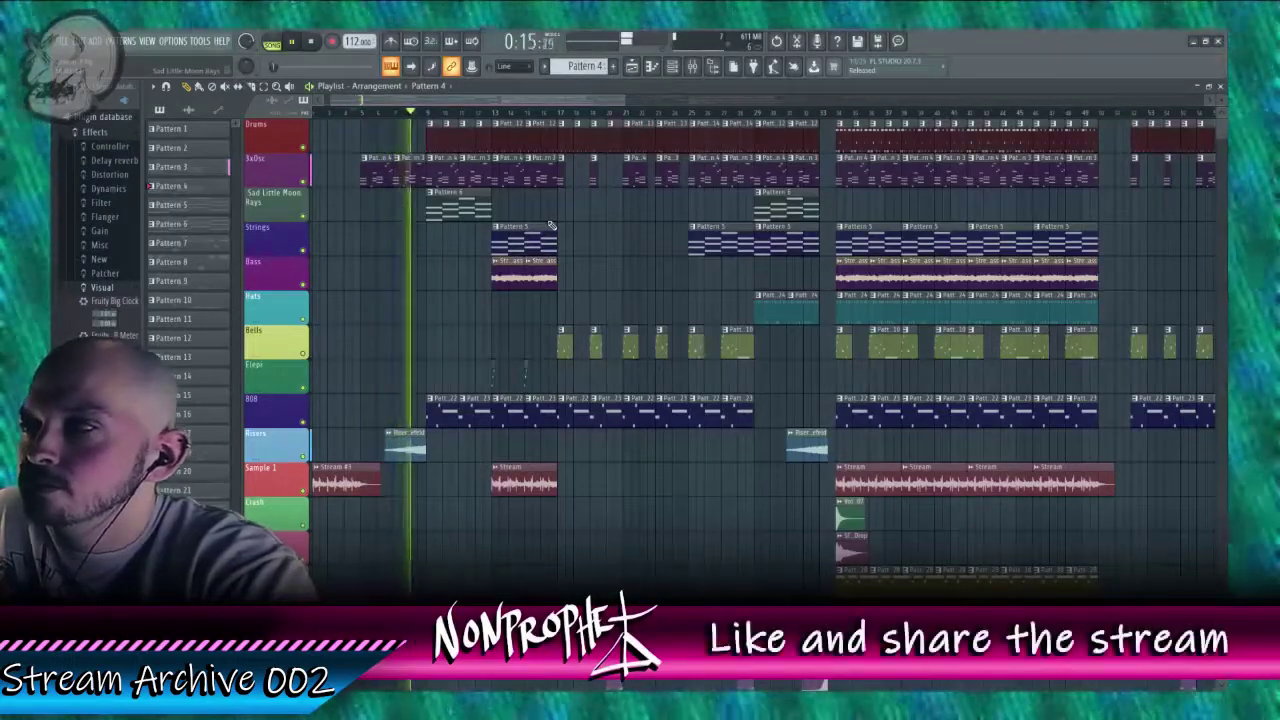
double_click(409, 448)
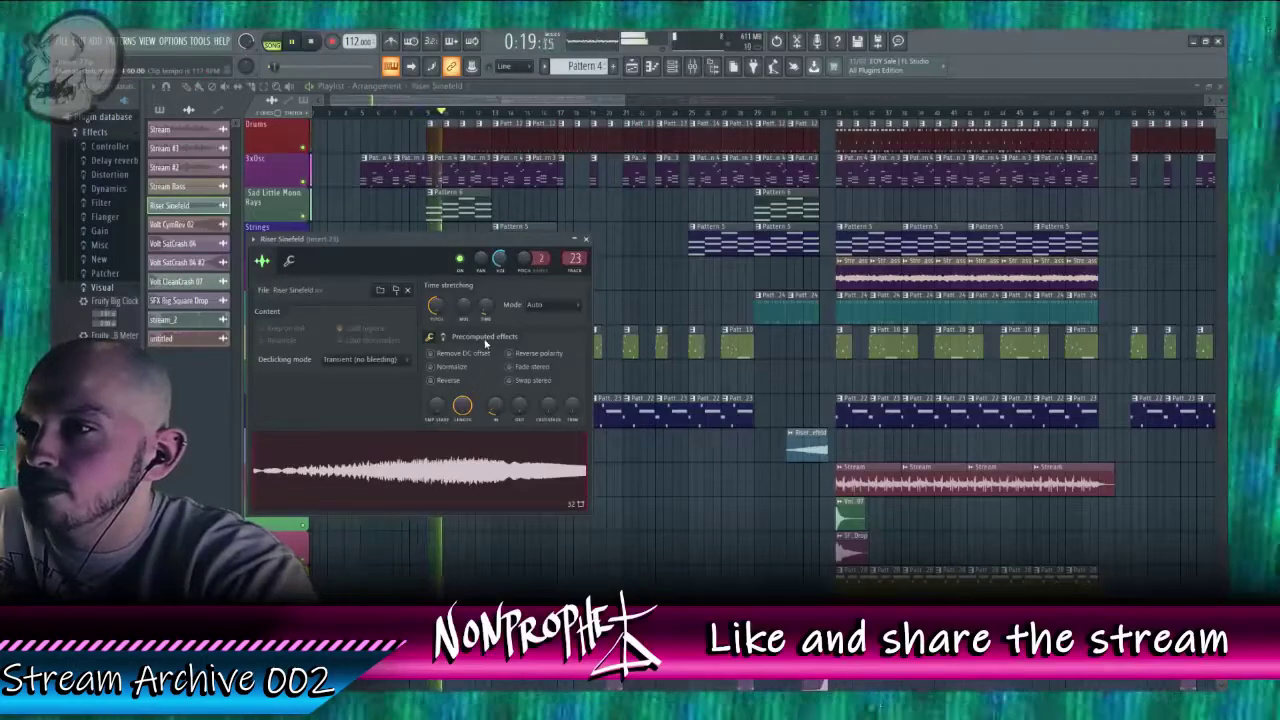
click(395, 114)
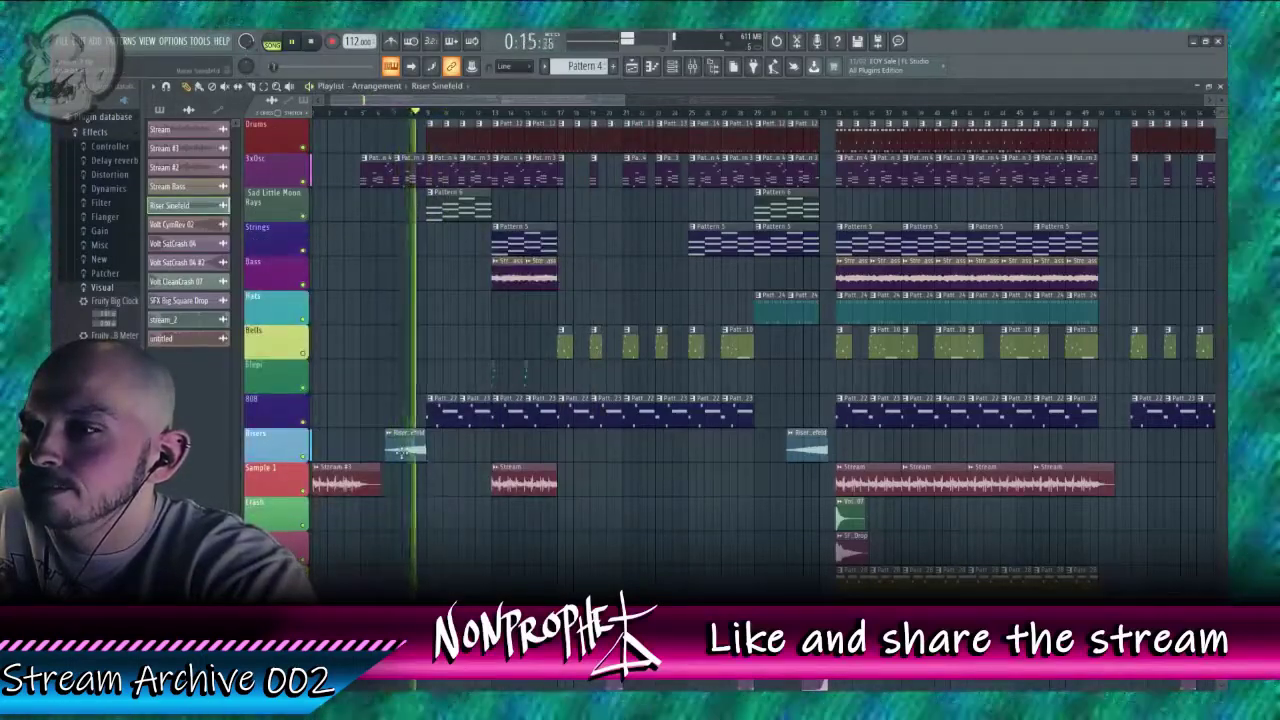
double_click(405, 445)
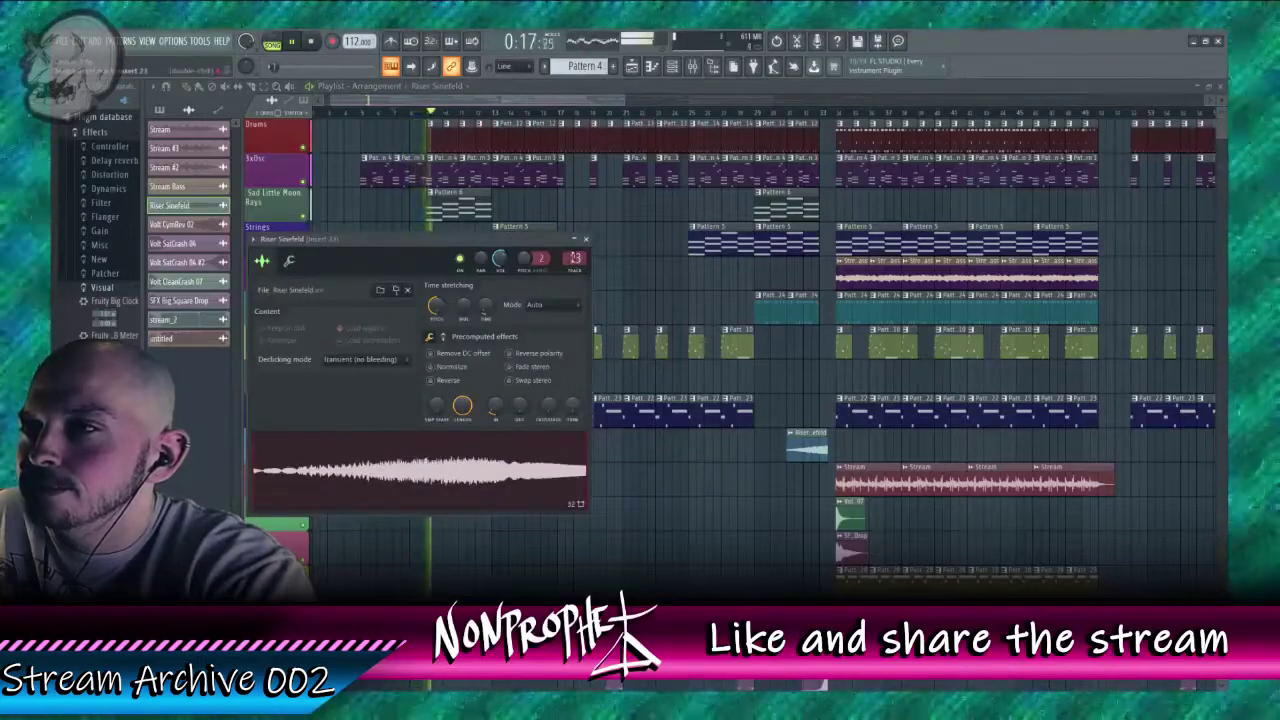
key(F9)
click(935, 184)
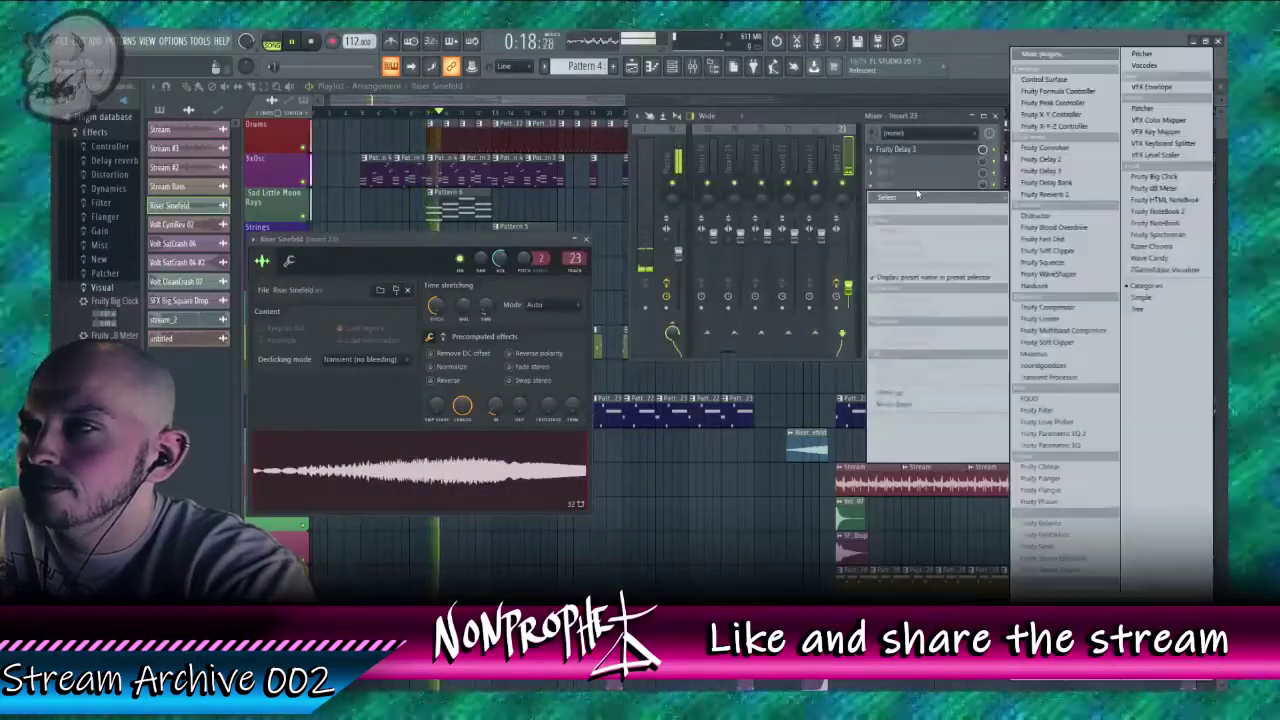
click(1063, 434)
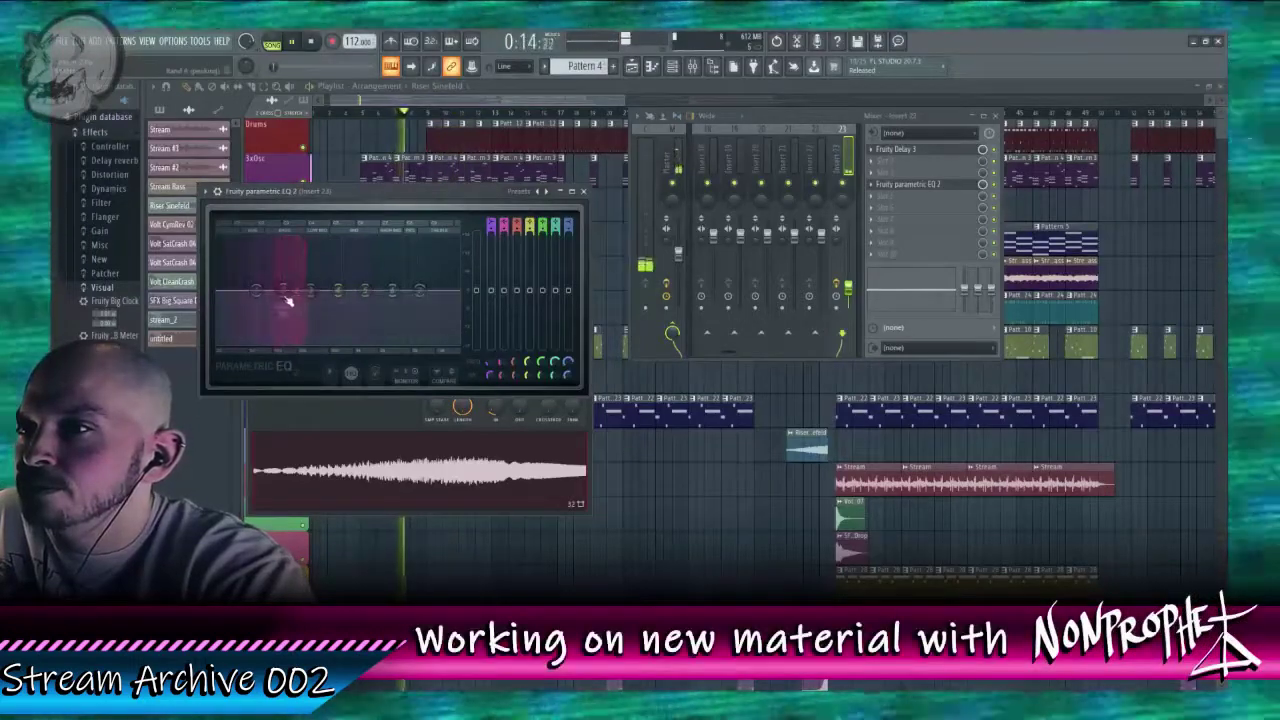
drag(287, 298, 287, 306)
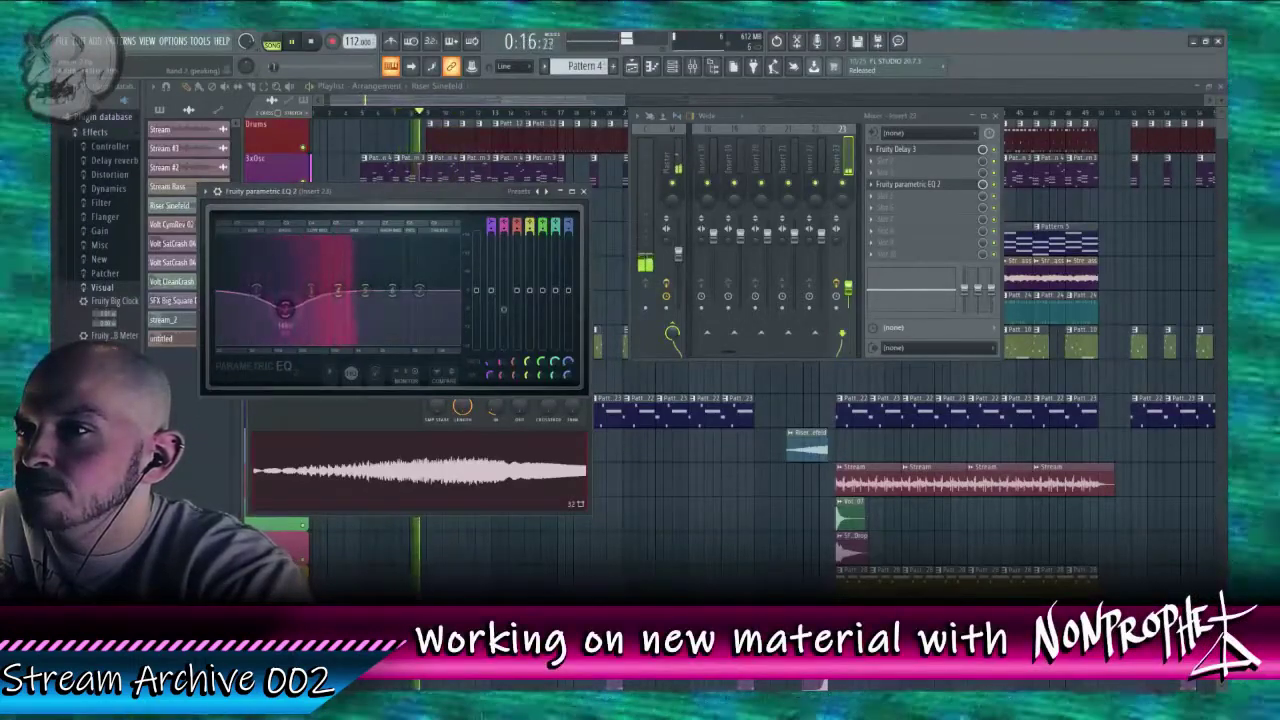
Step: Add Fruity Limiter to the riser's mixer track, Insert 23, below its equalizer, and play the transition into the drums
click(907, 241)
mouse_move(907, 243)
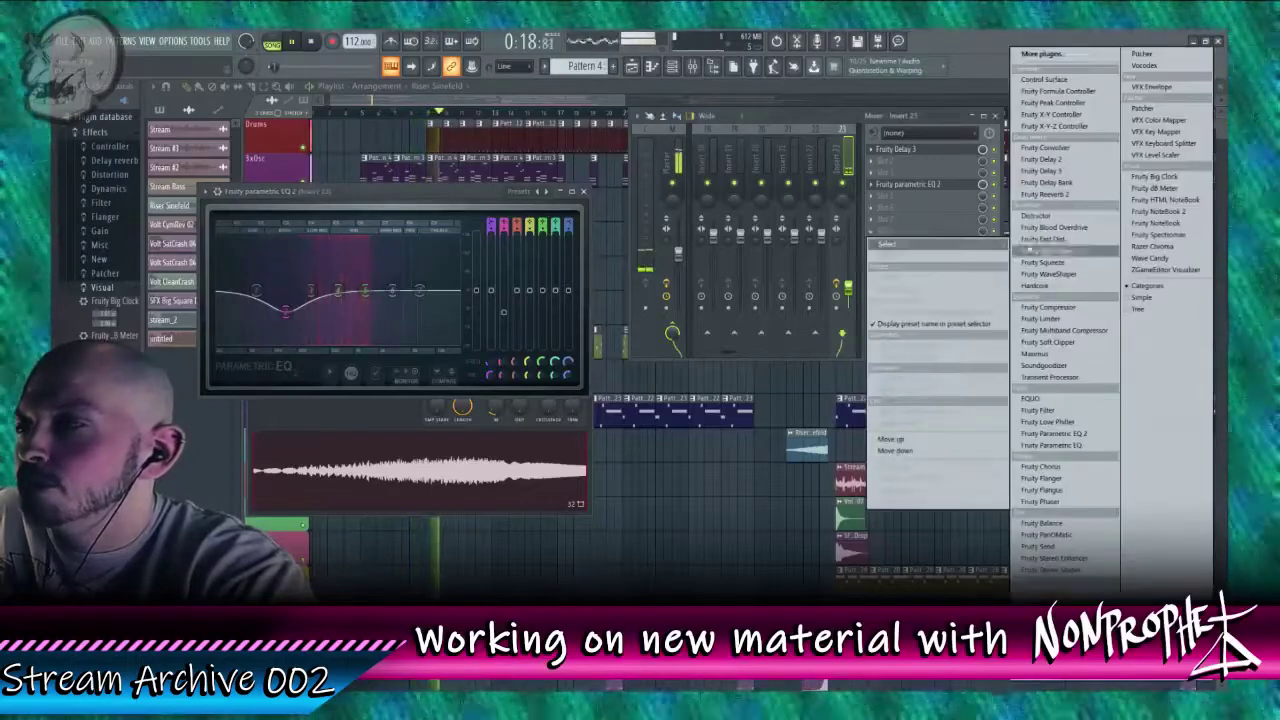
click(1040, 318)
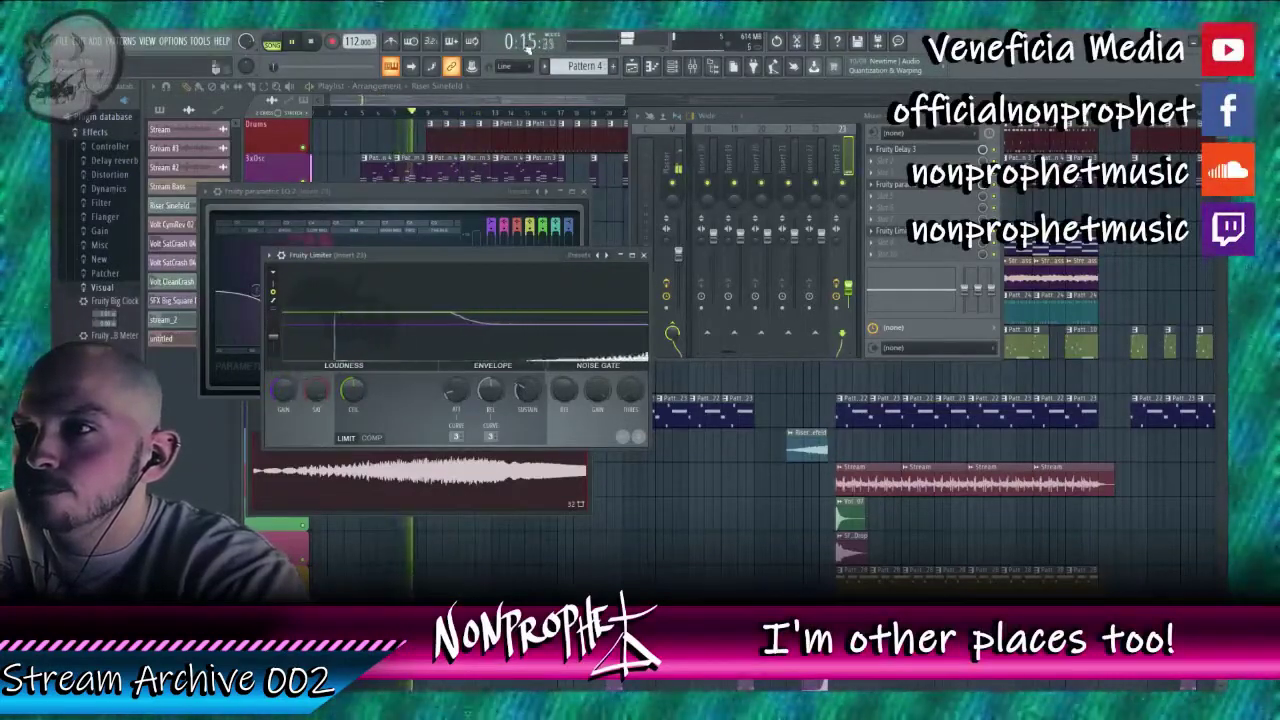
click(435, 105)
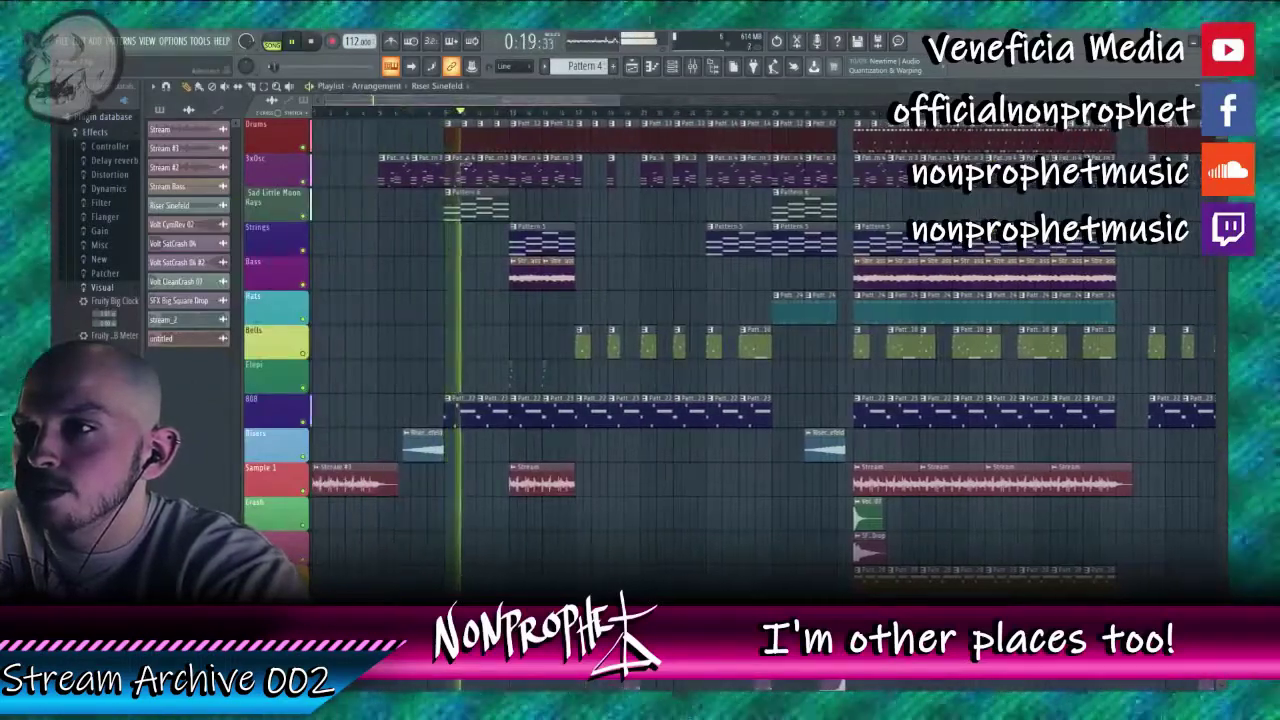
Step: Add Fruity Parametric EQ 2 to slot 4 of the Sad Little Moon Rays mixer track used by Pattern 6
click(453, 203)
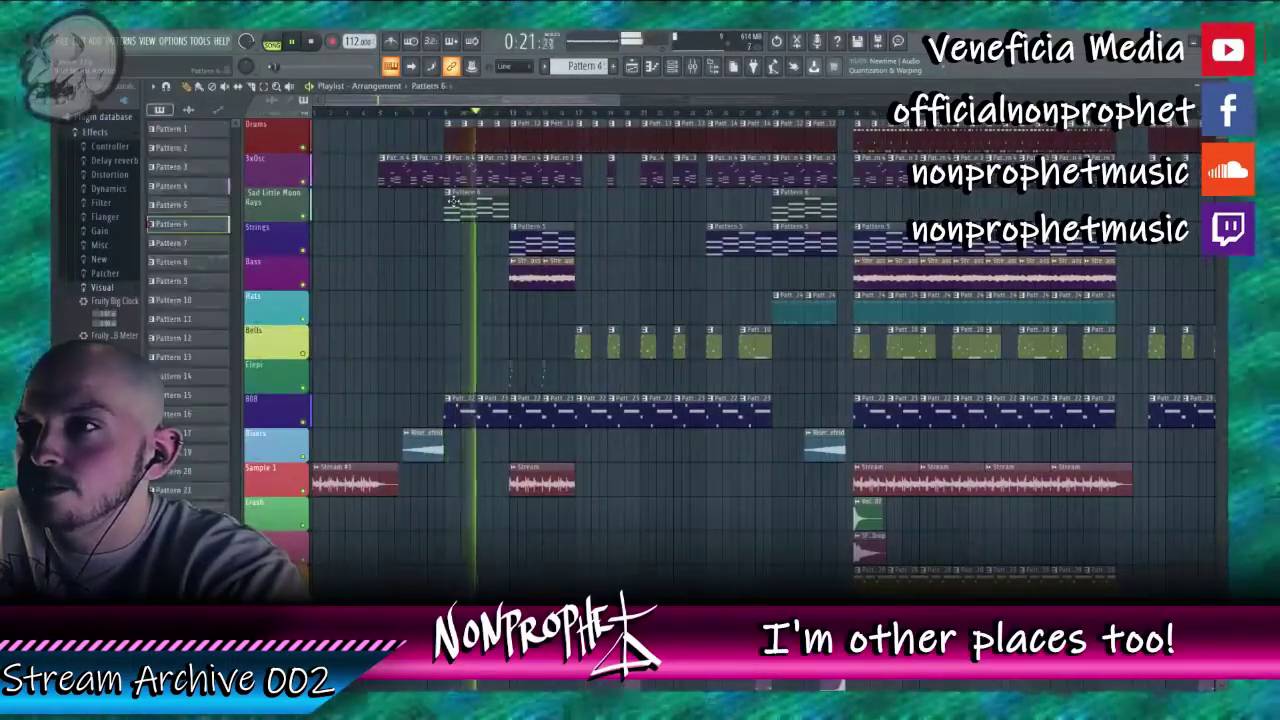
double_click(453, 203)
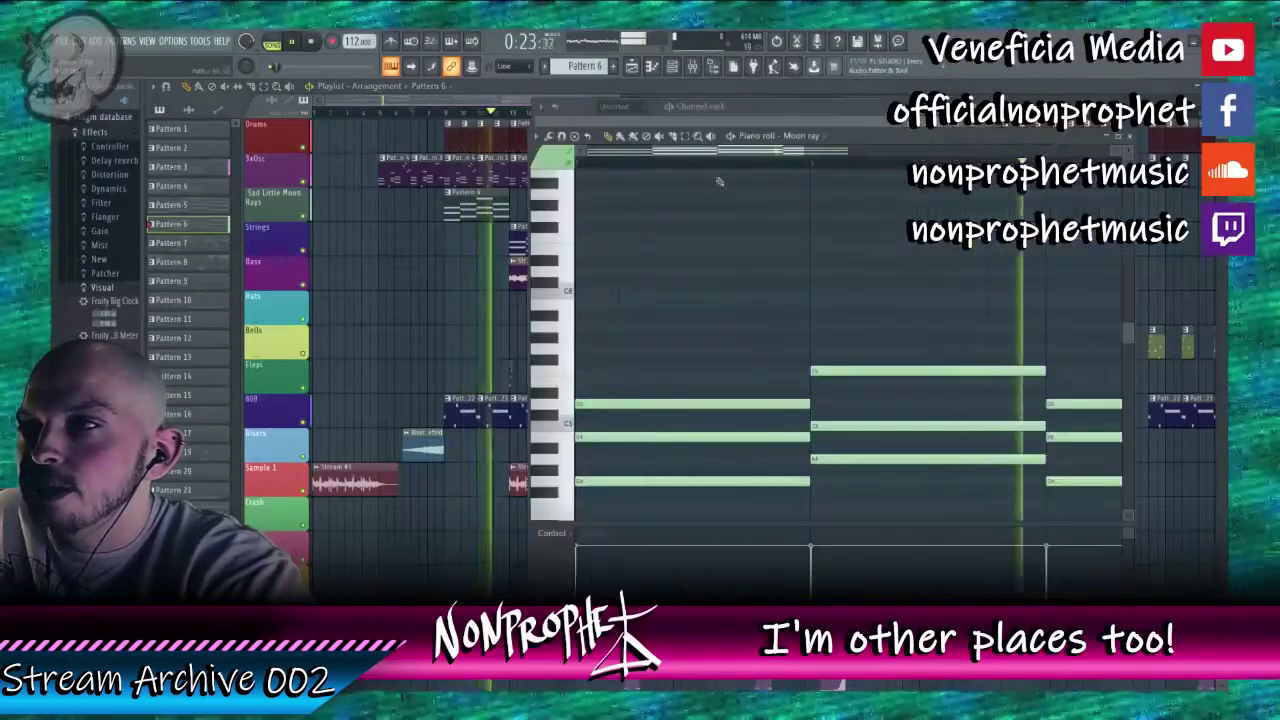
key(F6)
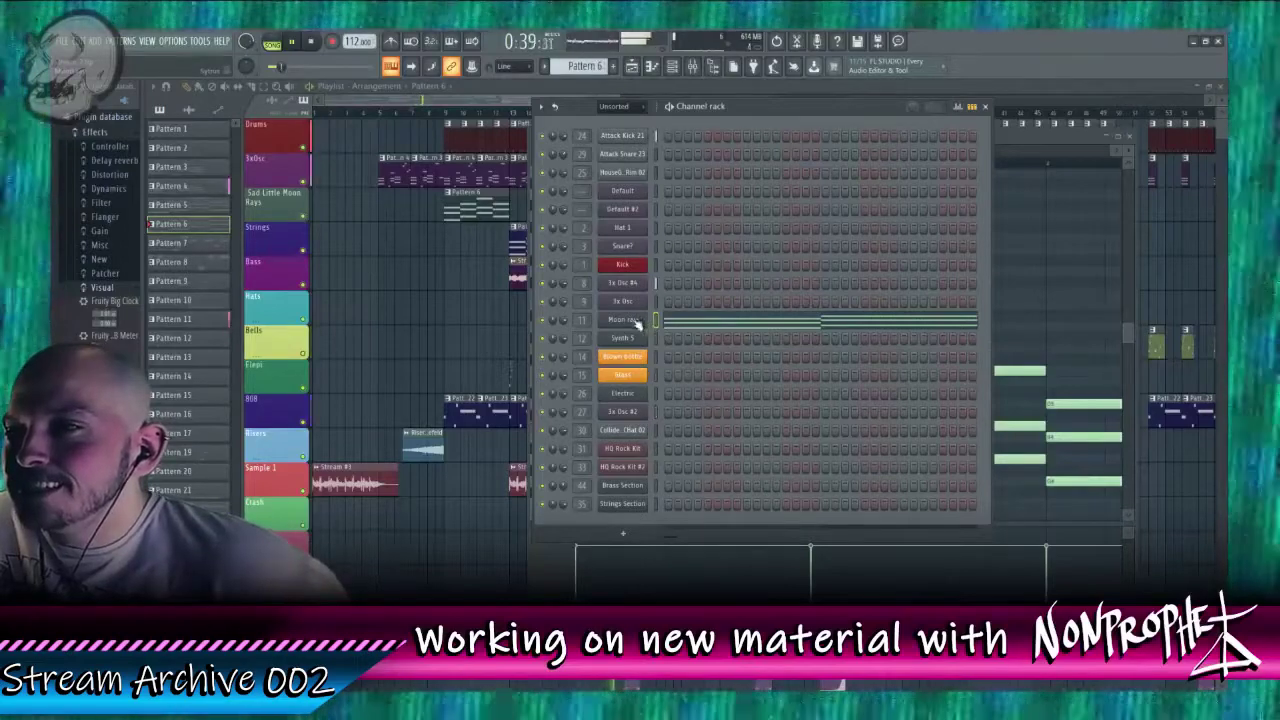
click(581, 320)
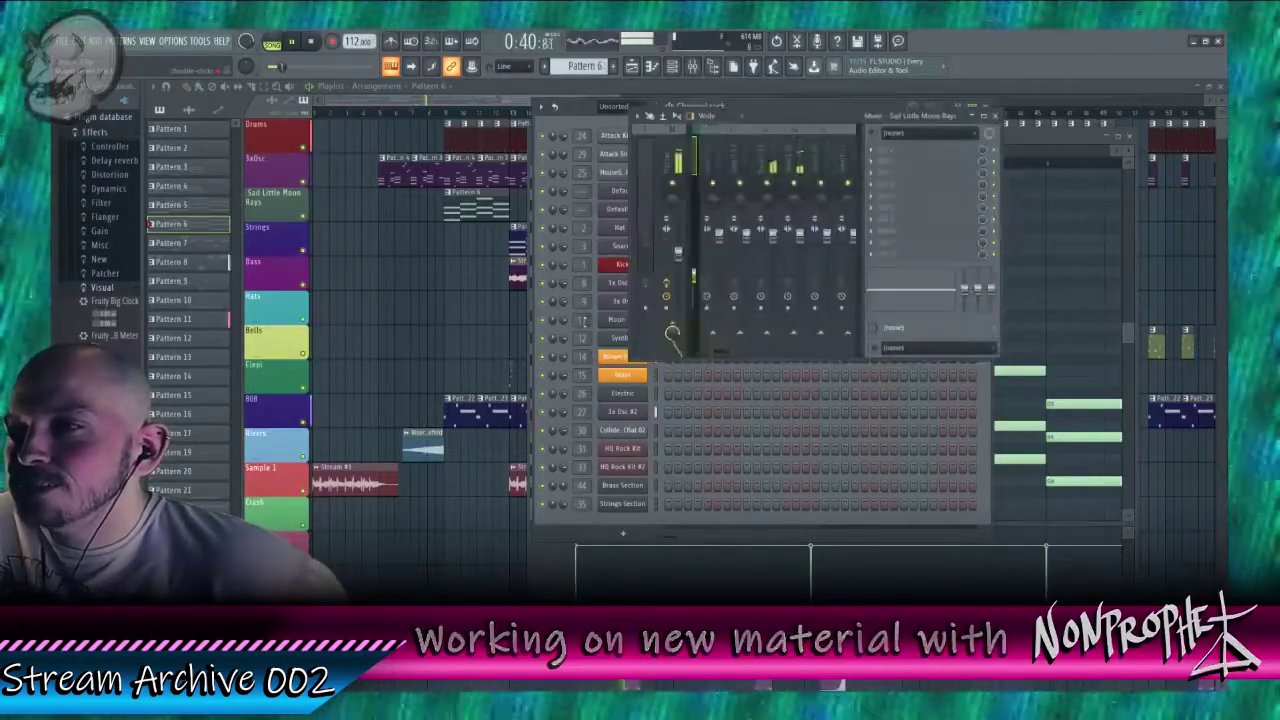
click(893, 183)
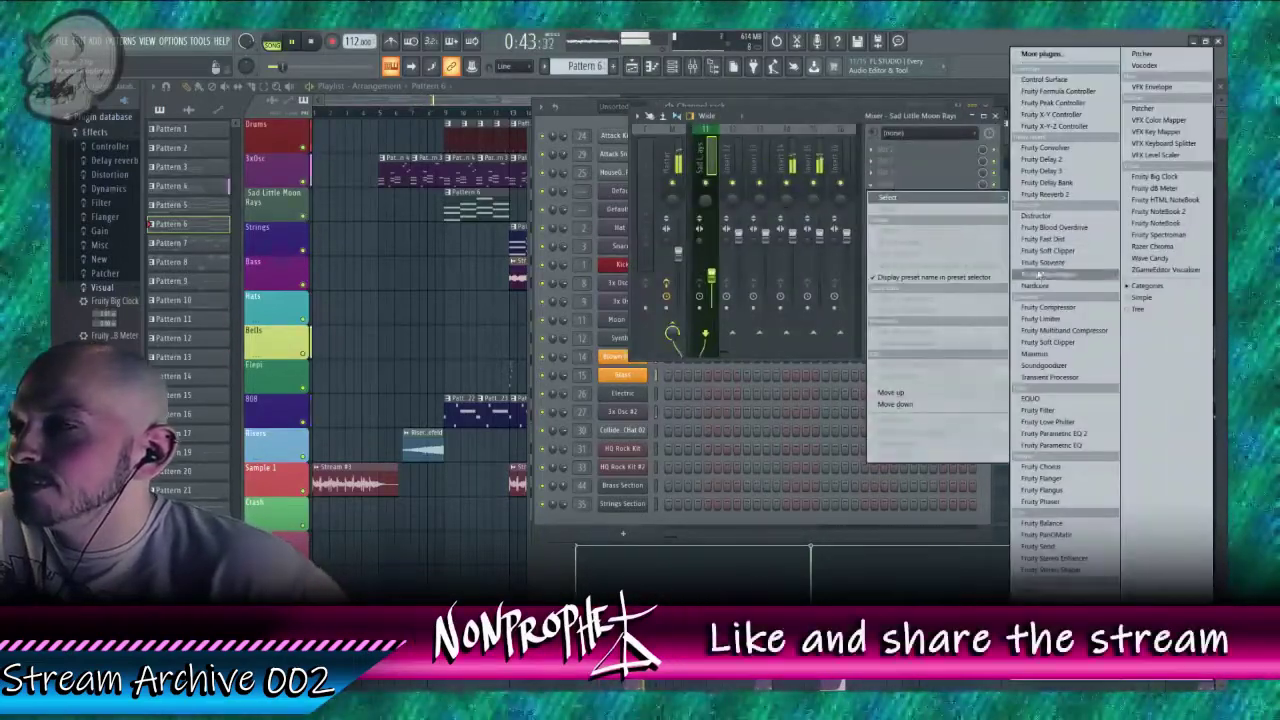
click(1072, 434)
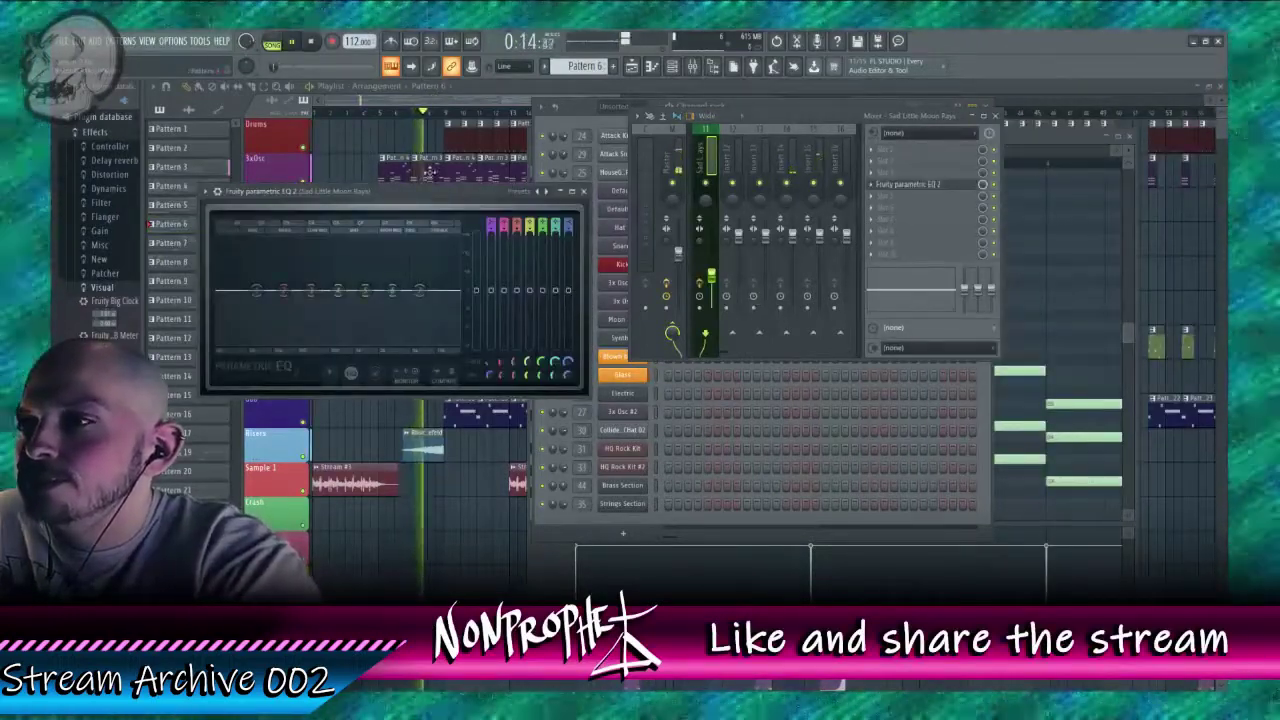
Step: Cut the upper frequencies of Sad Little Moon Rays by lowering equalizer bands 5 and 6, with band 6 moved higher
drag(449, 203, 452, 320)
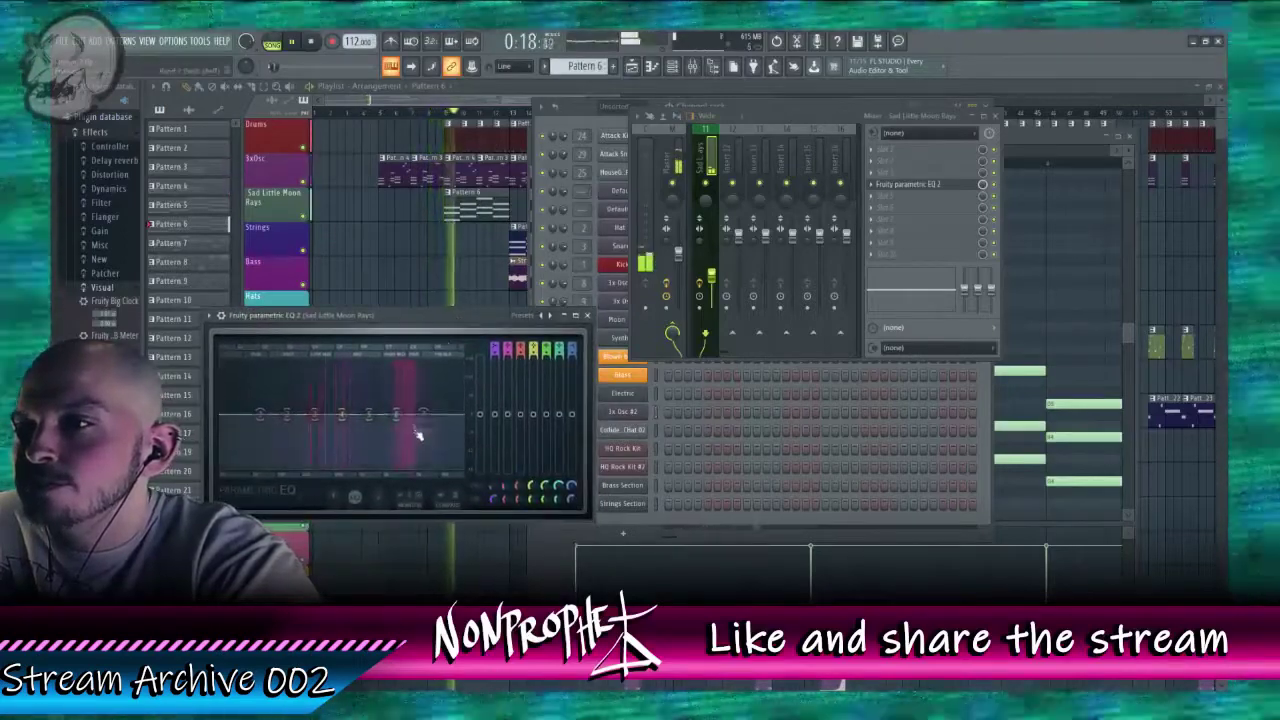
drag(395, 416, 366, 438)
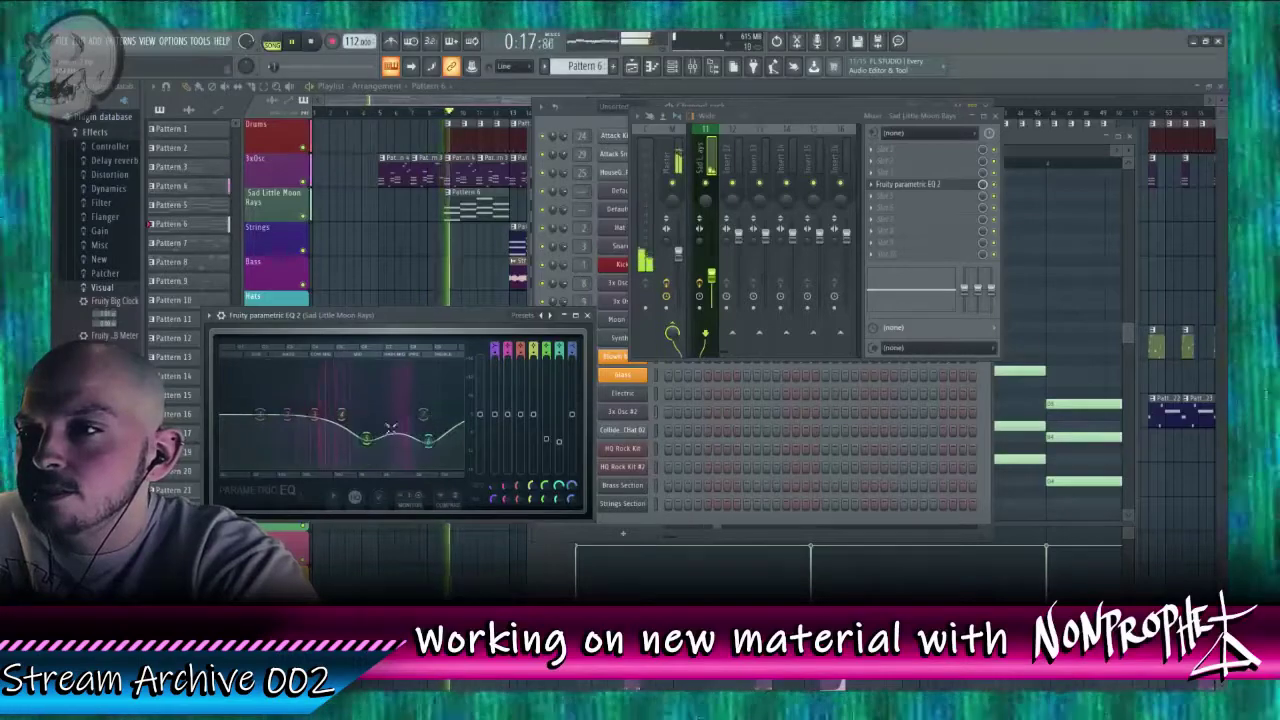
drag(366, 437, 368, 450)
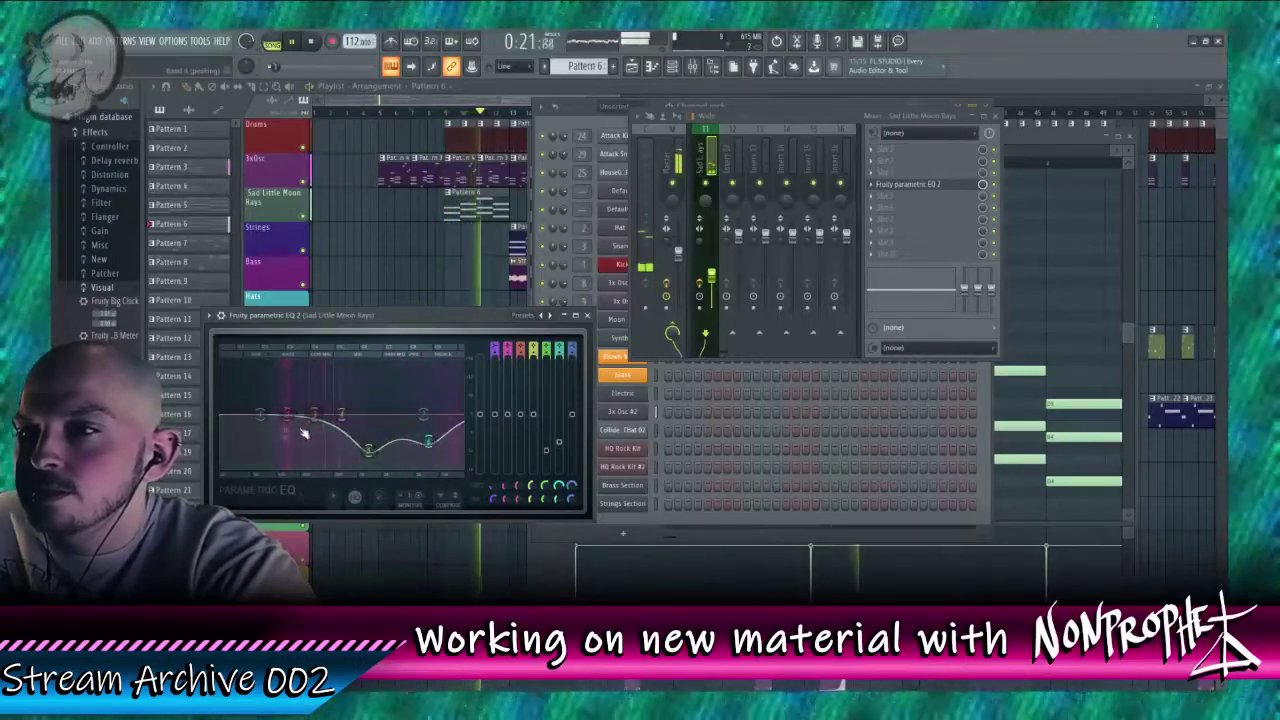
click(272, 209)
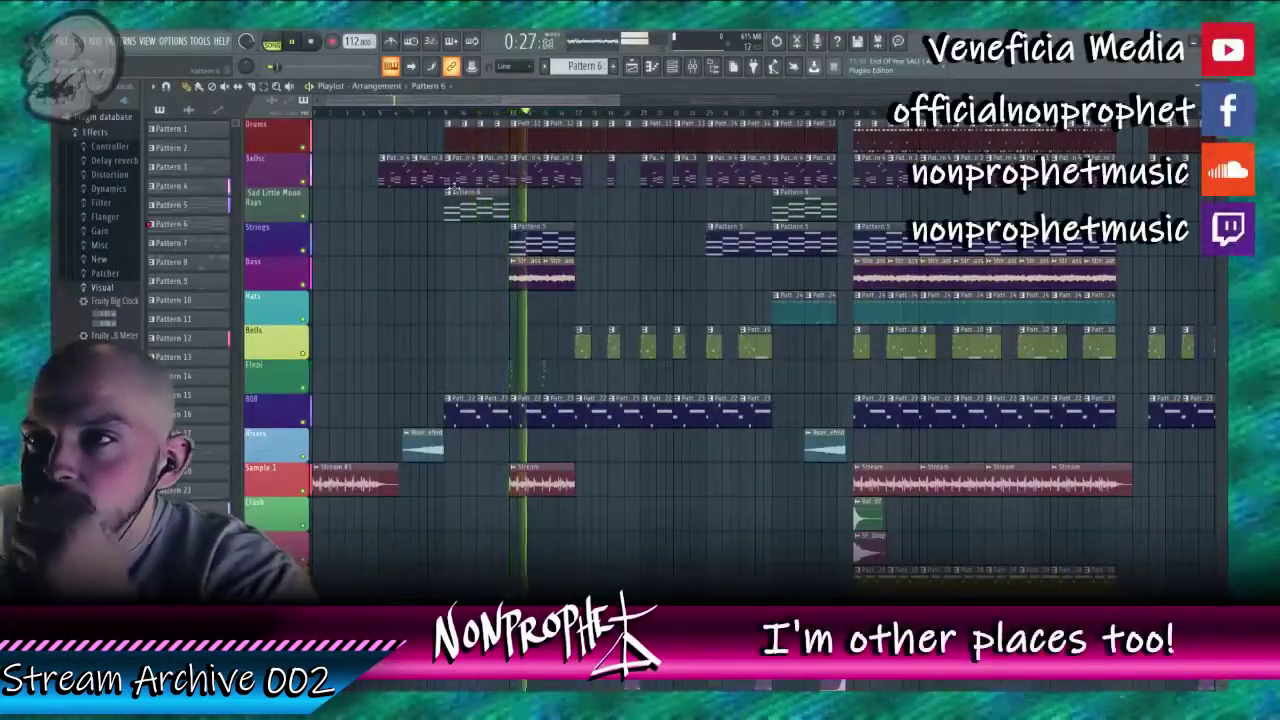
Step: Add Fruity Limiter to slot 8 of Insert 35, the mixer track of the Strings Section channel used by Pattern 5
double_click(520, 236)
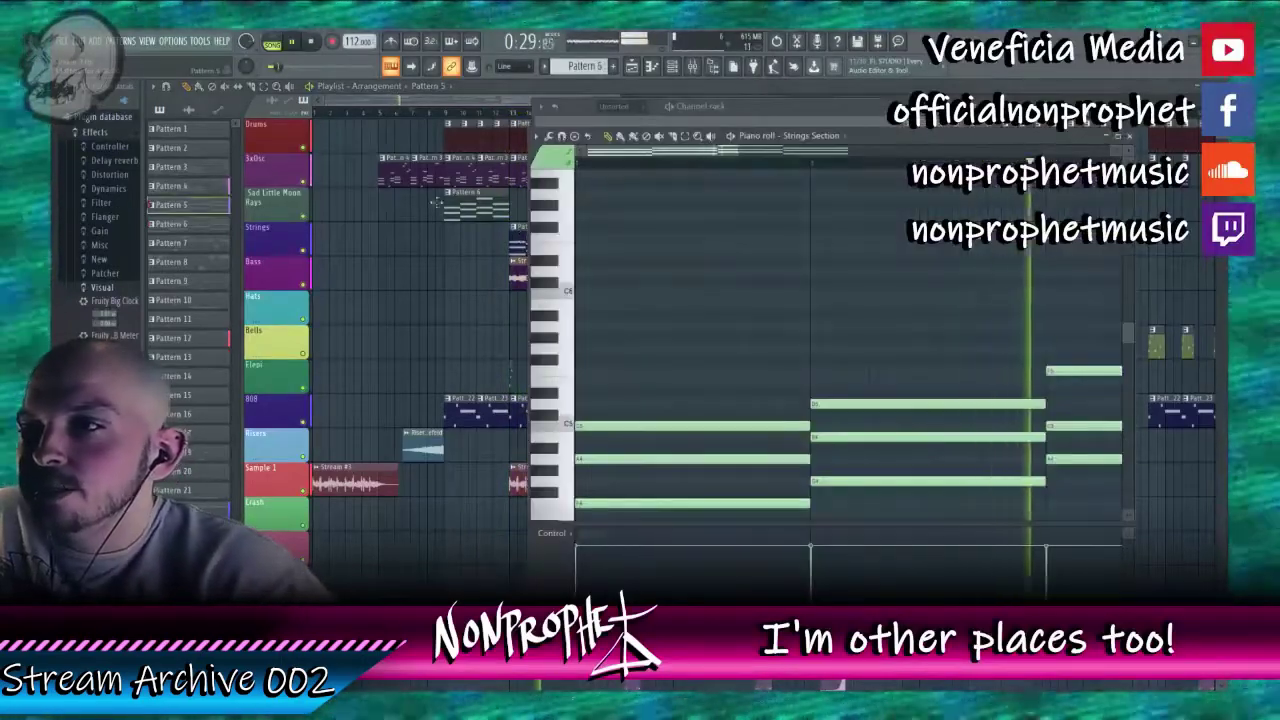
click(277, 240)
click(695, 67)
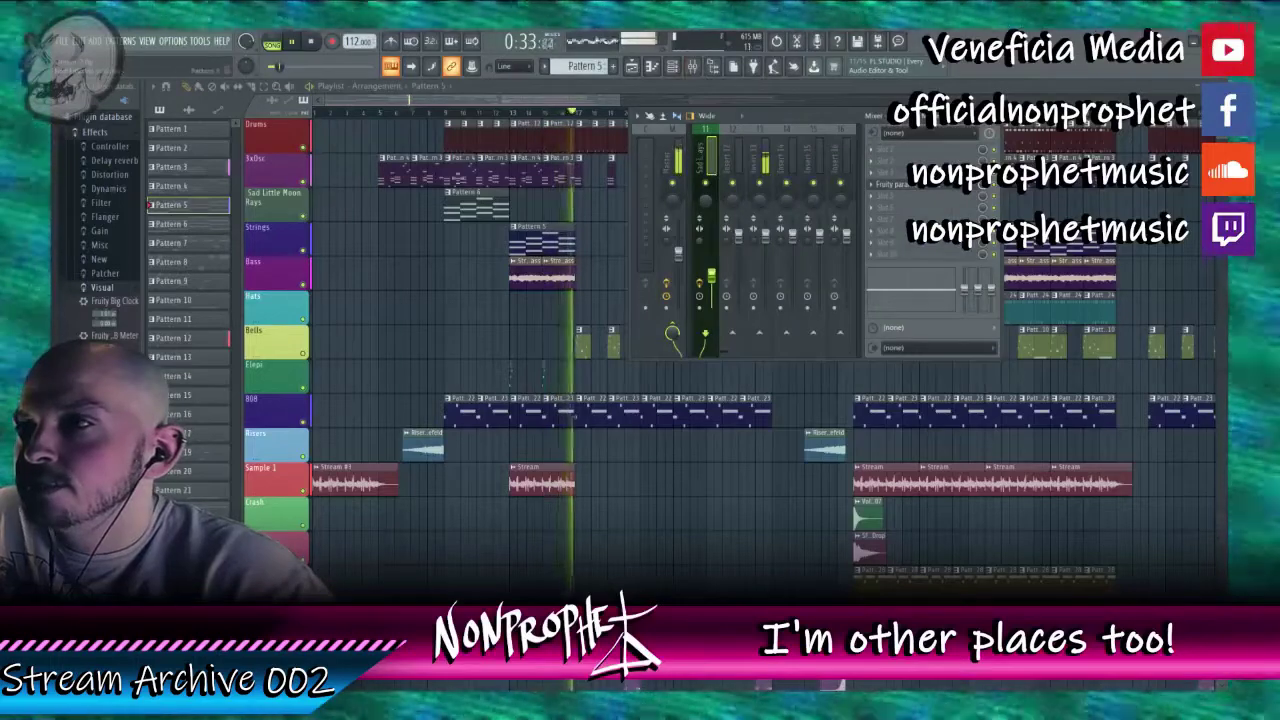
click(531, 238)
double_click(531, 238)
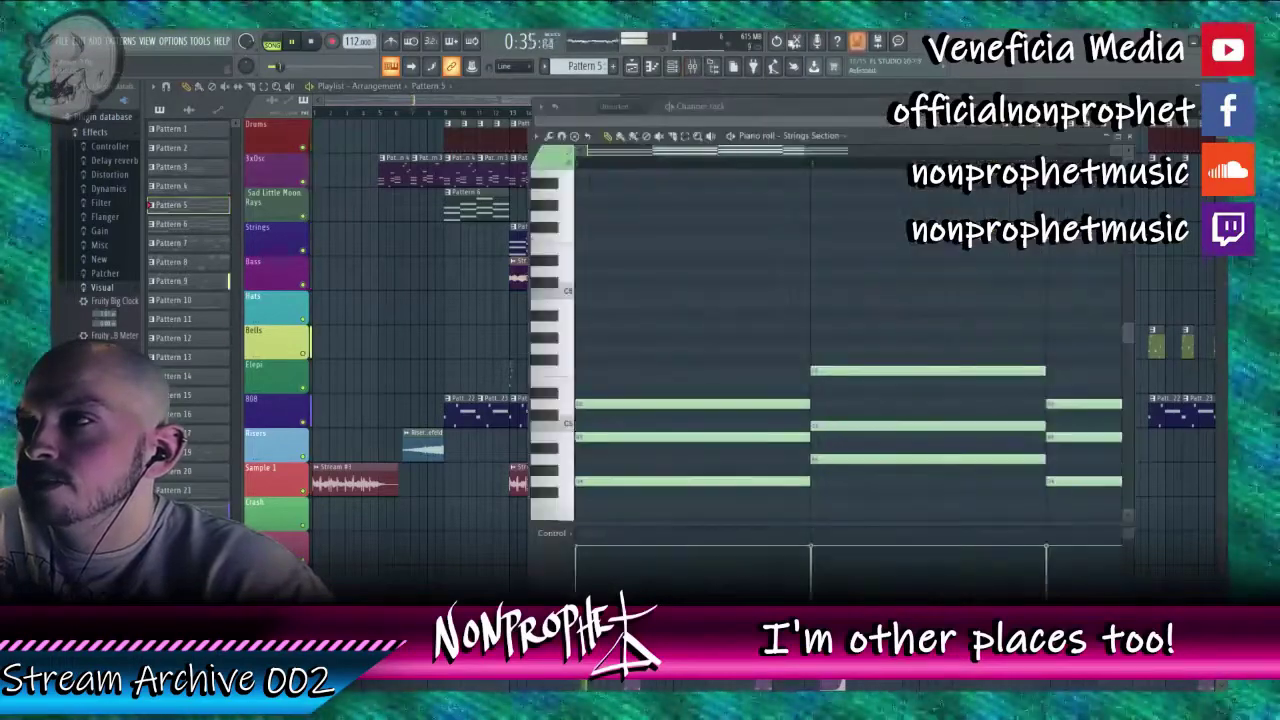
click(735, 114)
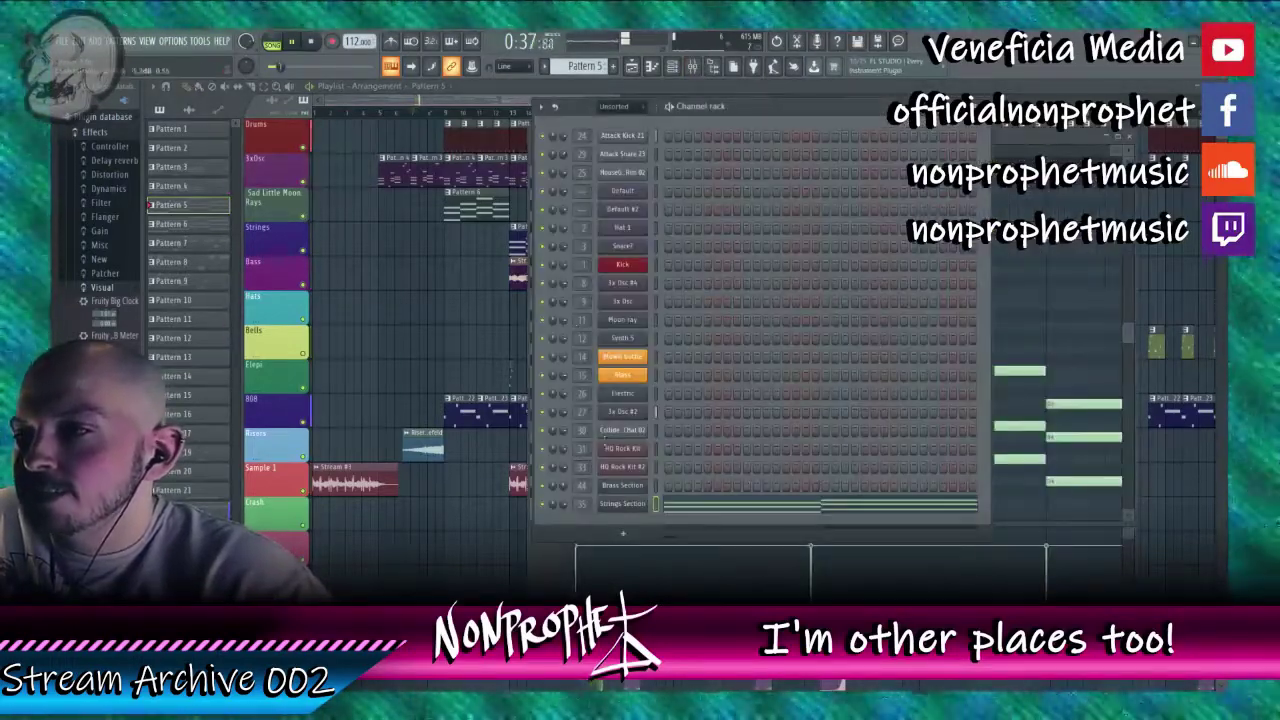
key(F9)
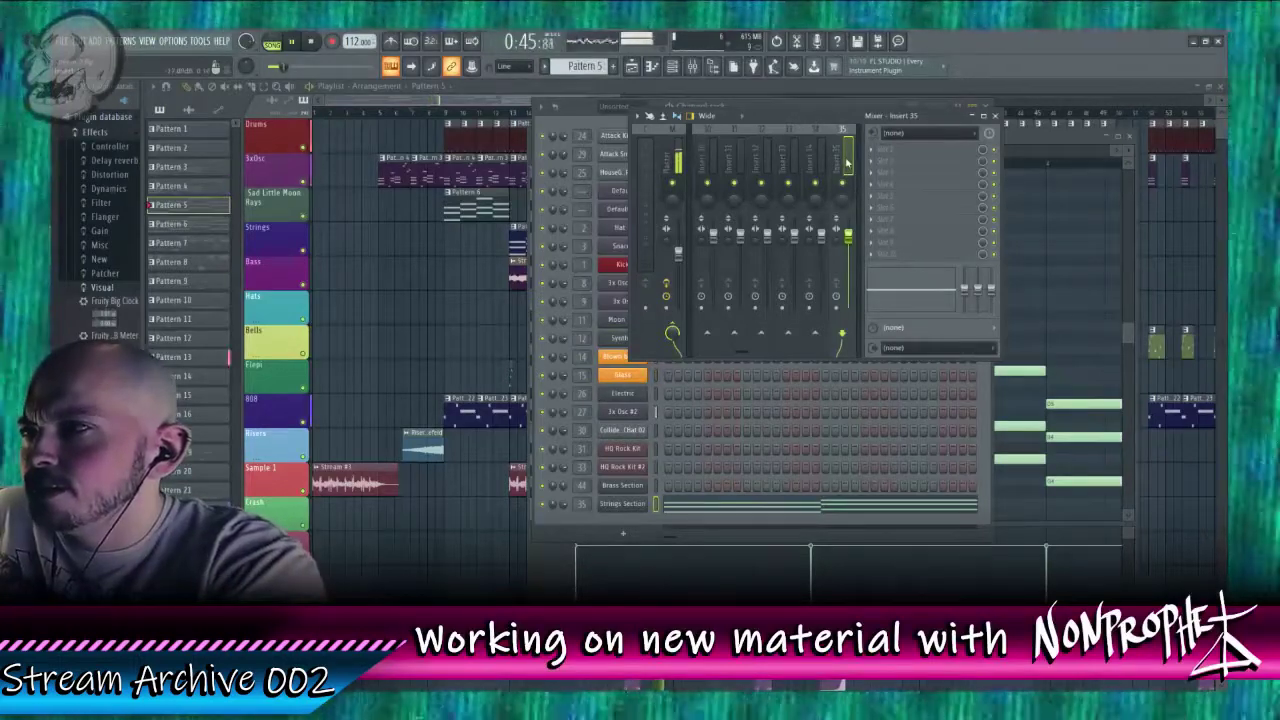
click(900, 151)
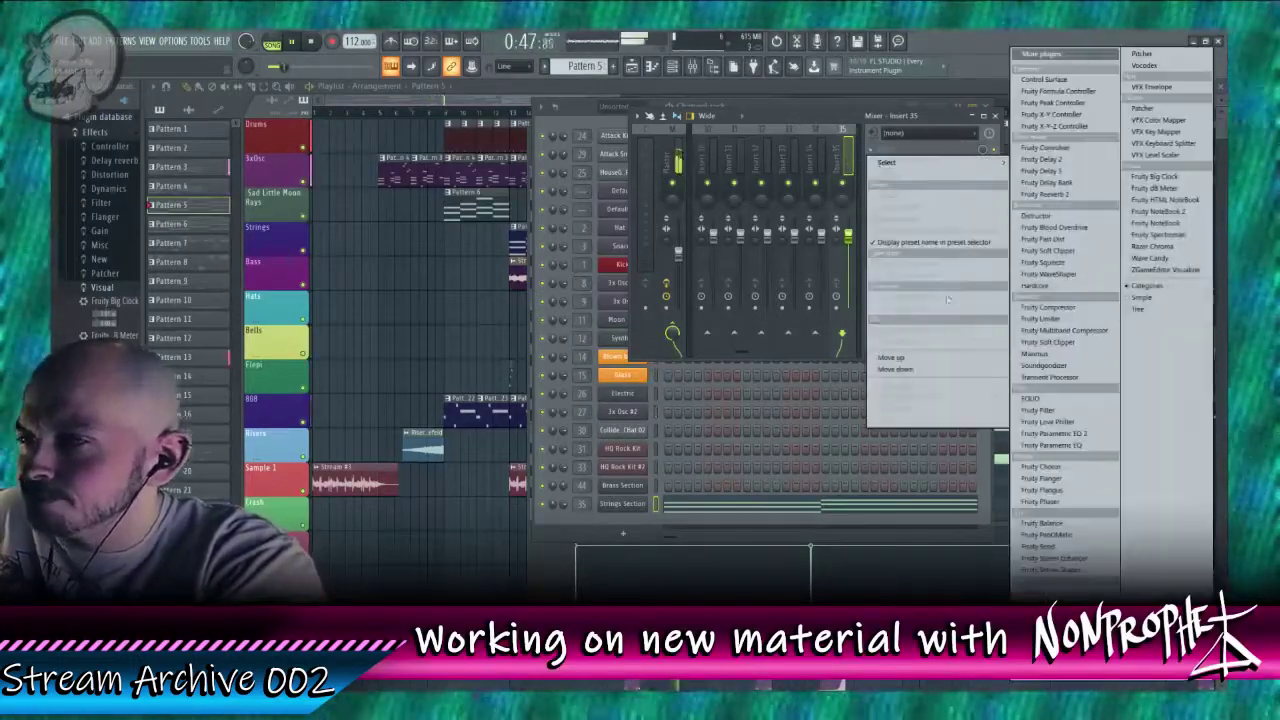
click(1058, 318)
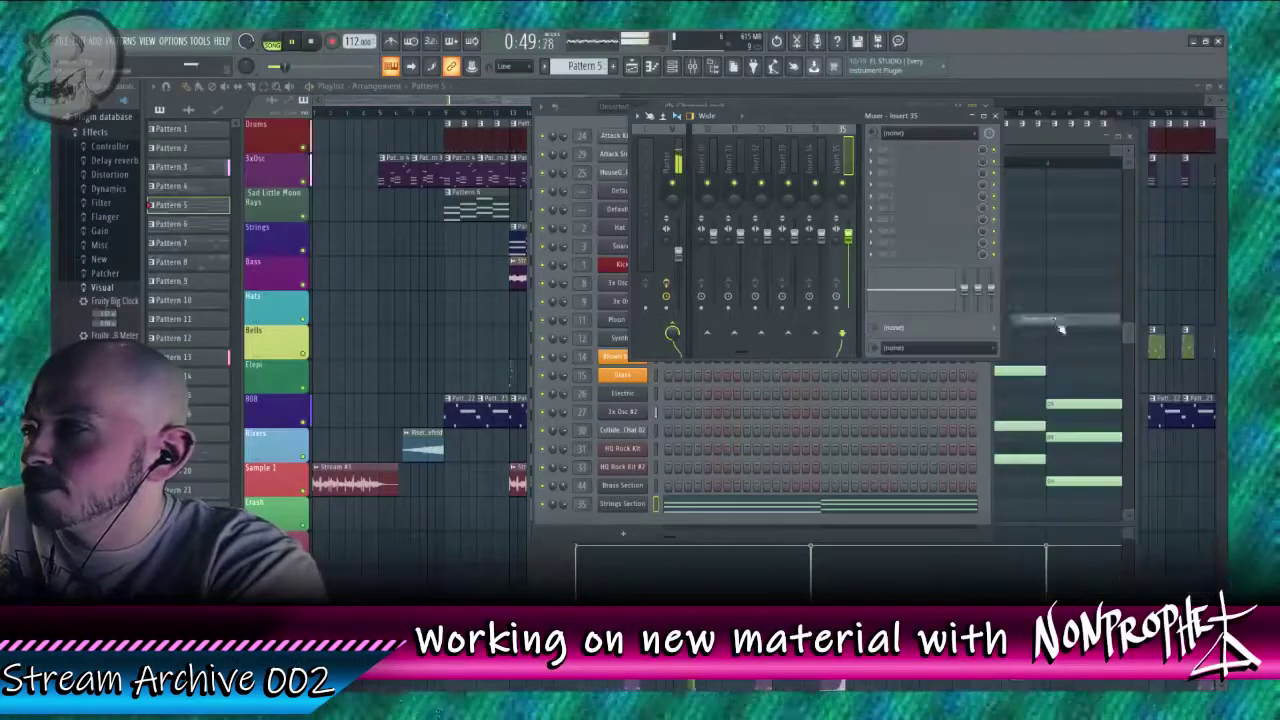
drag(896, 151, 896, 234)
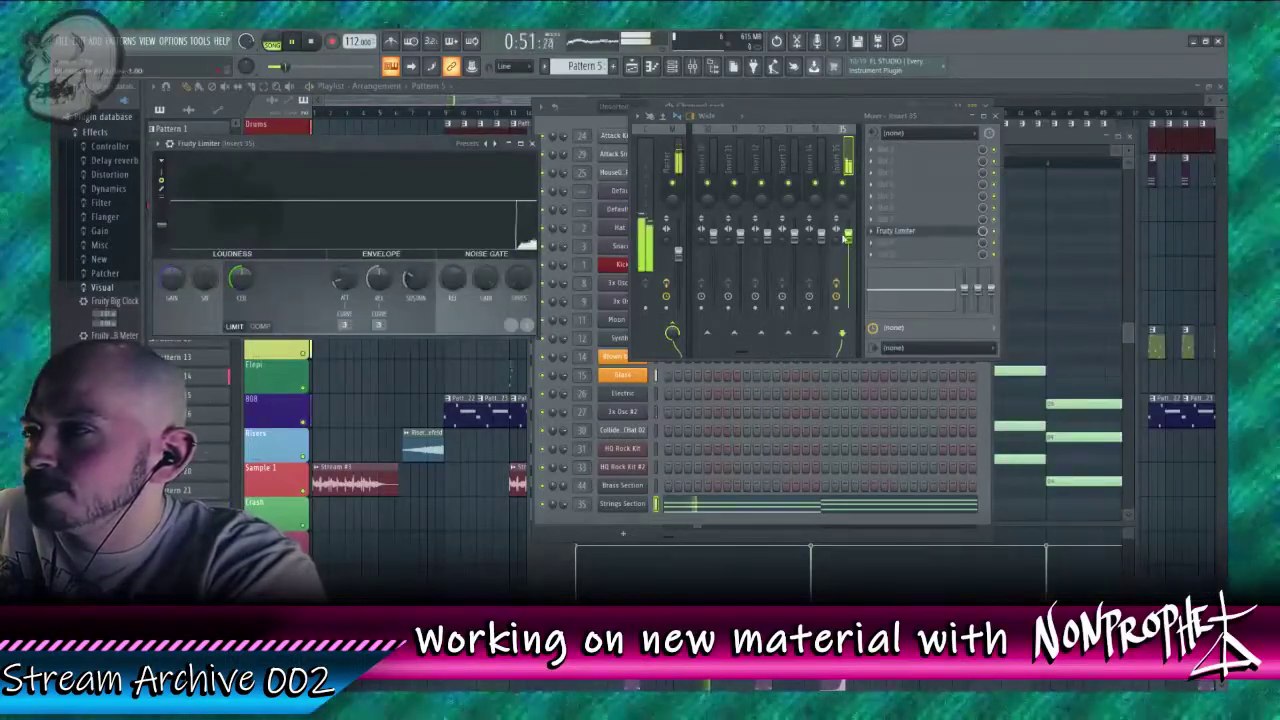
Step: Solo the Strings playlist track, play it from bar 13, and open Pattern 5's notes
key(space)
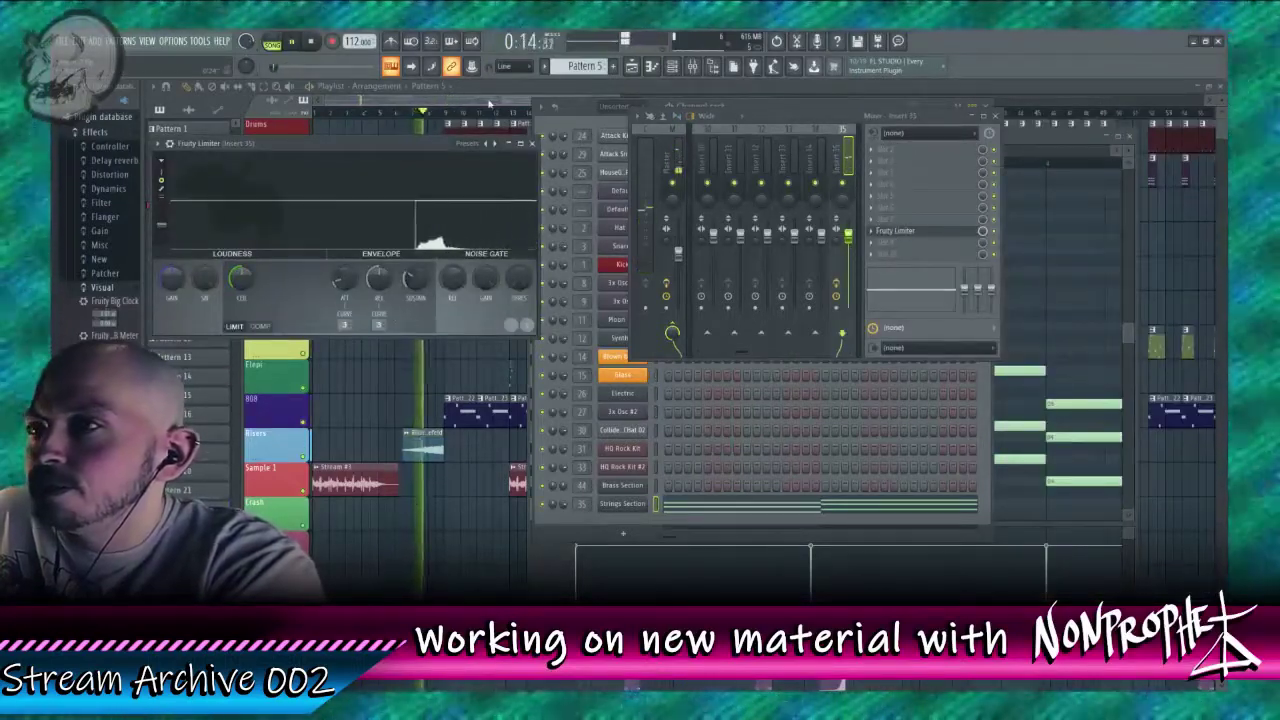
key(F12)
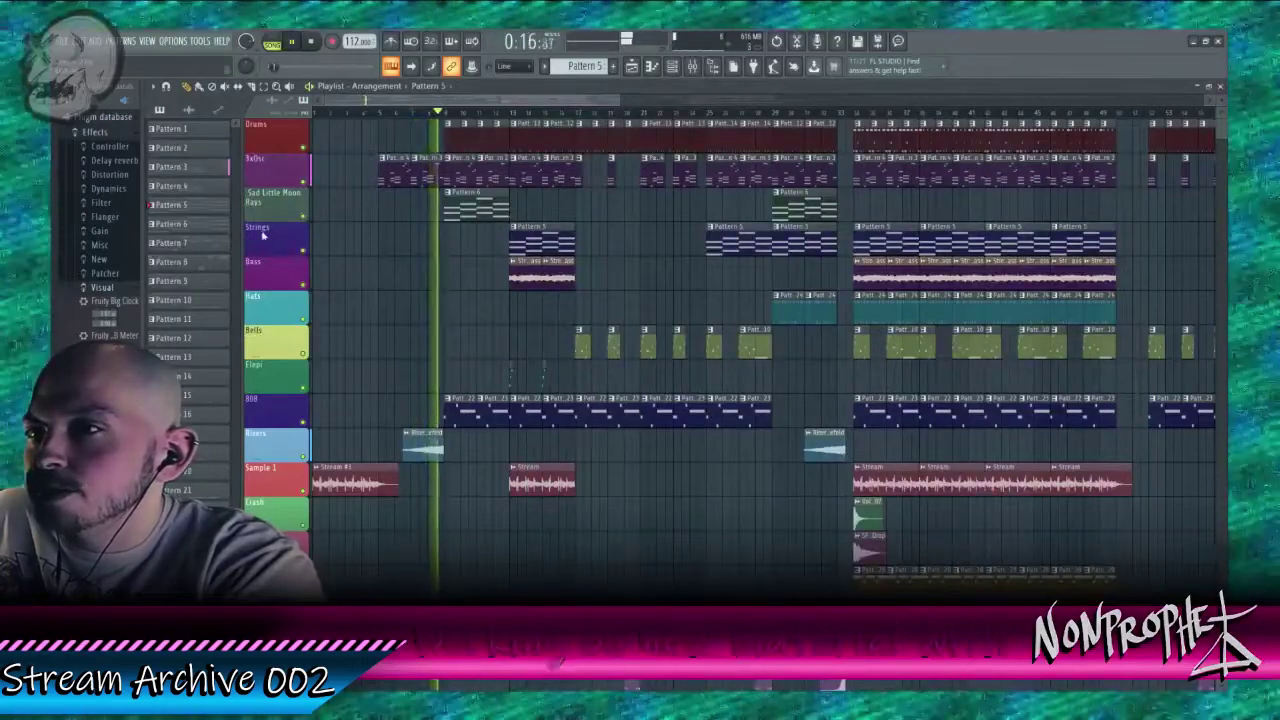
ctrl+click(302, 250)
click(510, 113)
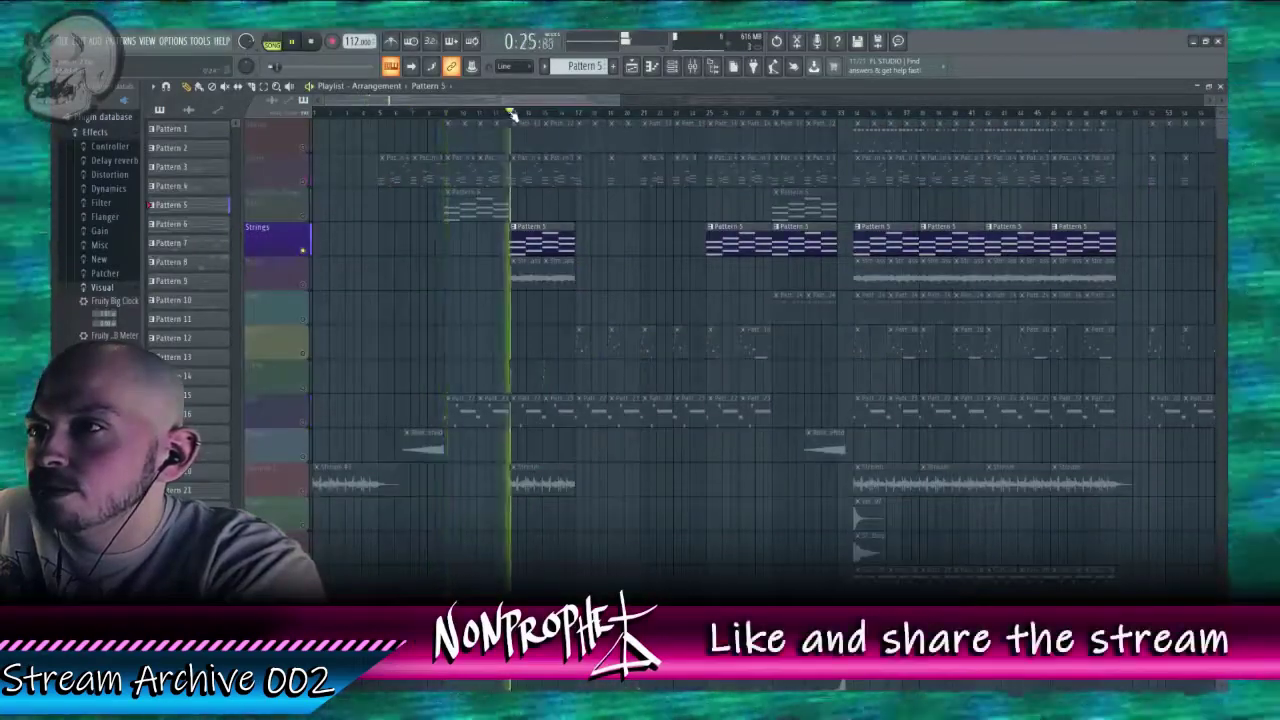
double_click(536, 243)
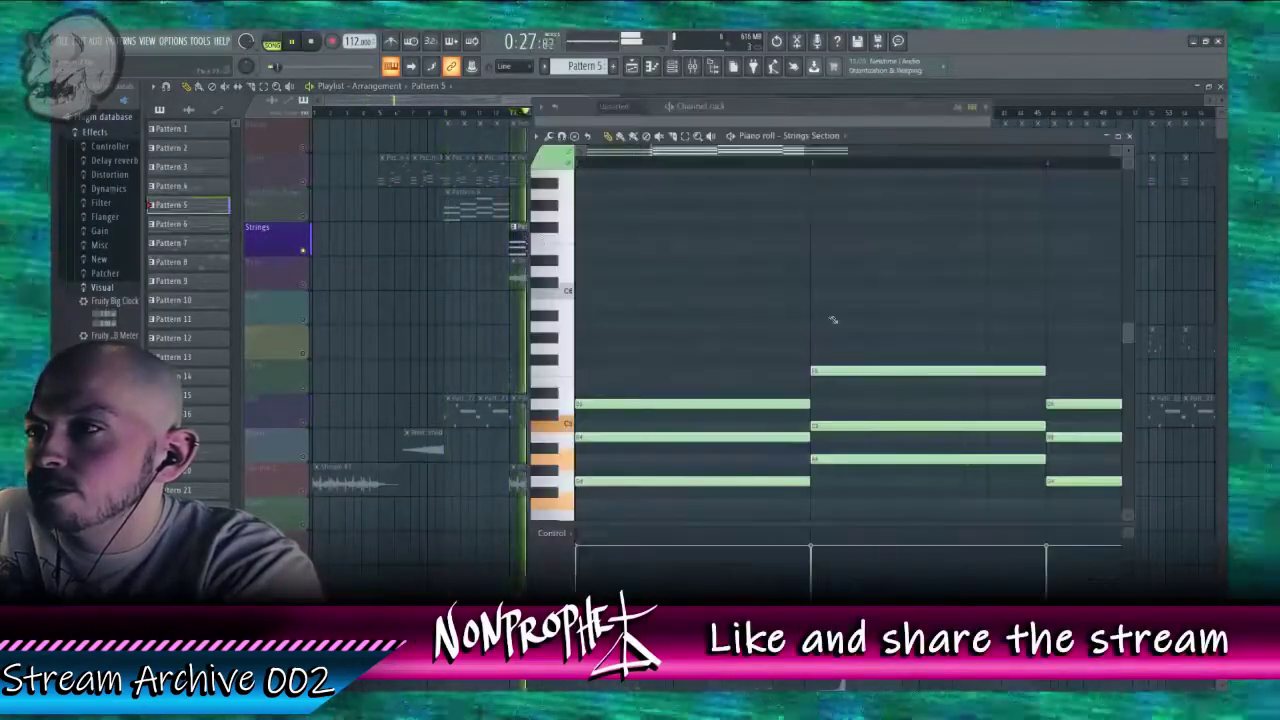
Step: Add Fruity Reeverb 2 to slot 6 of the strings' mixer track, Insert 35, and play the soloed strings
click(704, 70)
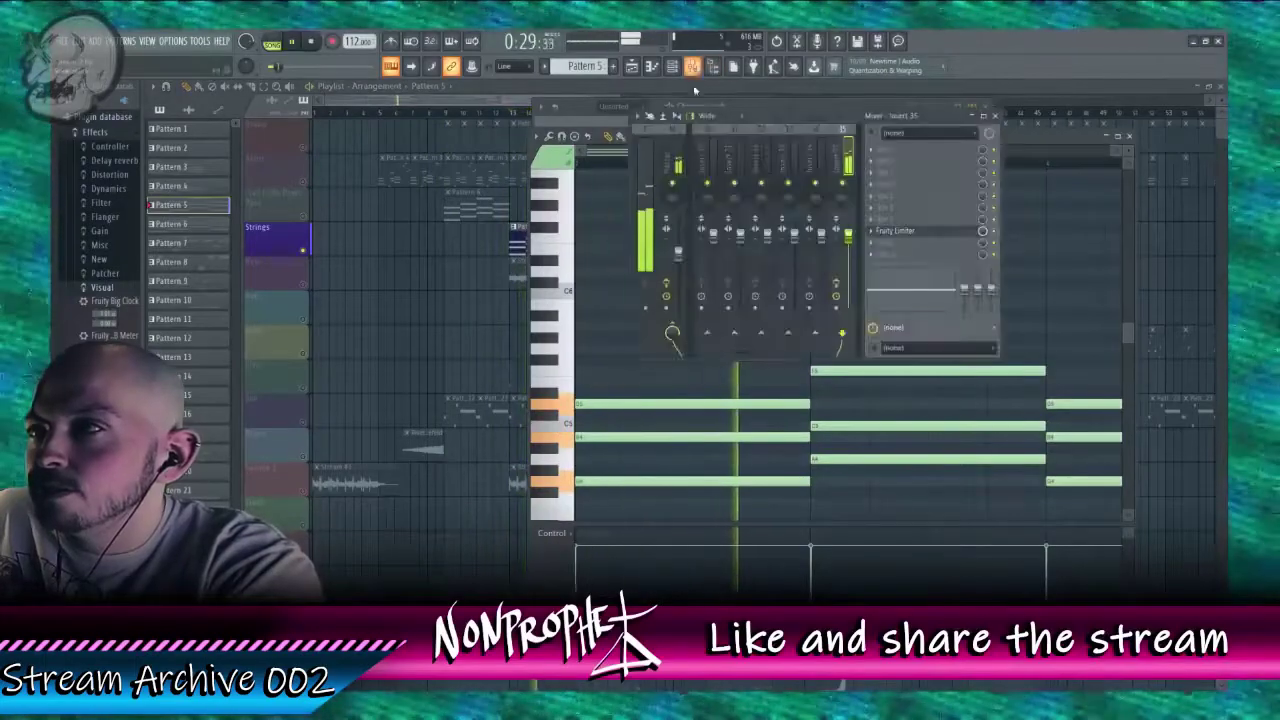
click(899, 208)
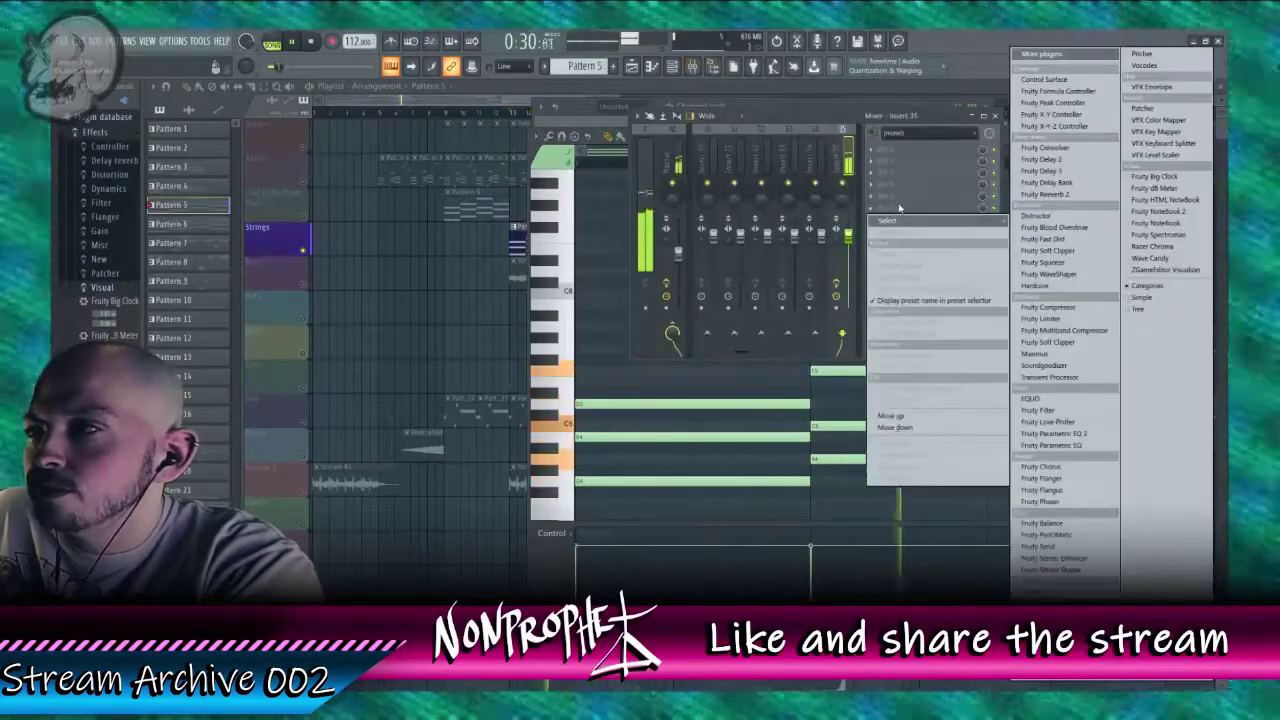
click(1064, 196)
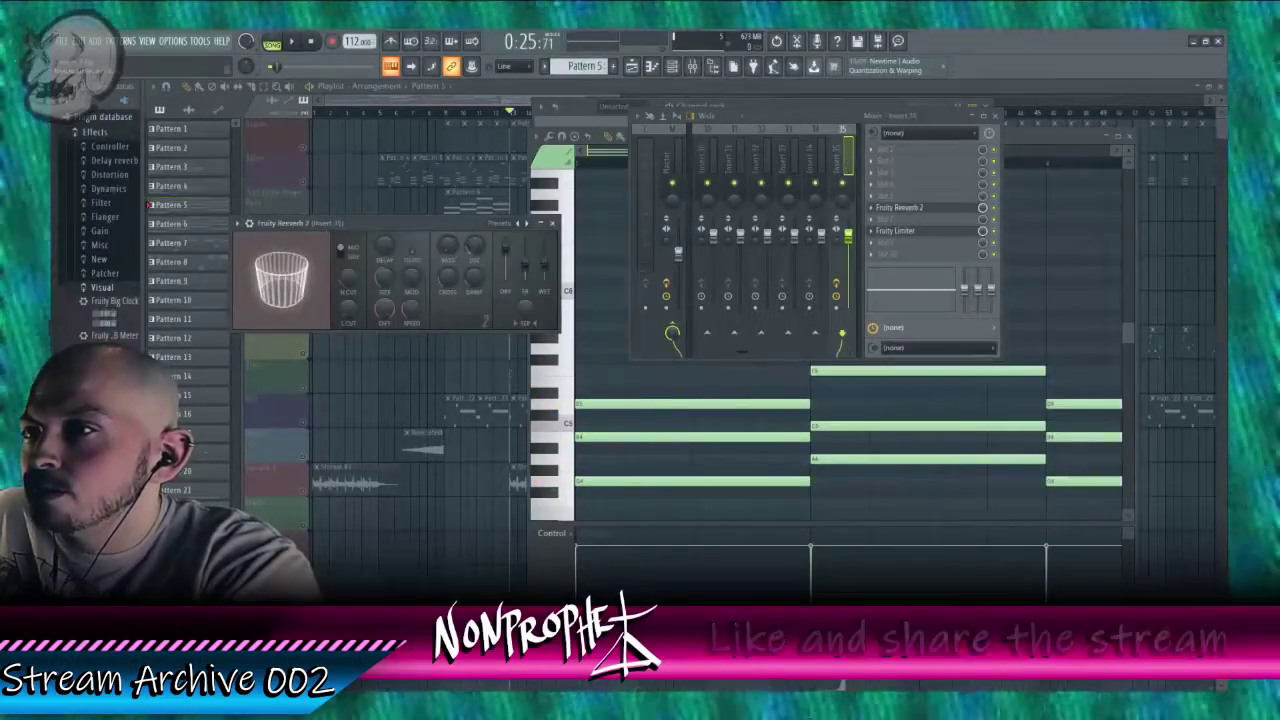
key(space)
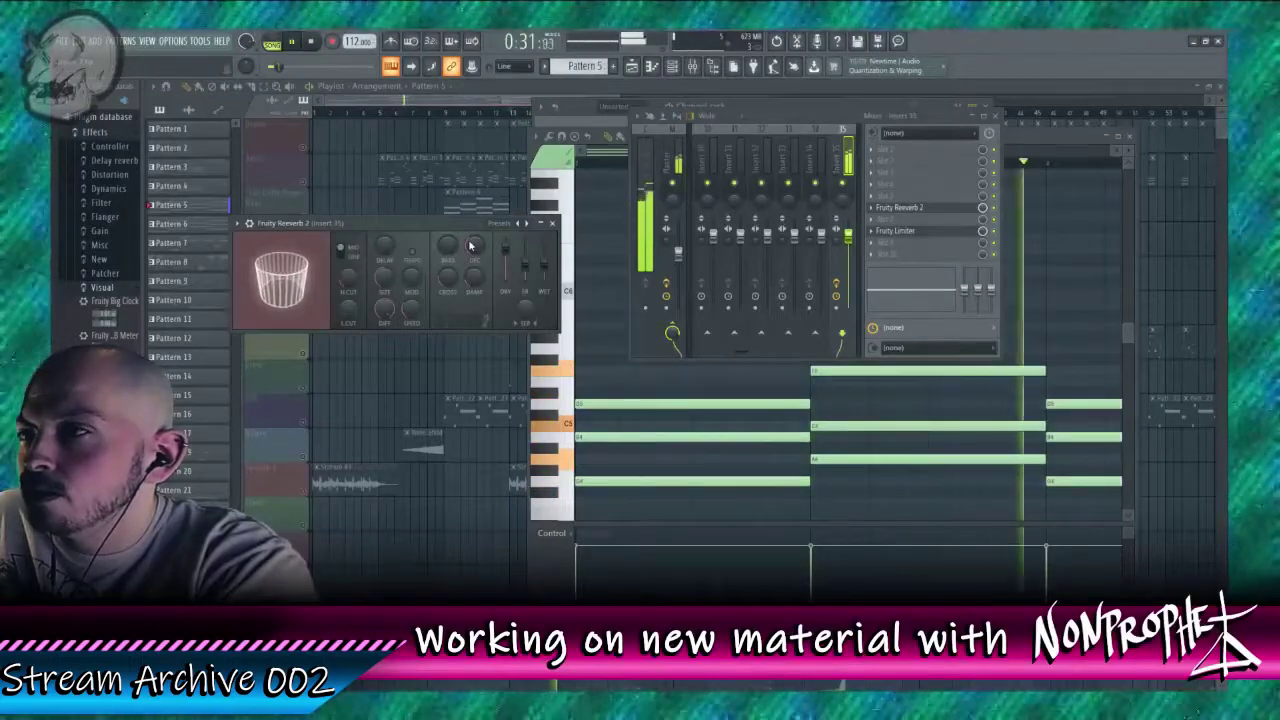
Step: Add Fruity Parametric EQ 2 to slot 3 of the strings' mixer track, Insert 35, and return to the playlist
click(910, 185)
mouse_move(910, 186)
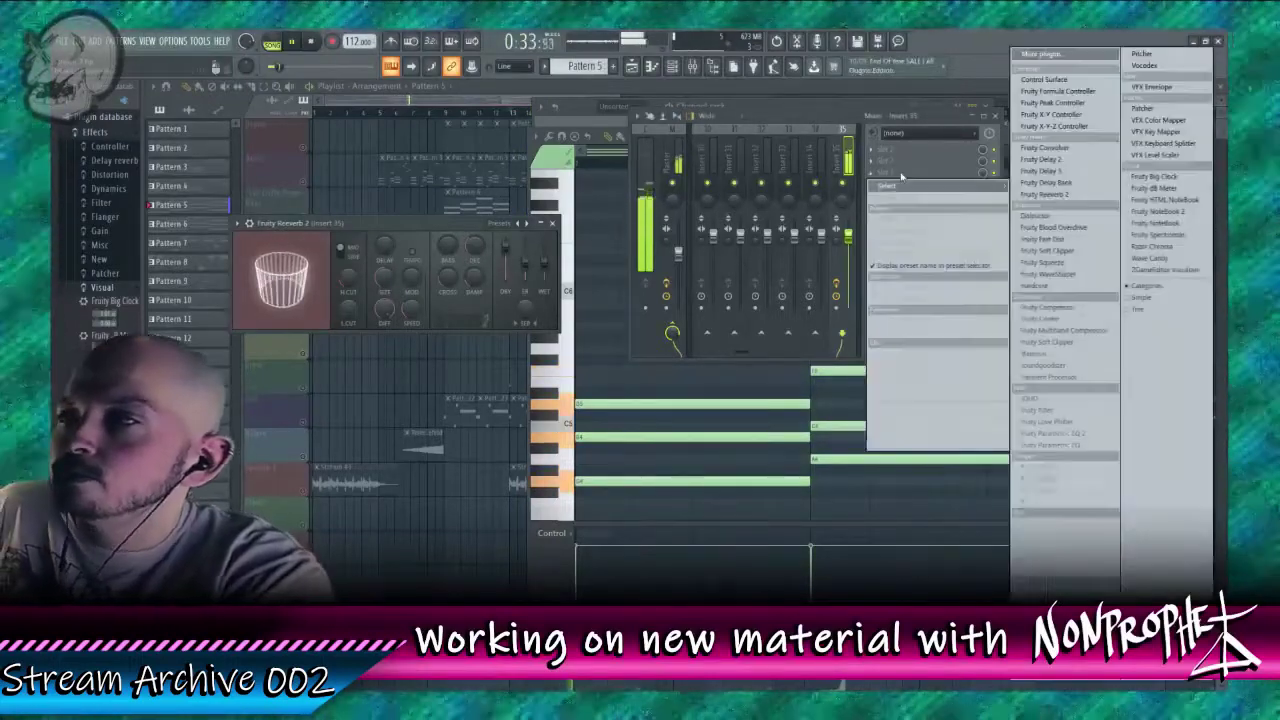
click(1054, 433)
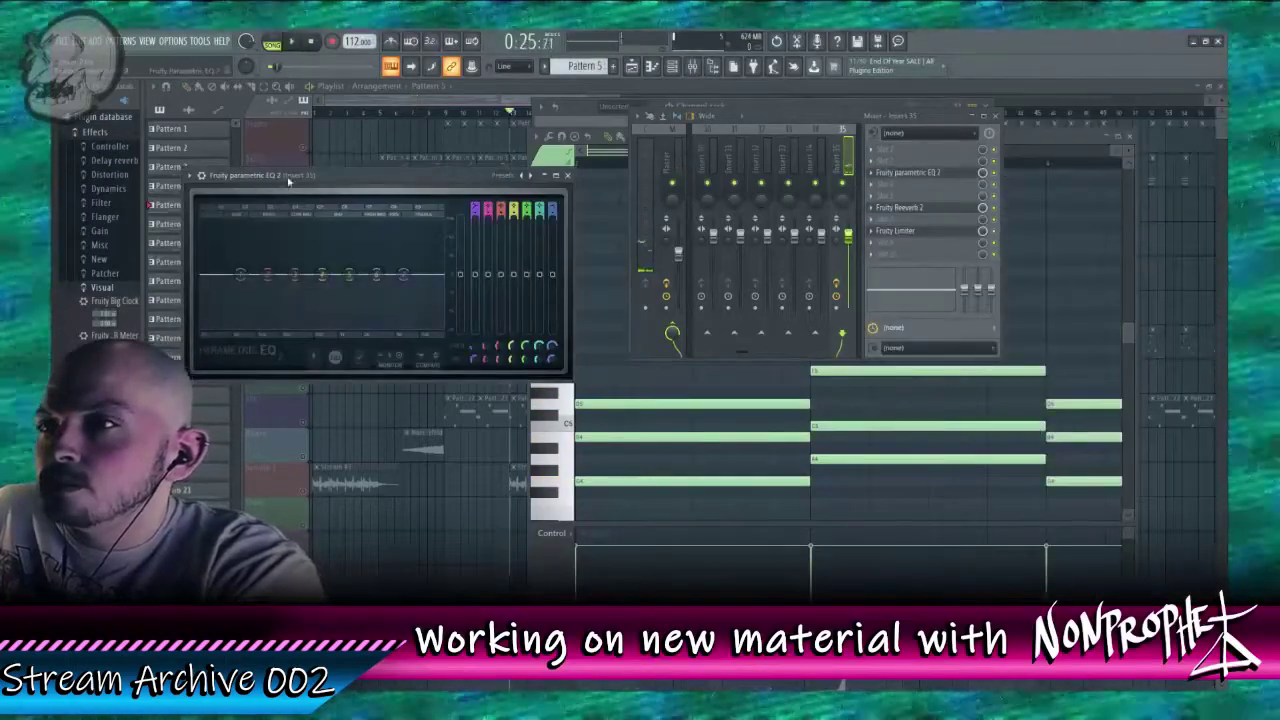
drag(289, 181, 334, 302)
click(309, 218)
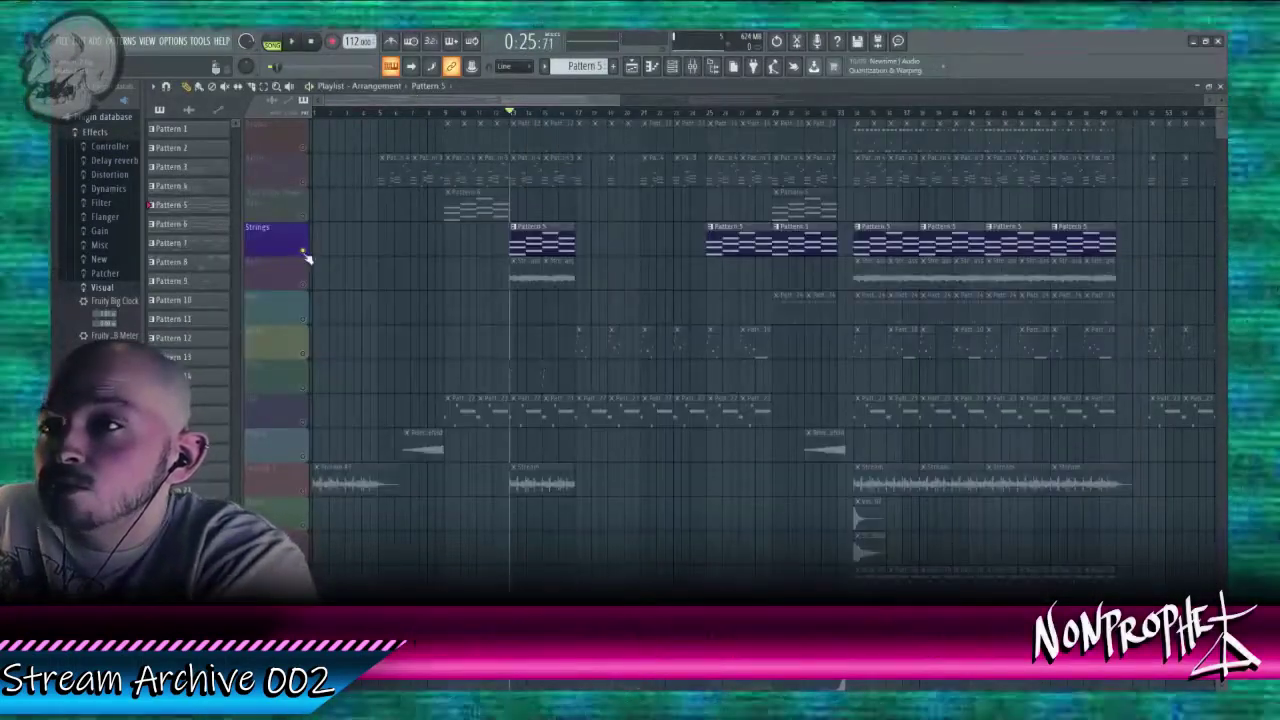
Step: Check the mixer track assignment of the Stream Bass clip in its channel settings
double_click(523, 265)
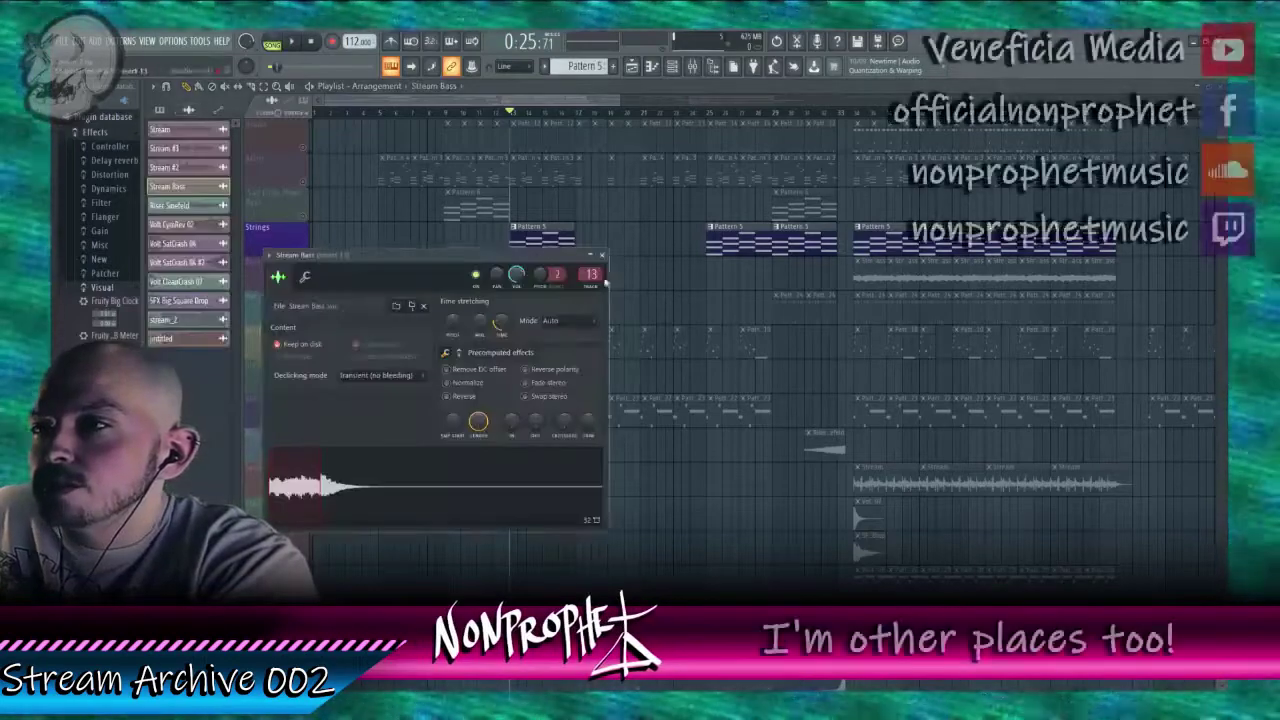
double_click(588, 274)
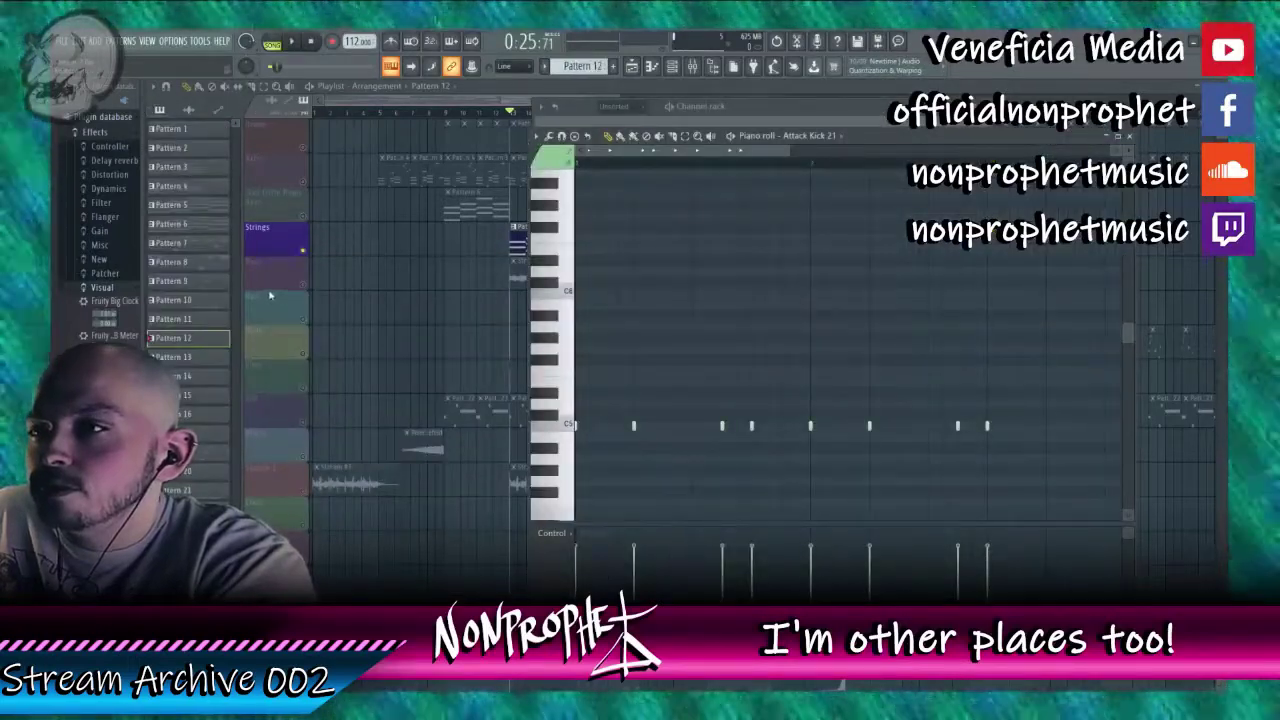
click(270, 296)
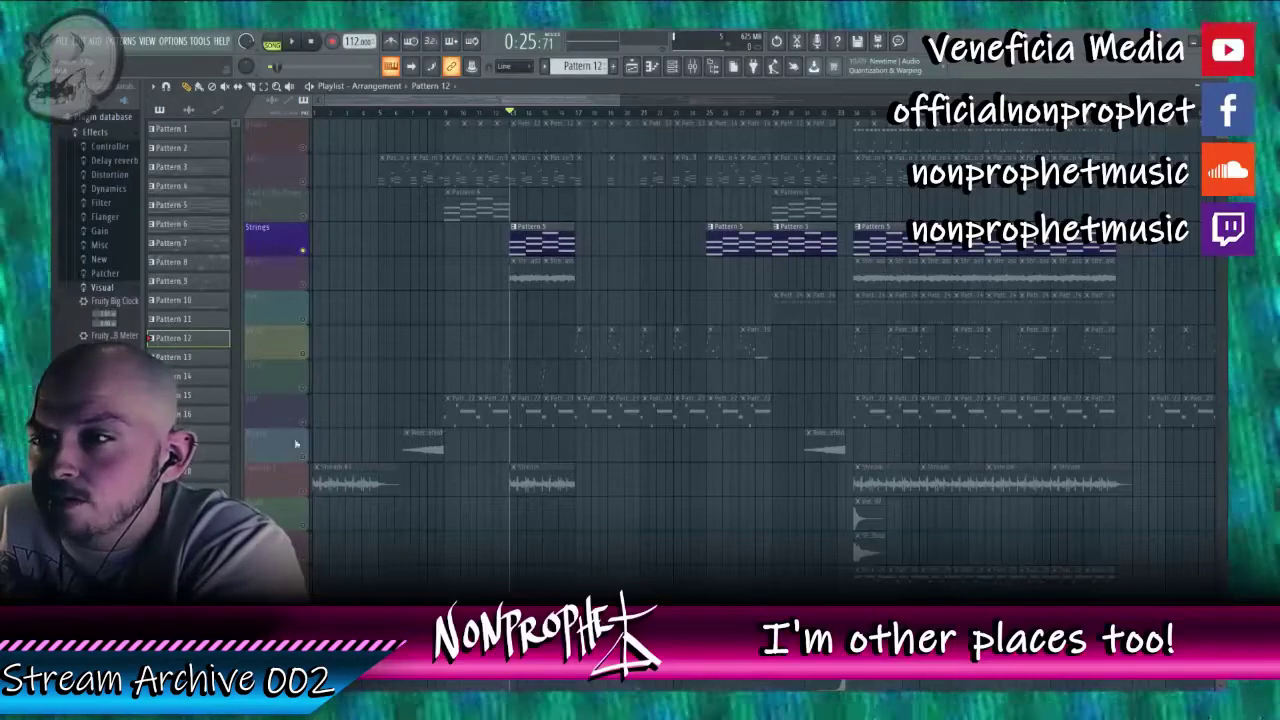
Step: Add Fruity Limiter to slot 6 of the Stream sample's mixer track, Insert 10, below its Distructor
double_click(529, 479)
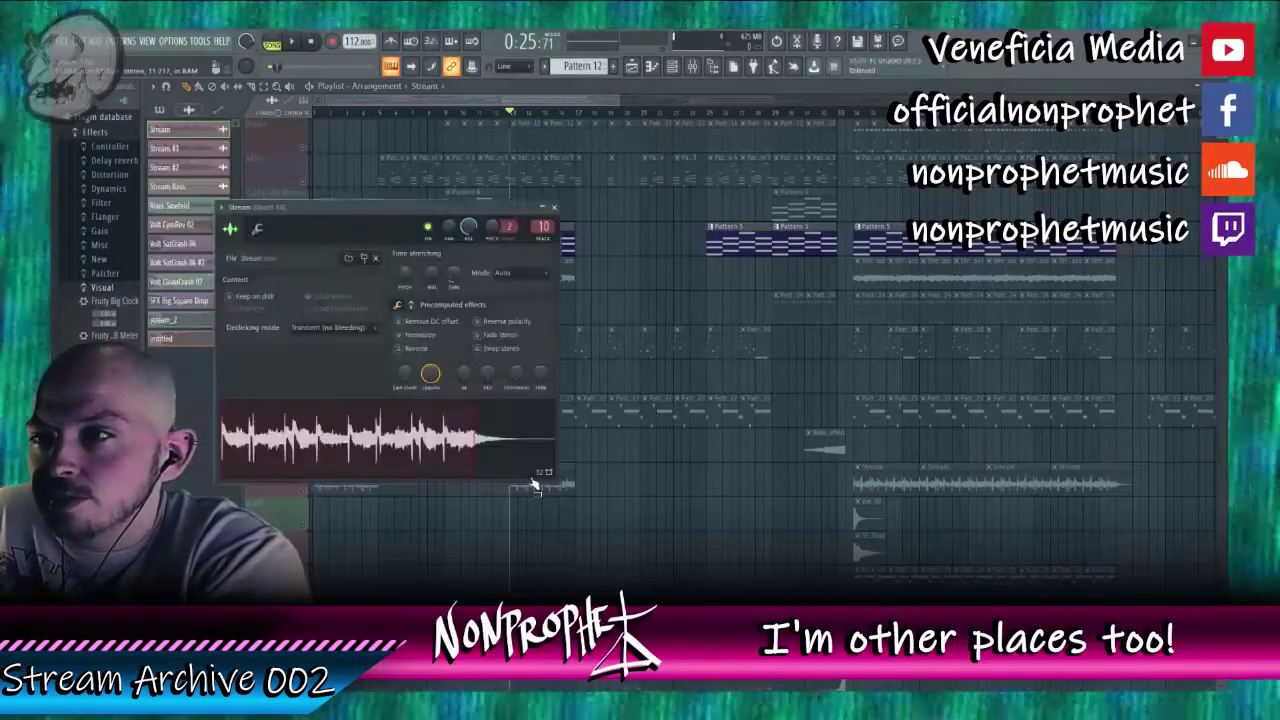
double_click(541, 227)
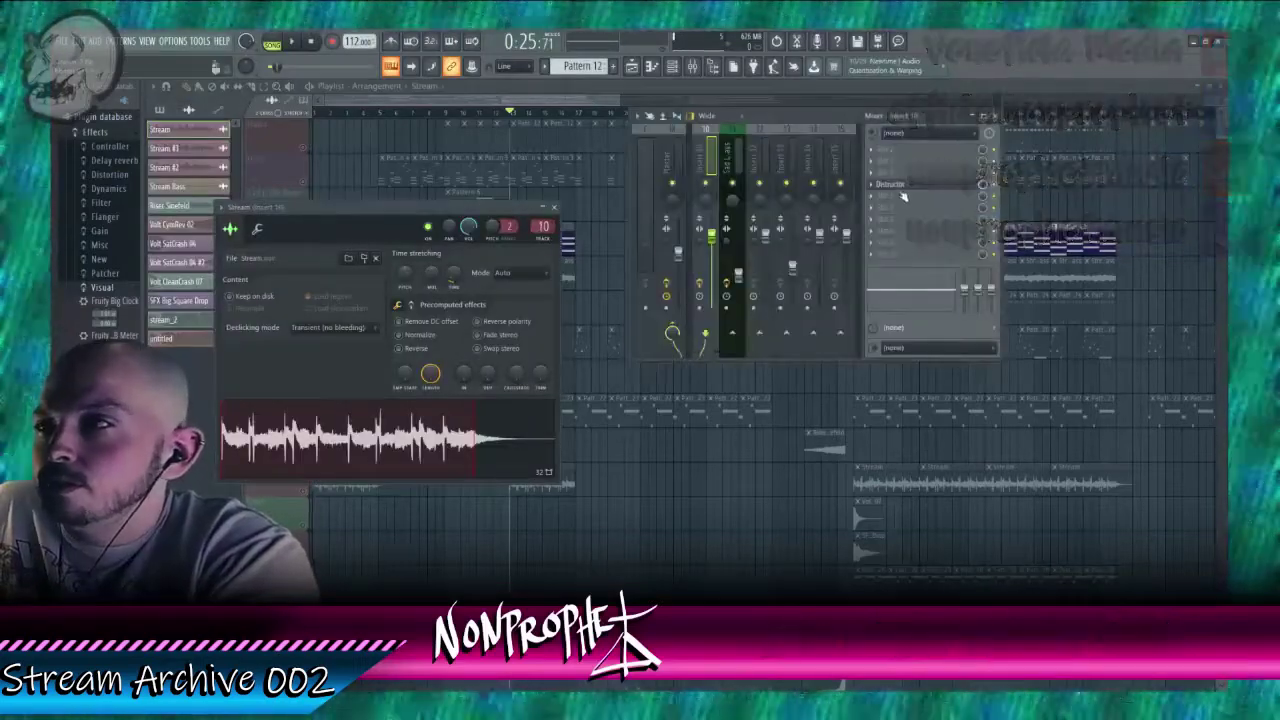
click(900, 187)
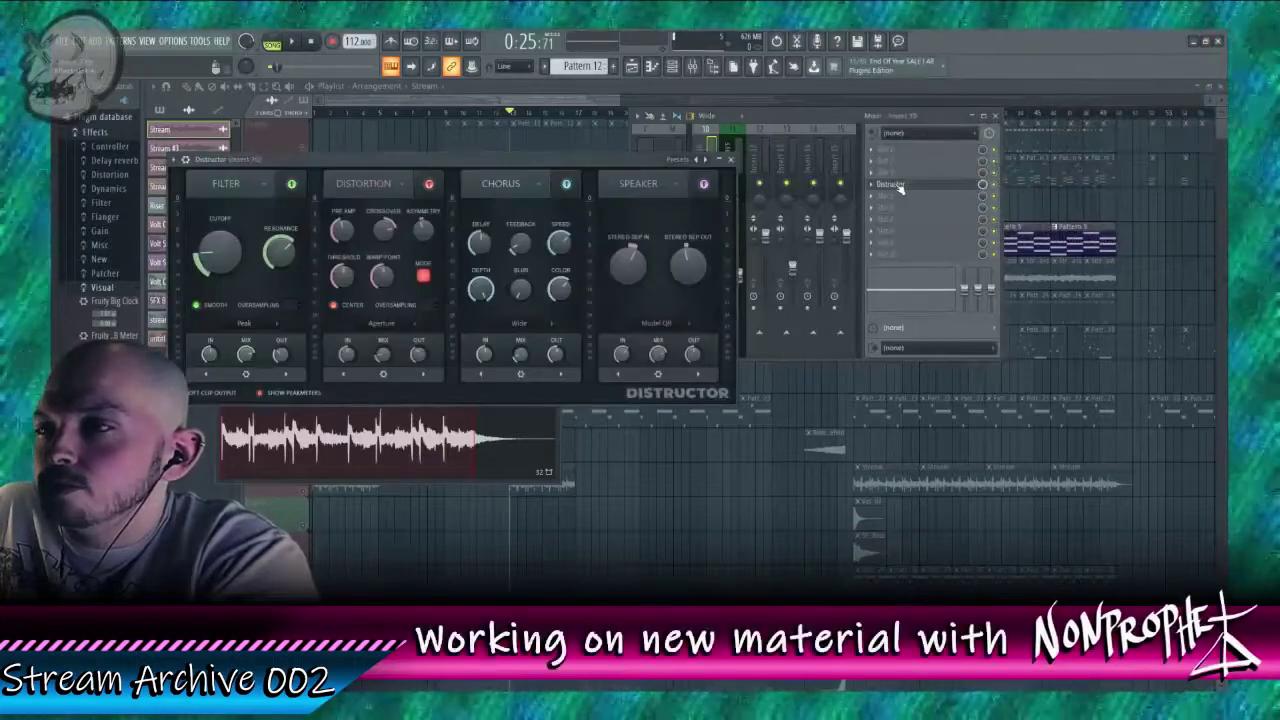
right_click(900, 187)
mouse_move(895, 220)
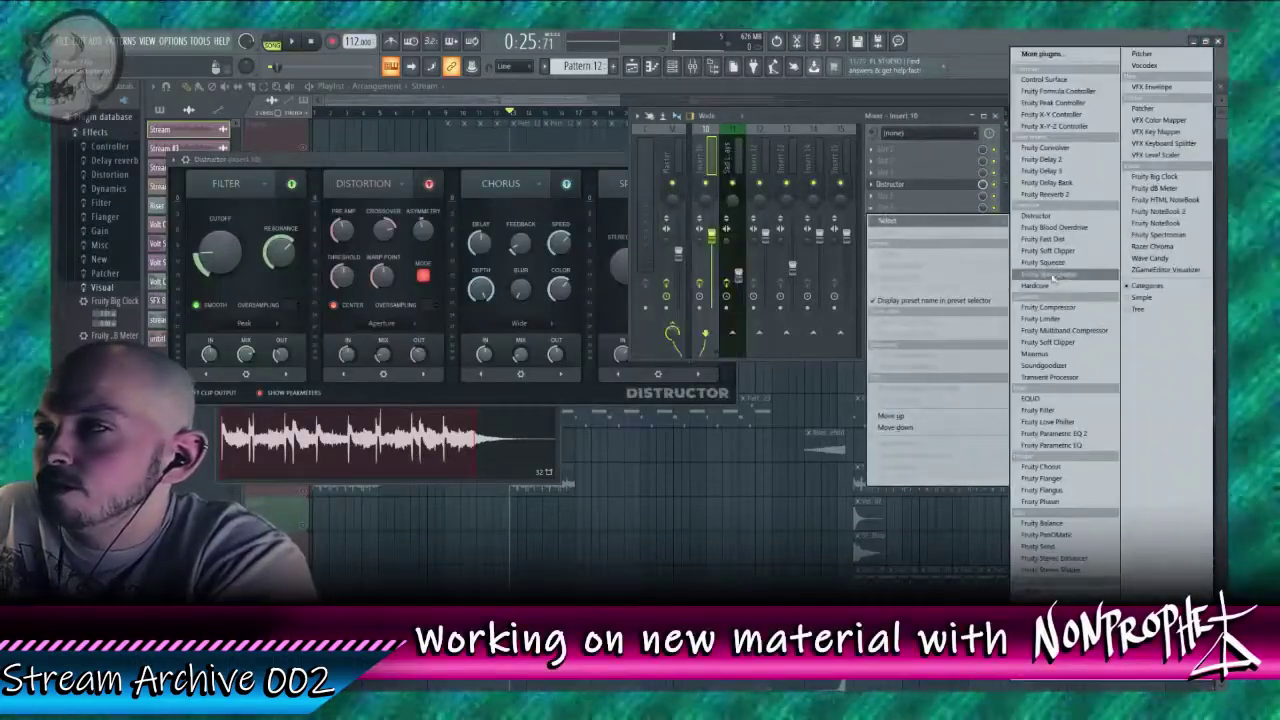
click(1045, 318)
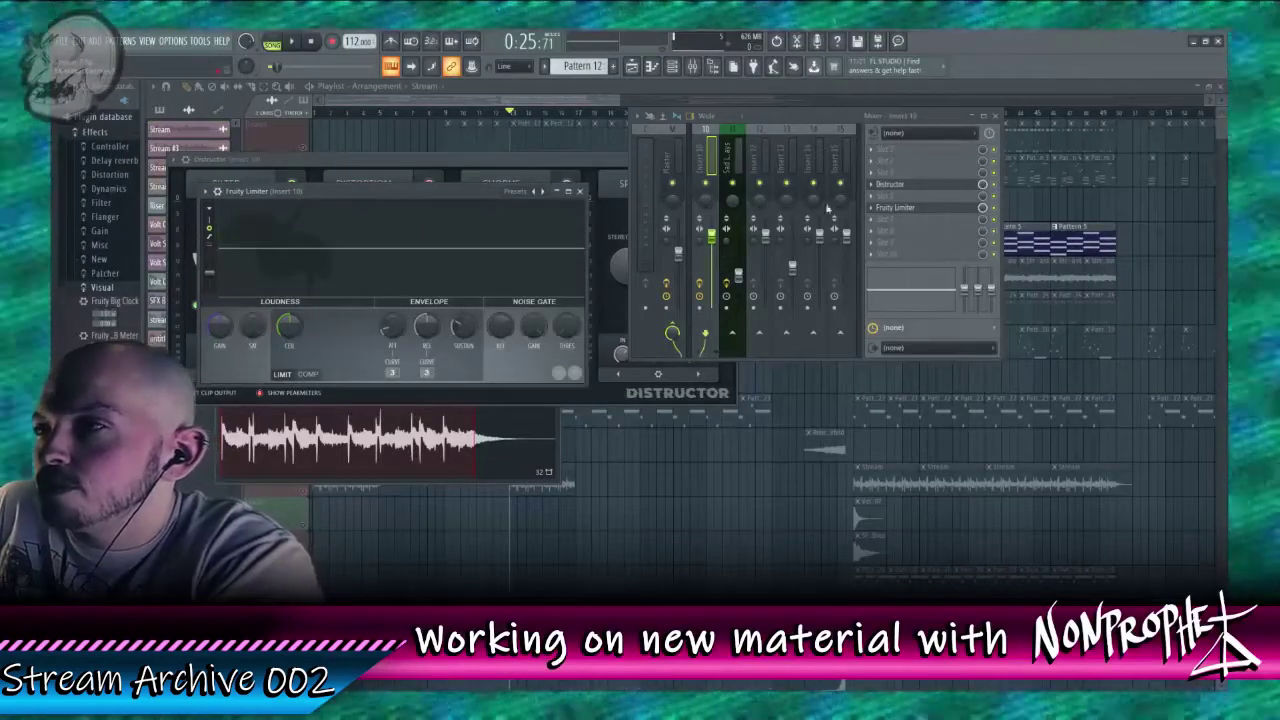
Step: Rename the Stream sample's mixer track, Insert 10, as DistSamp with a violet colour, and return to the playlist
right_click(706, 164)
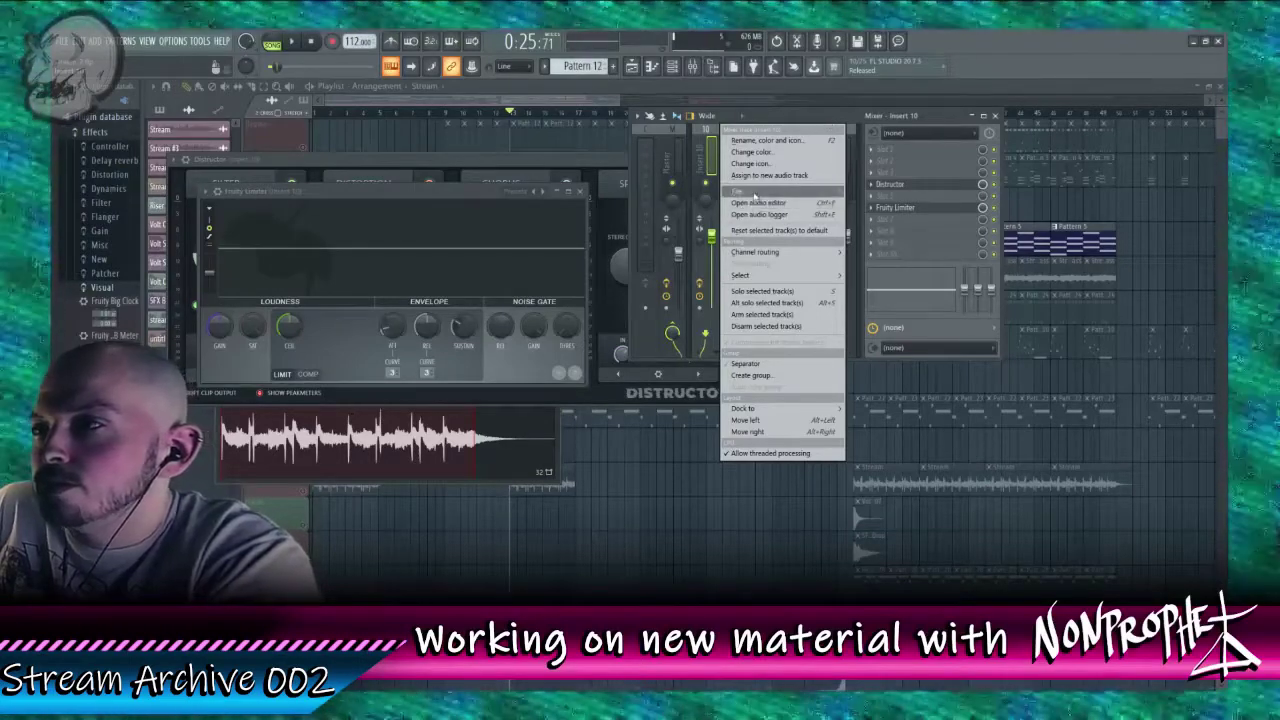
mouse_move(755, 196)
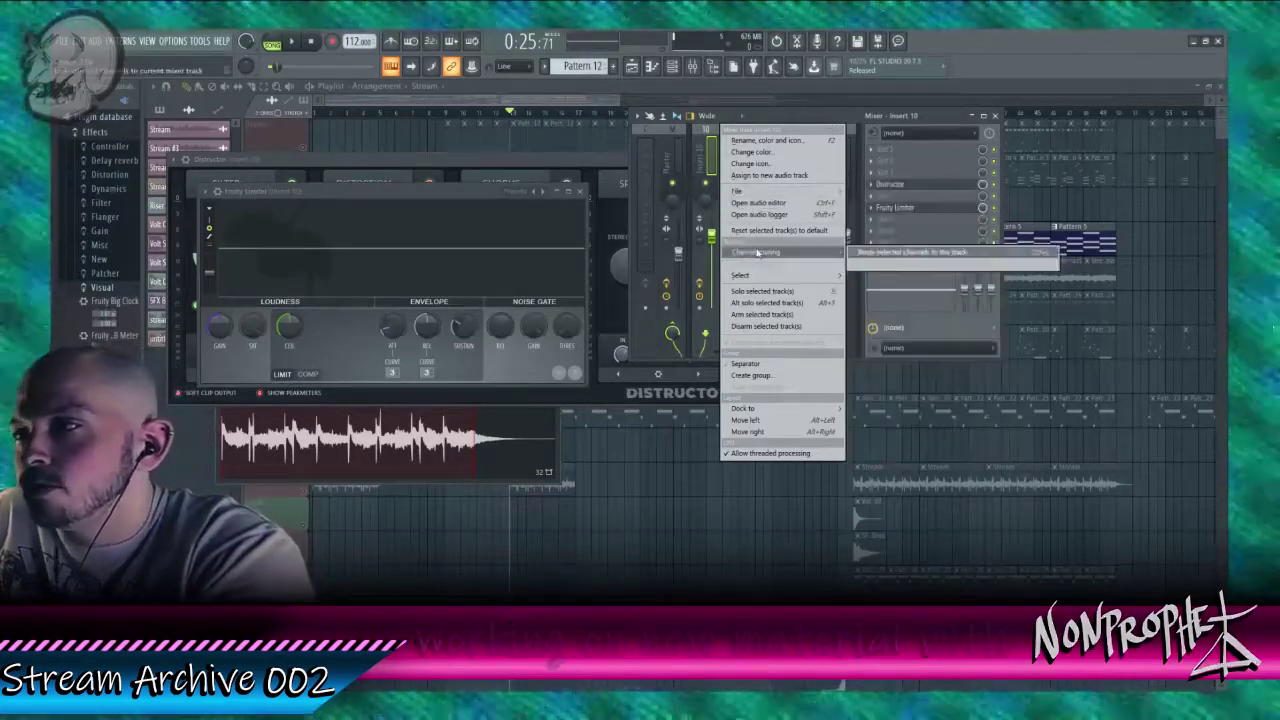
mouse_move(758, 278)
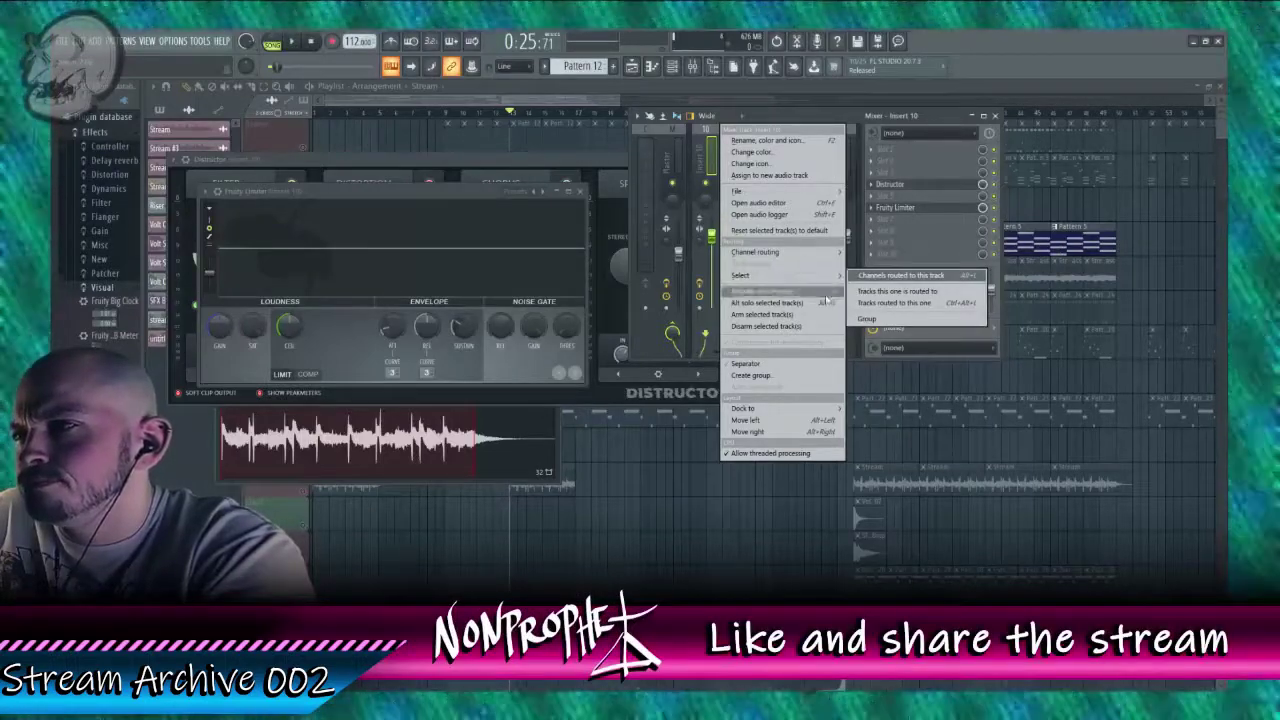
click(786, 163)
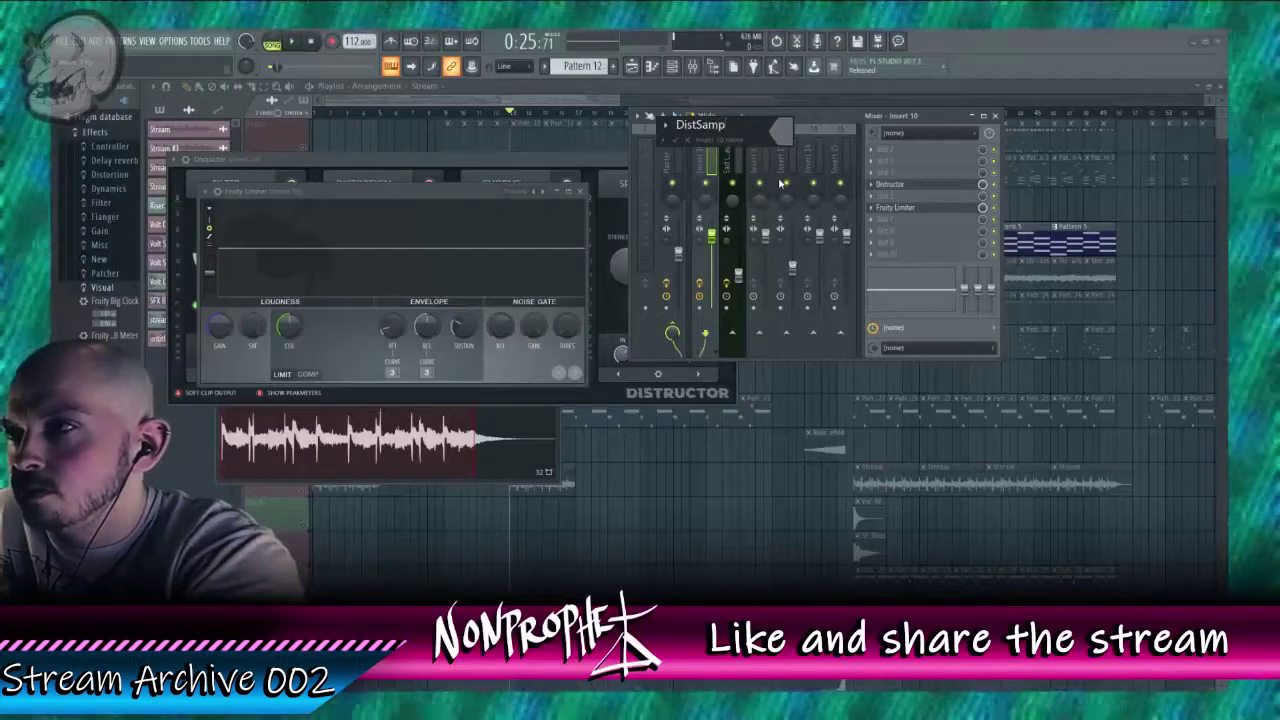
click(779, 136)
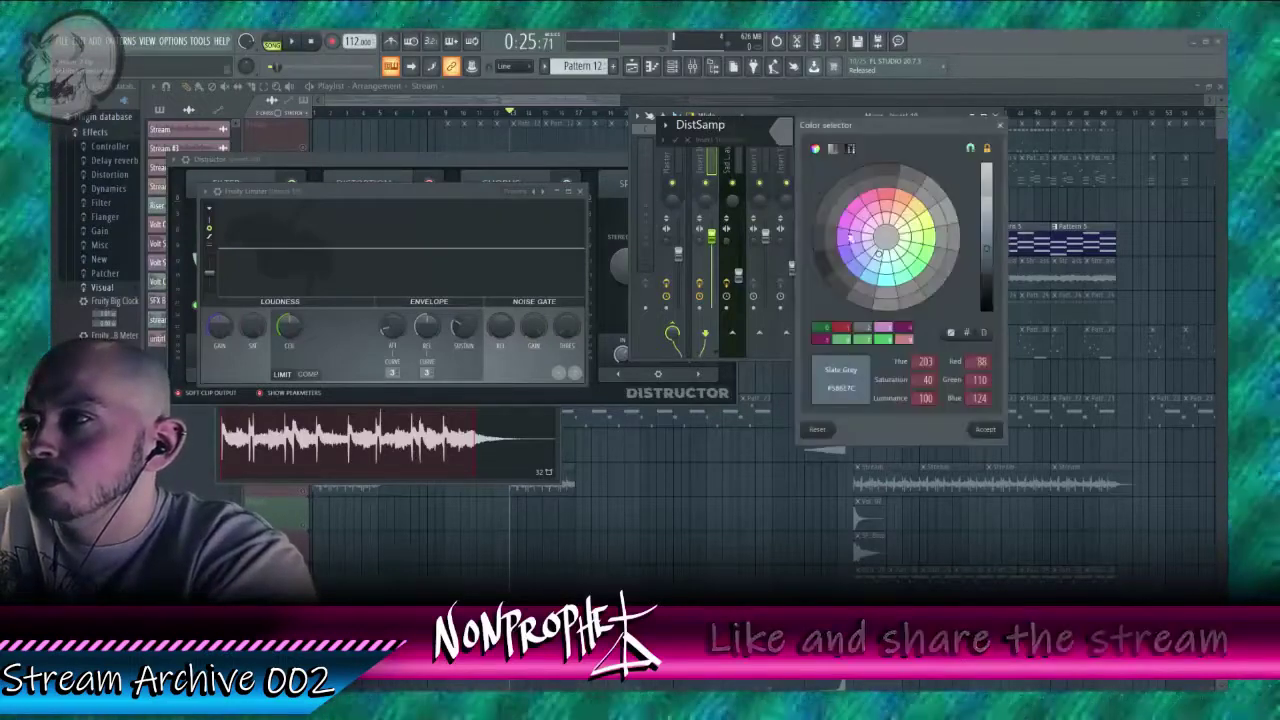
click(985, 430)
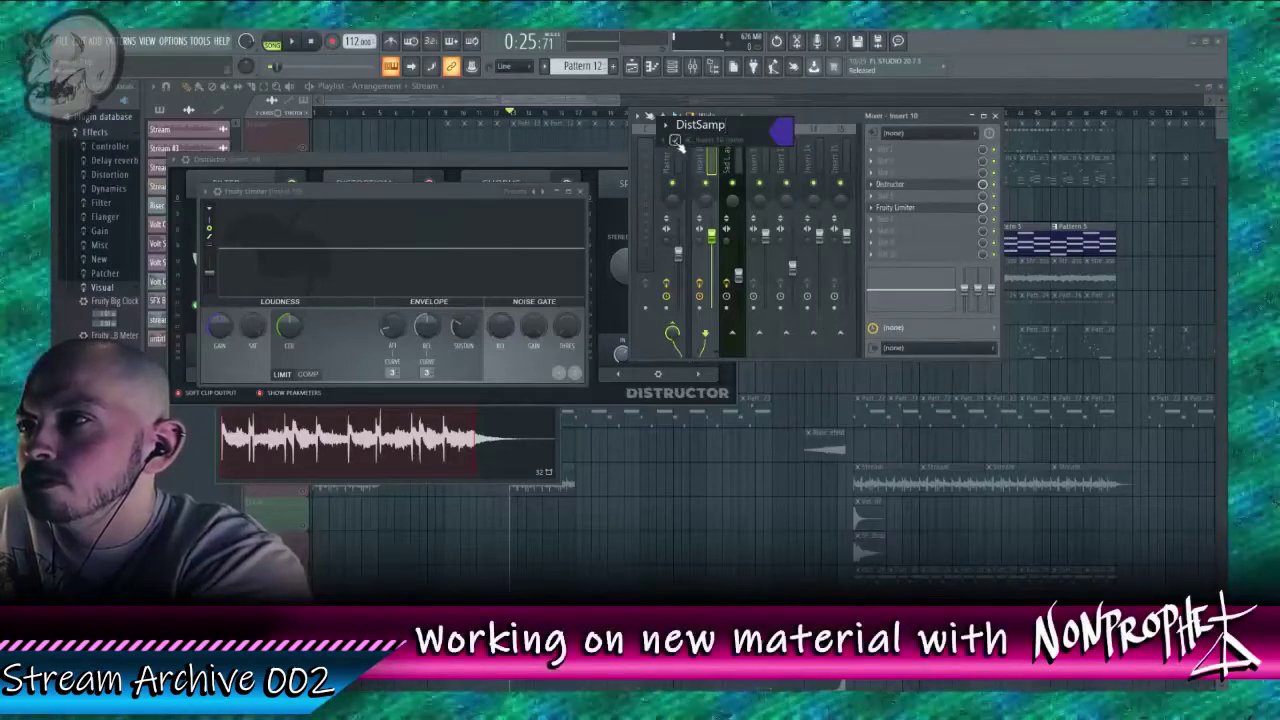
key(Return)
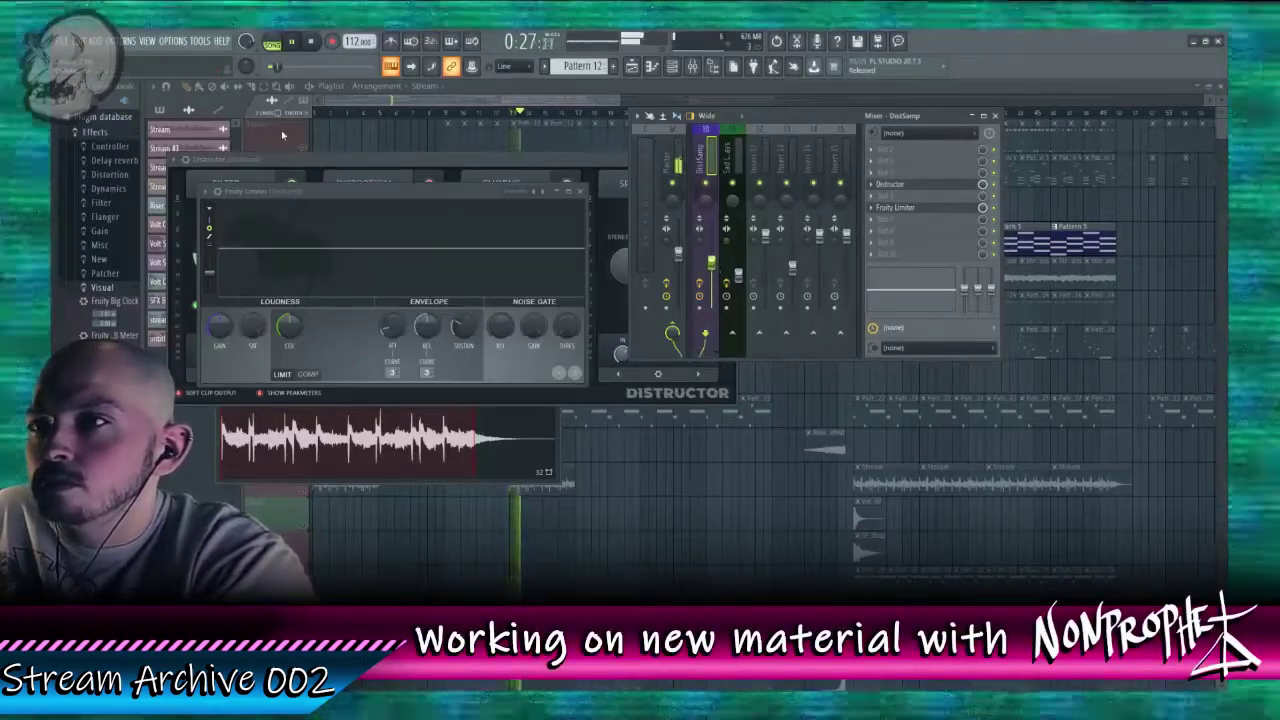
key(F12)
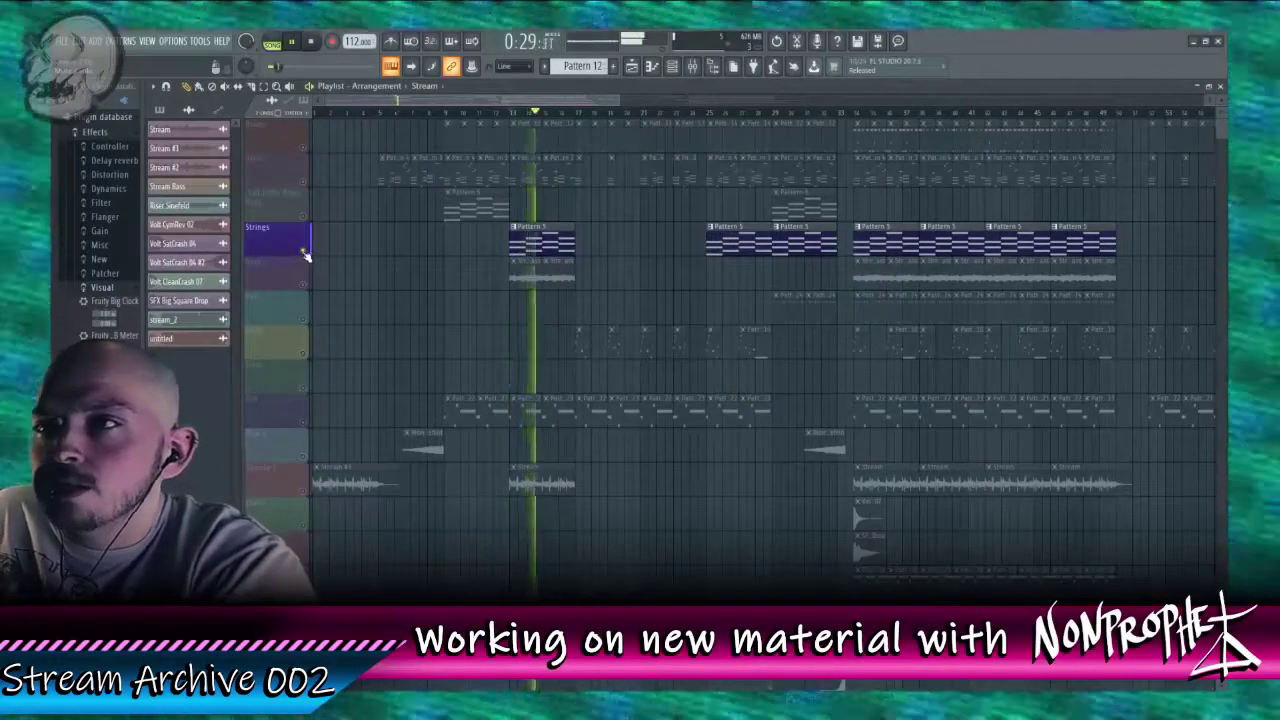
Step: Unsolo the Strings track and add Fruity Parametric EQ 2 to slot 6 of the Stream Bass clip's mixer track, Insert 13
click(512, 113)
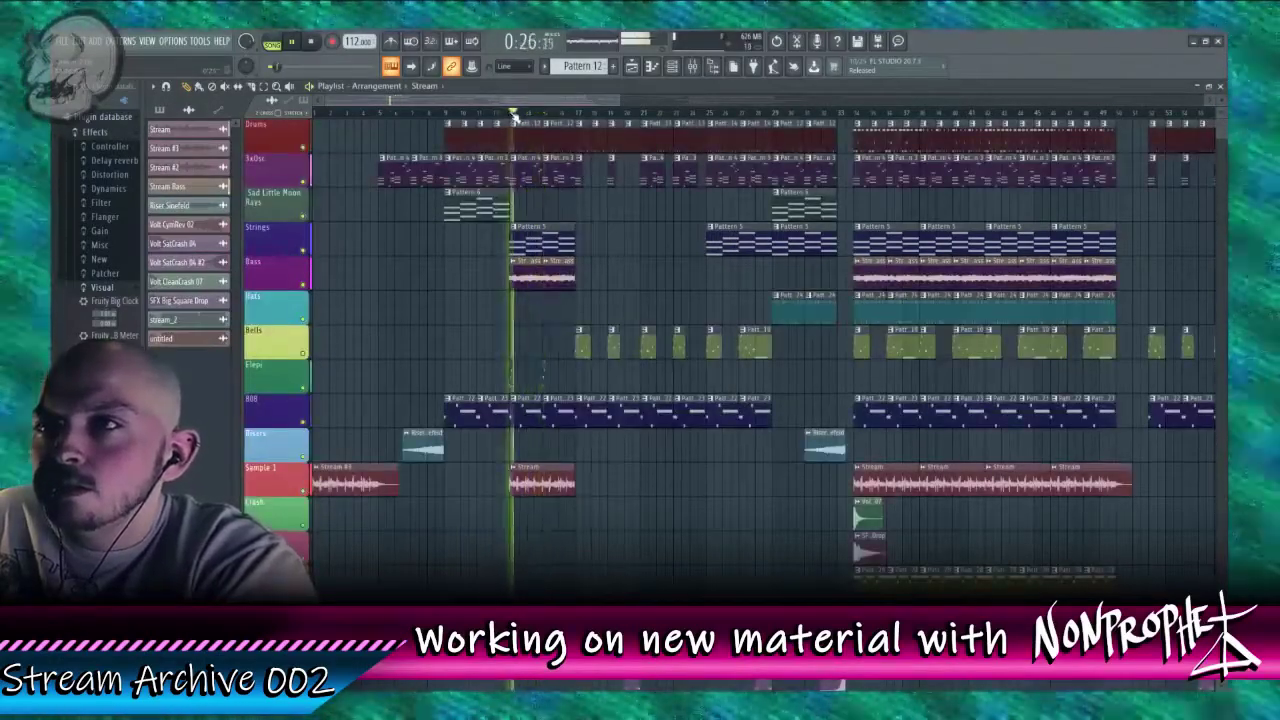
click(488, 112)
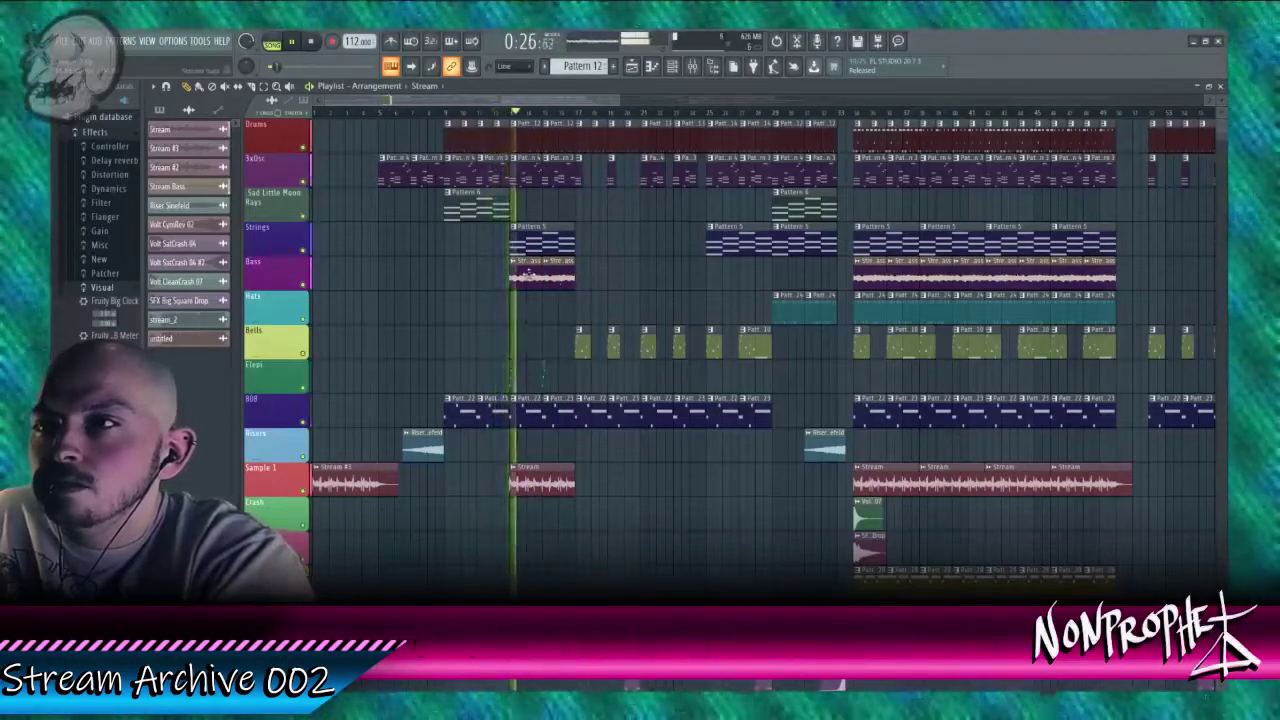
double_click(530, 265)
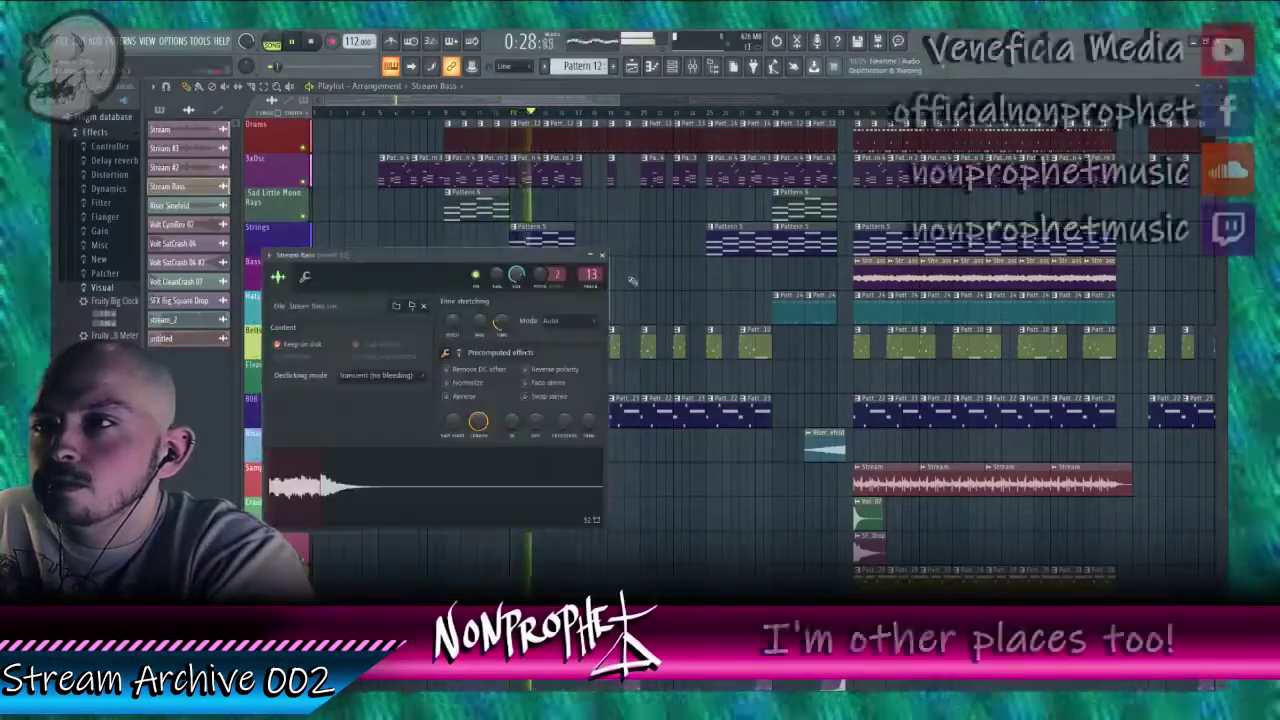
key(F9)
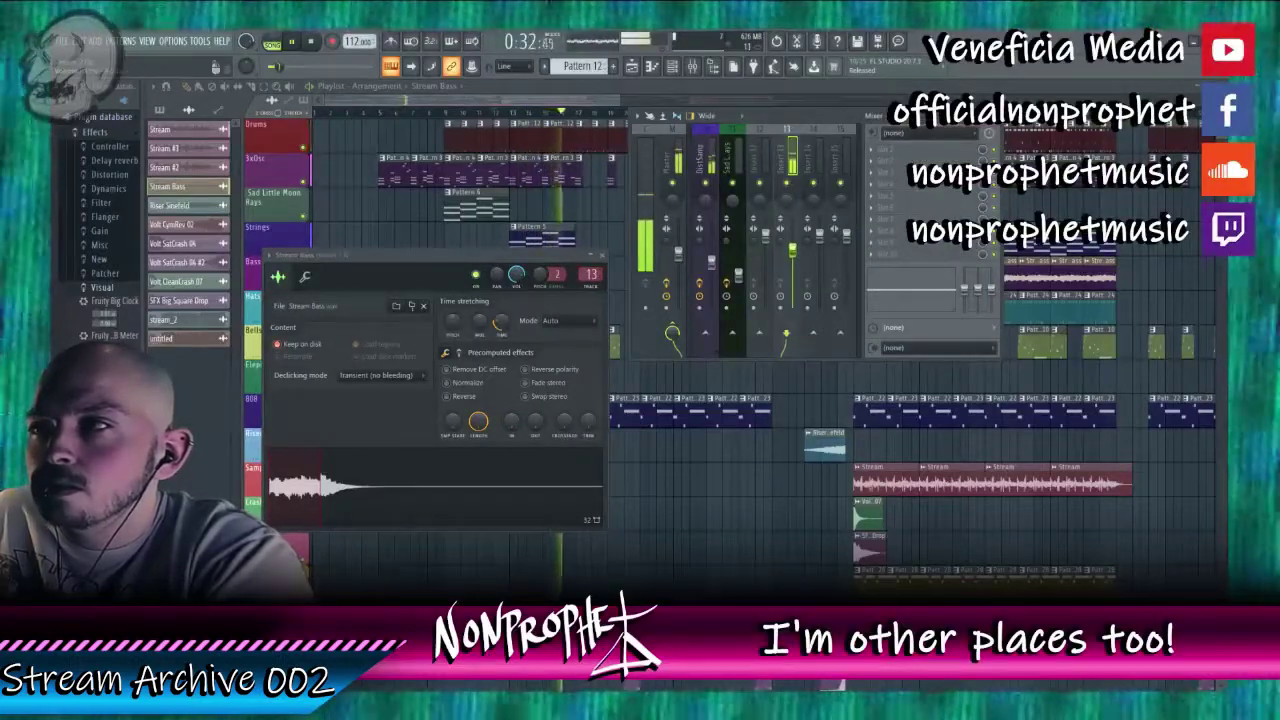
click(938, 207)
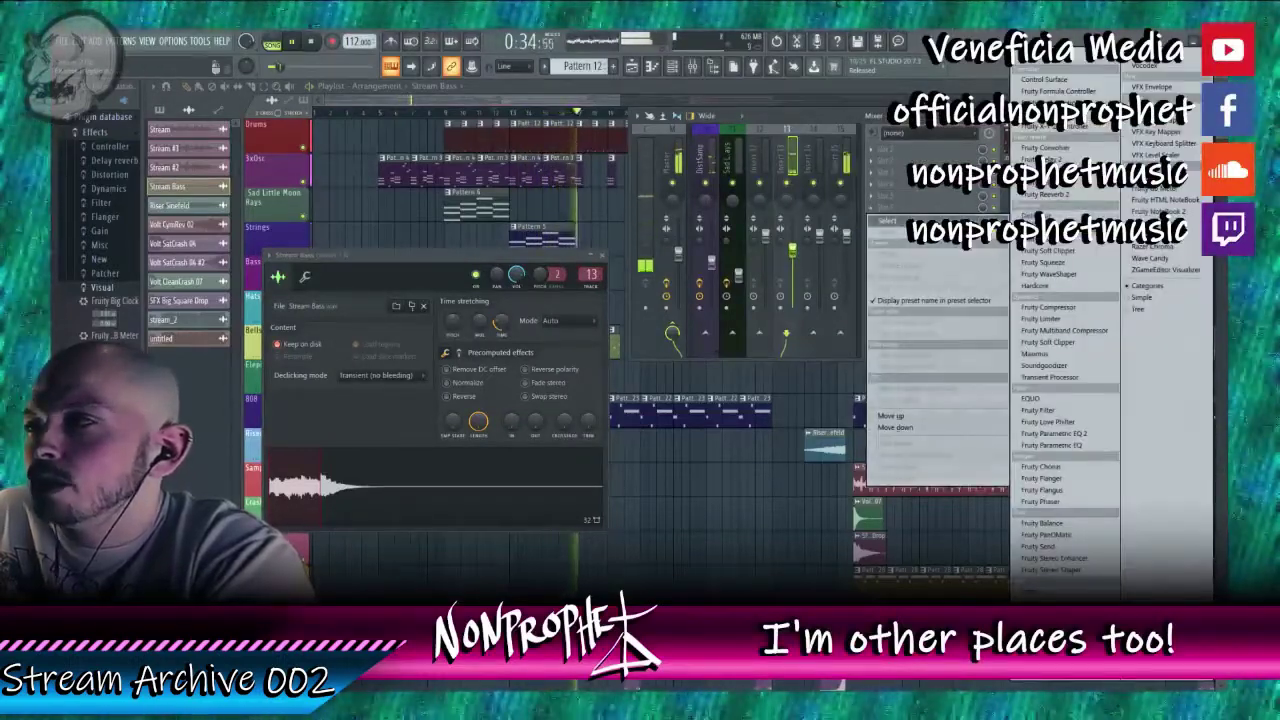
click(1054, 433)
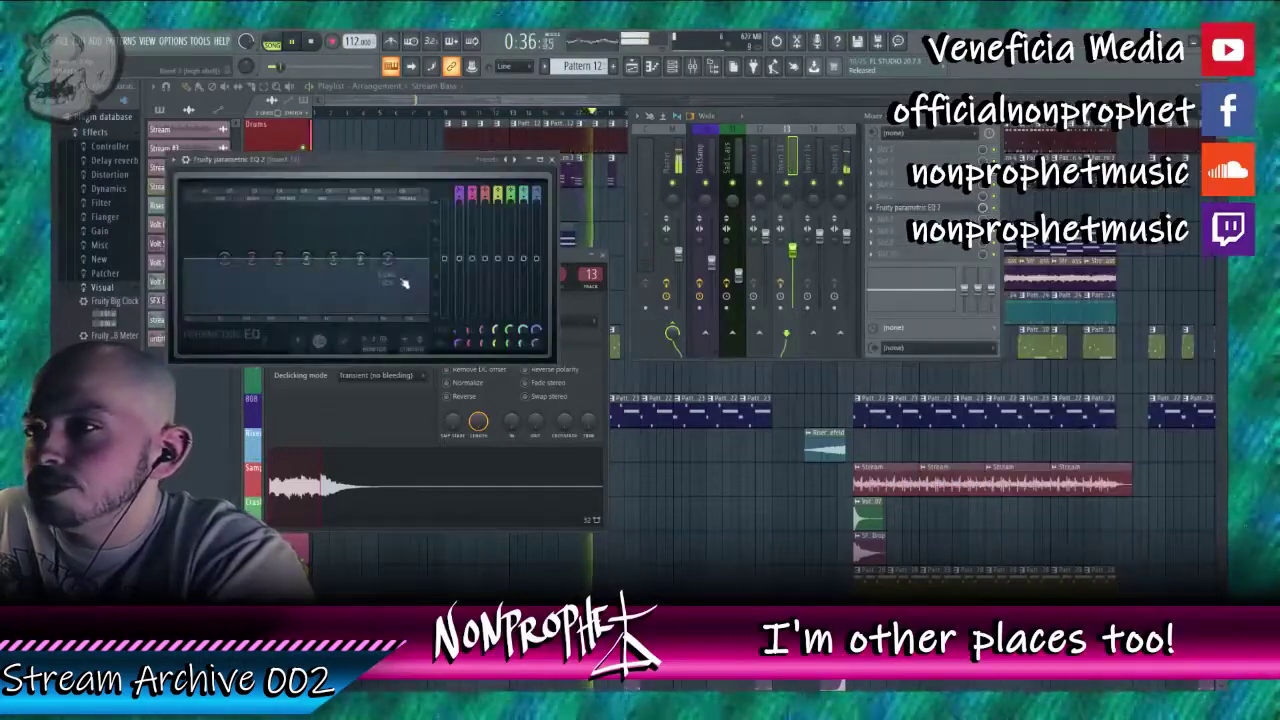
key(F12)
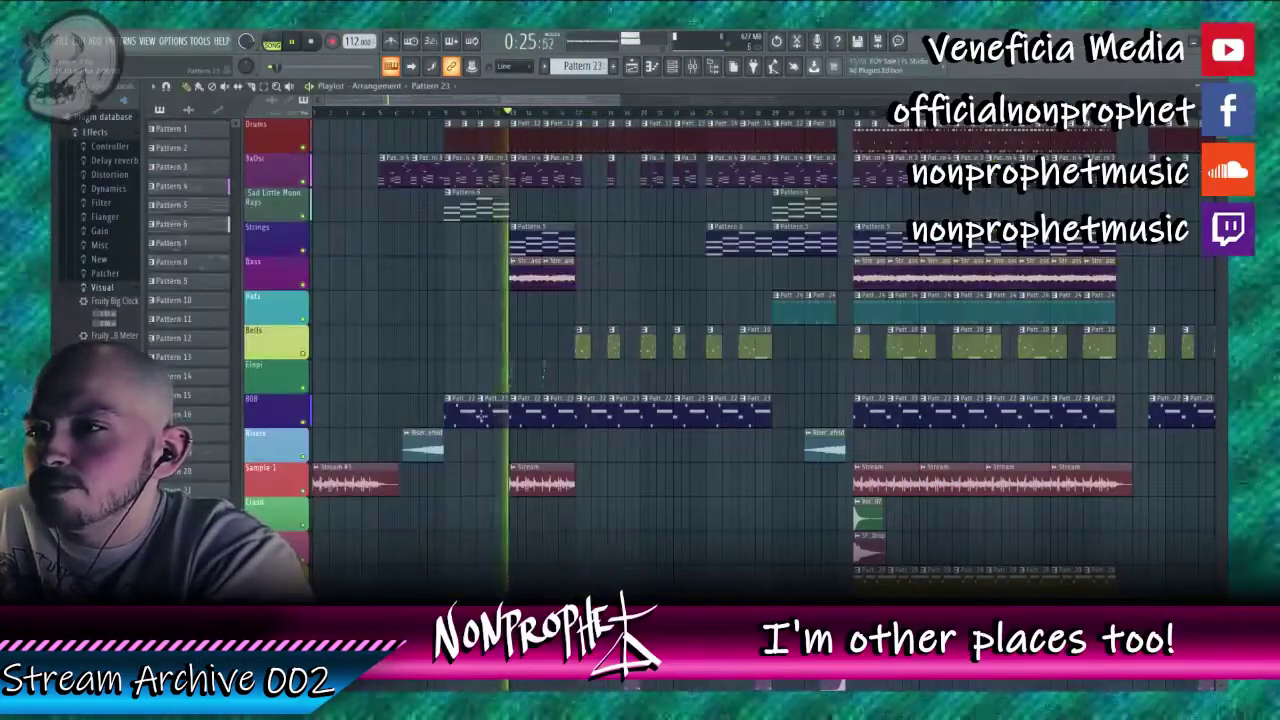
Step: Check which channel and mixer track the 808 pattern, Pattern 22, uses
click(577, 113)
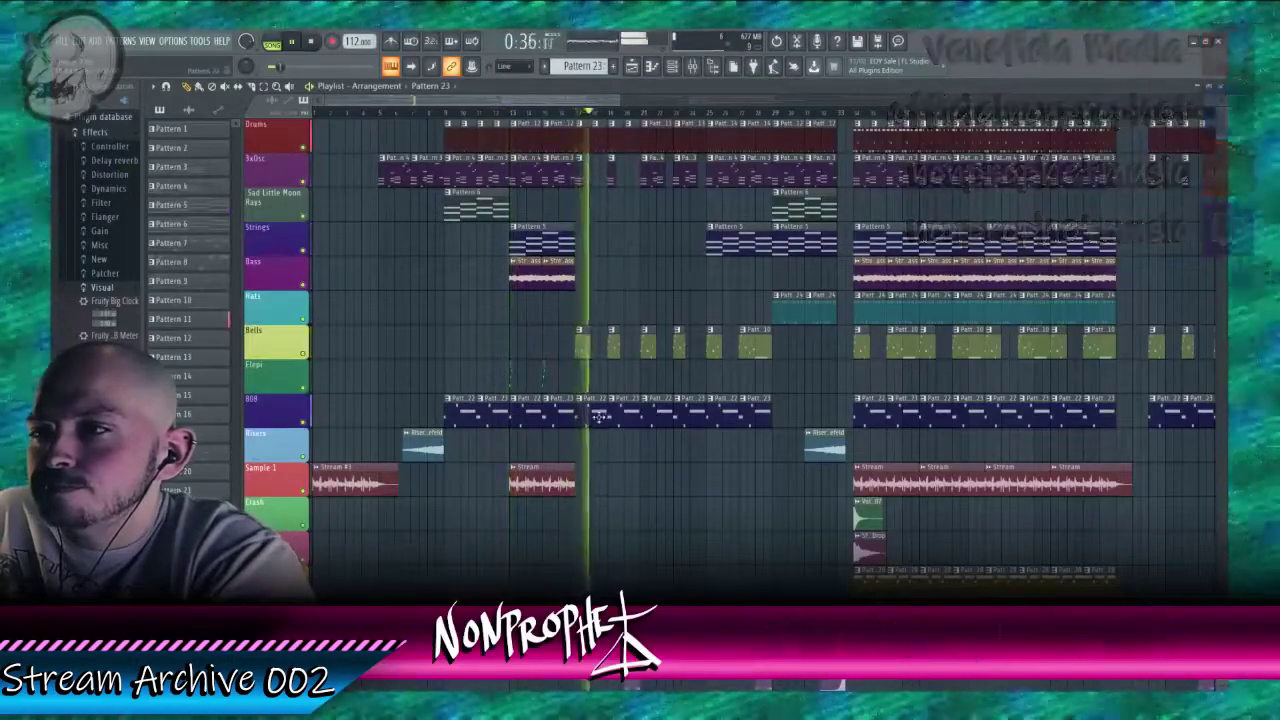
double_click(598, 418)
key(F6)
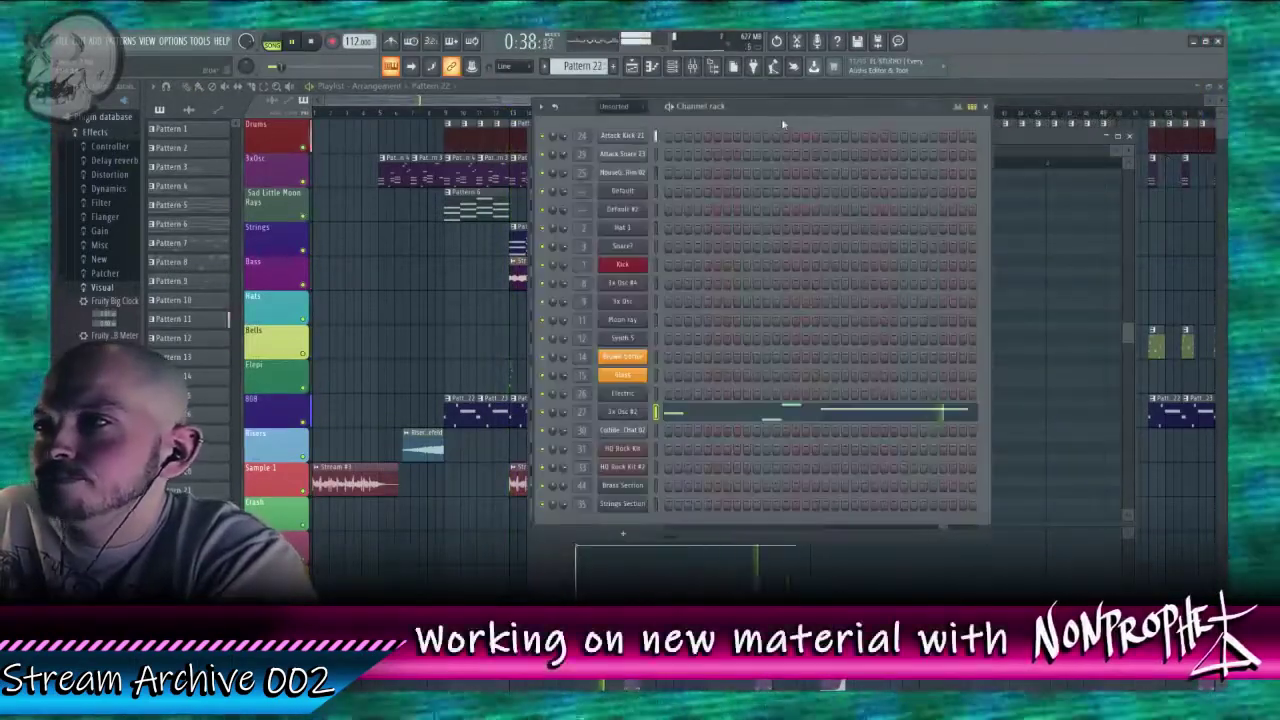
double_click(585, 411)
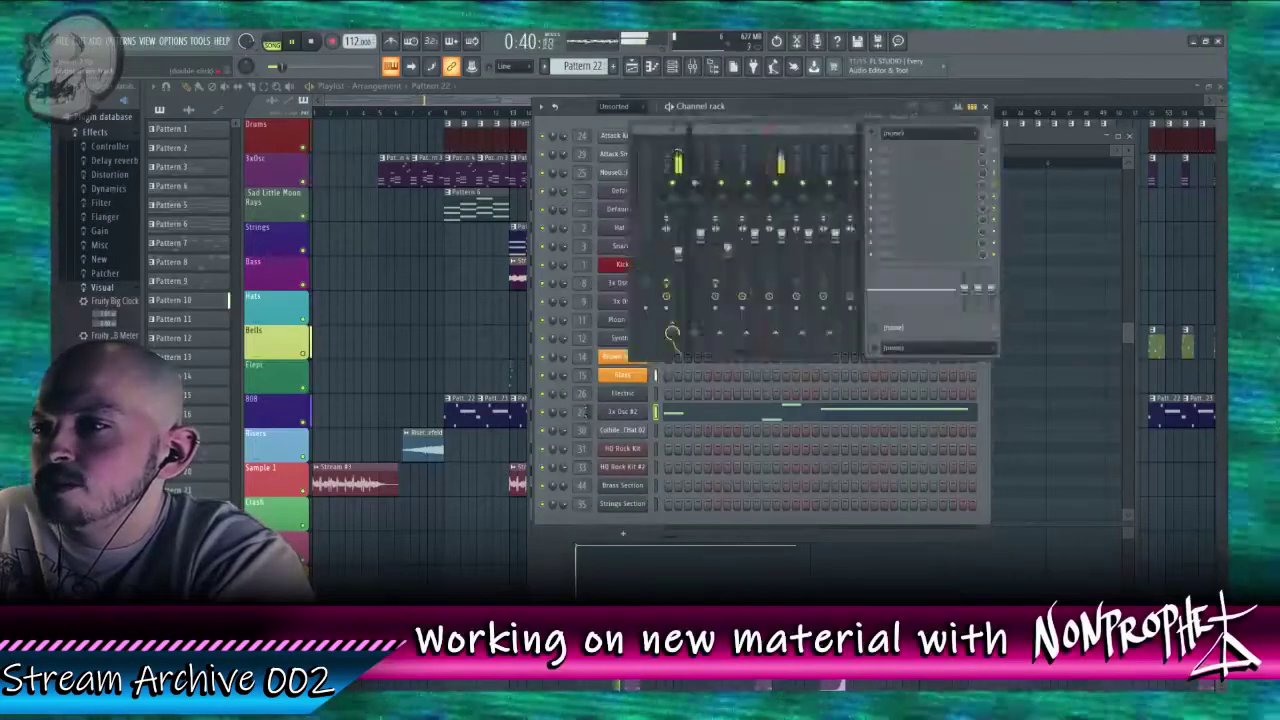
Step: Listen to the earlier render, the untitled clip further along the playlist, and return to the song's arrangement
drag(521, 105, 924, 113)
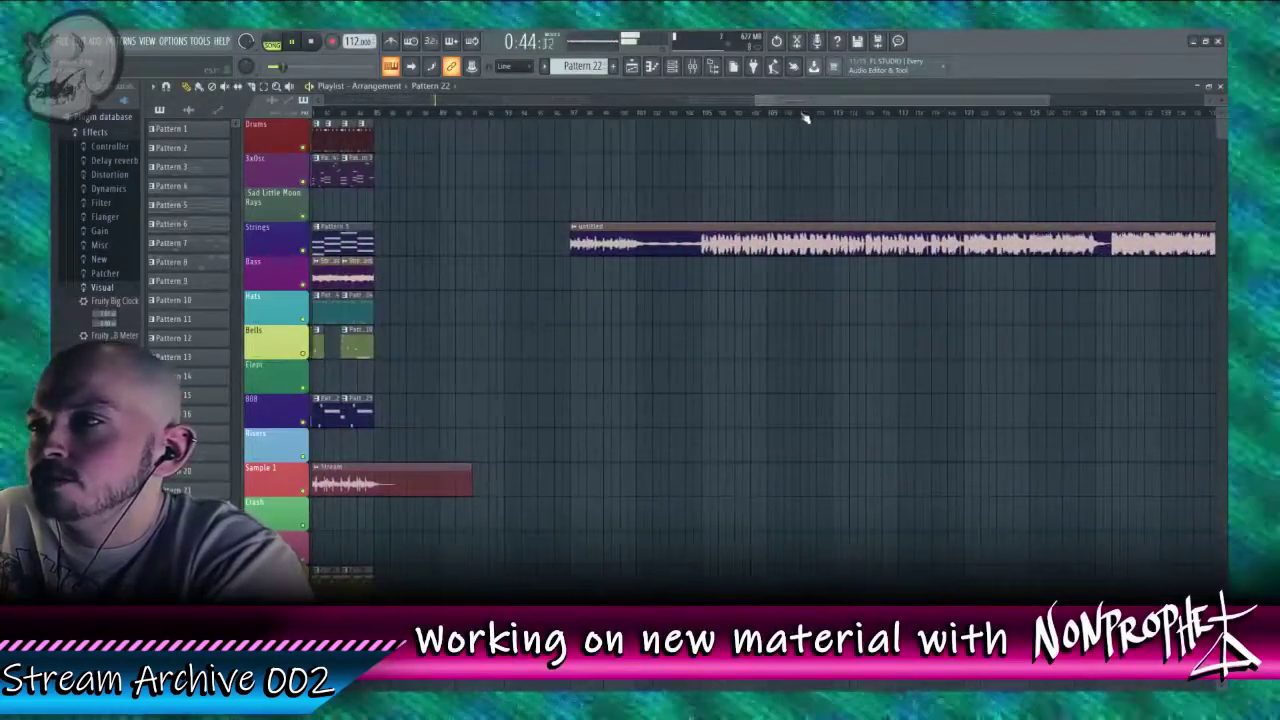
click(767, 113)
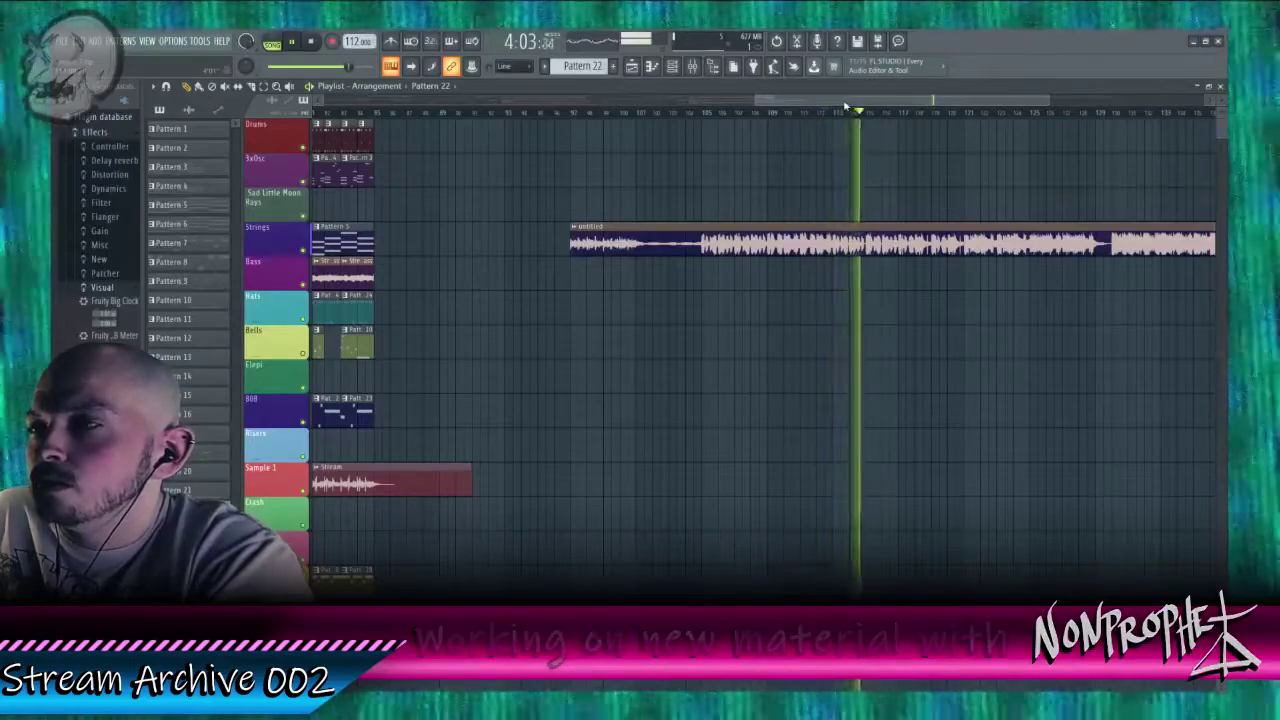
scroll(845, 105, down, 5)
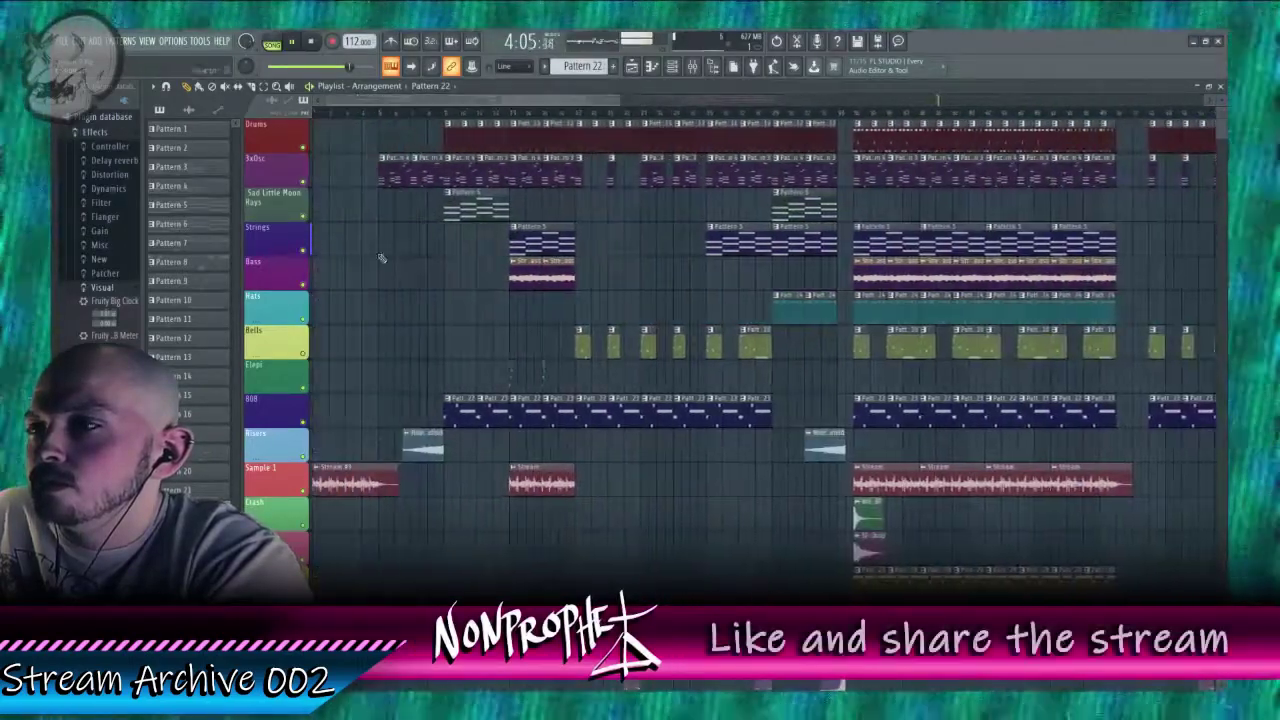
Step: Solo the 808 playlist track and play the song from about bar 19
right_click(305, 424)
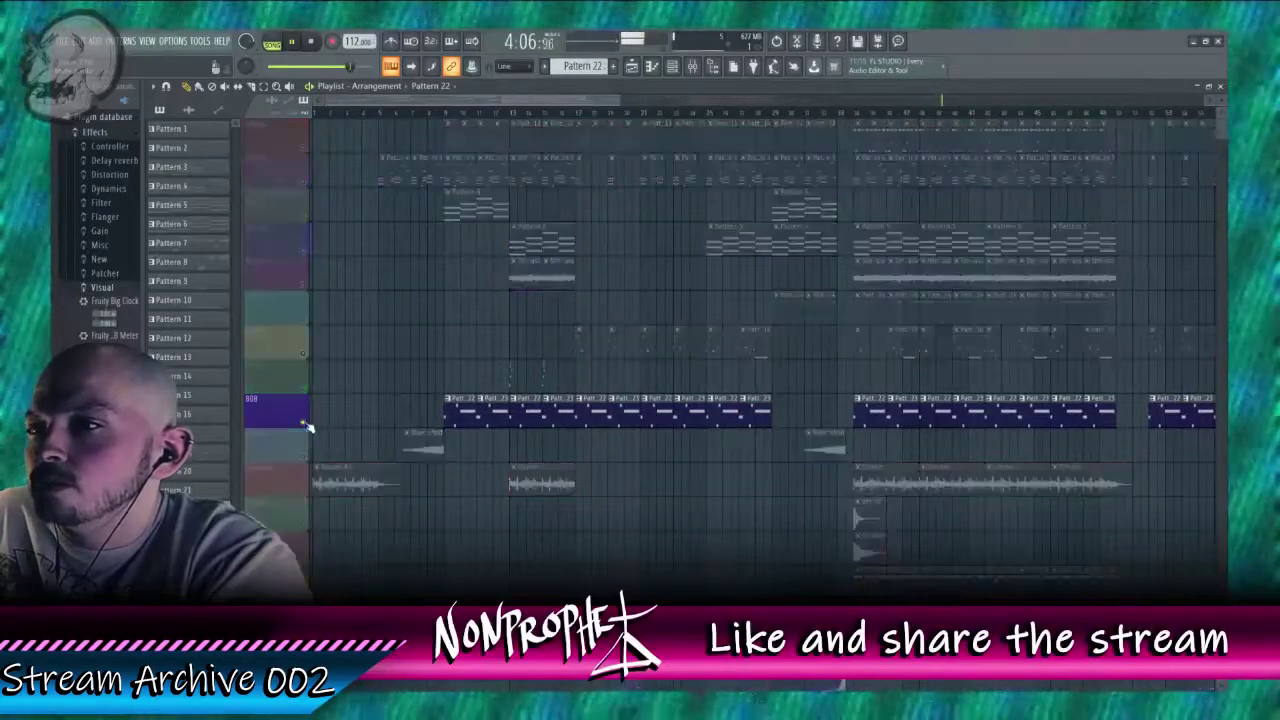
click(617, 114)
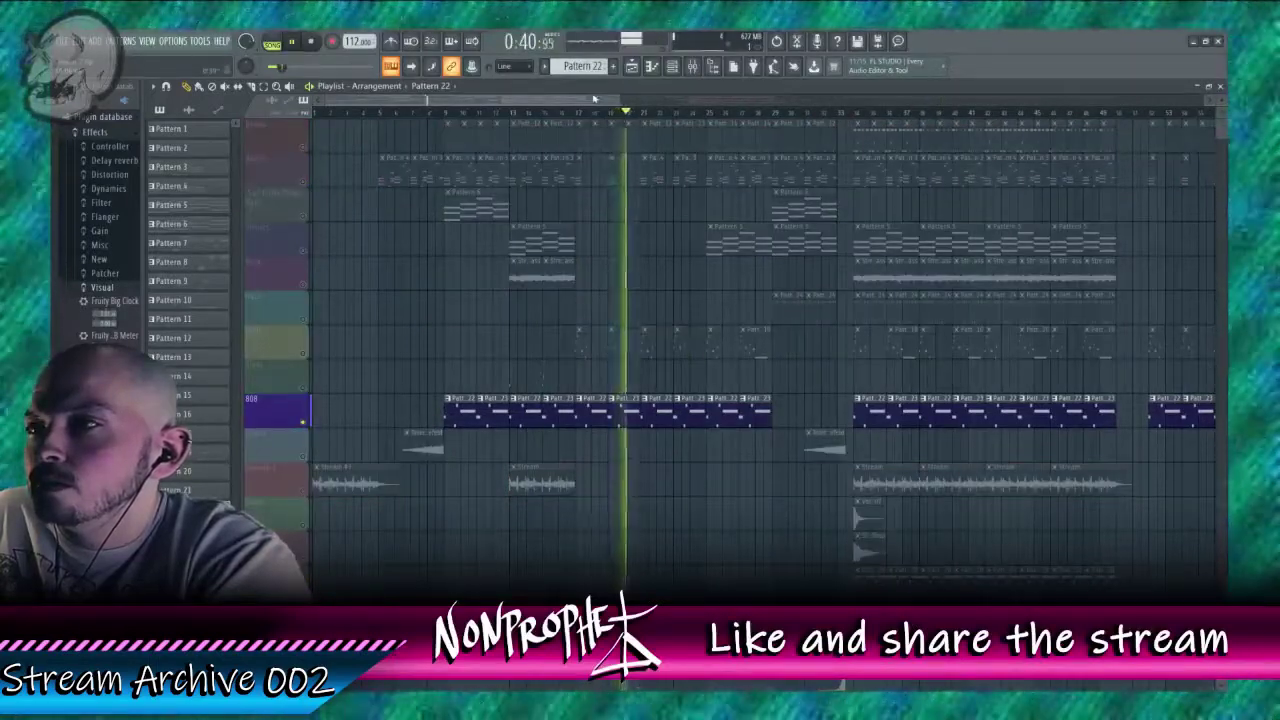
drag(620, 100, 403, 135)
Step: Add Fruity Parametric EQ 2 to slot 3 of the 808's mixer track, Insert 27
double_click(500, 410)
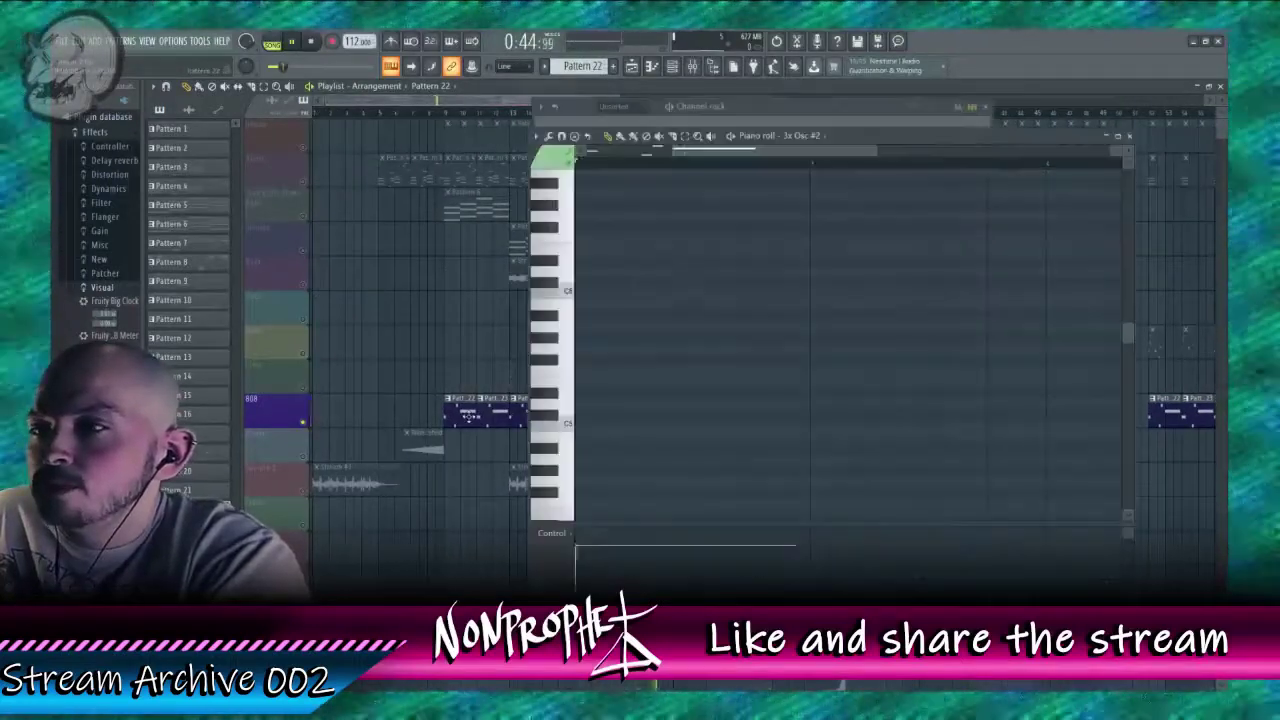
click(838, 119)
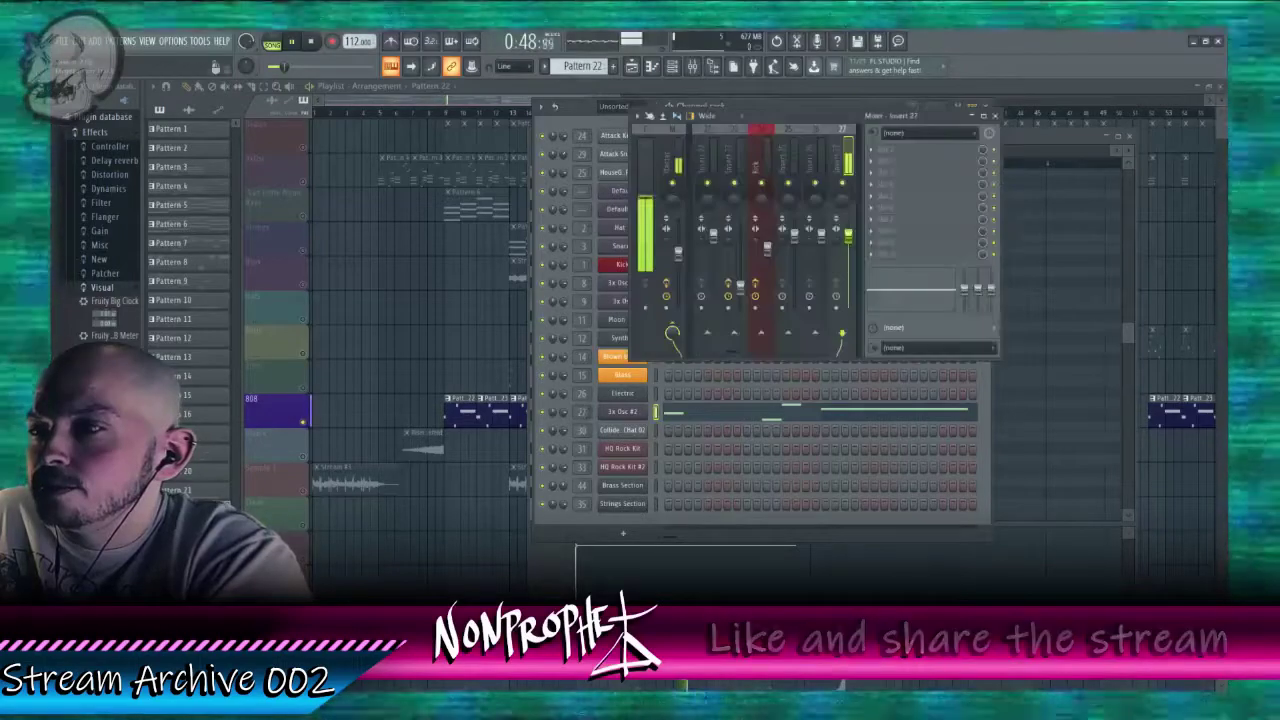
click(930, 172)
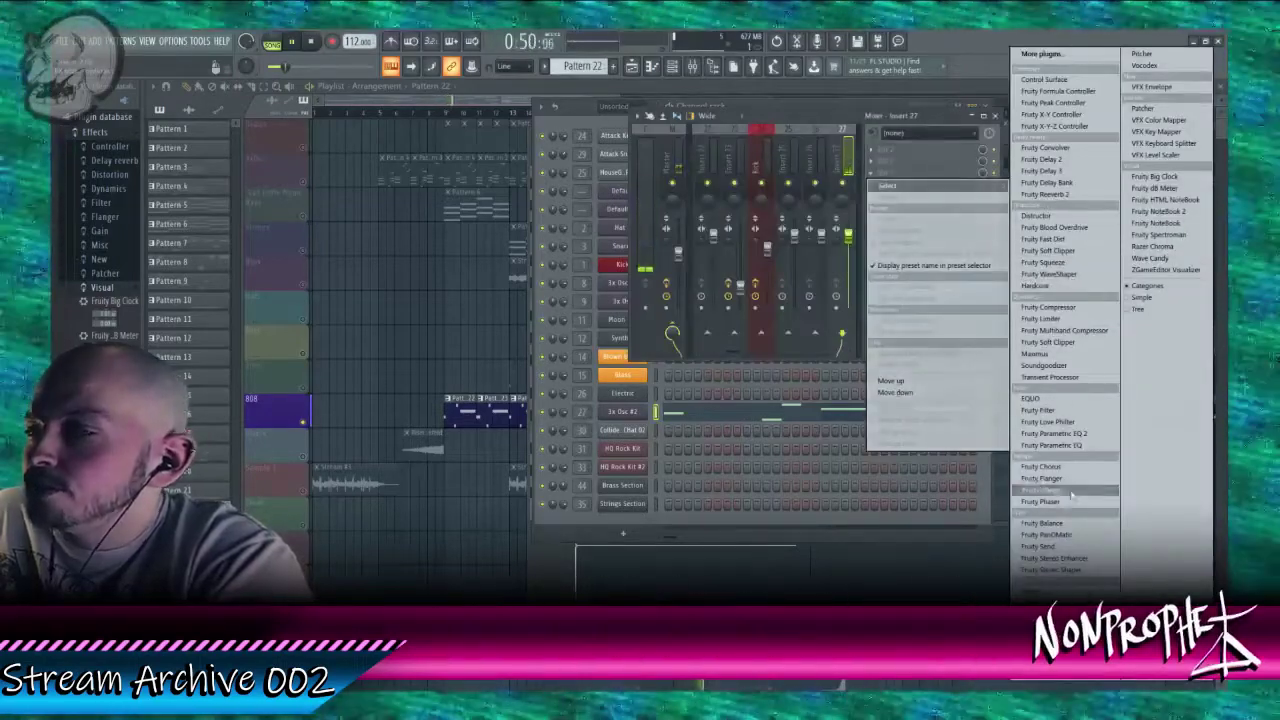
click(1058, 433)
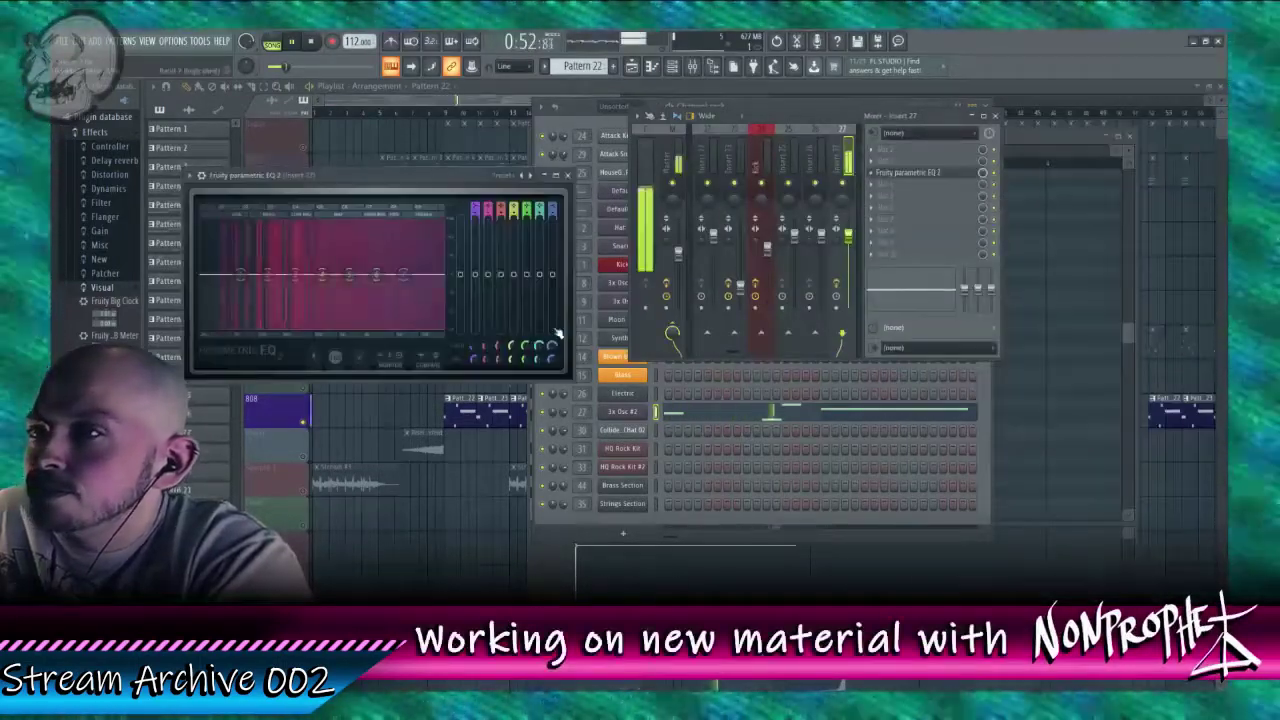
Step: Set band 7 of the 808's equalizer to a Low pass type with the Steep 8 order
right_click(403, 277)
mouse_move(424, 308)
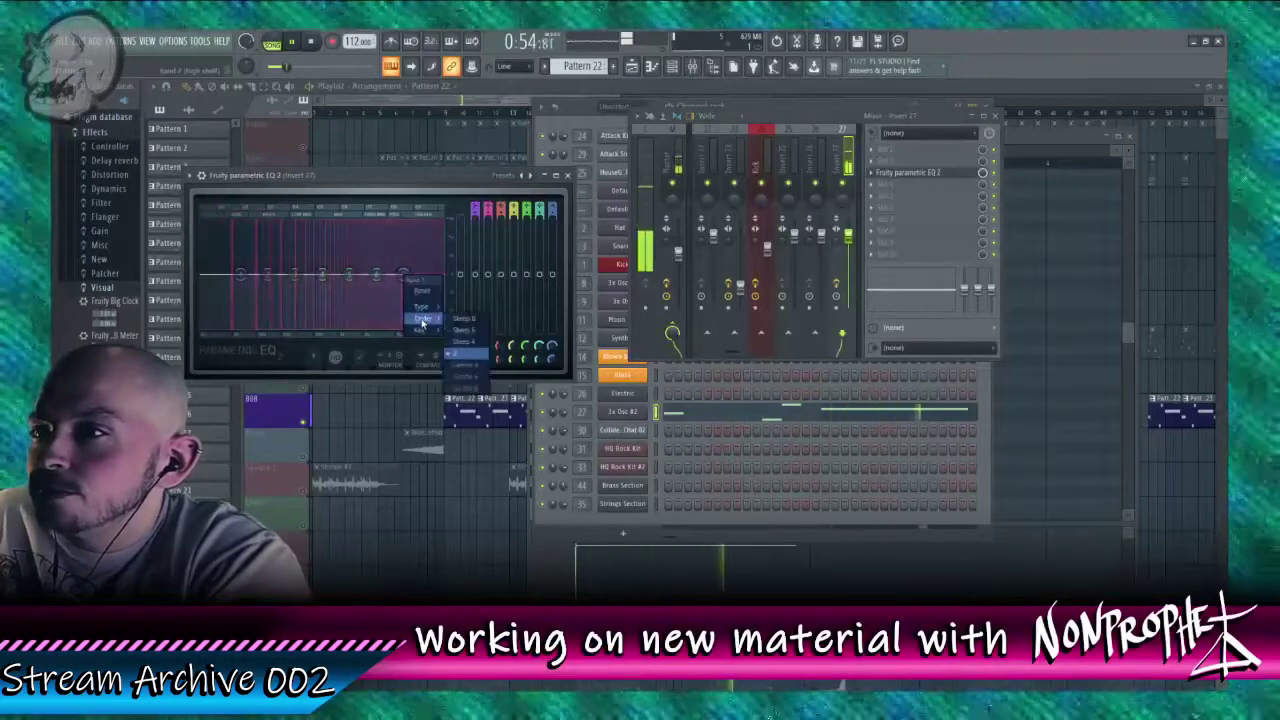
click(462, 319)
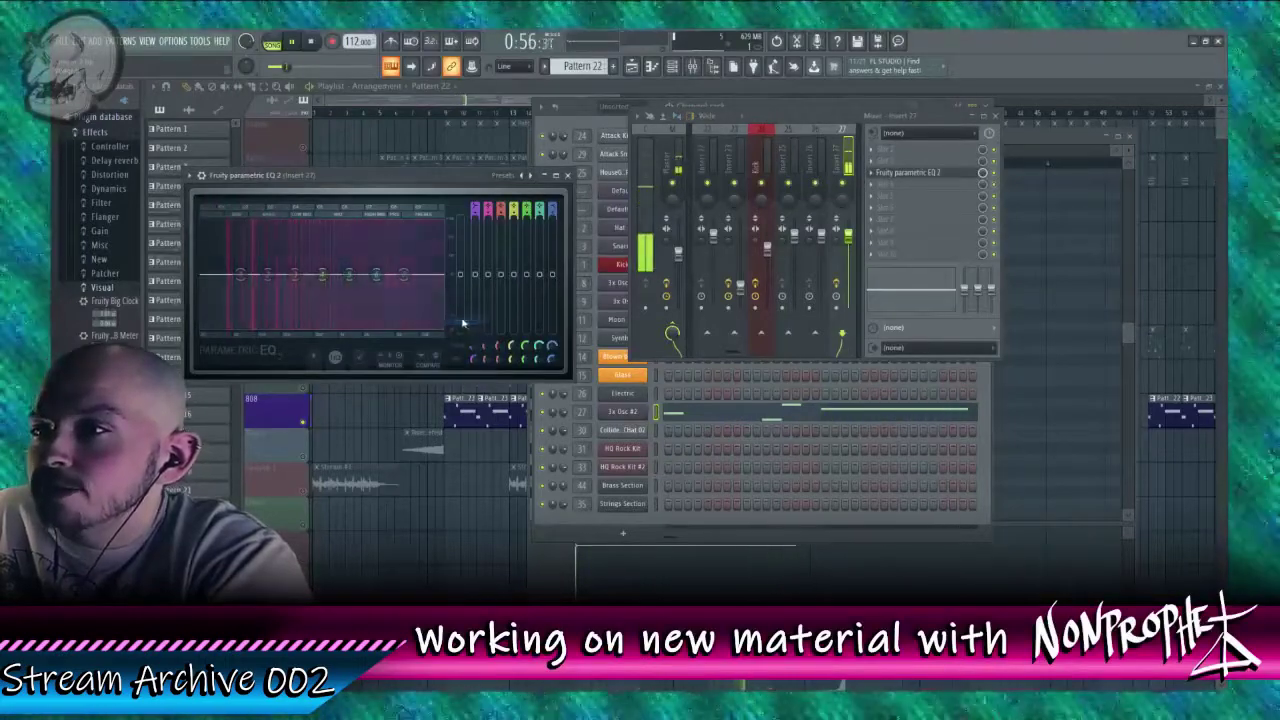
right_click(405, 281)
mouse_move(437, 306)
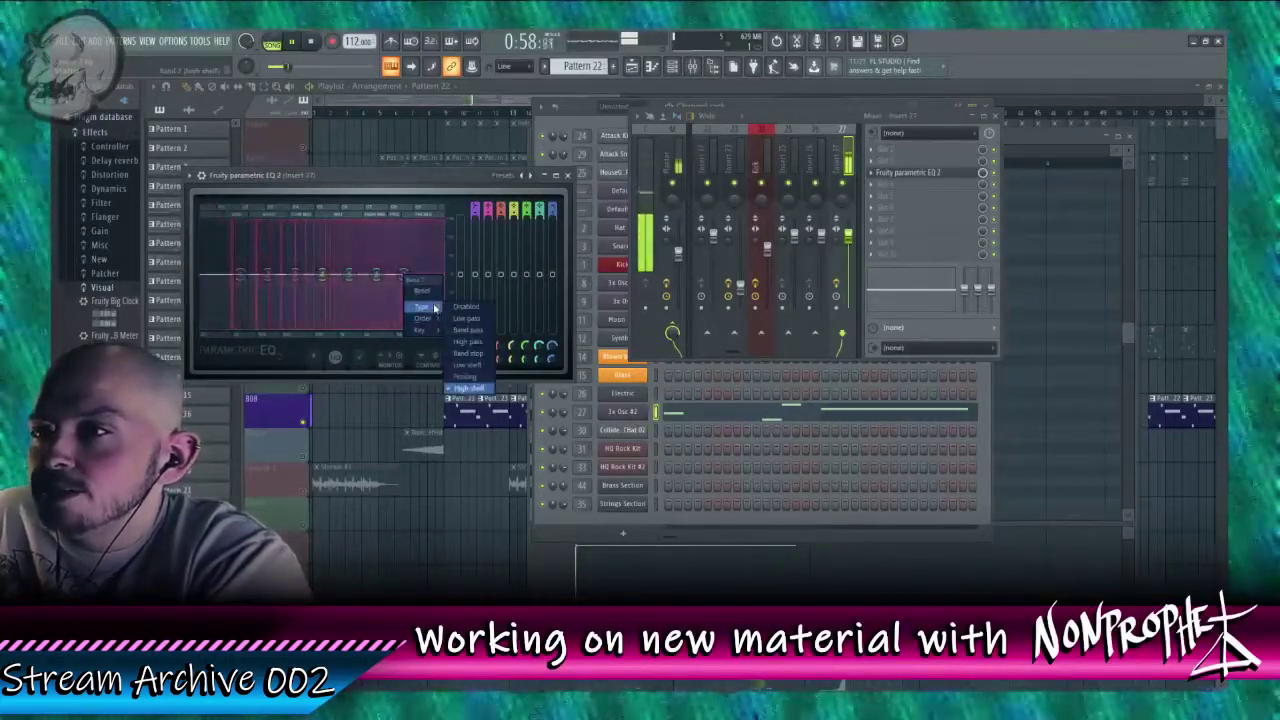
click(466, 319)
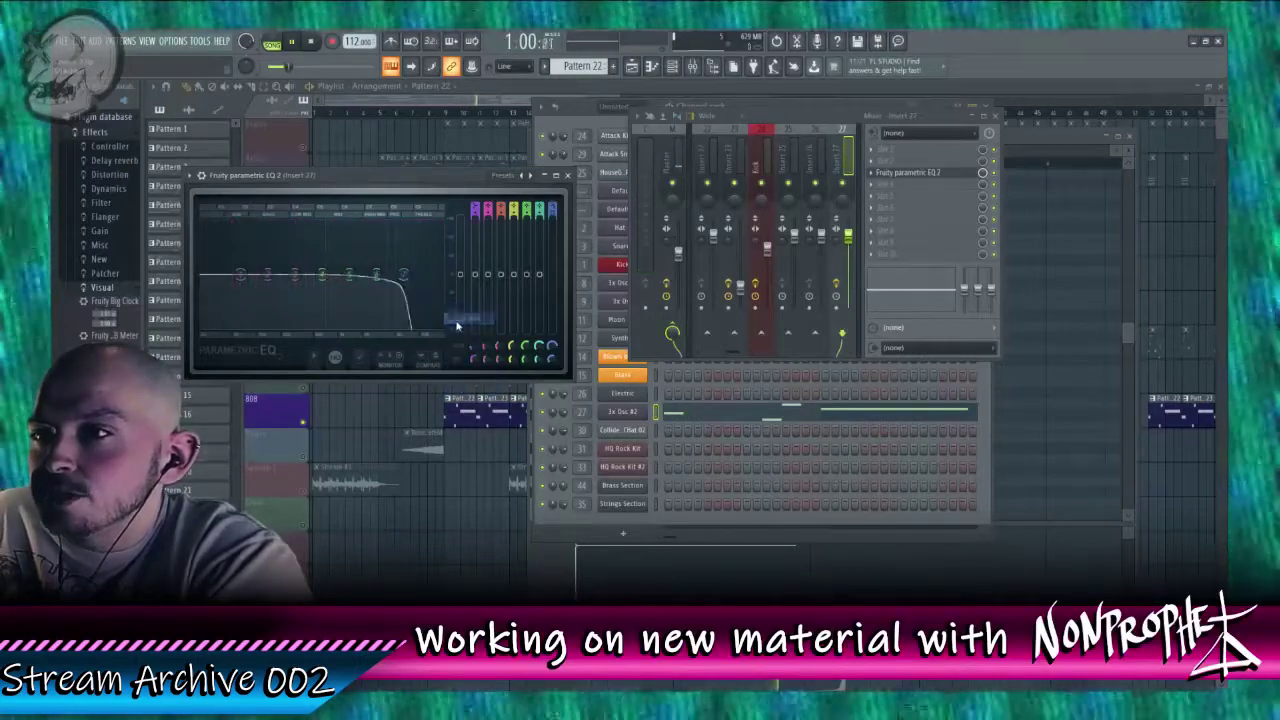
Step: Move the low-pass cutoff of the 808's equalizer down to the low mids and shape the low bands with a gentle boost
drag(351, 275, 309, 274)
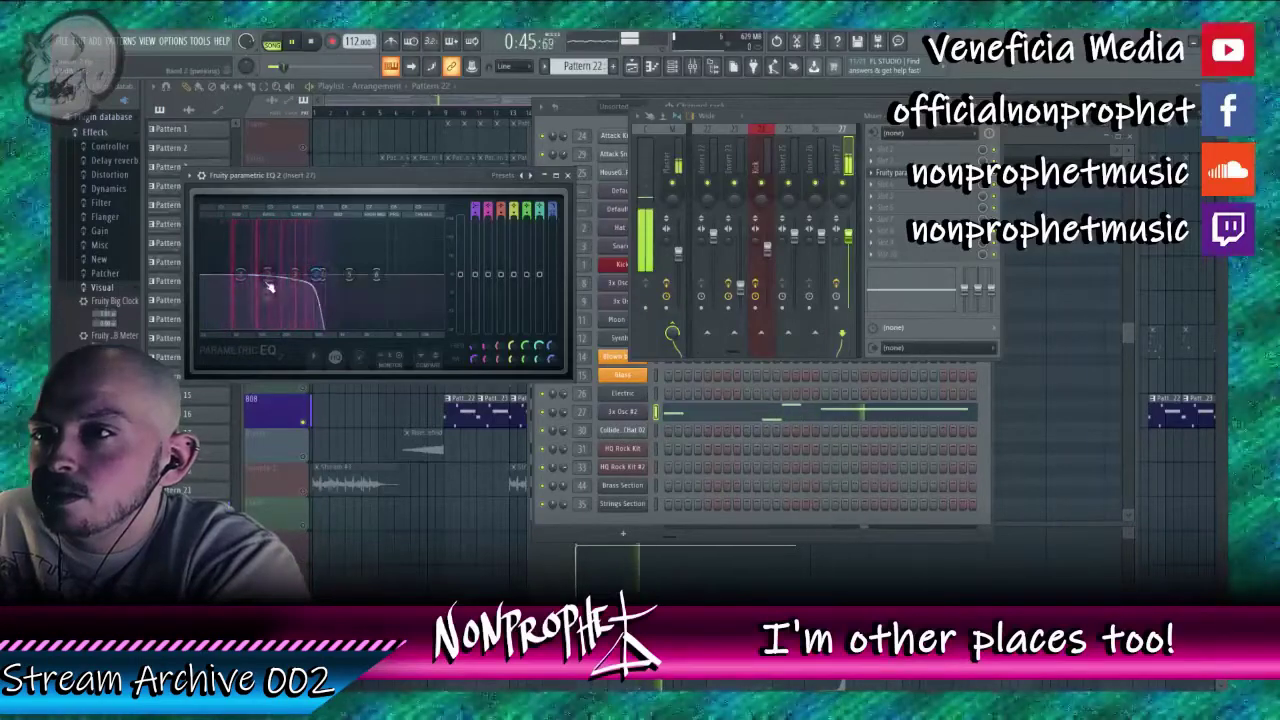
drag(295, 274, 252, 228)
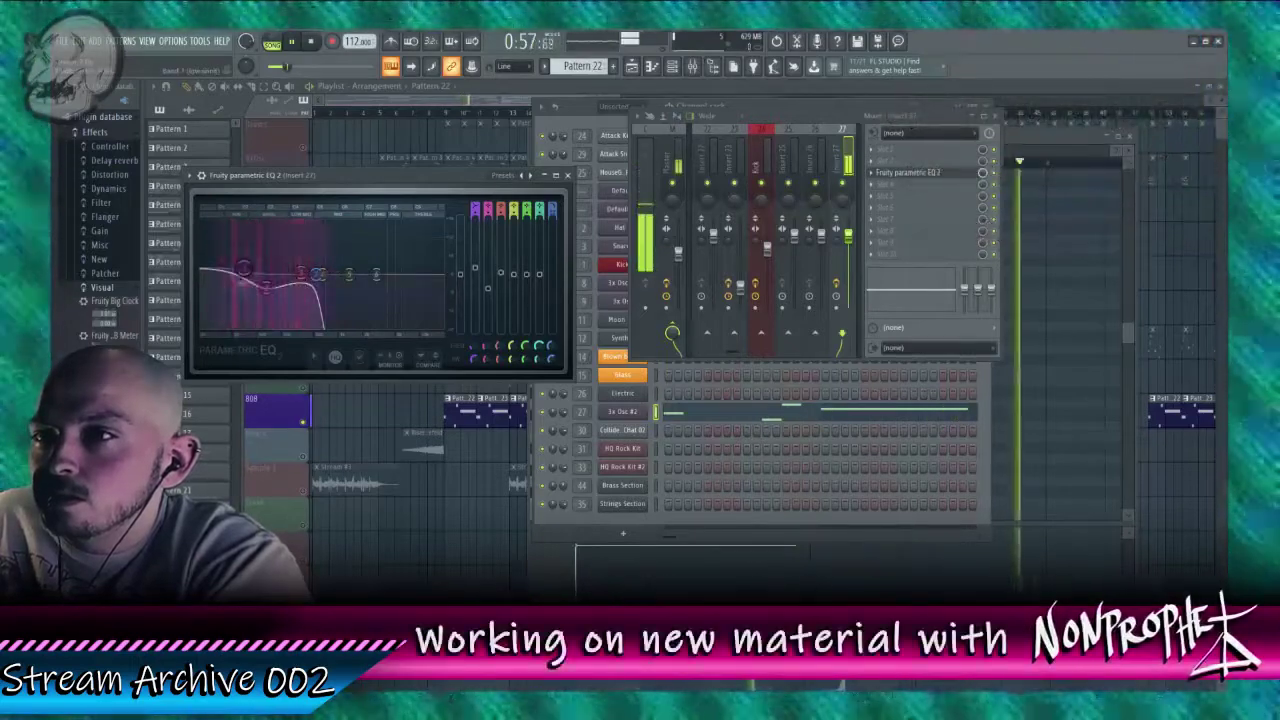
drag(241, 274, 245, 277)
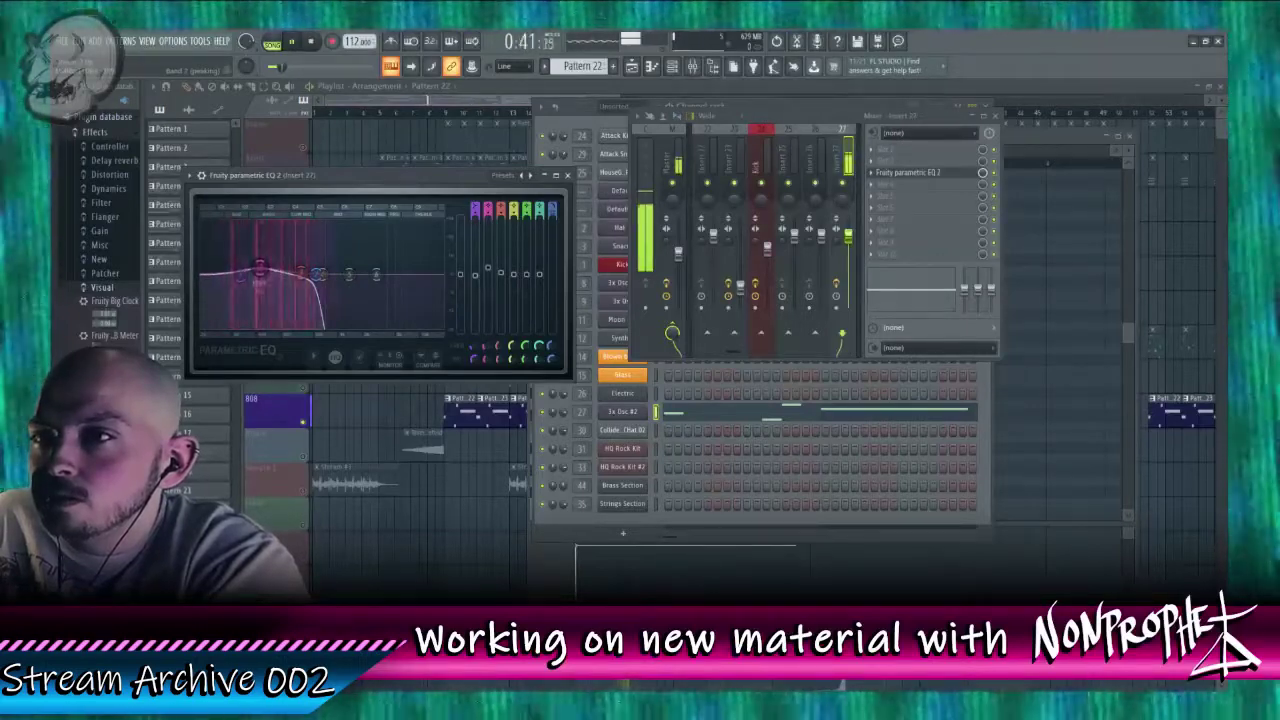
Step: Add Fruity Limiter to slot 6 of the 808's mixer track, Insert 27
click(875, 215)
mouse_move(882, 220)
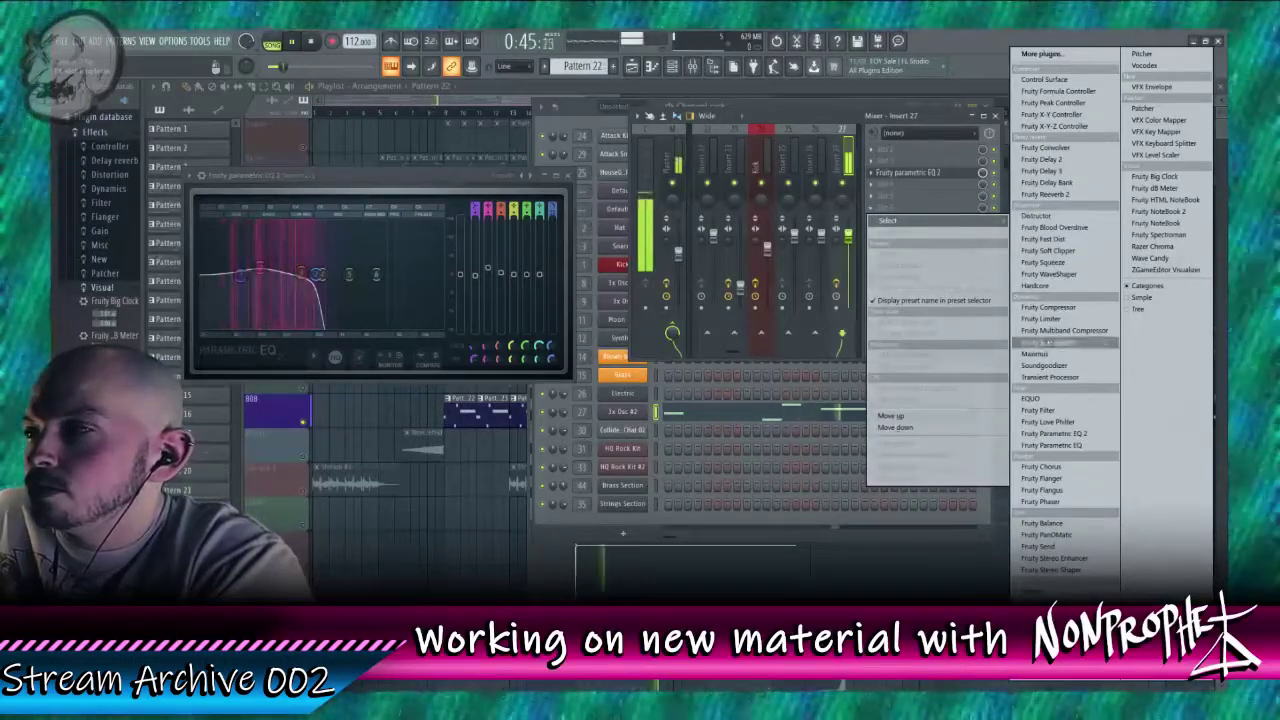
click(1045, 318)
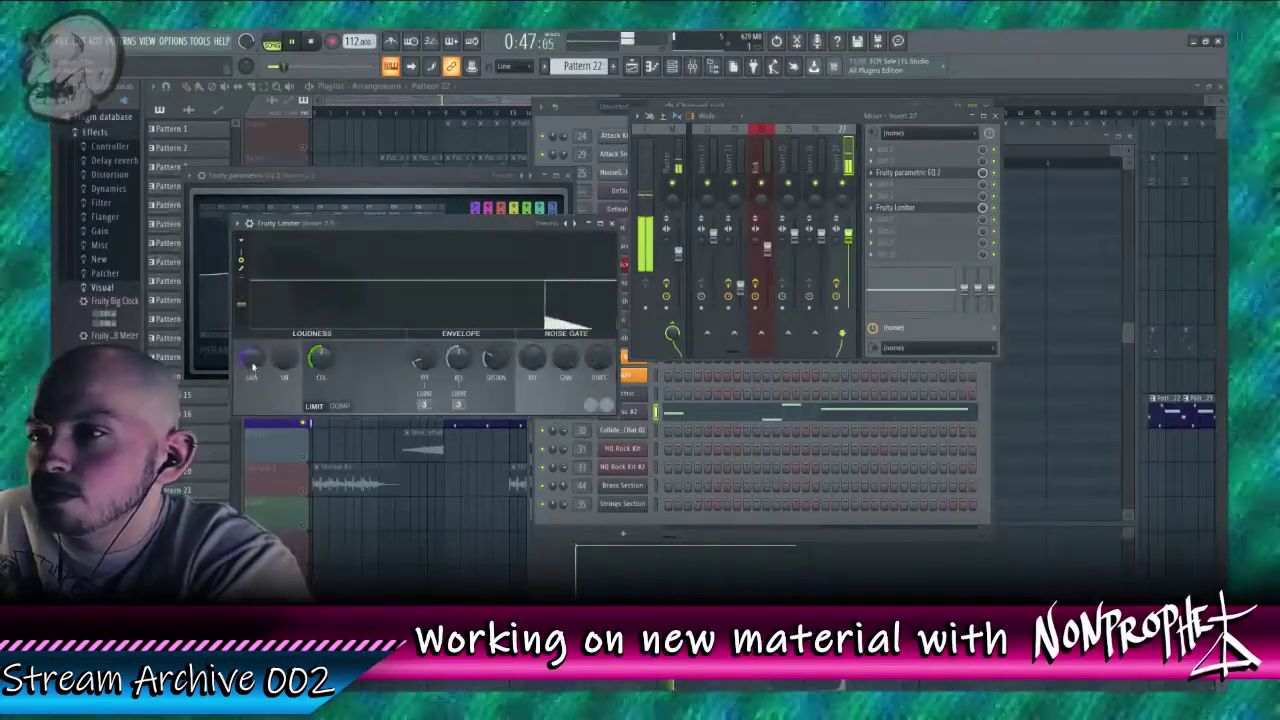
Step: Add Fruity Soft Clipper to slot 4 of Insert 27 and replace it with Fruity WaveShaper
click(876, 198)
mouse_move(876, 198)
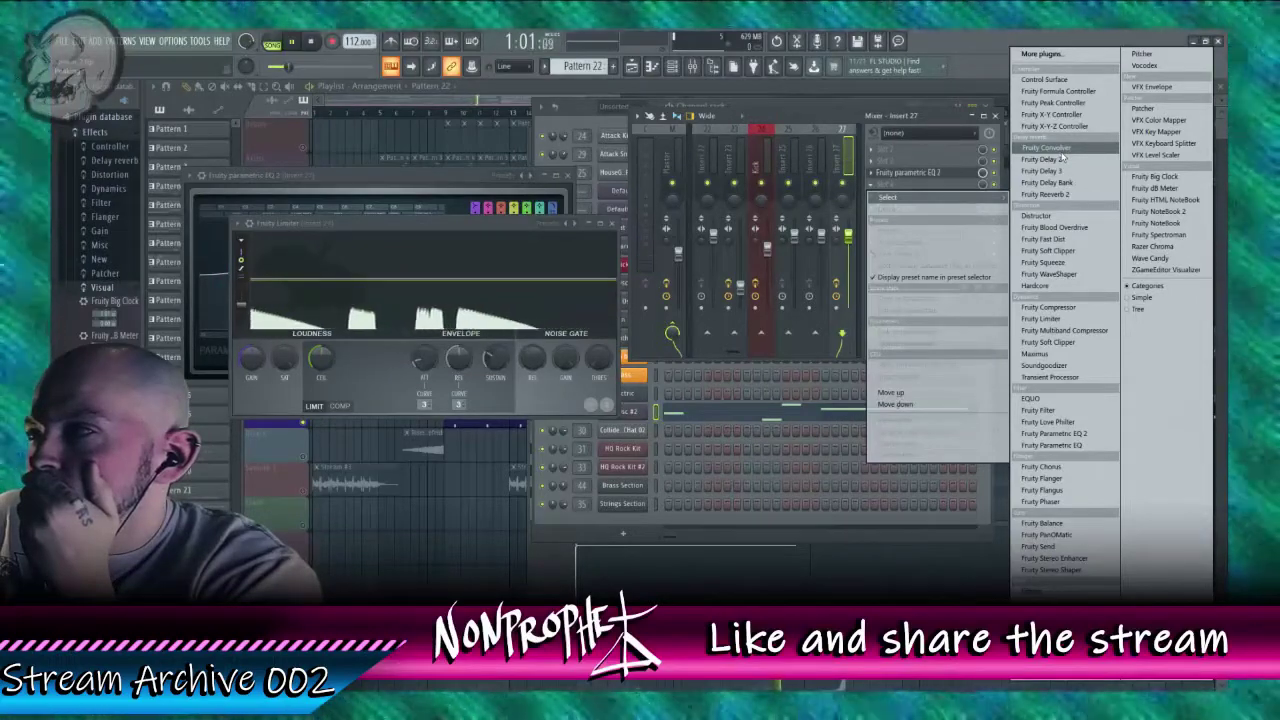
click(1045, 251)
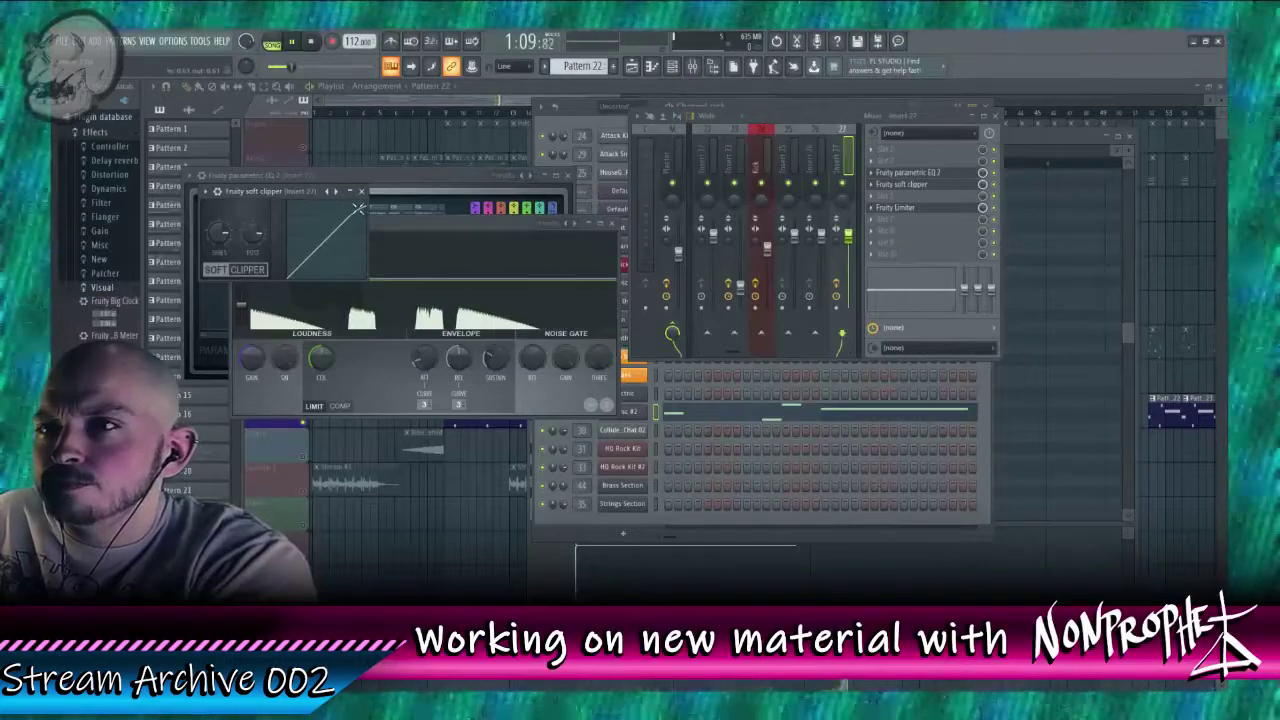
click(206, 191)
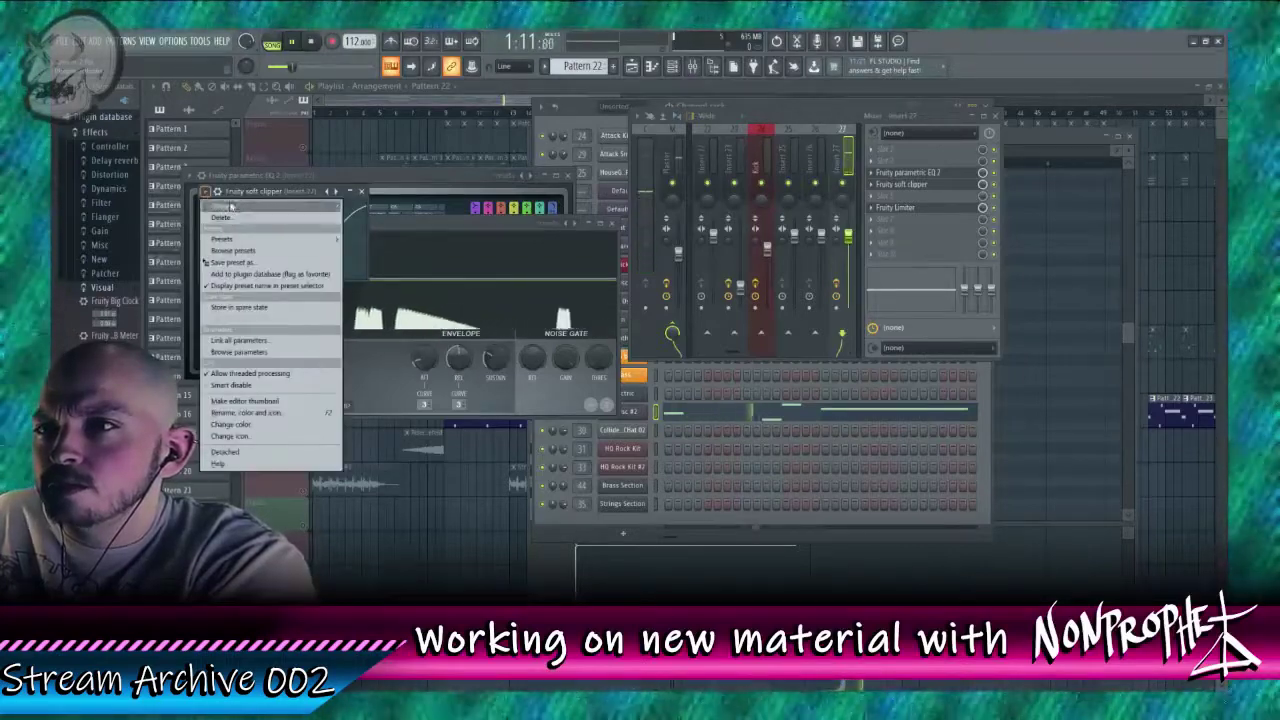
mouse_move(231, 206)
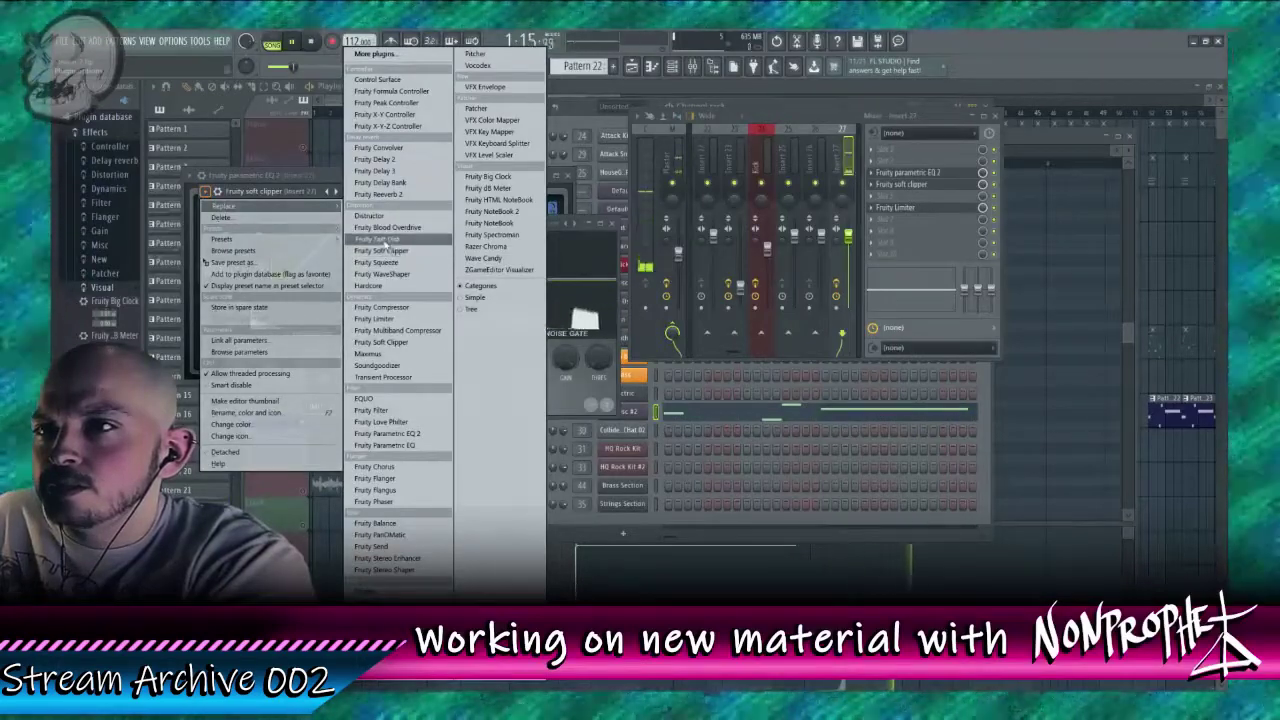
click(381, 273)
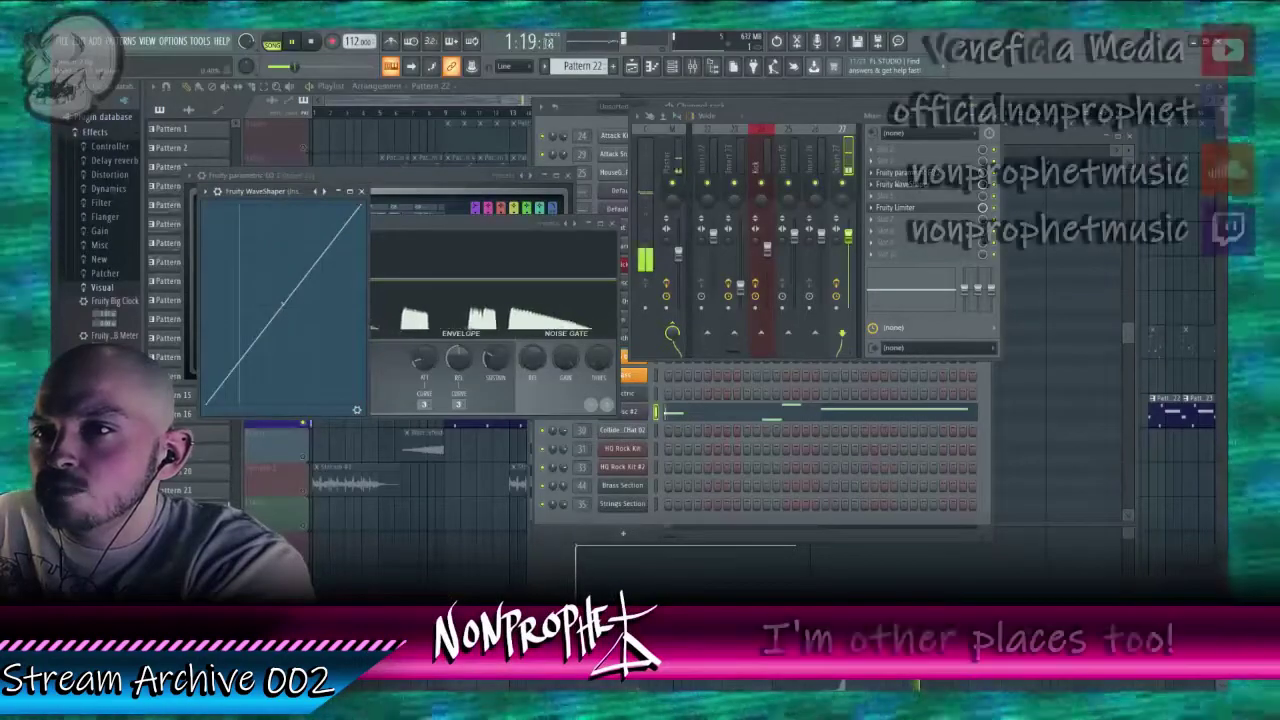
Step: Bend the WaveShaper curve strongly upward around its midpoint to distort the 808
drag(299, 296, 283, 218)
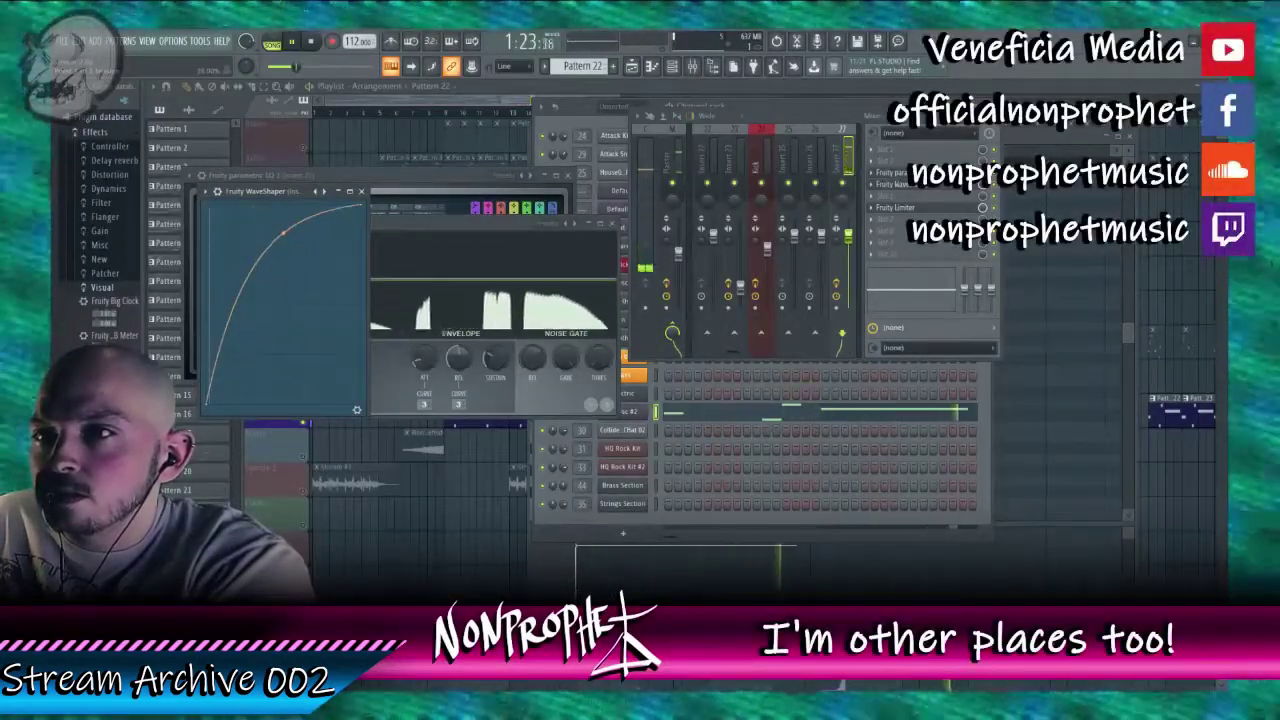
drag(284, 232, 284, 227)
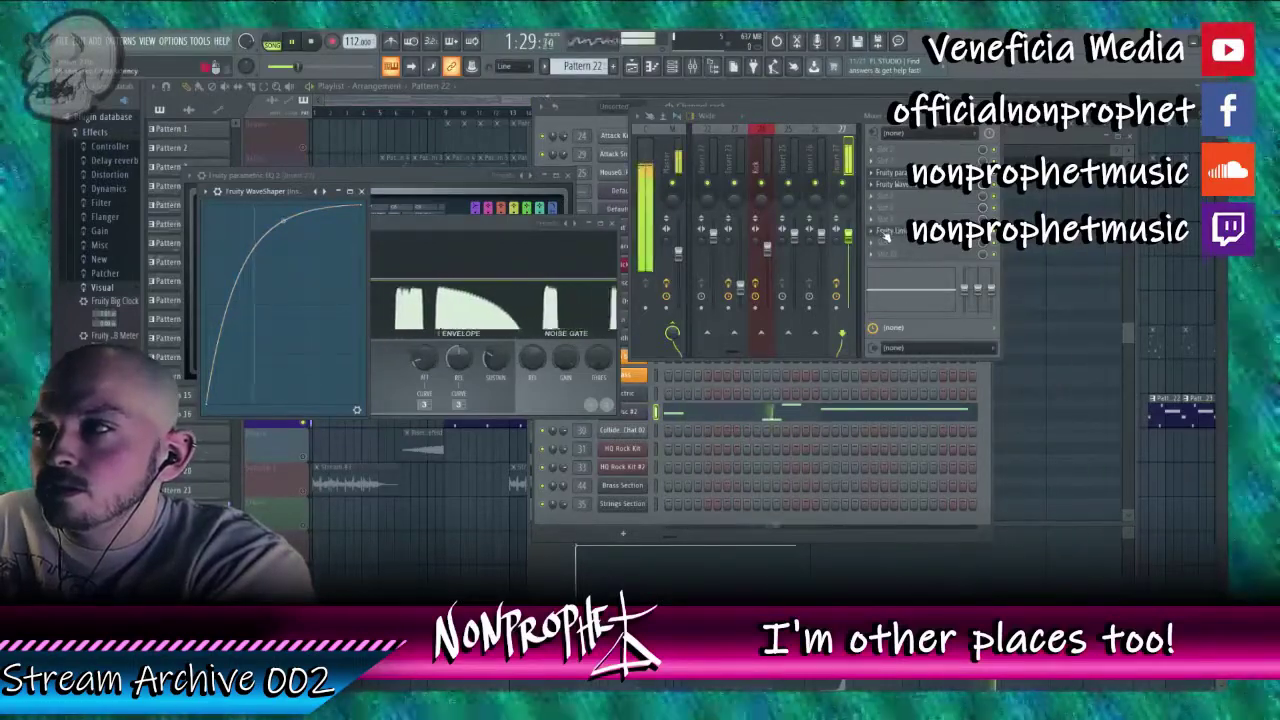
Step: Replay the song from bar 9, where the 808 enters, and bring up the 808's notes and its mixer track
click(876, 211)
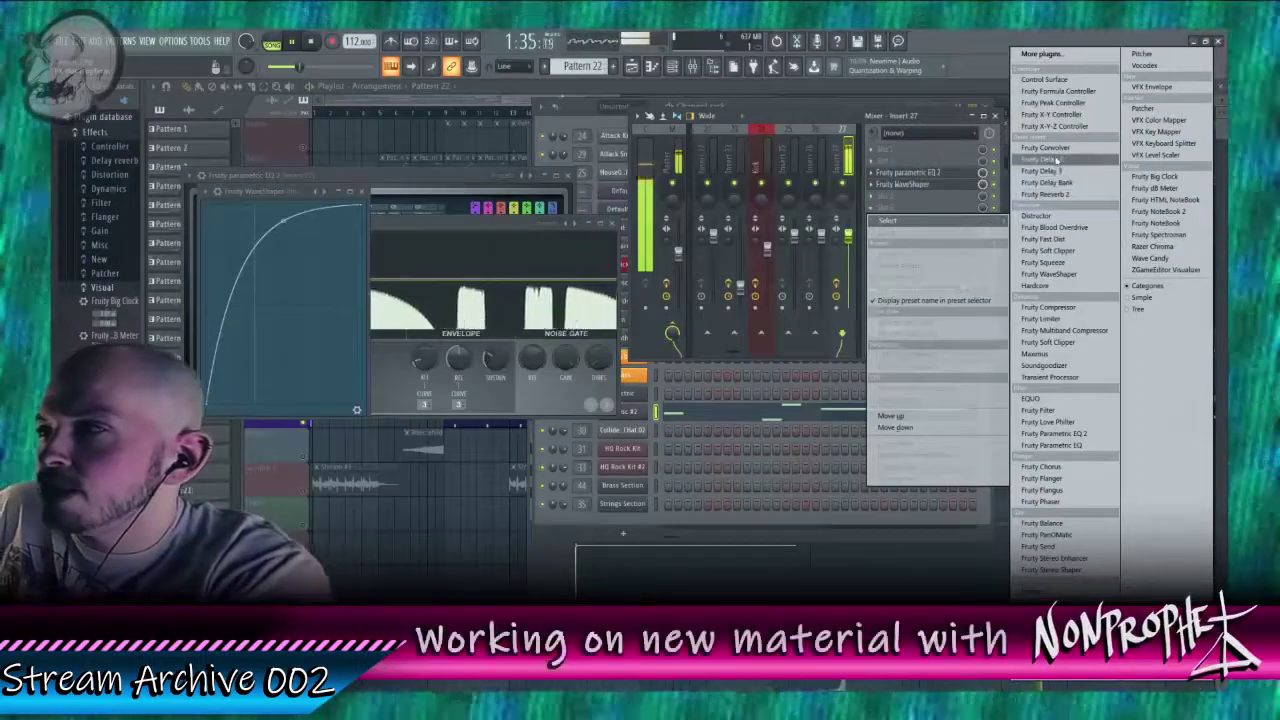
click(1078, 318)
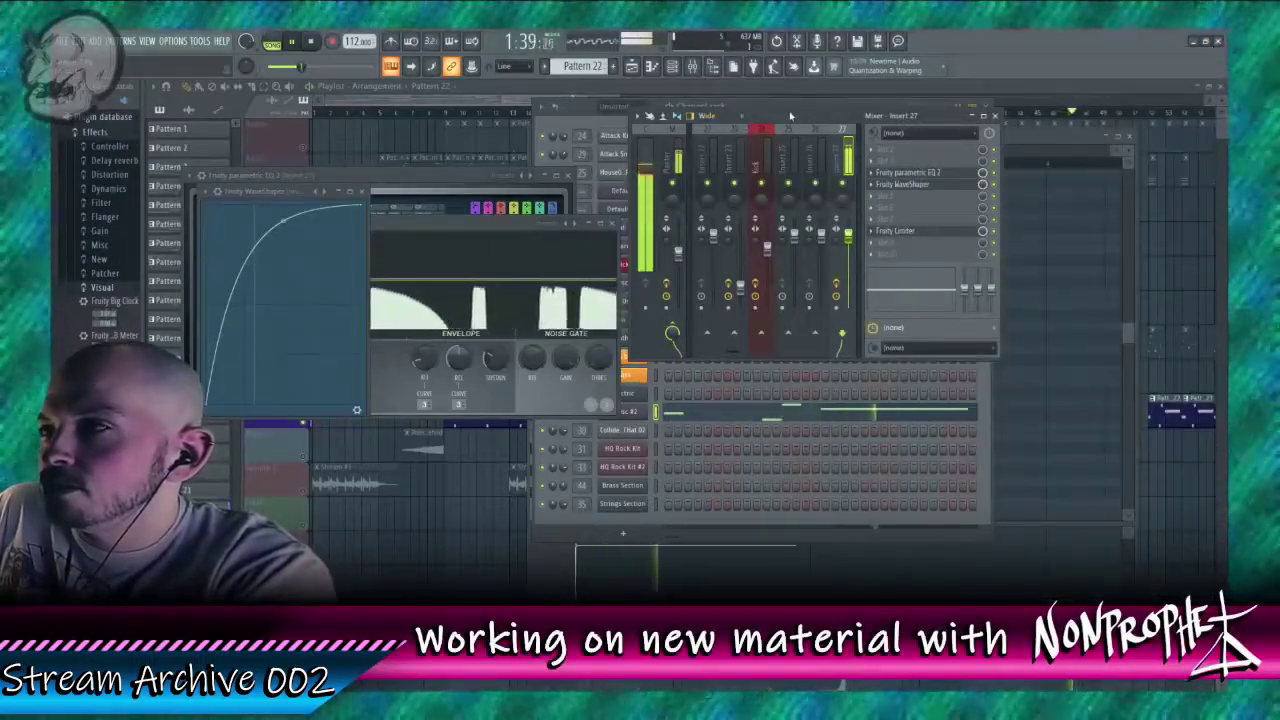
click(450, 102)
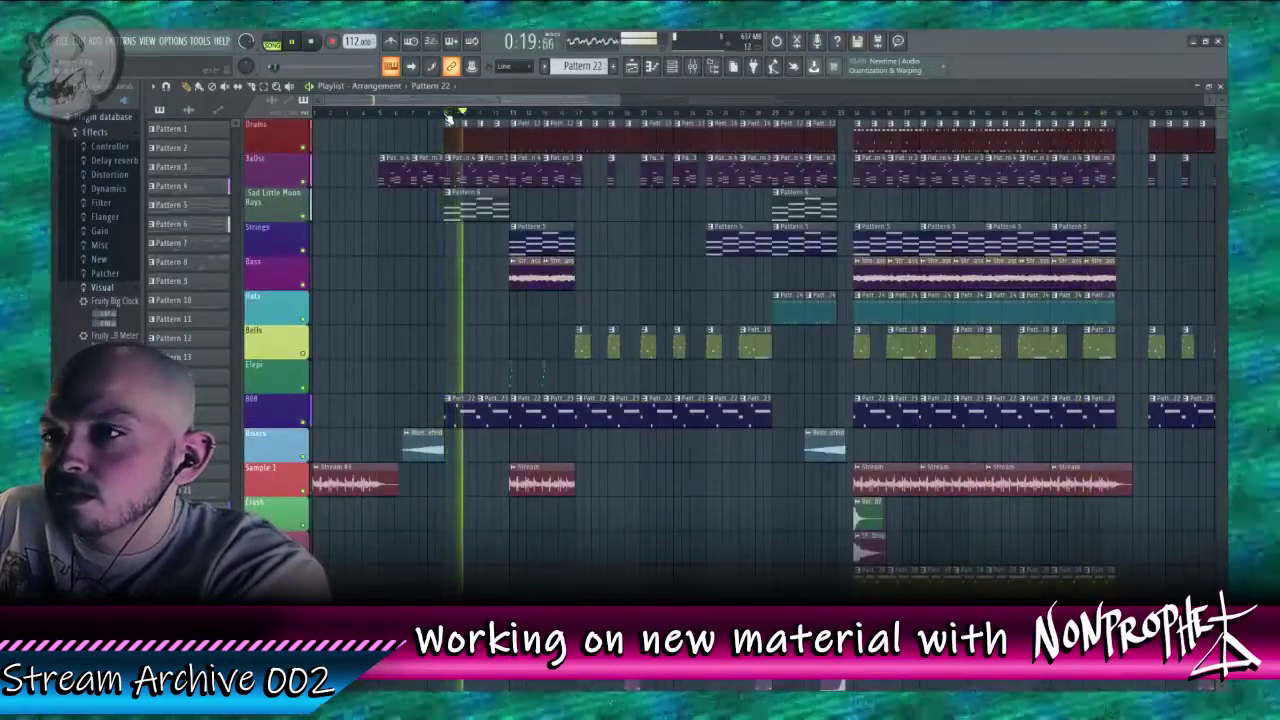
double_click(462, 411)
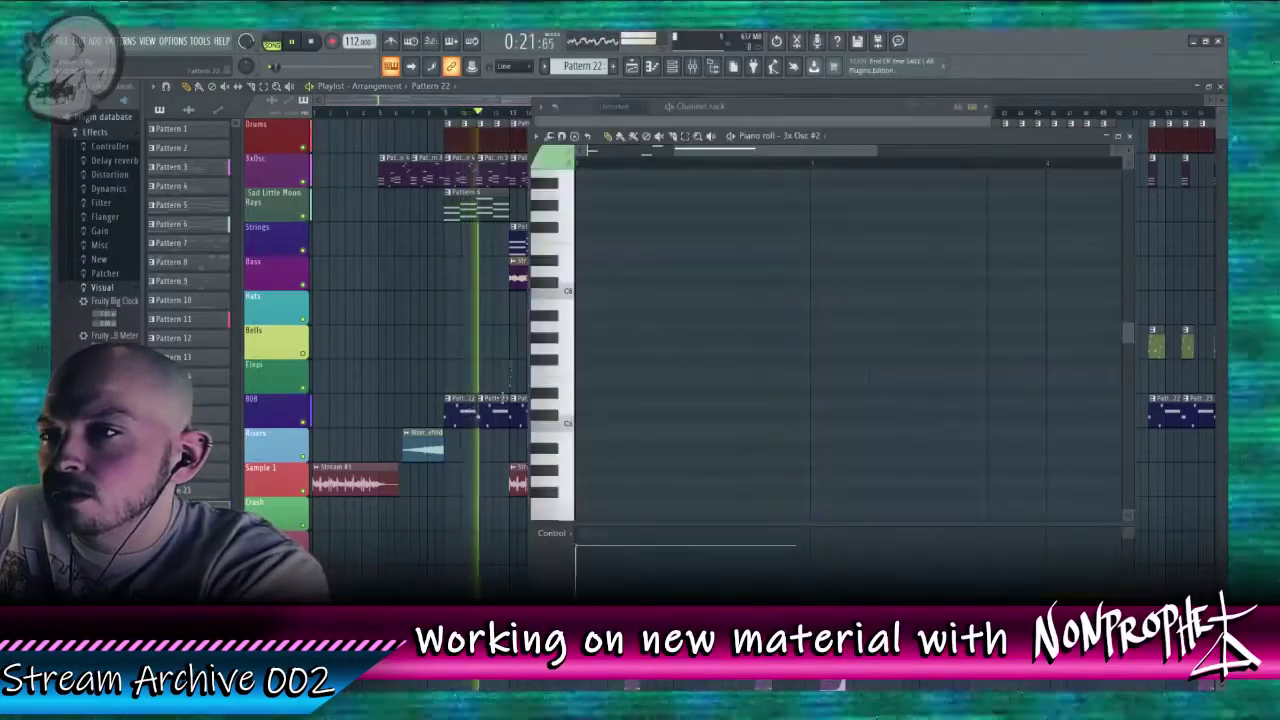
key(F6)
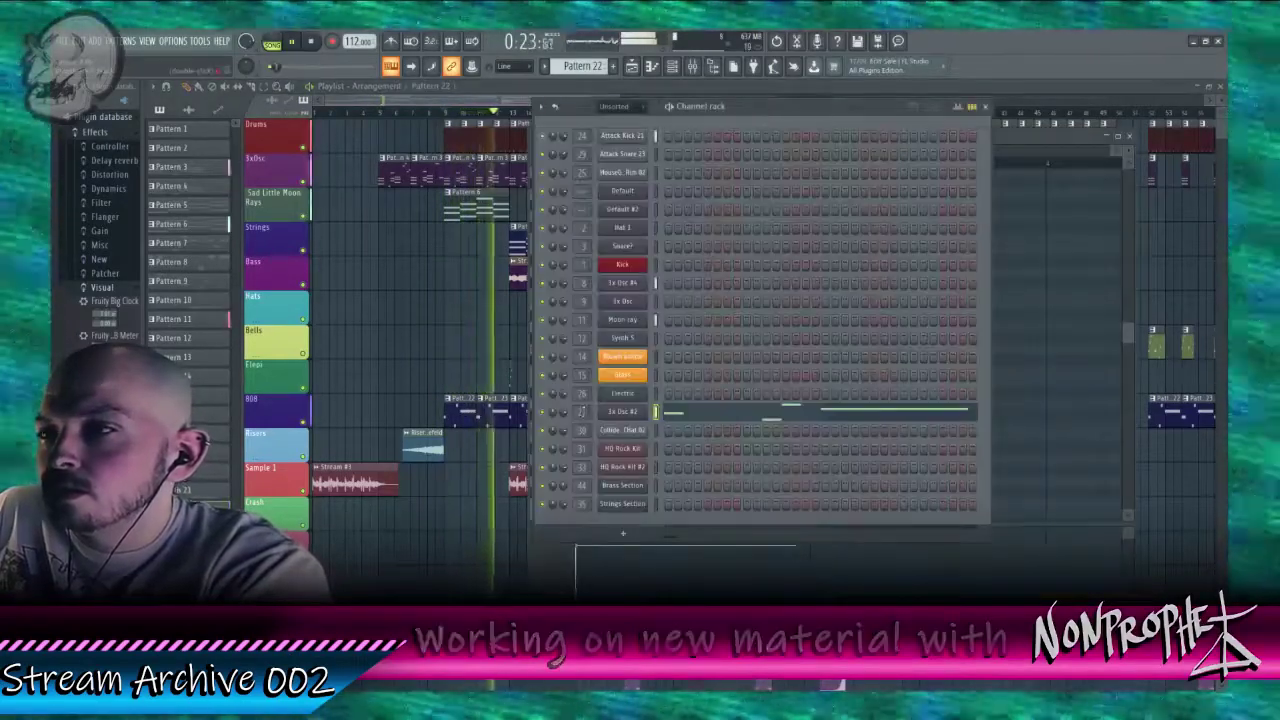
key(F9)
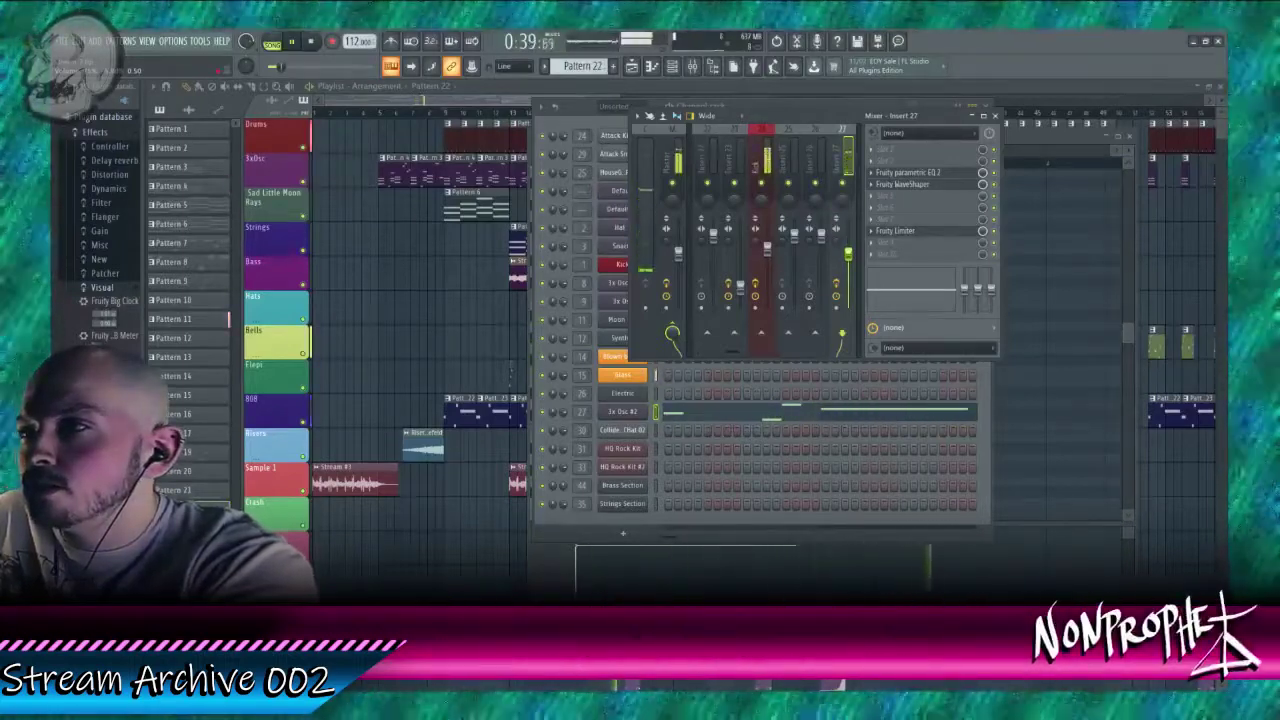
Step: Add Fruity Fast Dist to slot 5 of the 808's mixer track, Insert 27, and load its overdrive preset
click(912, 231)
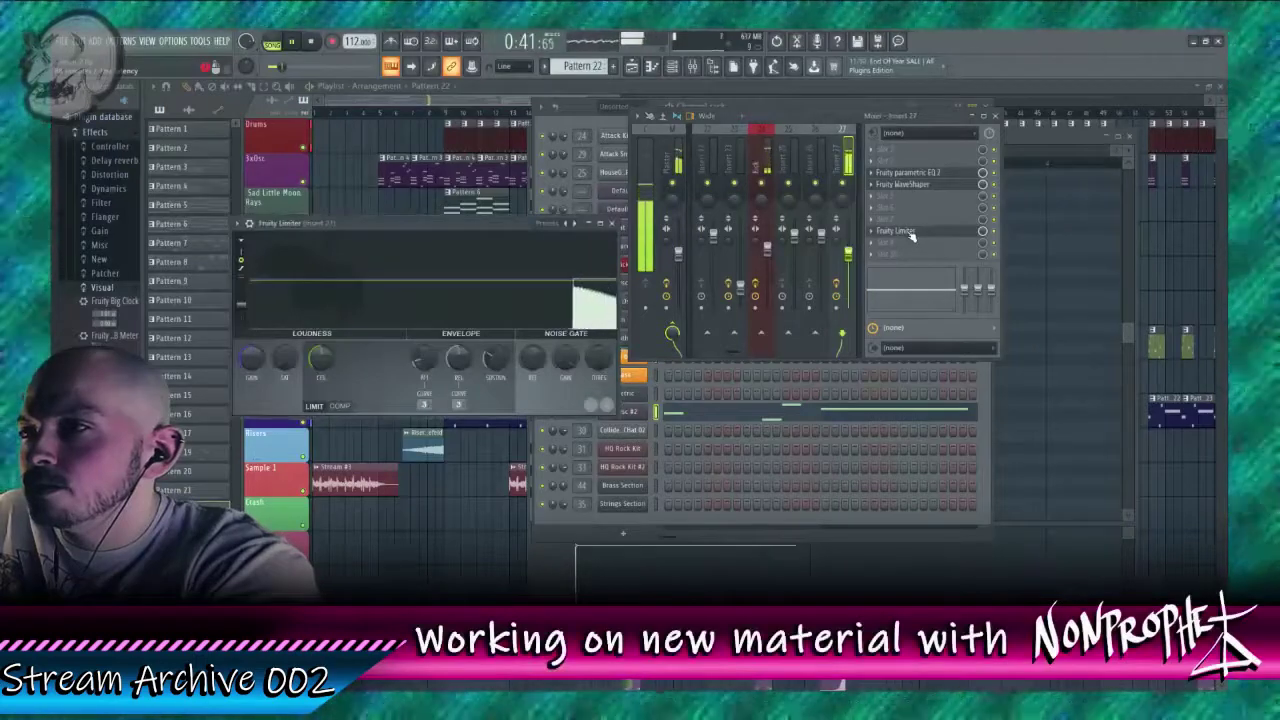
click(896, 205)
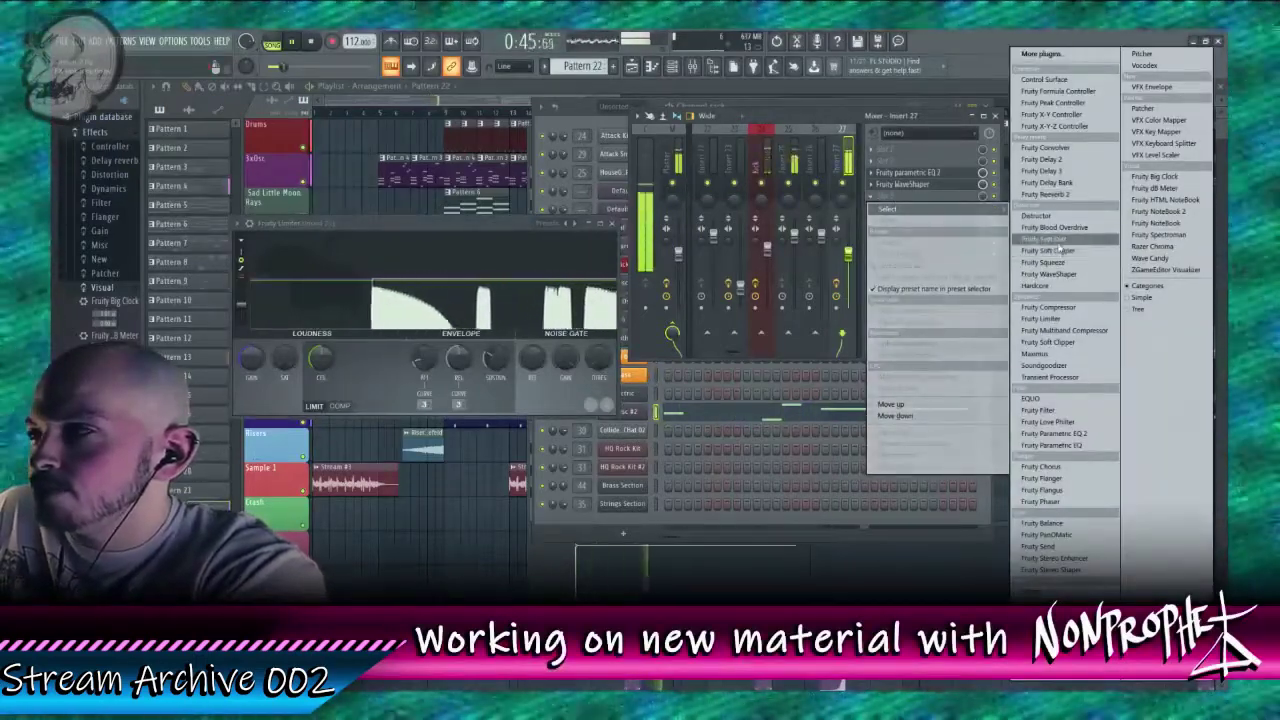
click(1050, 240)
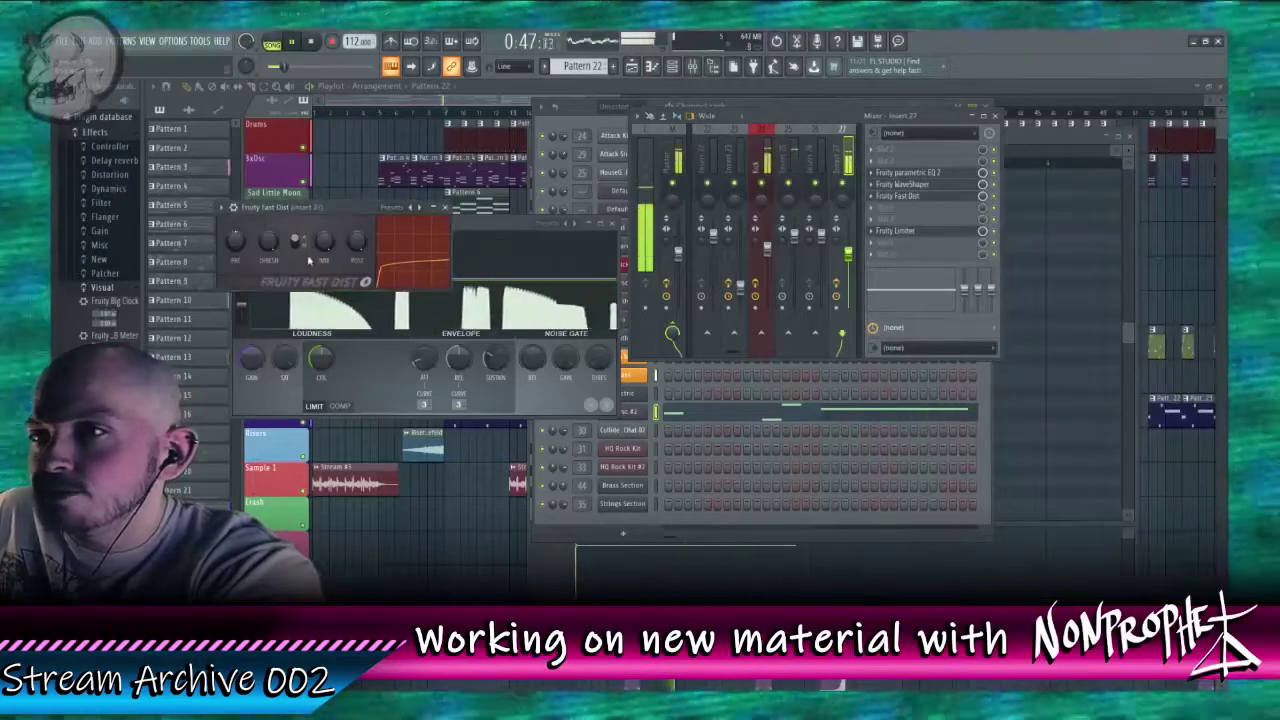
click(223, 208)
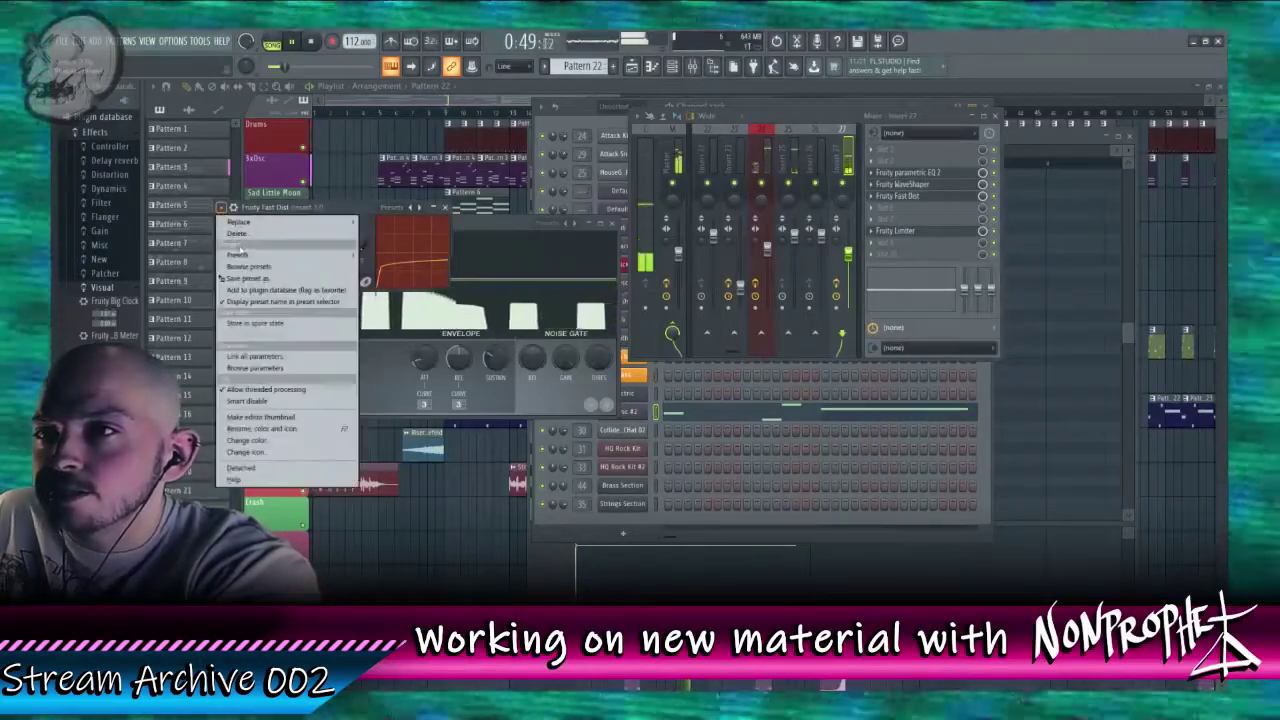
mouse_move(240, 256)
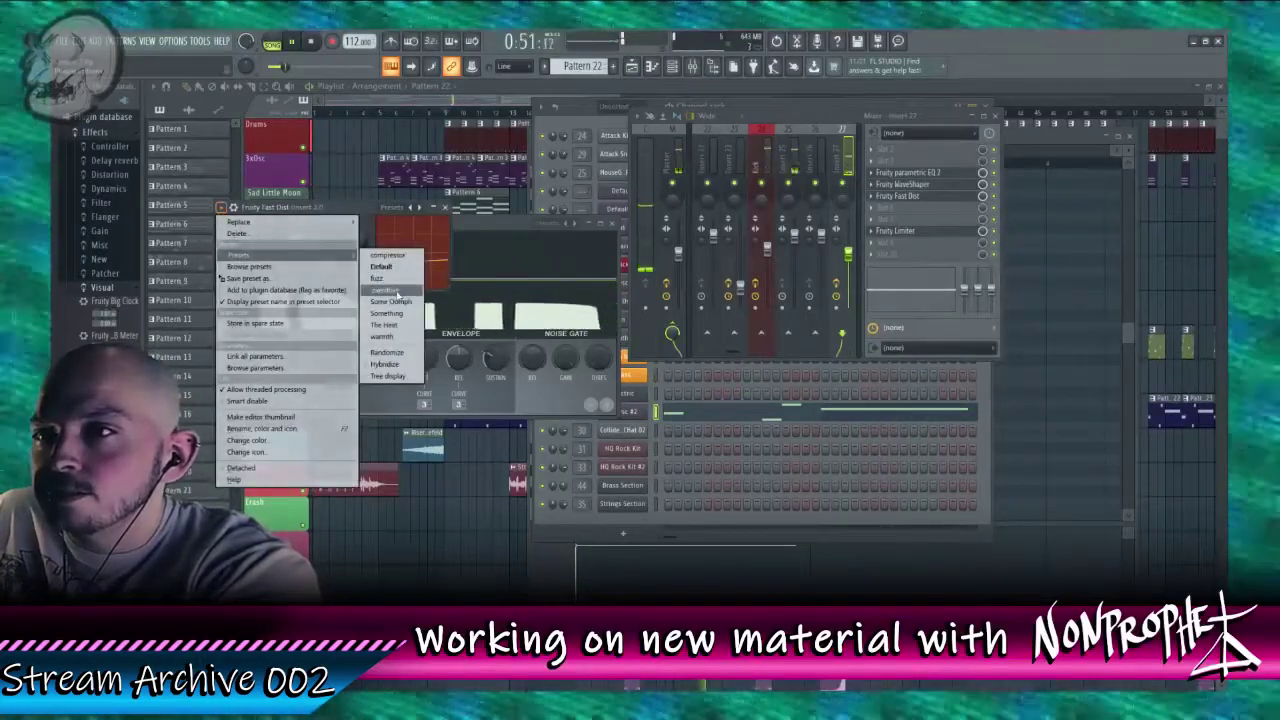
click(396, 292)
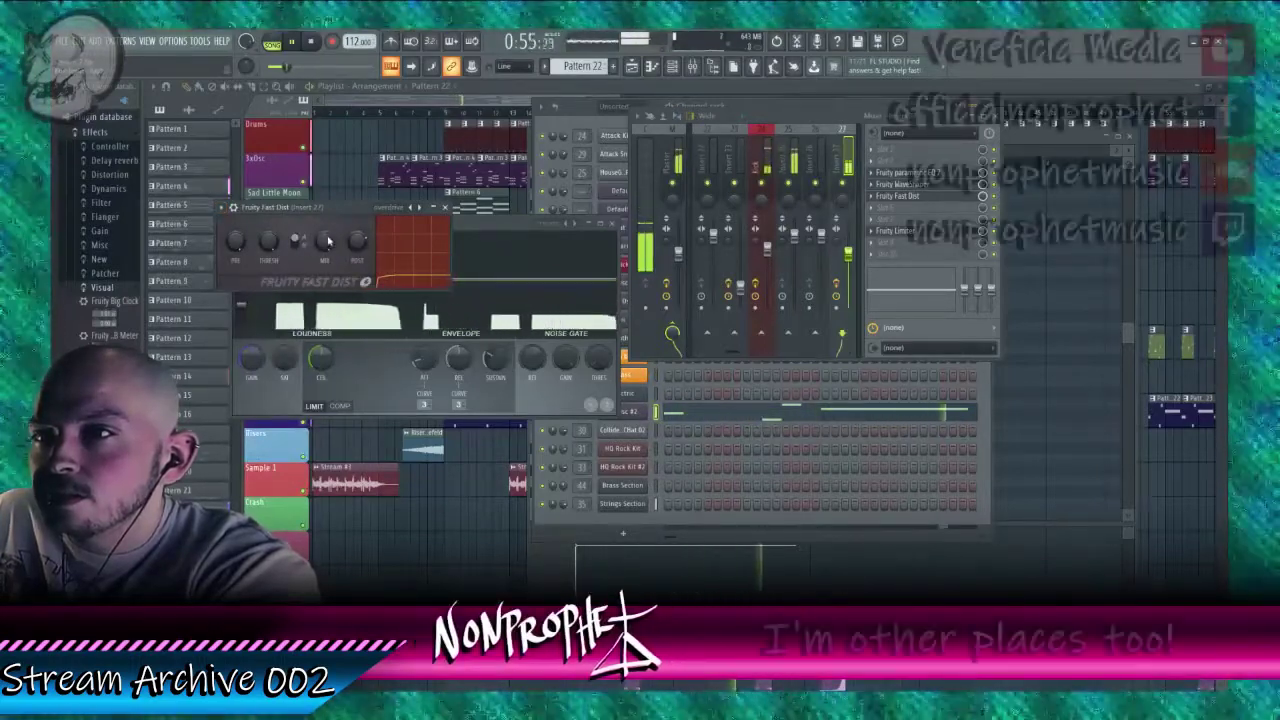
Step: Lower the mix of the 808's Fast Dist and adjust the gain of its Fruity Limiter while replaying the section
drag(328, 241, 328, 256)
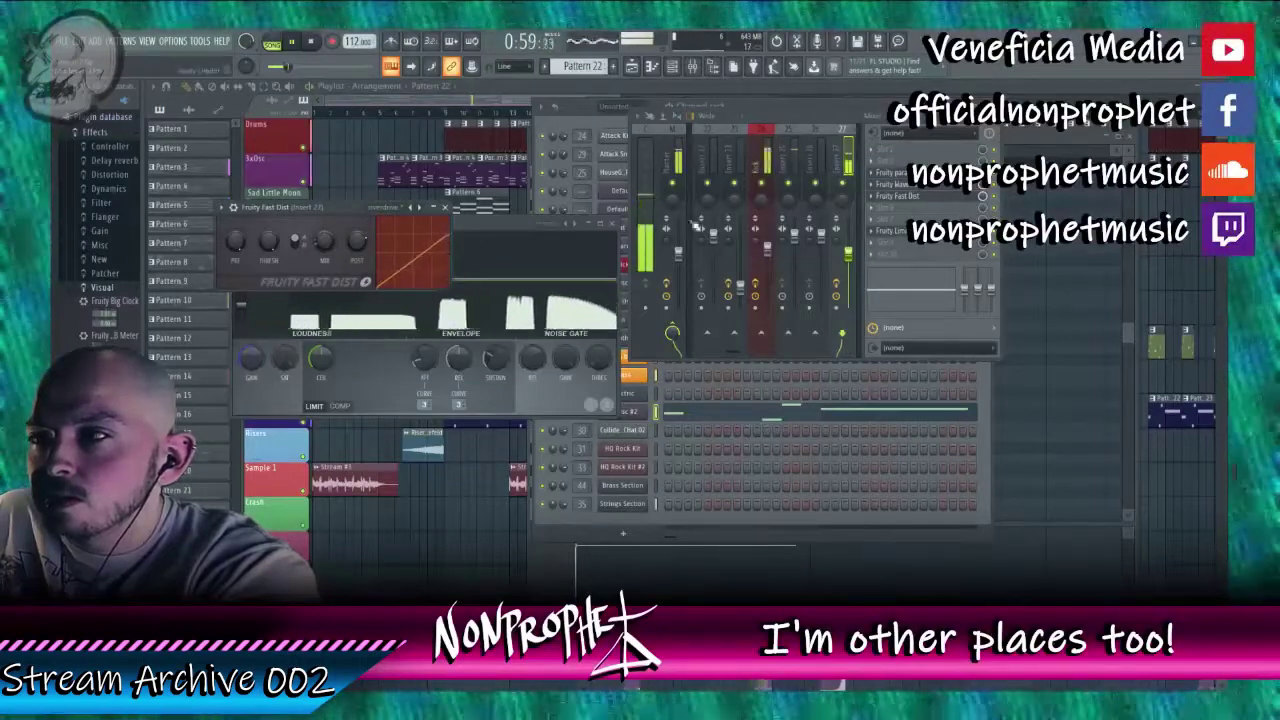
click(895, 234)
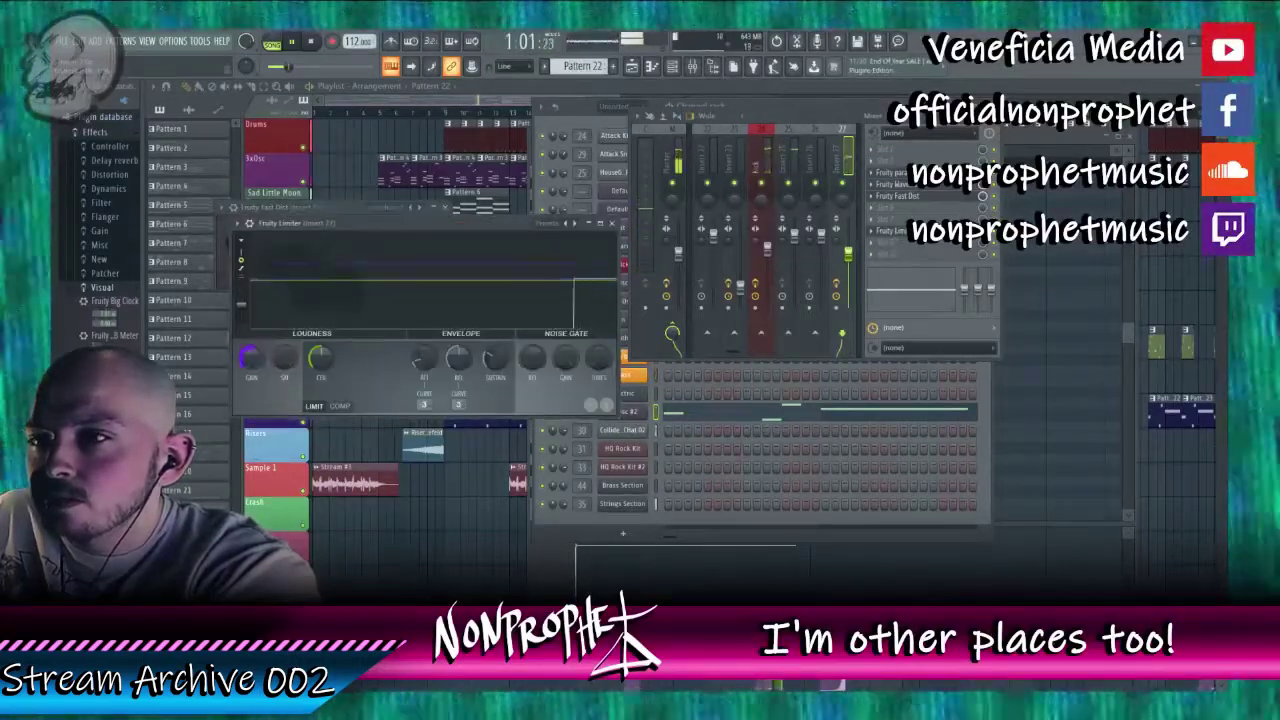
key(space)
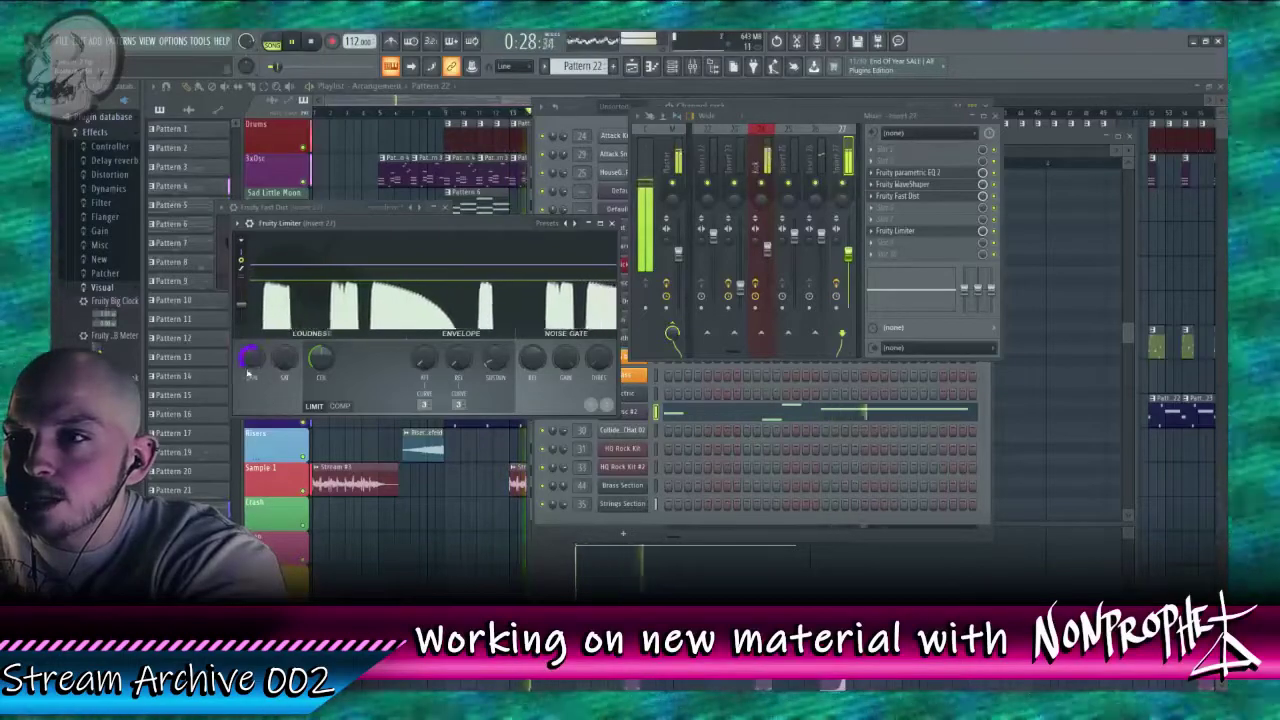
Step: On the Kick mixer track, move Fruity Limiter down to slot 6 and add Fruity Parametric EQ 2 to slot 3
click(766, 156)
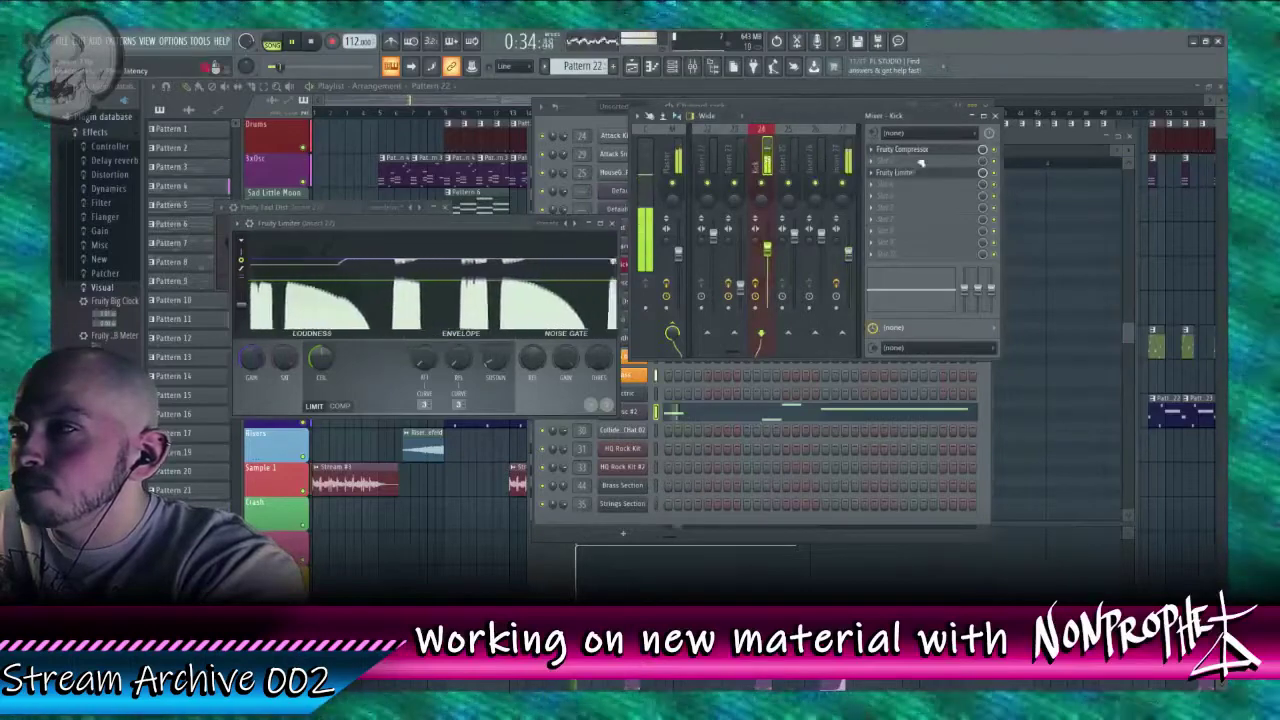
drag(900, 176, 902, 200)
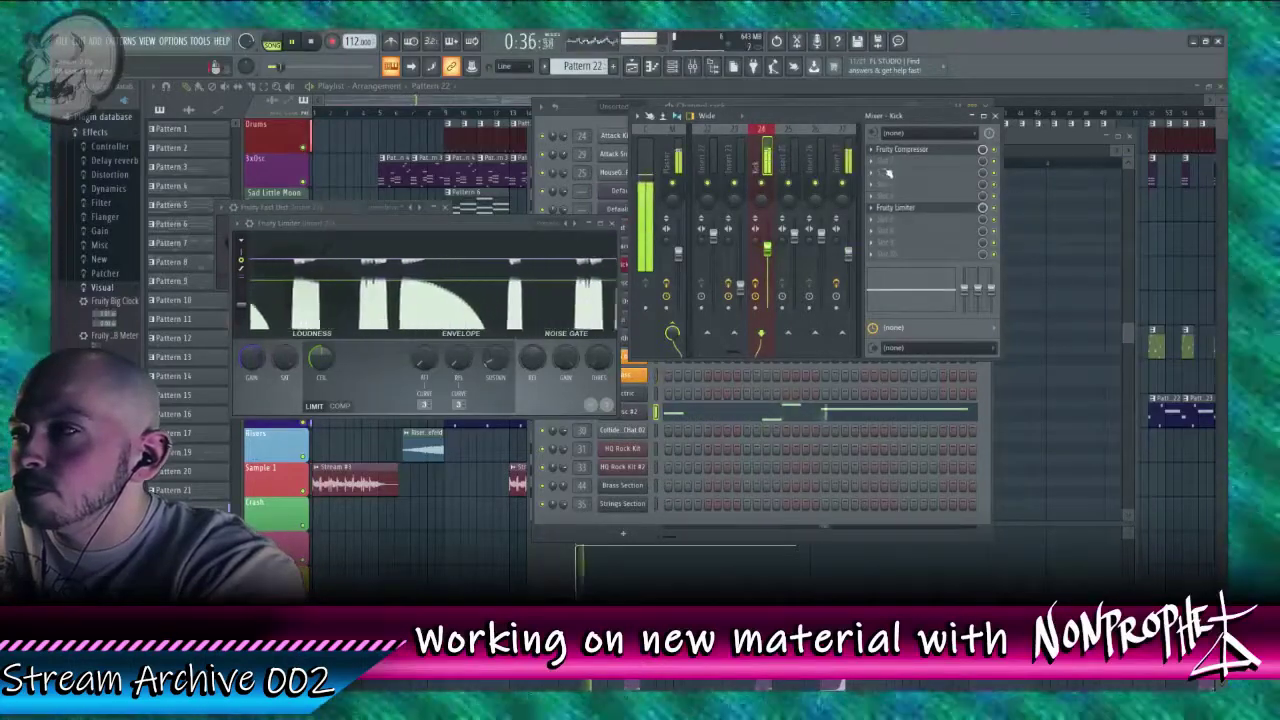
click(885, 175)
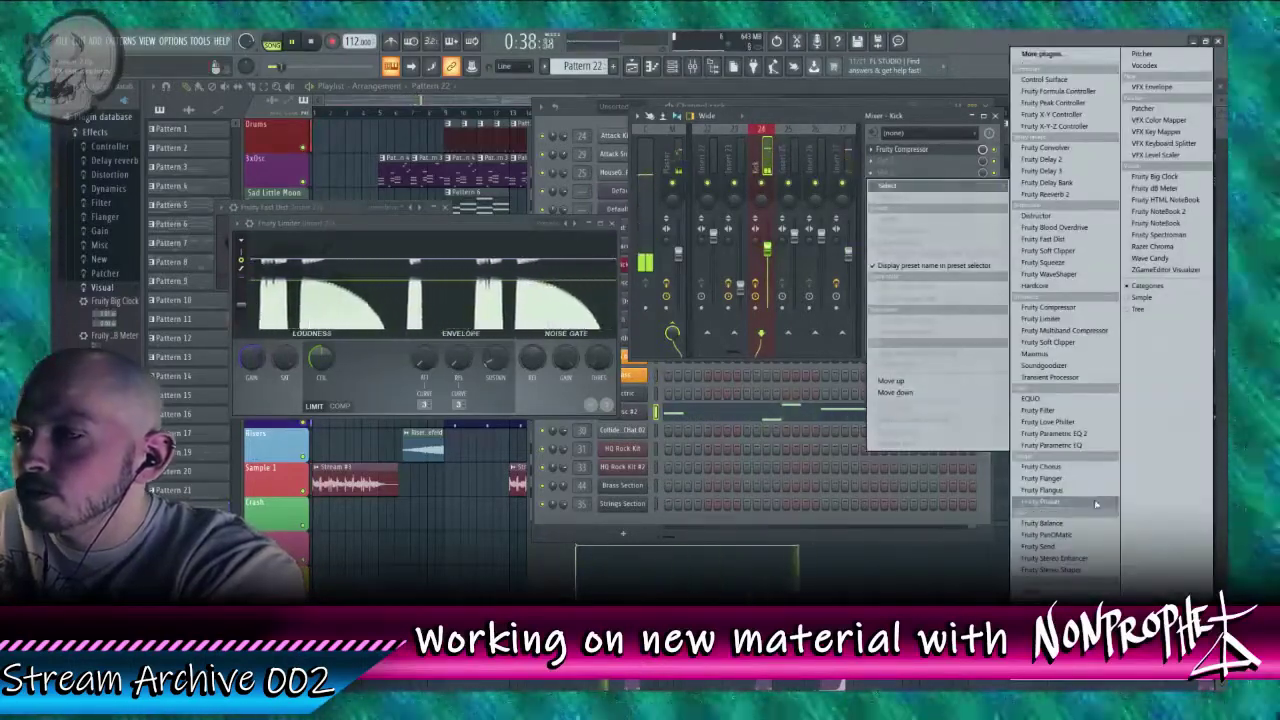
click(1045, 433)
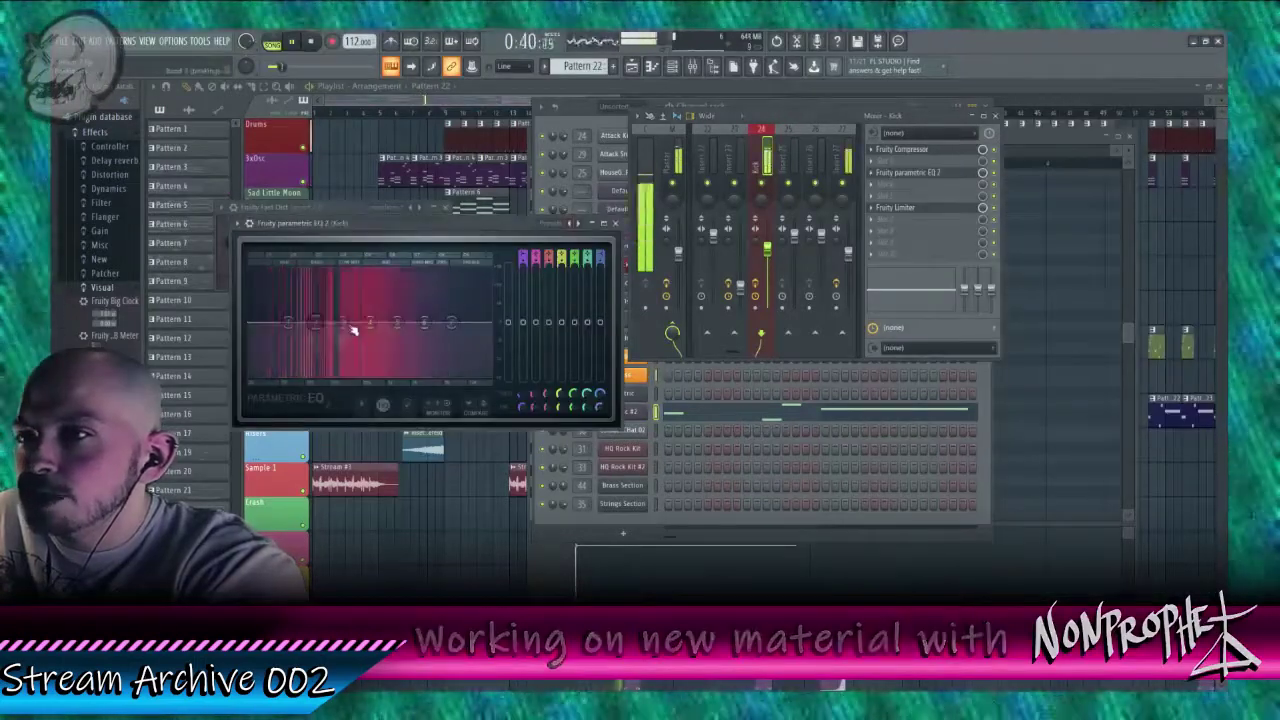
Step: Sweep the kick equalizer's low bands and shape them with a slight cut on band 2 and a slight boost on band 3
drag(341, 316, 339, 309)
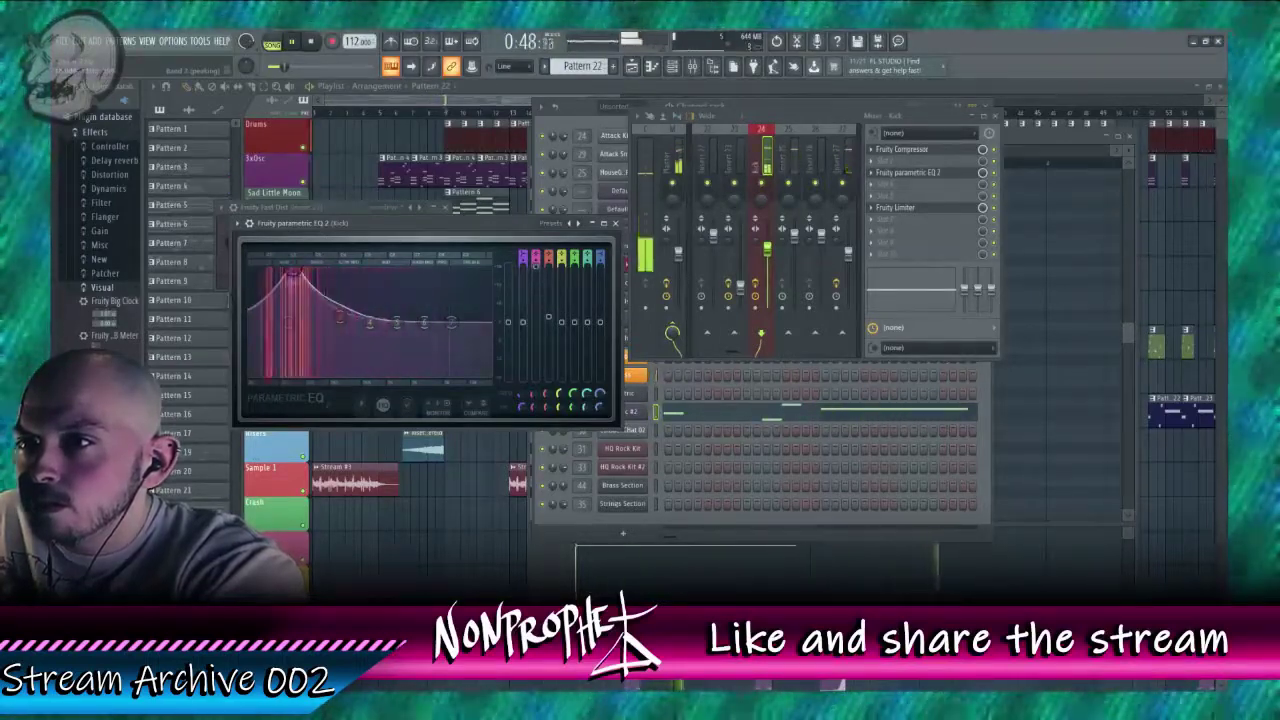
drag(293, 272, 318, 274)
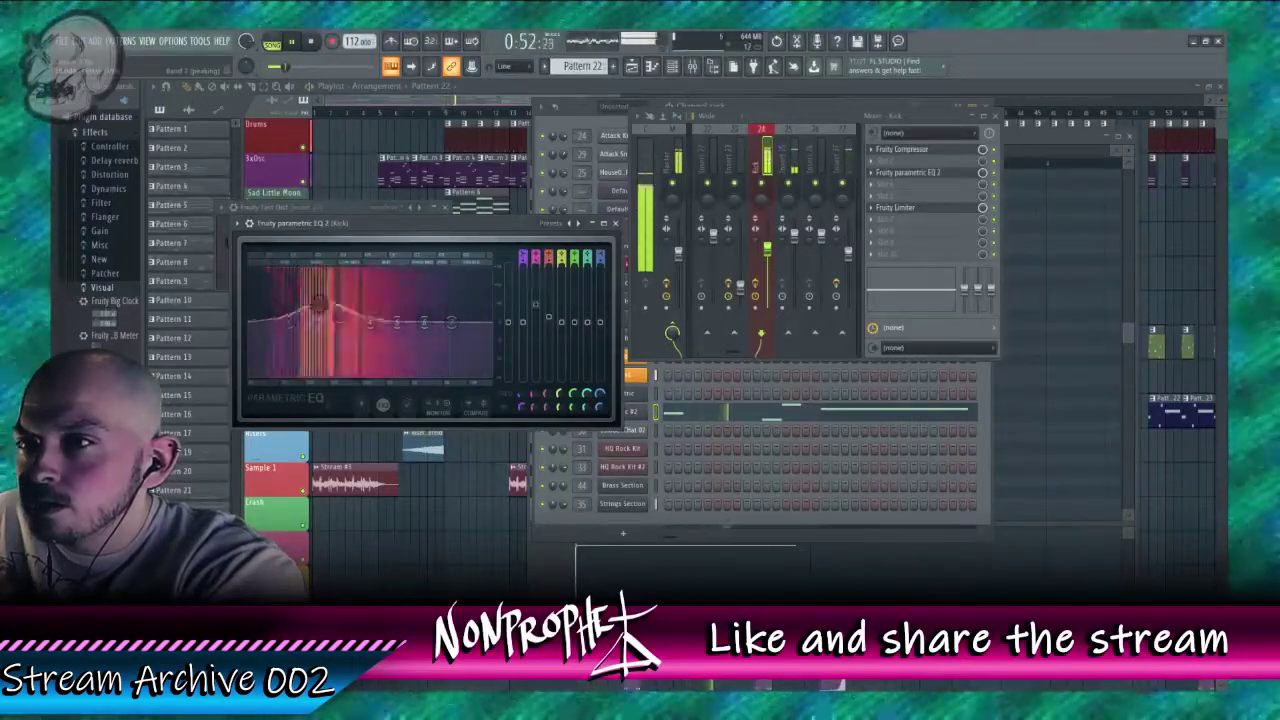
drag(345, 305, 366, 272)
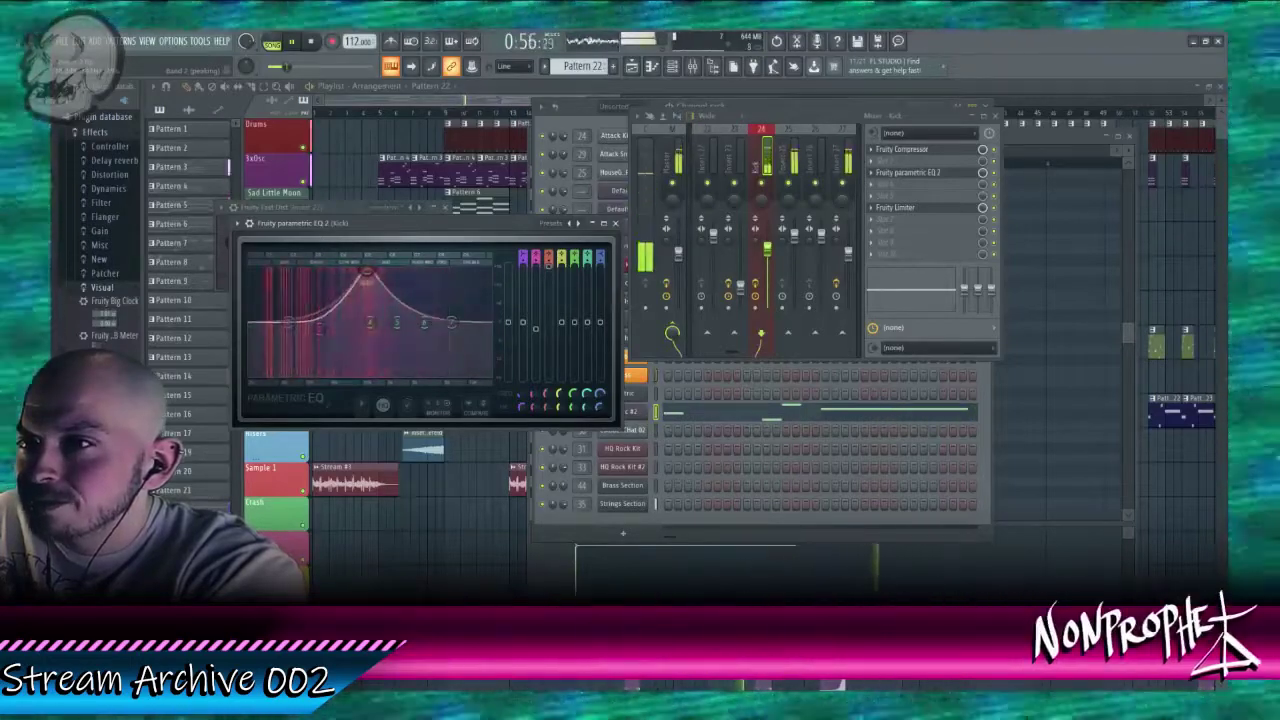
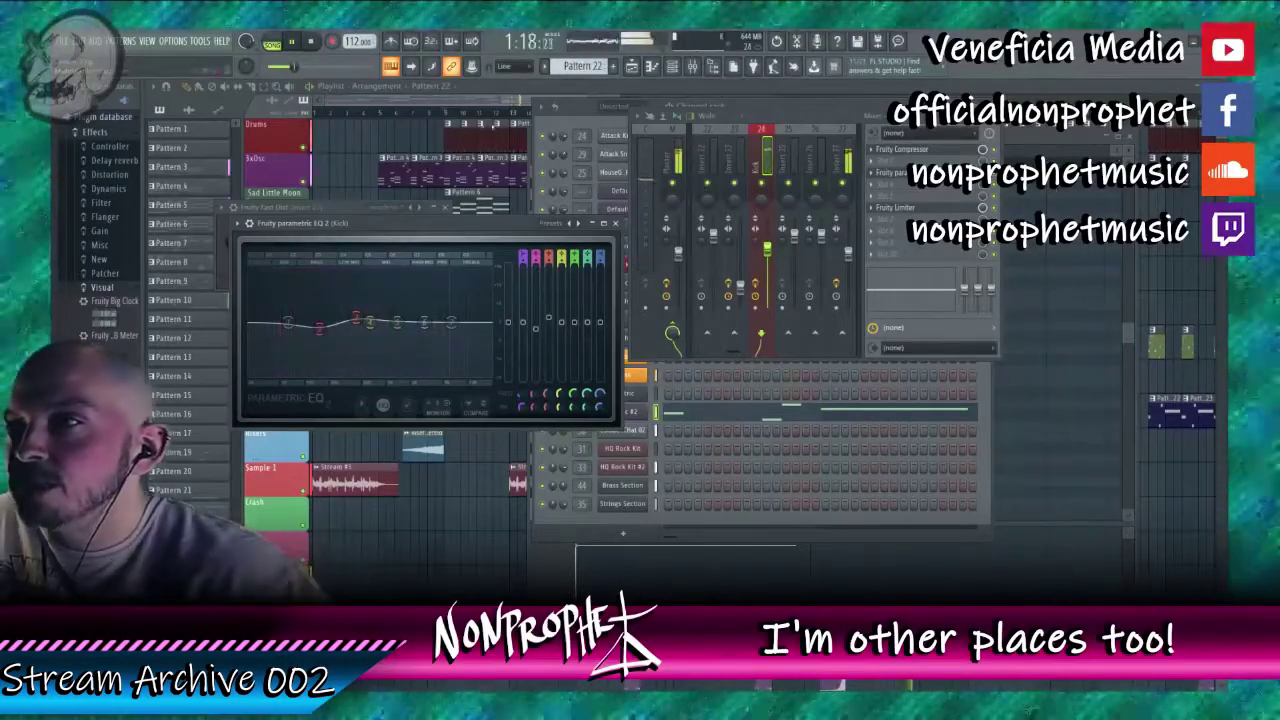
Step: Restart the song from the beginning and compare it with the loud section of the earlier render placed after the arrangement
click(426, 104)
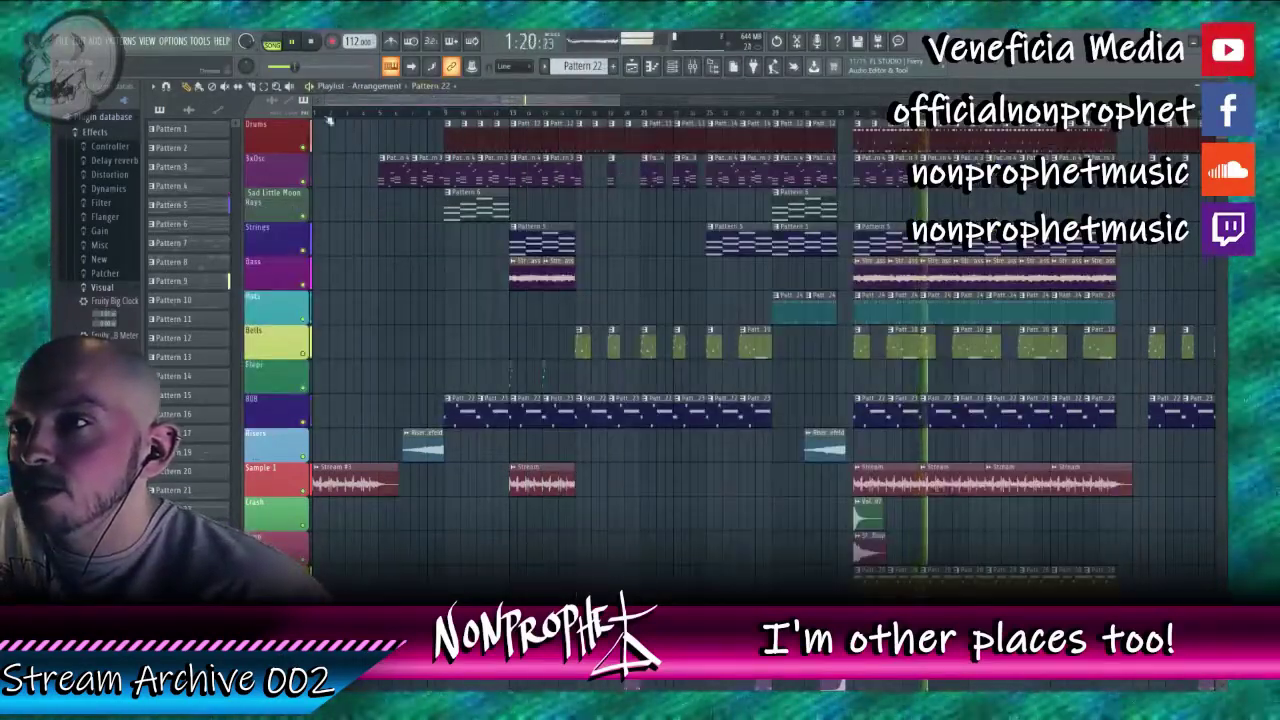
click(314, 117)
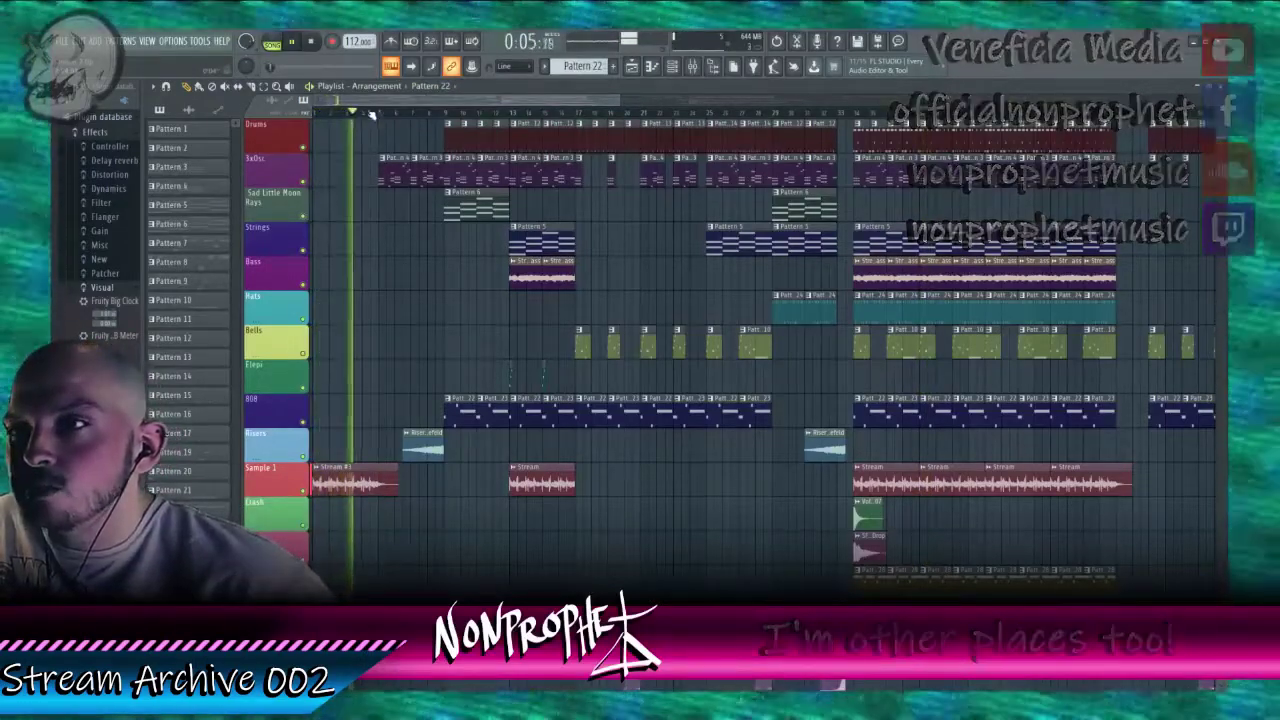
scroll(390, 107, right, 3)
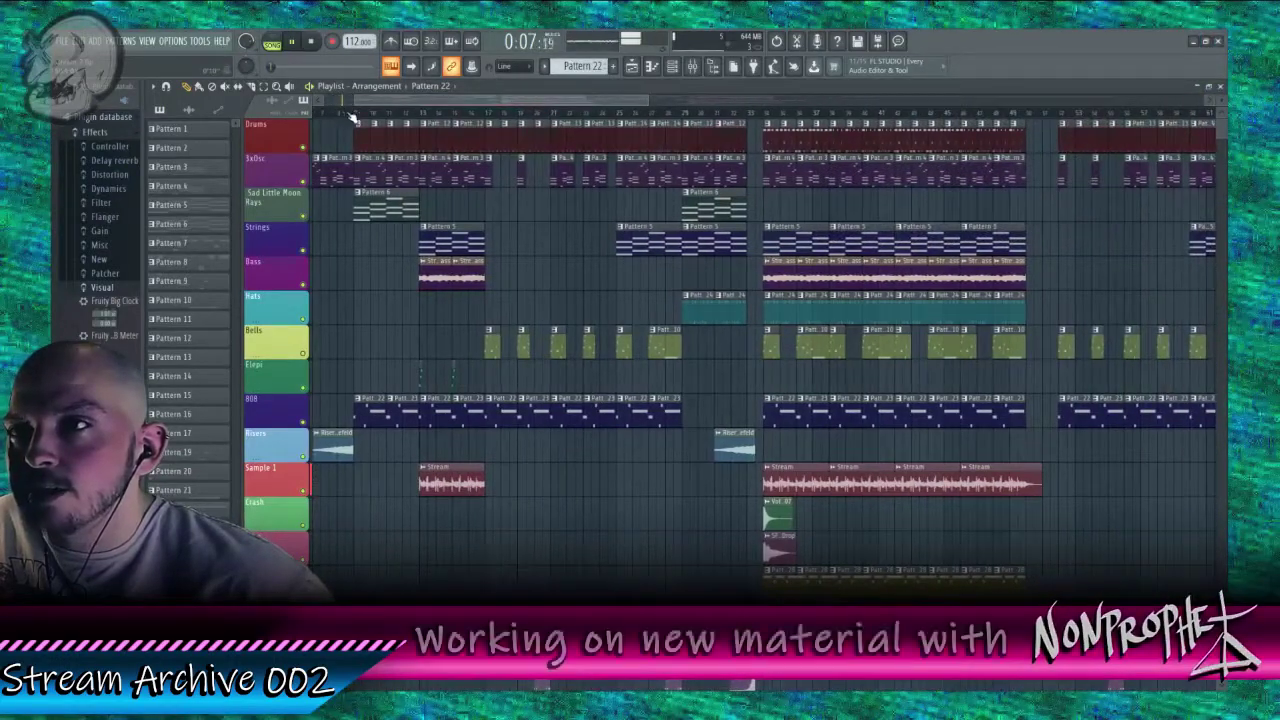
drag(390, 107, 828, 124)
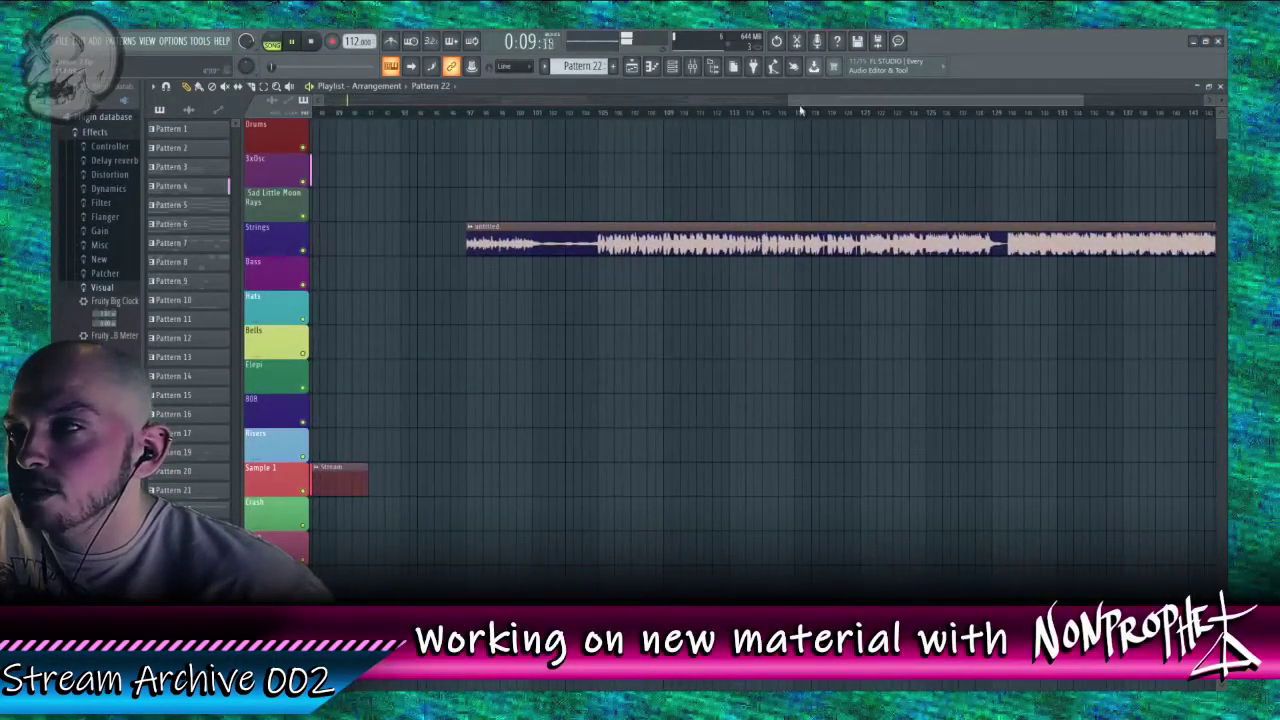
drag(595, 120, 450, 118)
click(1010, 114)
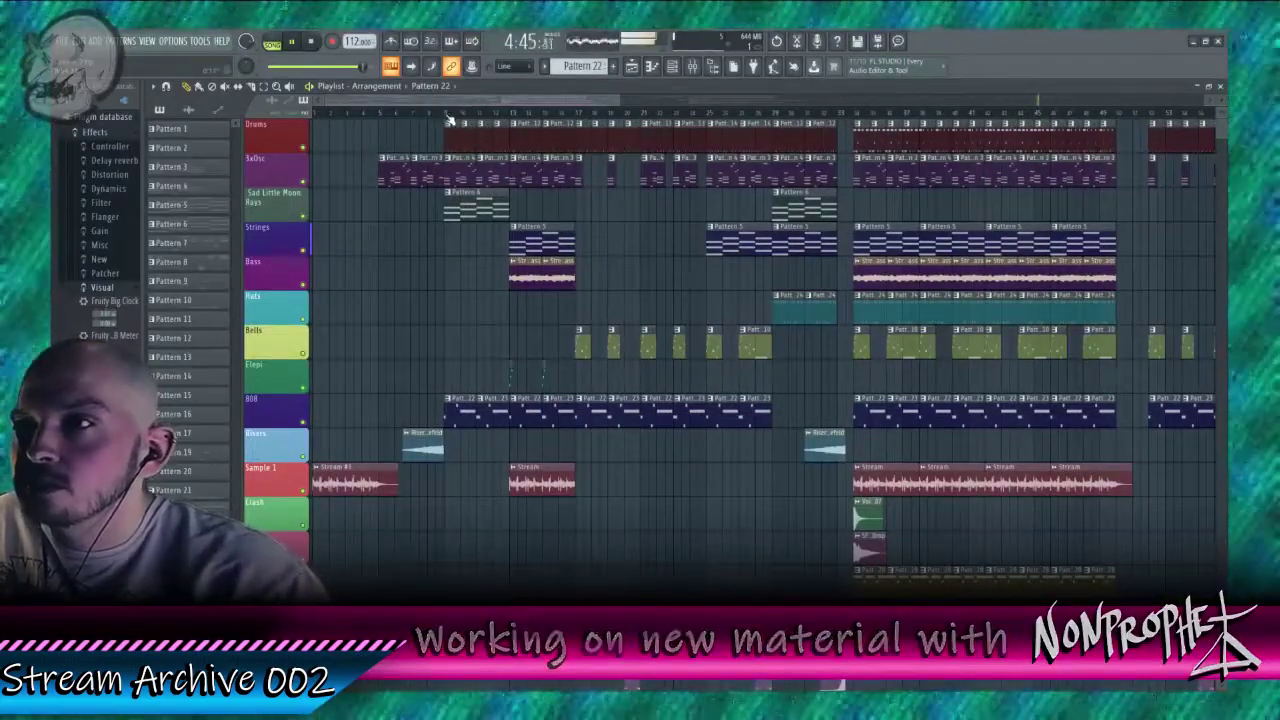
Step: Replay the song from bar 9 and look over the arrangement's tracks while listening
click(449, 116)
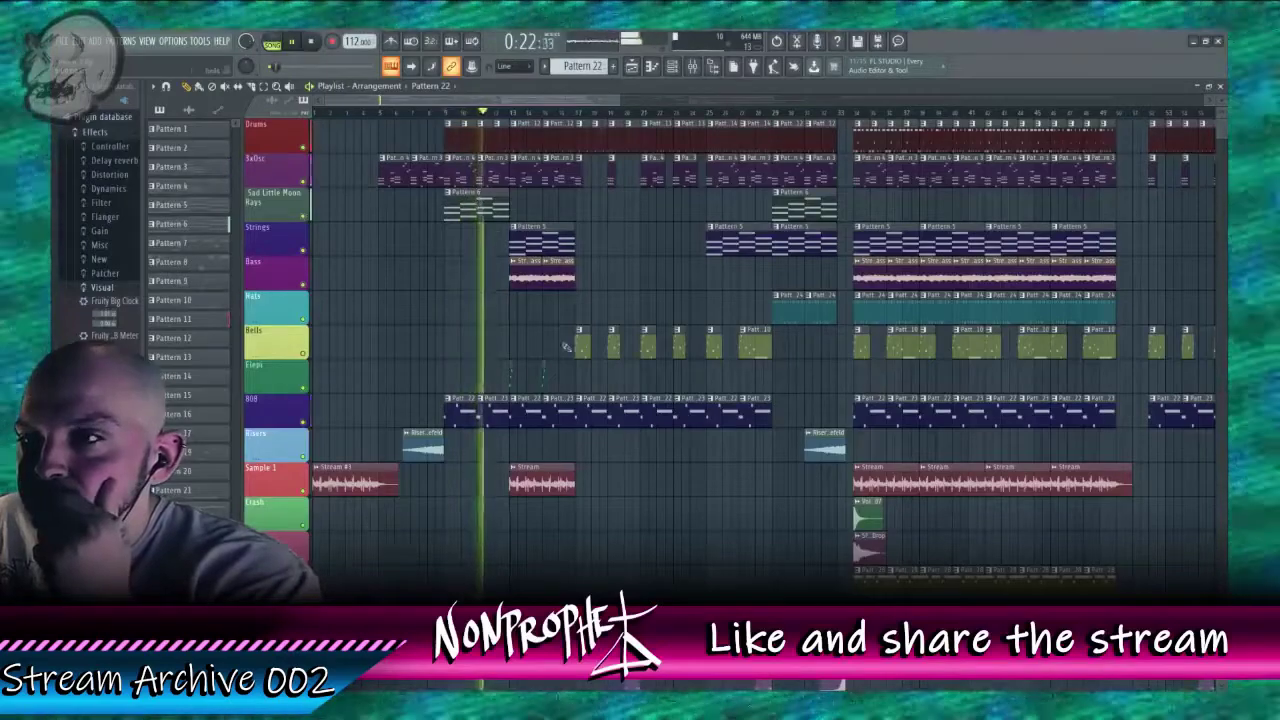
scroll(482, 203, down, 2)
scroll(559, 341, down, 1)
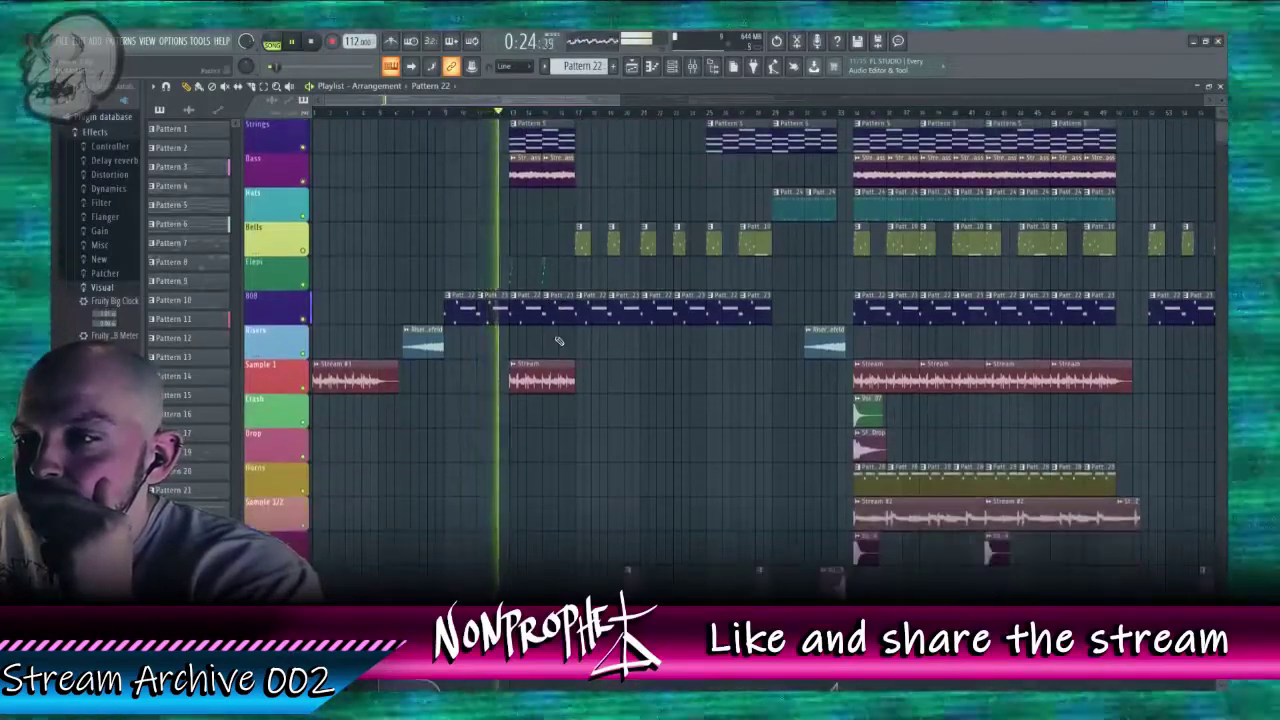
scroll(558, 342, down, 2)
scroll(520, 449, up, 3)
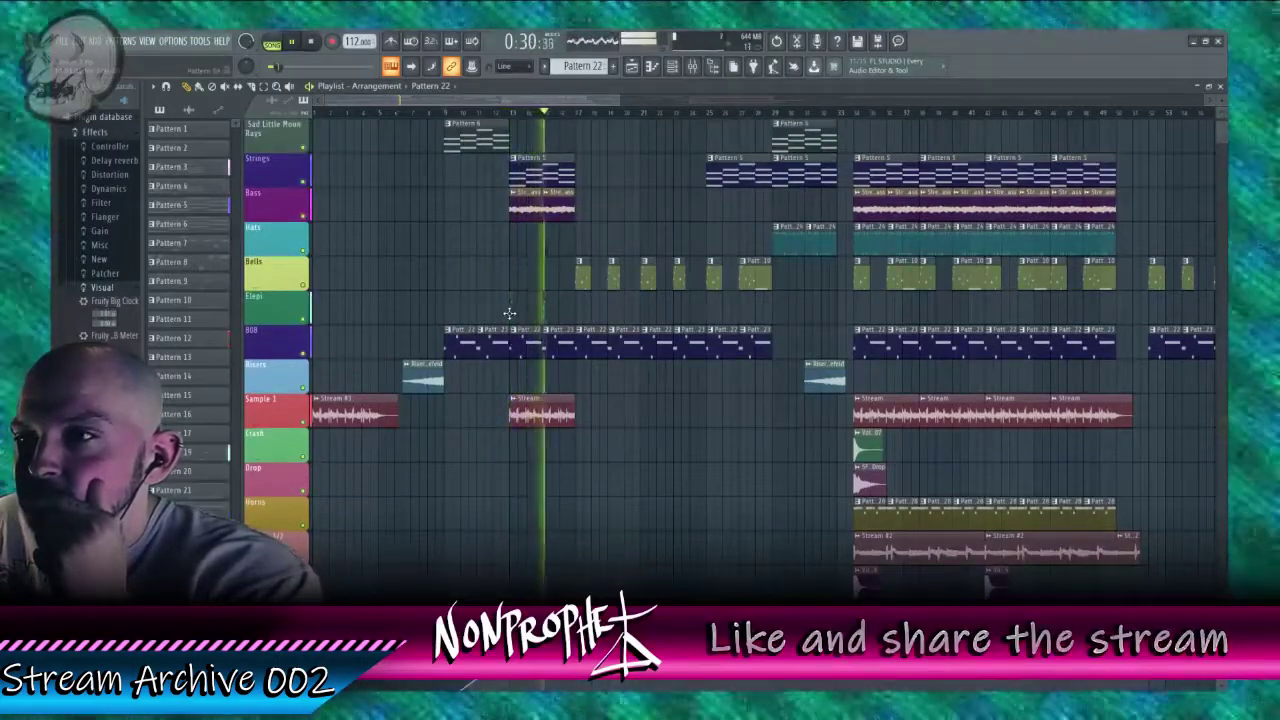
scroll(510, 315, up, 2)
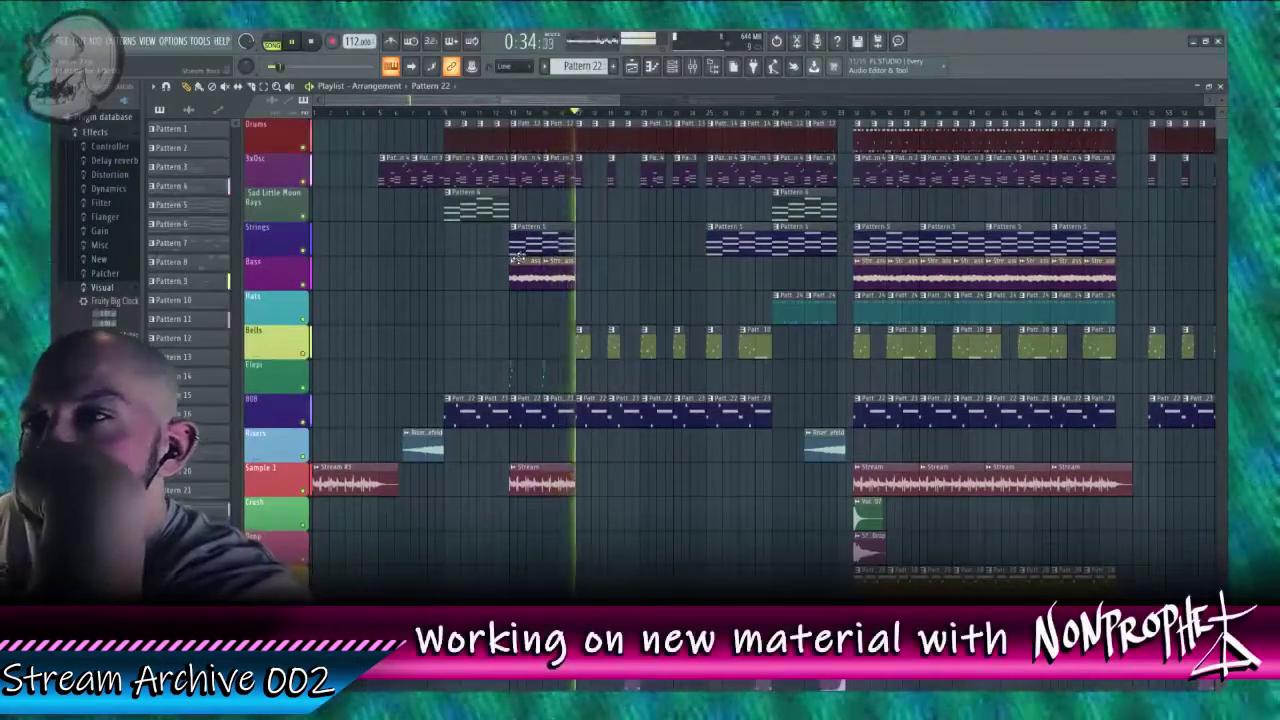
Step: Add Fruity Limiter to the mixer track of the Bells pattern's Glass channel, Insert 15
double_click(577, 346)
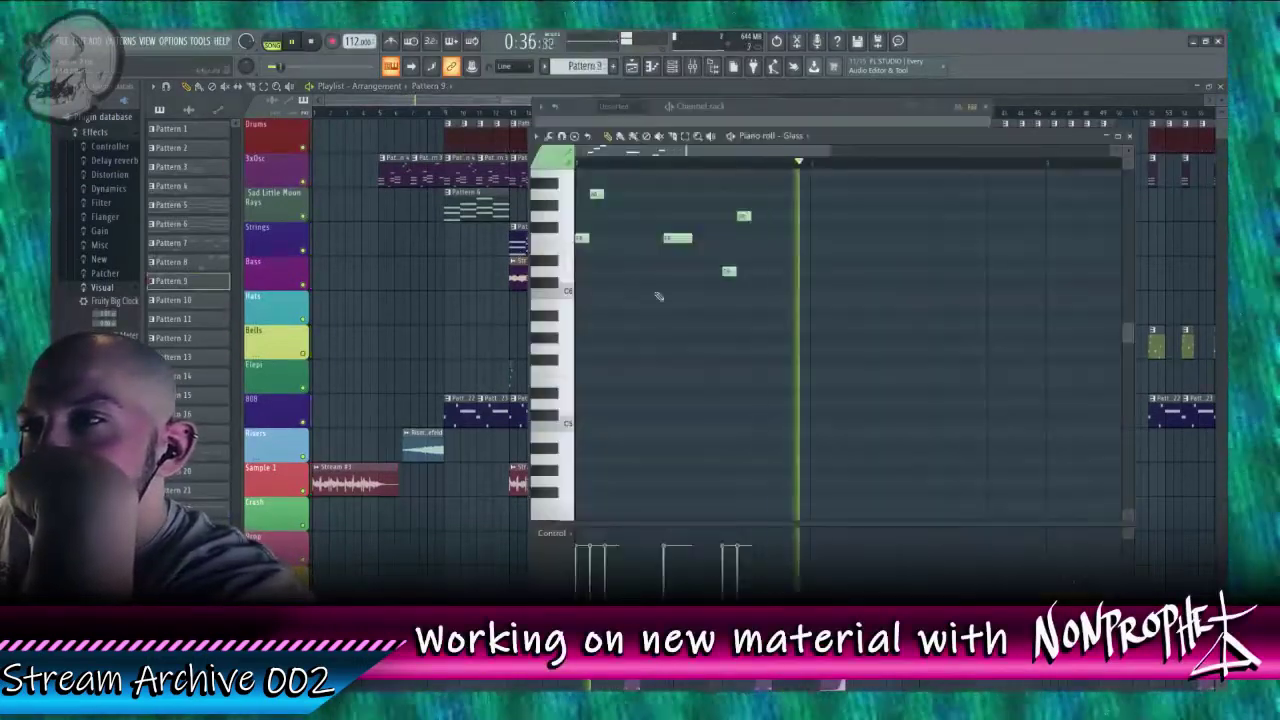
click(746, 125)
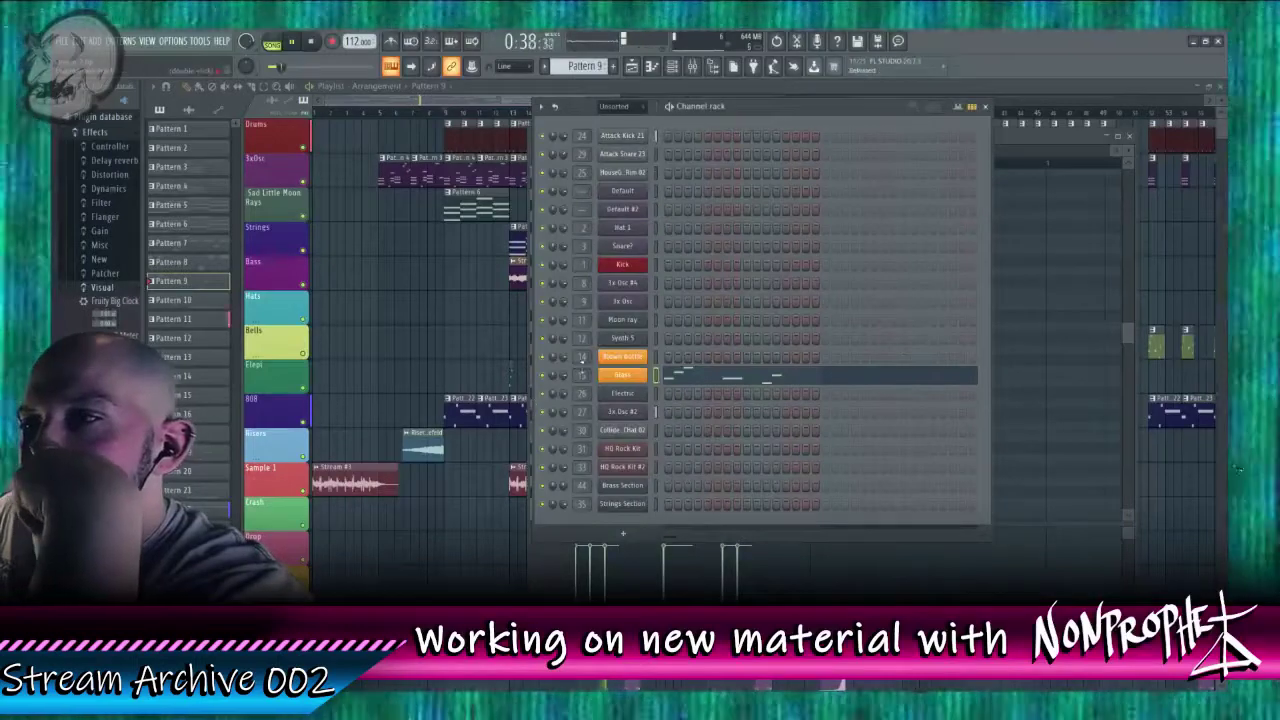
key(F9)
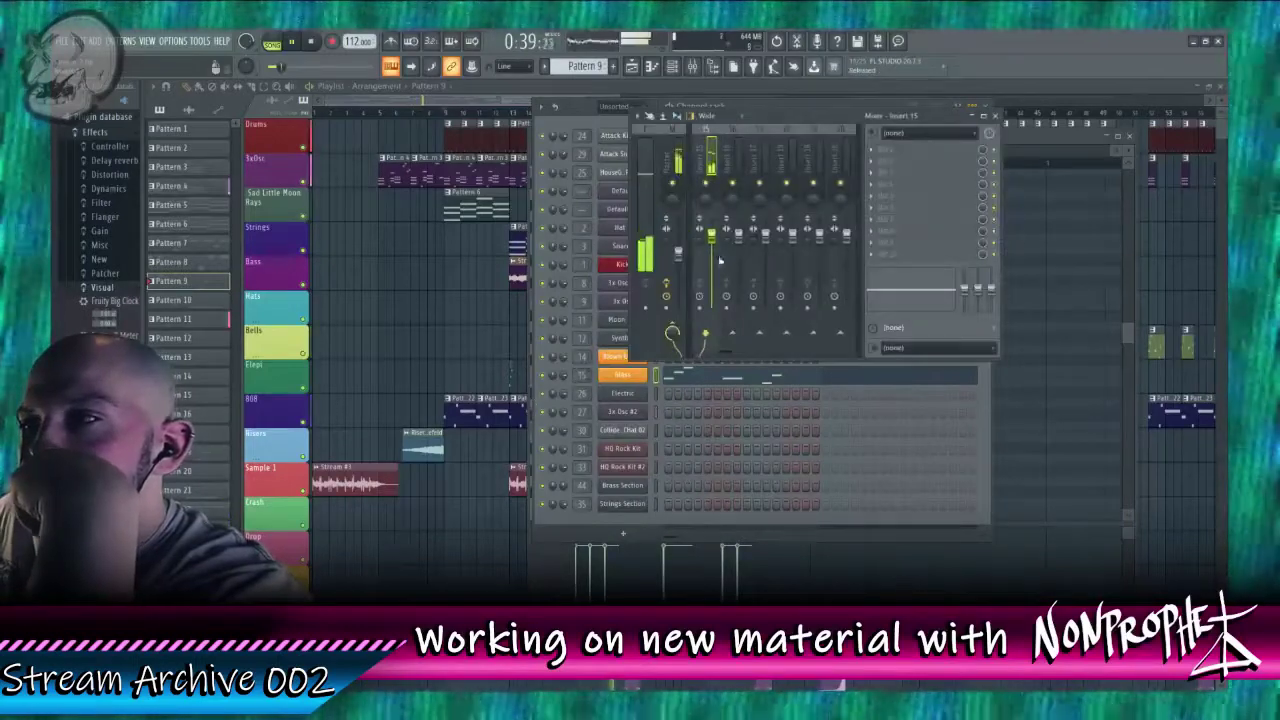
click(893, 196)
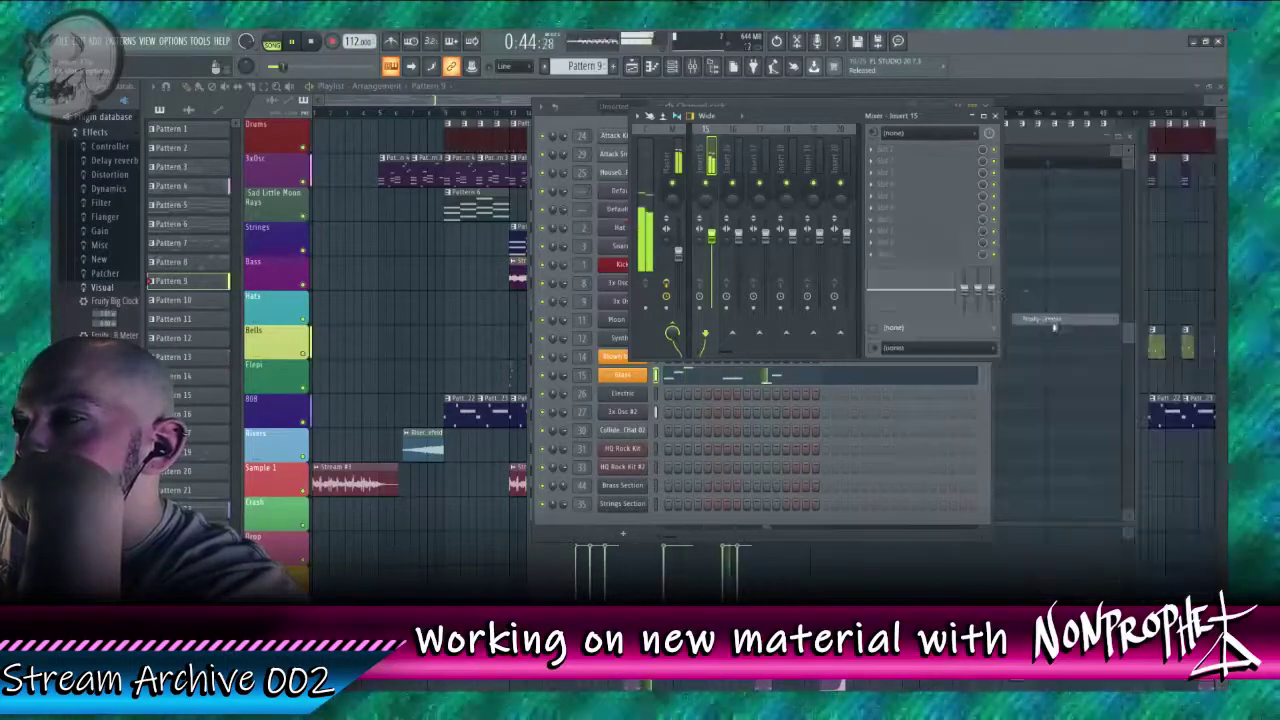
Step: Load a Fruity Limiter and a Fruity Convolver onto mixer track Insert 15
click(1052, 319)
click(883, 174)
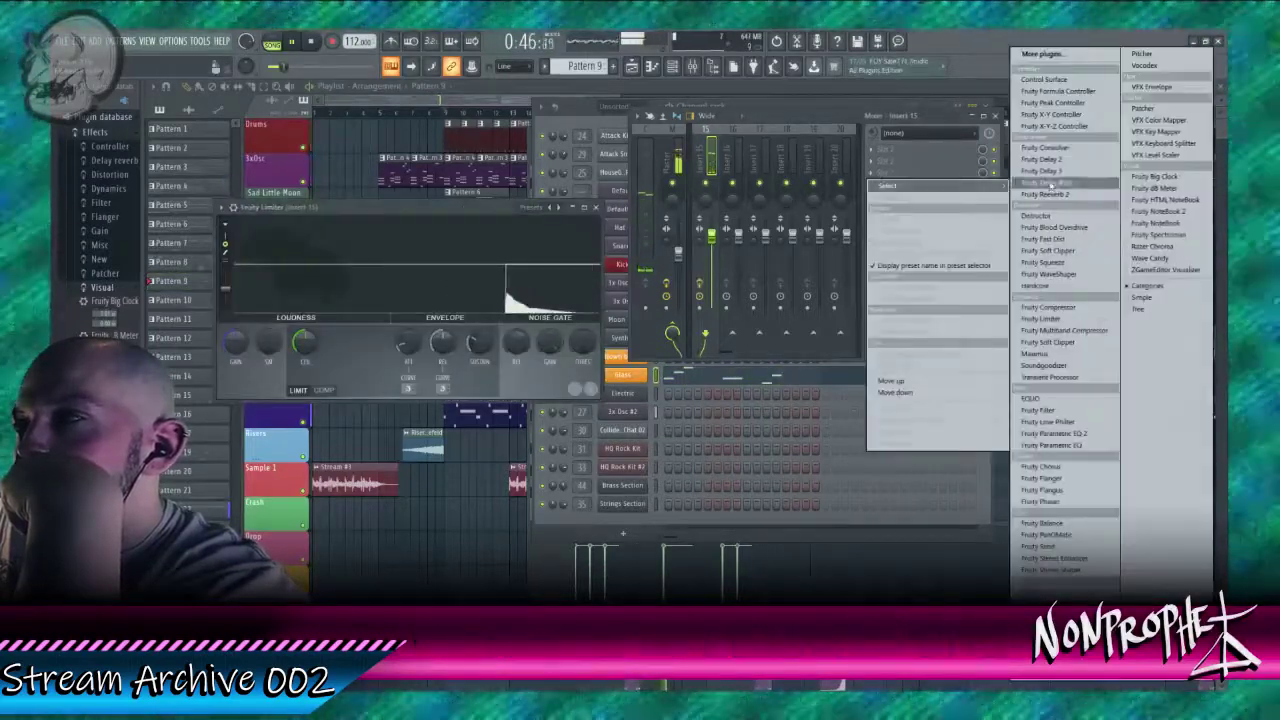
click(1068, 149)
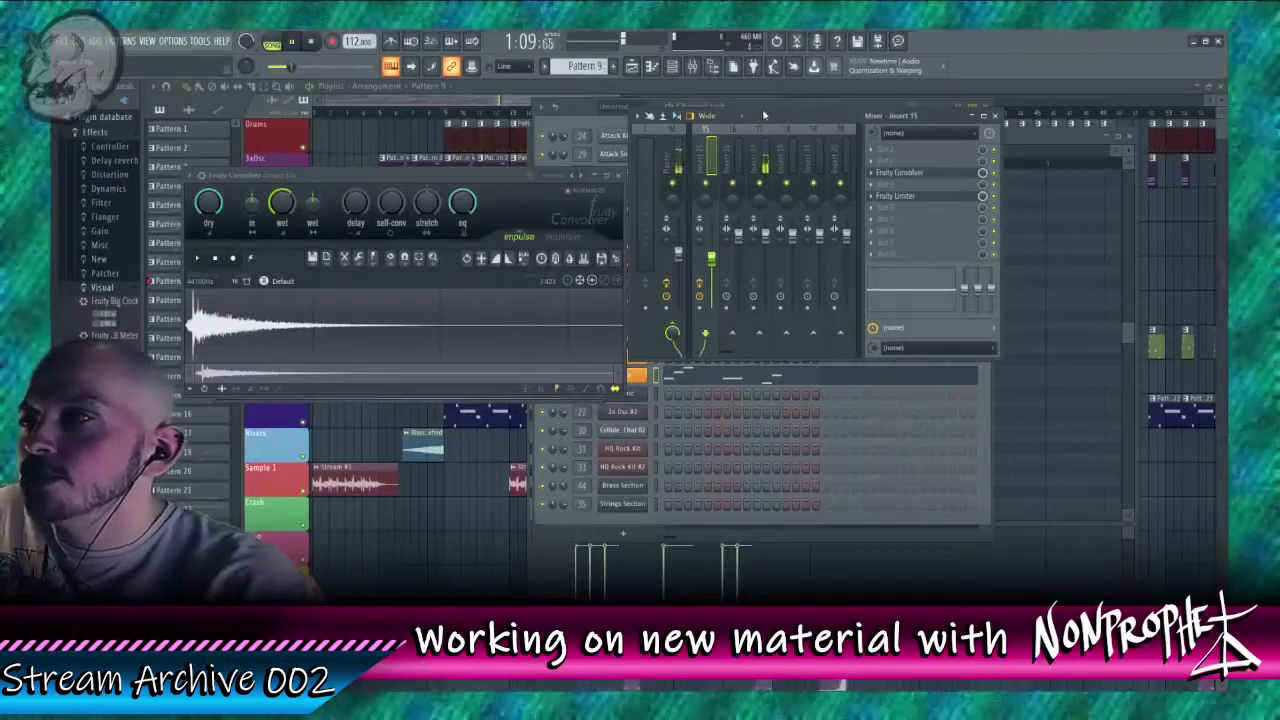
Step: Select mixer track Insert 16, filter the channel rack to the Audio group and open the Volt CleanCrash 07 channel's settings
click(738, 158)
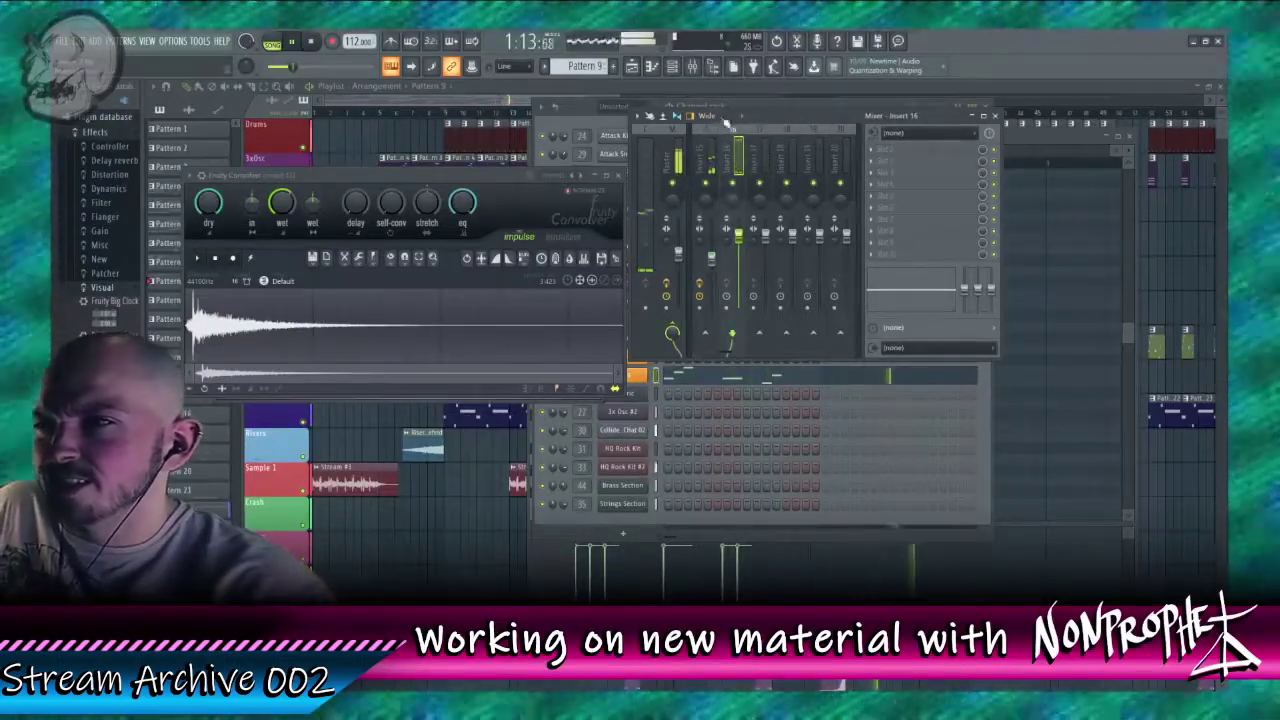
click(594, 122)
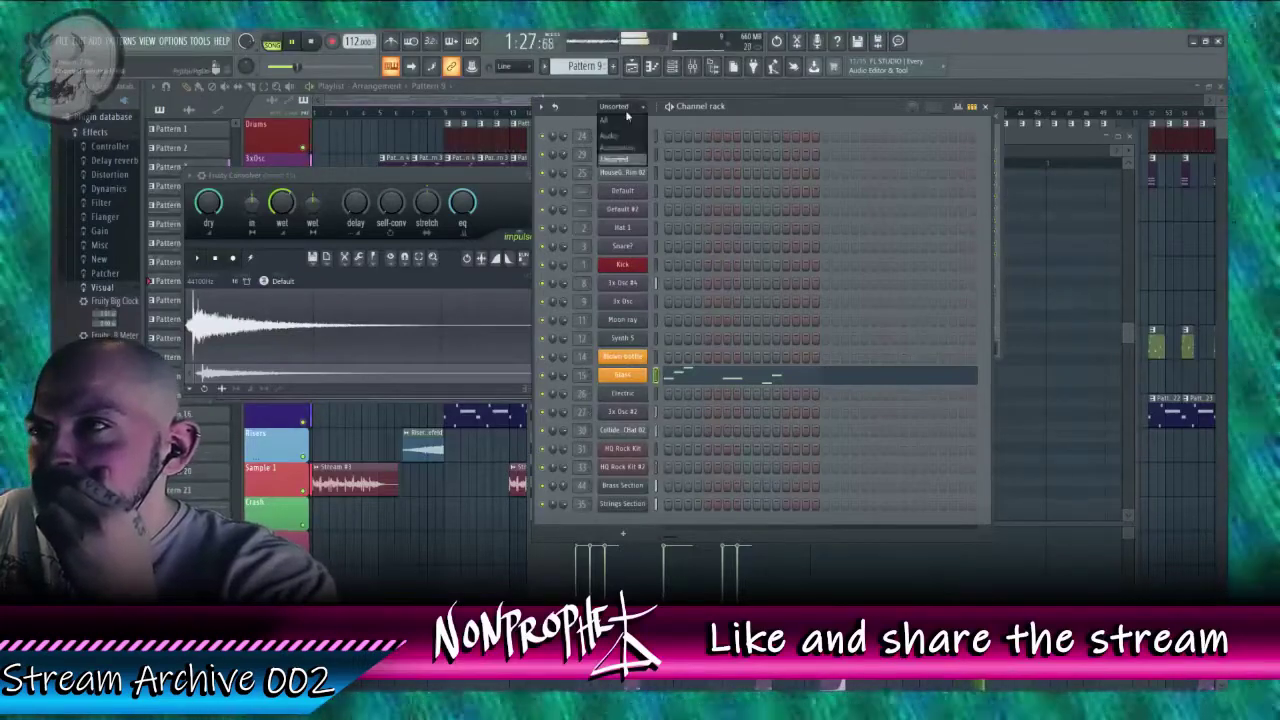
click(620, 138)
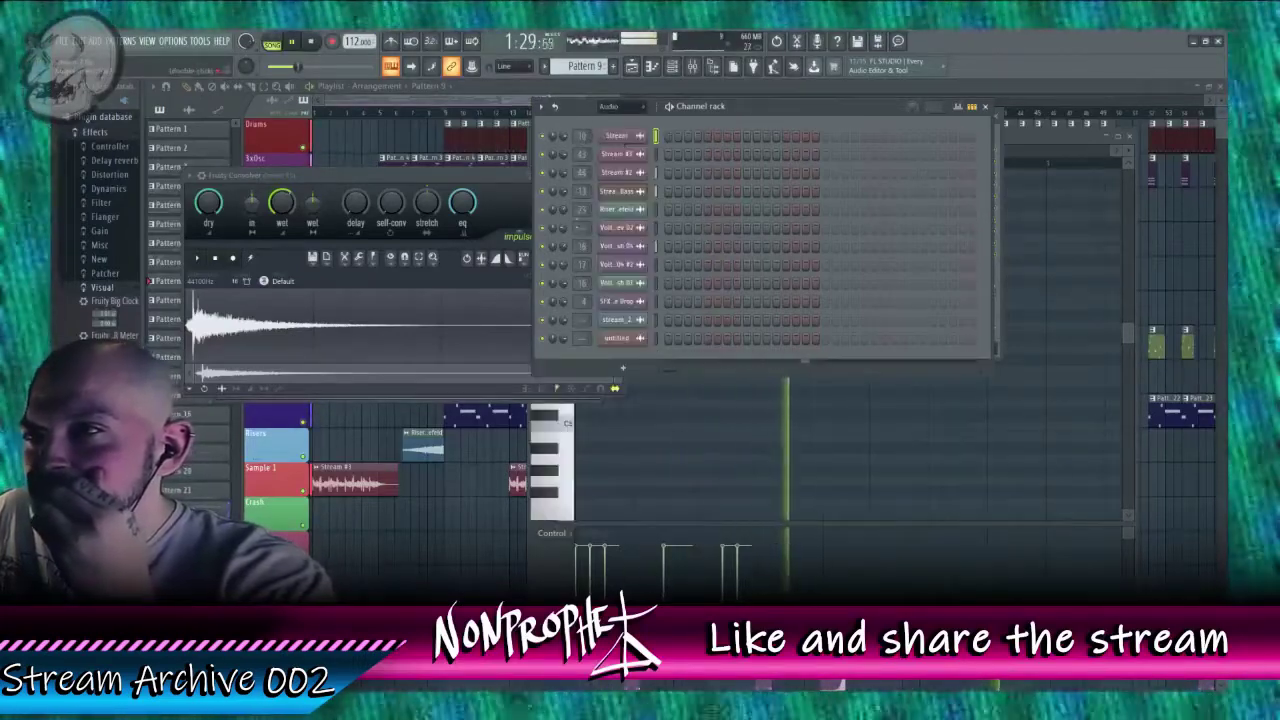
click(615, 283)
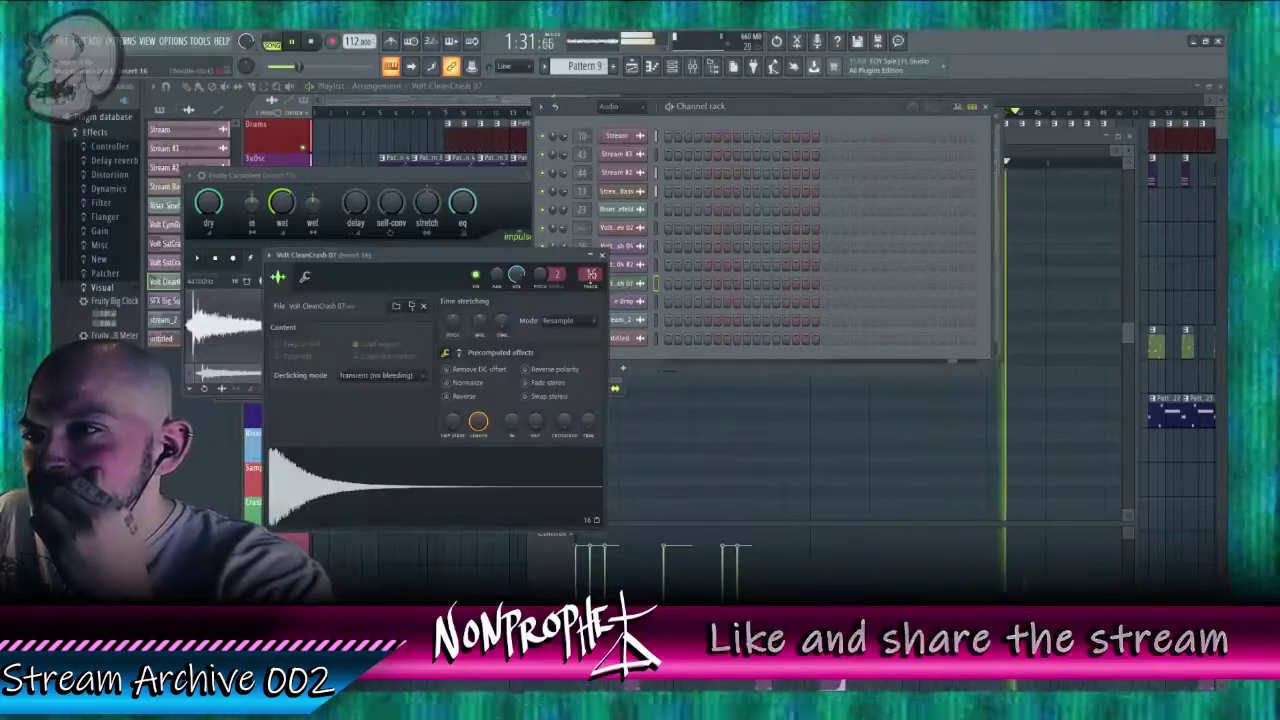
Step: Load a Fruity Limiter into the fifth effect slot of mixer track Insert 16
key(F9)
click(871, 204)
mouse_move(890, 208)
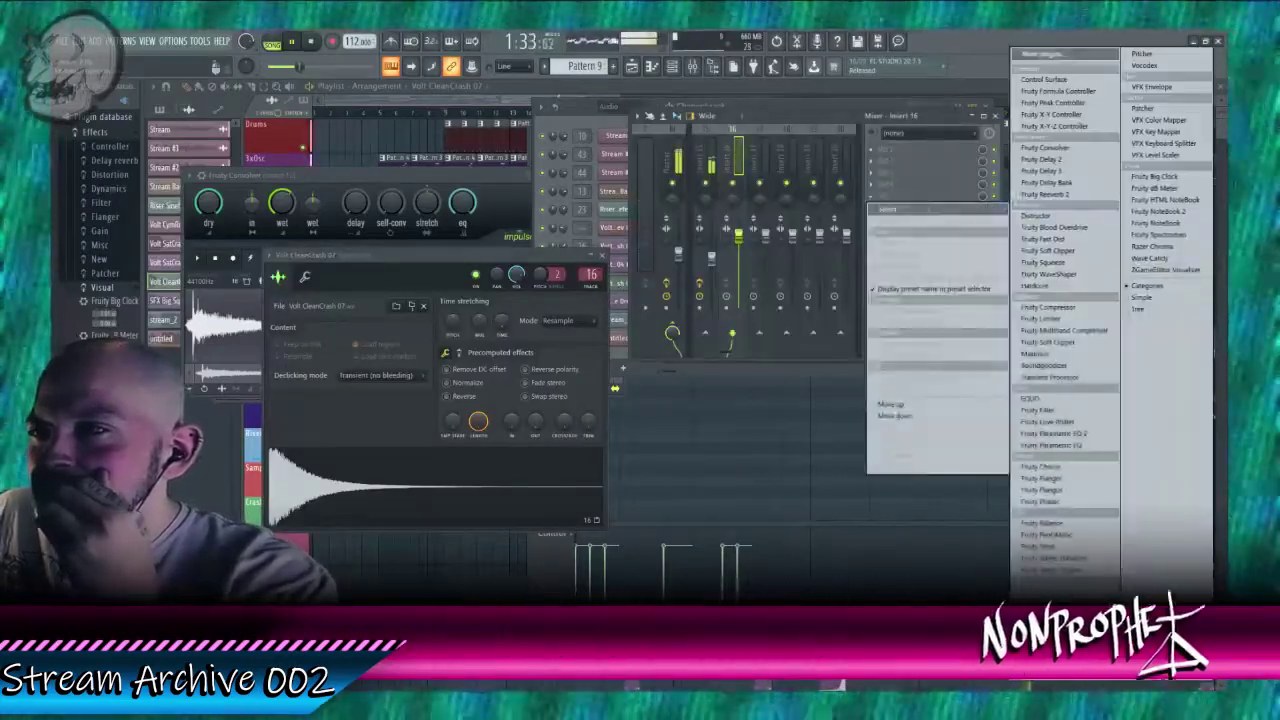
click(1040, 318)
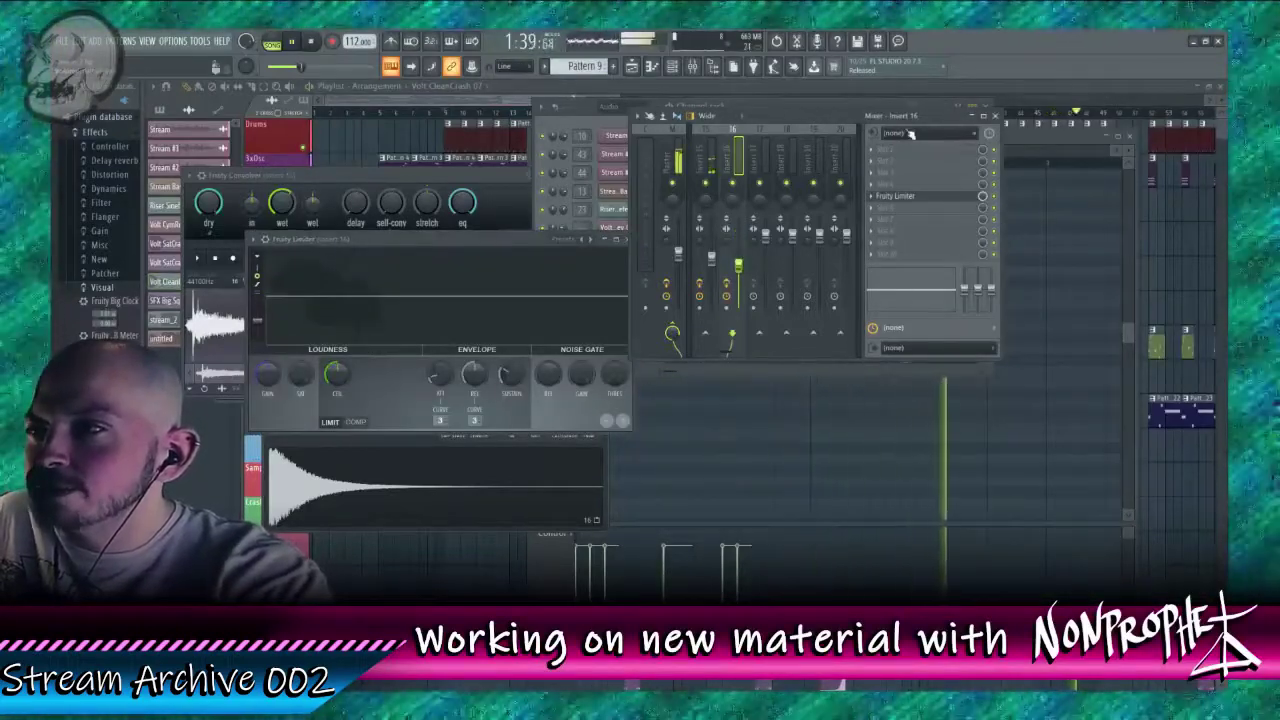
Step: Close the open plugin windows and play the arrangement from just before the first drop with the mixer showing
key(F12)
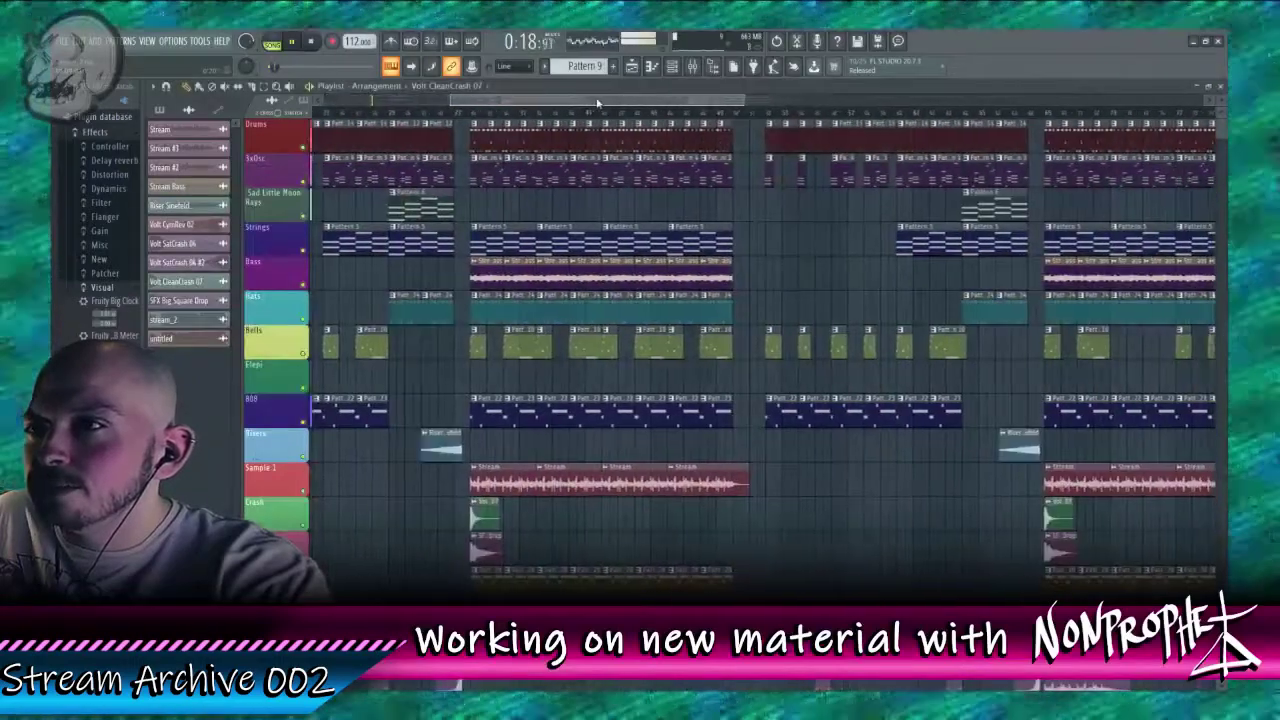
click(475, 112)
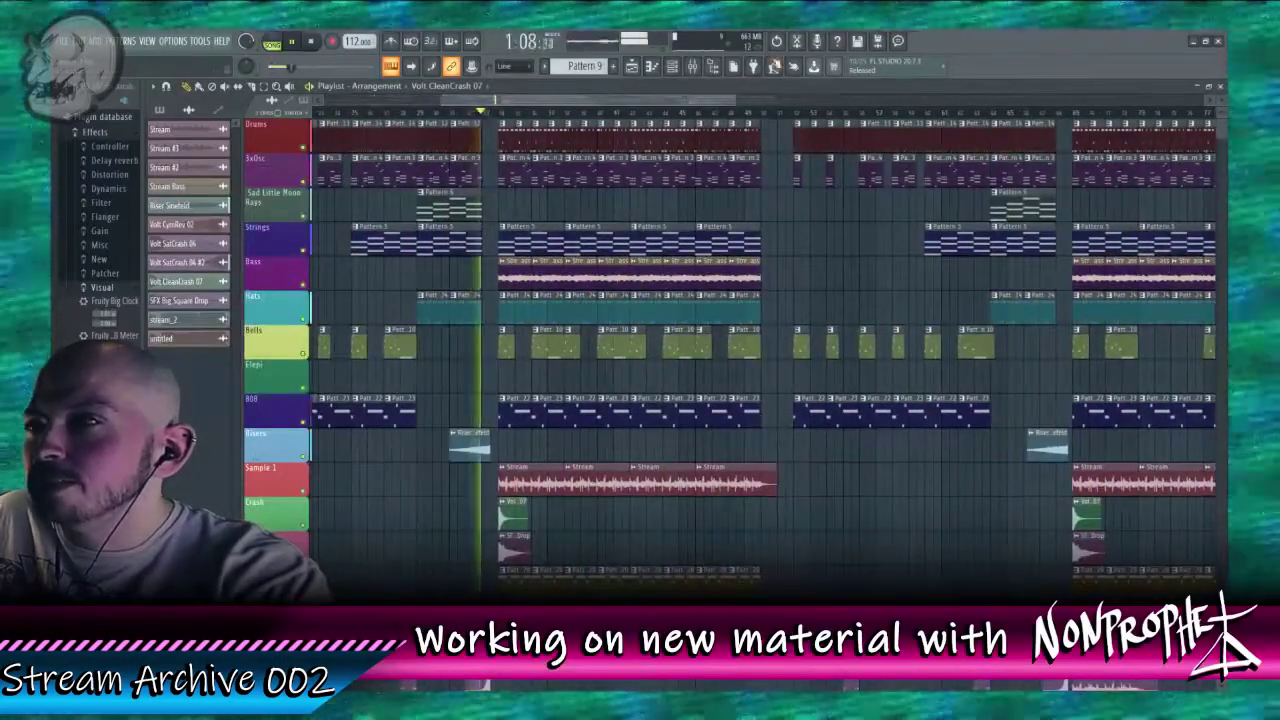
click(692, 66)
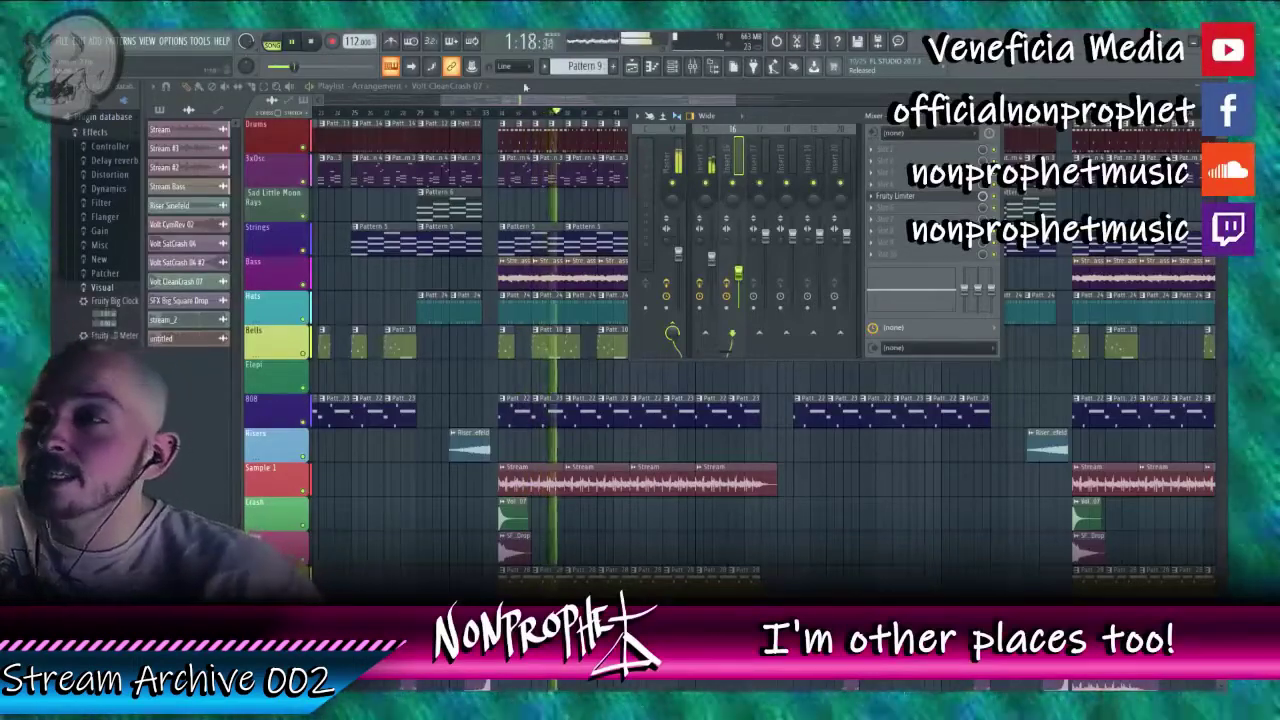
Step: Play the long untitled audio clip on the Strings track repeatedly from around the gap before its last loud section
drag(513, 110, 476, 108)
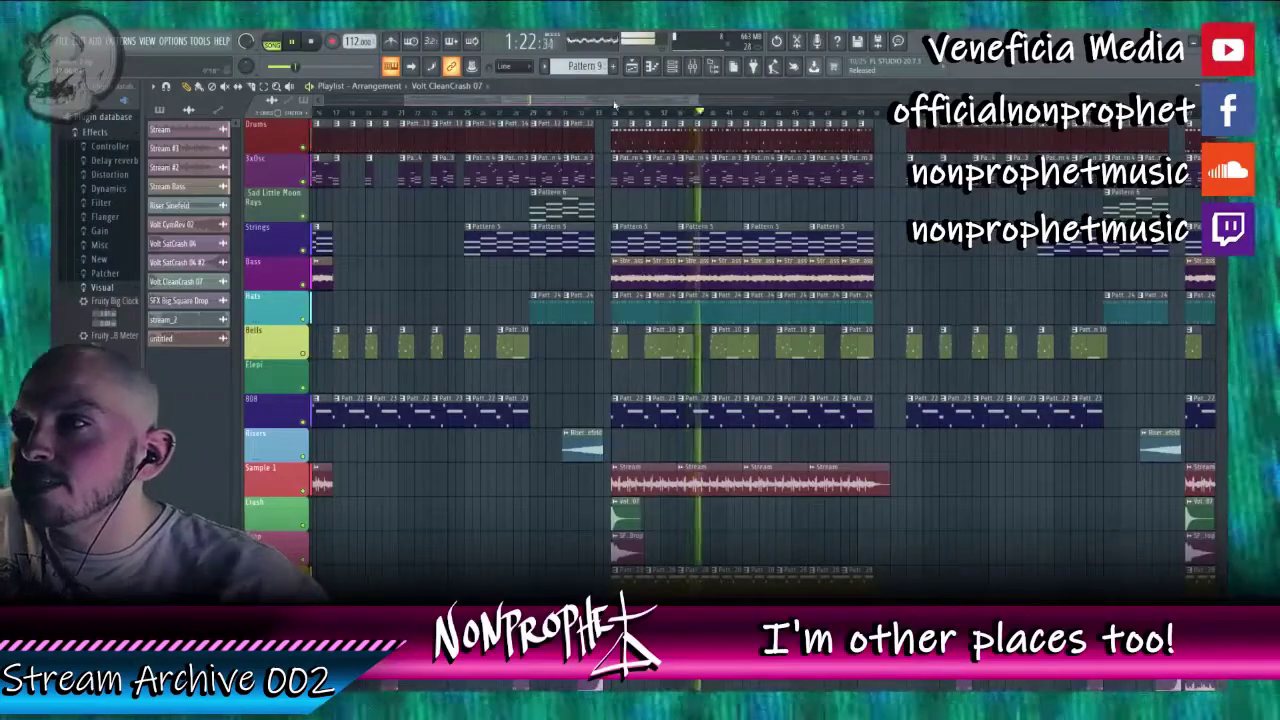
scroll(686, 320, down, 5)
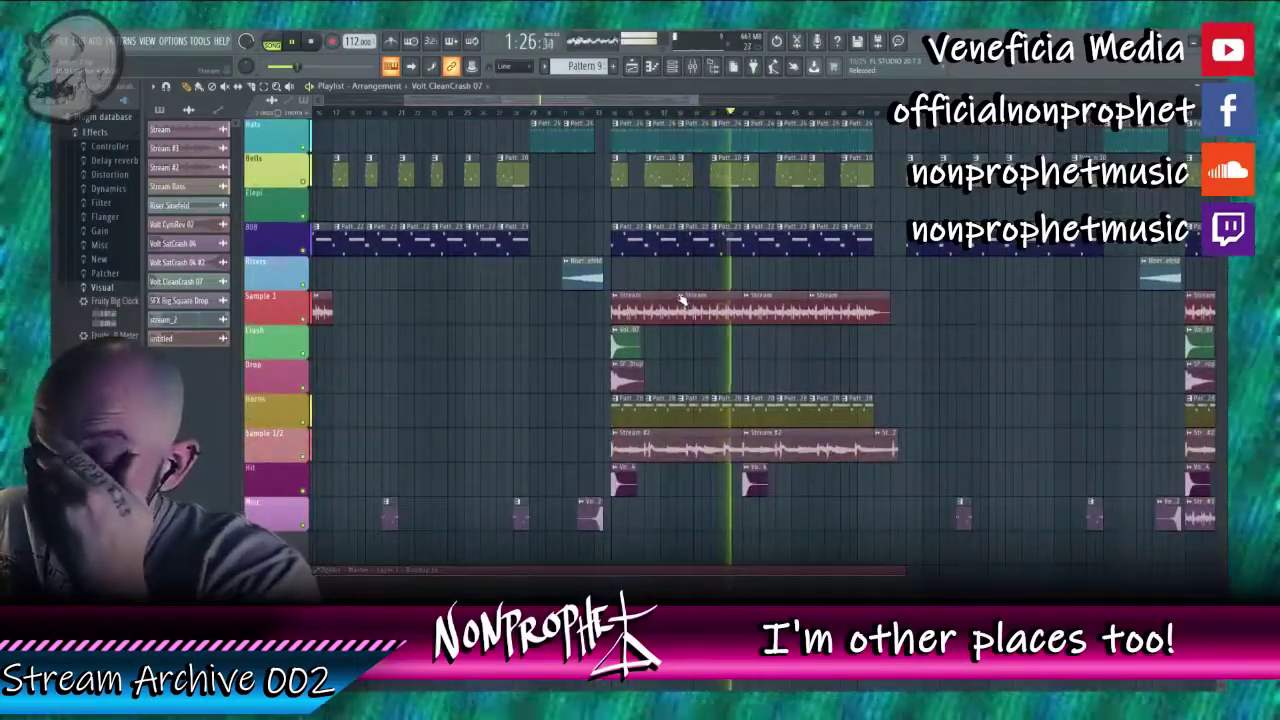
drag(549, 92, 993, 95)
scroll(877, 251, up, 5)
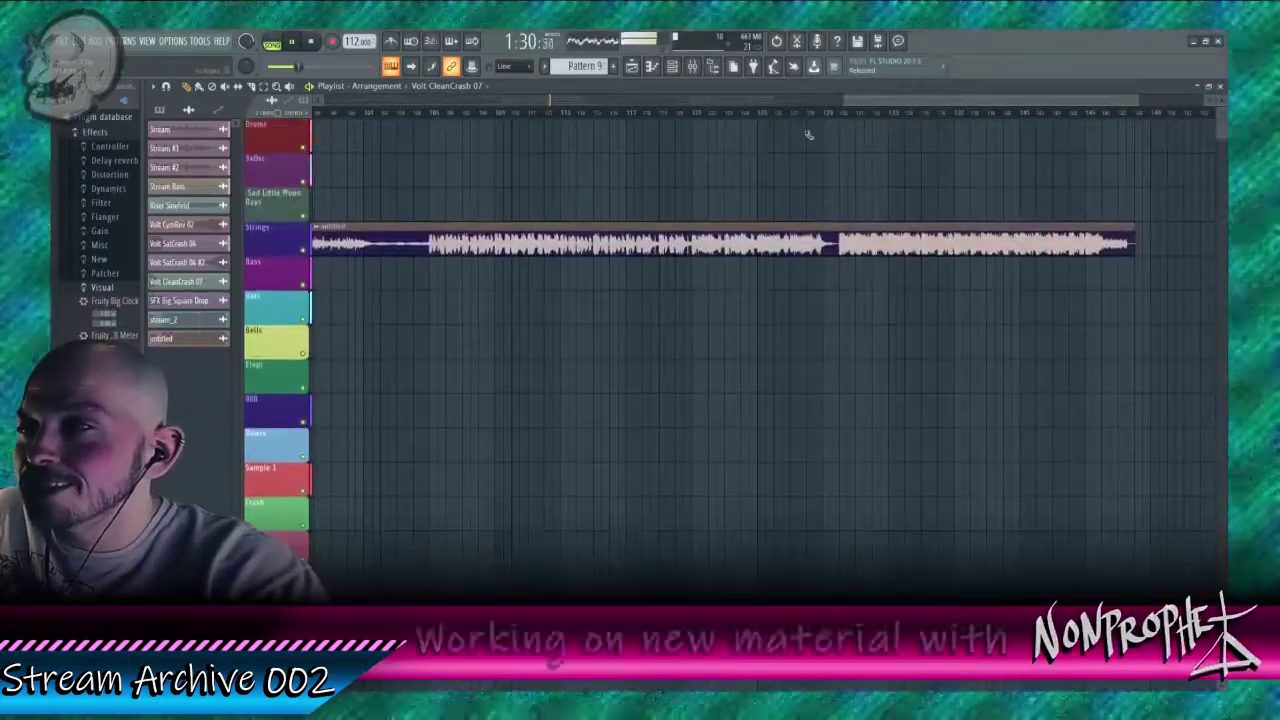
click(808, 112)
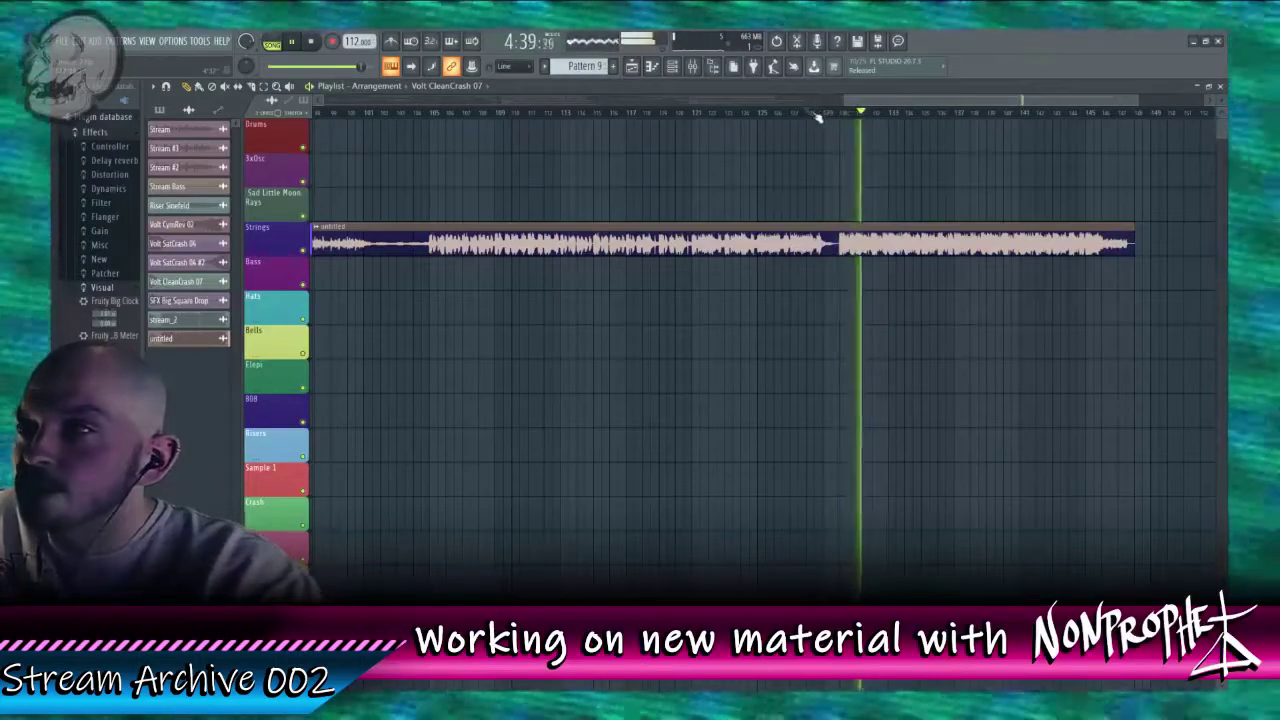
click(822, 113)
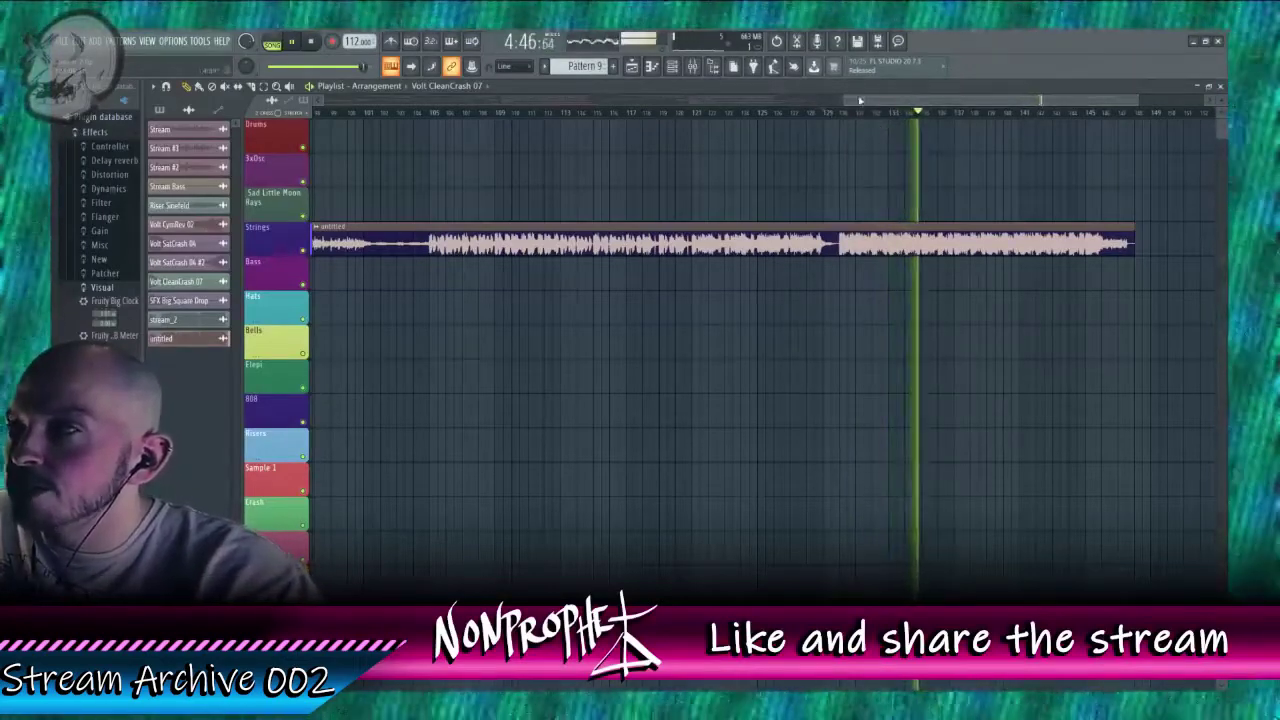
scroll(855, 108, left, 3)
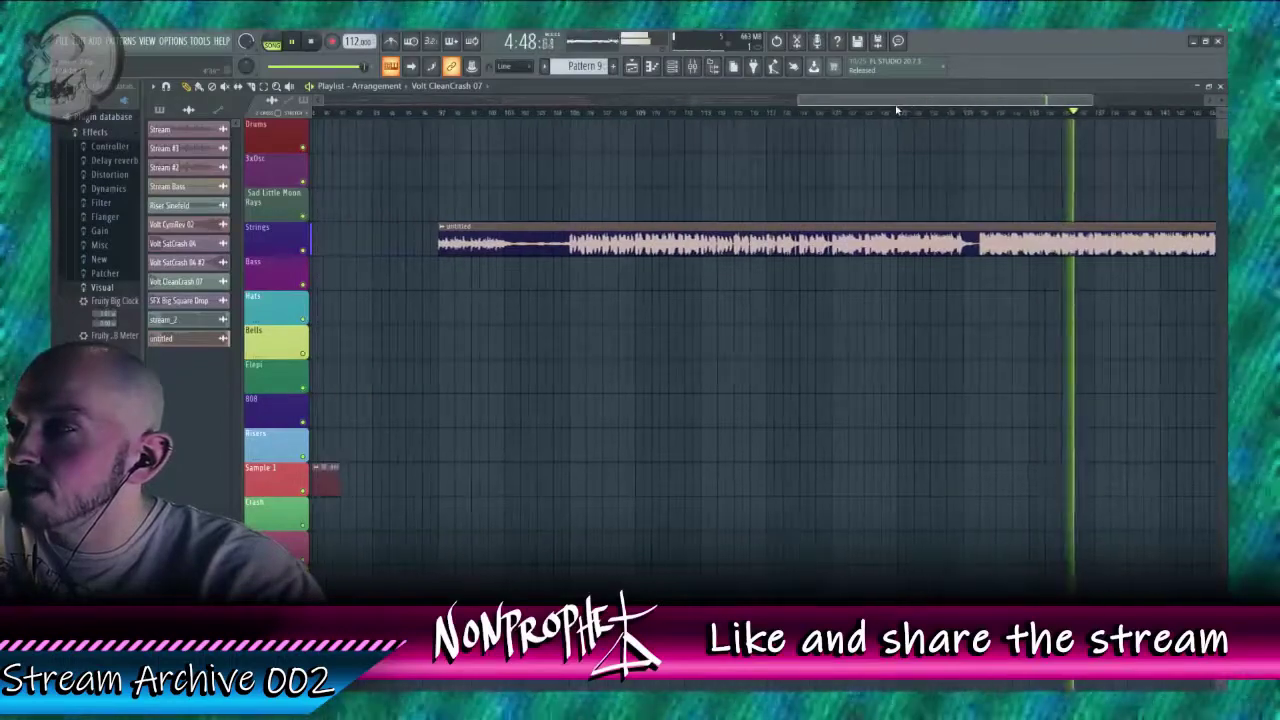
click(963, 111)
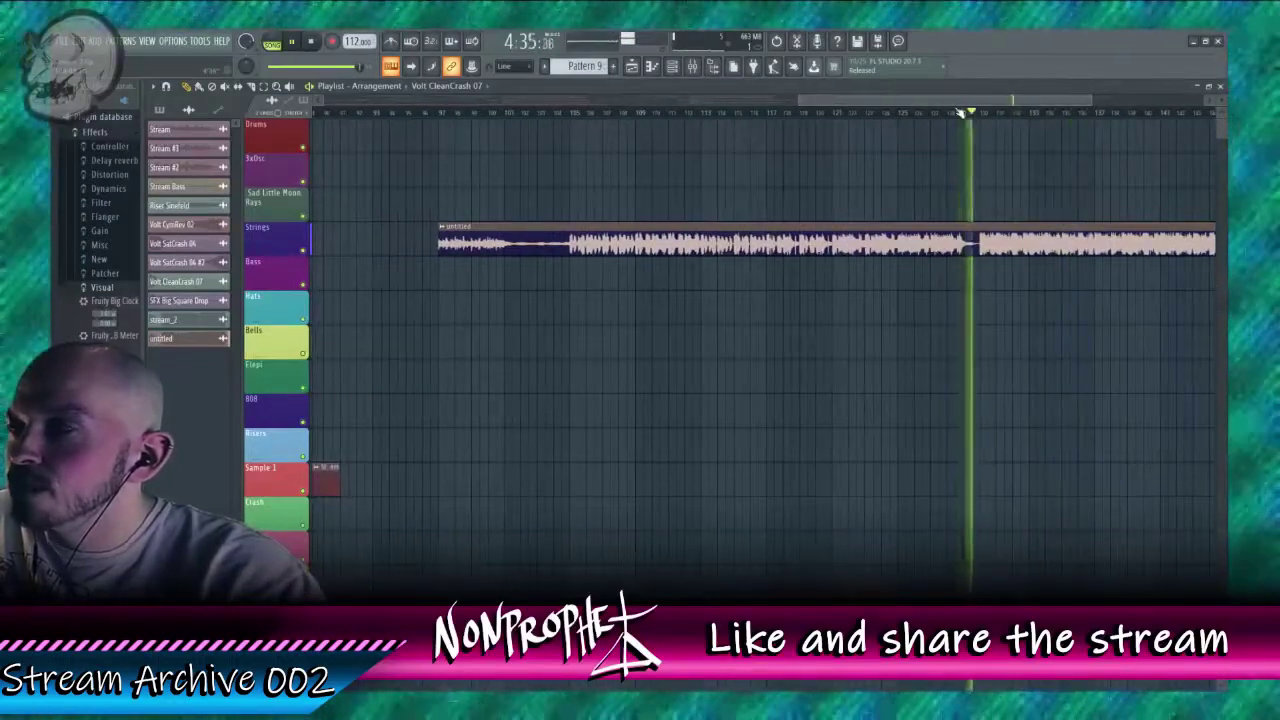
Step: Examine the song's arrangement and automation tracks against the untitled audio clip, and play the intro from bar 5
drag(960, 104, 430, 165)
scroll(666, 333, down, 3)
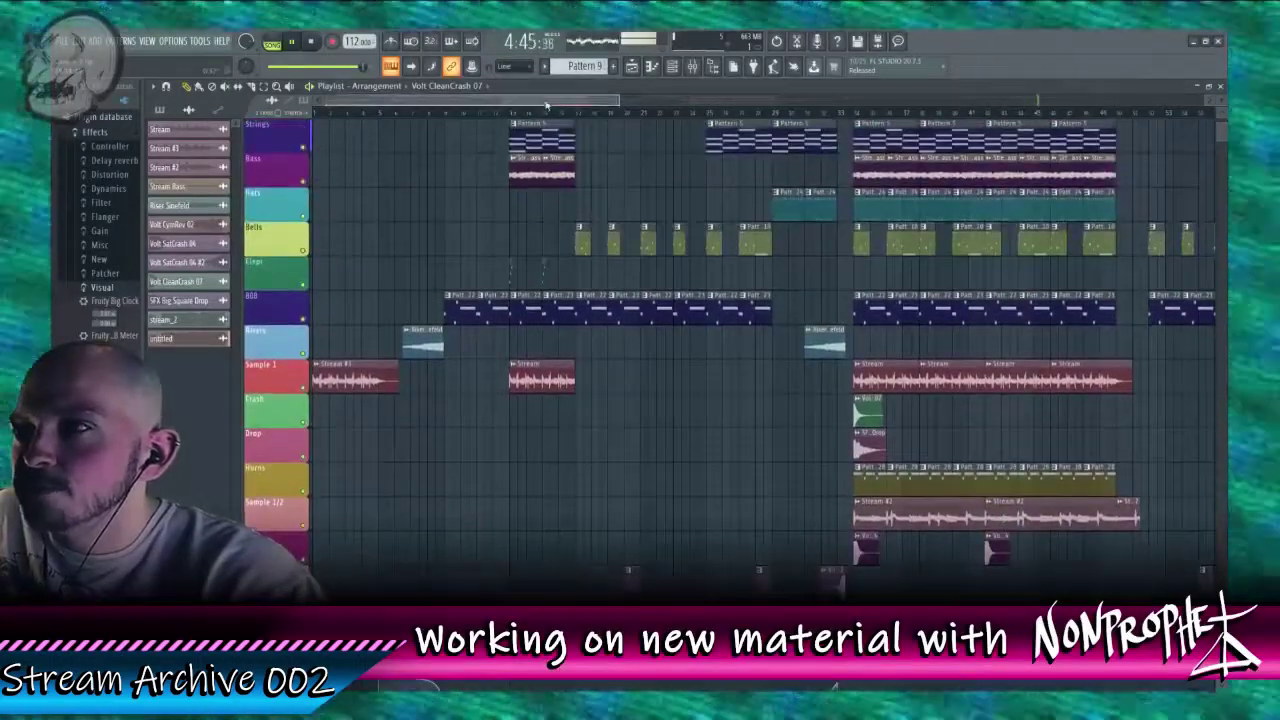
drag(546, 104, 980, 122)
scroll(1005, 371, up, 3)
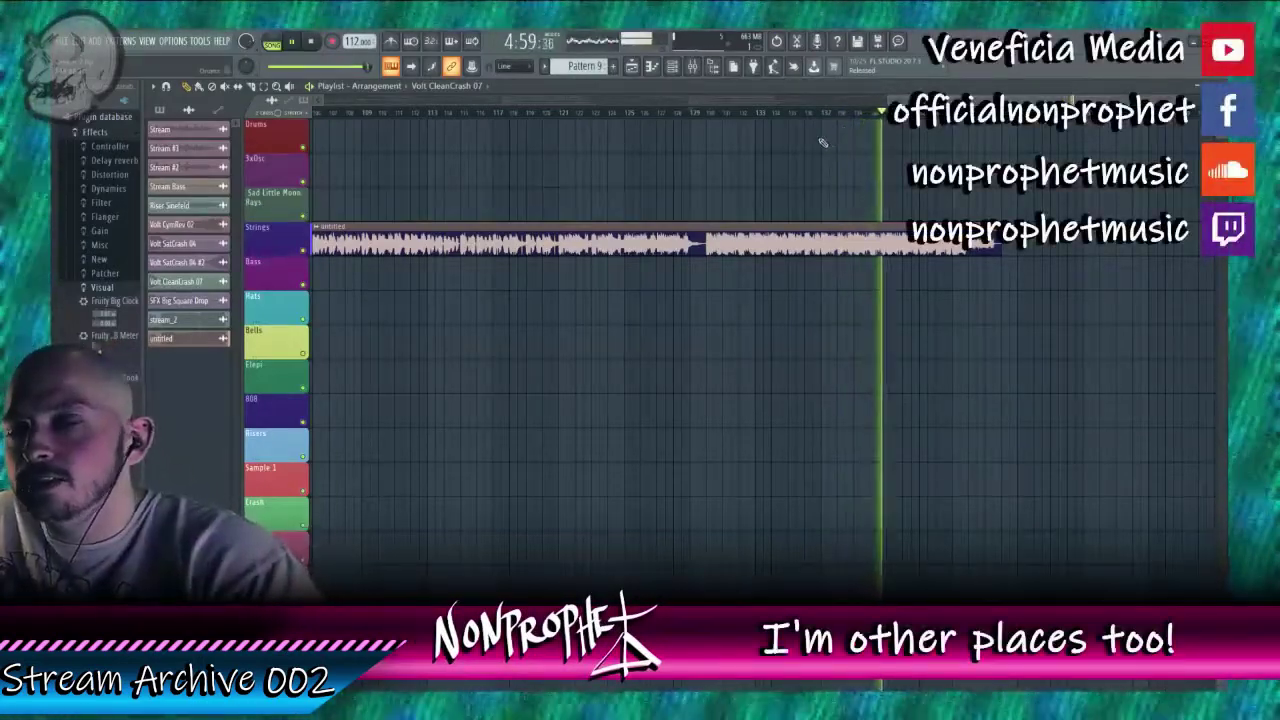
scroll(860, 118, left, 5)
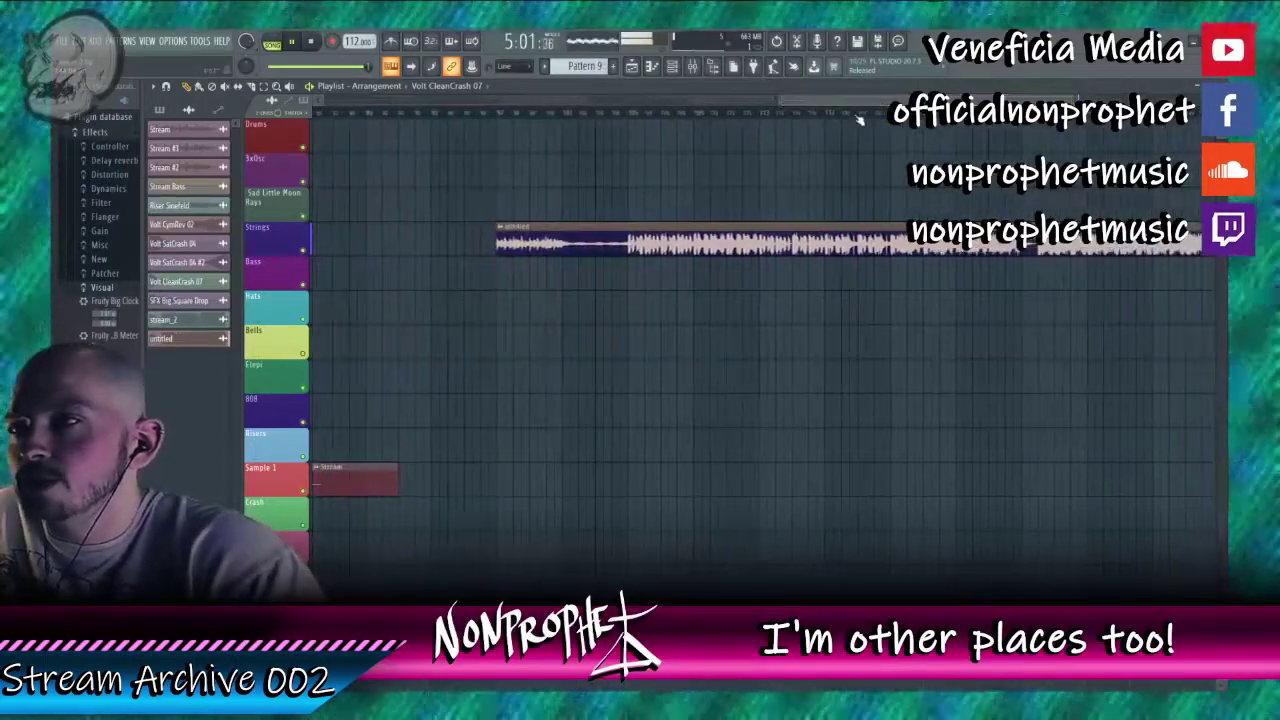
drag(828, 103, 810, 108)
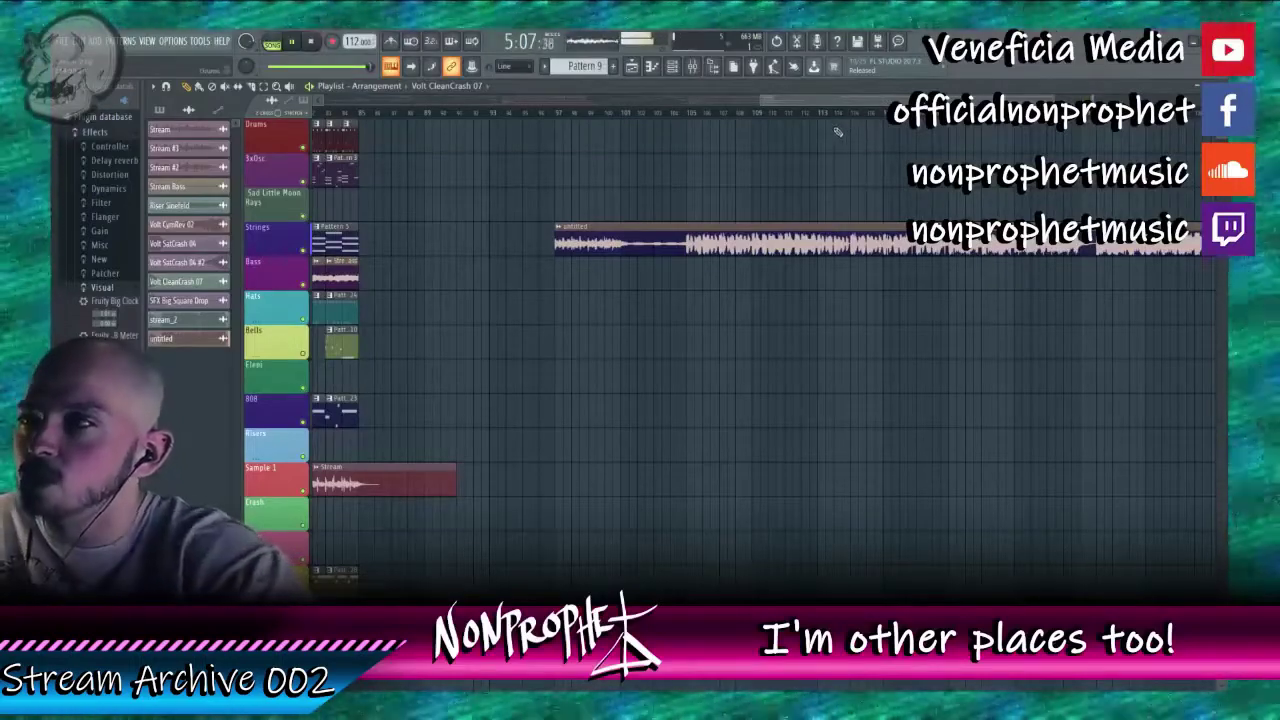
drag(809, 94, 367, 181)
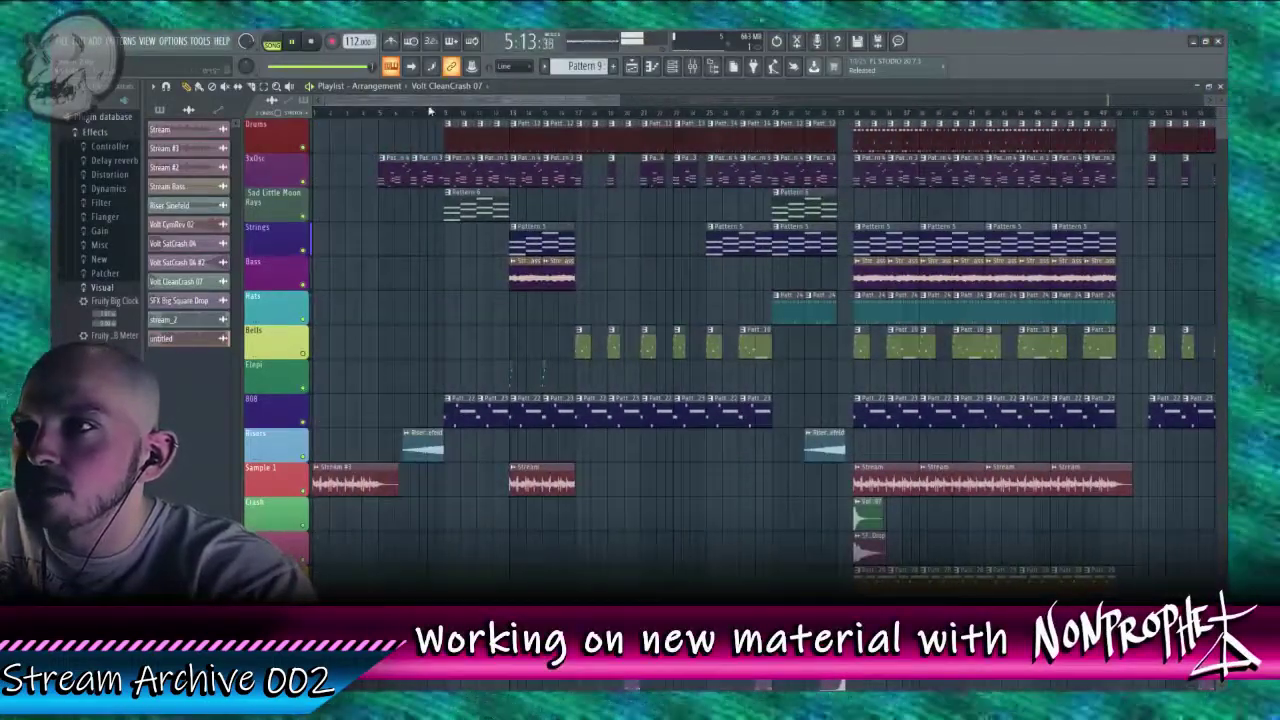
scroll(540, 280, down, 10)
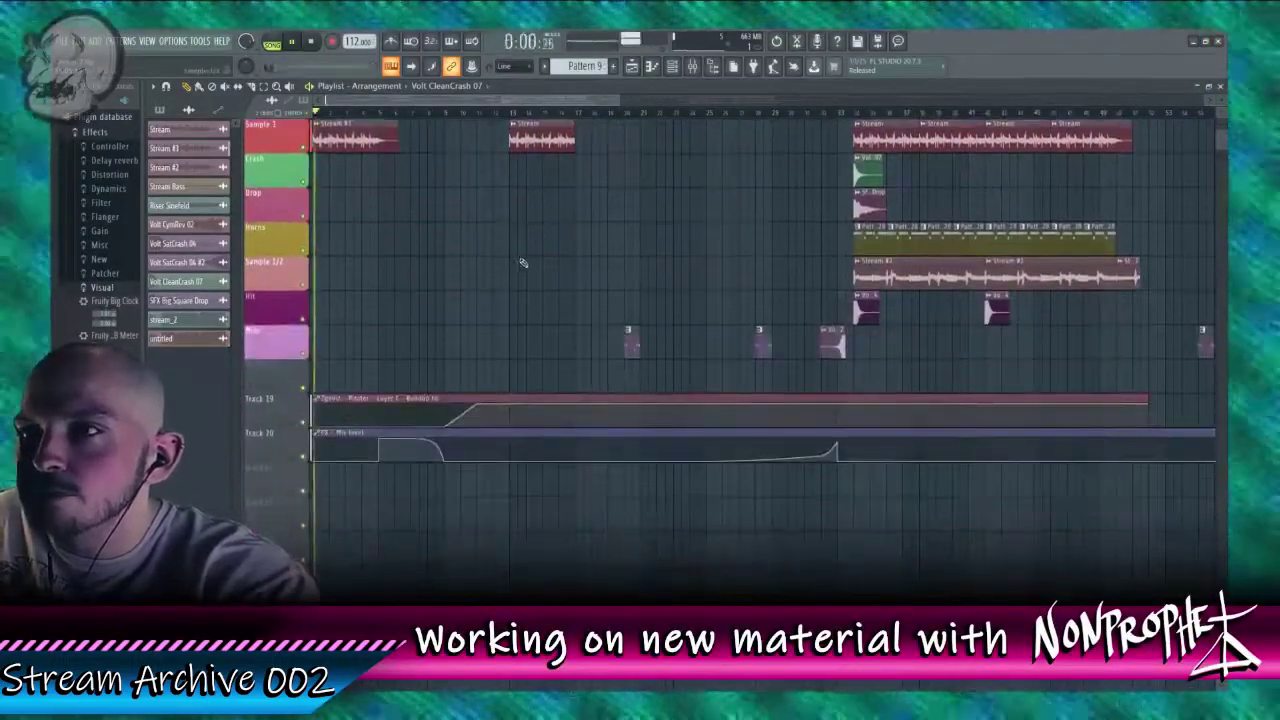
scroll(522, 262, up, 10)
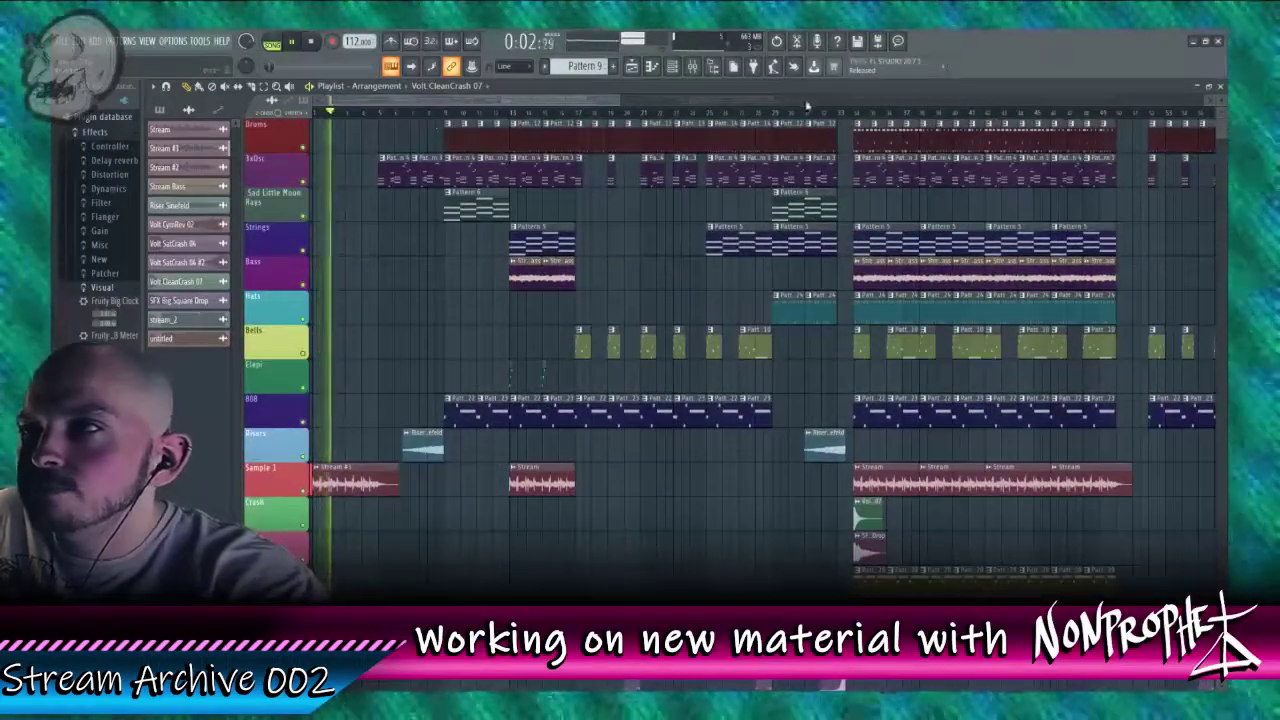
click(387, 112)
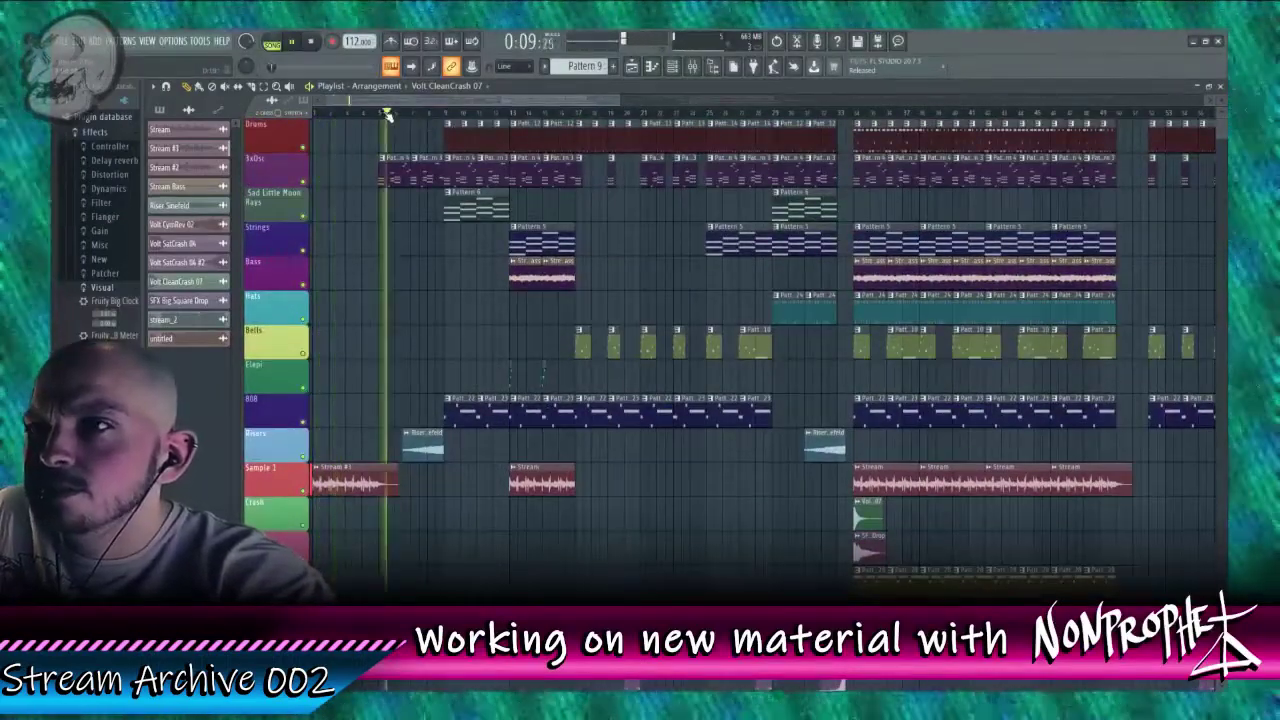
Step: Compare the drum entry at bar 9 with the untitled clip's first loud section at about bar 105 by playing both
double_click(451, 143)
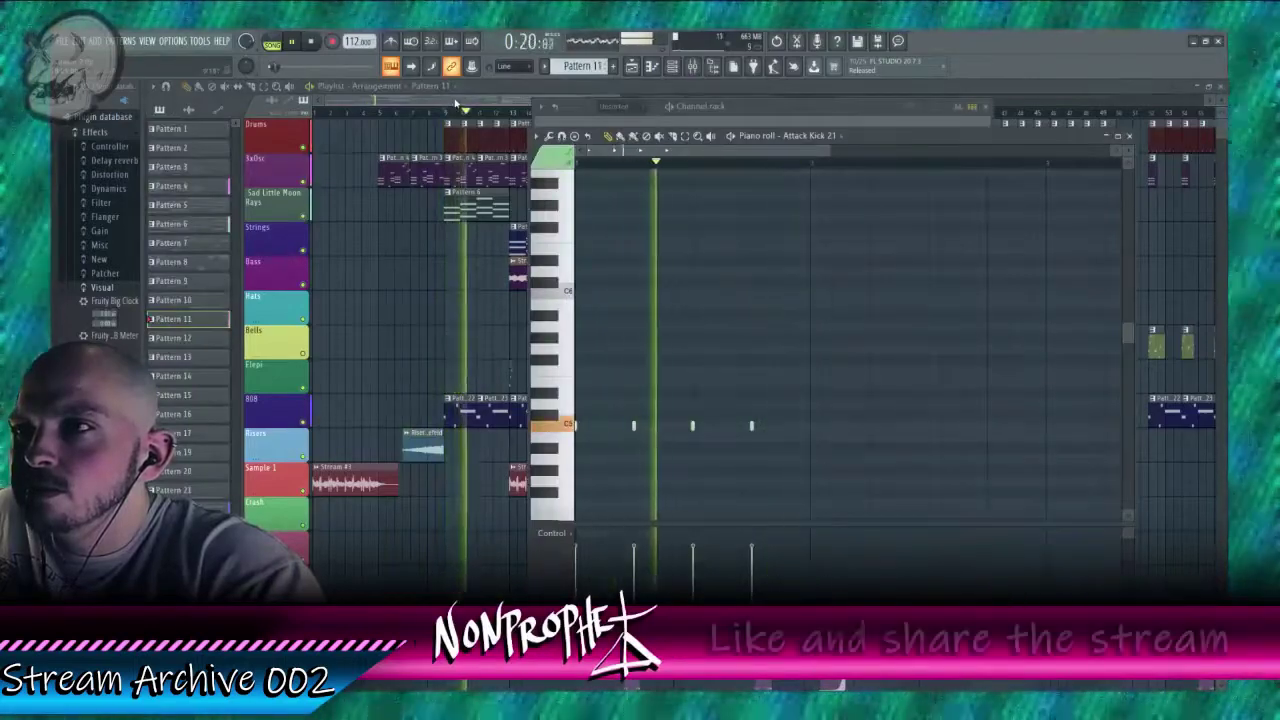
drag(455, 103, 851, 121)
click(810, 112)
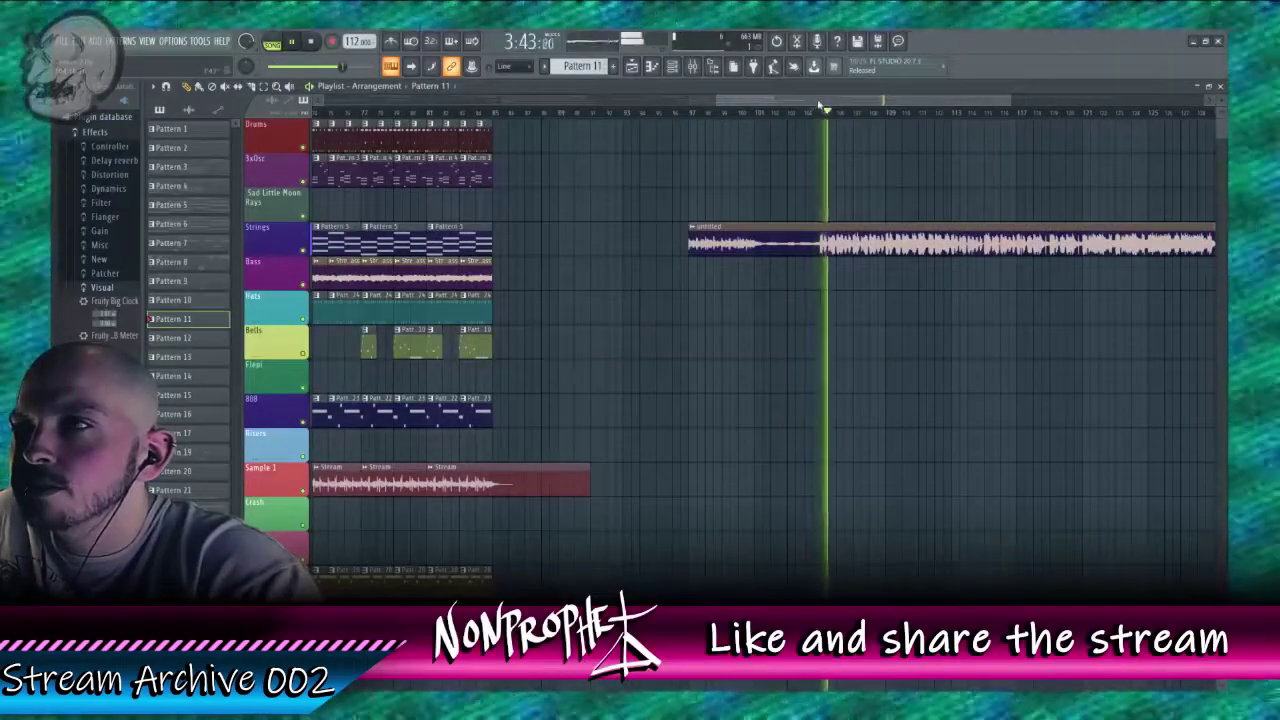
scroll(822, 113, down, 5)
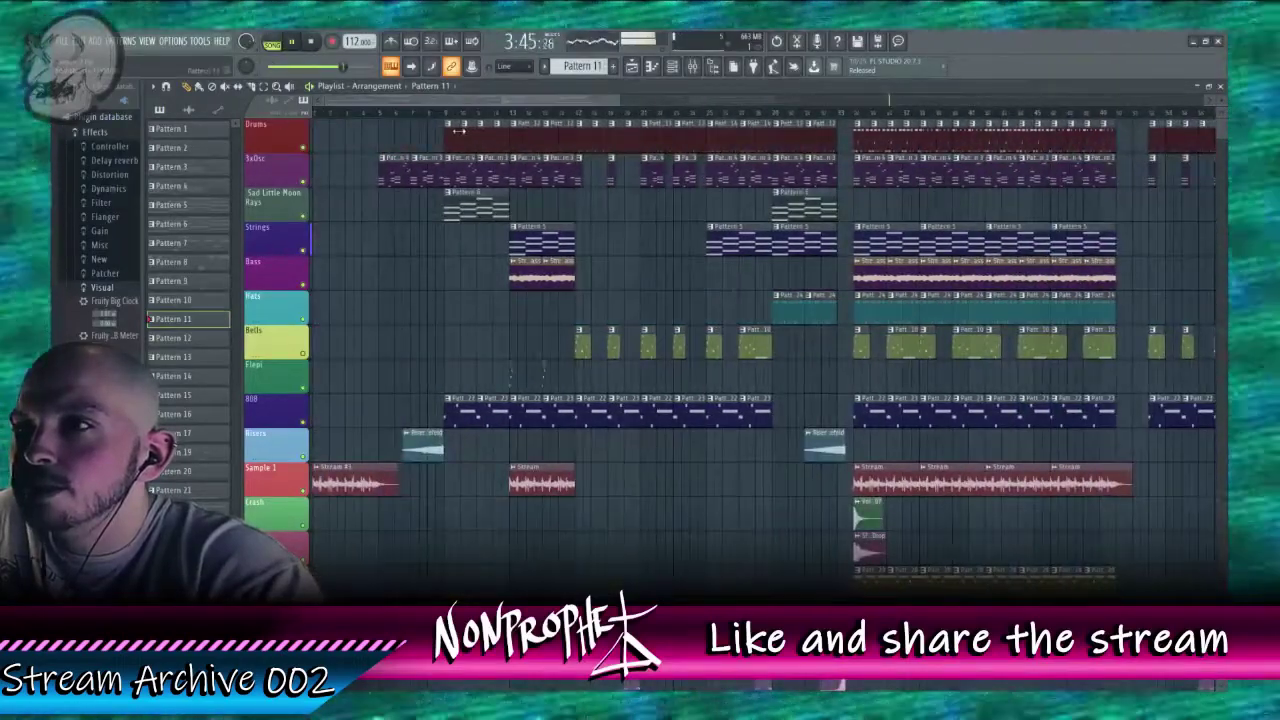
double_click(459, 131)
click(447, 118)
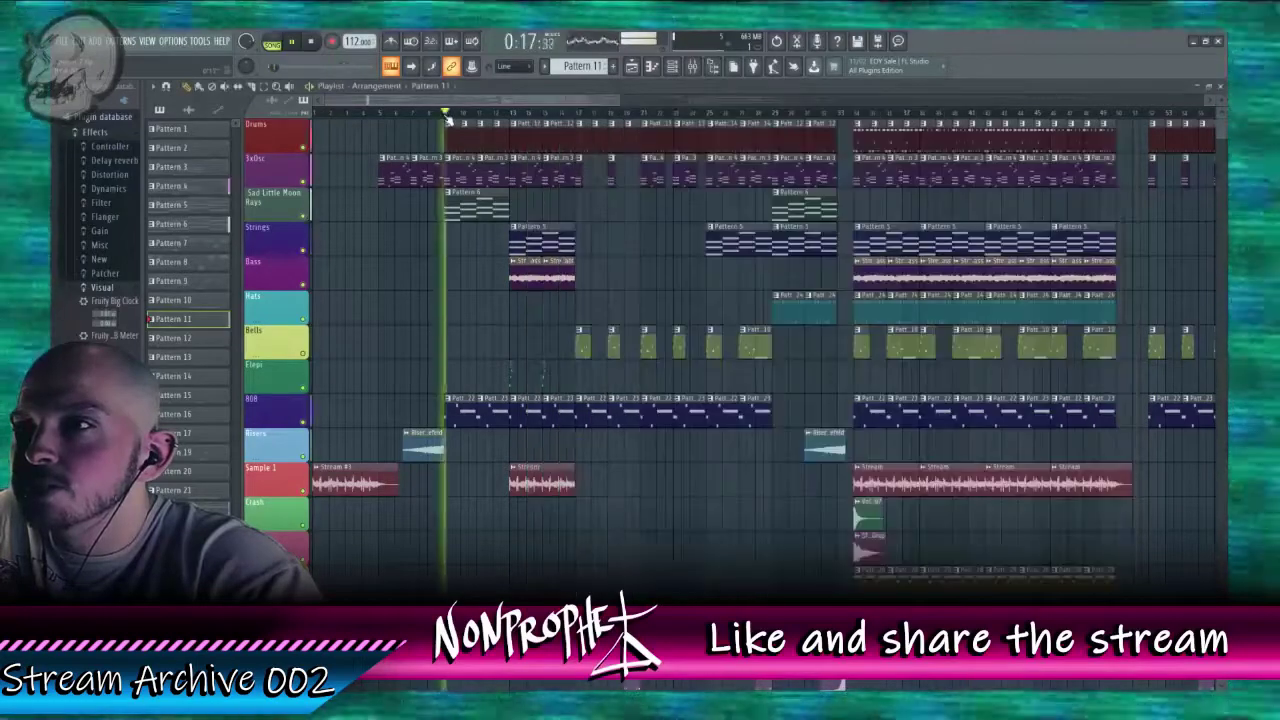
Step: Open the drum pattern at bar 9 and show the Kick mixer track from the first Attack Kick channel
double_click(453, 136)
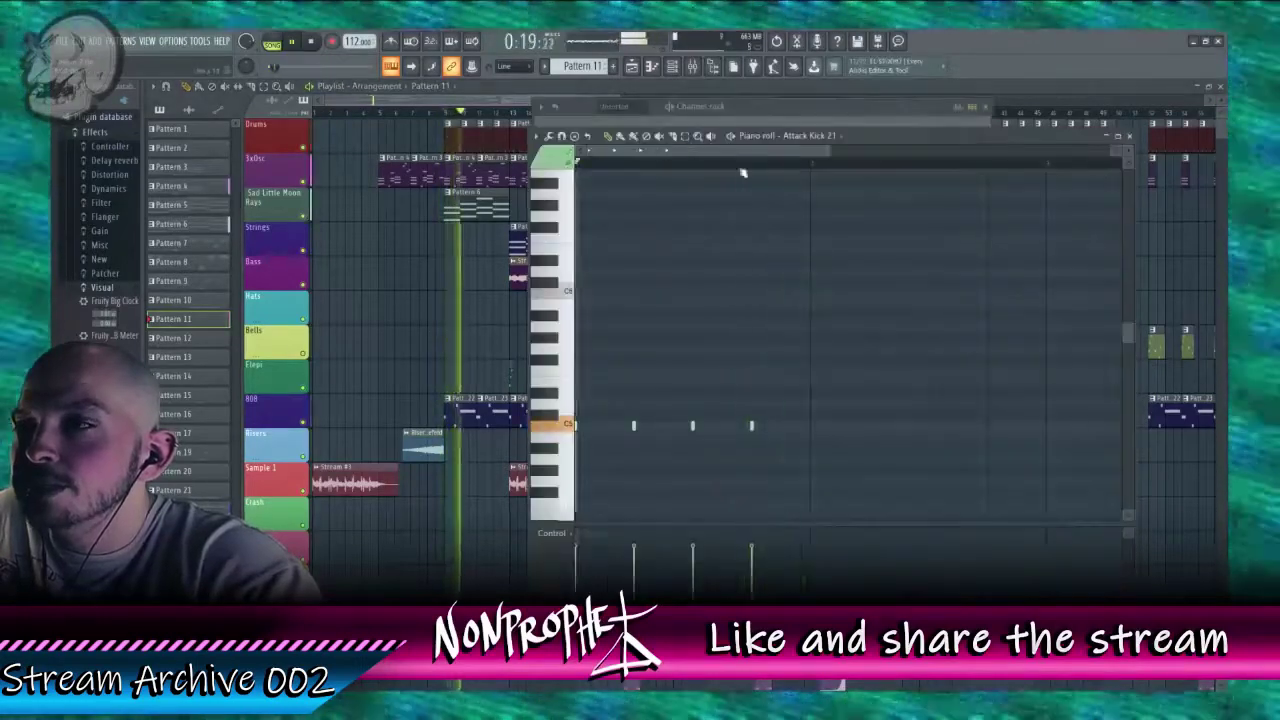
click(766, 110)
click(581, 135)
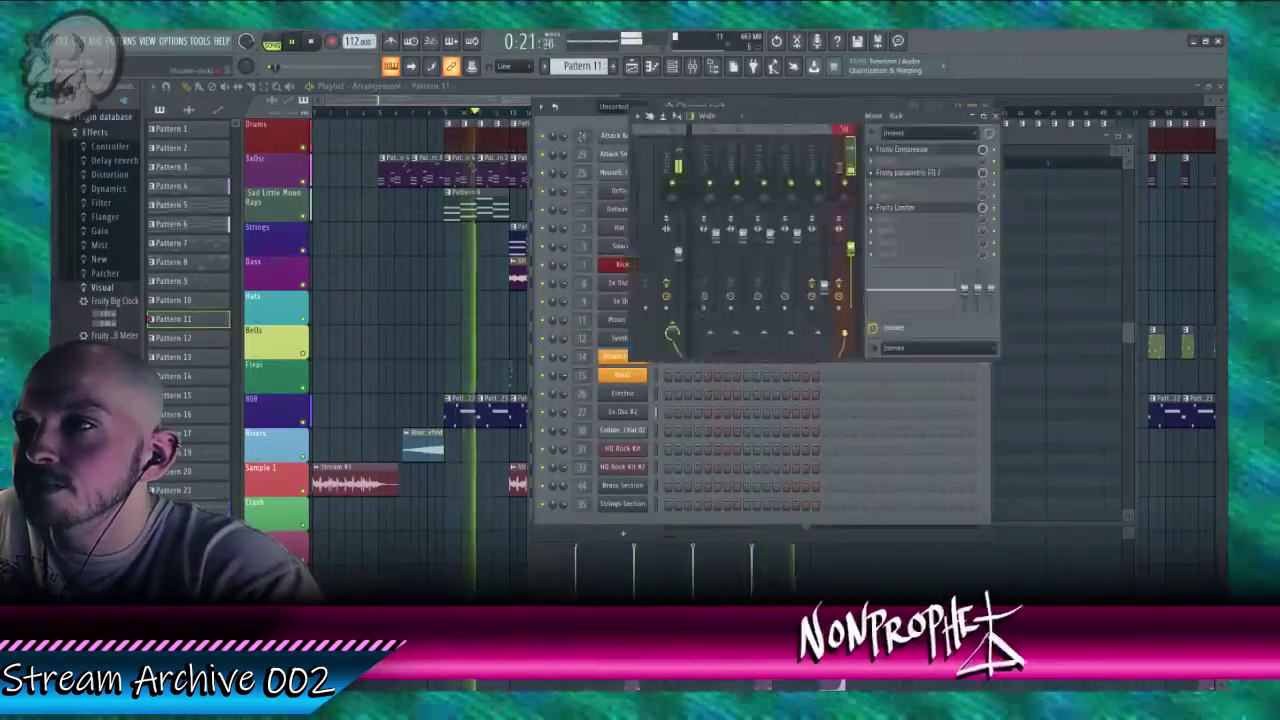
Step: Open the Kick track's Fruity Limiter and Fruity Compressor, and set the compressor's gain to 17.4 dB
click(900, 208)
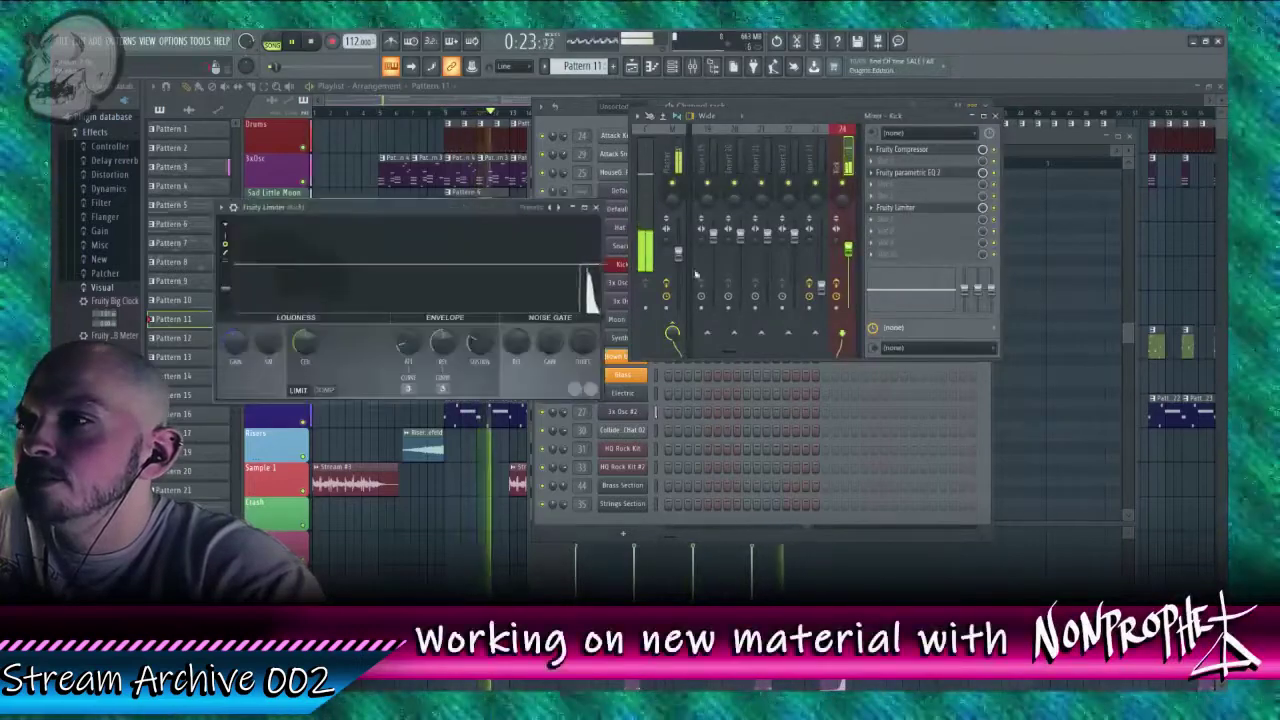
click(903, 149)
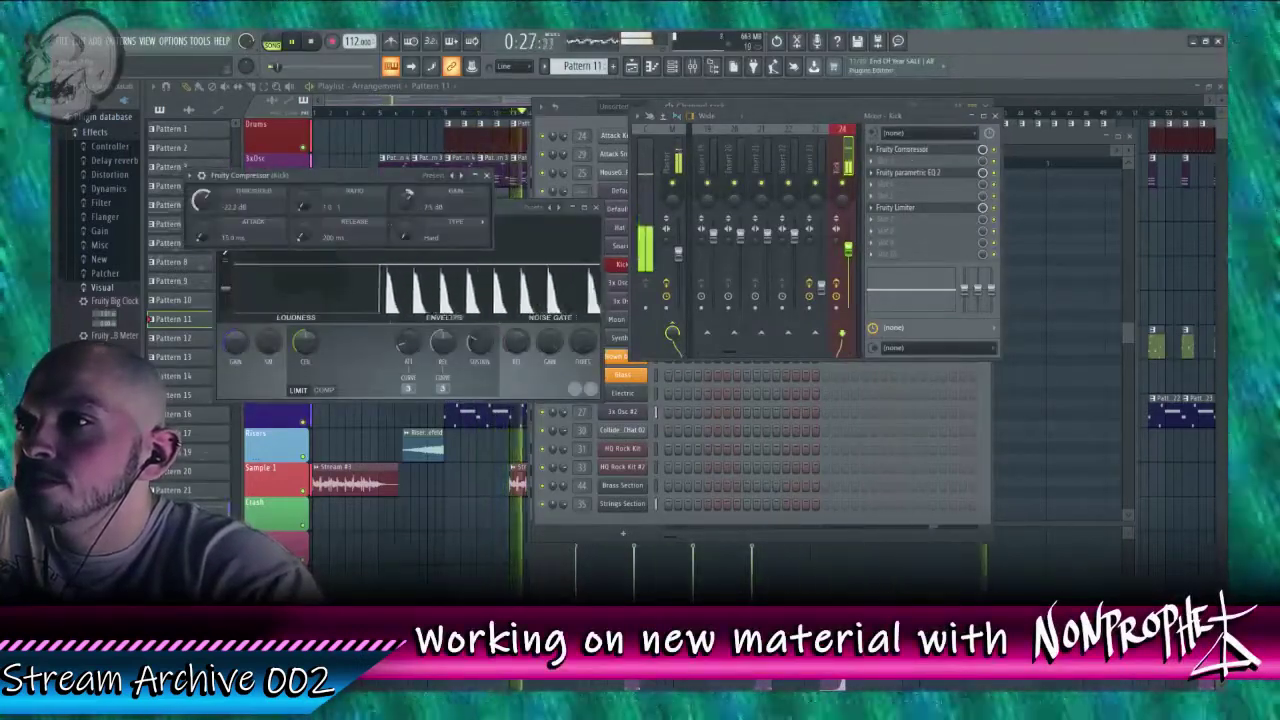
drag(408, 197, 408, 180)
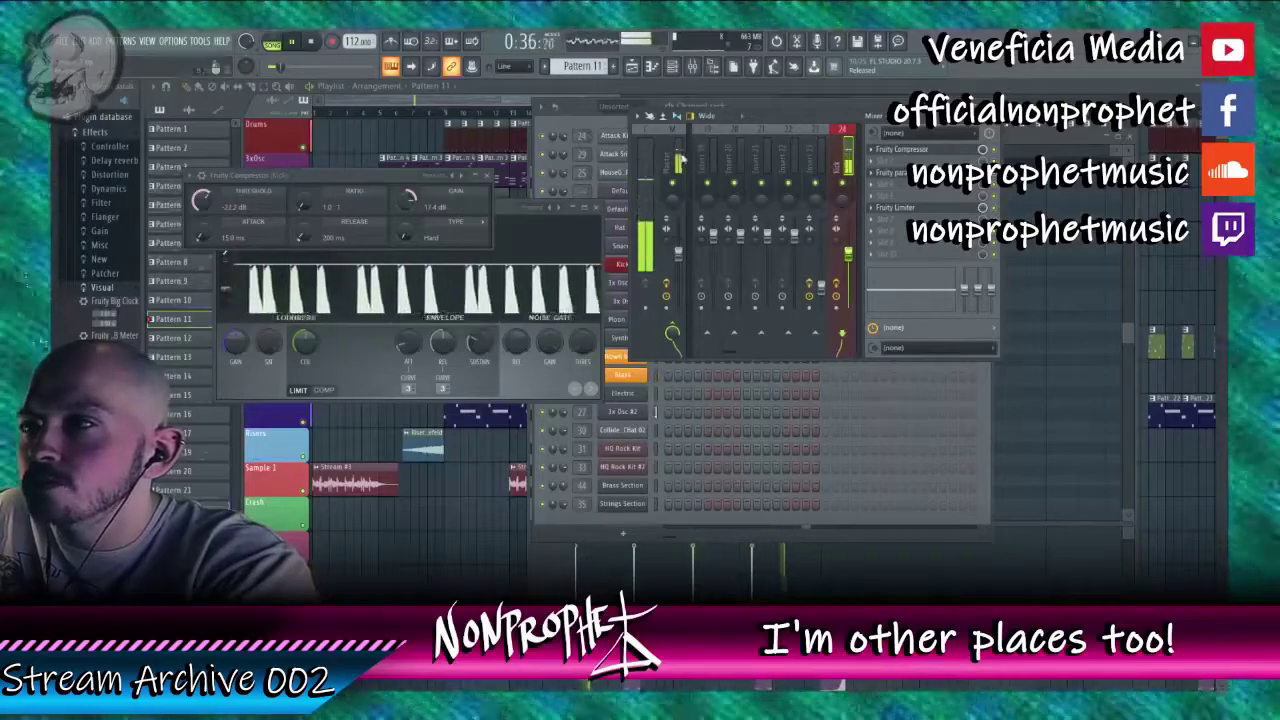
Step: Open the Master track's Fruity Parametric EQ 2, slightly reduce band 4's cut and band 5's boost, and compare by toggling the EQ
click(679, 160)
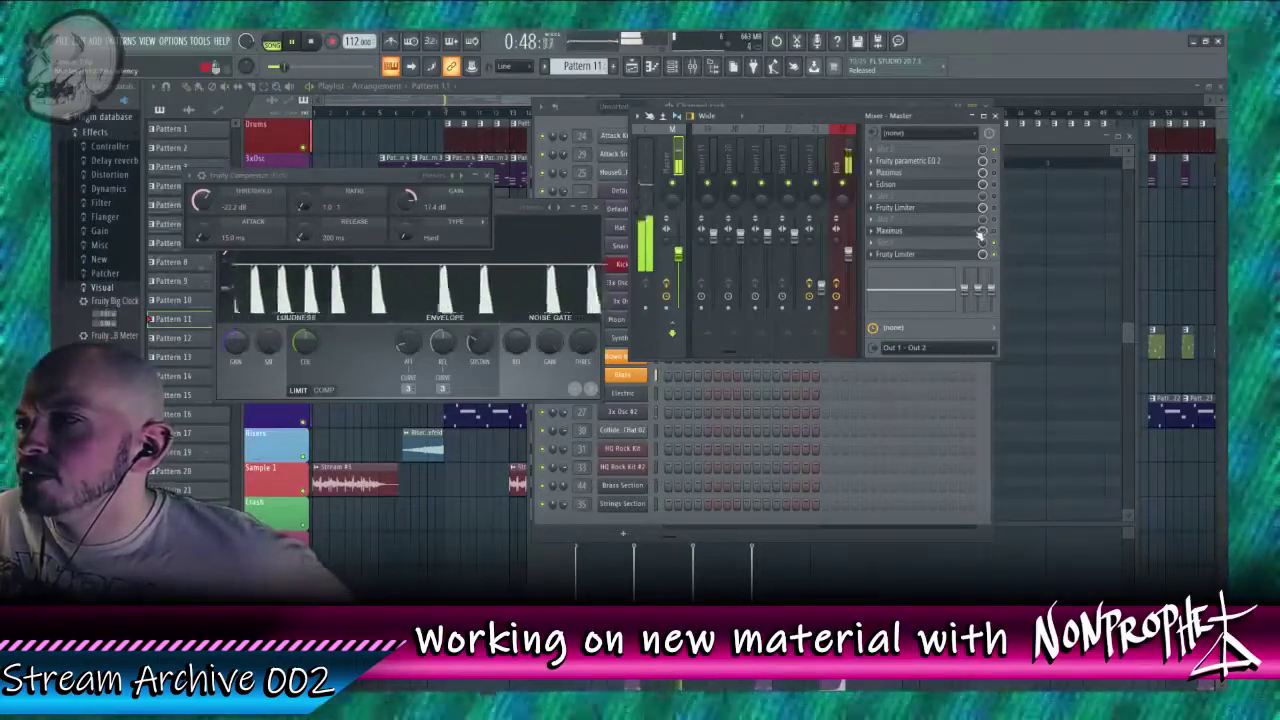
click(966, 162)
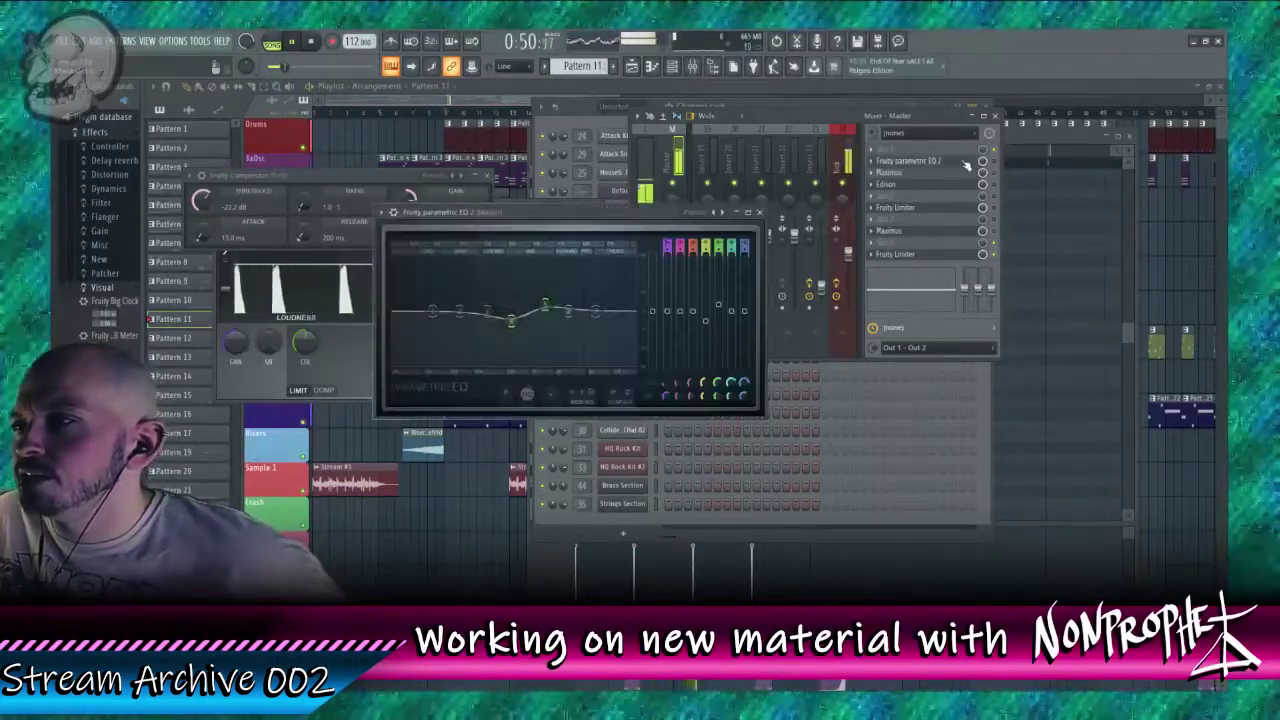
click(995, 161)
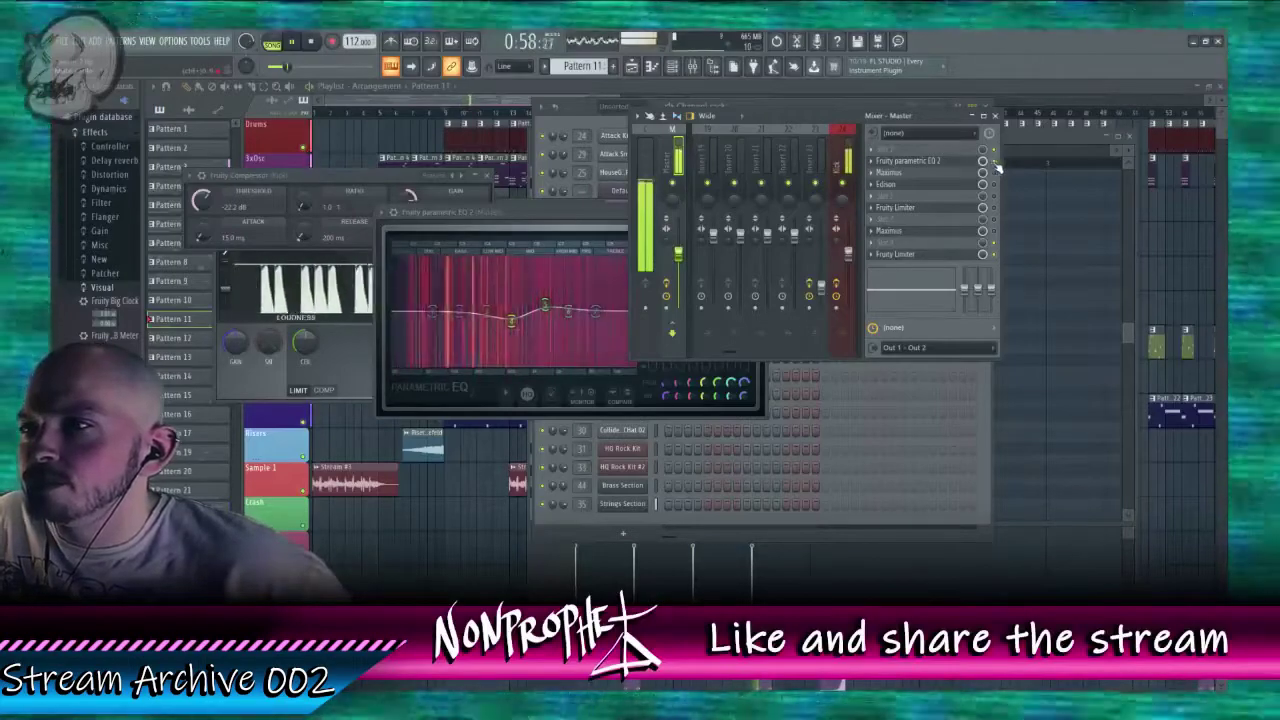
click(517, 328)
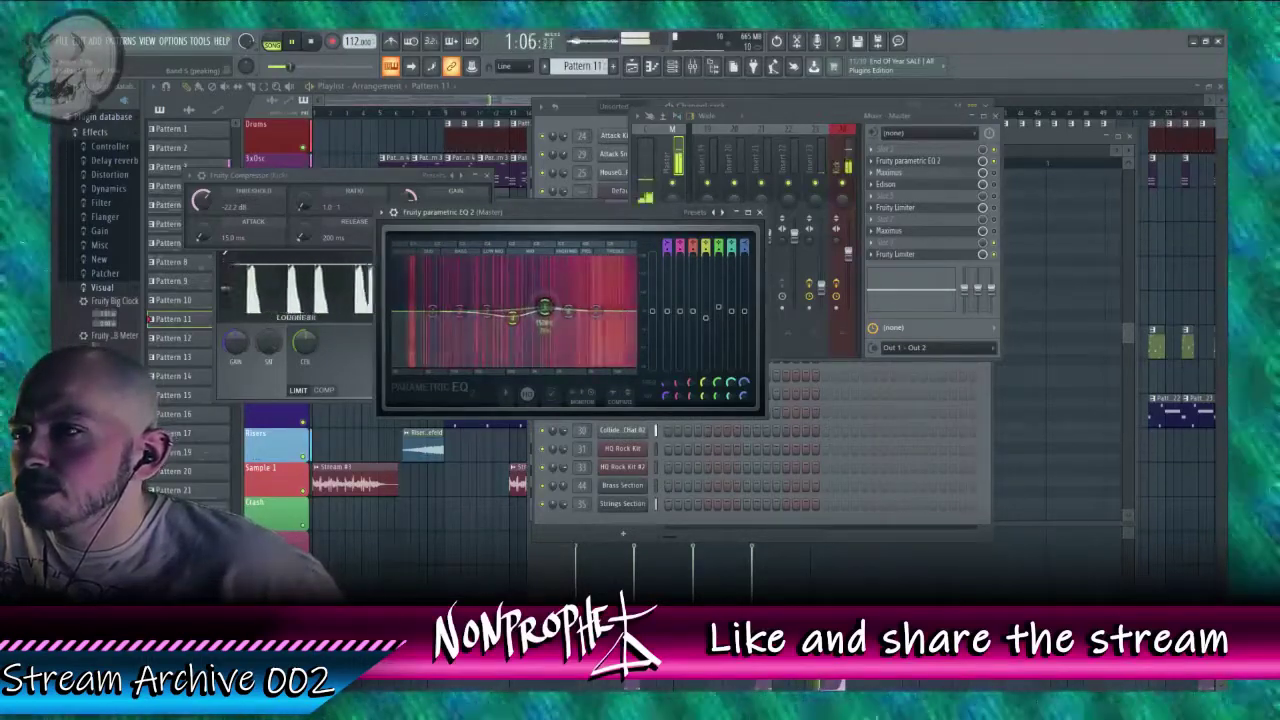
click(995, 162)
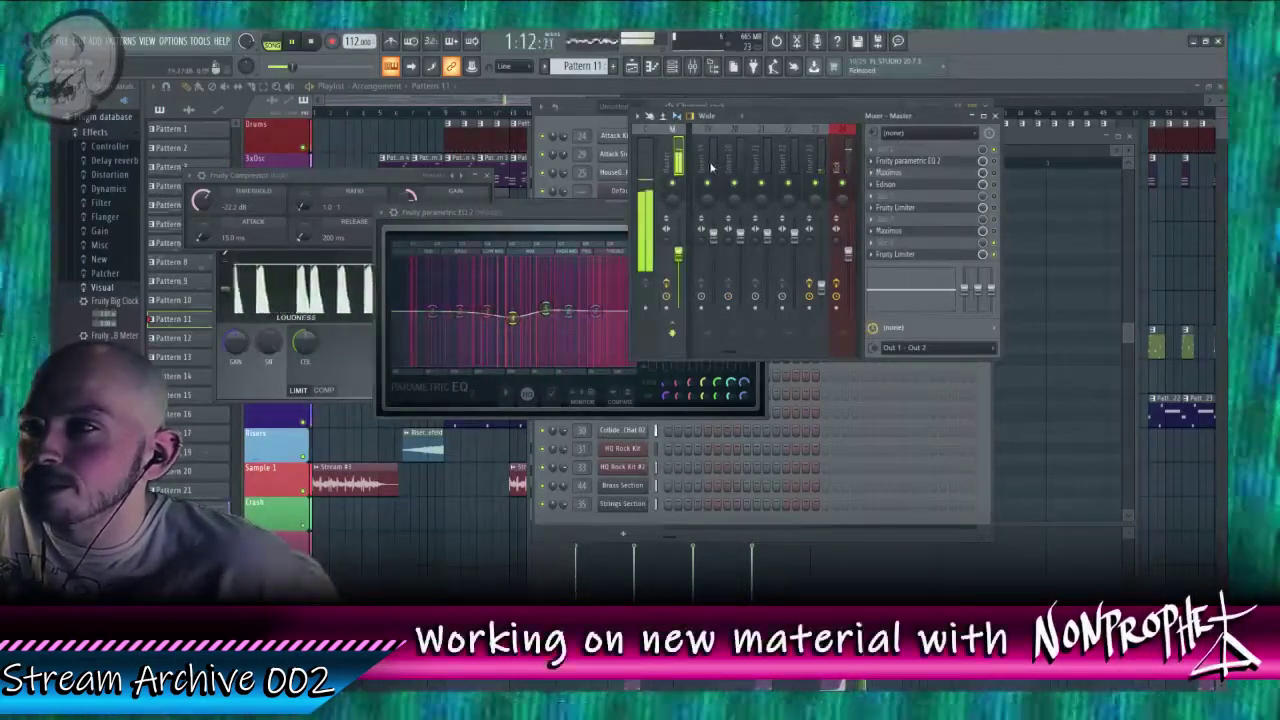
Step: Find the string section's mixer track, Insert 35, and rename it Strings
scroll(676, 168, up, 11)
scroll(676, 168, up, 6)
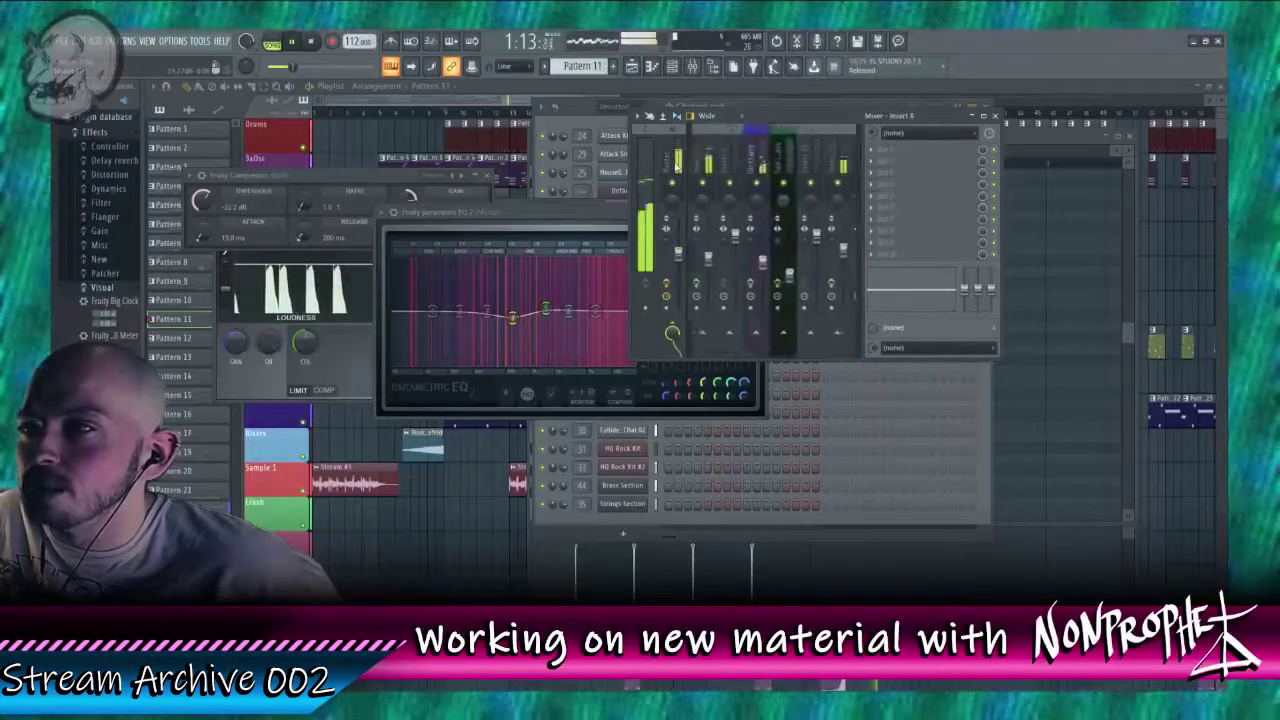
click(843, 172)
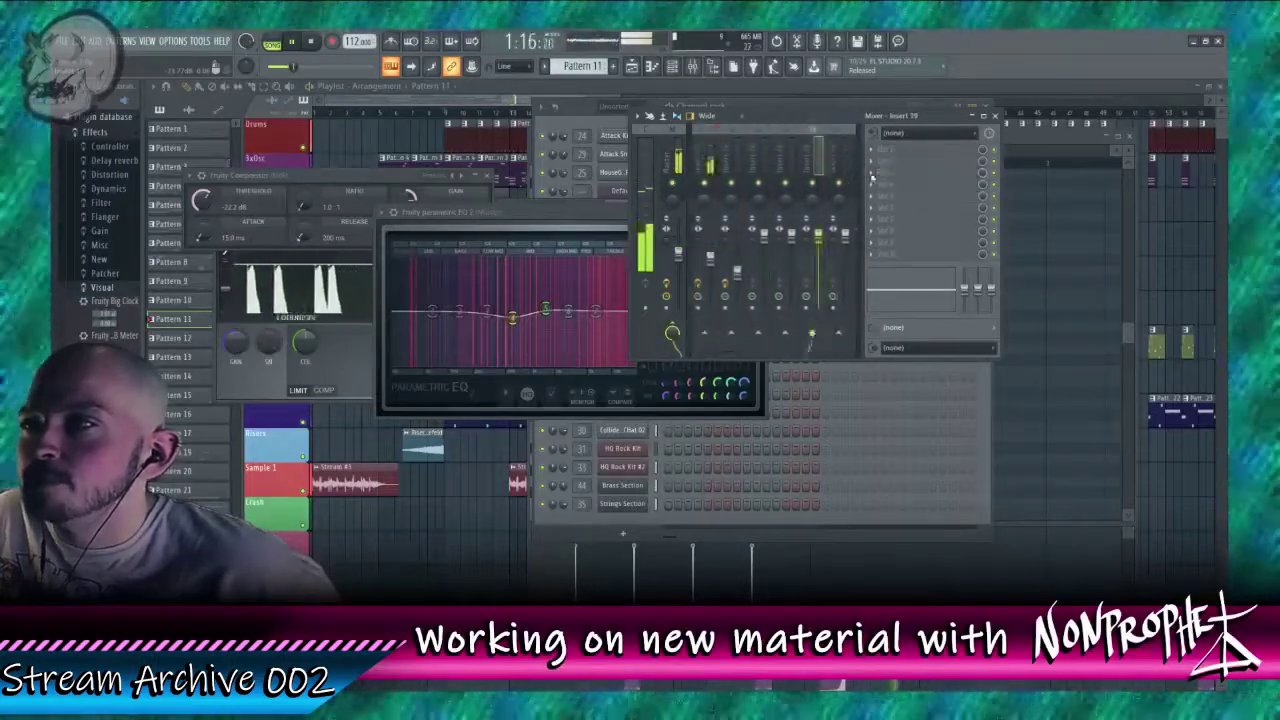
click(712, 160)
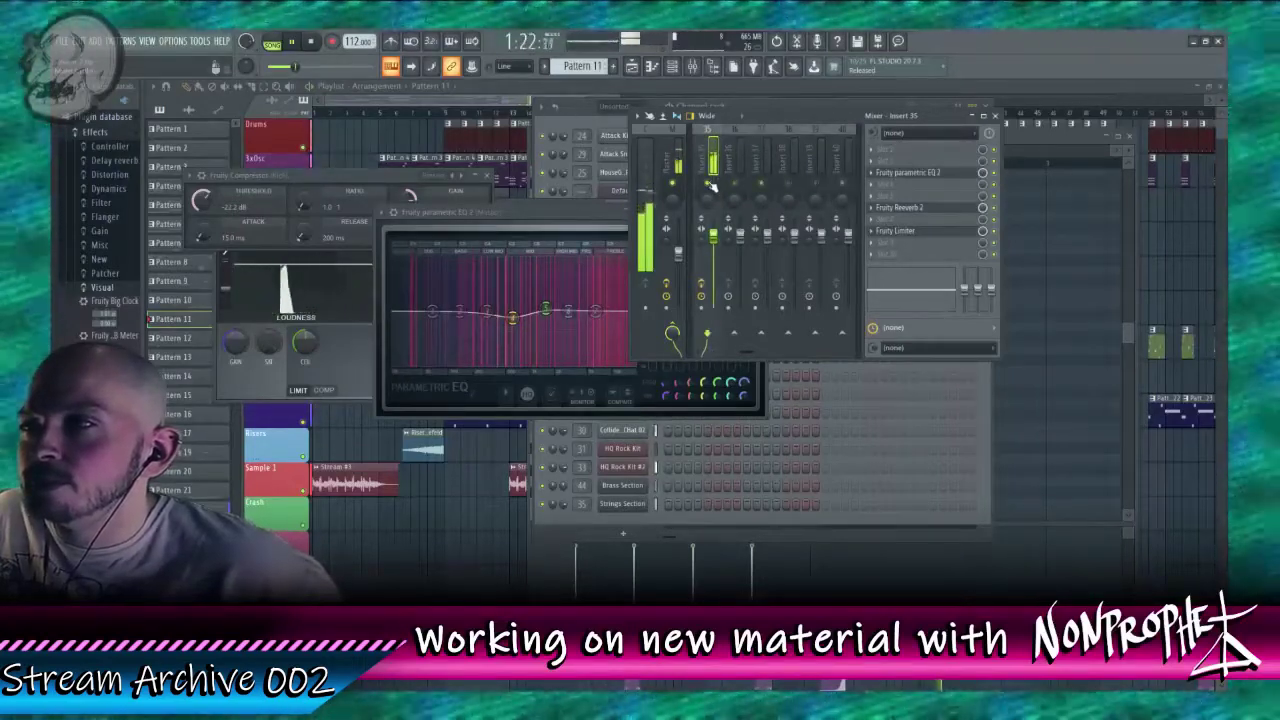
right_click(745, 135)
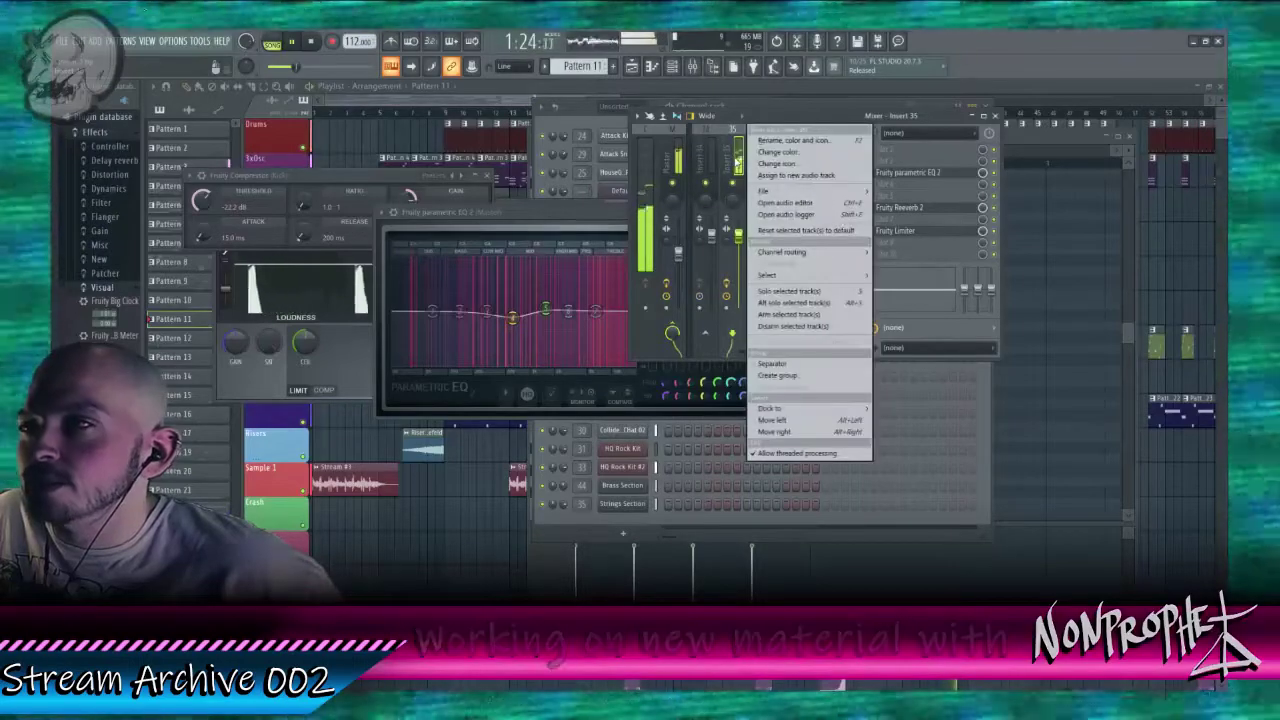
click(795, 140)
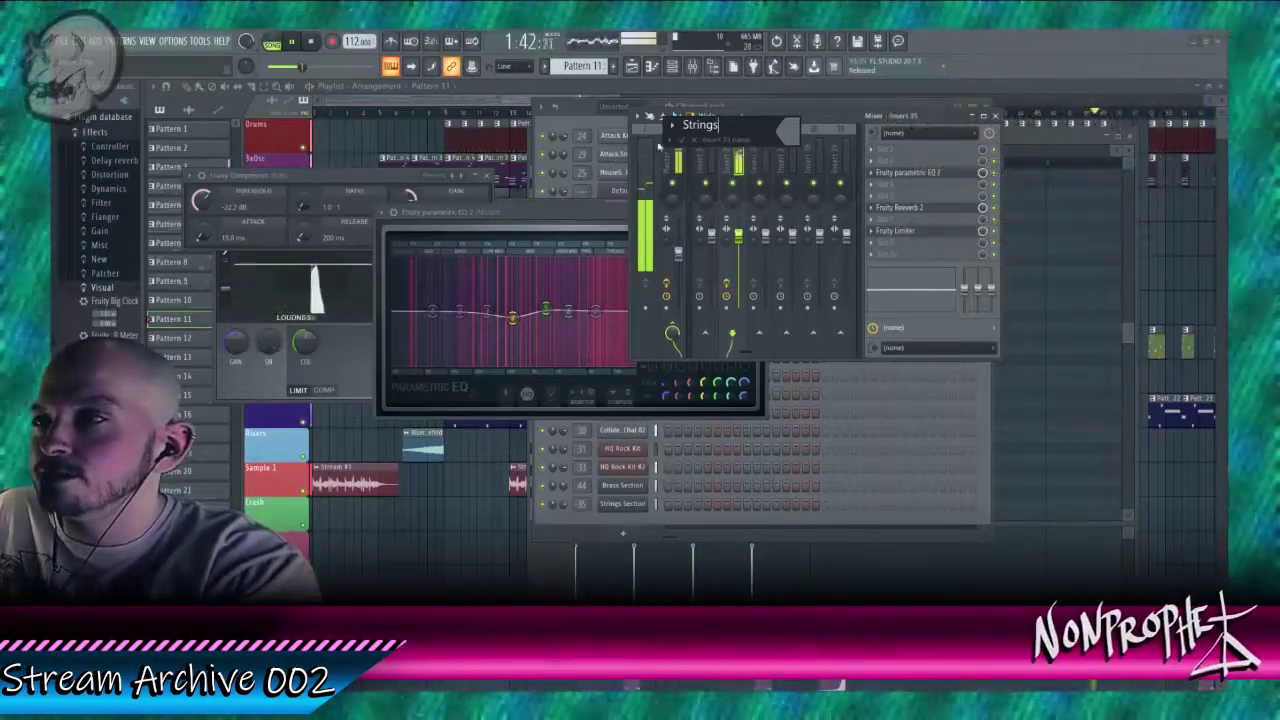
Step: Color the Strings mixer track slate blue and confirm its name and color
click(673, 127)
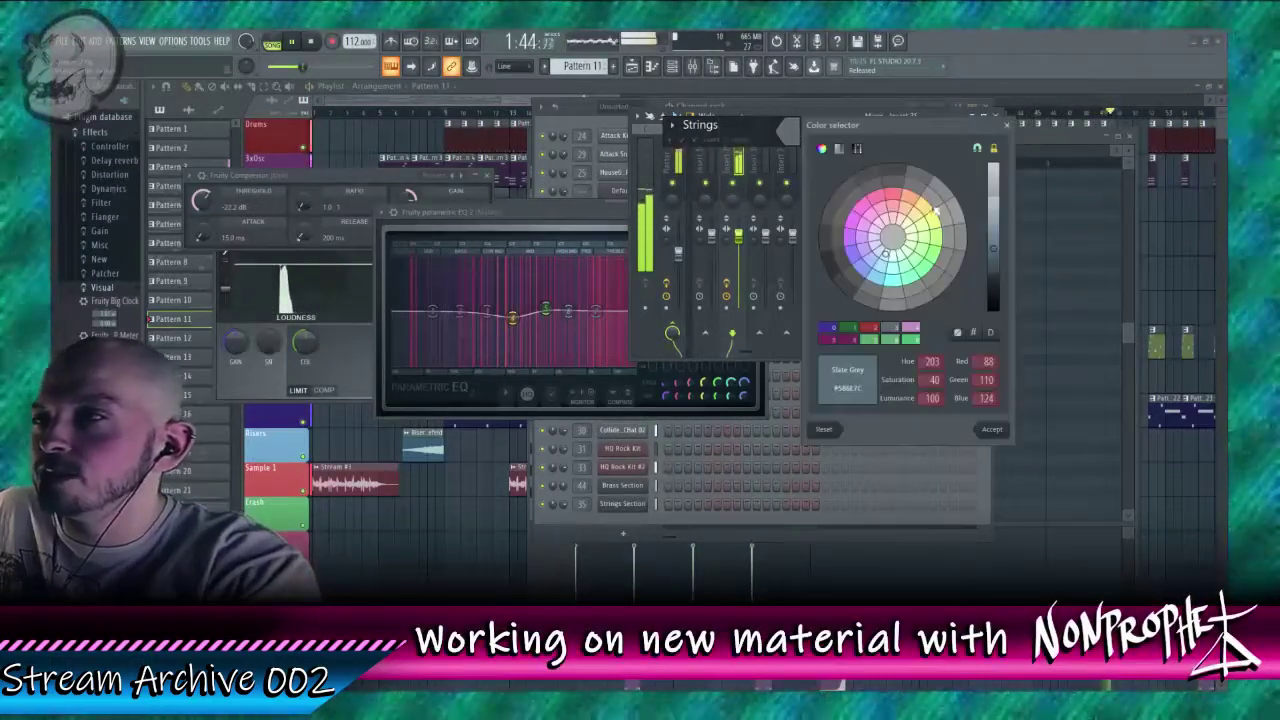
click(916, 214)
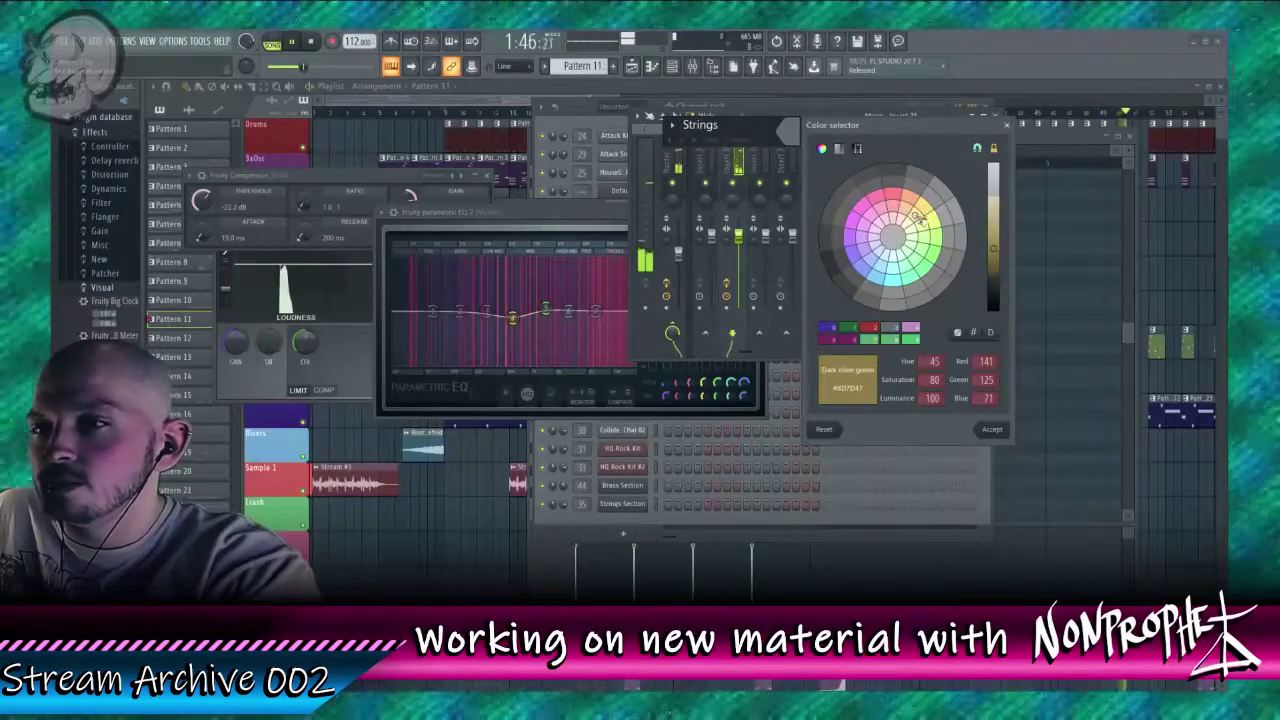
drag(921, 268, 858, 252)
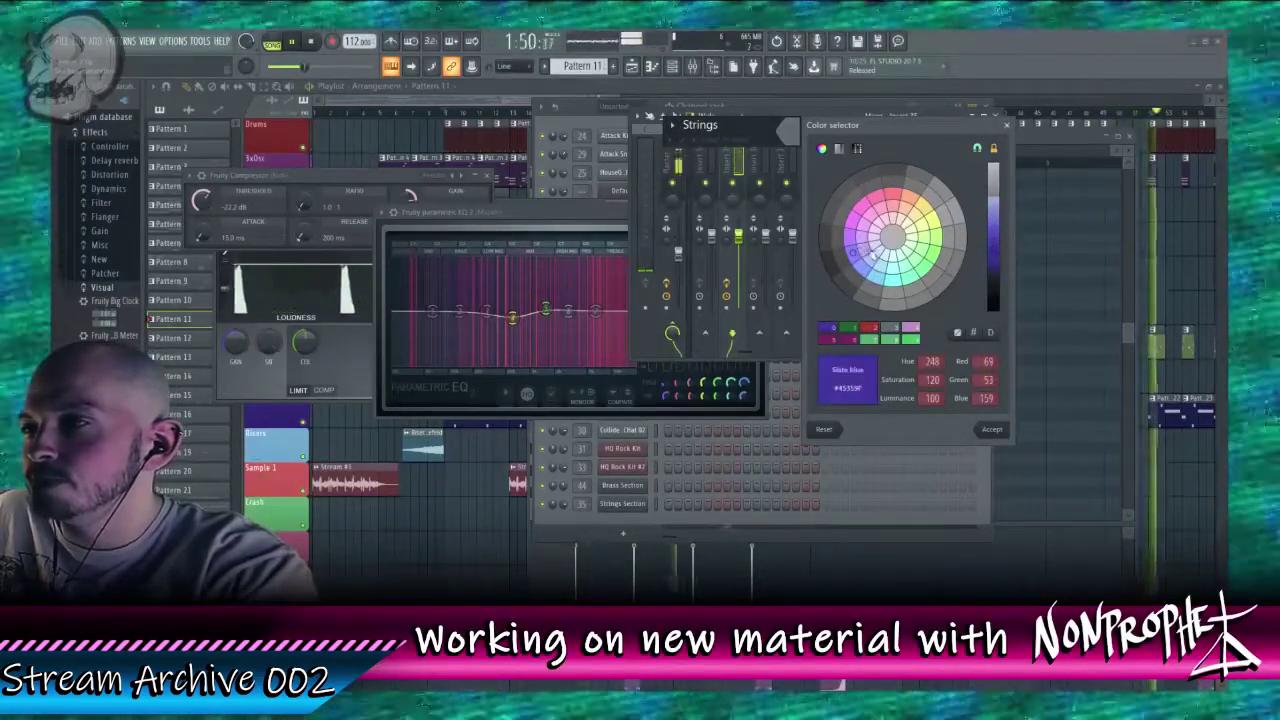
click(864, 248)
click(988, 429)
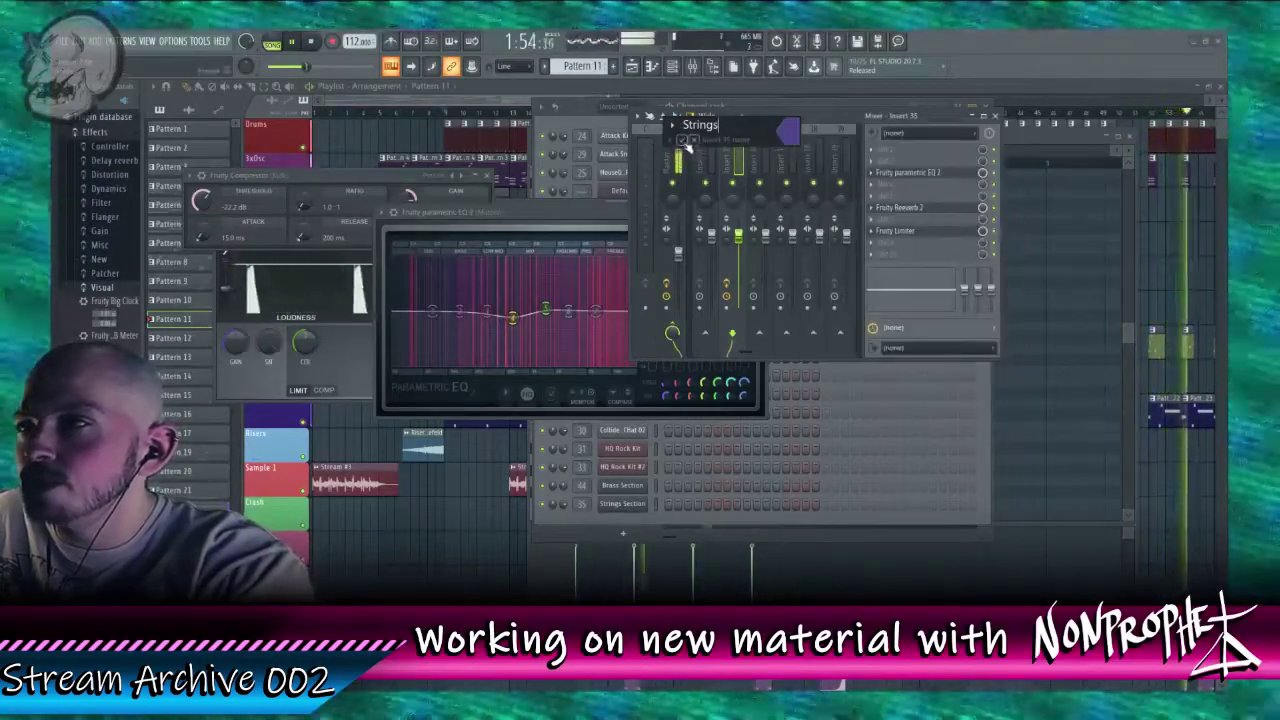
key(Return)
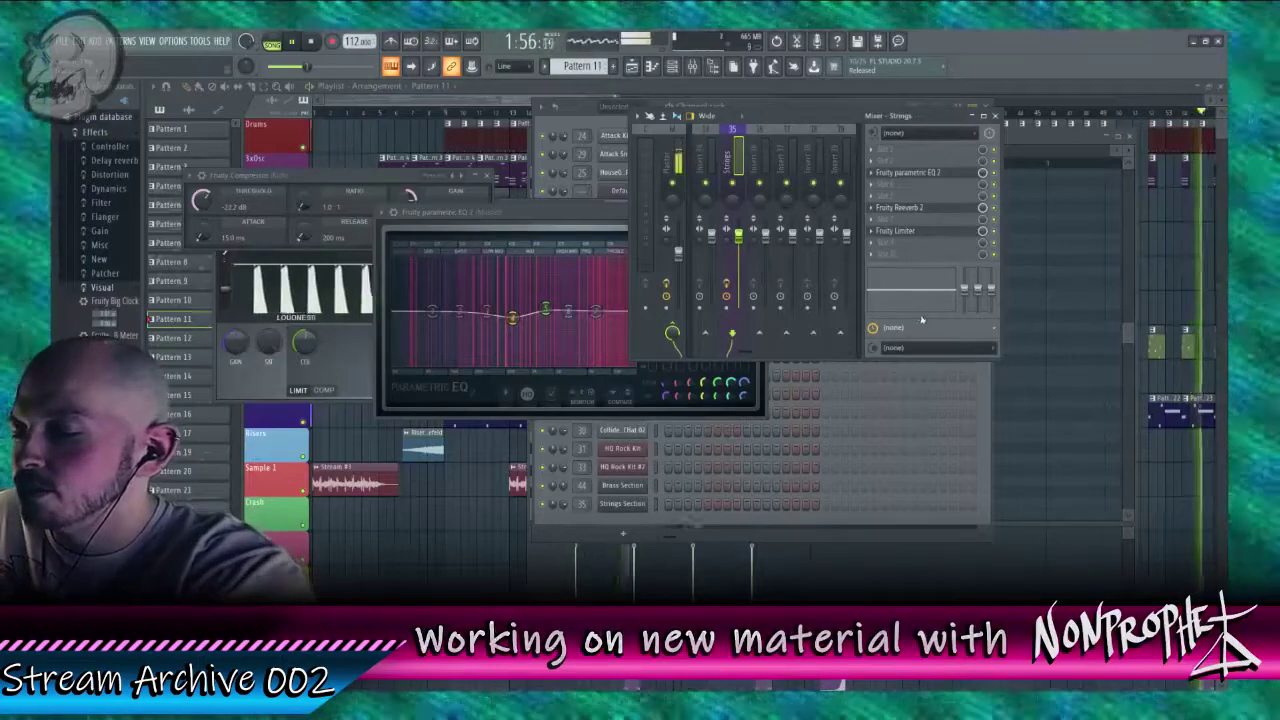
key(Return)
key(Return)
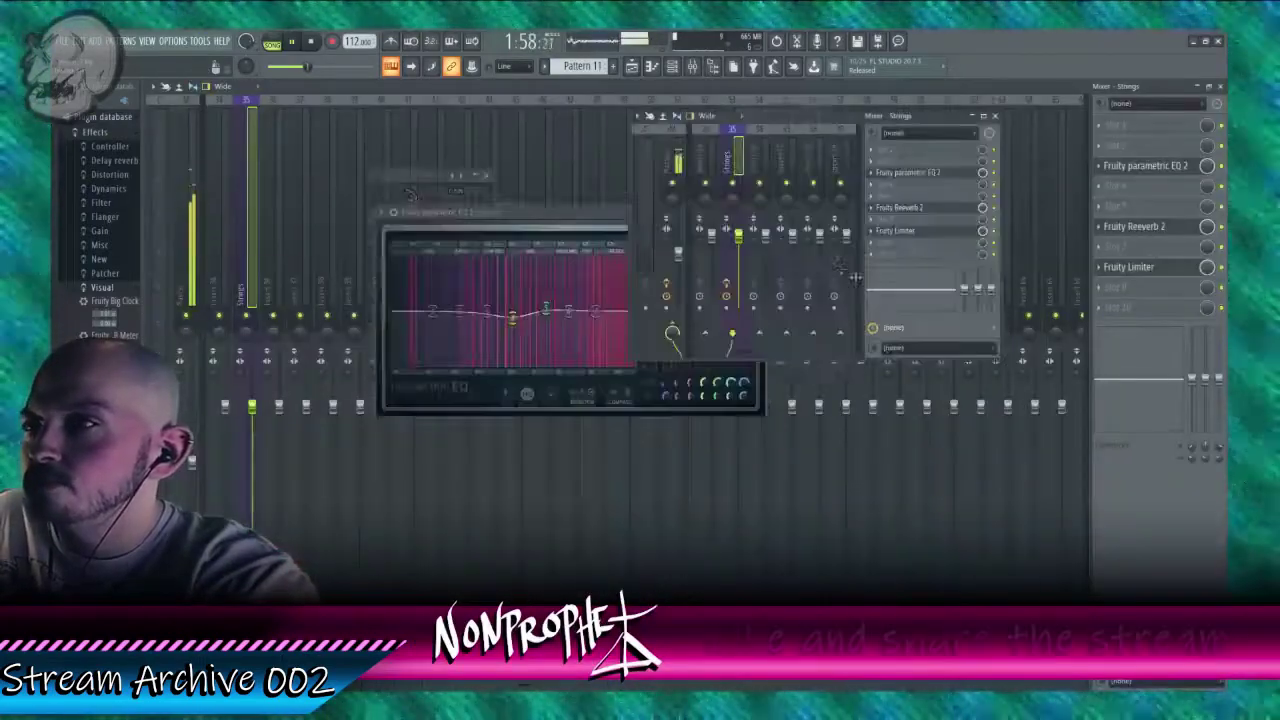
Step: Add Fruity Limiter to slot 3 of the Insert 25 mixer track beside the Kick track
click(790, 160)
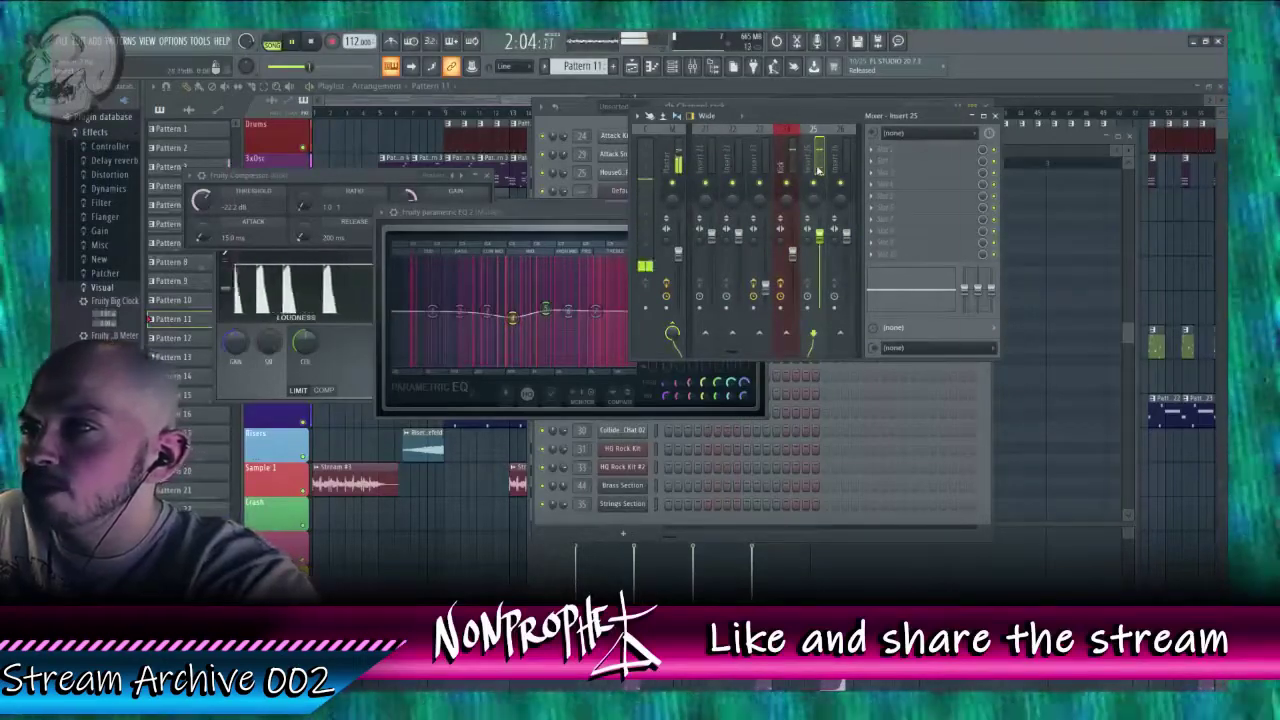
right_click(818, 171)
mouse_move(852, 196)
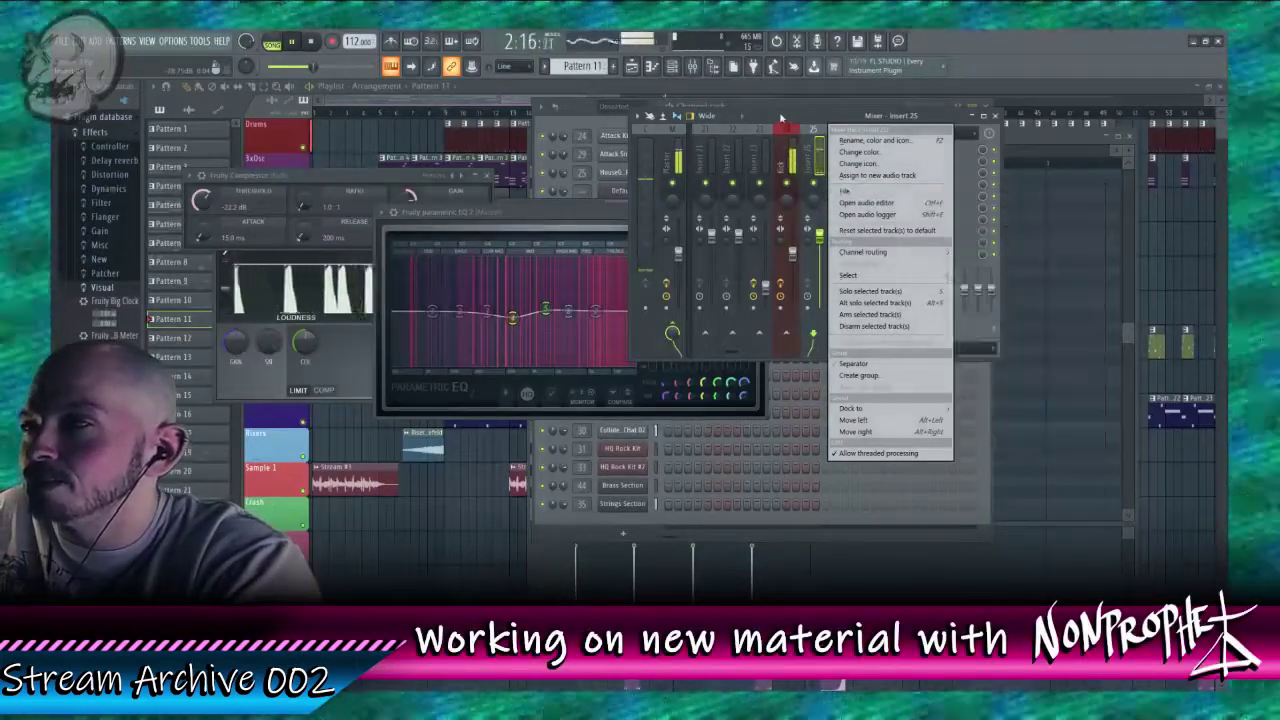
click(797, 145)
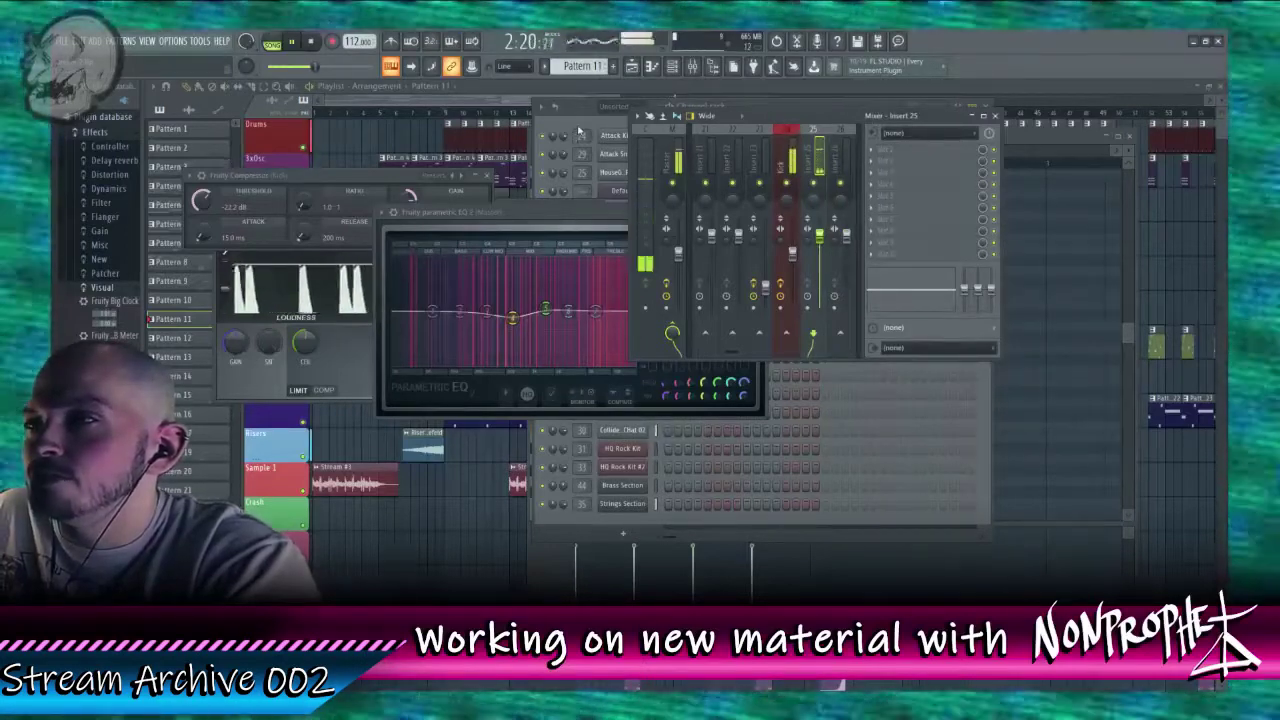
click(895, 186)
mouse_move(895, 186)
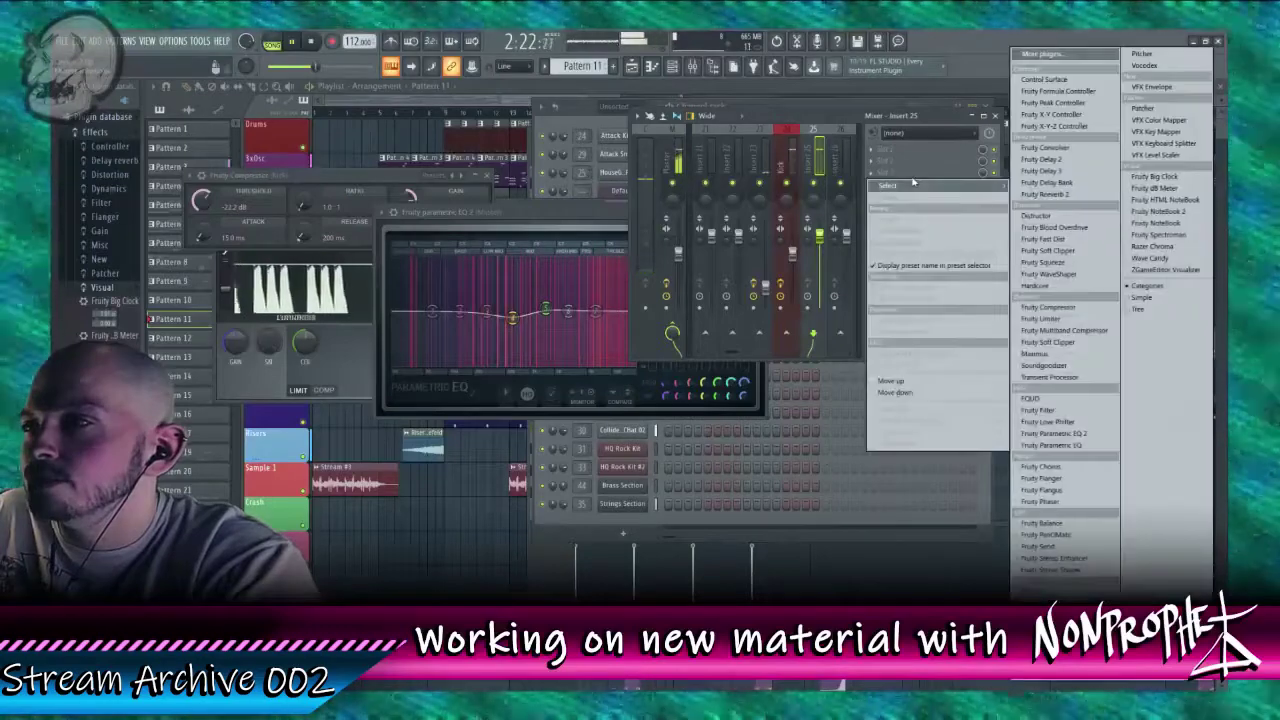
click(1055, 320)
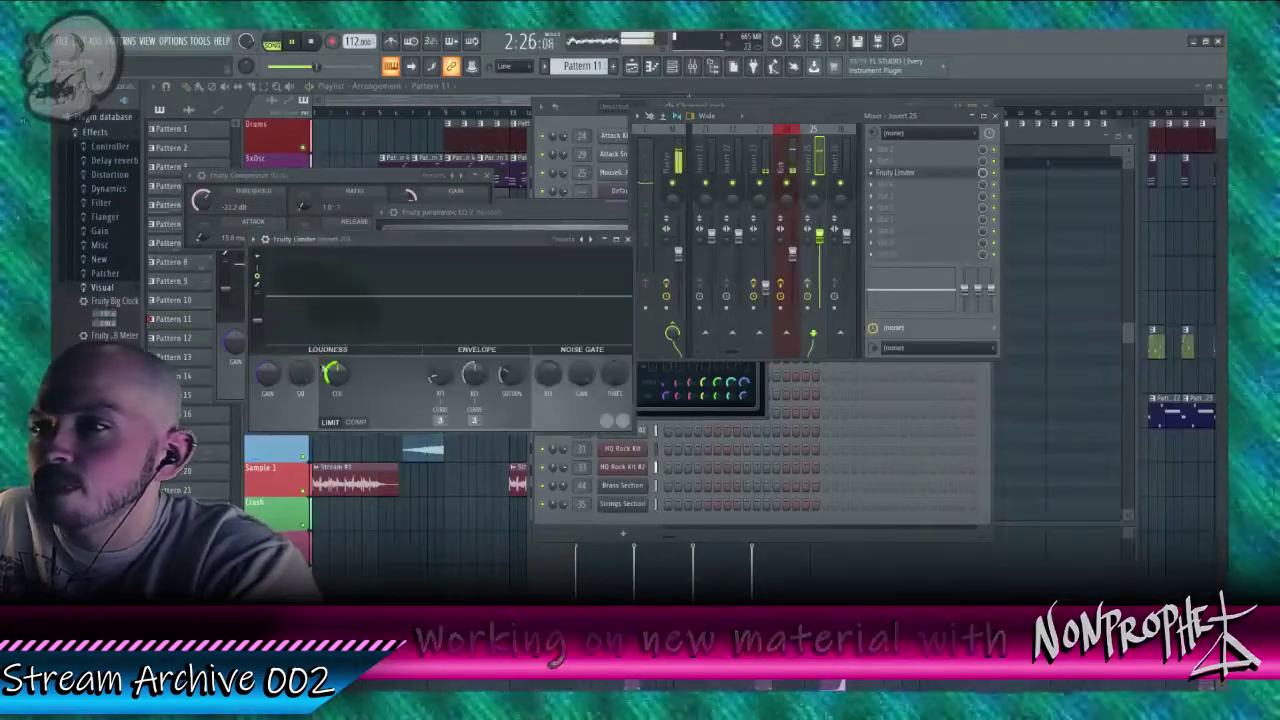
Step: Replay the song and bring band 4 of the Master's Fruity Parametric EQ 2 almost flat, closing the open effect windows
key(space)
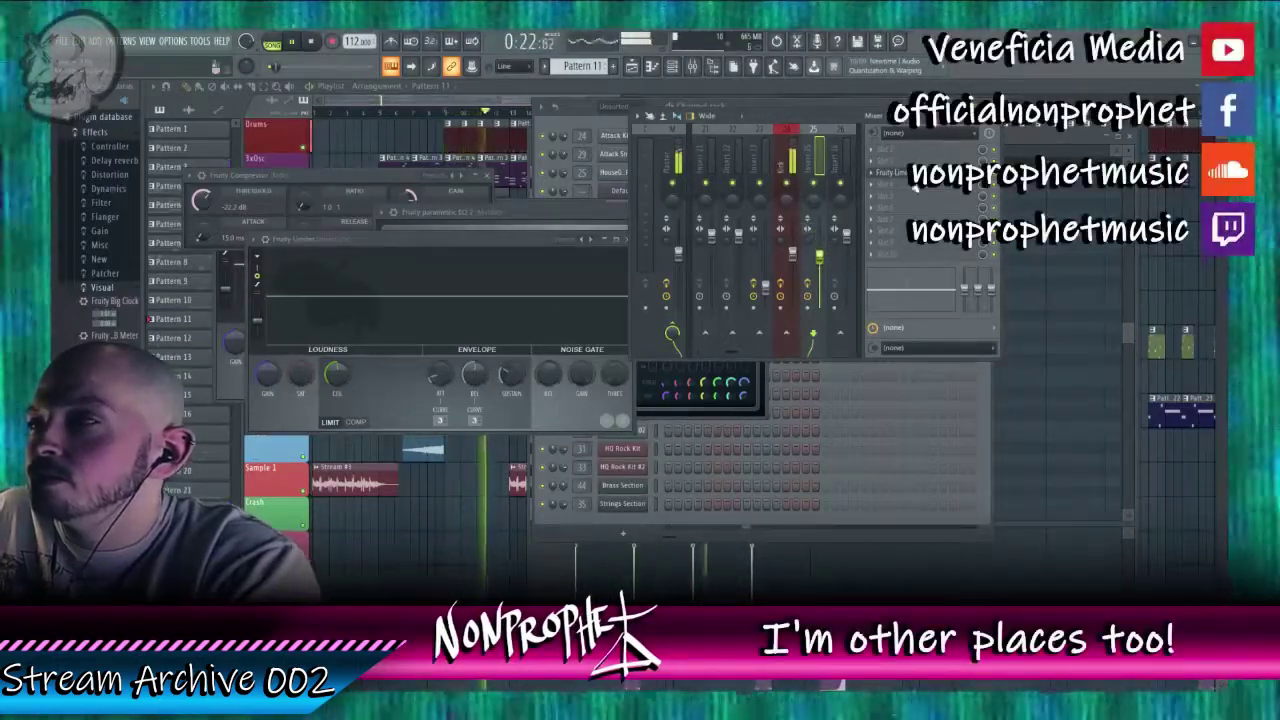
click(900, 174)
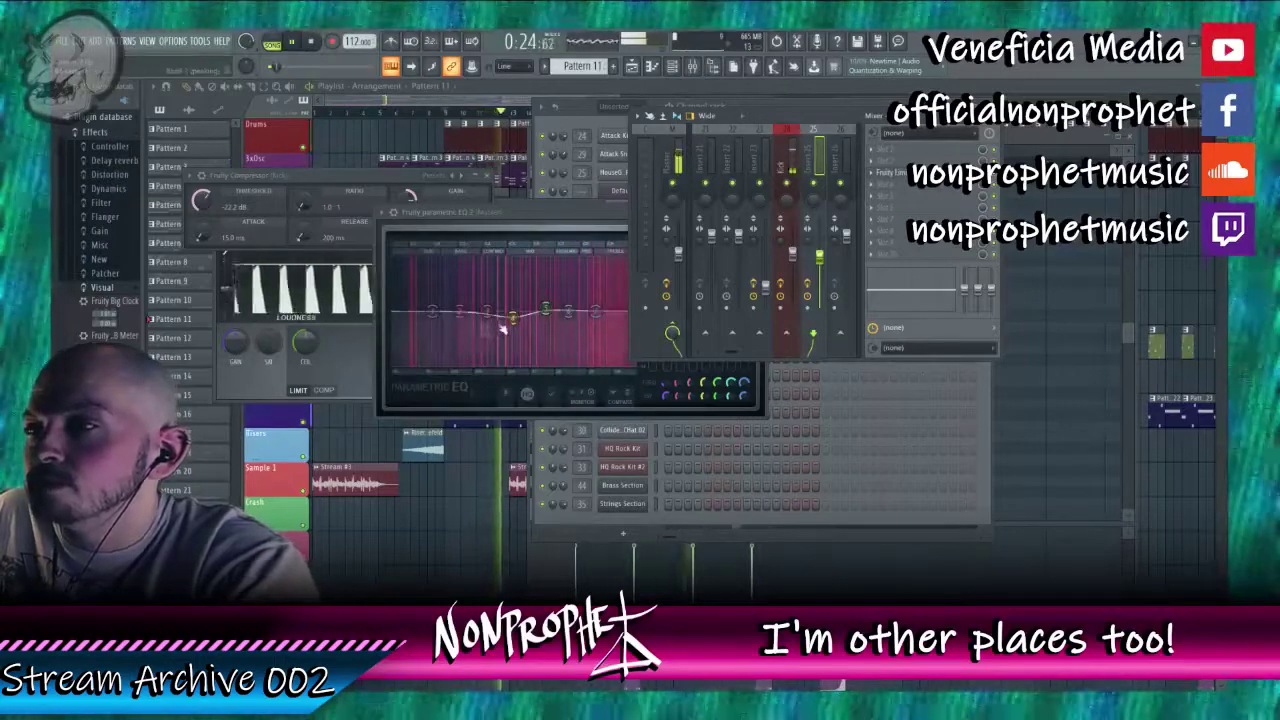
drag(511, 318, 512, 313)
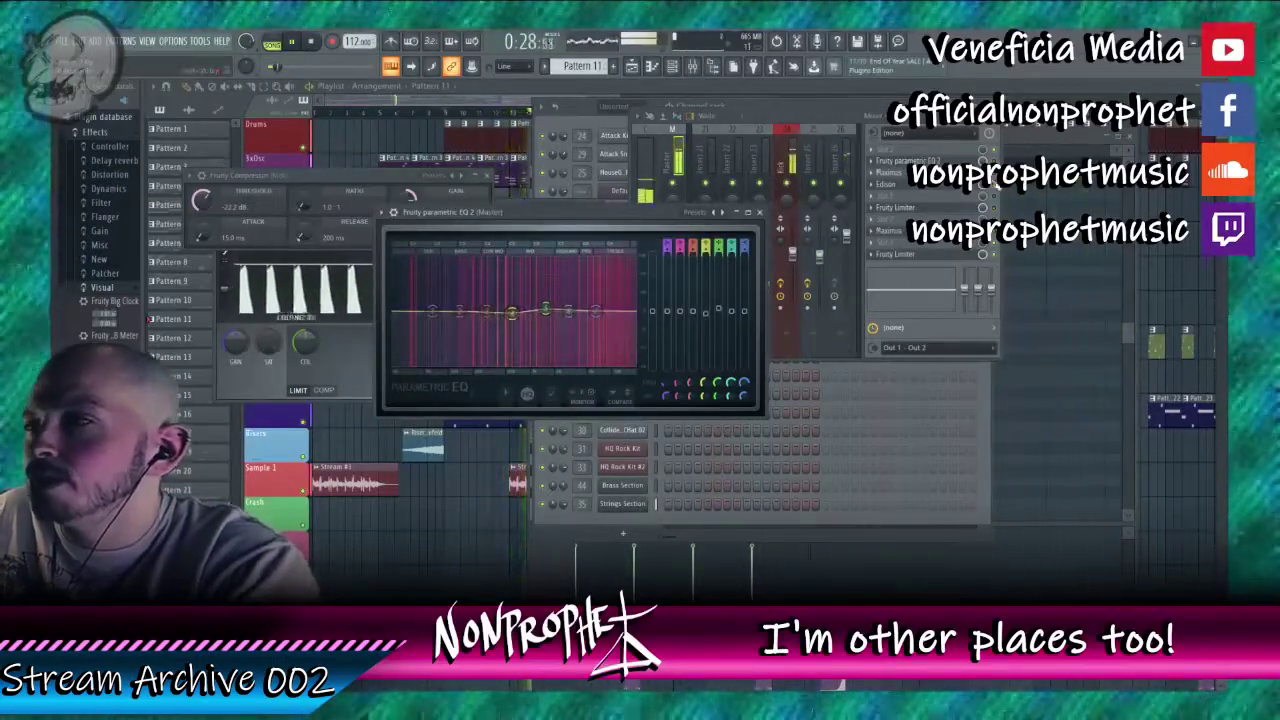
click(759, 213)
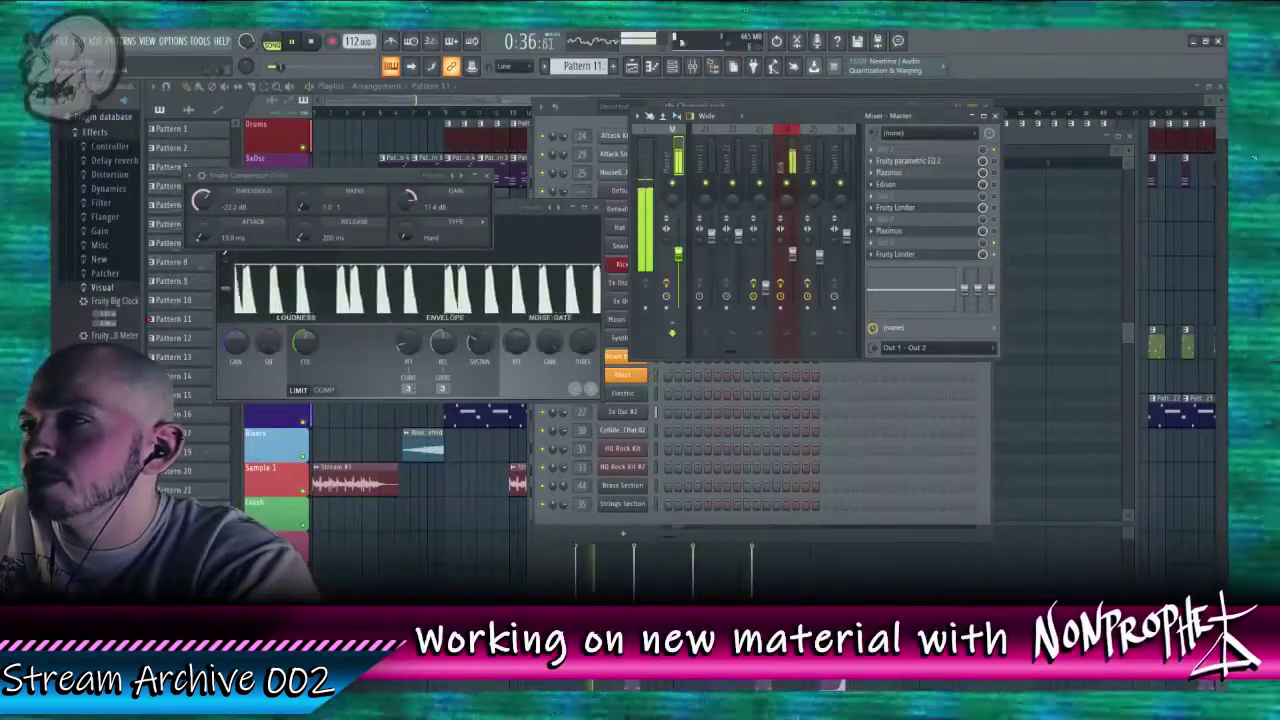
Step: Open Pattern 8 from the first Misc. clip in the playlist and show its channel's mixer track, Insert 14
key(F12)
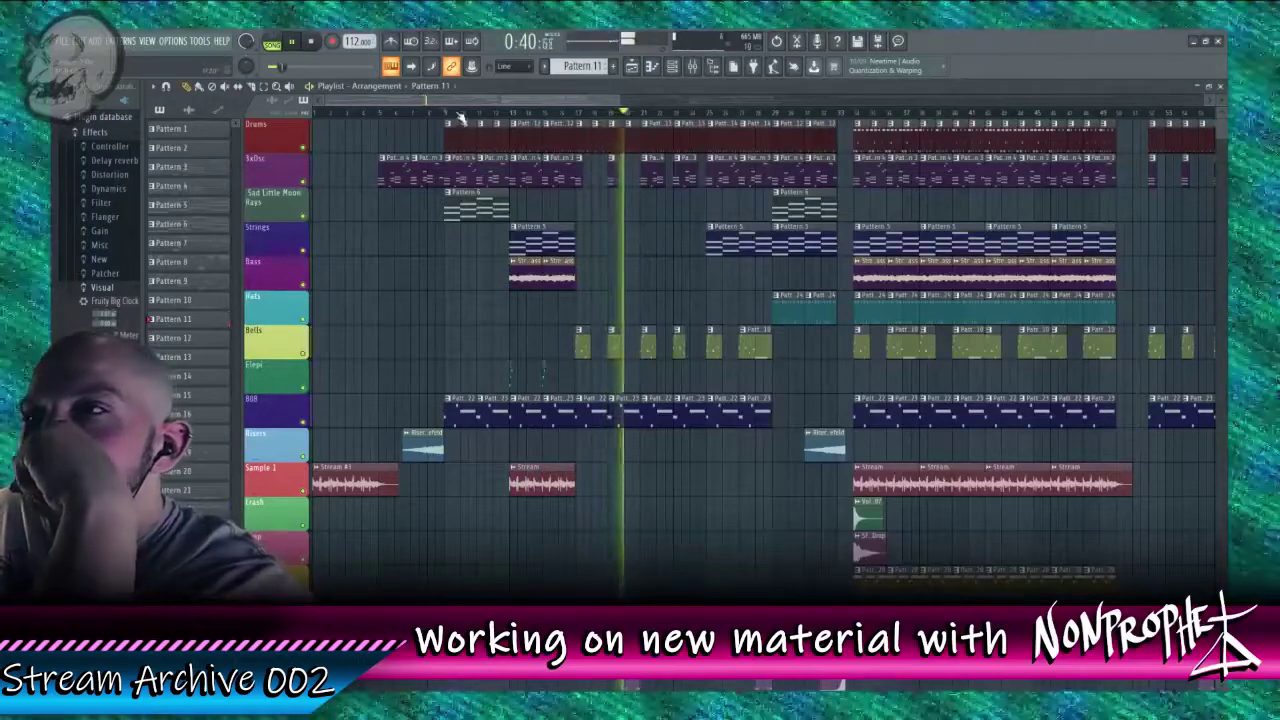
scroll(460, 116, right, 1)
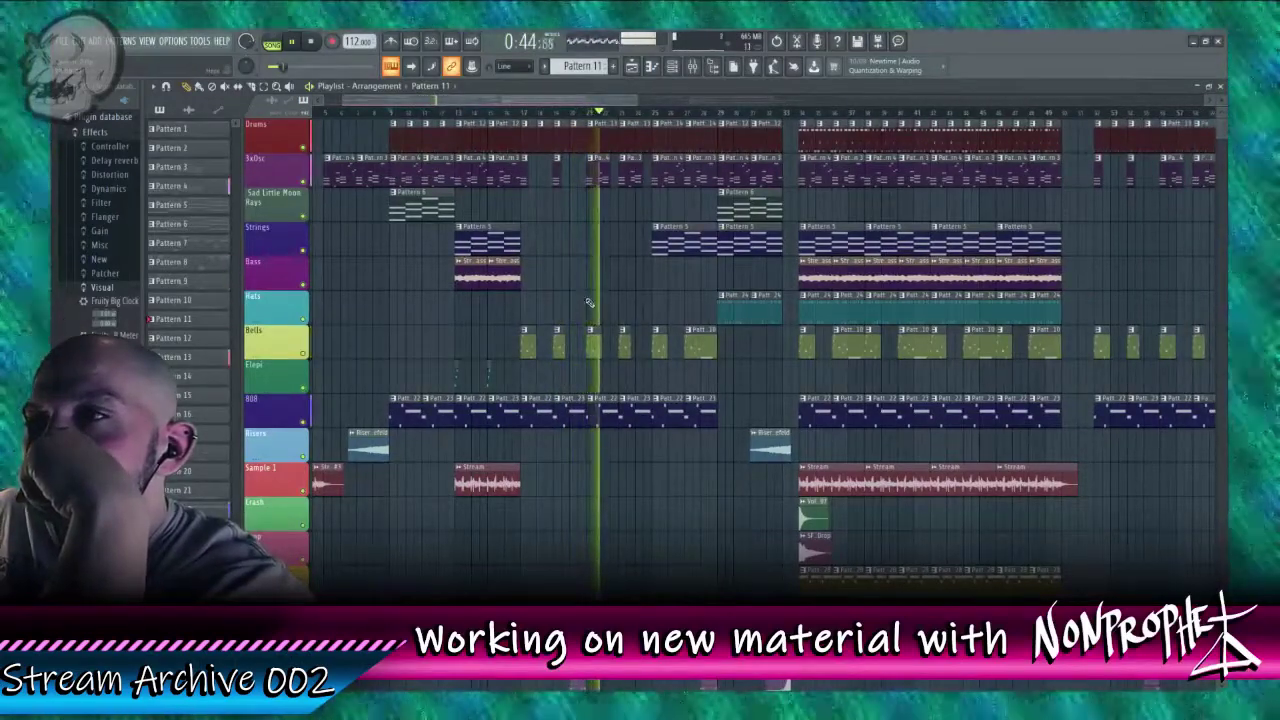
scroll(588, 300, down, 4)
click(576, 447)
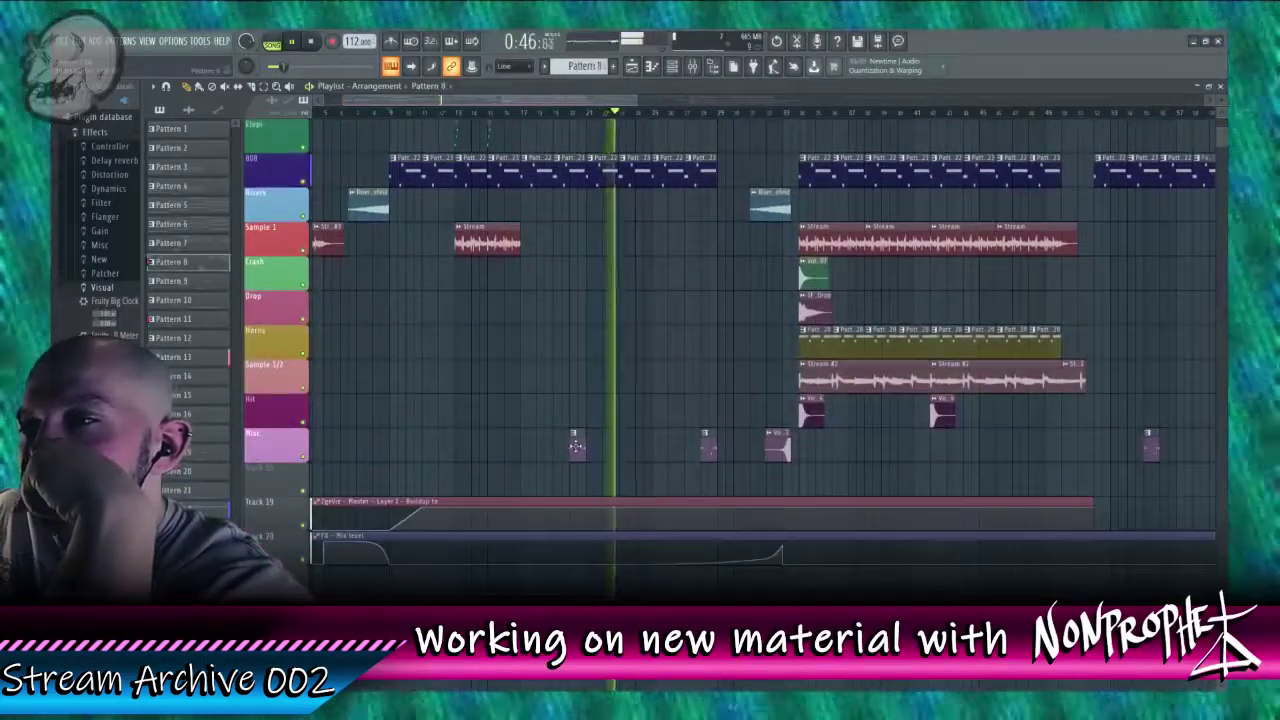
double_click(576, 447)
click(873, 121)
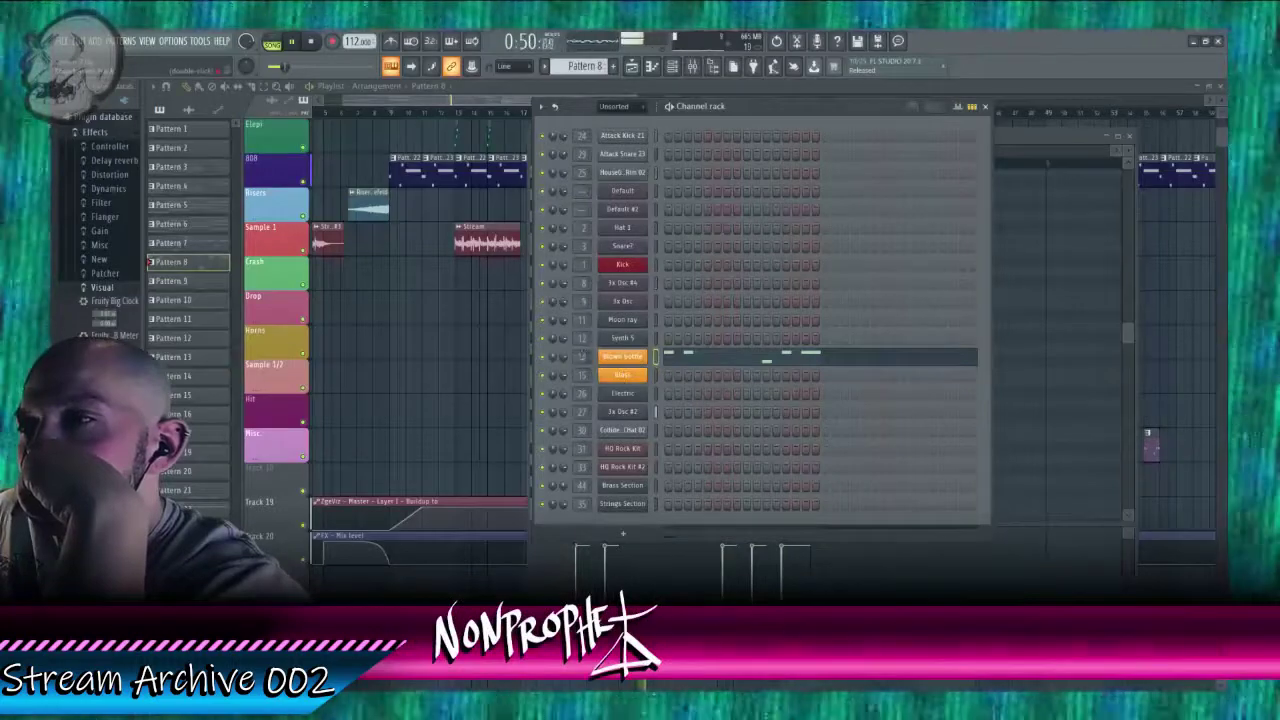
double_click(582, 357)
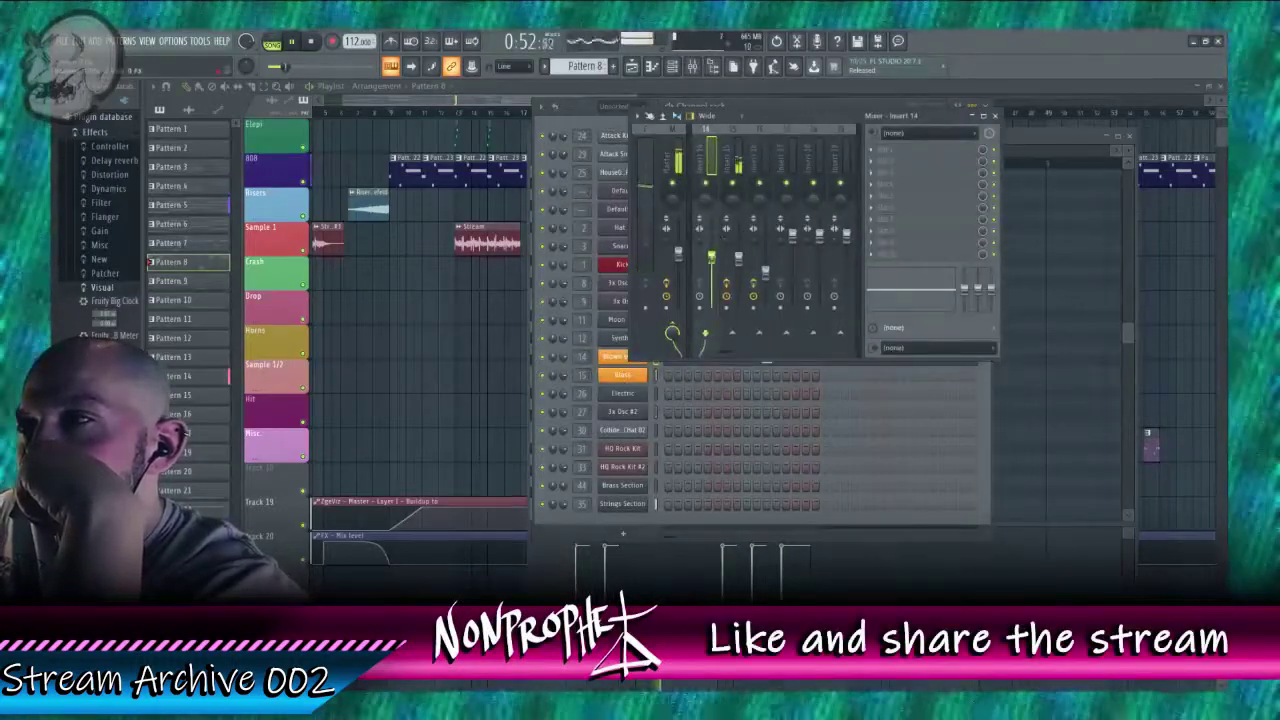
Step: Add the Effector effect to slot 4 of Insert 14
click(926, 192)
mouse_move(990, 197)
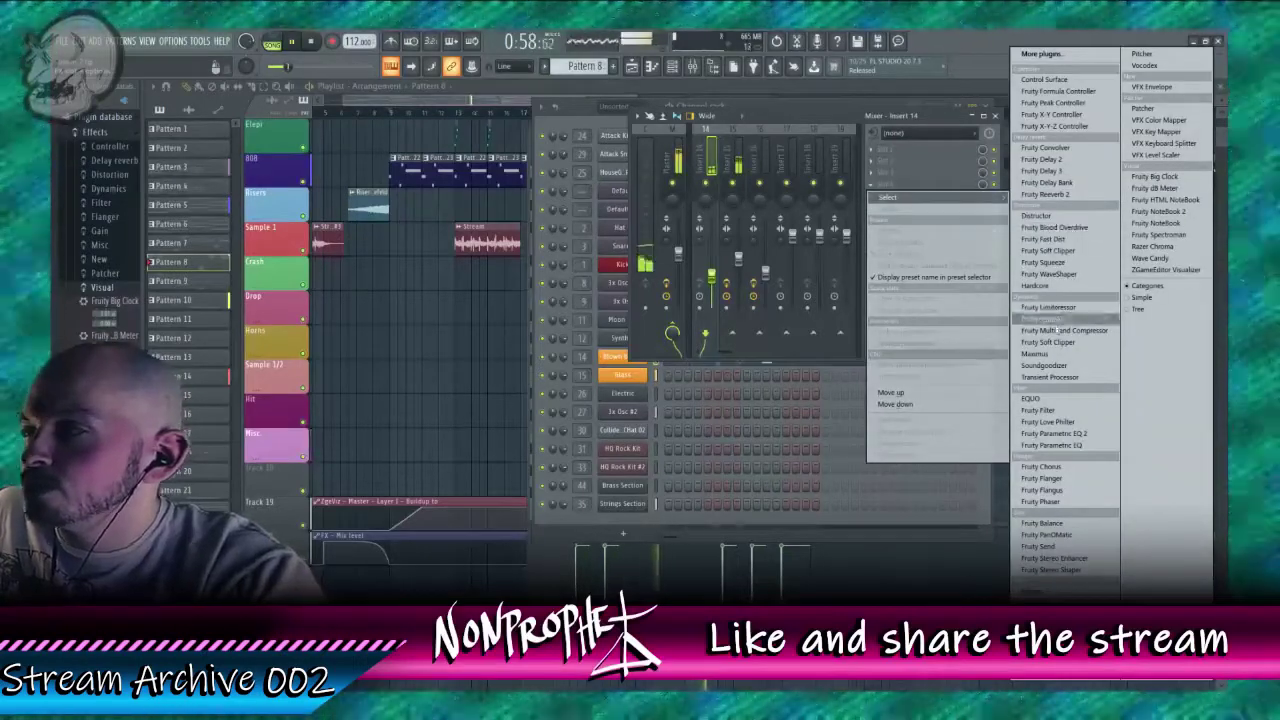
click(1038, 606)
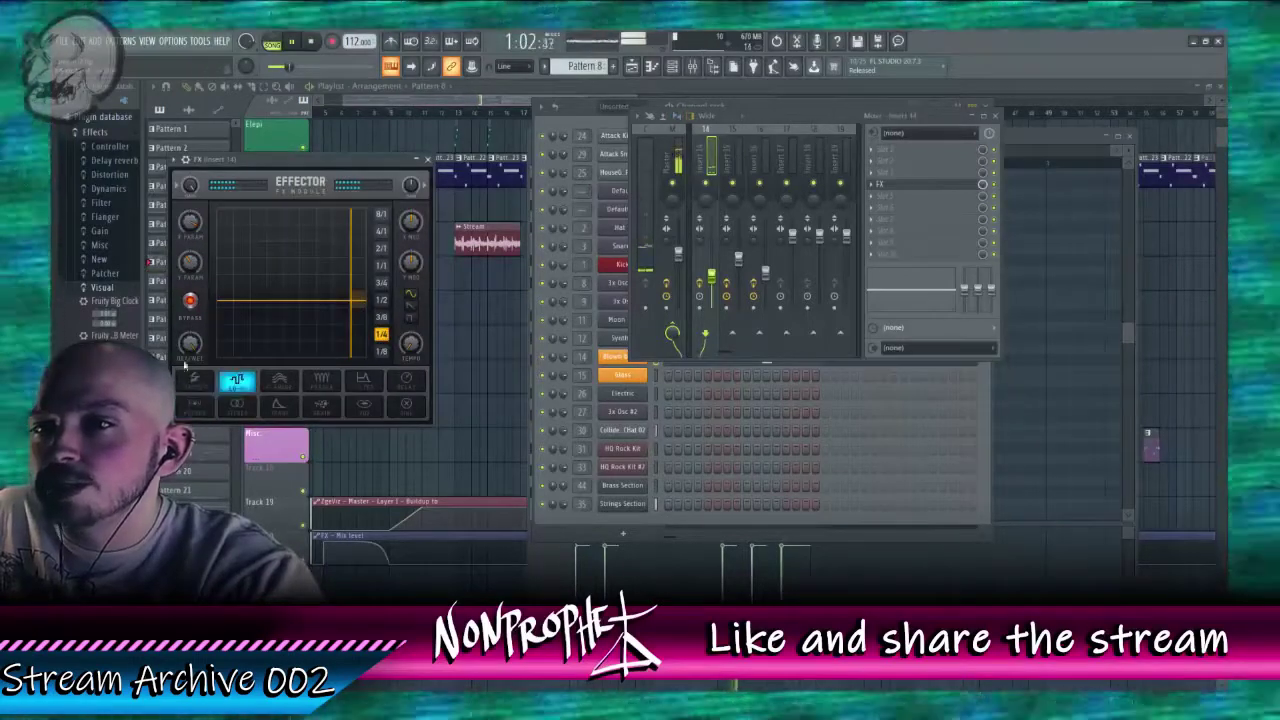
Step: Toggle Effector's bypass, move its XY point toward the pad's lower left, and play the song from about bar 20
click(190, 300)
mouse_move(264, 316)
mouse_down()
mouse_move(258, 302)
mouse_move(275, 313)
mouse_up()
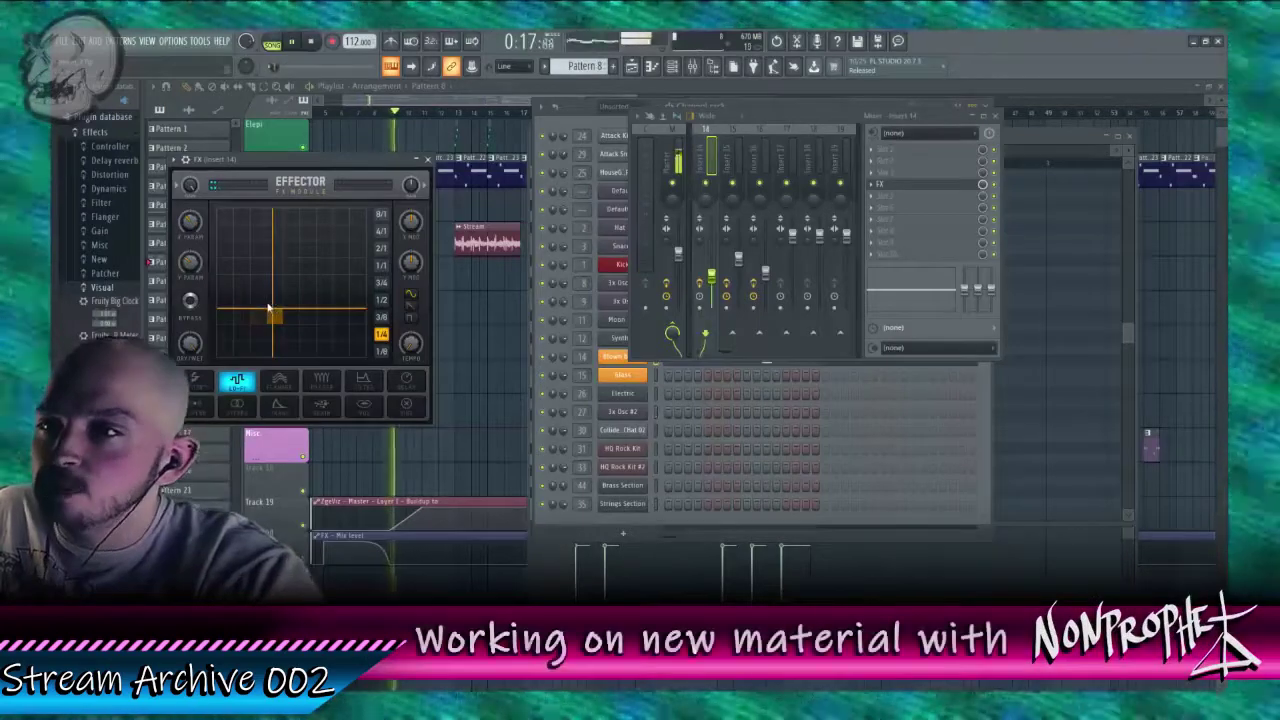
click(384, 100)
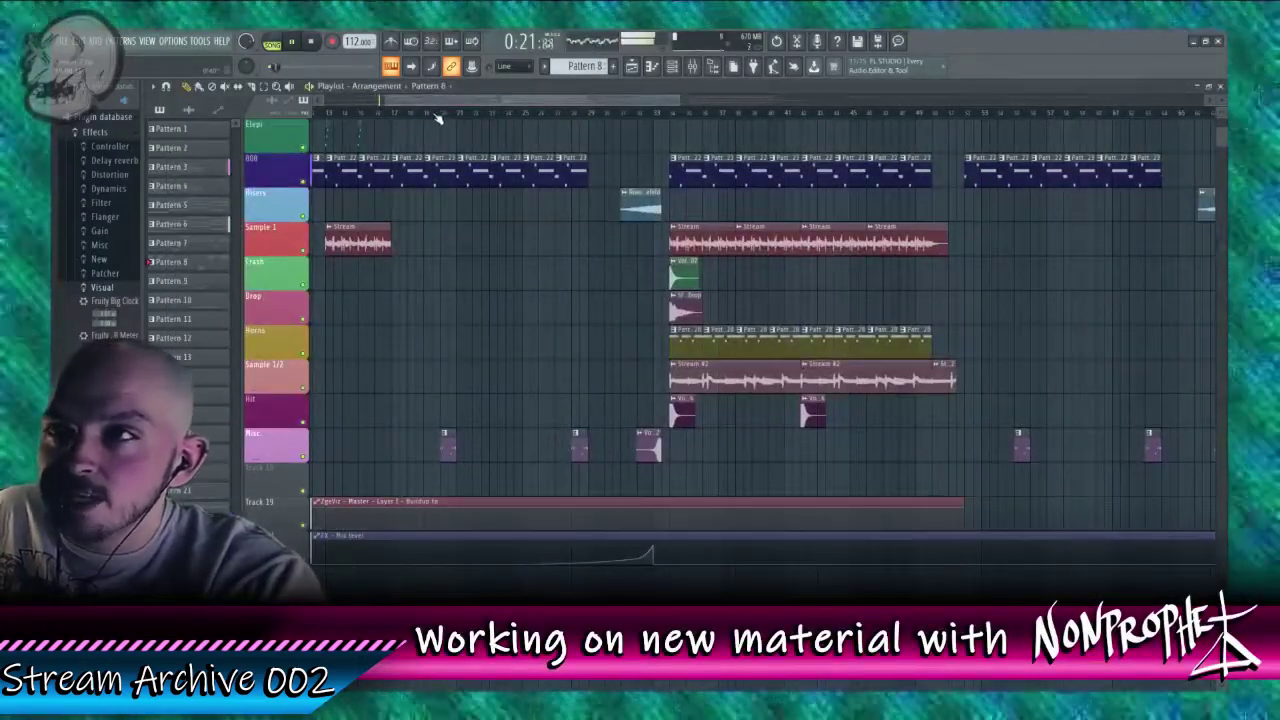
click(437, 114)
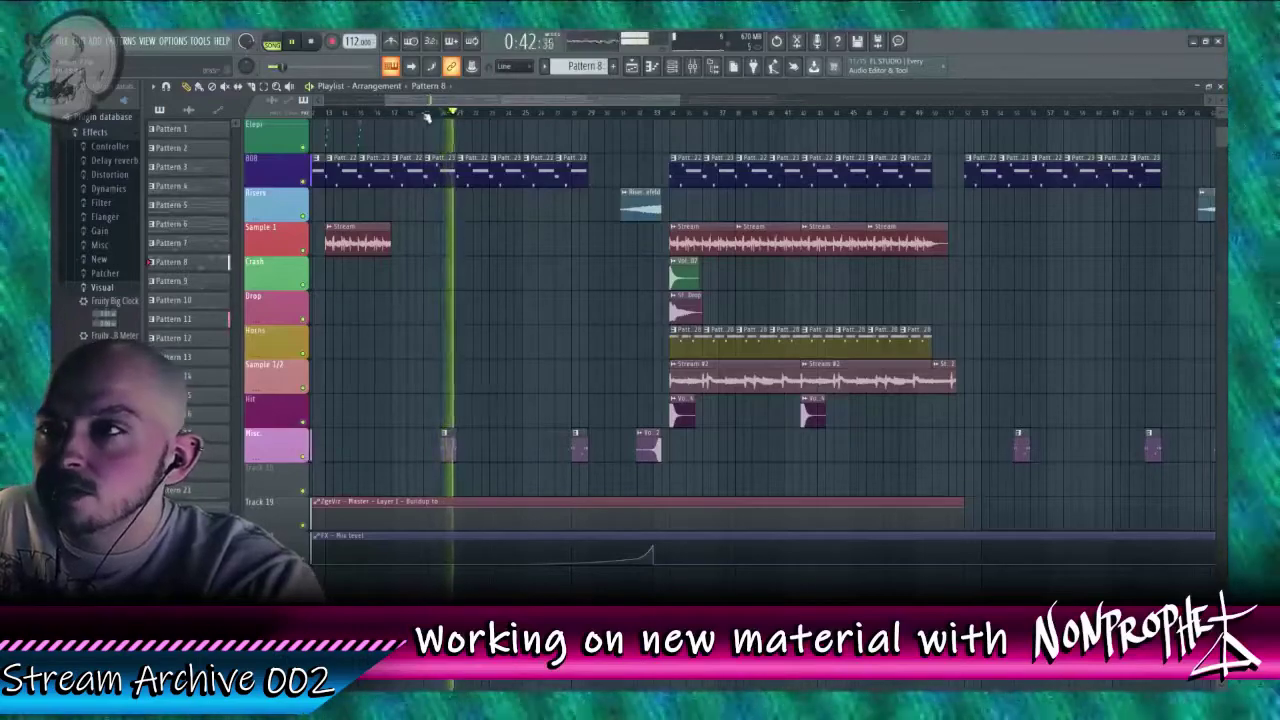
Step: Replay the song from about bar 20 and reopen Effector on Insert 14, moving its XY point left of the pad's centre
click(428, 114)
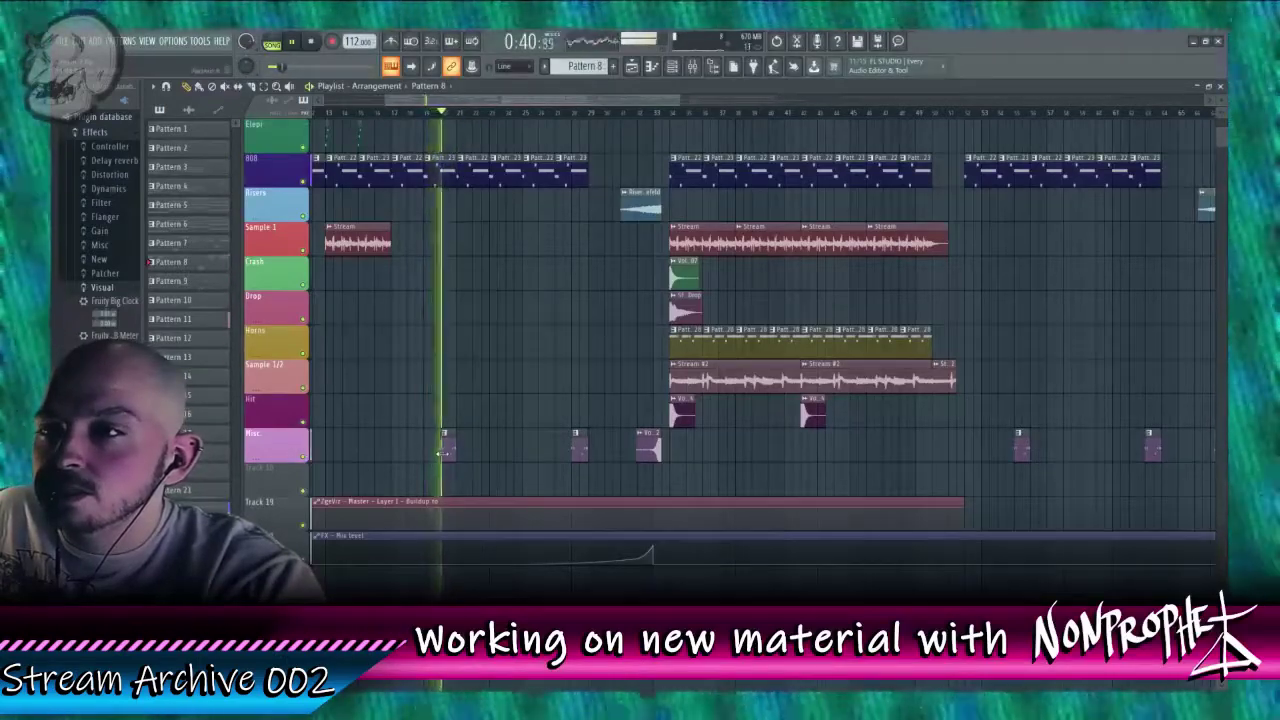
click(713, 66)
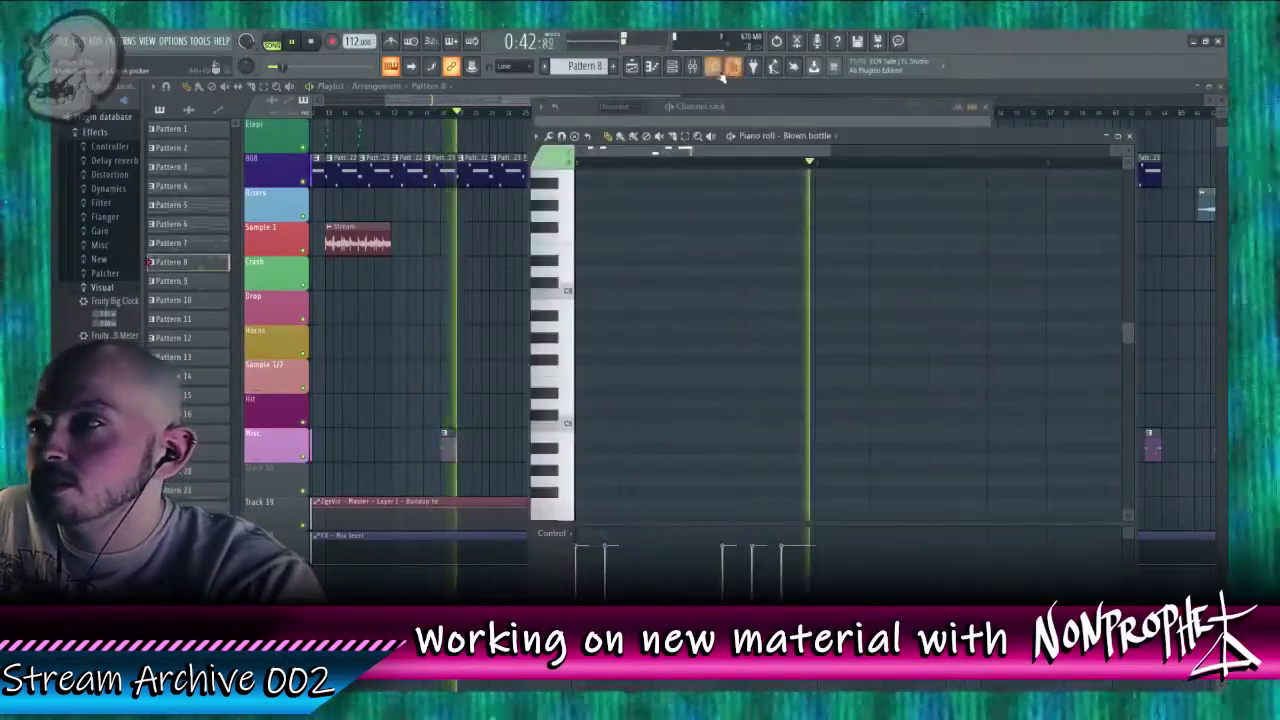
key(F9)
click(908, 186)
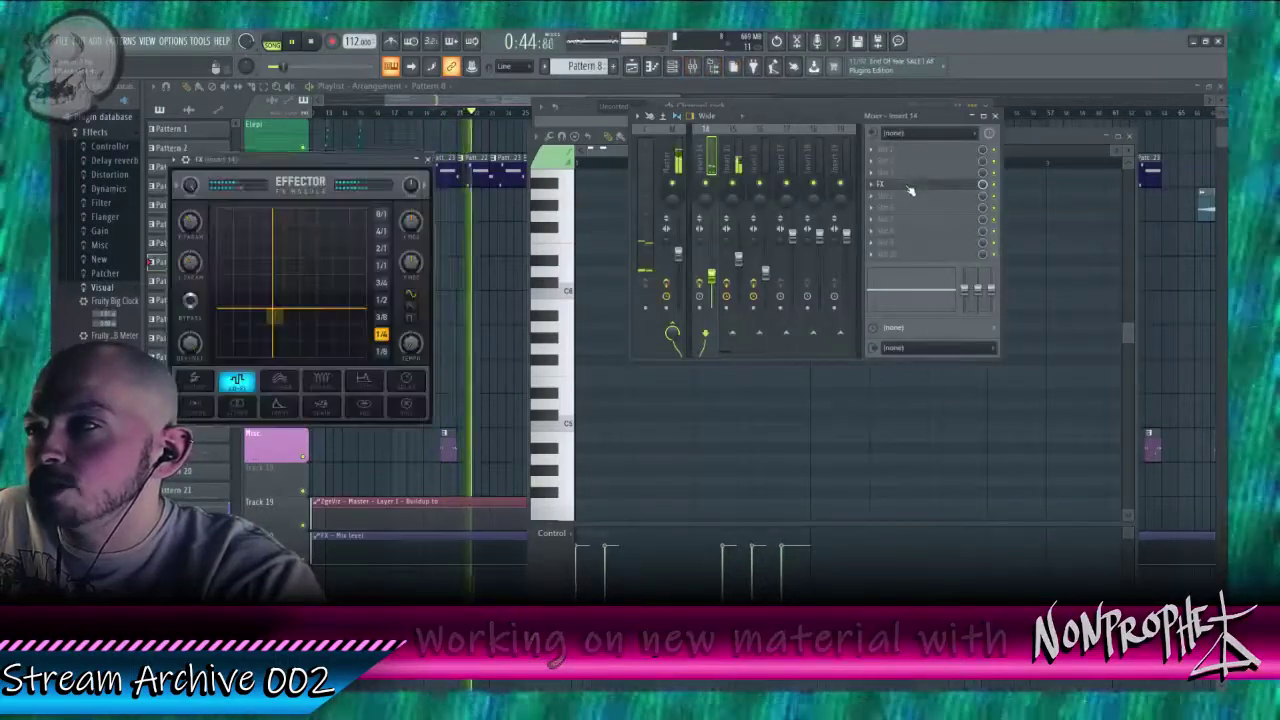
click(306, 286)
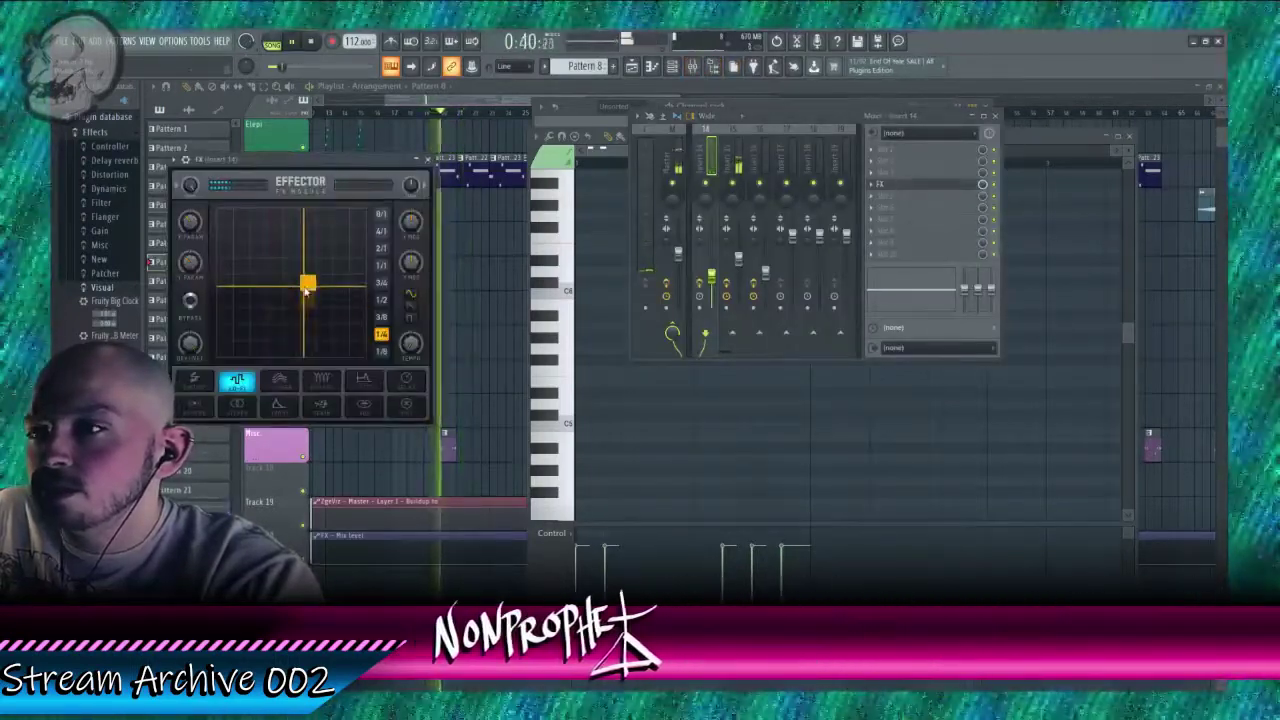
drag(307, 290, 259, 283)
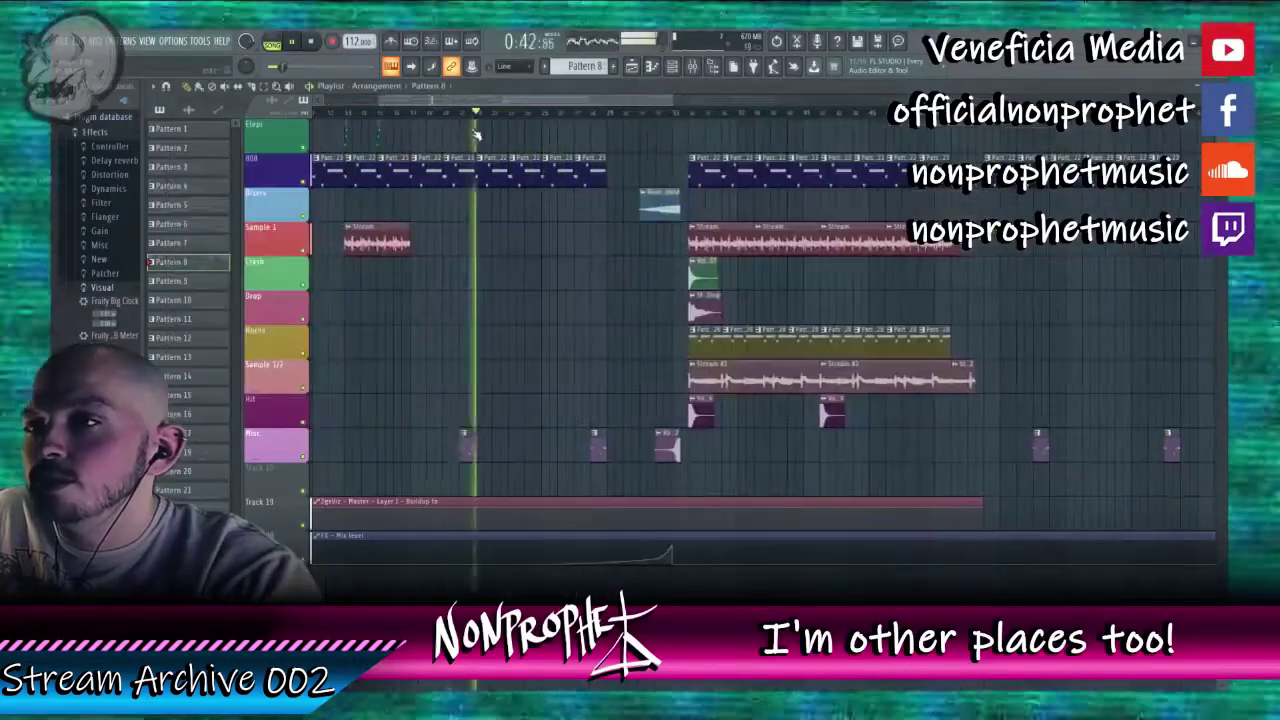
Step: Return to Insert 14 through Pattern 8's Misc. clip and move Effector's XY point toward the pad's upper left
drag(476, 134, 432, 102)
scroll(498, 347, up, 5)
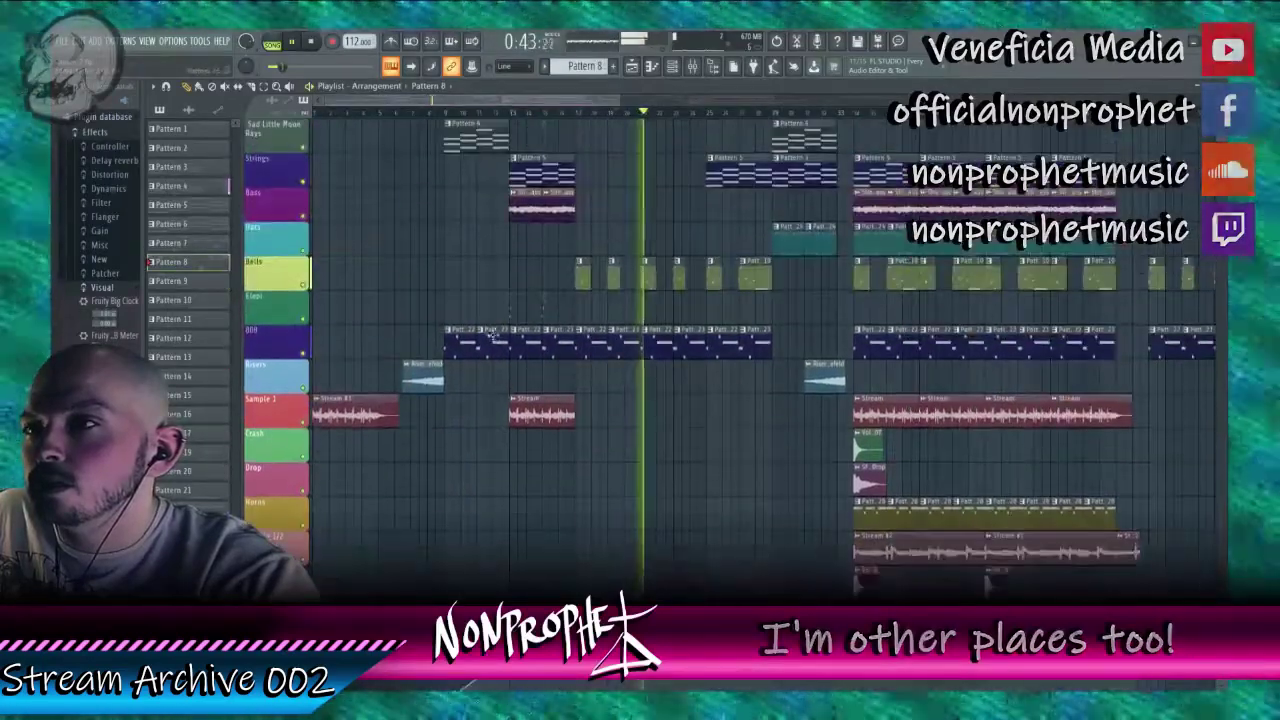
scroll(495, 332, up, 2)
scroll(505, 340, down, 6)
double_click(632, 481)
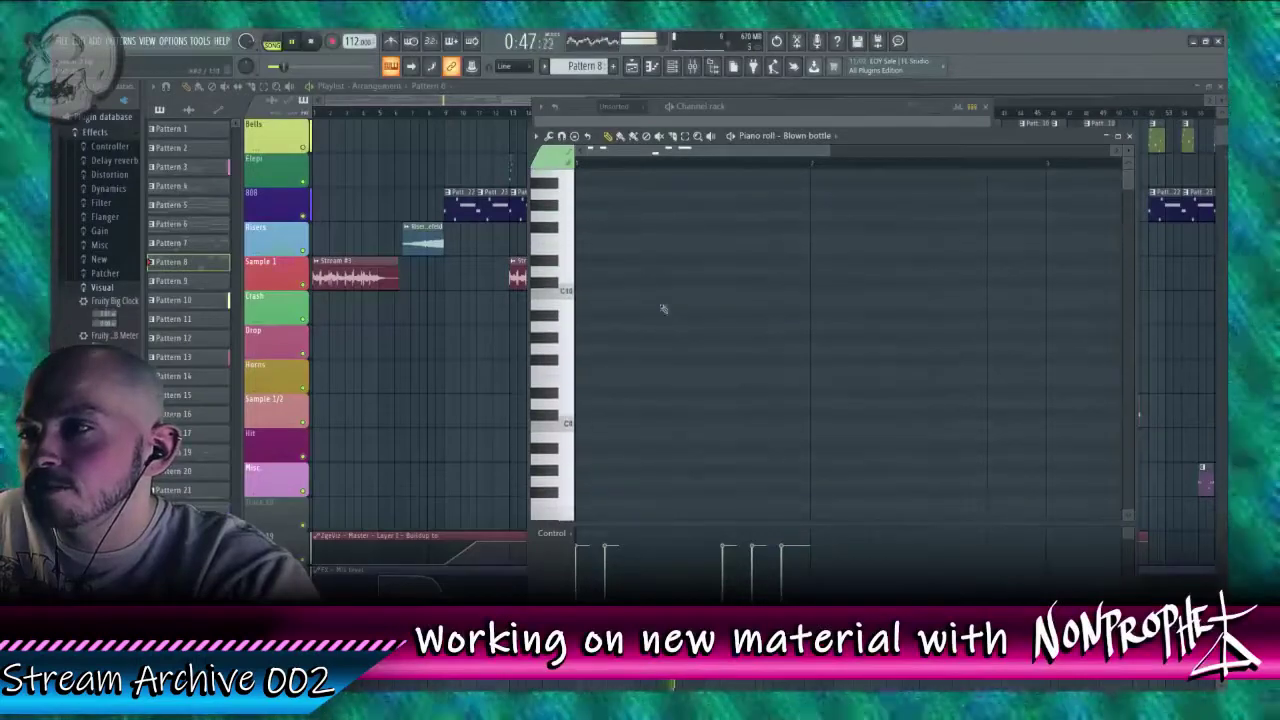
click(601, 123)
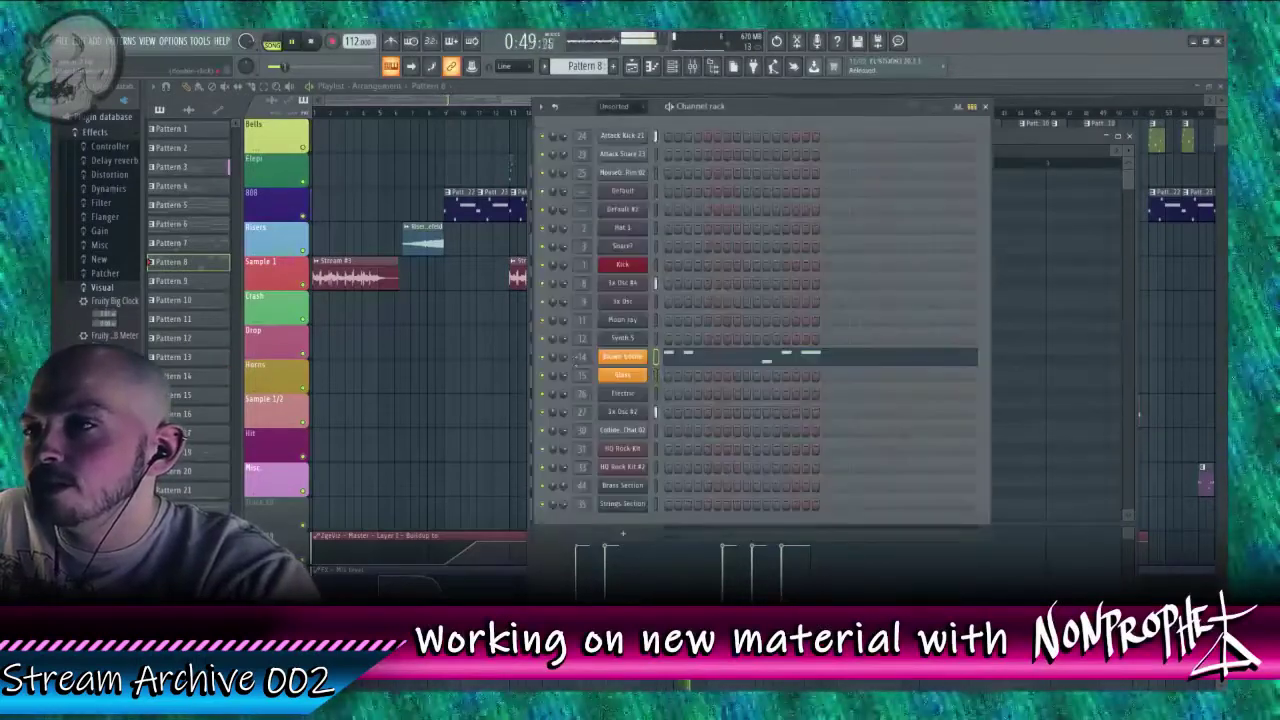
click(581, 357)
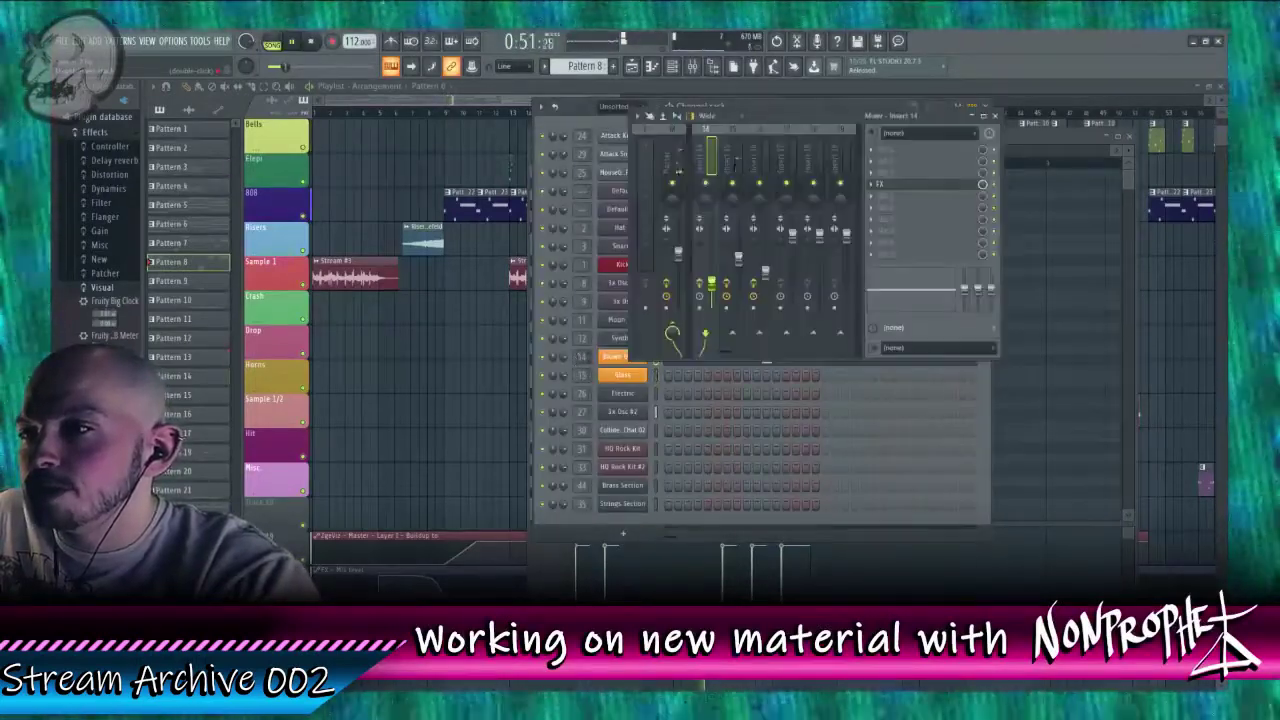
double_click(581, 355)
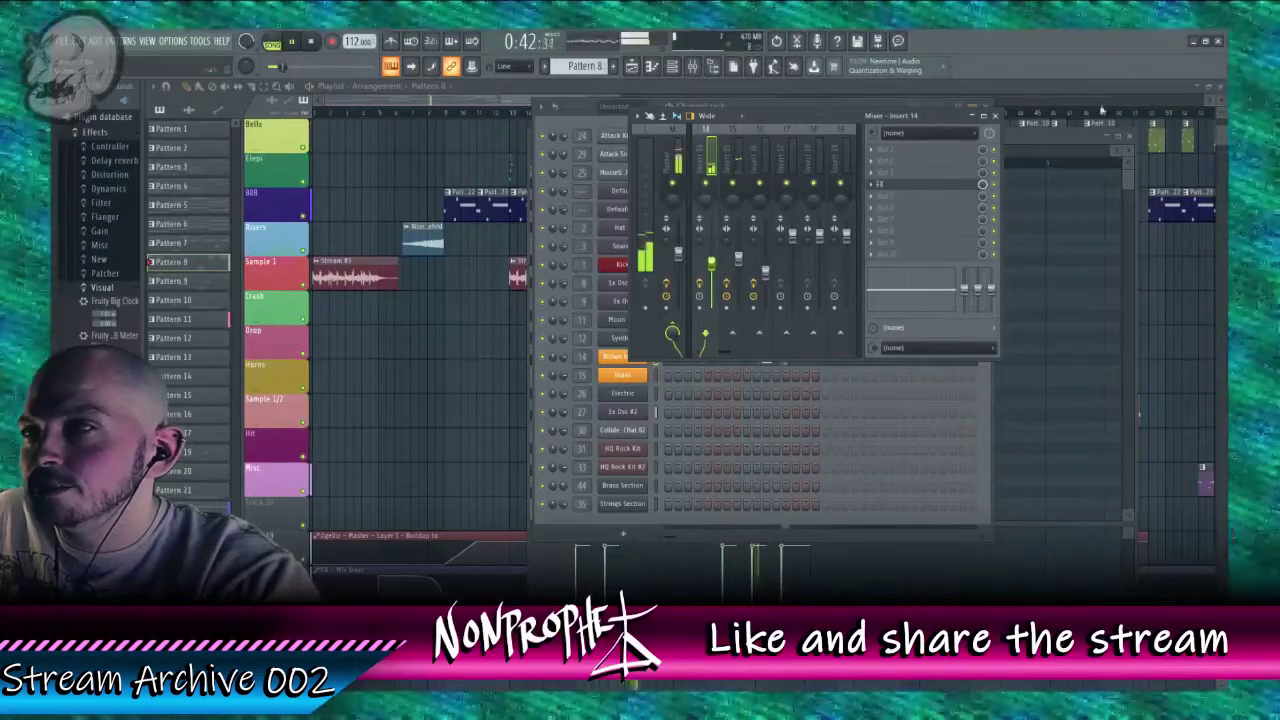
click(943, 185)
drag(304, 257, 260, 250)
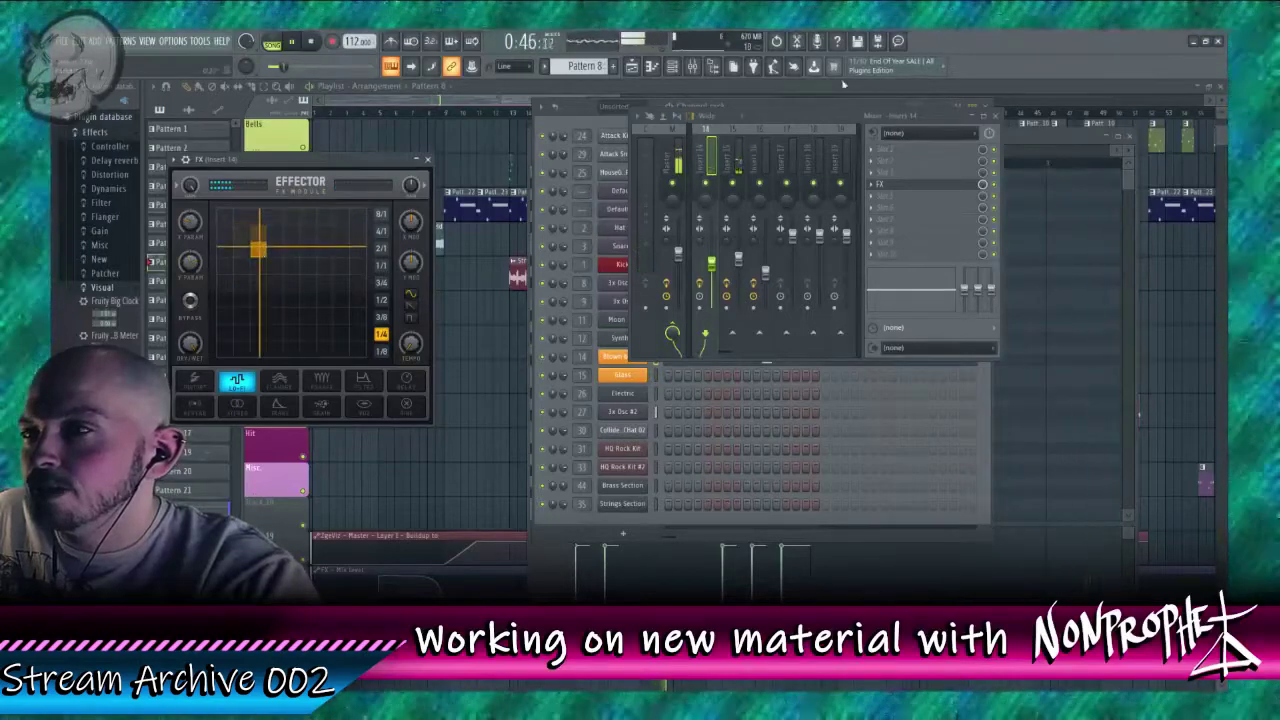
Step: Add Fruity Limiter to slot 7 of Insert 14, the mixer track of the Pattern 8 channel
click(567, 122)
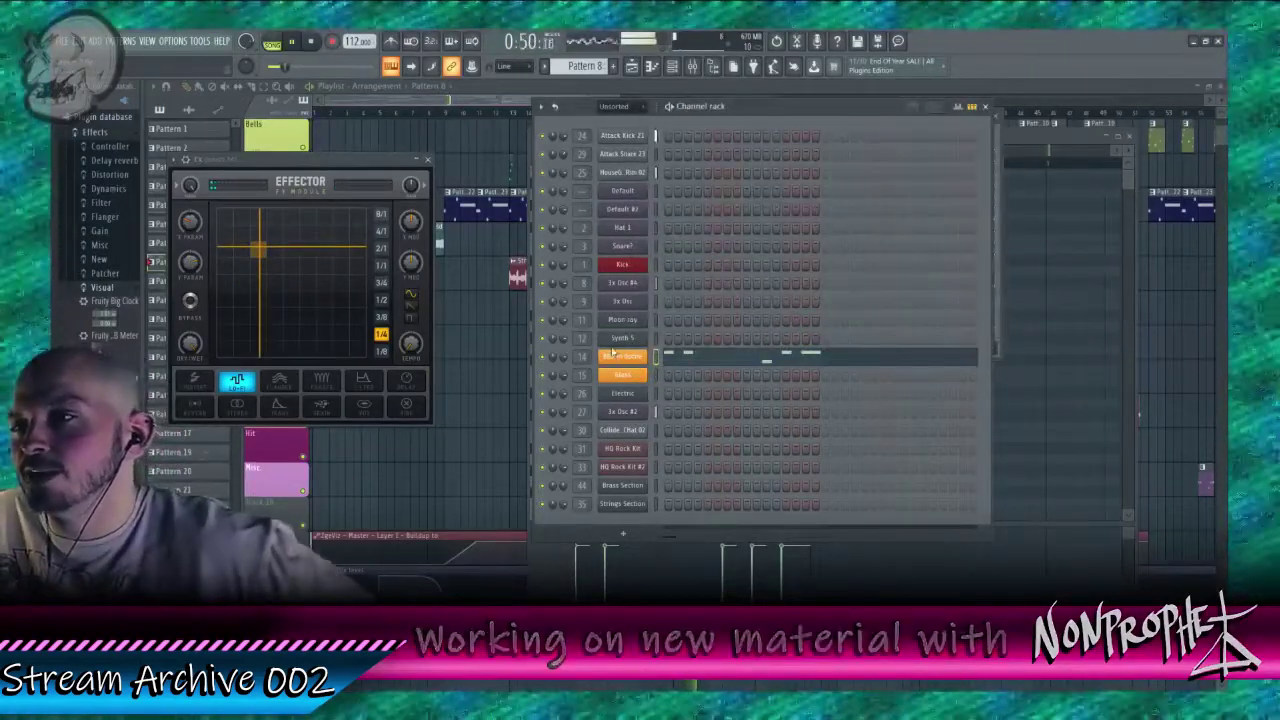
click(586, 355)
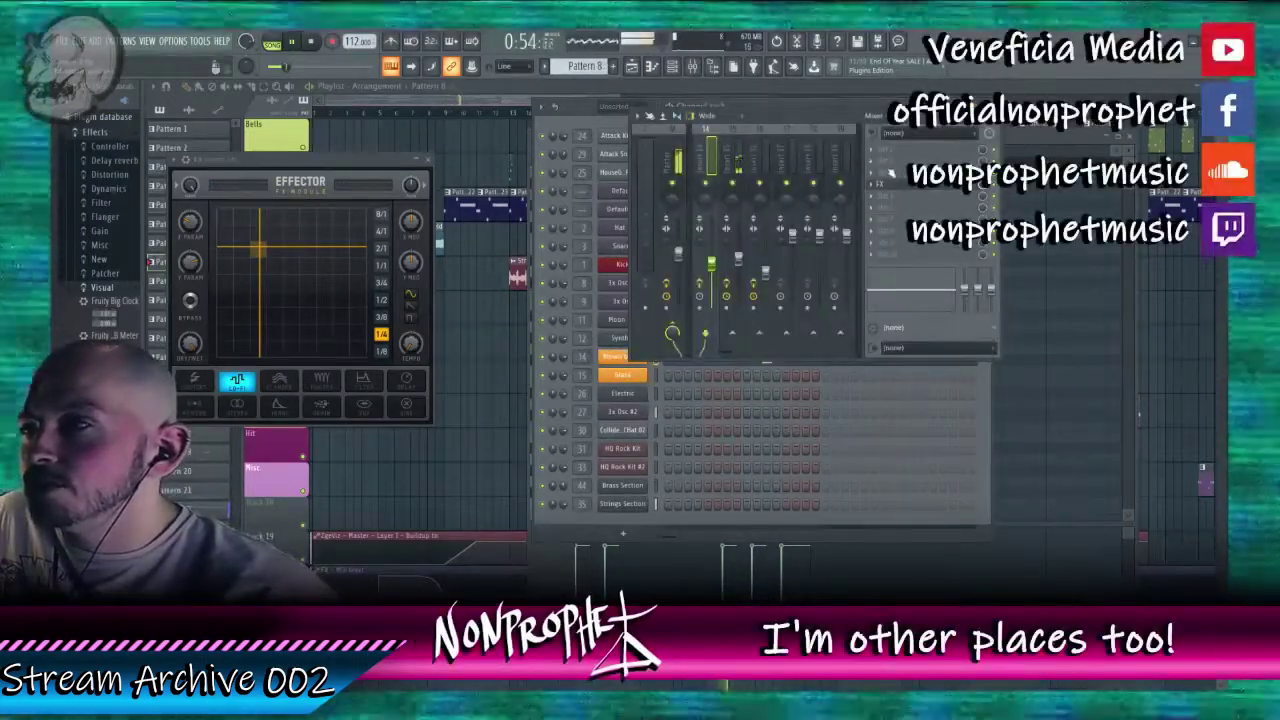
click(883, 225)
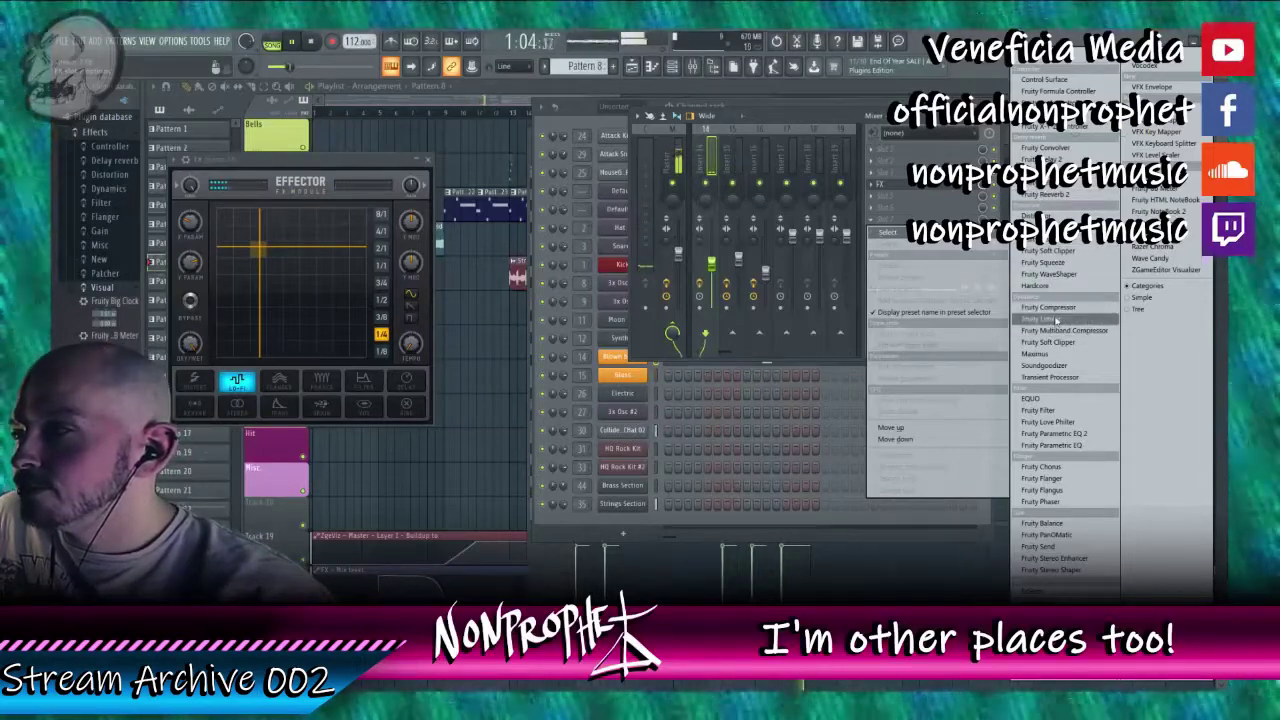
click(1045, 319)
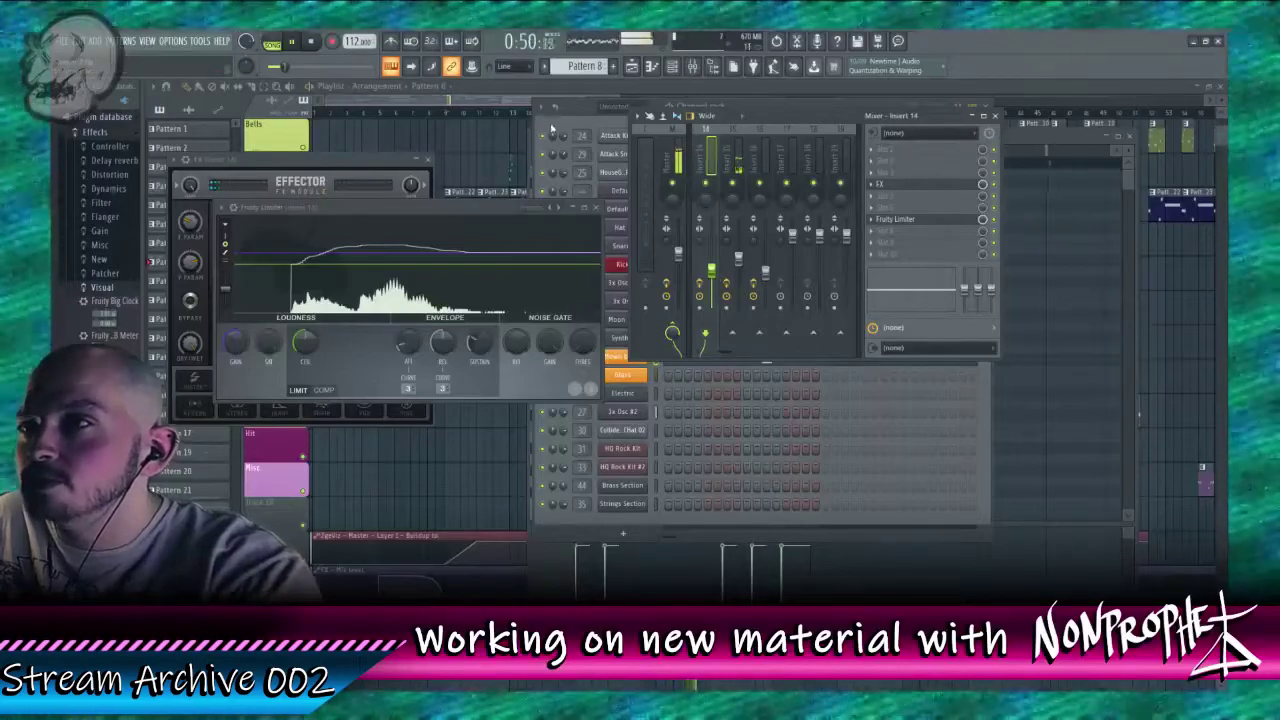
Step: Play the song from bar 13 and open Distructor on DistSamp, the mixer track of the Stream clip on Sample 1
key(F9)
click(413, 107)
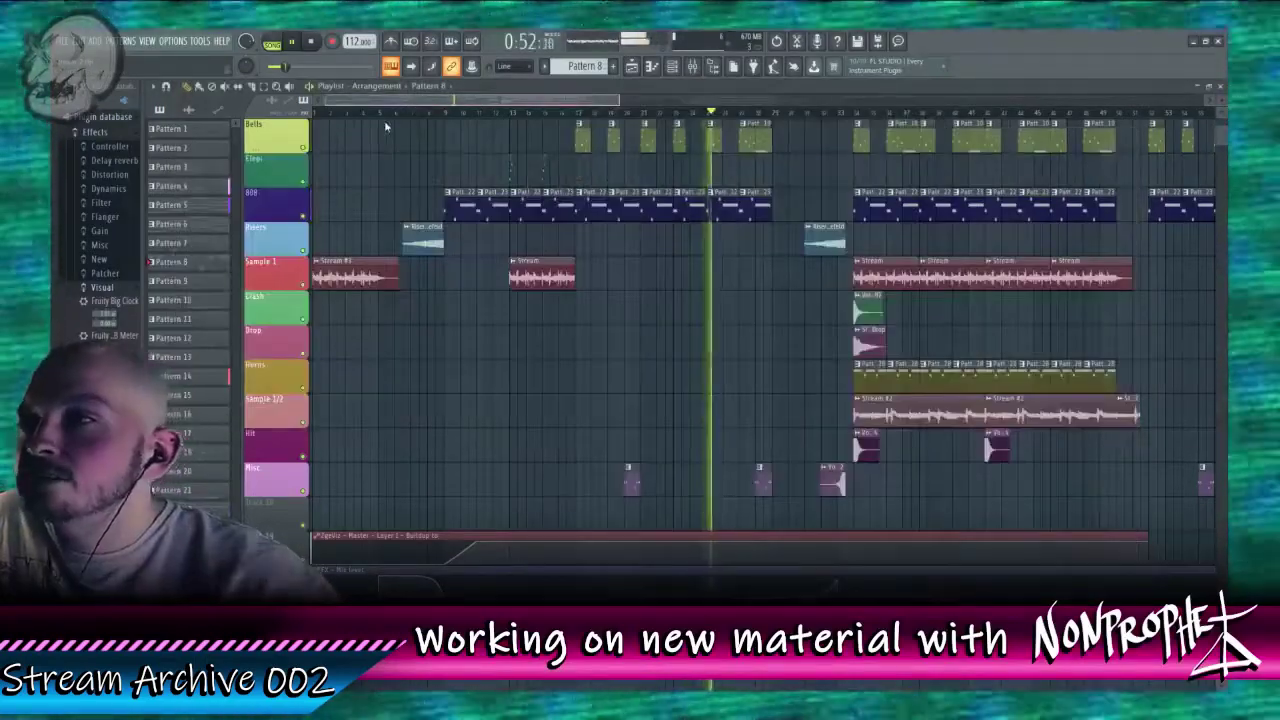
scroll(420, 121, right, 2)
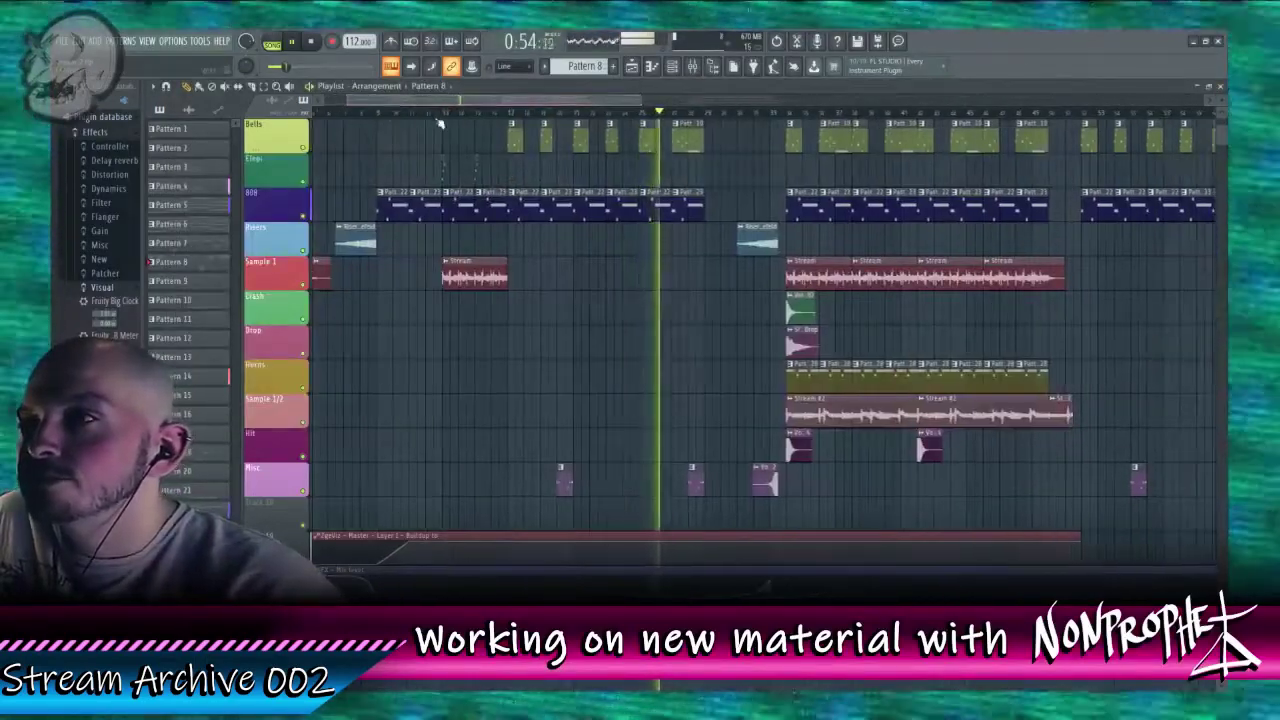
click(445, 118)
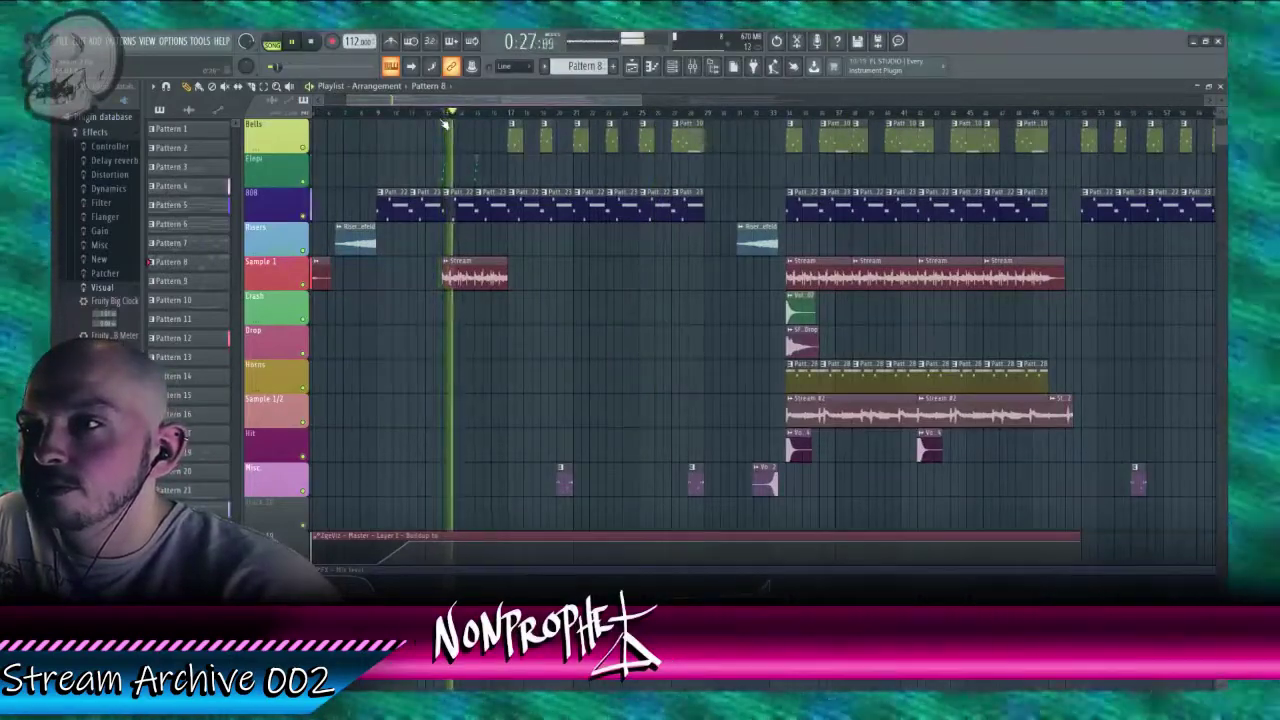
double_click(466, 282)
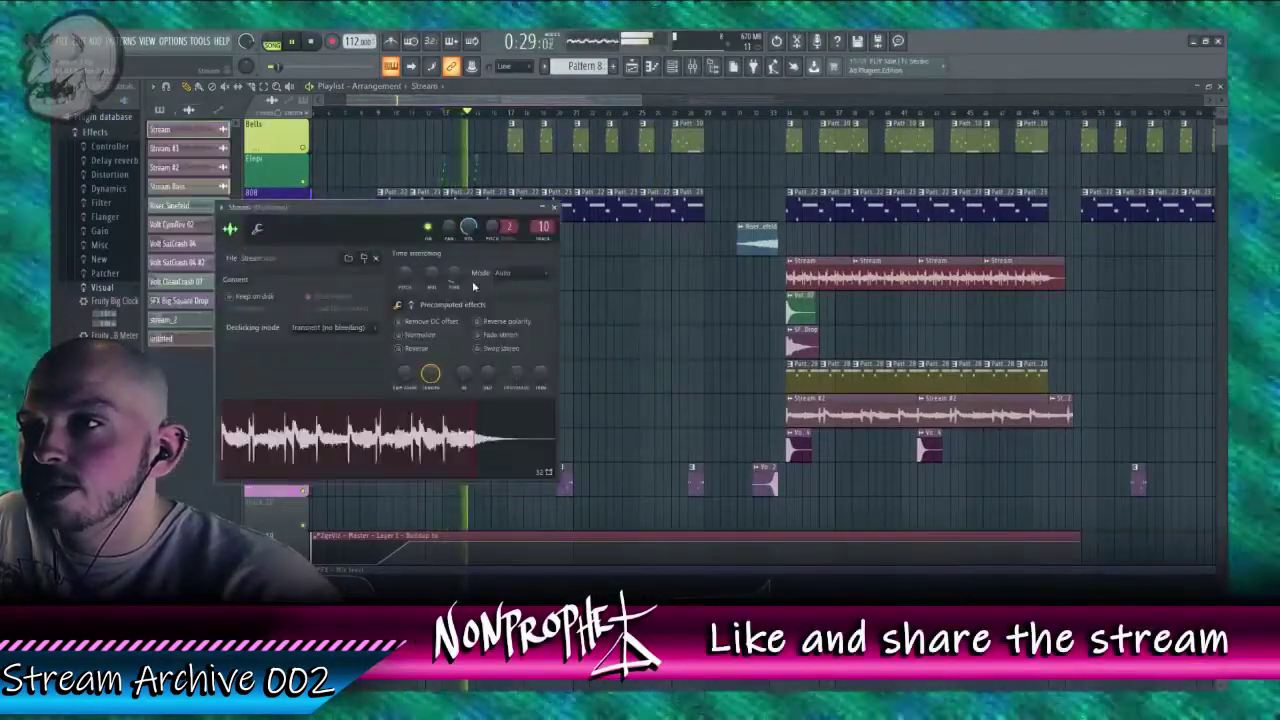
key(F9)
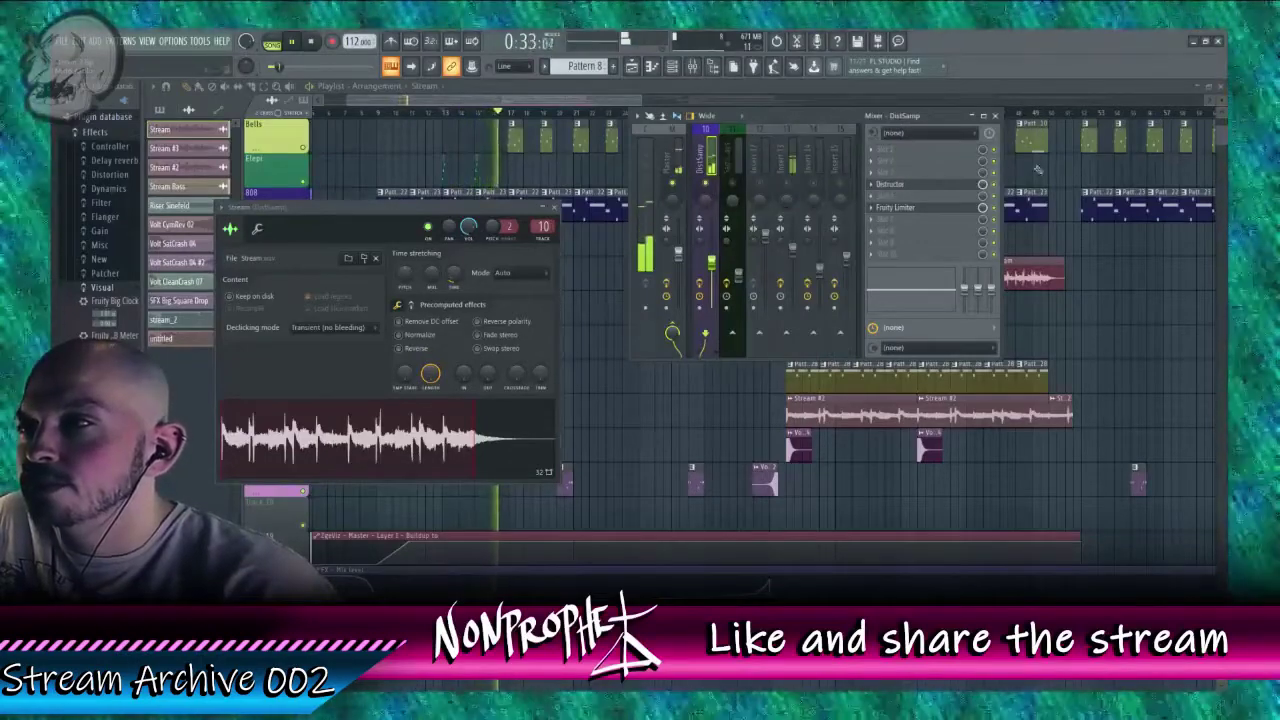
click(917, 187)
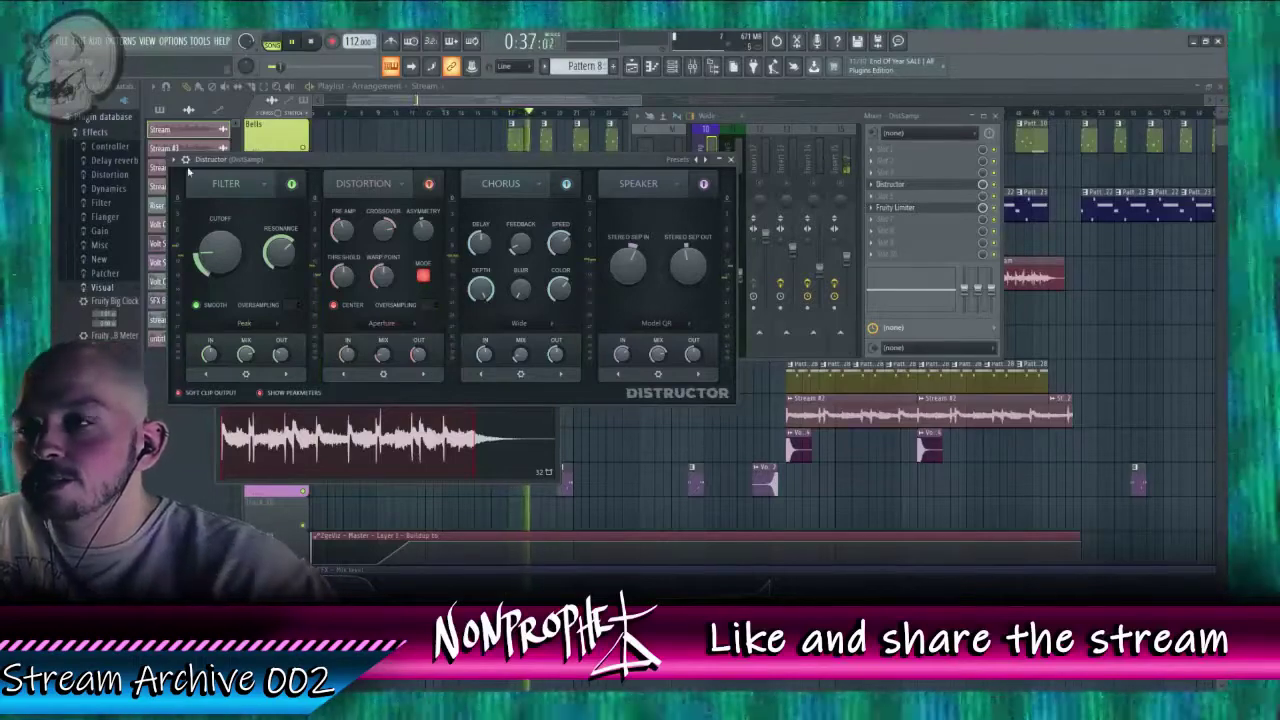
Step: Load the Distructor preset listed between Digitones and Fuzzing, replay the Stream clip and lower the DistSamp fader slightly
key(space)
key(space)
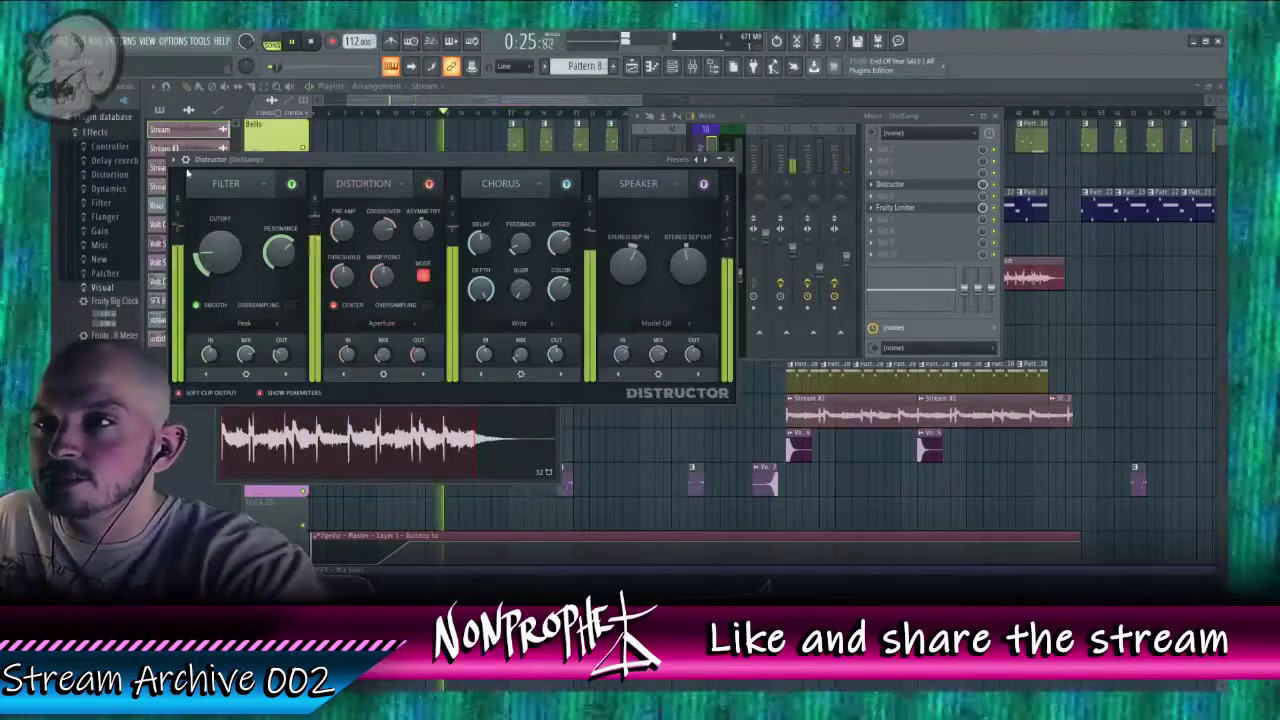
click(182, 160)
mouse_move(193, 206)
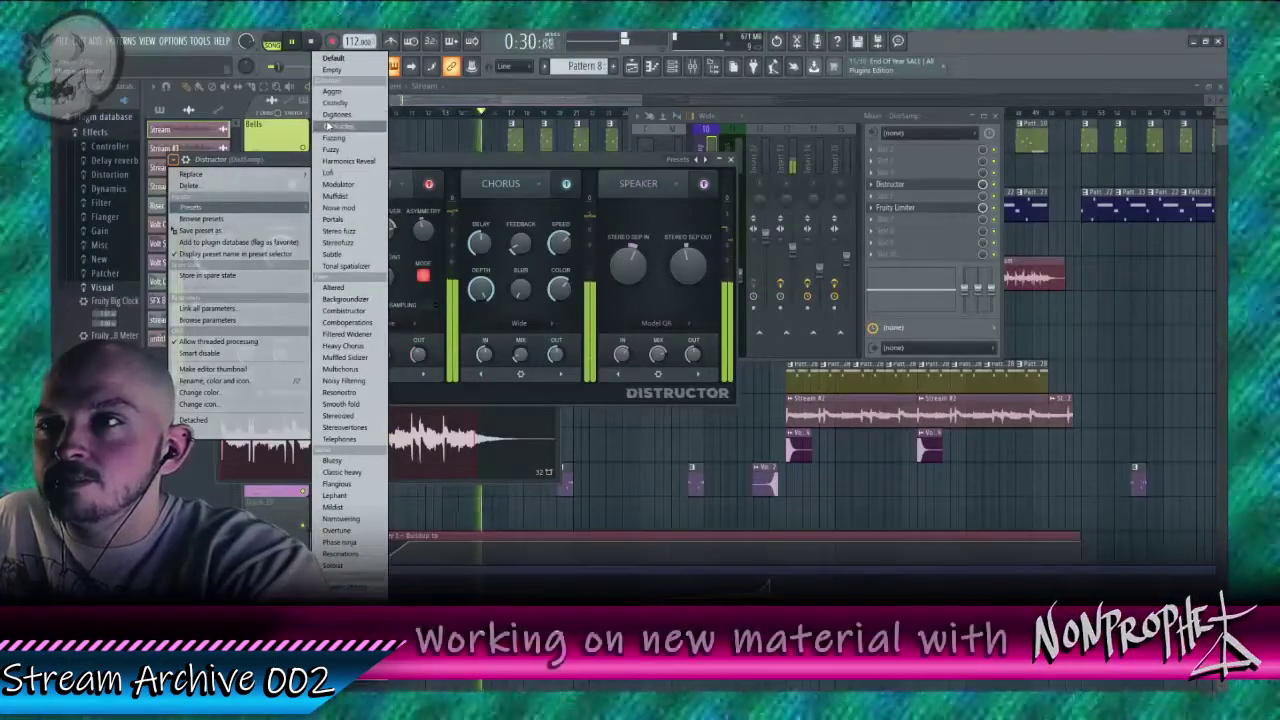
click(324, 127)
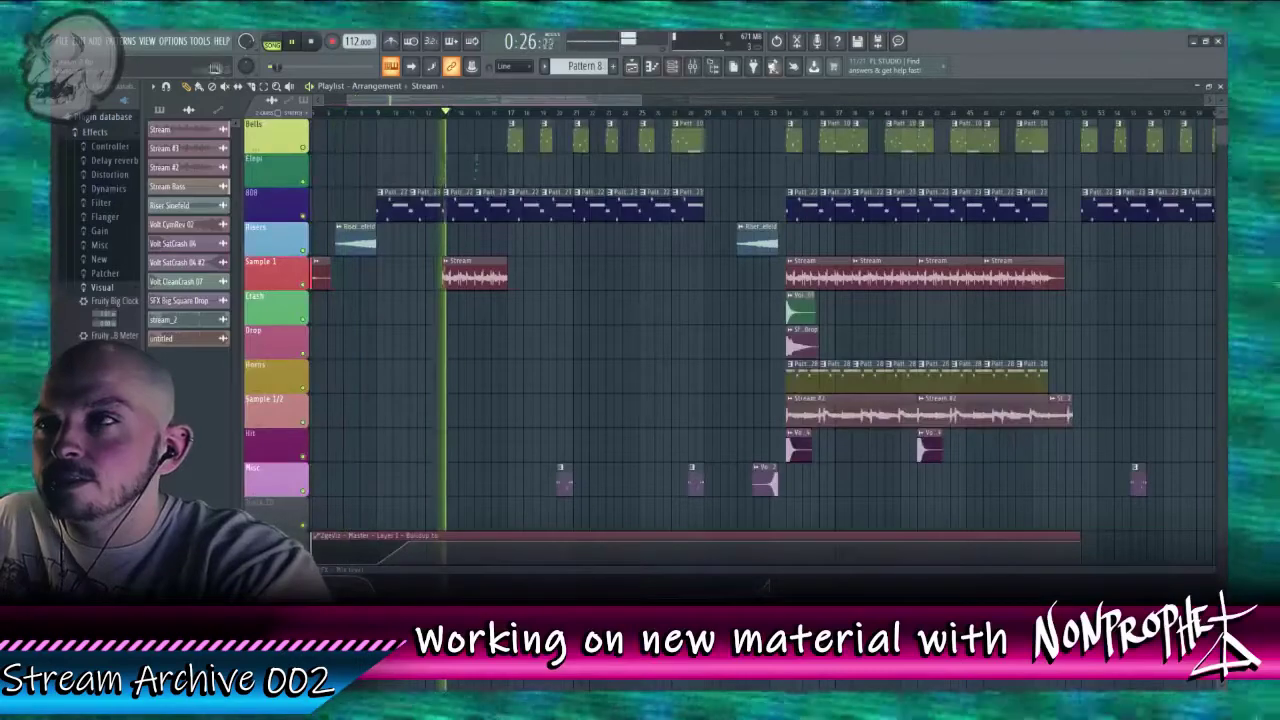
click(692, 66)
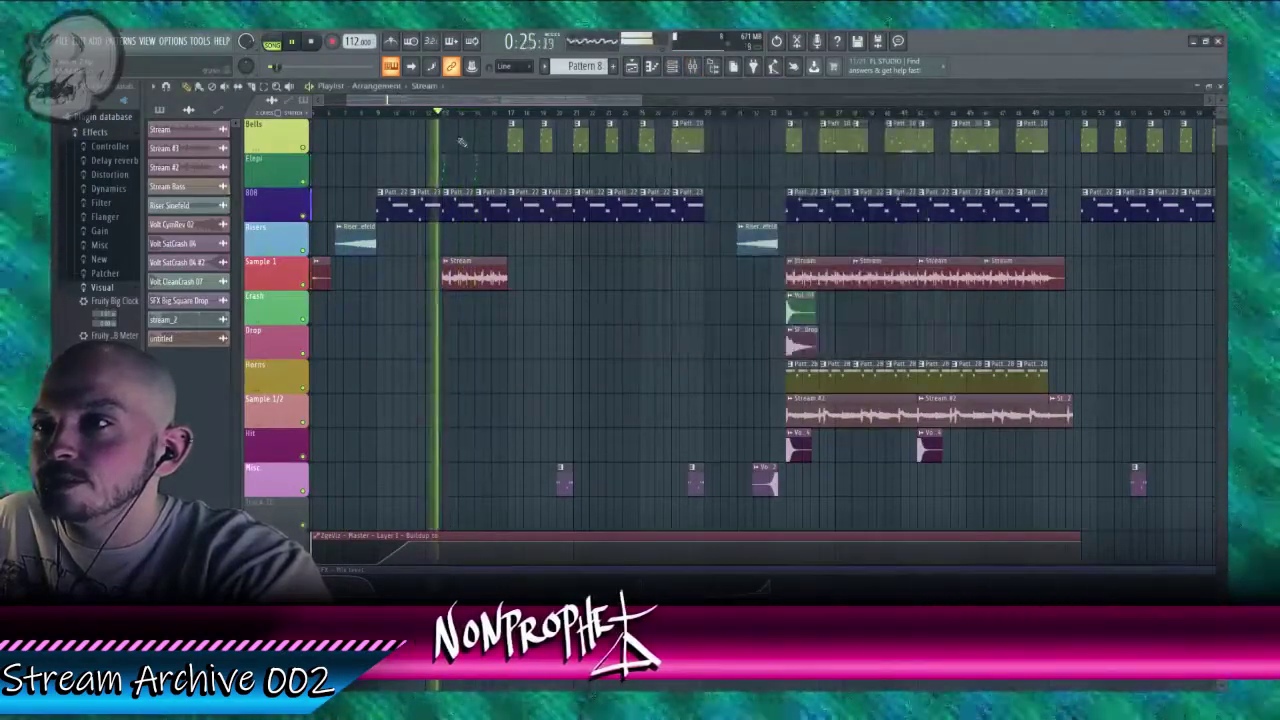
click(692, 66)
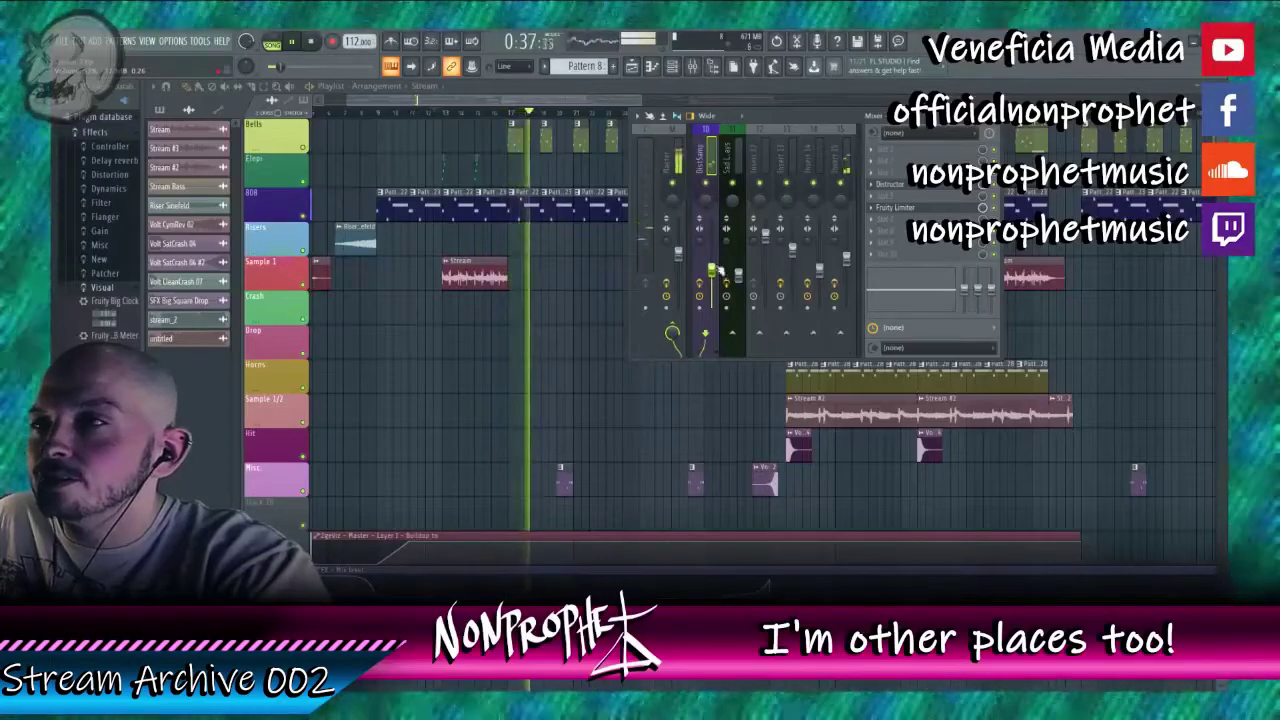
Step: Listen to the untitled audio clip at the end of the playlist from bar 105 and again from about bar 108
drag(486, 100, 968, 101)
scroll(829, 223, up, 5)
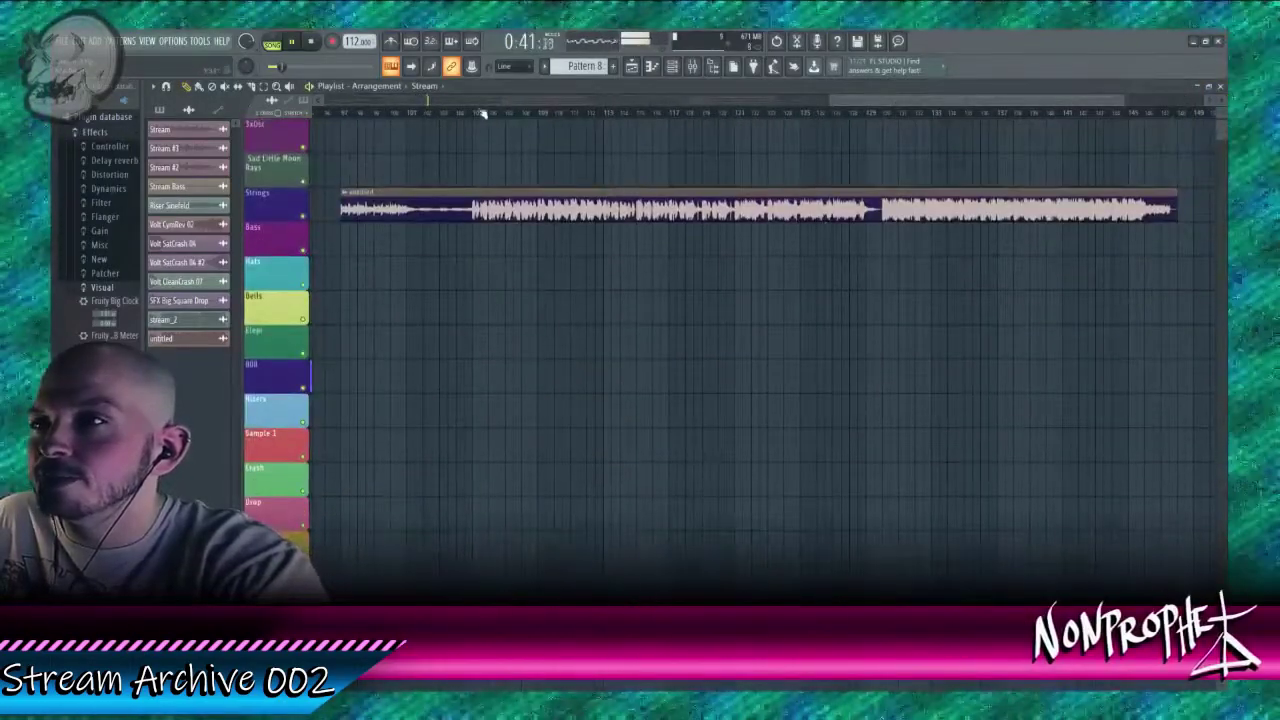
click(467, 113)
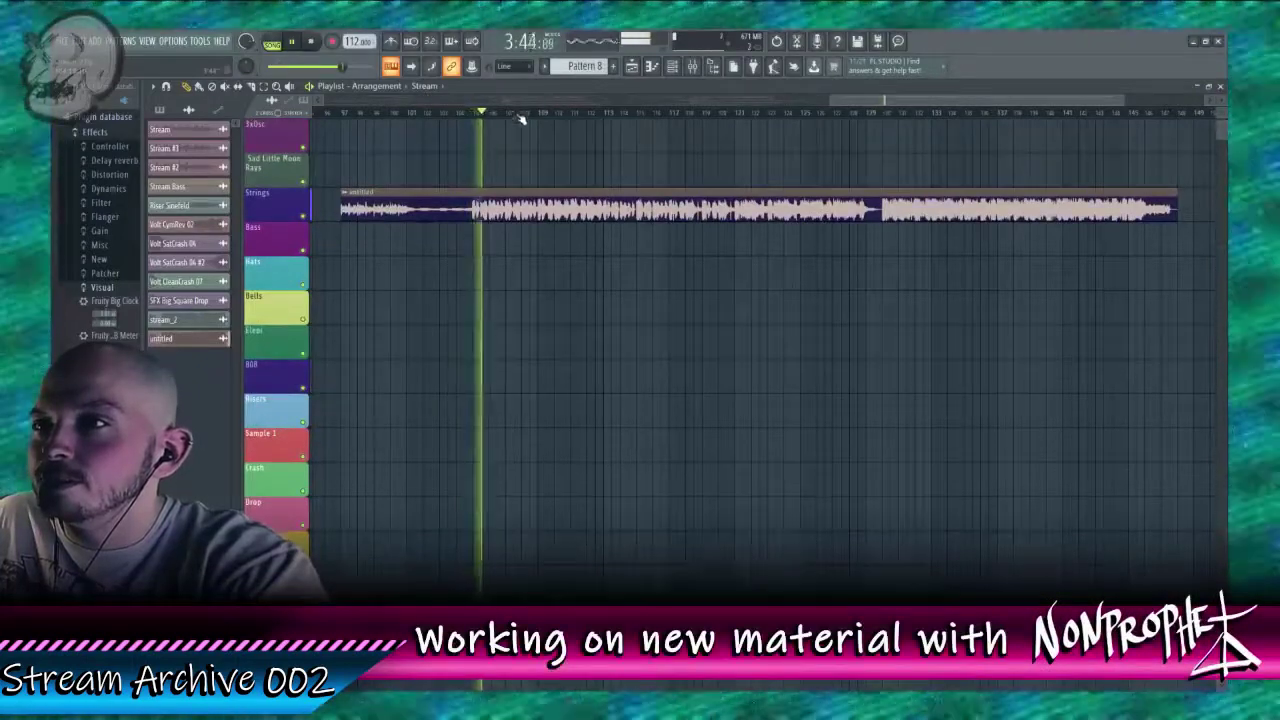
click(522, 113)
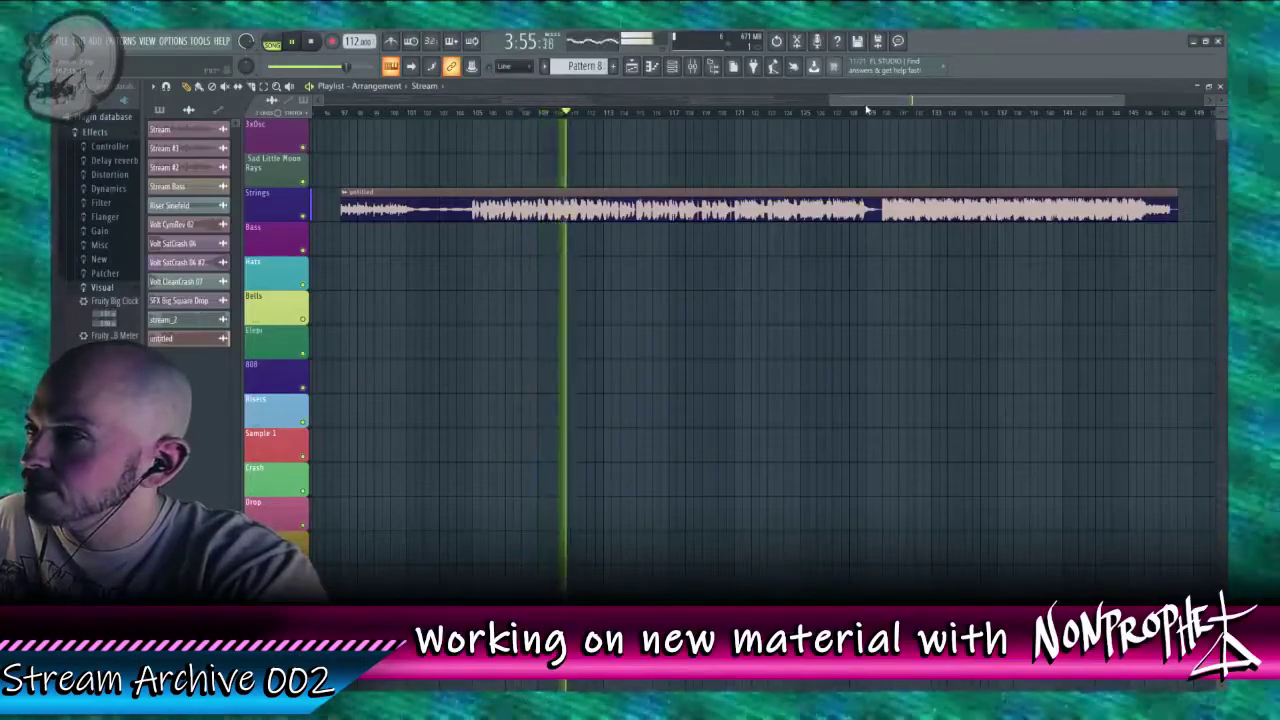
Step: Solo the Sample 1 playlist track and play it from bar 13
drag(867, 101, 352, 104)
scroll(438, 333, down, 4)
scroll(438, 331, down, 3)
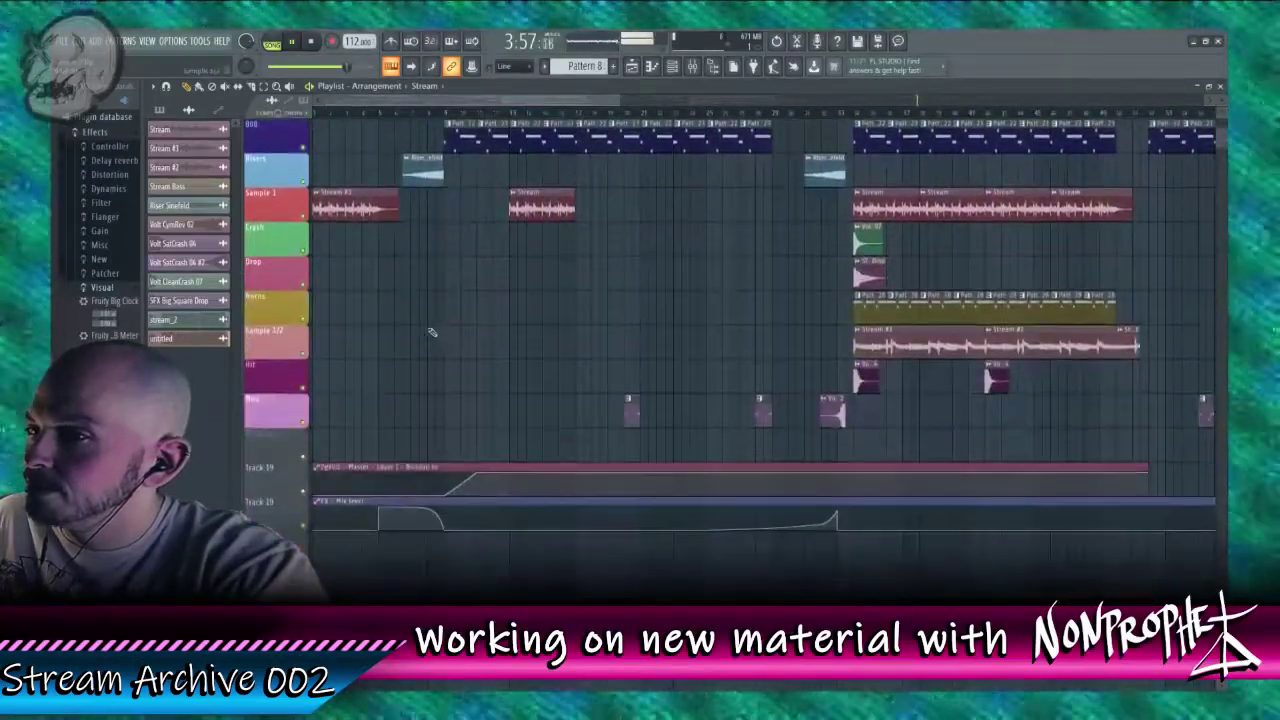
scroll(429, 334, up, 4)
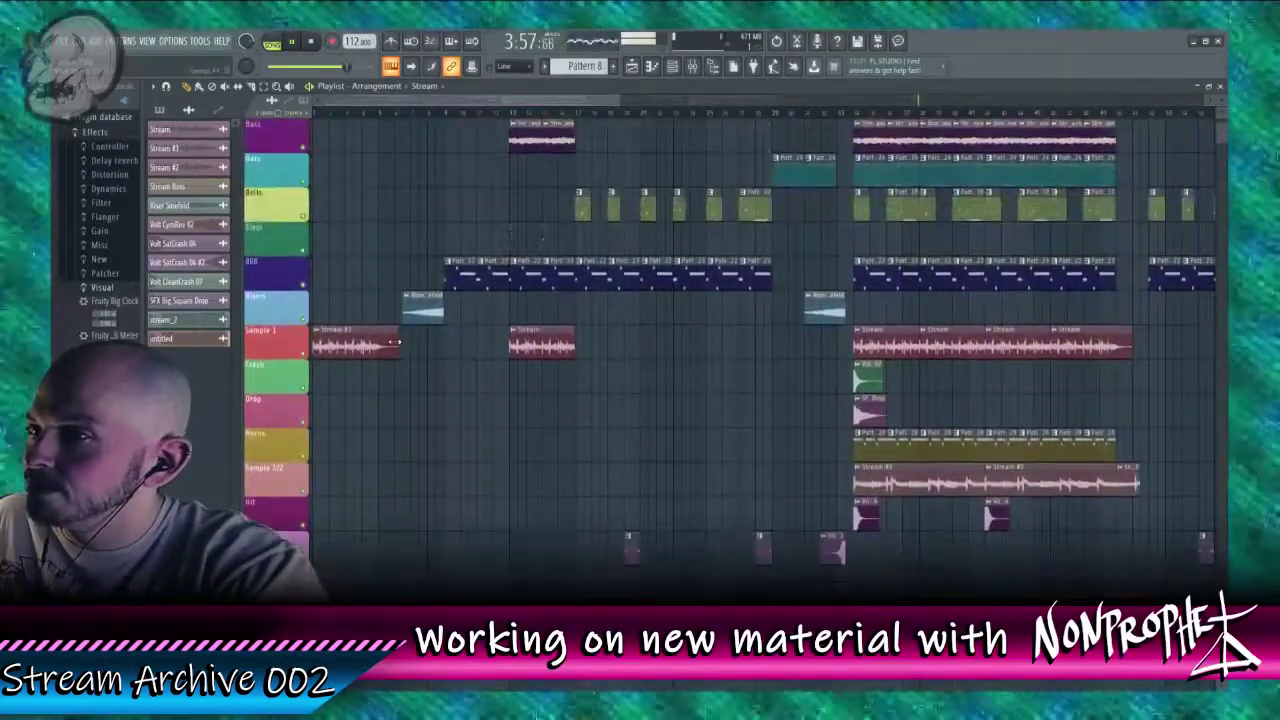
right_click(304, 355)
click(512, 113)
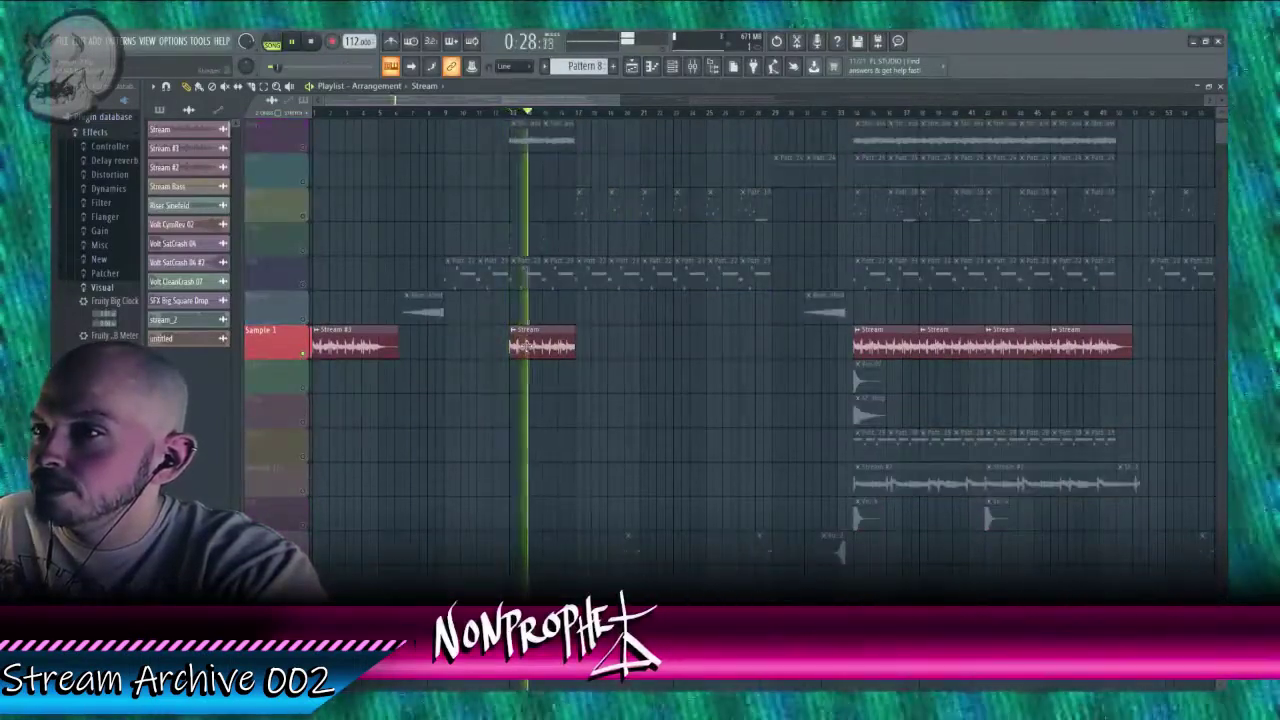
Step: Reopen Distructor on the DistSamp mixer track from the Stream clip's channel settings
double_click(538, 350)
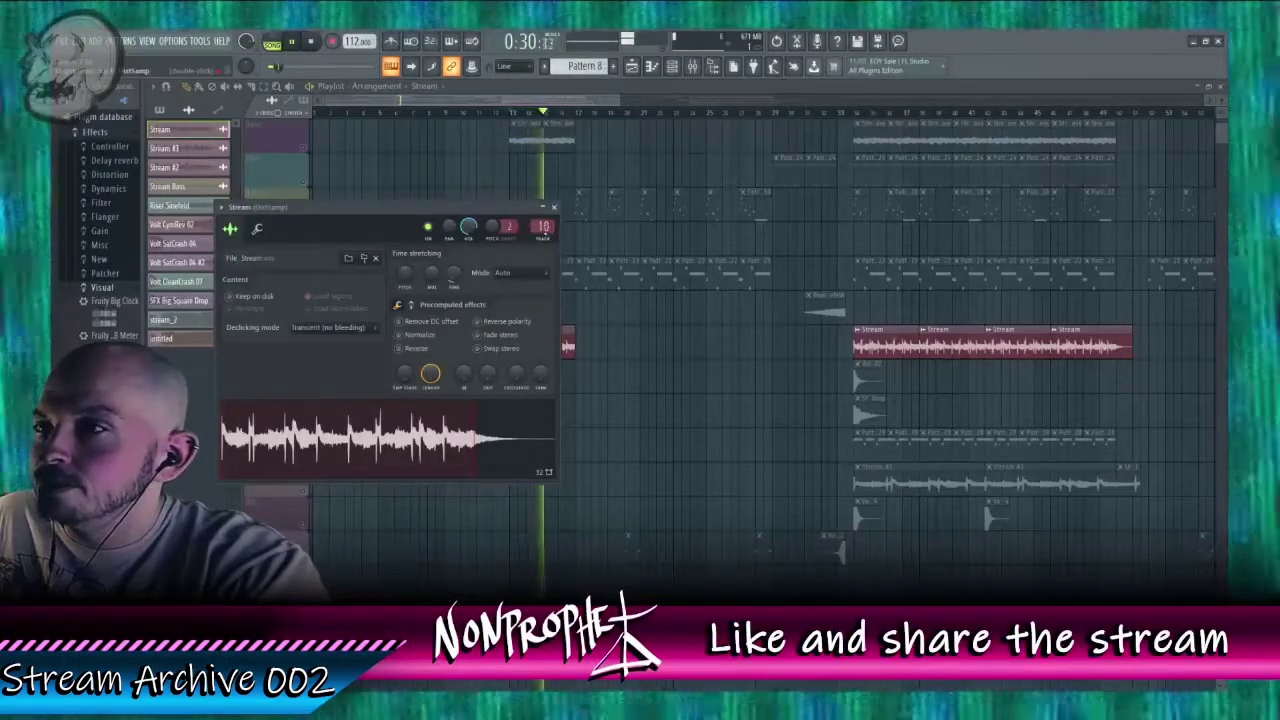
double_click(545, 229)
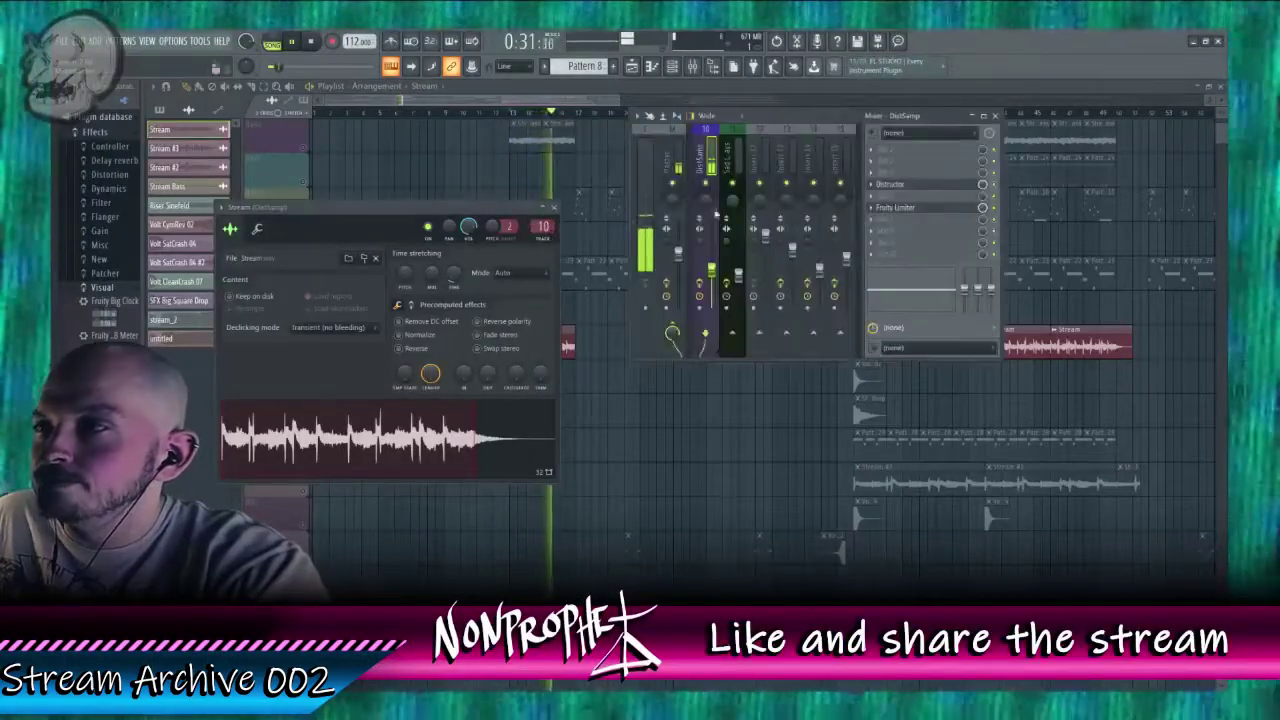
click(895, 184)
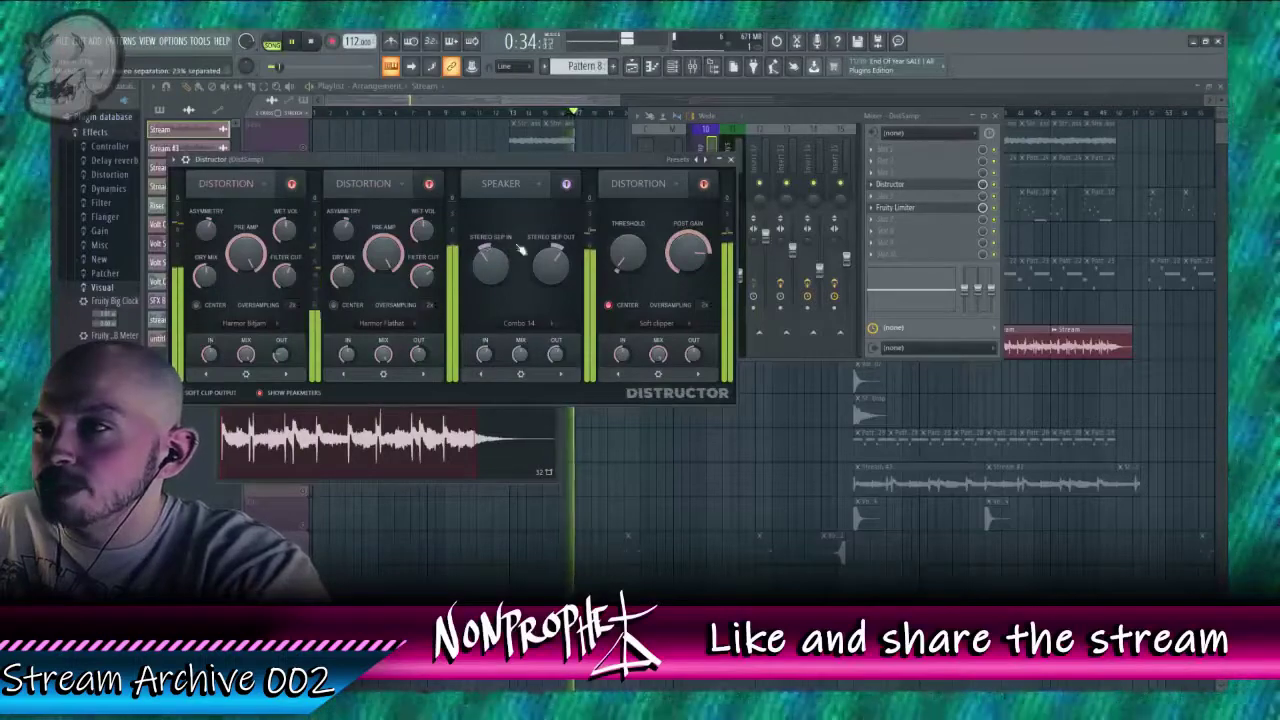
Step: Move Fruity Limiter lower in the DistSamp effect chain and add Fruity Fast Dist directly after Distructor
drag(900, 207, 912, 236)
click(901, 228)
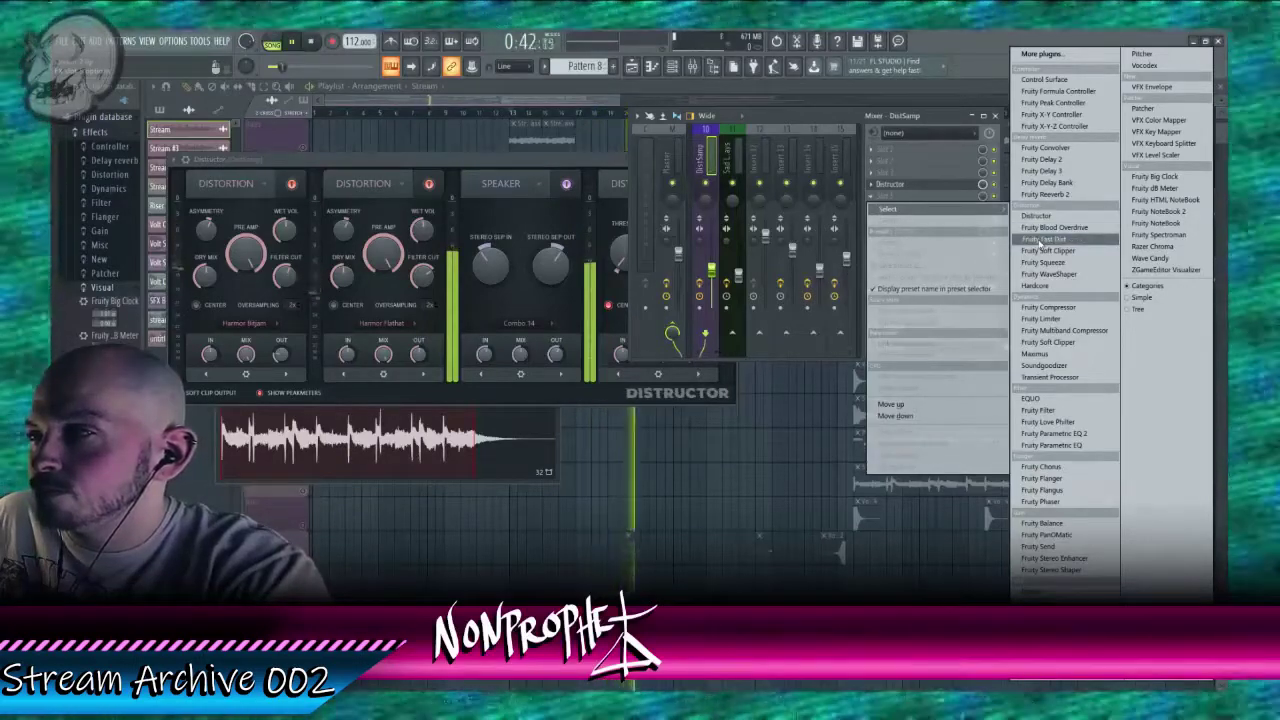
click(1040, 240)
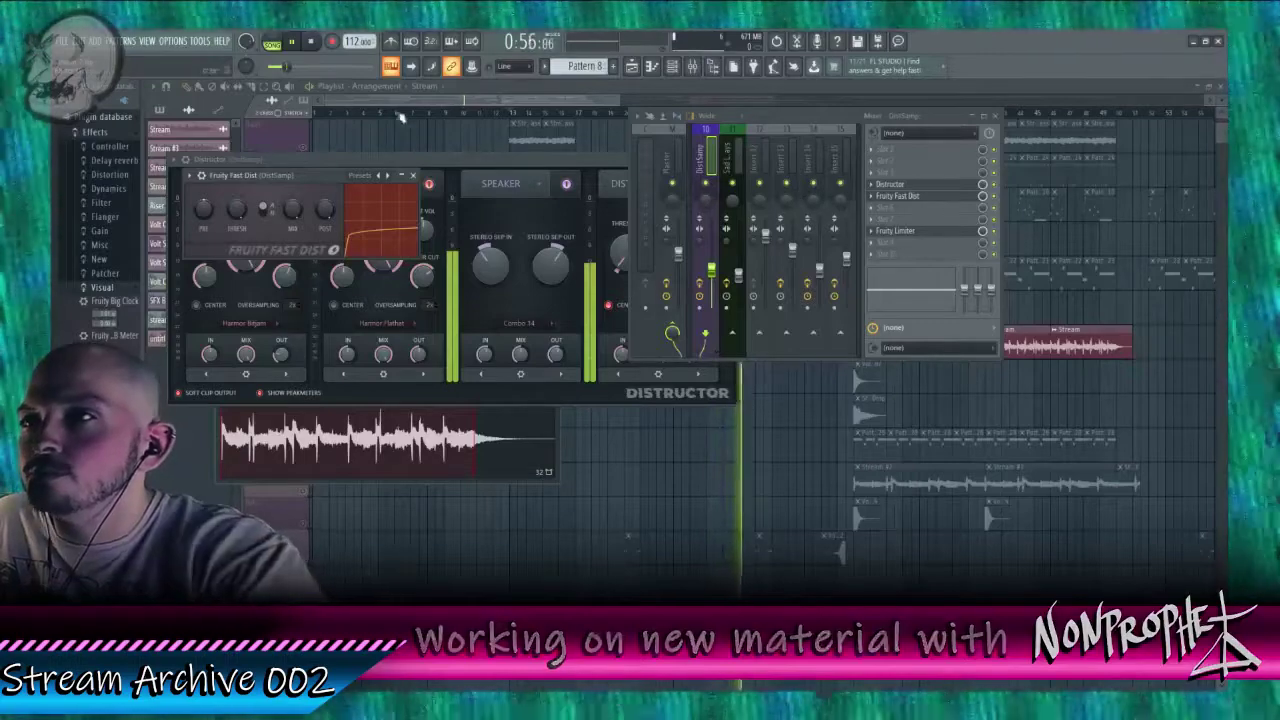
Step: Play the arrangement from bar 13 and reopen Fruity Fast Dist on the Stream clip's DistSamp mixer track
key(F12)
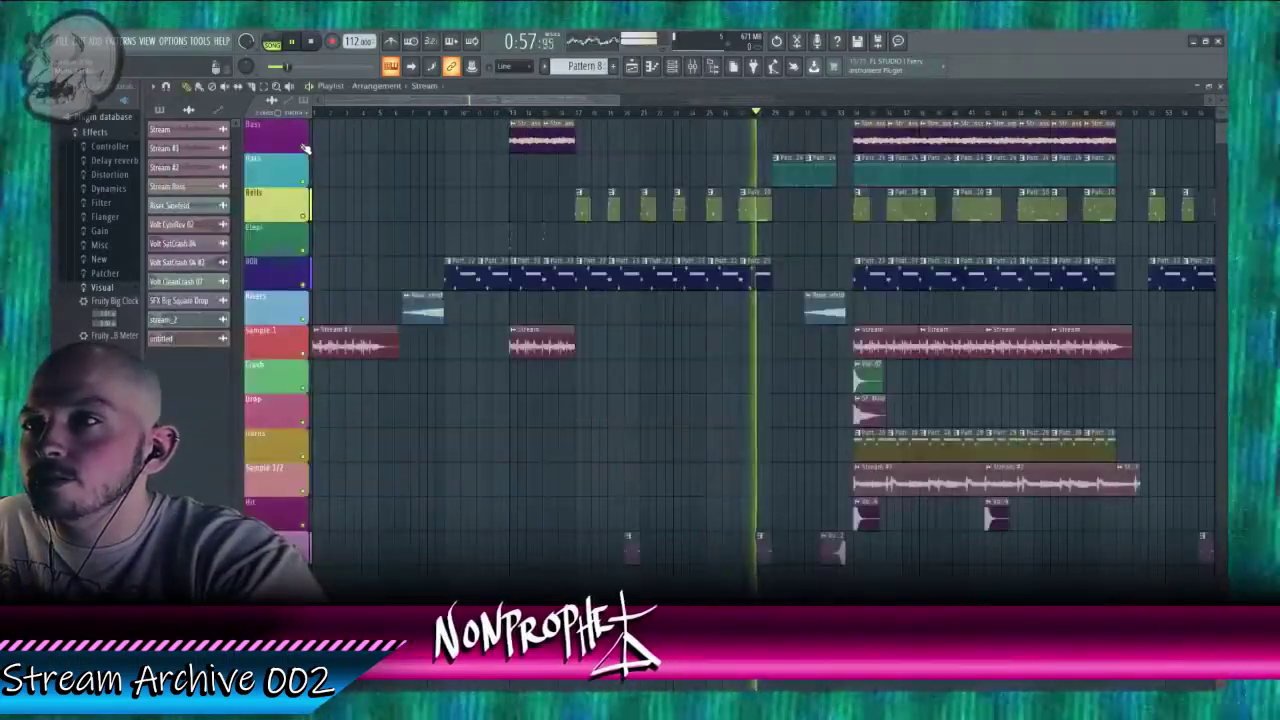
click(513, 114)
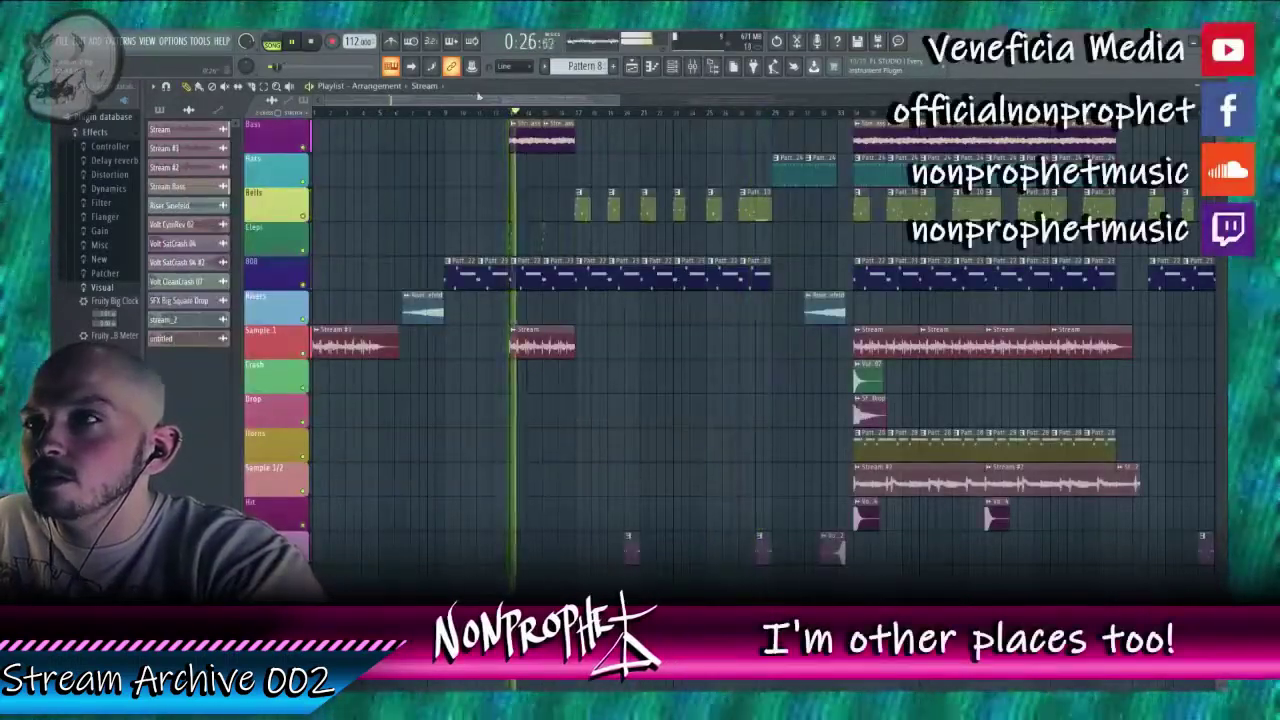
drag(465, 100, 567, 108)
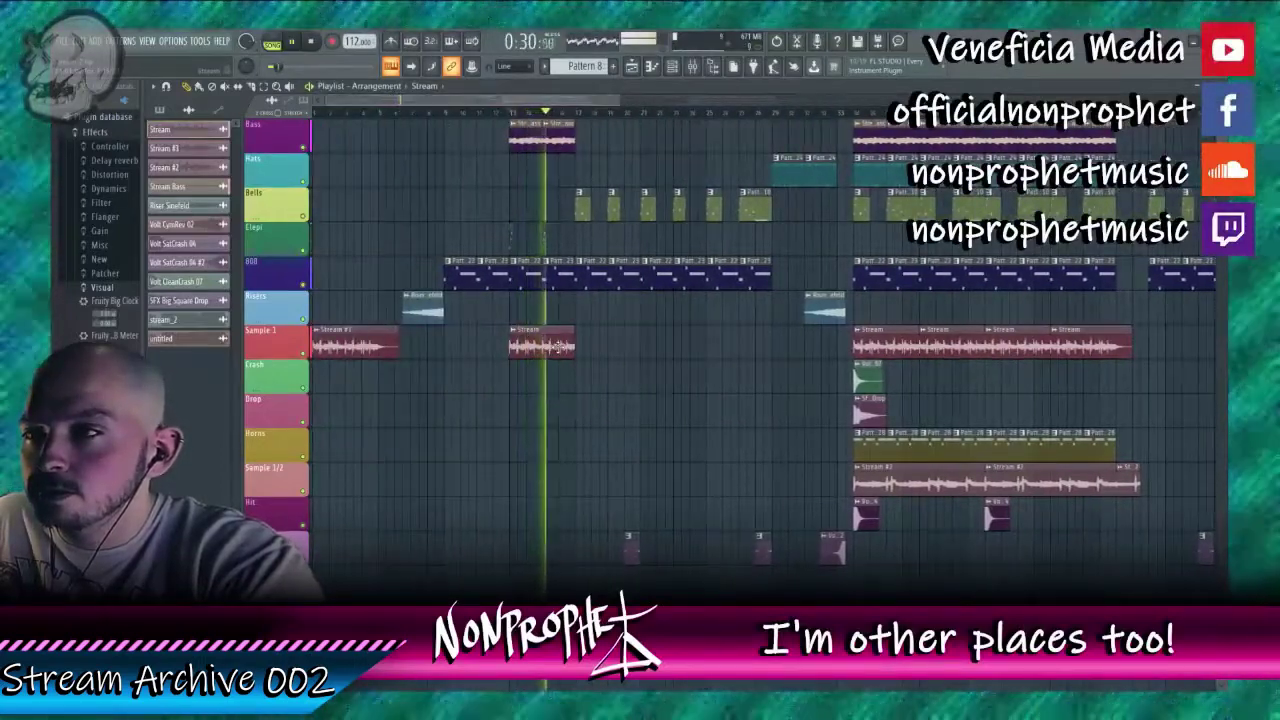
double_click(556, 346)
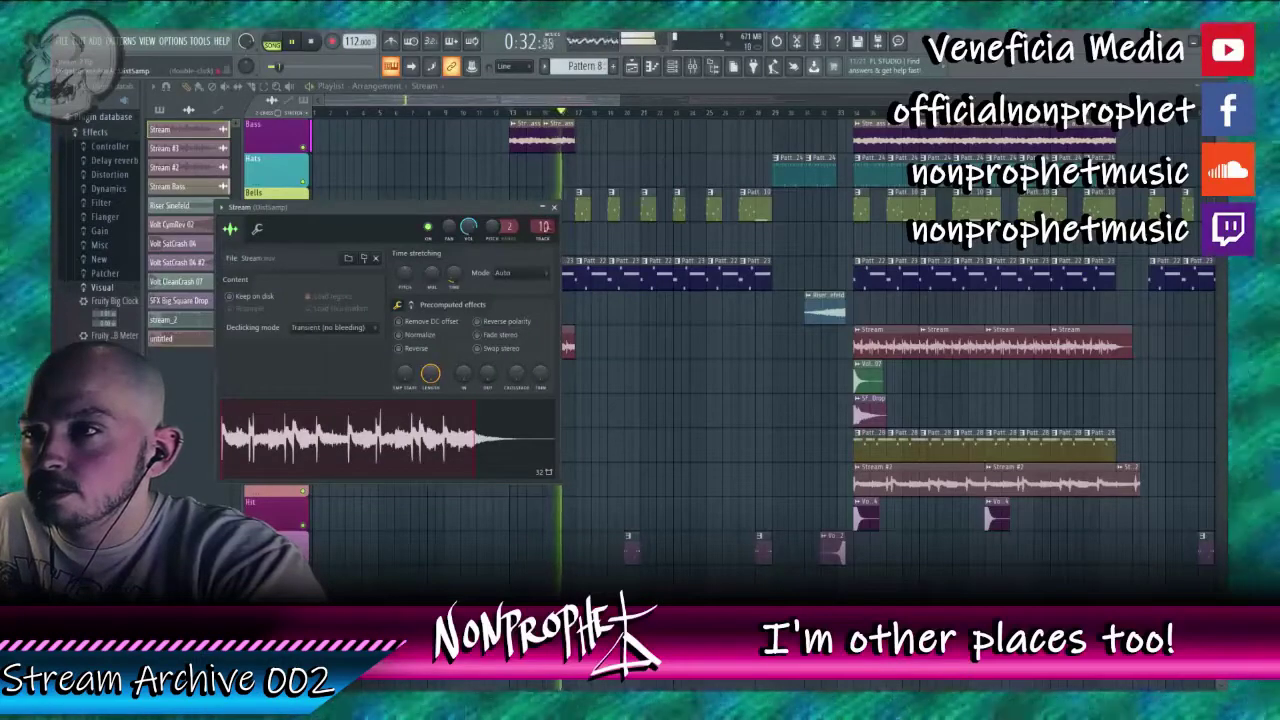
key(F9)
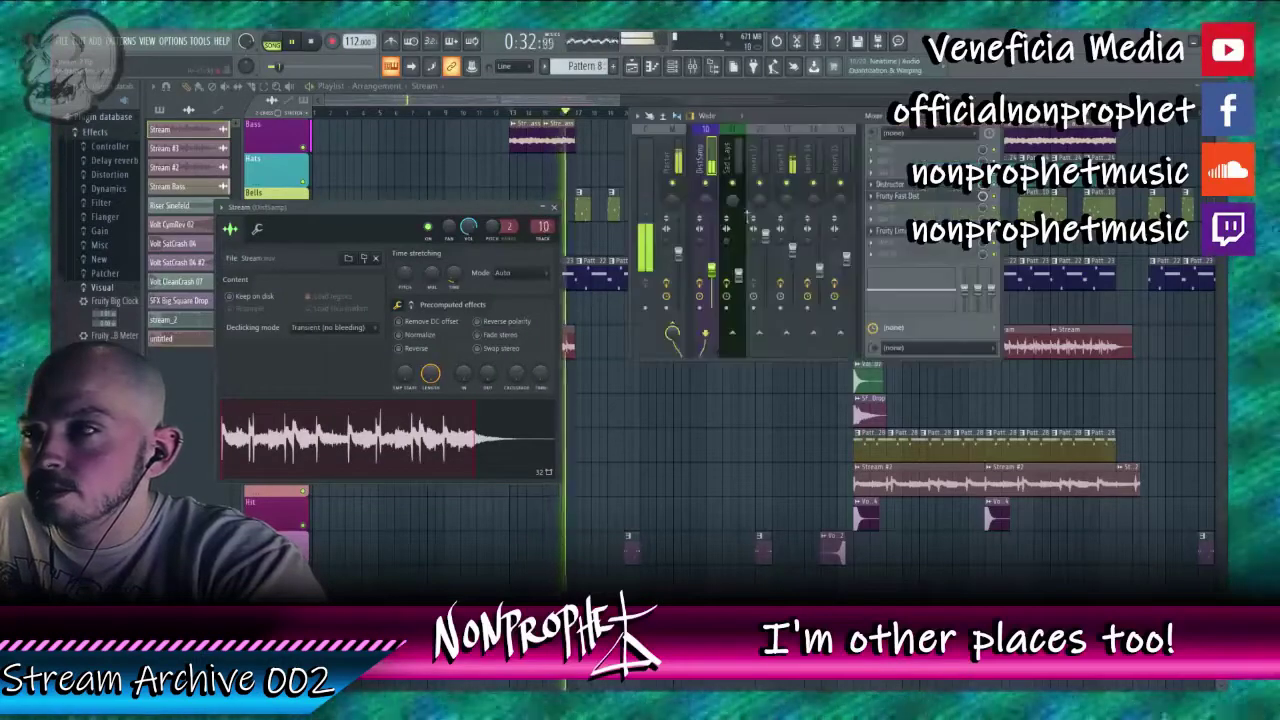
click(905, 196)
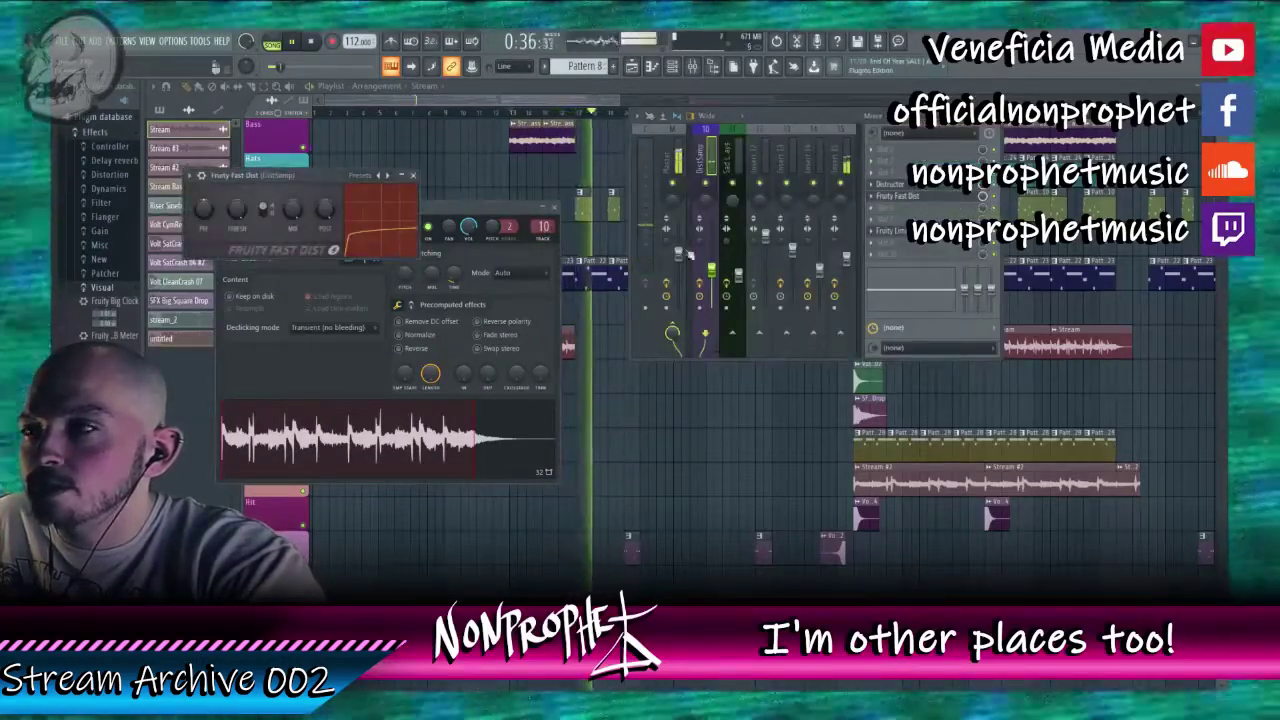
Step: Add Fruity Convolver after Fruity Fast Dist on the DistSamp track and load its IMP Cabinet Model A preset
click(905, 210)
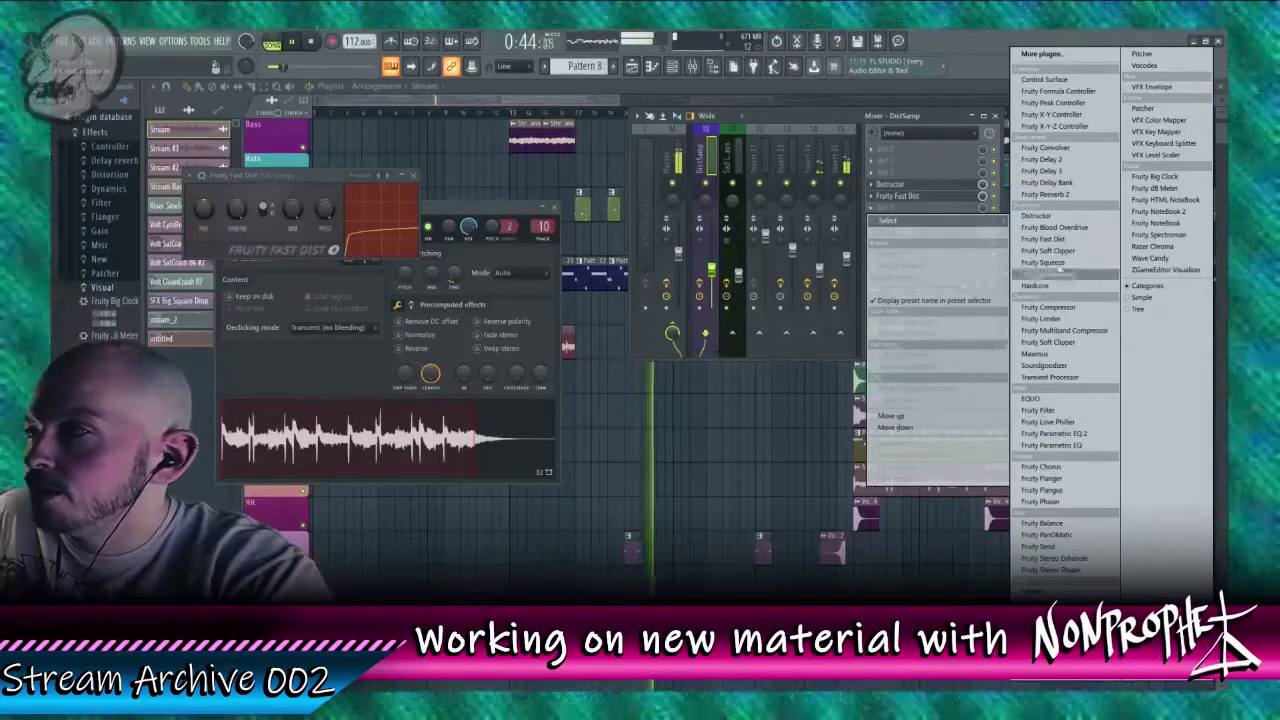
click(1045, 147)
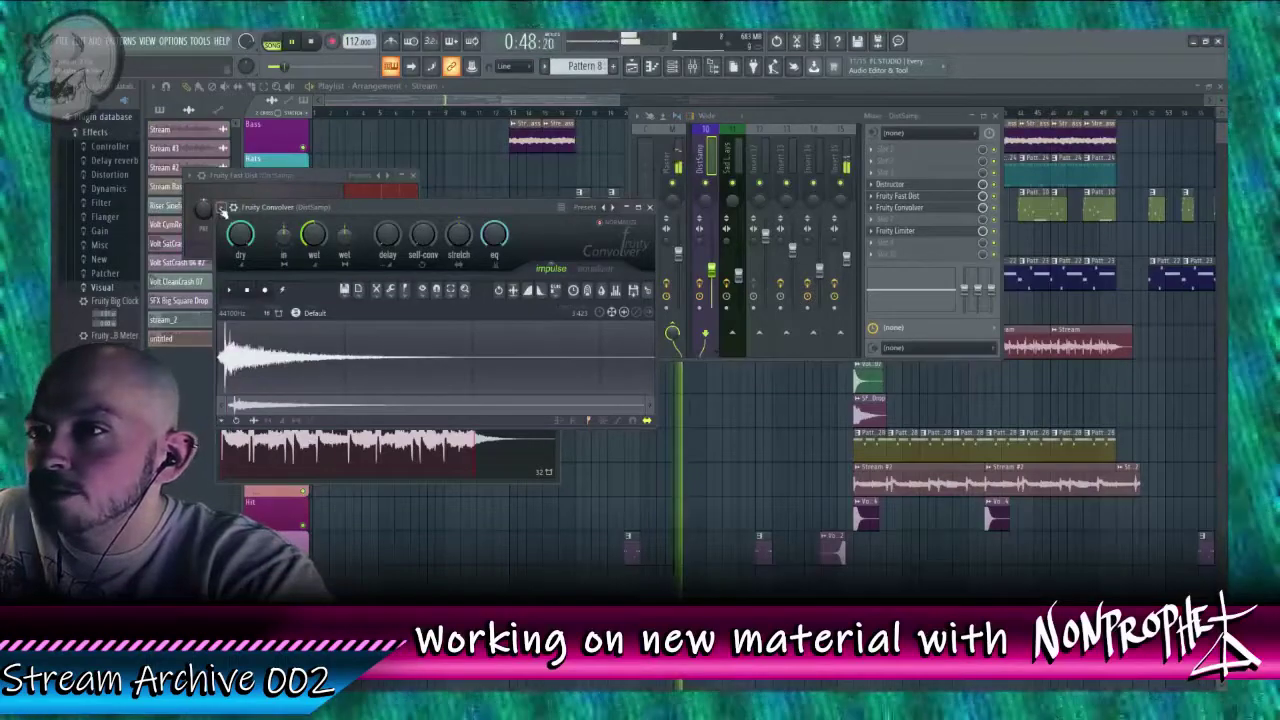
click(222, 208)
mouse_move(242, 256)
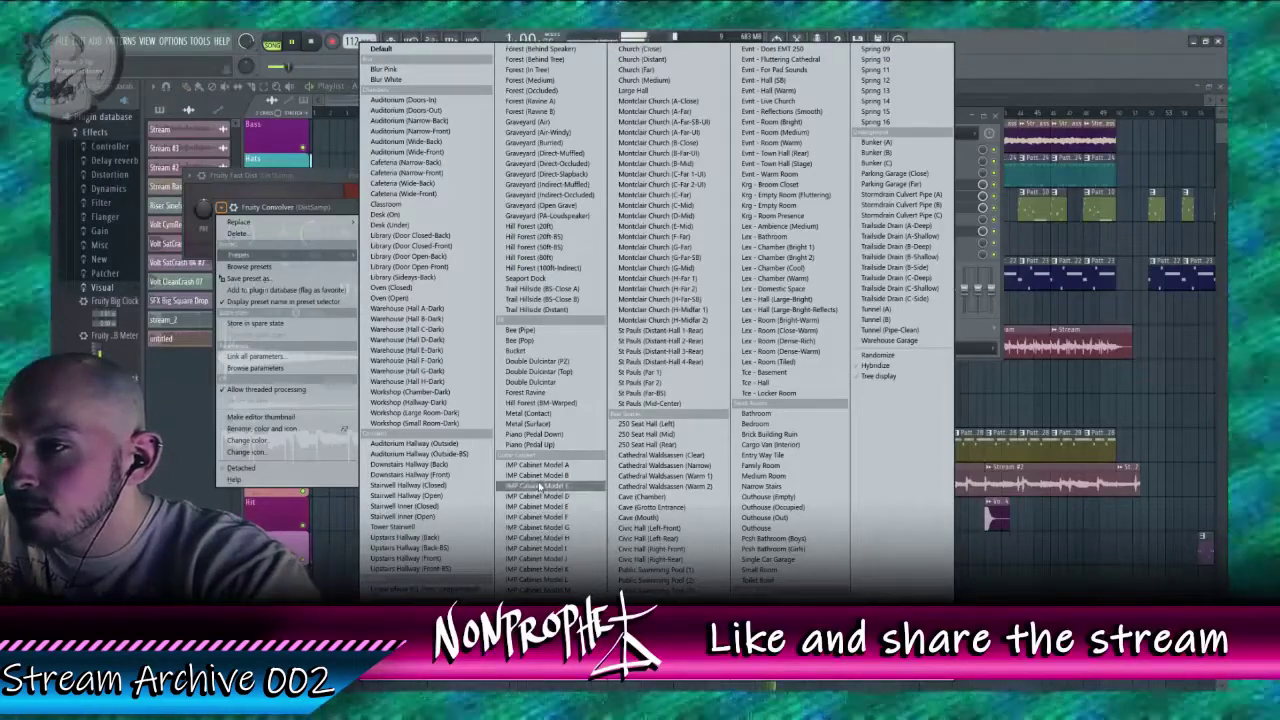
click(543, 466)
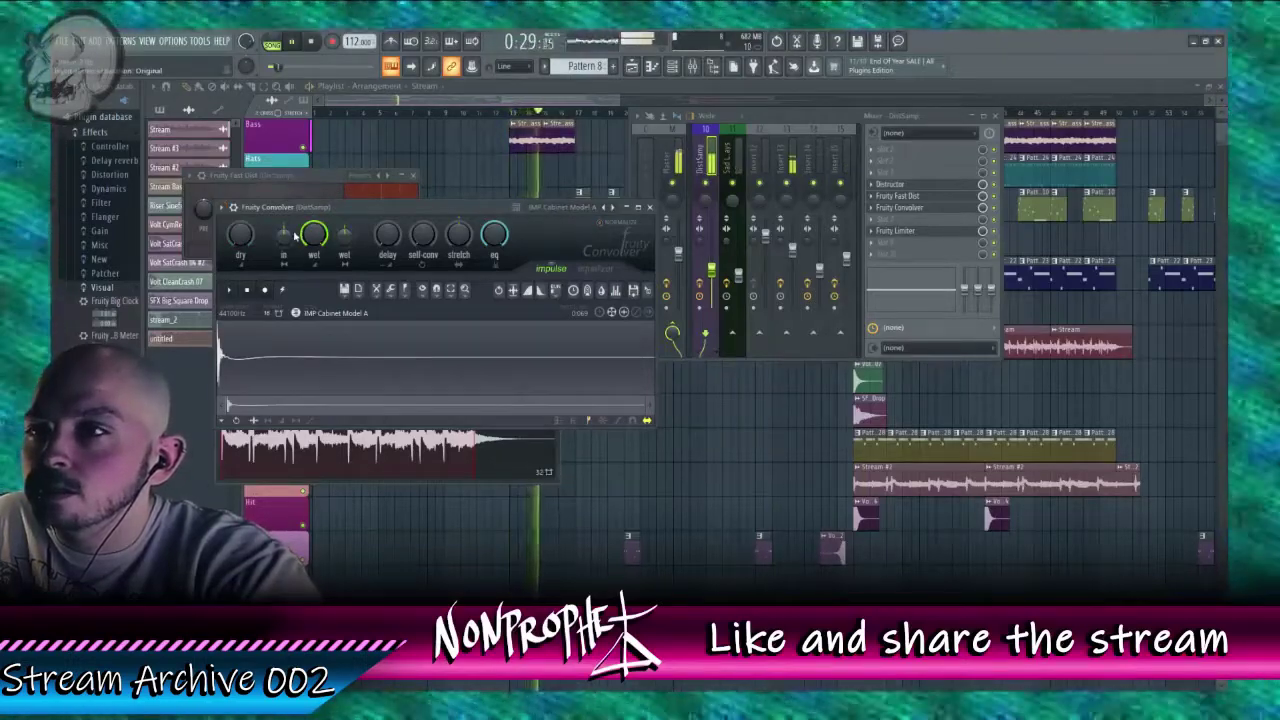
Step: Reopen Distructor on the DistSamp track and load its Aggro preset while listening to playback
click(893, 184)
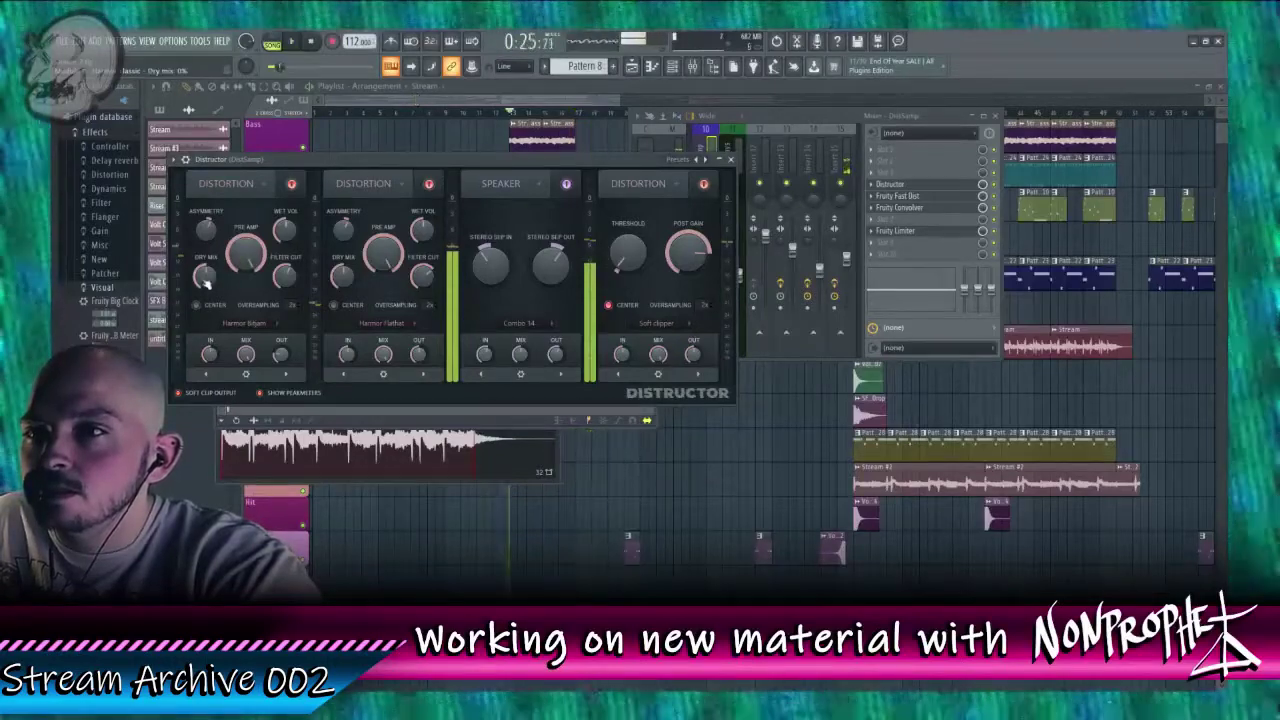
key(space)
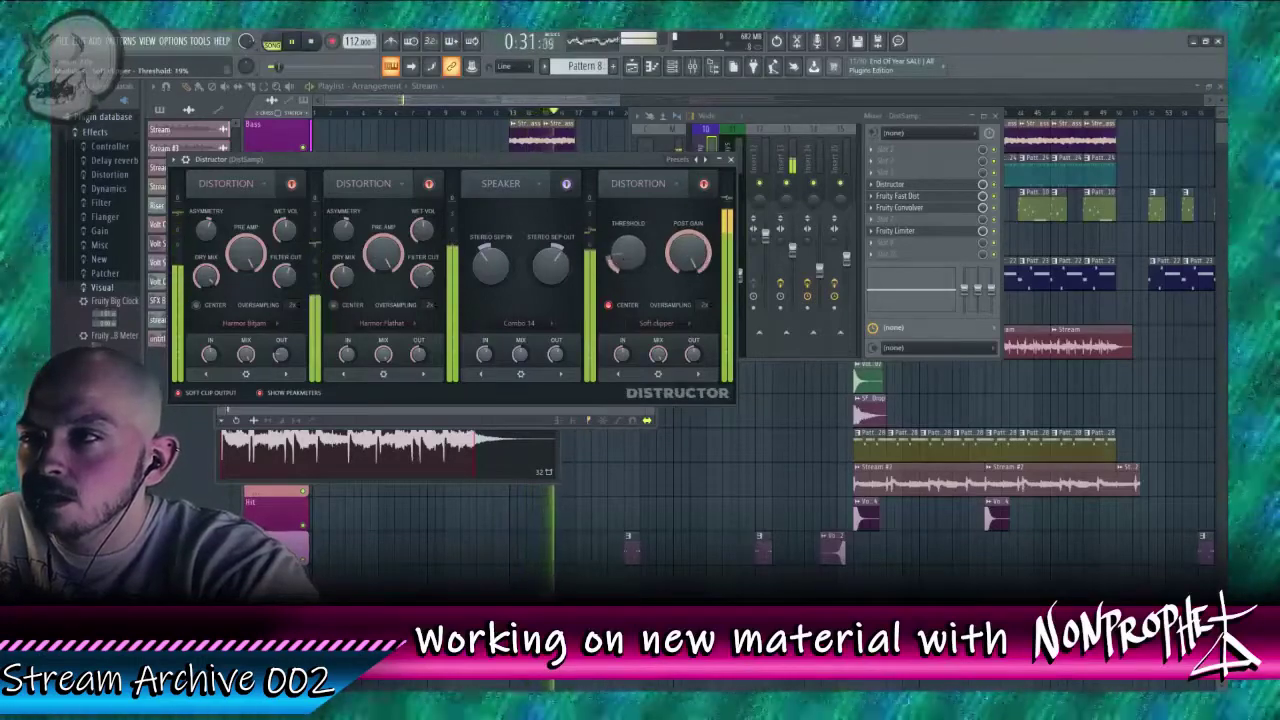
click(182, 160)
mouse_move(240, 207)
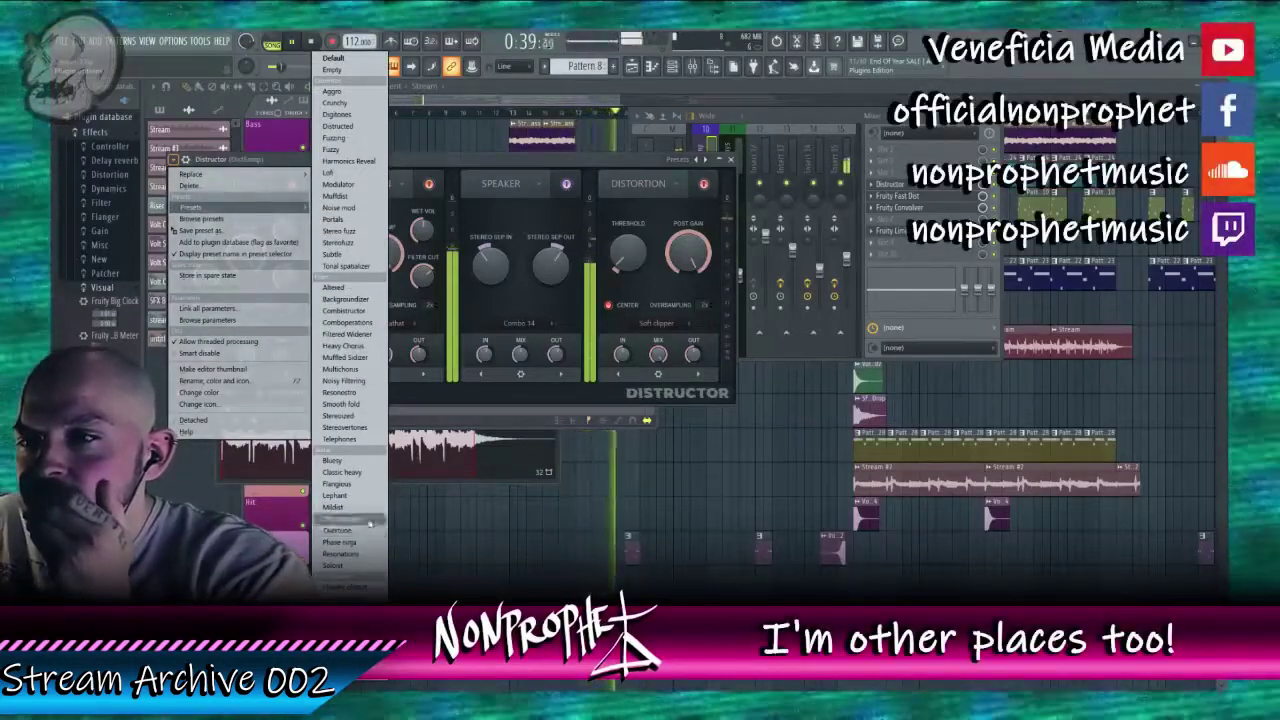
click(340, 104)
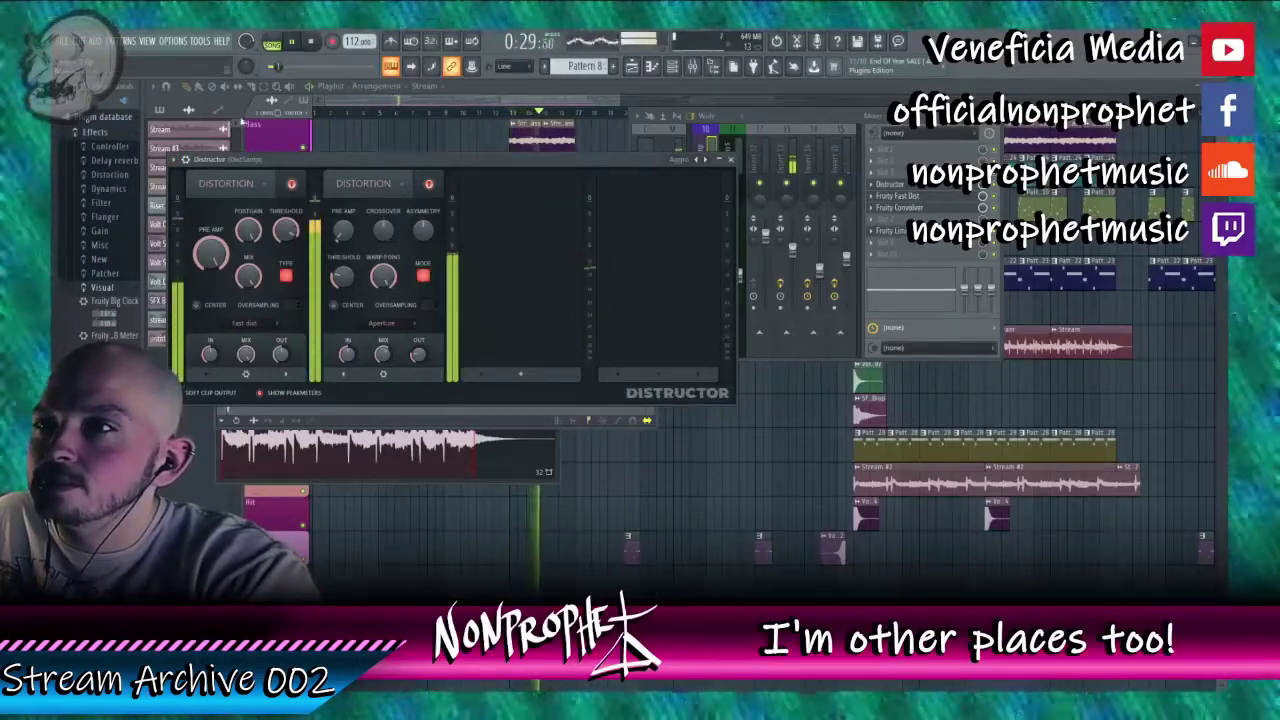
Step: Return to the playlist, solo the Sample 1 track and play it from bar 13
click(280, 134)
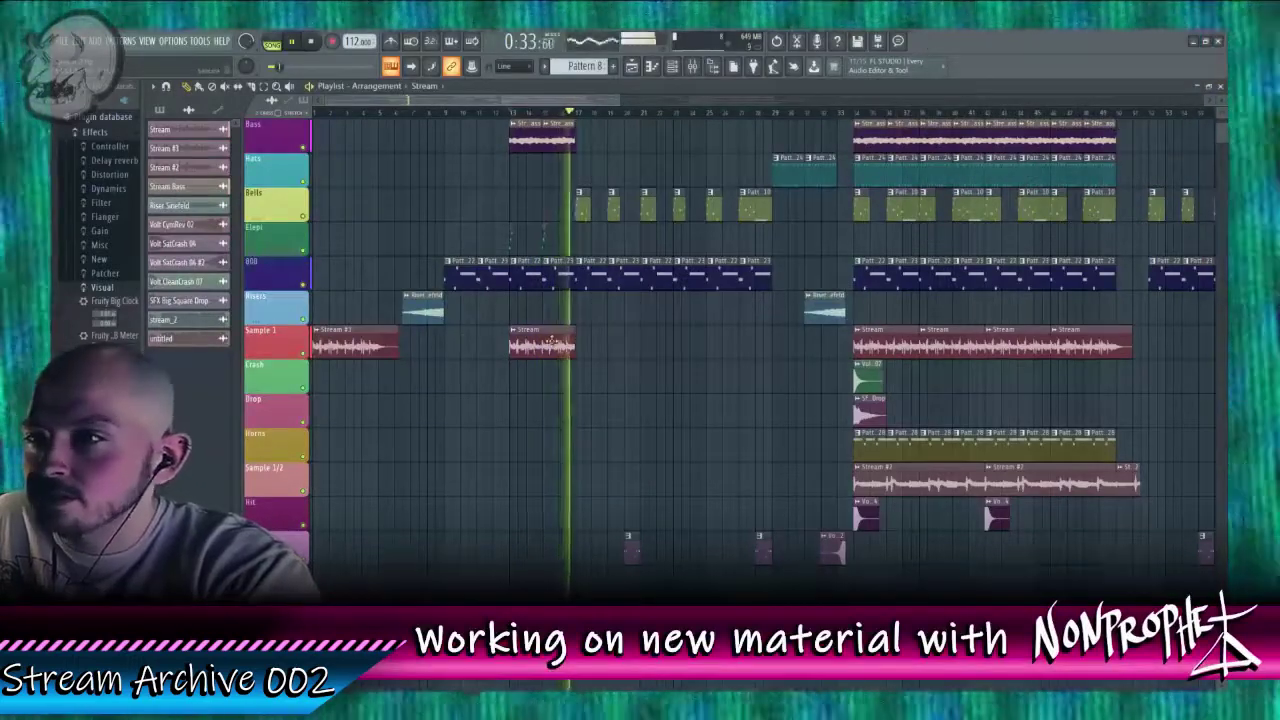
right_click(304, 353)
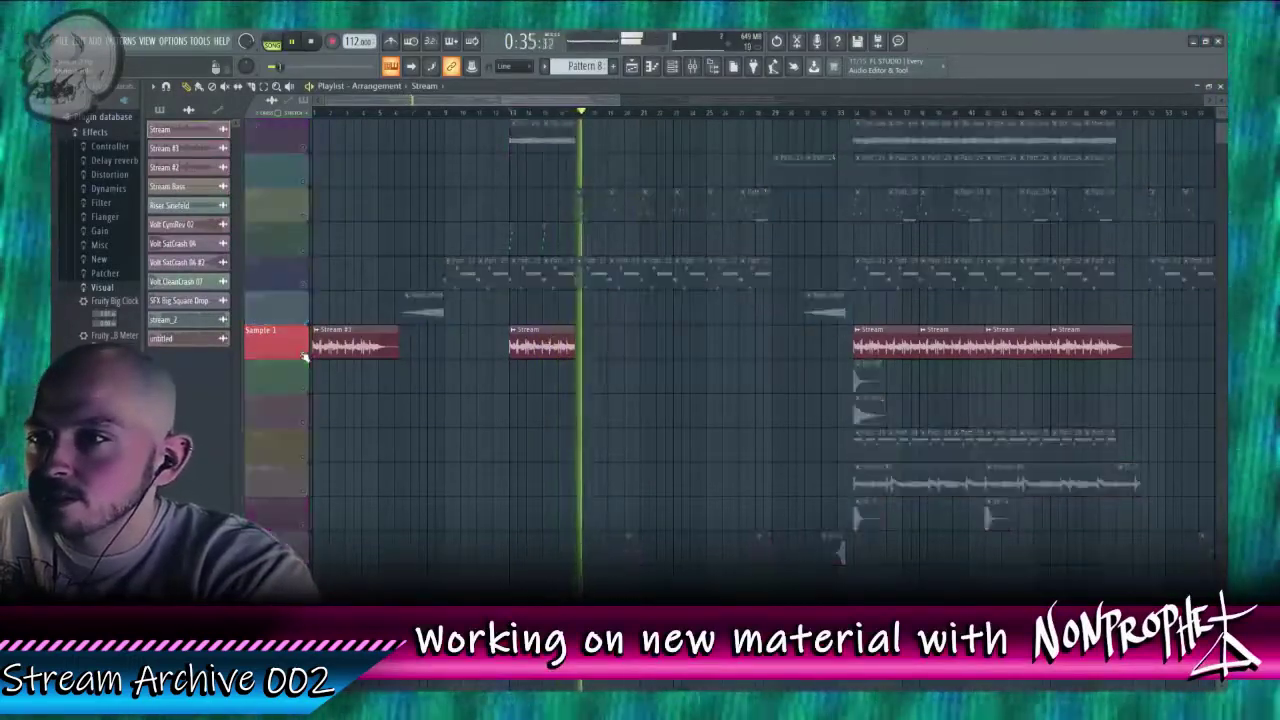
click(508, 113)
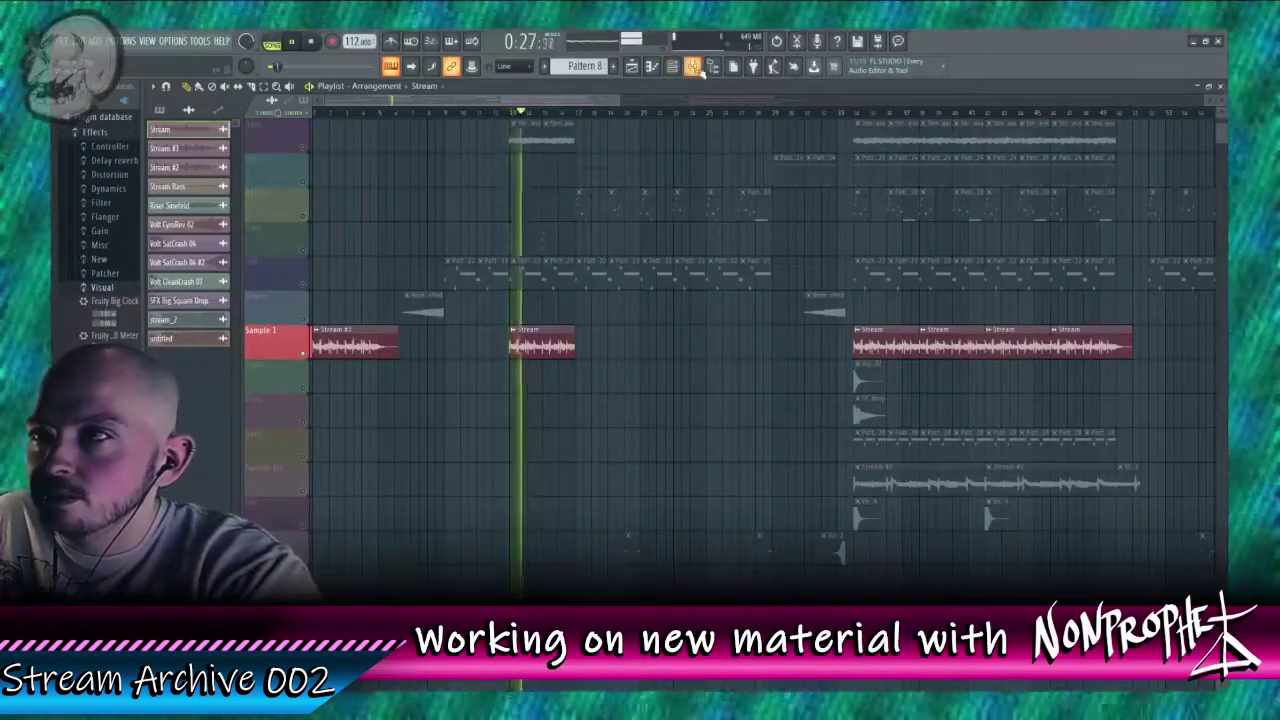
Step: Reopen Fruity Convolver on the DistSamp mixer track and replay the soloed Stream clip through the effect chain
key(F9)
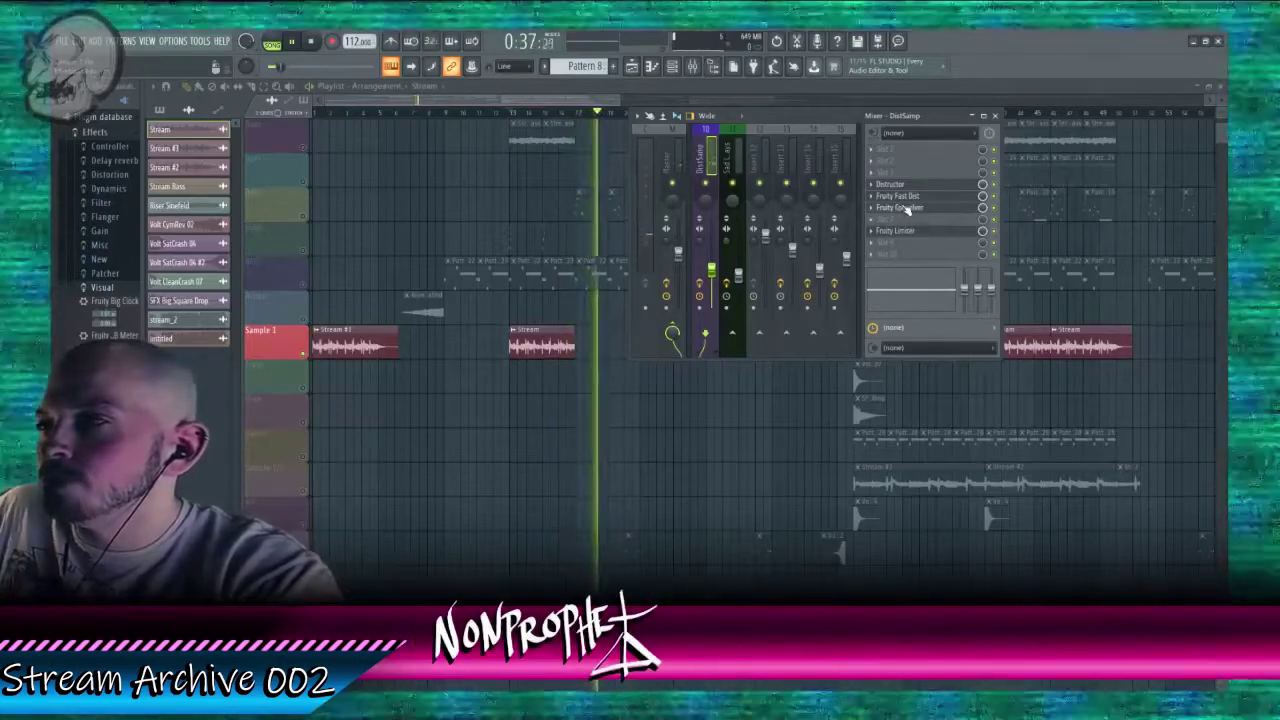
click(900, 207)
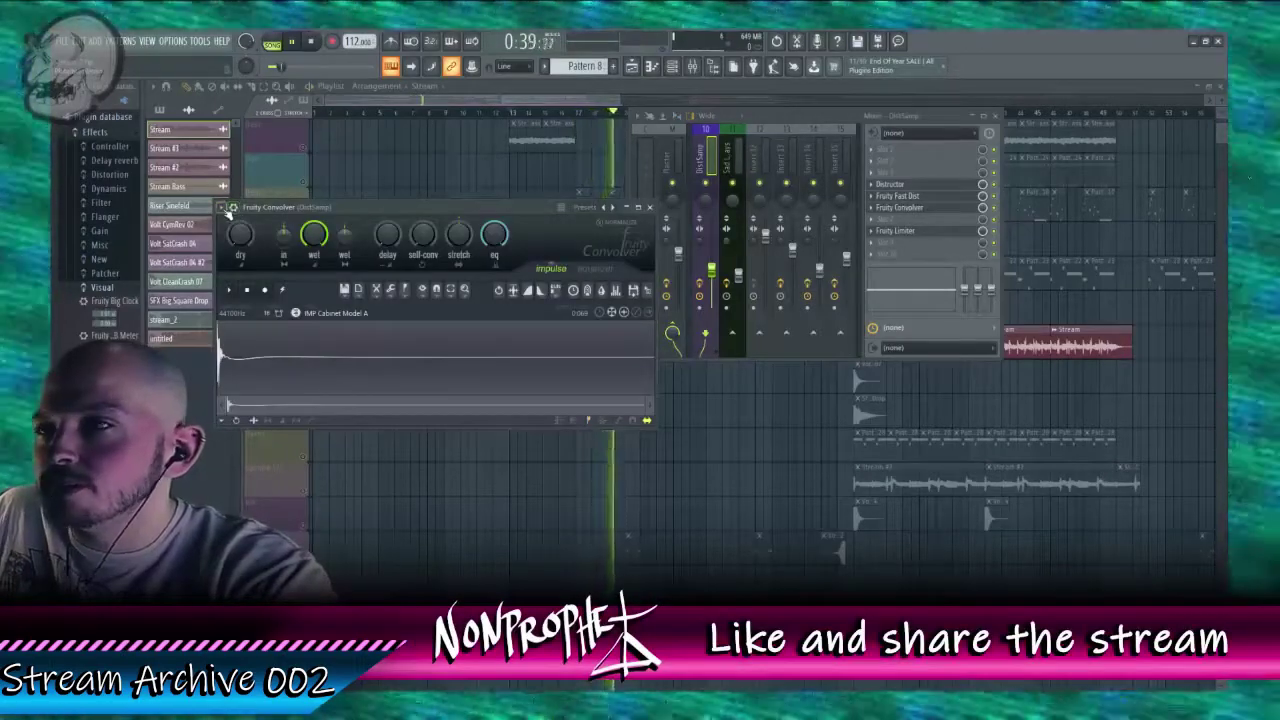
click(222, 208)
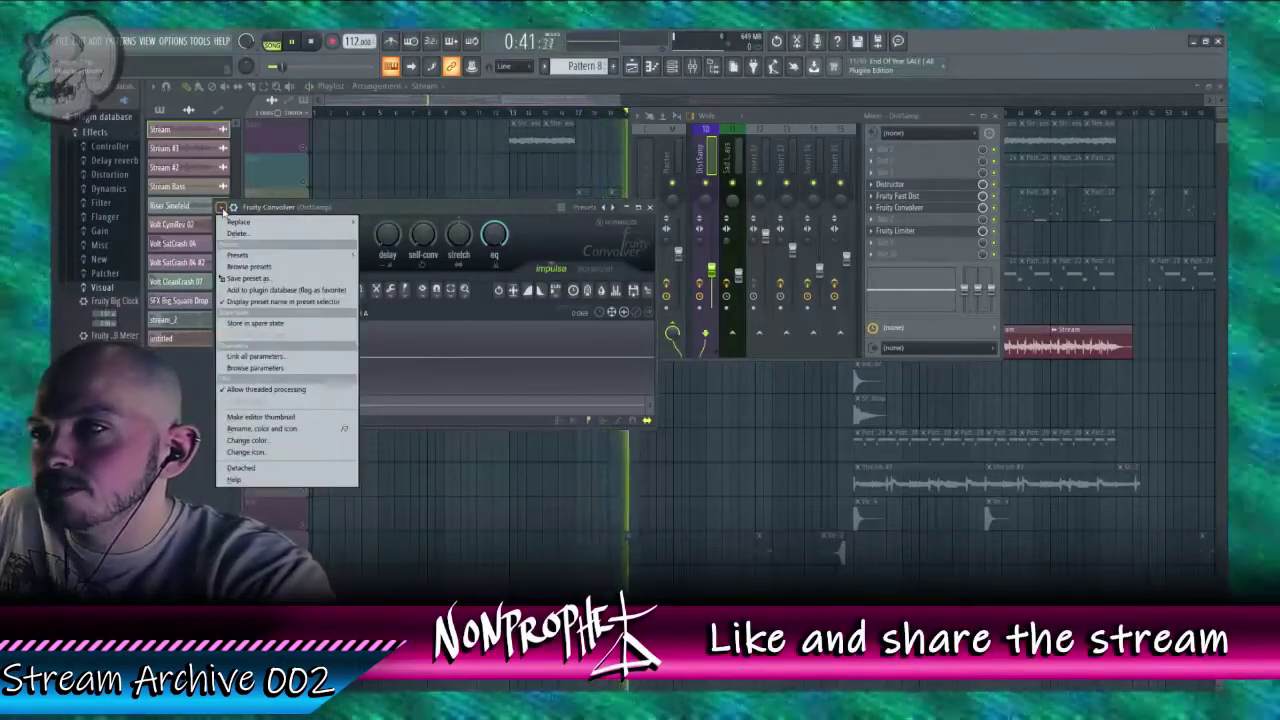
click(888, 200)
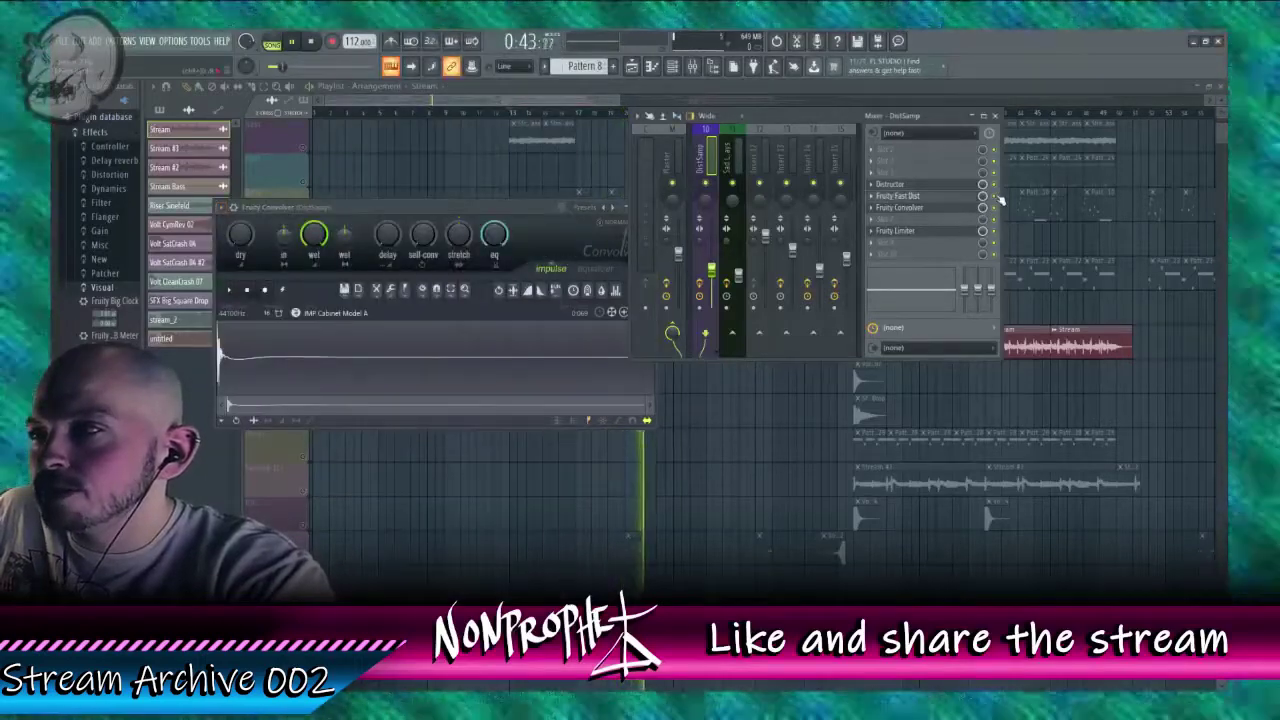
key(space)
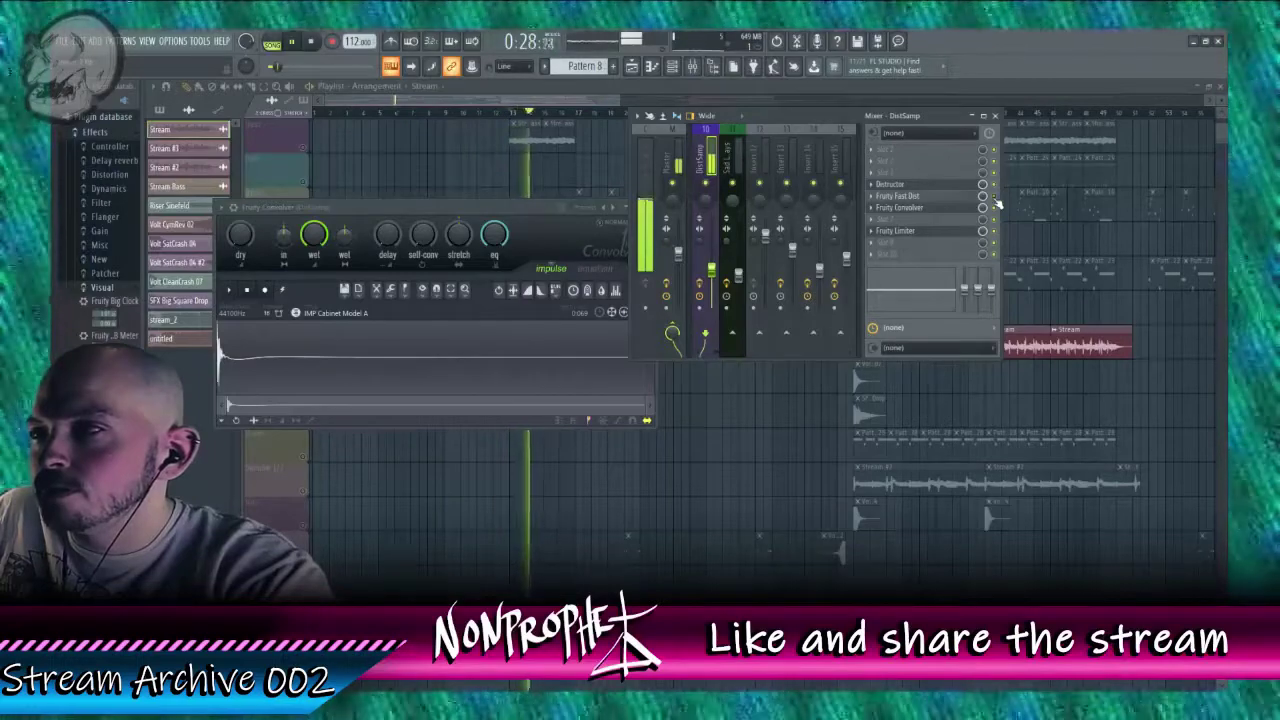
Step: Open Fruity Fast Dist on the DistSamp track and load its overdrive preset during soloed playback
click(965, 200)
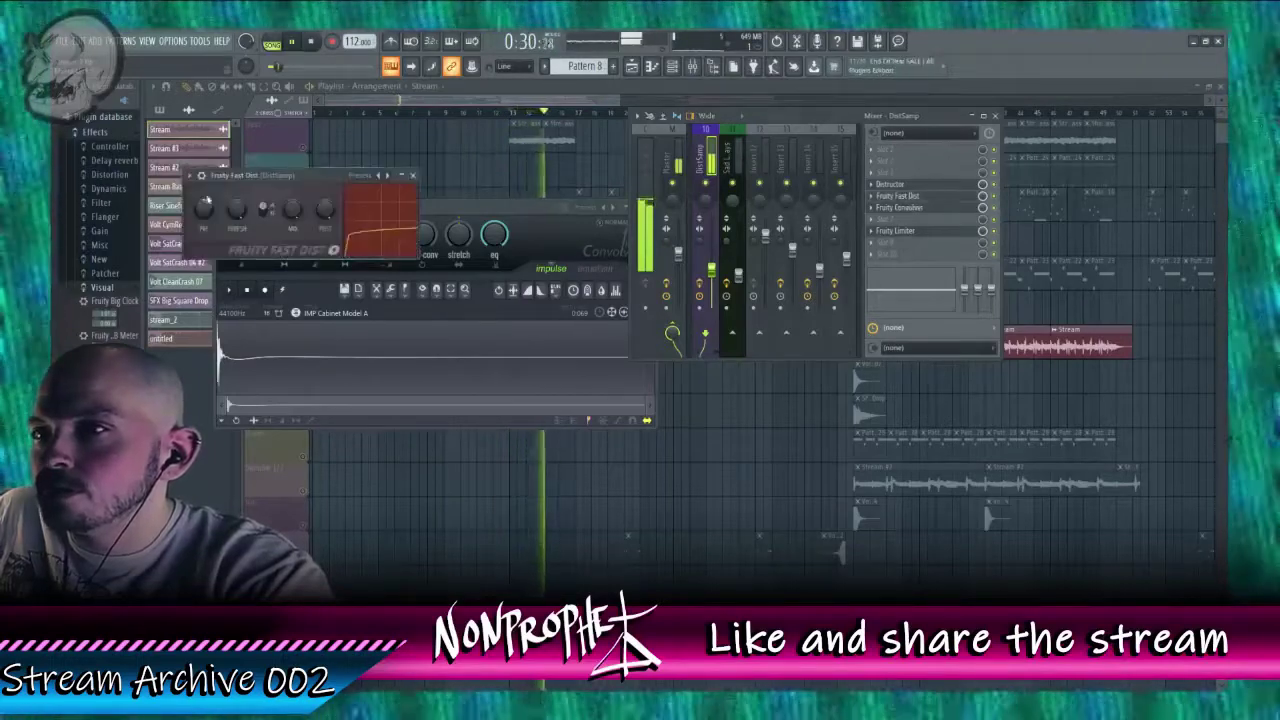
click(191, 176)
mouse_move(290, 222)
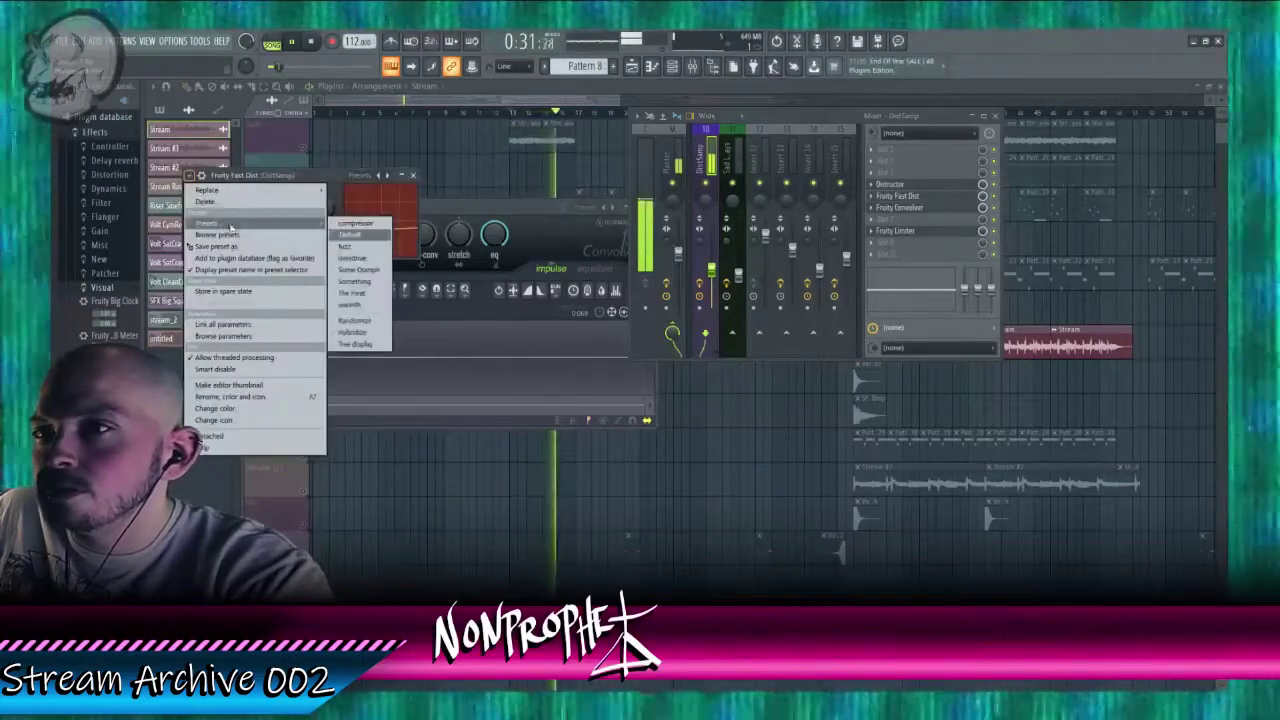
click(377, 252)
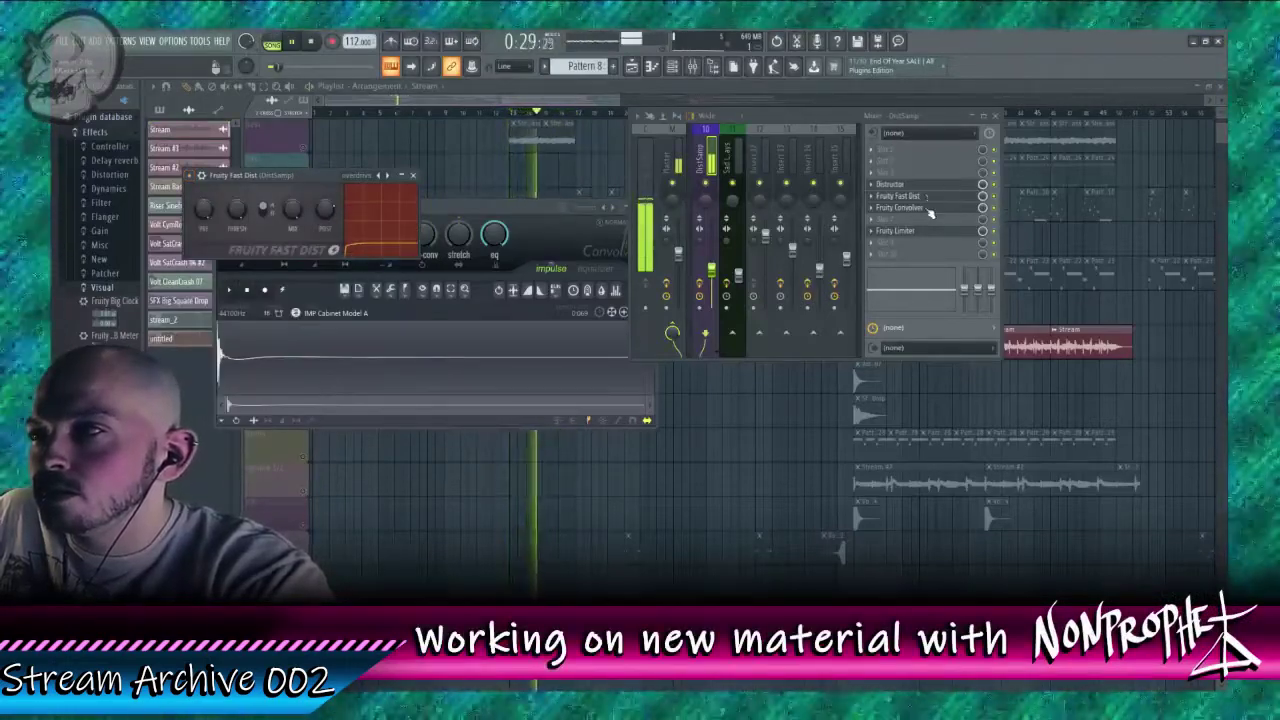
mouse_move(928, 190)
mouse_down()
mouse_move(925, 179)
mouse_move(927, 202)
mouse_up()
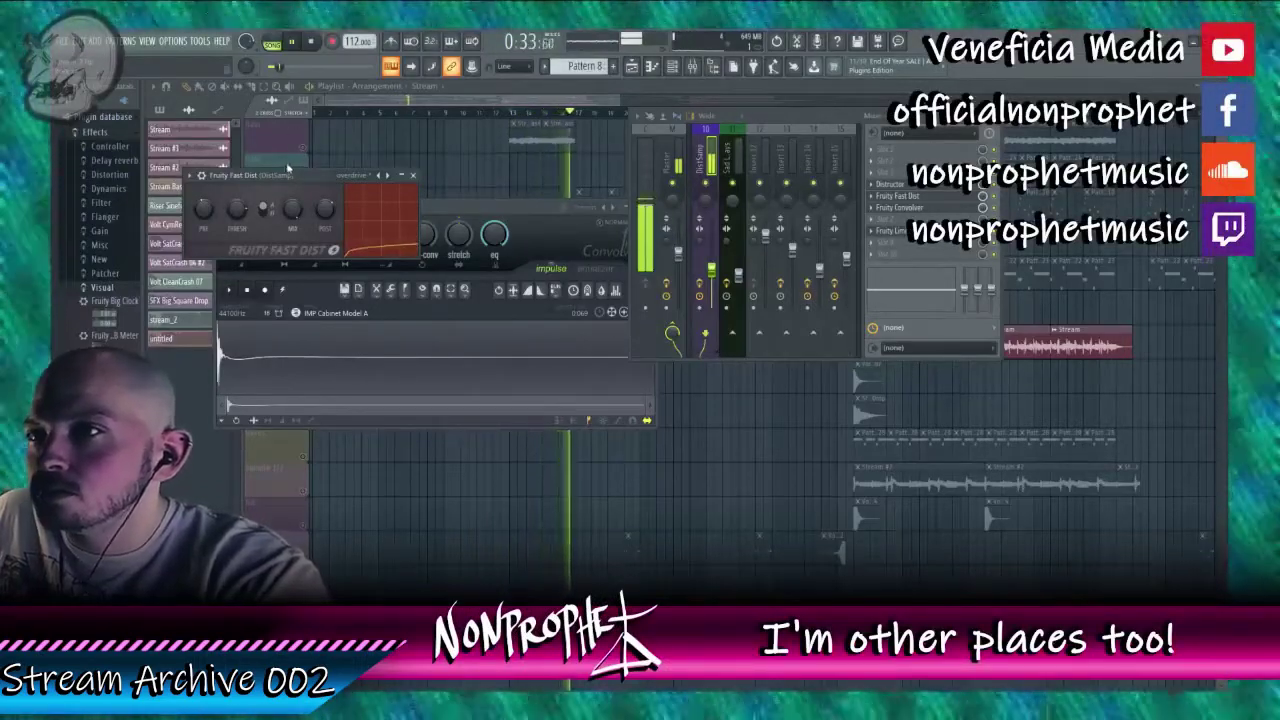
Step: Unsolo the Sample 1 playlist track and play the full arrangement from bar 13
click(300, 349)
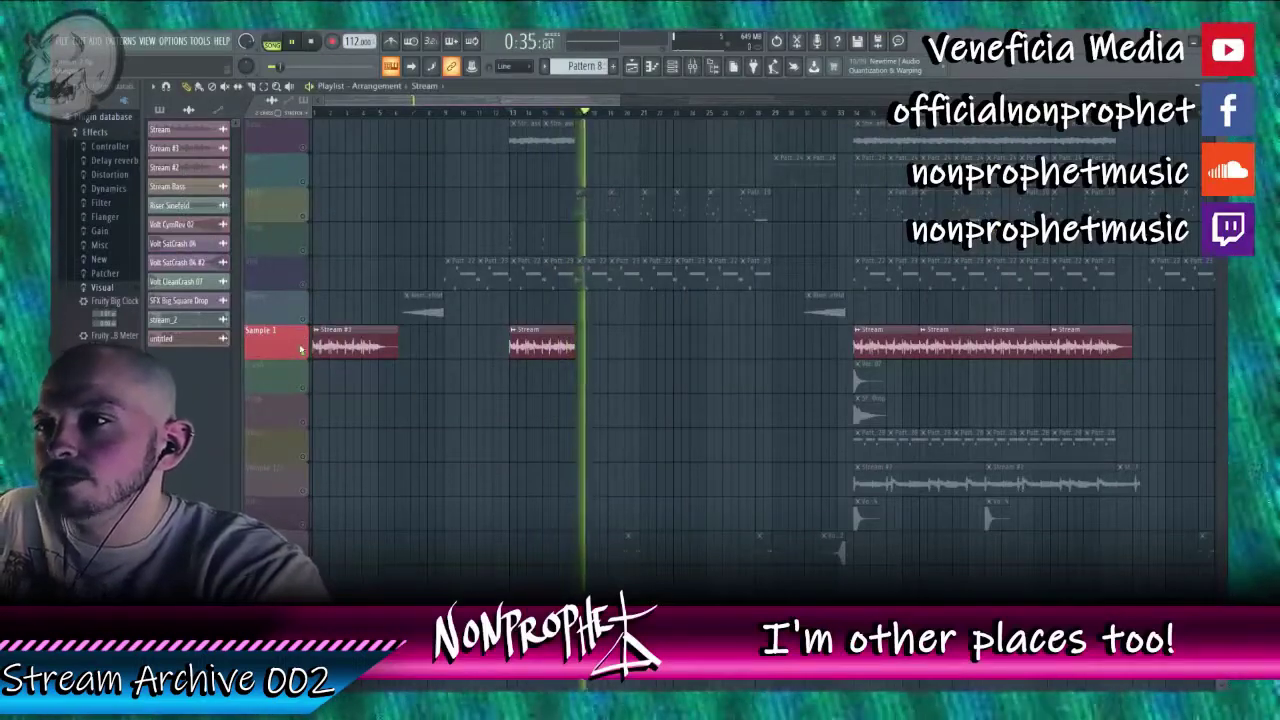
right_click(300, 349)
click(272, 352)
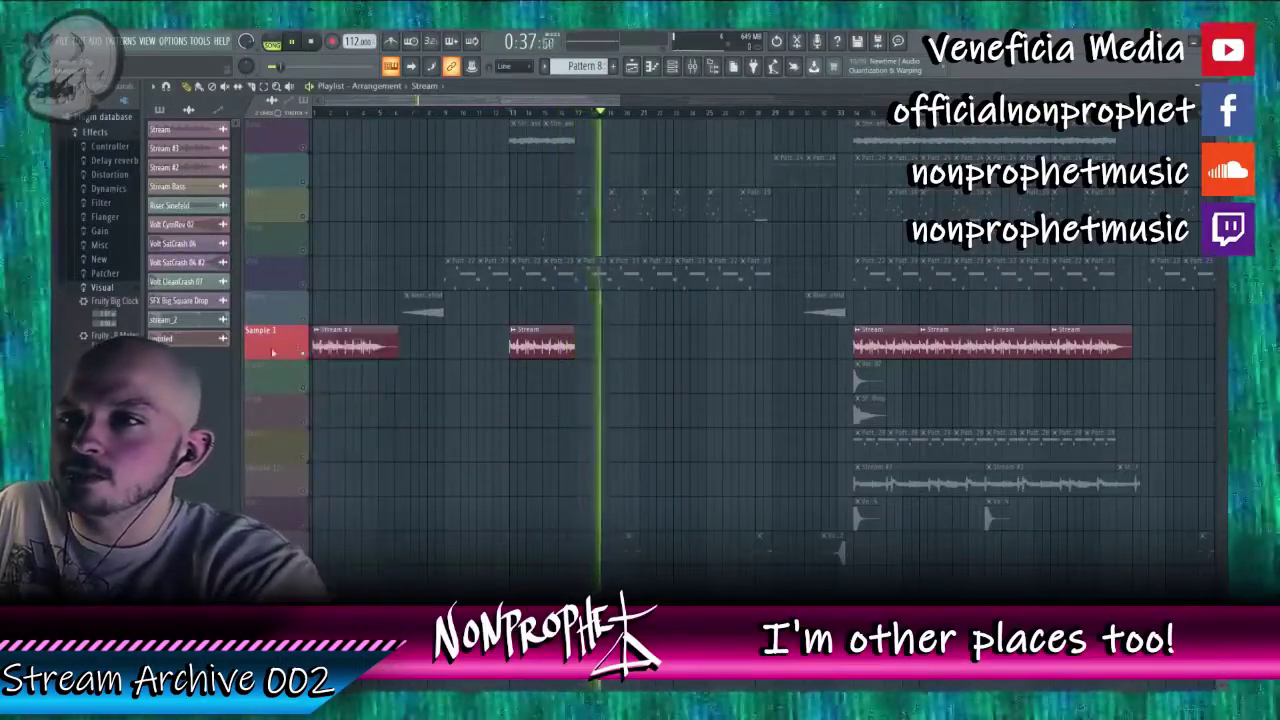
right_click(303, 353)
click(512, 114)
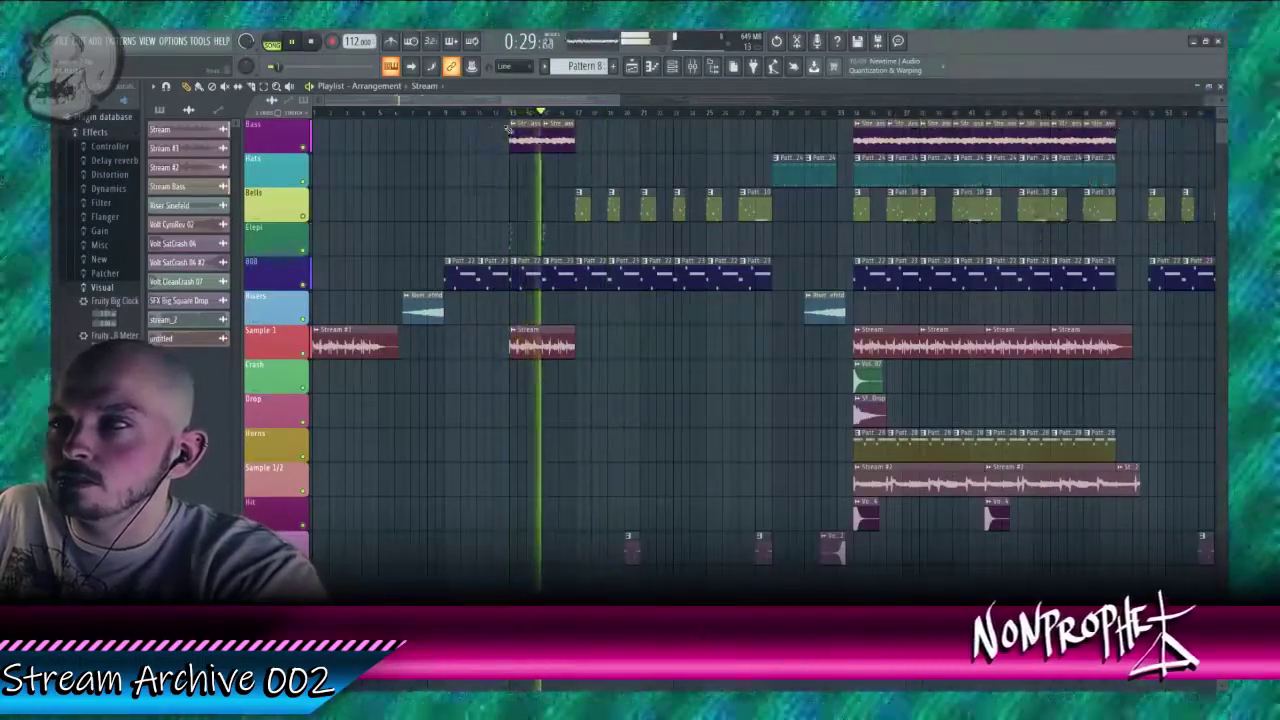
Step: Insert Fruity Parametric EQ 2 in the DistSamp mixer track's free slot between Fruity Convolver and Fruity Limiter
key(F9)
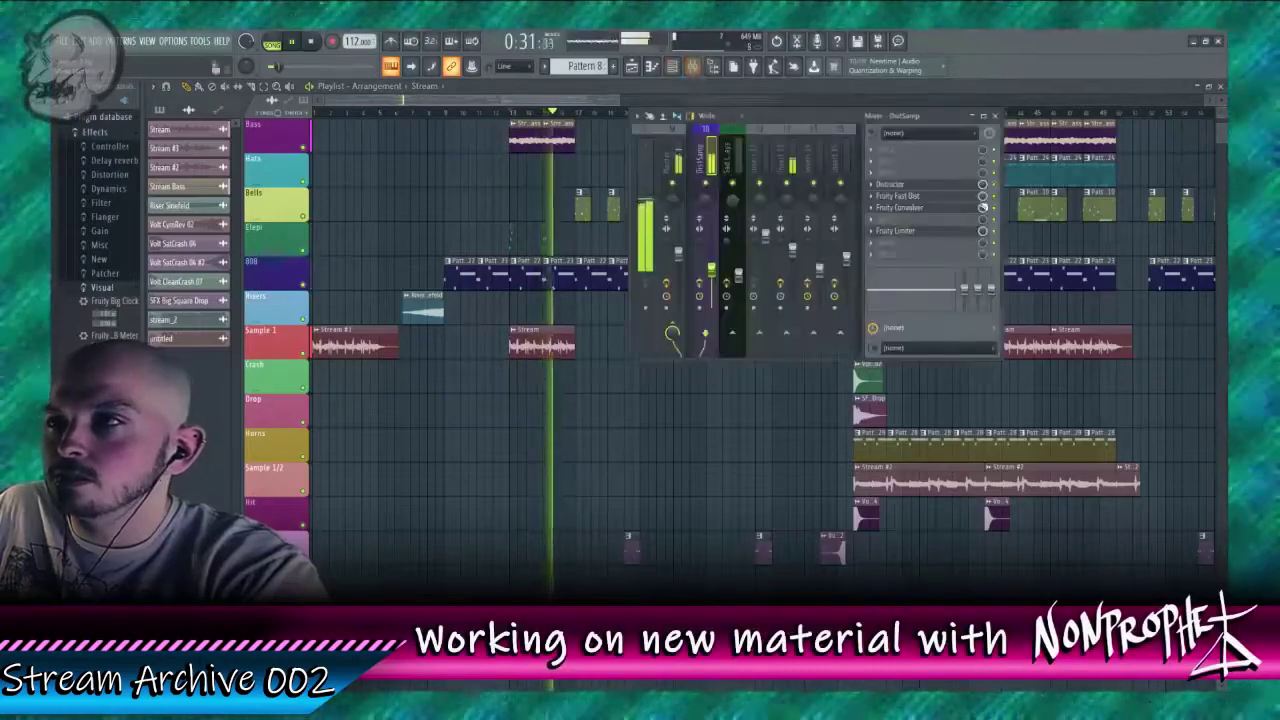
click(897, 222)
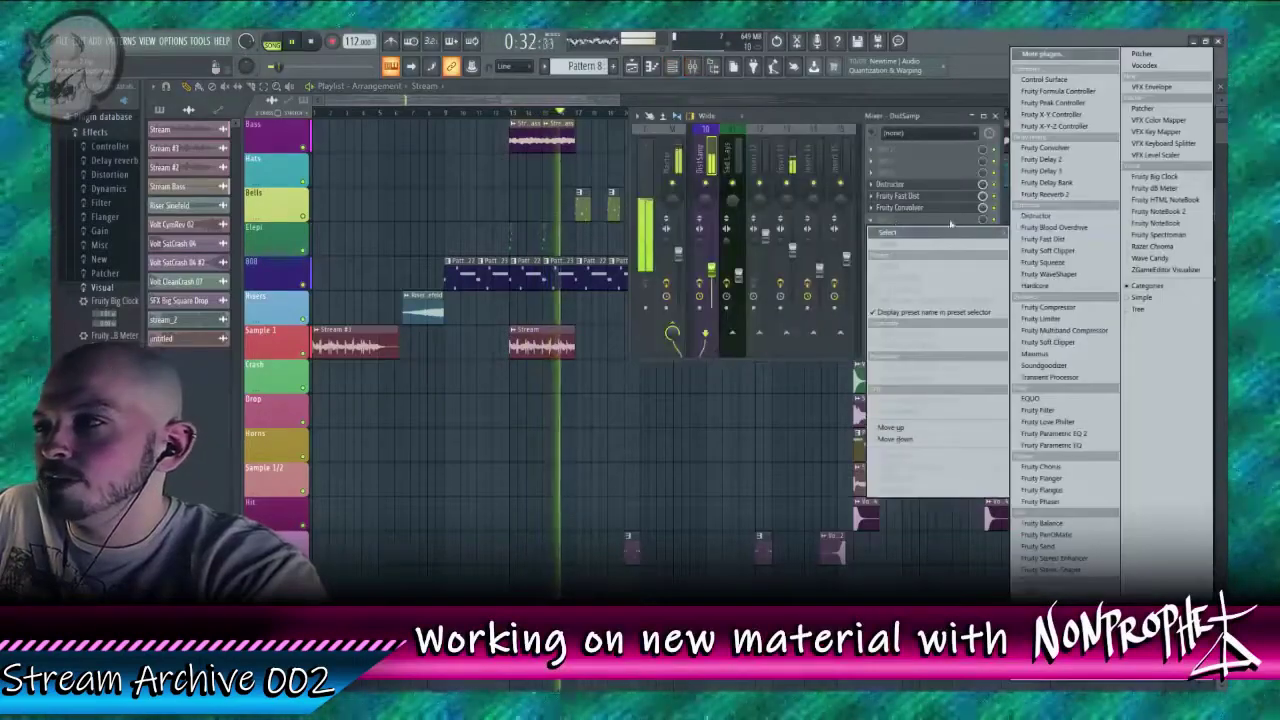
click(1096, 438)
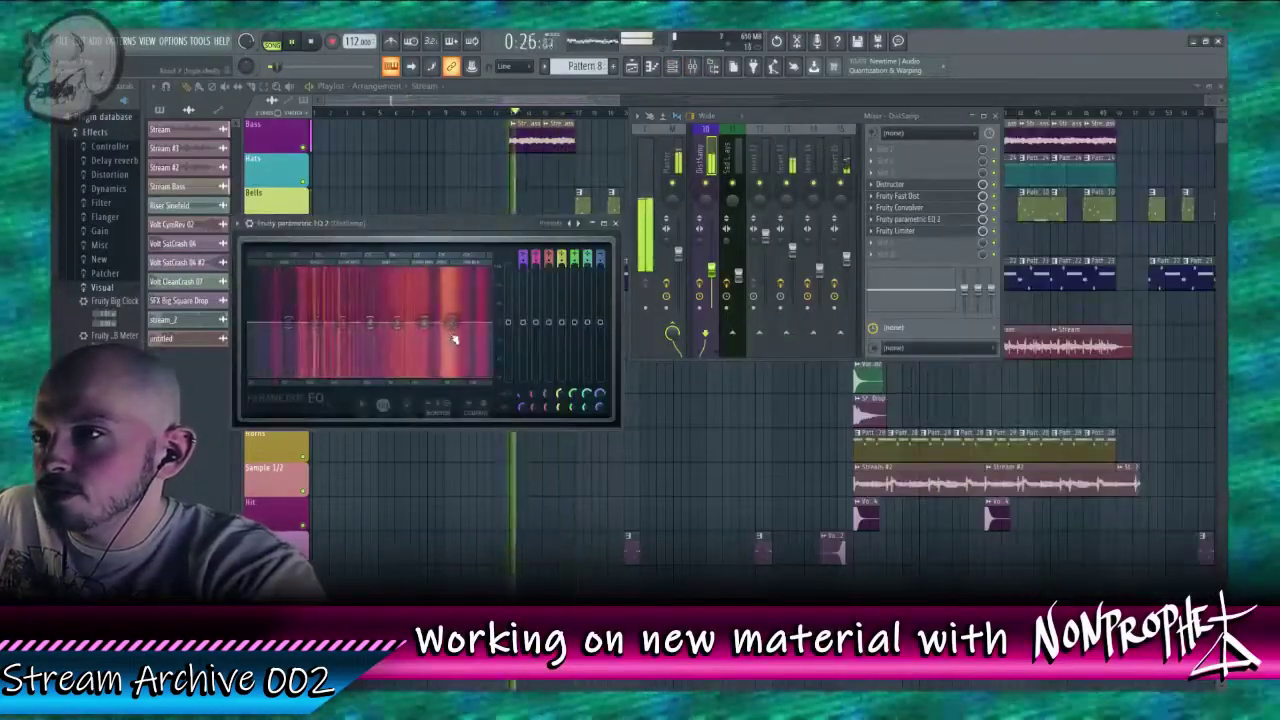
Step: Shape the DistSamp EQ curve with a low-mid dip, a midrange boost and a slight high cut, and open Fruity Limiter to check its signal
drag(453, 340, 443, 296)
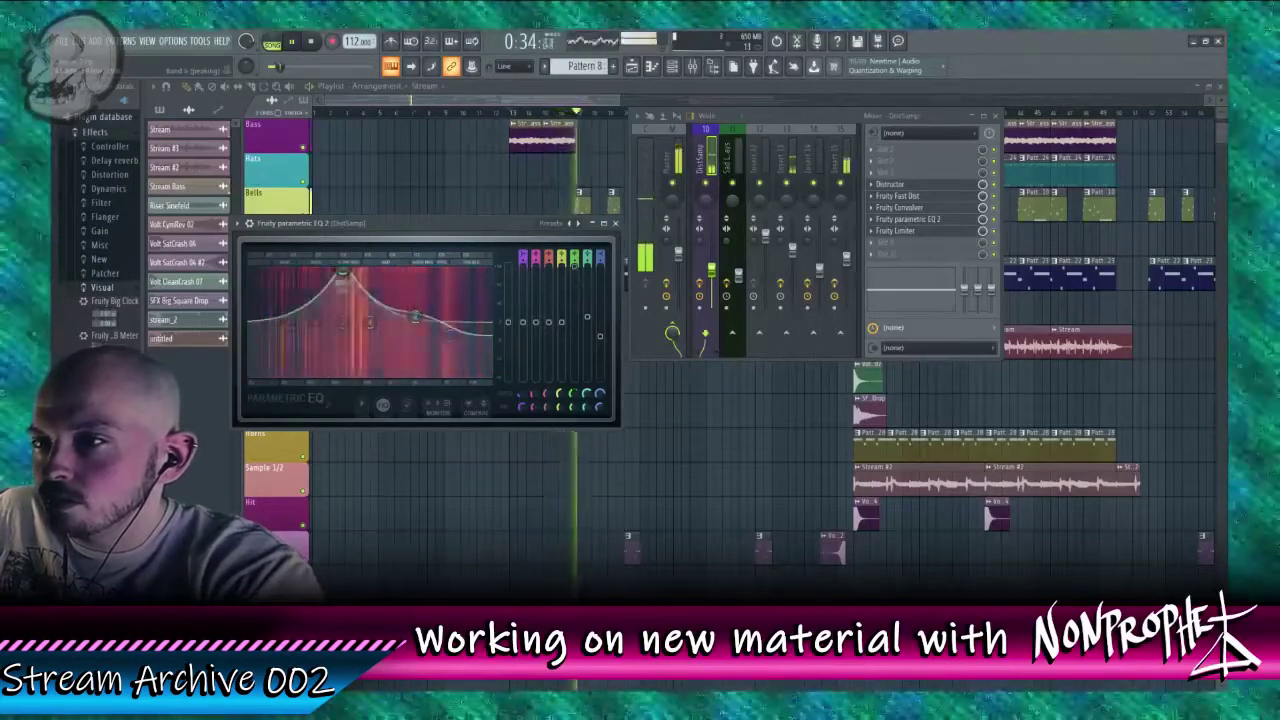
drag(343, 271, 405, 279)
drag(344, 323, 342, 281)
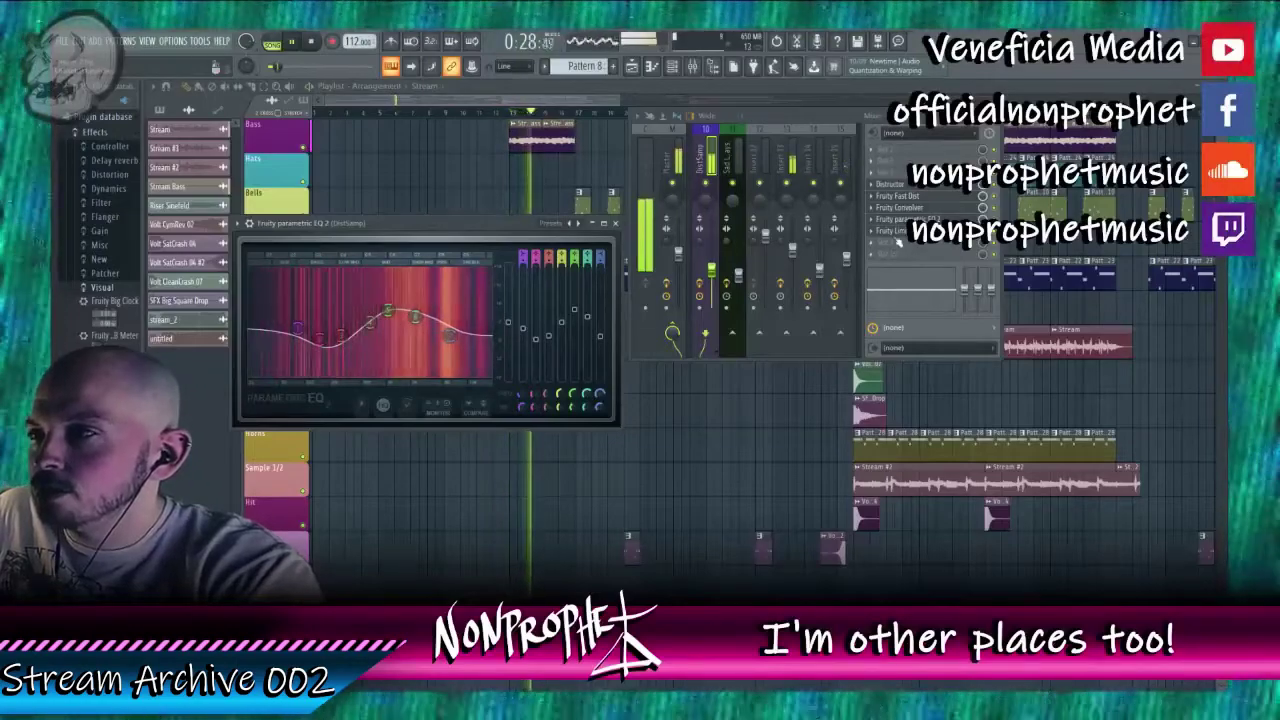
click(895, 232)
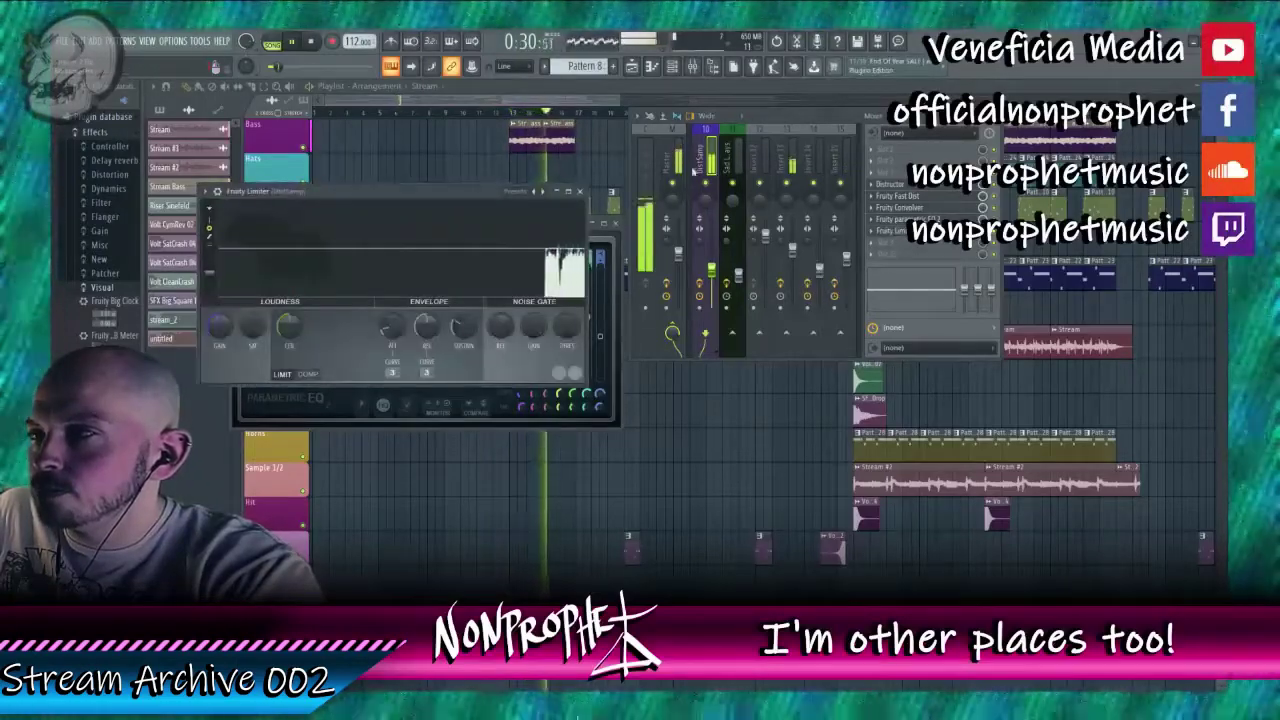
Step: Play the untitled audio clip from around bar 105 for comparison, and resume the arrangement from bar 13
drag(556, 100, 1069, 100)
scroll(955, 264, up, 4)
click(468, 112)
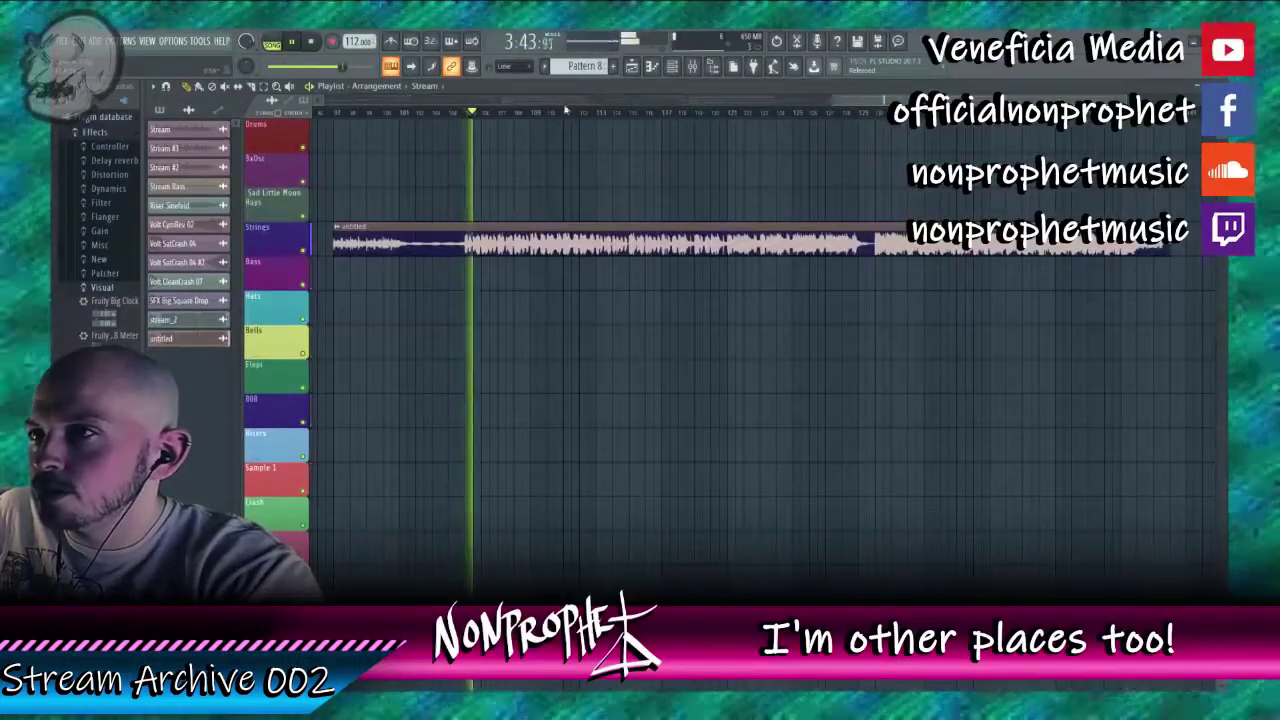
click(525, 112)
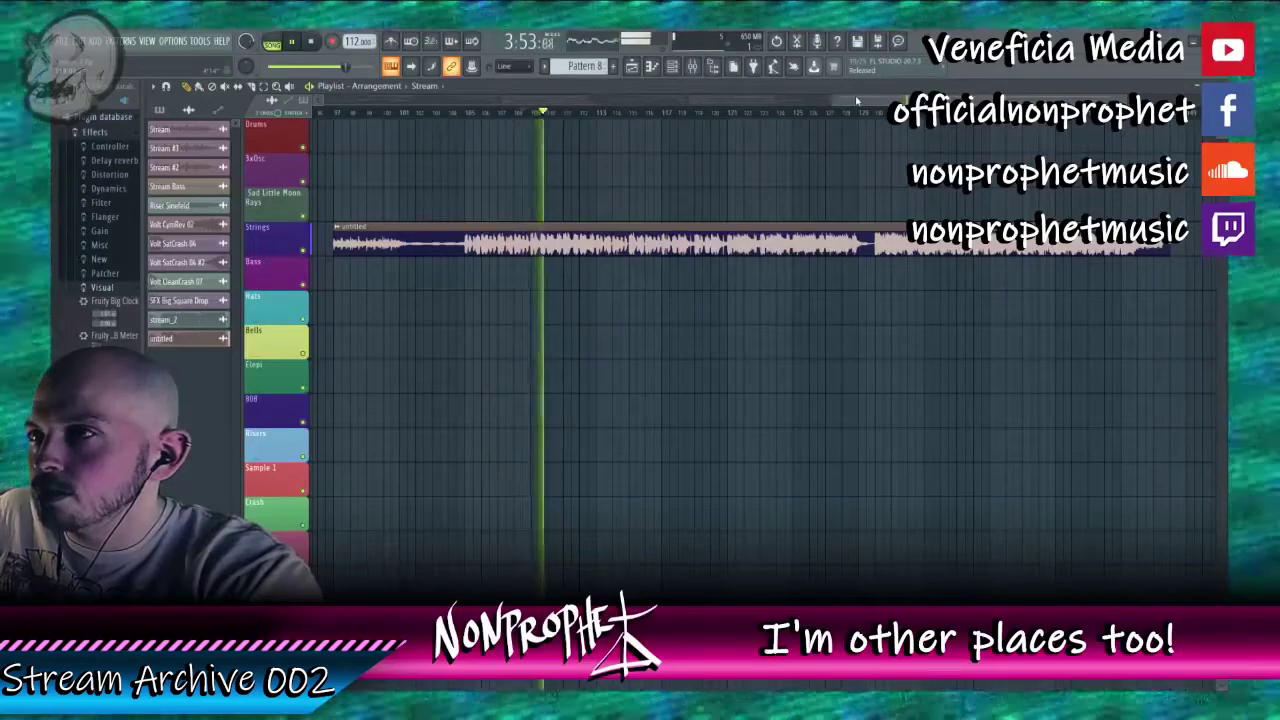
drag(857, 100, 52, 135)
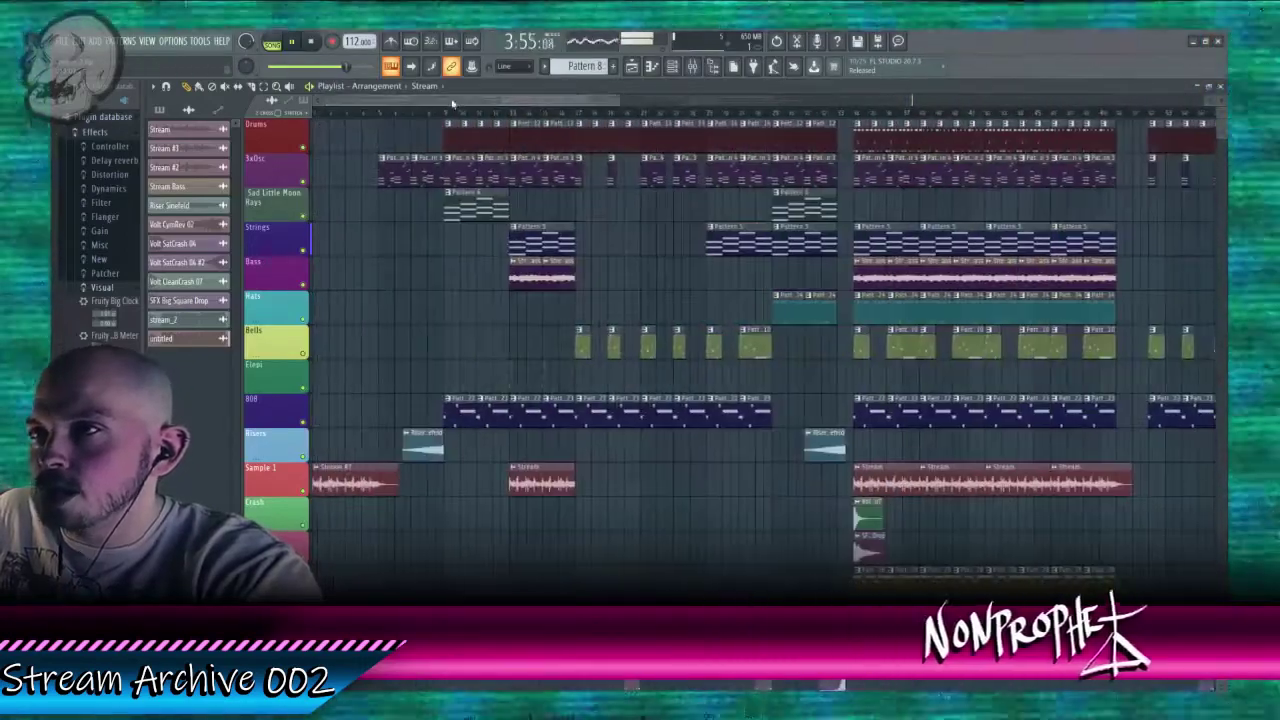
click(514, 114)
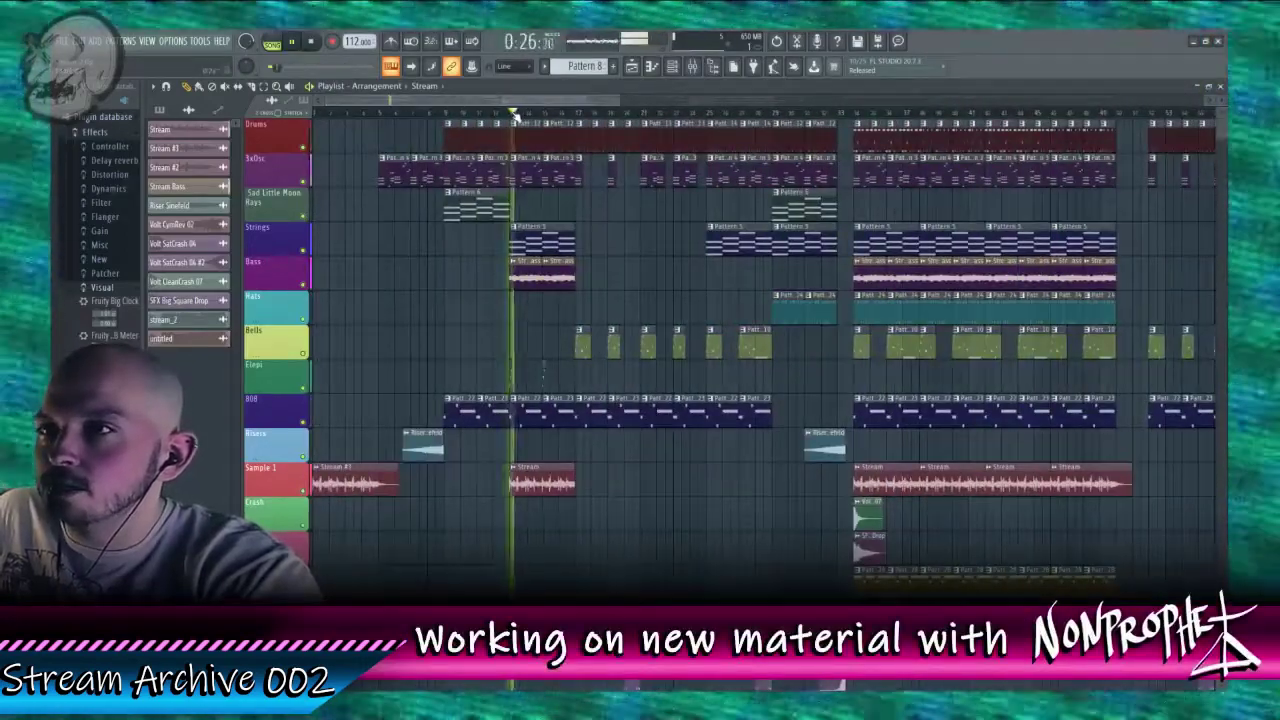
Step: Open the Stream clip's channel settings and add Fruity Delay 3 after the limiter on its DistSamp mixer track
double_click(549, 487)
double_click(543, 226)
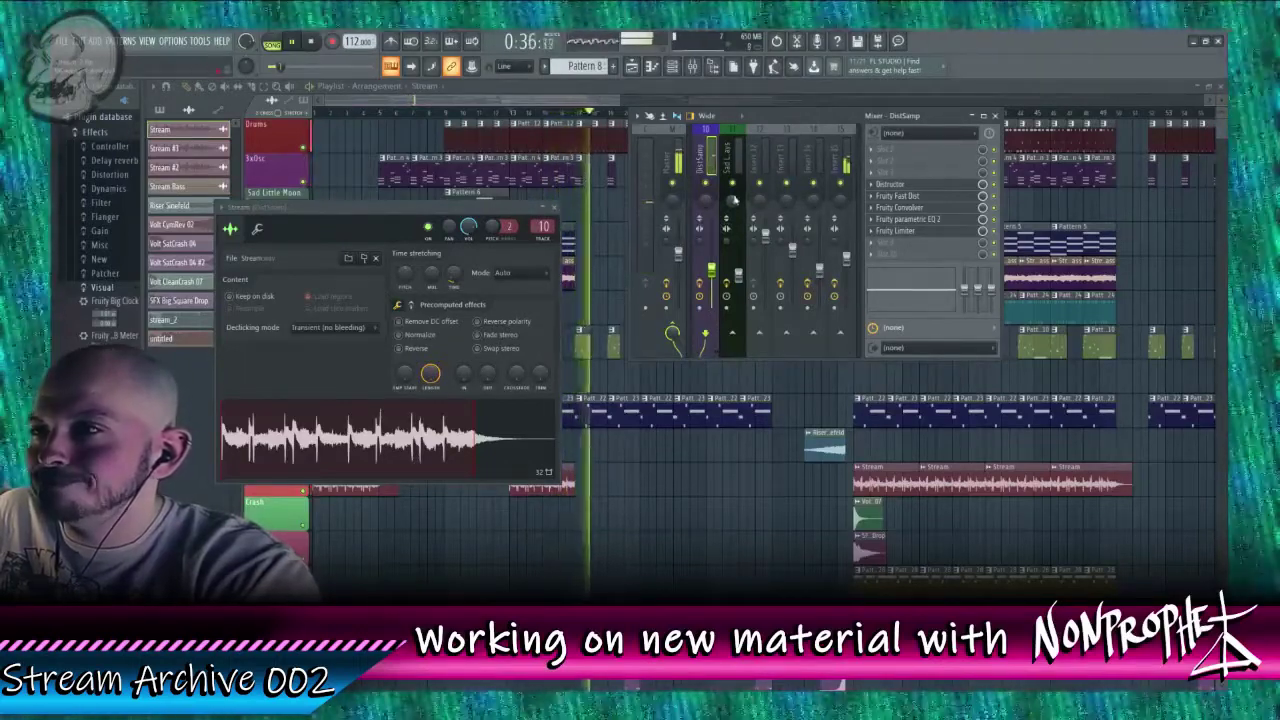
click(957, 256)
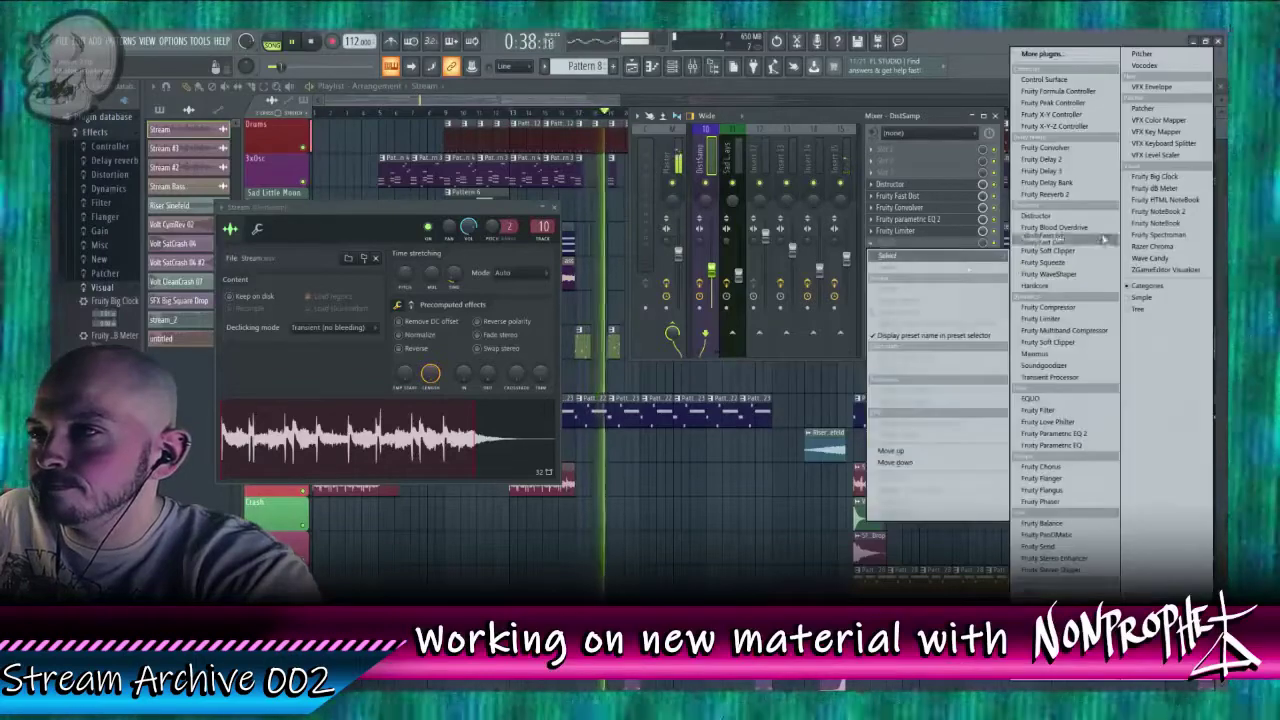
click(1063, 172)
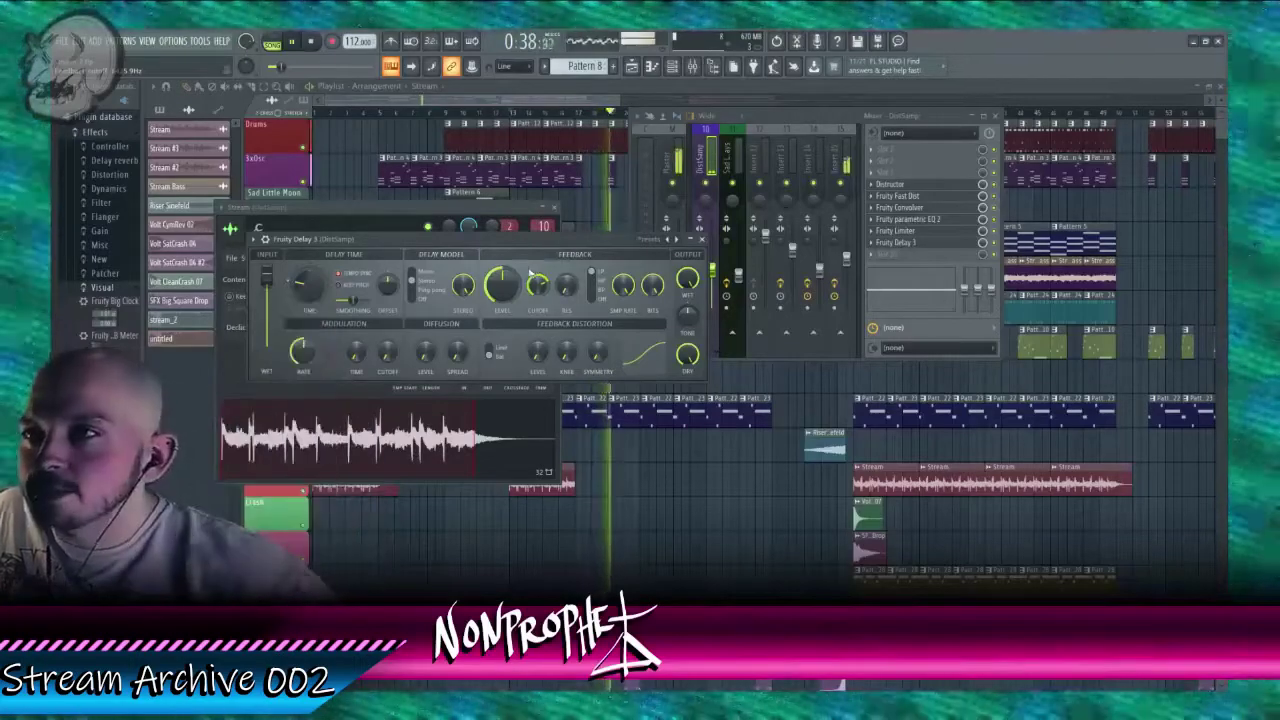
Step: Return to the playlist, look over the untitled clip, and replay the arrangement from around bar 4
click(431, 105)
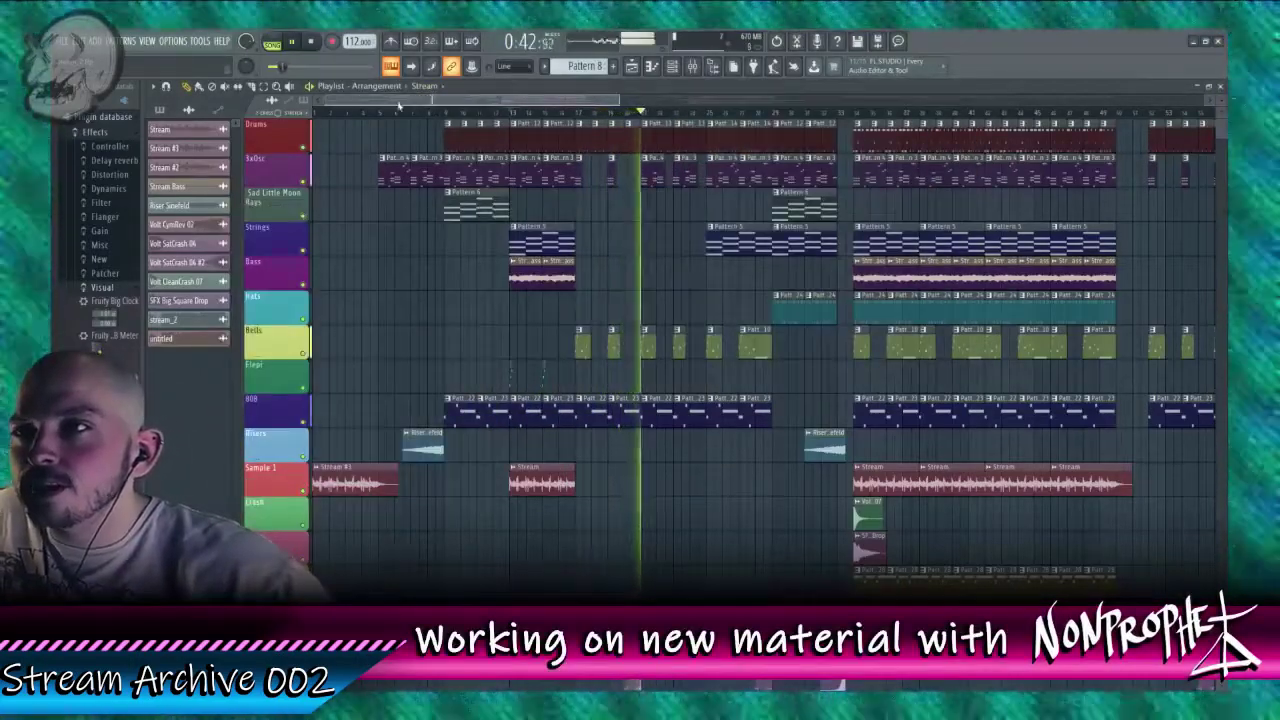
drag(410, 104, 879, 167)
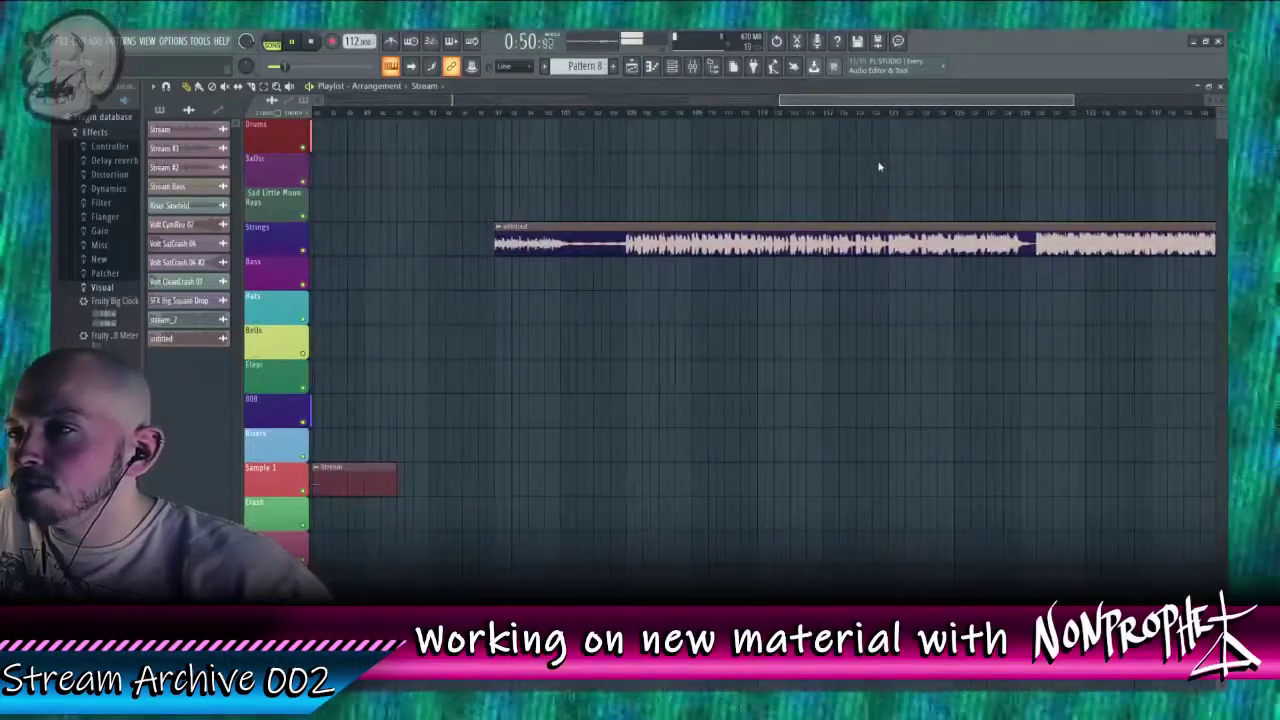
drag(843, 102, 578, 119)
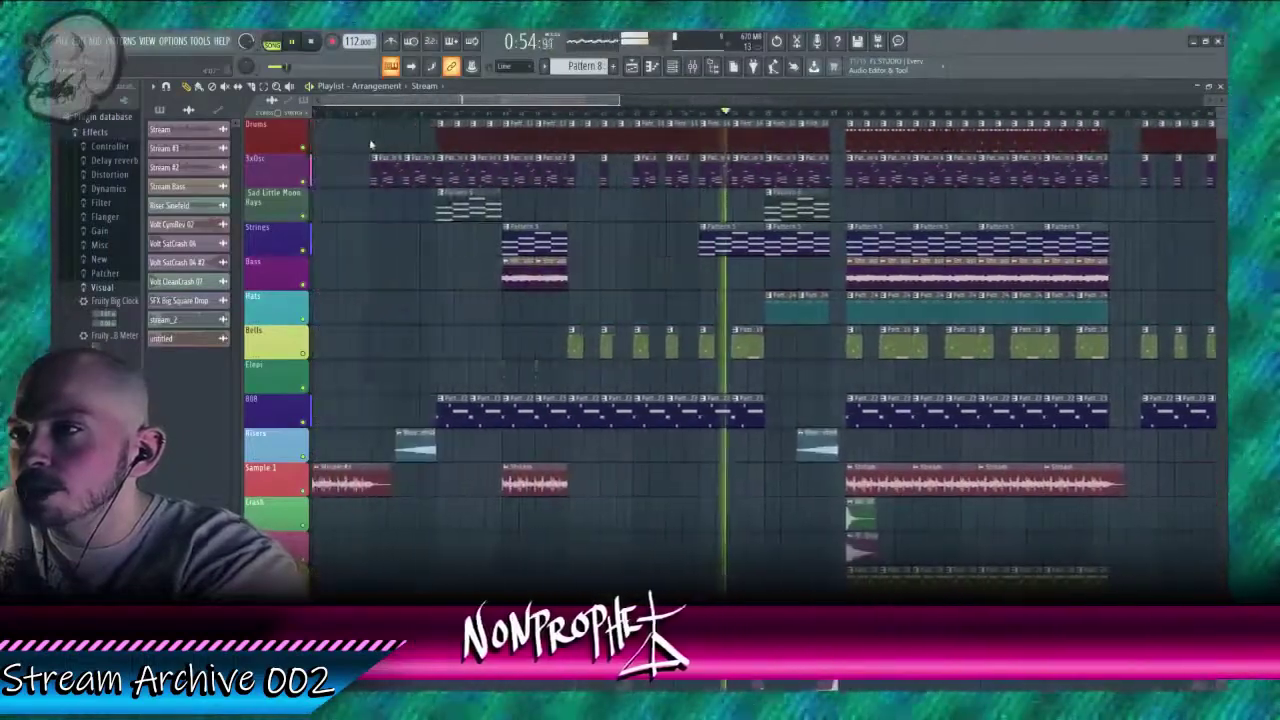
click(365, 112)
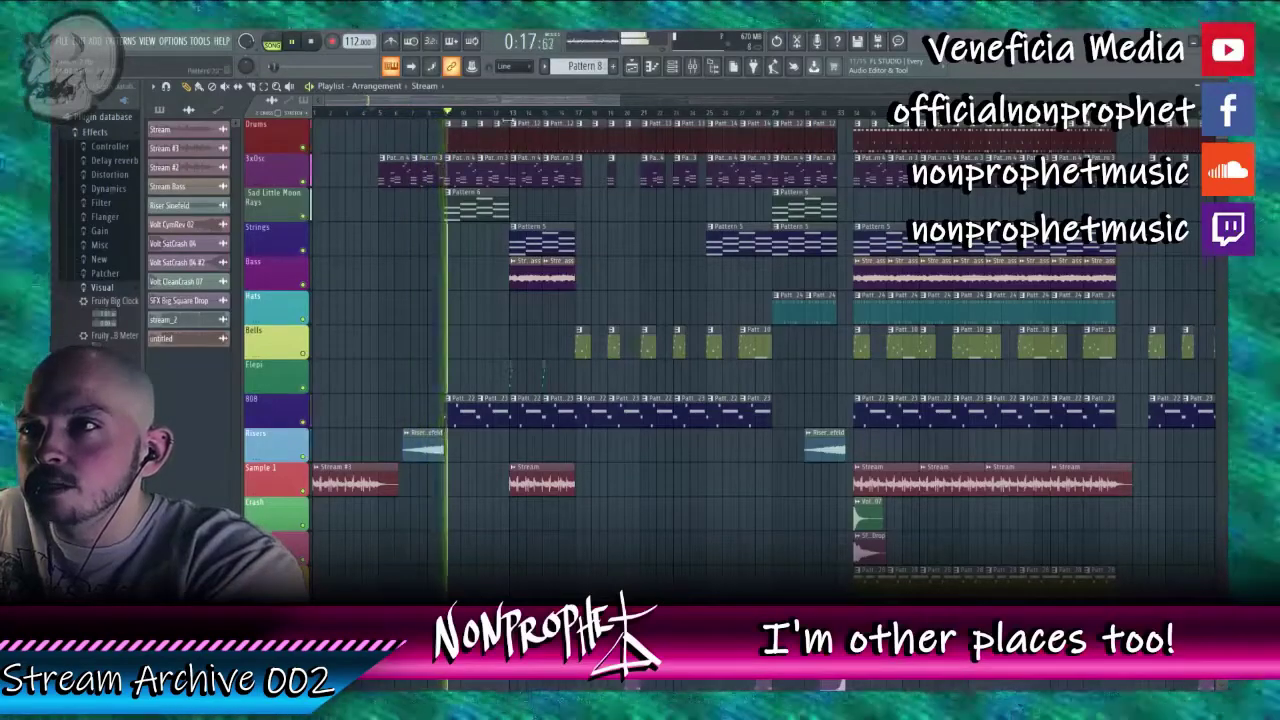
Step: Open the Attack Kick channel from the Drums pattern and inspect Fruity Parametric EQ 2 and Fruity Compressor on the Kick mixer track
double_click(453, 135)
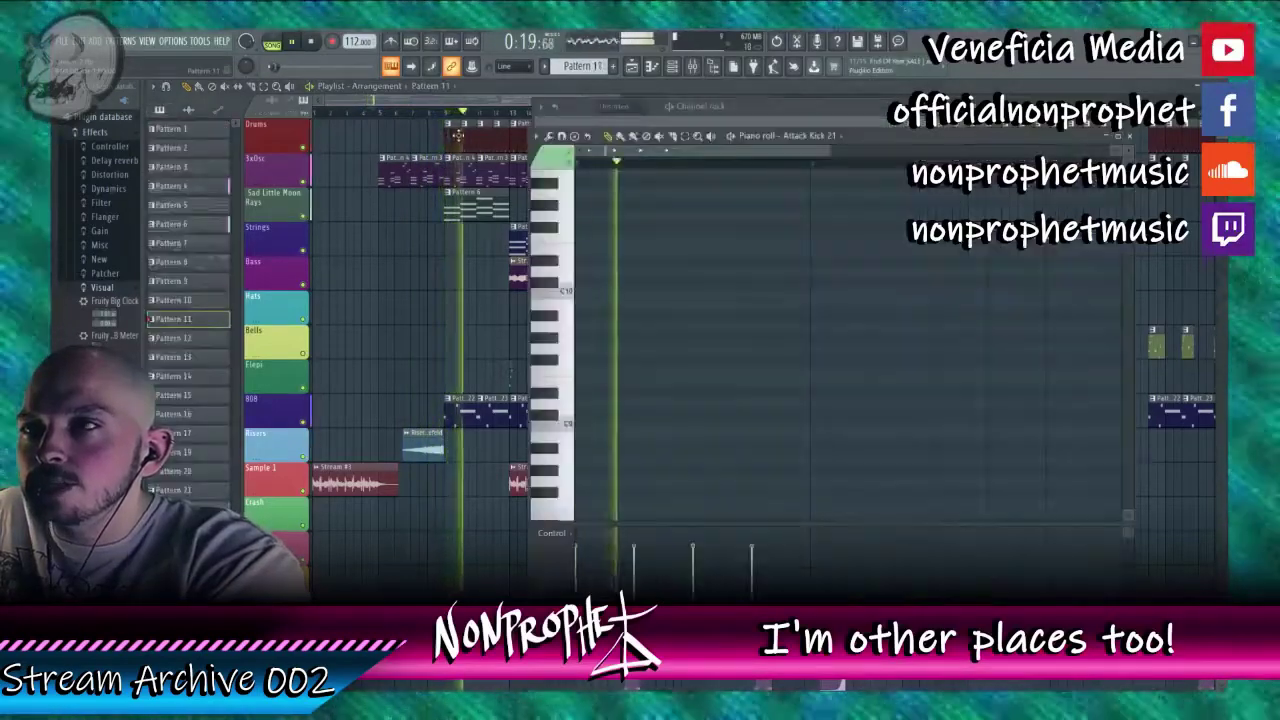
key(F6)
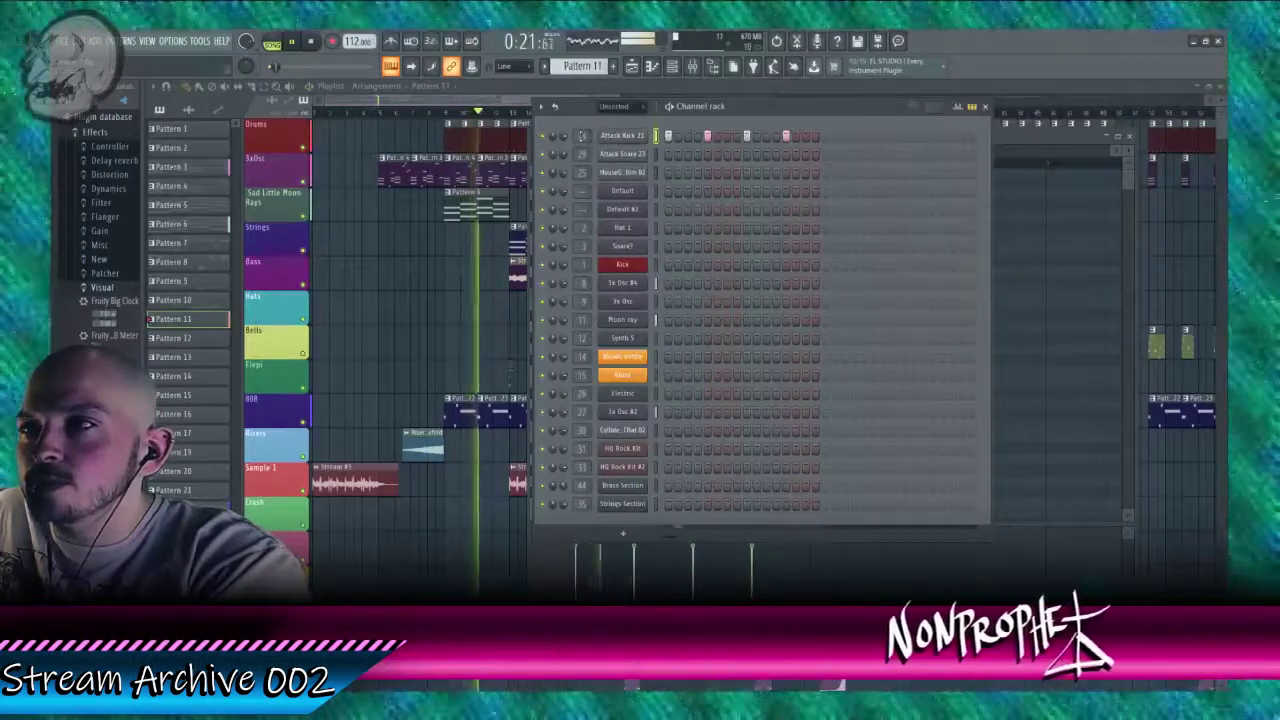
key(F9)
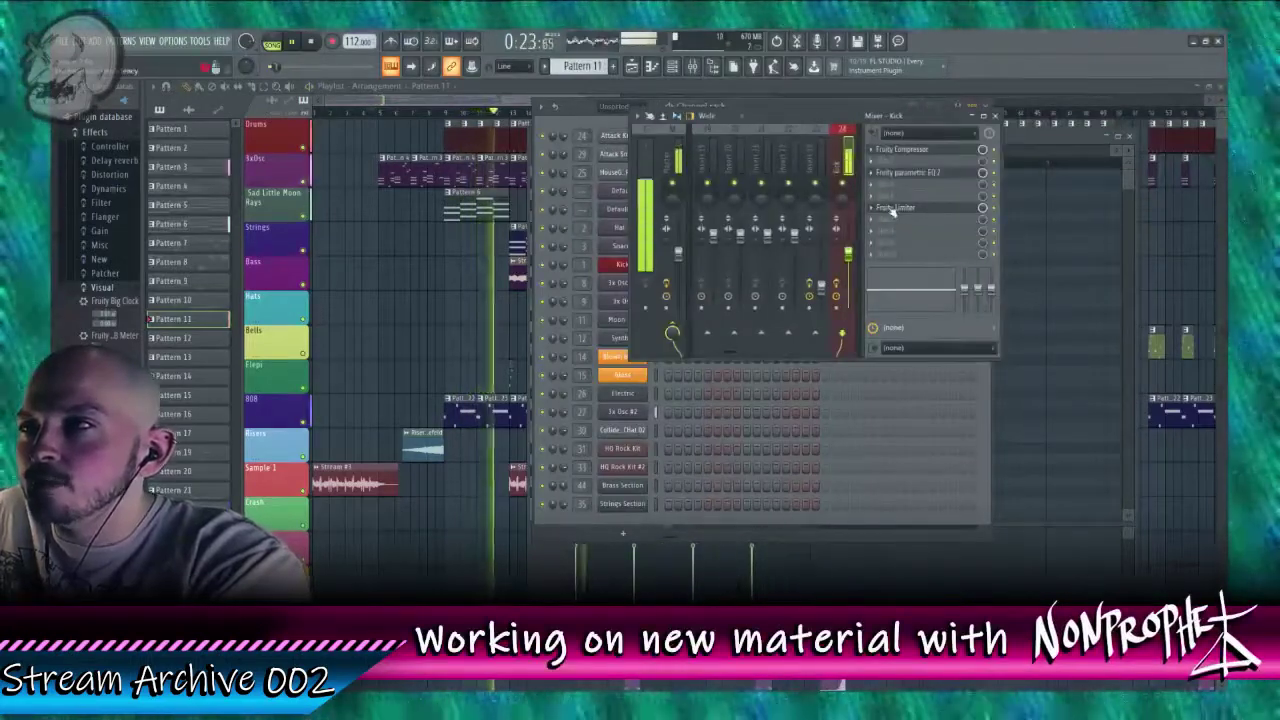
click(886, 230)
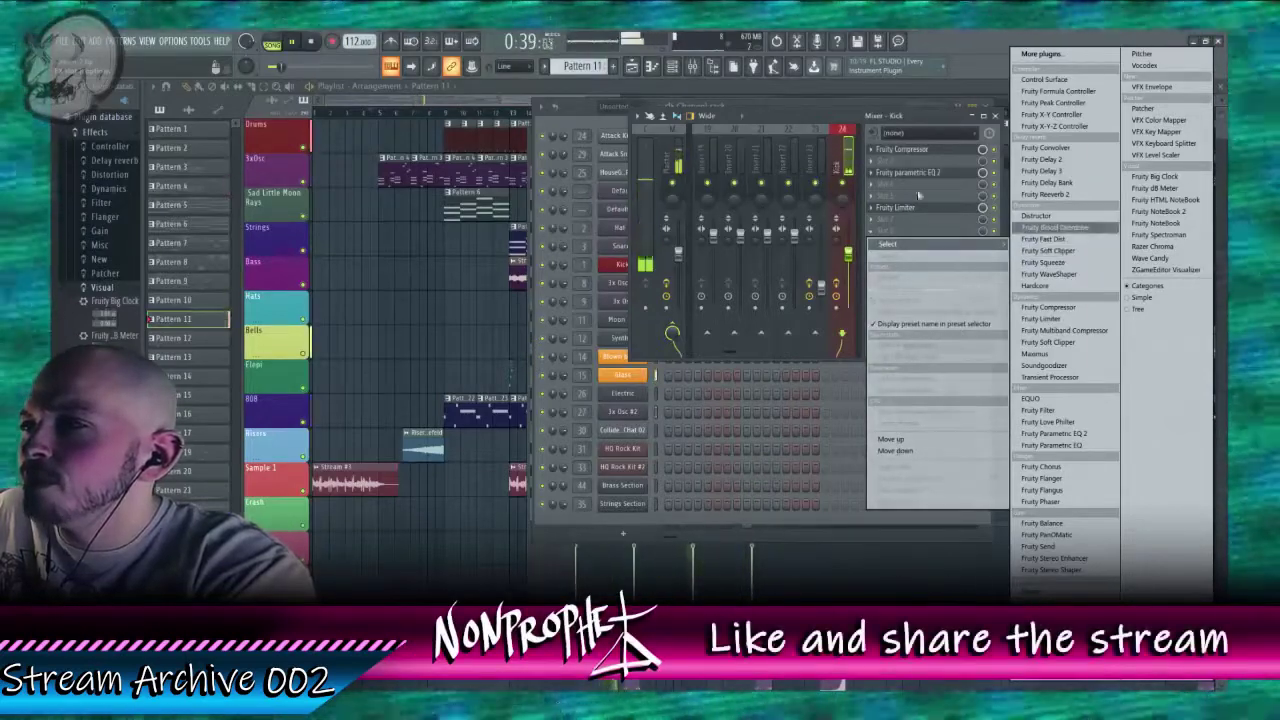
click(918, 195)
click(890, 173)
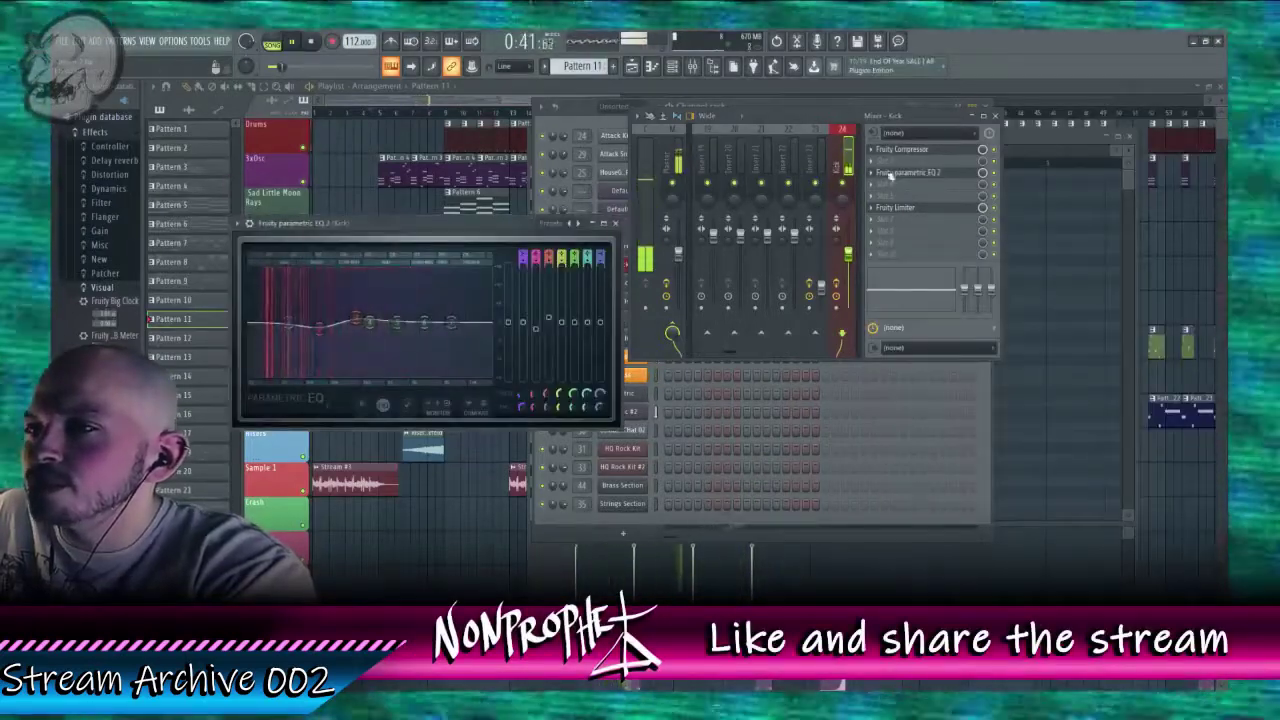
click(903, 149)
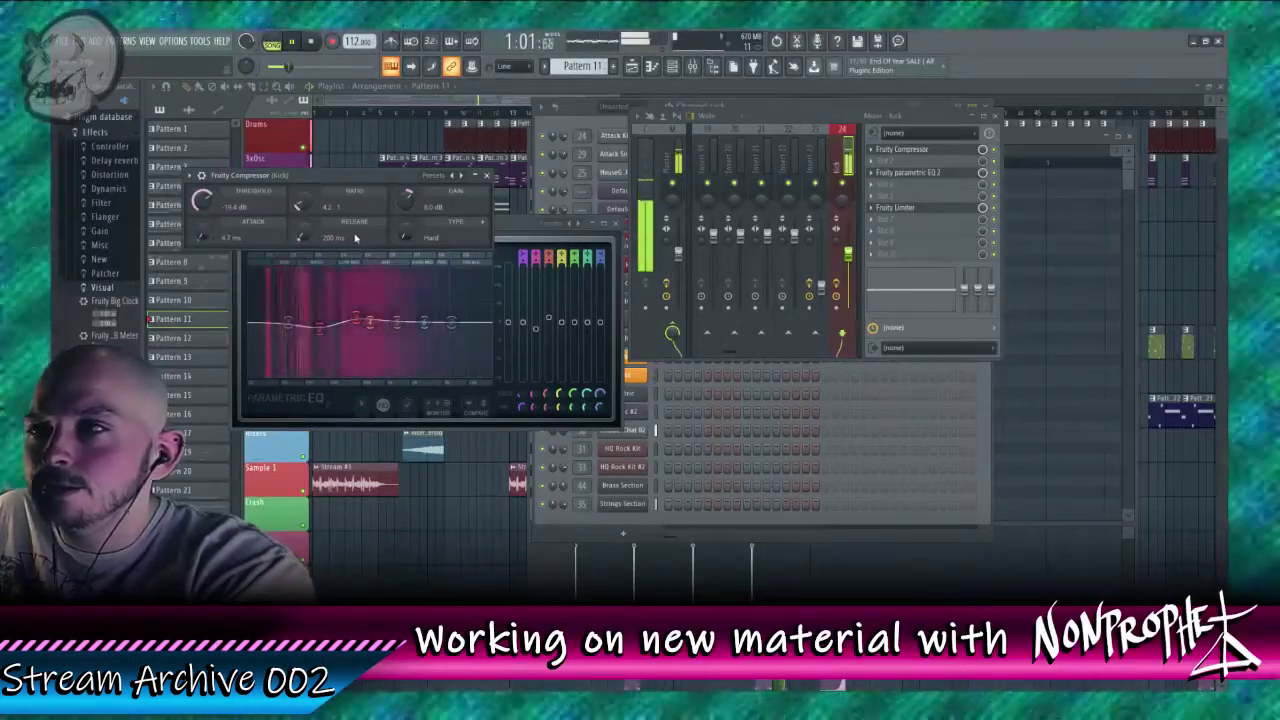
Step: Locate the mixer track of Pattern 24's closed hat channel and replay the Hats section from bar 29 with the mixer open
click(452, 103)
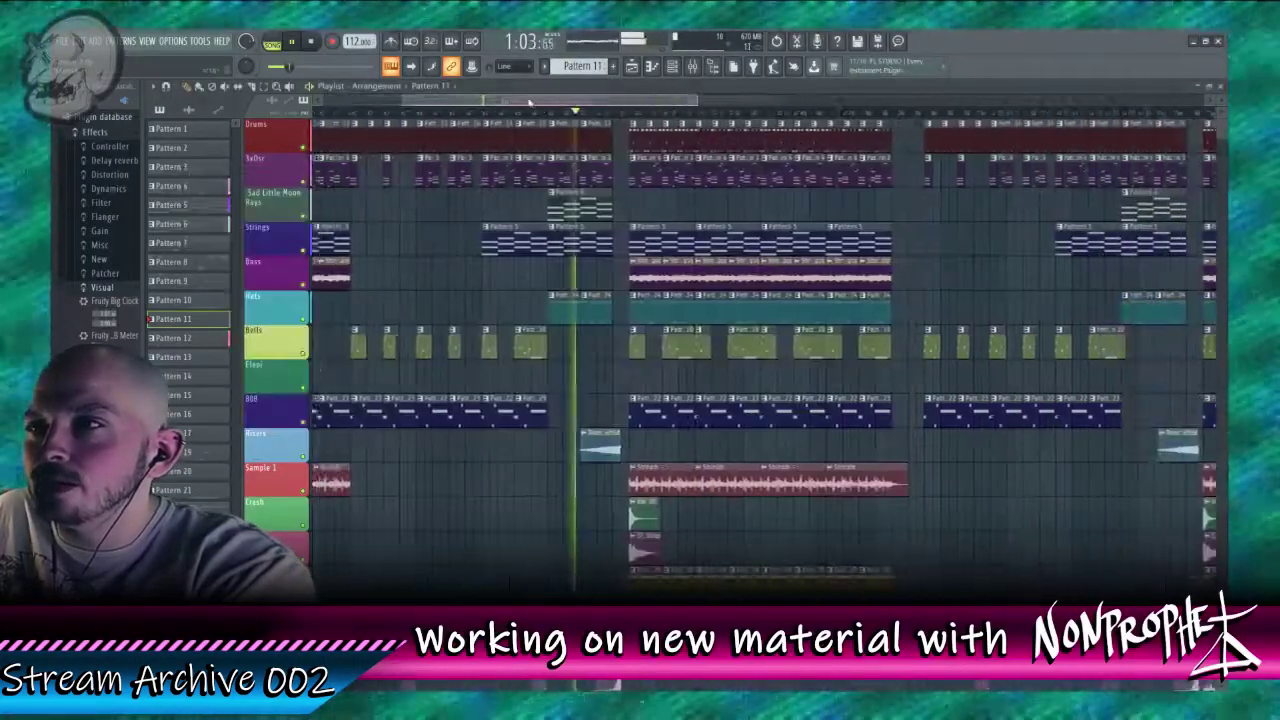
double_click(559, 316)
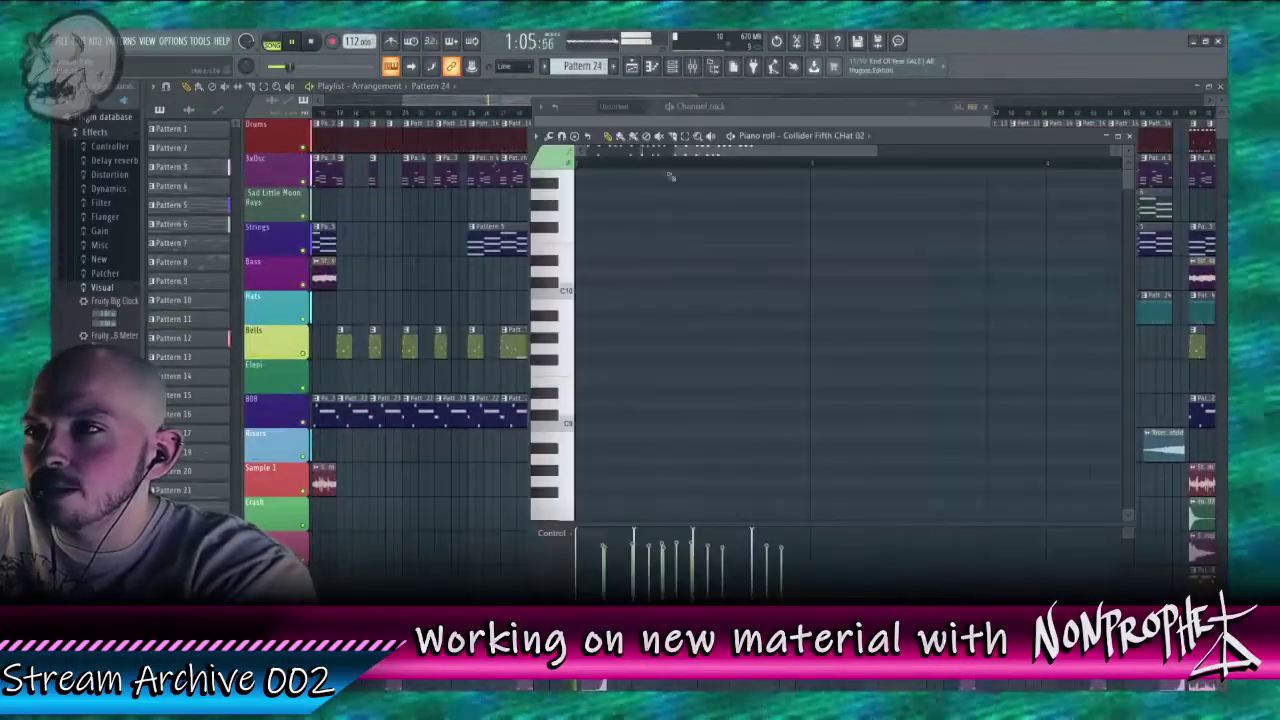
key(F6)
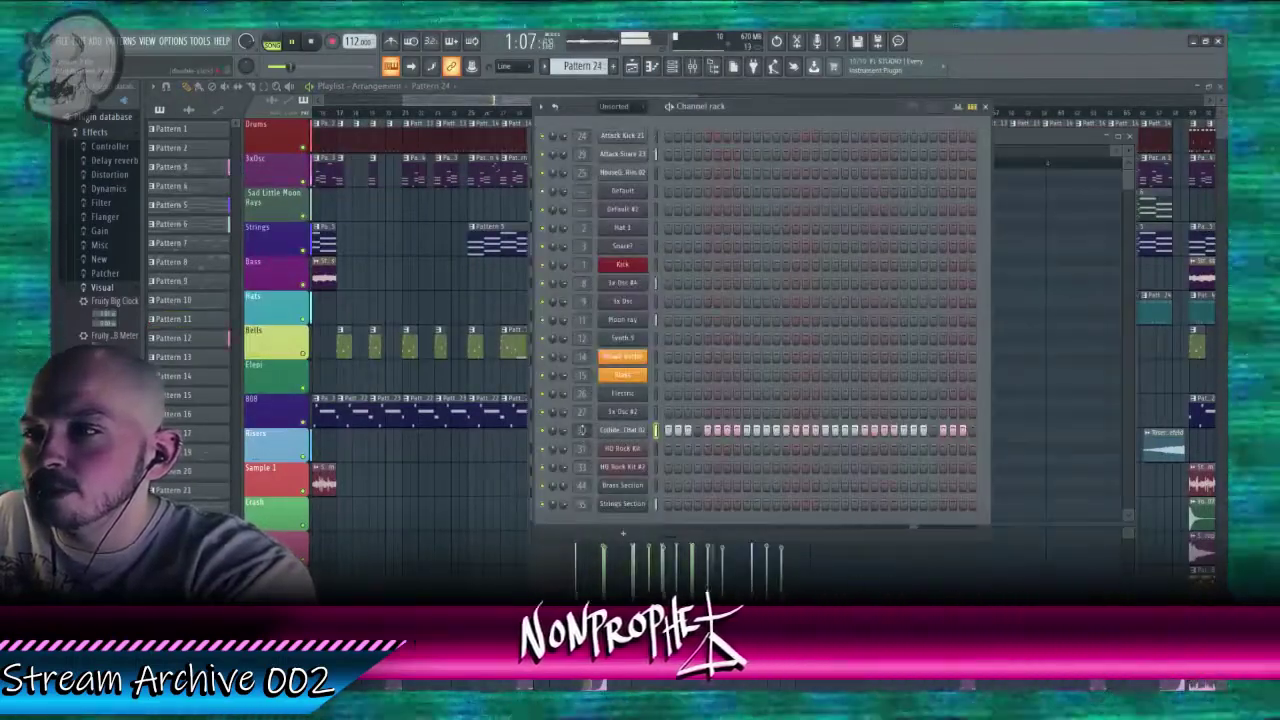
key(F9)
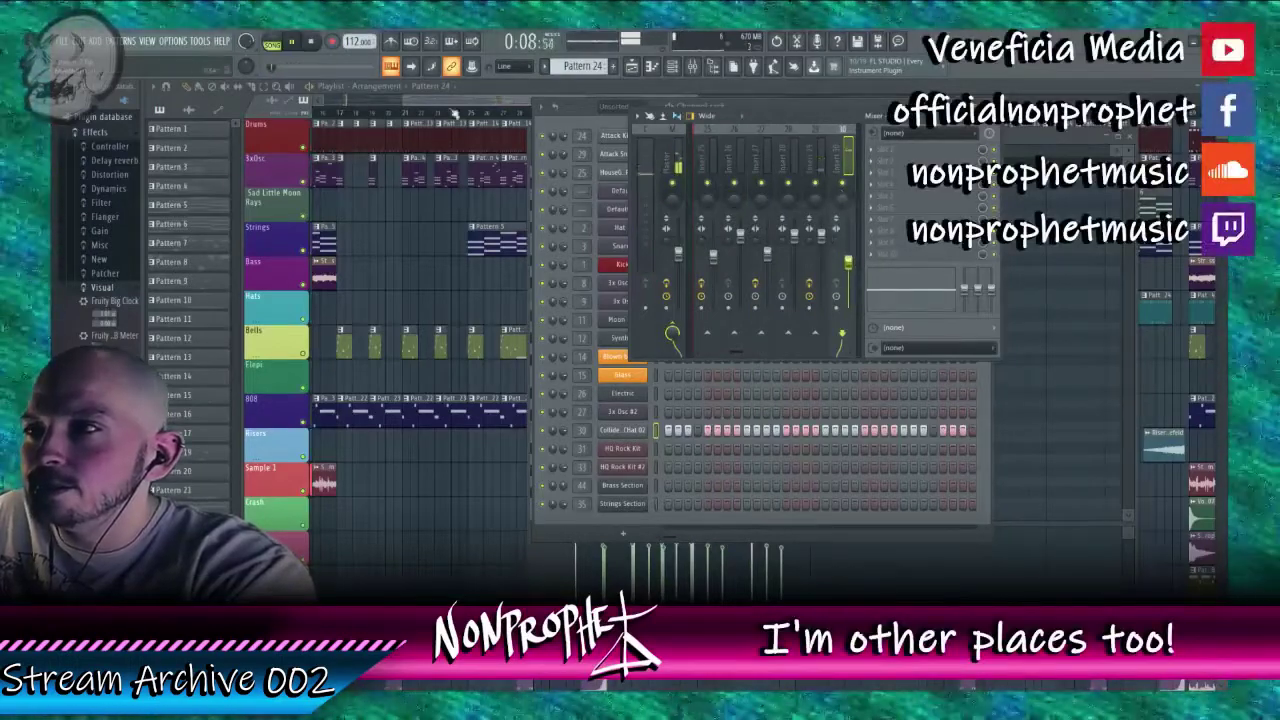
click(497, 108)
click(536, 115)
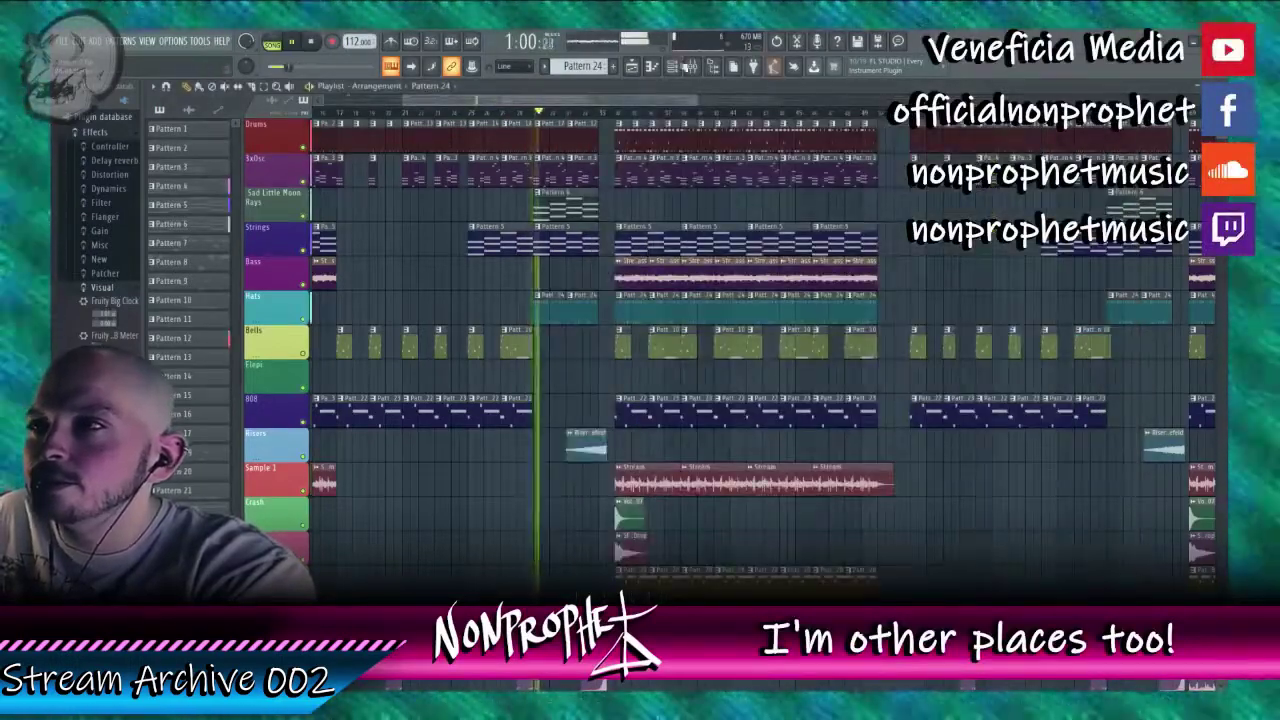
key(F9)
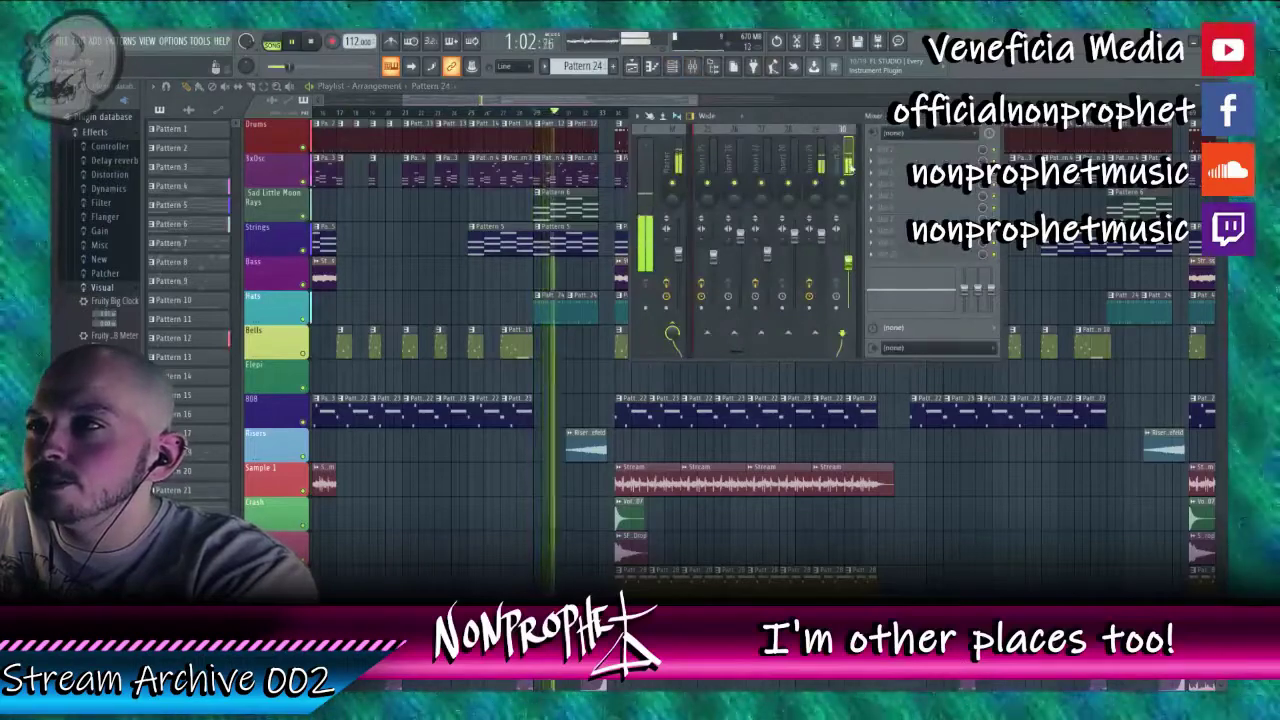
Step: Select Insert 29, open its Fruity Limiter and lower the track's fader while replaying the section
click(824, 169)
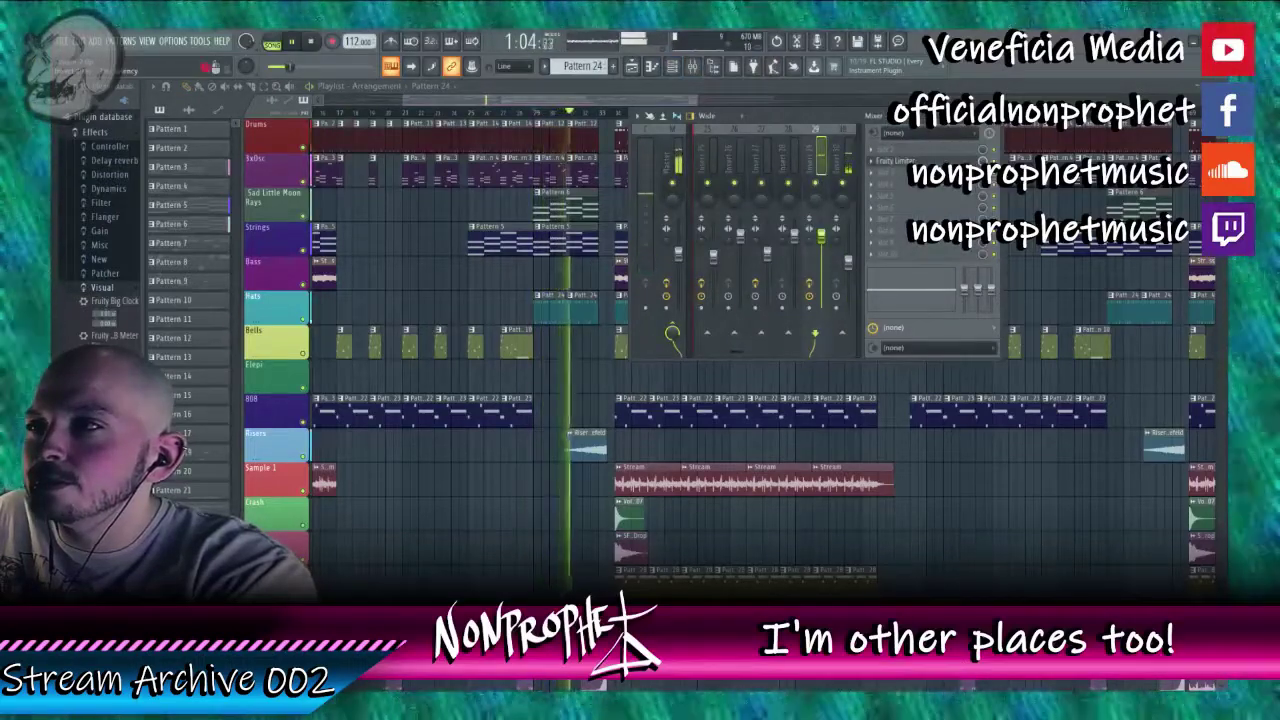
click(895, 162)
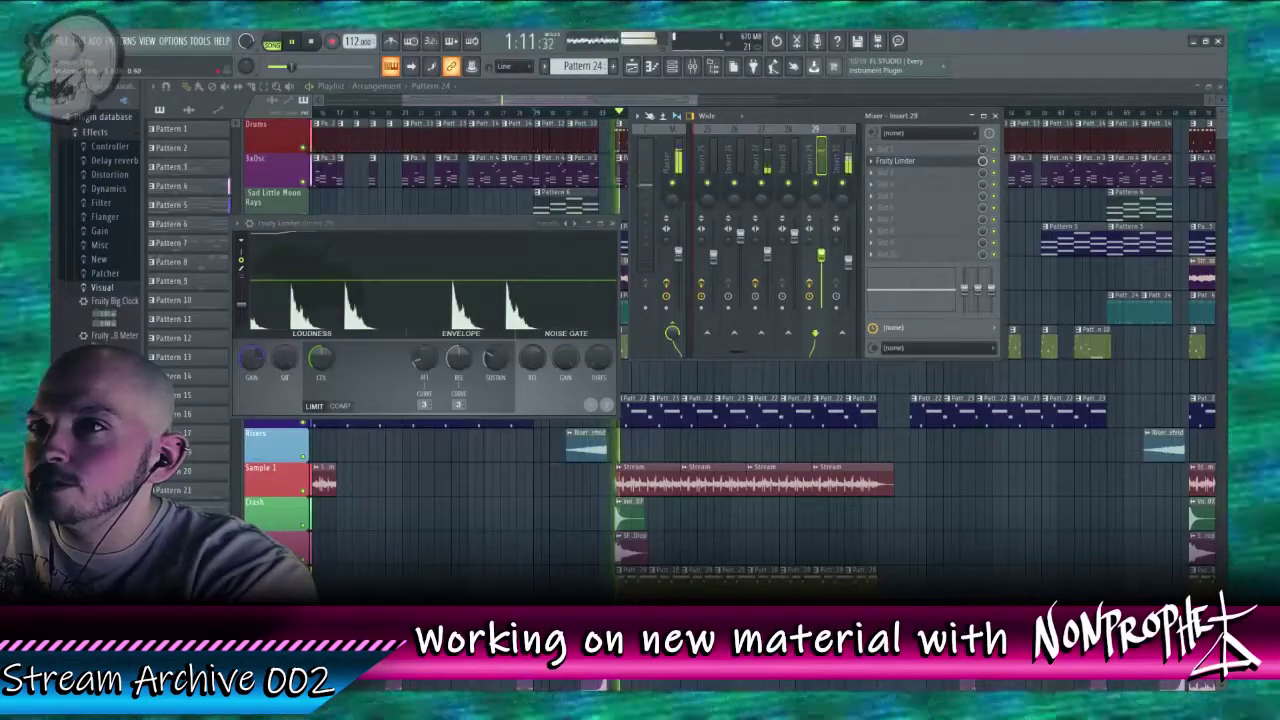
key(space)
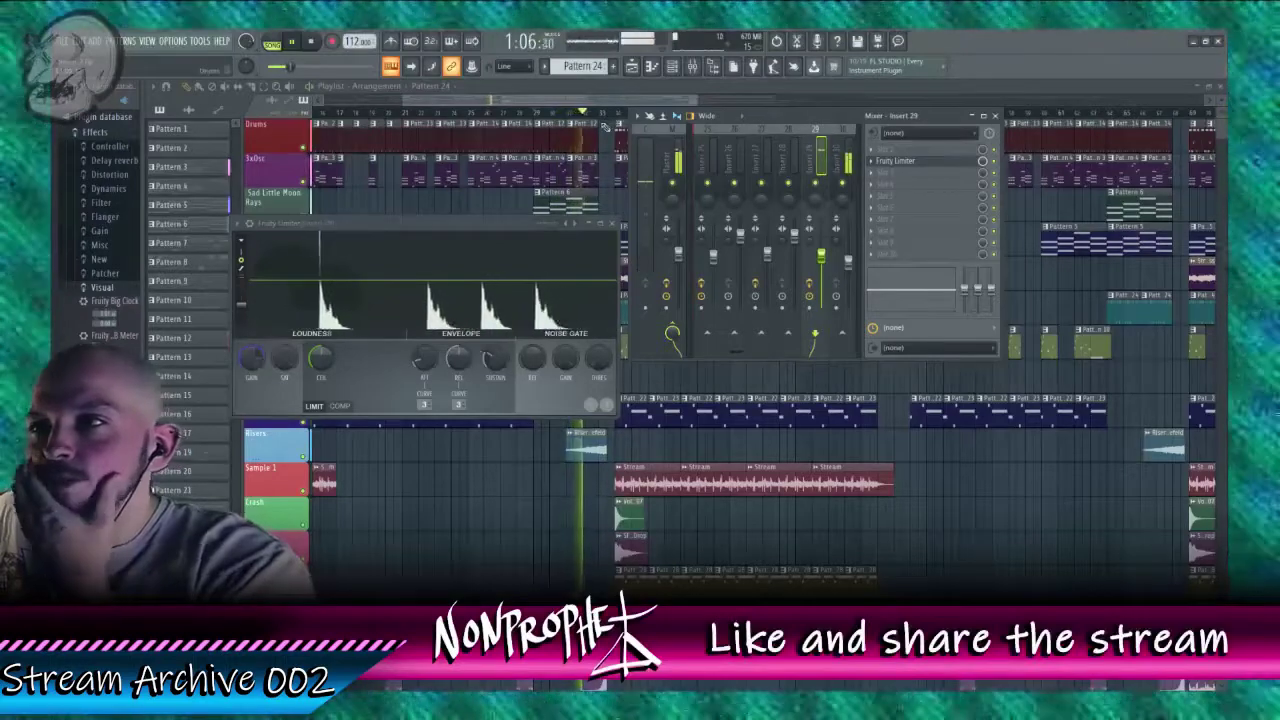
Step: Open the reversed Volt SatCrash 04 #2 clip on the Misc track, bring up its mixer track Insert 17, and replay from around bar 31
drag(604, 101, 338, 124)
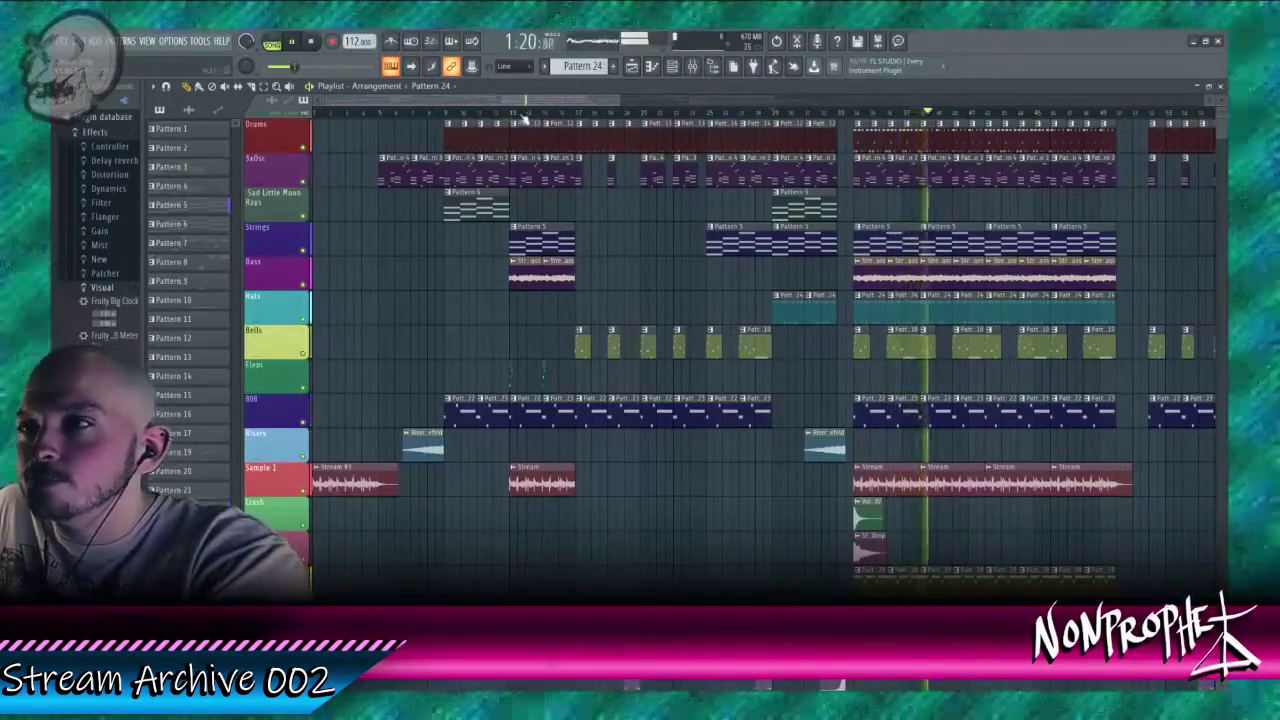
scroll(525, 119, down, 3)
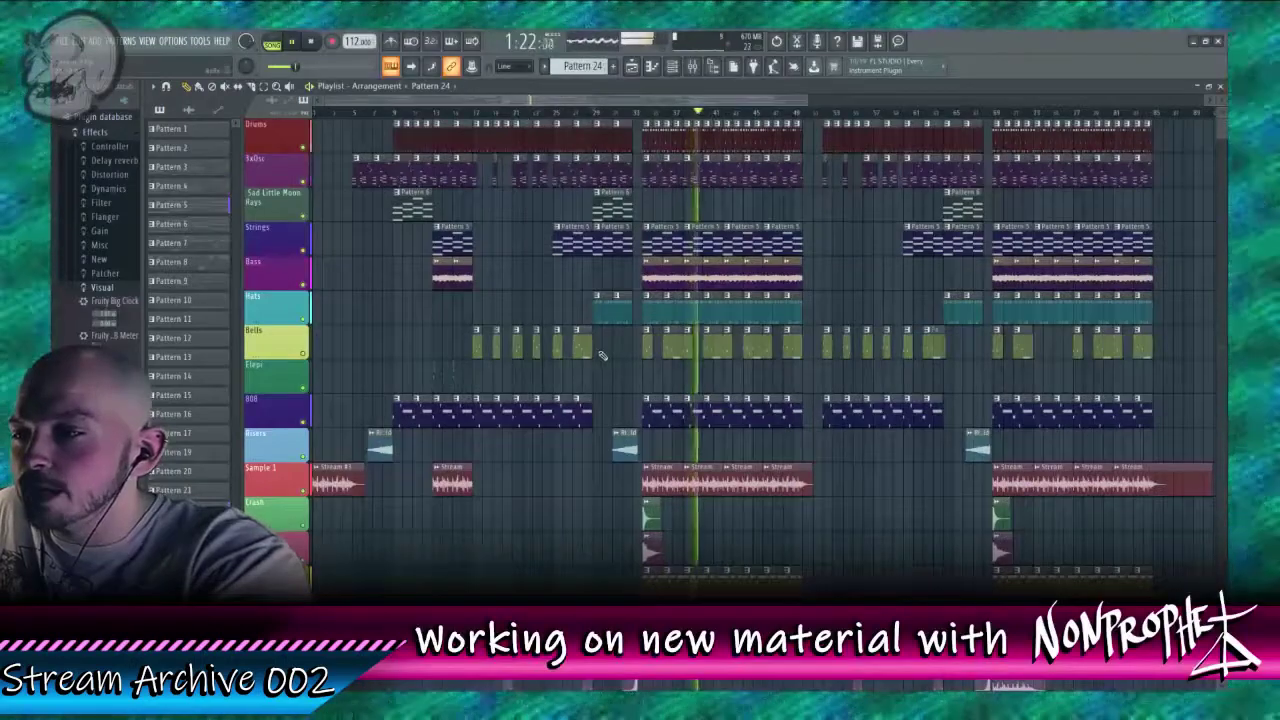
scroll(602, 355, down, 4)
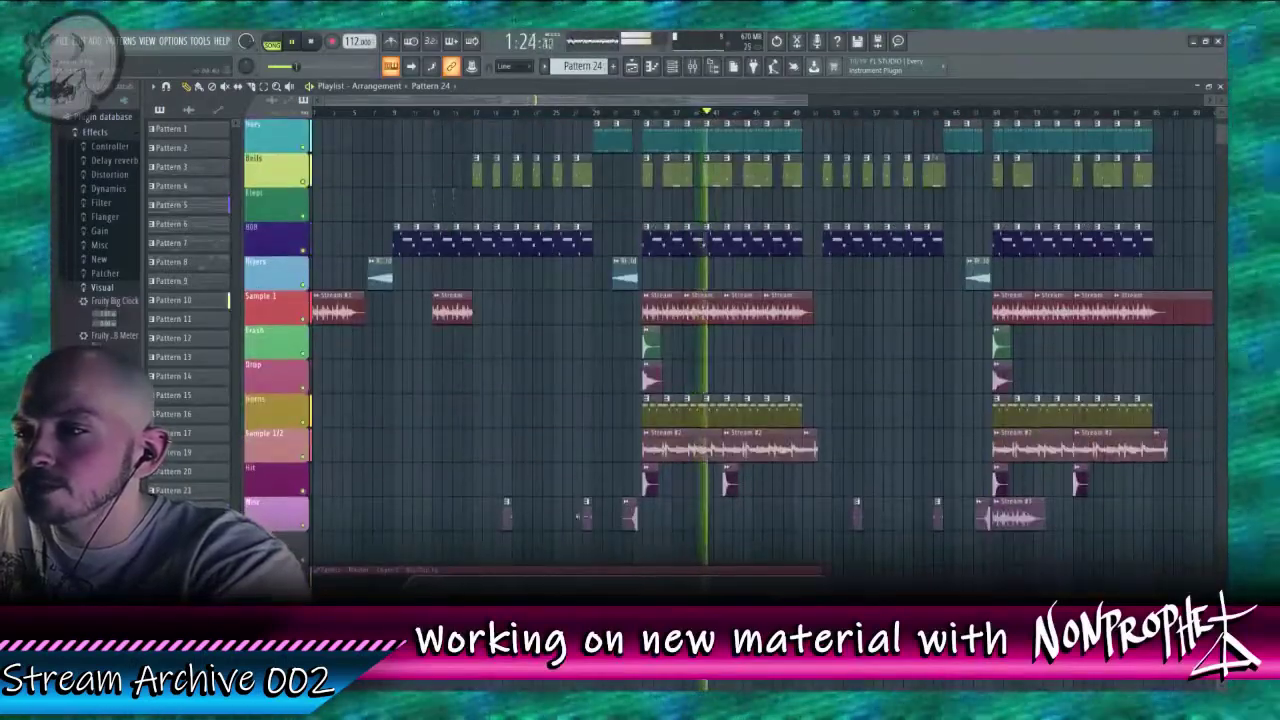
double_click(630, 515)
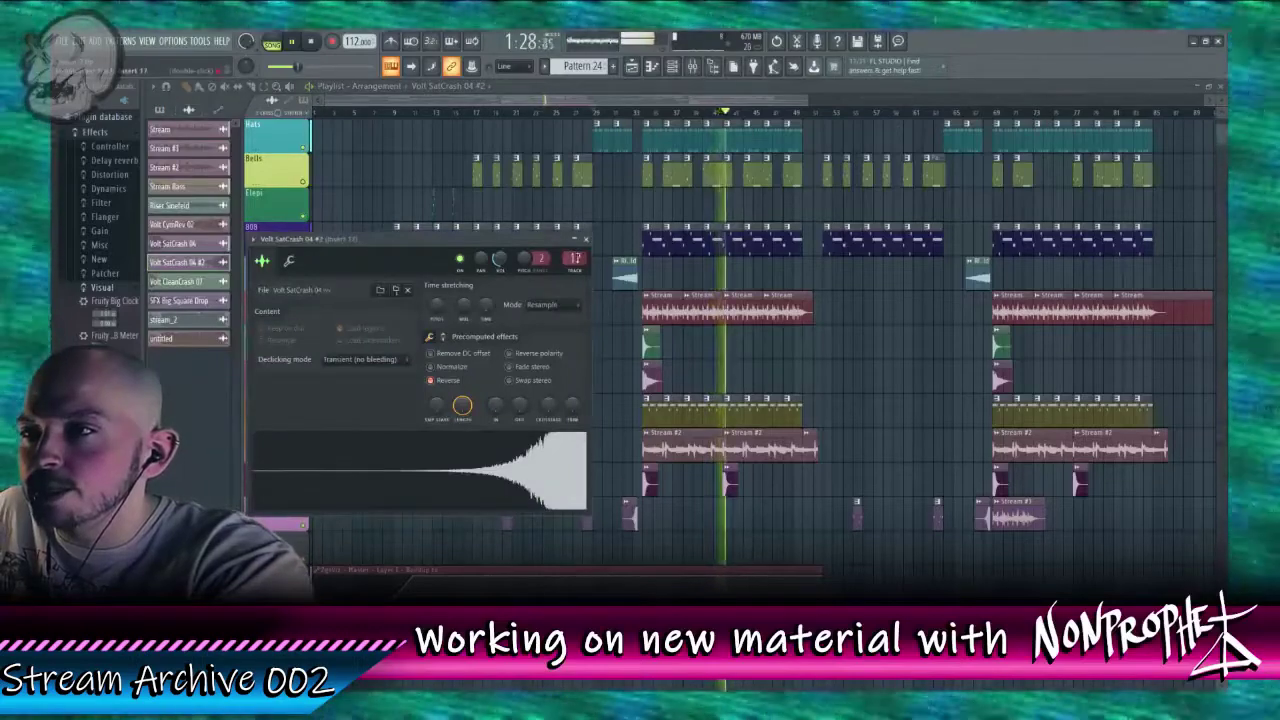
key(F9)
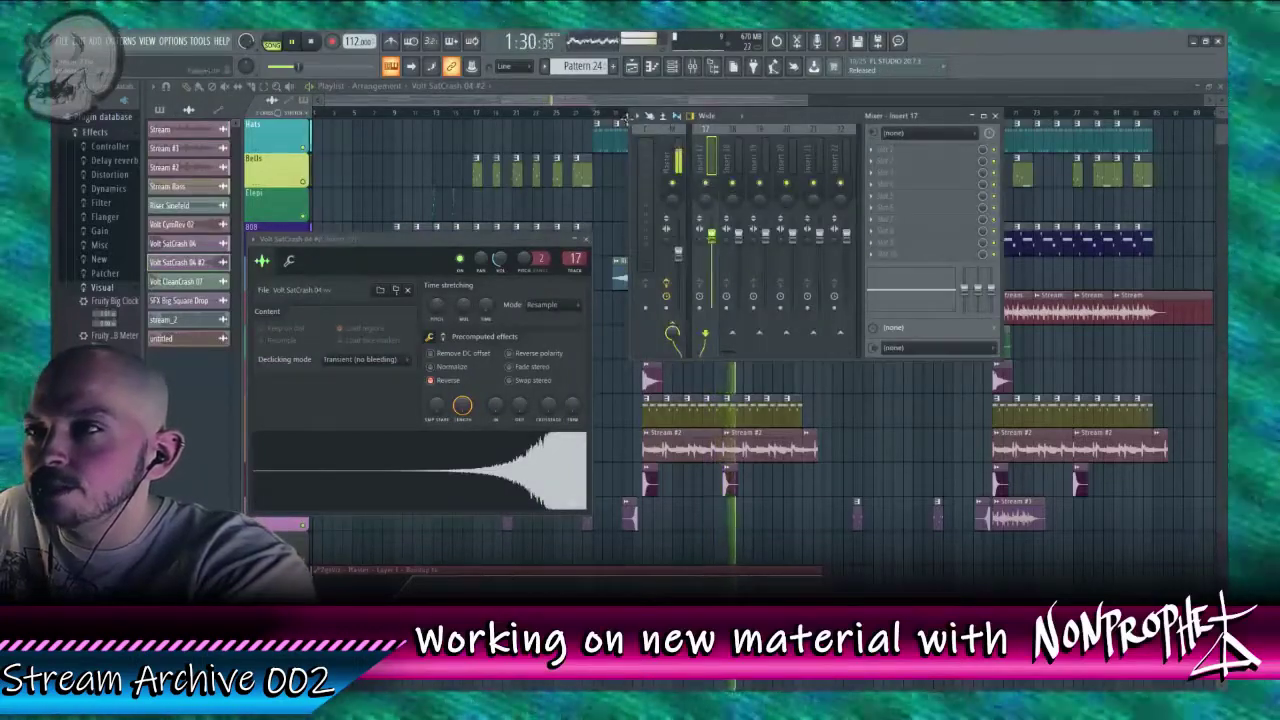
click(617, 116)
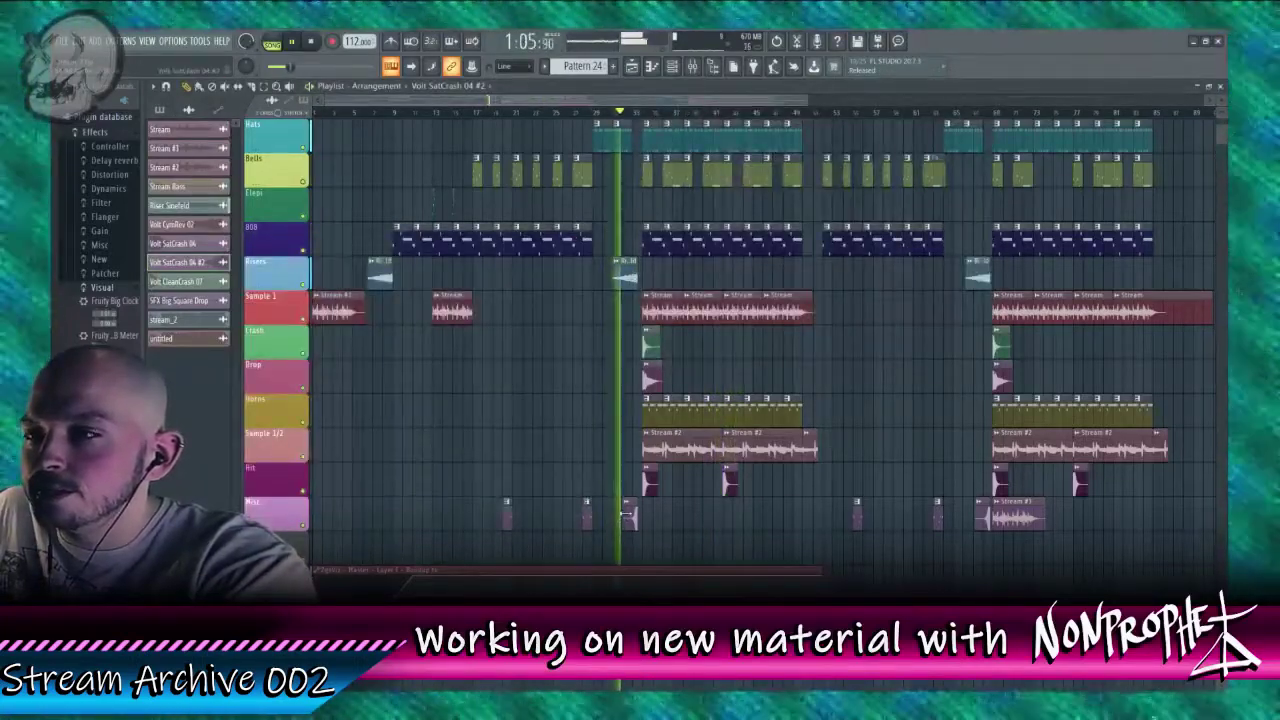
double_click(625, 515)
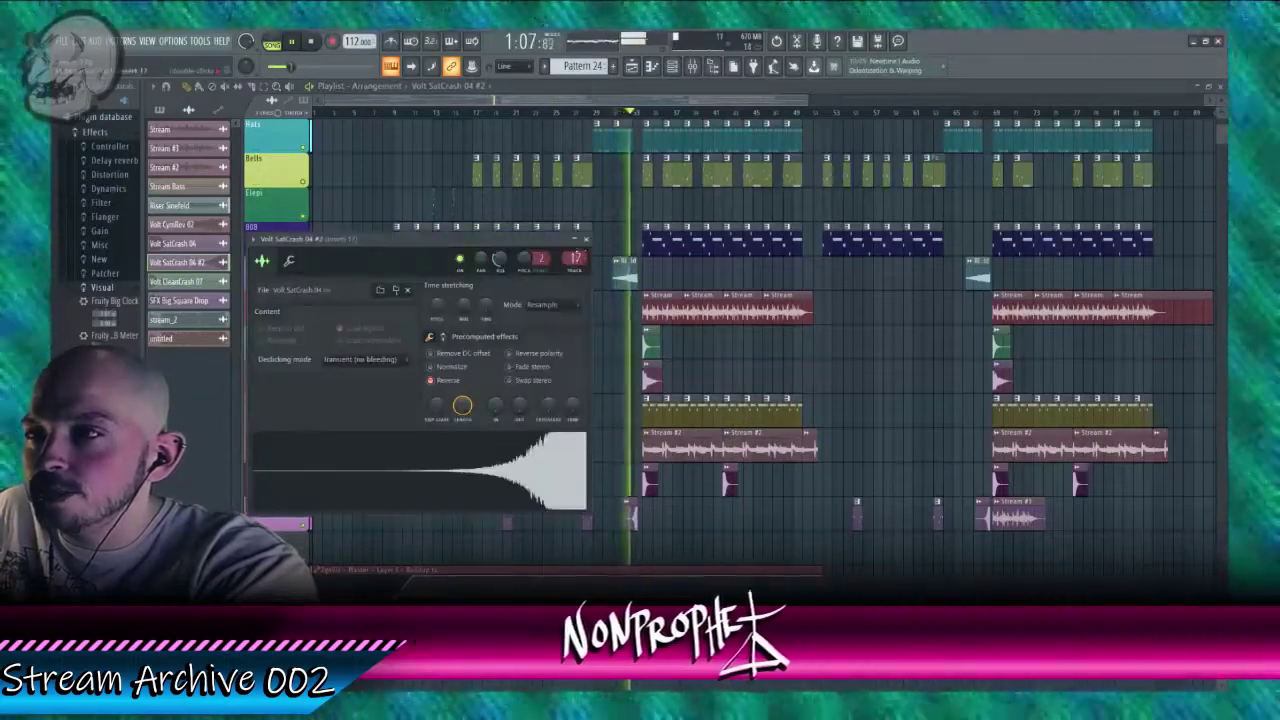
key(F9)
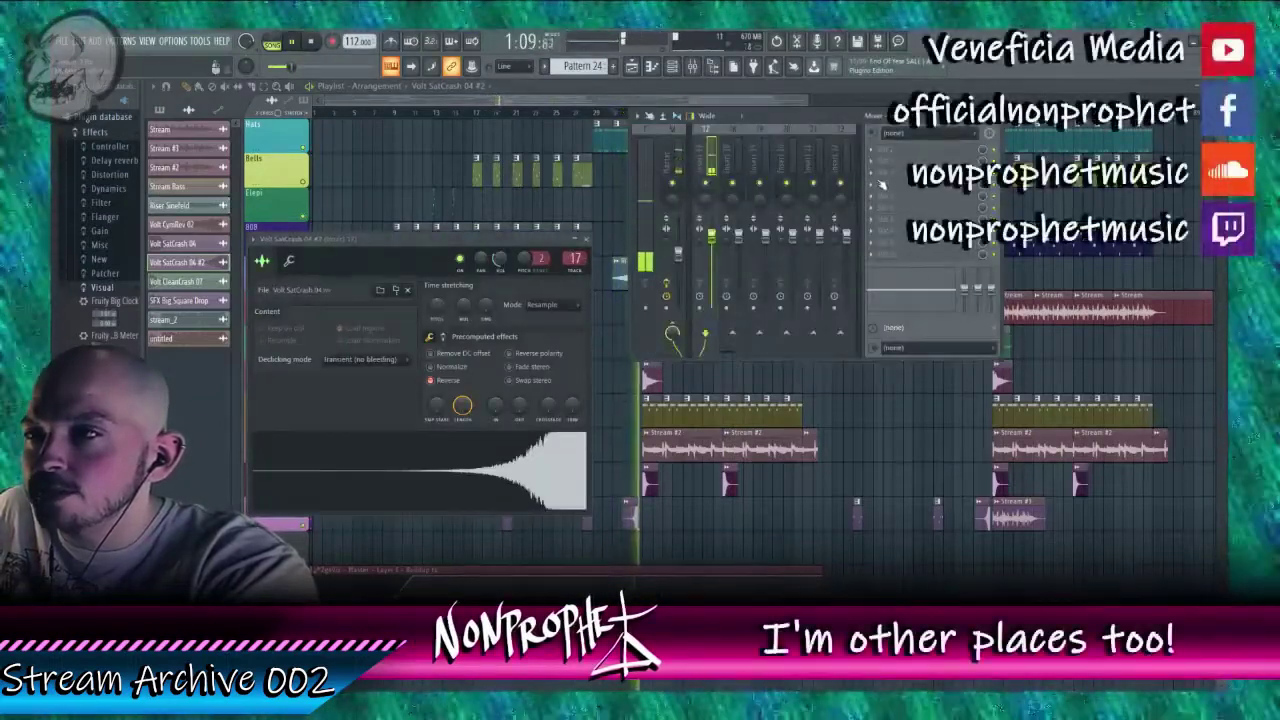
Step: Add Fruity Parametric EQ 2 to Insert 17 and lower its highest band to cut the reversed crash's highs
click(881, 184)
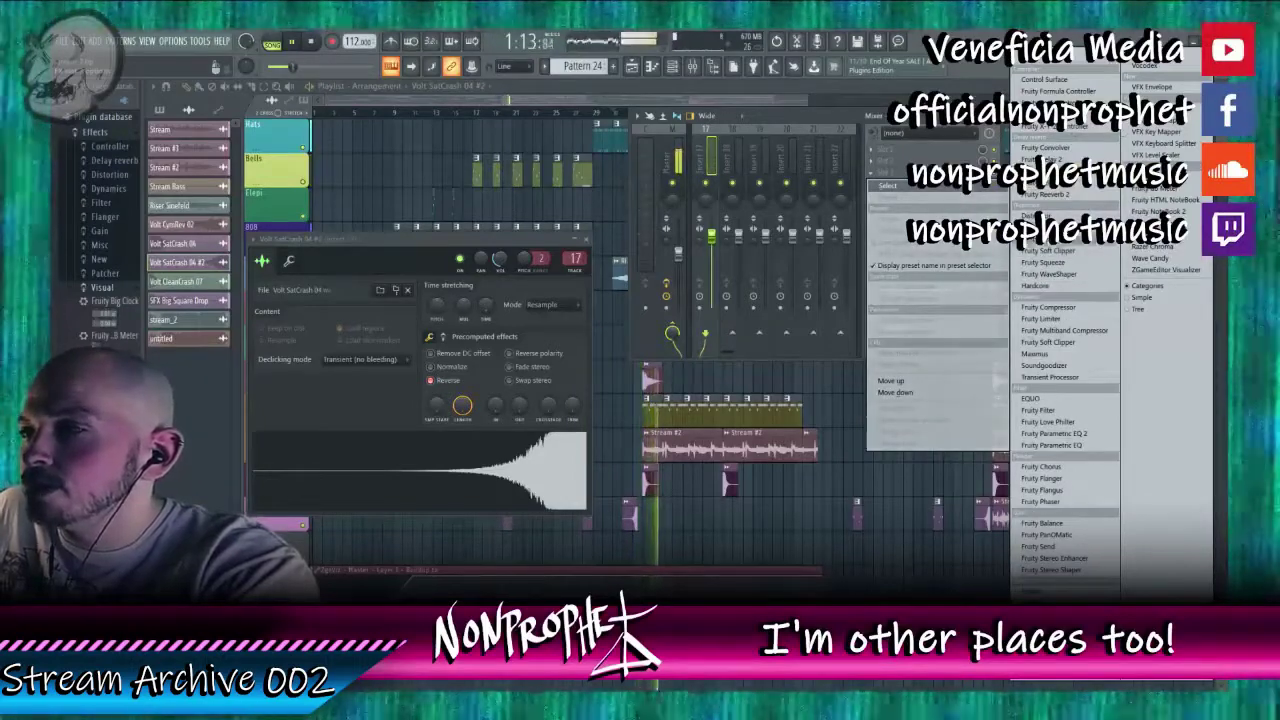
click(1094, 437)
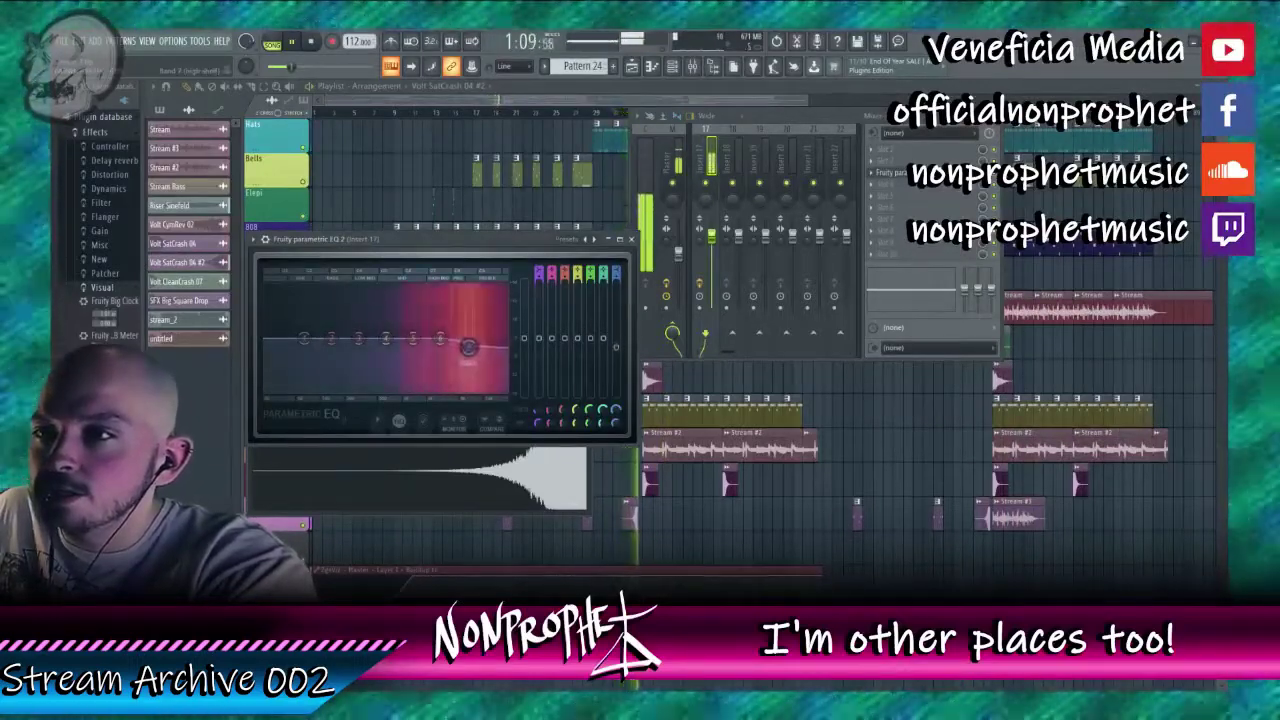
drag(466, 340, 466, 358)
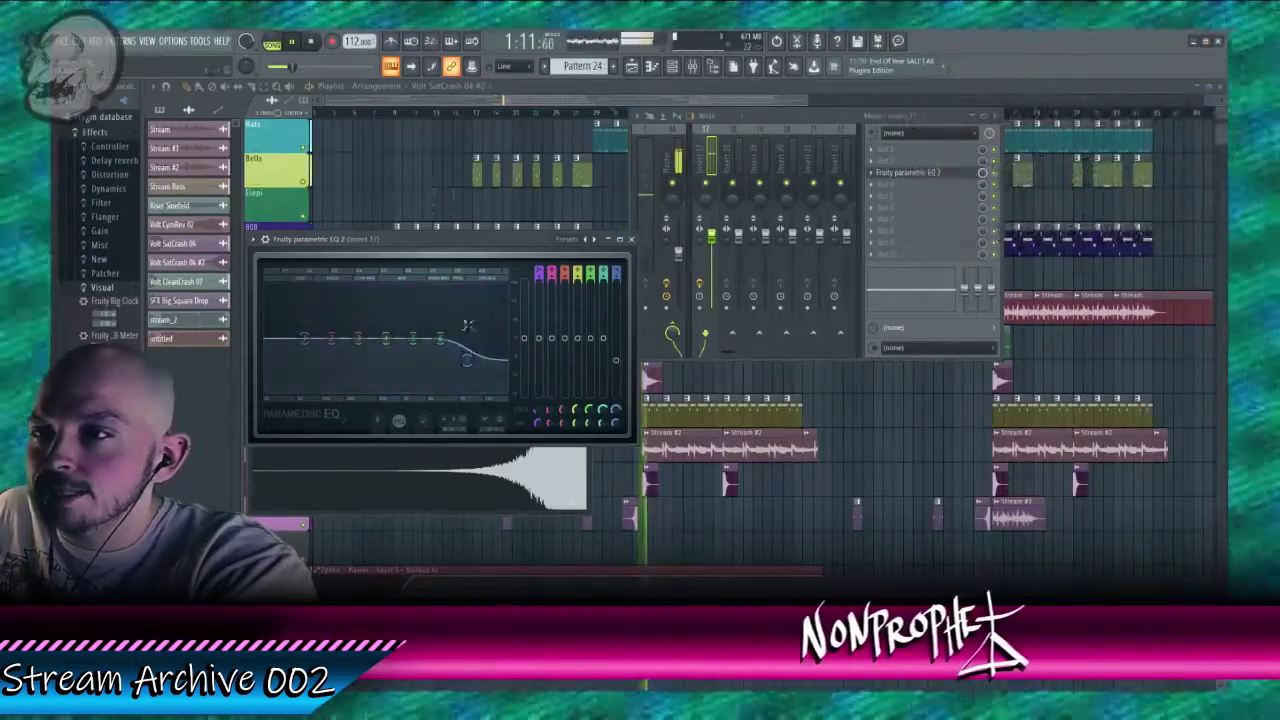
Step: Replay the lead-in to the first drop, reset the reversed crash's channel volume and lower the Insert 17 fader
click(615, 117)
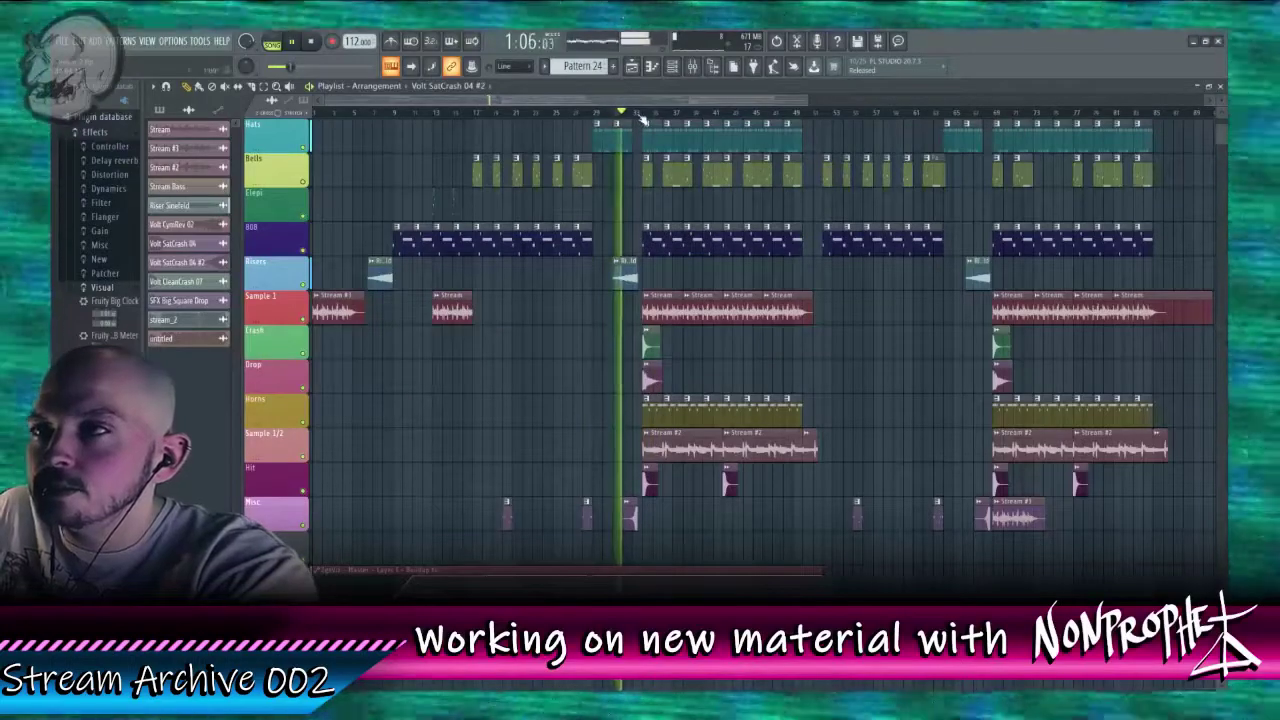
scroll(641, 121, up, 5)
scroll(638, 124, up, 2)
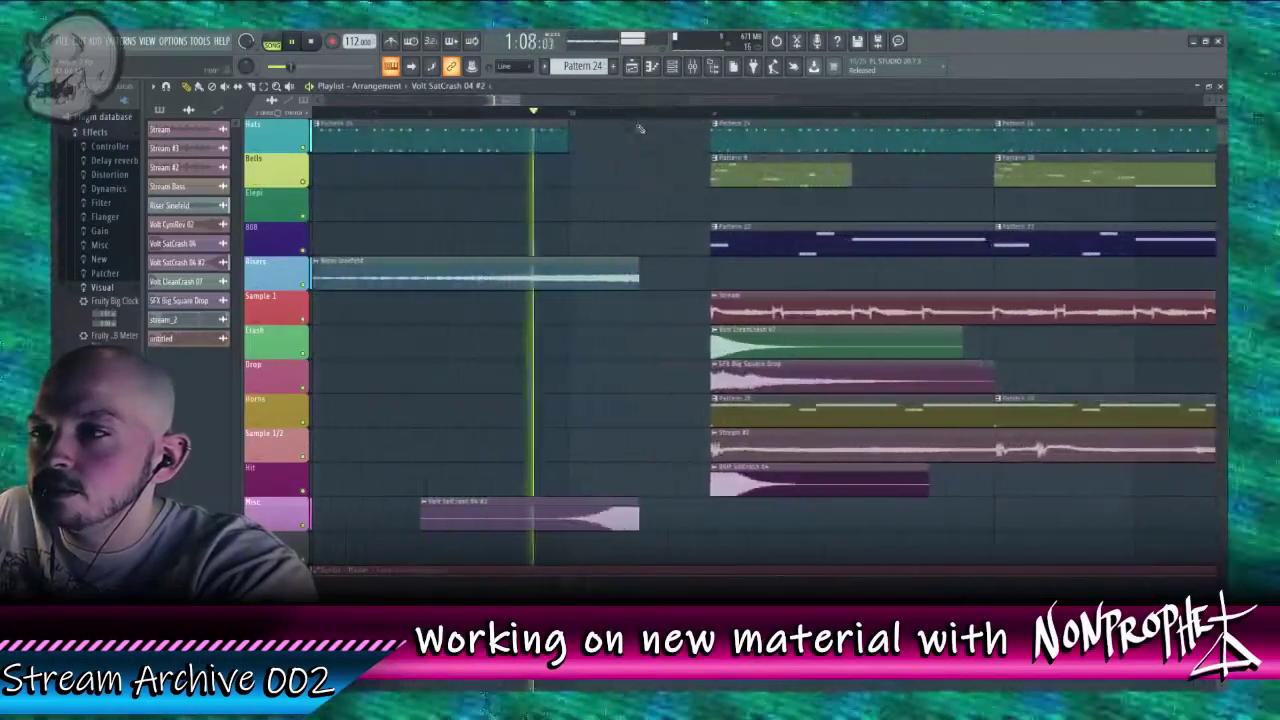
scroll(645, 300, up, 3)
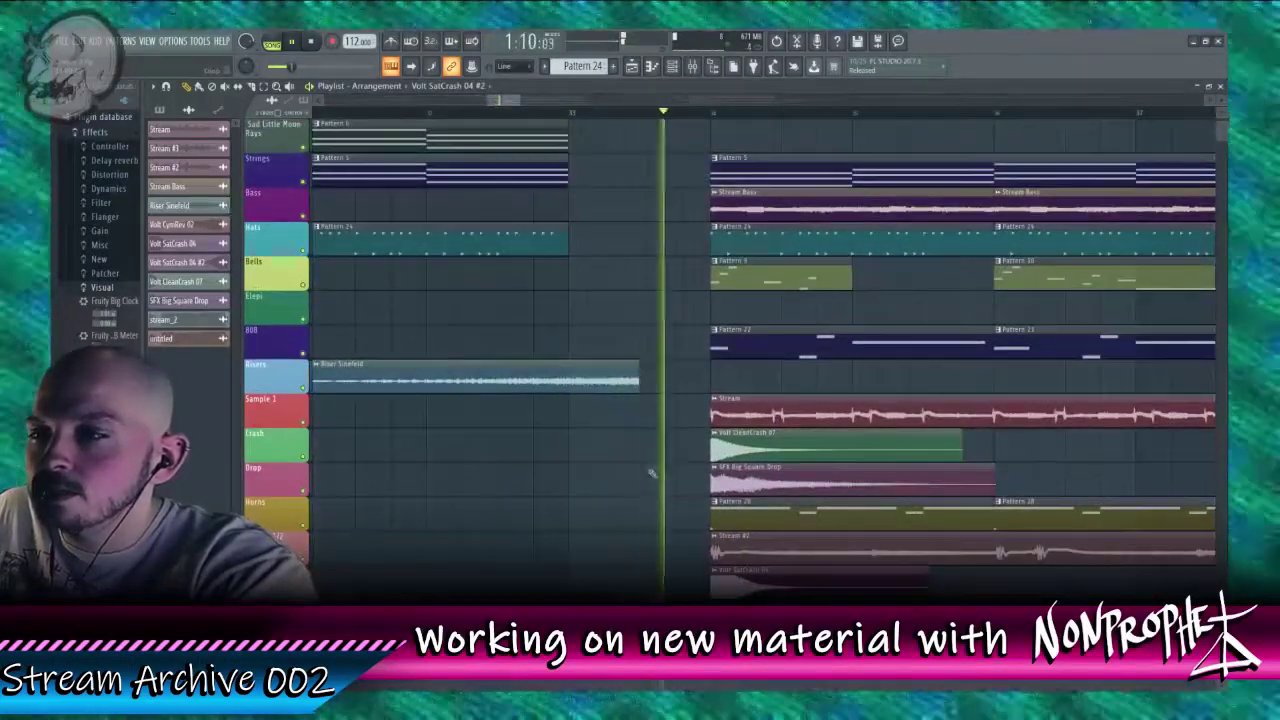
scroll(646, 441, down, 6)
double_click(608, 418)
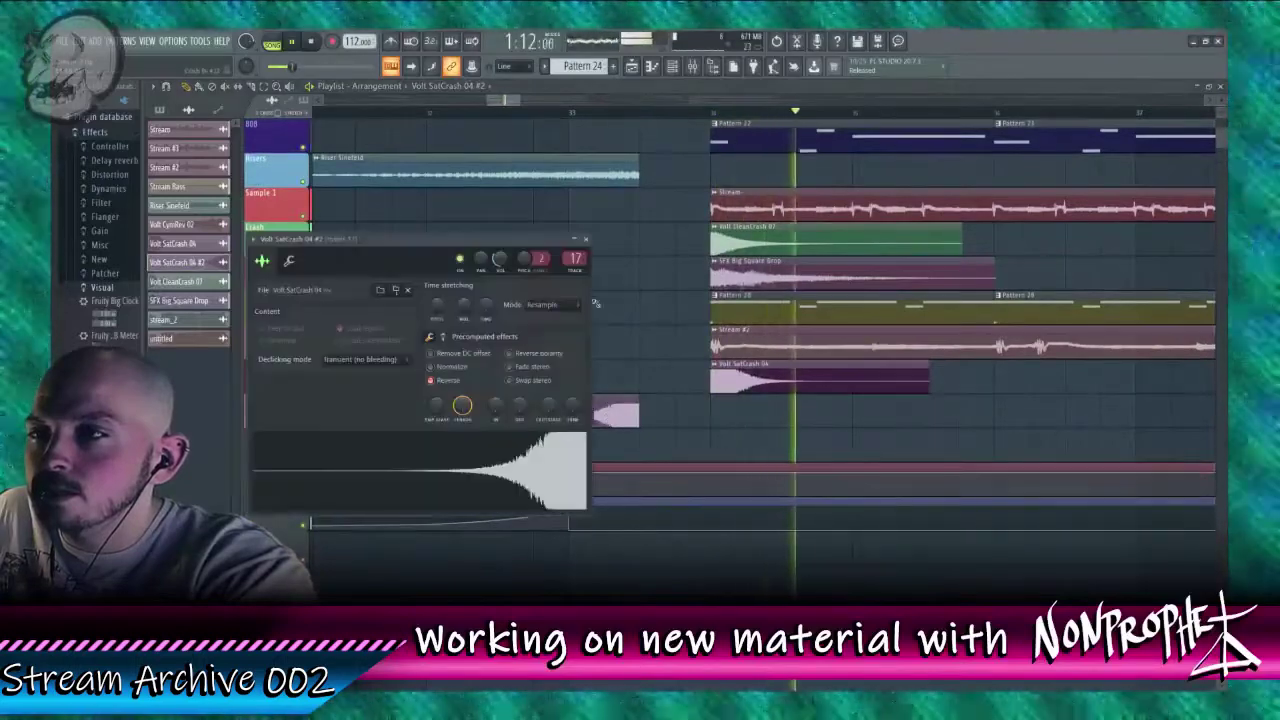
key(F9)
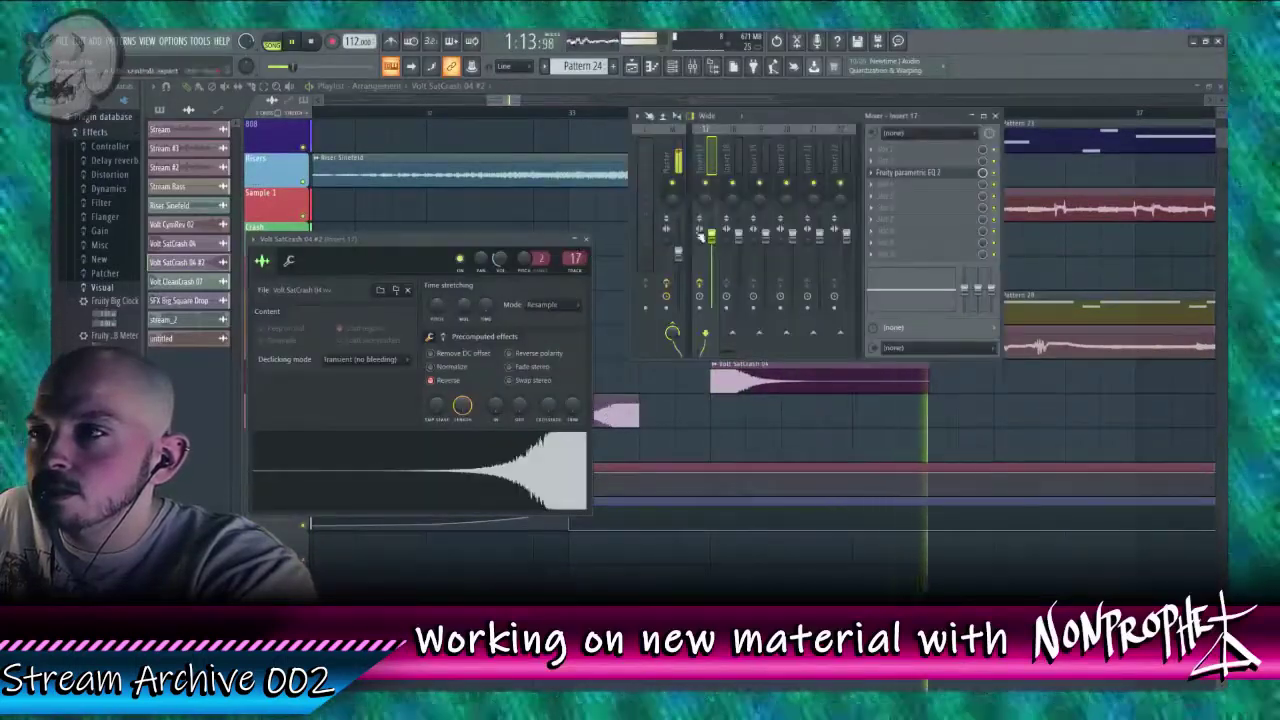
right_click(497, 264)
click(518, 271)
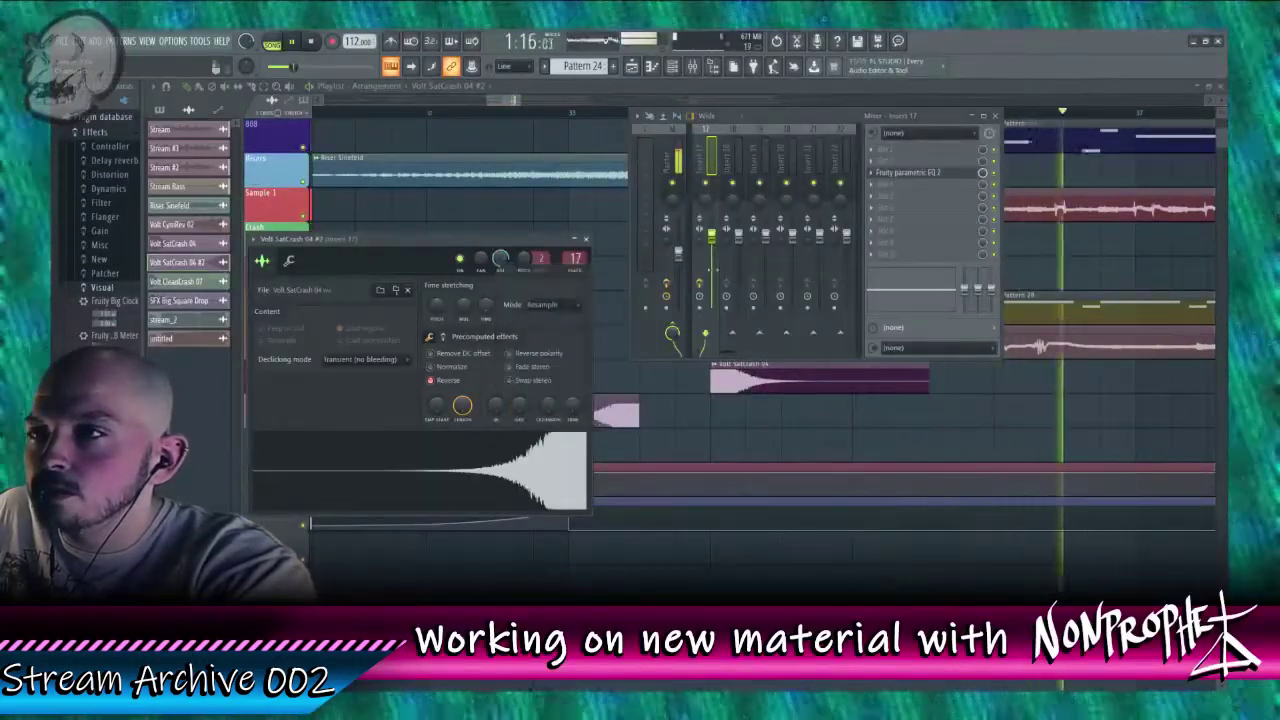
drag(712, 238, 712, 280)
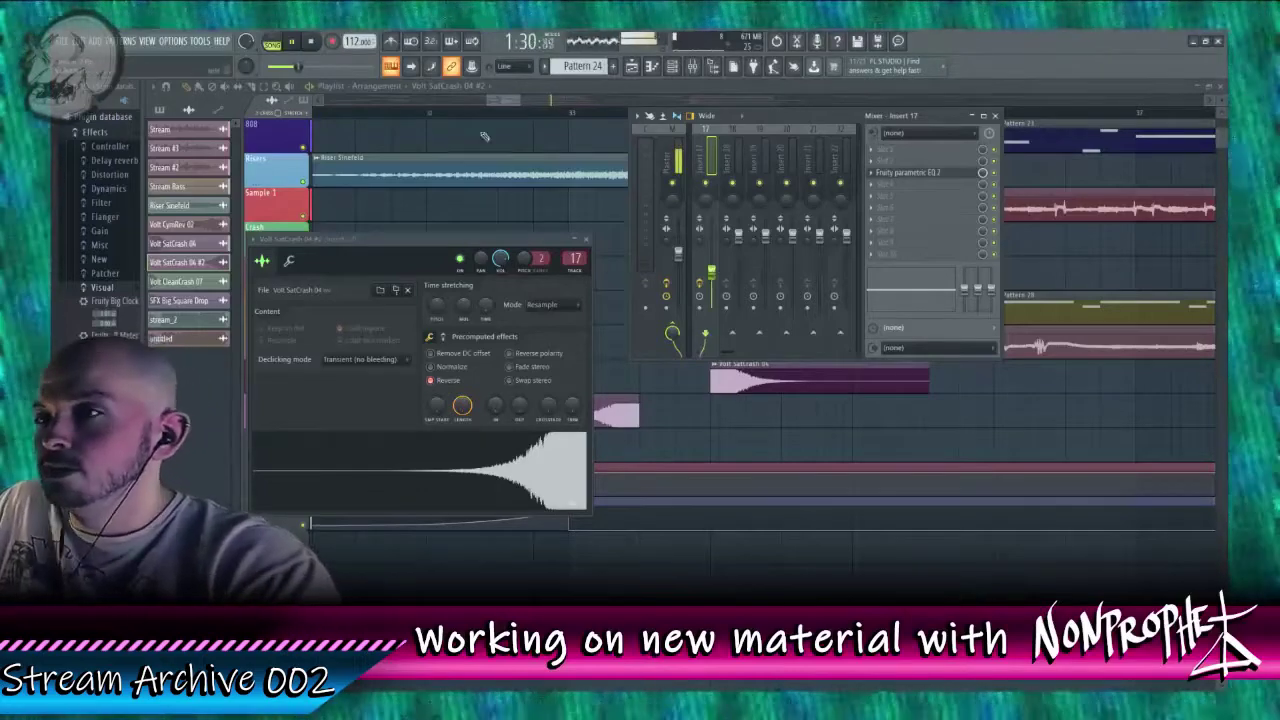
Step: Replay the first drop and open the Volt SatCrash 04 hit clip together with its mixer track Insert 16
click(460, 116)
double_click(744, 376)
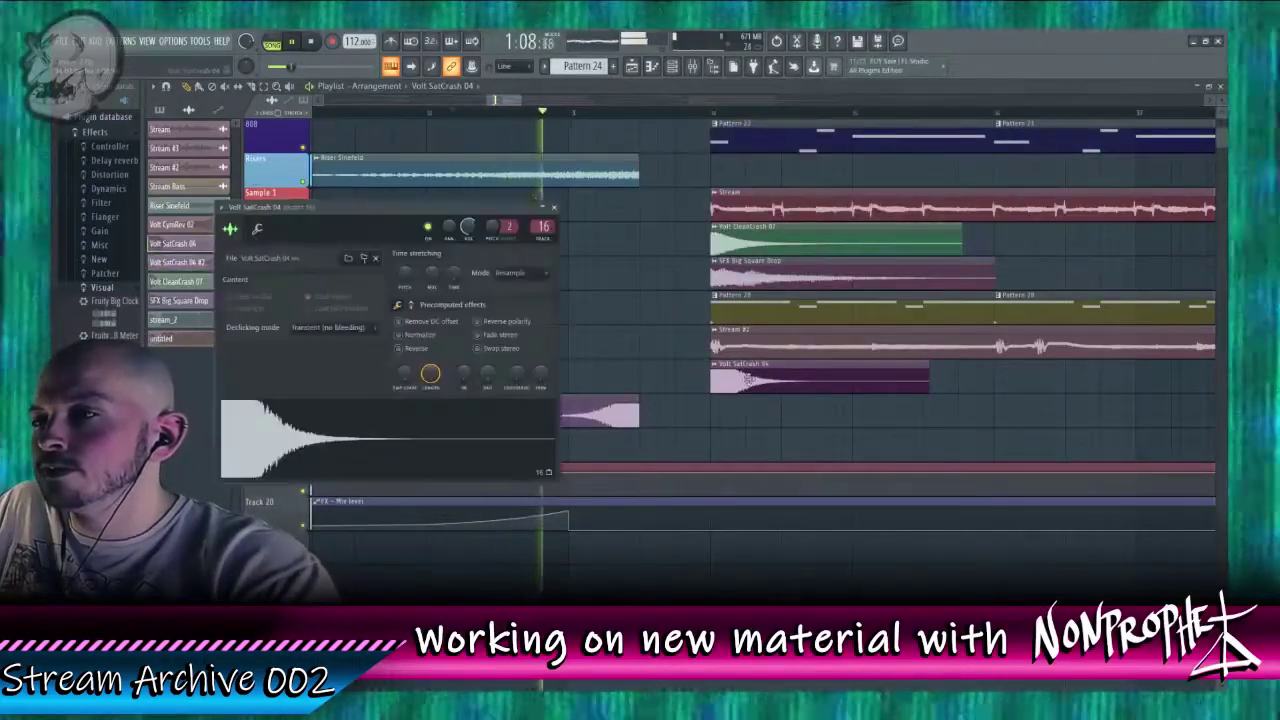
key(F9)
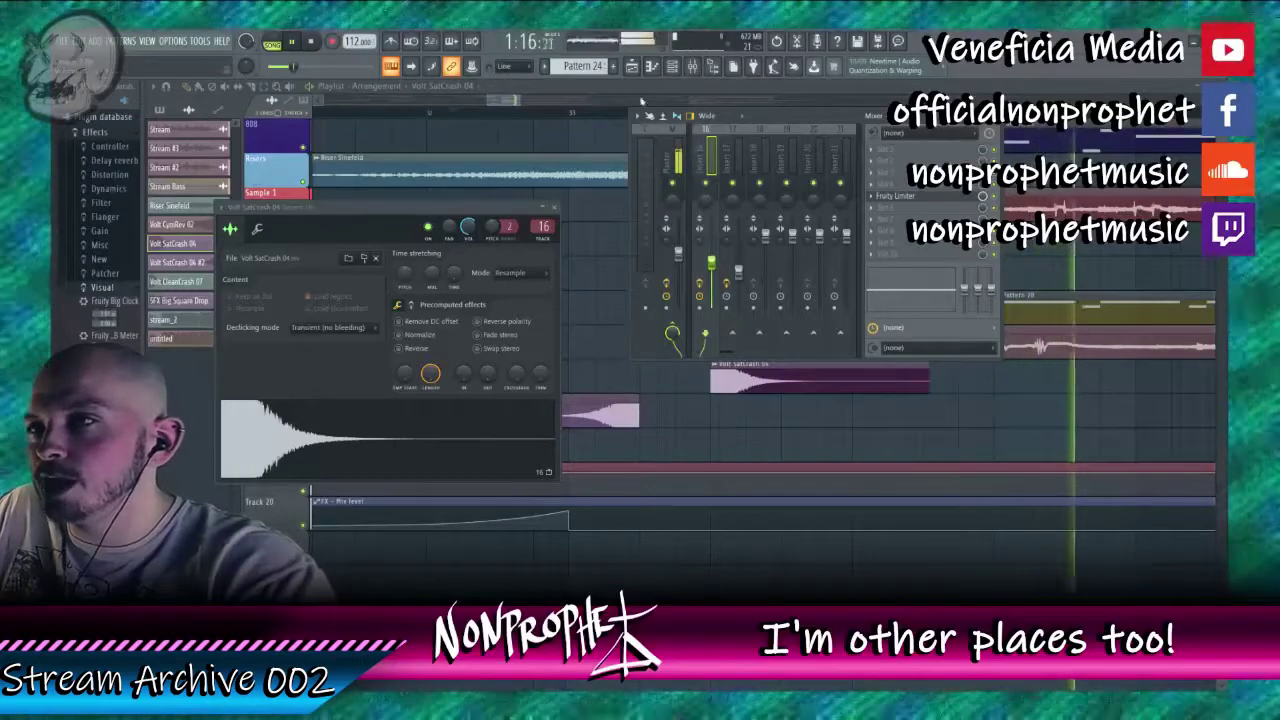
click(622, 113)
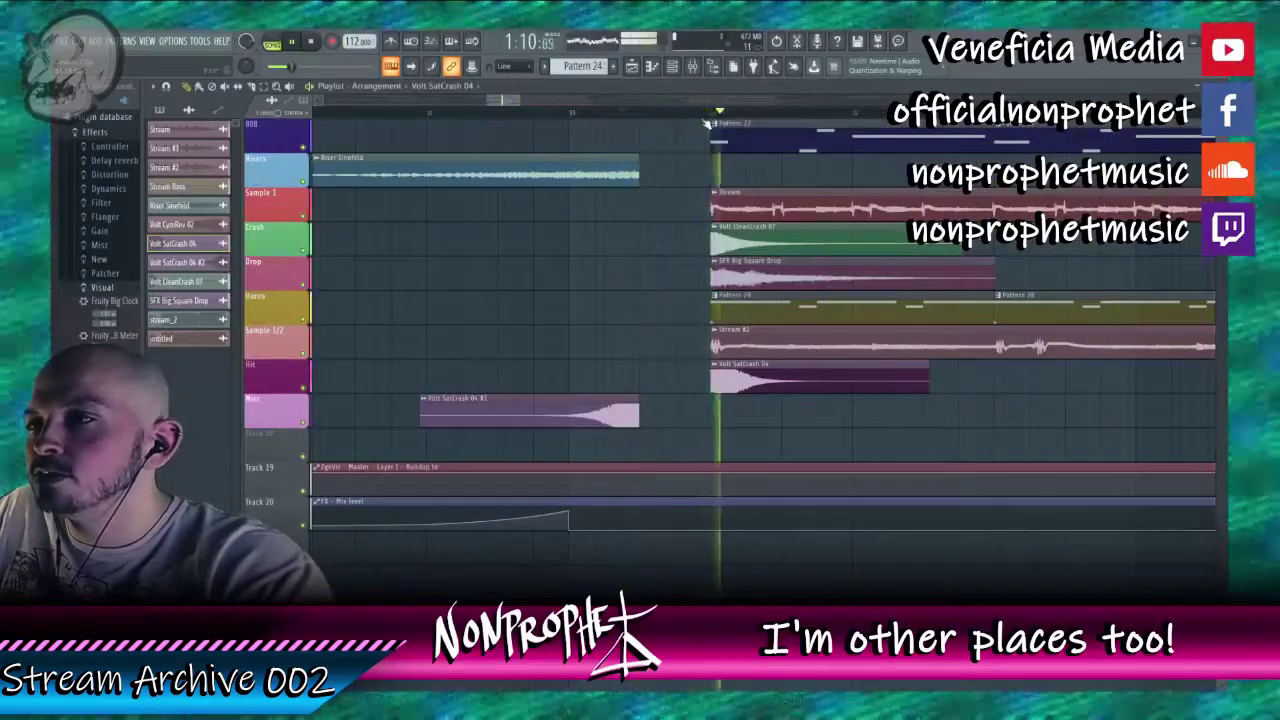
double_click(738, 378)
double_click(541, 225)
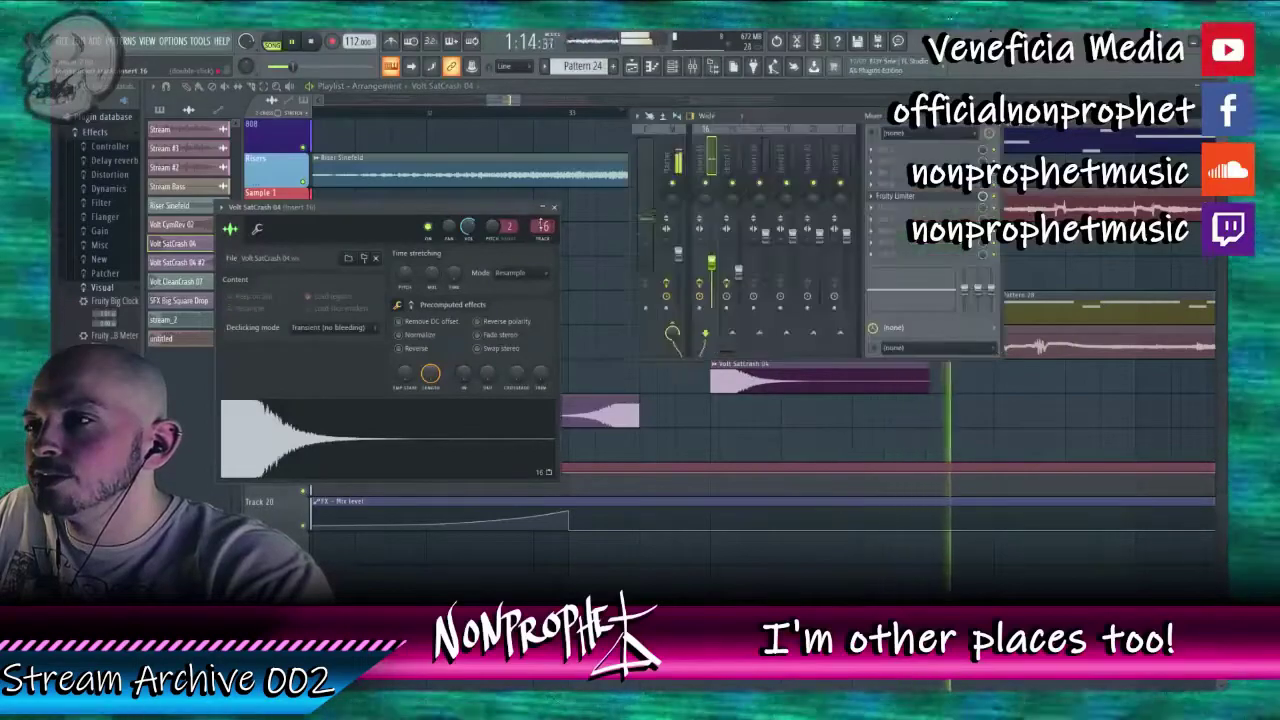
Step: Add Fruity Parametric EQ 2 ahead of Insert 16's Fruity Limiter, lower its highest band slightly and replay the crash
click(948, 198)
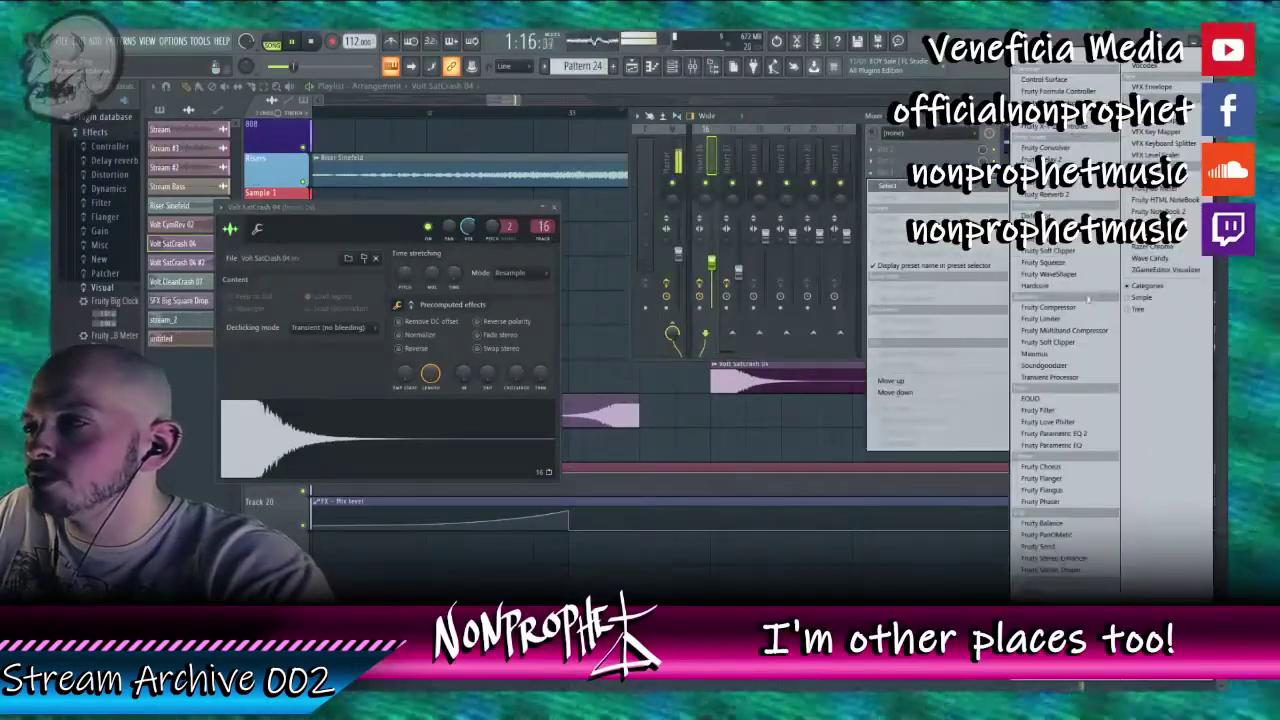
click(1078, 434)
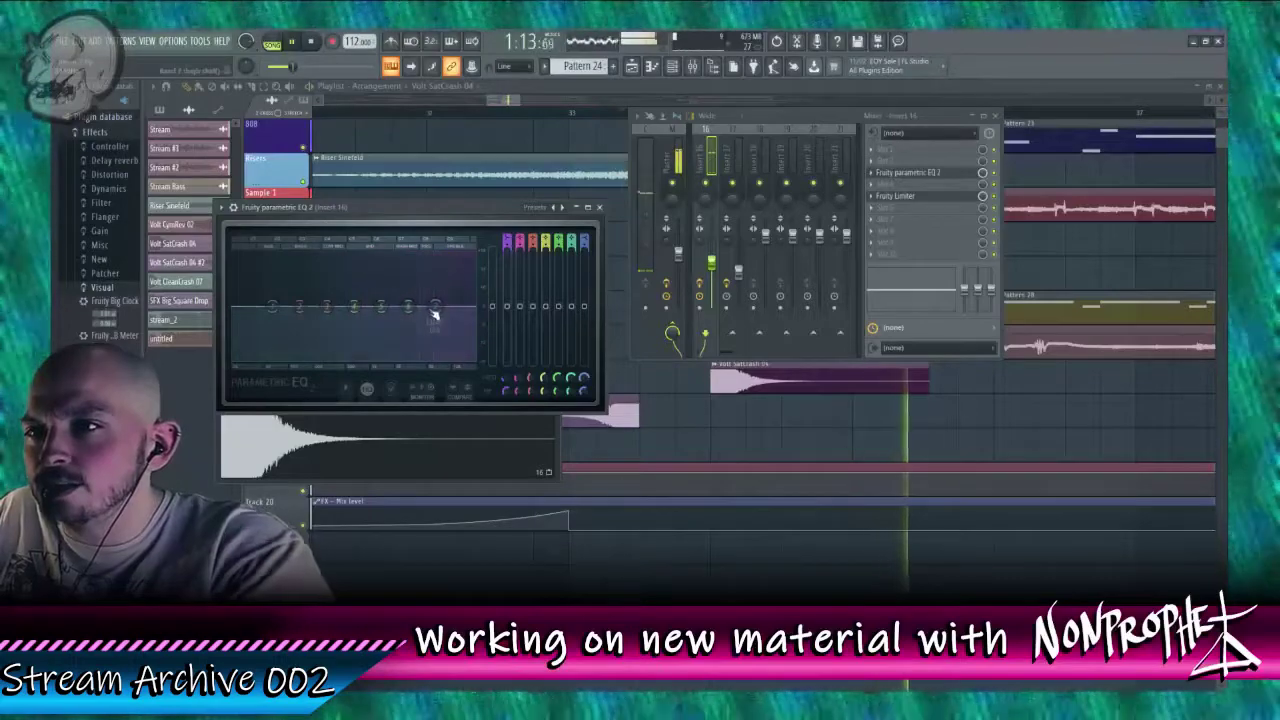
drag(434, 313, 427, 325)
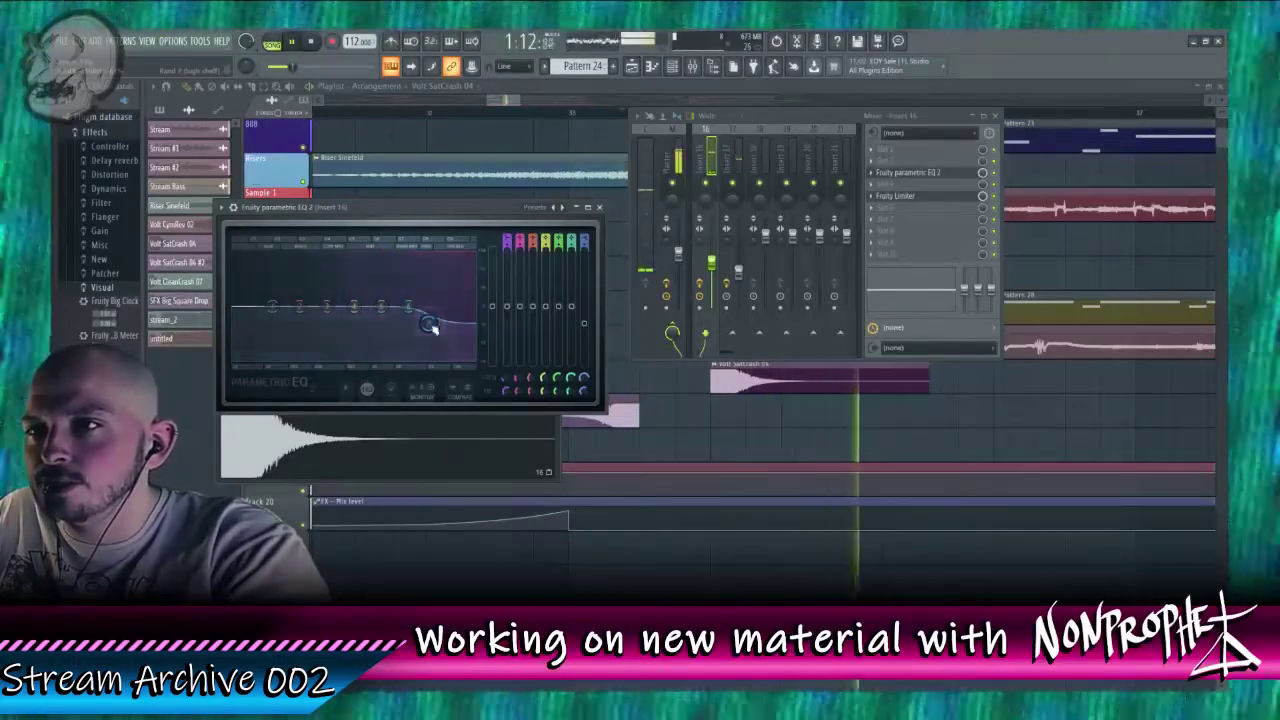
key(space)
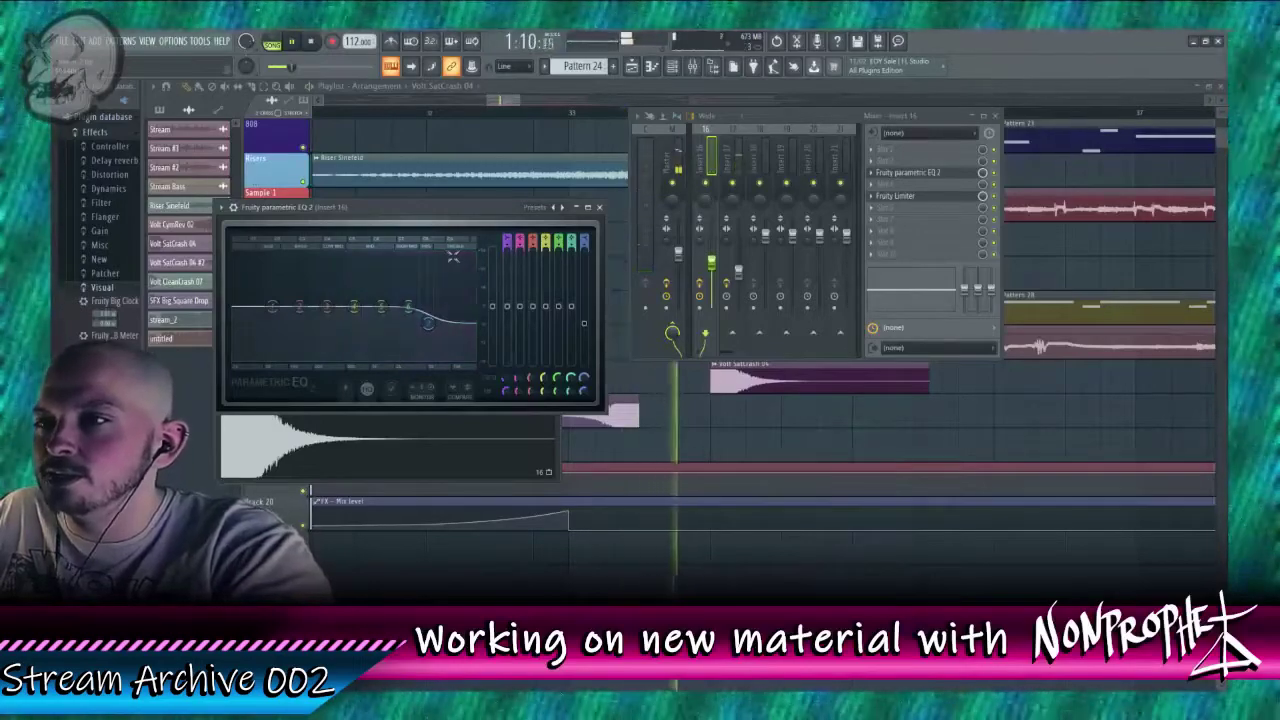
Step: Play the untitled clip on the Strings track from around bar 128 and examine its waveform around the drop
drag(502, 103, 511, 129)
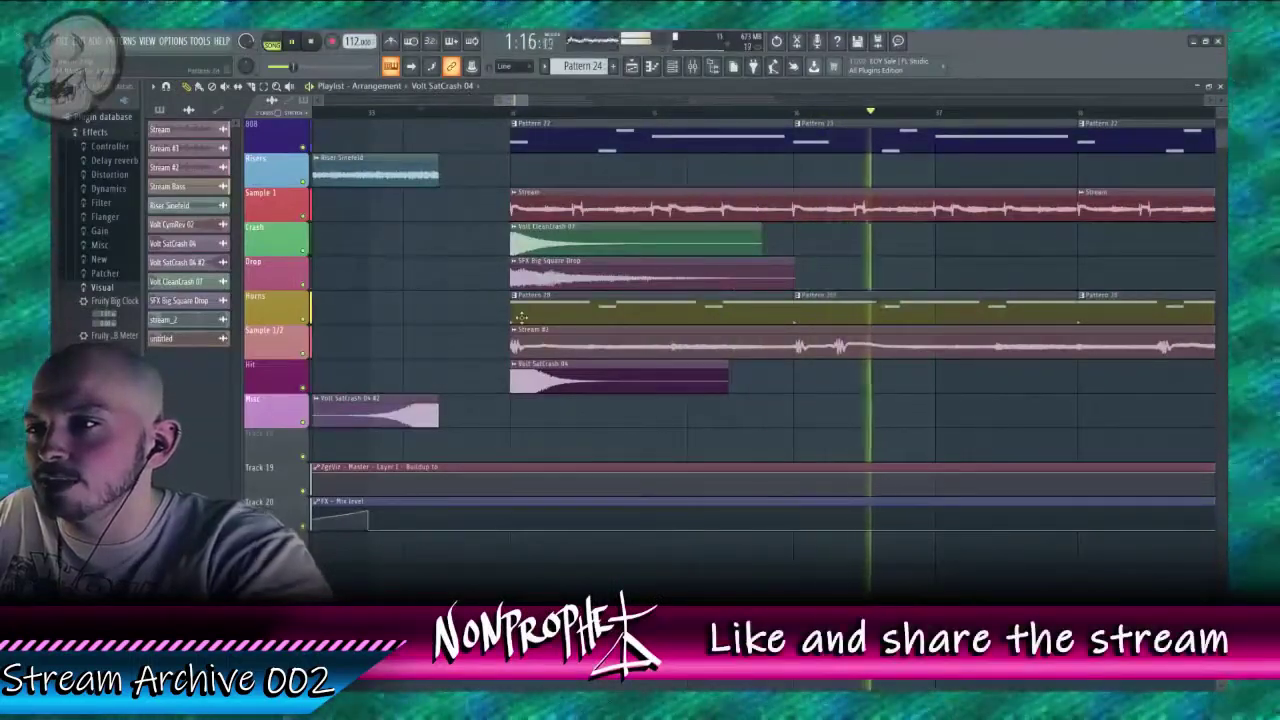
scroll(517, 116, down, 9)
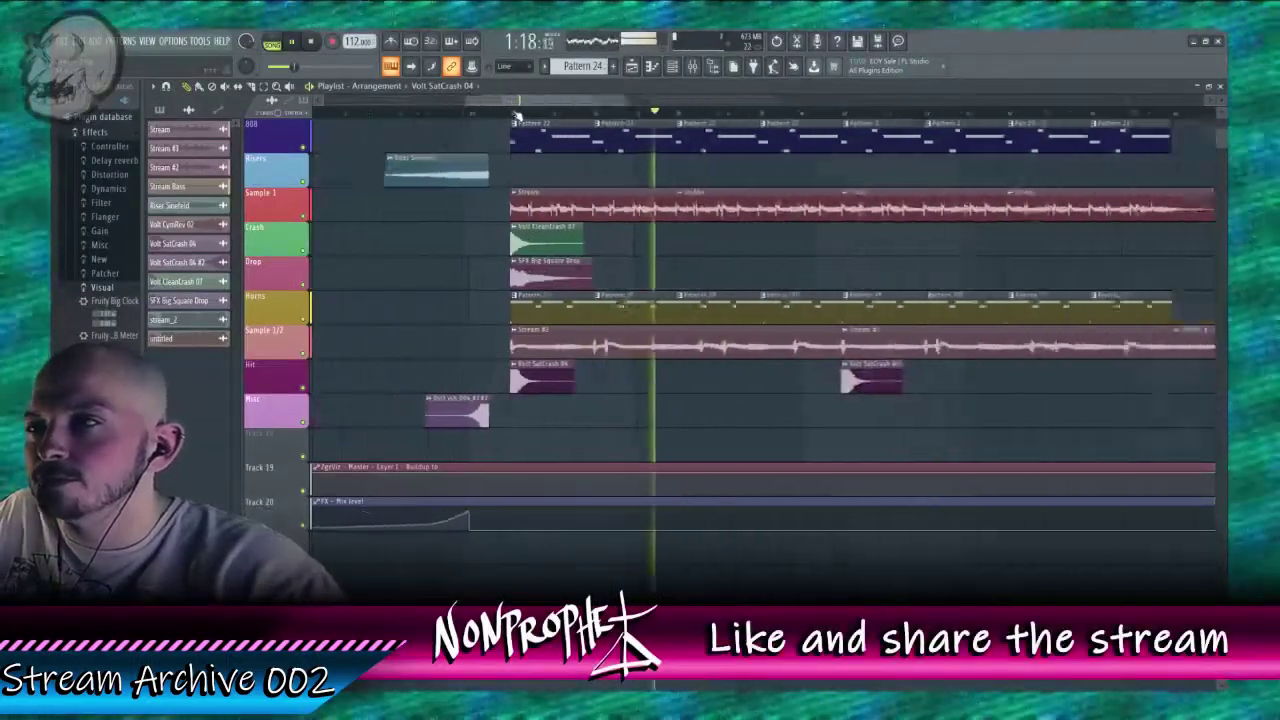
scroll(517, 116, down, 4)
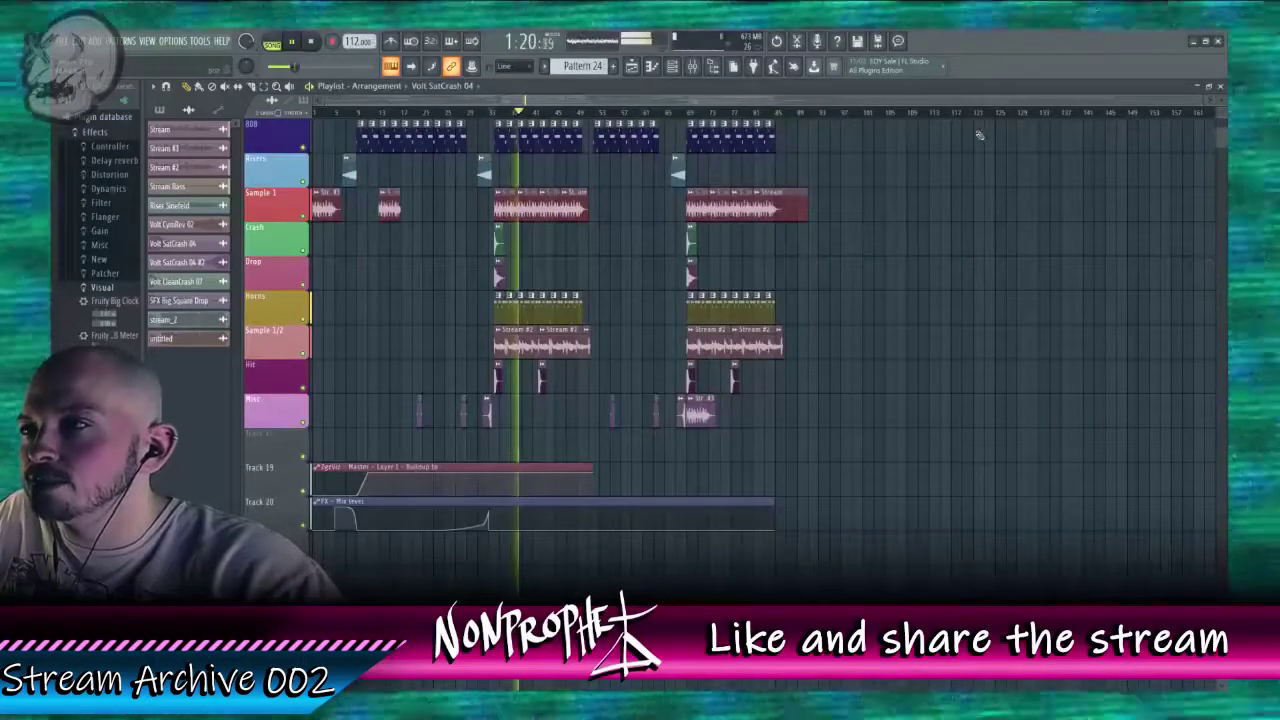
scroll(990, 160, down, 3)
scroll(994, 171, up, 8)
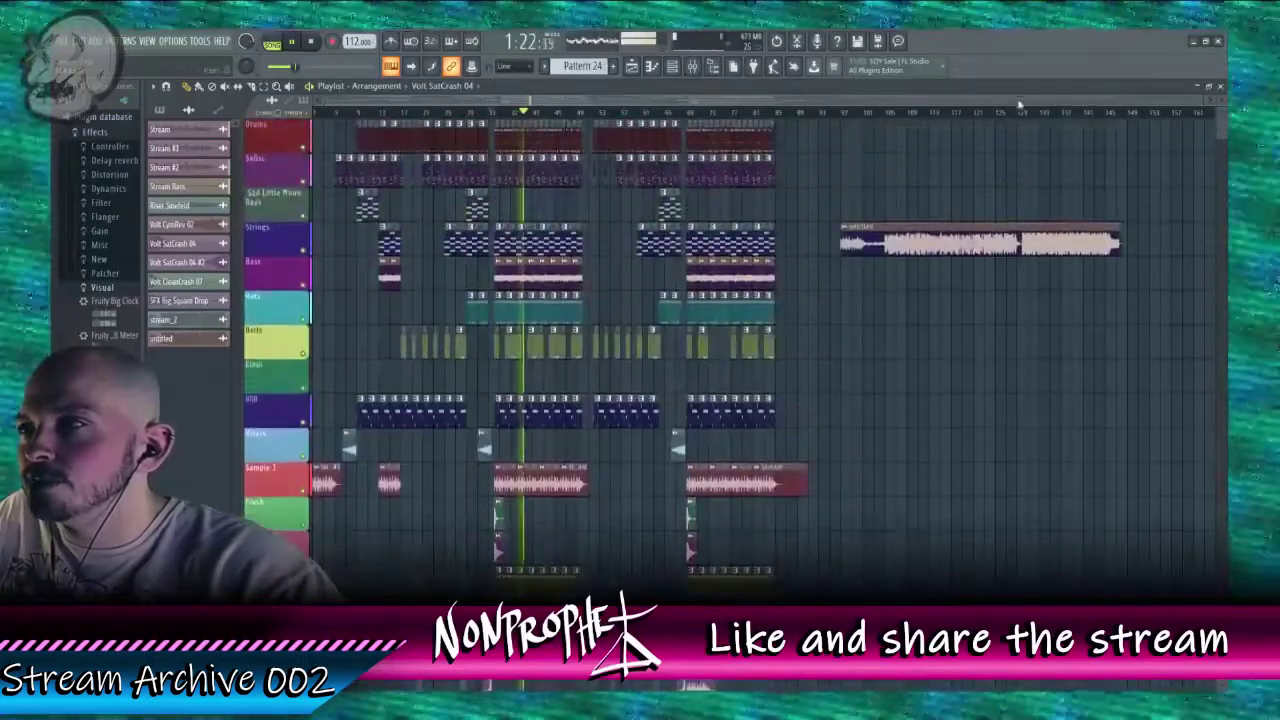
click(1012, 113)
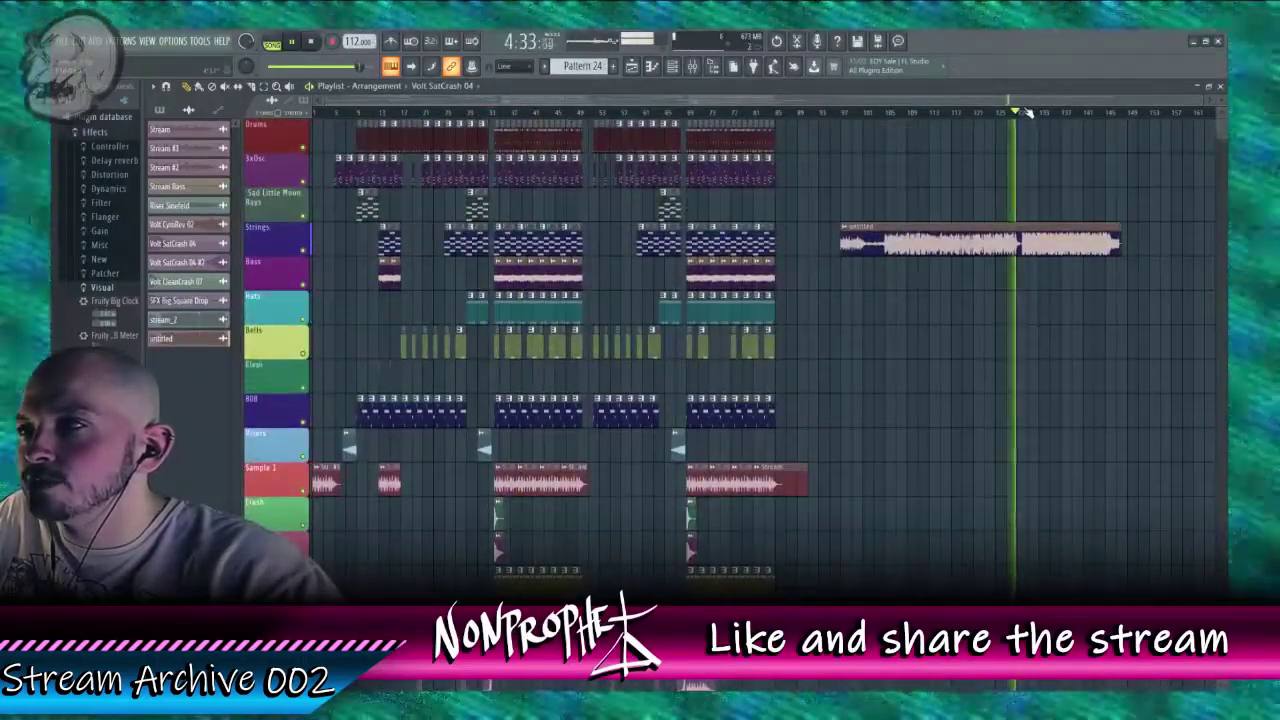
scroll(1027, 113, up, 5)
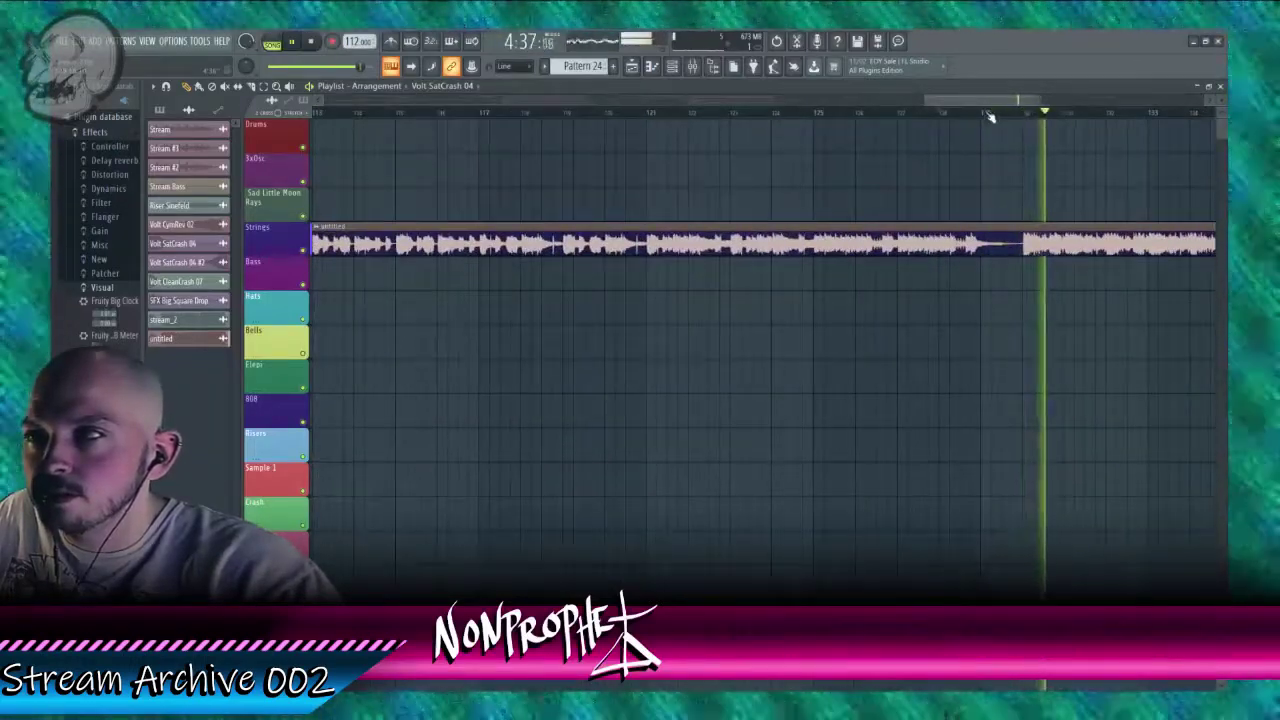
scroll(986, 117, down, 3)
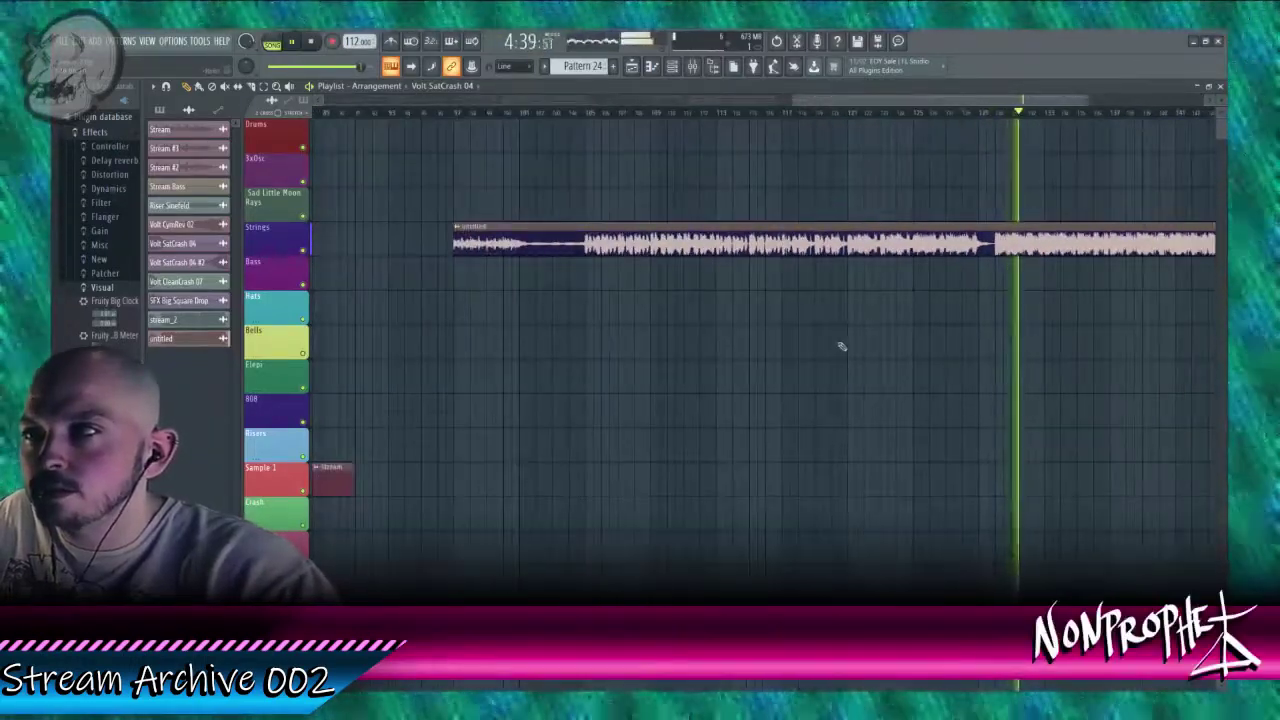
Step: Replay the build-up to the first drop and inspect the Strings track's Pattern 5 in the piano roll
scroll(842, 346, down, 4)
drag(840, 100, 509, 119)
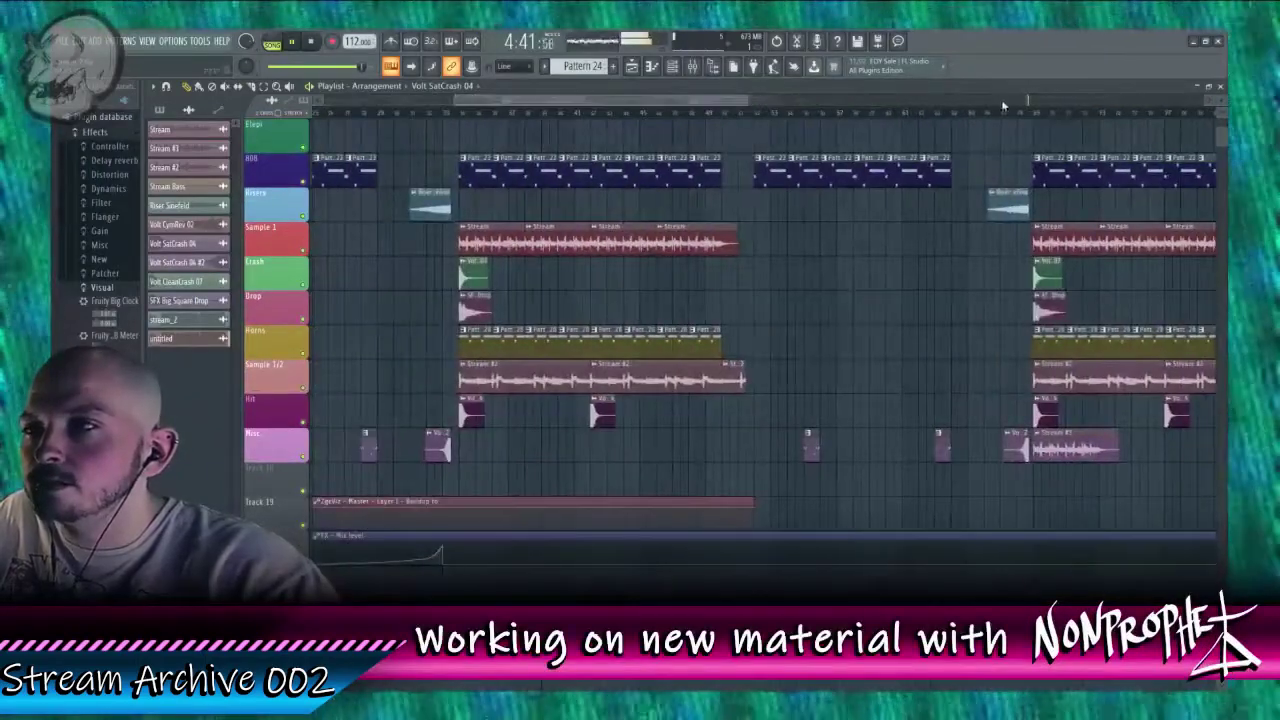
scroll(830, 211, up, 3)
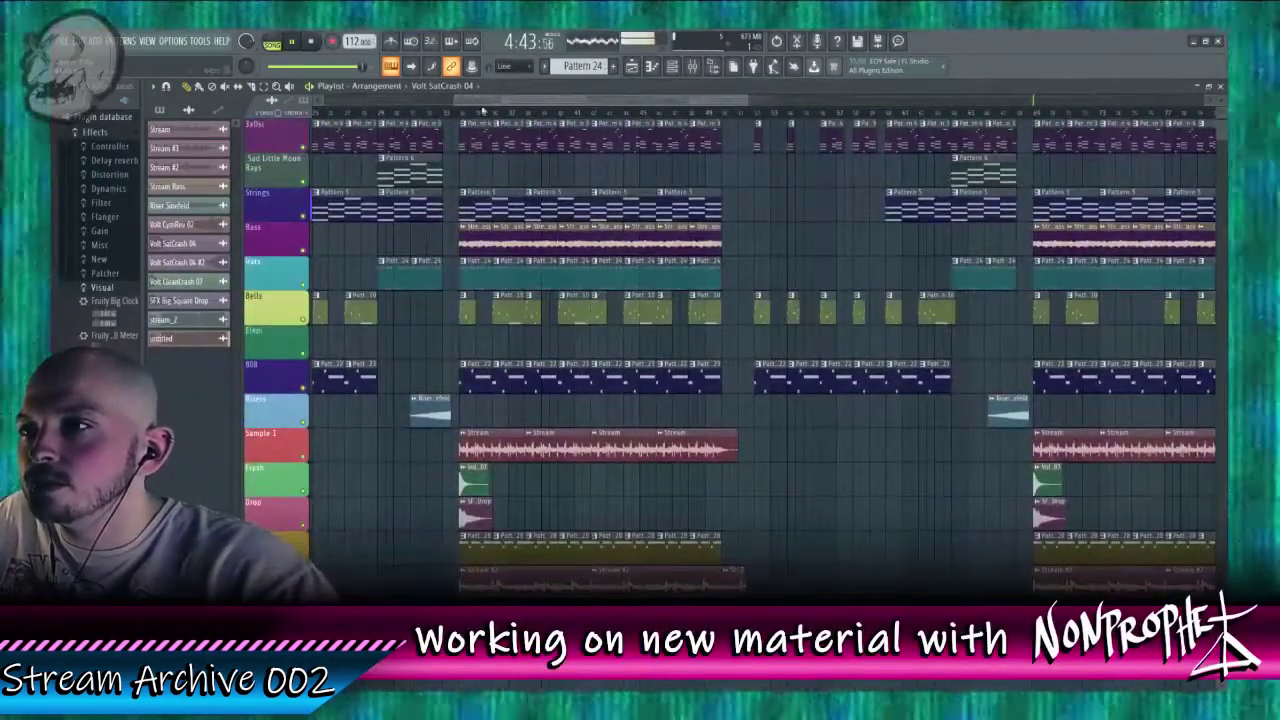
click(421, 115)
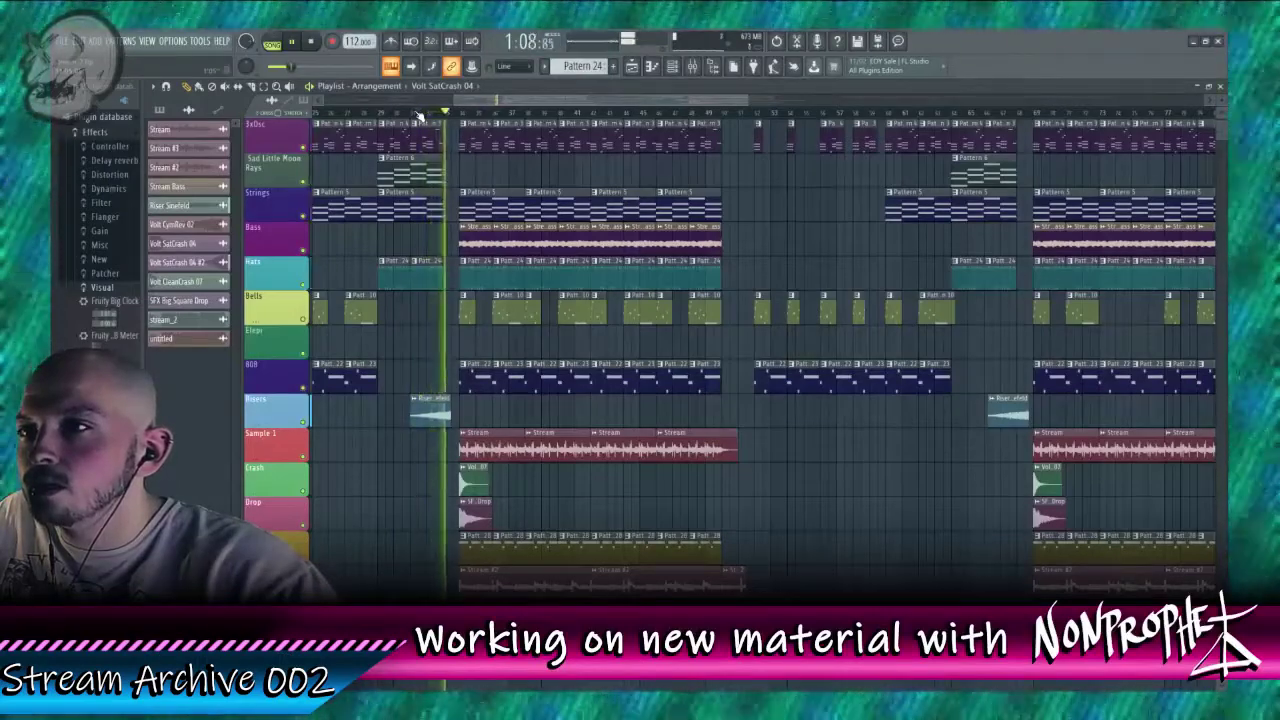
double_click(405, 207)
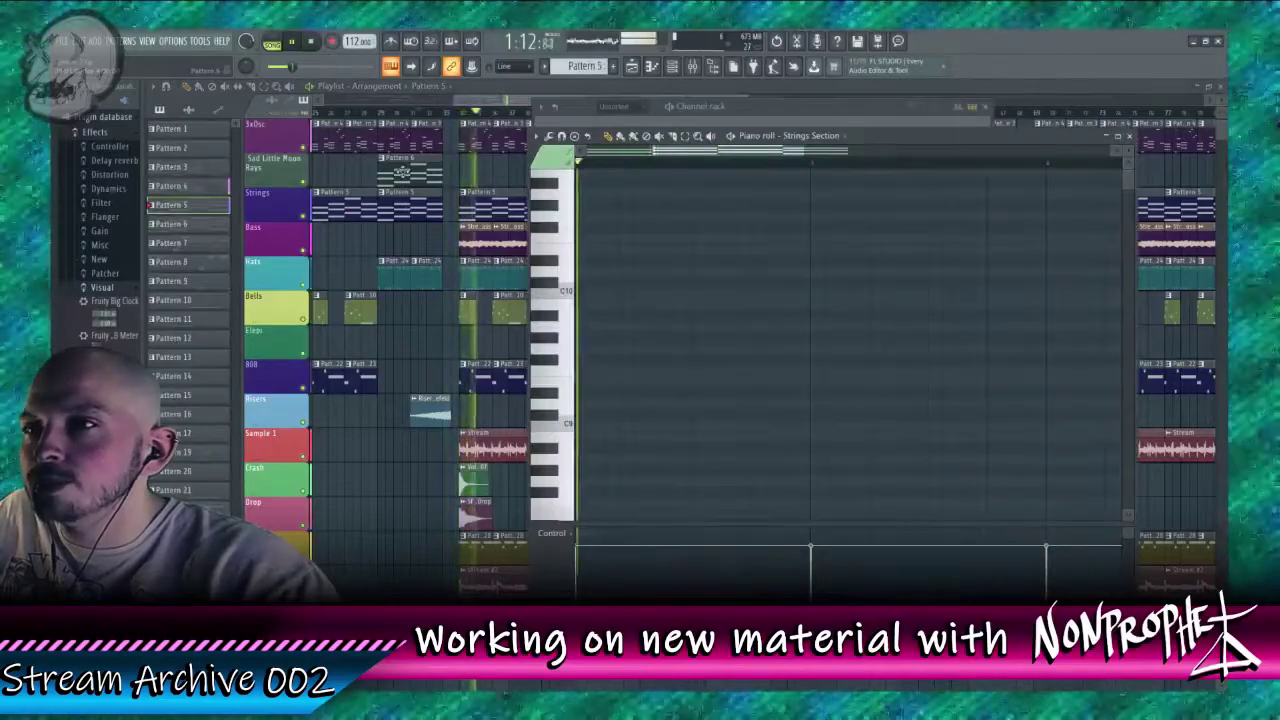
click(378, 107)
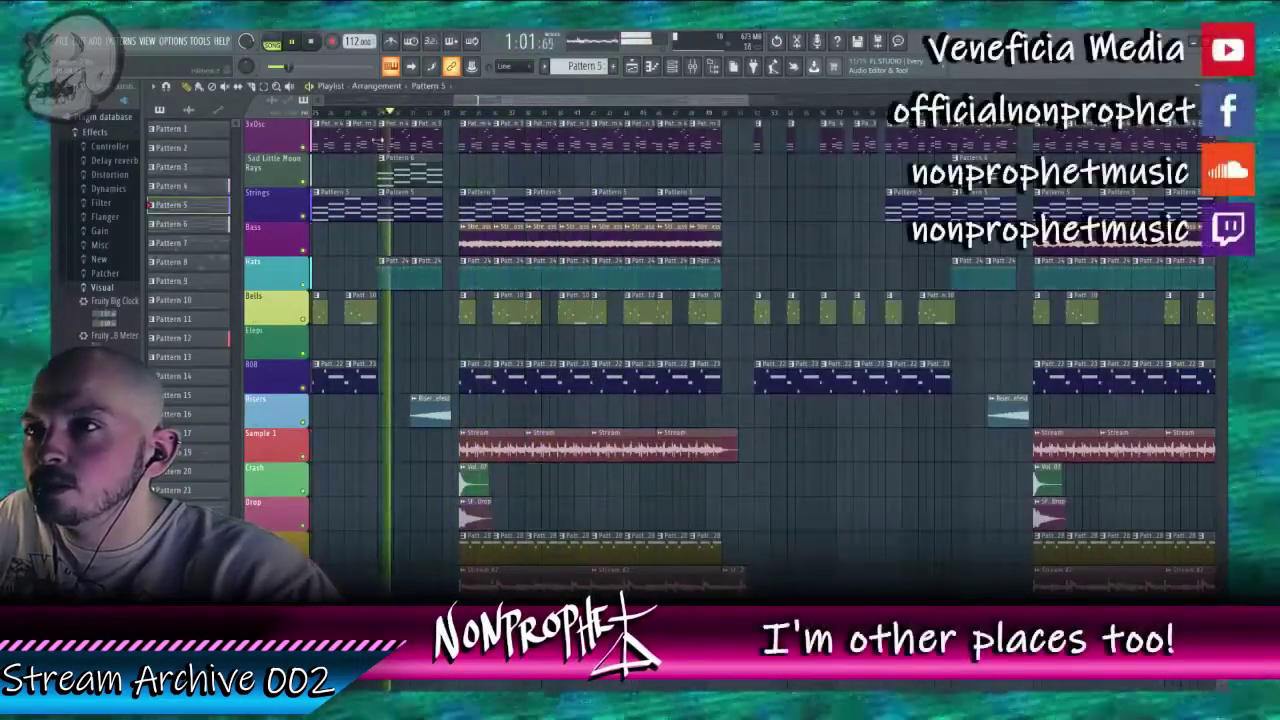
Step: Open the 3xOsc track's Pattern 4 with its mixer track Insert 8 and add Fruity Limiter after the Fruity Convolver
double_click(660, 125)
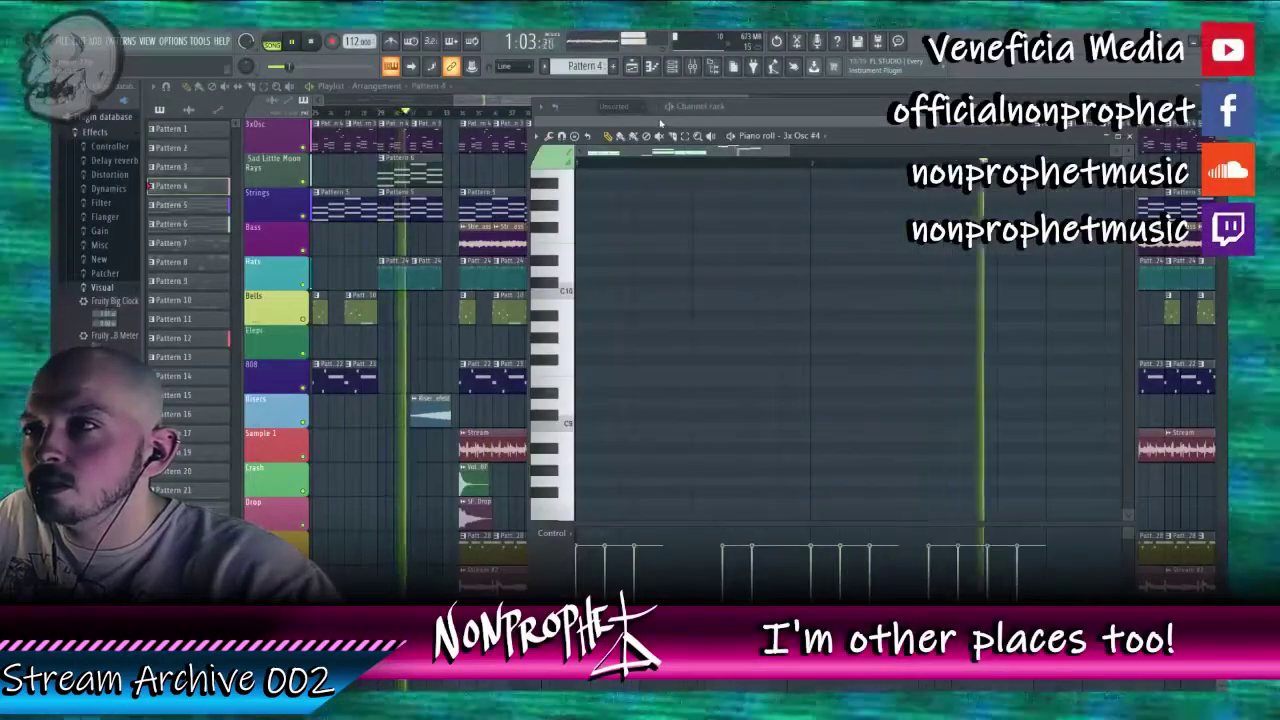
click(660, 124)
double_click(579, 282)
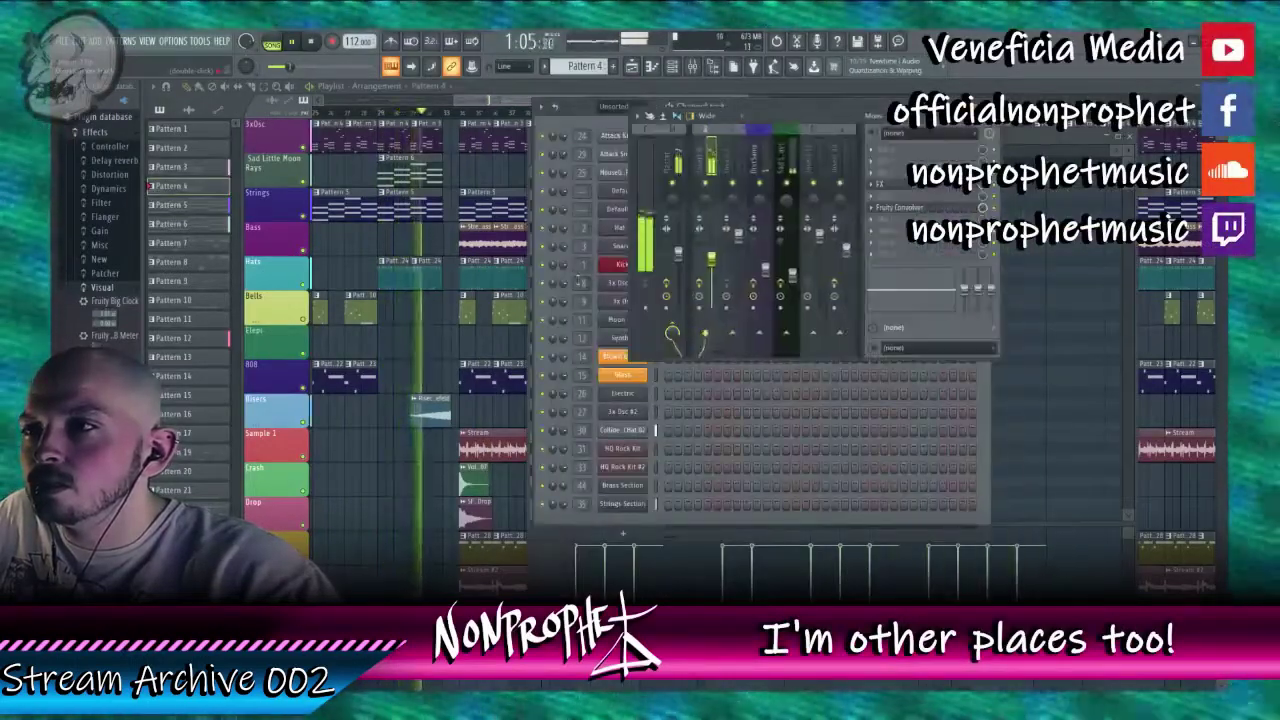
click(903, 232)
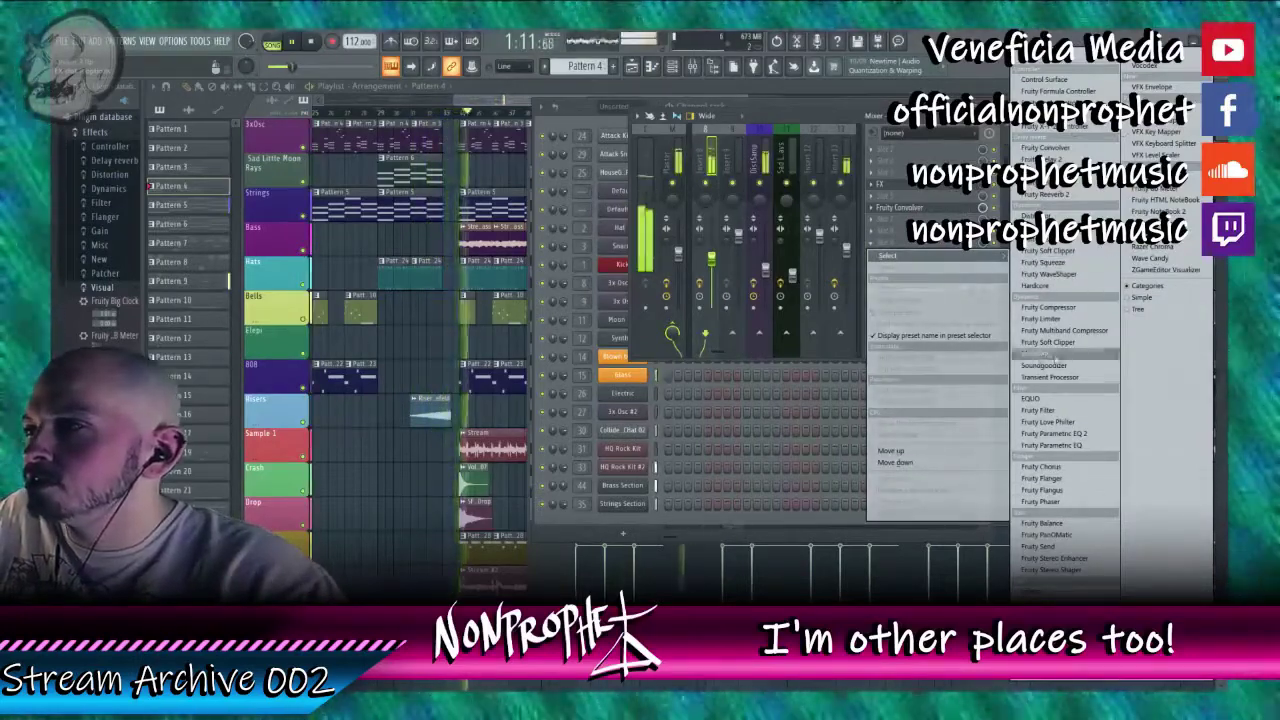
click(1041, 318)
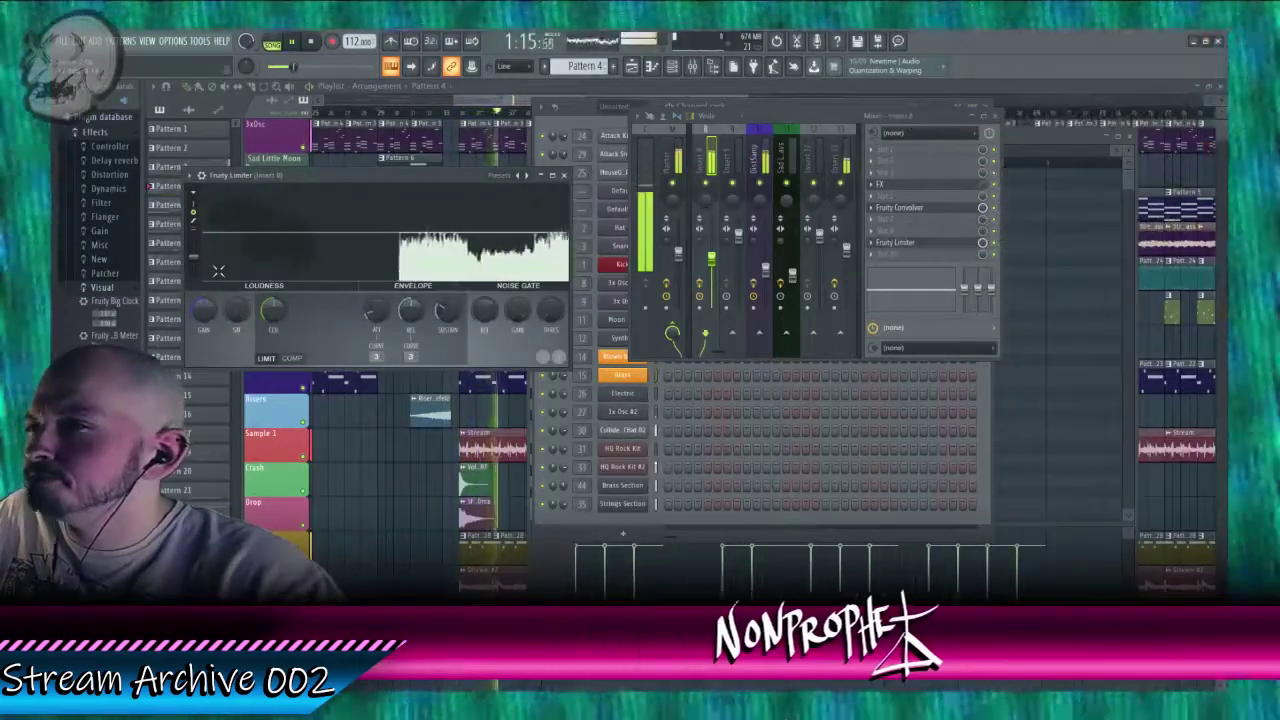
Step: Add Fruity Compressor at the start of Insert 8's effect chain with a threshold of about -19.4 dB and return to the playlist
click(903, 161)
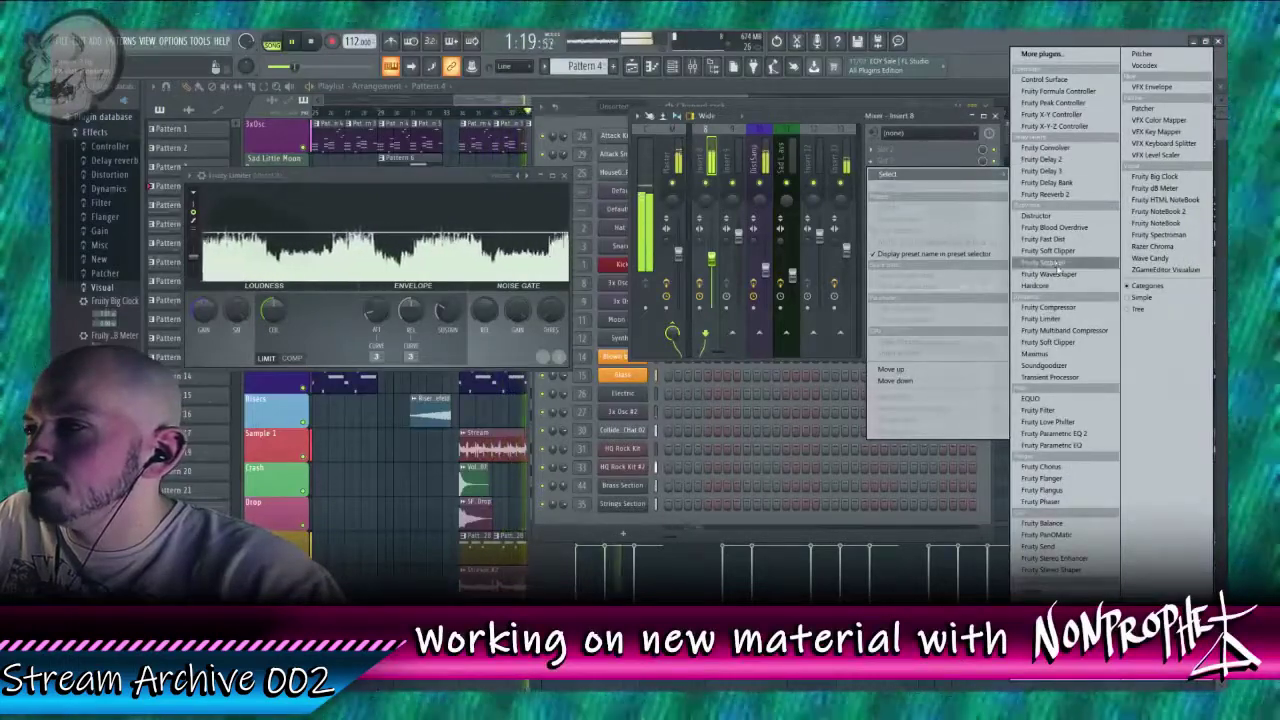
click(1048, 307)
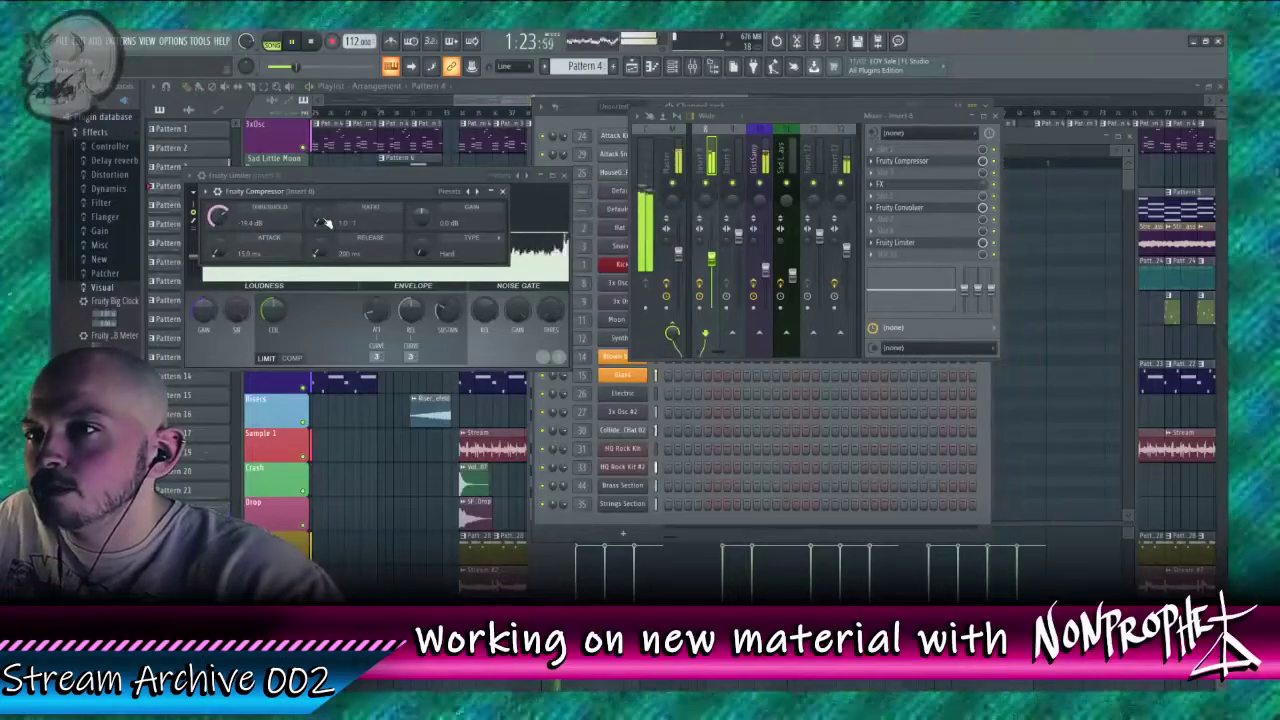
click(430, 88)
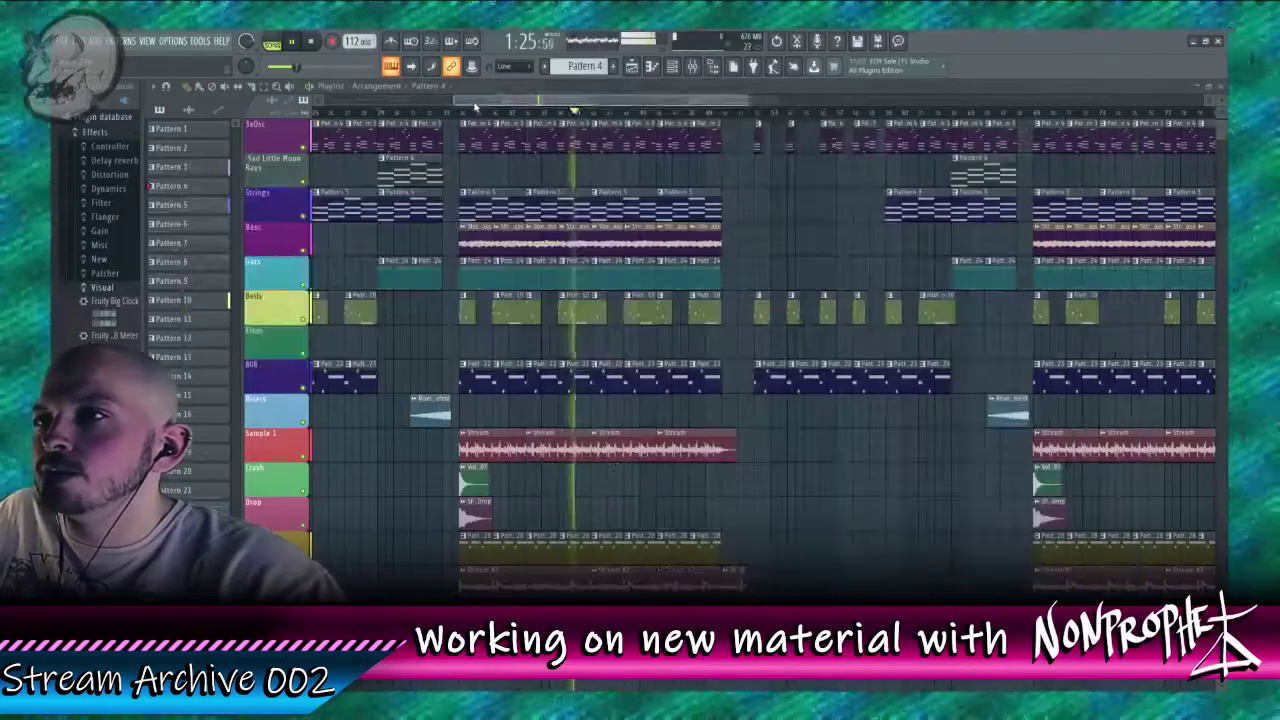
Step: Solo the Sample 1 track and the Sample 1/2 track in turn, replaying the latter from the first drop
scroll(590, 239, down, 8)
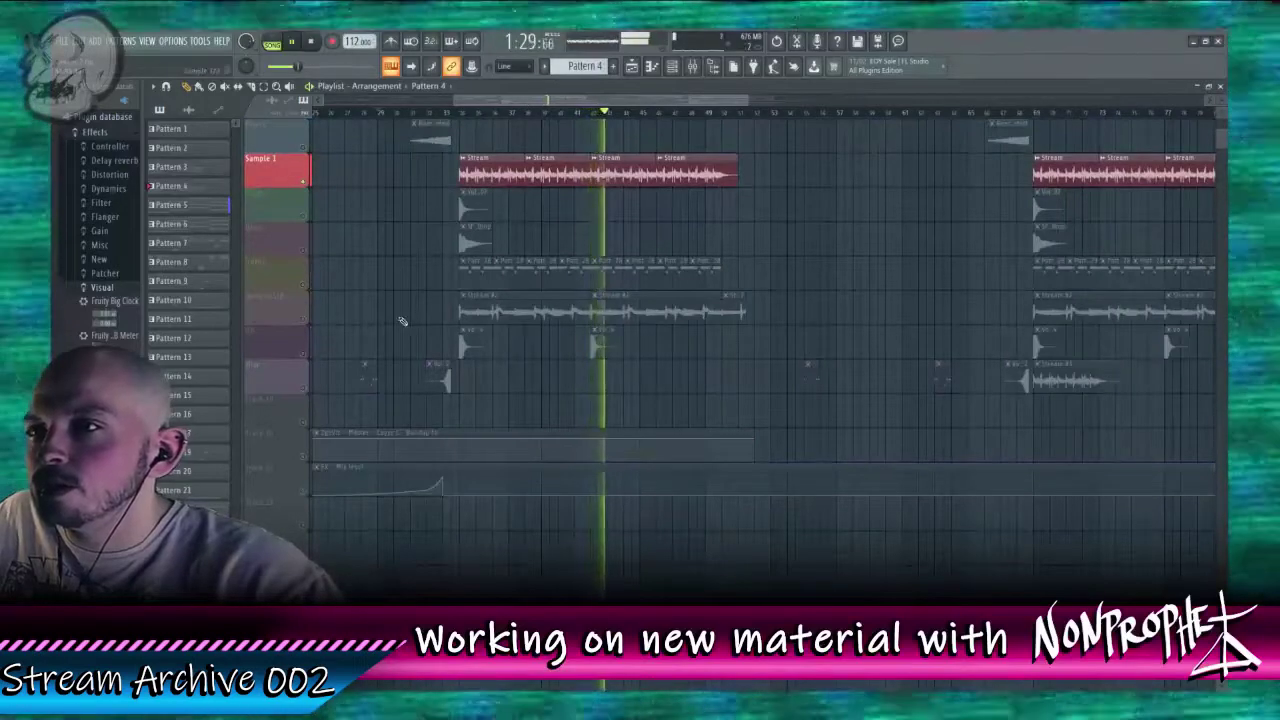
right_click(297, 290)
click(287, 318)
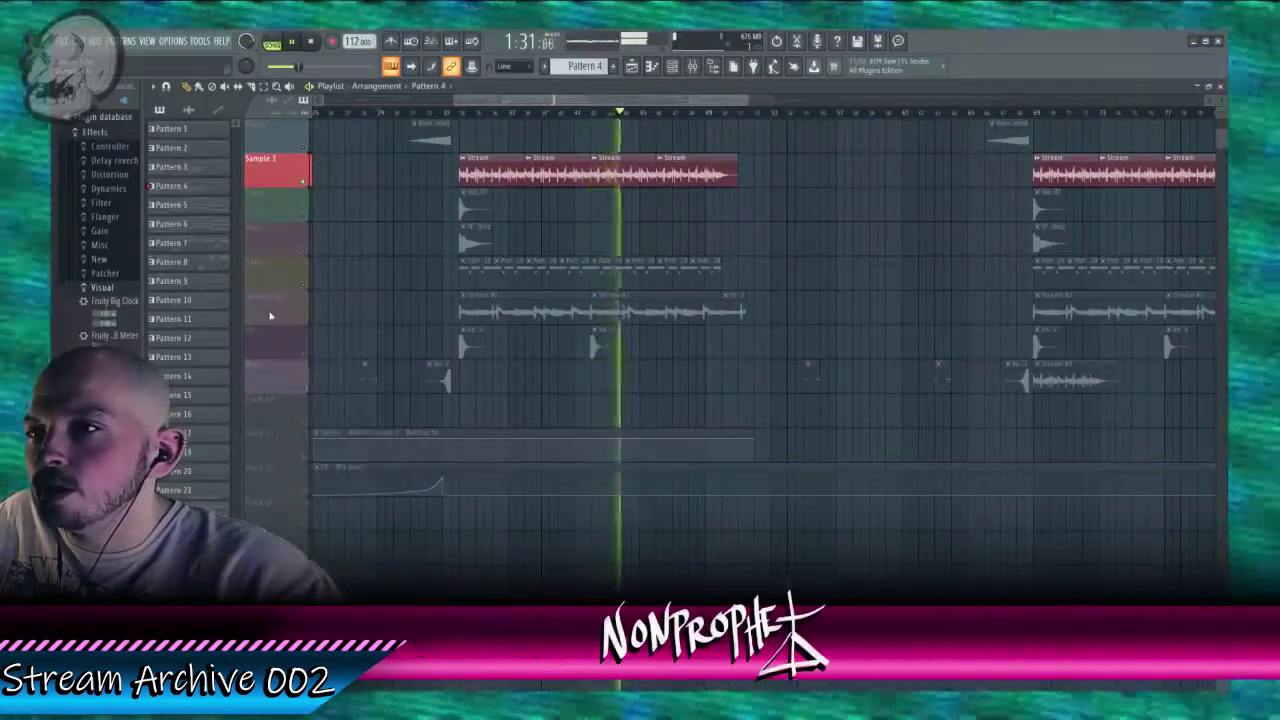
click(306, 320)
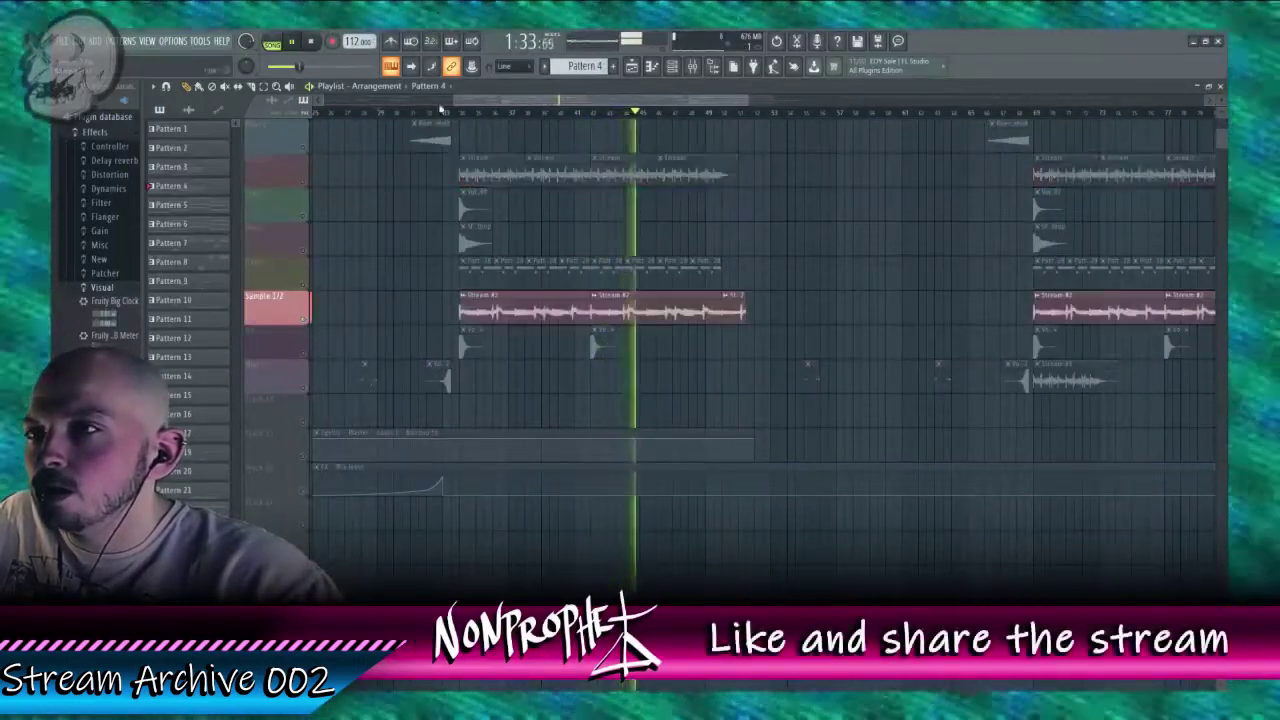
click(463, 115)
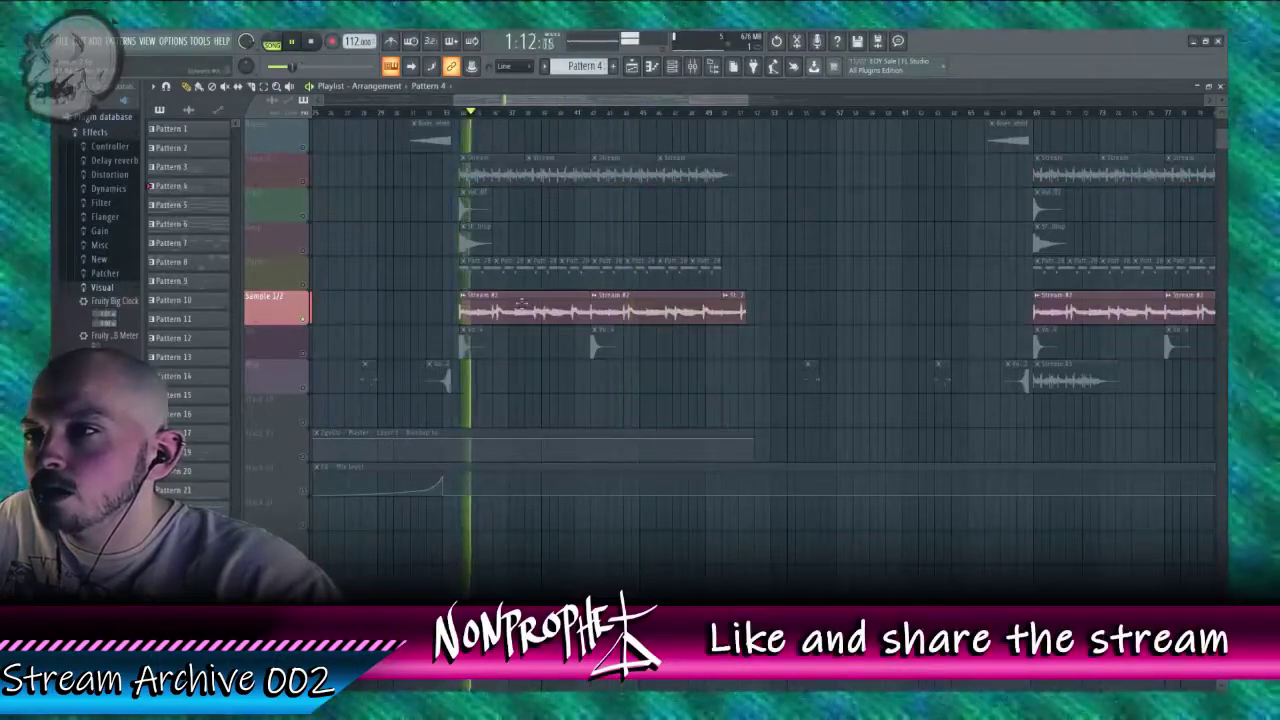
Step: Move the Stream #3 clip from the Misc track at the second drop to the Risers track around bar 95 and unsolo Sample 1/2
scroll(547, 380, up, 3)
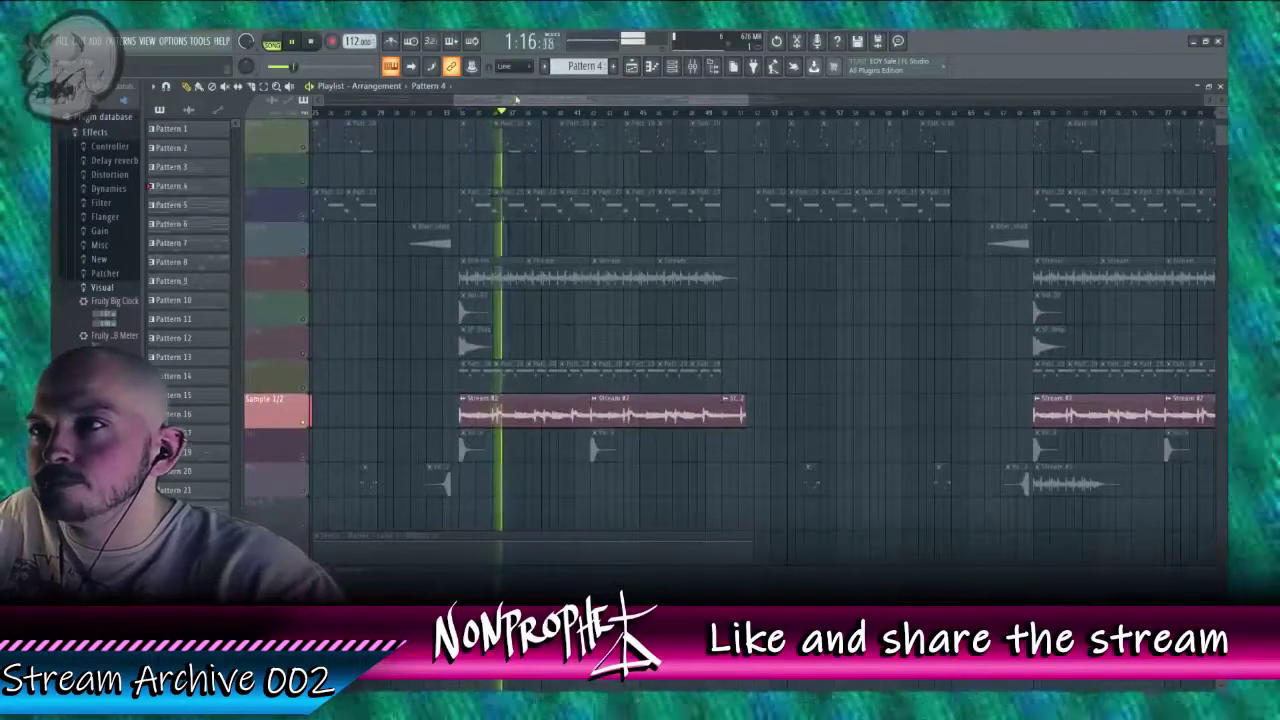
drag(515, 101, 648, 104)
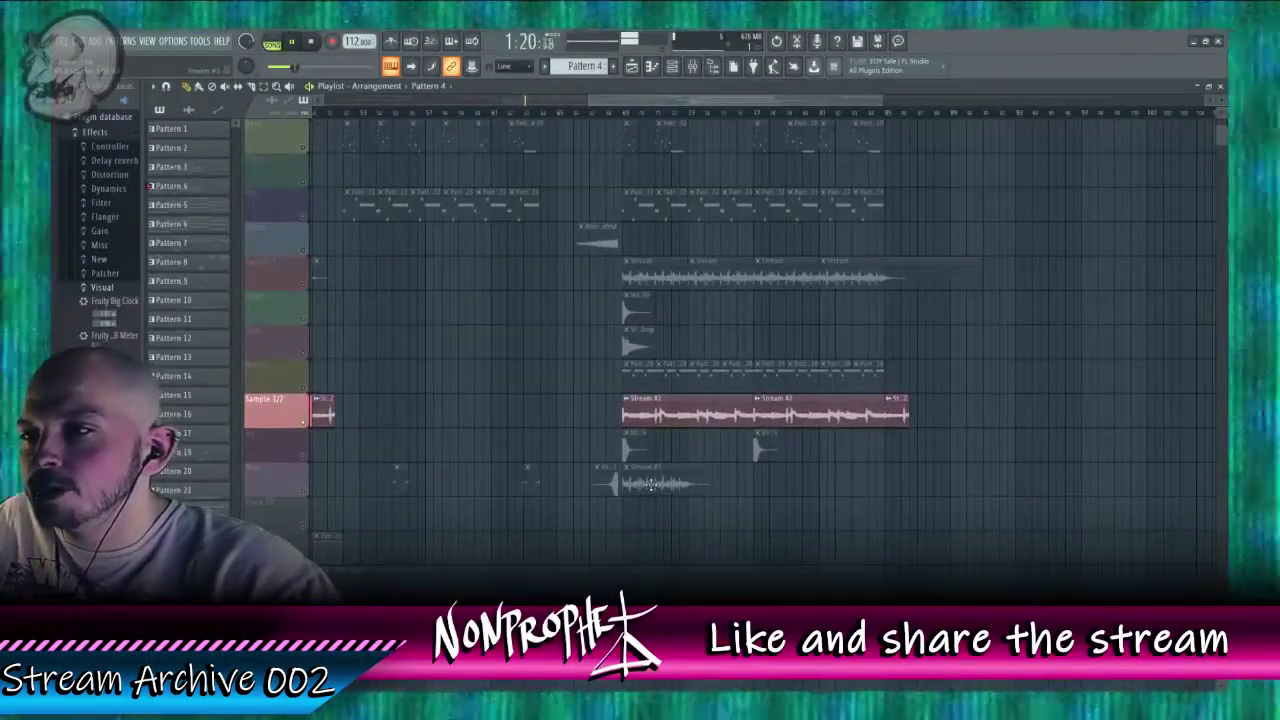
scroll(690, 490, up, 6)
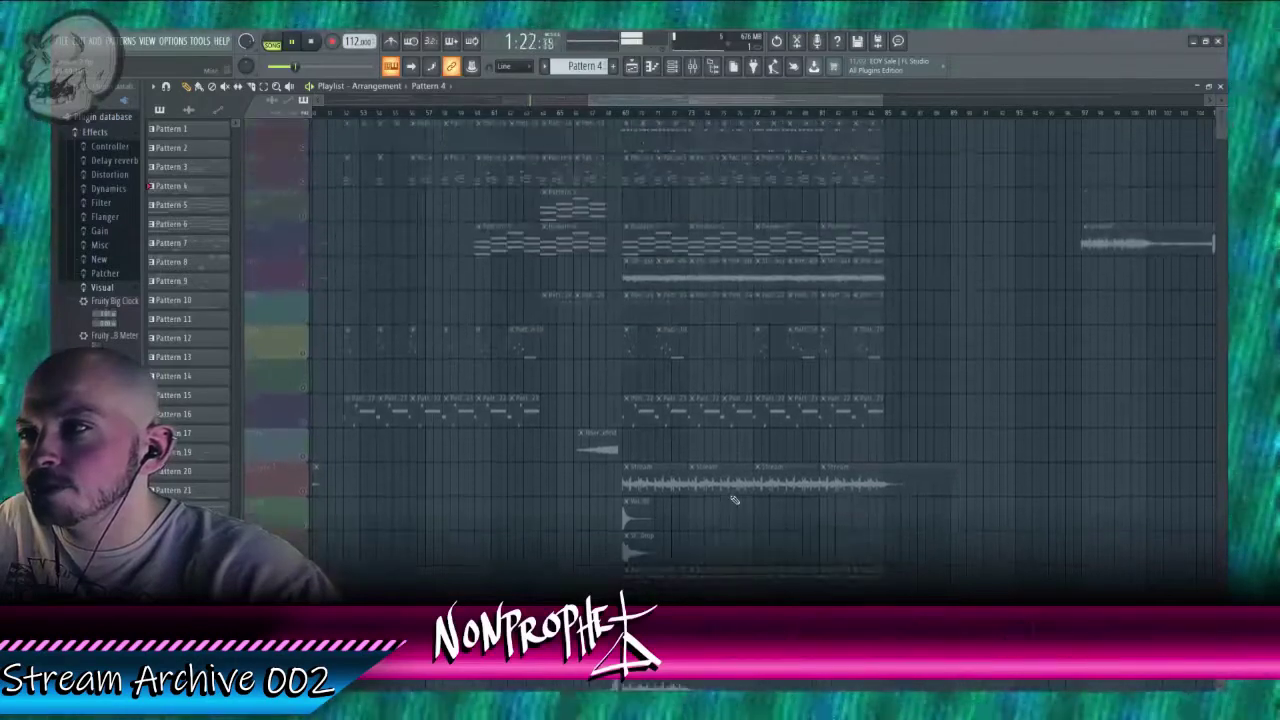
scroll(654, 206, down, 6)
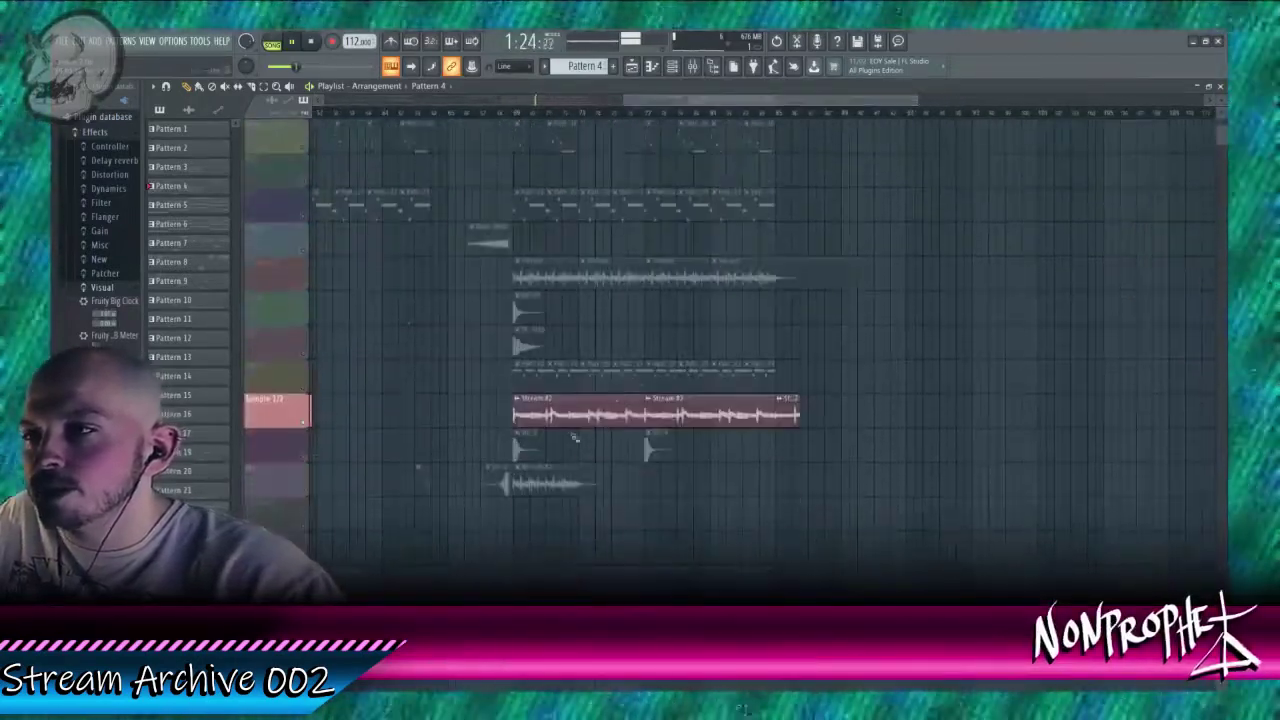
drag(577, 487, 997, 227)
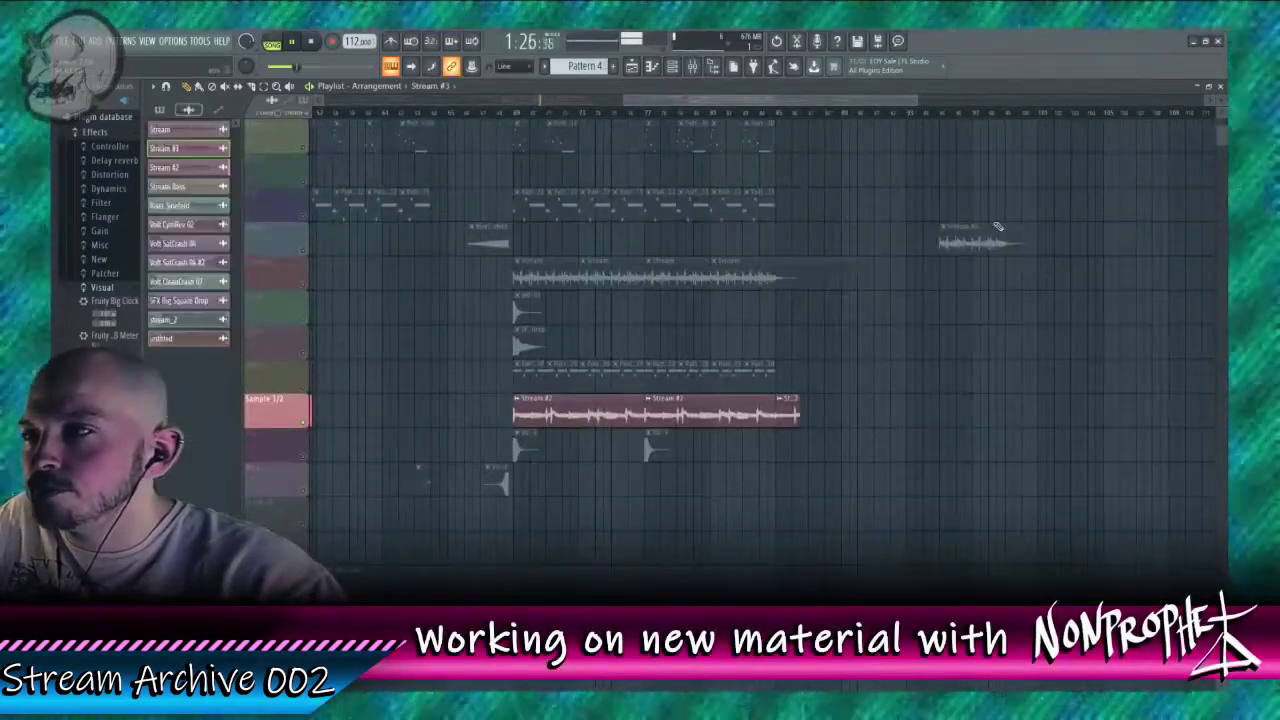
right_click(305, 424)
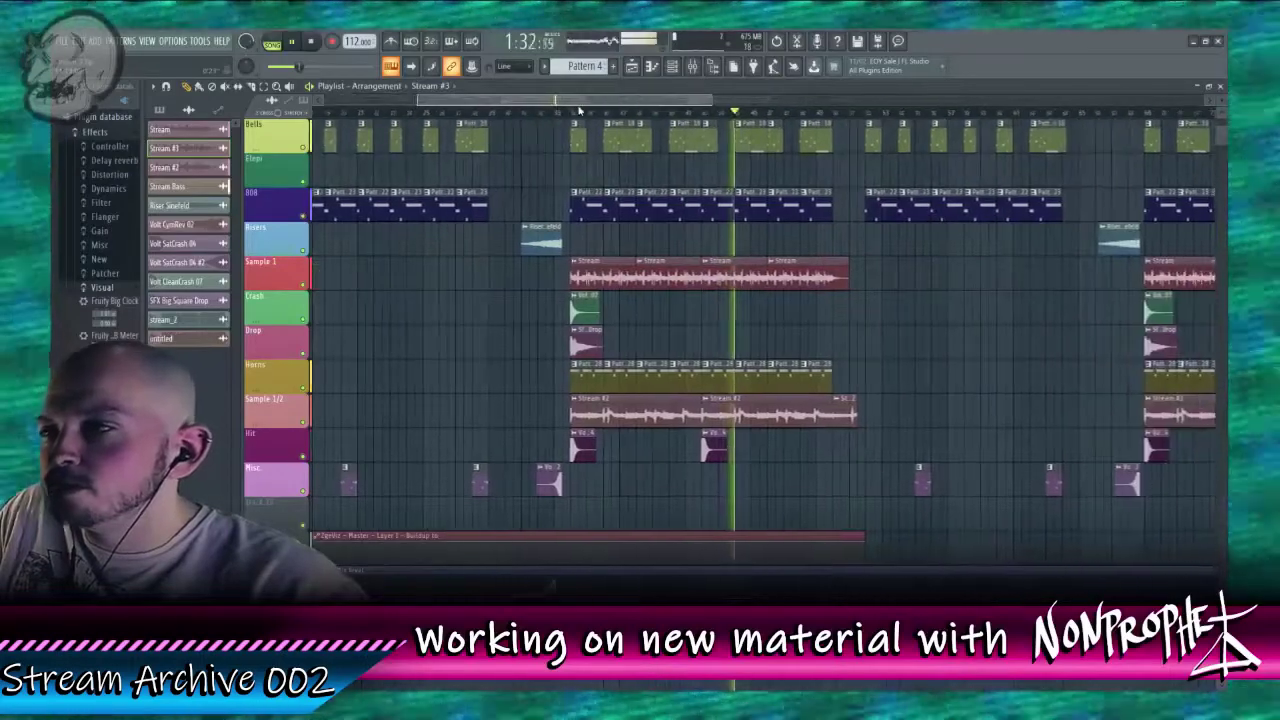
Step: Replay the first drop with all tracks unmuted and look over the arrangement
scroll(835, 469, up, 3)
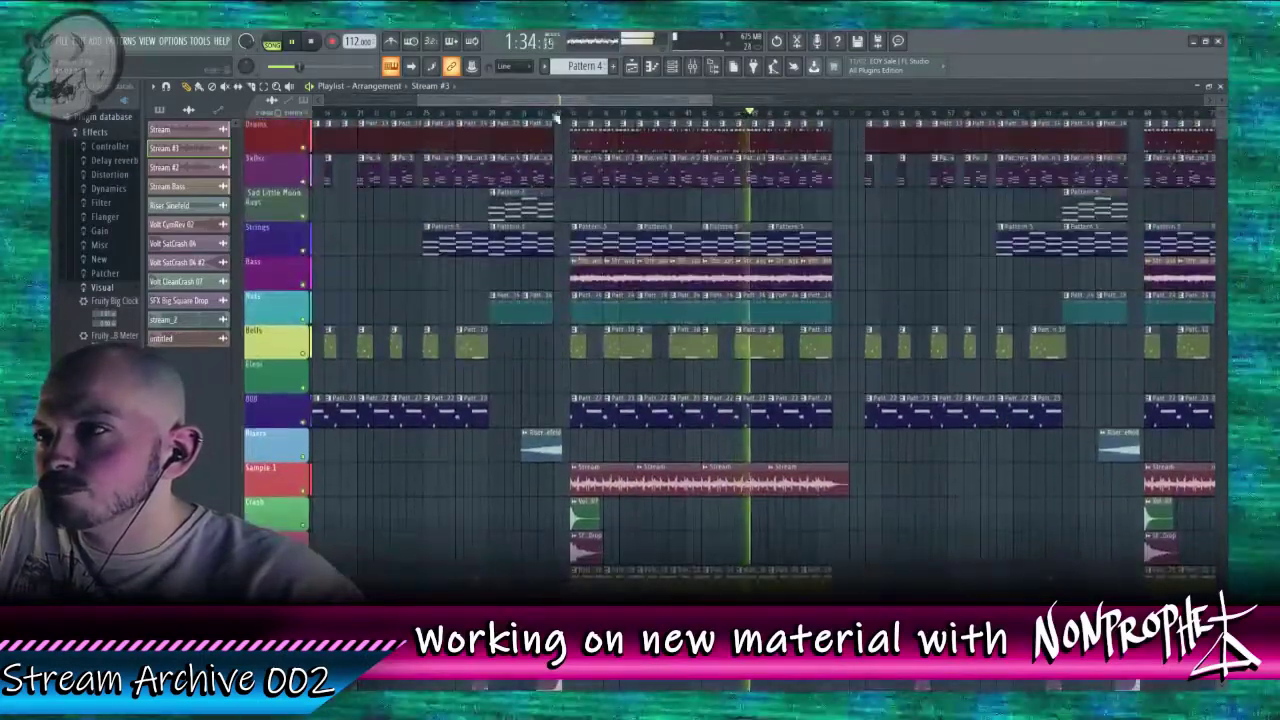
click(563, 113)
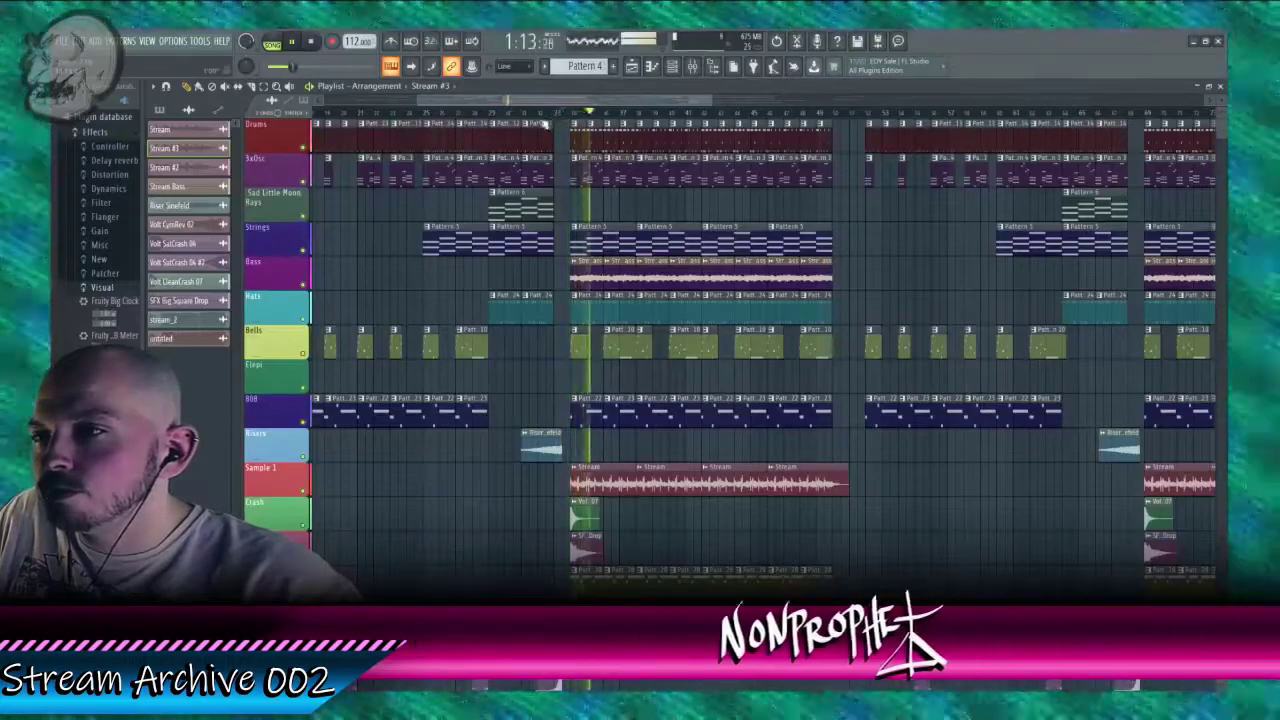
scroll(525, 430, down, 4)
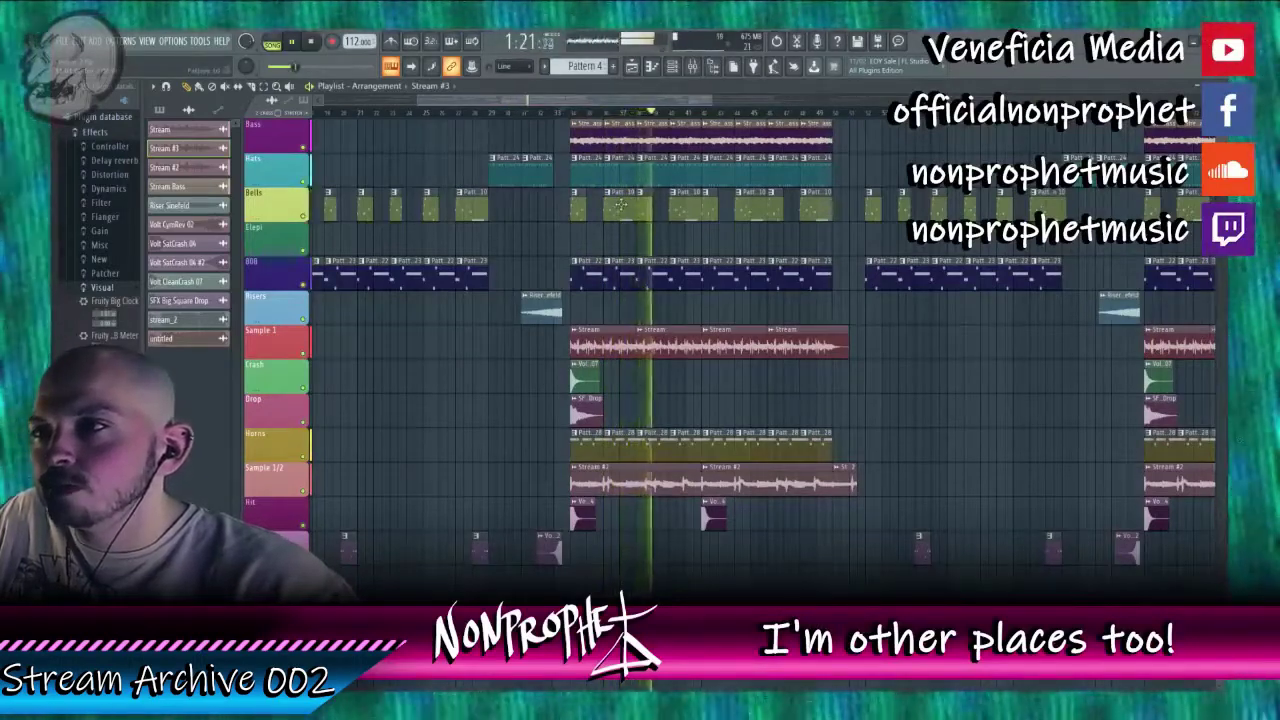
scroll(649, 454, up, 4)
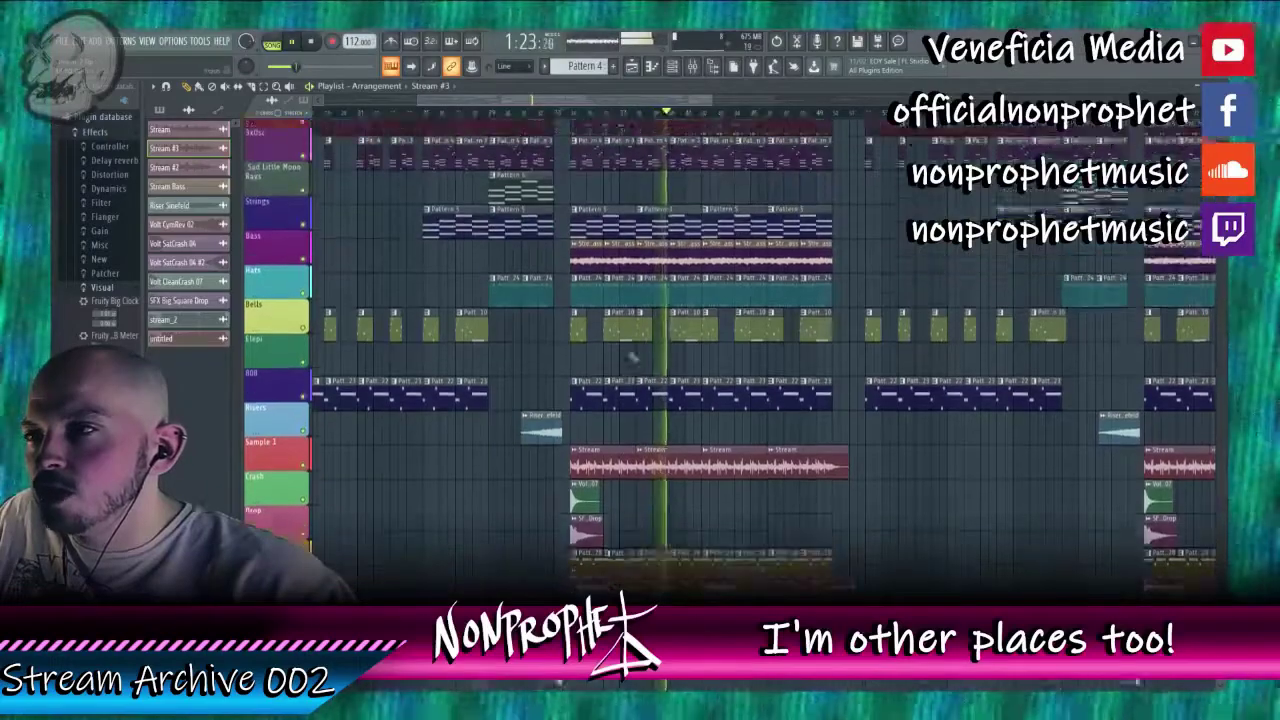
Step: Open the Drums track's Pattern 26 with the HQ Rock Kit #2 mixer track Insert 33 and add Fruity Limiter to it
double_click(591, 143)
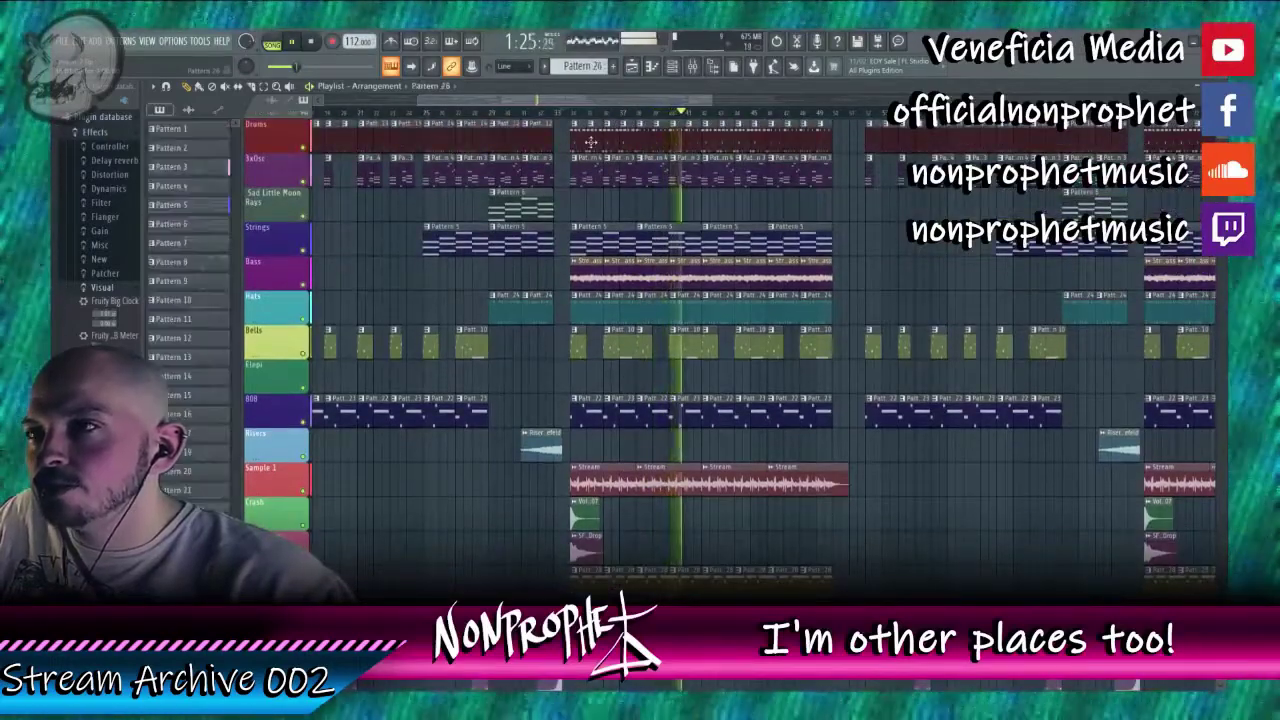
click(698, 113)
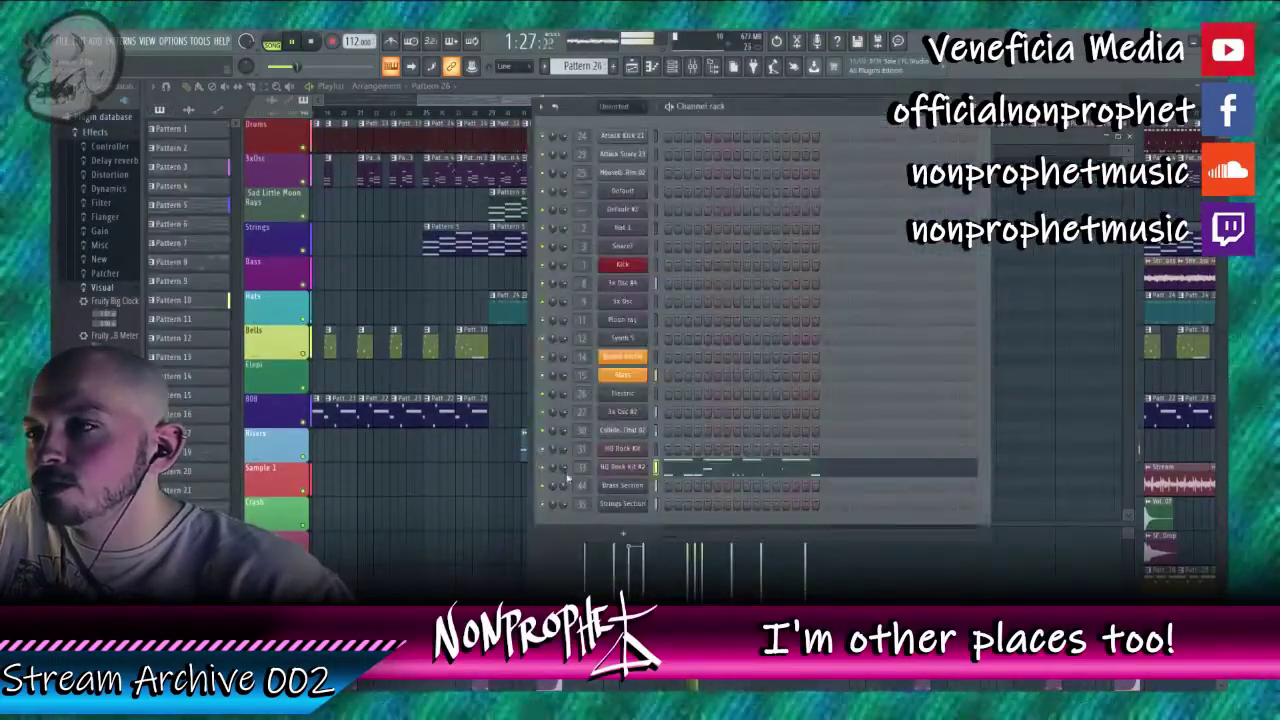
key(F9)
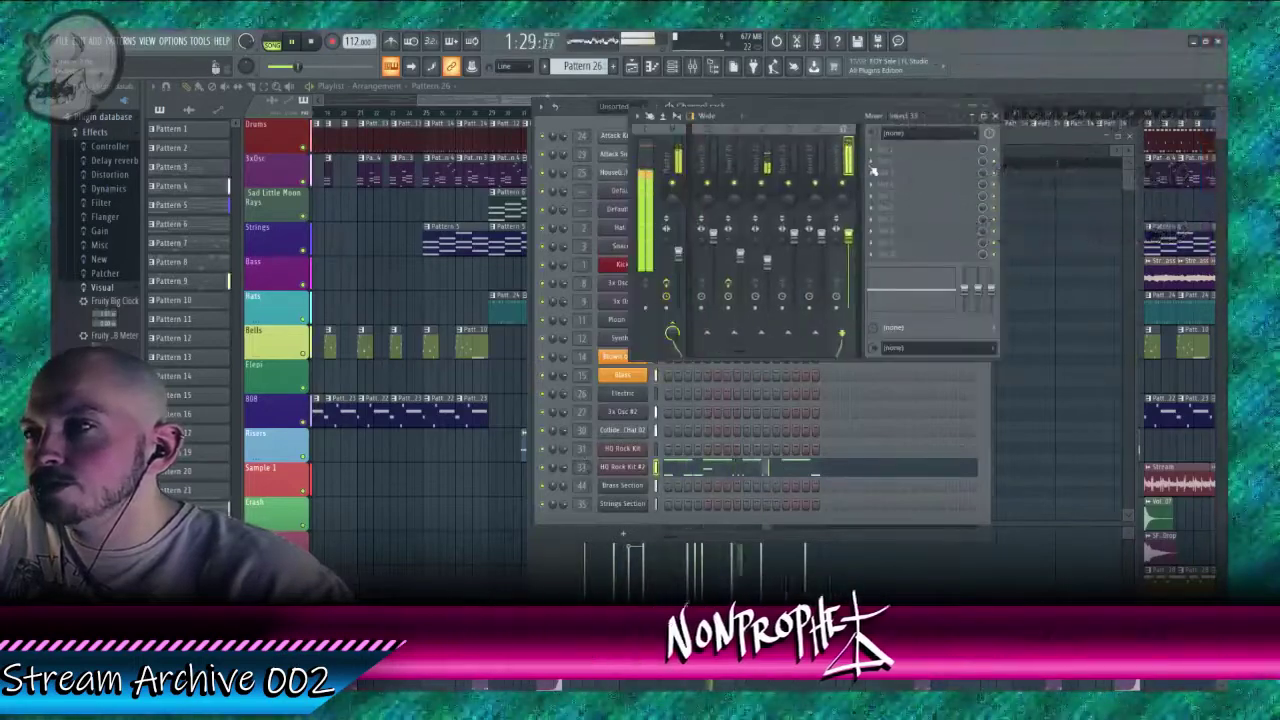
click(921, 196)
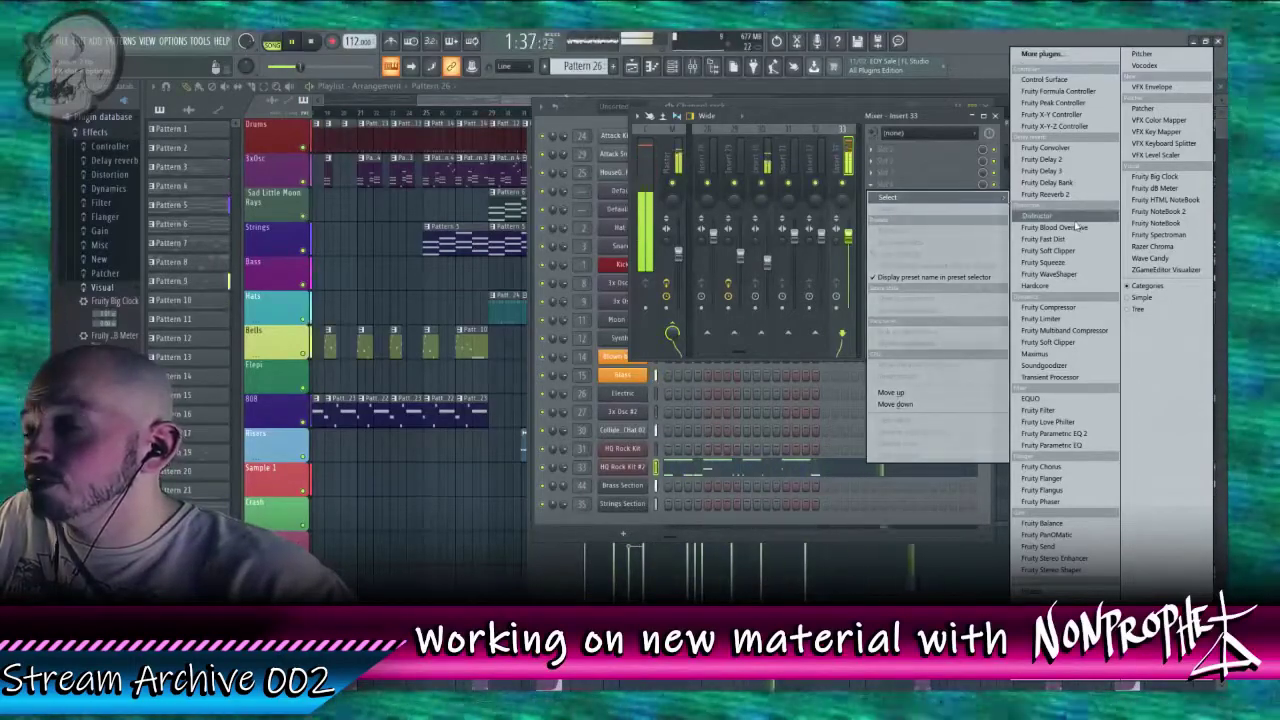
click(1055, 320)
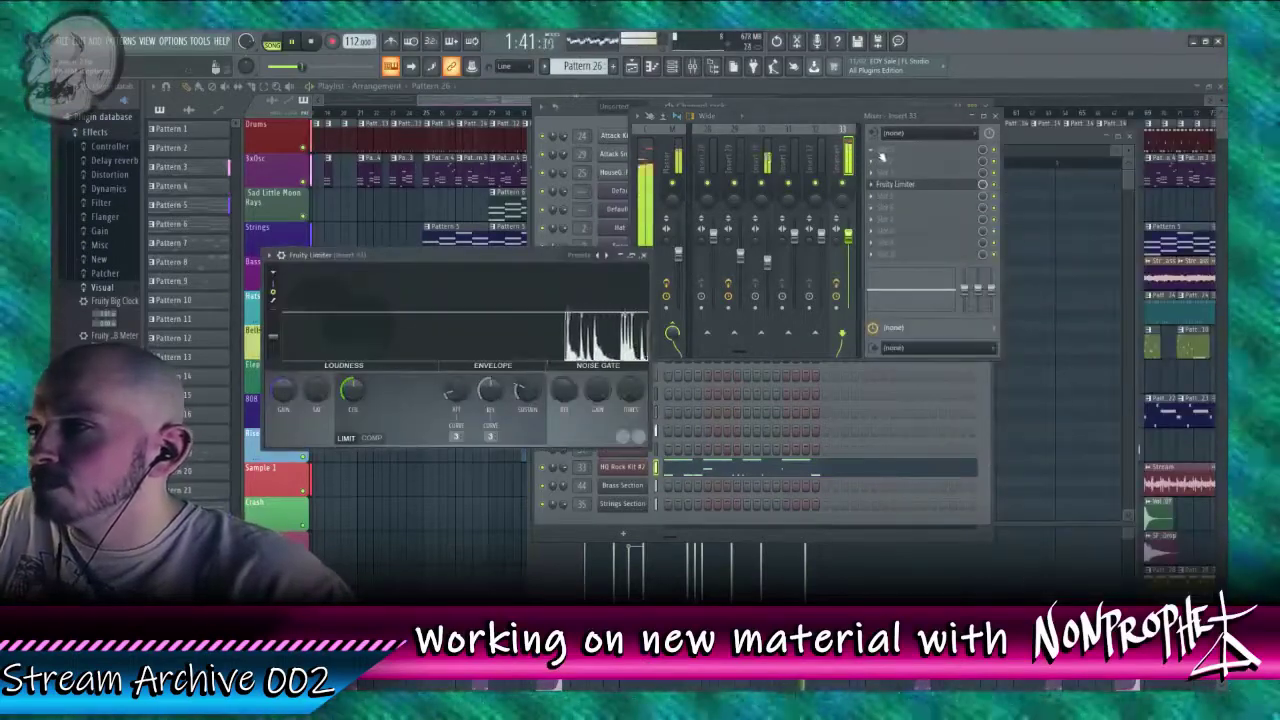
Step: Add Fruity Compressor ahead of Insert 33's Fruity Limiter and raise the compressor's gain slightly
click(878, 153)
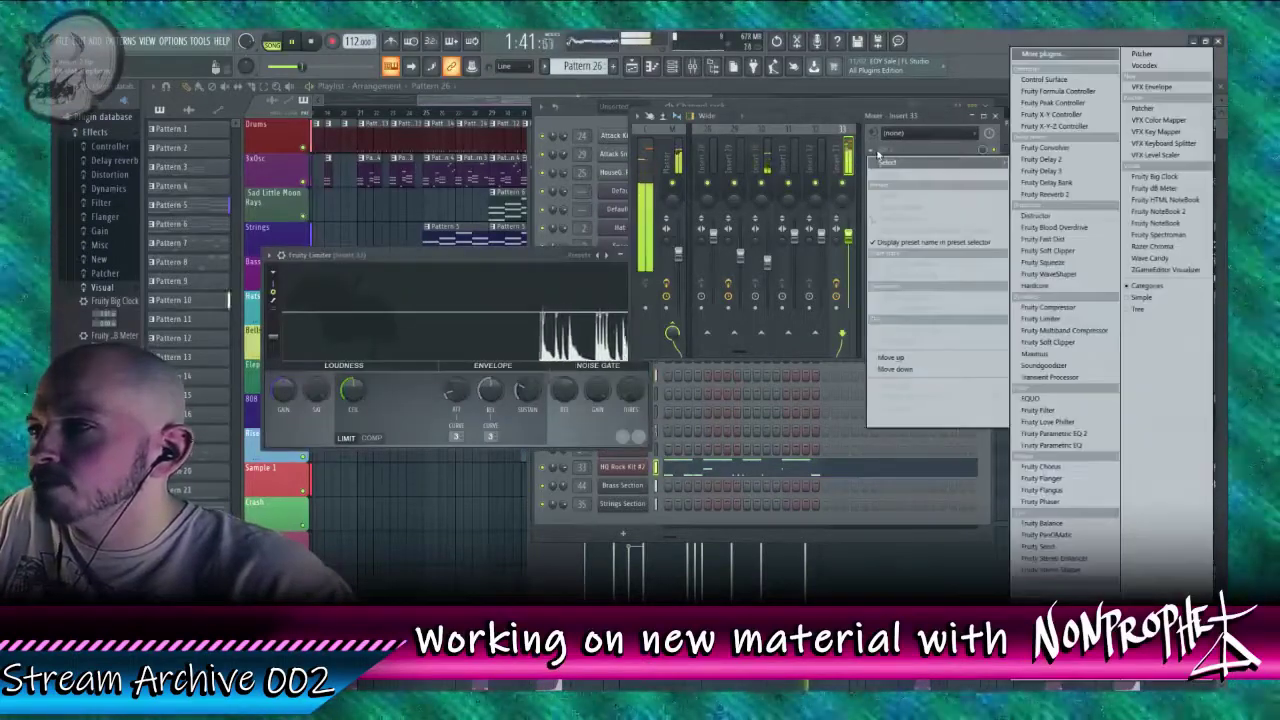
click(1062, 309)
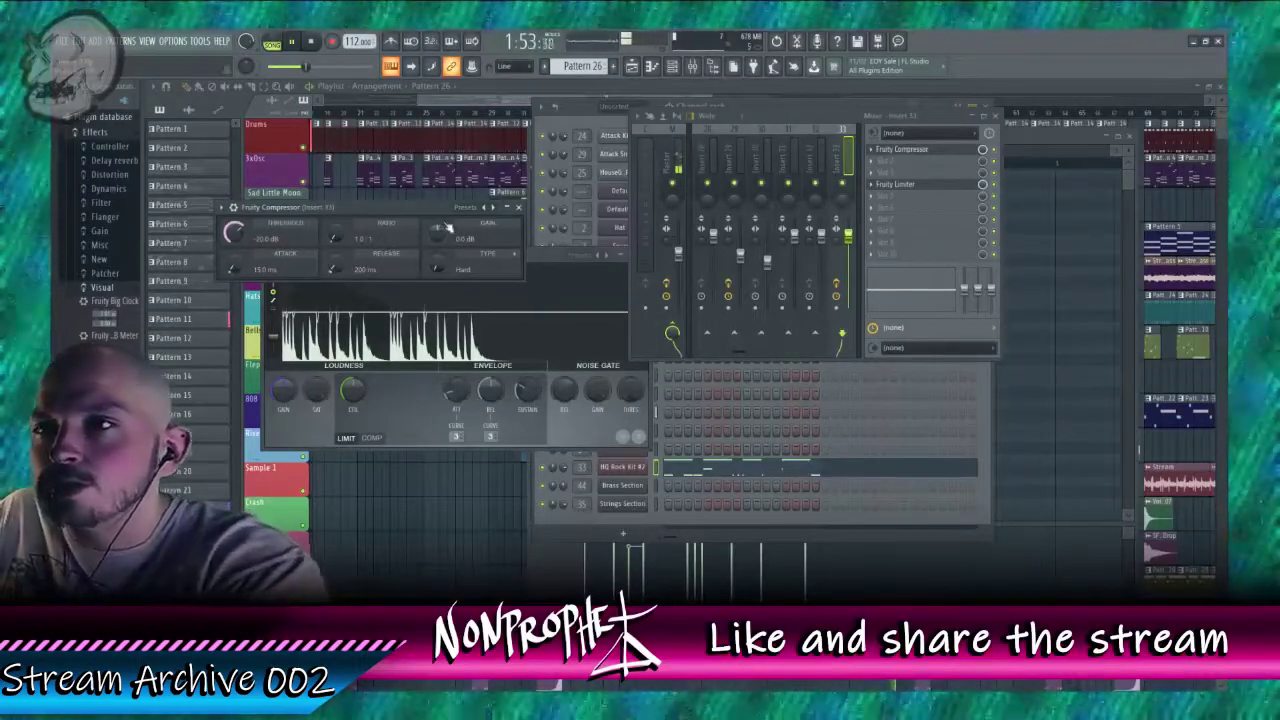
drag(436, 236, 436, 222)
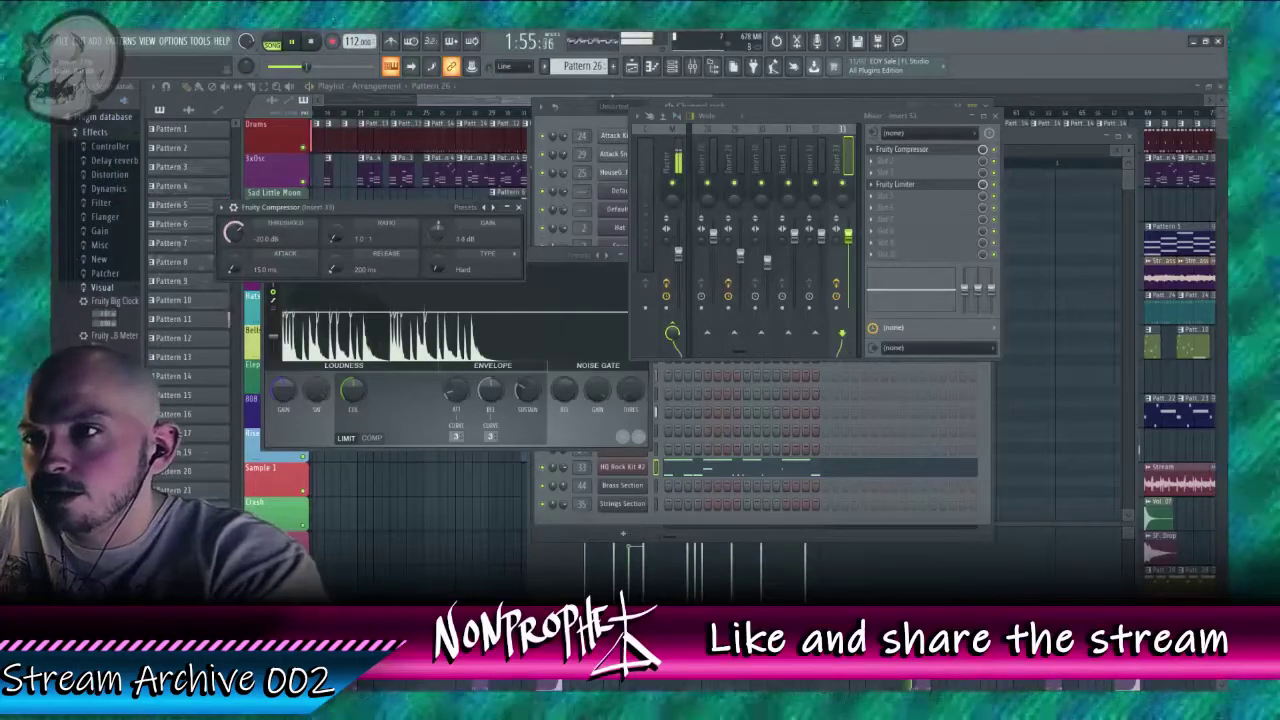
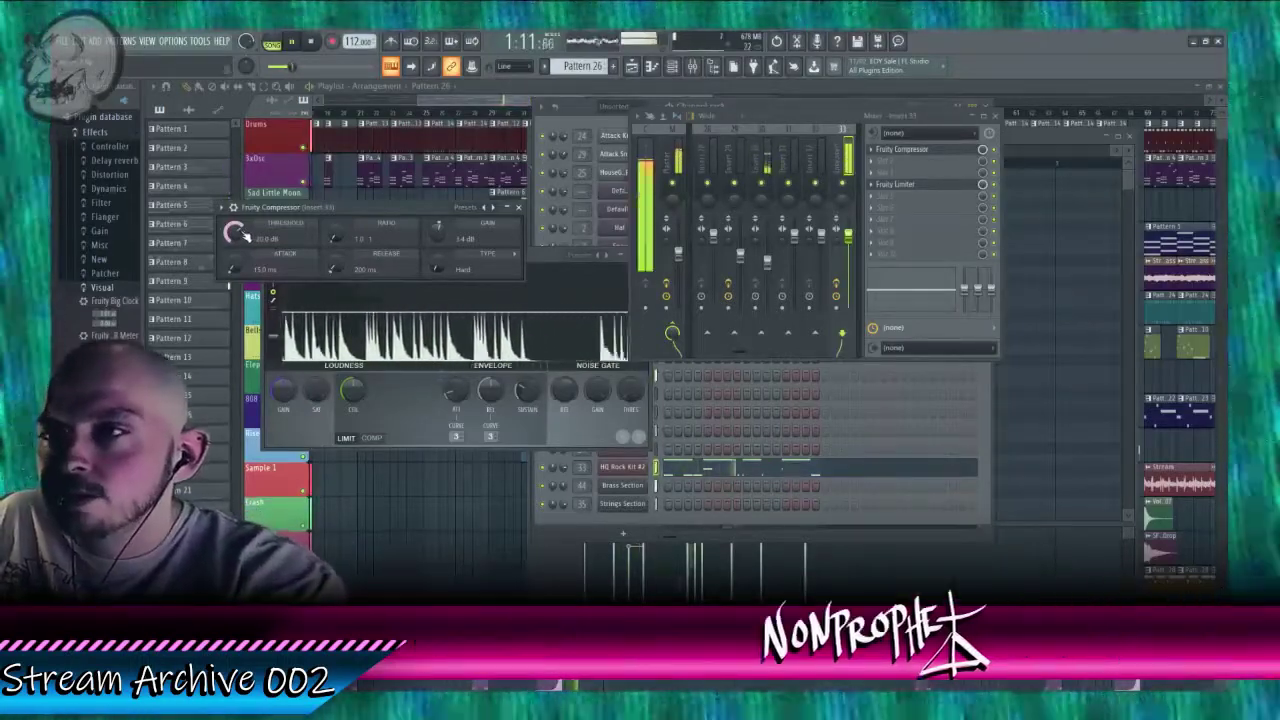
Step: Solo the Sample 1/2 track during playback of the first drop and bring up its mixer track Insert 44
drag(460, 100, 491, 110)
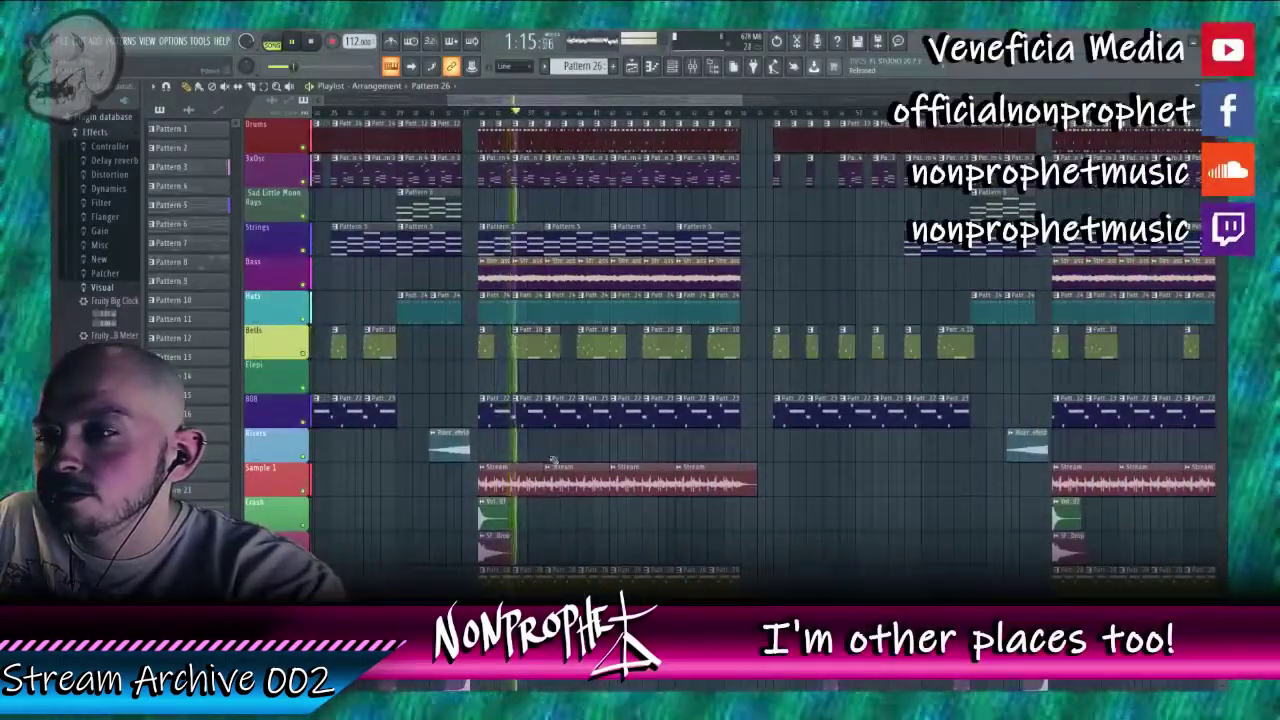
scroll(553, 460, down, 3)
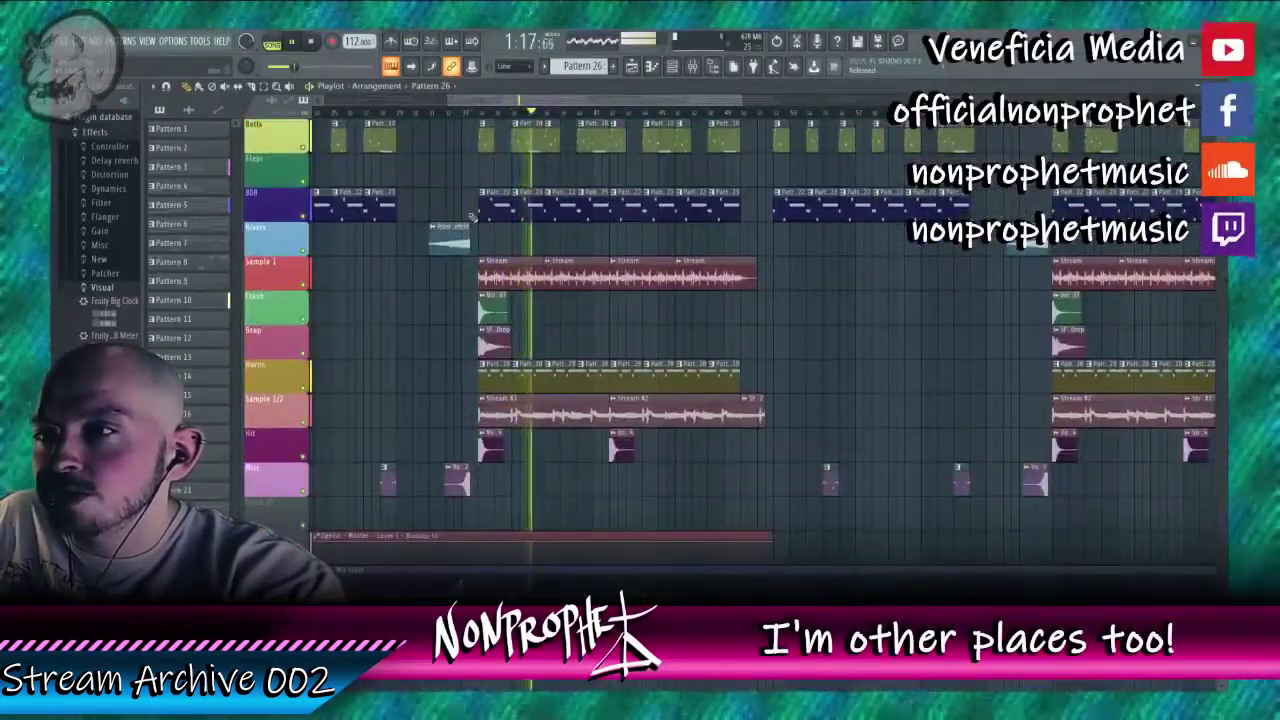
scroll(472, 217, up, 2)
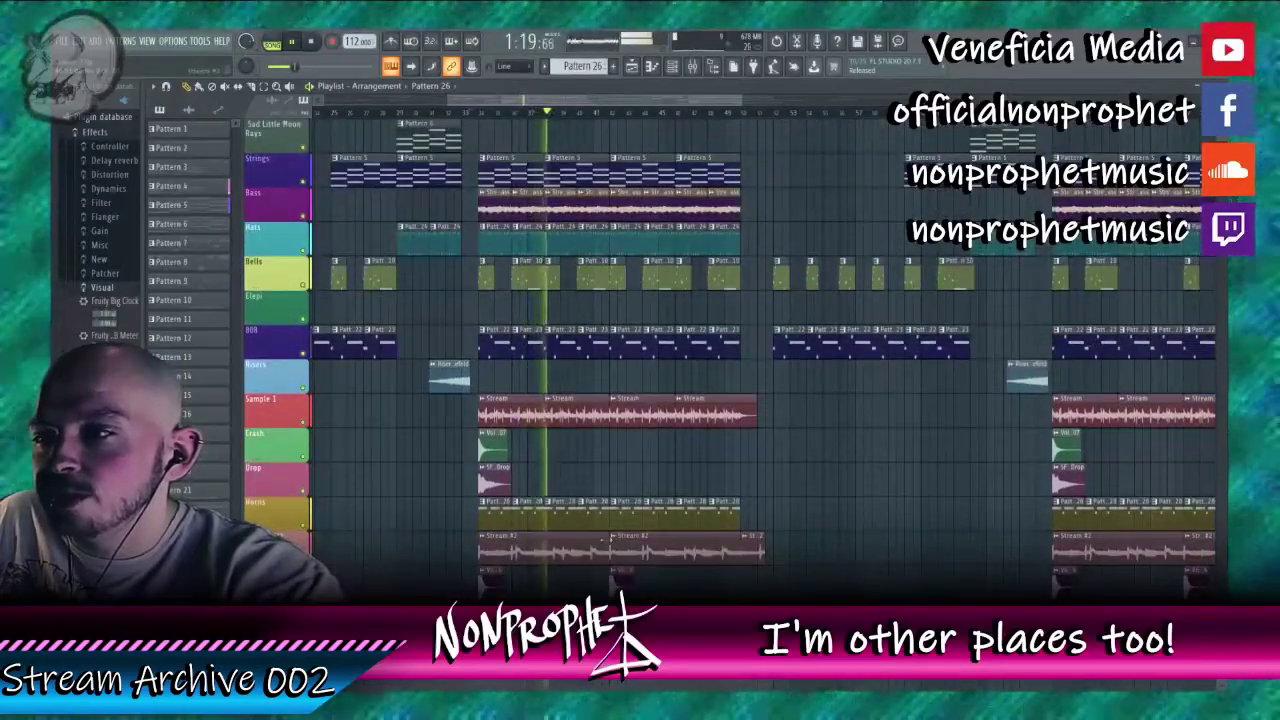
double_click(516, 550)
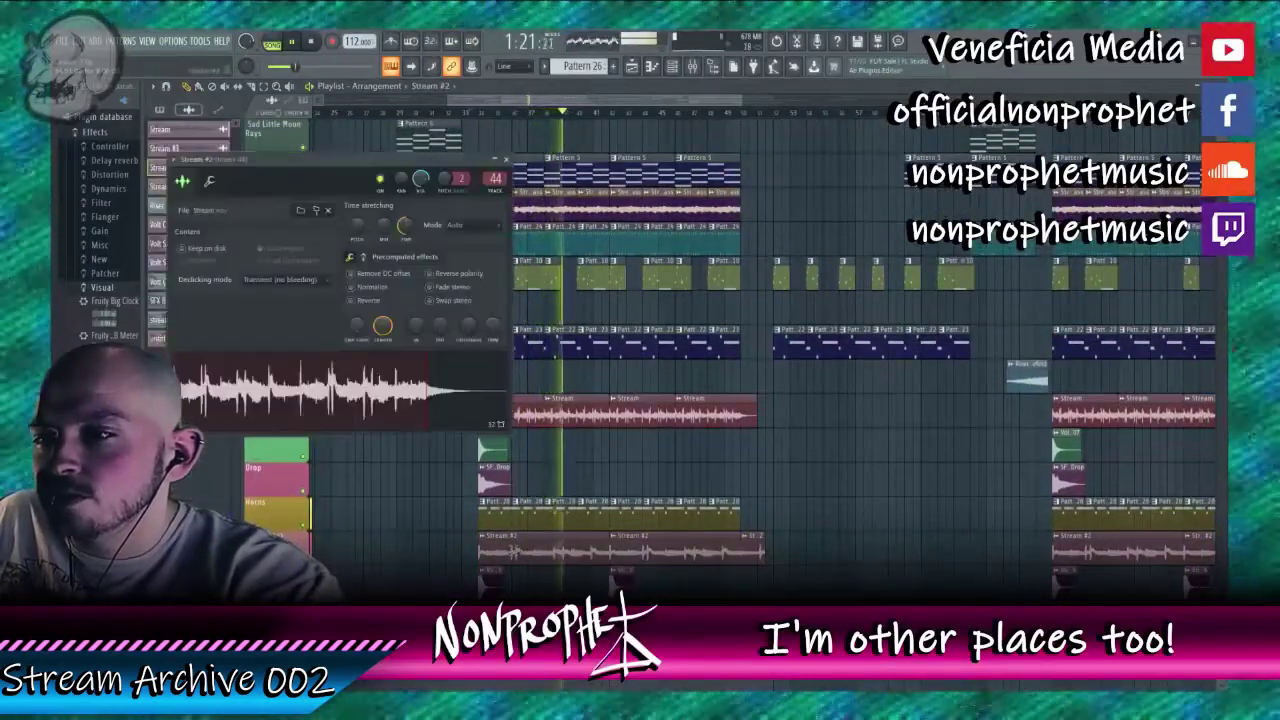
right_click(299, 552)
mouse_move(352, 562)
click(430, 562)
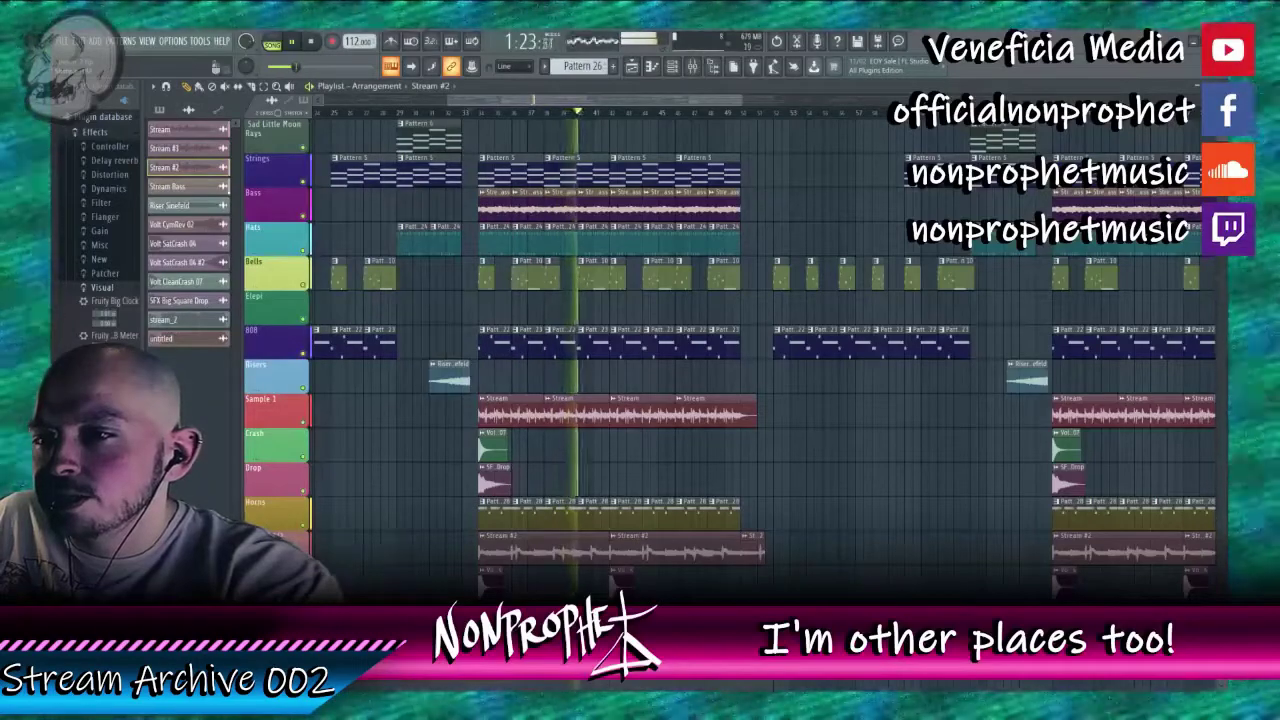
right_click(303, 558)
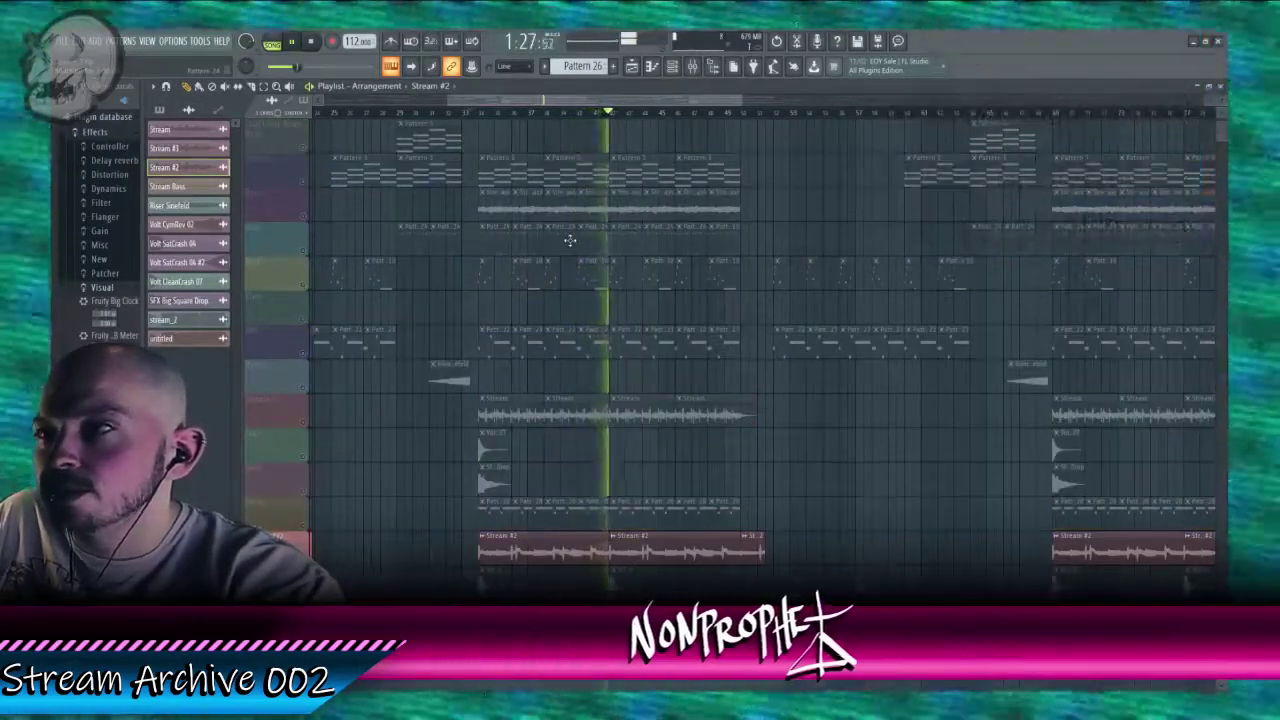
click(692, 66)
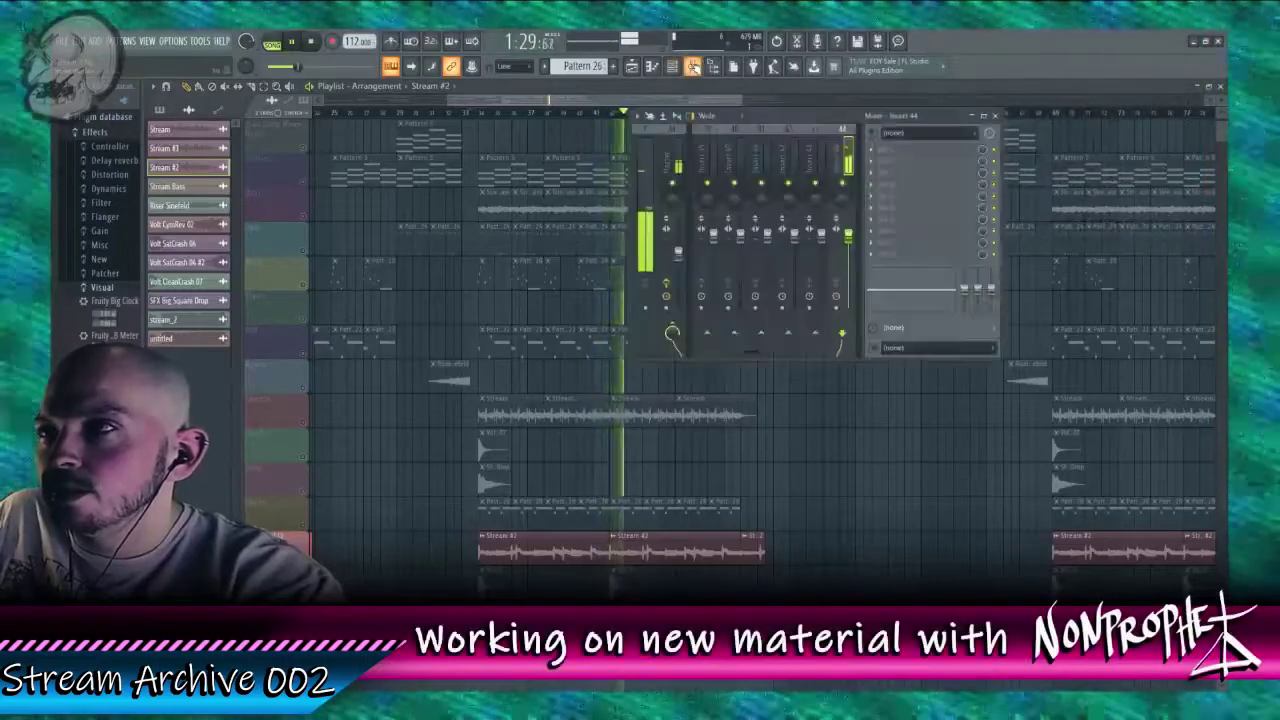
Step: Add Gross Beat to an empty effect slot on Insert 44 and load its Turntablist preset
click(889, 175)
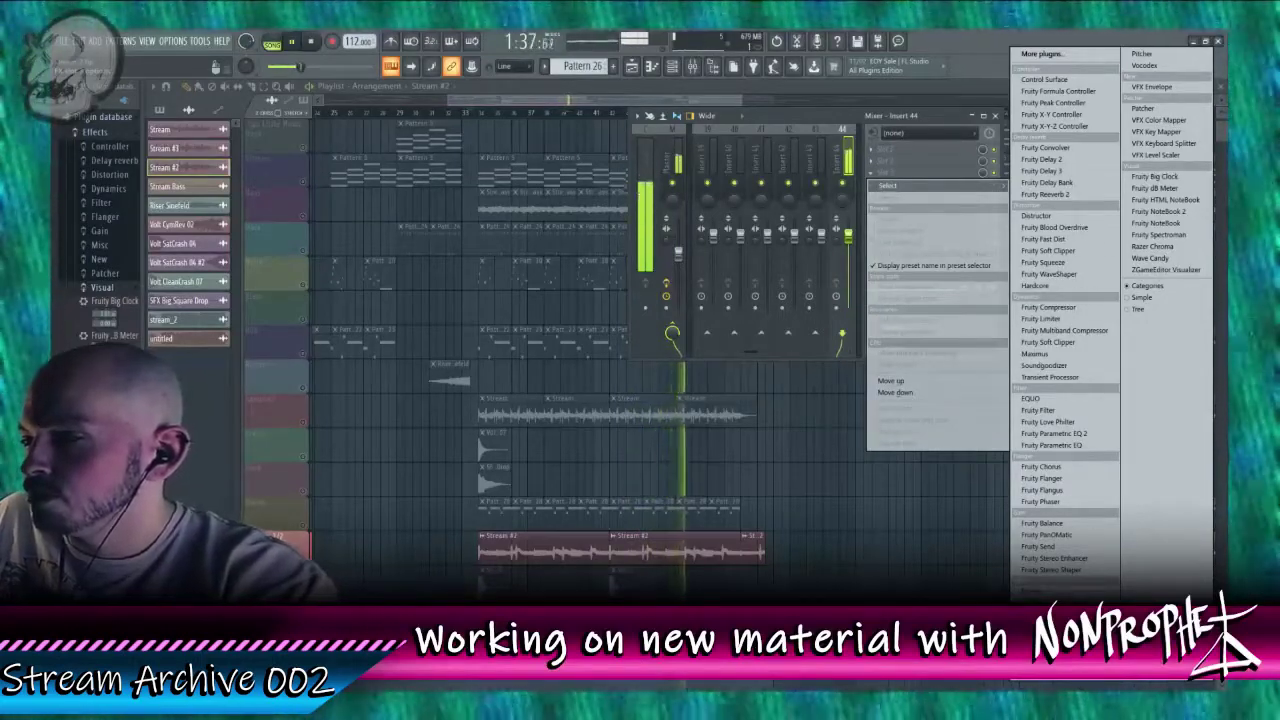
key(Escape)
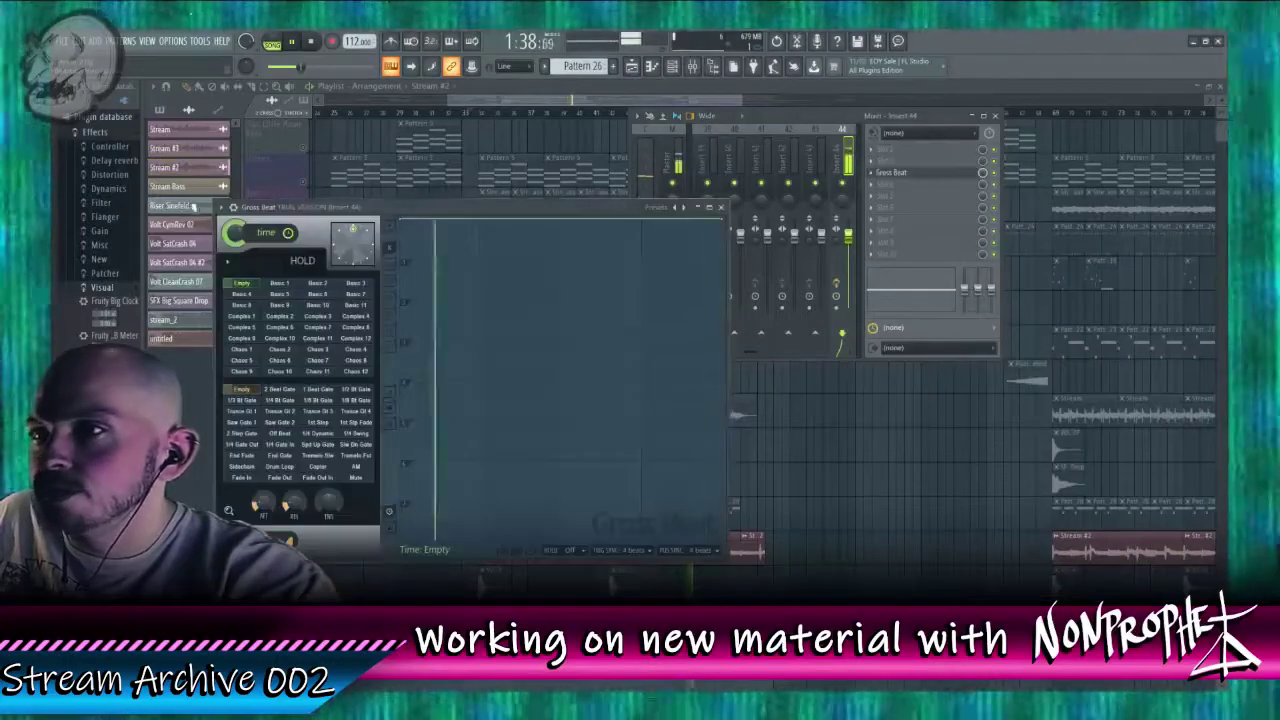
click(221, 207)
mouse_move(340, 255)
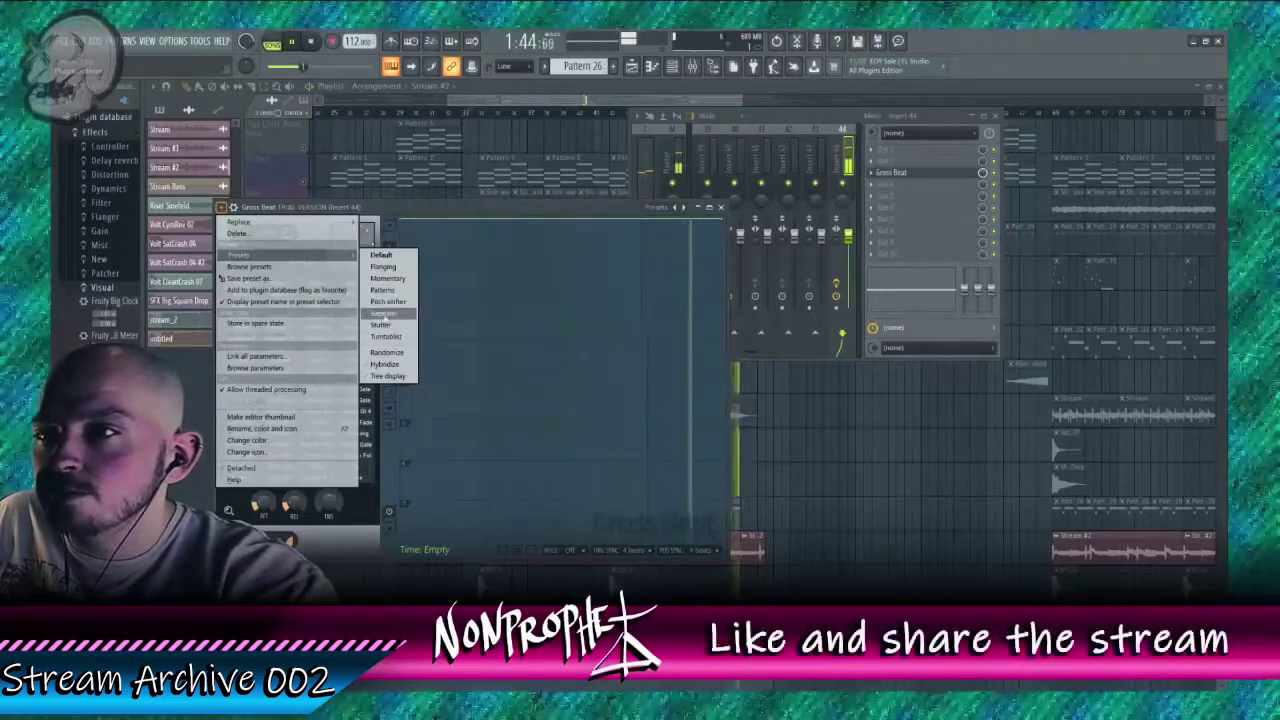
click(389, 339)
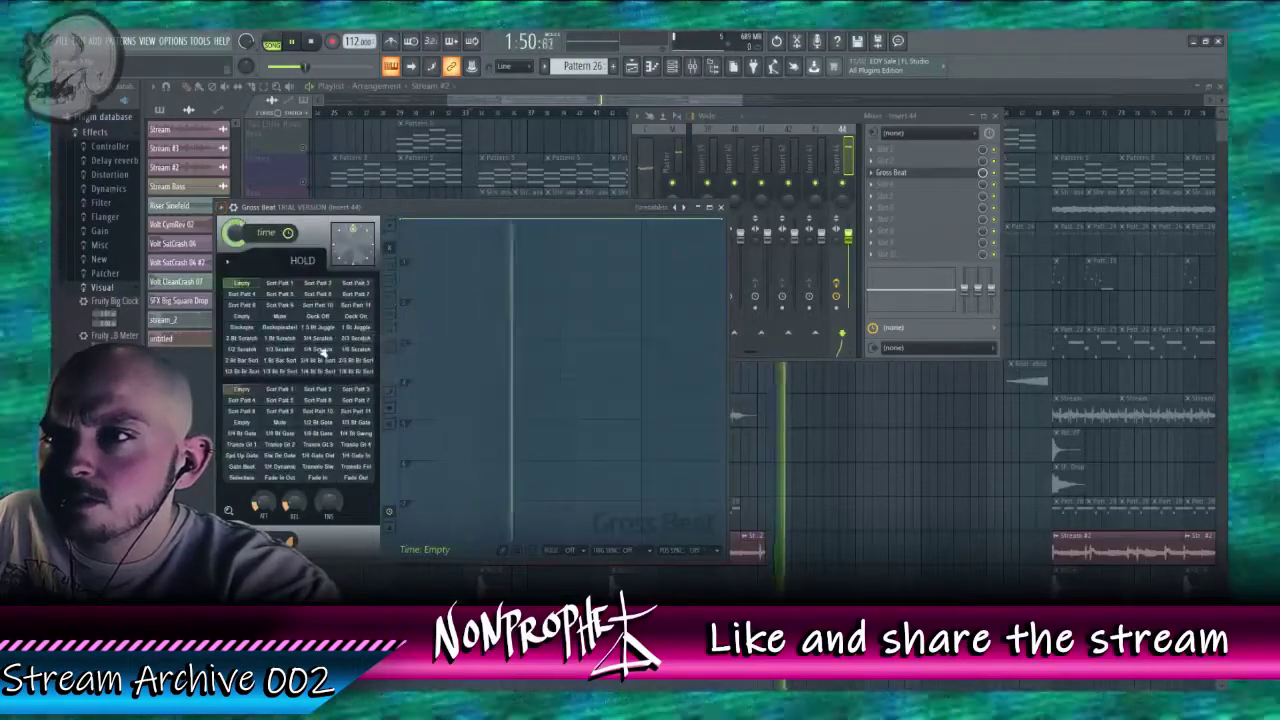
Step: Replay the first drop with Gross Beat's time pattern set to Scrt Patt 6, and unmute the Horns track alongside Sample 1/2
key(space)
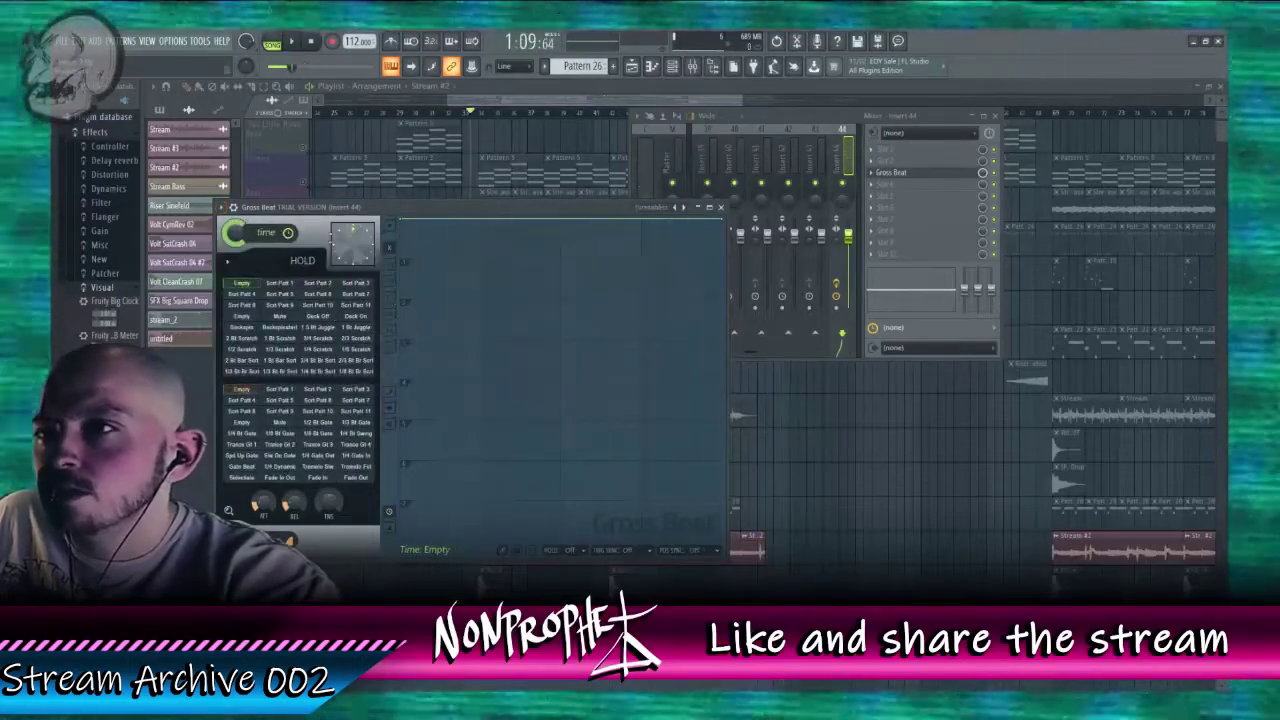
key(space)
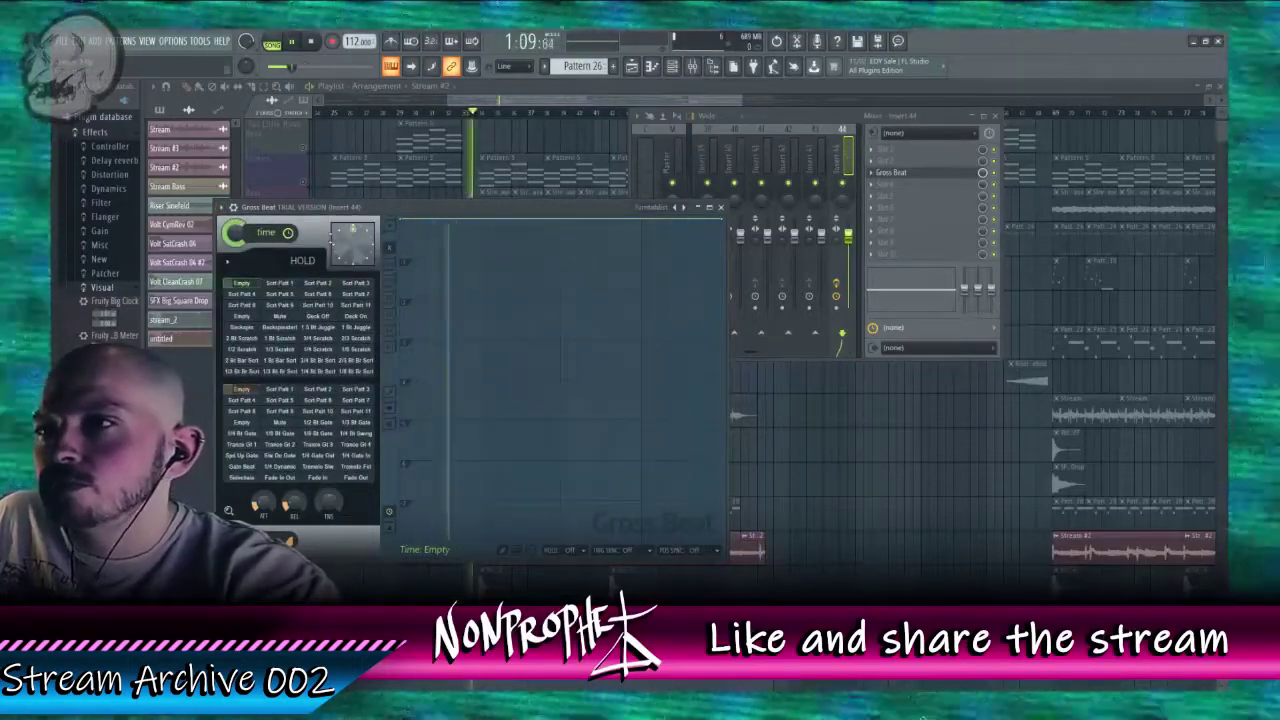
click(320, 296)
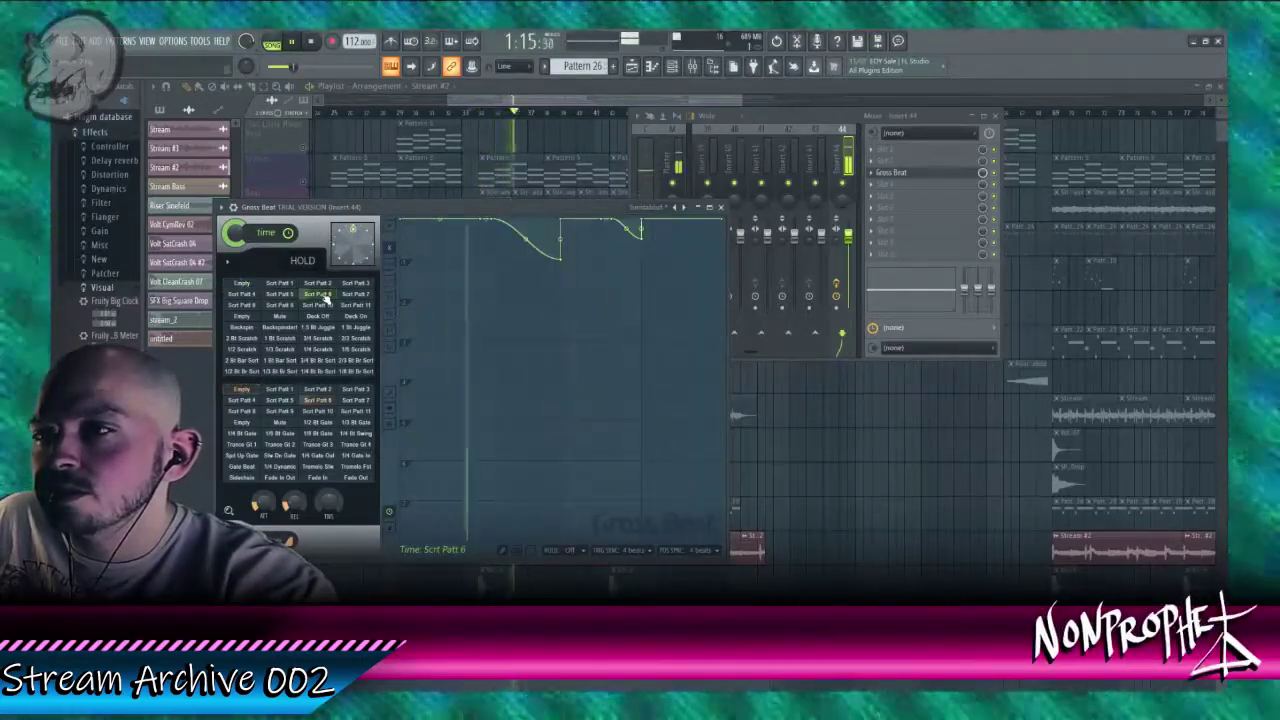
click(479, 101)
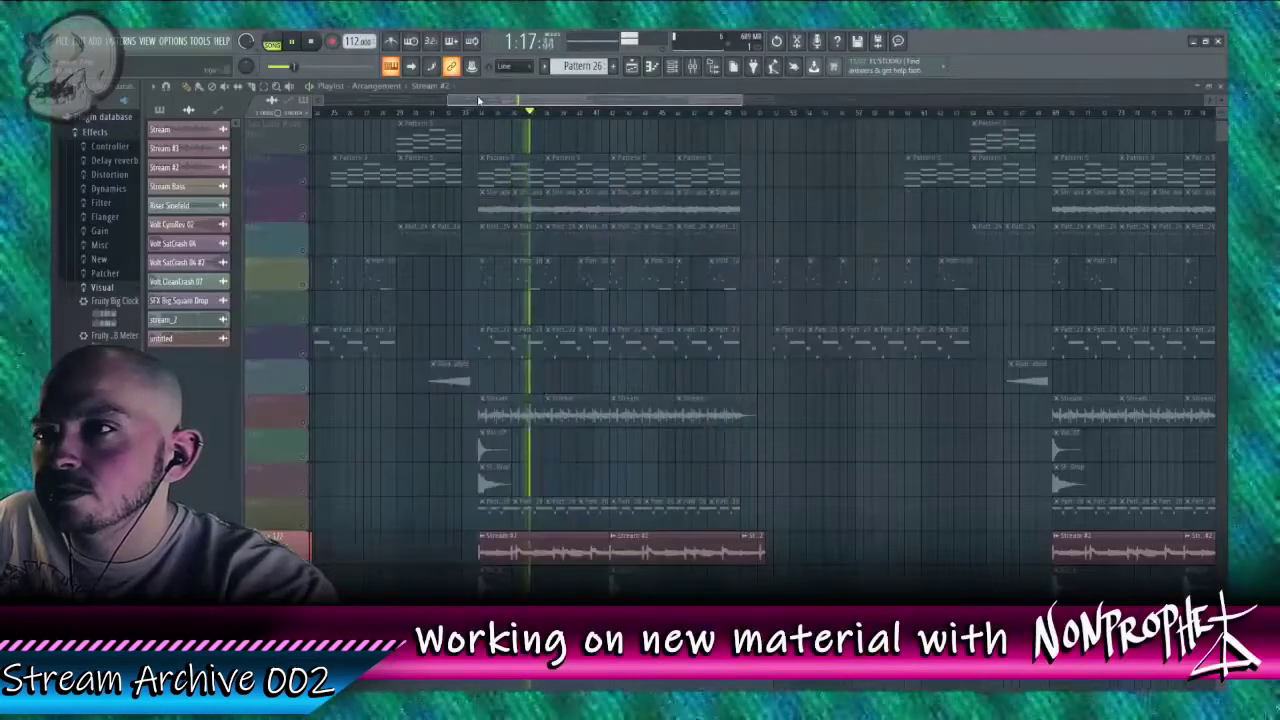
click(306, 526)
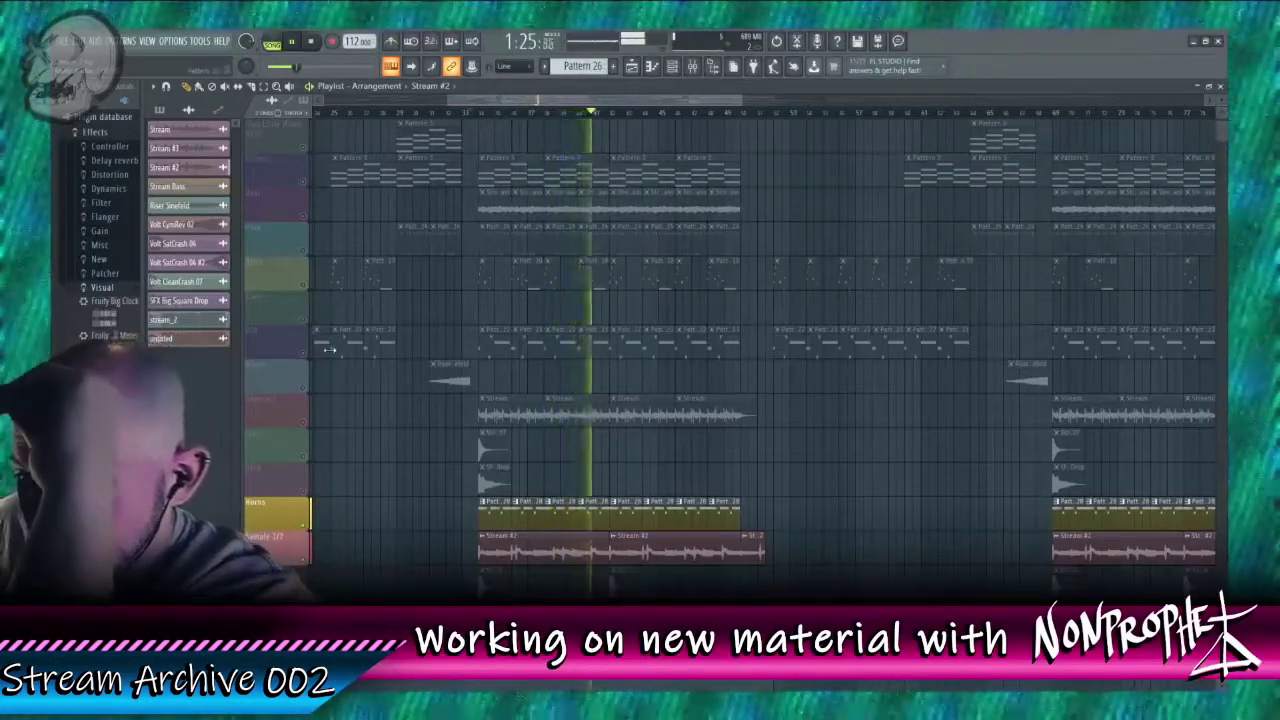
Step: Reopen Gross Beat from its effect slot on Insert 44
click(673, 66)
double_click(582, 174)
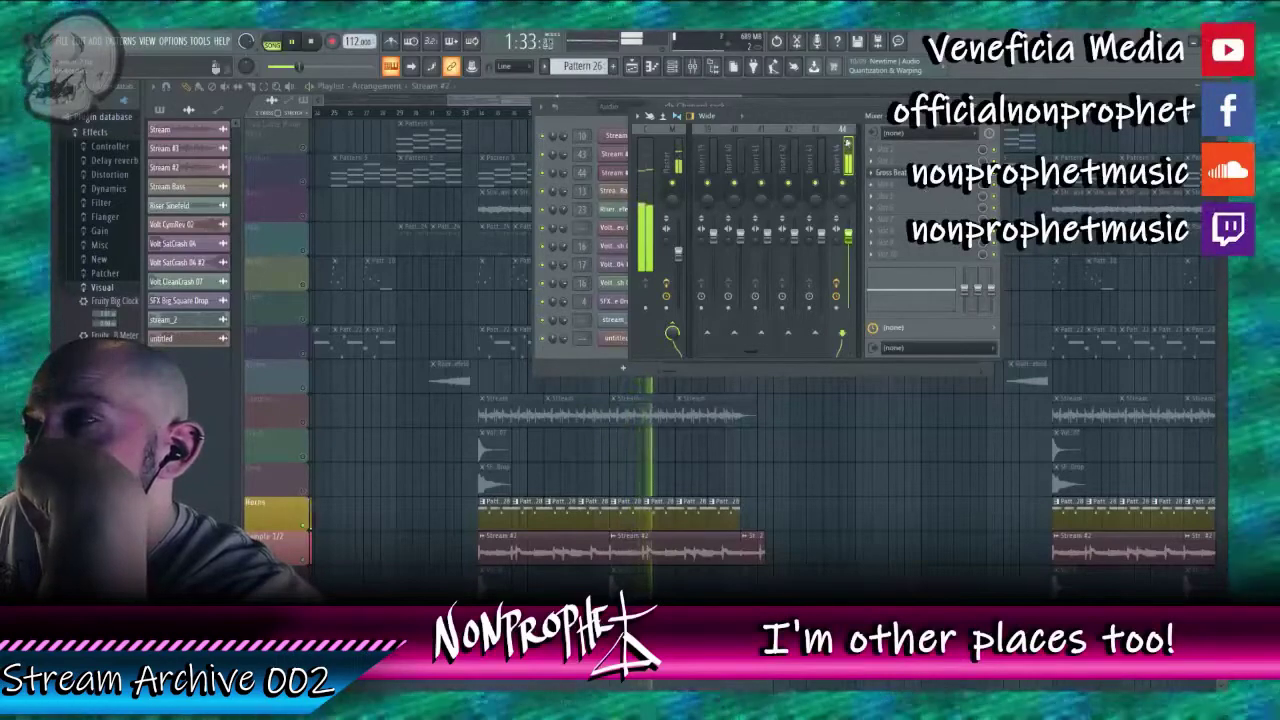
click(888, 197)
click(897, 172)
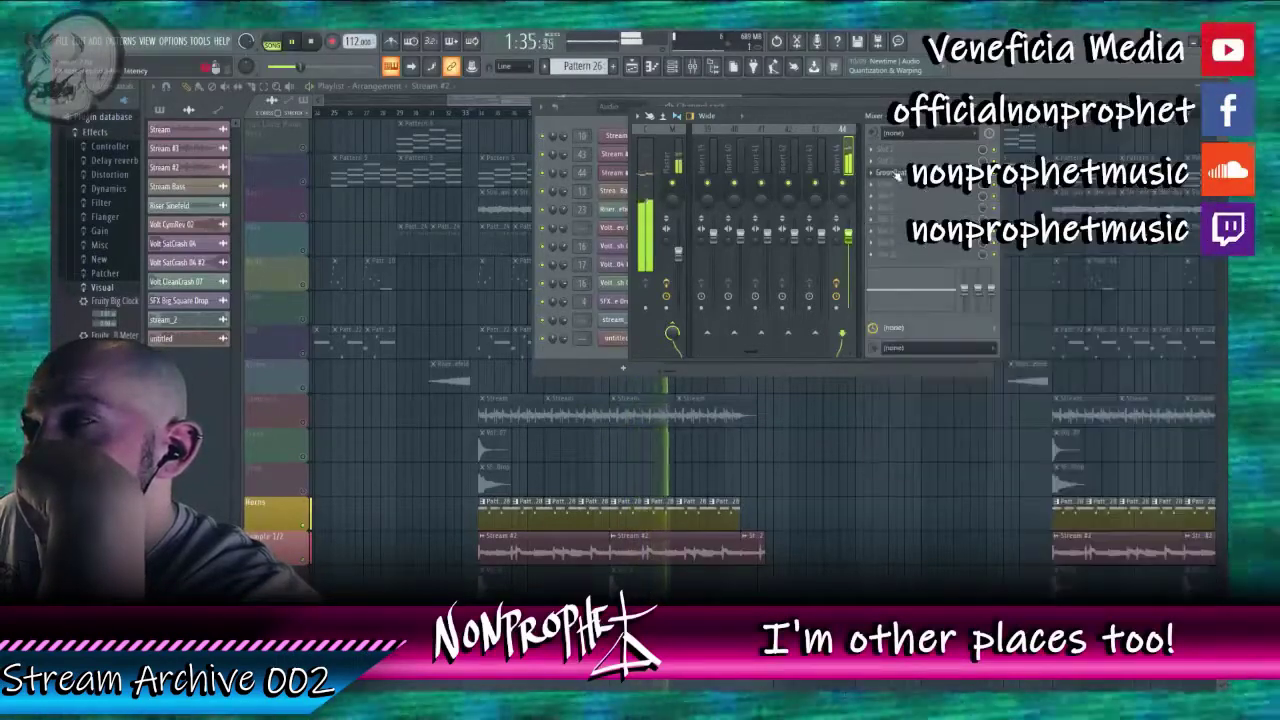
click(873, 176)
click(888, 179)
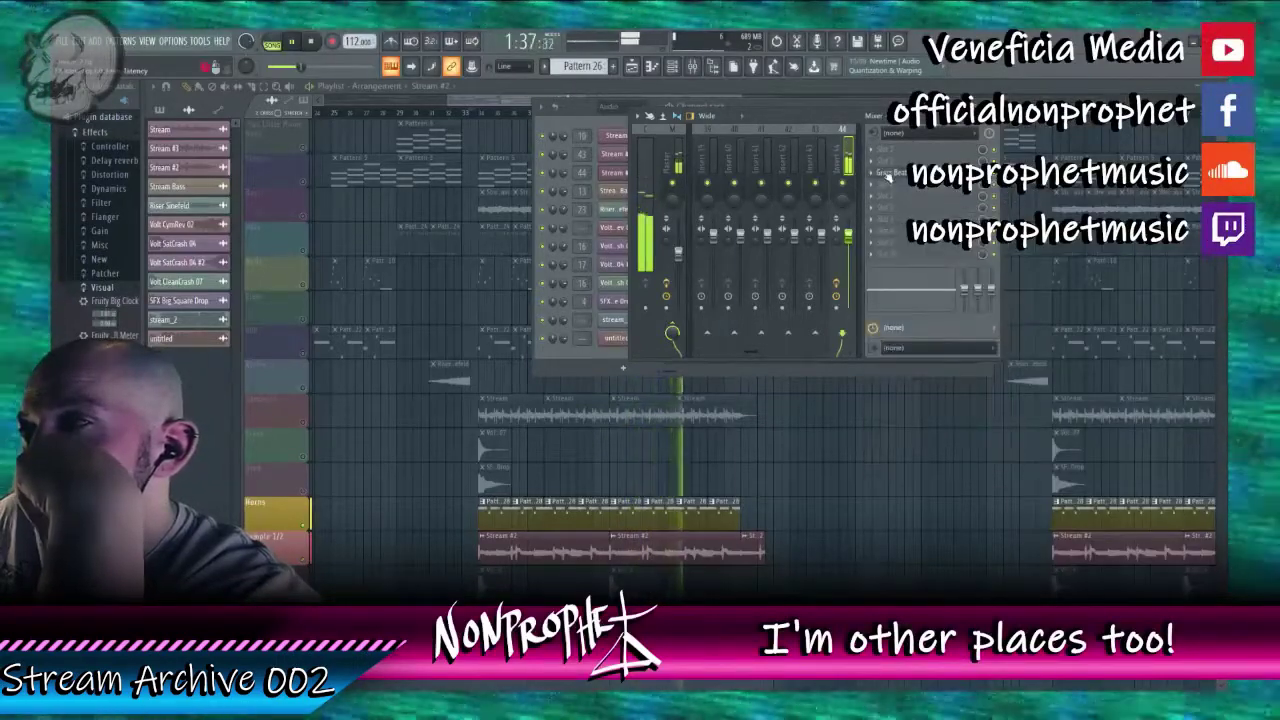
click(887, 176)
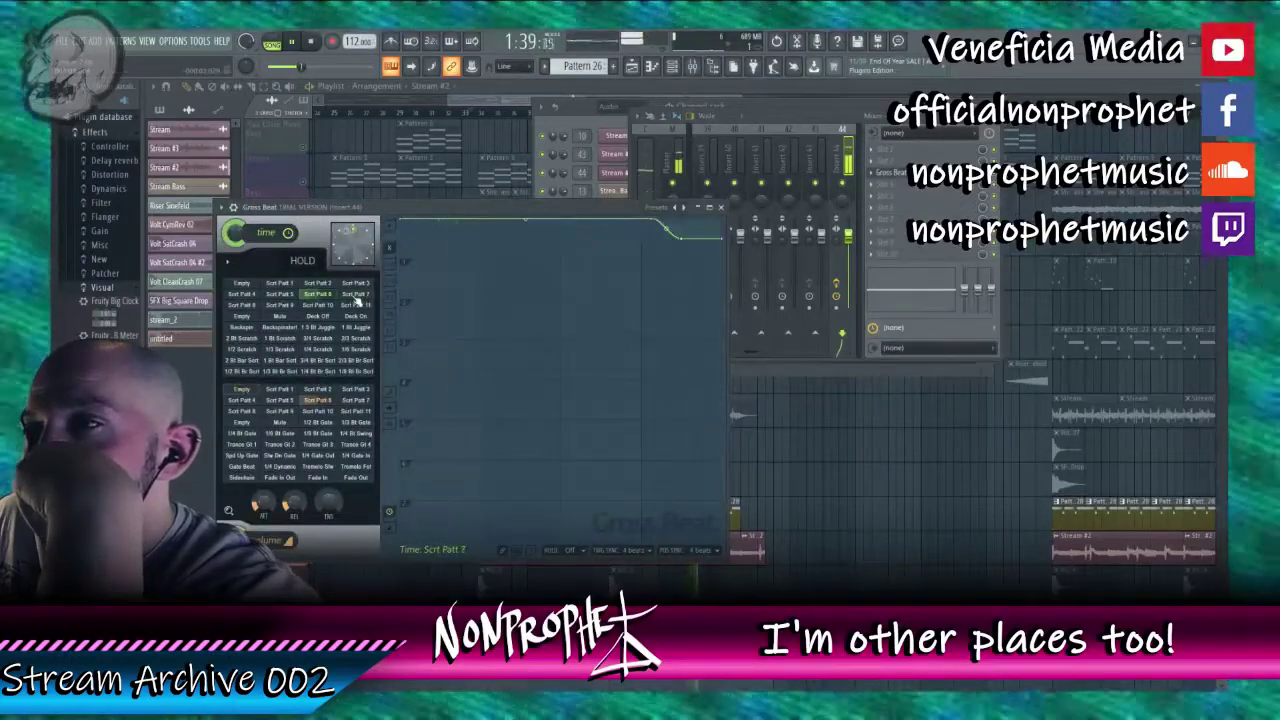
Step: Try Gross Beat's Scrt Patt 8 time pattern, return to Scrt Patt 6 and set the volume pattern to Empty
click(246, 313)
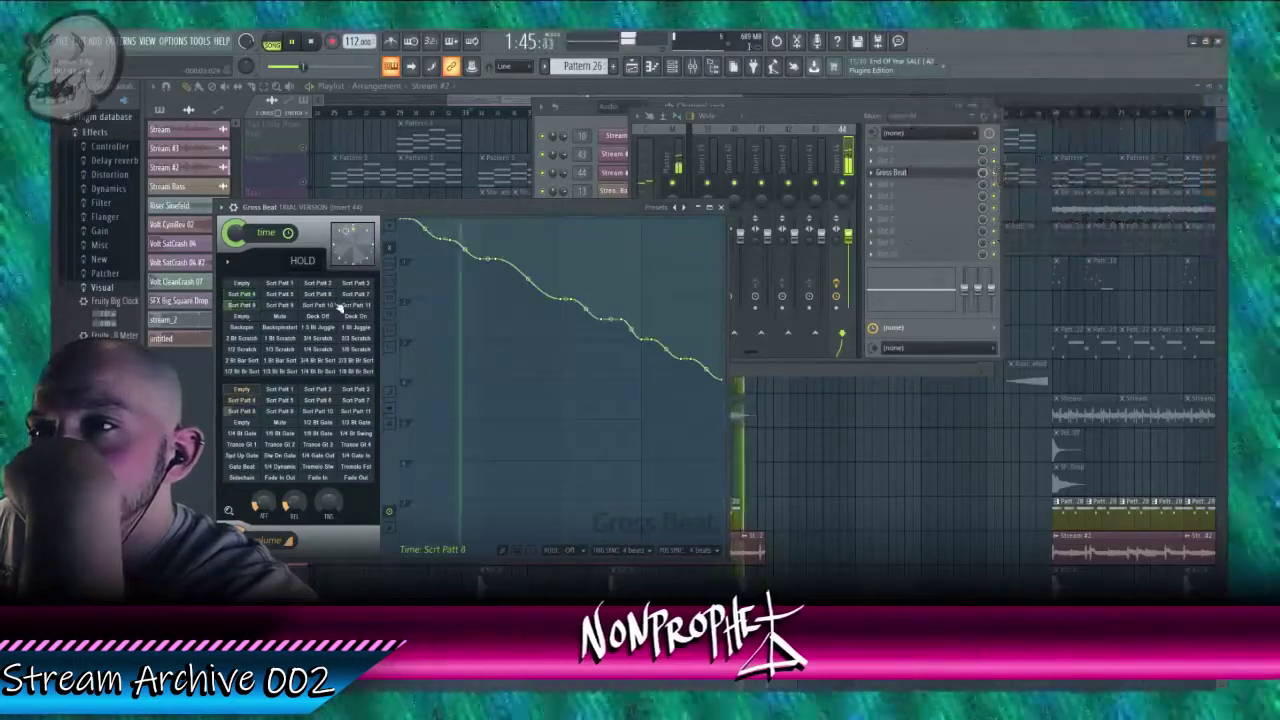
click(336, 299)
click(326, 297)
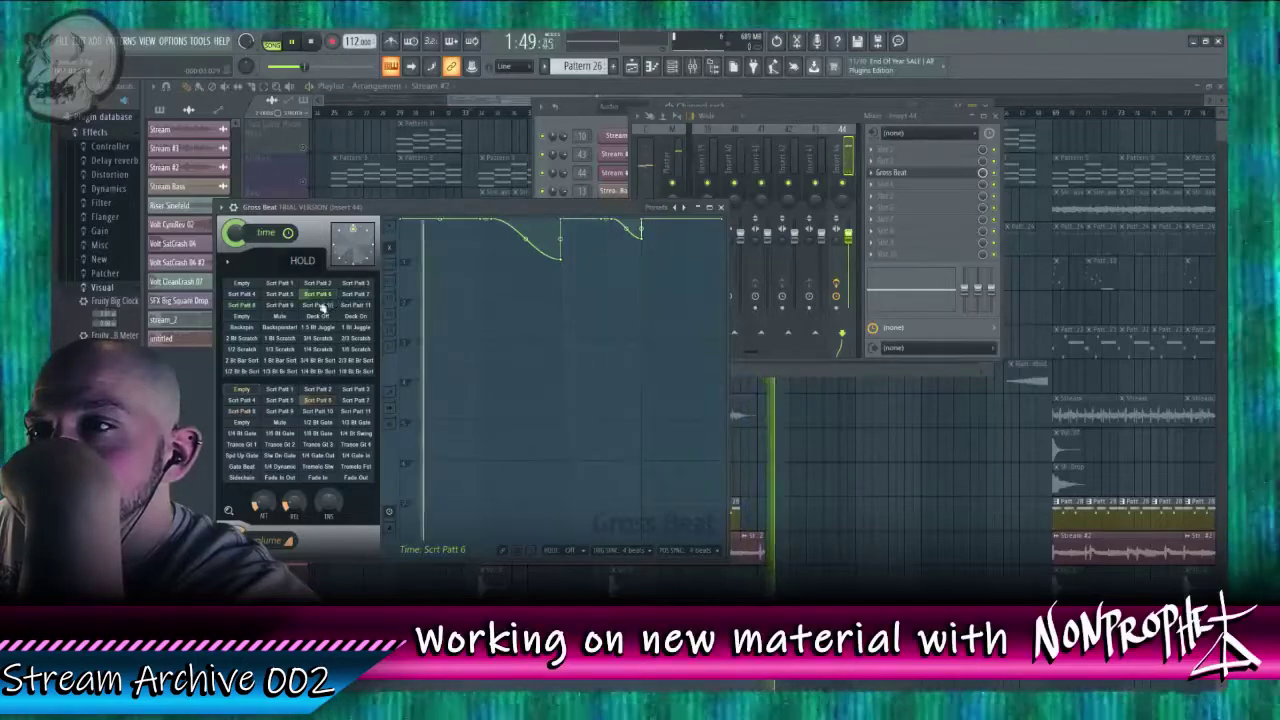
click(255, 392)
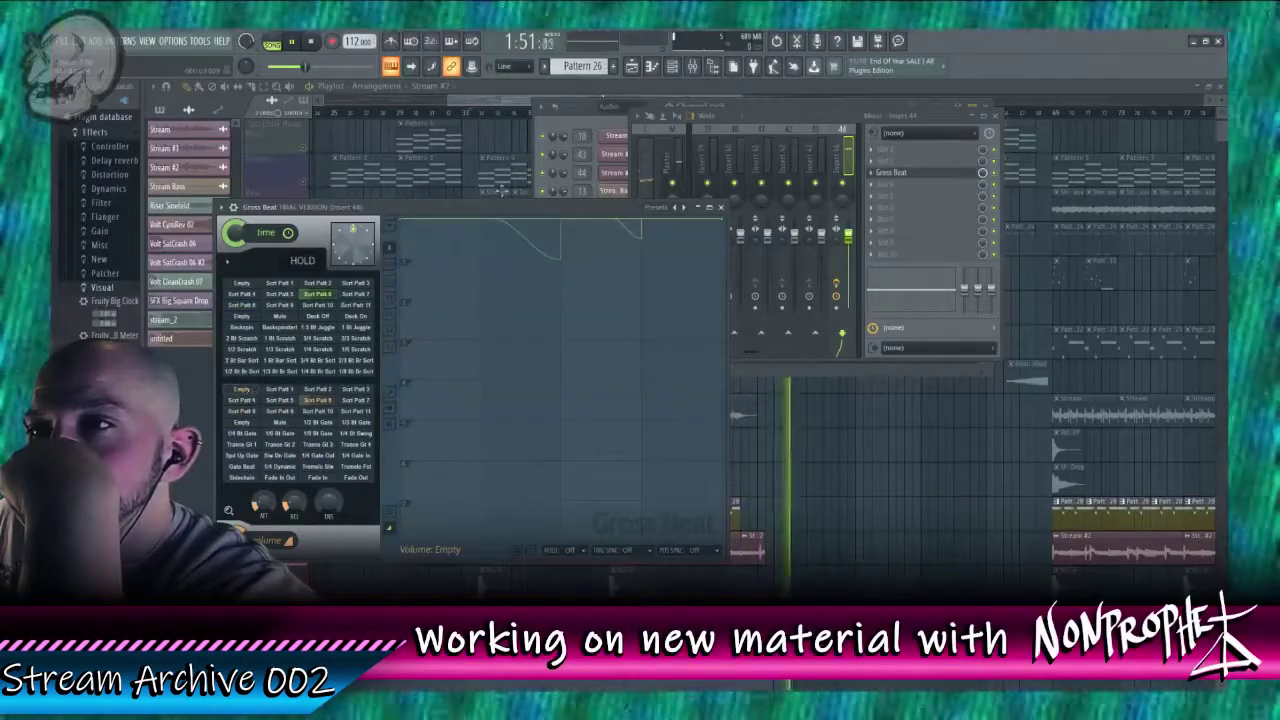
Step: Replay the first drop with Horns and Sample 1/2, and restart it with all tracks unmuted
click(523, 120)
click(487, 130)
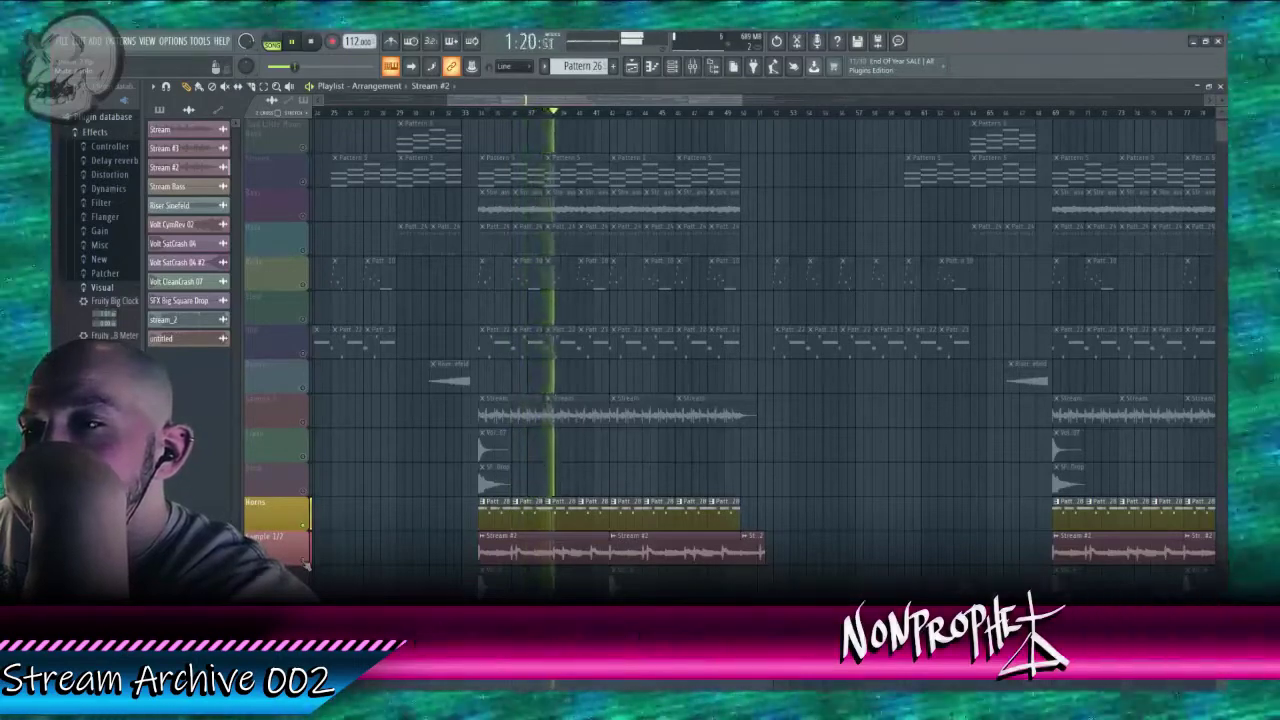
click(472, 112)
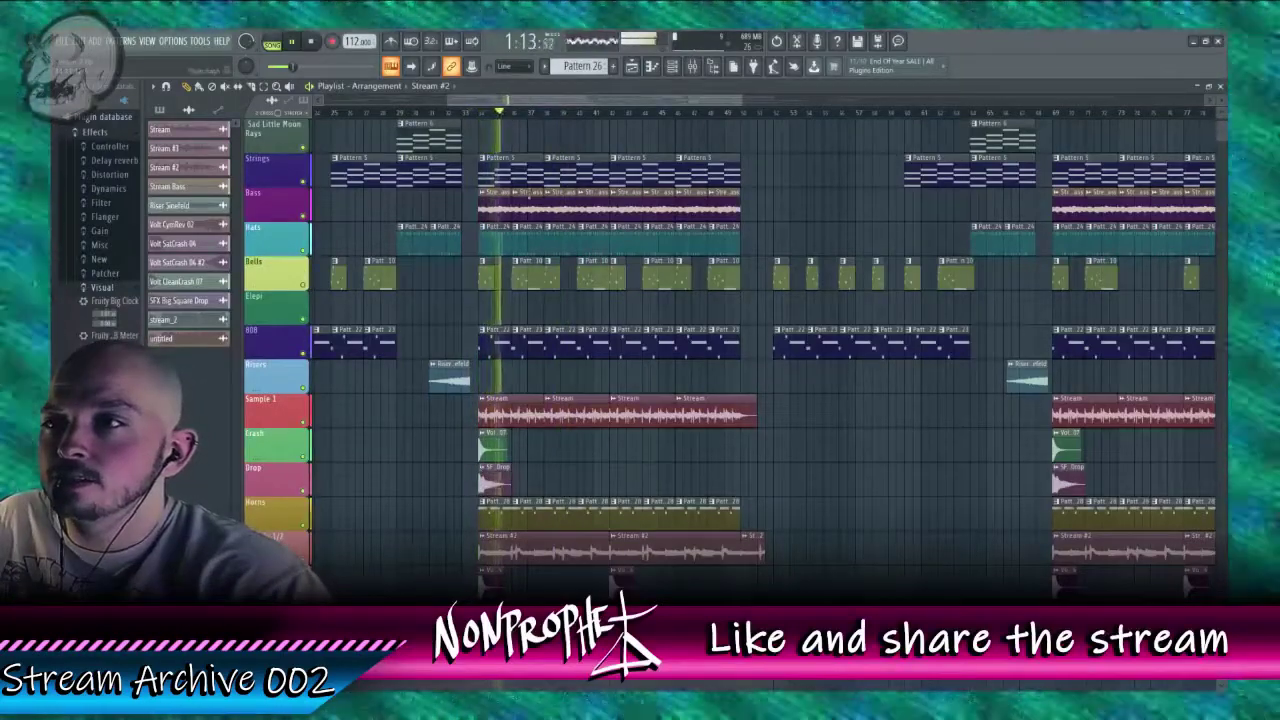
Step: Open the Horns track's Pattern 28 and route its Brass Section channel to mixer track 44
double_click(500, 520)
key(F6)
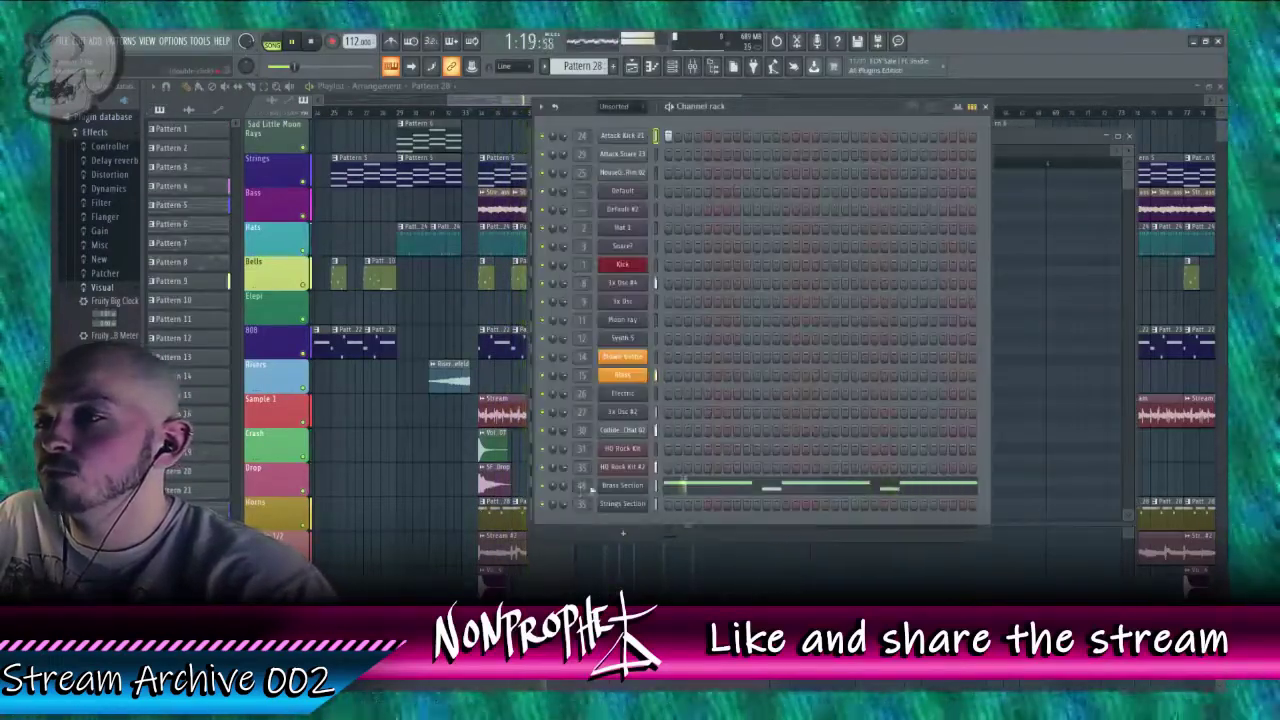
scroll(585, 485, up, 11)
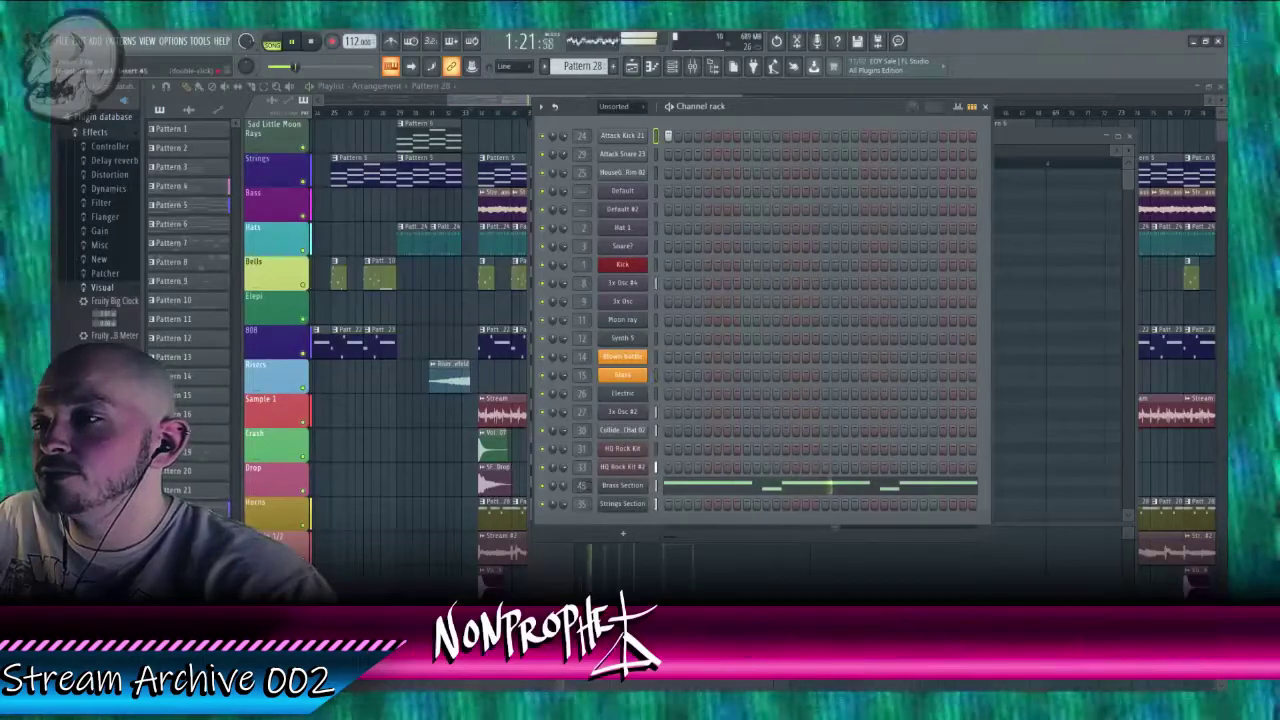
scroll(581, 485, down, 2)
key(F9)
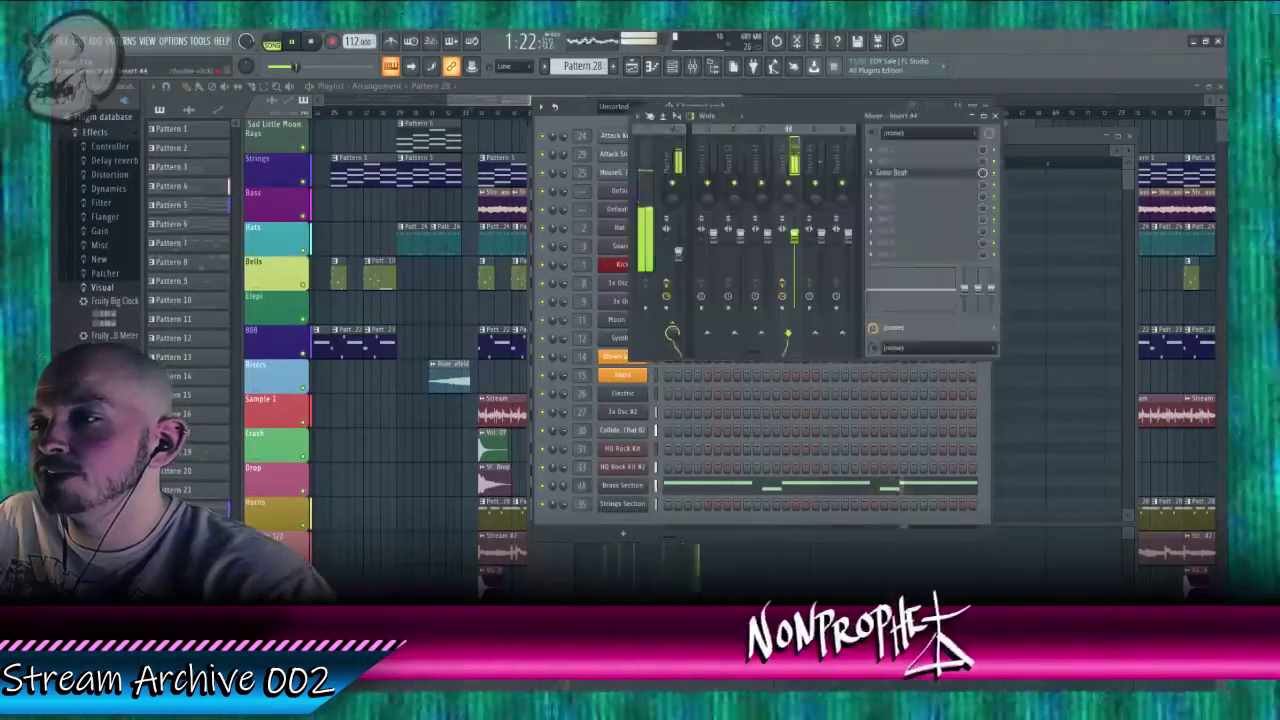
Step: Add Fruity Limiter to a slot below Gross Beat on Insert 44 and return to the channel rack
click(883, 242)
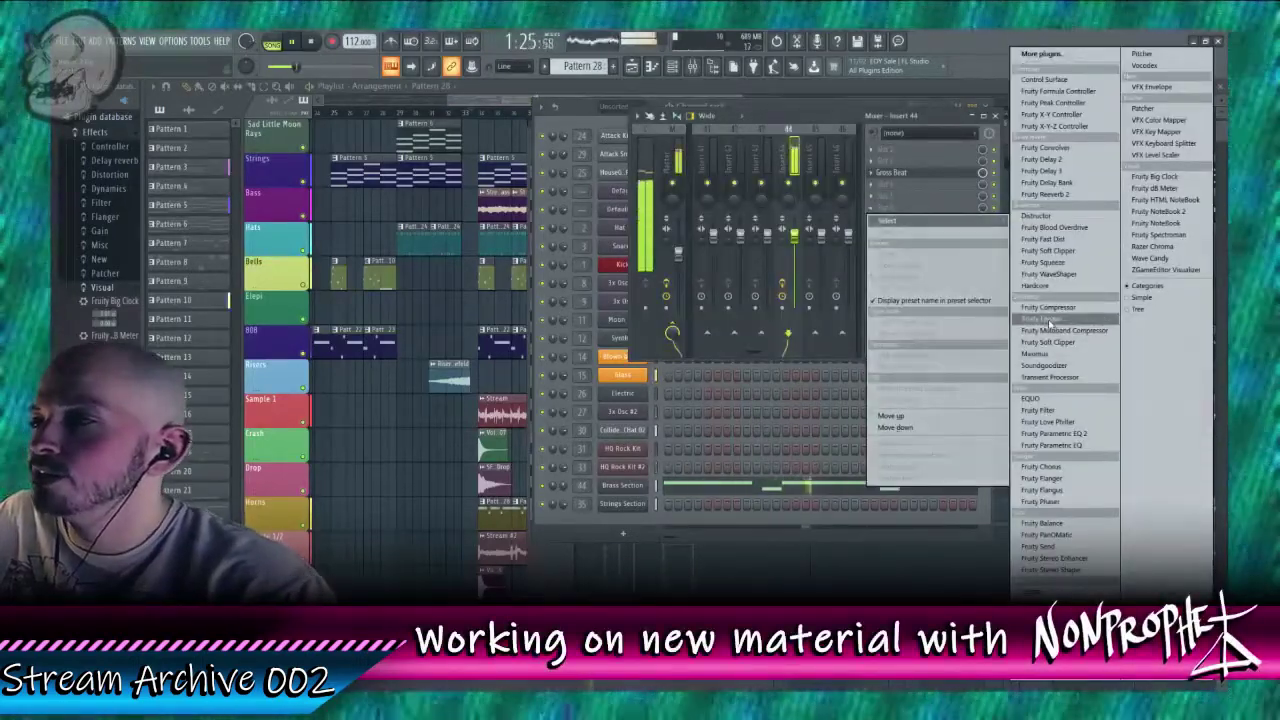
click(1048, 319)
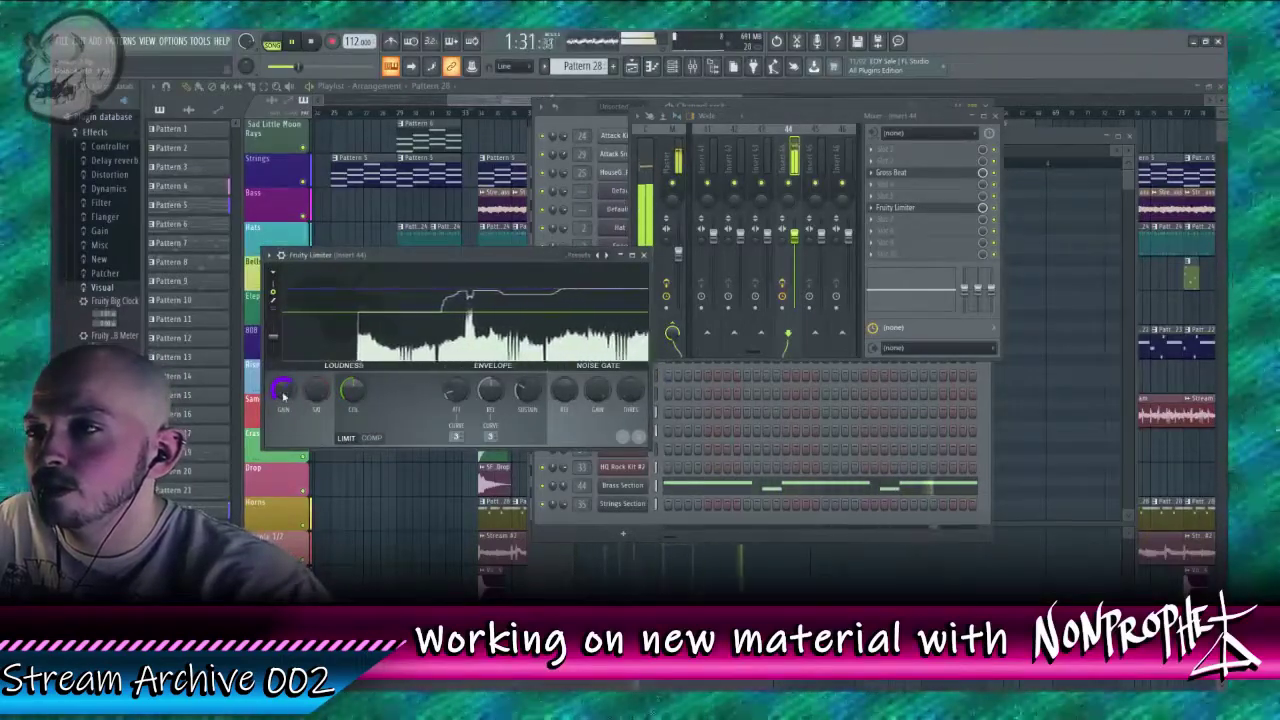
key(F6)
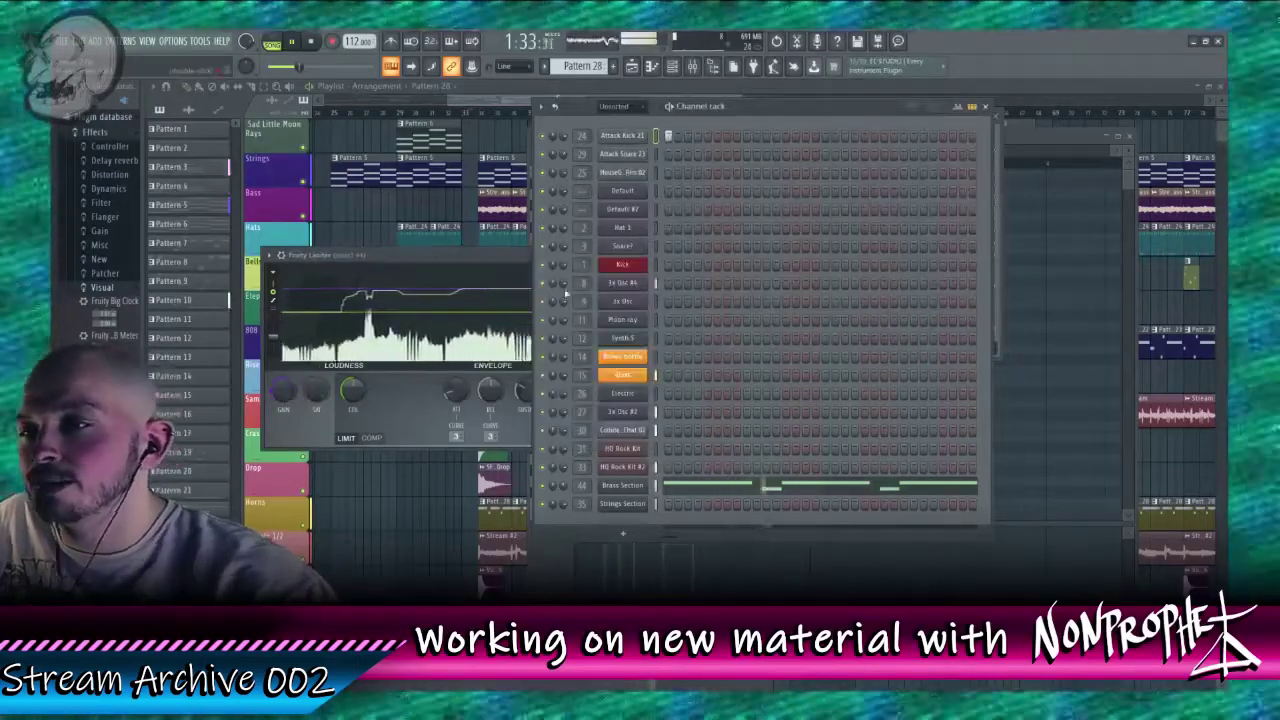
Step: Open the Sample 1/2 track's Stream #2 clip and add Fruity Parametric EQ 2 between Gross Beat and Fruity Limiter on its Insert 44
click(512, 552)
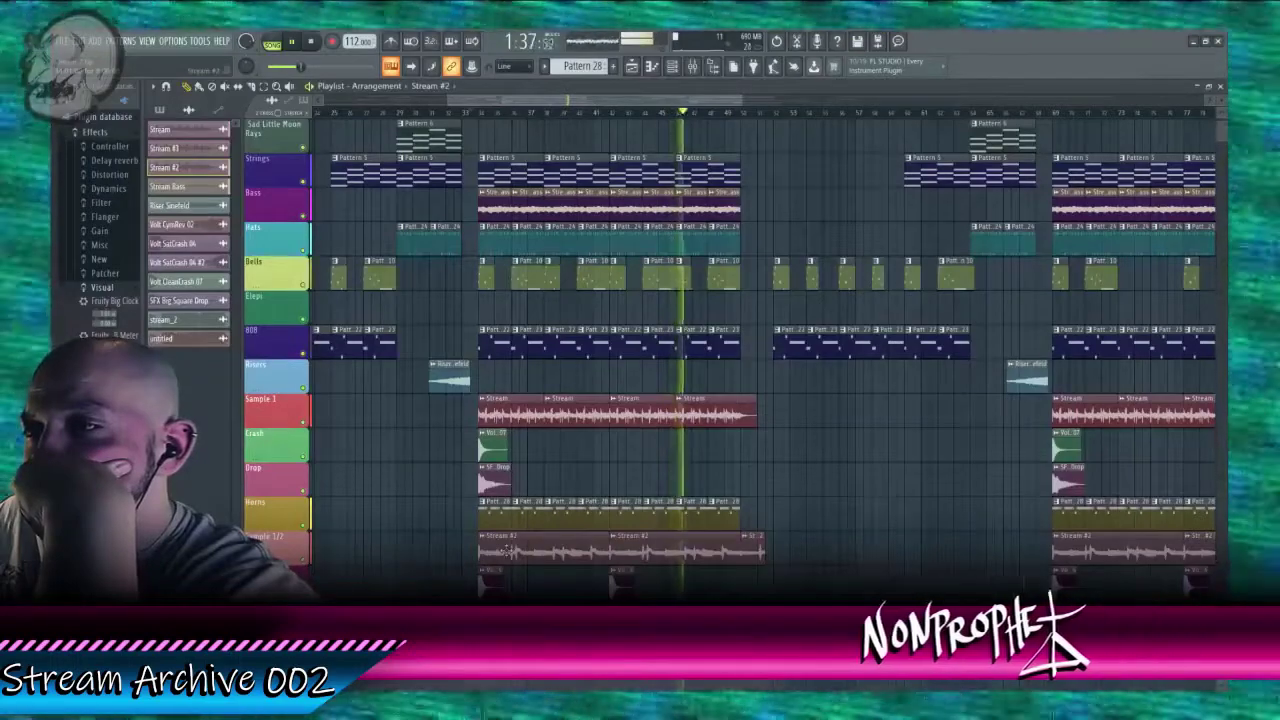
double_click(508, 550)
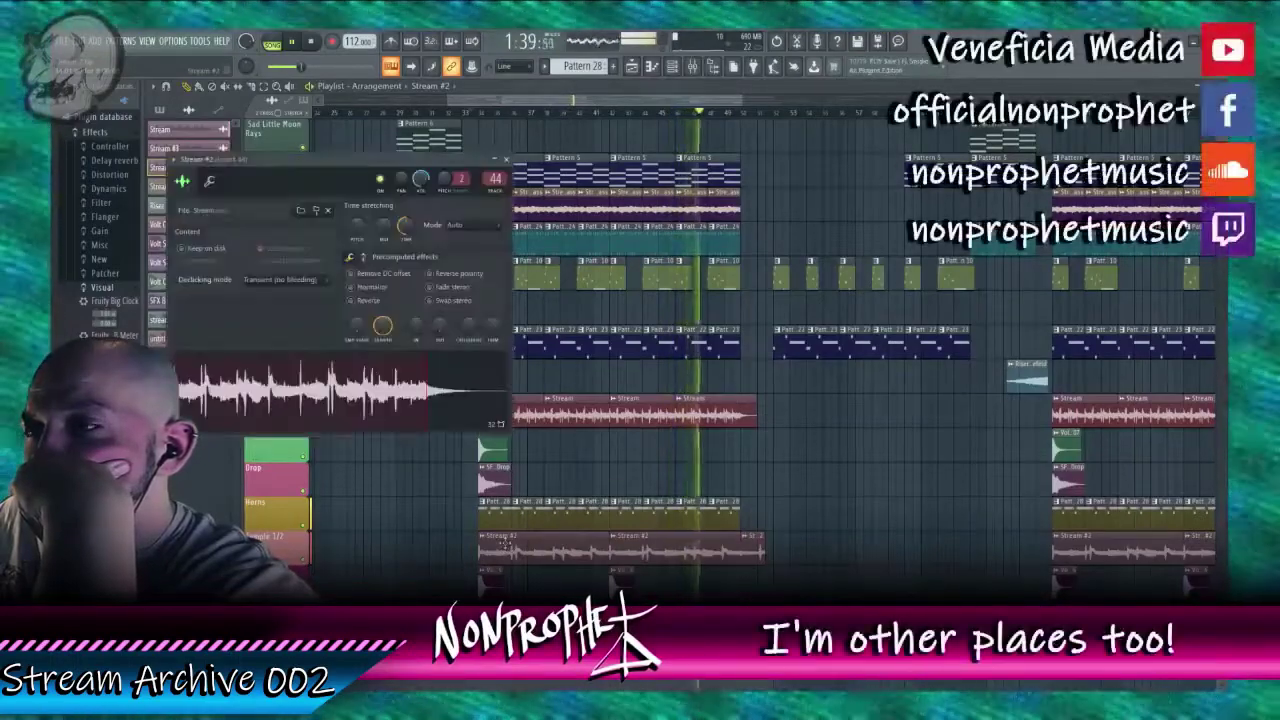
click(495, 179)
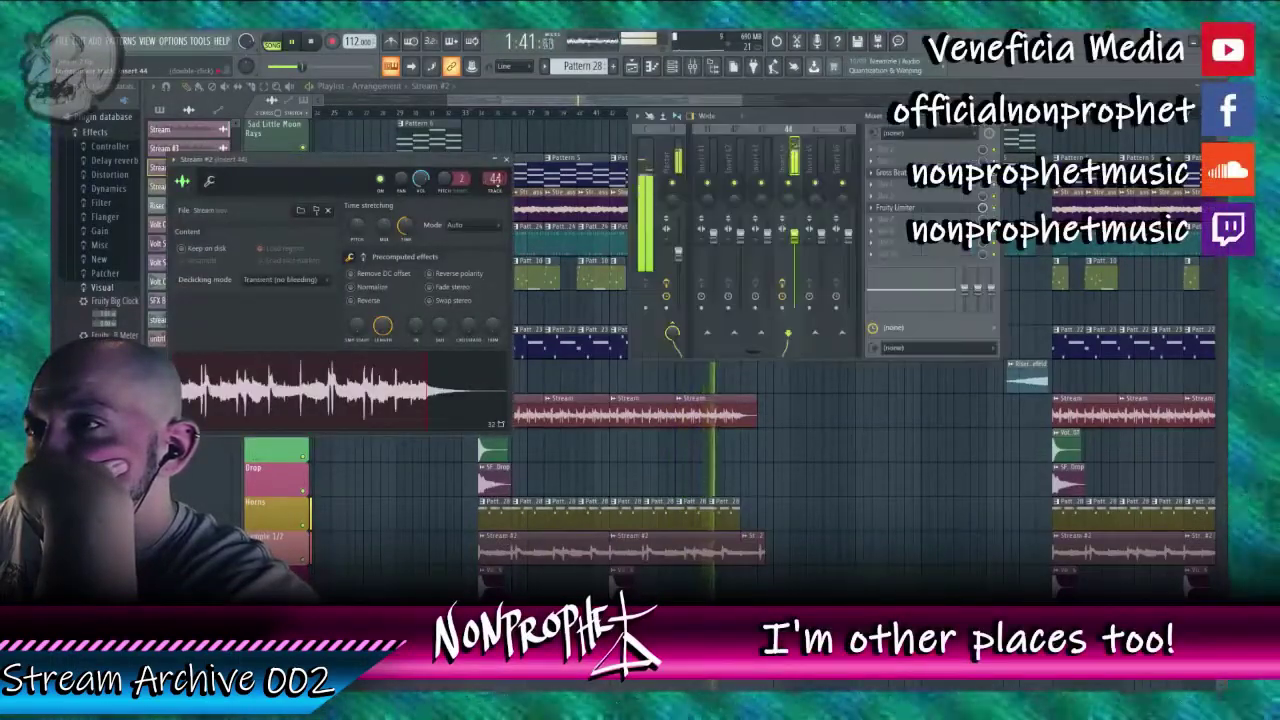
click(906, 196)
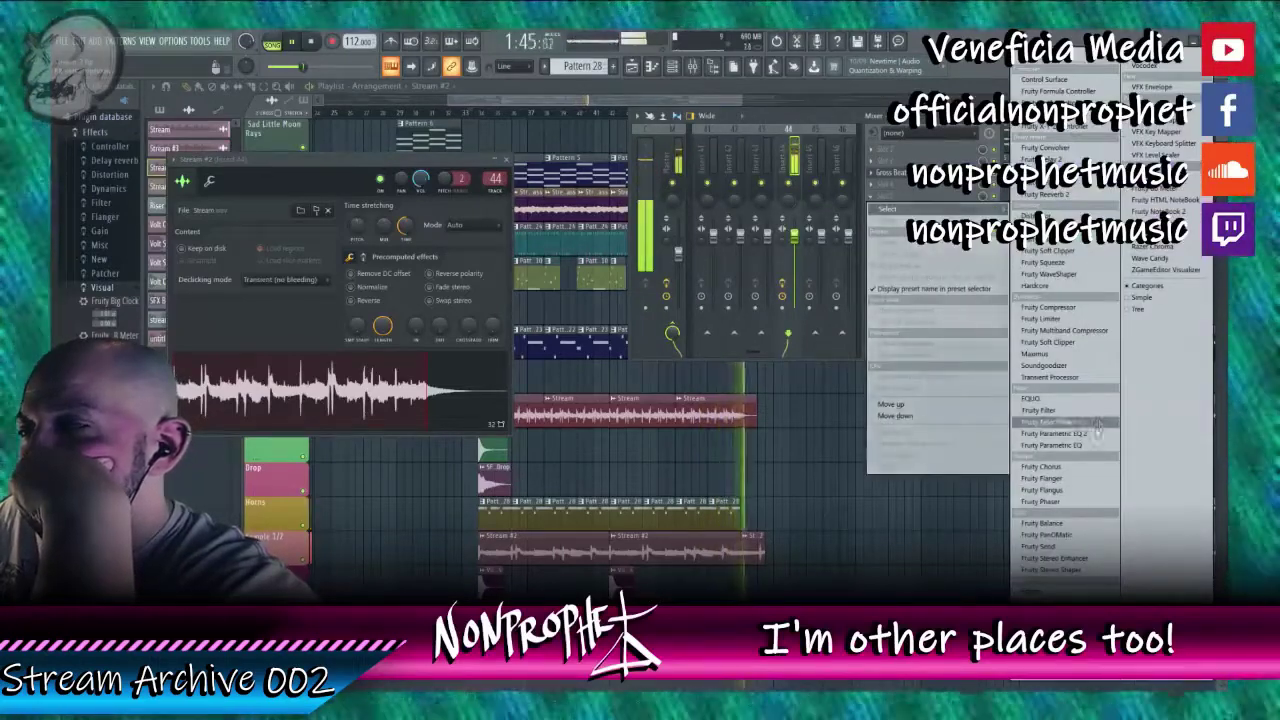
click(1053, 433)
Step: Boost the high bands and cut band 5 in Insert 44's Parametric EQ 2, and restart the first drop
drag(440, 338, 446, 314)
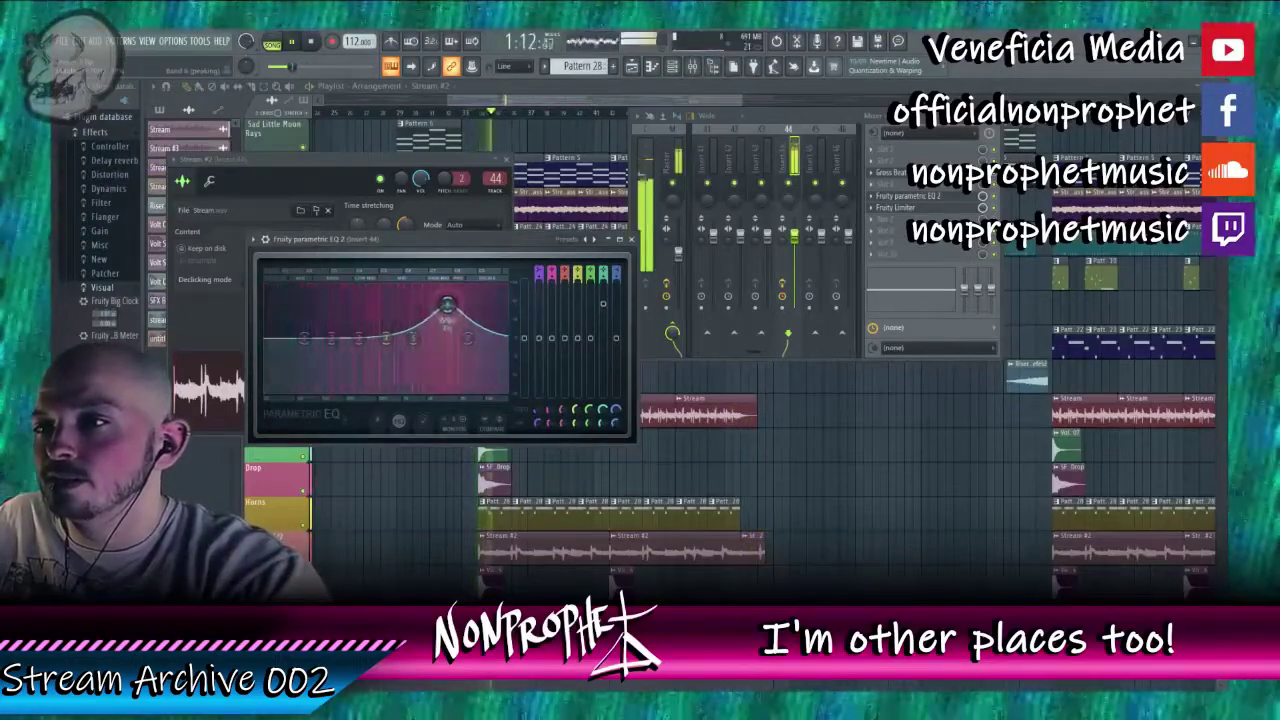
drag(446, 304, 431, 377)
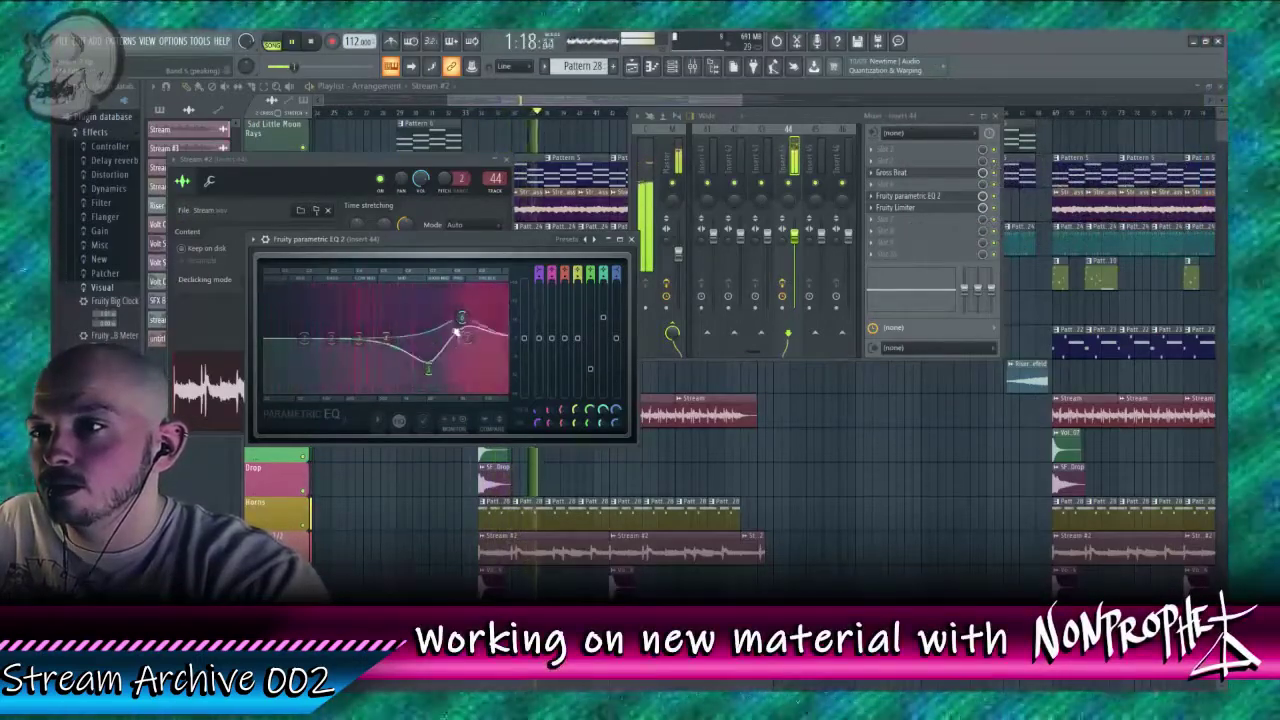
key(space)
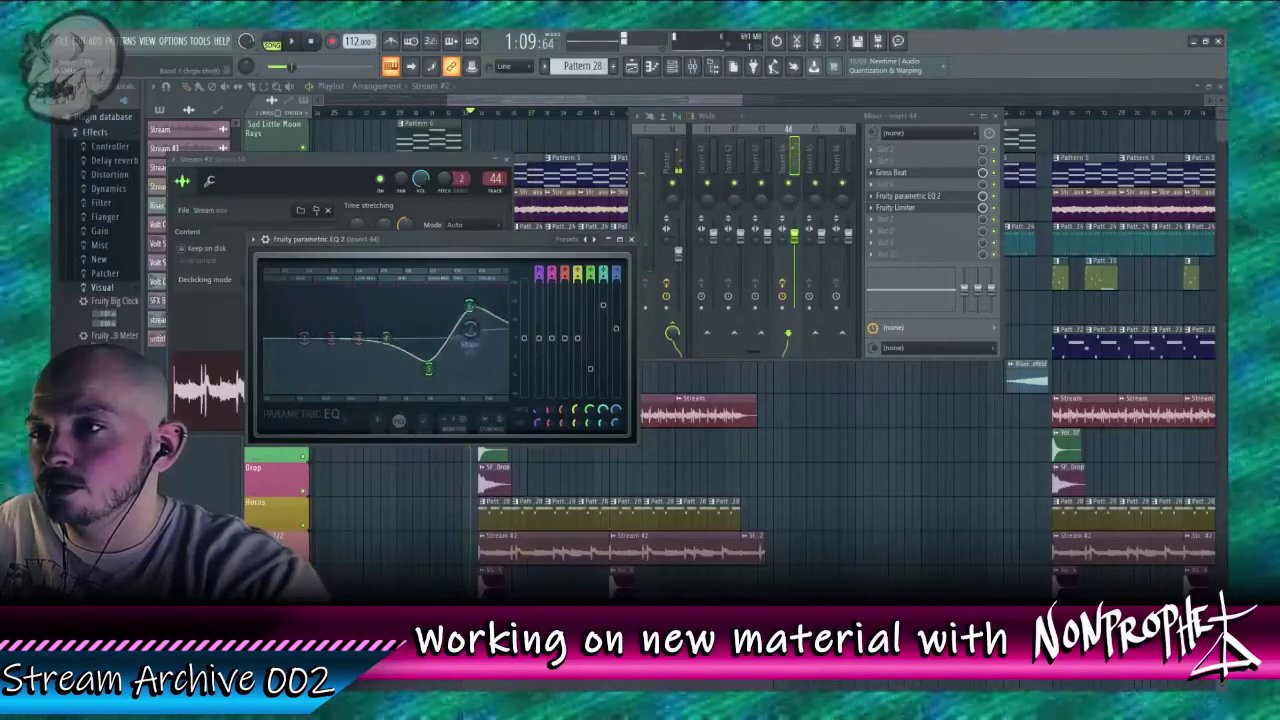
key(space)
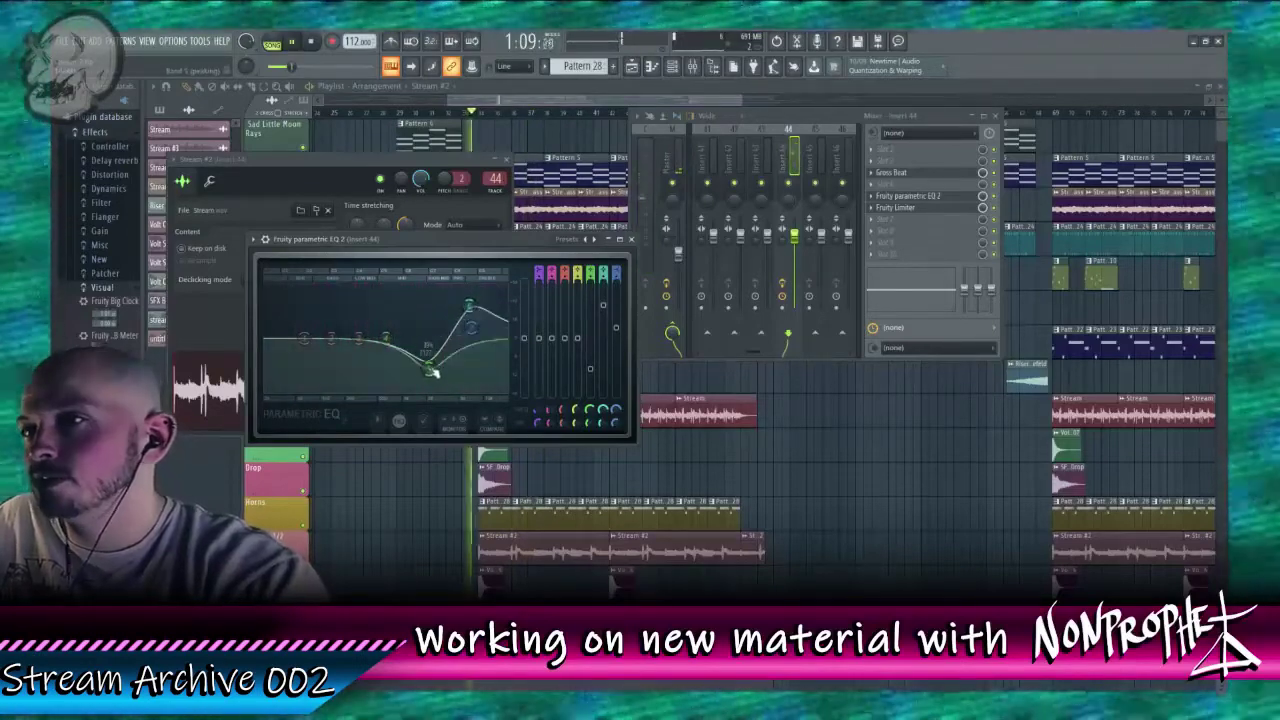
Step: Refine Insert 44's EQ curve: boost band 4 slightly, cut band 2, readjust band 5's dip and reduce band 6's boost
drag(432, 372, 425, 362)
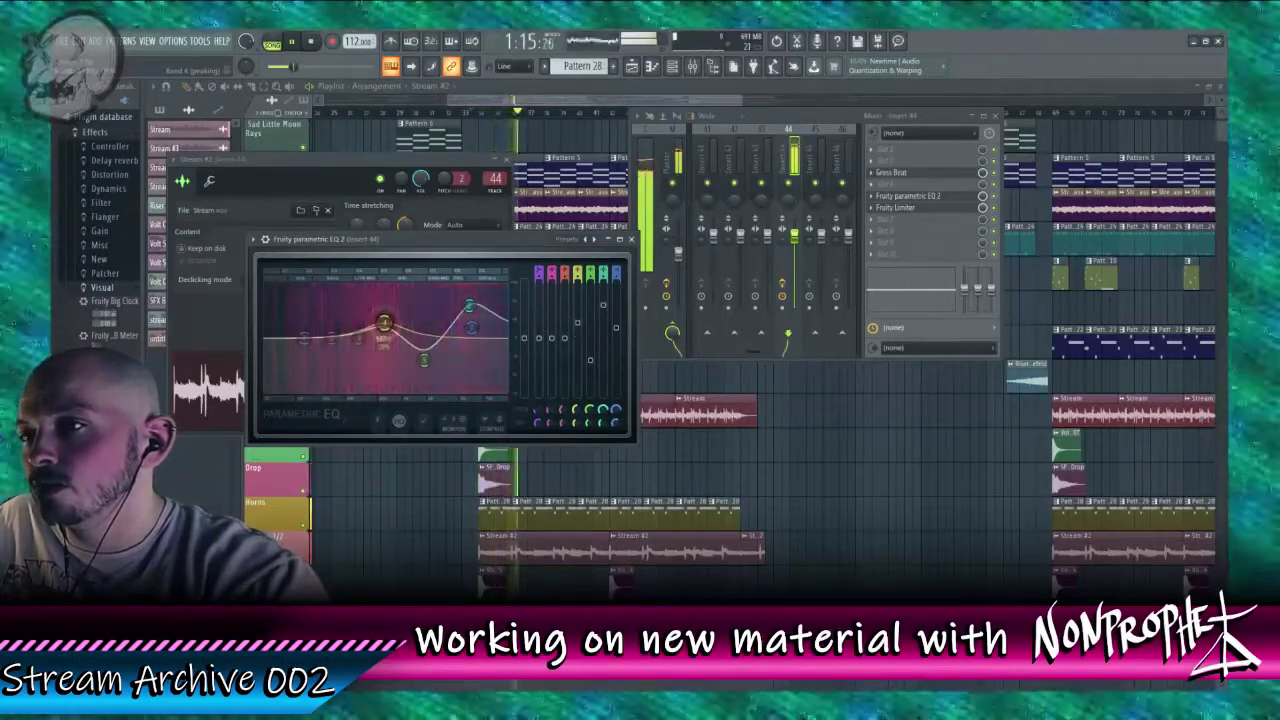
drag(343, 343, 334, 374)
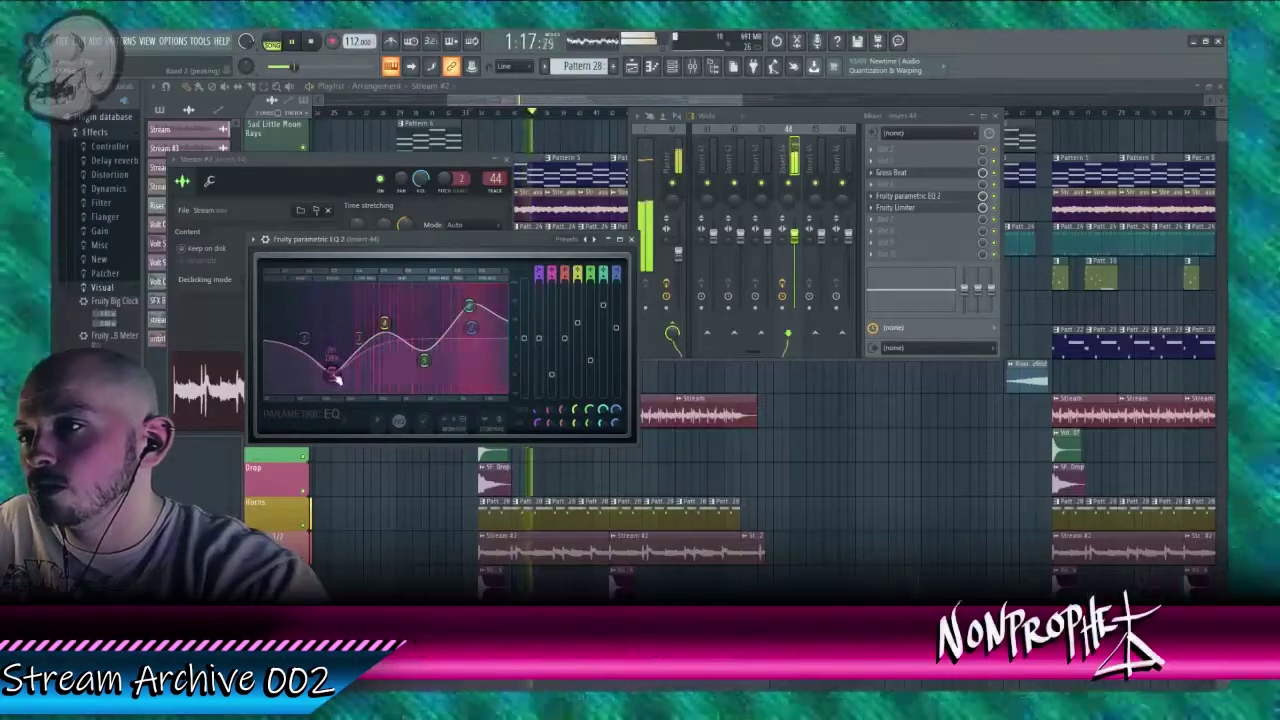
drag(425, 362, 432, 367)
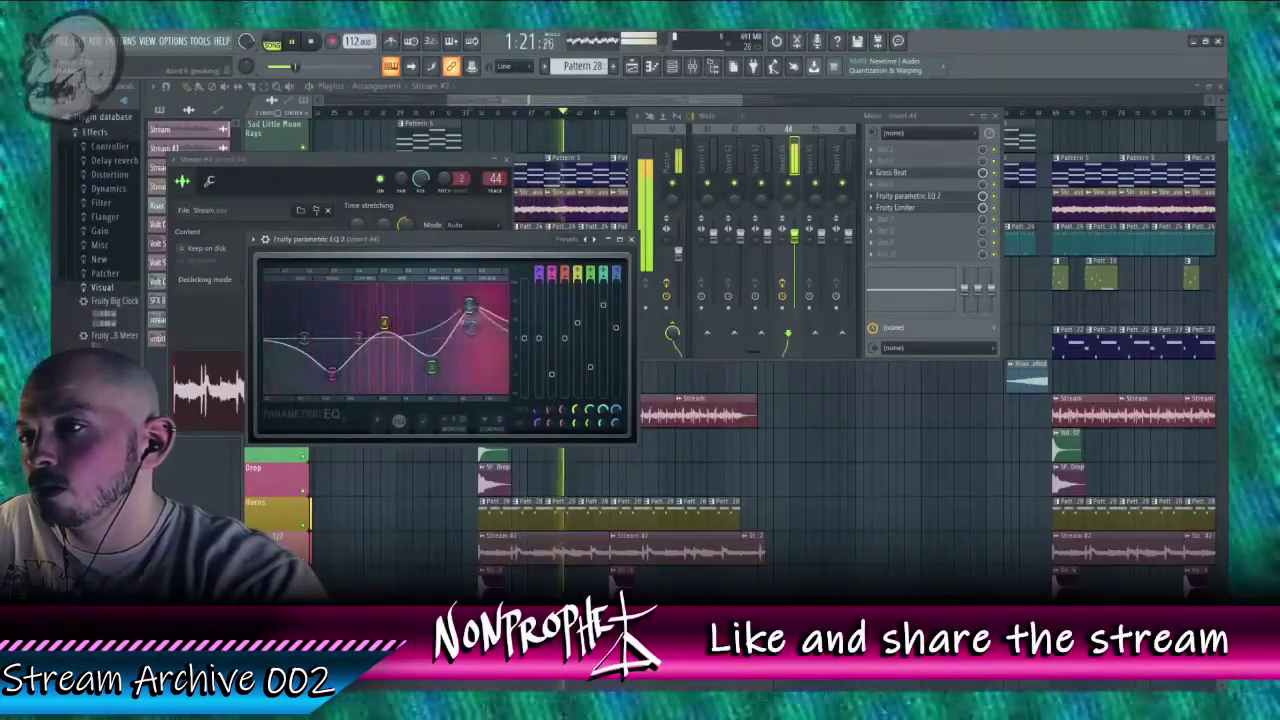
drag(470, 306, 470, 326)
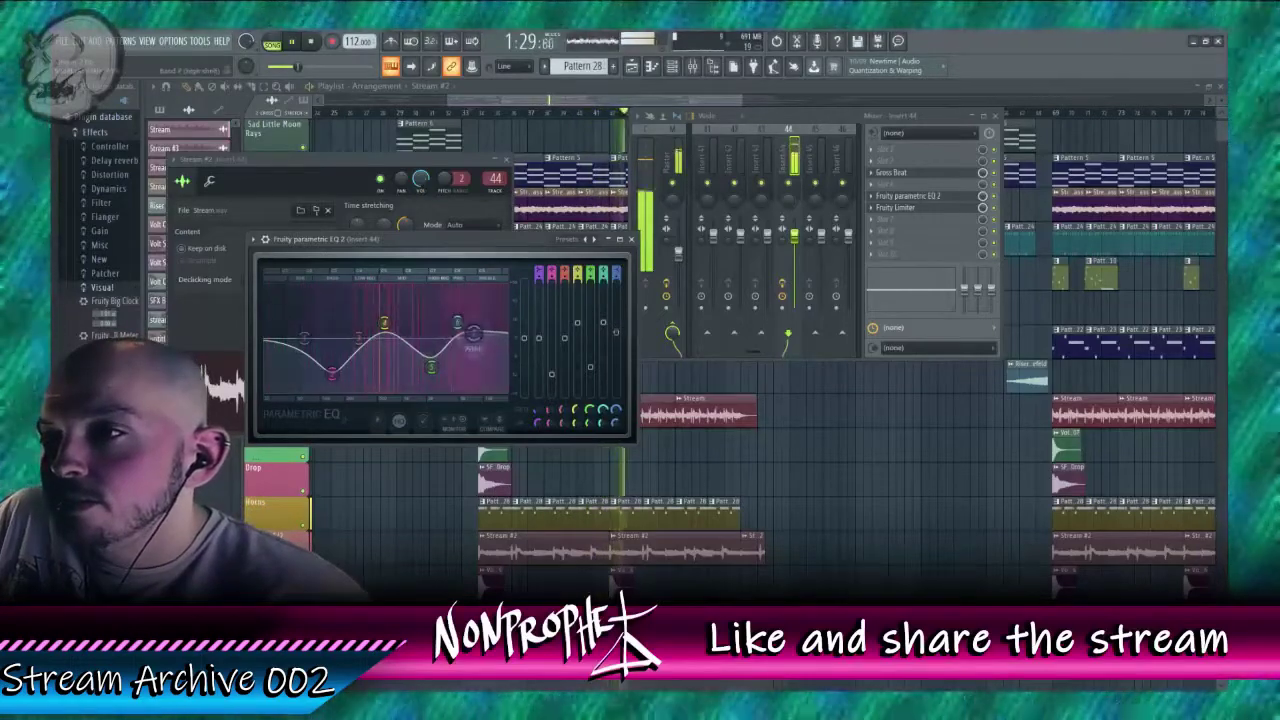
Step: Add Fruity Compressor above Gross Beat on Insert 44 with a threshold of about -20.9 dB and a gain of 3.2 dB
click(880, 162)
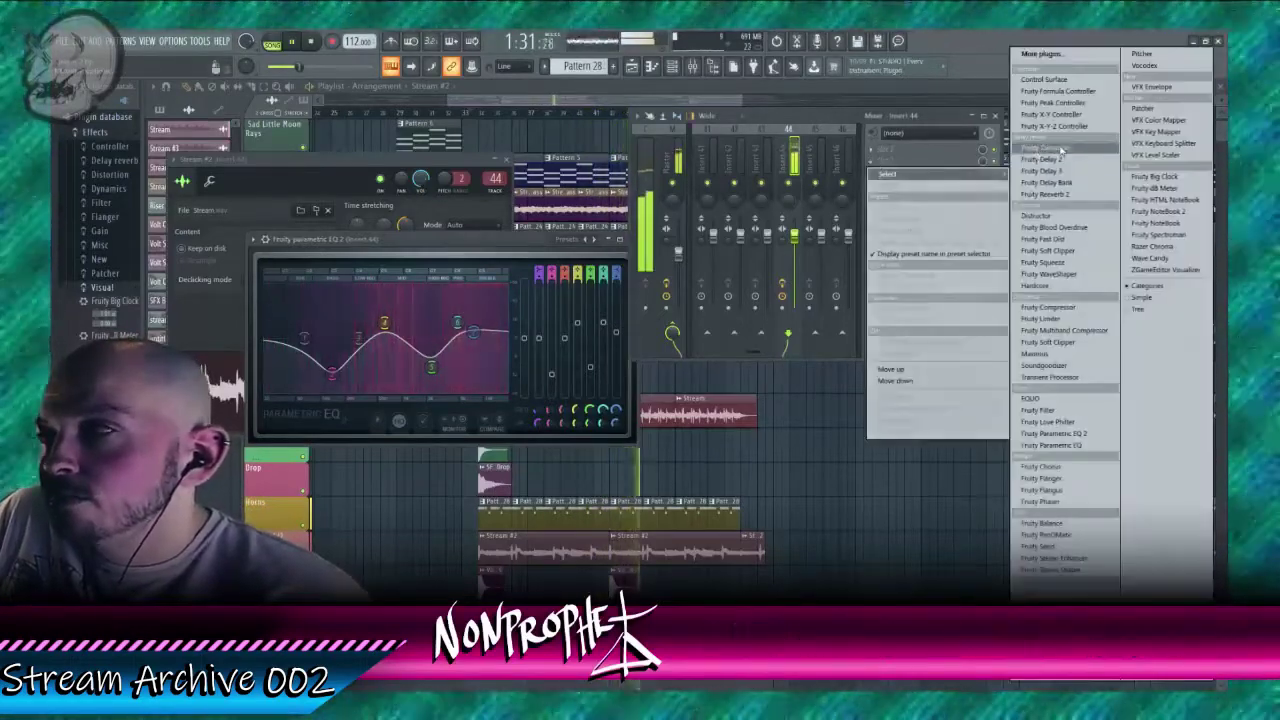
click(1048, 307)
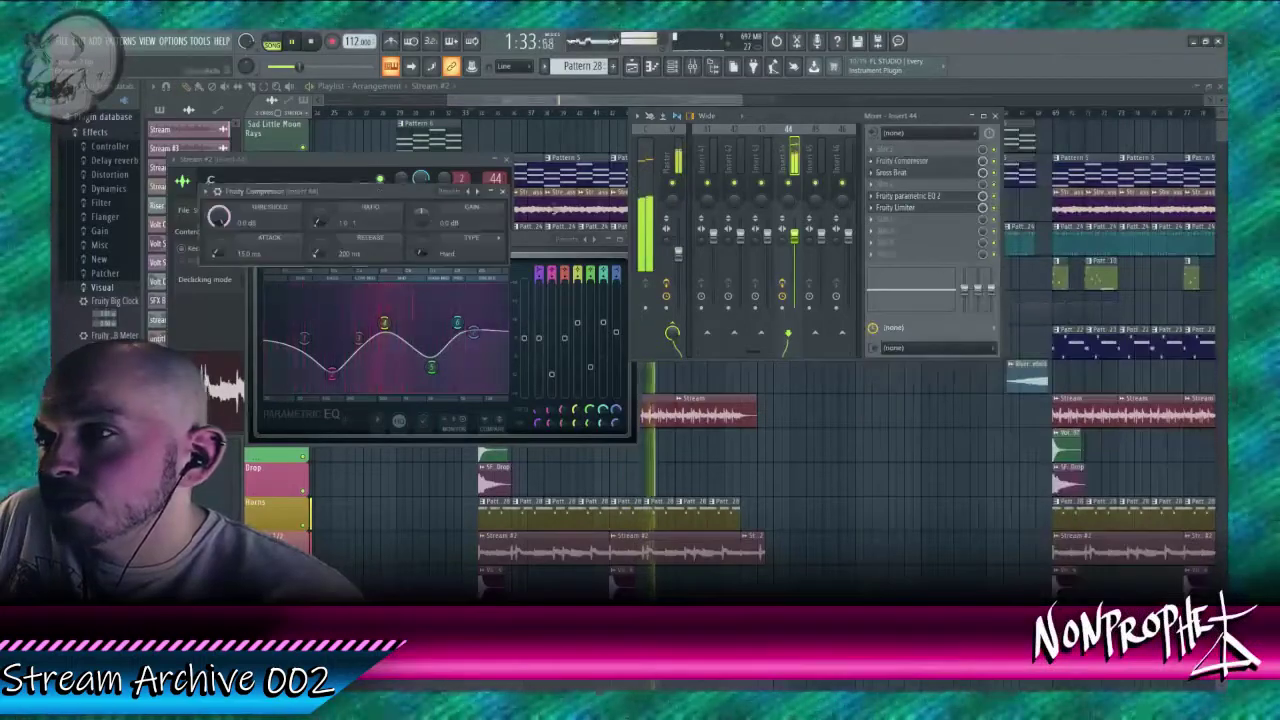
drag(217, 224, 217, 260)
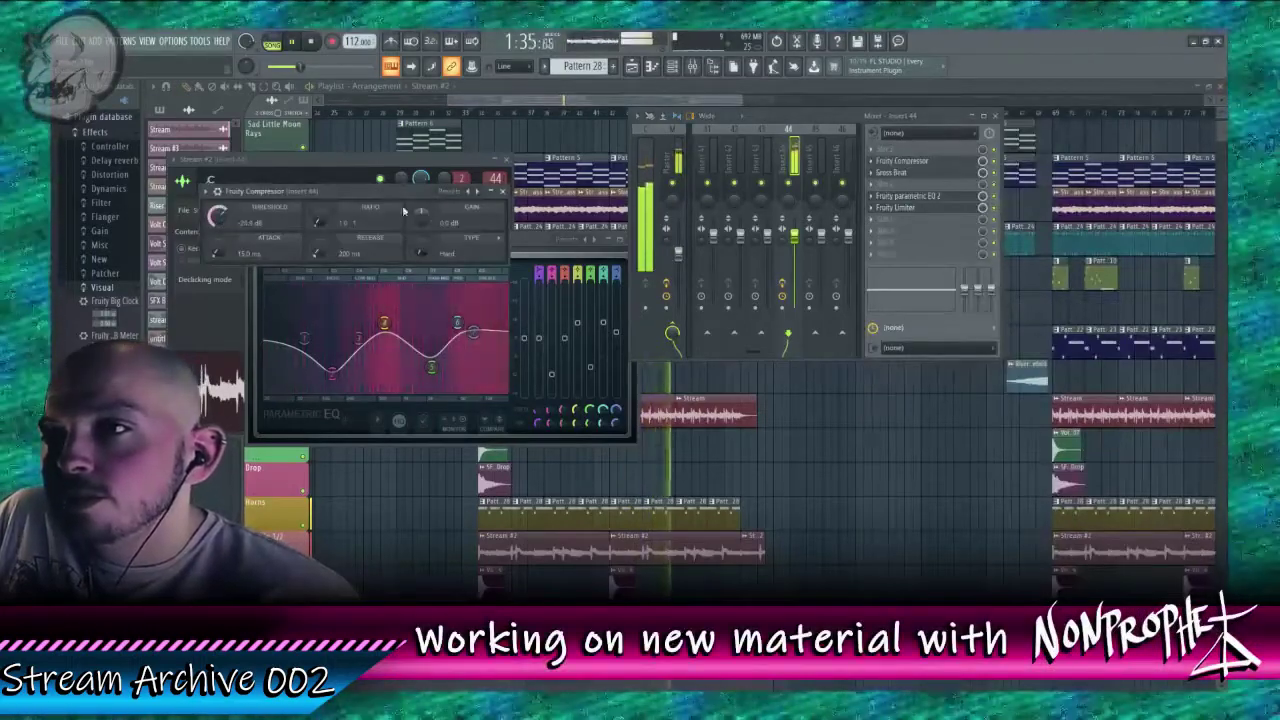
mouse_move(421, 211)
mouse_down()
mouse_move(421, 200)
mouse_move(421, 216)
mouse_up()
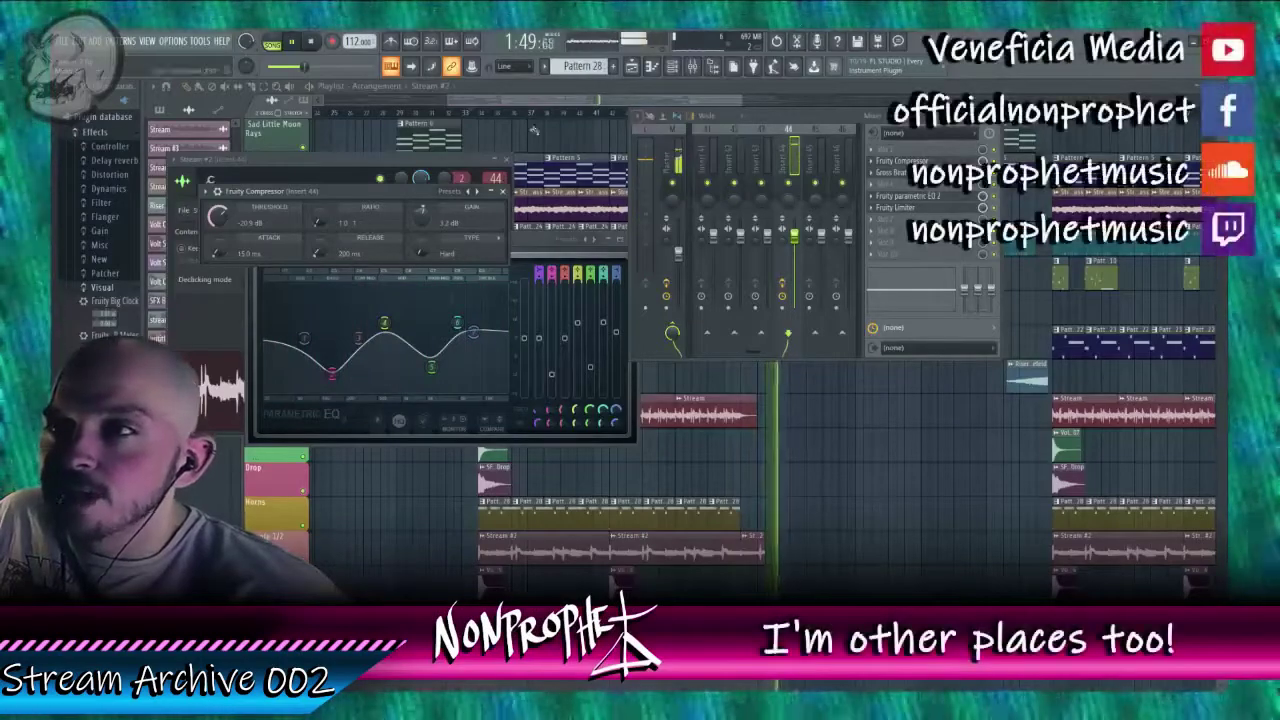
Step: Play the untitled audio clip near the arrangement's end and compare it with the end of the second drop
drag(502, 105, 958, 98)
click(880, 112)
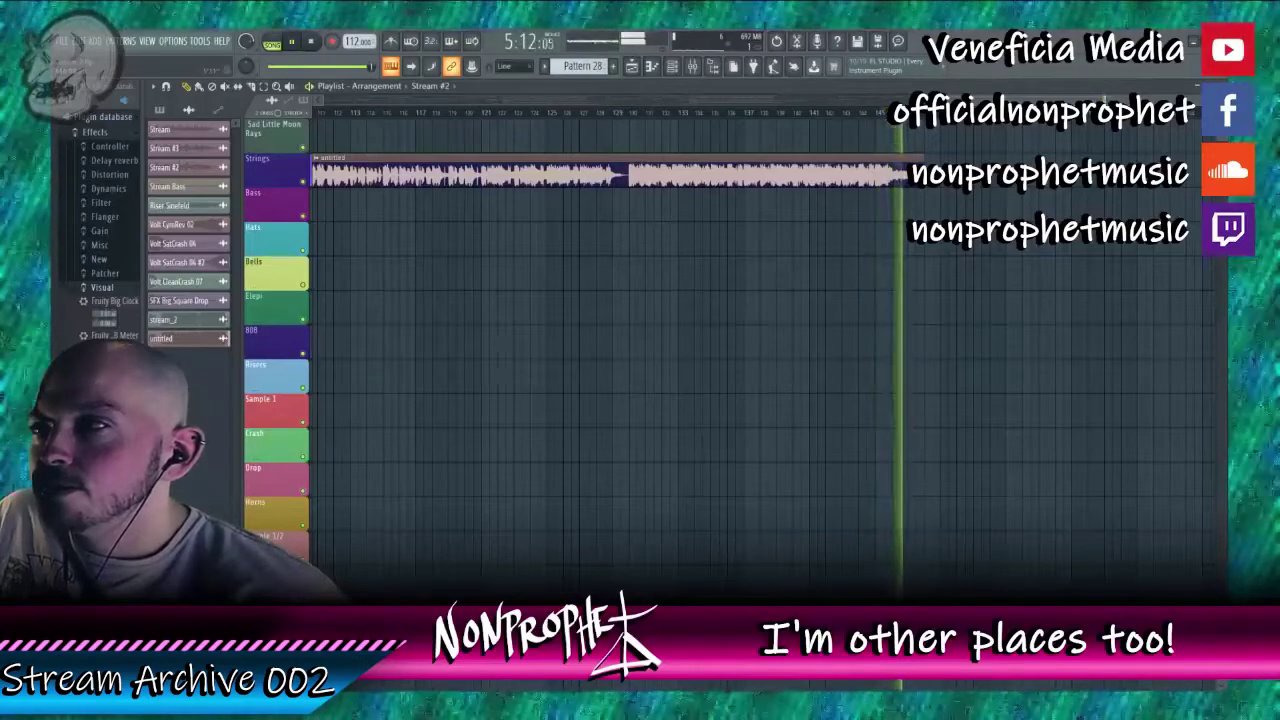
drag(965, 100, 640, 145)
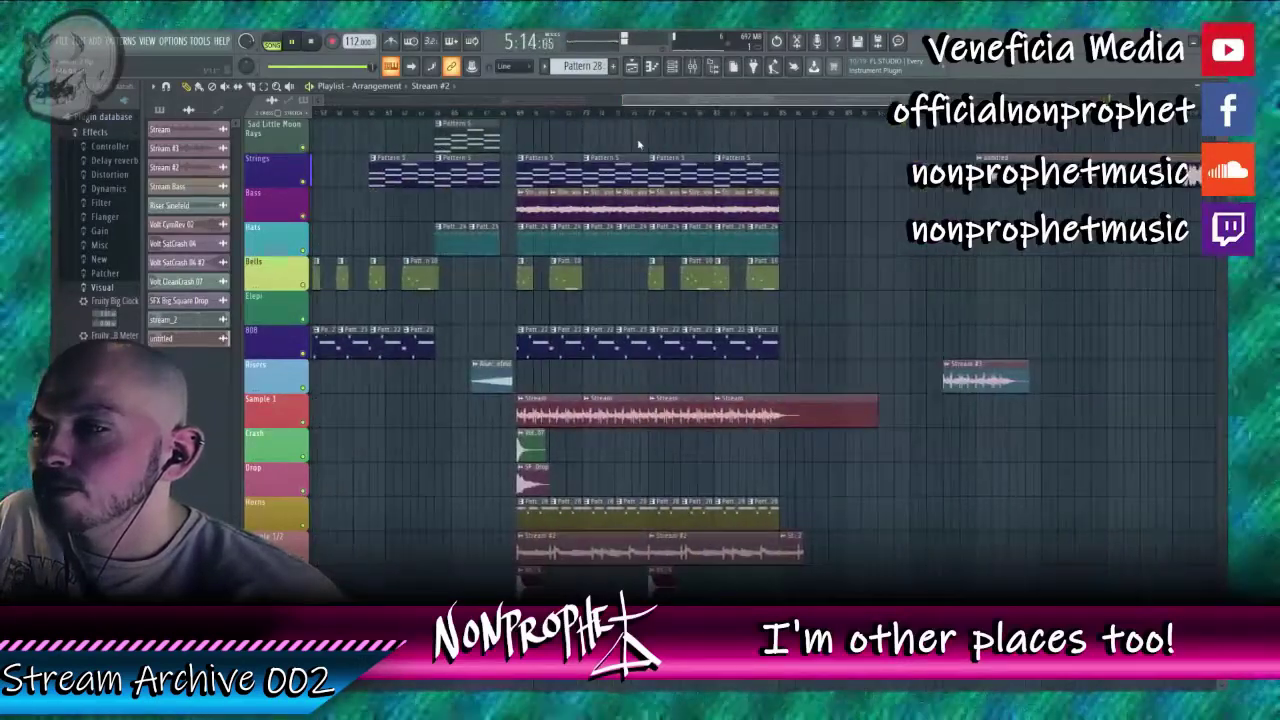
click(756, 112)
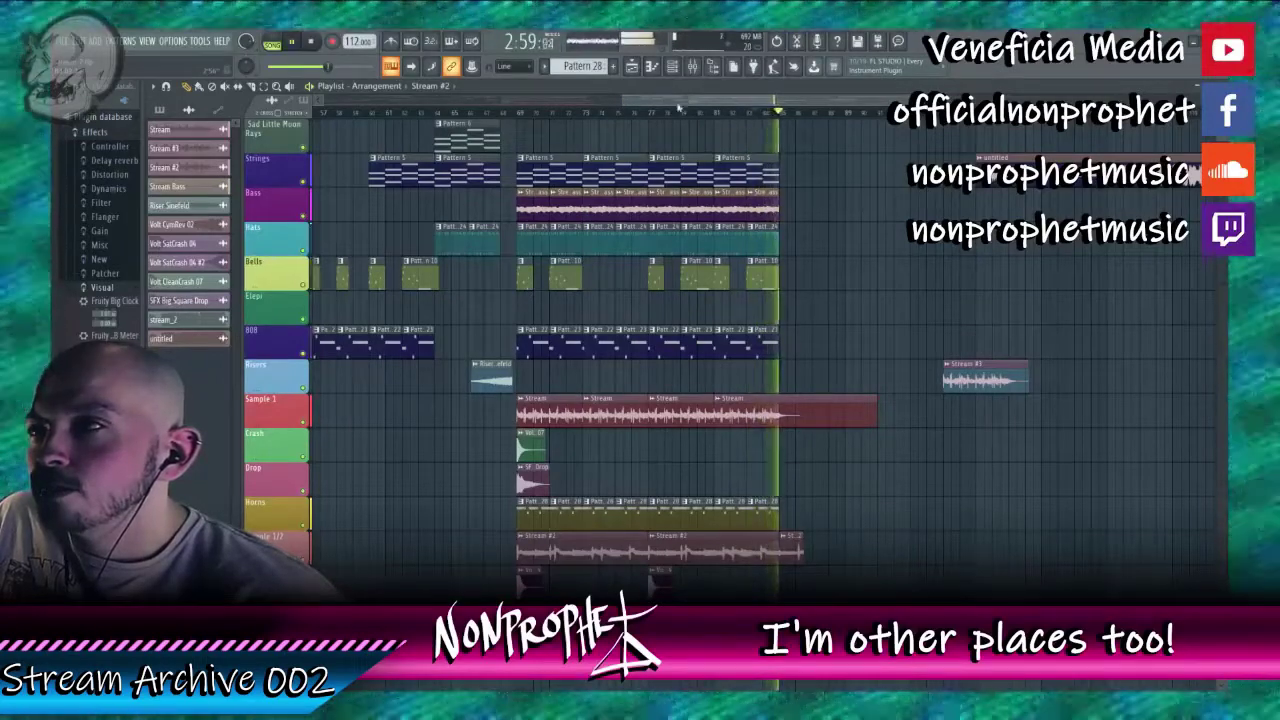
Step: Reopen Insert 44's Parametric EQ 2 and make band 5's cut shallower
click(692, 66)
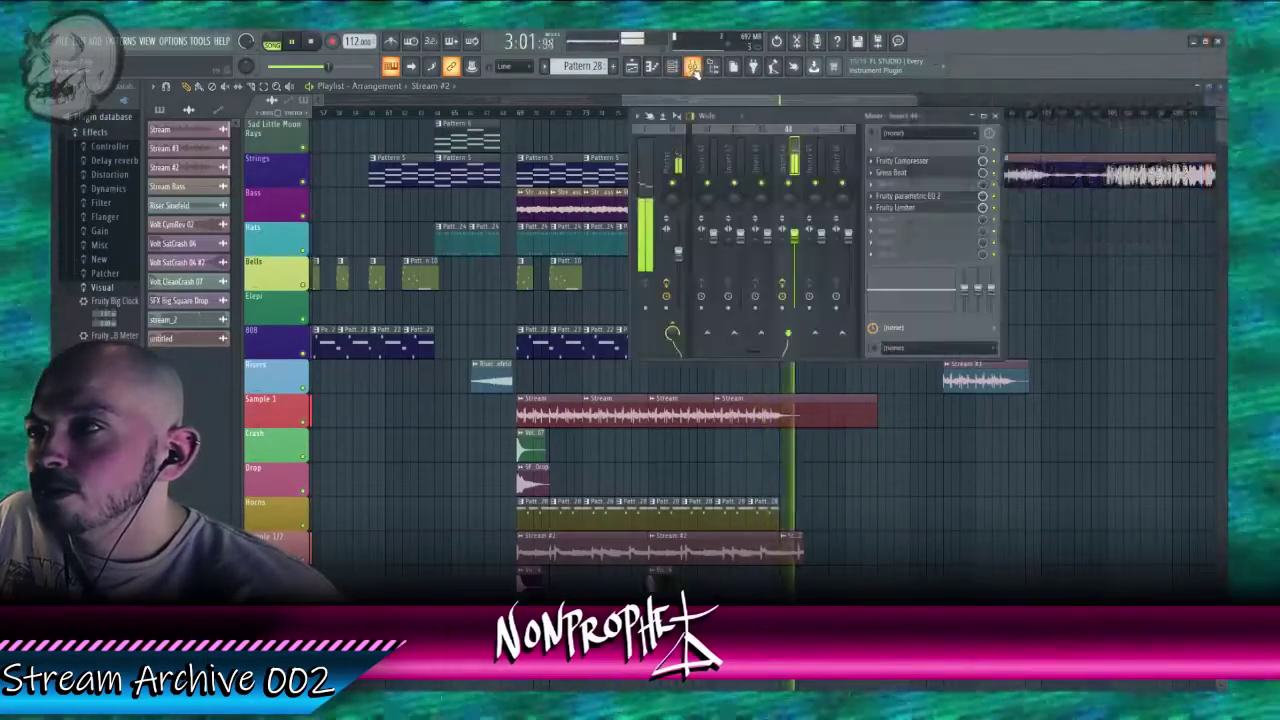
click(940, 195)
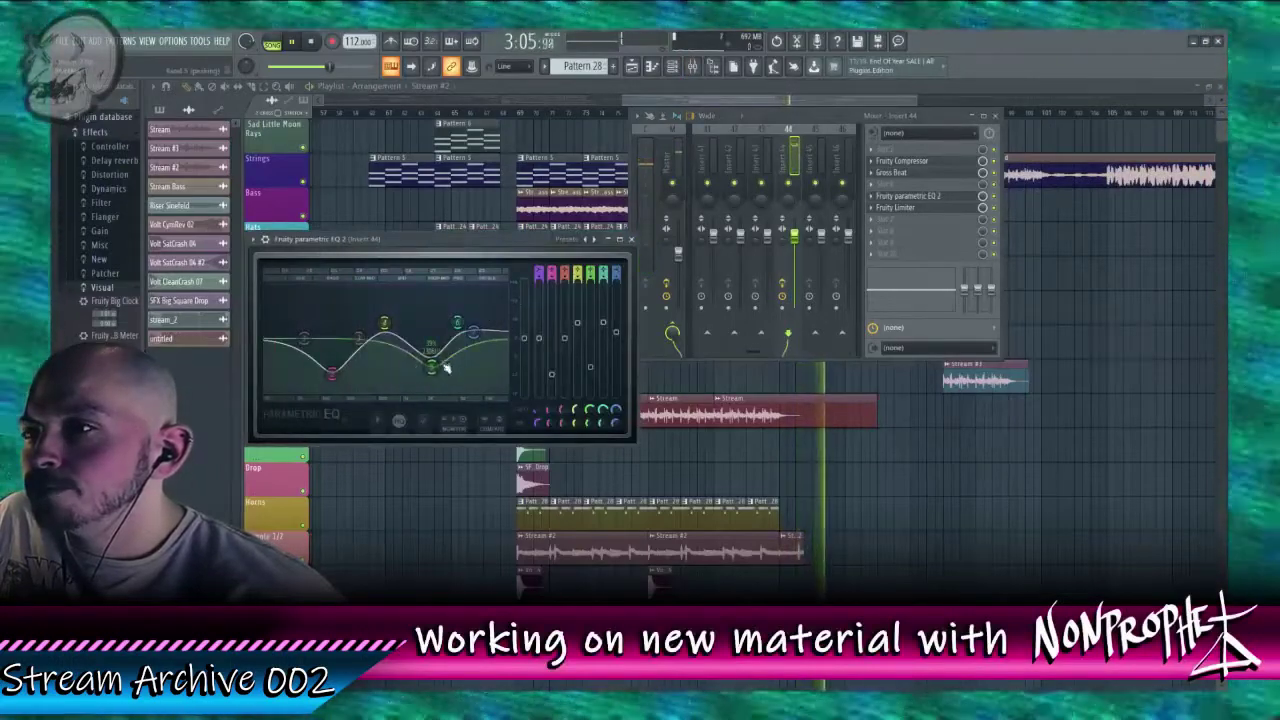
drag(446, 369, 448, 359)
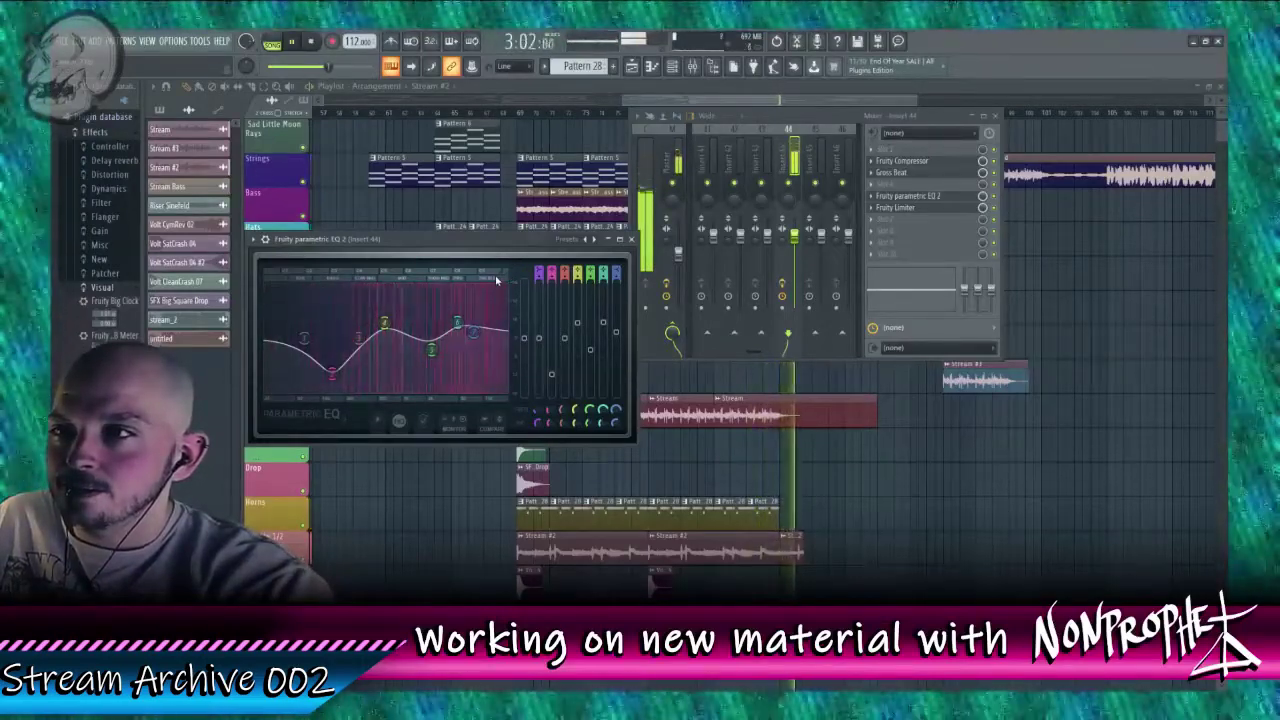
Step: Play from just before the second drop and open the Bass track's Stream Bass clip and its mixer track, Insert 13
drag(707, 103, 647, 138)
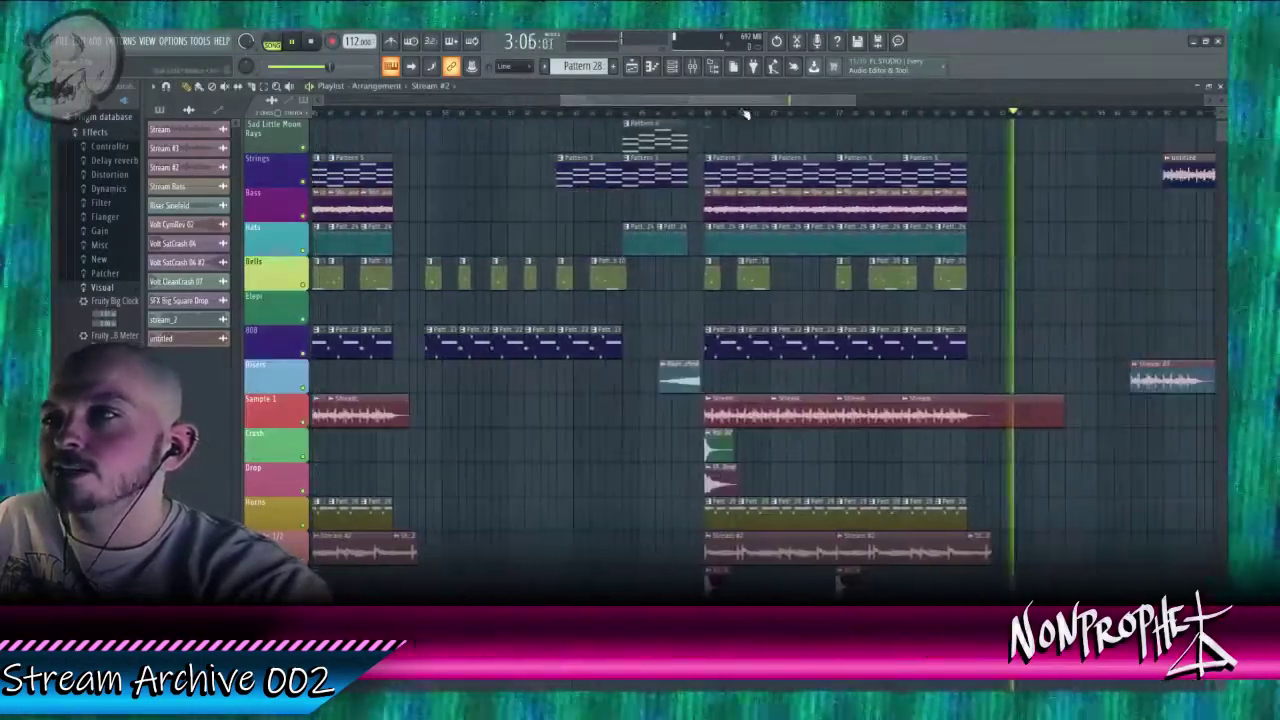
click(691, 114)
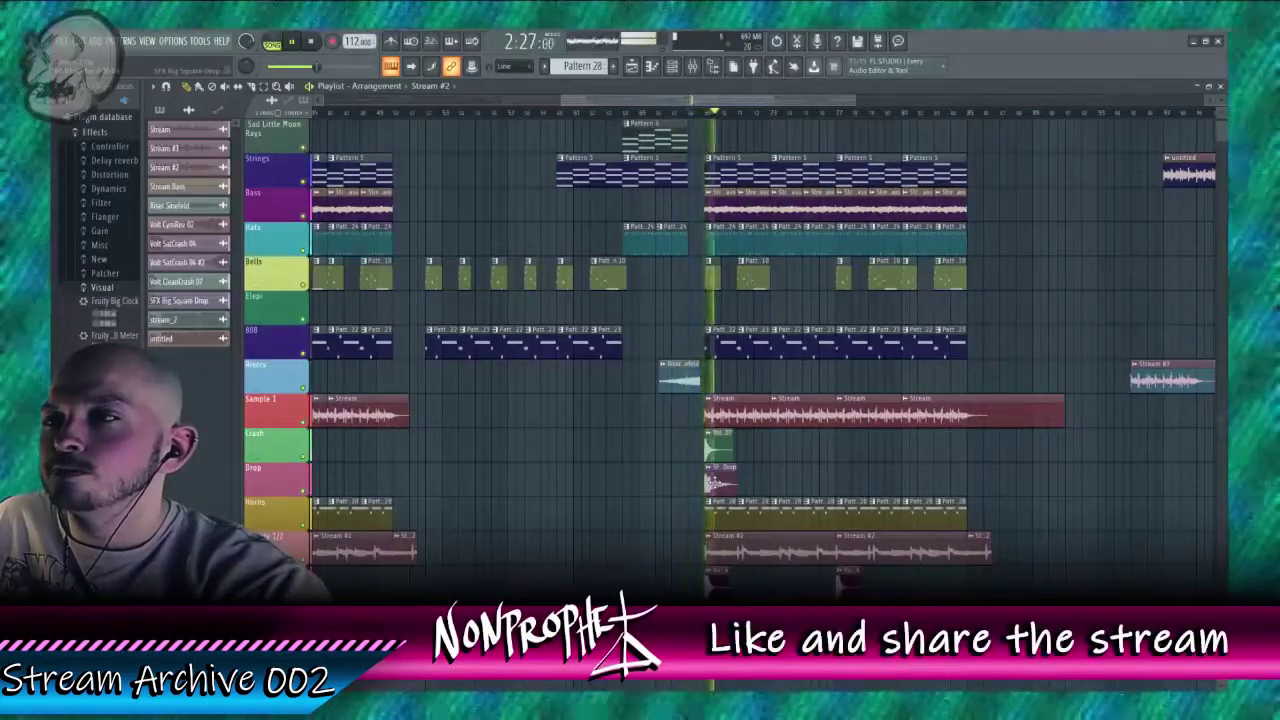
double_click(716, 204)
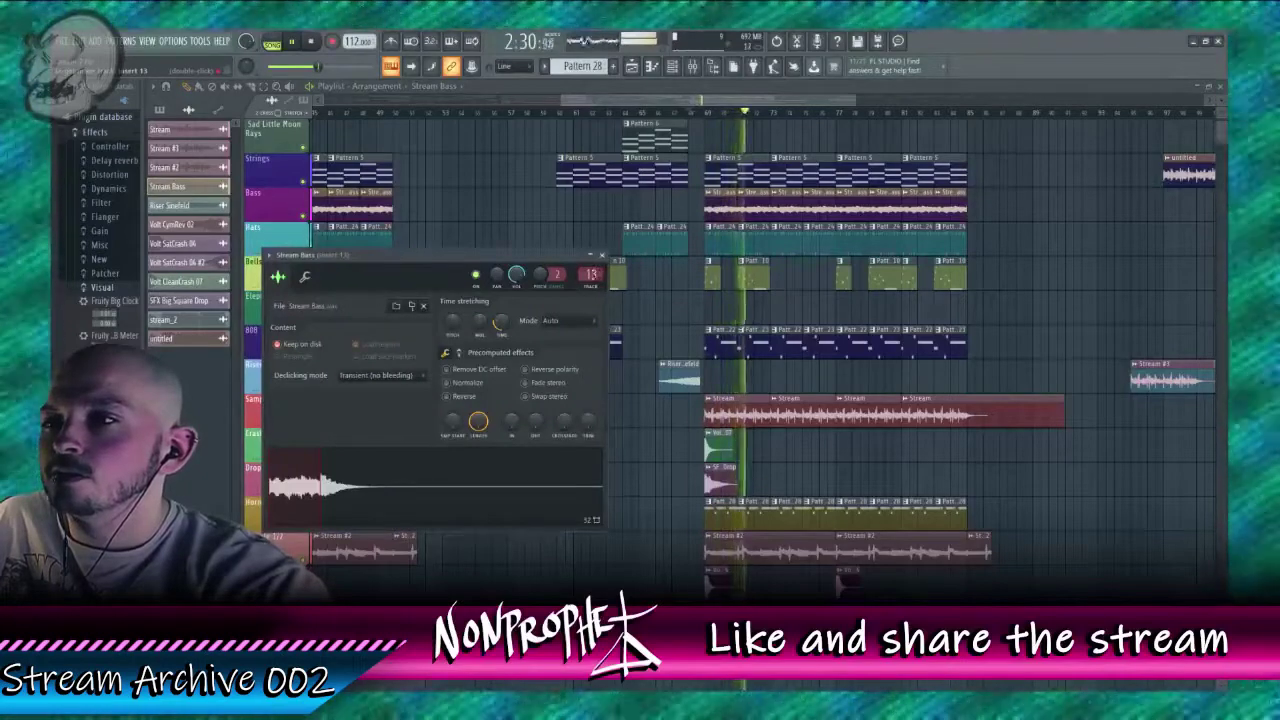
double_click(592, 274)
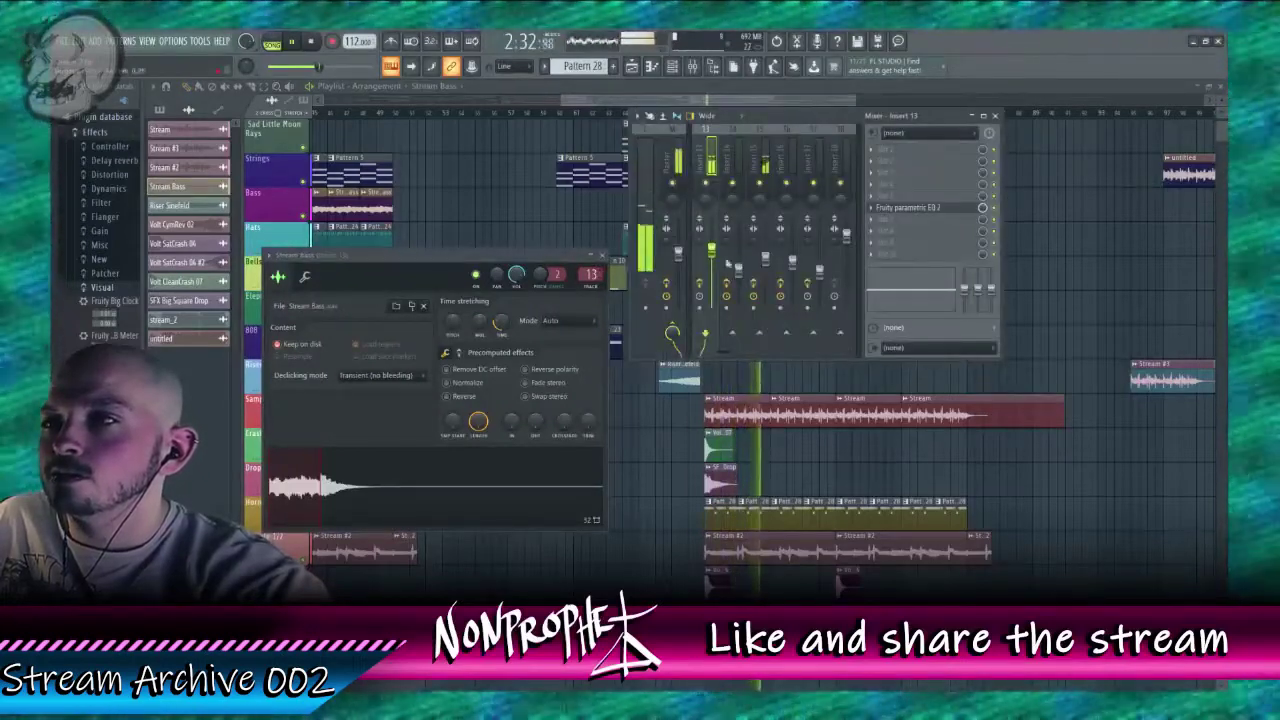
drag(799, 118, 812, 204)
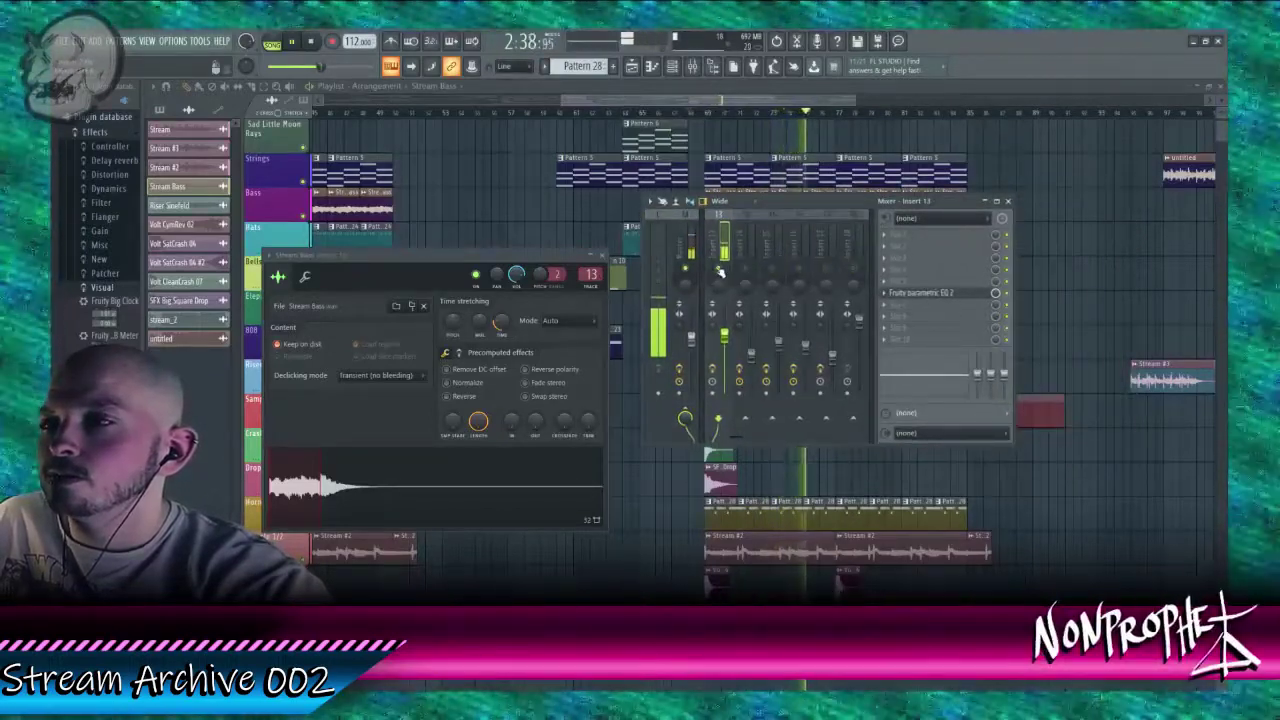
Step: Add Distructor above Fruity Parametric EQ 2 on Insert 13 and load its Heavy Chorus preset
click(927, 270)
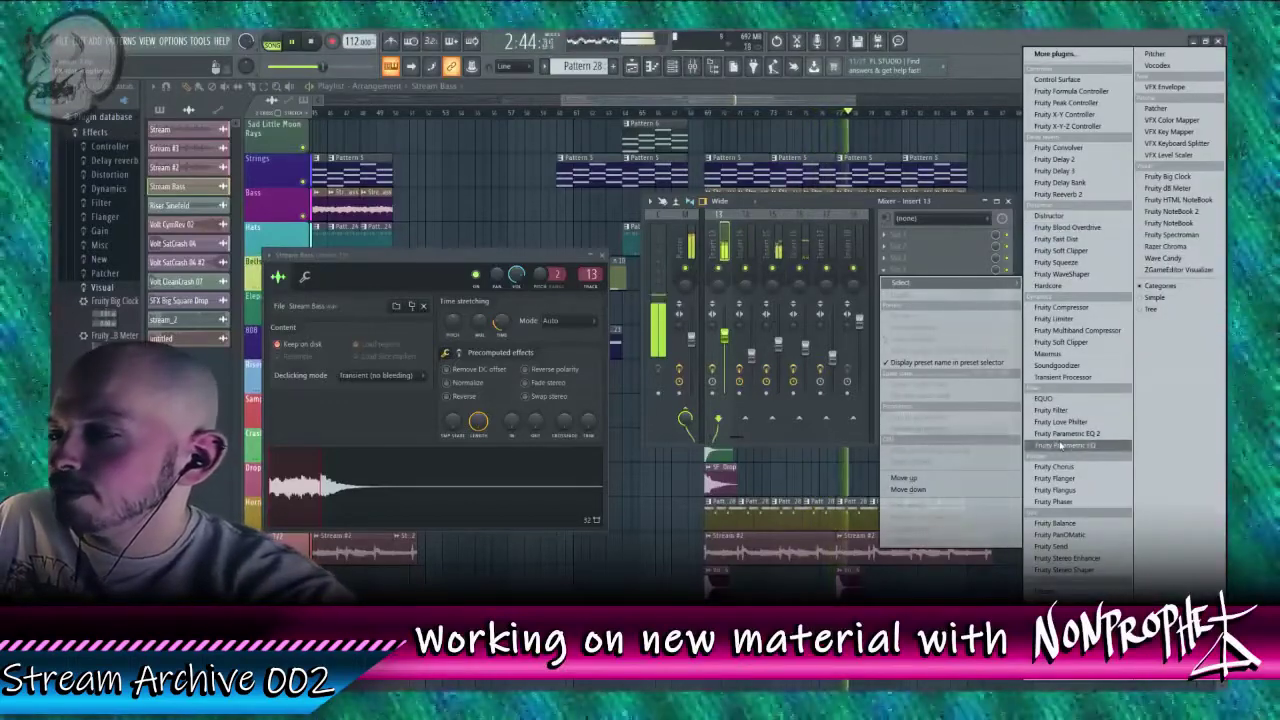
click(1063, 216)
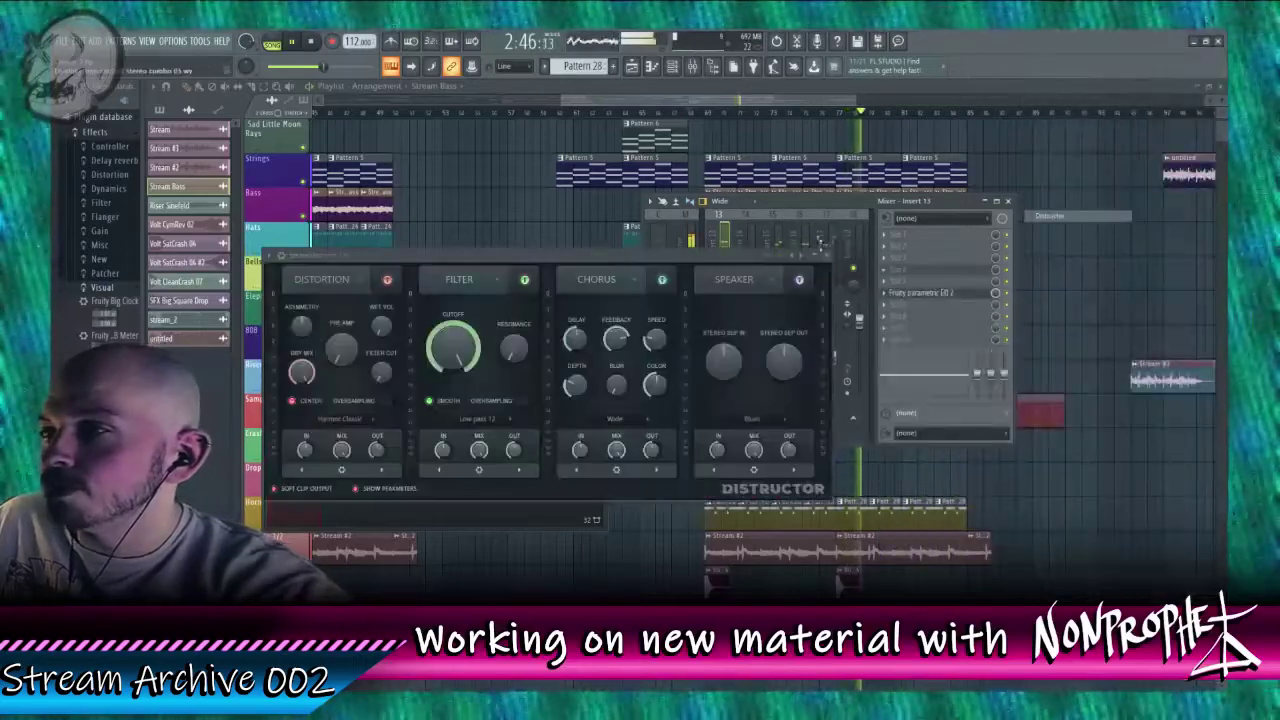
click(270, 255)
mouse_move(318, 305)
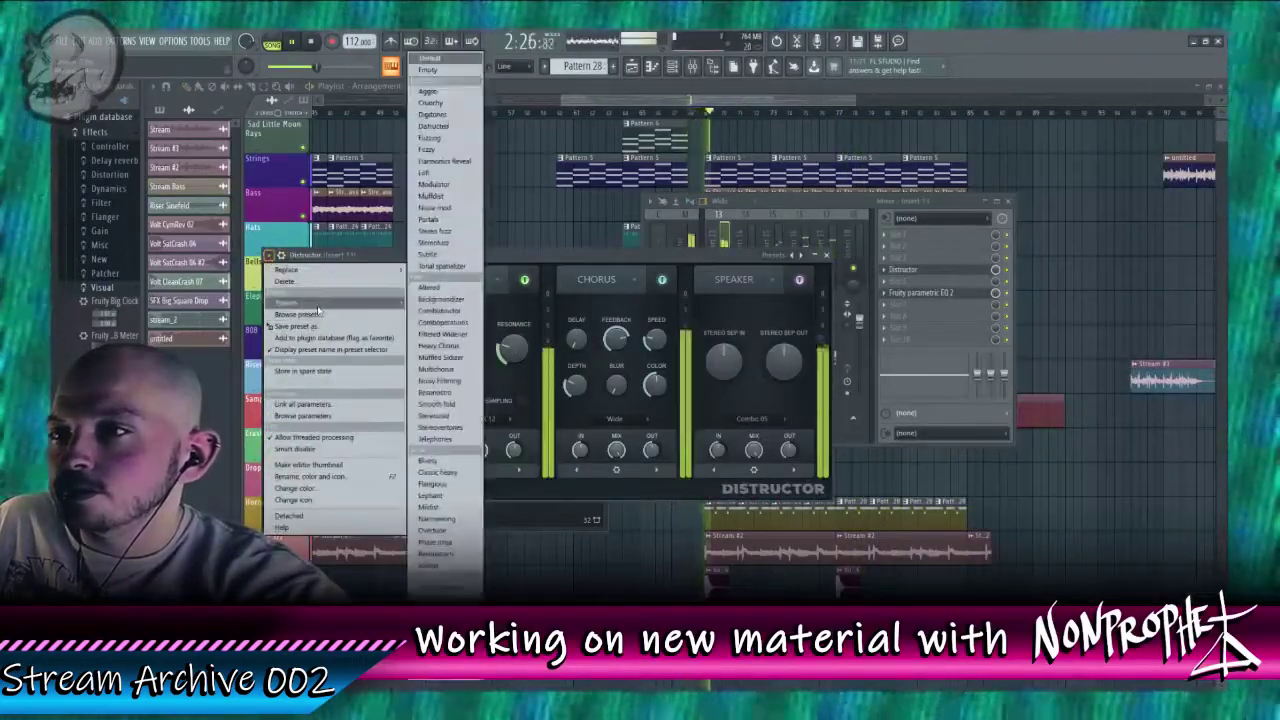
click(455, 347)
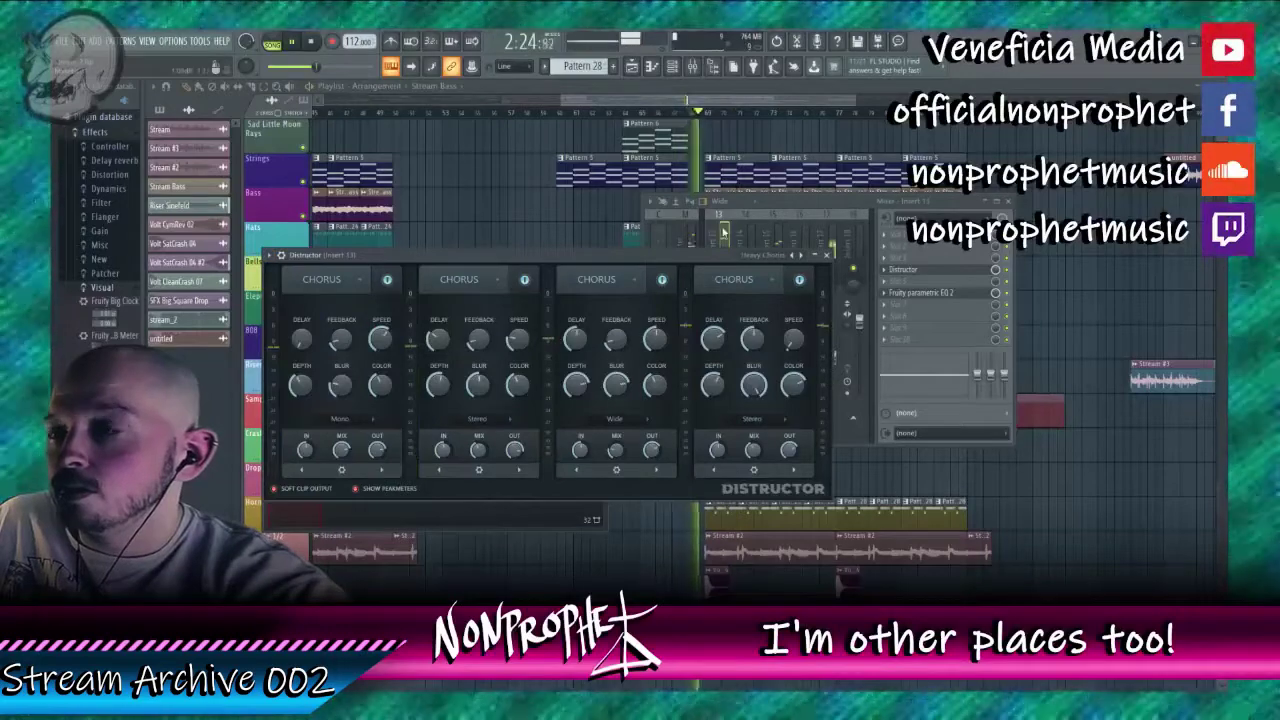
Step: Switch Insert 13's Distructor to the Distructed preset
click(724, 232)
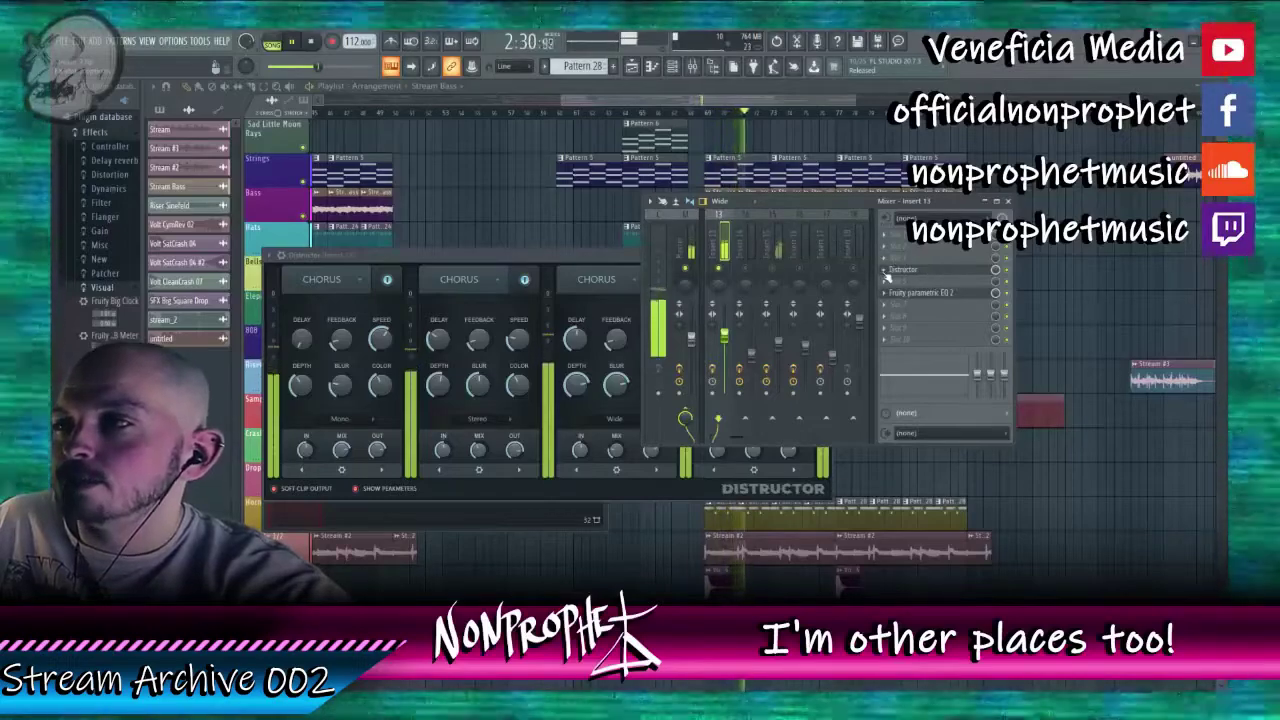
click(885, 278)
mouse_move(919, 287)
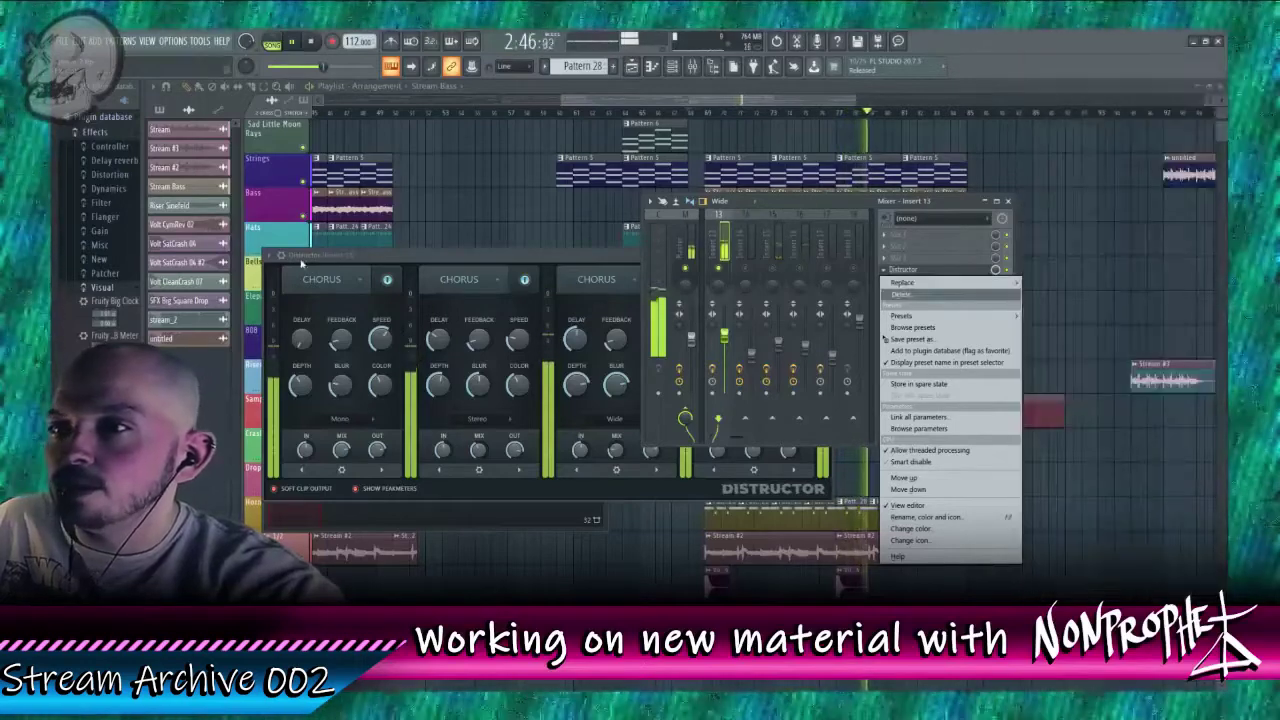
click(300, 255)
click(270, 256)
mouse_move(300, 302)
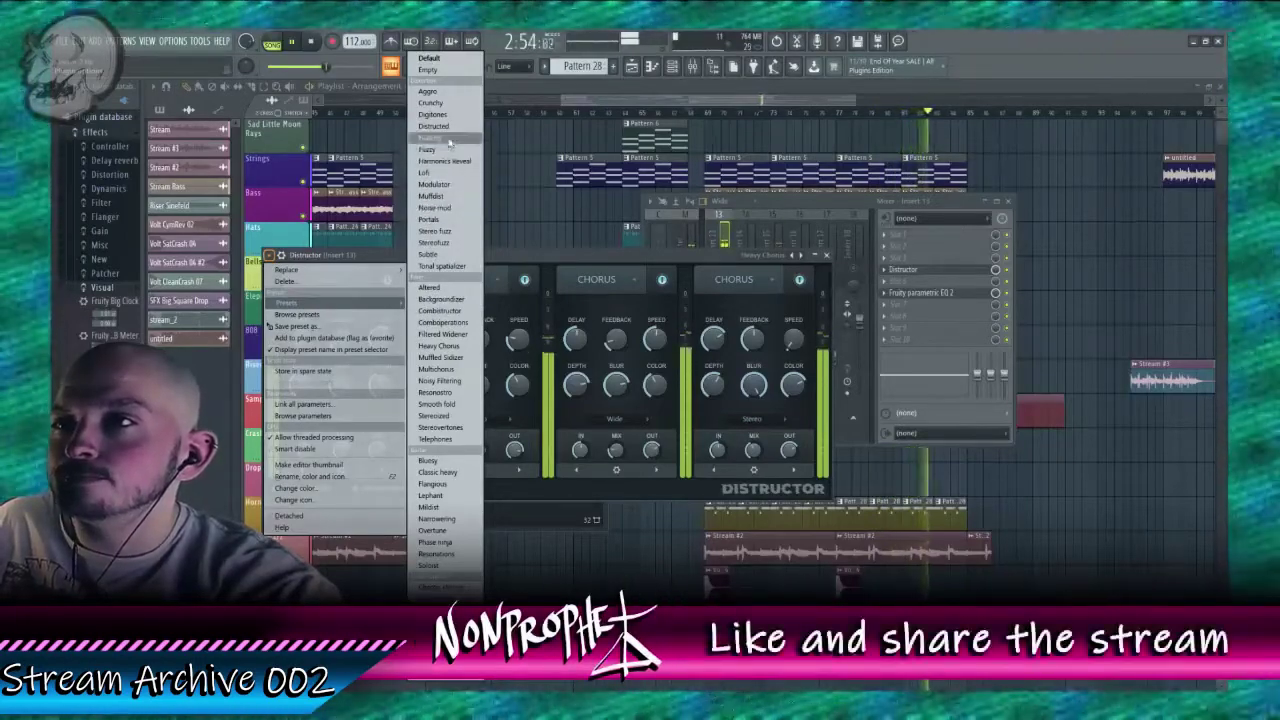
click(447, 128)
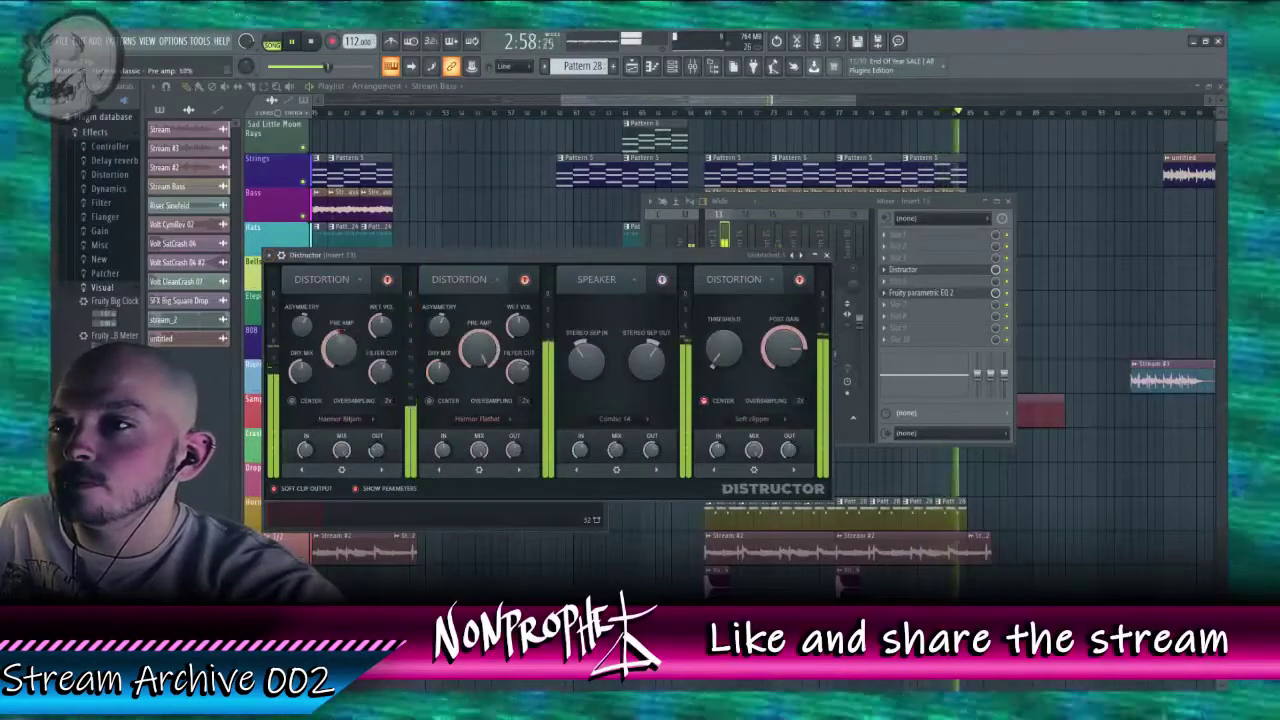
Step: Replay from the second drop and adjust the soft clipper's post gain and the distortion mix in Insert 13's Distructor
key(space)
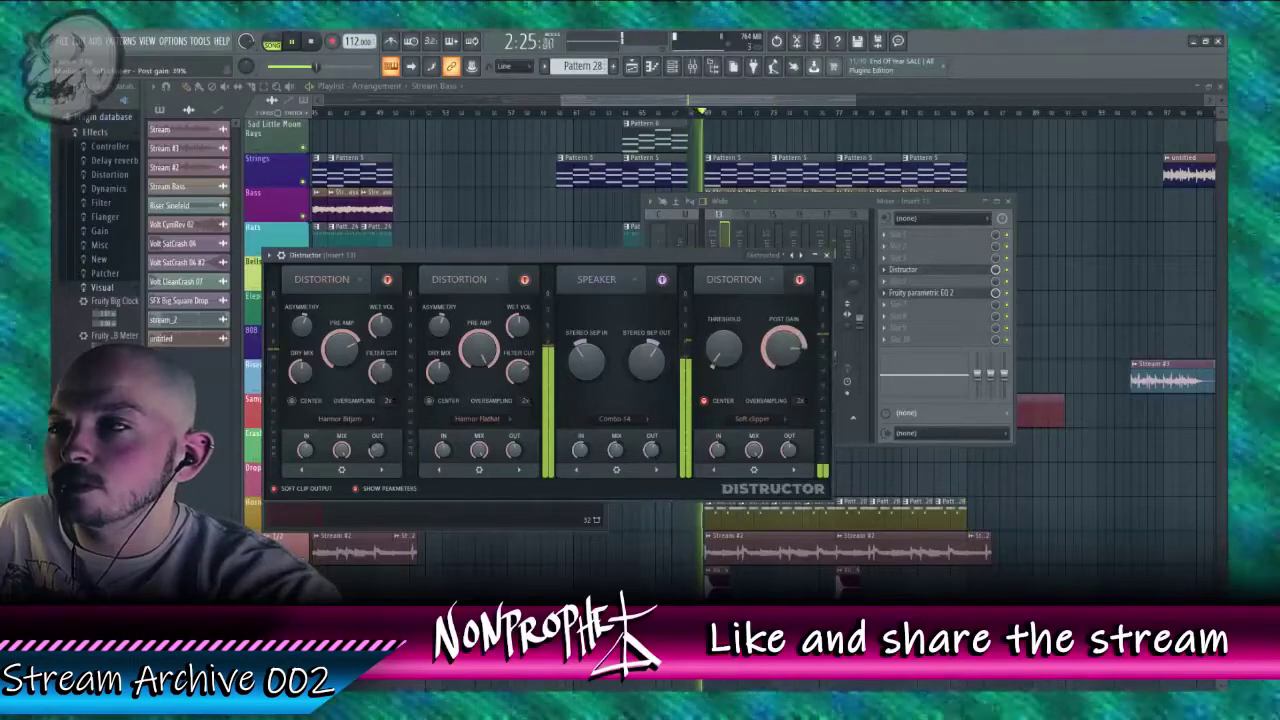
drag(778, 352, 778, 338)
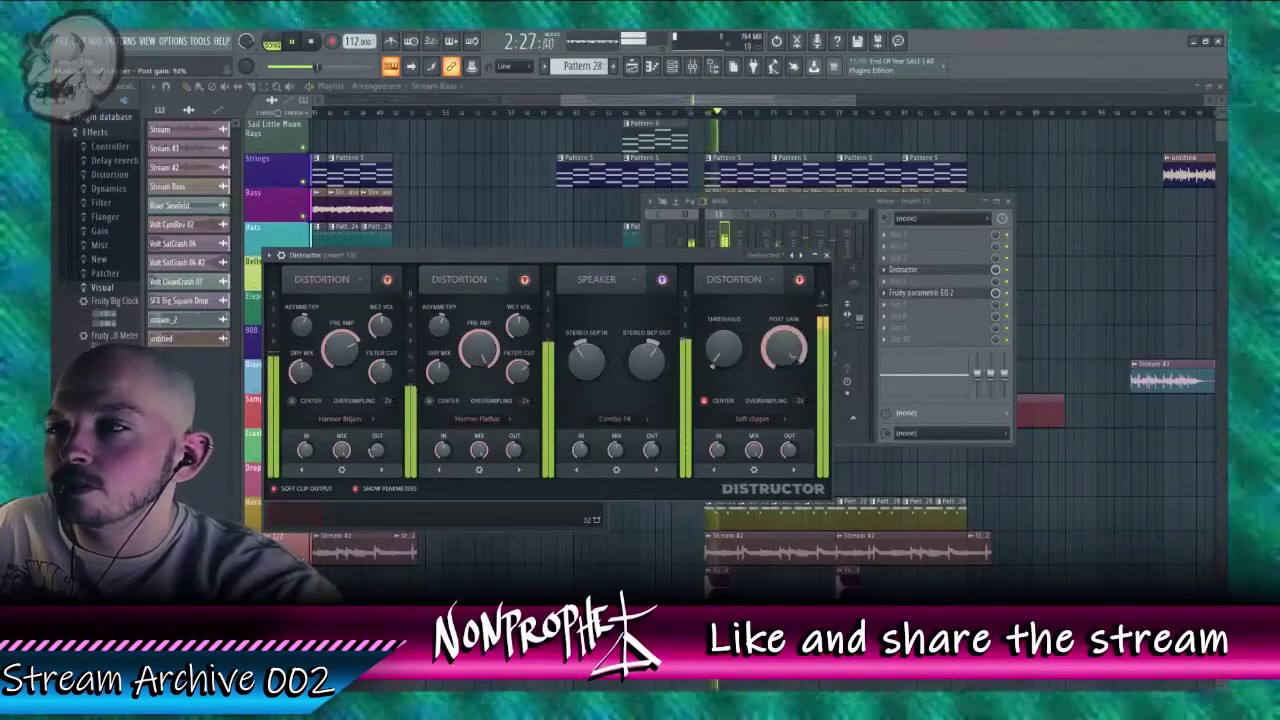
scroll(730, 362, up, 3)
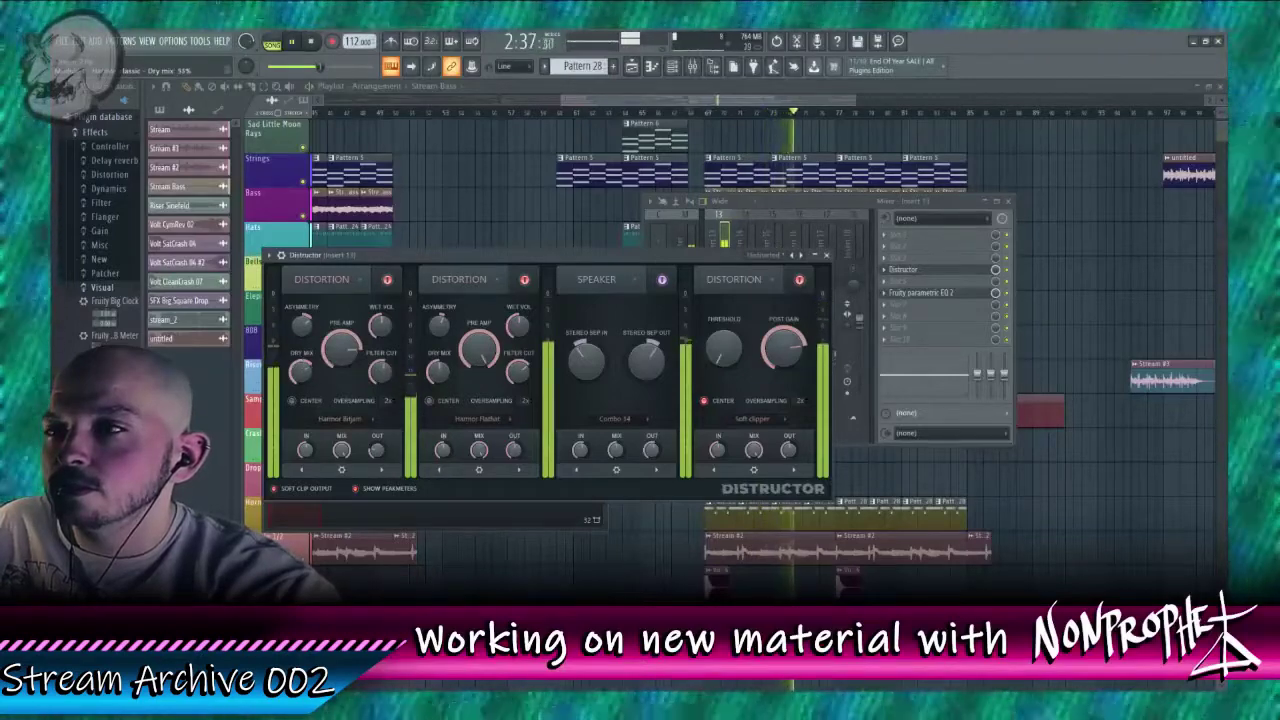
Step: Add Fruity Delay 3 in the empty effect slot directly above Distructor on Insert 13
click(890, 258)
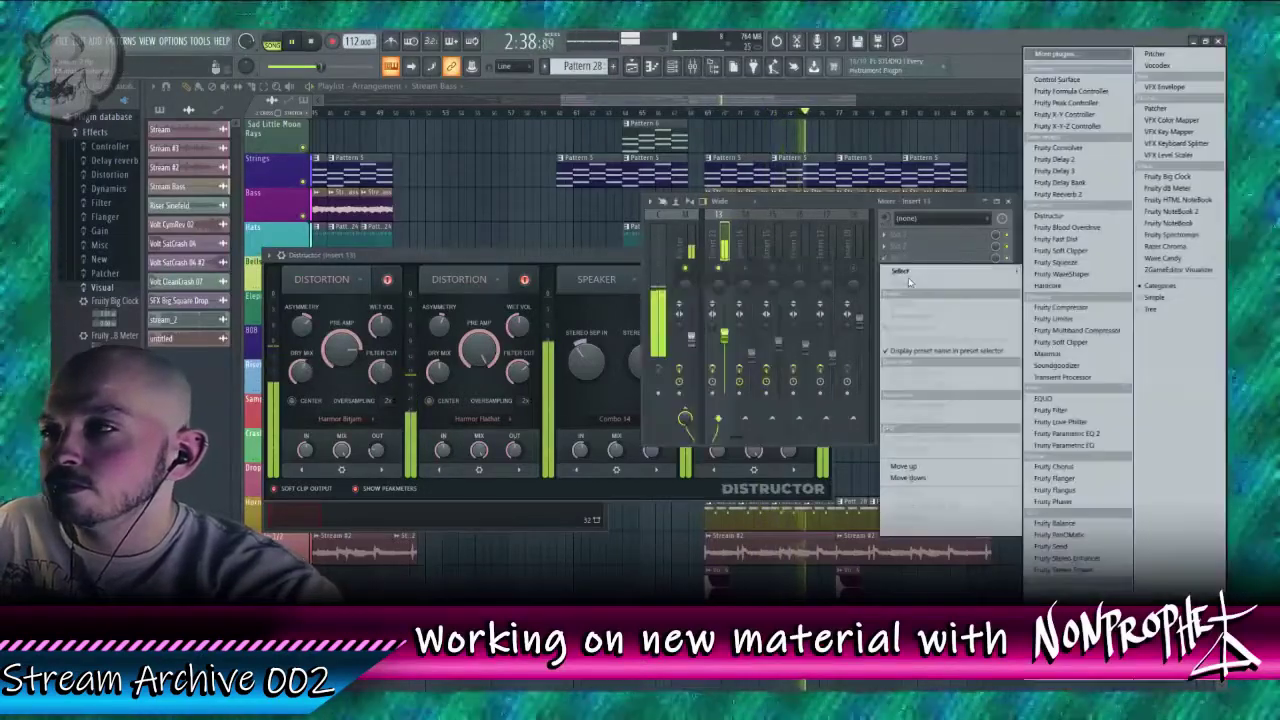
click(1070, 172)
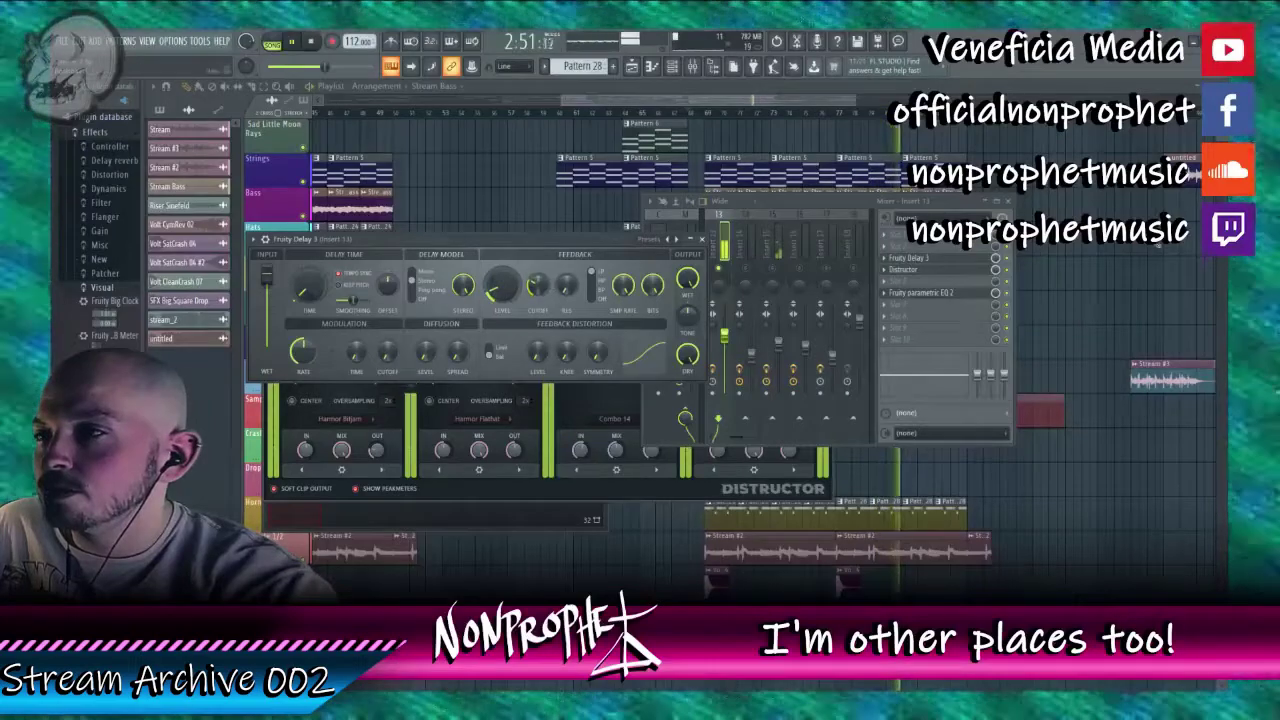
Step: Add Fruity Convolver in the slot above Fruity Delay 3 on Insert 13 and open its plugin options
click(890, 243)
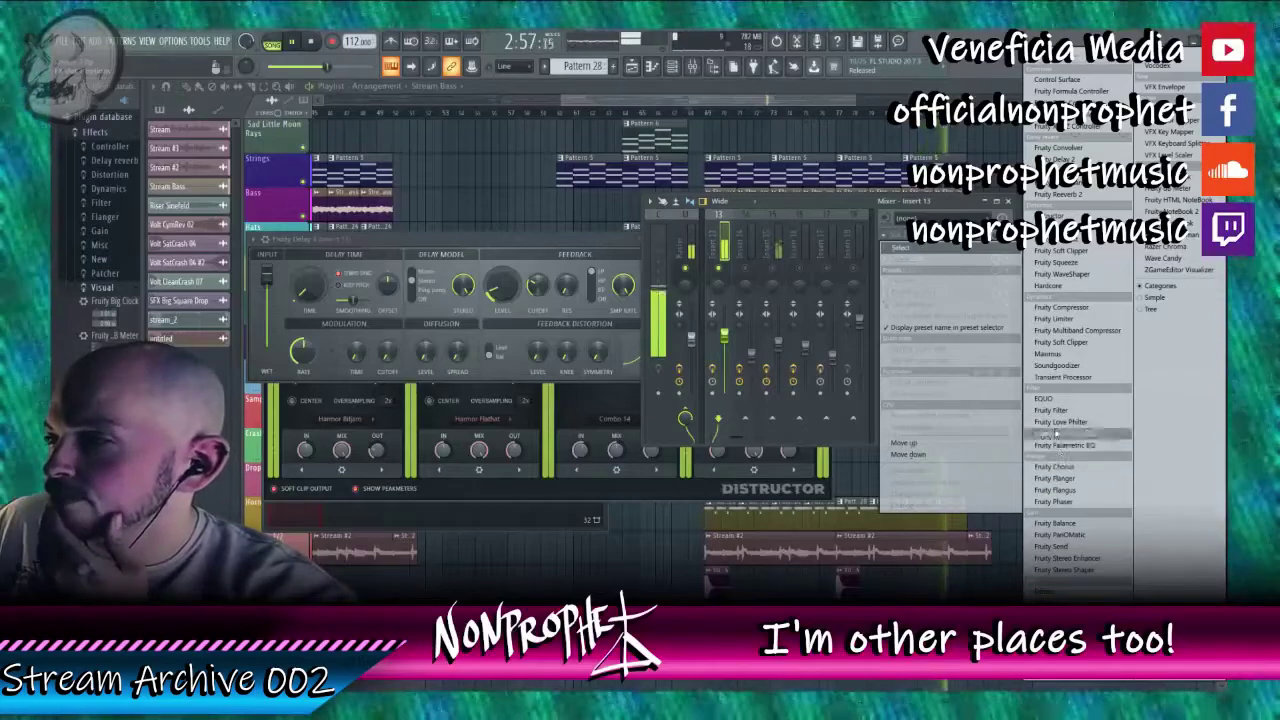
mouse_move(952, 255)
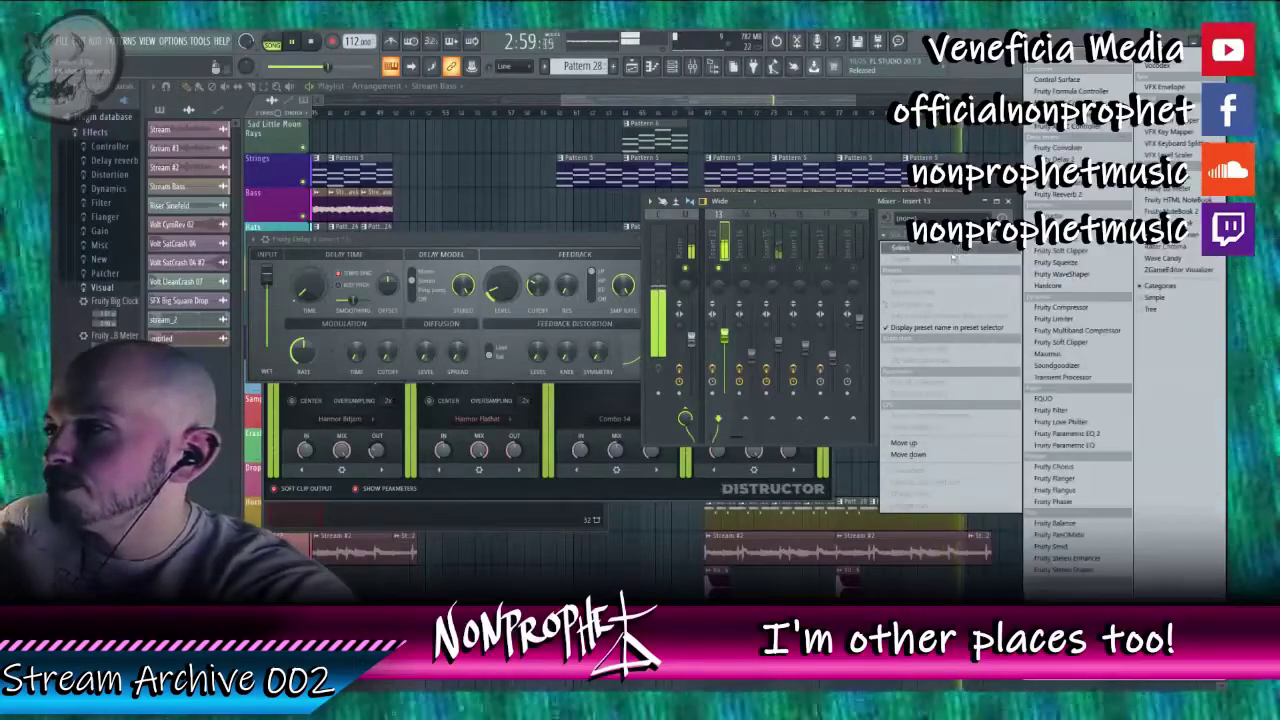
click(1058, 147)
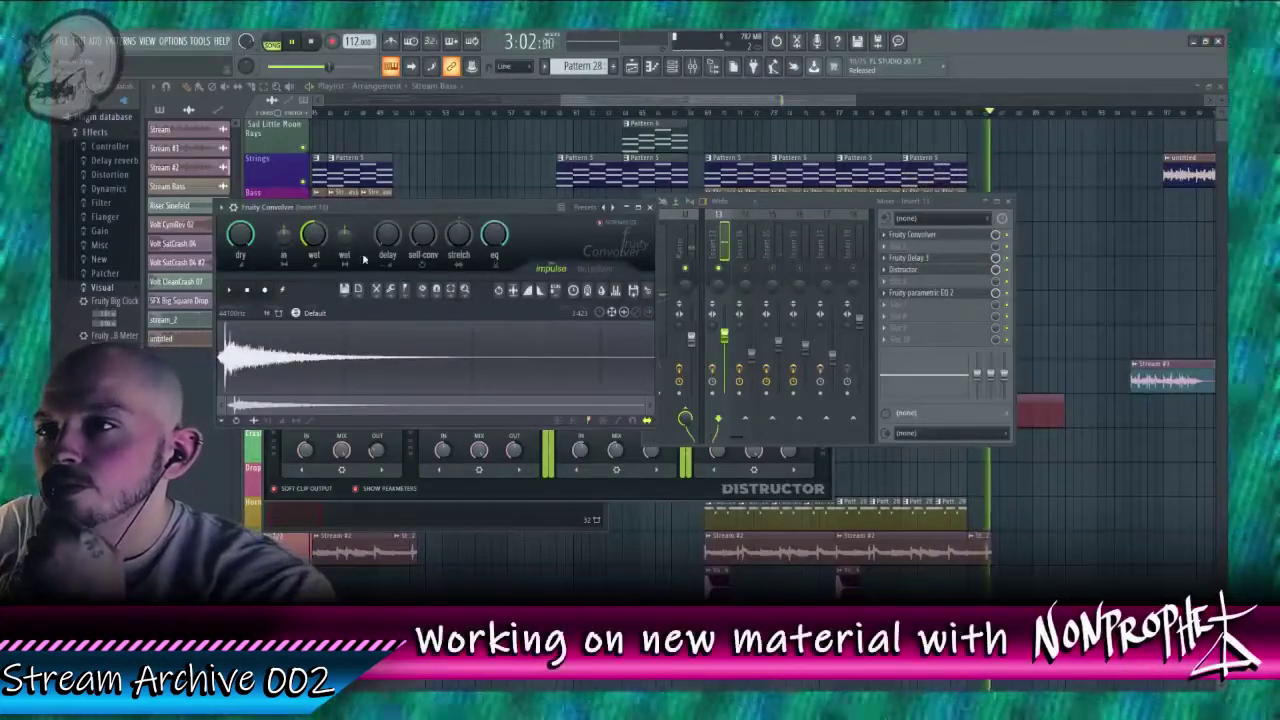
click(229, 209)
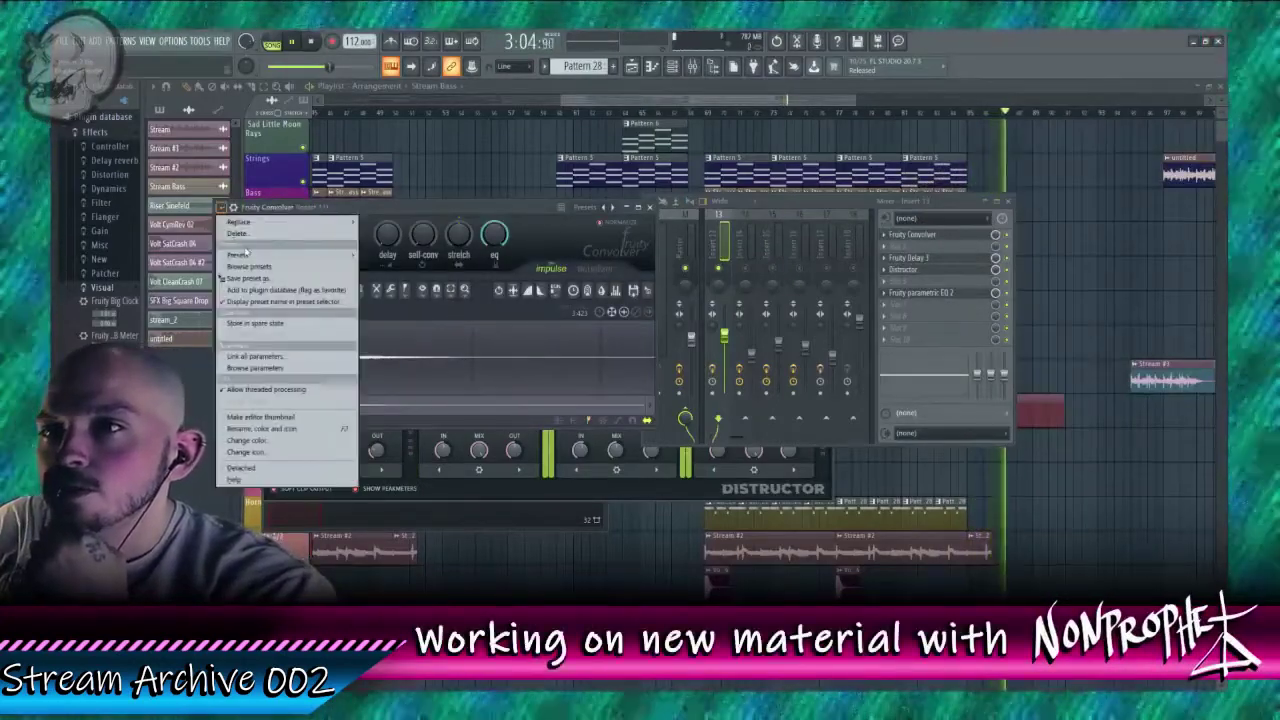
Step: Load the IMP Cabinet Model I preset in Insert 13's Fruity Convolver and move the effect below Fruity parametric EQ 2
mouse_move(250, 256)
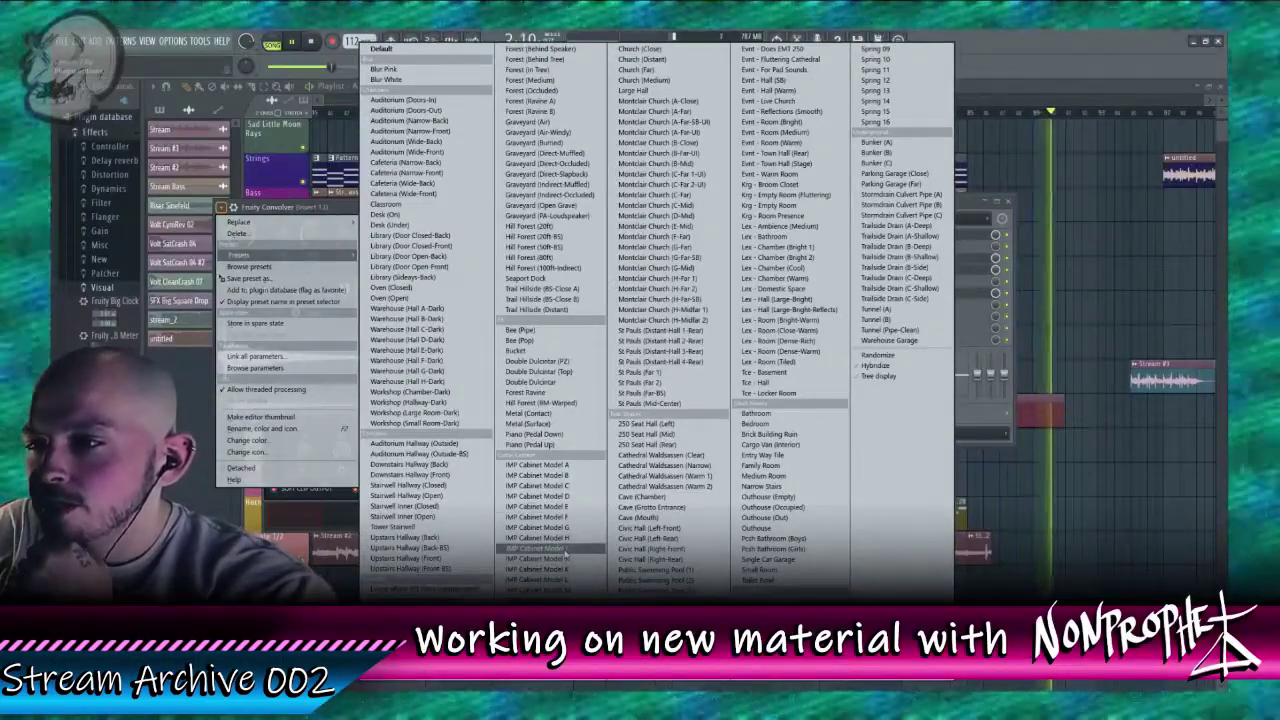
click(555, 549)
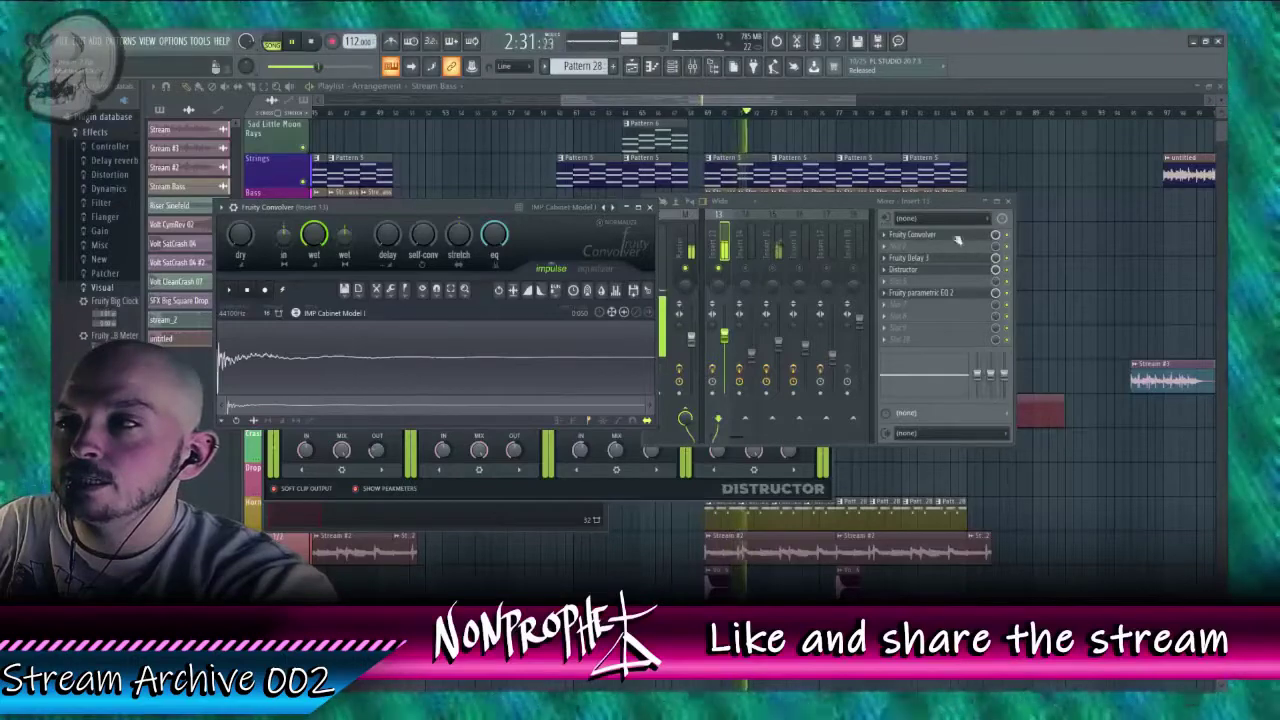
drag(938, 245, 933, 320)
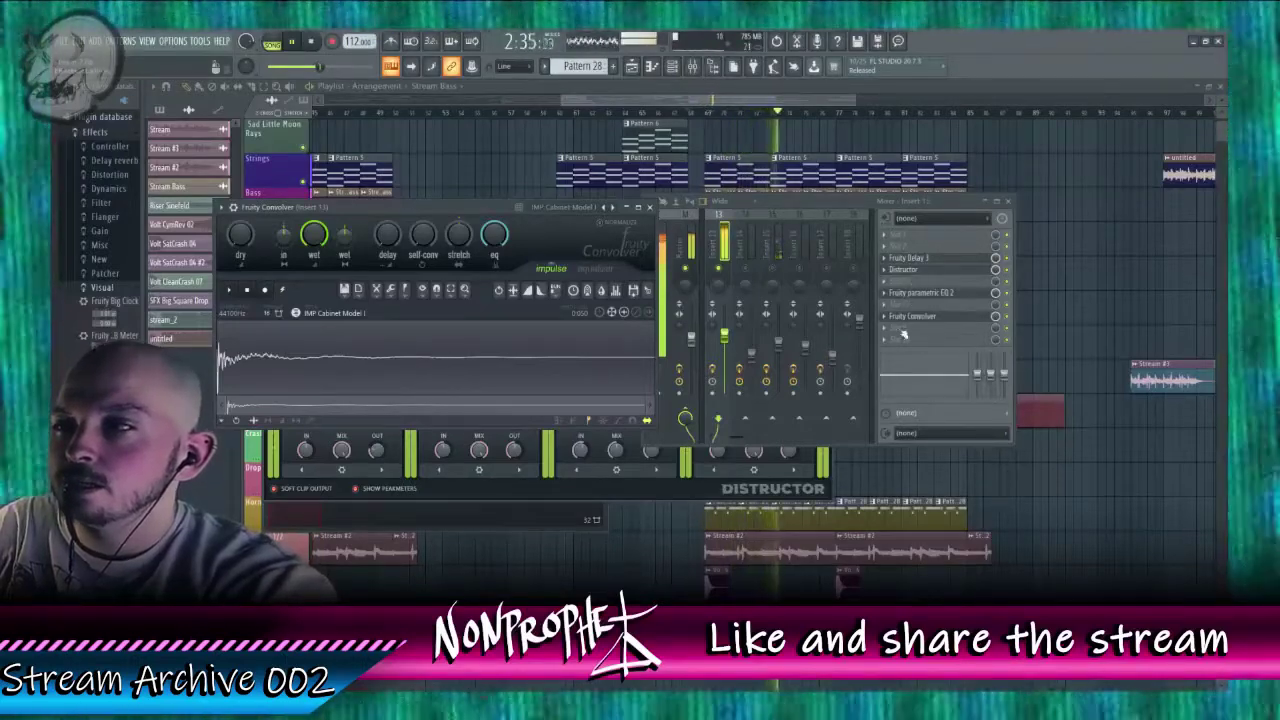
Step: Add a Fruity Limiter in the empty slot directly after Fruity Convolver on Insert 13
click(903, 335)
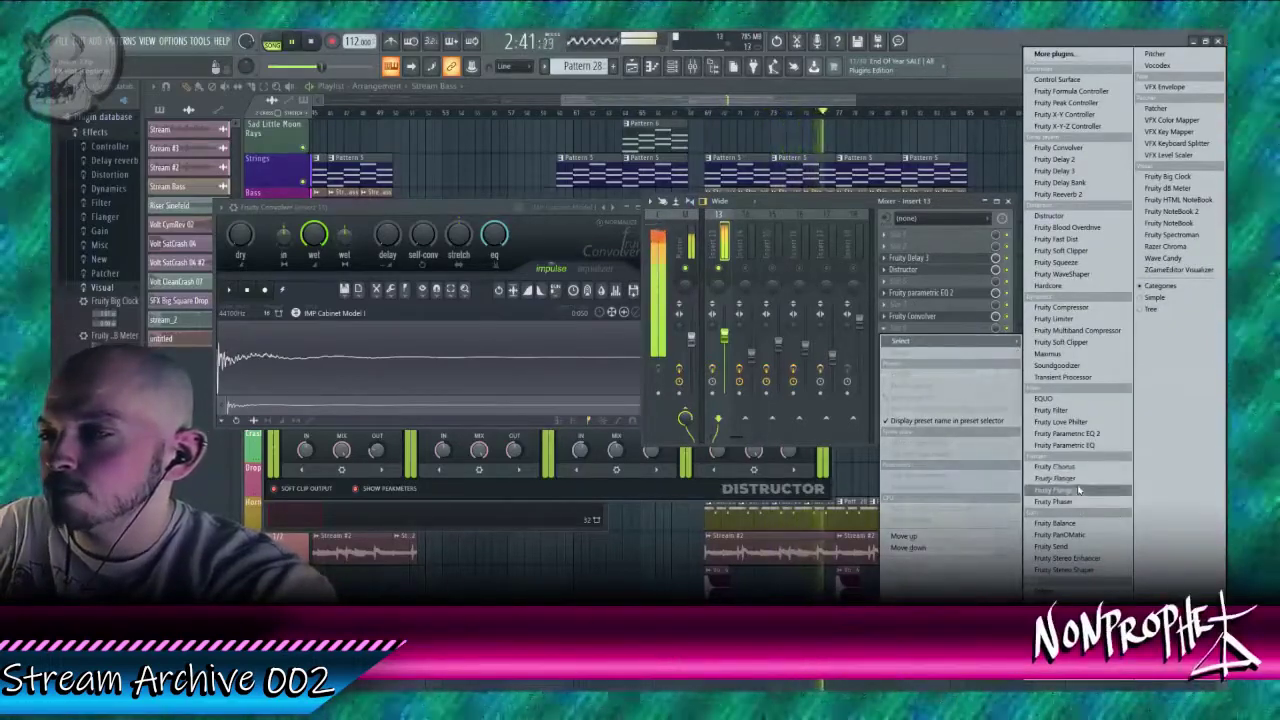
click(1056, 318)
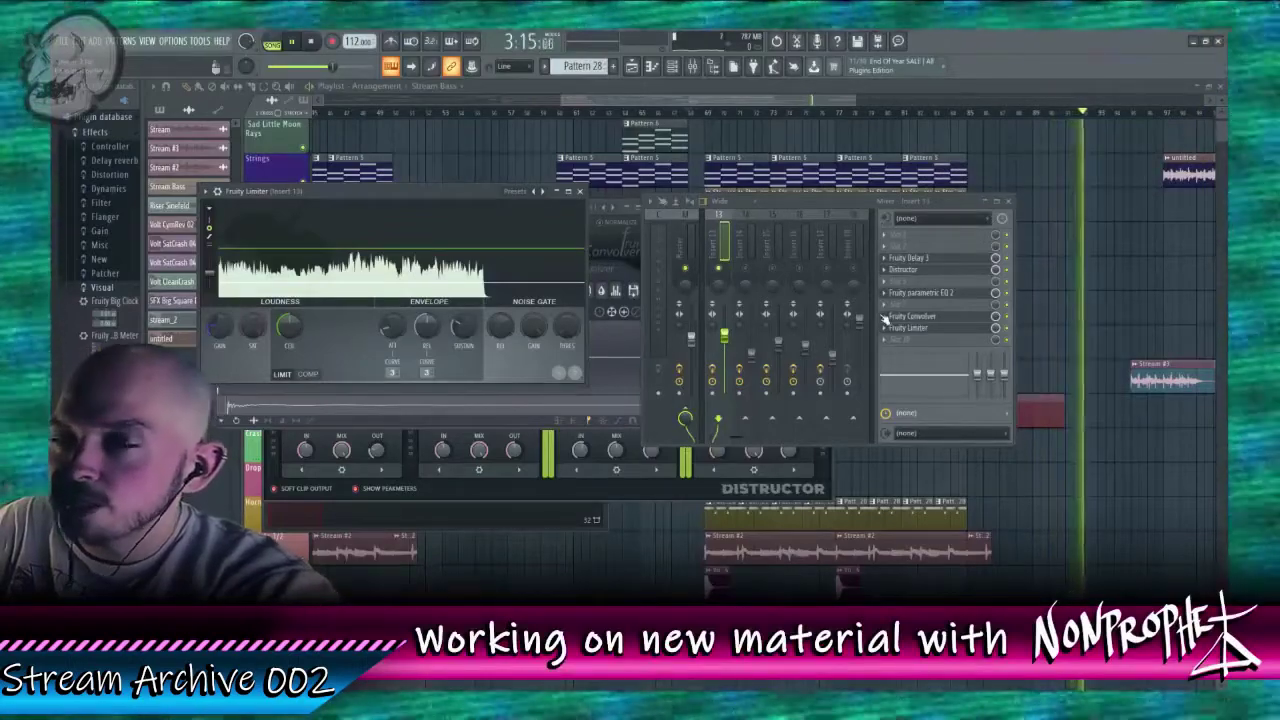
right_click(880, 316)
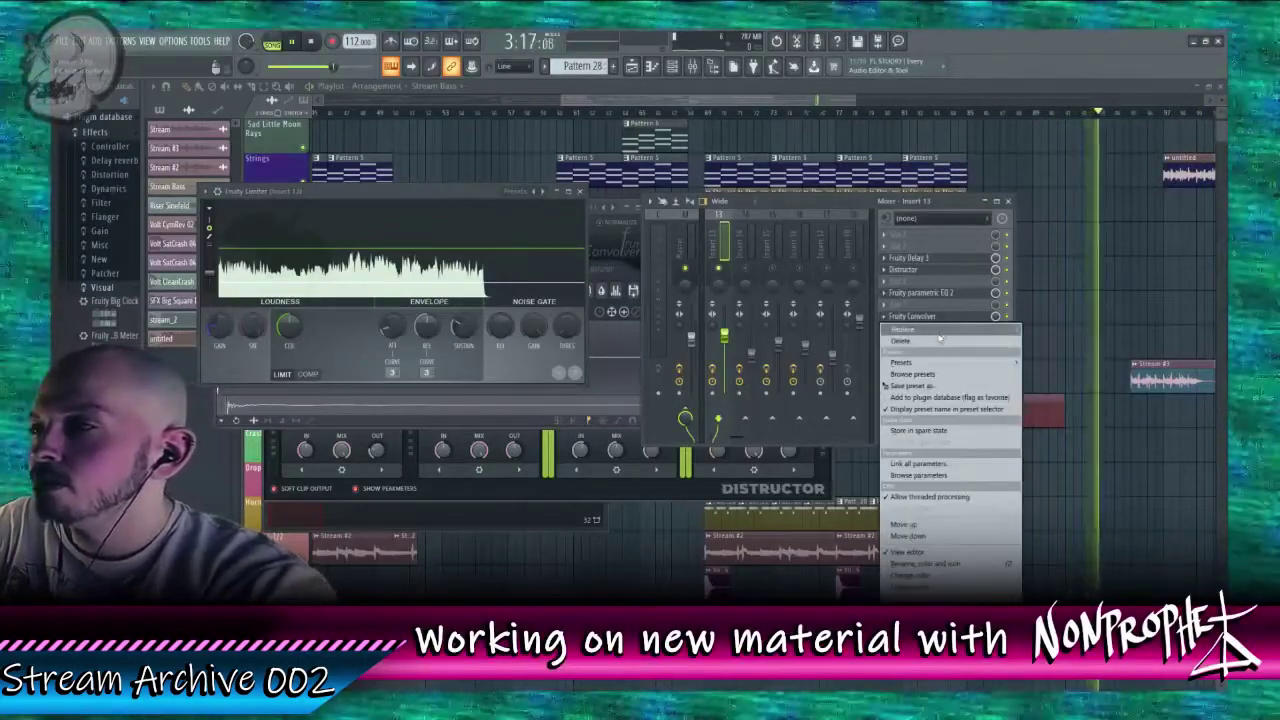
mouse_move(940, 337)
Step: Play from the drop and slightly lower the green upper-mid band in Insert 13's Fruity parametric EQ 2
click(713, 112)
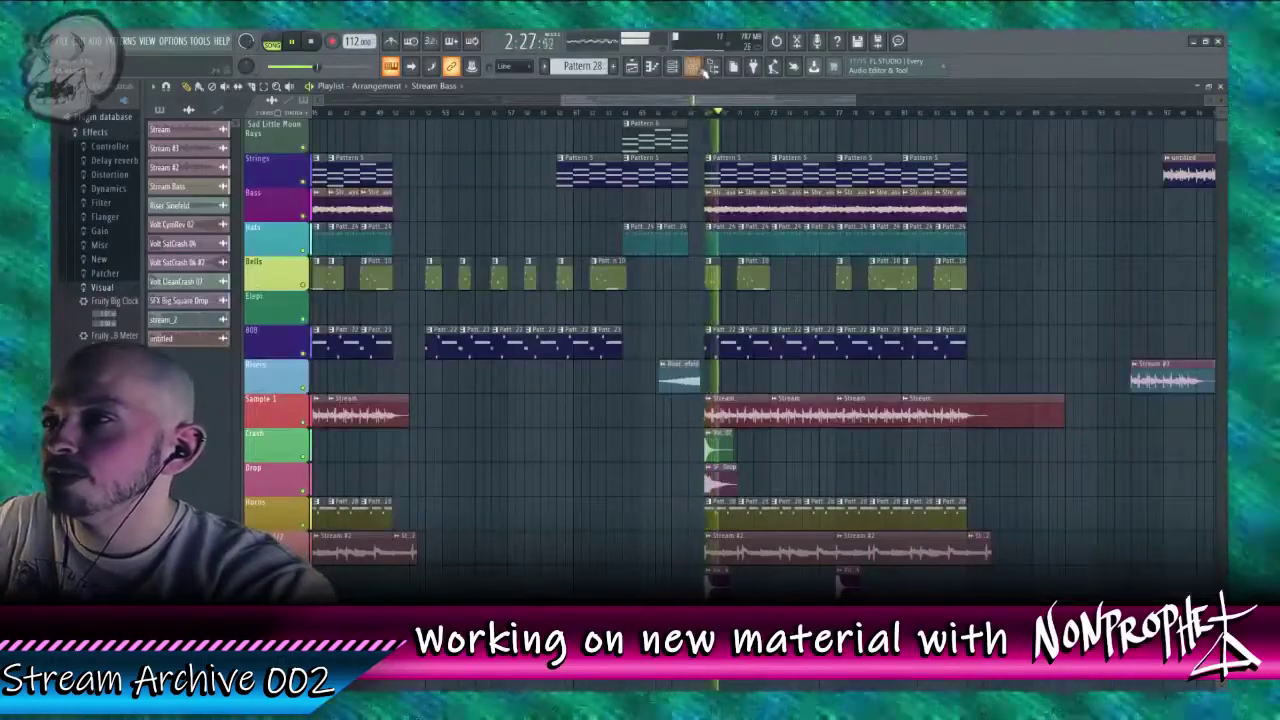
click(695, 66)
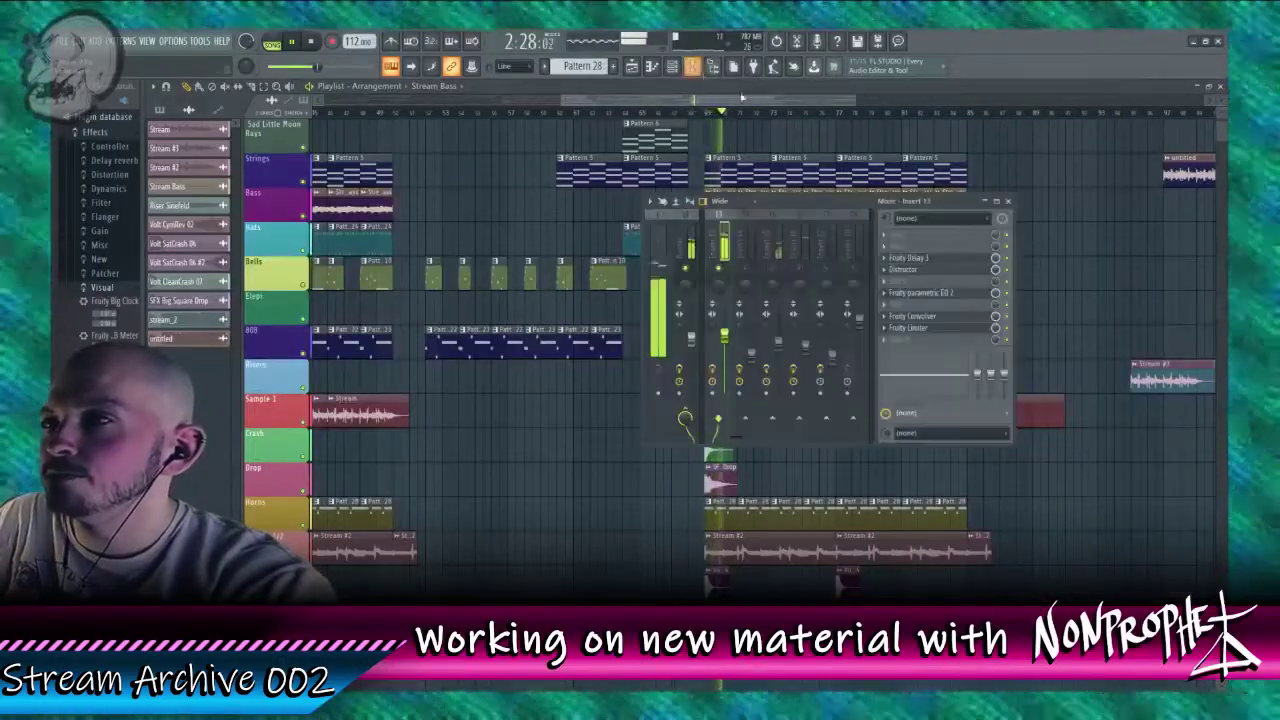
click(947, 297)
mouse_move(335, 259)
mouse_down()
mouse_move(387, 299)
mouse_move(324, 310)
mouse_move(302, 262)
mouse_move(357, 234)
mouse_move(342, 266)
mouse_up()
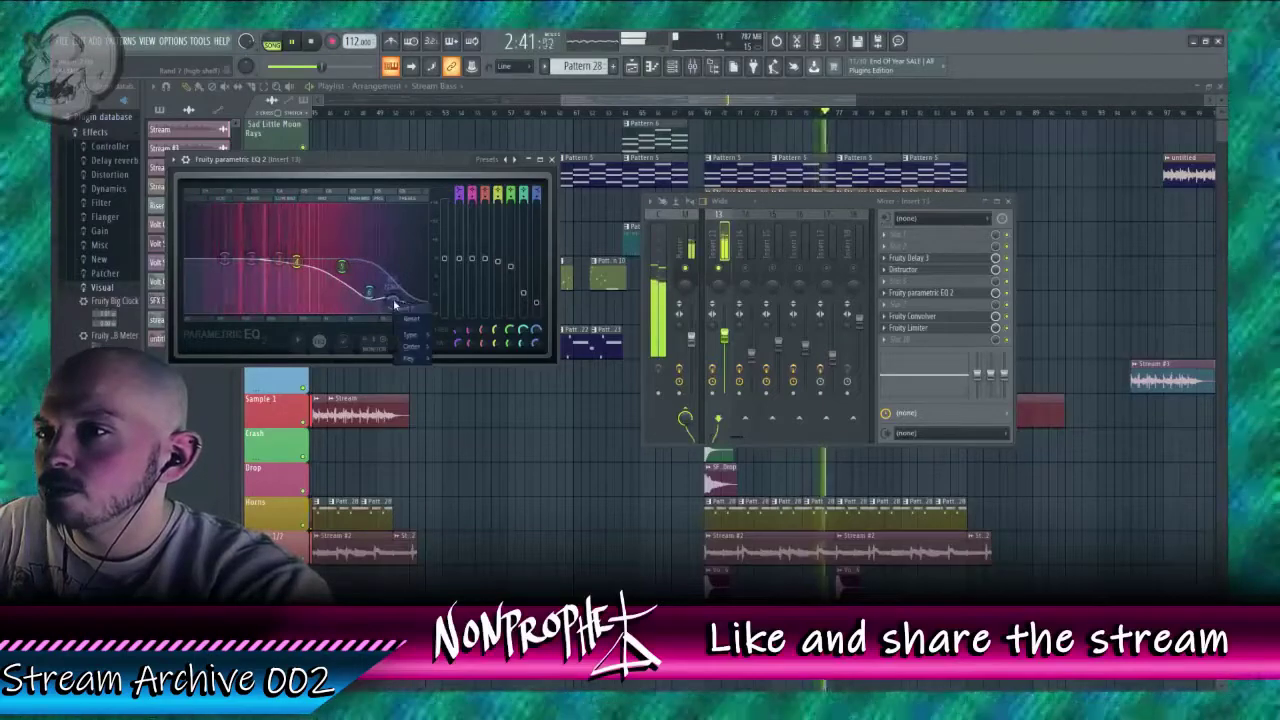
Step: Change band 7 of Insert 13's Fruity parametric EQ 2 to a low-pass filter with a steep order
mouse_move(412, 334)
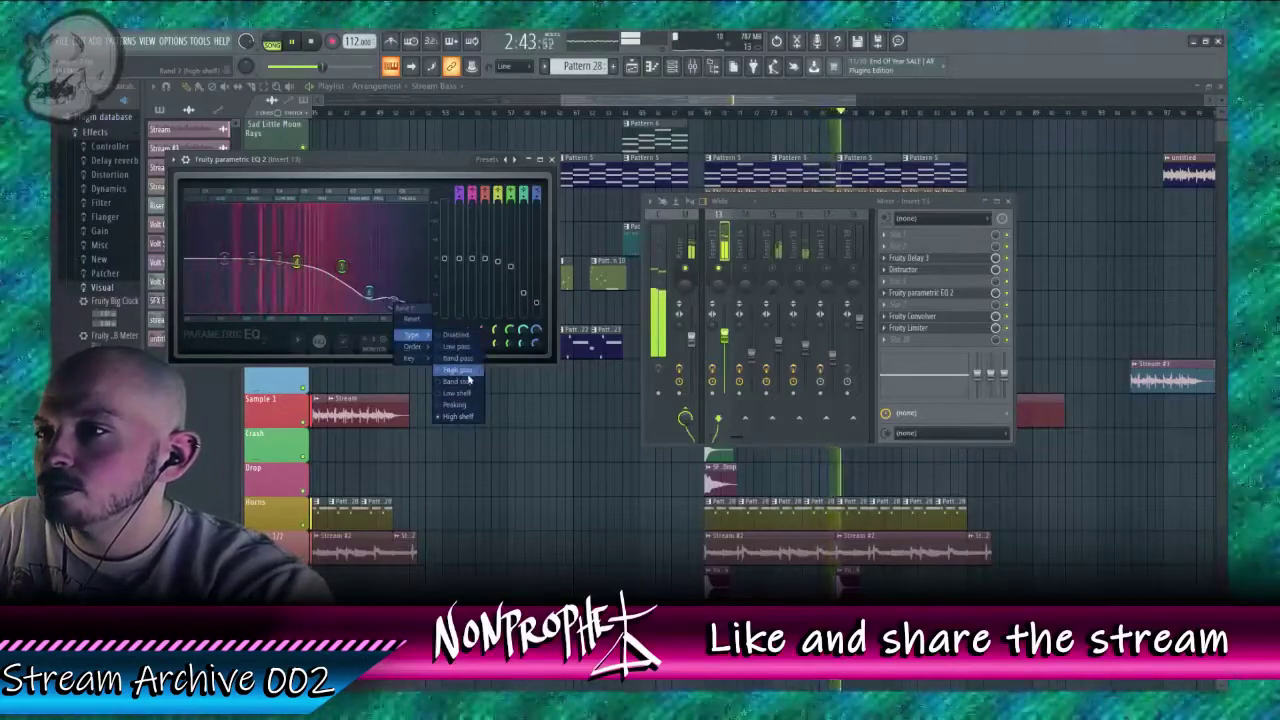
click(469, 369)
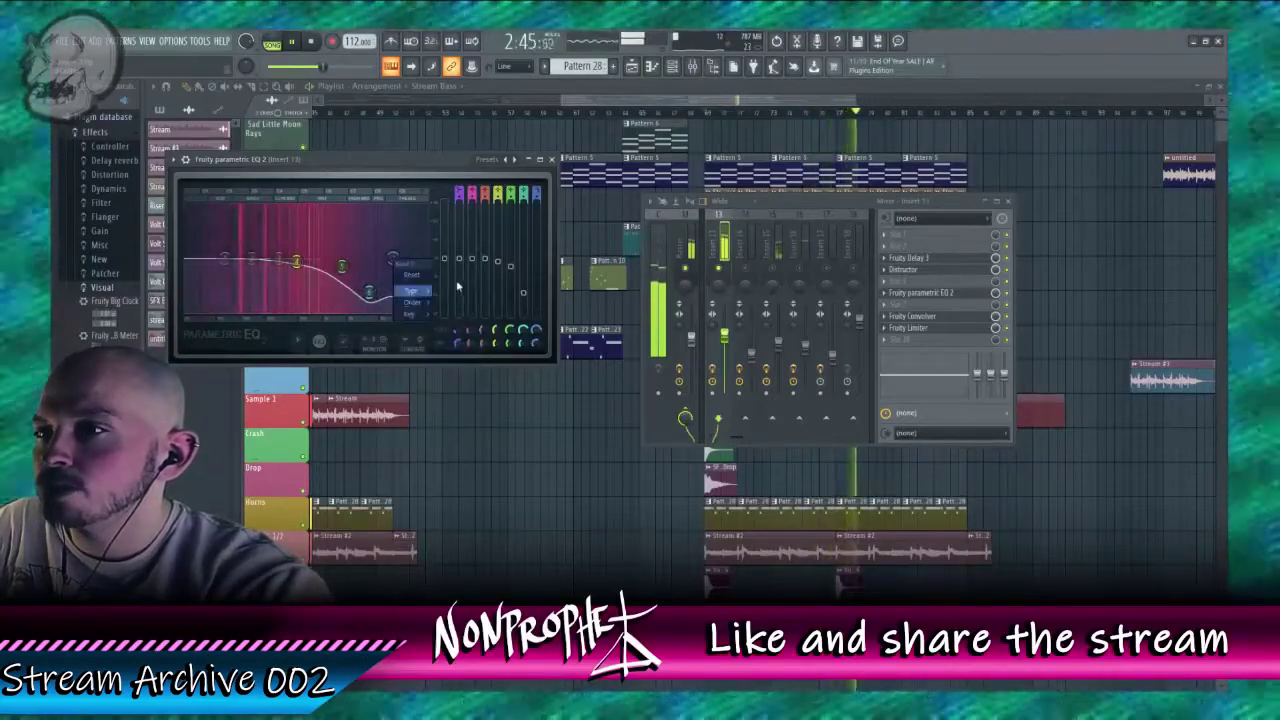
mouse_move(415, 302)
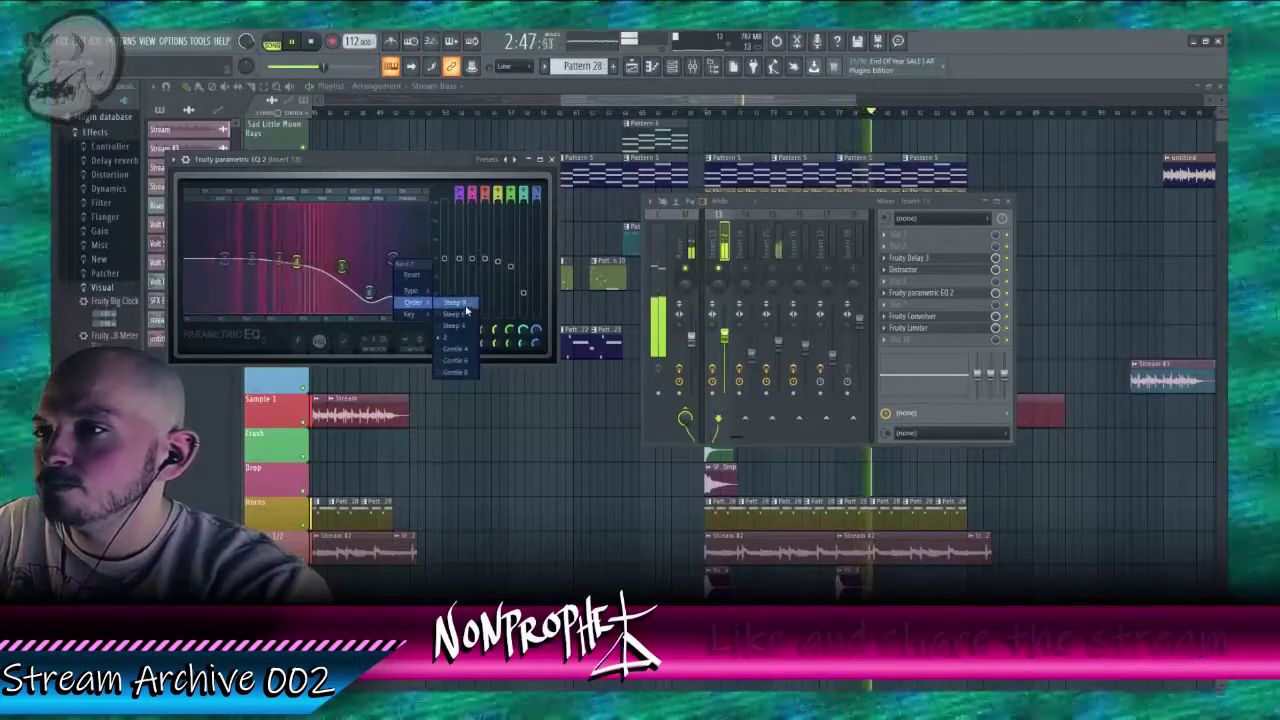
click(465, 313)
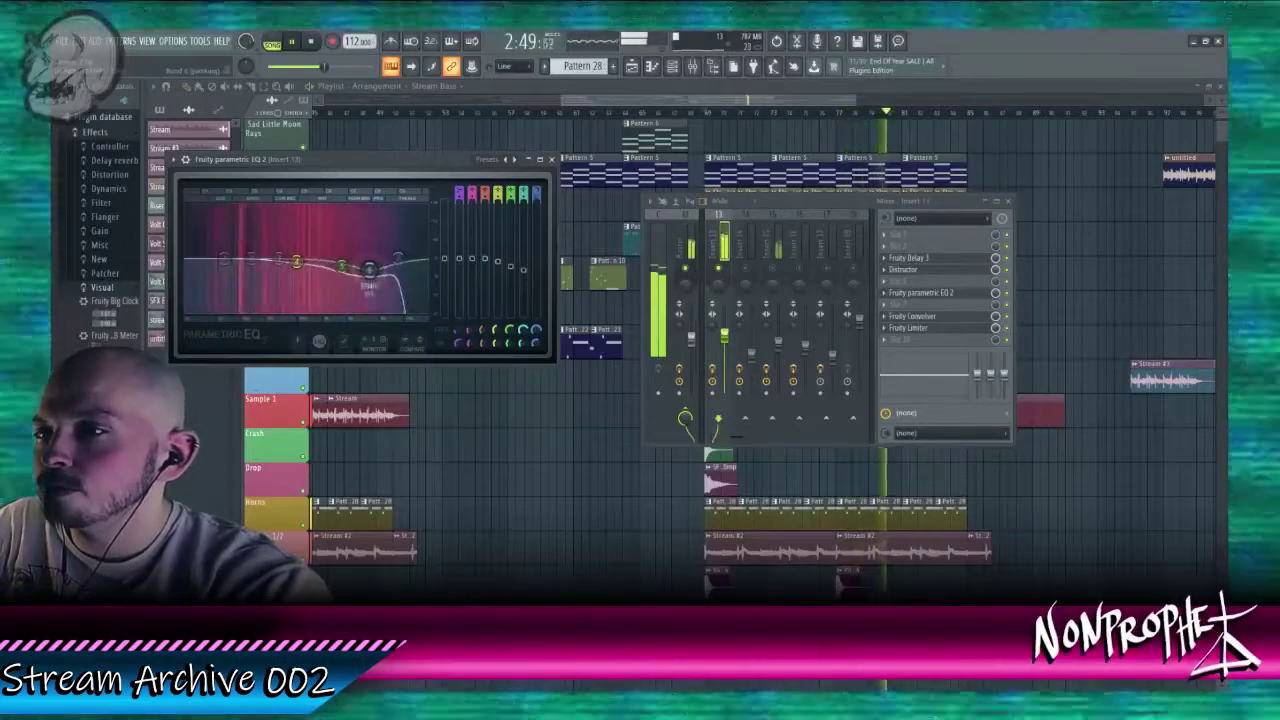
Step: Boost the treble band beside the low-pass filter, lower the filter's cutoff, and replay from the drop
drag(368, 272, 358, 285)
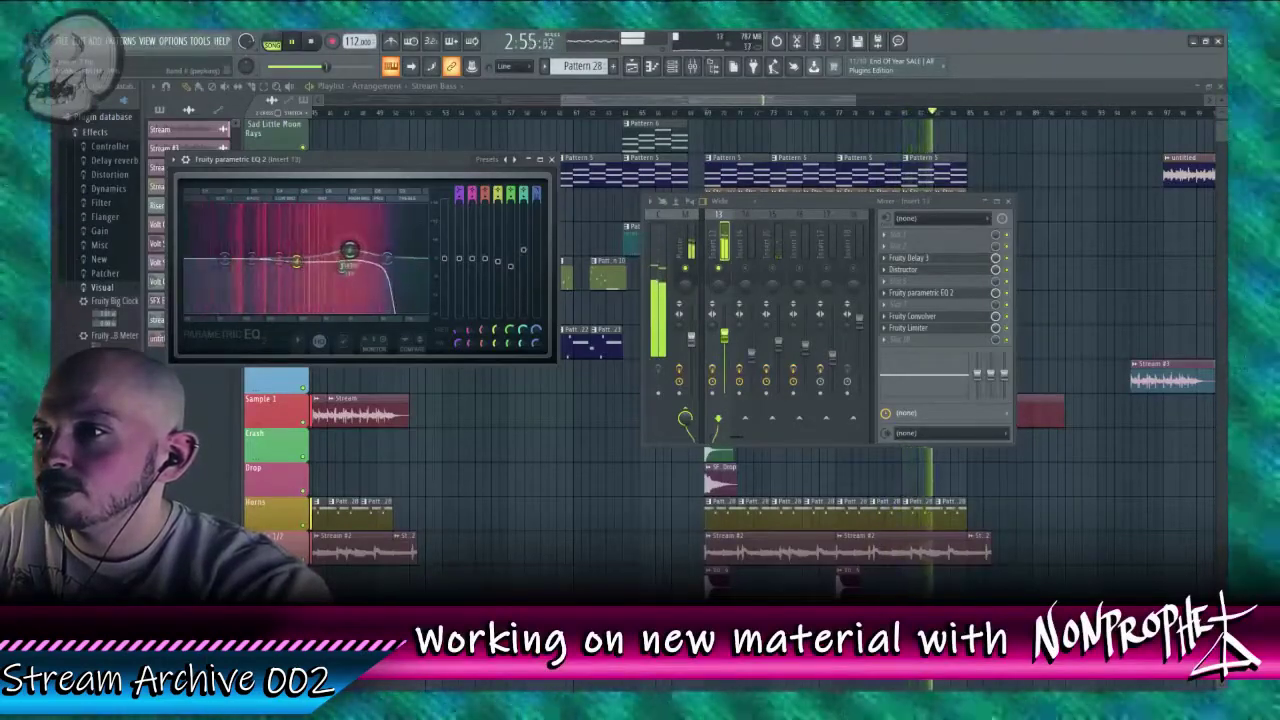
drag(388, 259, 343, 236)
click(702, 112)
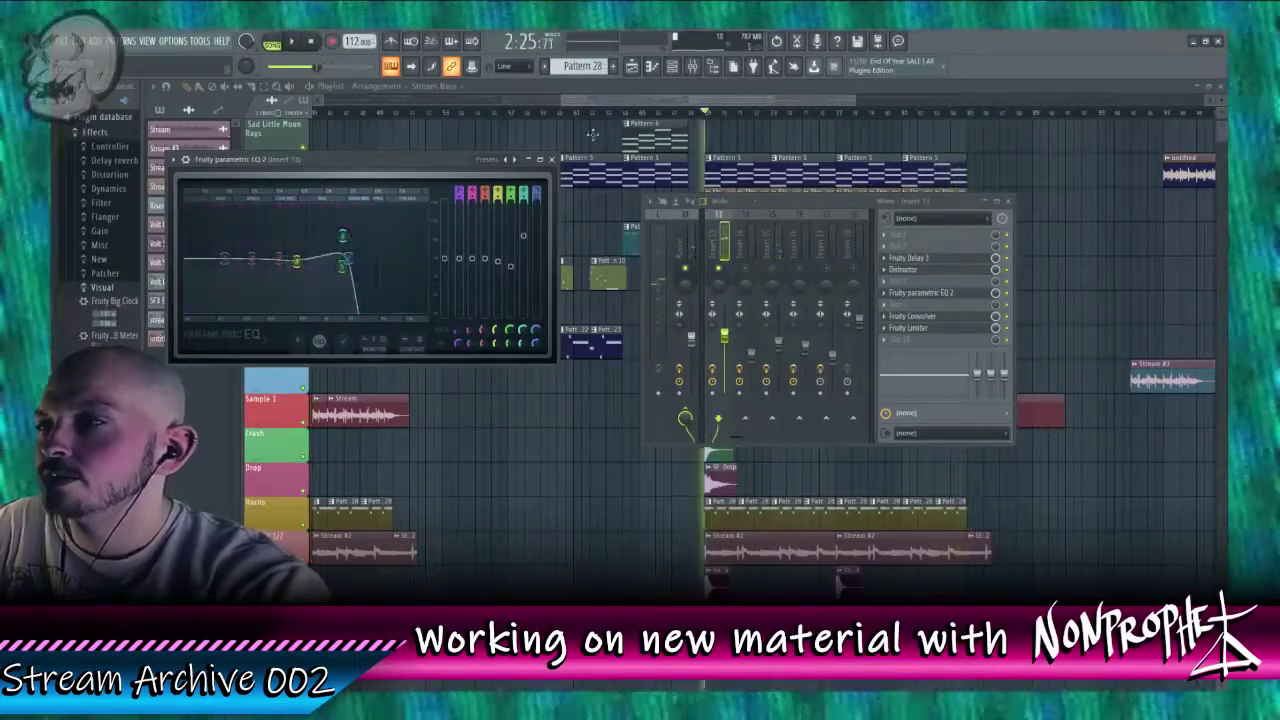
Step: Listen to the drop again while looking through the arrangement's tracks and Insert 13's mixer levels
click(277, 408)
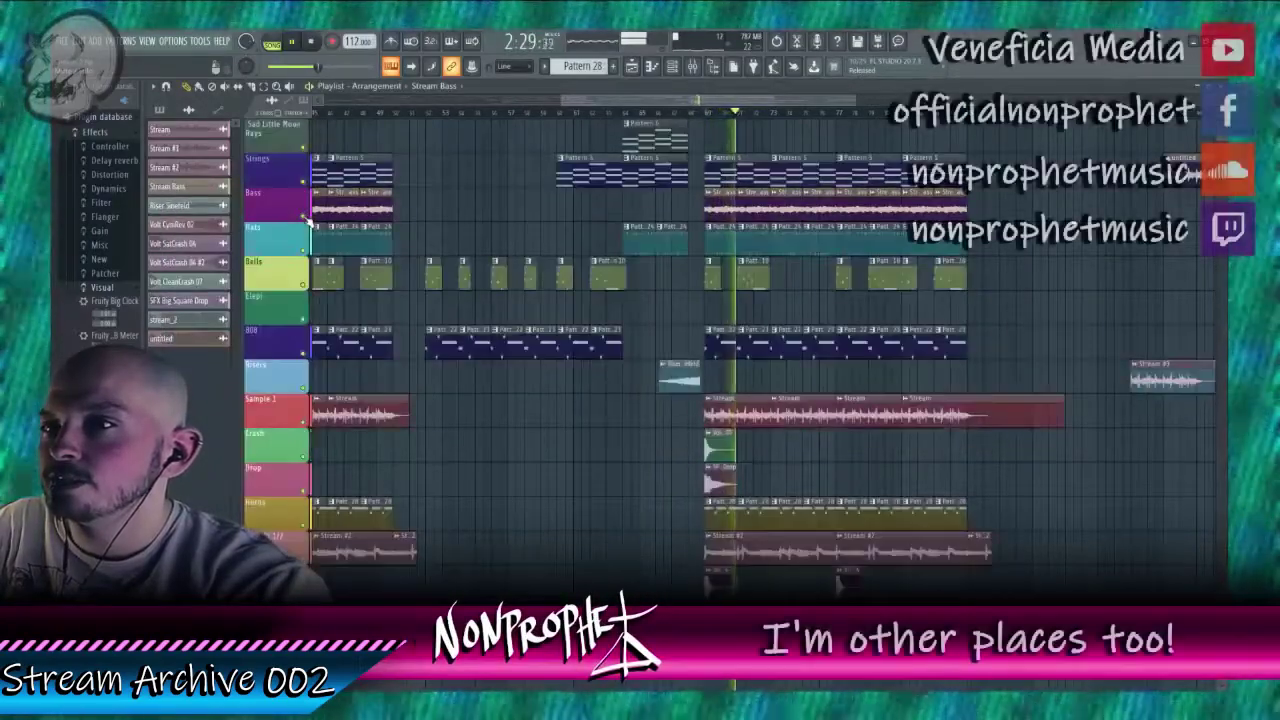
click(690, 68)
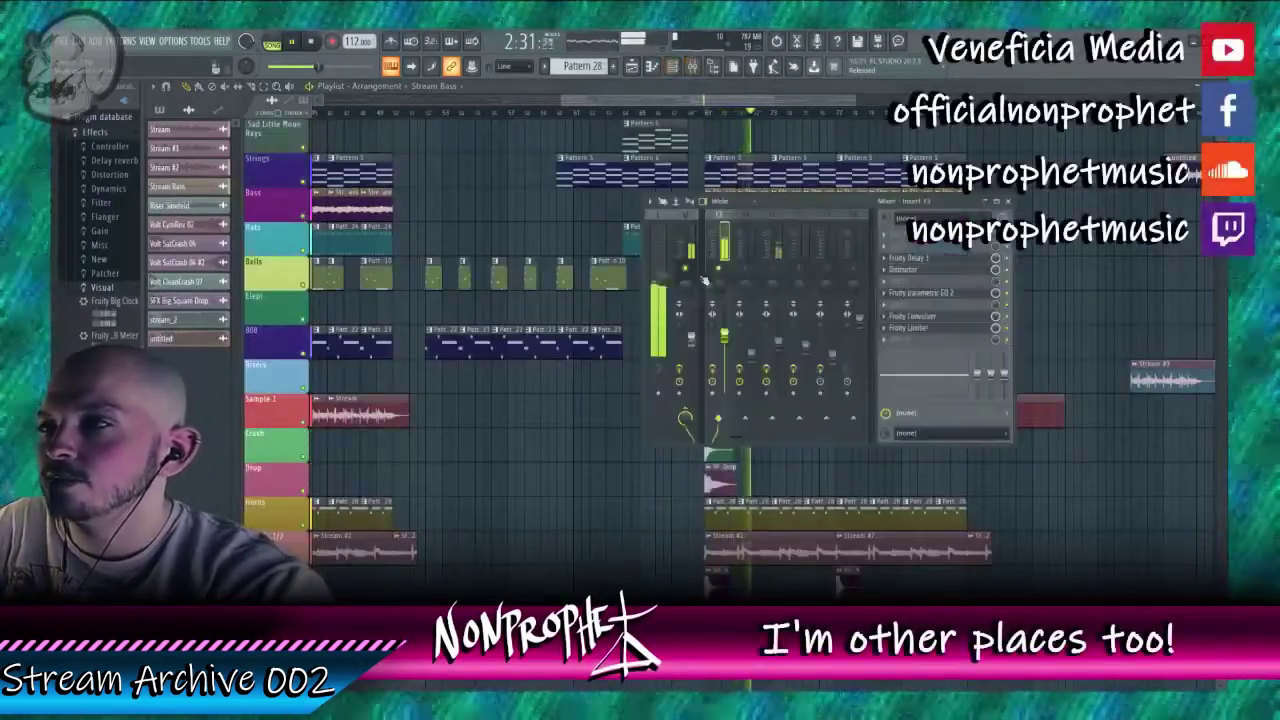
click(705, 117)
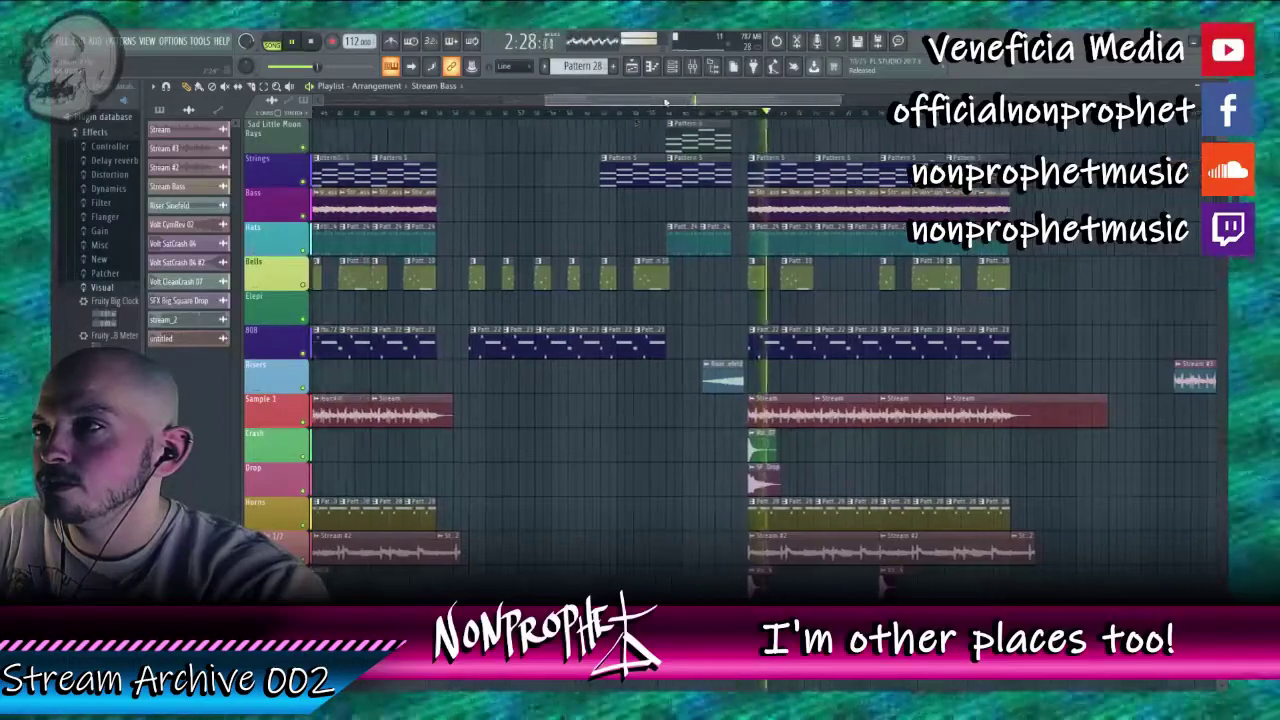
drag(683, 102, 611, 104)
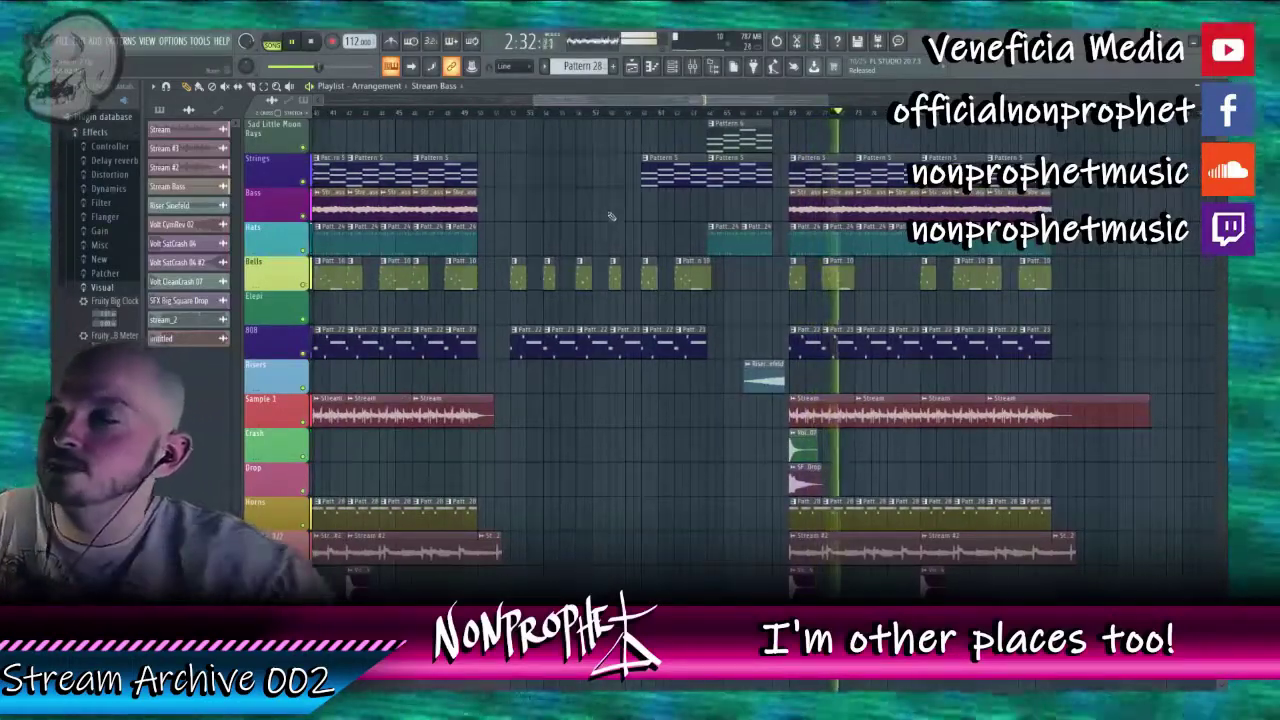
scroll(650, 284, down, 4)
scroll(650, 284, down, 2)
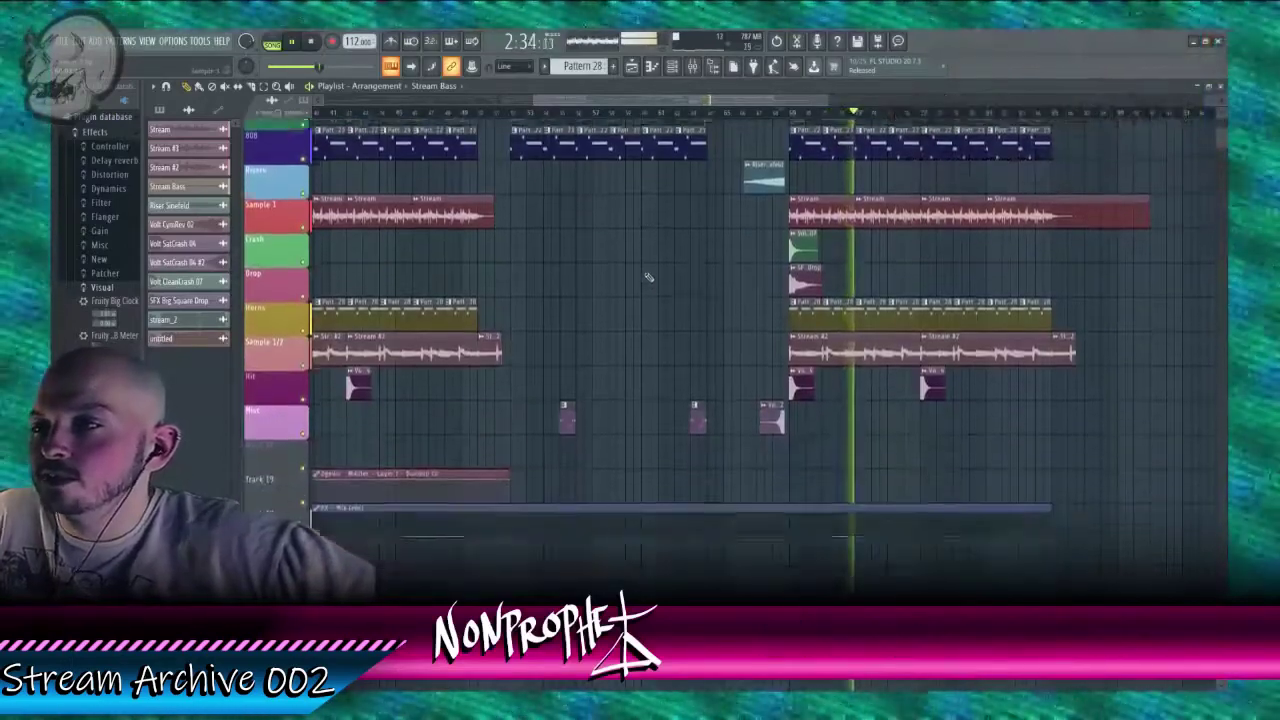
scroll(651, 277, up, 5)
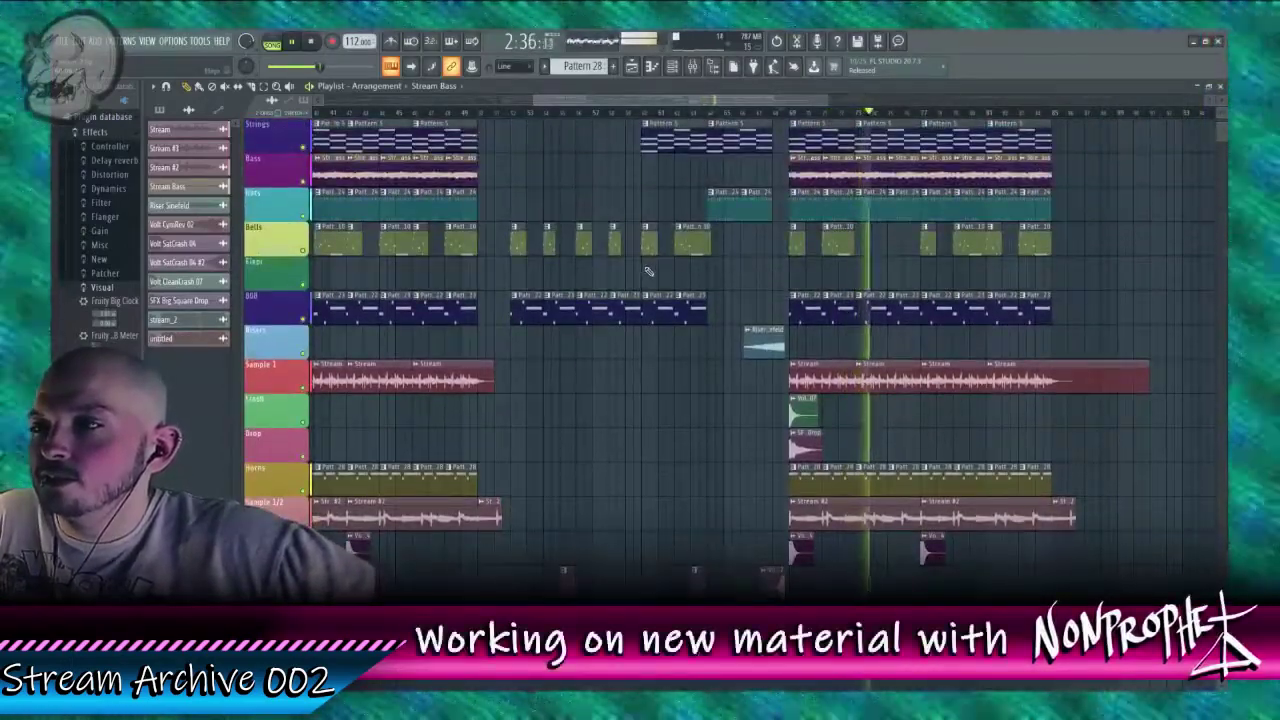
scroll(716, 357, up, 3)
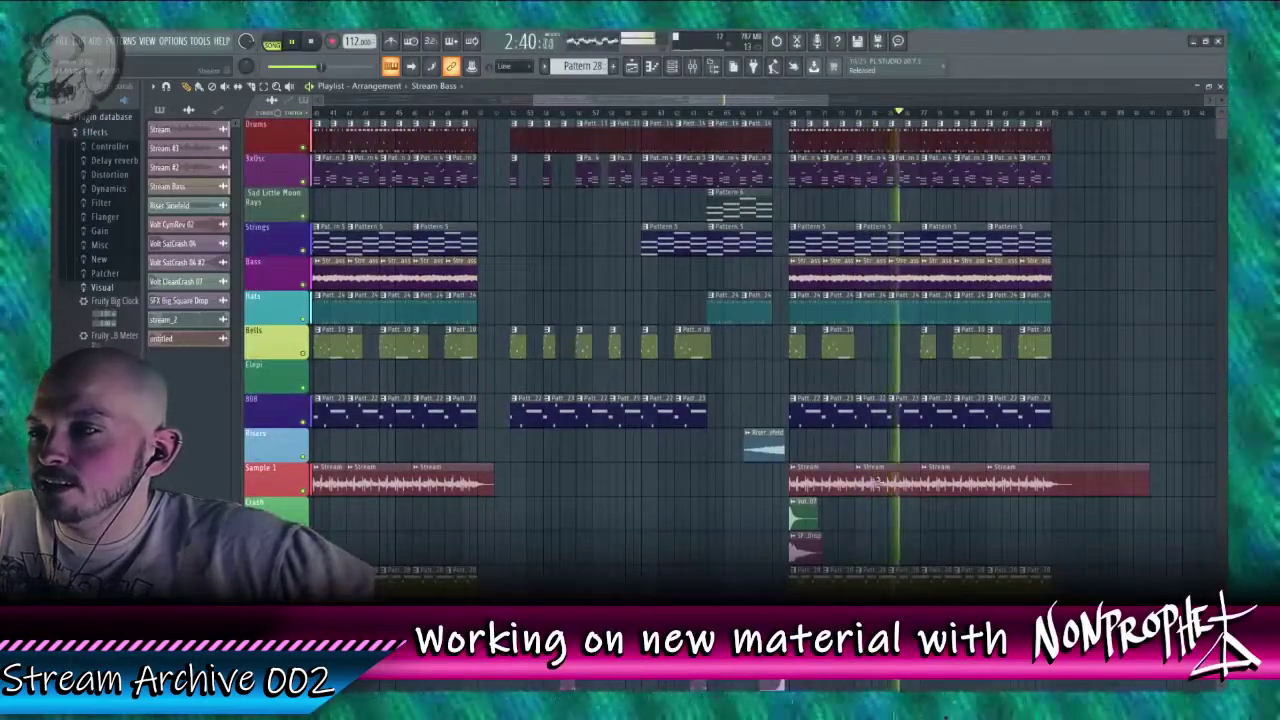
Step: Add a Fruity Limiter to Insert 30, the mixer track of Pattern 24's hi-hat channel, and close the open windows
double_click(863, 309)
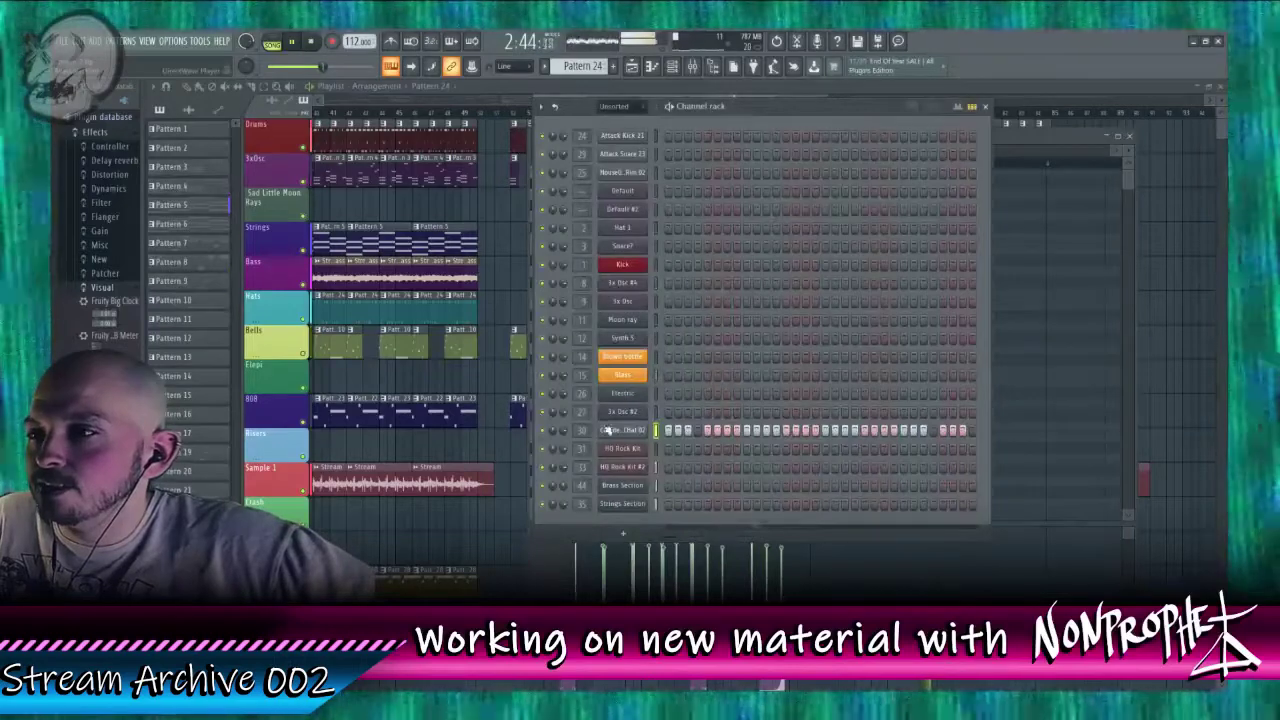
double_click(579, 430)
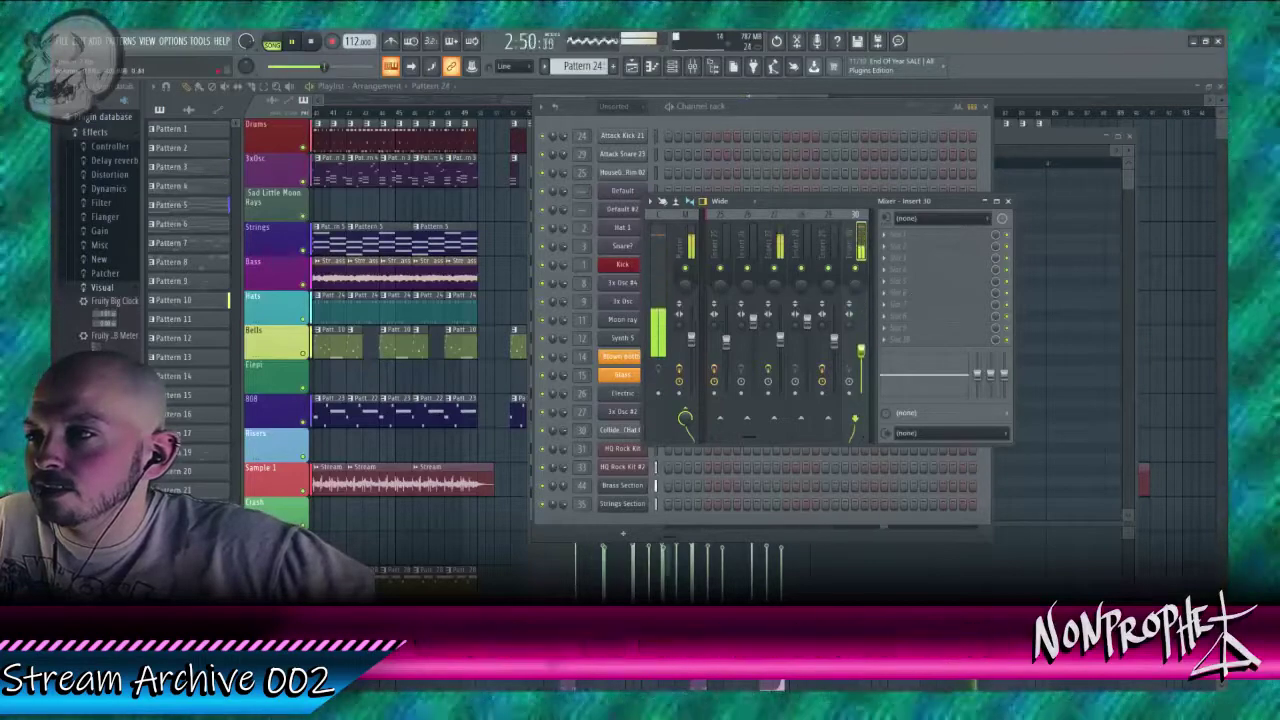
click(945, 295)
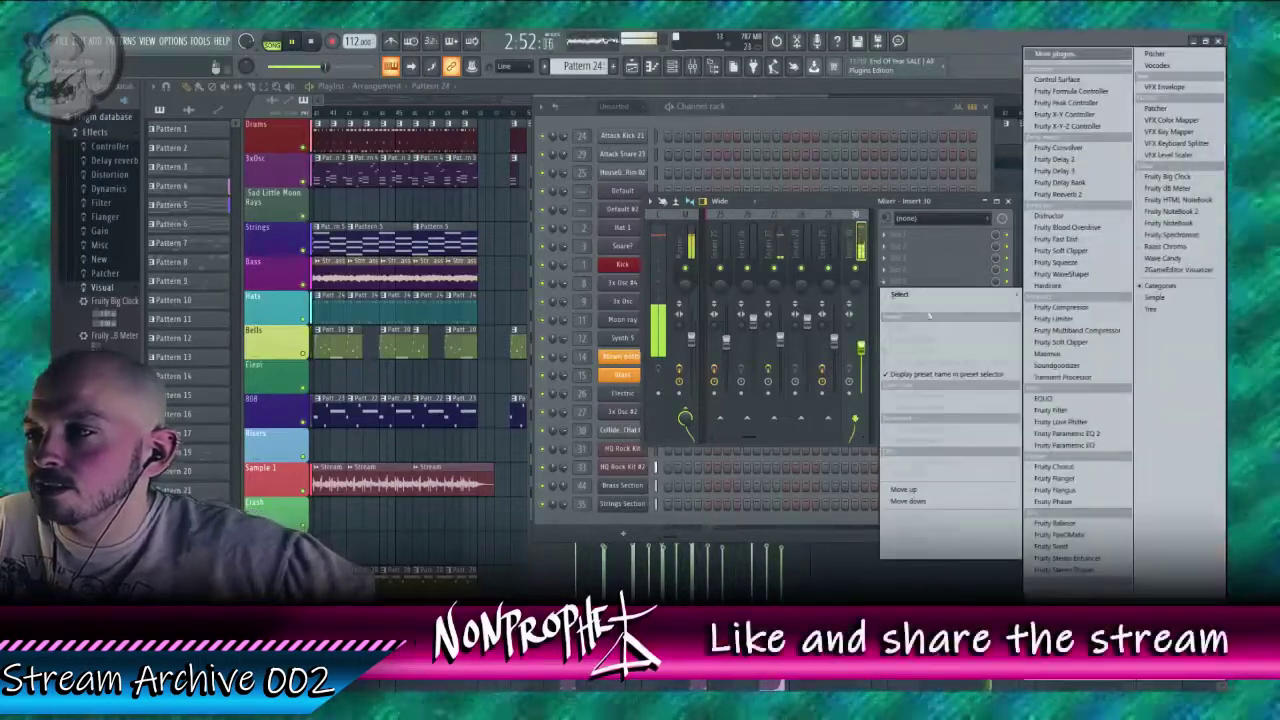
click(1060, 318)
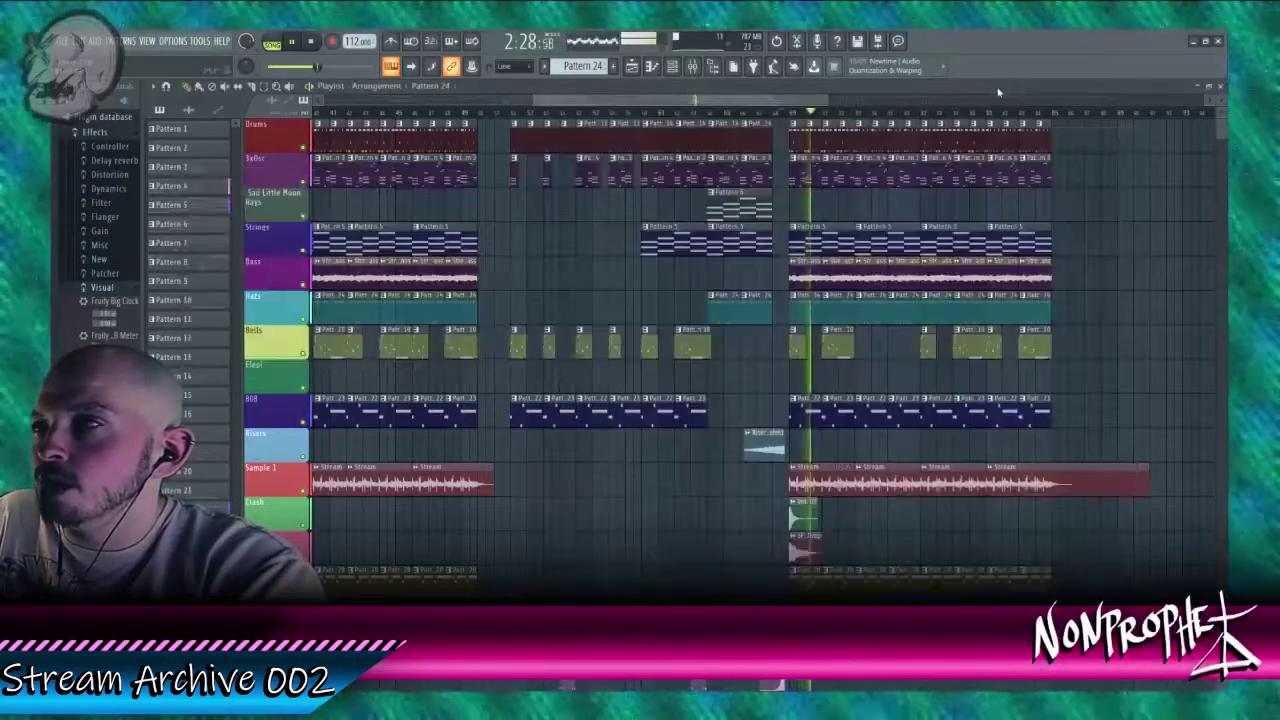
key(F12)
Step: Isolate the Sample 1, Horns and Sample 1/2 tracks in the playlist, leaving every other track muted
scroll(893, 145, down, 3)
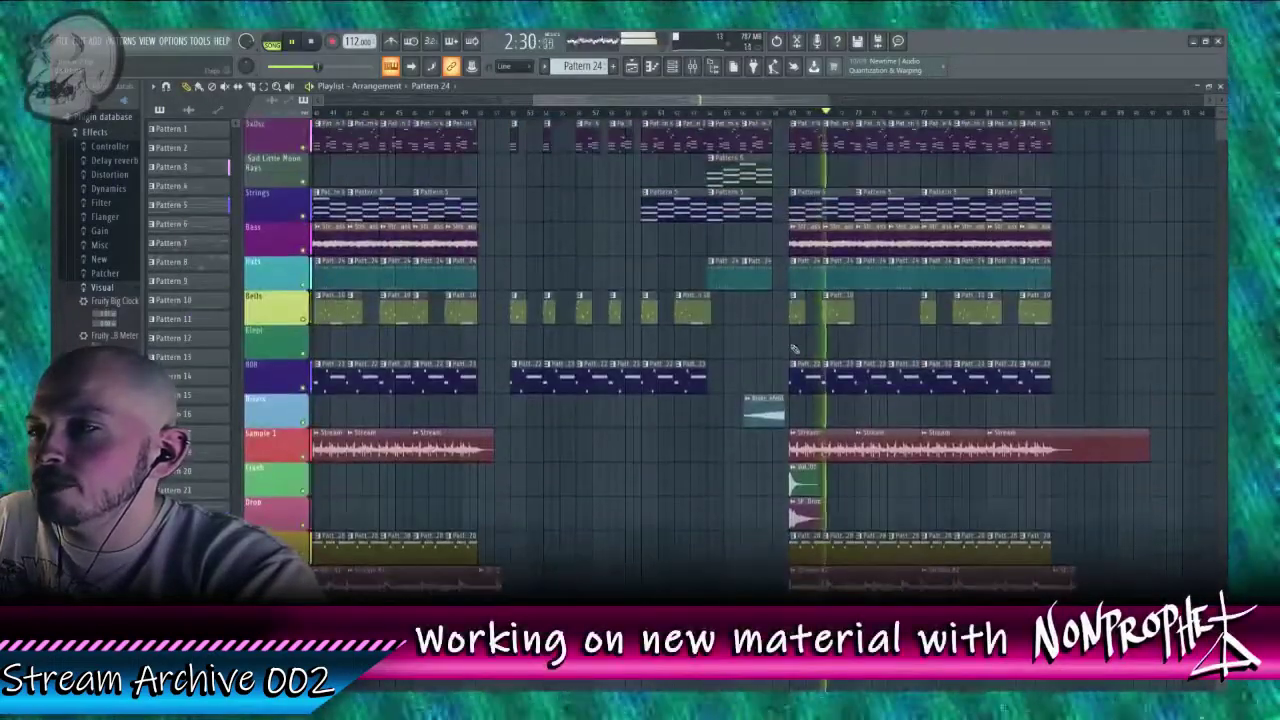
scroll(893, 145, down, 3)
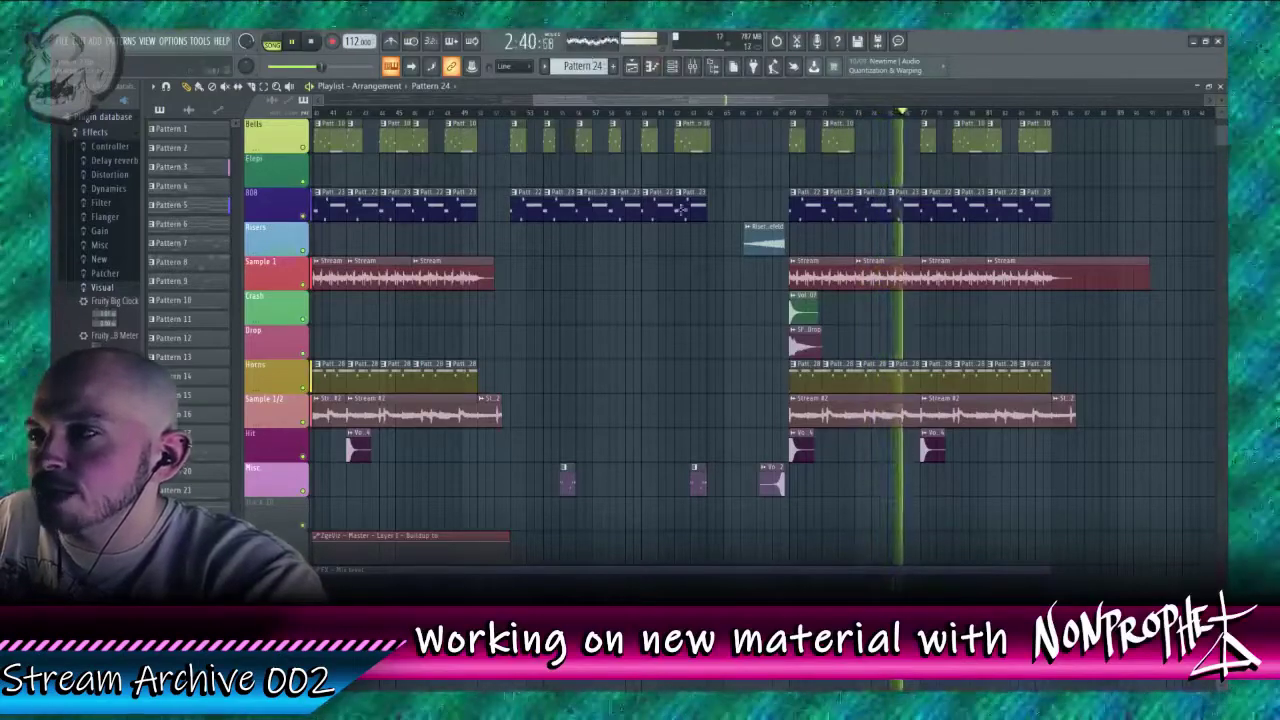
ctrl+click(303, 285)
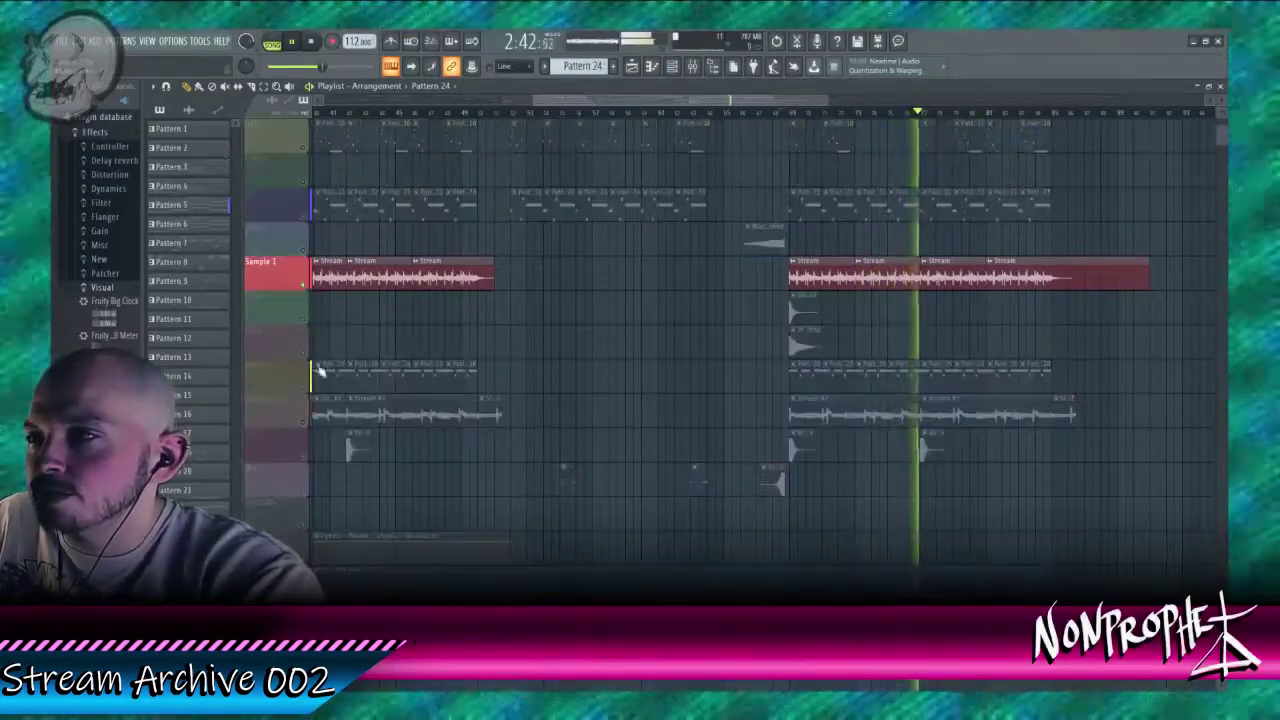
click(304, 388)
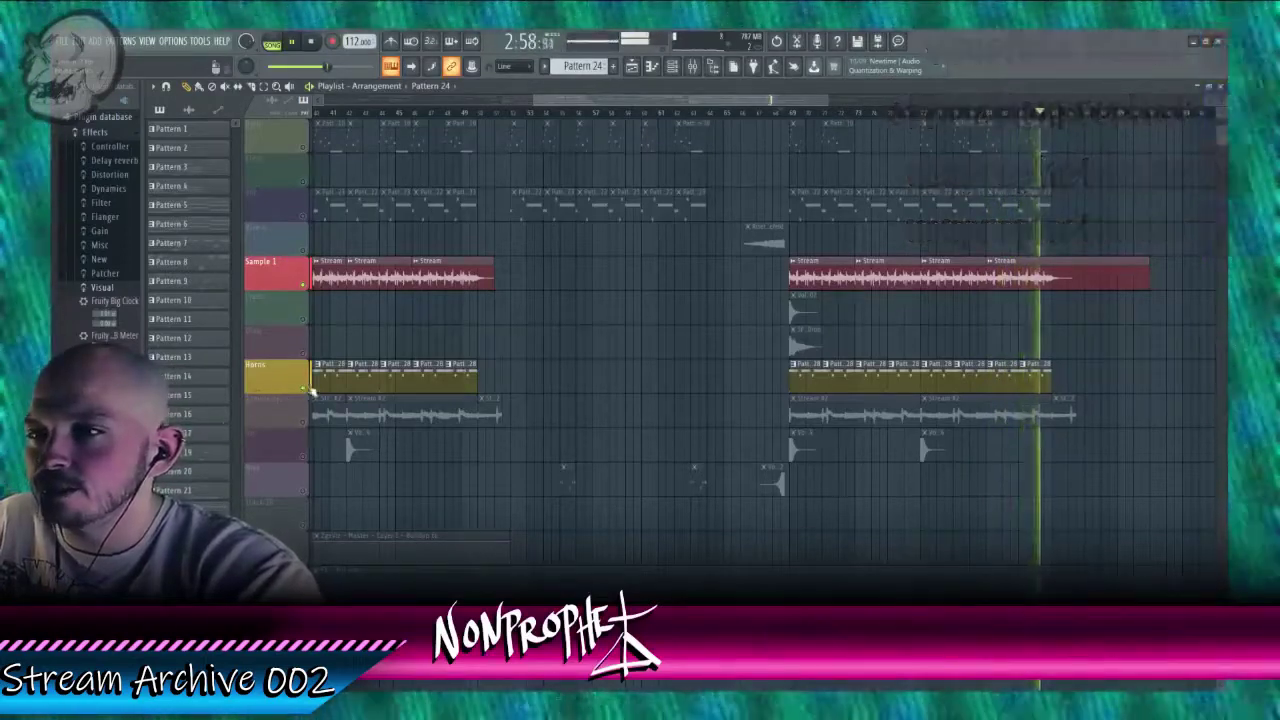
click(303, 285)
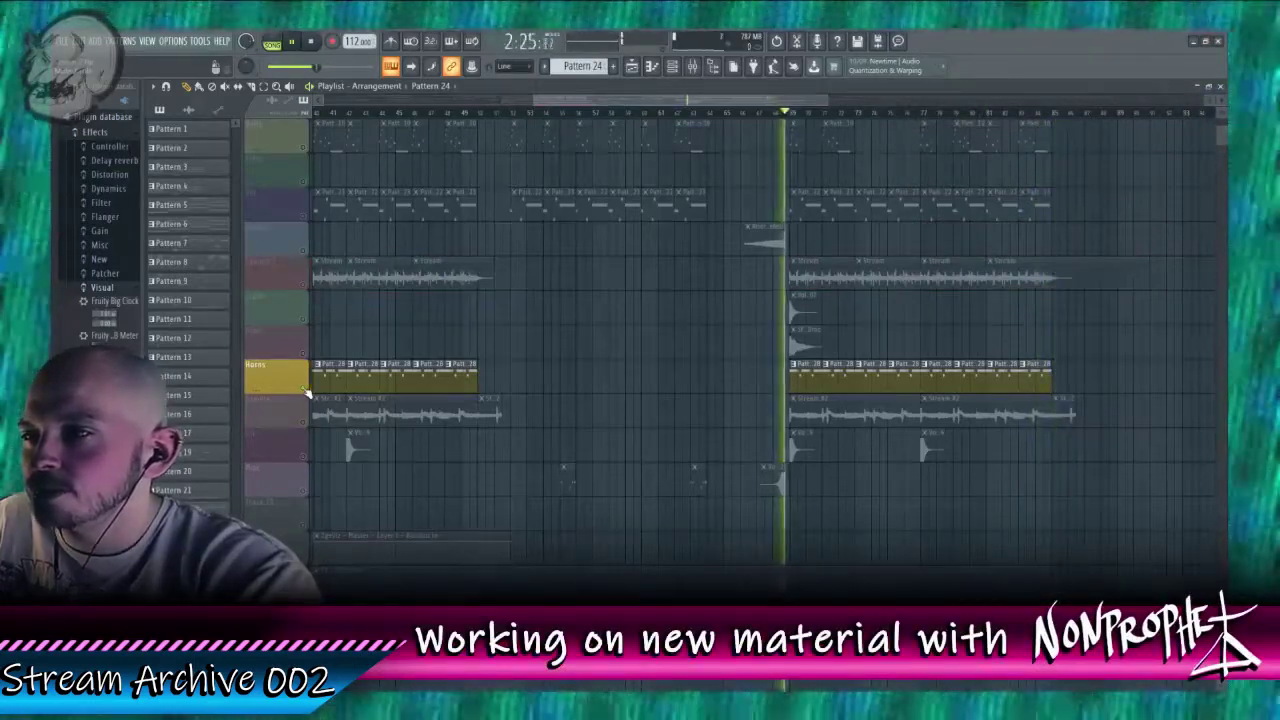
click(303, 422)
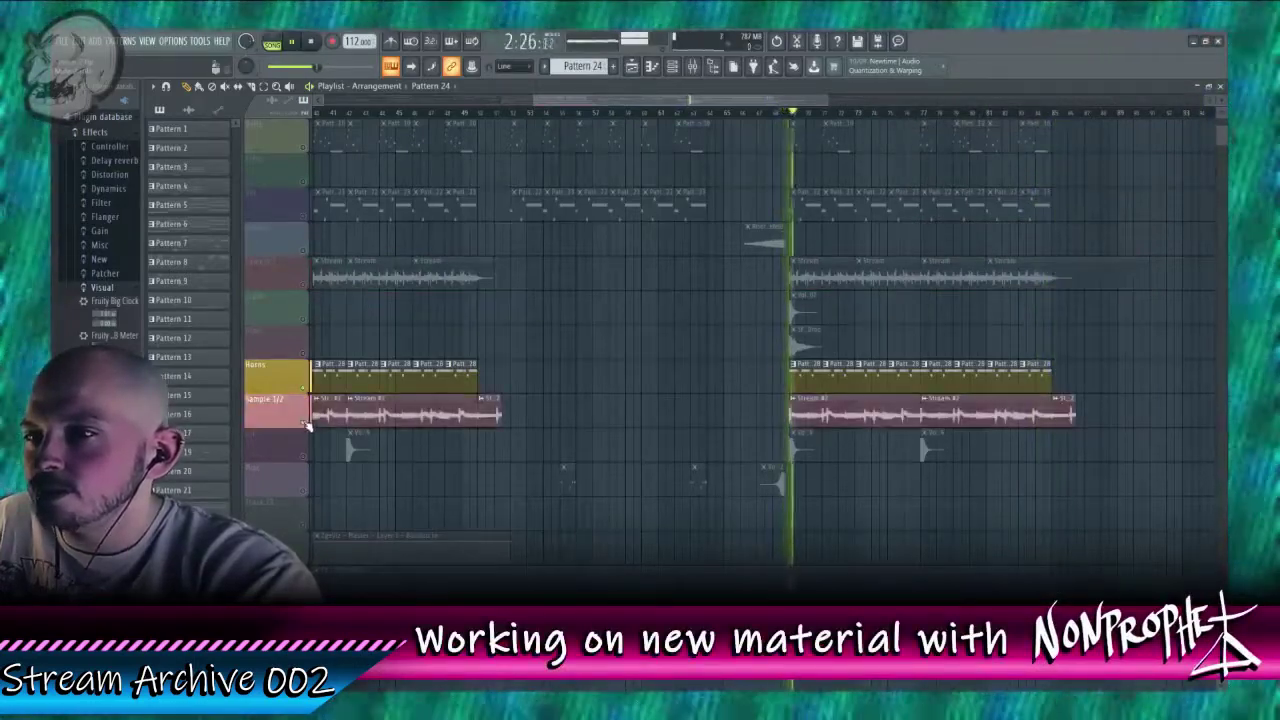
click(304, 286)
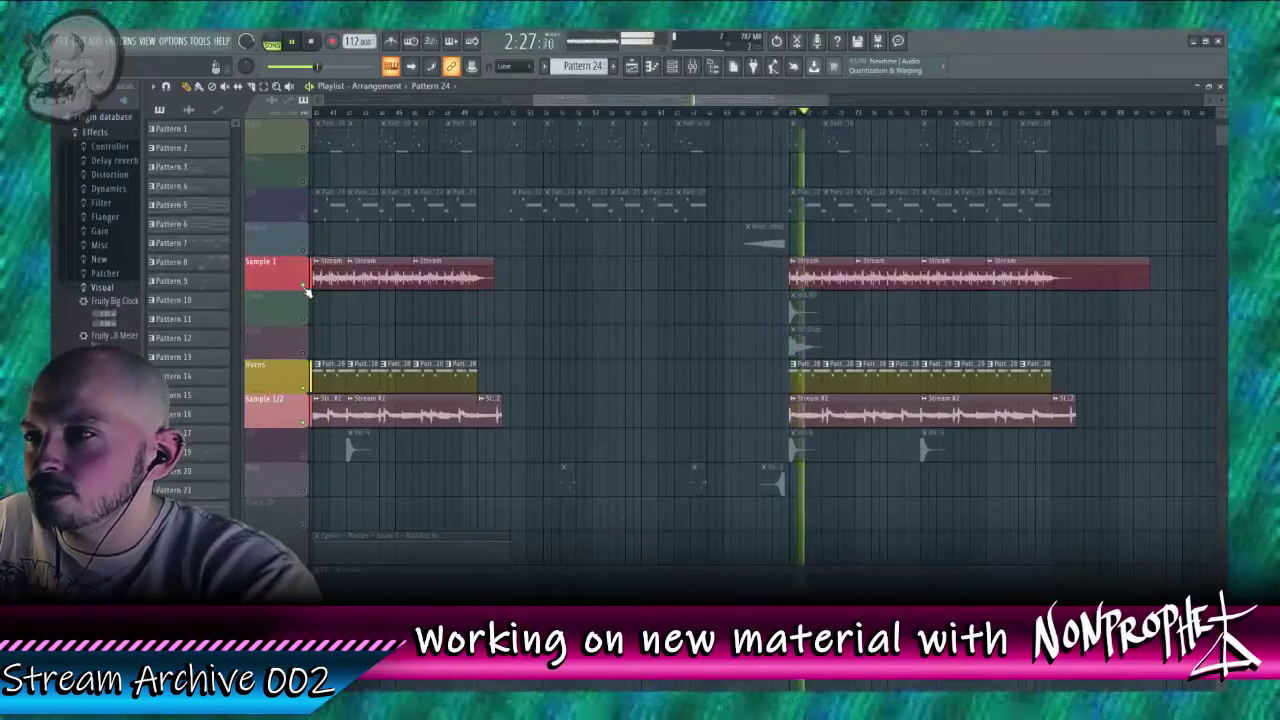
Step: Add a Fruity Parametric EQ 2 in the first effect slot of Insert 44, the mixer track of the Stream #2 clip
double_click(827, 413)
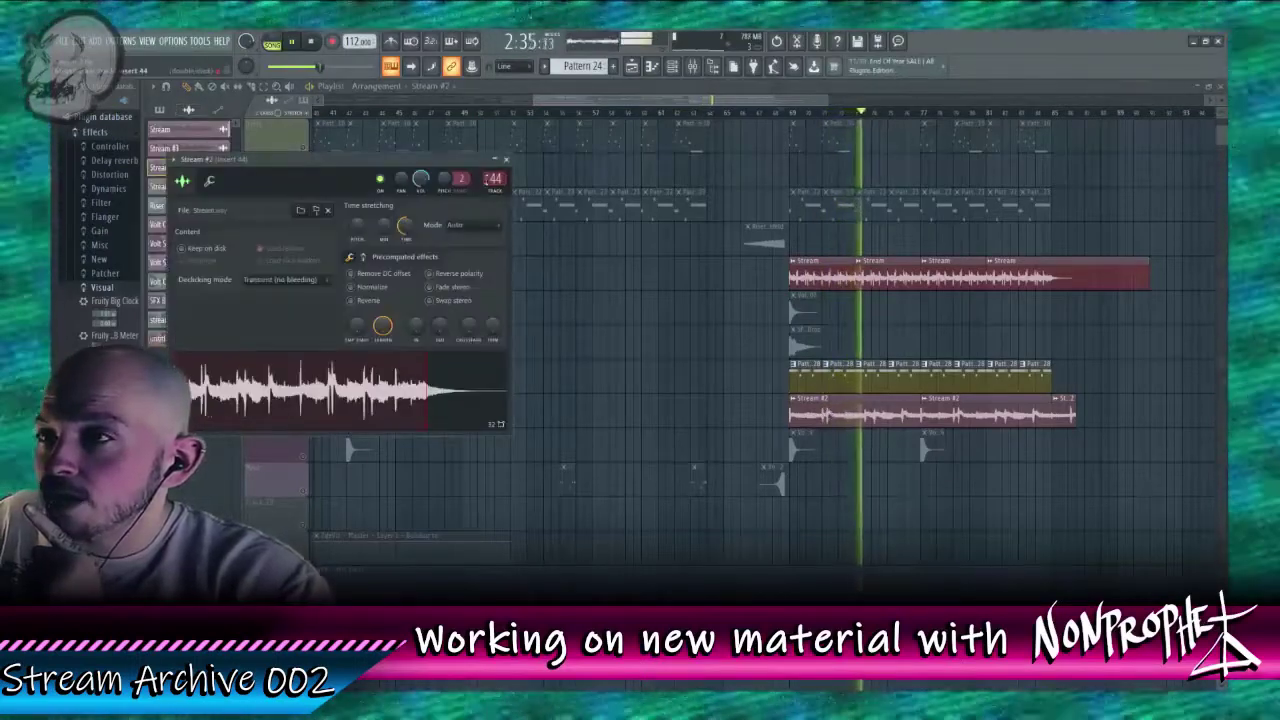
key(F9)
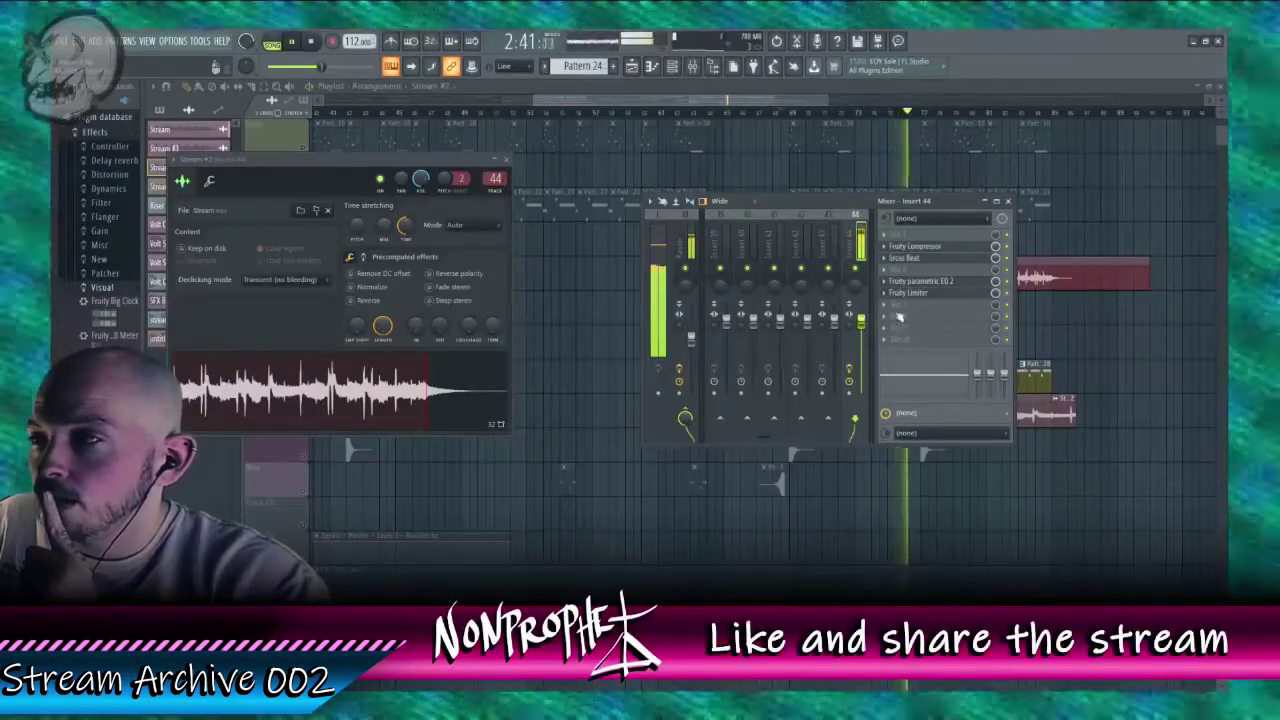
click(899, 317)
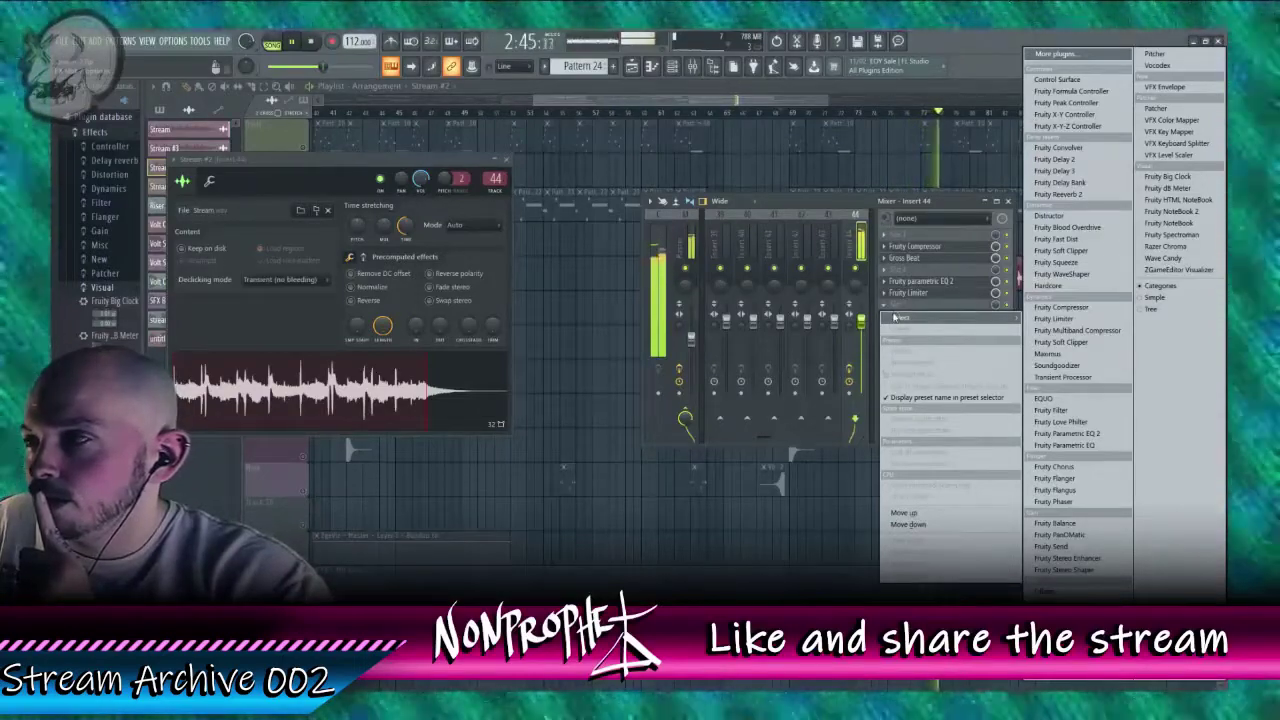
click(935, 285)
click(928, 234)
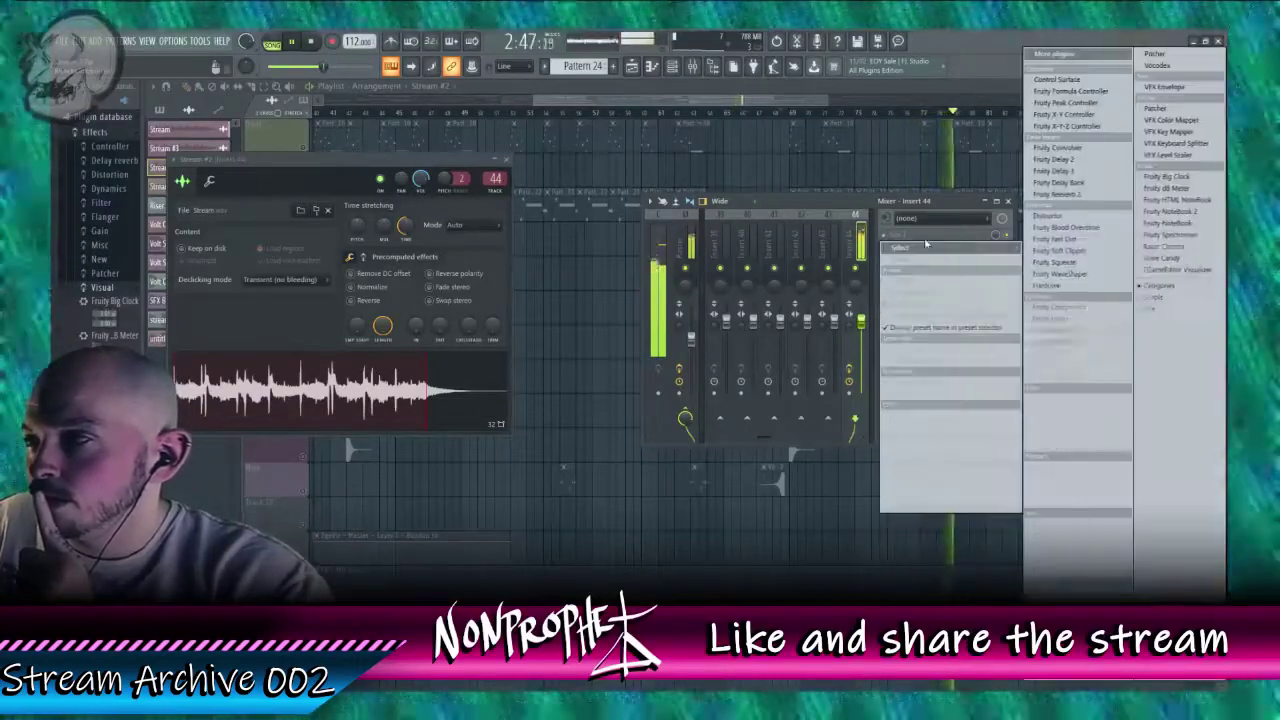
click(1119, 435)
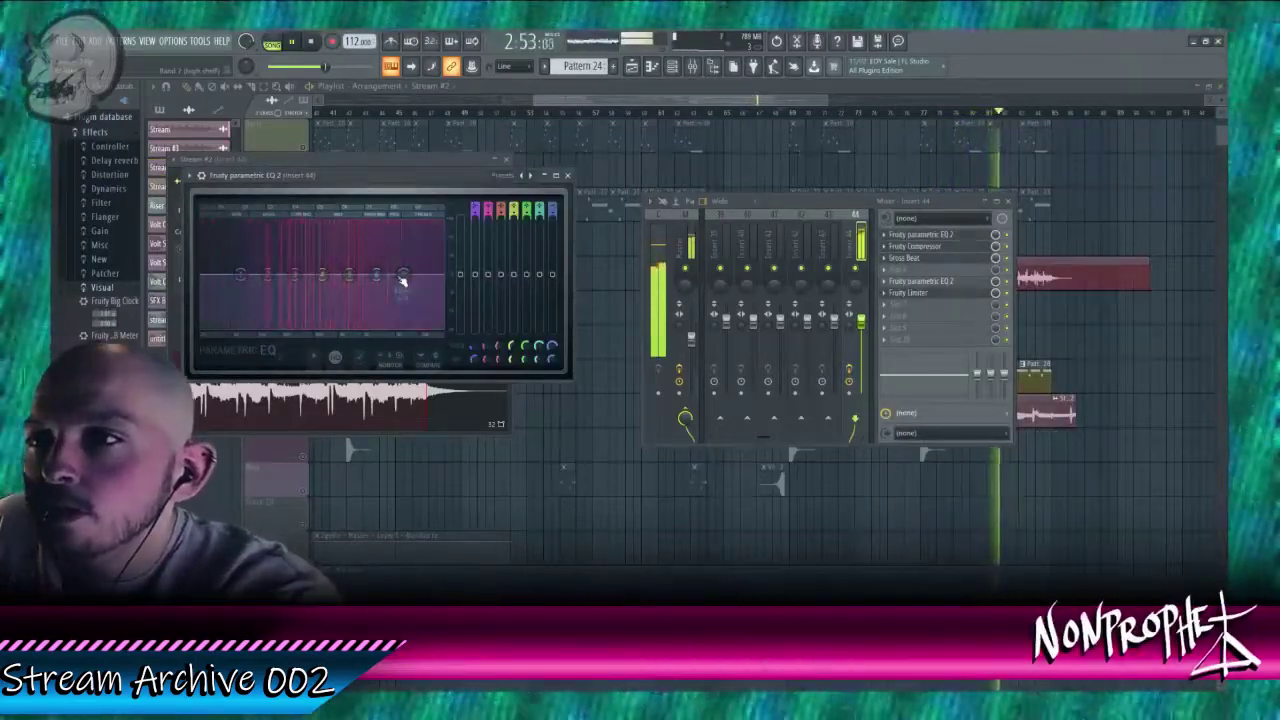
Step: Turn band 7 of the new EQ into a low-pass filter with a steeper slope and slightly higher cutoff, and close the open windows
right_click(404, 280)
mouse_move(432, 316)
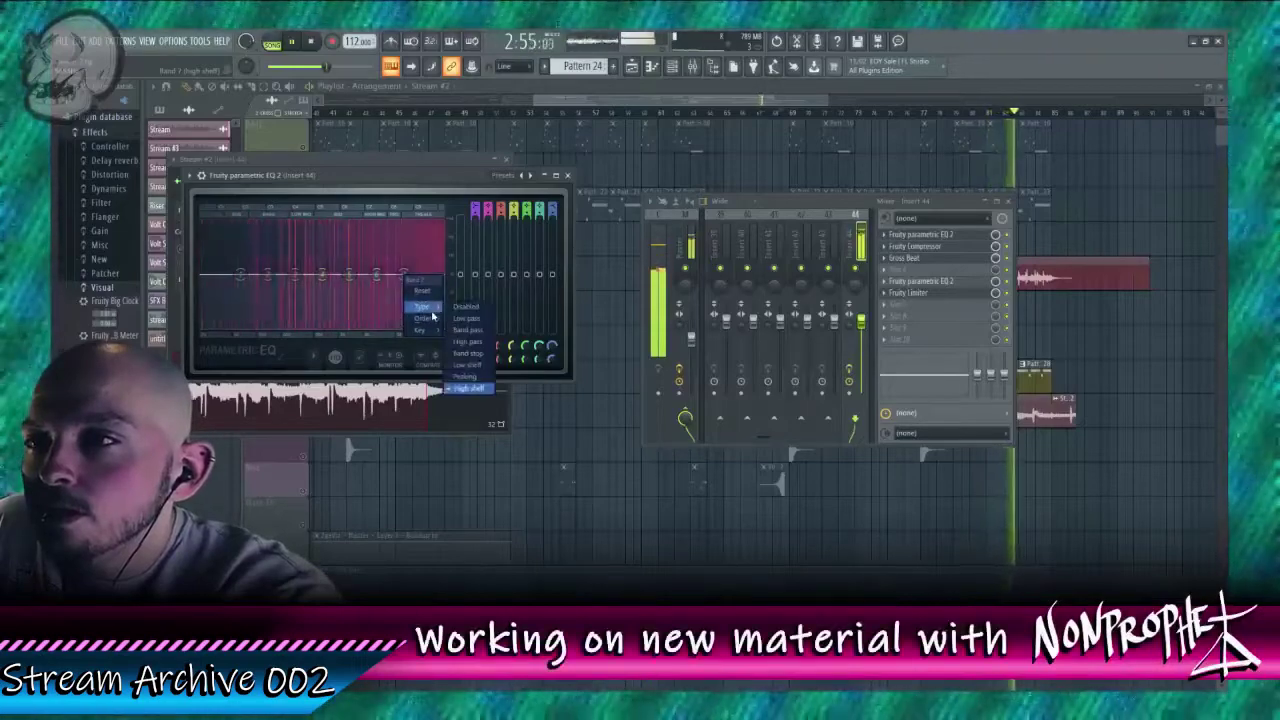
click(465, 342)
right_click(404, 275)
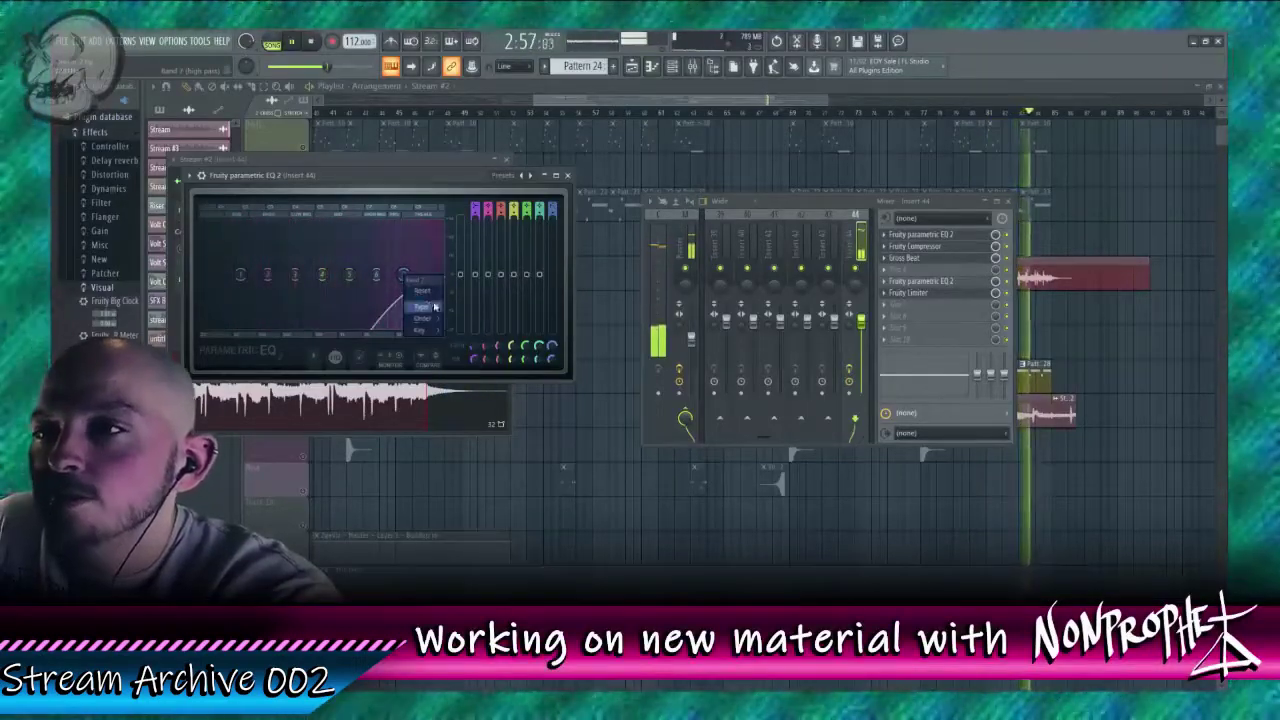
mouse_move(428, 309)
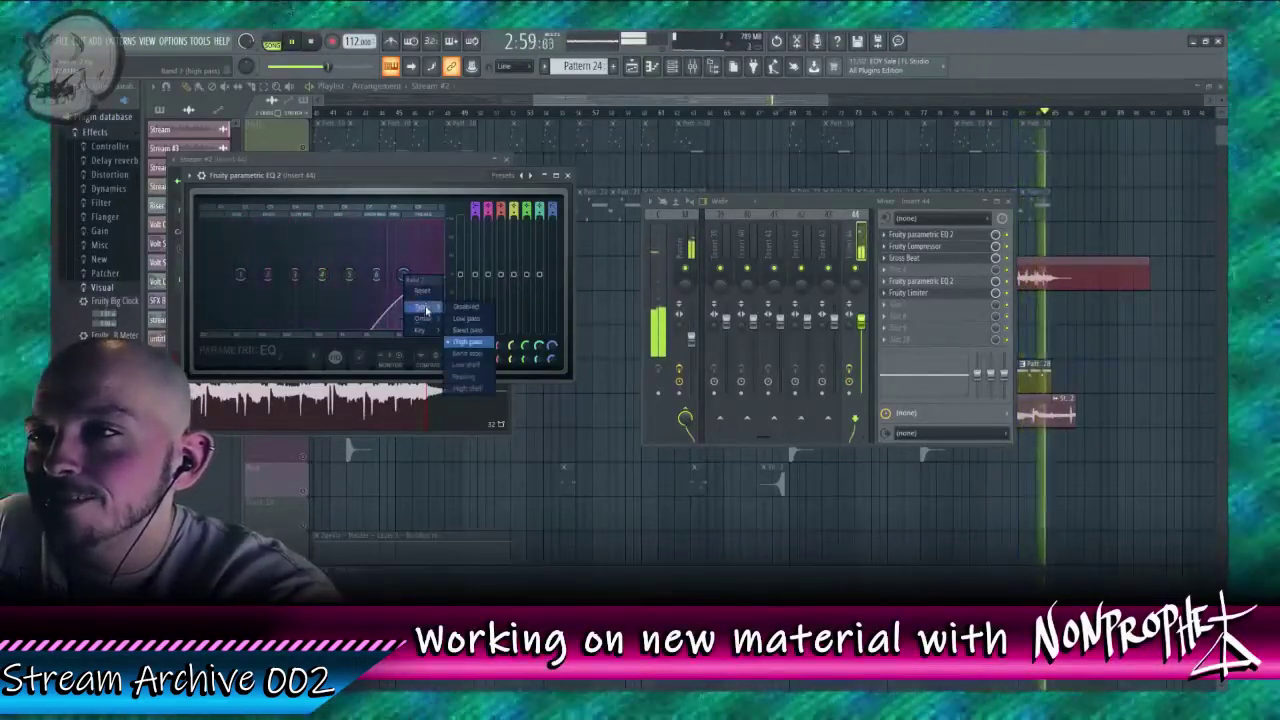
click(466, 318)
right_click(404, 275)
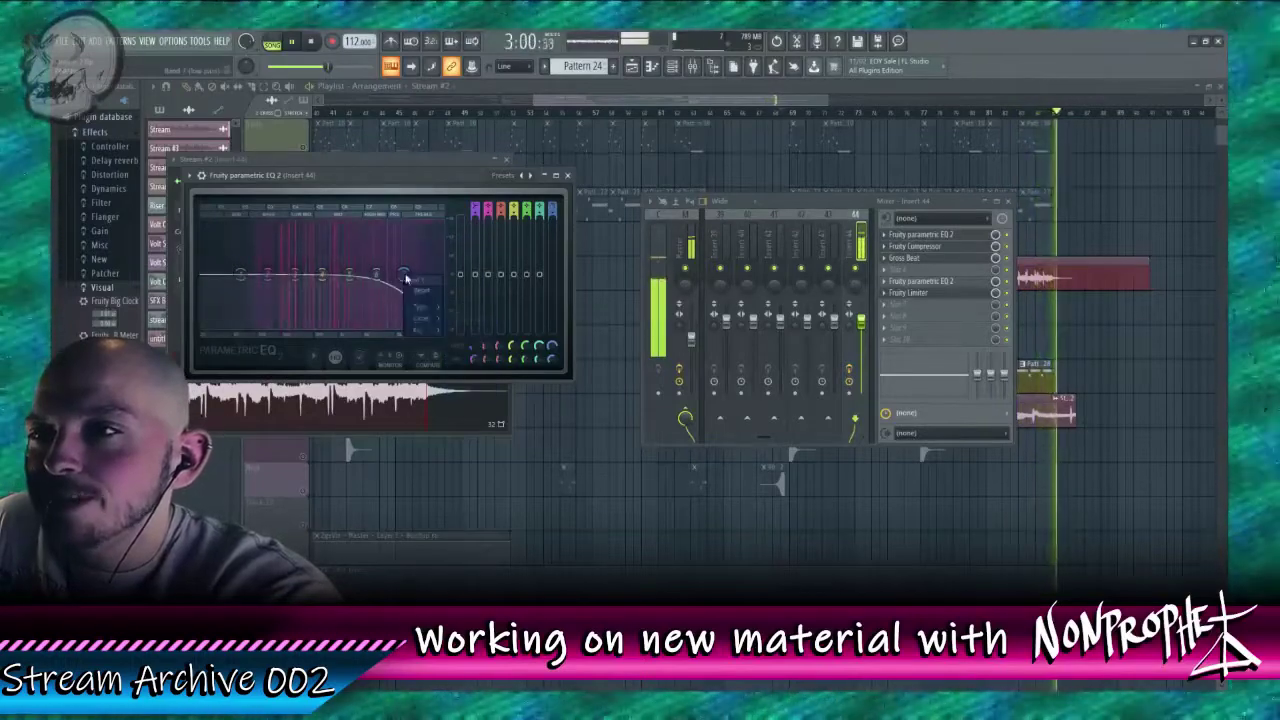
click(463, 320)
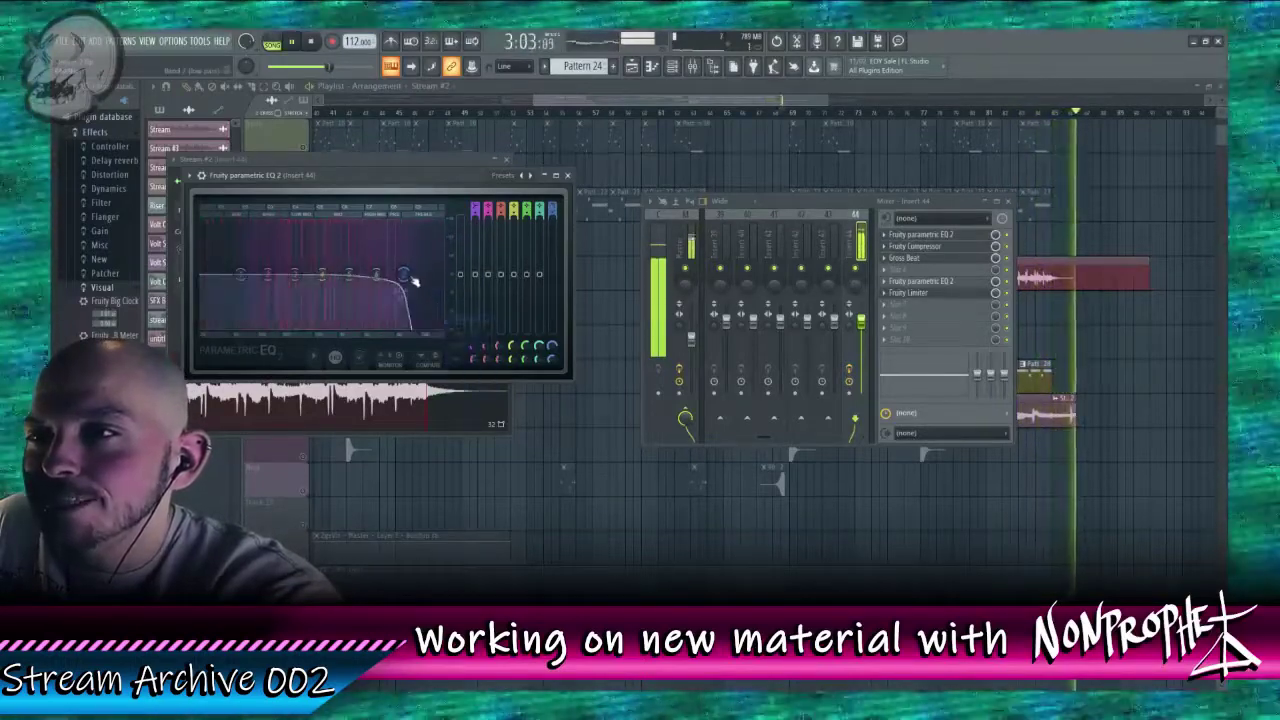
drag(408, 276, 420, 280)
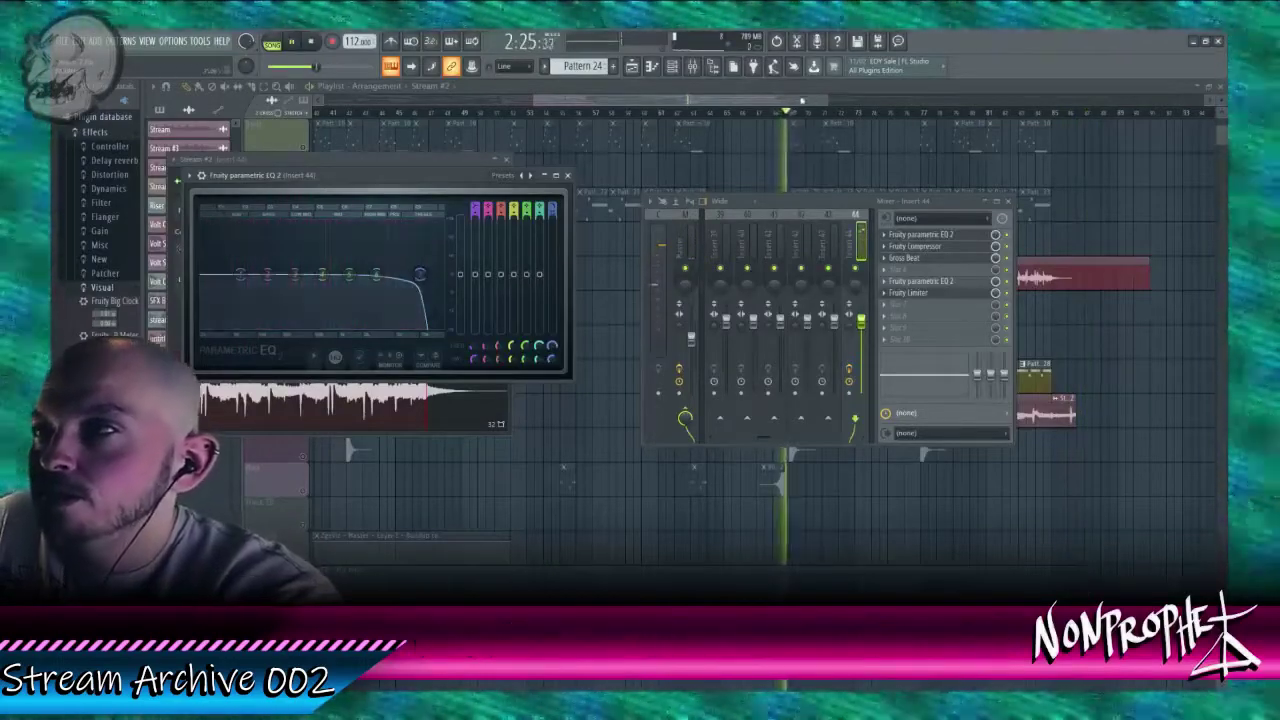
key(F12)
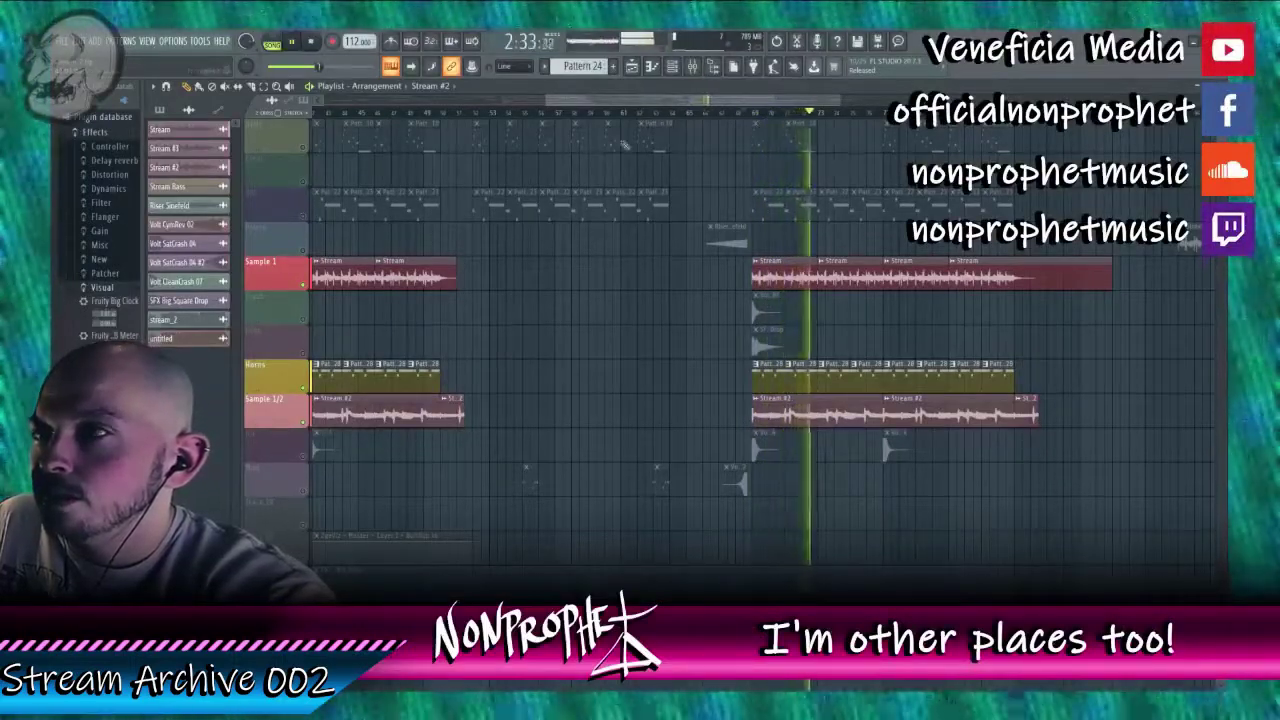
Step: In the existing Parametric EQ 2 after Gross Beat on Insert 44, move the boosted treble band to a lower frequency and close the windows
click(691, 66)
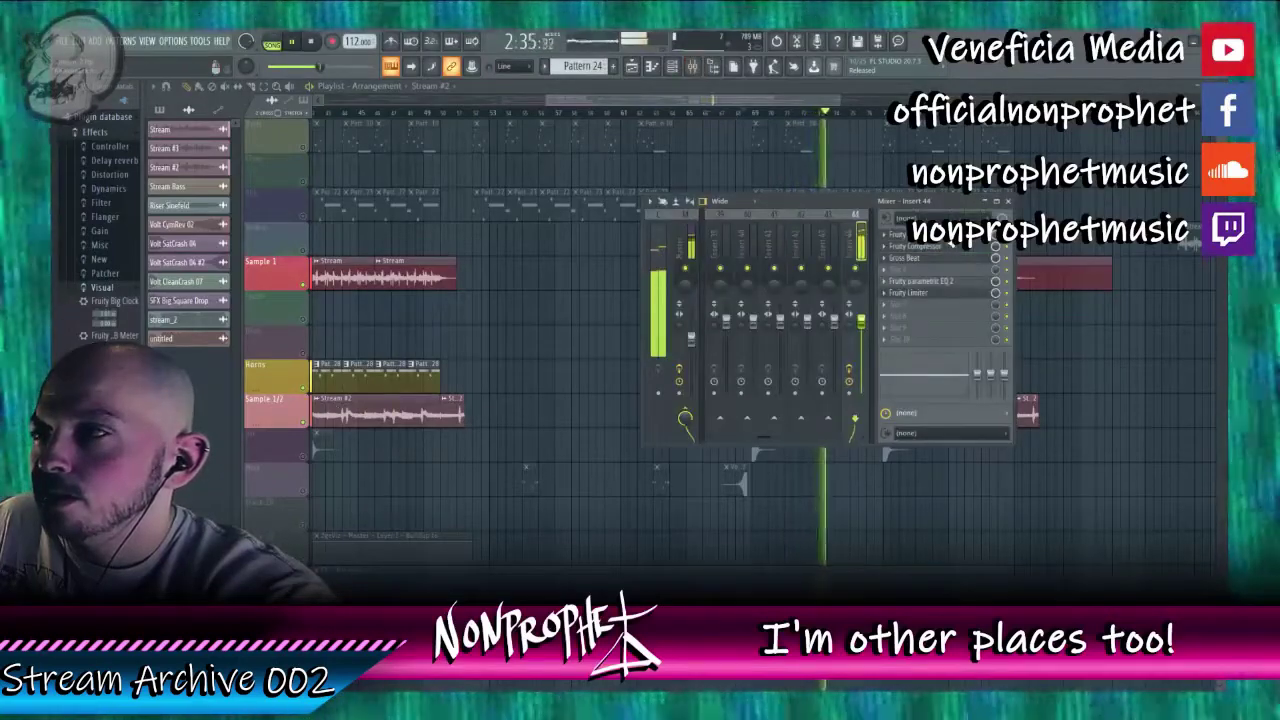
click(922, 281)
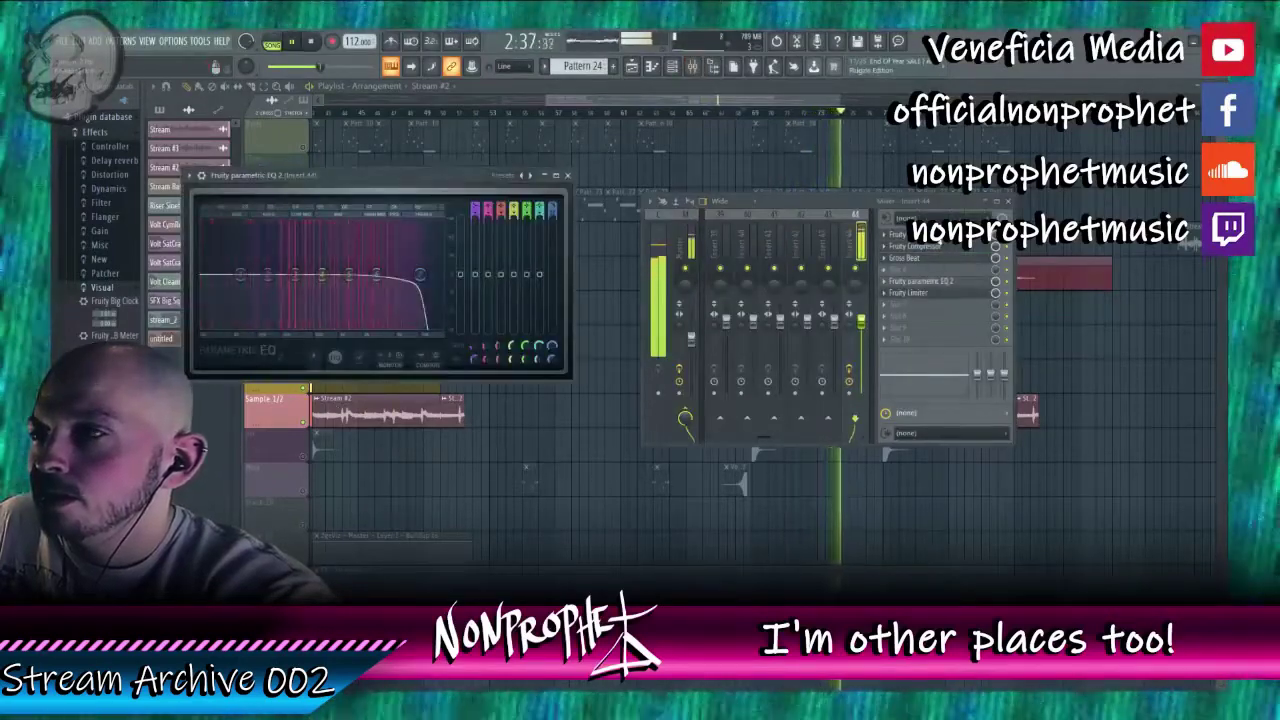
click(919, 259)
click(919, 284)
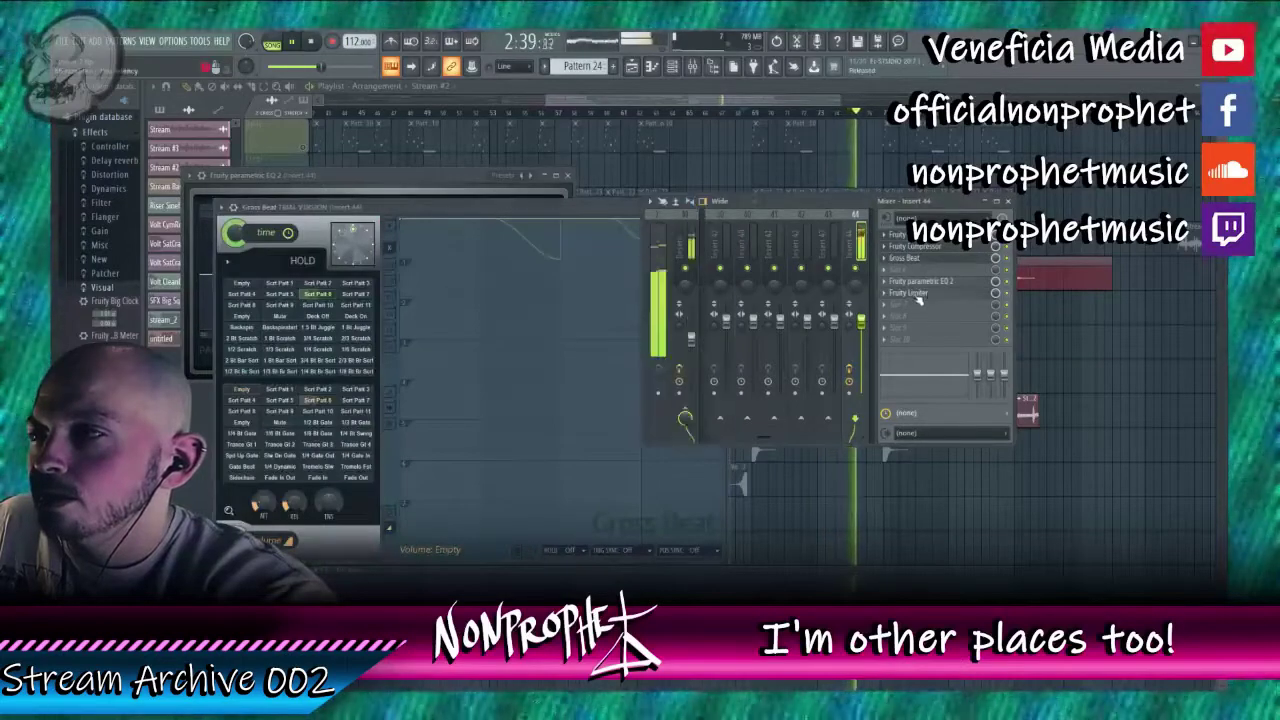
click(917, 286)
click(916, 271)
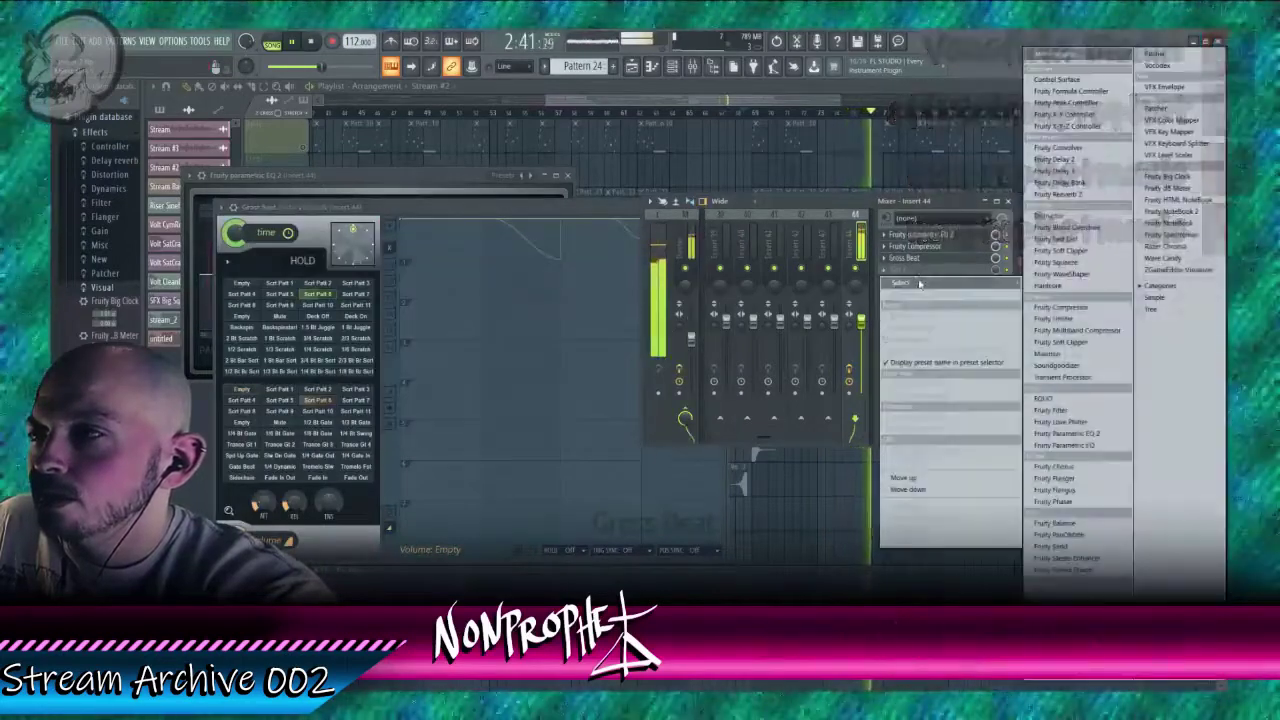
click(915, 263)
click(919, 281)
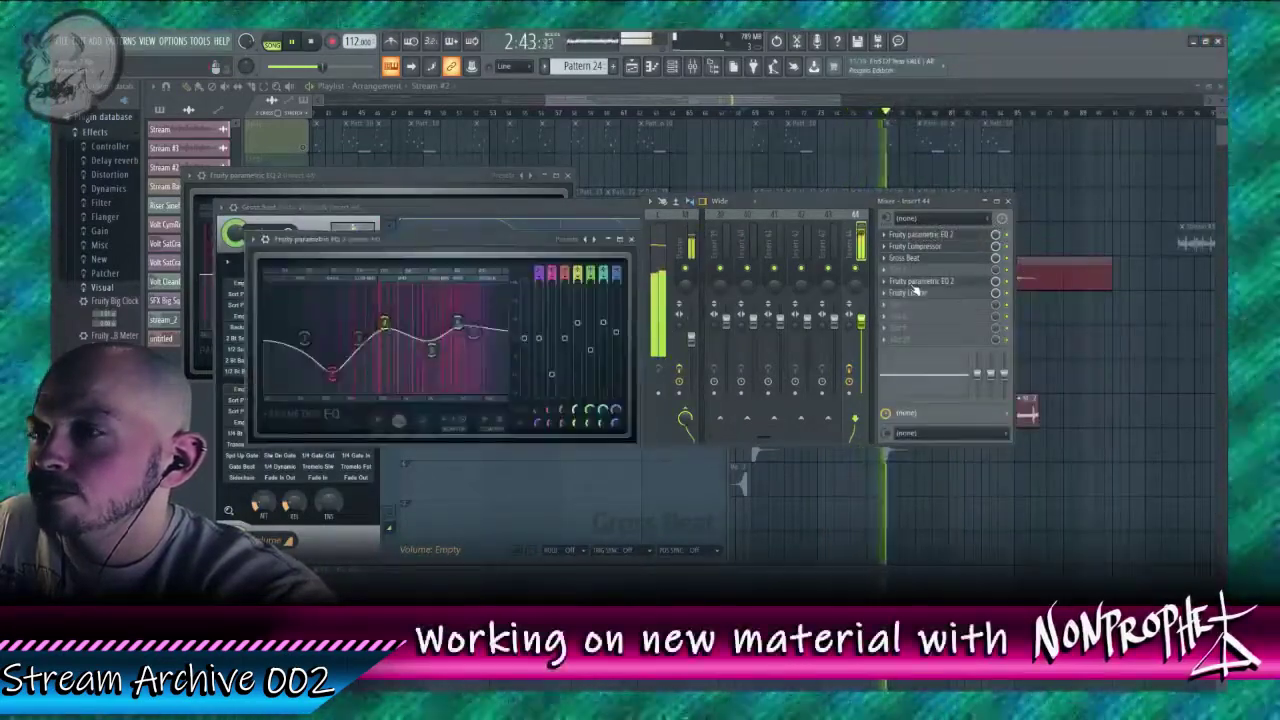
drag(457, 322, 430, 321)
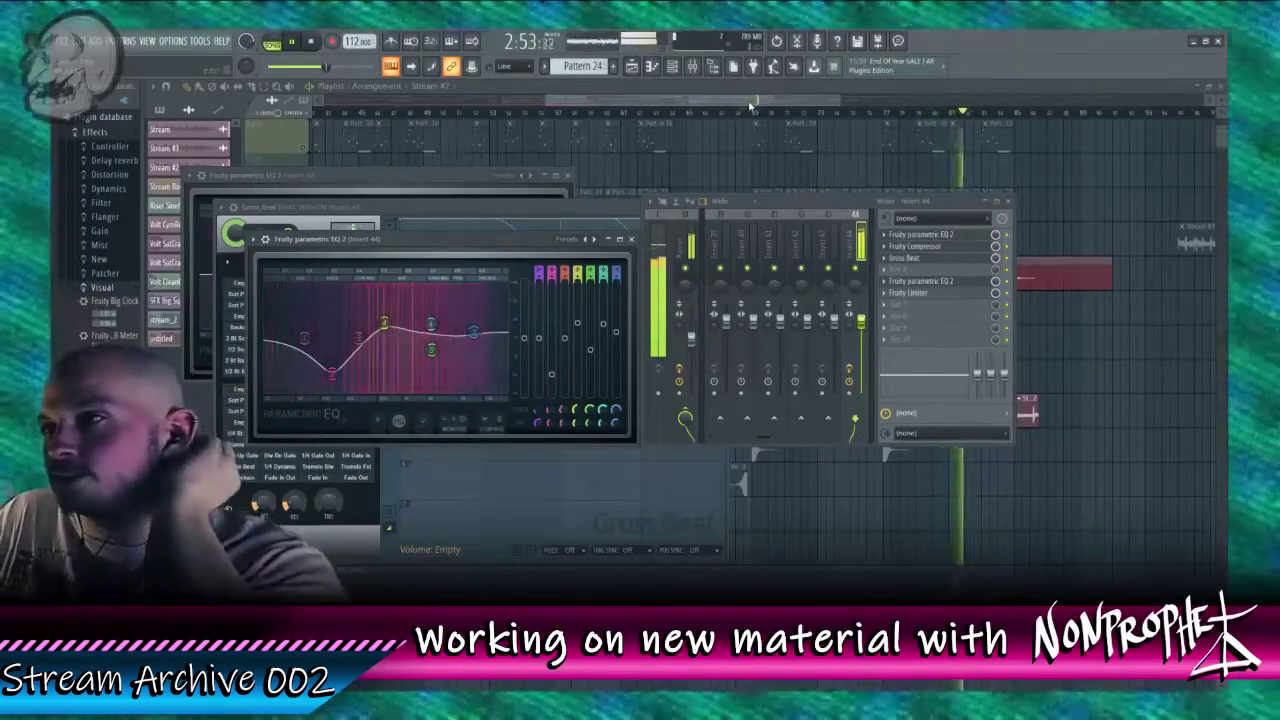
key(F12)
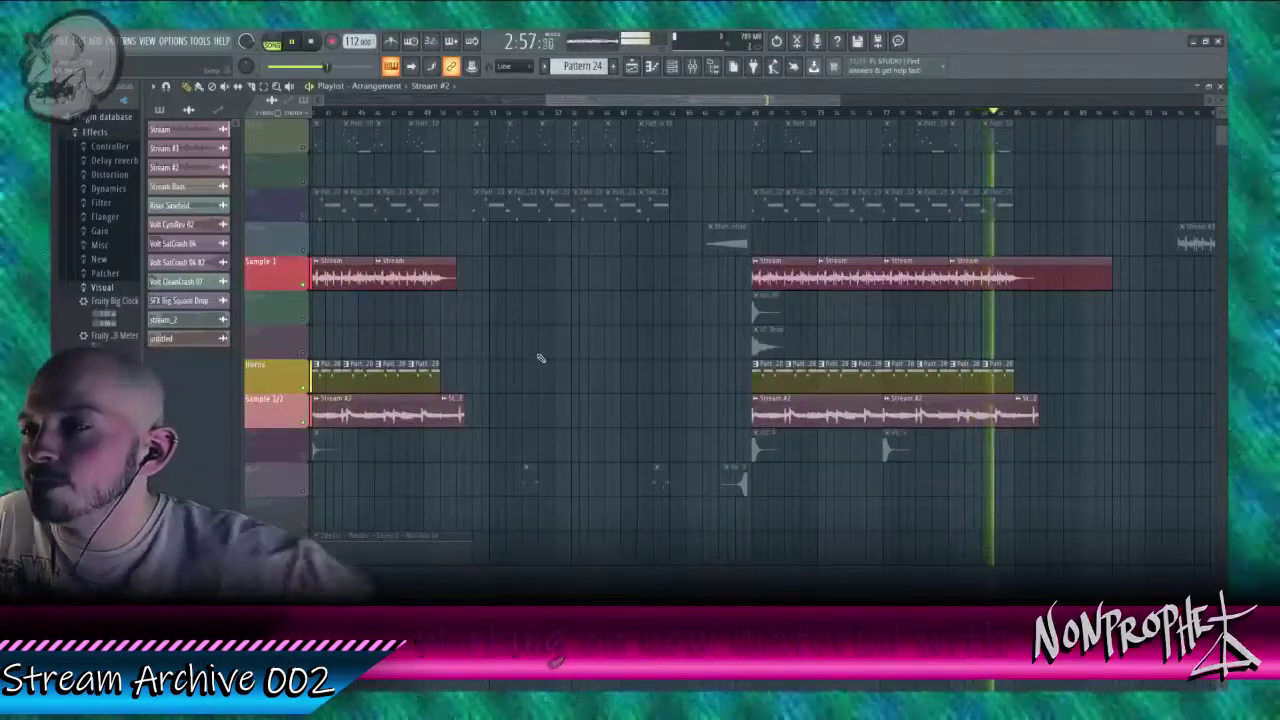
Step: Unmute all playlist tracks and replay the full arrangement from the start of the drop
ctrl+click(304, 423)
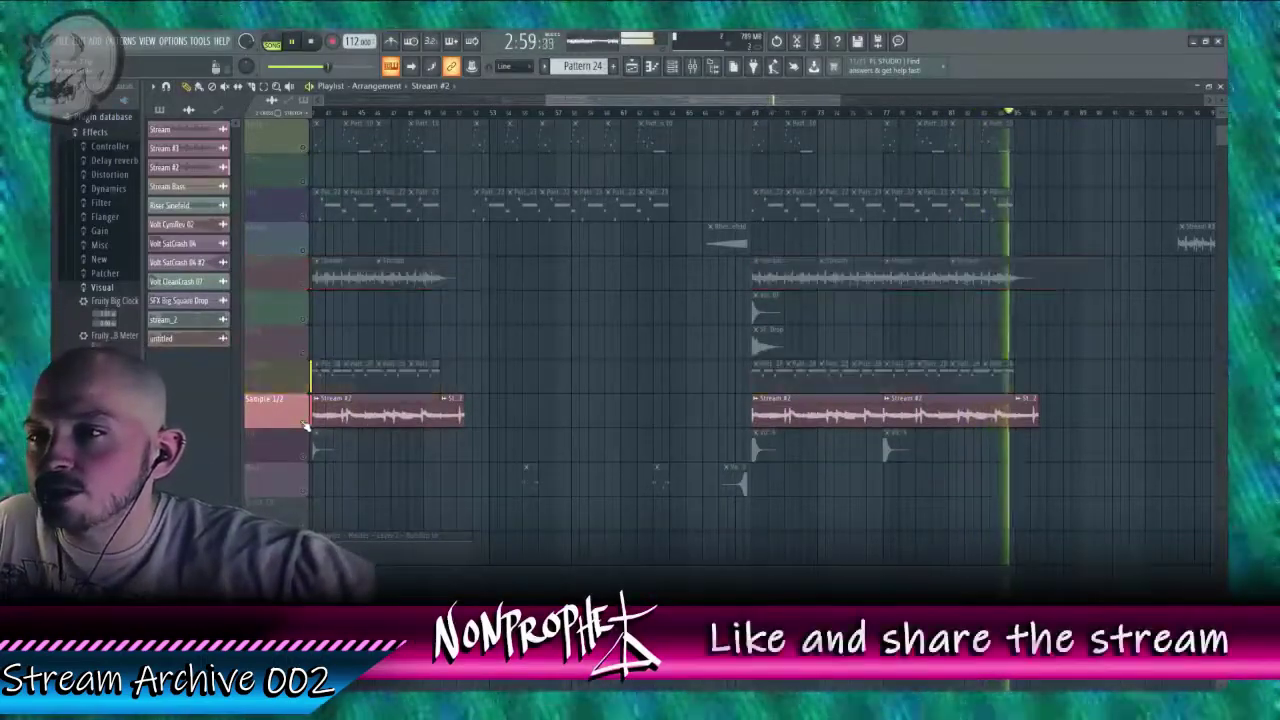
ctrl+click(304, 423)
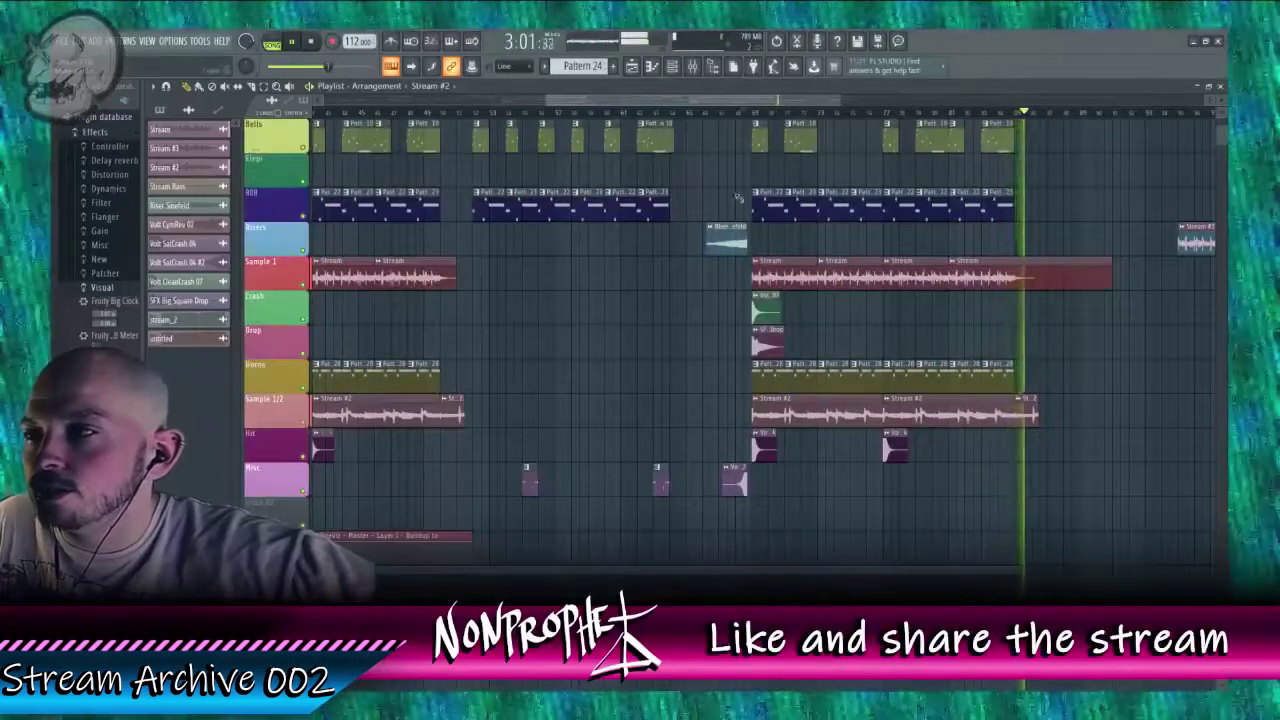
click(755, 113)
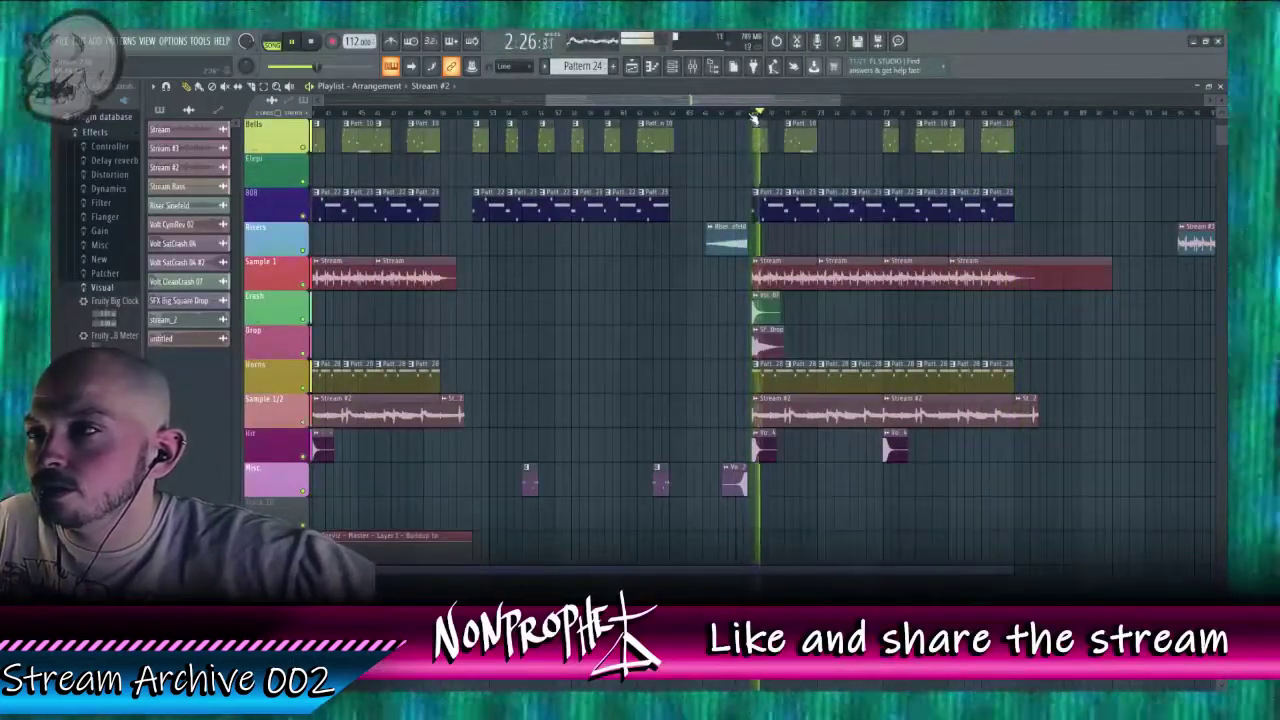
scroll(862, 388, up, 5)
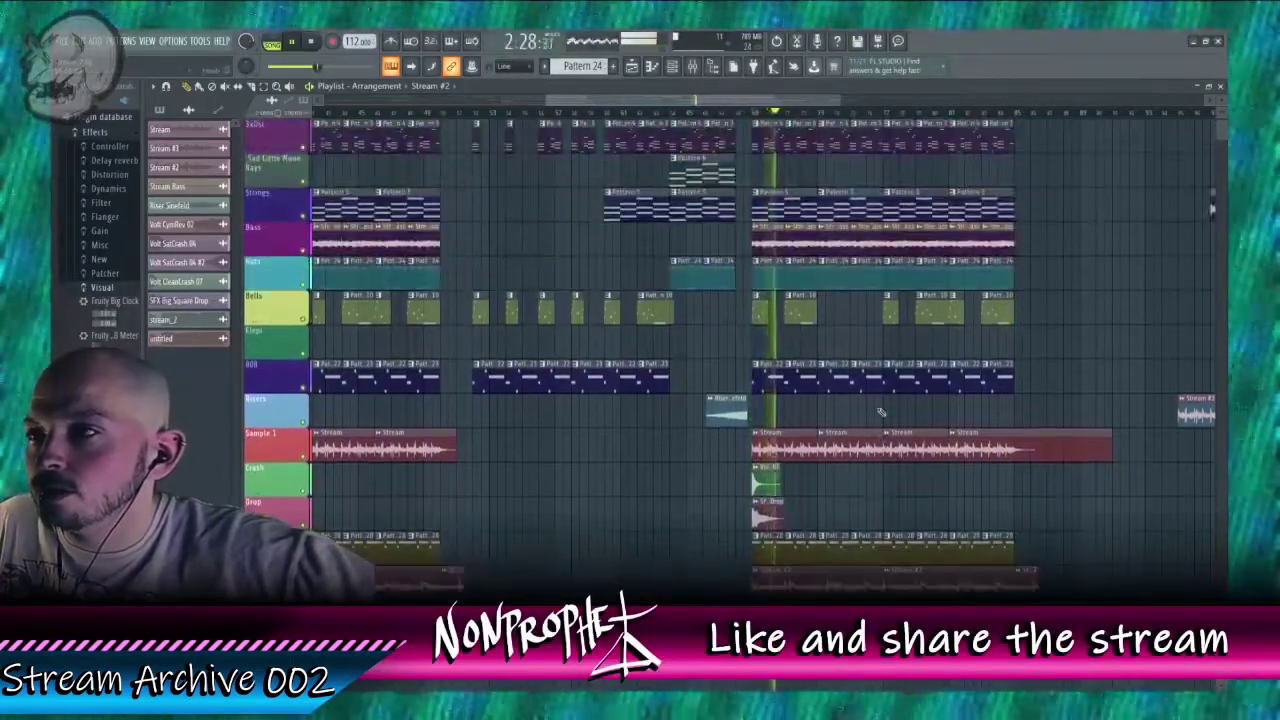
Step: Compare the drop in the untitled audio clip on the Strings track with the arrangement's own drop by playing both
drag(761, 100, 1075, 117)
click(789, 116)
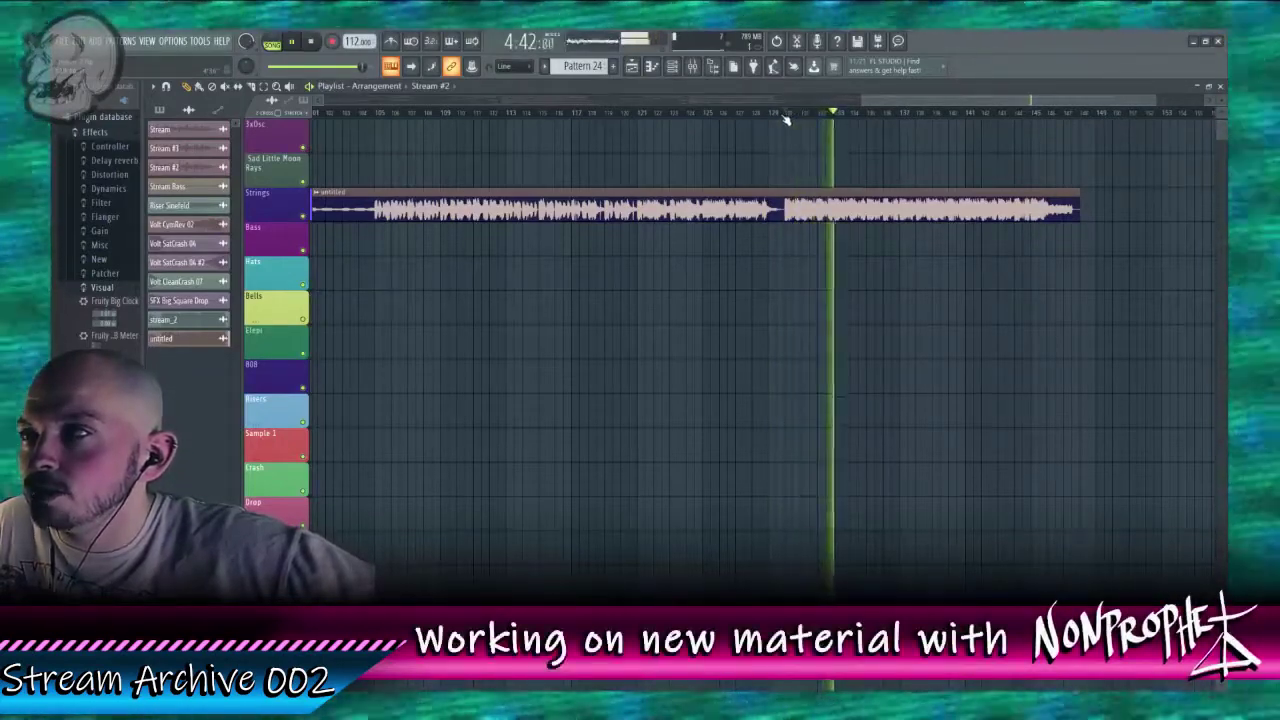
drag(992, 106, 715, 106)
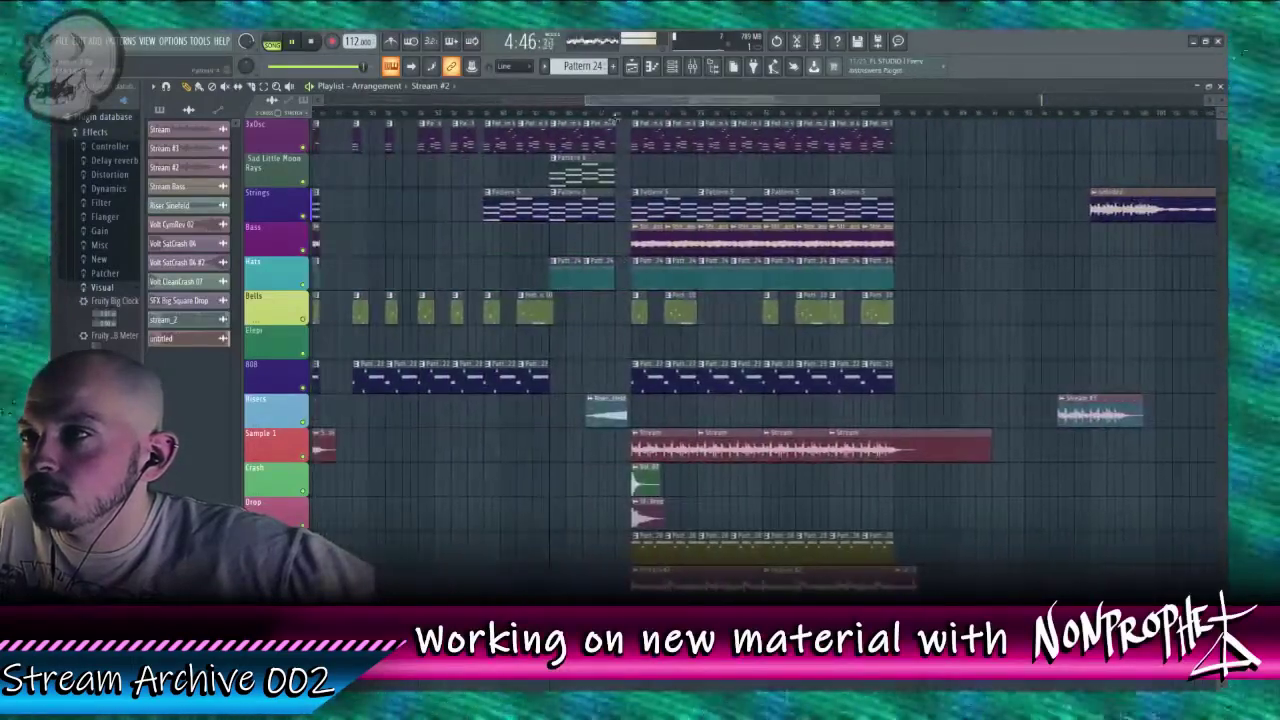
click(630, 114)
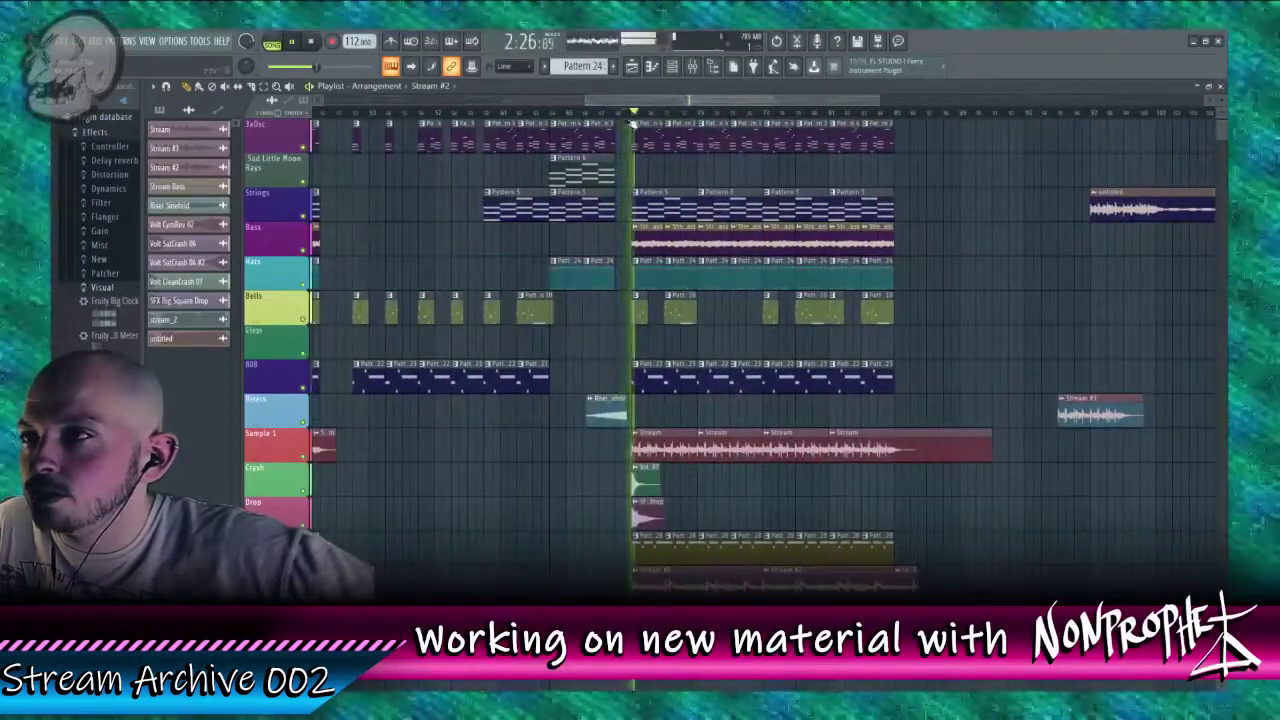
Step: Check the Riser Sinefeld and Volt SatCrash 04 #2 channels and Insert 17's mixer track, replaying from just before the drop
double_click(606, 405)
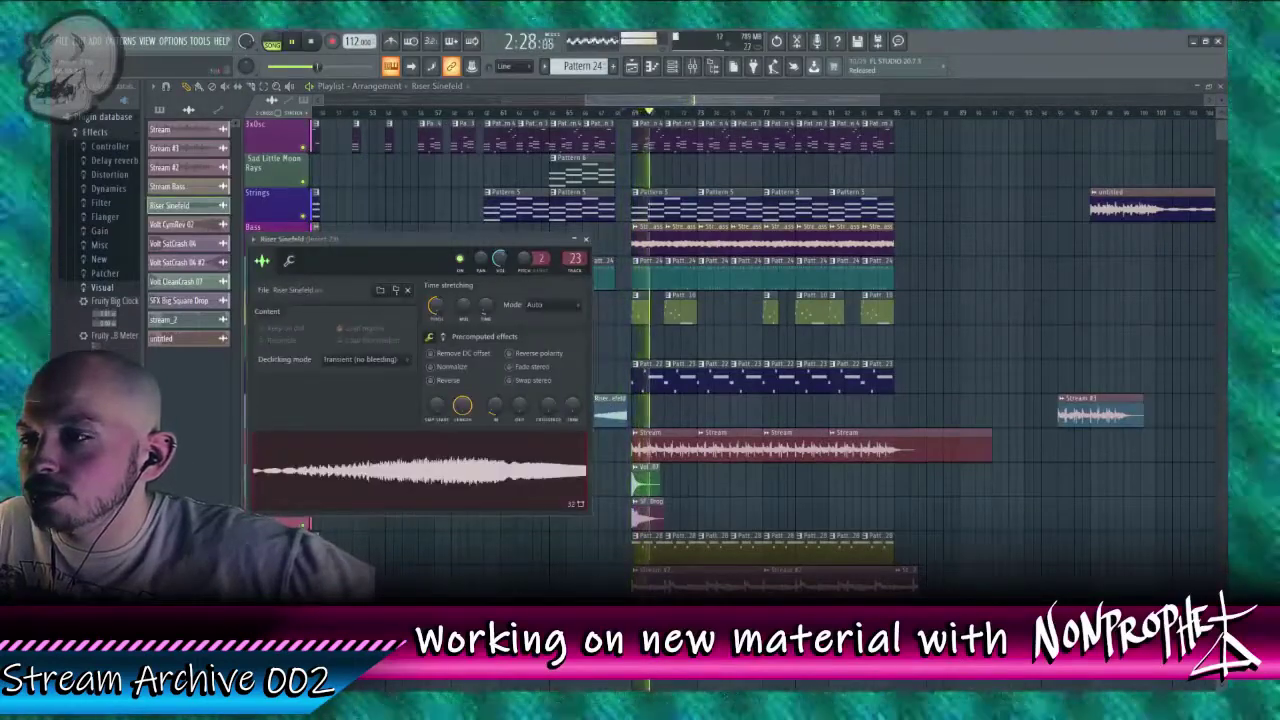
double_click(180, 262)
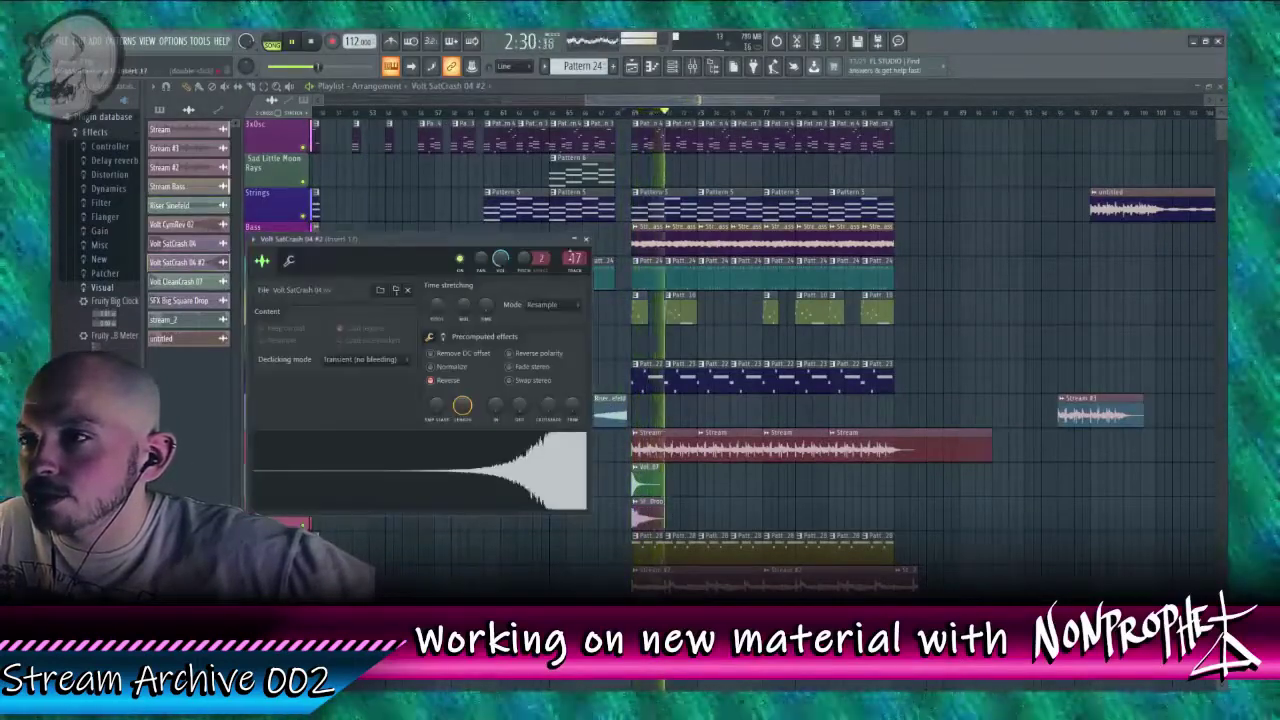
double_click(571, 257)
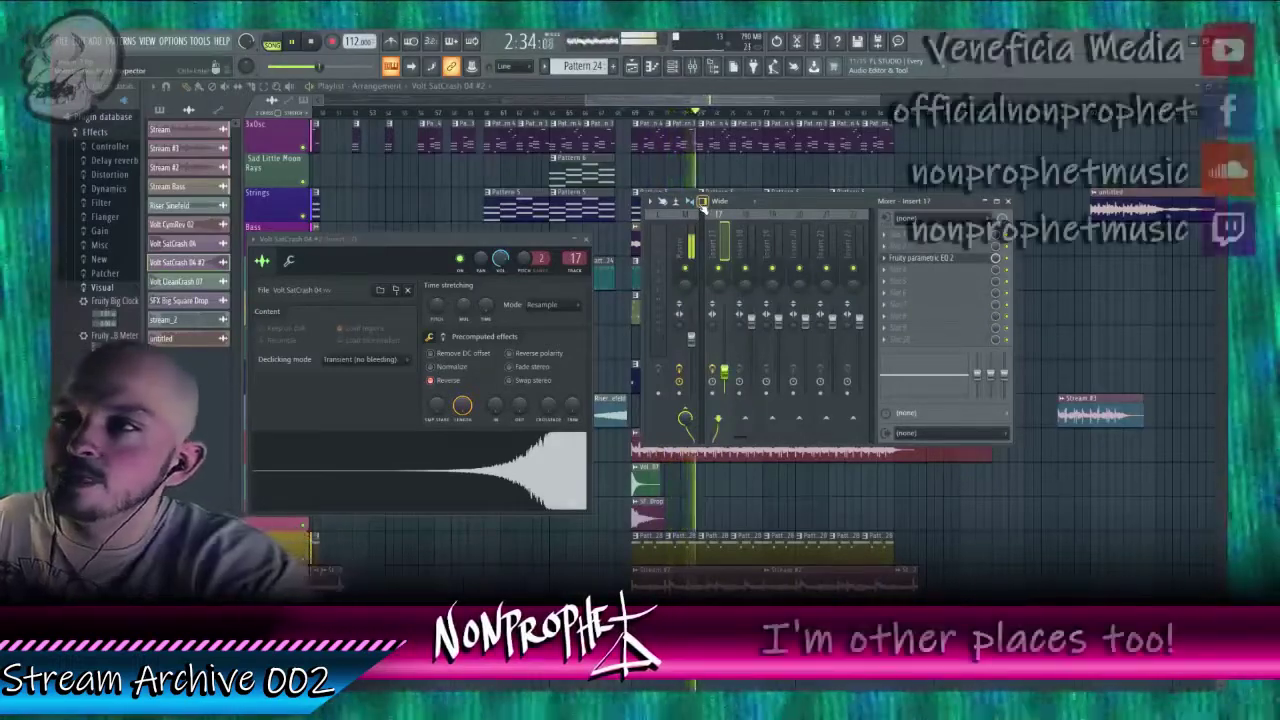
click(620, 110)
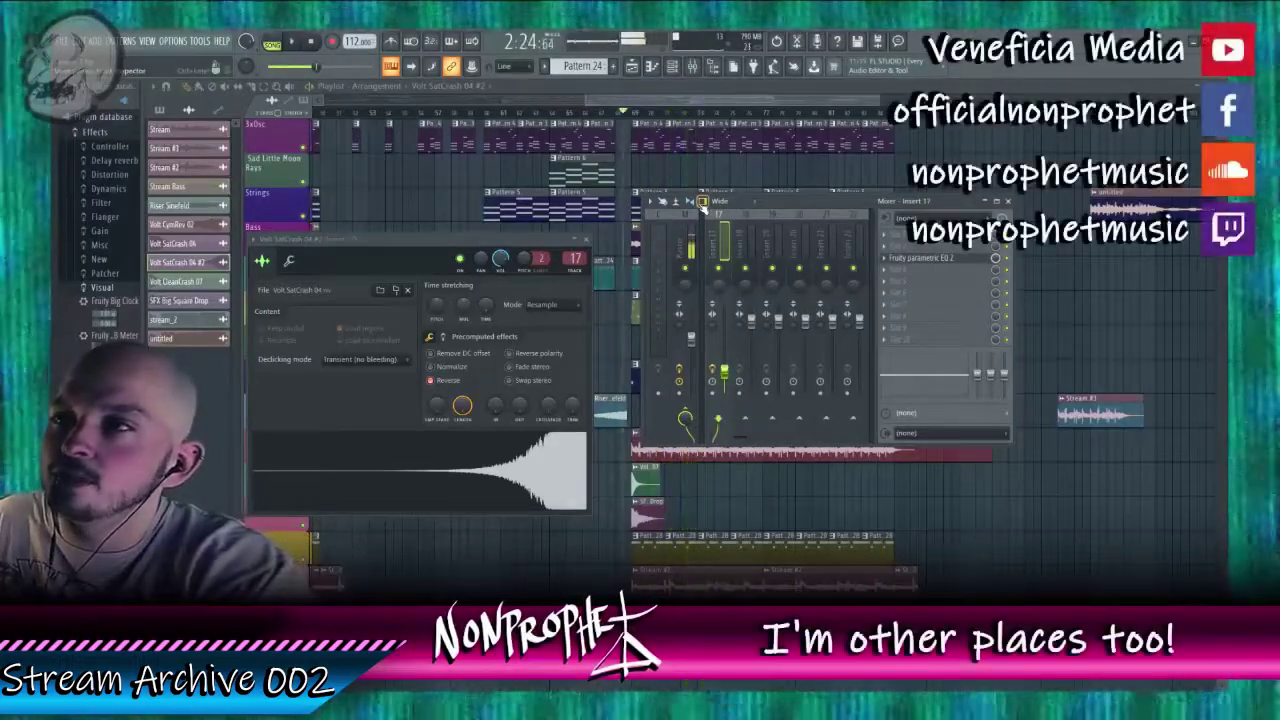
click(618, 113)
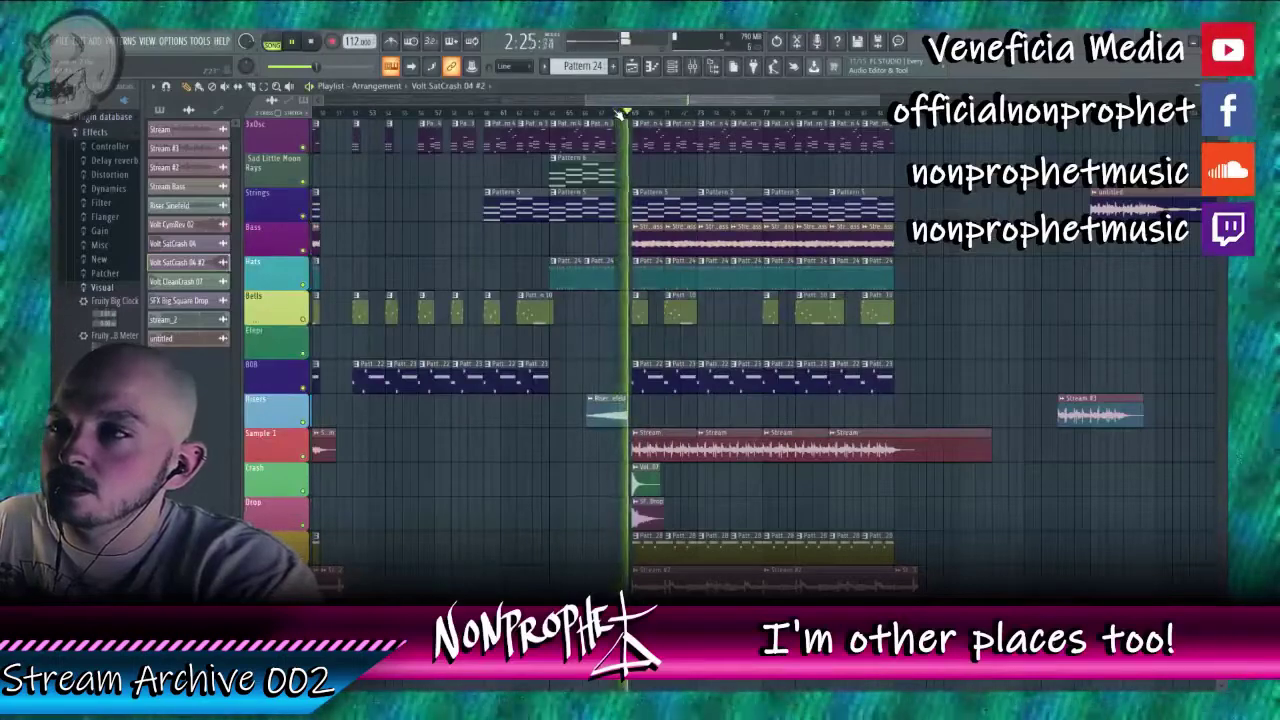
Step: Add Fruity Delay 3 after the EQ on Insert 17, the mixer track of the Volt SatCrash 04 #2 channel
double_click(180, 262)
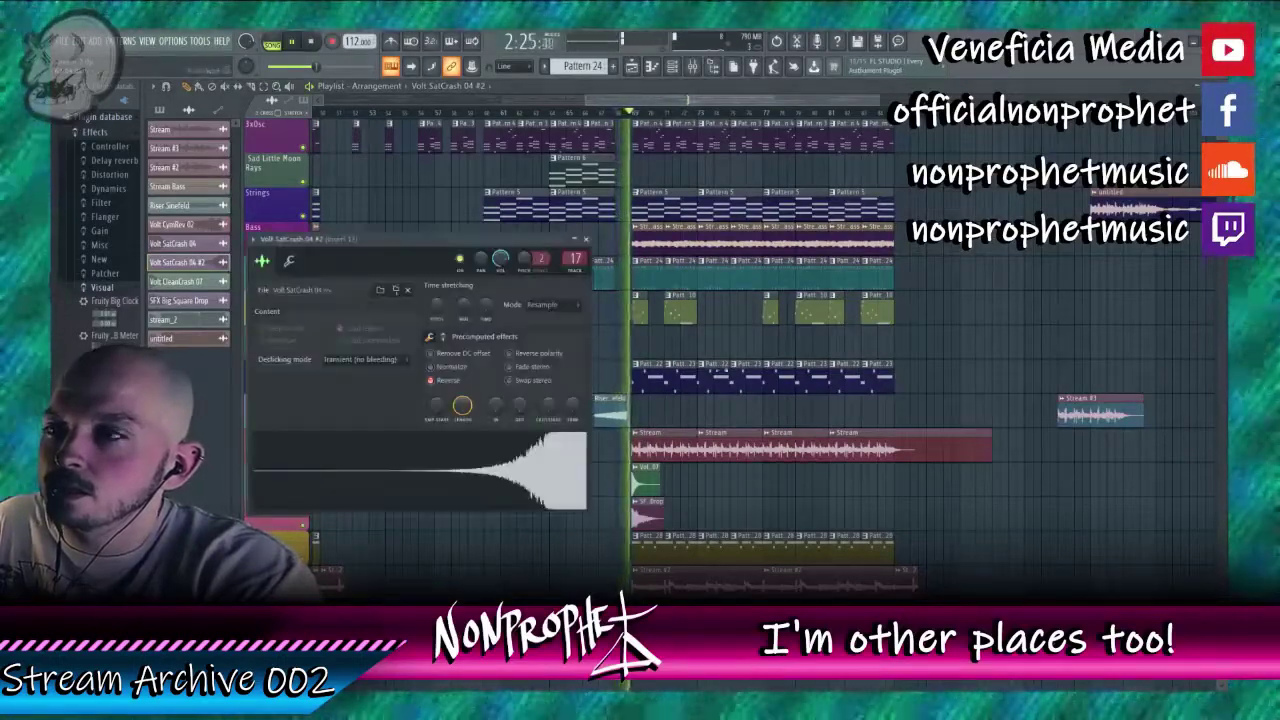
double_click(575, 259)
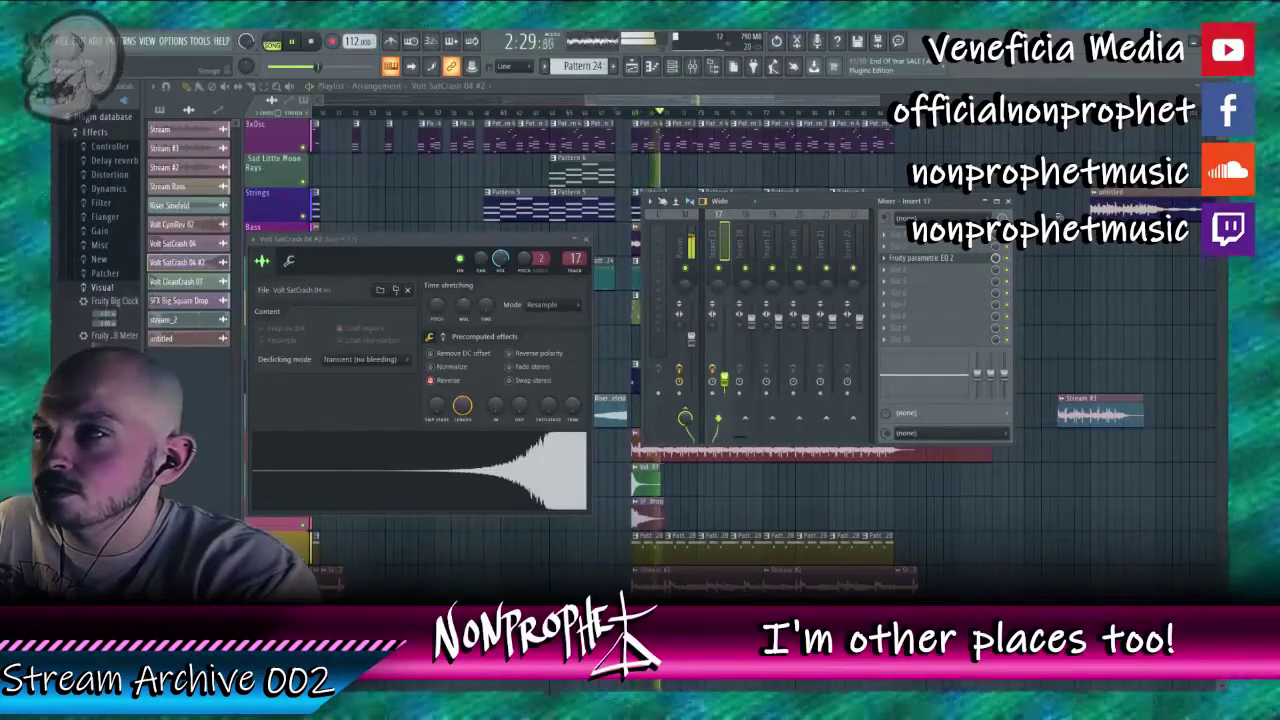
click(965, 271)
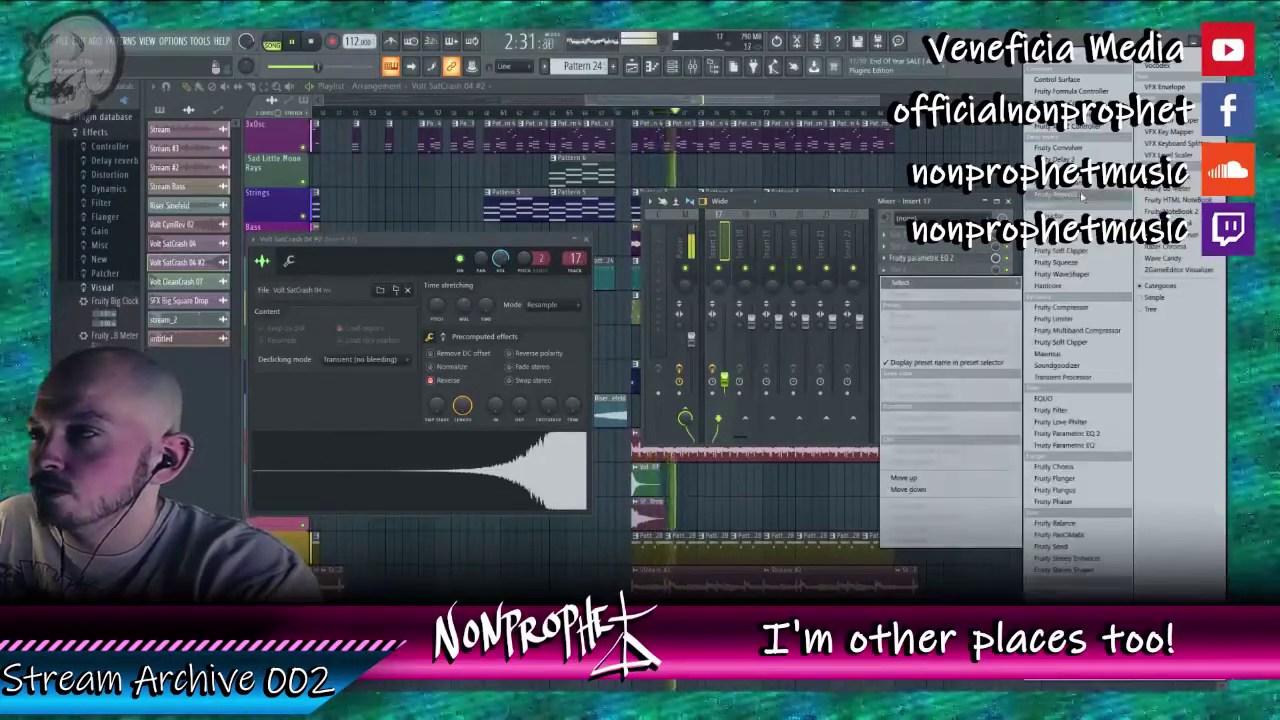
click(1060, 160)
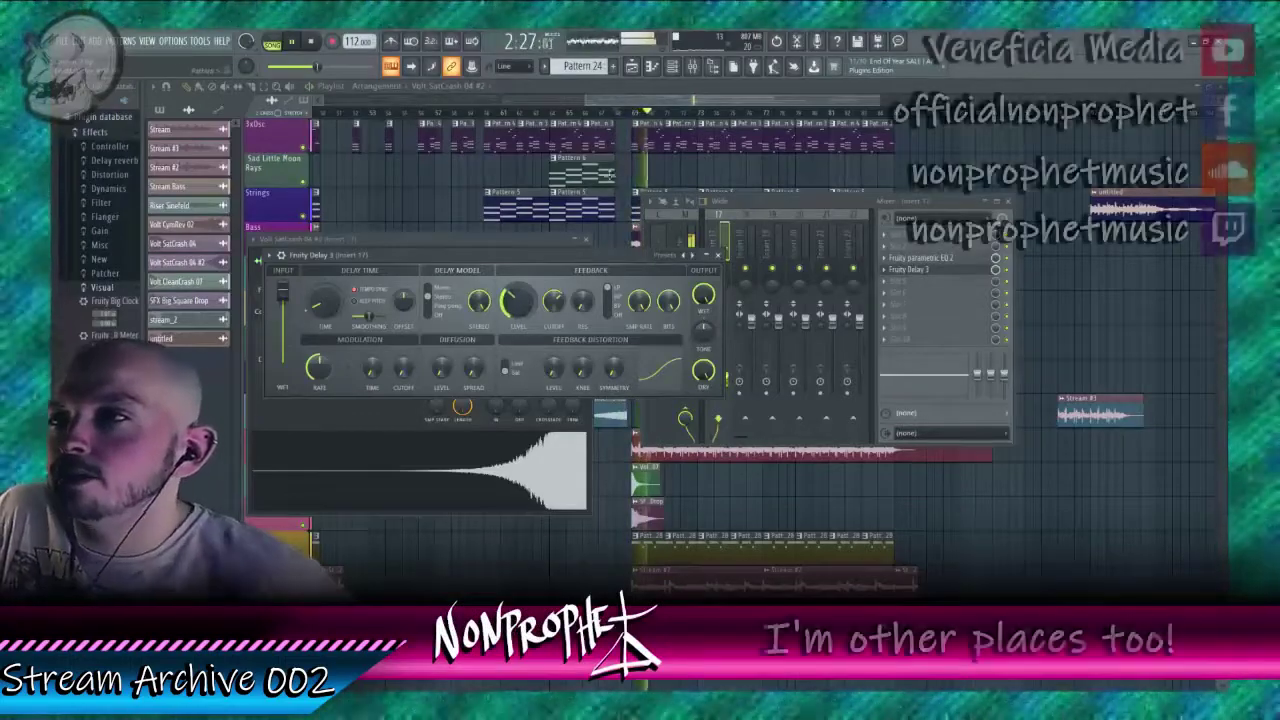
Step: Check the Volt SatCrash 04 channel and its Insert 16 mixer track, replaying from the start of the drop
drag(630, 101, 595, 205)
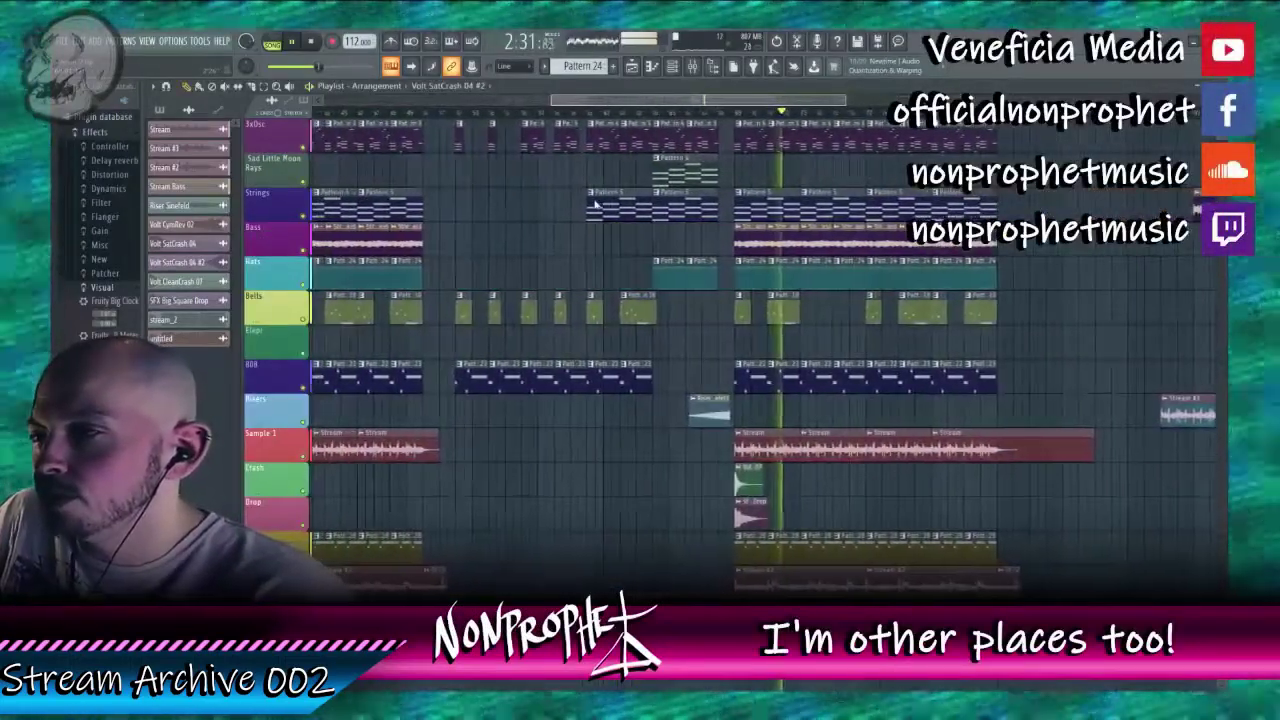
scroll(805, 431, down, 5)
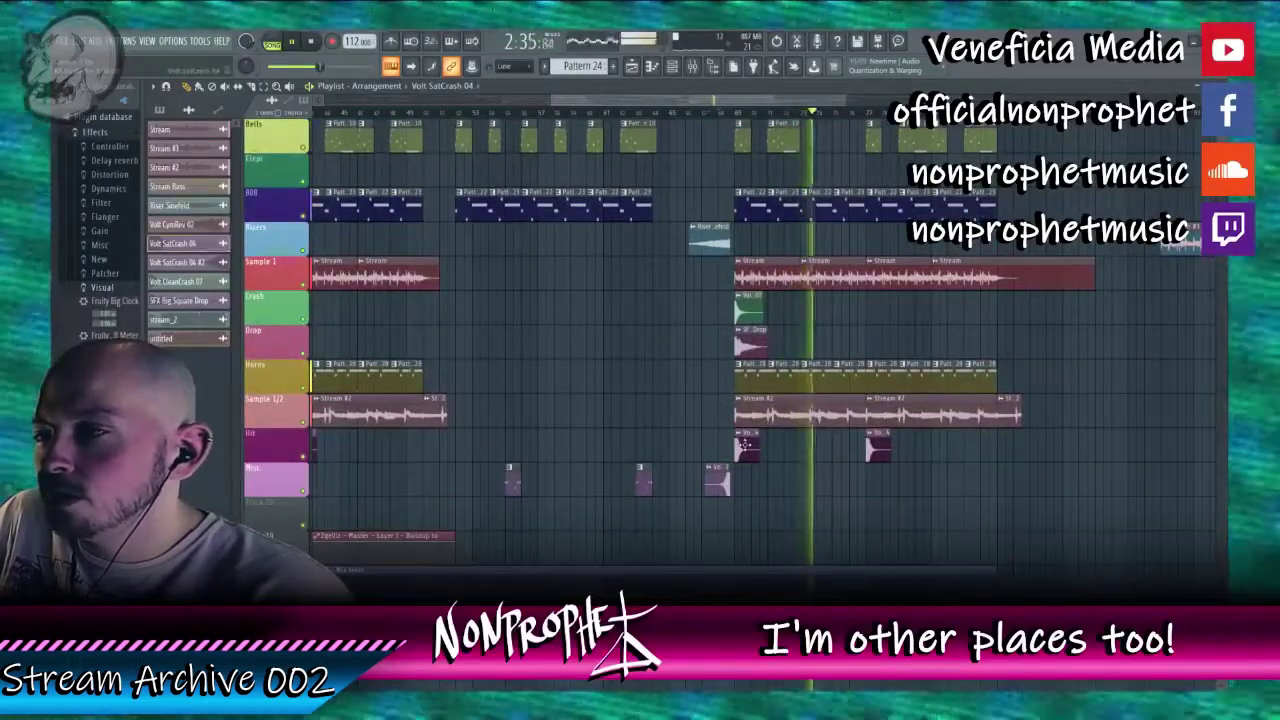
double_click(510, 478)
double_click(543, 226)
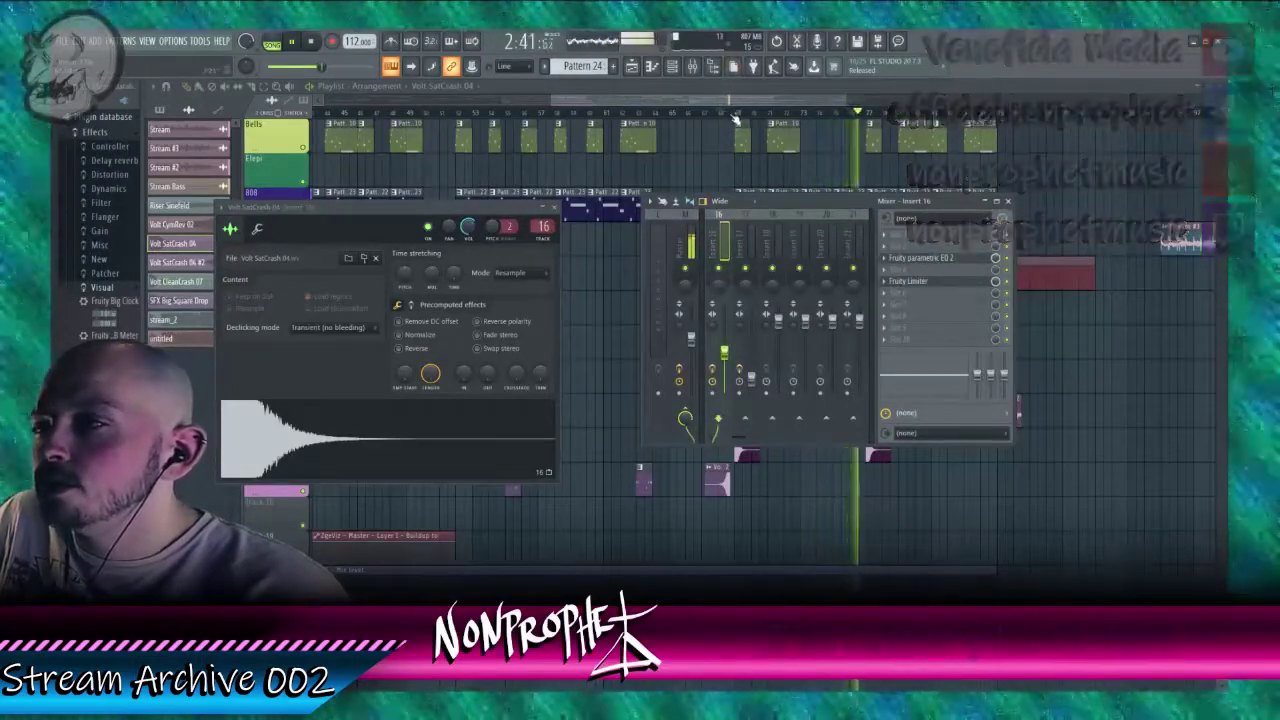
click(738, 111)
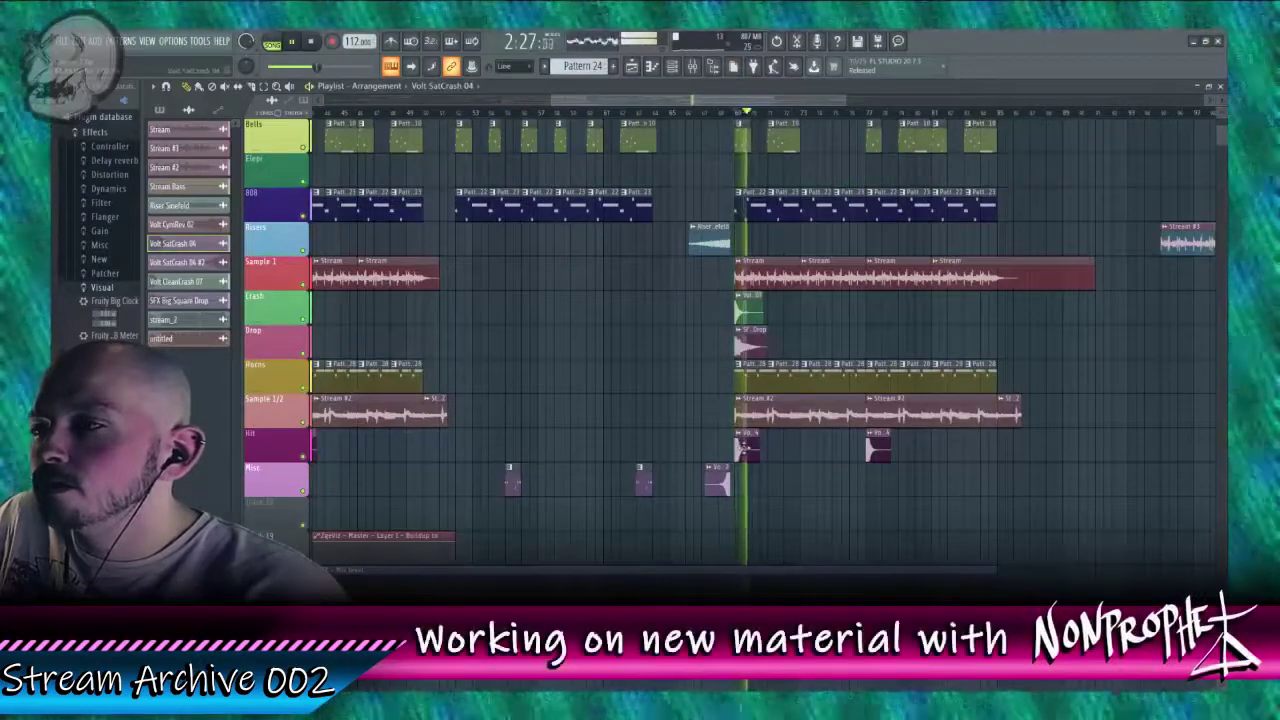
Step: Reset the Volt SatCrash 04 channel's volume to its default and replay from the start of the drop
double_click(747, 452)
right_click(467, 228)
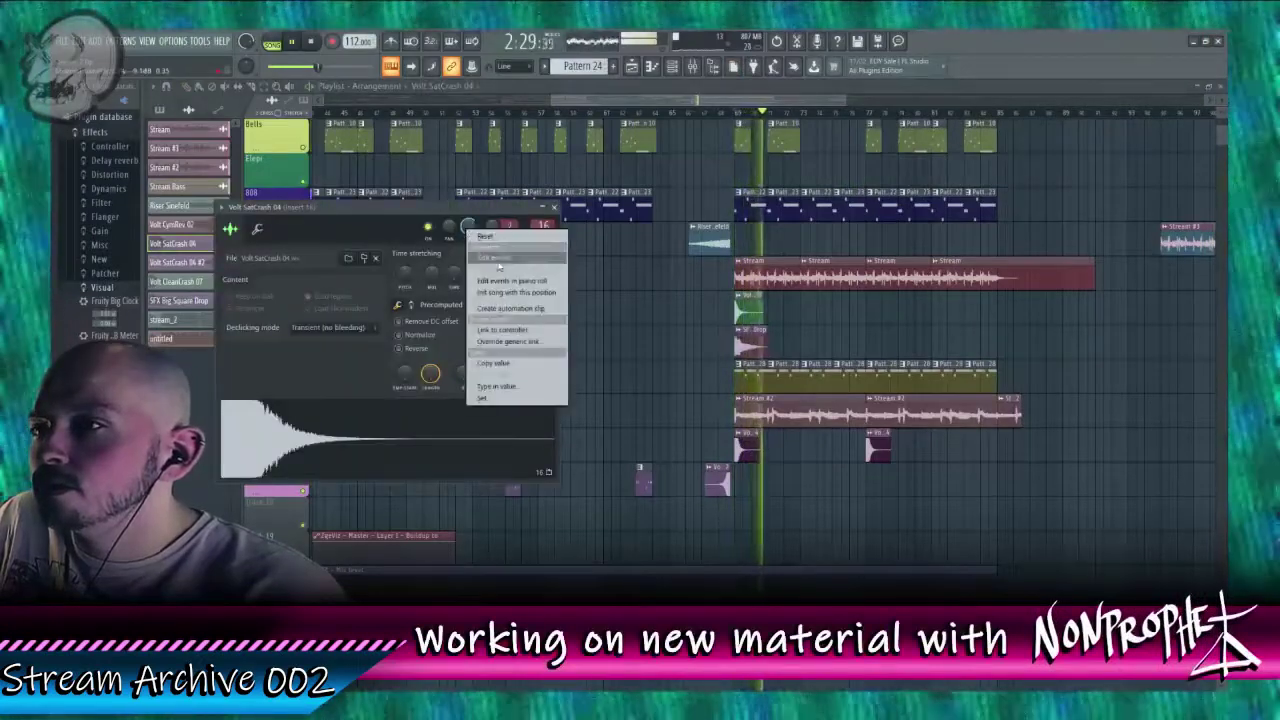
click(505, 236)
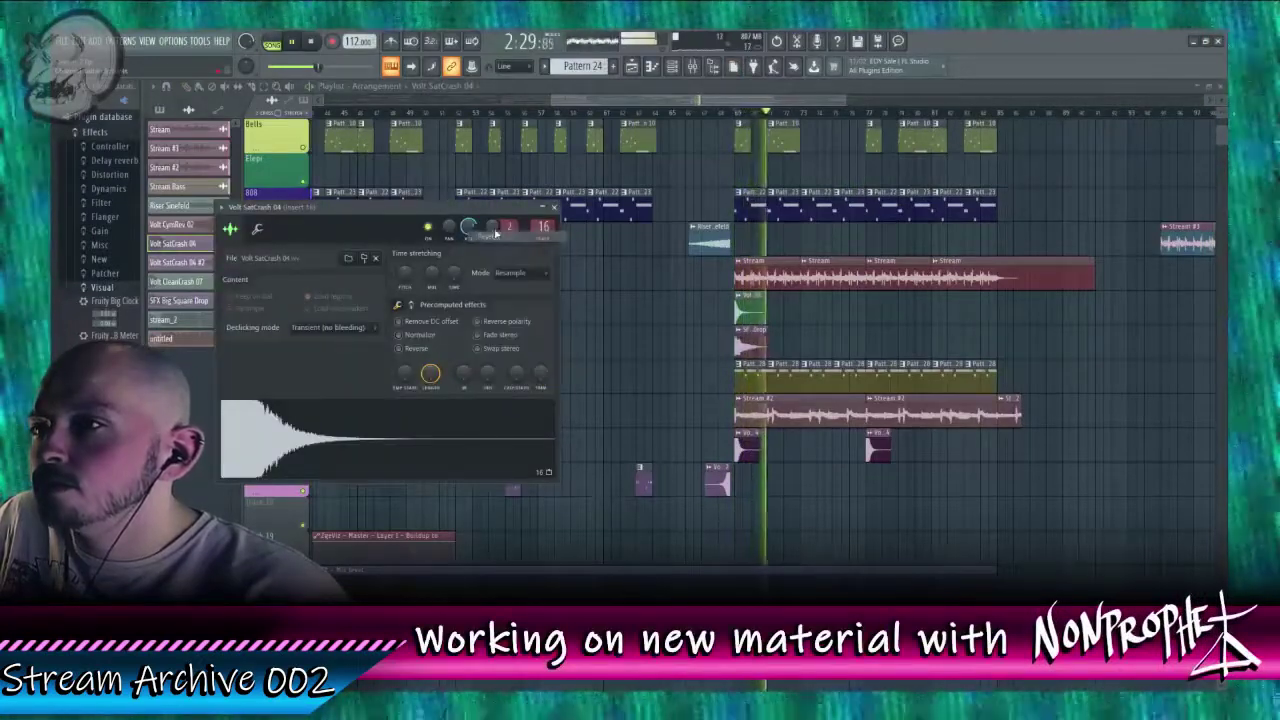
click(738, 112)
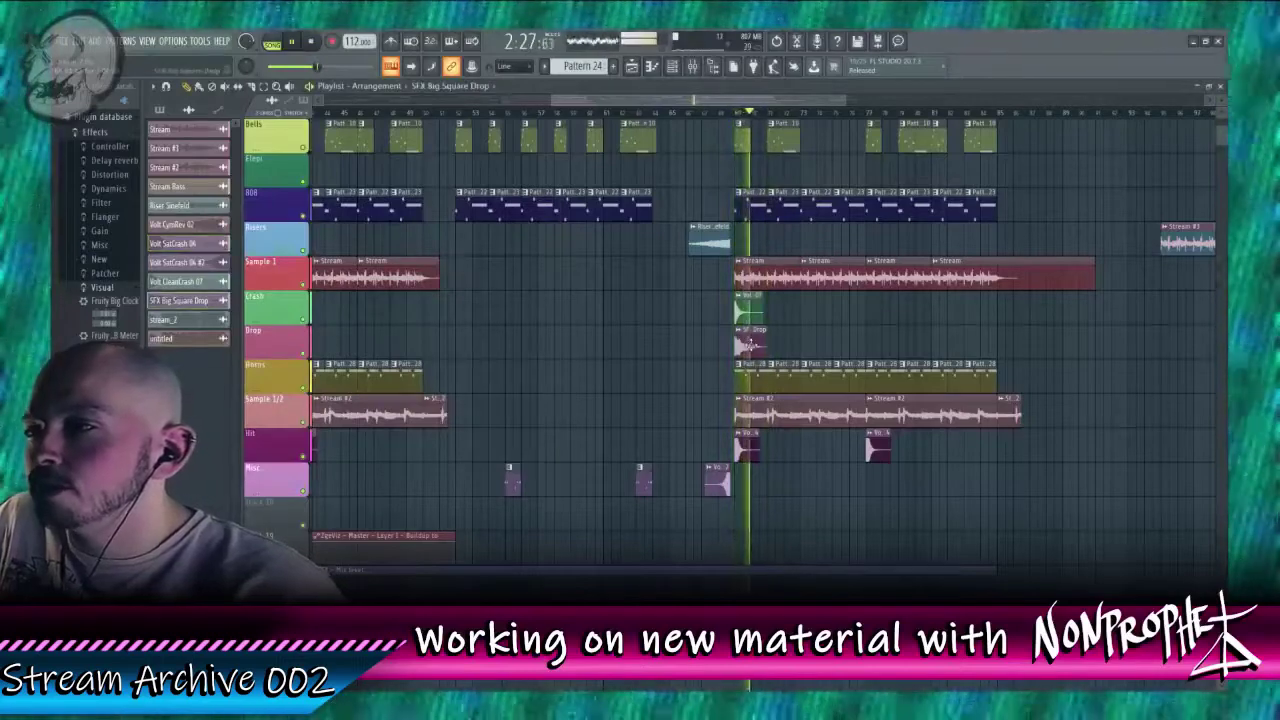
Step: Add Fruity Limiter to slot 4 of Insert 4, the mixer track of the SFX Big Square Drop channel
double_click(748, 344)
click(592, 275)
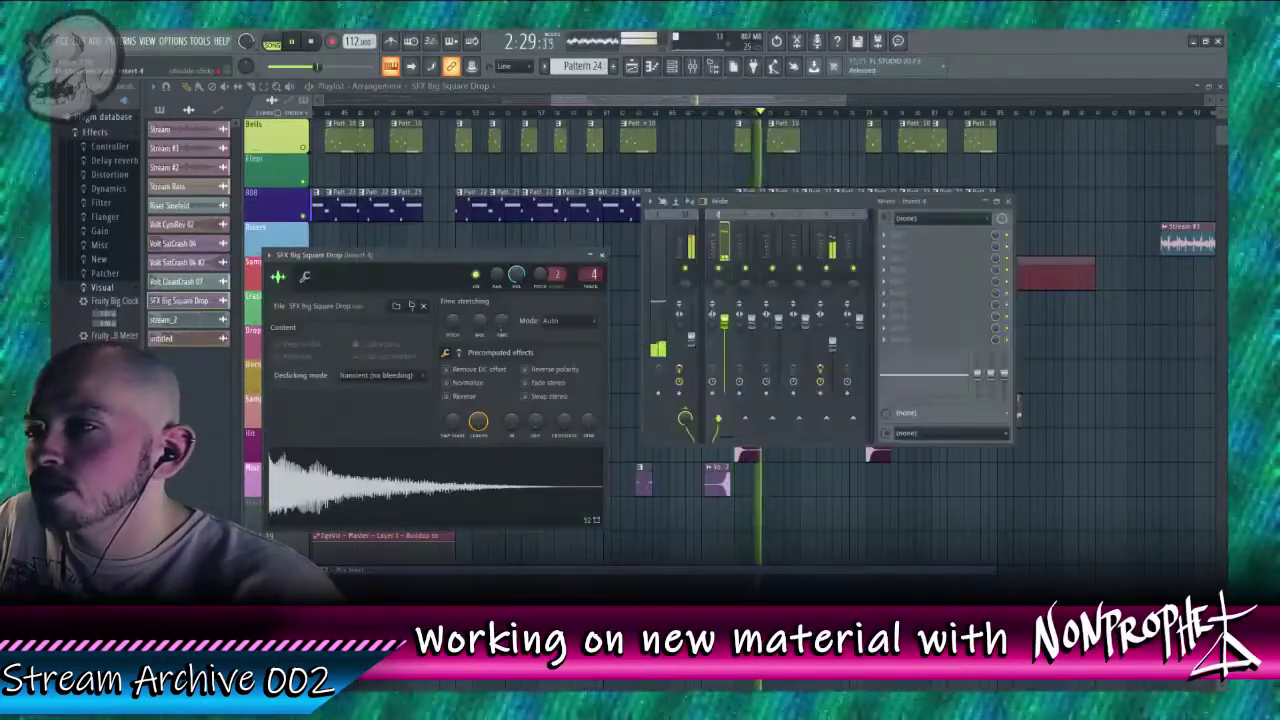
click(886, 280)
mouse_move(950, 282)
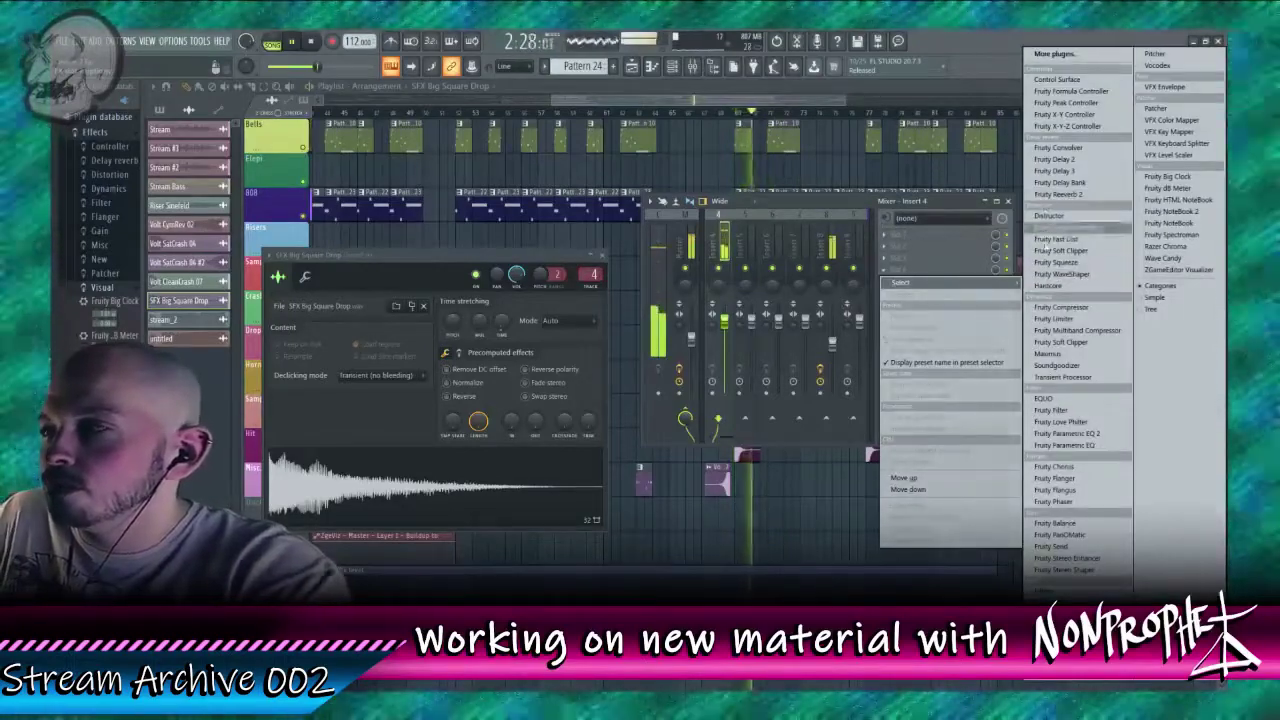
click(1058, 320)
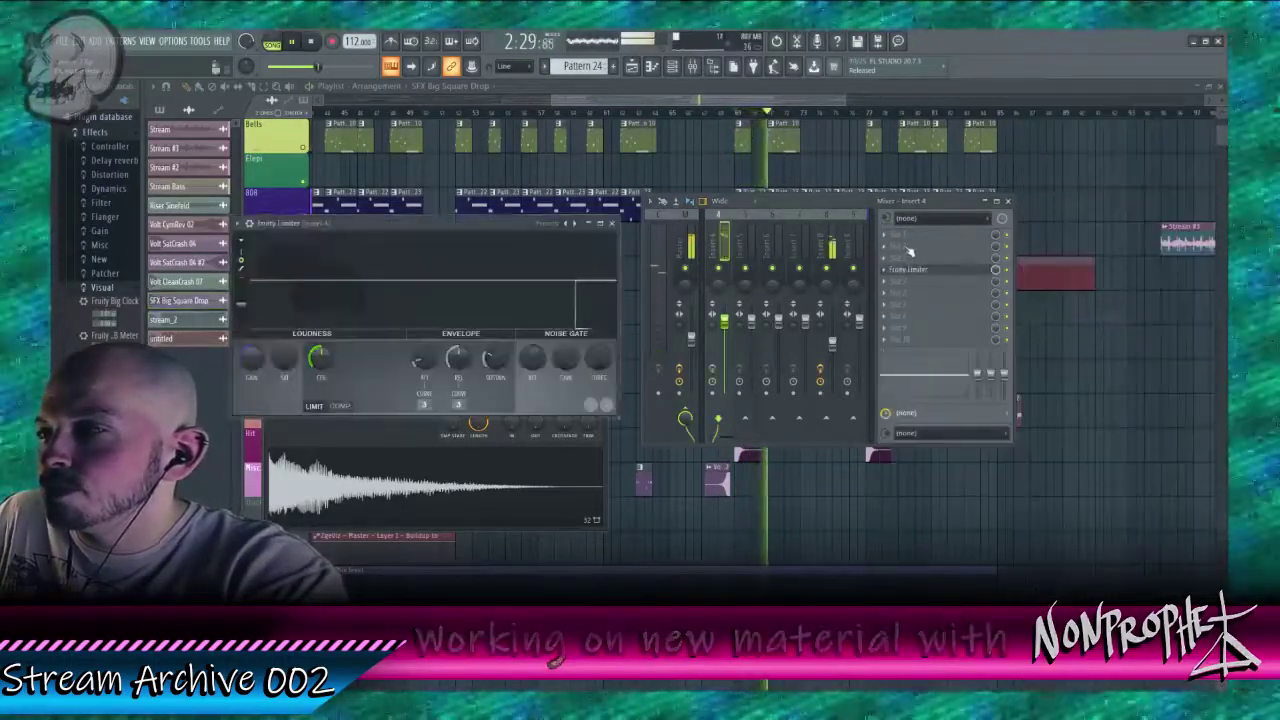
Step: Add Fruity Parametric EQ 2 to the first effect slot of Insert 4, ahead of the limiter
click(908, 255)
mouse_move(905, 248)
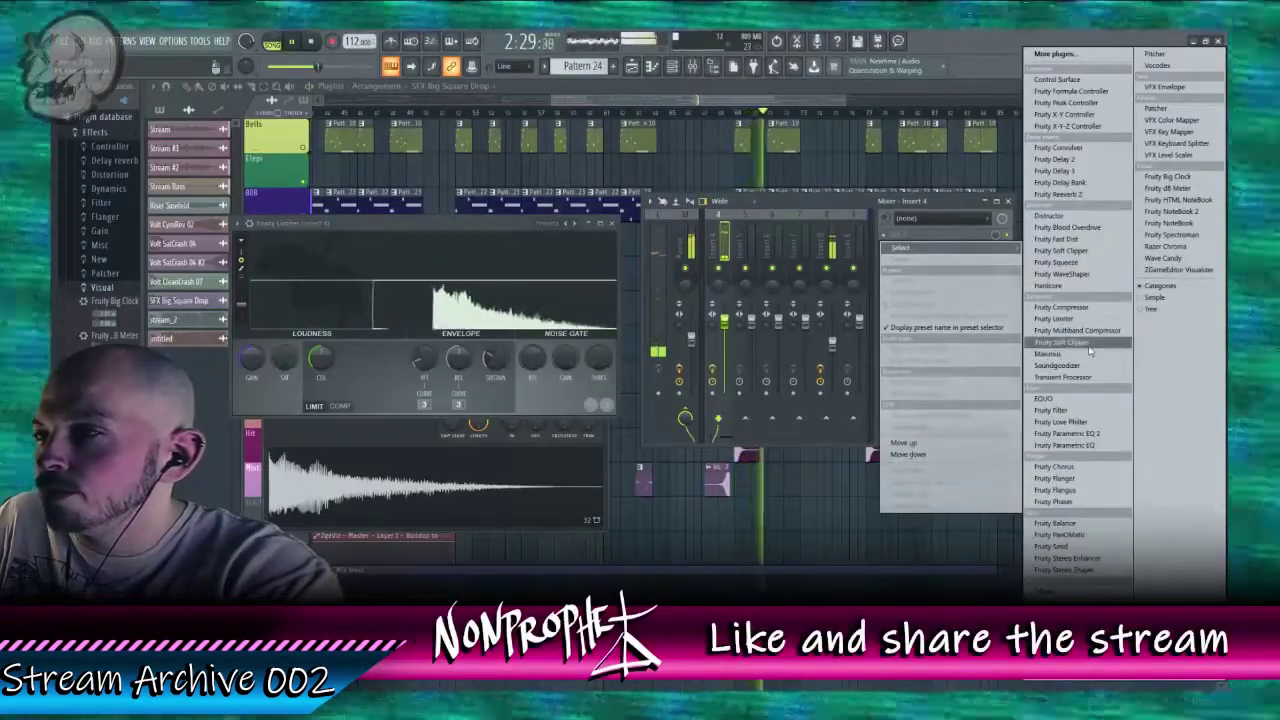
click(907, 234)
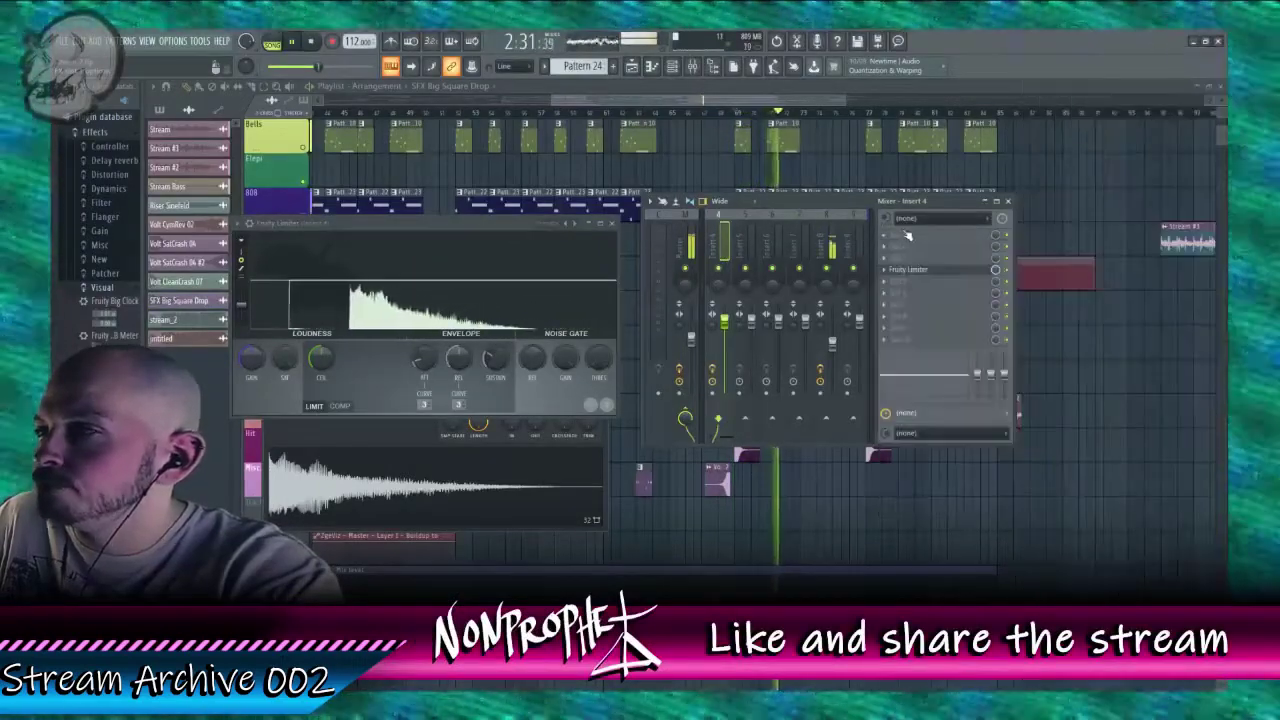
click(898, 240)
mouse_move(900, 247)
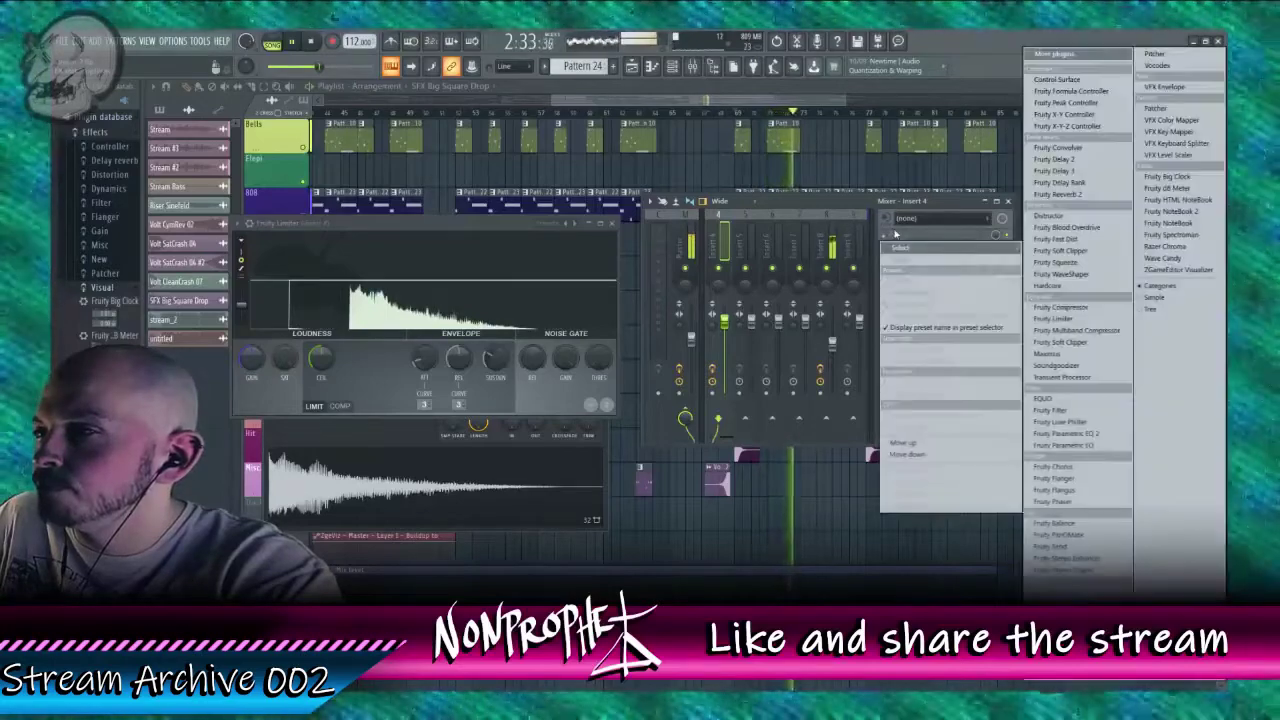
click(1097, 437)
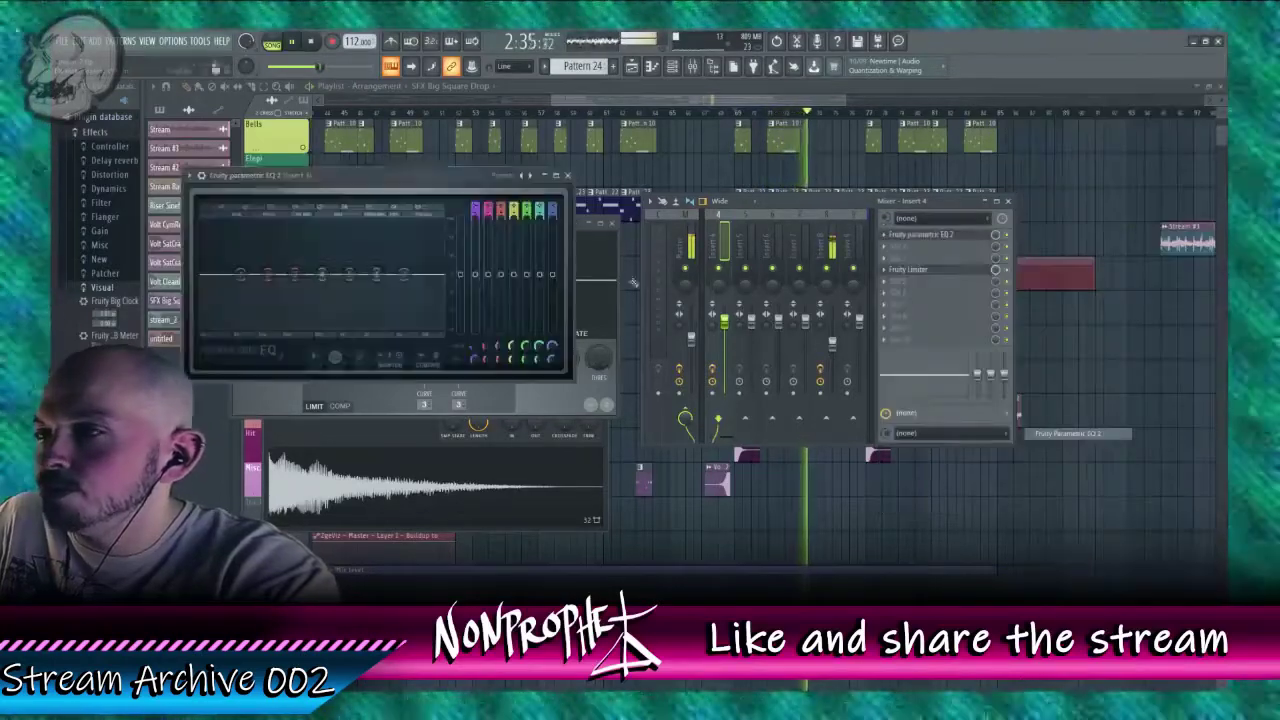
Step: Set band 7 of Insert 4's EQ to low pass, sweep its cutoff down towards the low mids, and raise the Fruity Limiter's gain
right_click(402, 275)
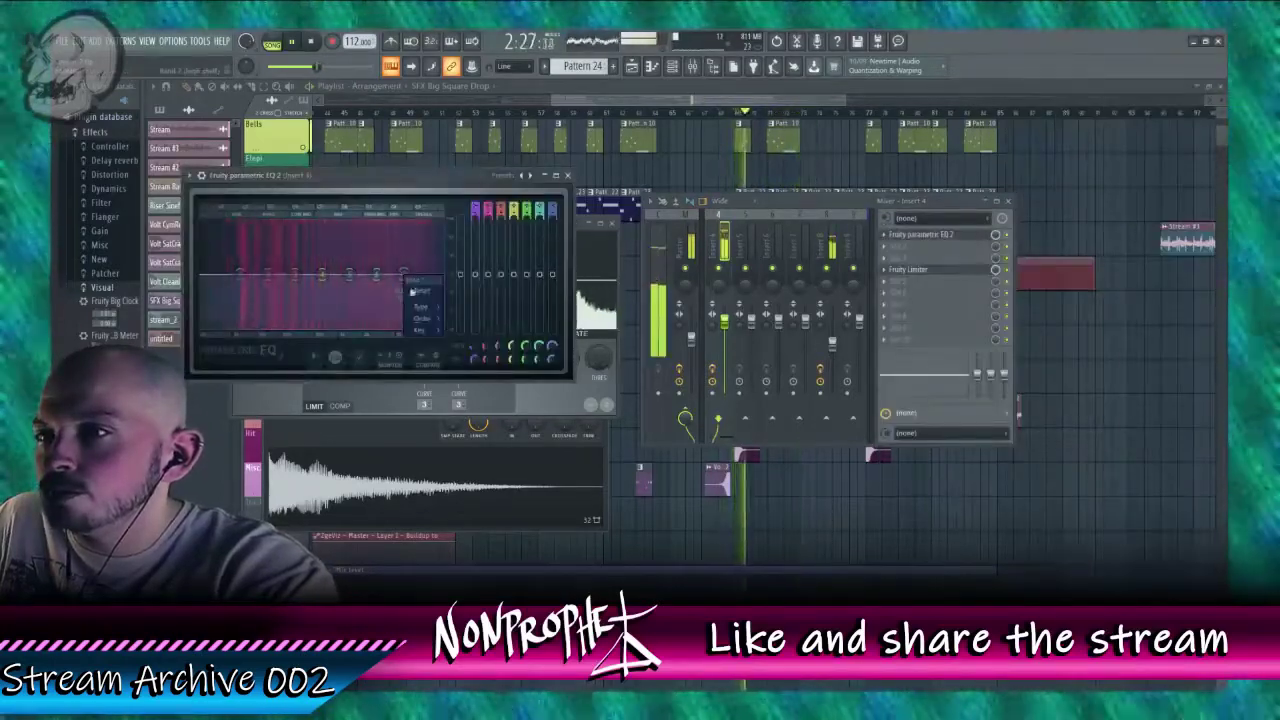
mouse_move(423, 306)
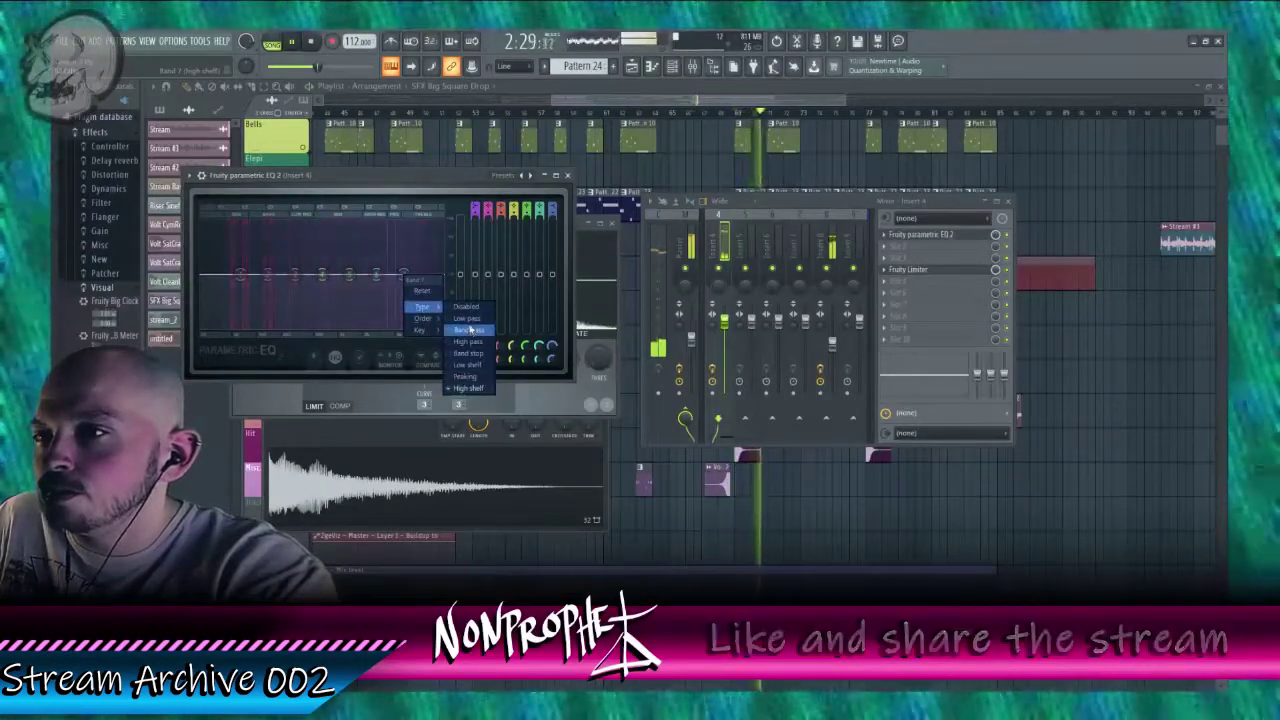
click(468, 318)
drag(406, 282, 343, 275)
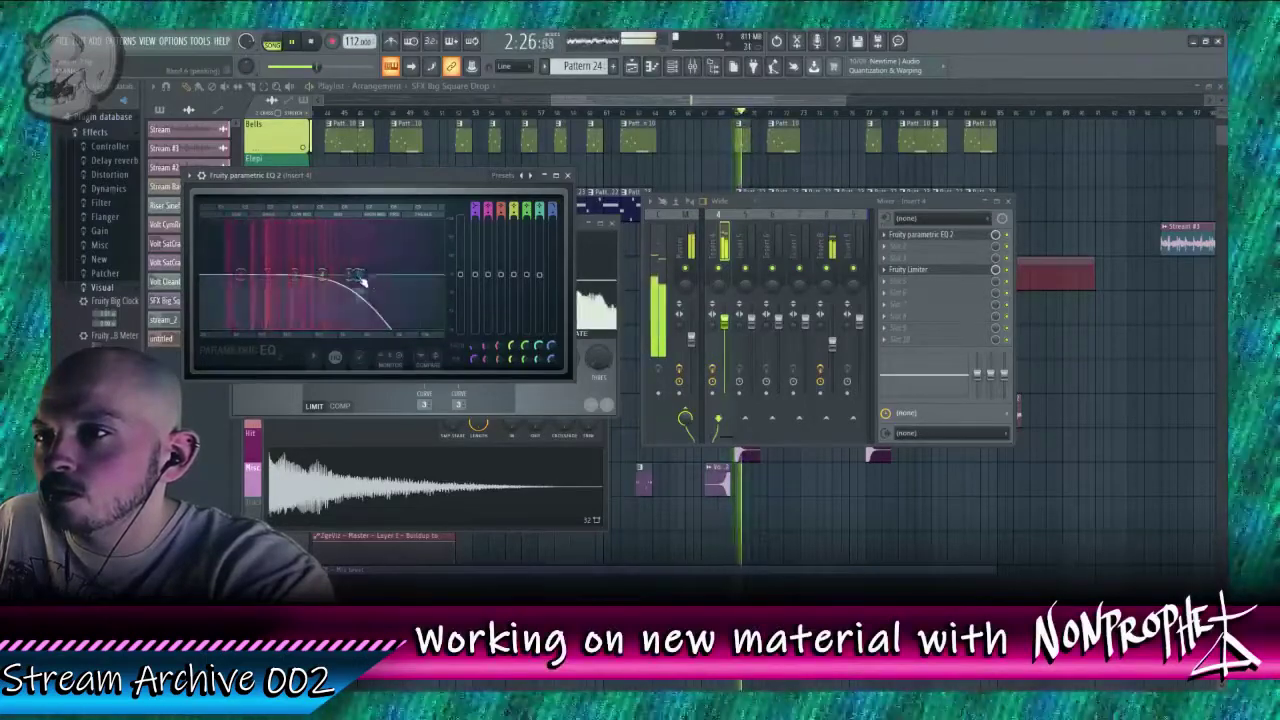
drag(328, 274, 309, 276)
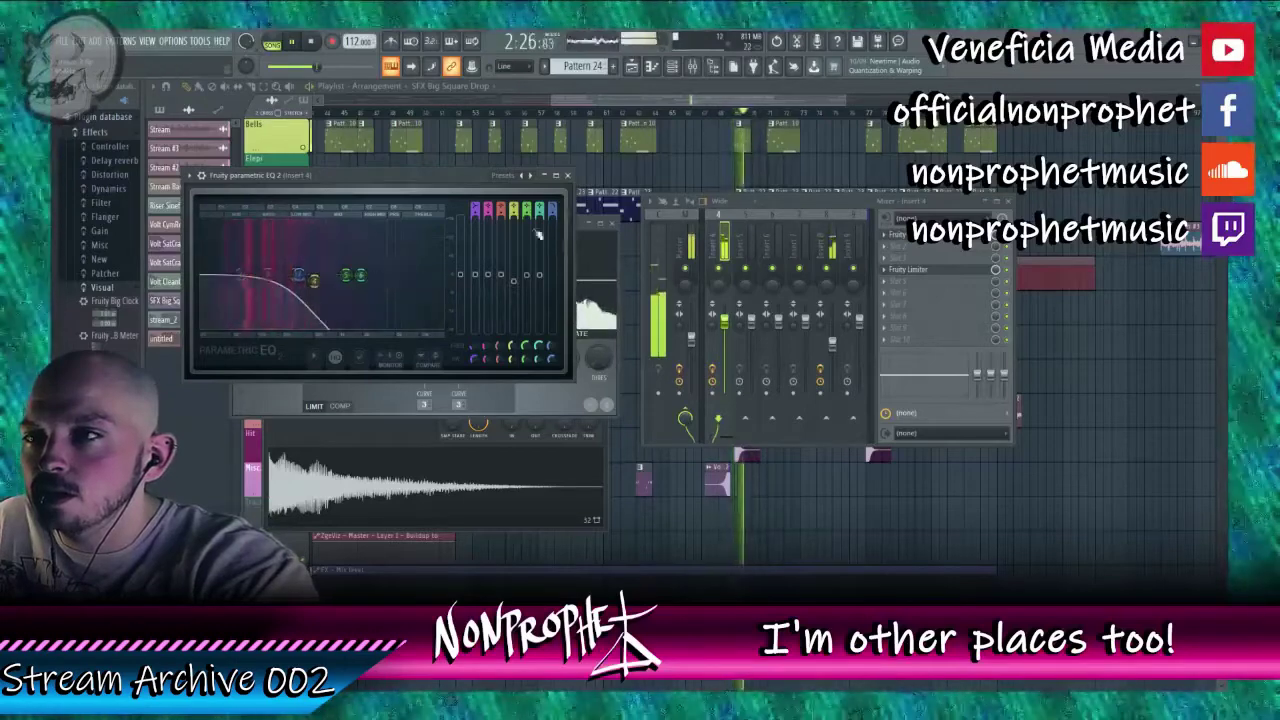
click(600, 255)
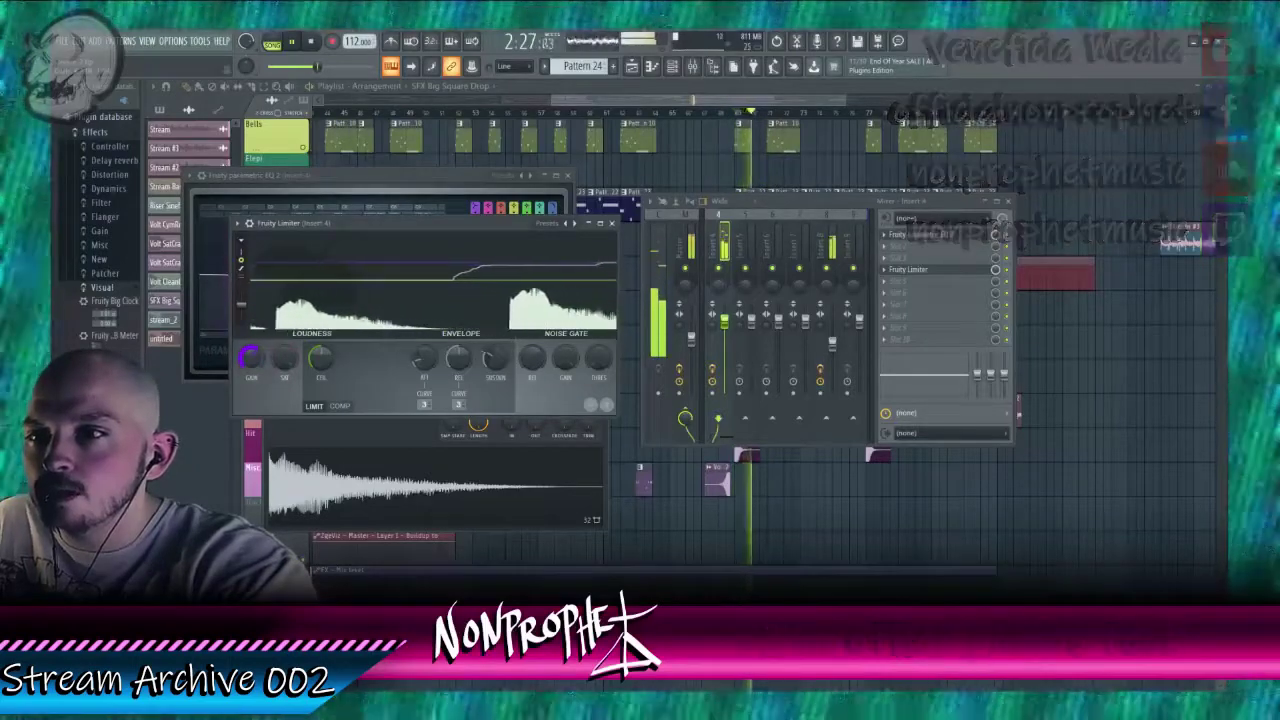
Step: Check the settings and mixer routing of the Volt CleanCrash 07 channel on the playlist's Crash track
drag(650, 100, 696, 100)
scroll(706, 360, down, 3)
scroll(706, 360, up, 5)
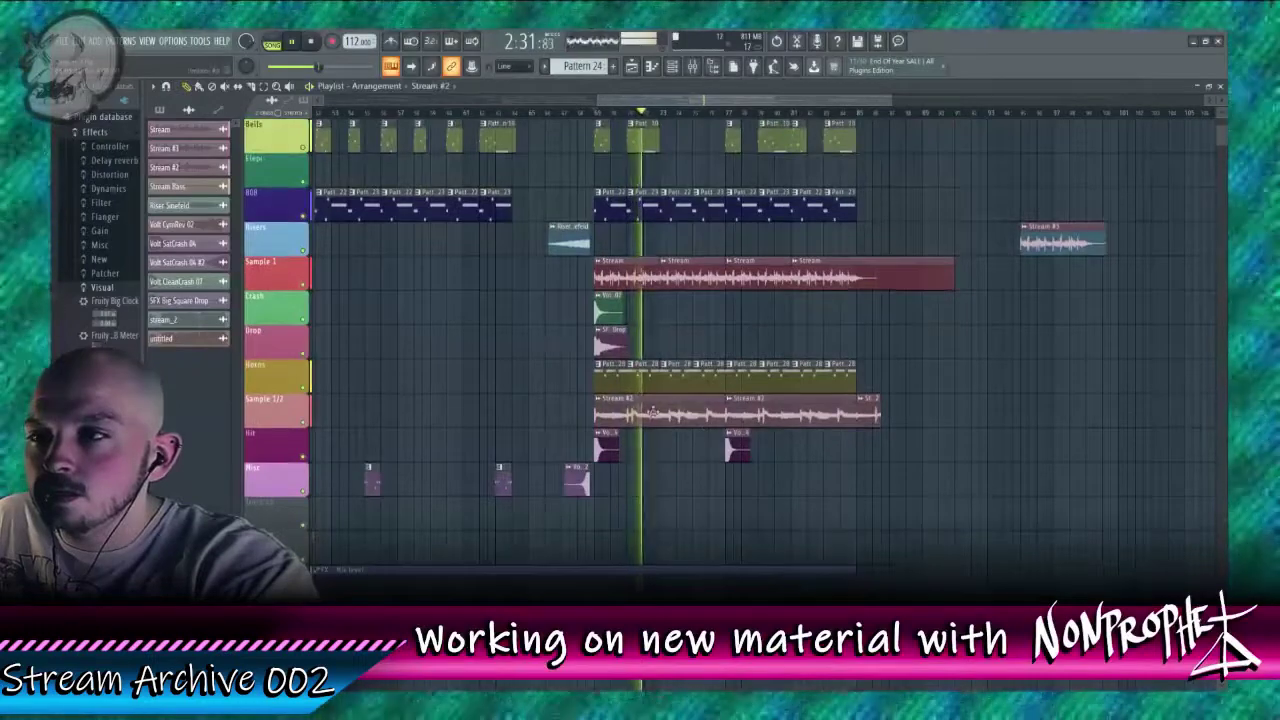
double_click(605, 313)
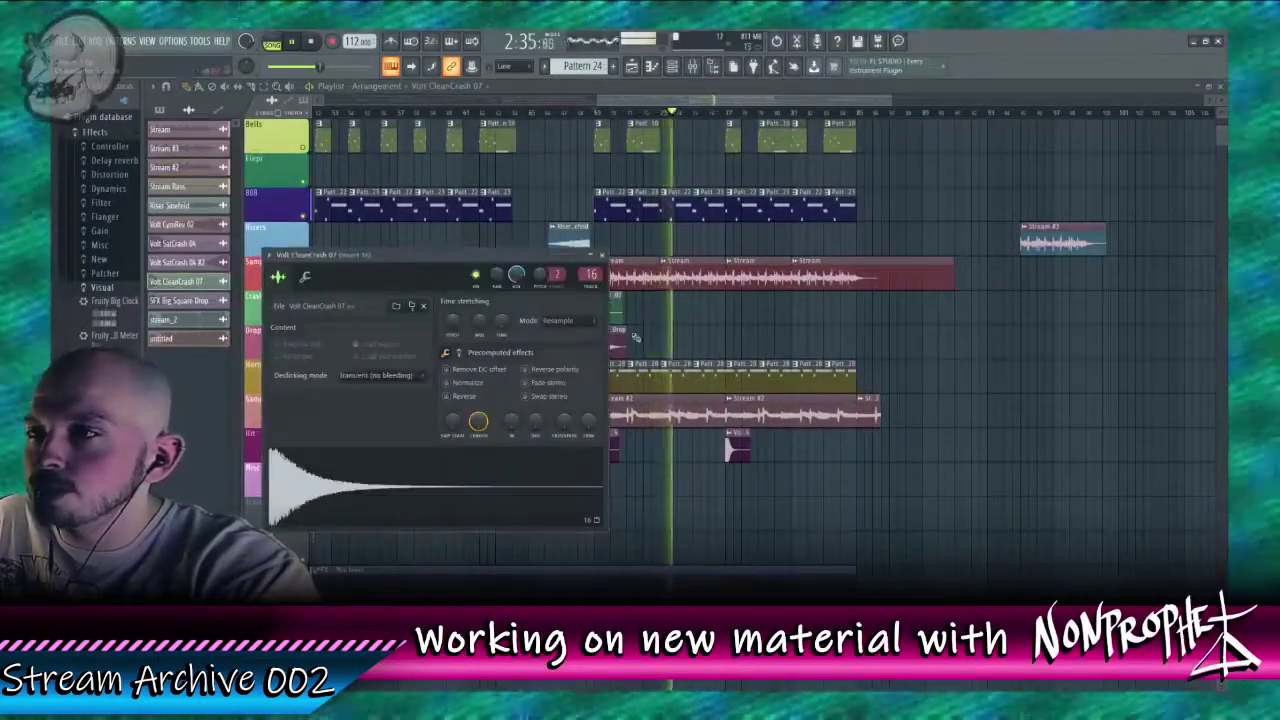
click(616, 309)
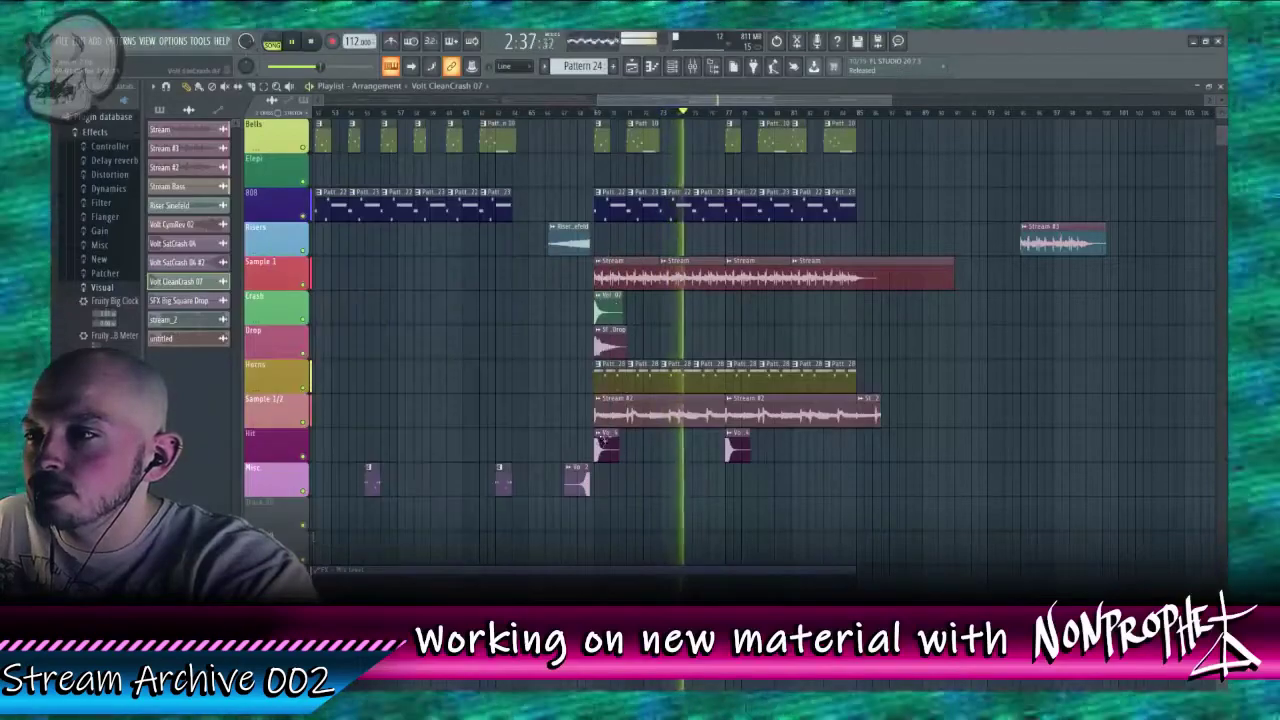
Step: Route the Volt SatCrash 04 channel to its own empty mixer track, Insert 18
double_click(605, 445)
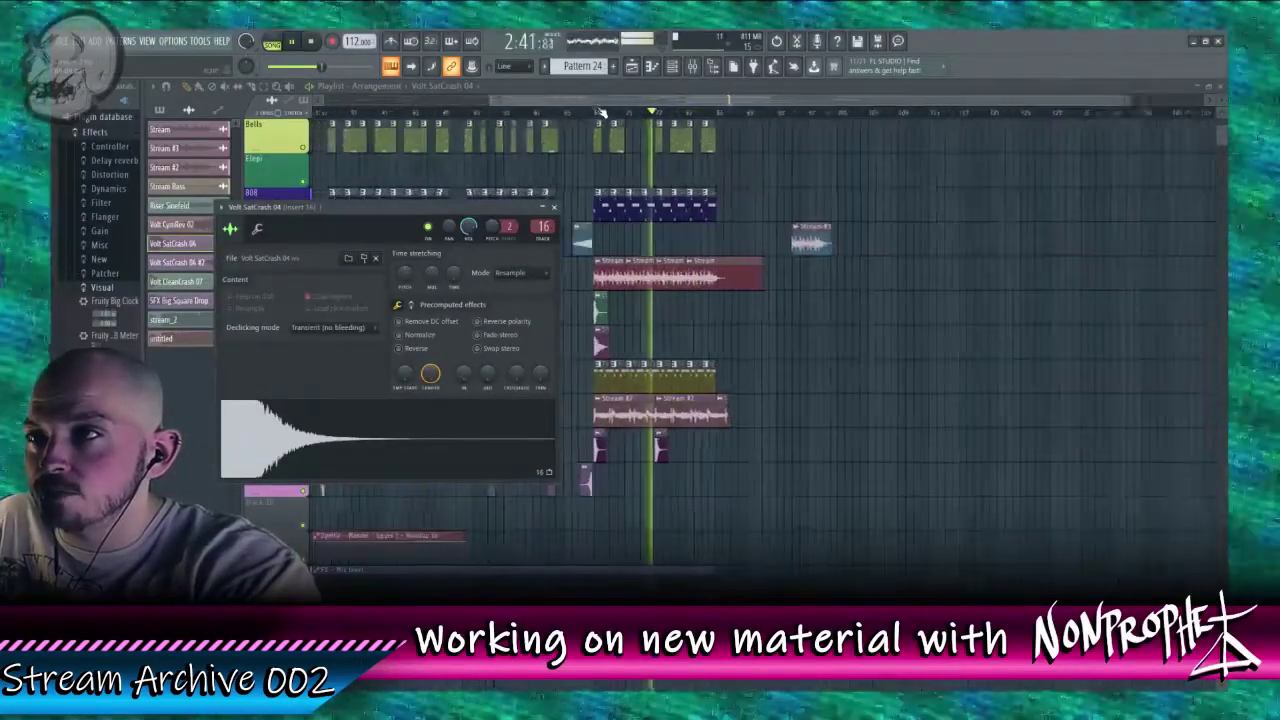
scroll(600, 112, up, 5)
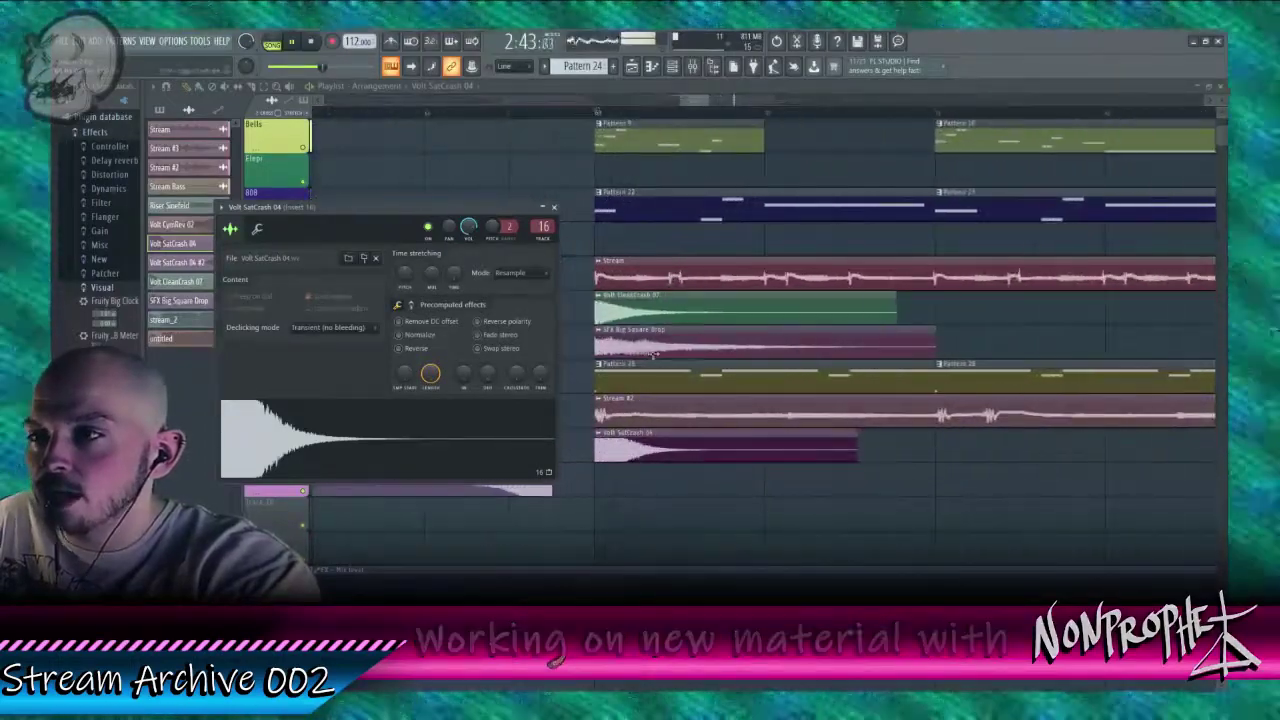
double_click(627, 447)
double_click(627, 447)
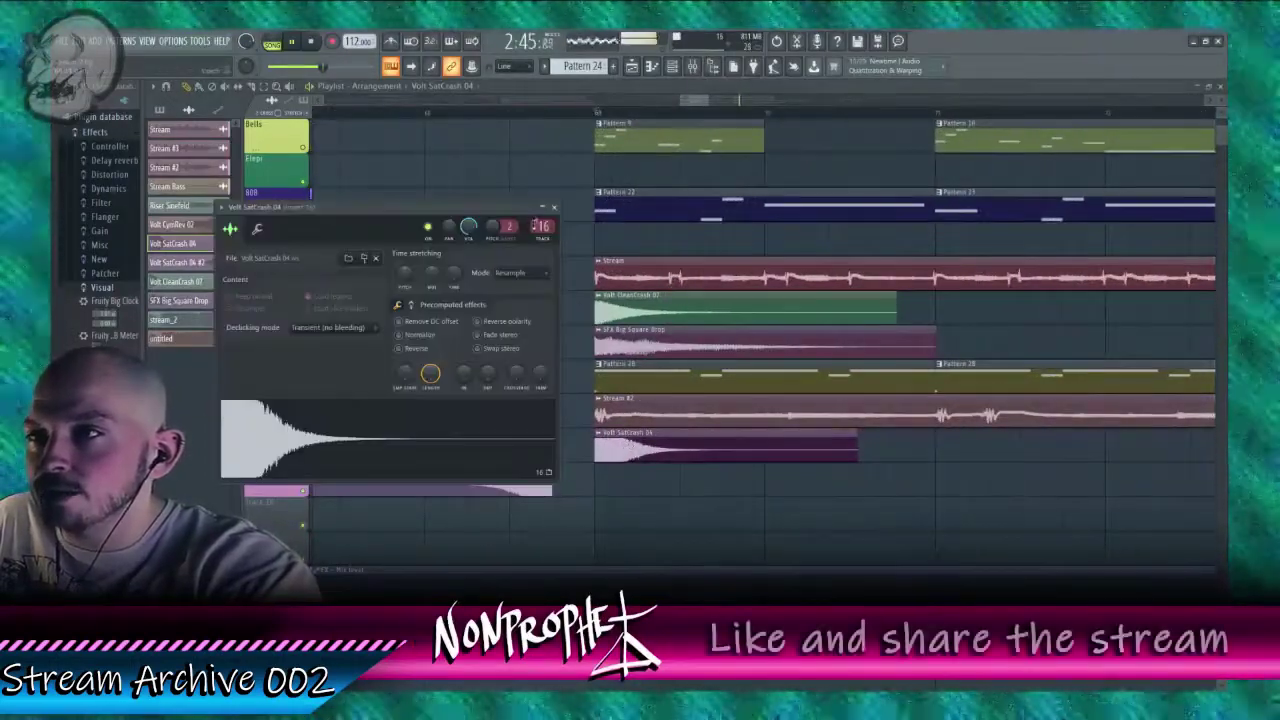
double_click(543, 228)
scroll(543, 228, up, 2)
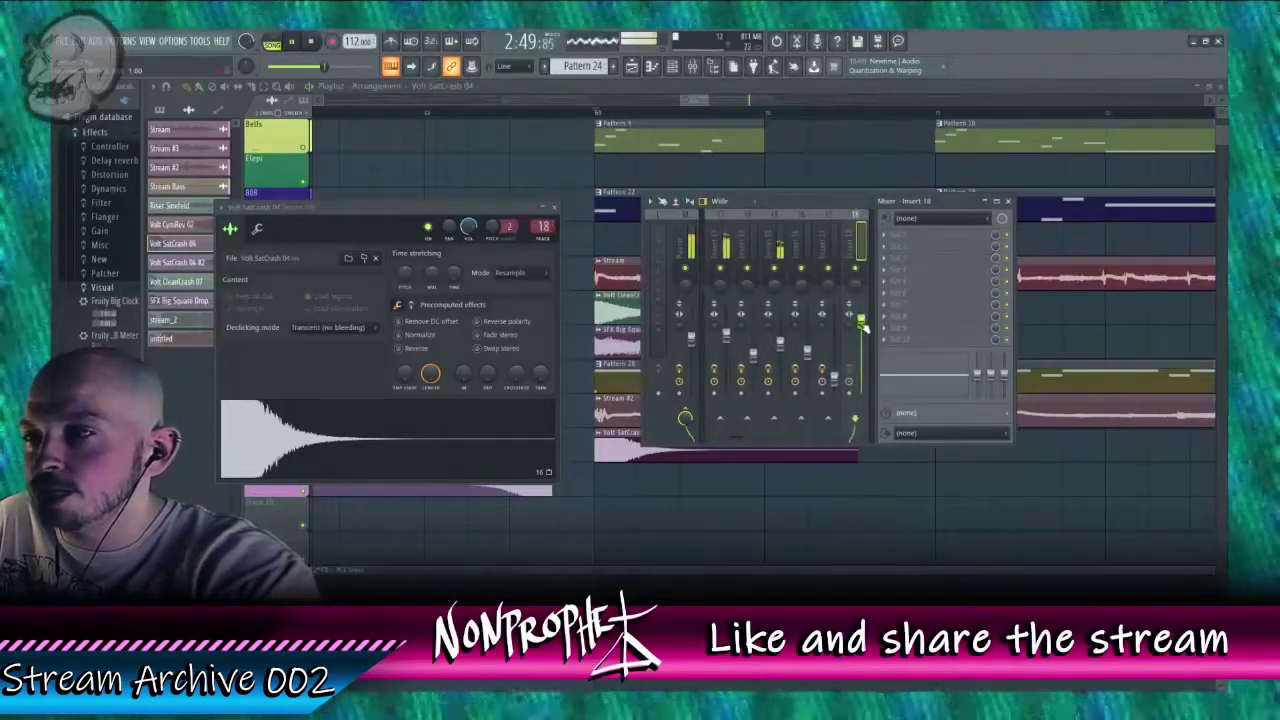
Step: Replay the drop and lower Insert 18's fader to bring the Volt SatCrash 04 hit down in the mix
key(space)
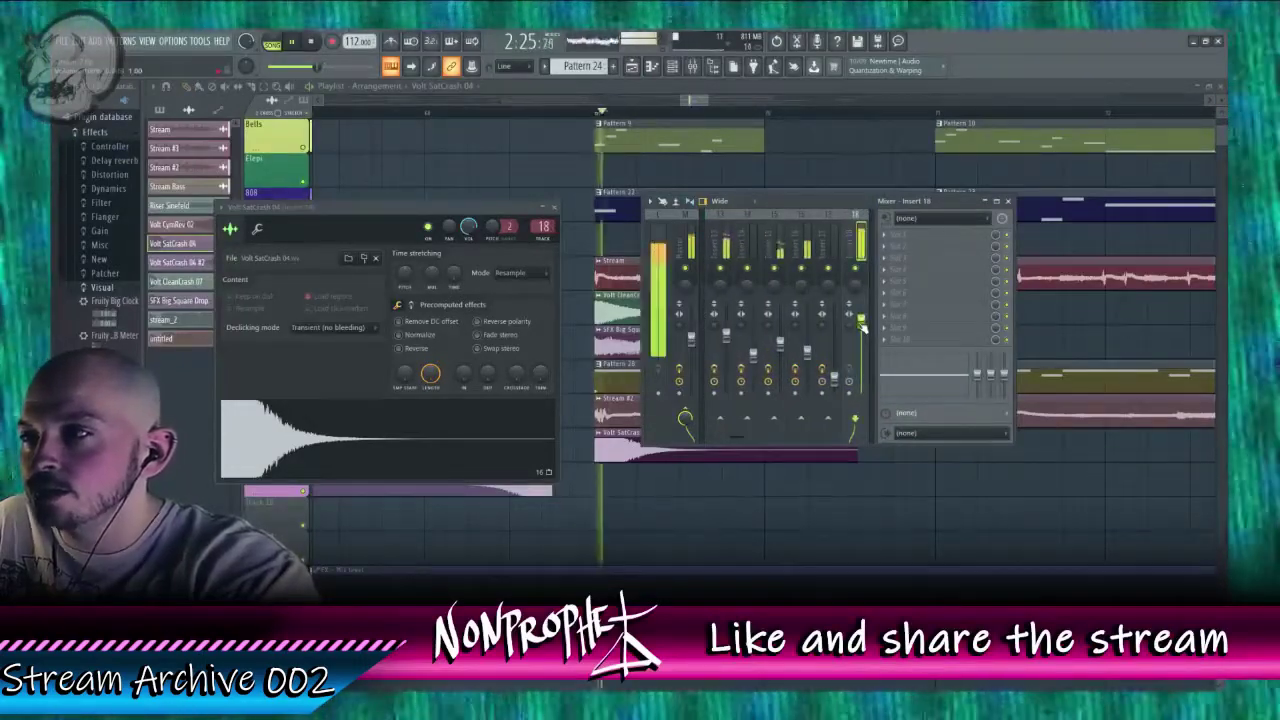
drag(862, 326, 866, 360)
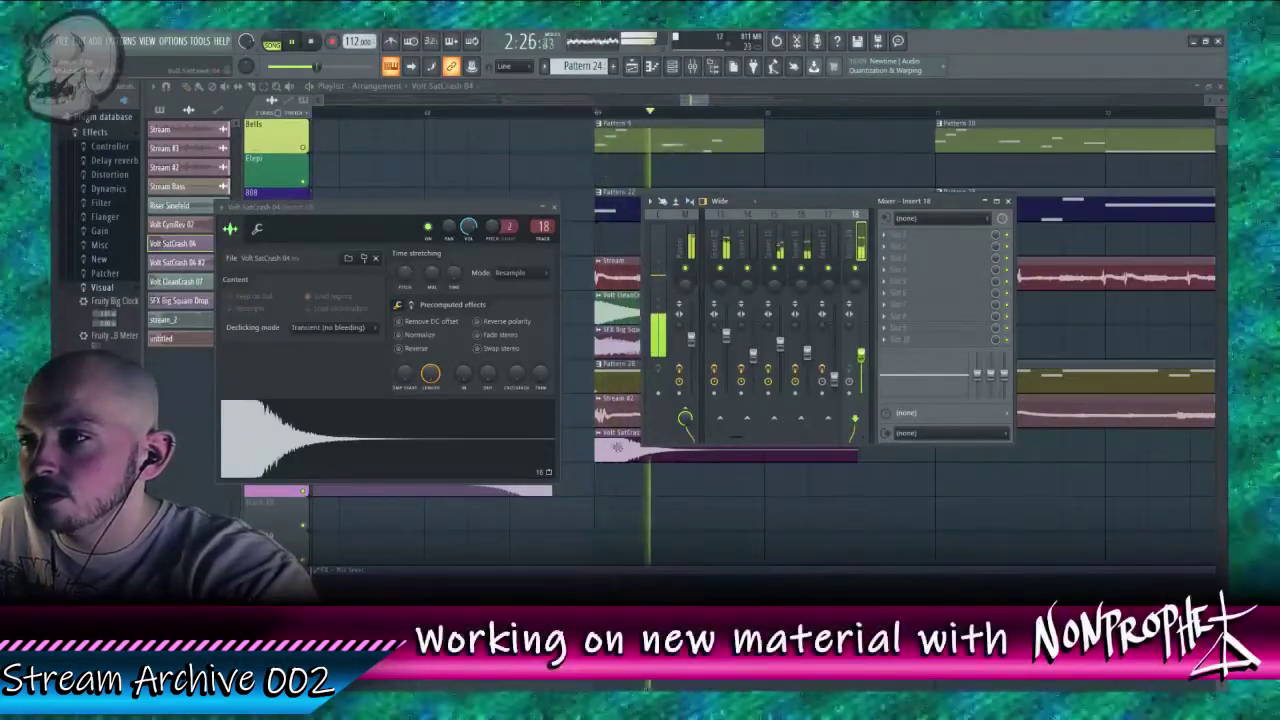
click(590, 370)
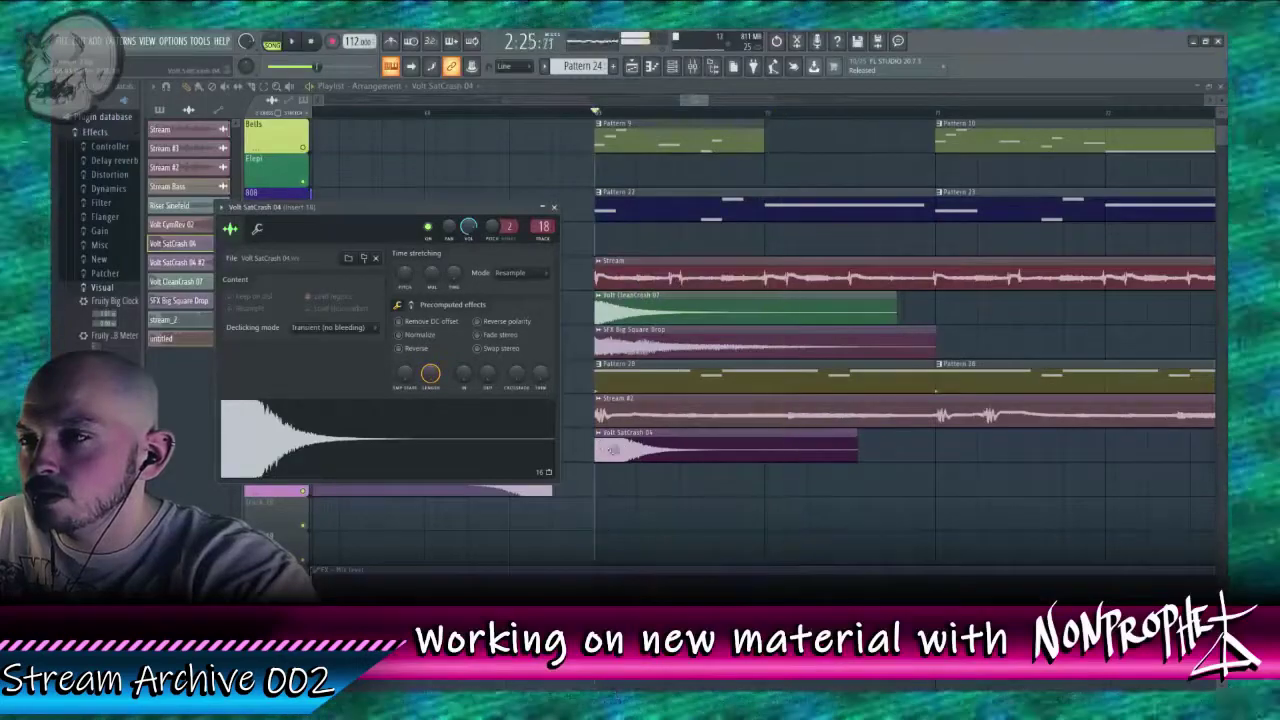
Step: Set the Volt SatCrash 04 channel's time stretching mode to Auto and adjust its stretch pitch while replaying the drop
key(F9)
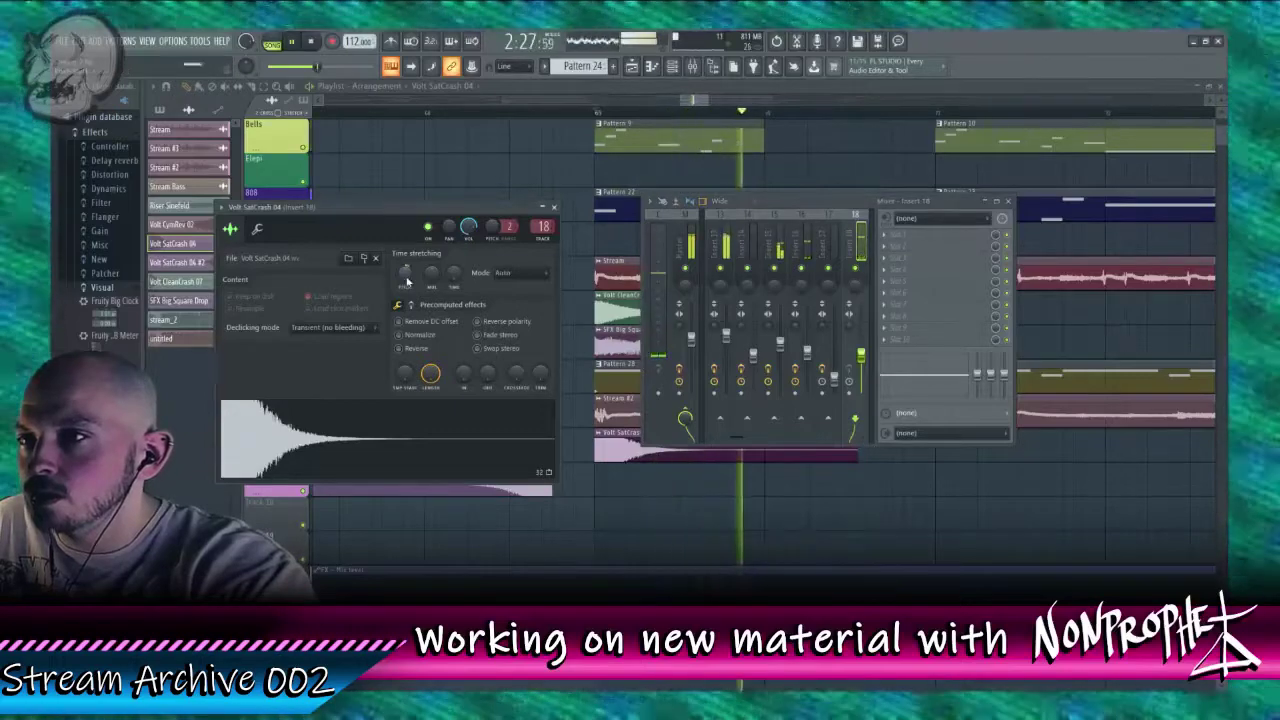
key(space)
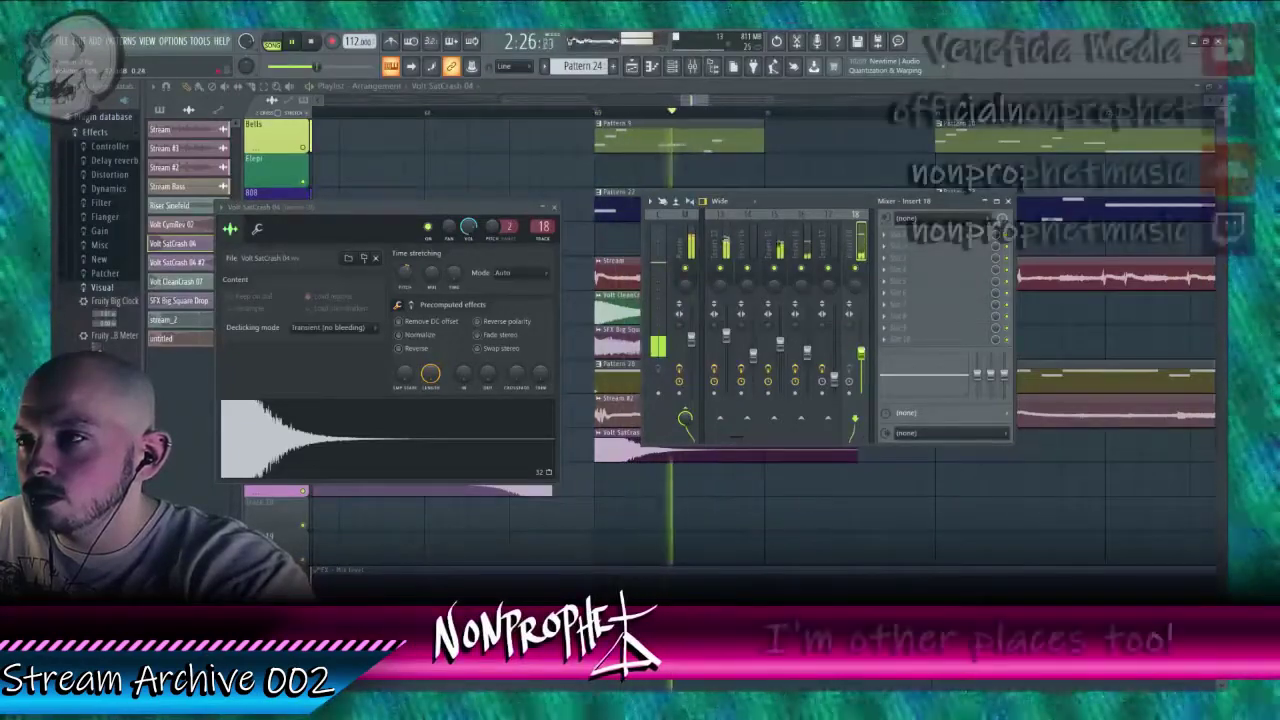
key(F12)
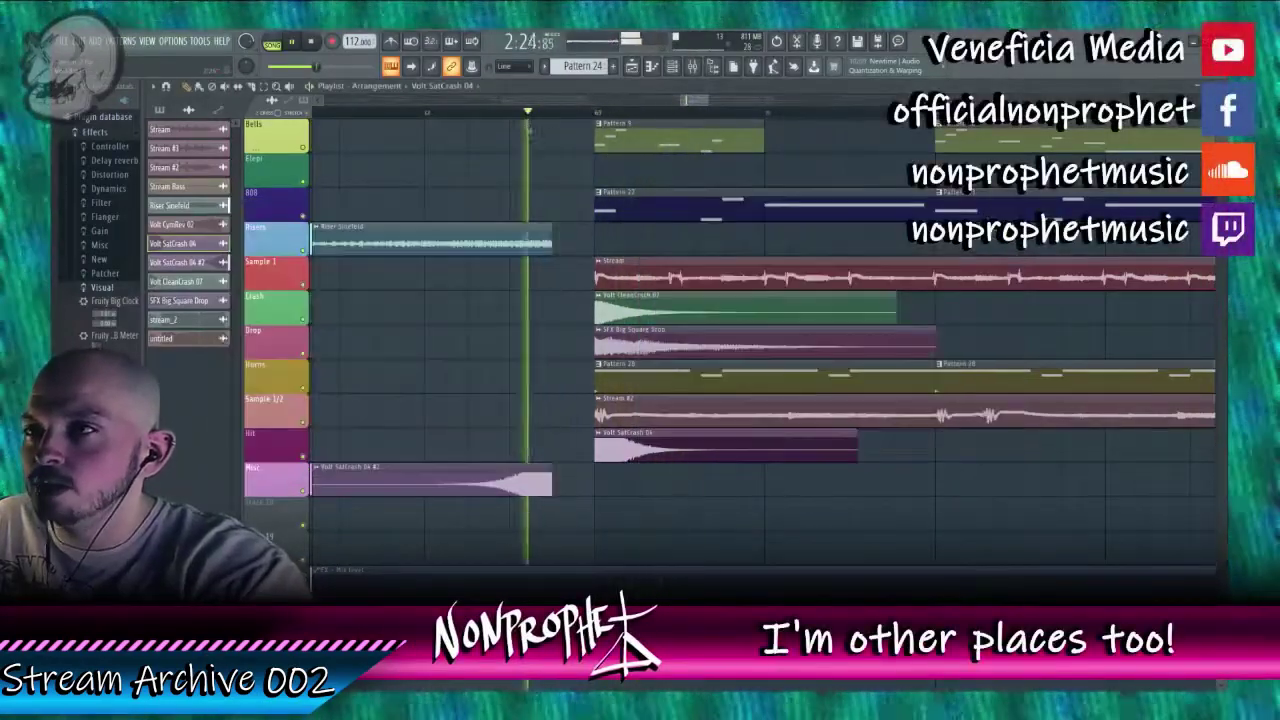
Step: Open Pattern 24 from the Hats track in the piano roll and show its Collider Fifth CHat 02 channel in the channel rack
scroll(795, 352, up, 6)
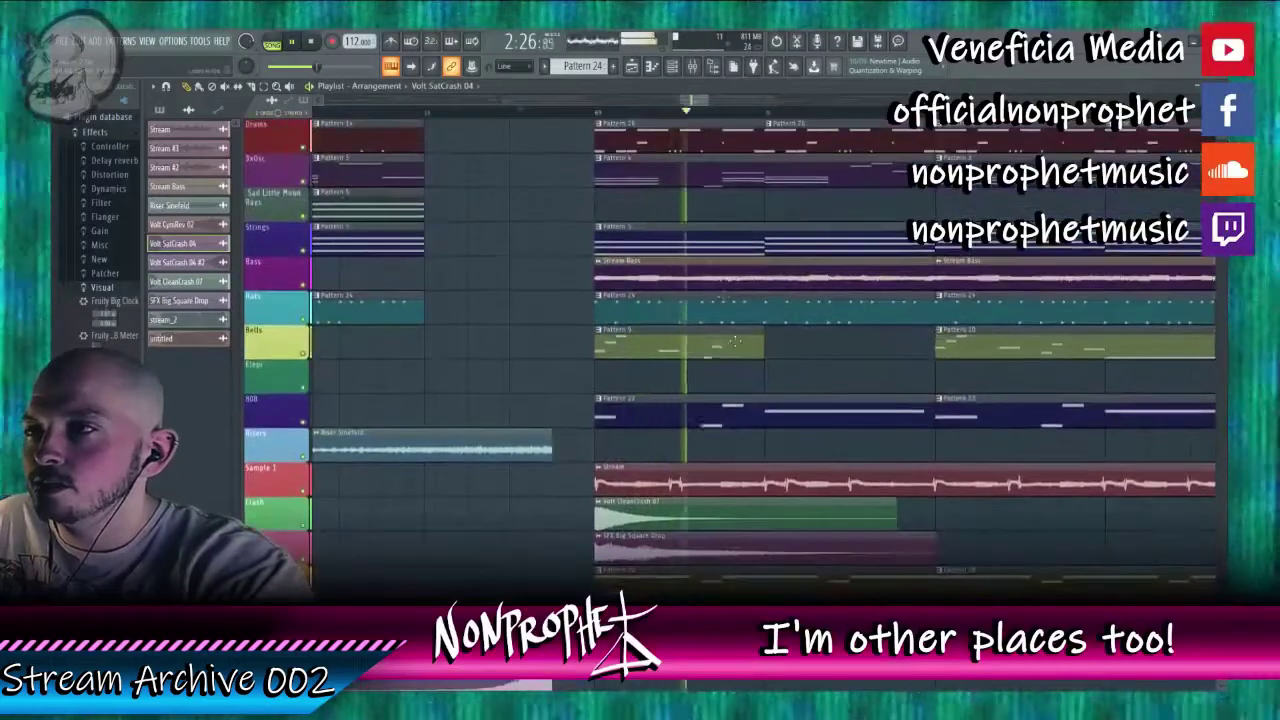
key(F7)
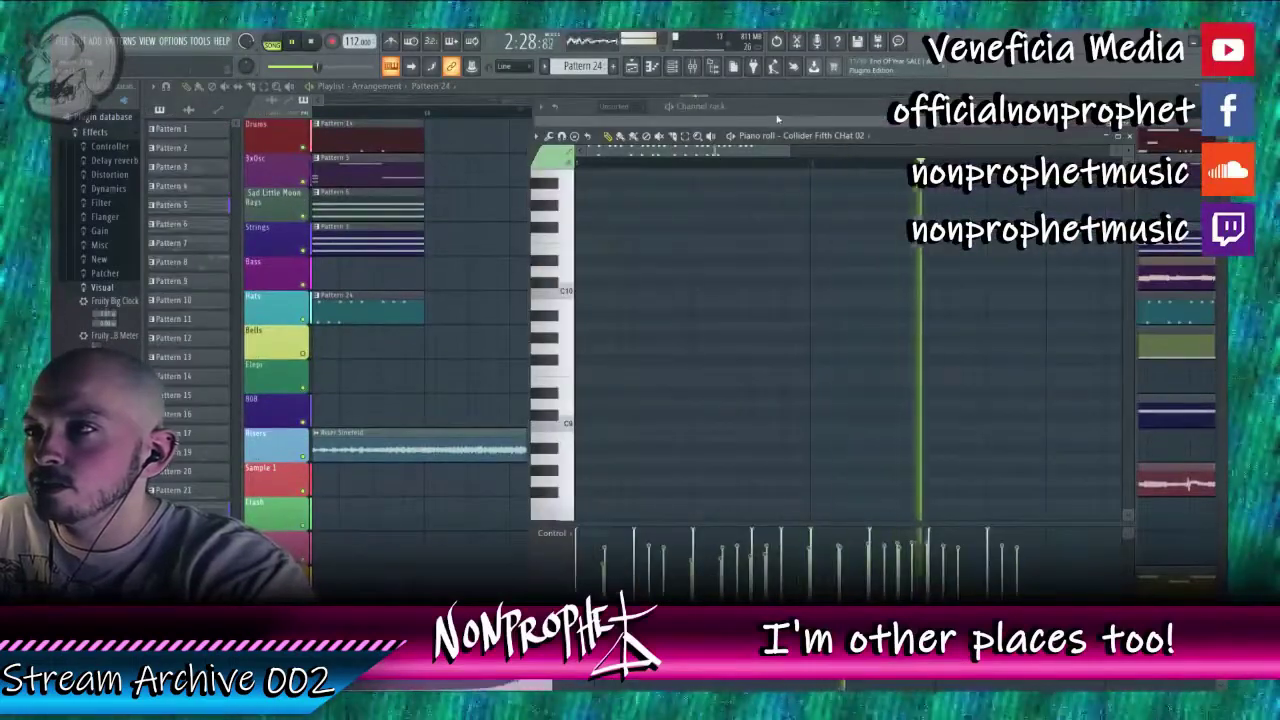
key(F6)
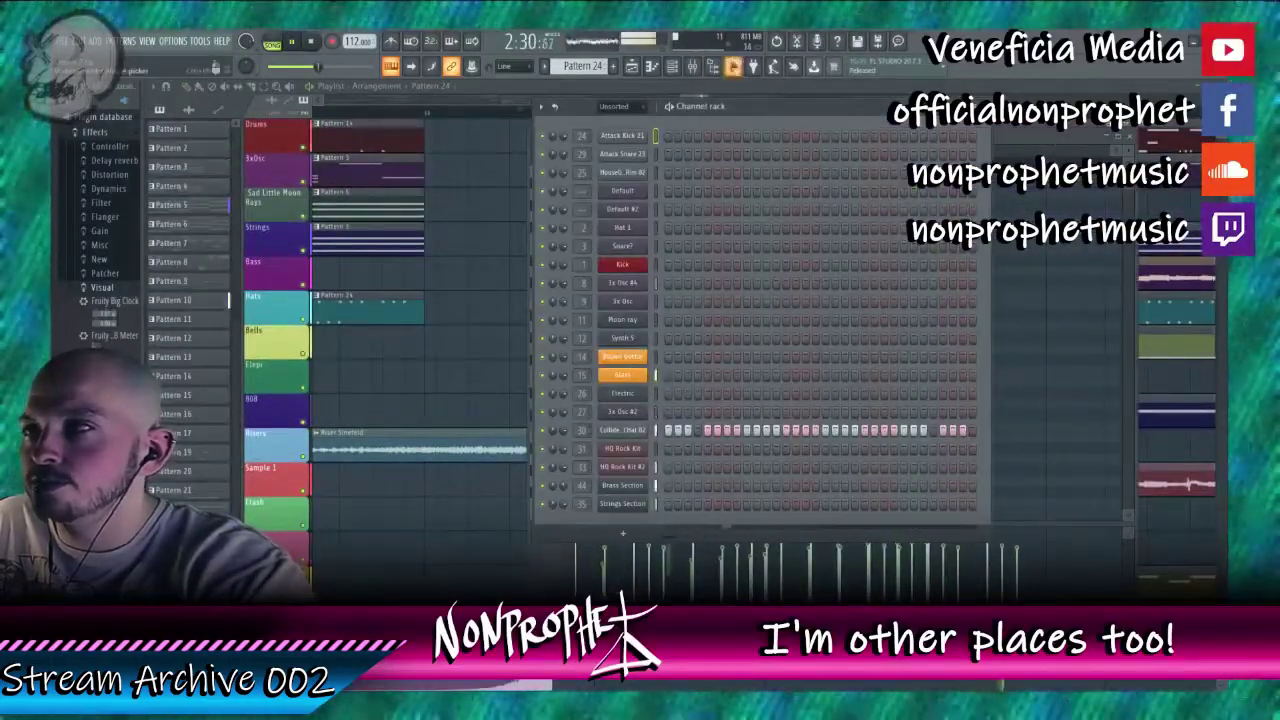
Step: Open the Drums track's Pattern 26 and bring up the mixer track of its HQ Rock Kit #2 channel, Insert 33
click(693, 66)
click(329, 131)
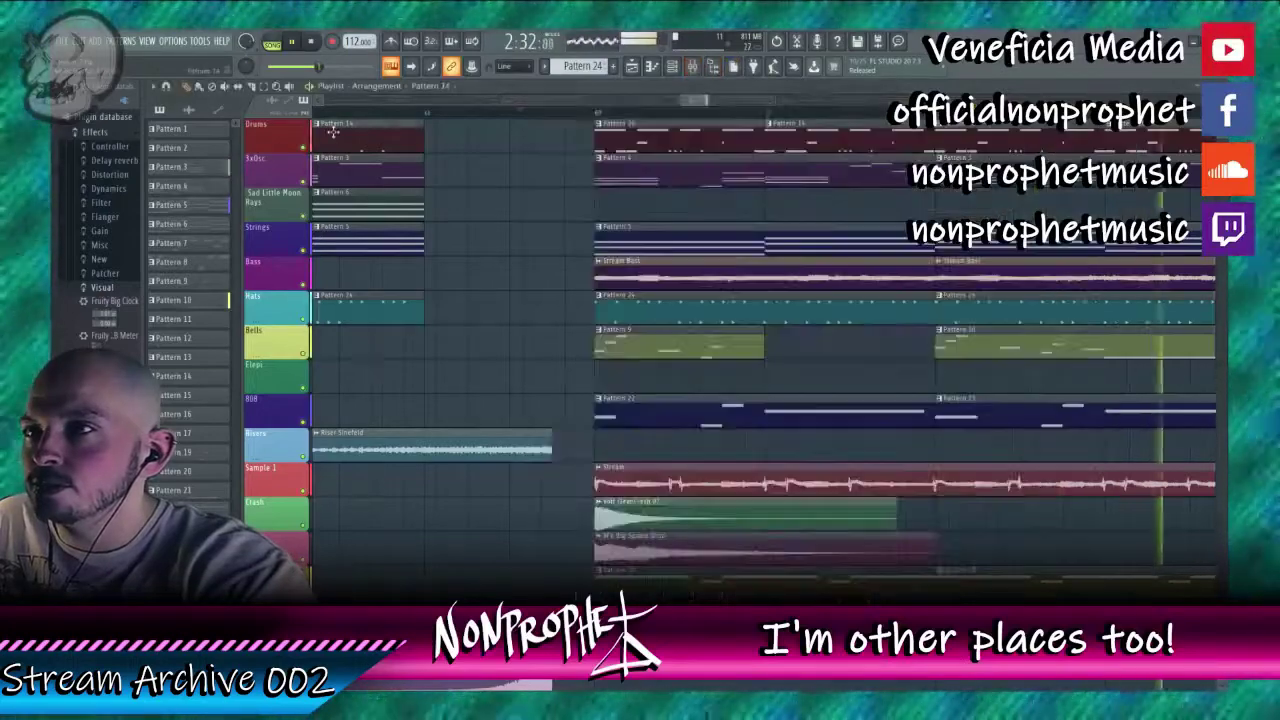
double_click(675, 130)
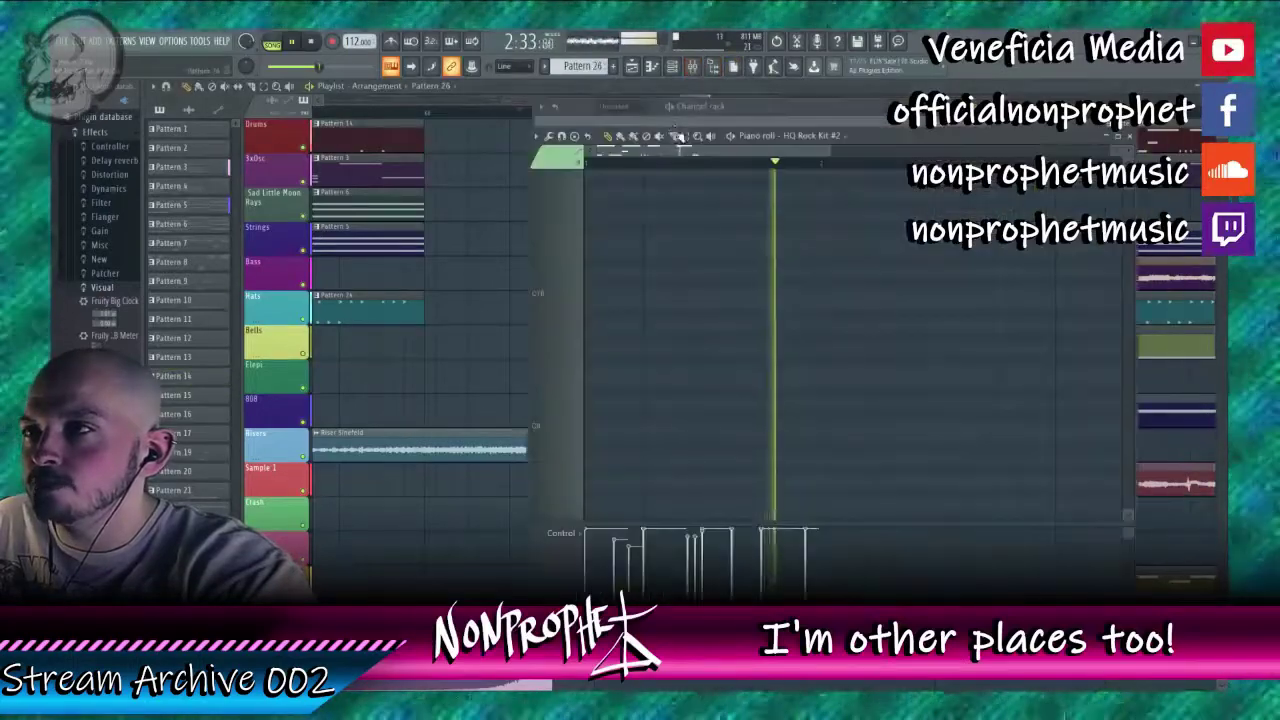
click(758, 114)
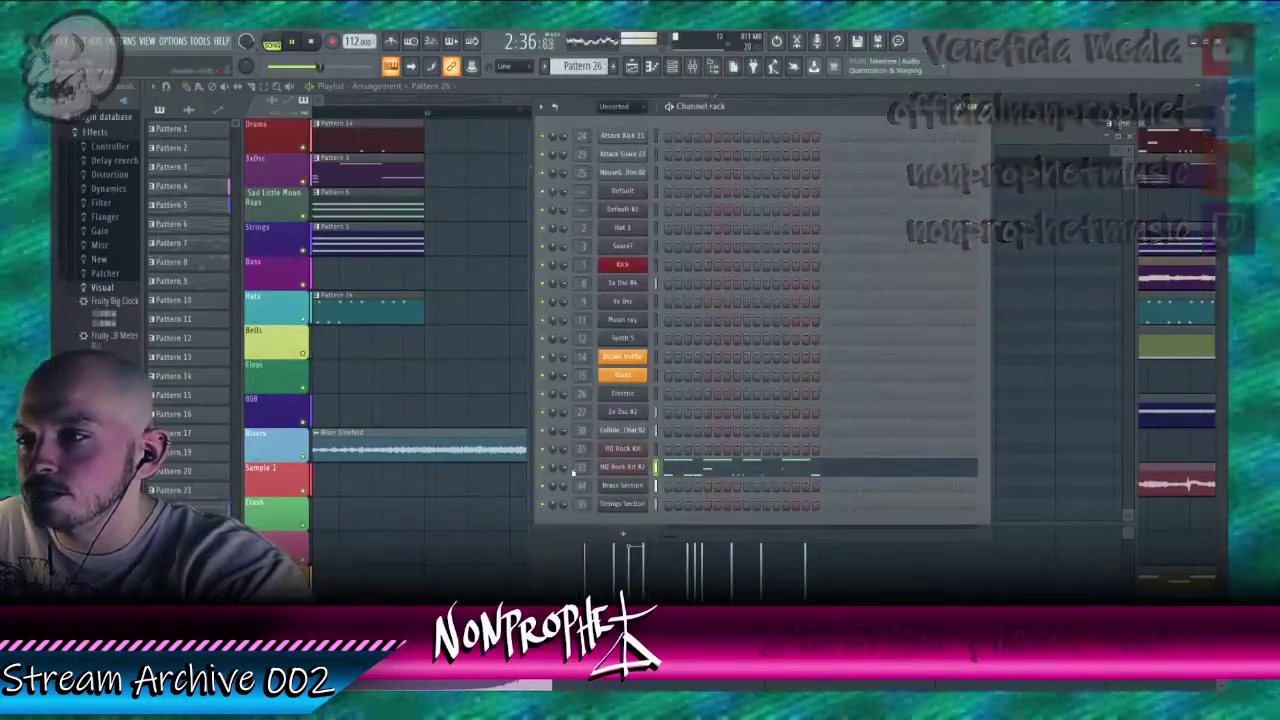
double_click(578, 467)
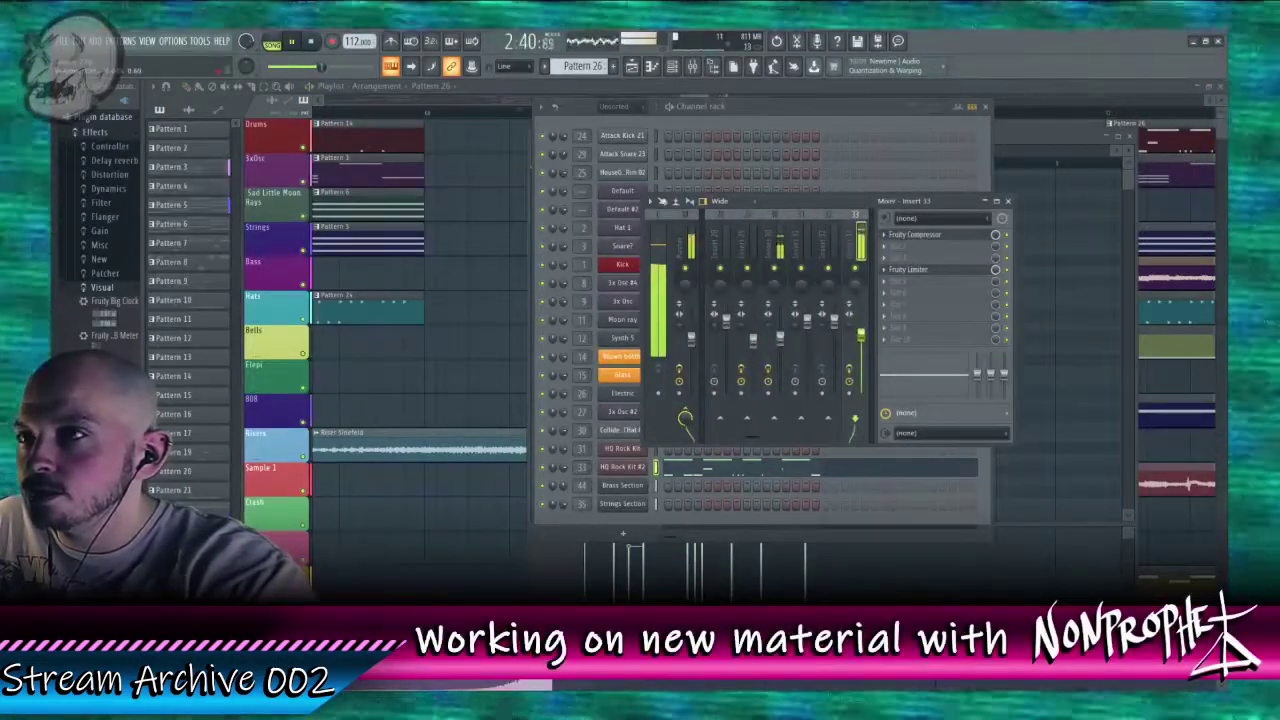
Step: Adjust Insert 33's Fruity Compressor to a 75 ms release and add a Fruity Convolver in the slot below it
click(915, 235)
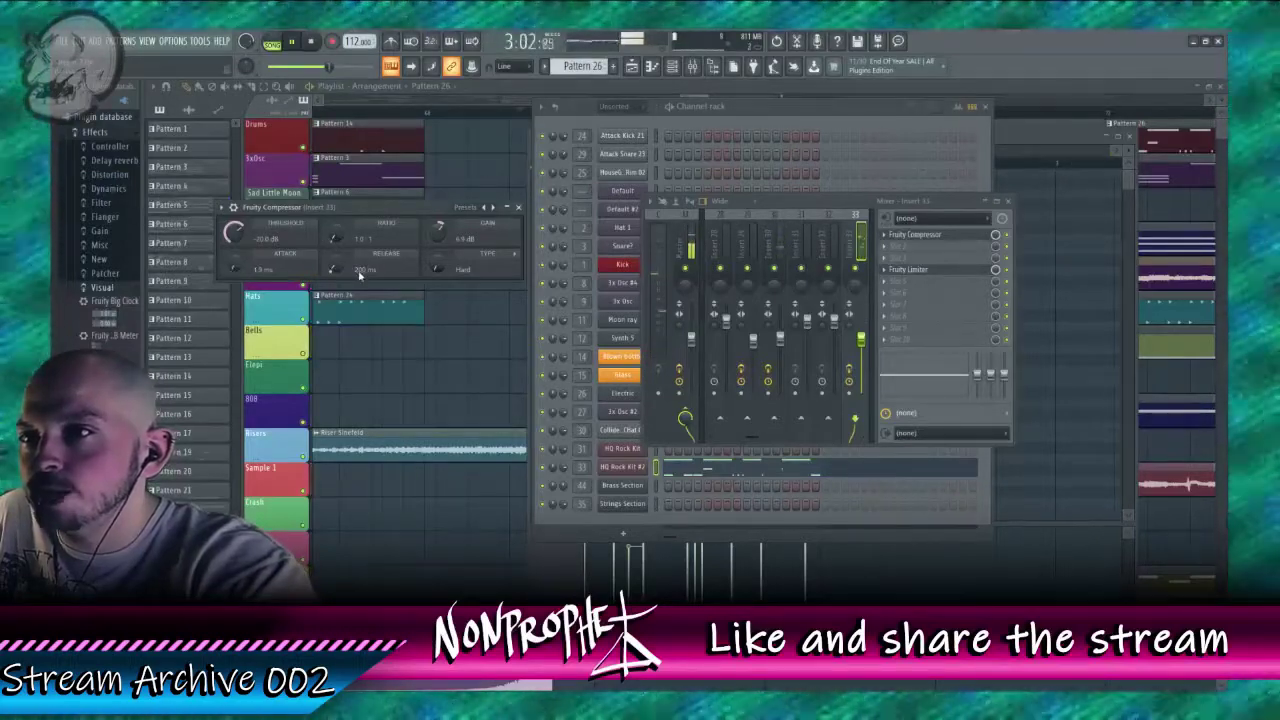
click(900, 256)
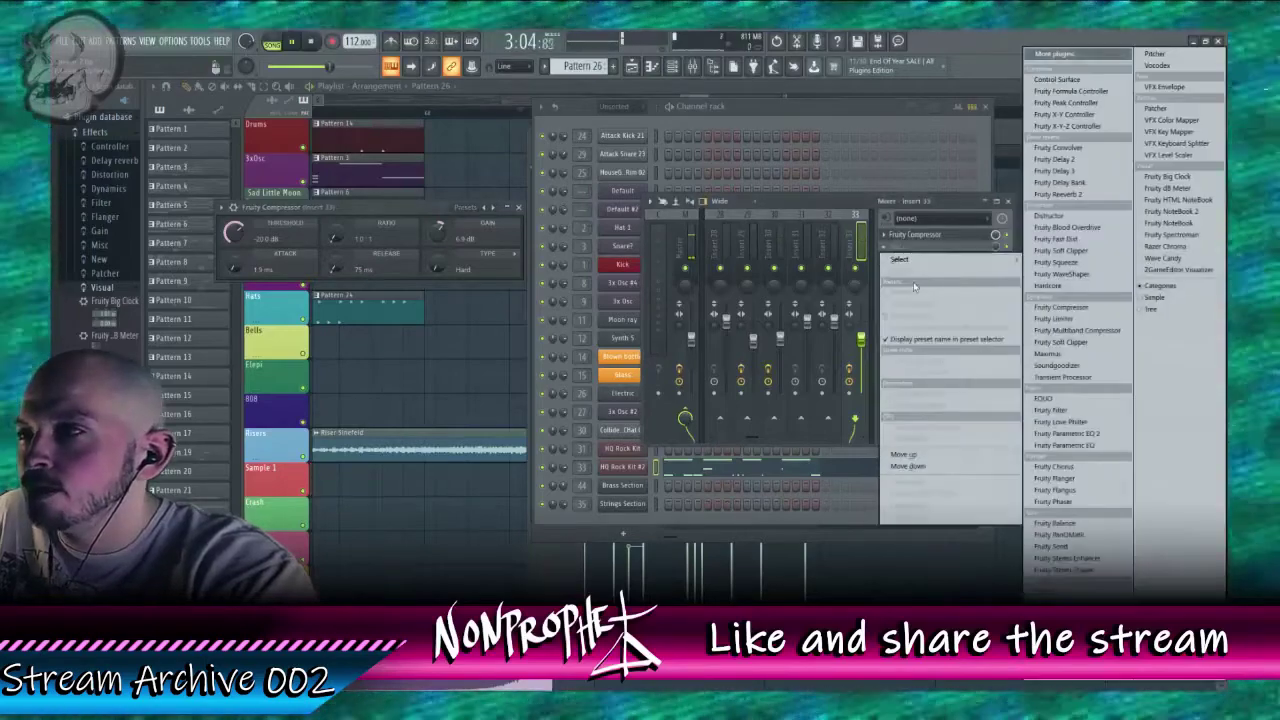
mouse_move(949, 267)
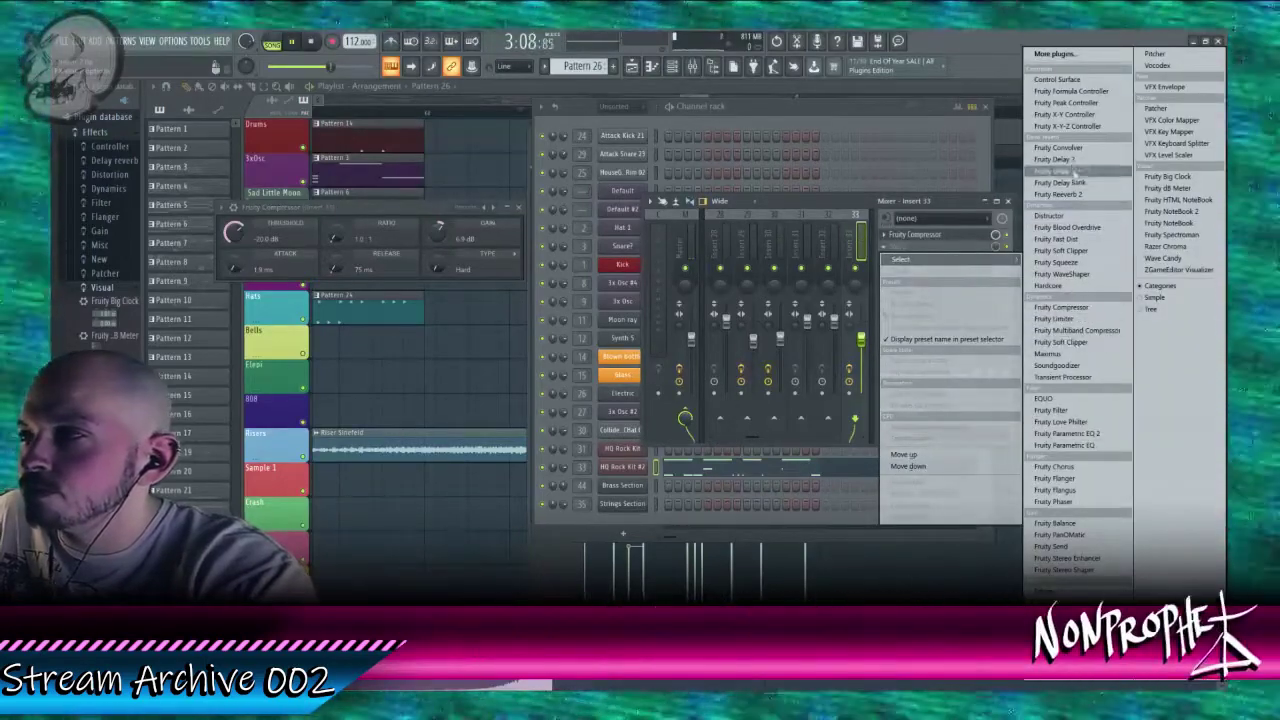
click(1079, 150)
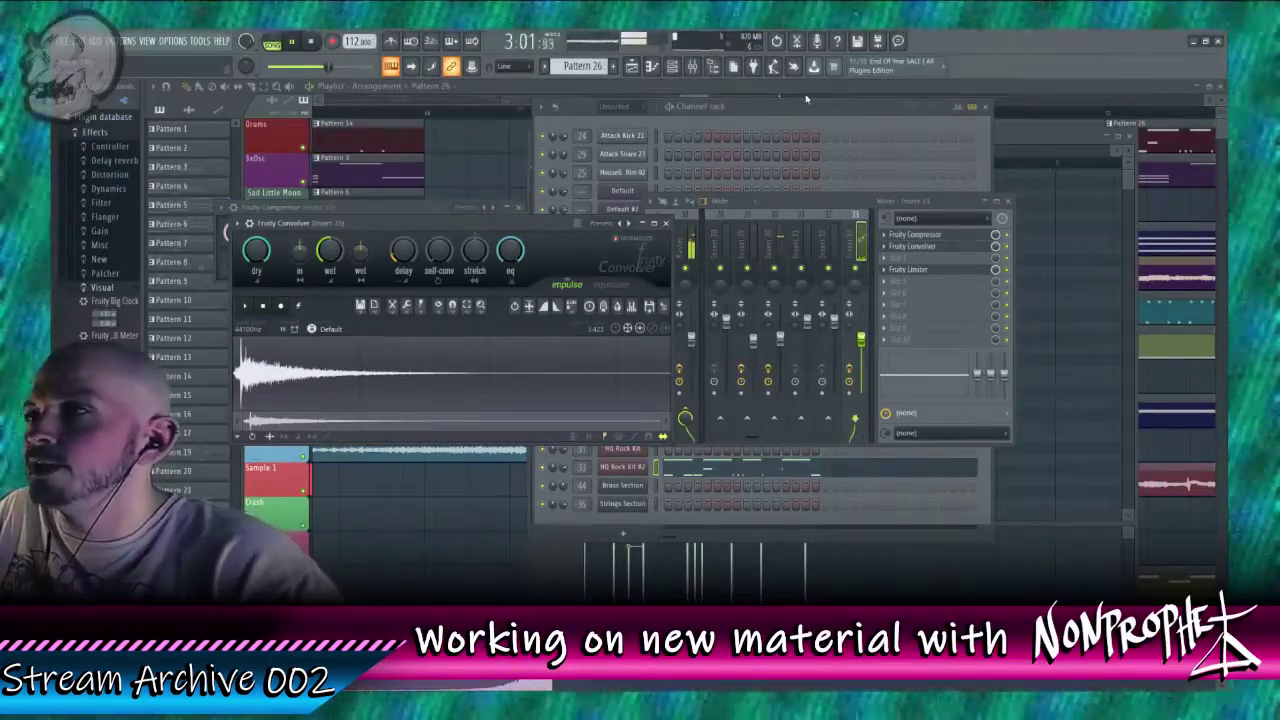
Step: Compare the second drop with the rendered untitled clip by playing the clip's second drop and then the arrangement's own
key(F12)
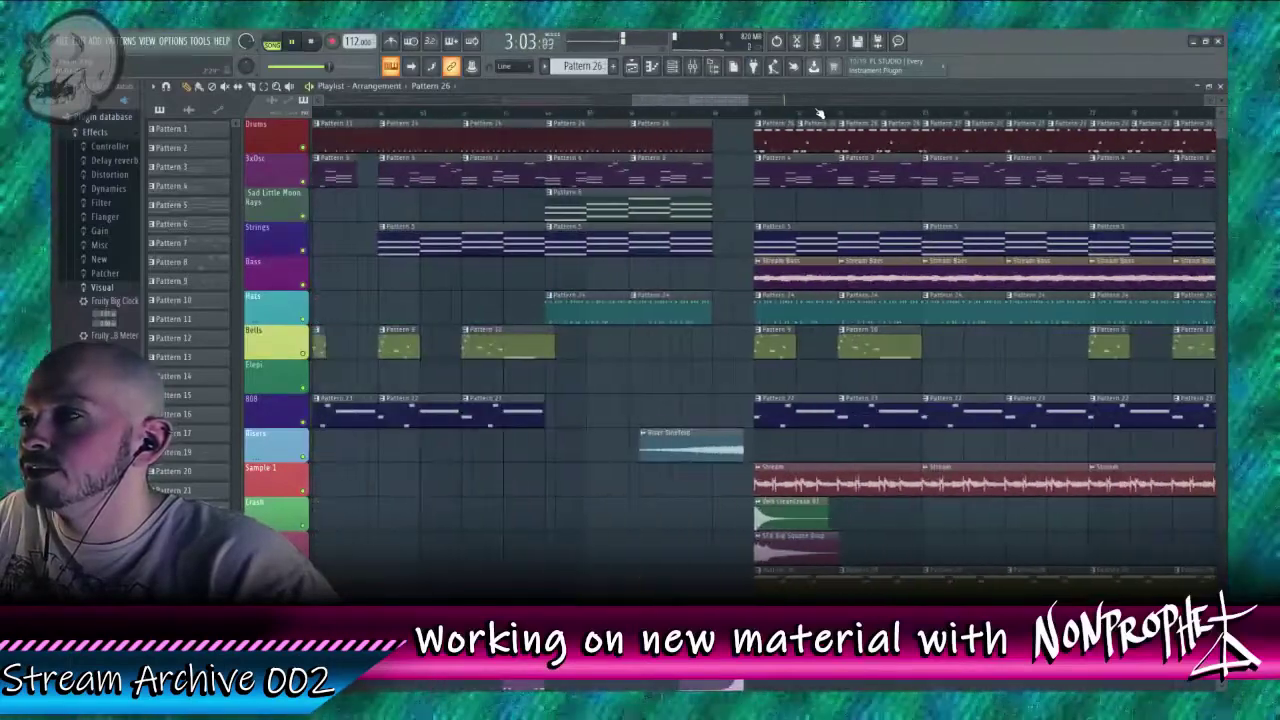
scroll(818, 113, down, 6)
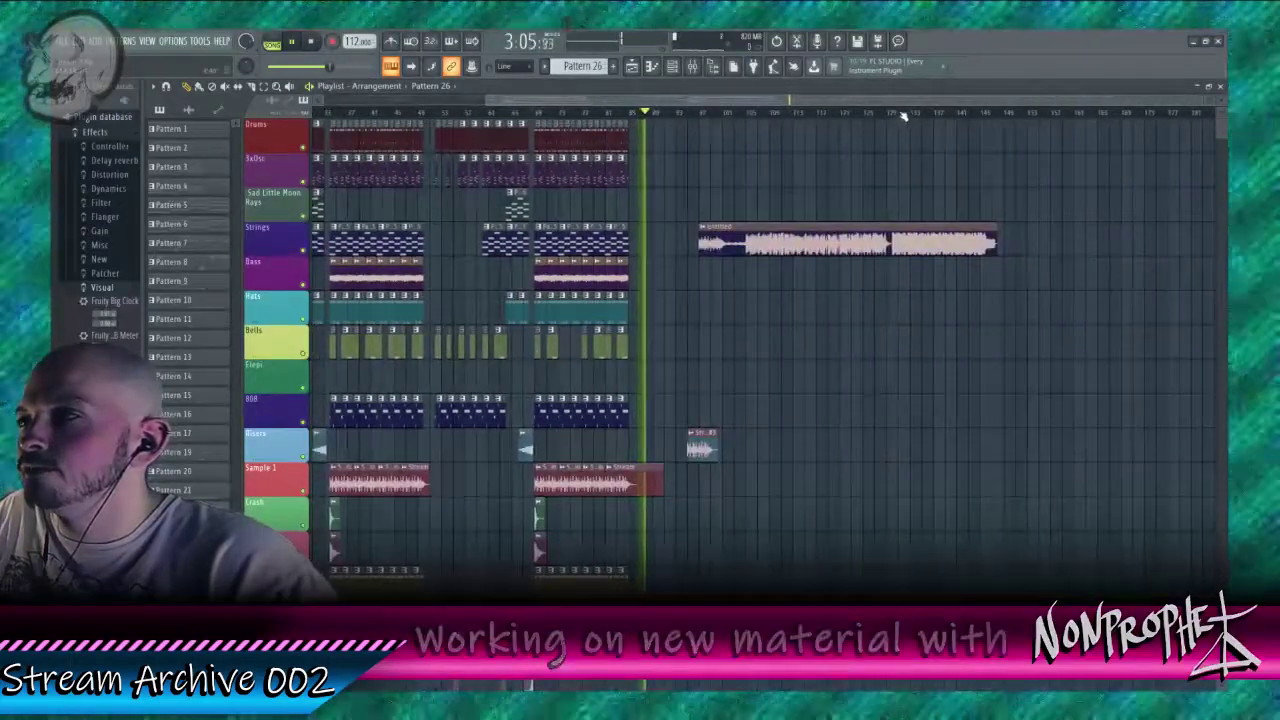
click(894, 113)
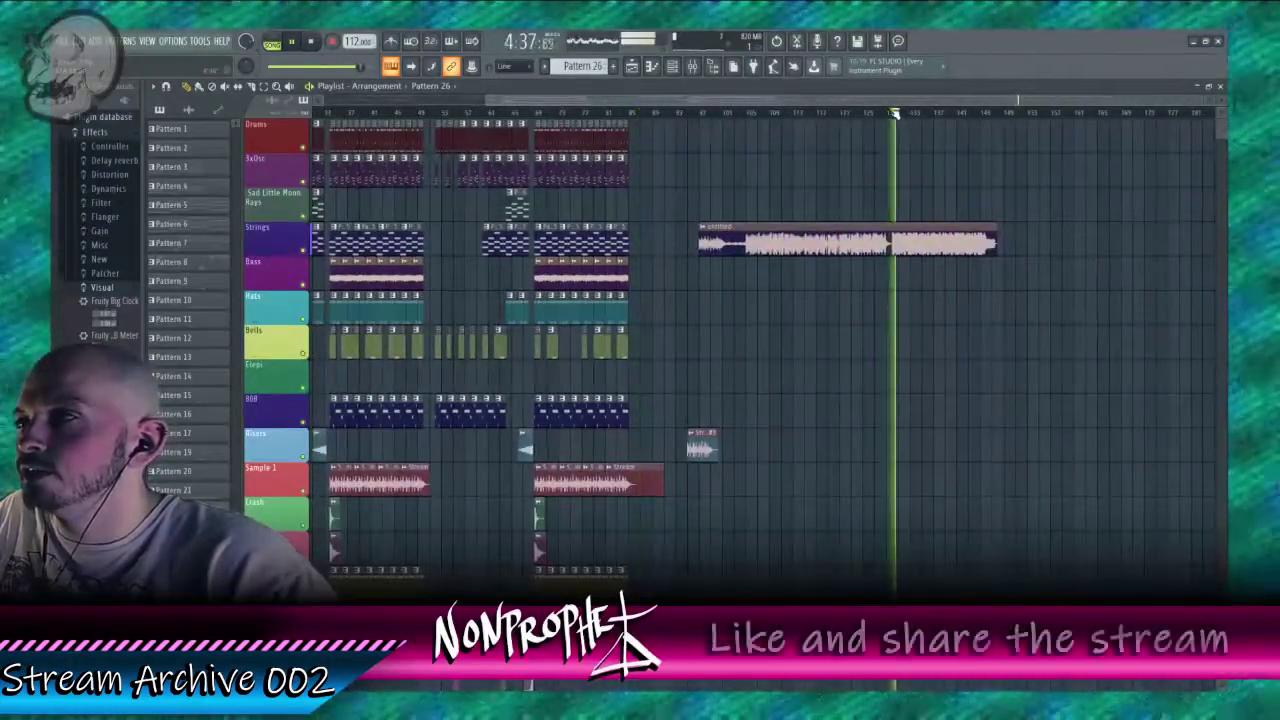
click(887, 113)
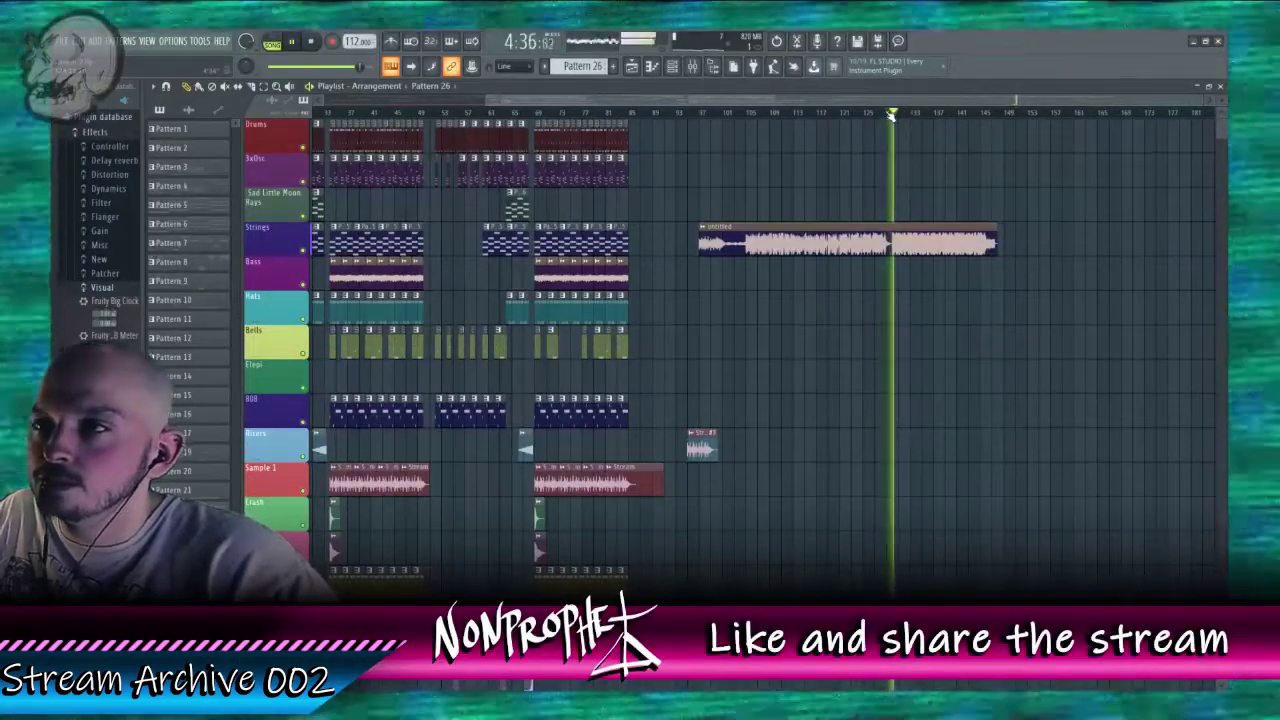
click(530, 113)
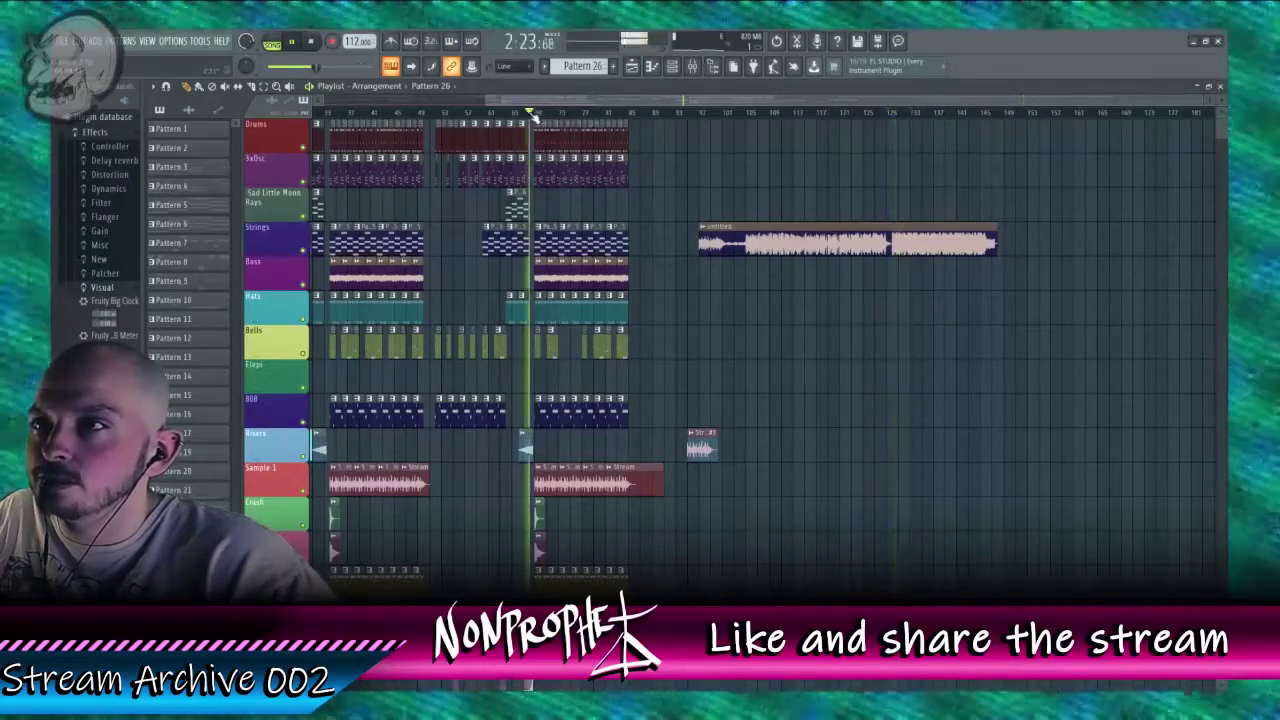
scroll(540, 114, up, 4)
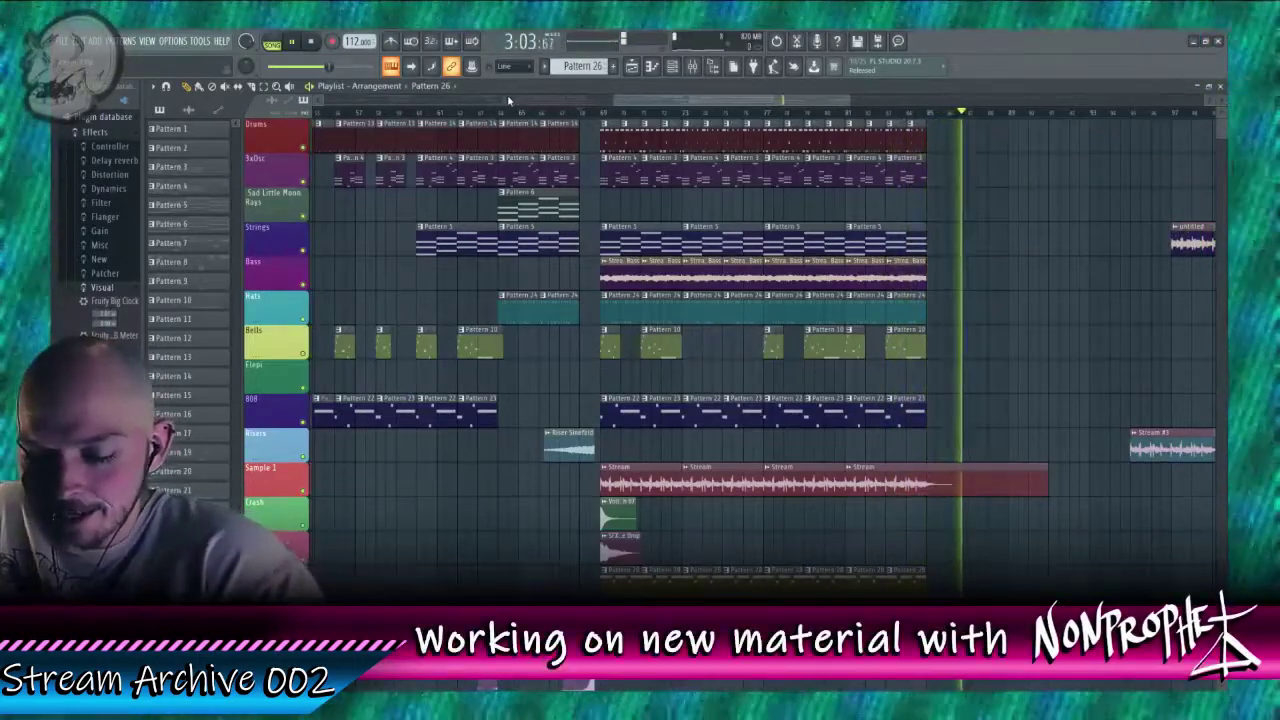
click(601, 113)
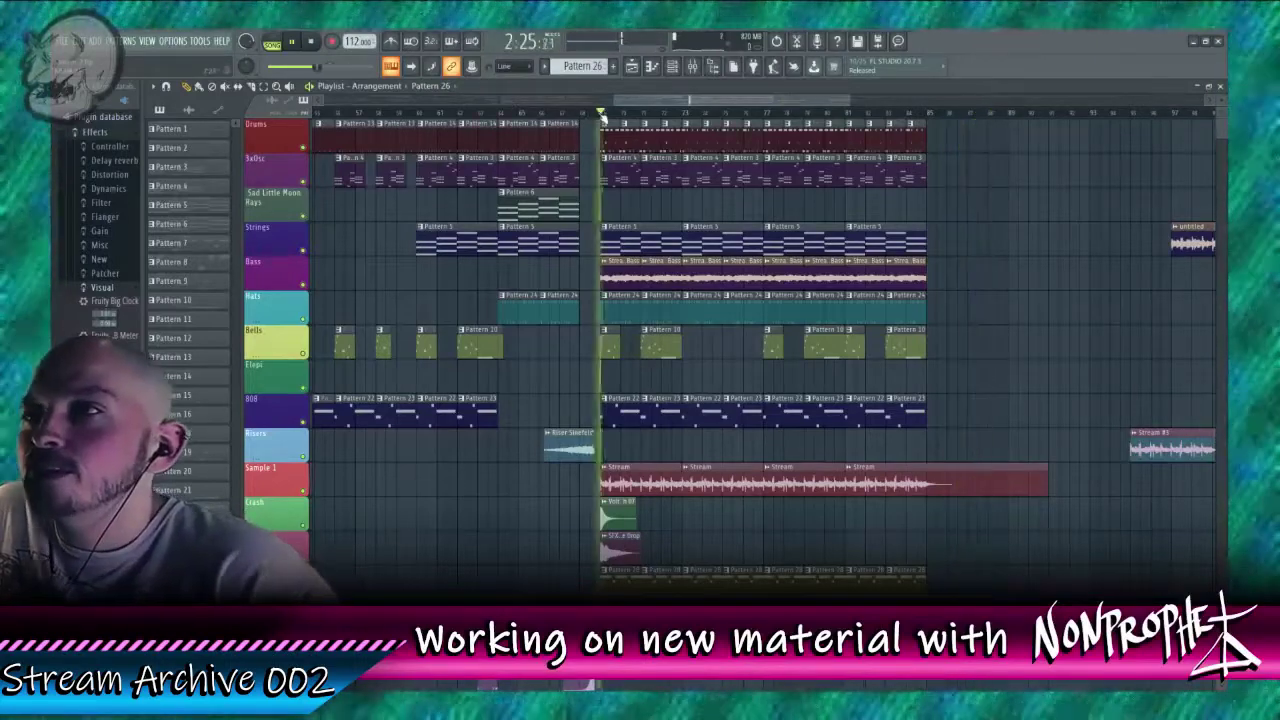
Step: Examine the second drop's tracks down to the hit and miscellaneous clips and replay the drop near its start
drag(658, 102, 633, 102)
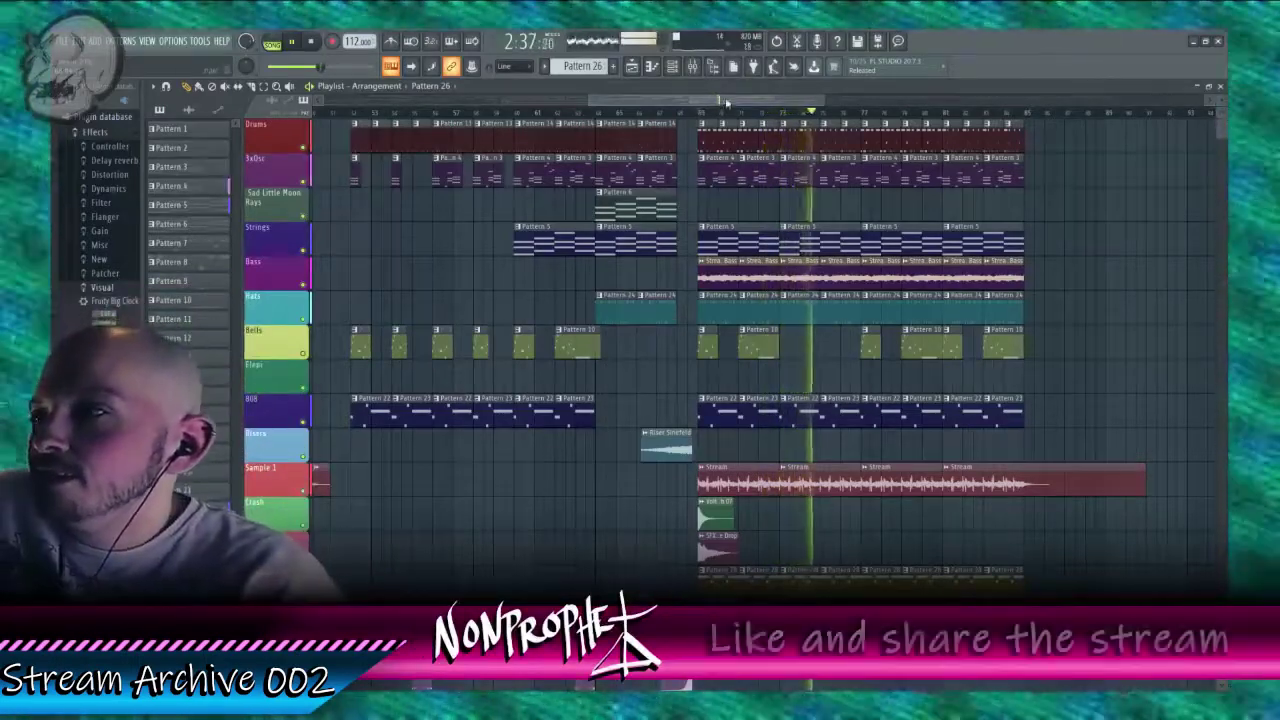
scroll(726, 101, up, 4)
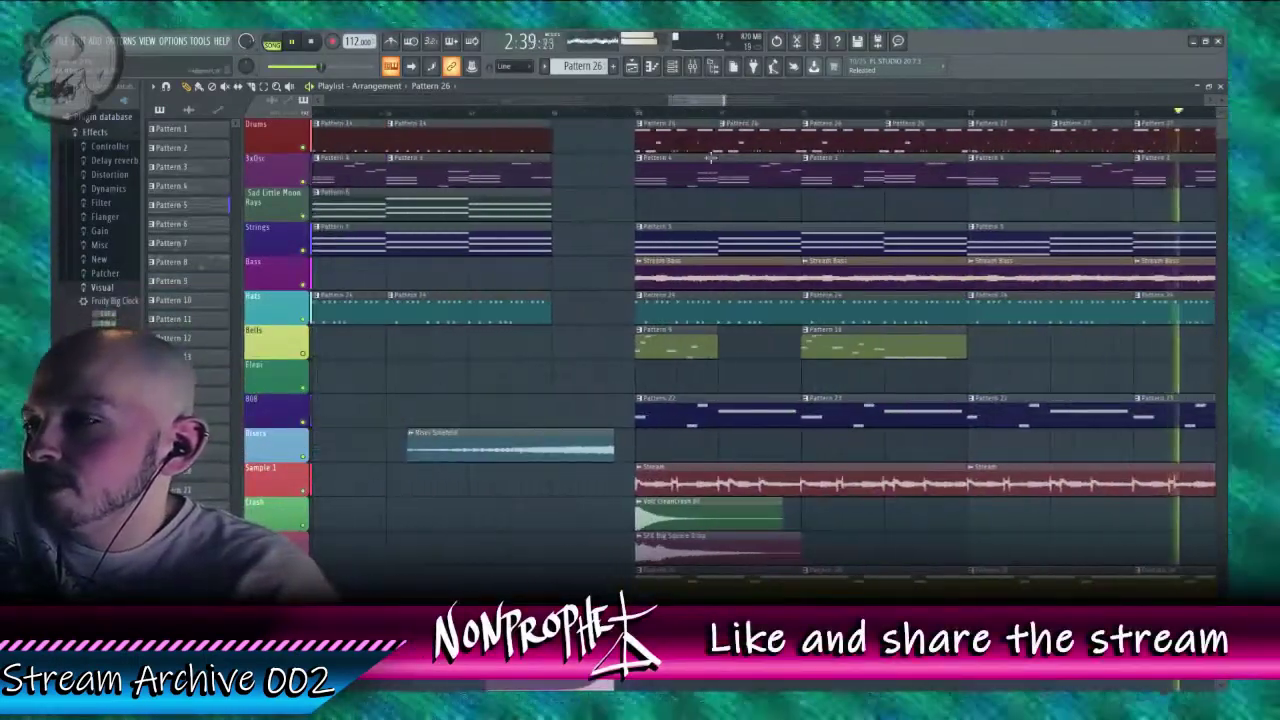
scroll(714, 363, down, 4)
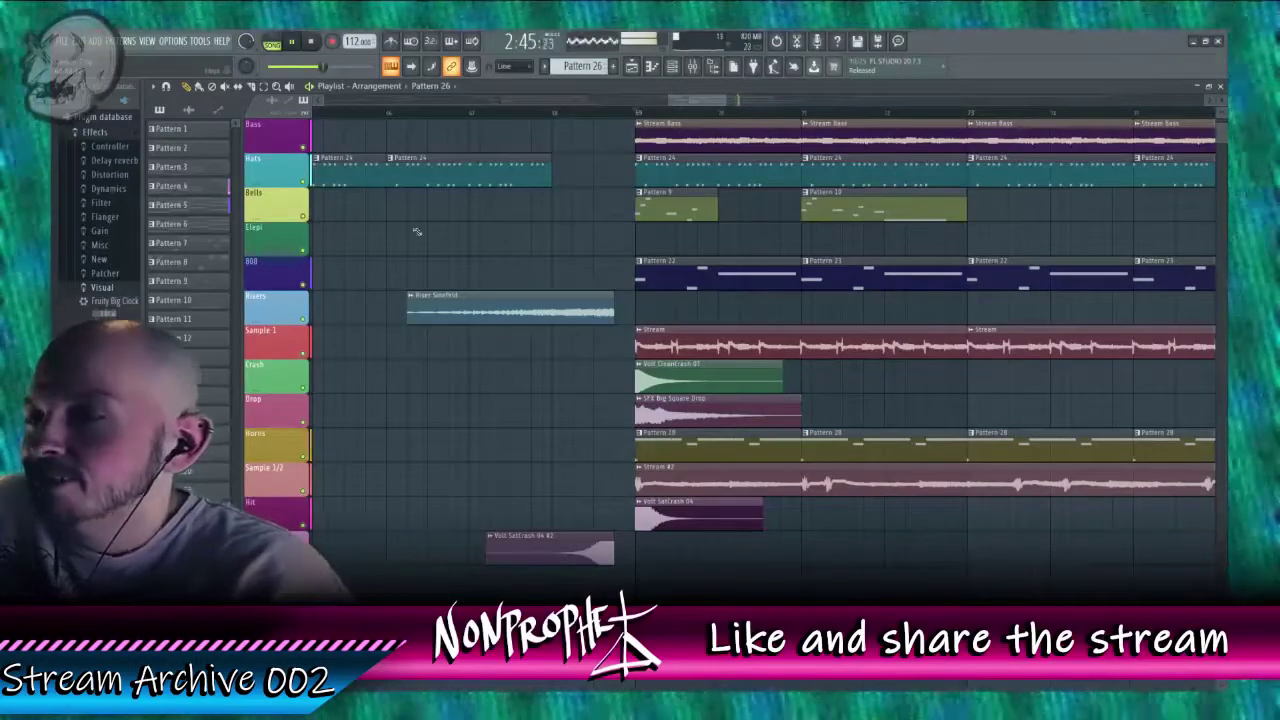
scroll(638, 116, down, 6)
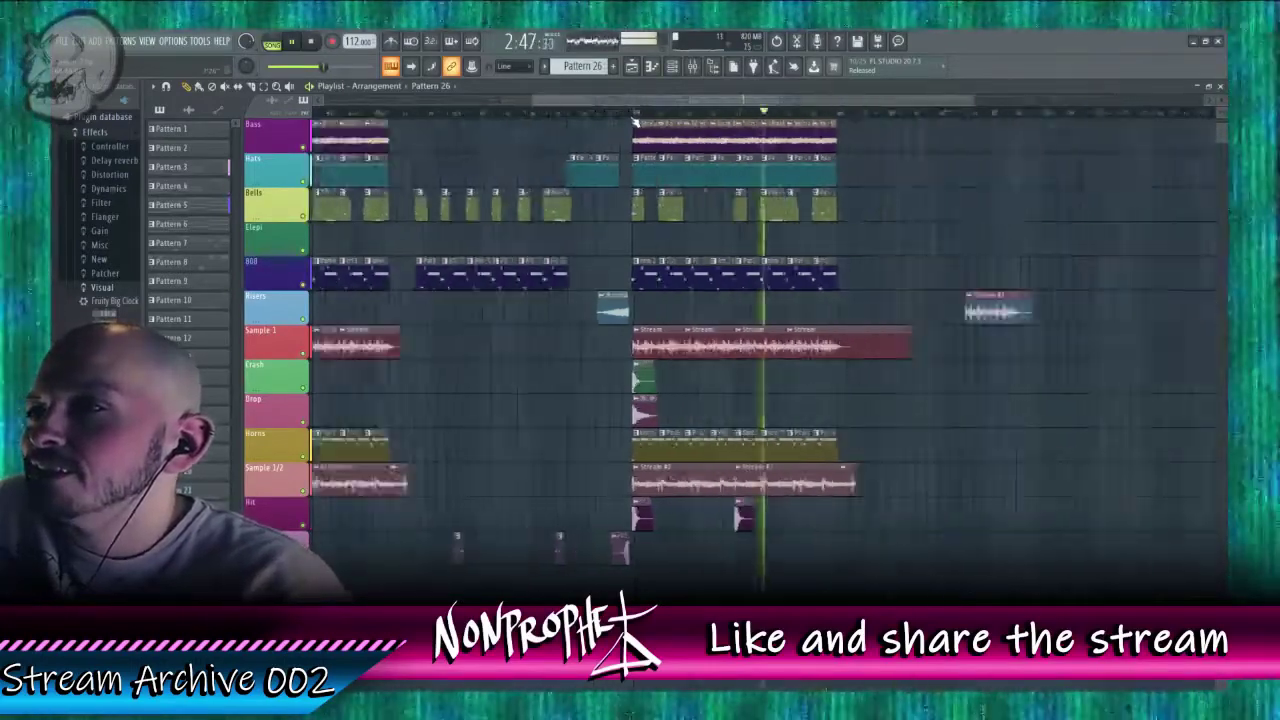
click(646, 111)
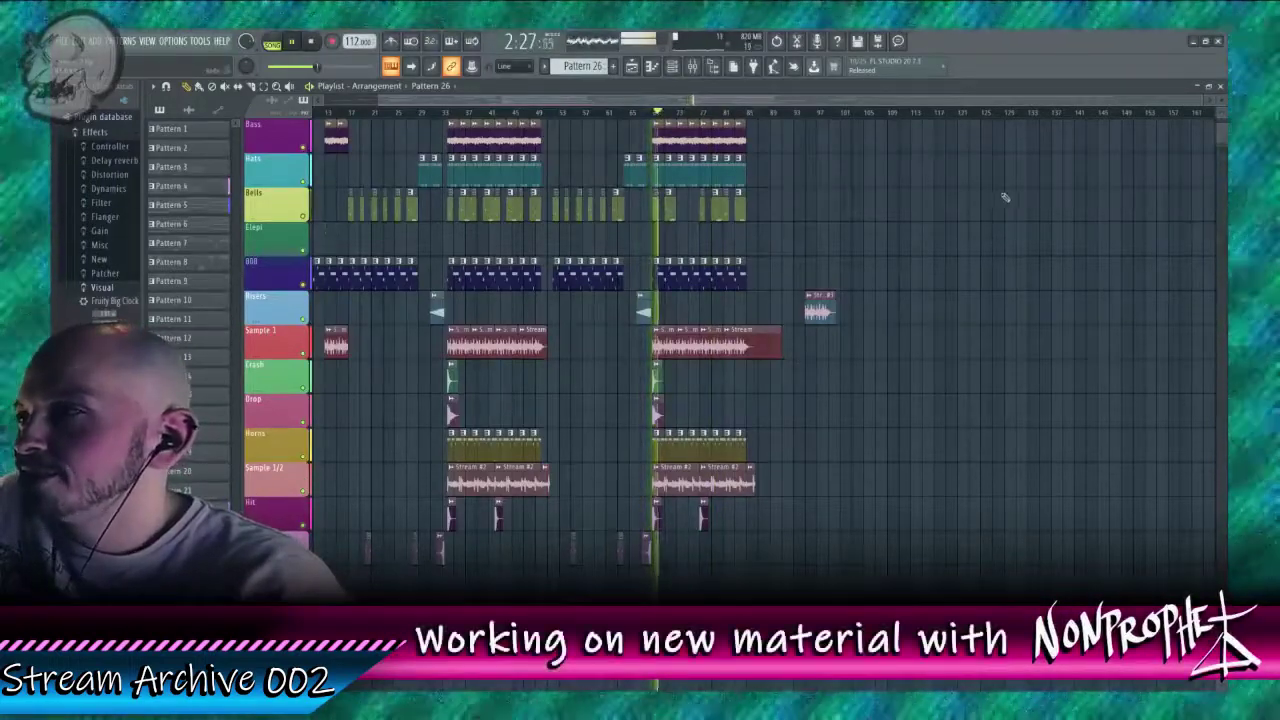
Step: Play the untitled clip's second drop again while examining the matching Drums-to-Hit tracks in the arrangement
scroll(960, 195, up, 4)
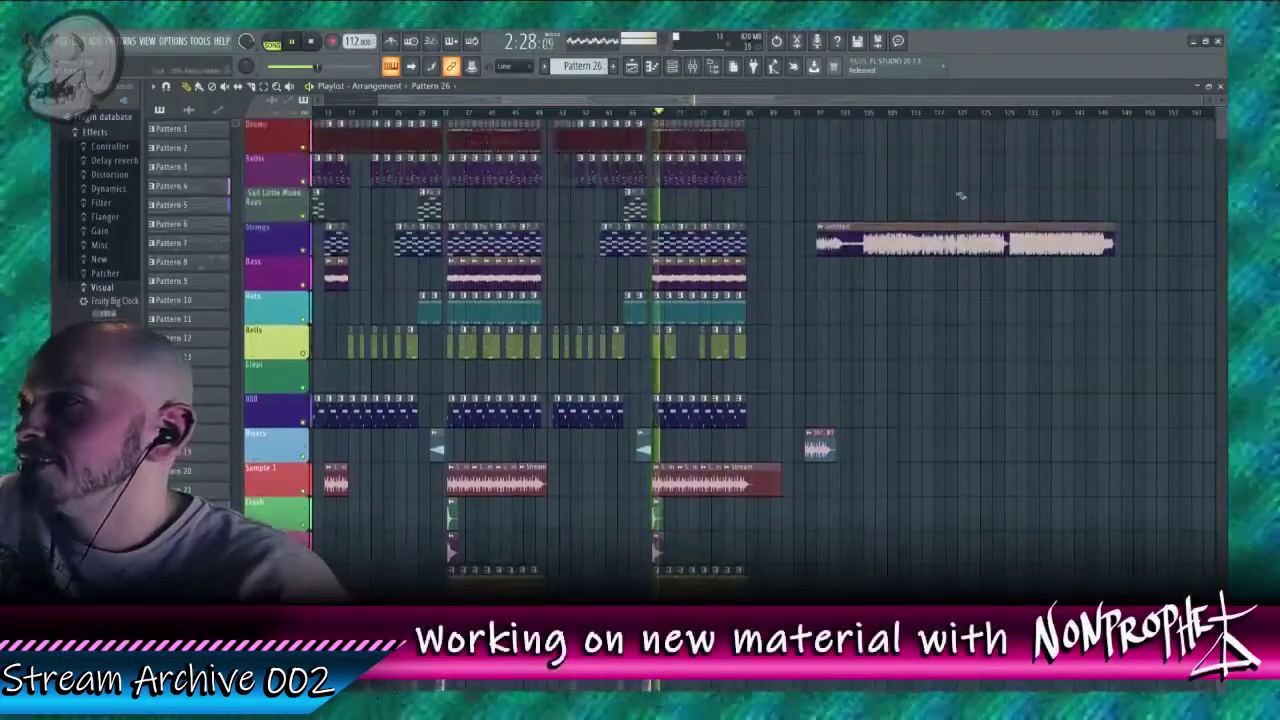
click(1006, 112)
scroll(1010, 118, up, 5)
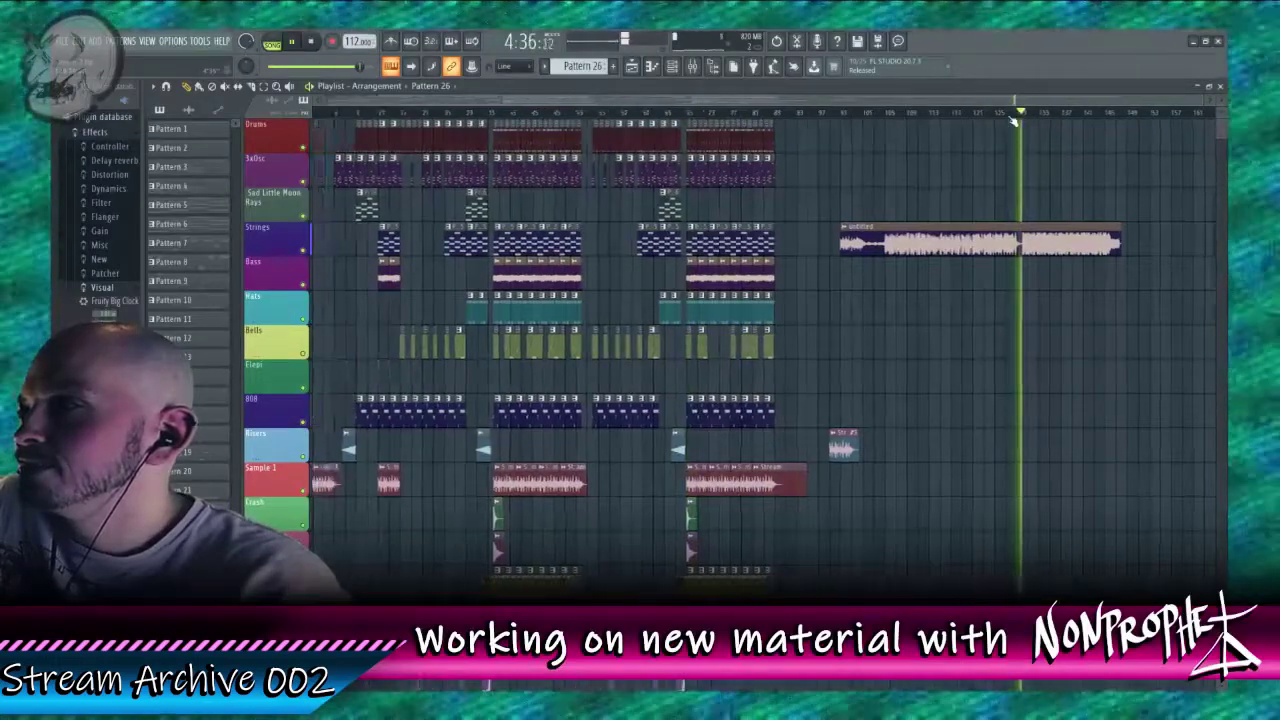
mouse_move(990, 102)
mouse_down()
mouse_move(1065, 109)
mouse_move(998, 112)
mouse_up()
scroll(998, 112, down, 6)
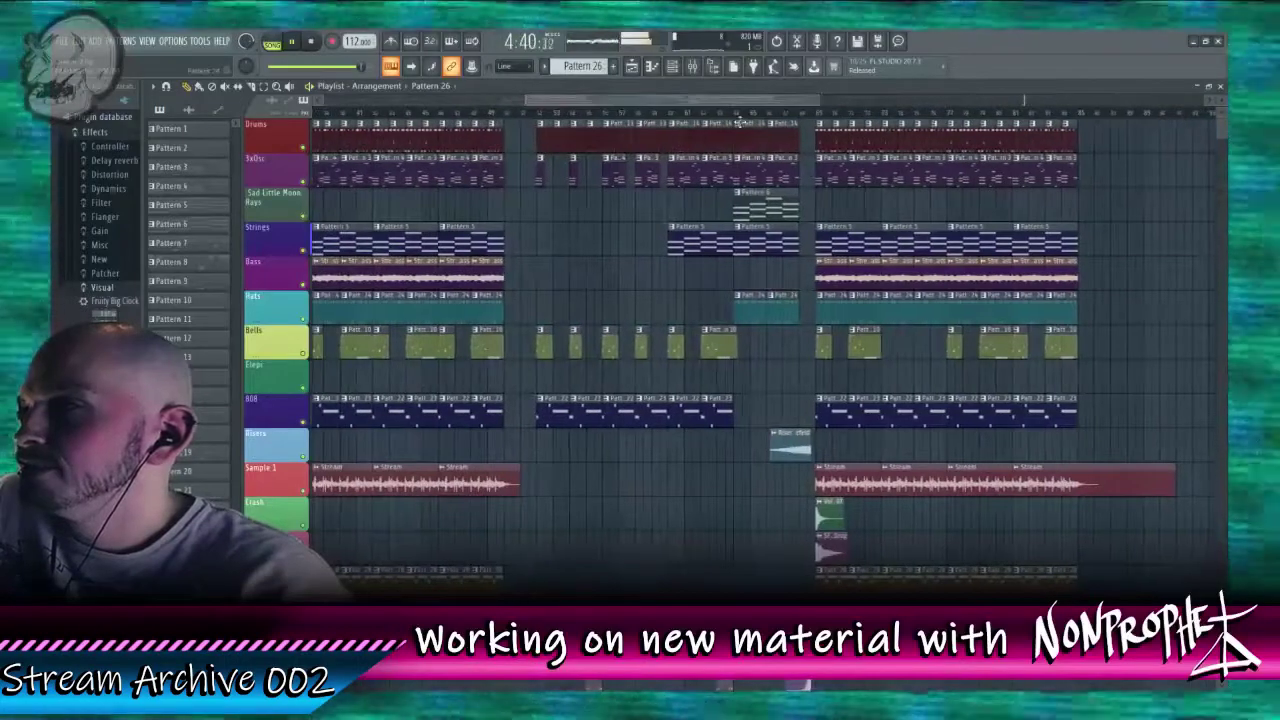
scroll(781, 283, down, 4)
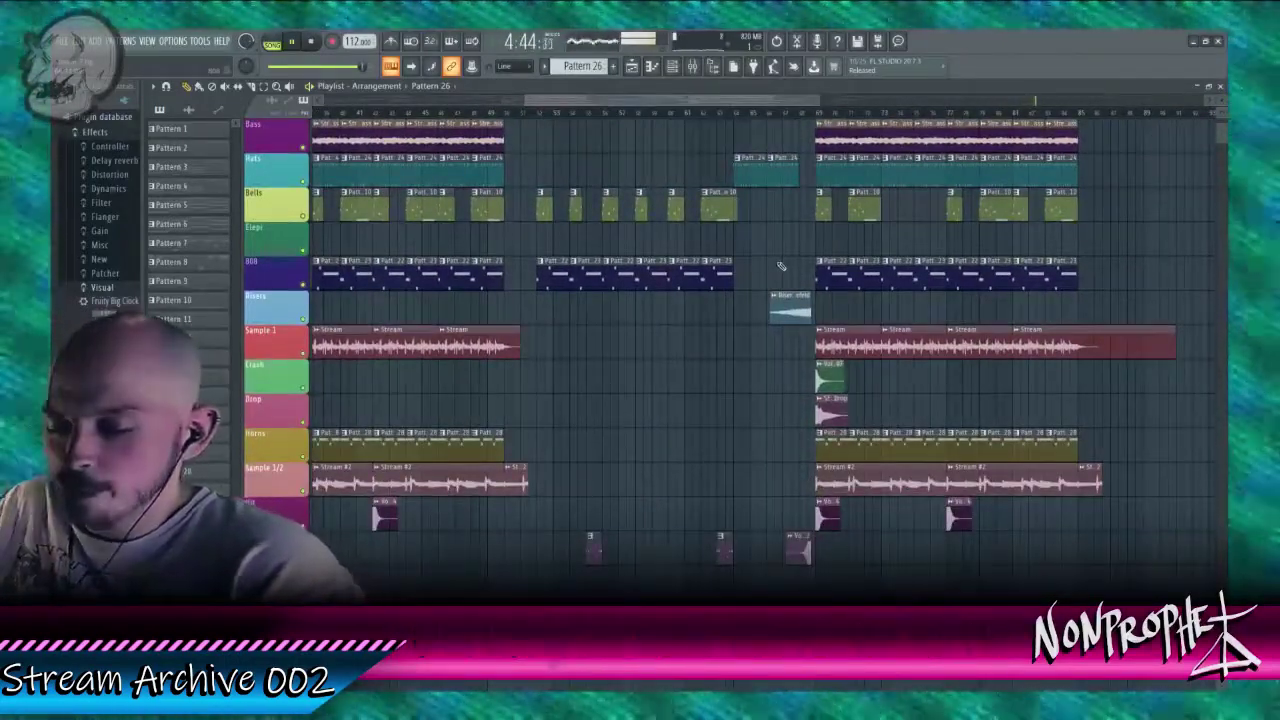
scroll(826, 140, up, 4)
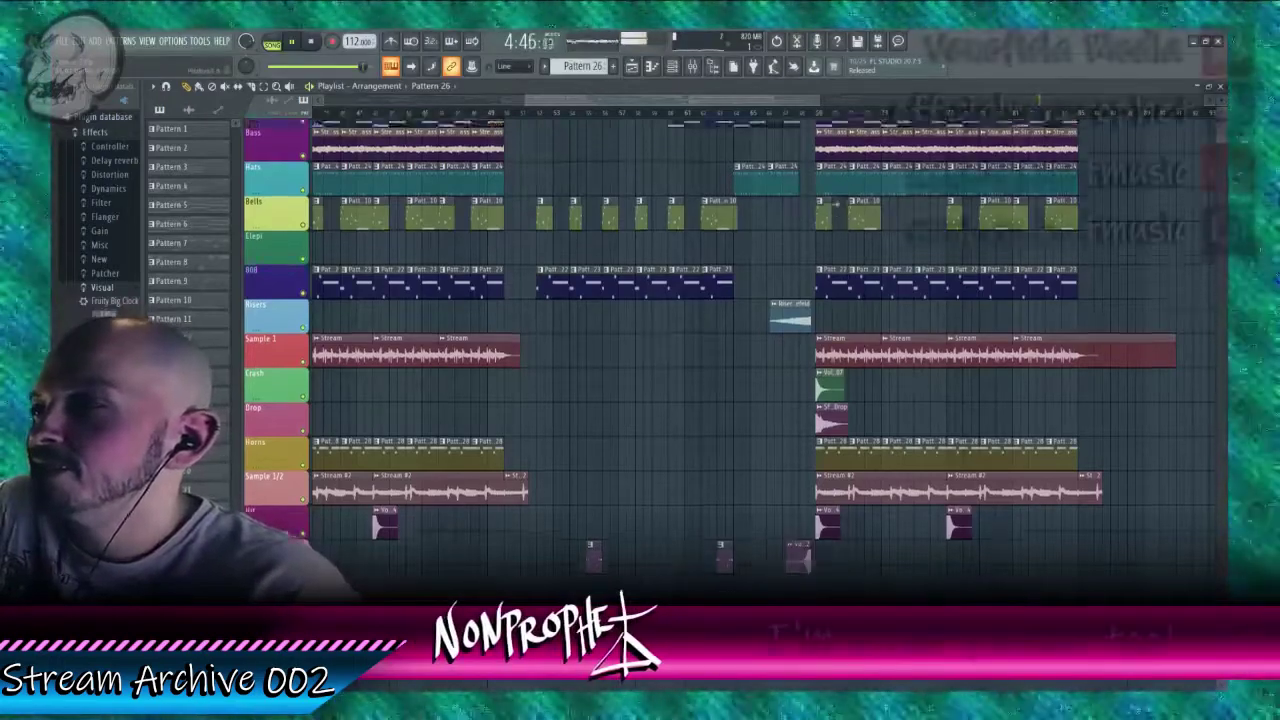
Step: Reopen Pattern 26 from the second drop and show the HQ Rock Kit #2 channel's mixer track
double_click(826, 140)
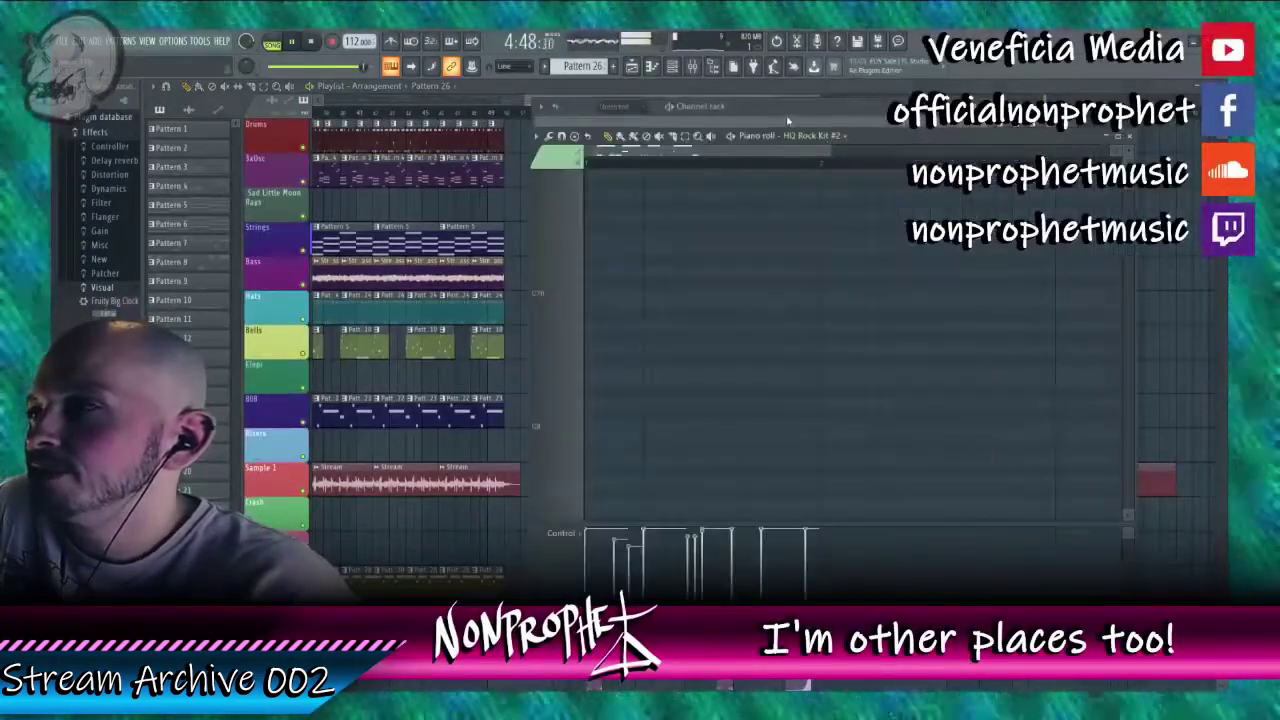
click(787, 121)
double_click(579, 467)
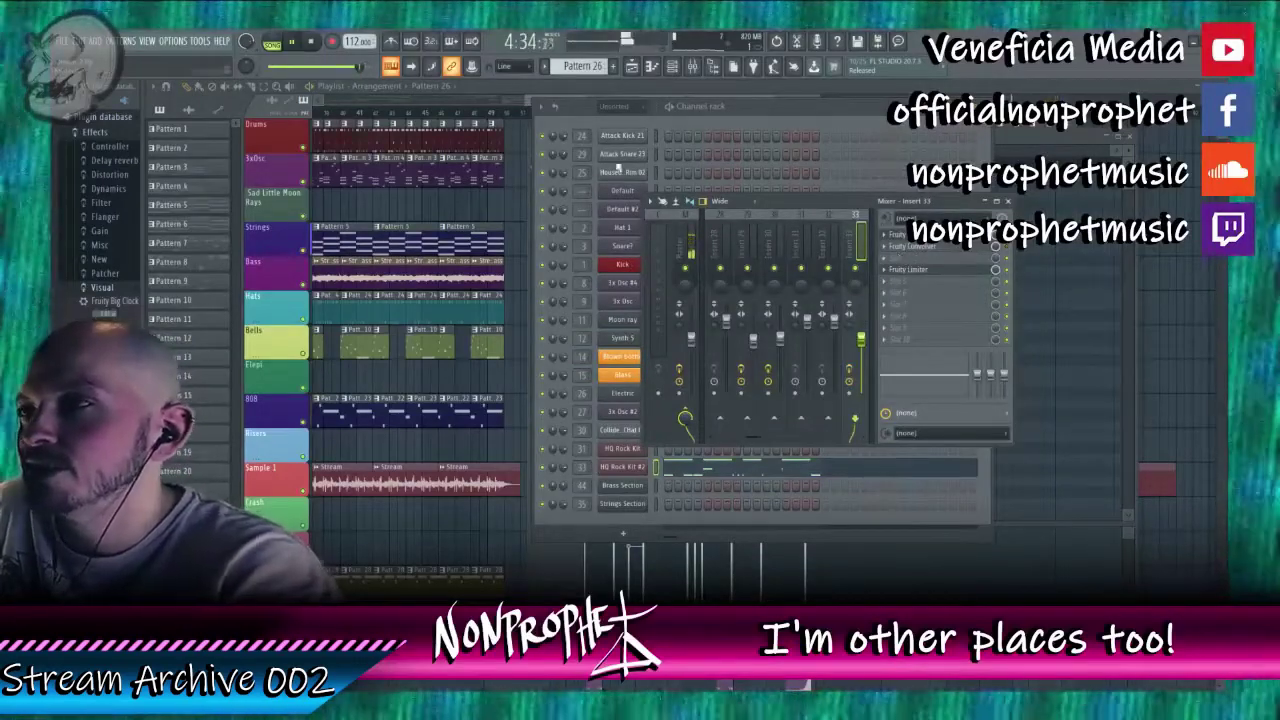
Step: Replay the first drop, open Insert 33's Fruity Limiter and raise Insert 33's fader slightly
drag(383, 112, 457, 131)
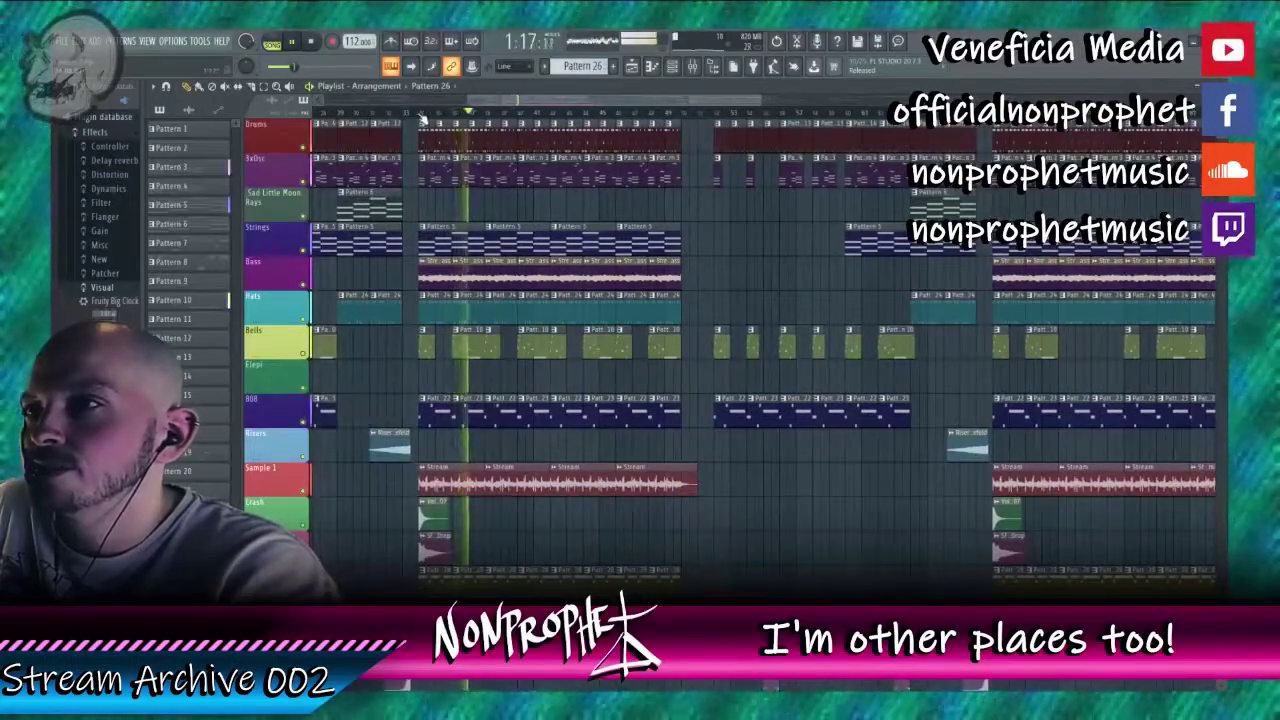
click(420, 114)
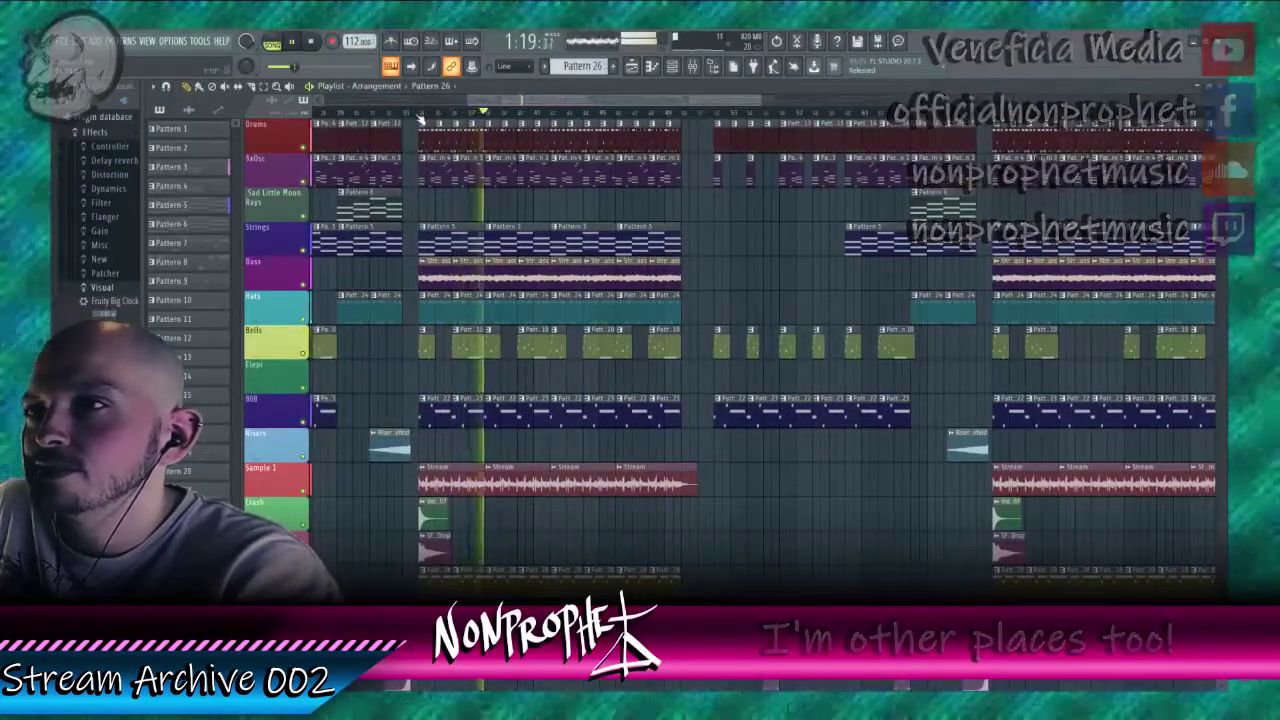
scroll(680, 197, down, 3)
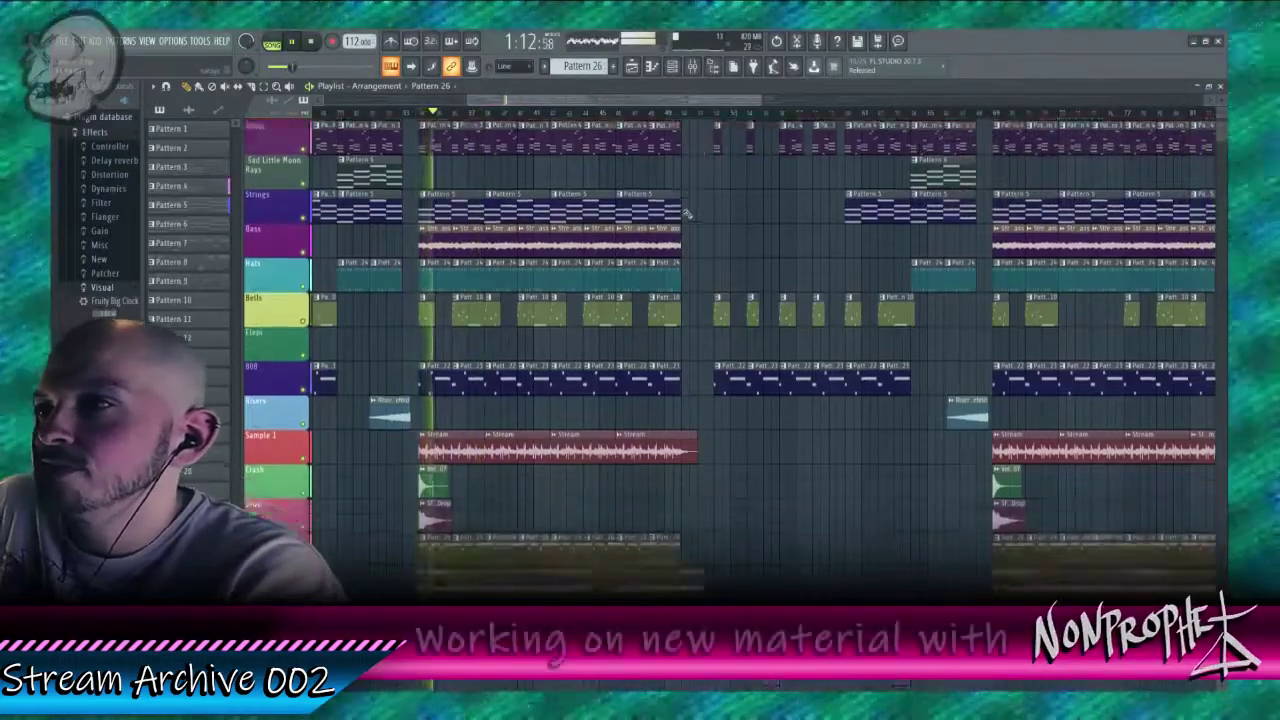
scroll(680, 197, down, 3)
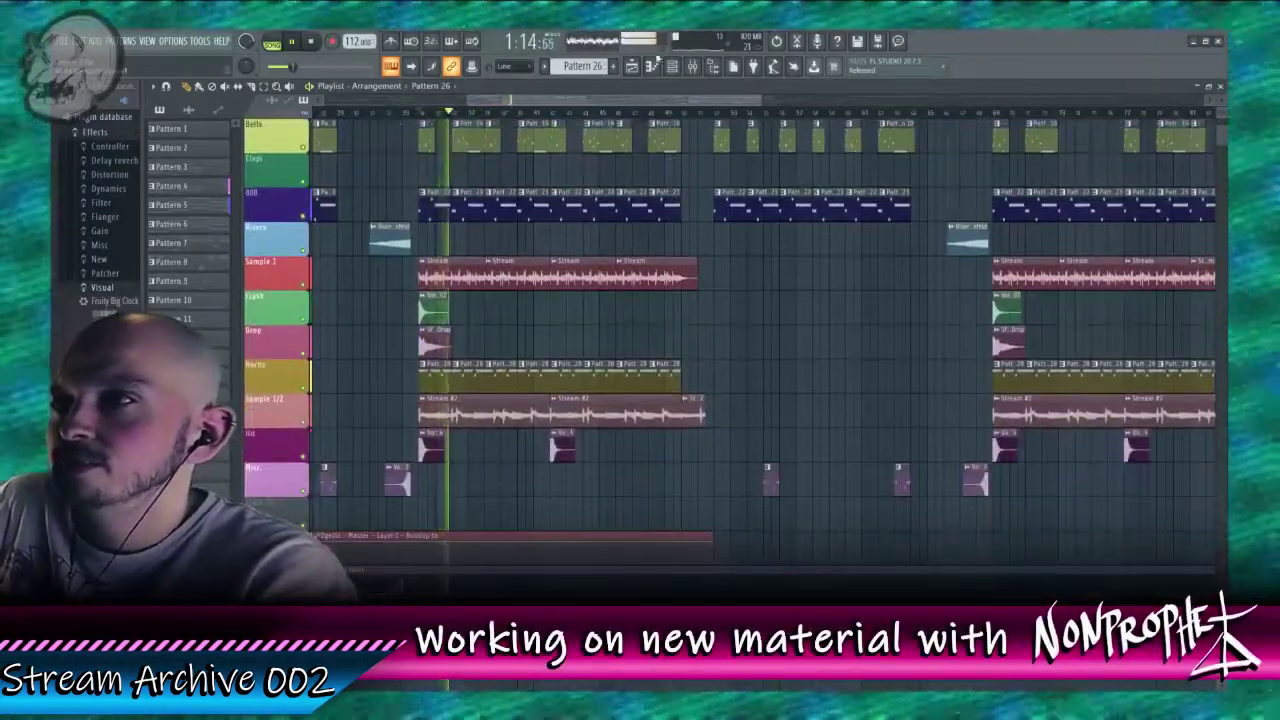
click(694, 68)
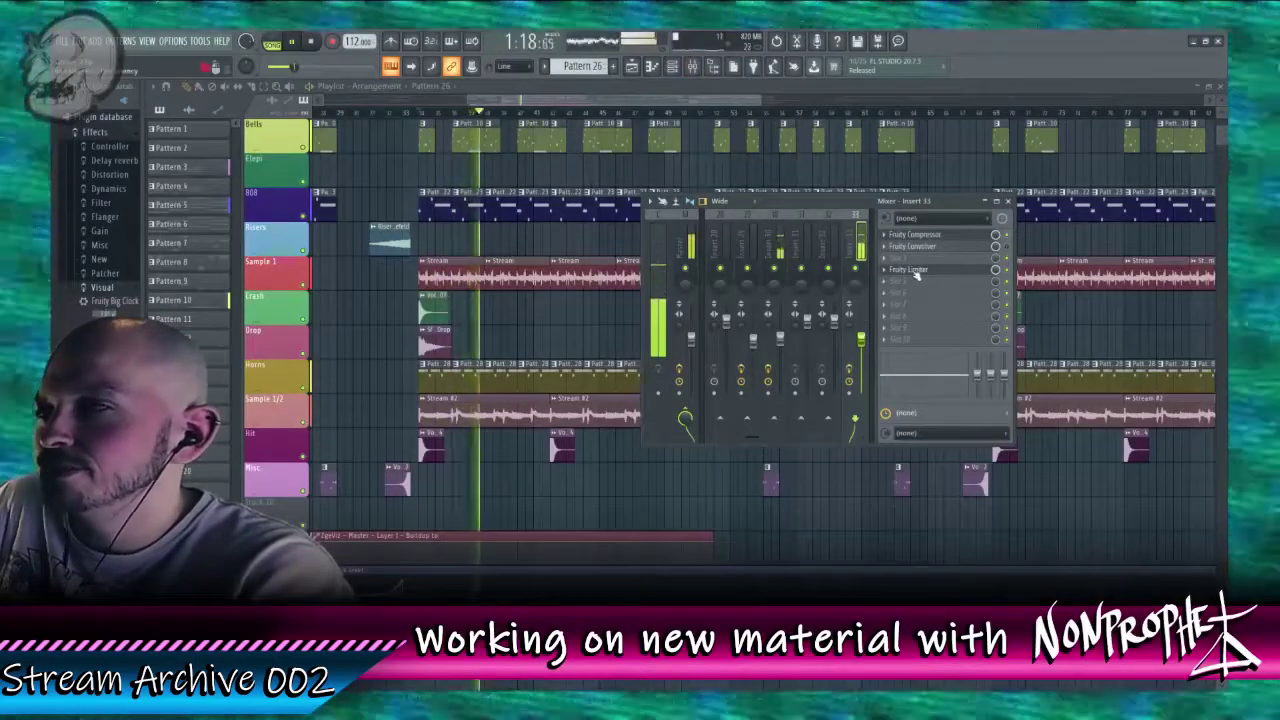
click(912, 270)
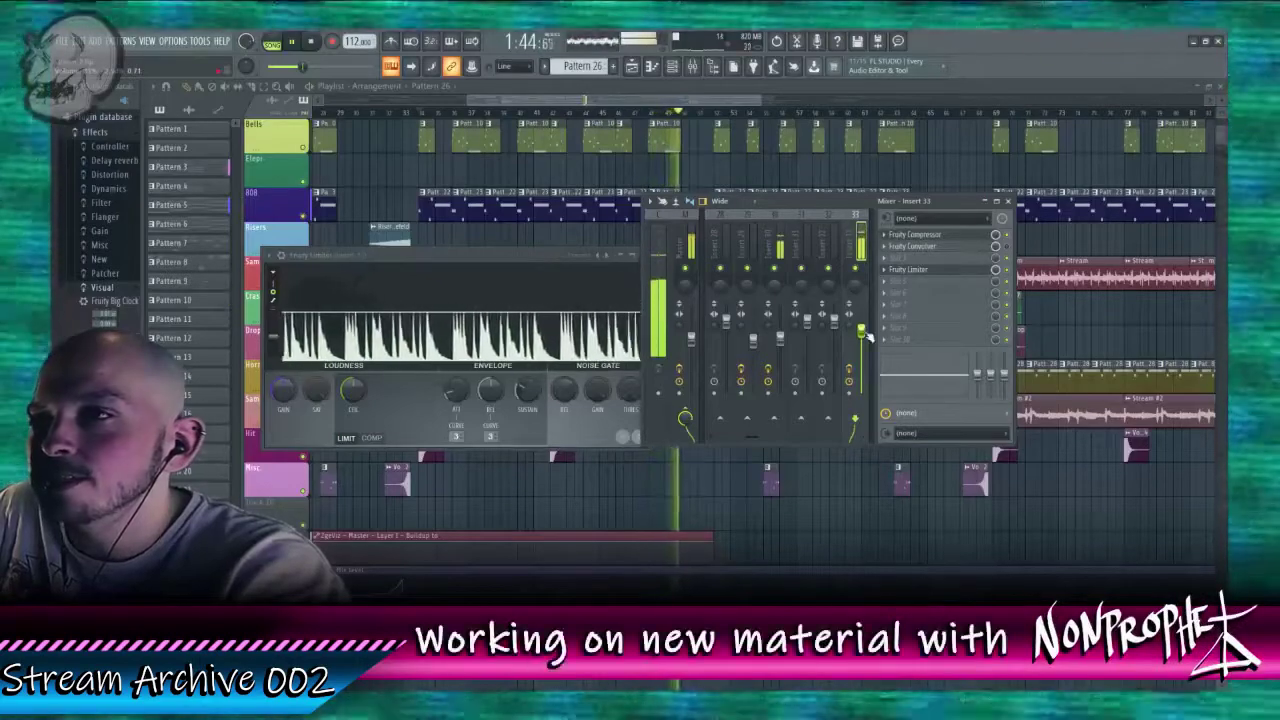
Step: Add a Fruity Parametric EQ 2 to the effect chain of Insert 33, ahead of the Fruity Limiter
click(926, 276)
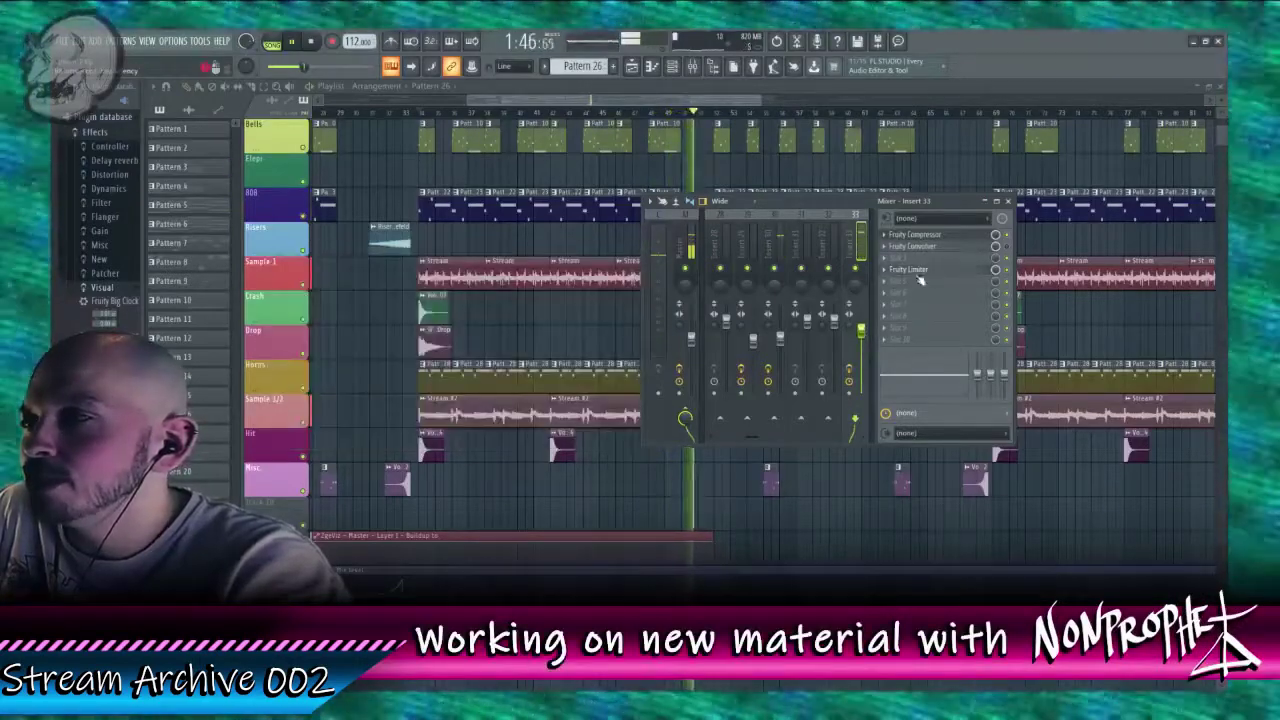
click(904, 277)
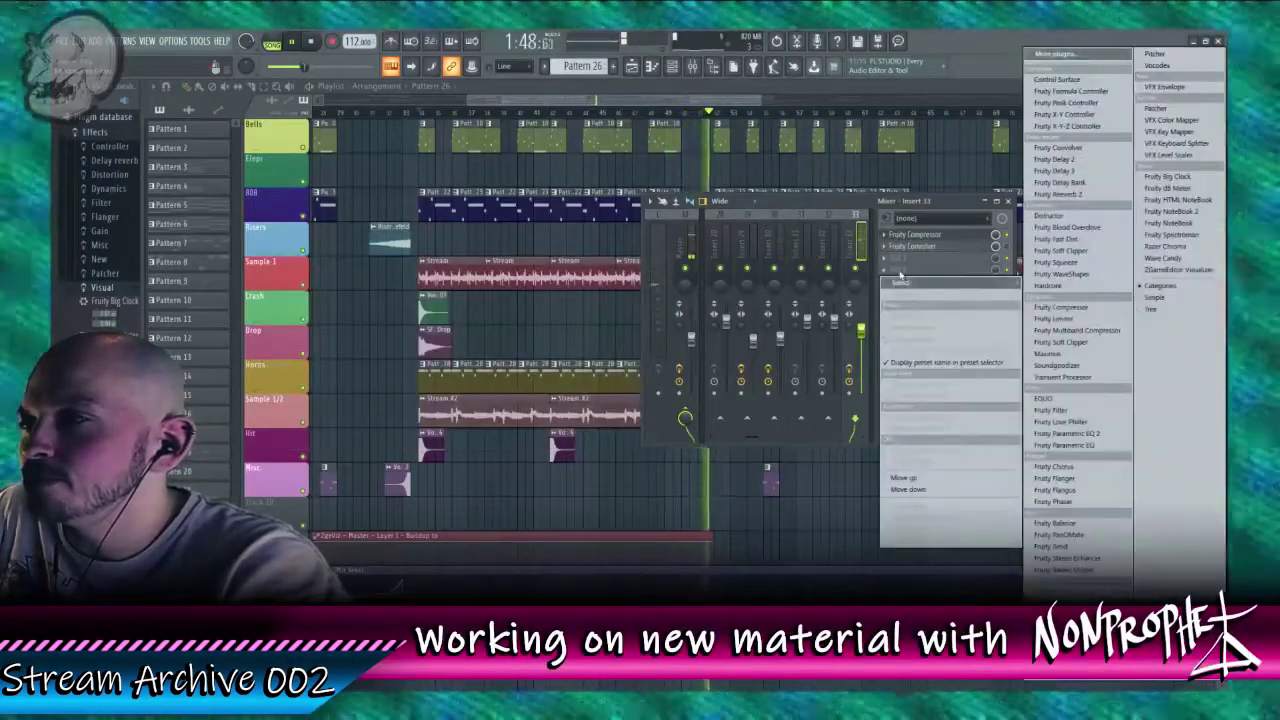
click(1088, 433)
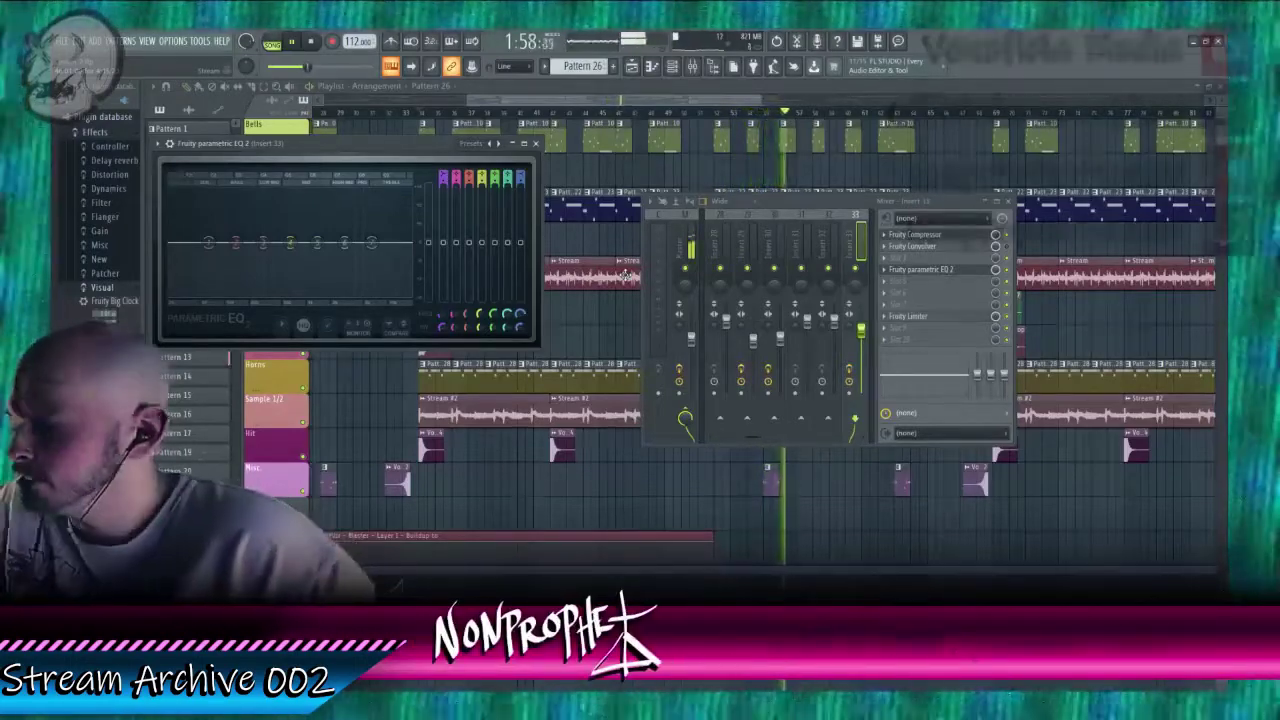
Step: Open the Bells track's Pattern 10 and the 3xOsc track's Pattern 4, and show the 3x Osc #4 channel's mixer track
drag(664, 101, 716, 105)
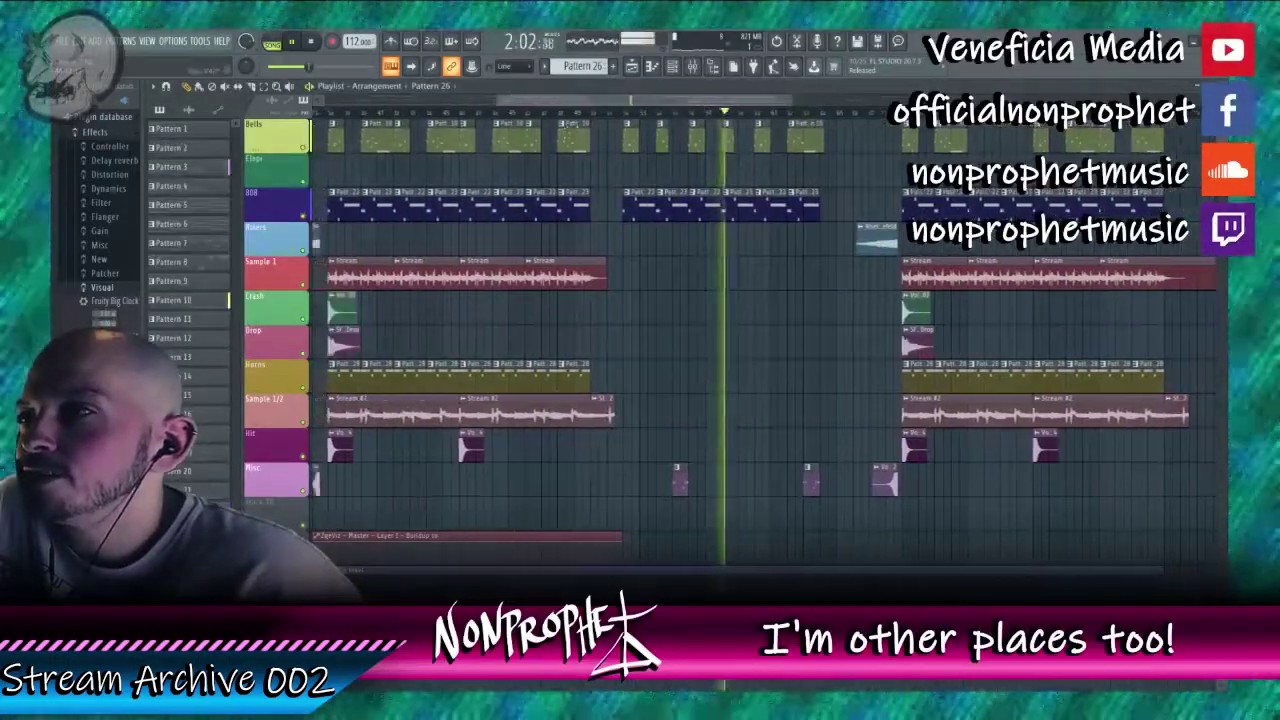
double_click(482, 152)
scroll(479, 153, up, 6)
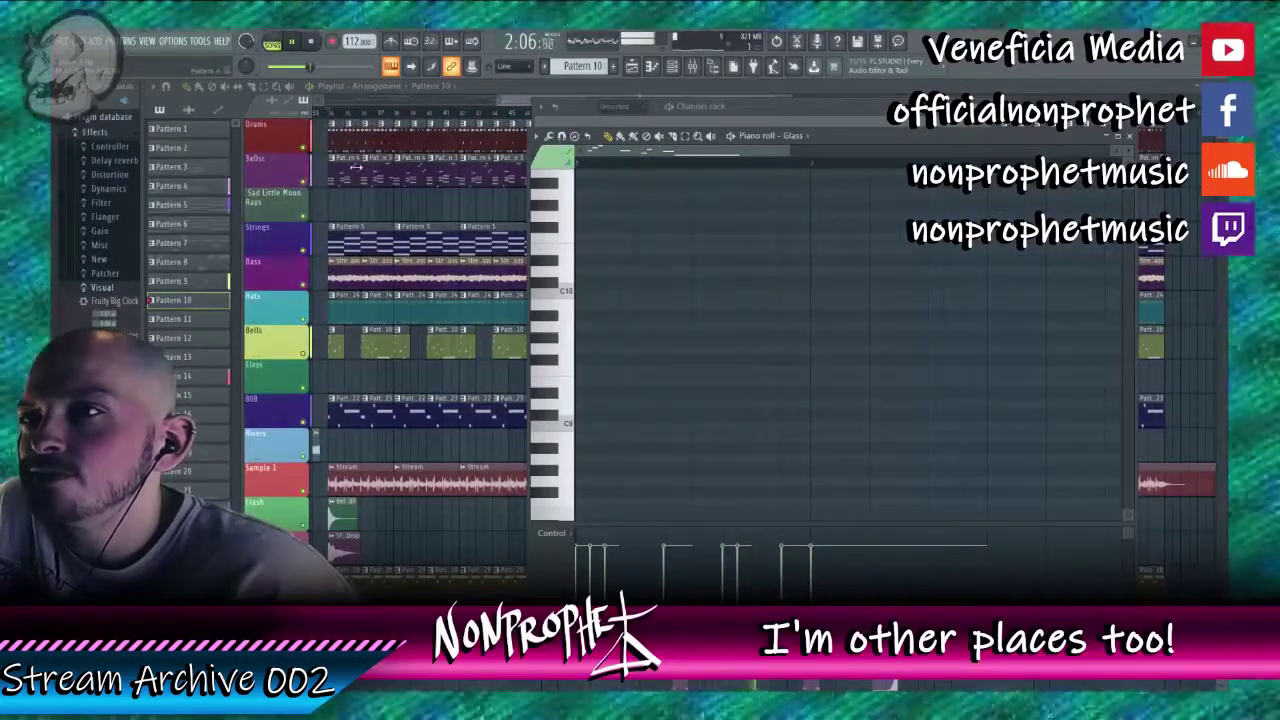
double_click(355, 167)
click(745, 107)
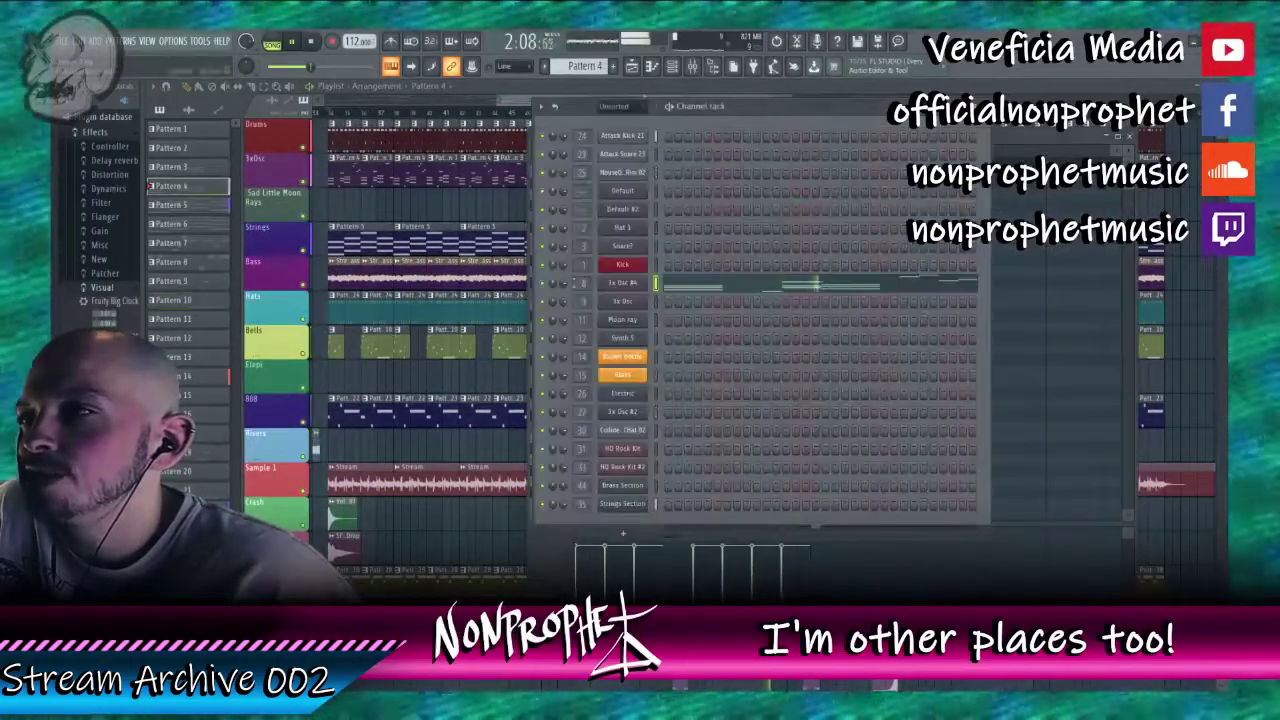
double_click(585, 283)
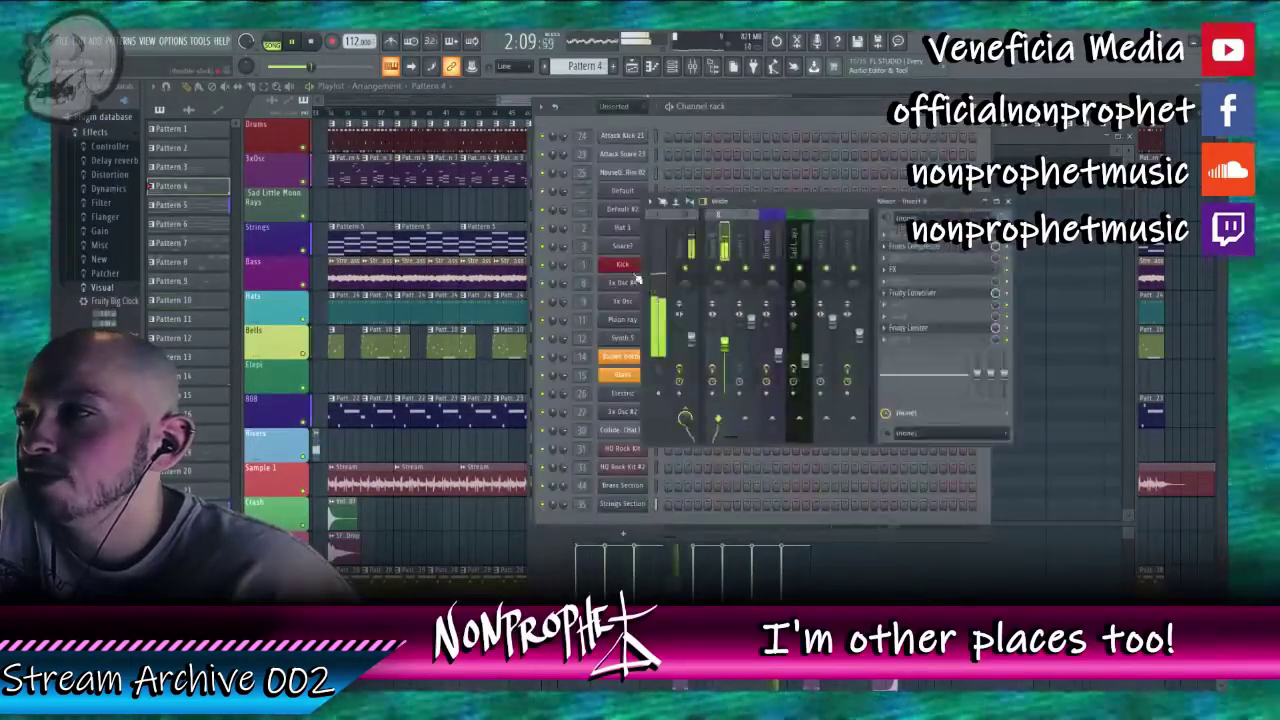
Step: Add a Fruity Parametric EQ 2 after the FX slot on Insert 8 and slightly cut its bands 6 and 3
click(926, 291)
mouse_move(958, 289)
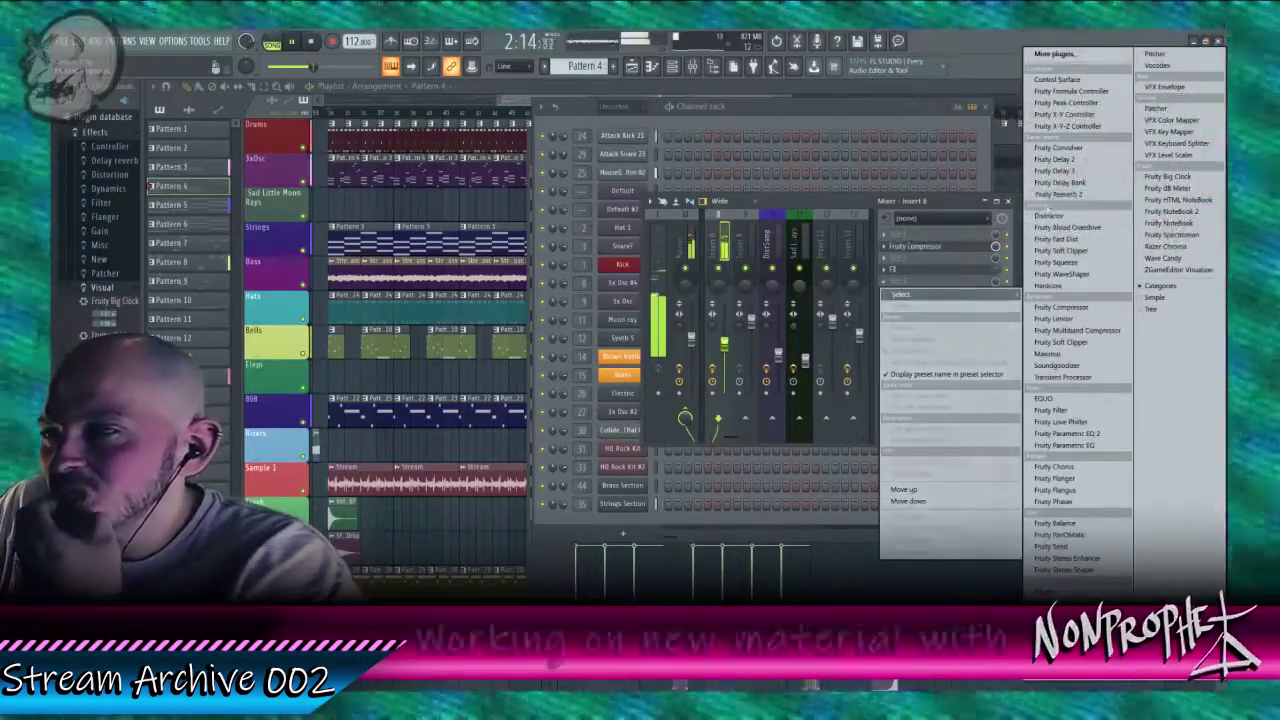
click(1093, 438)
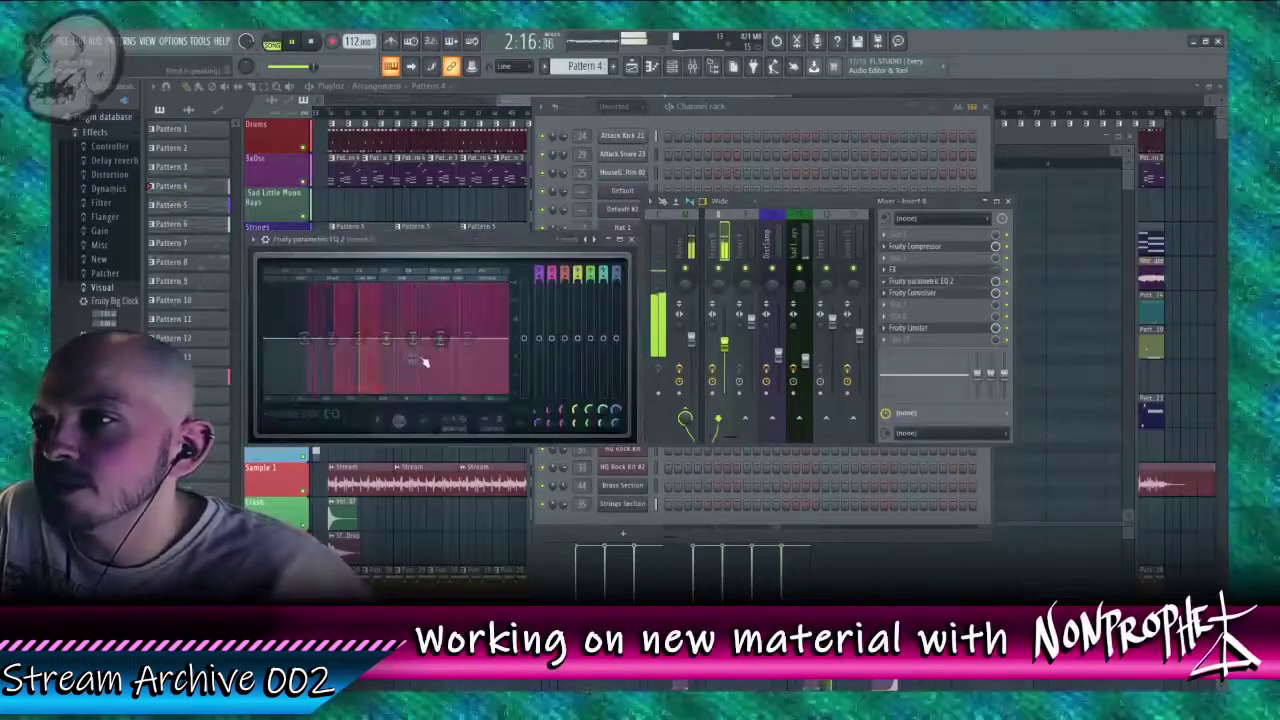
drag(440, 340, 438, 353)
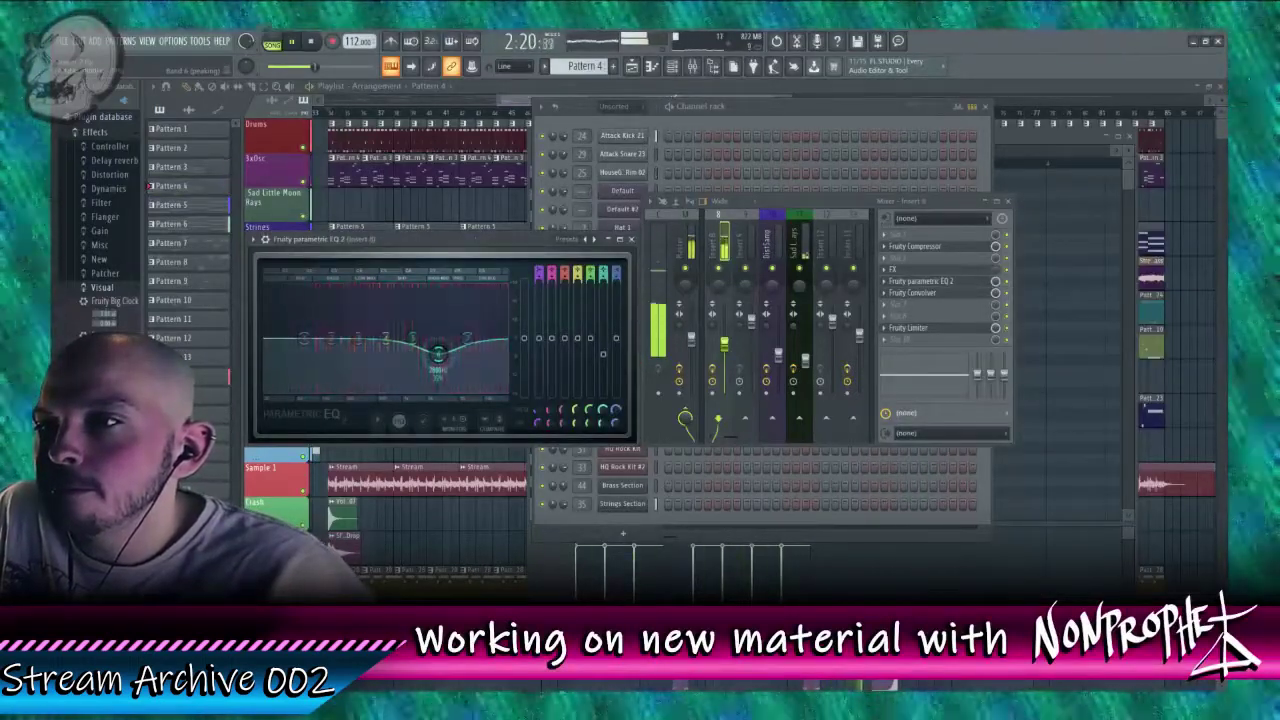
drag(358, 339, 357, 353)
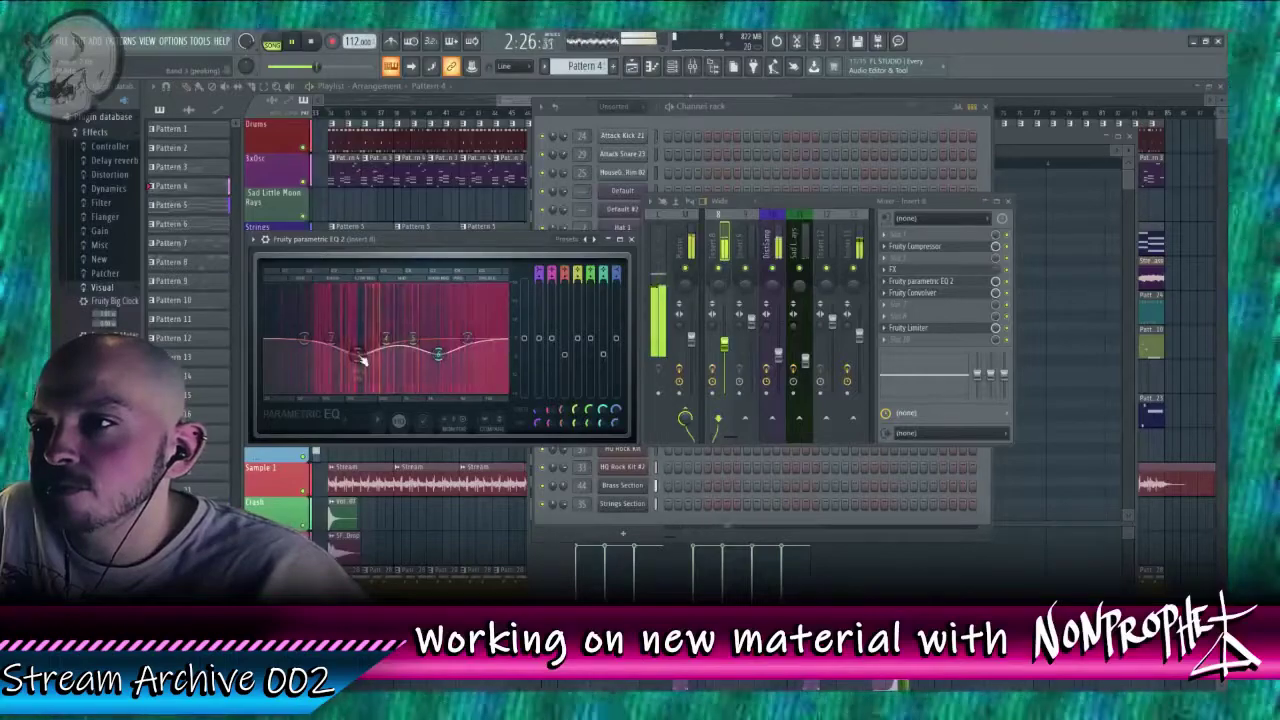
Step: Play the untitled clip's second drop against the arrangement's second drop while examining its tracks down to Misc
click(518, 101)
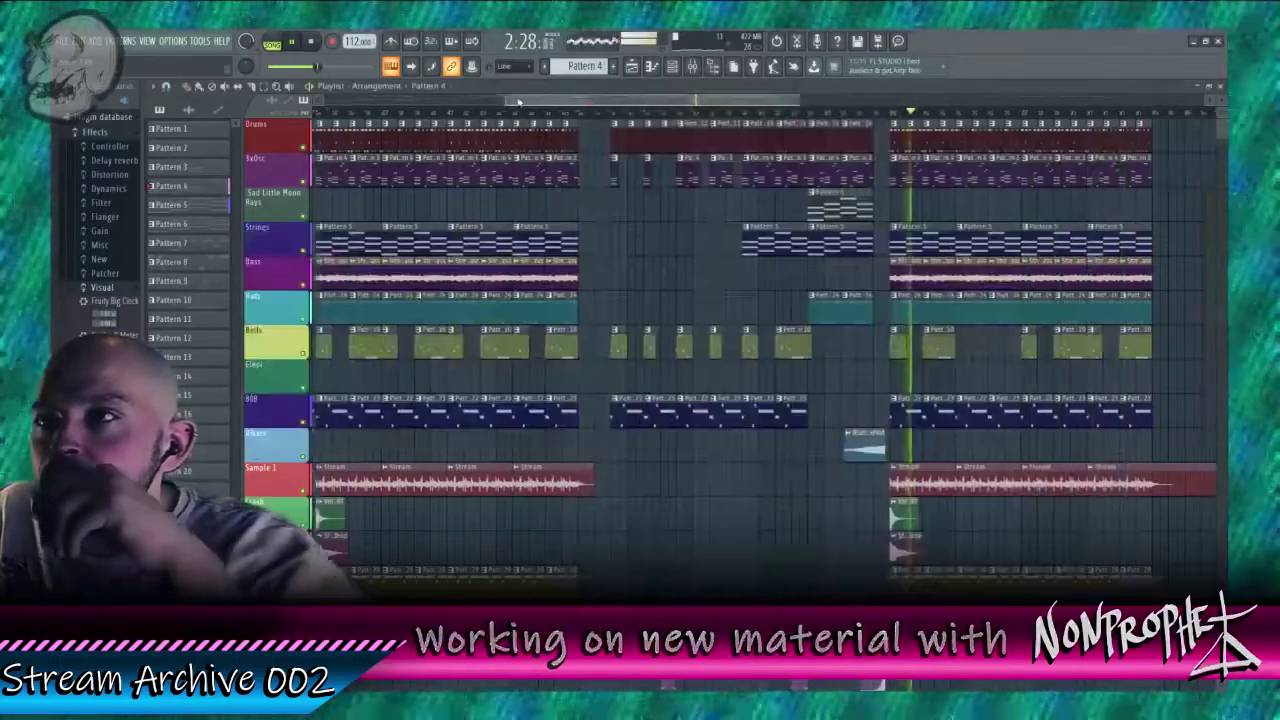
drag(518, 101, 951, 126)
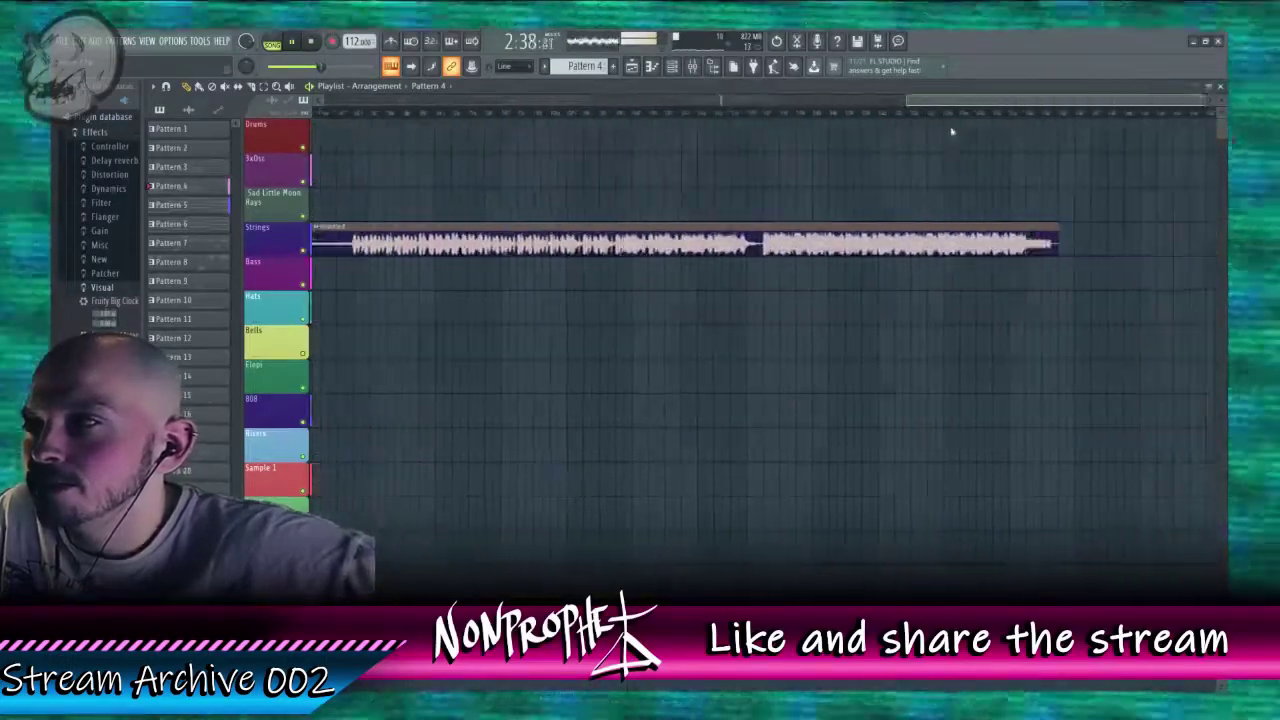
click(615, 114)
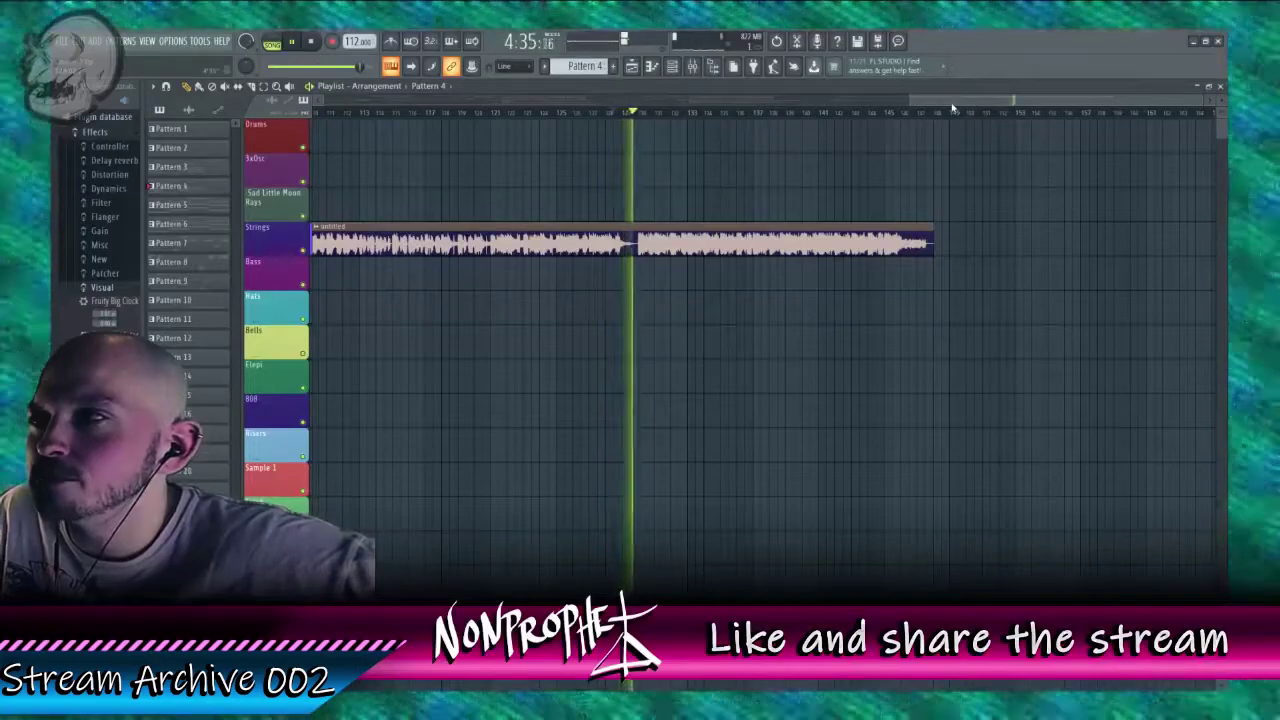
drag(951, 108, 562, 118)
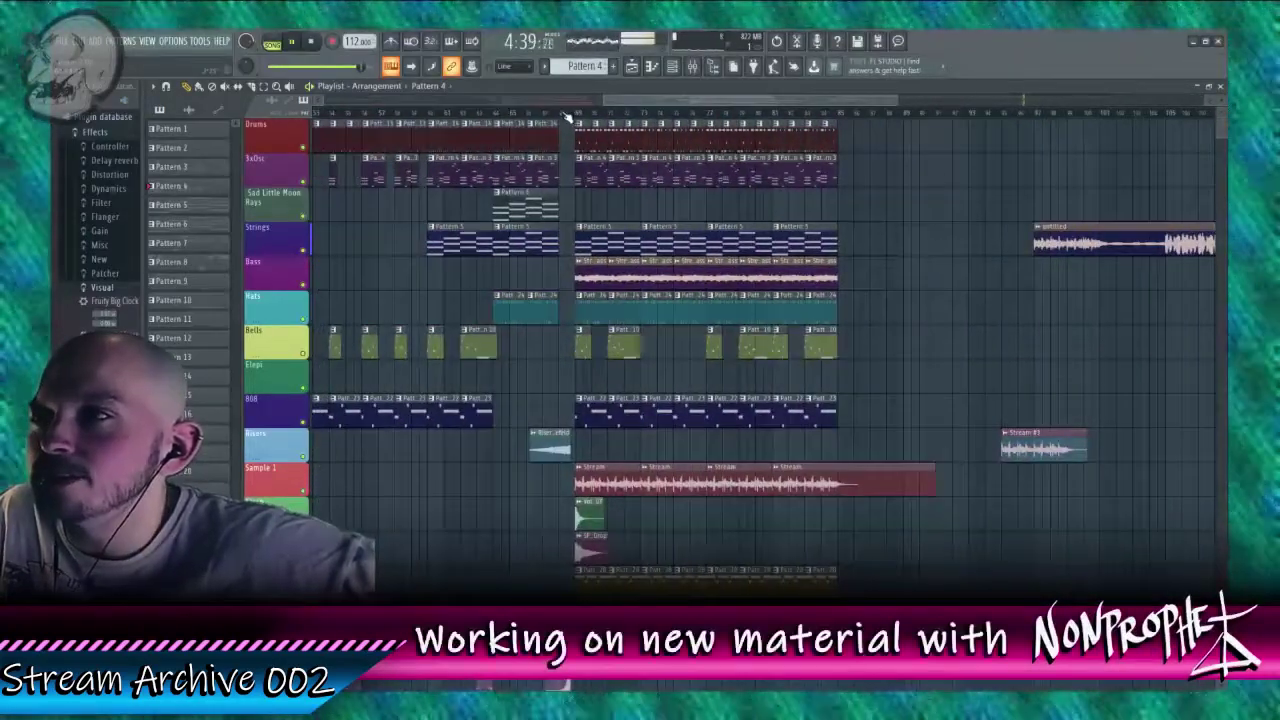
click(560, 116)
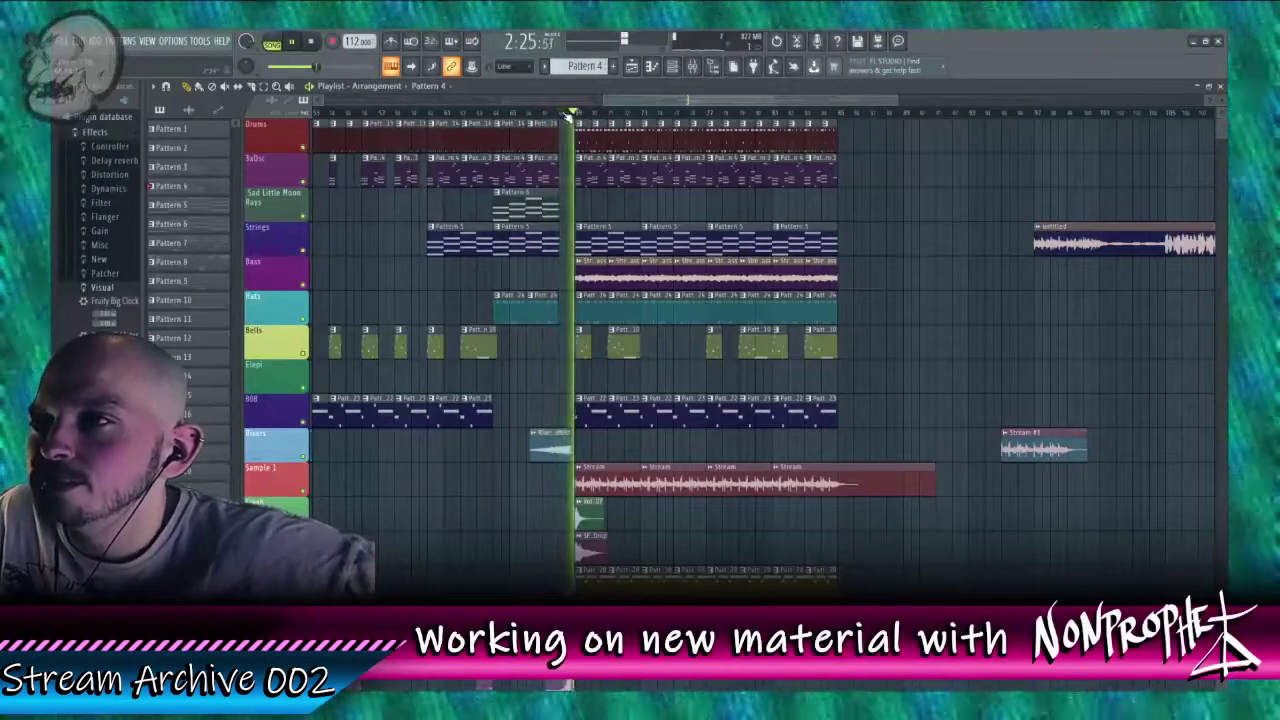
scroll(703, 130, down, 3)
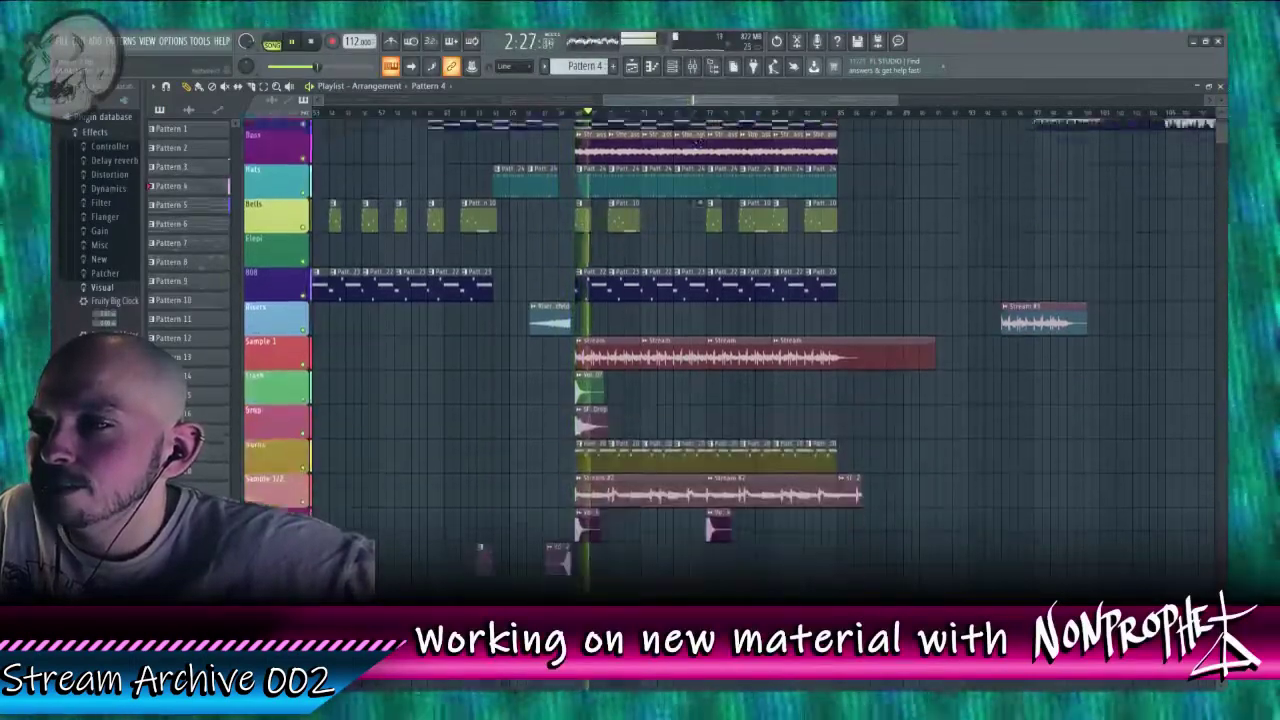
scroll(706, 190, down, 4)
scroll(706, 190, up, 1)
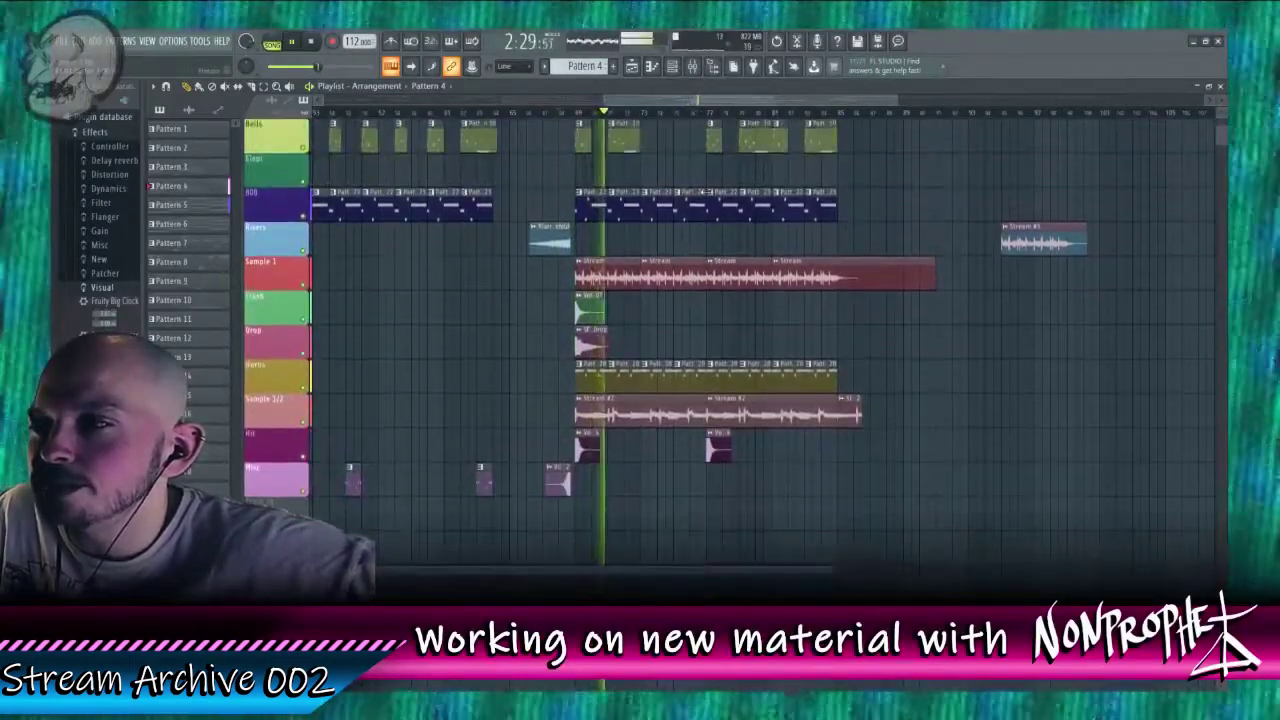
Step: Play the arrangement's opening section and look over its tracks from Drums down to Misc
drag(655, 104, 428, 120)
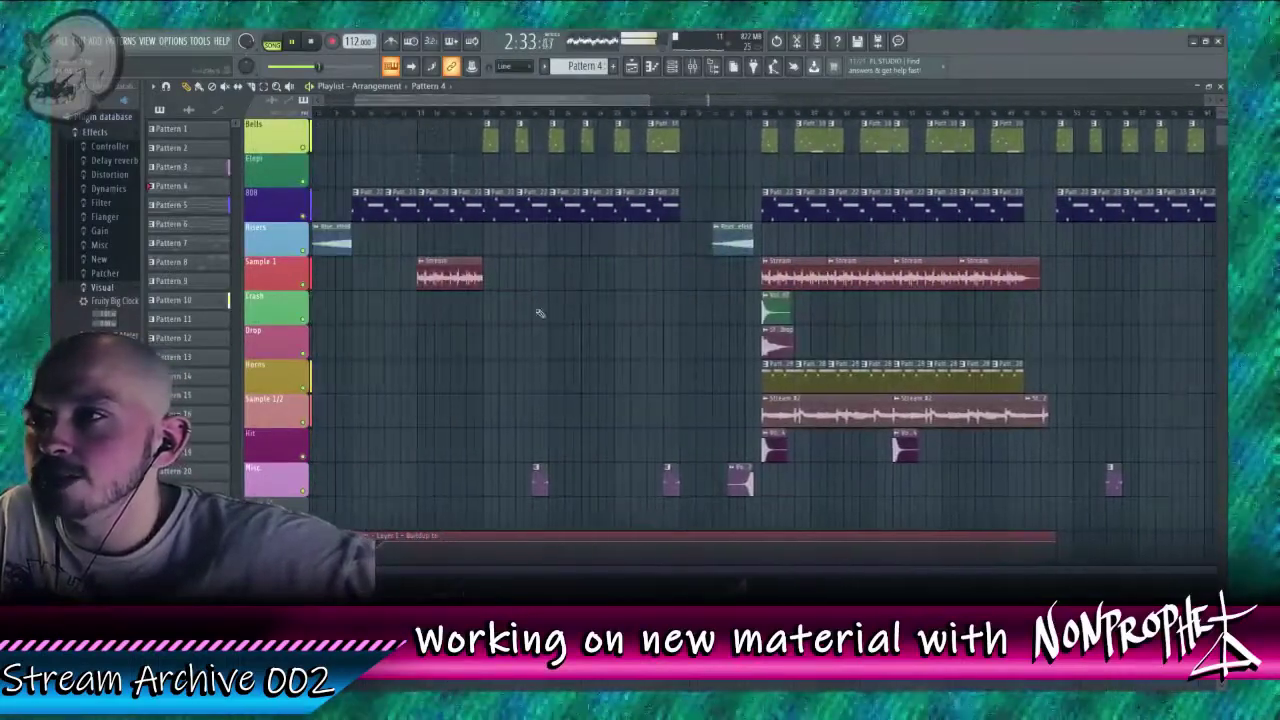
scroll(542, 336, up, 6)
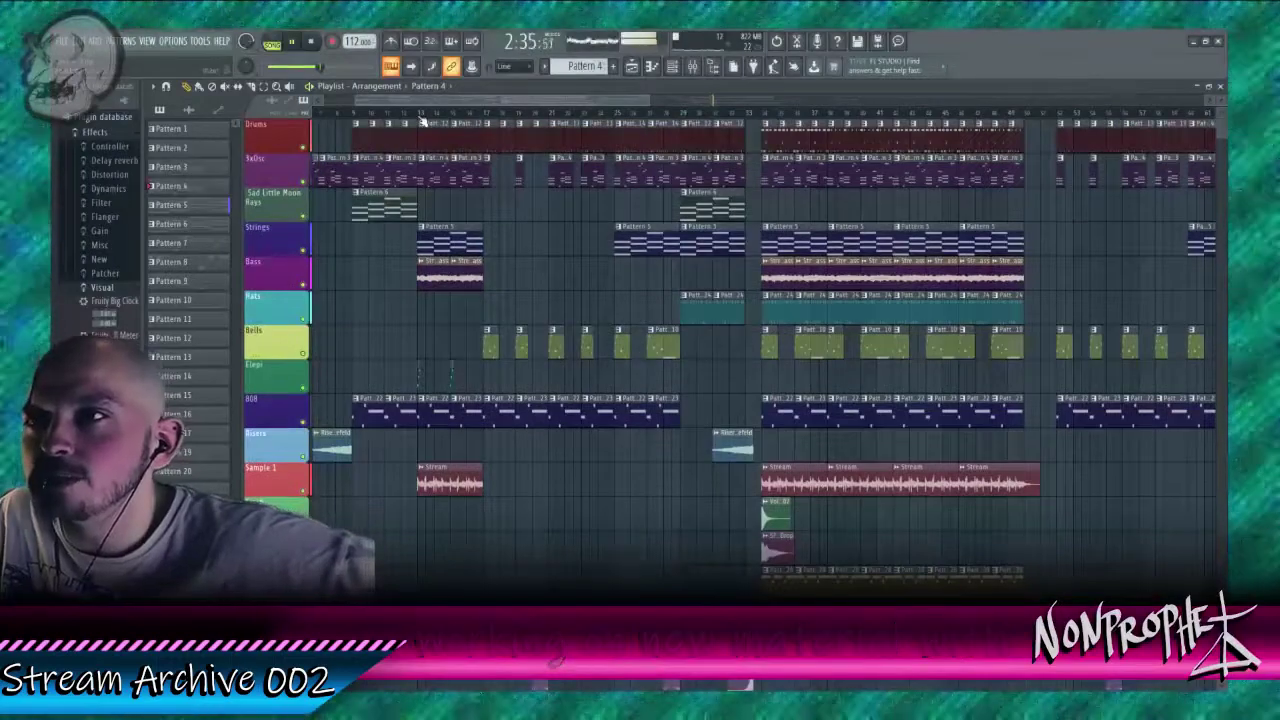
scroll(423, 120, down, 4)
click(428, 85)
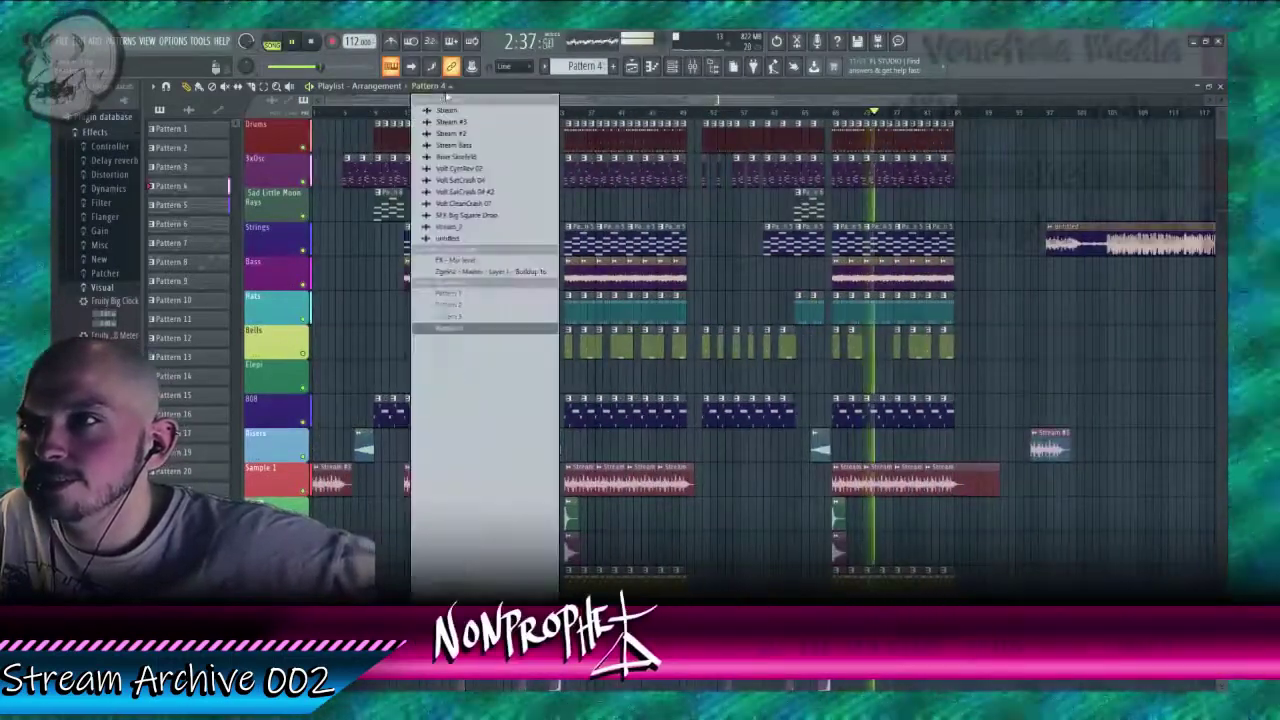
click(344, 106)
scroll(395, 358, down, 6)
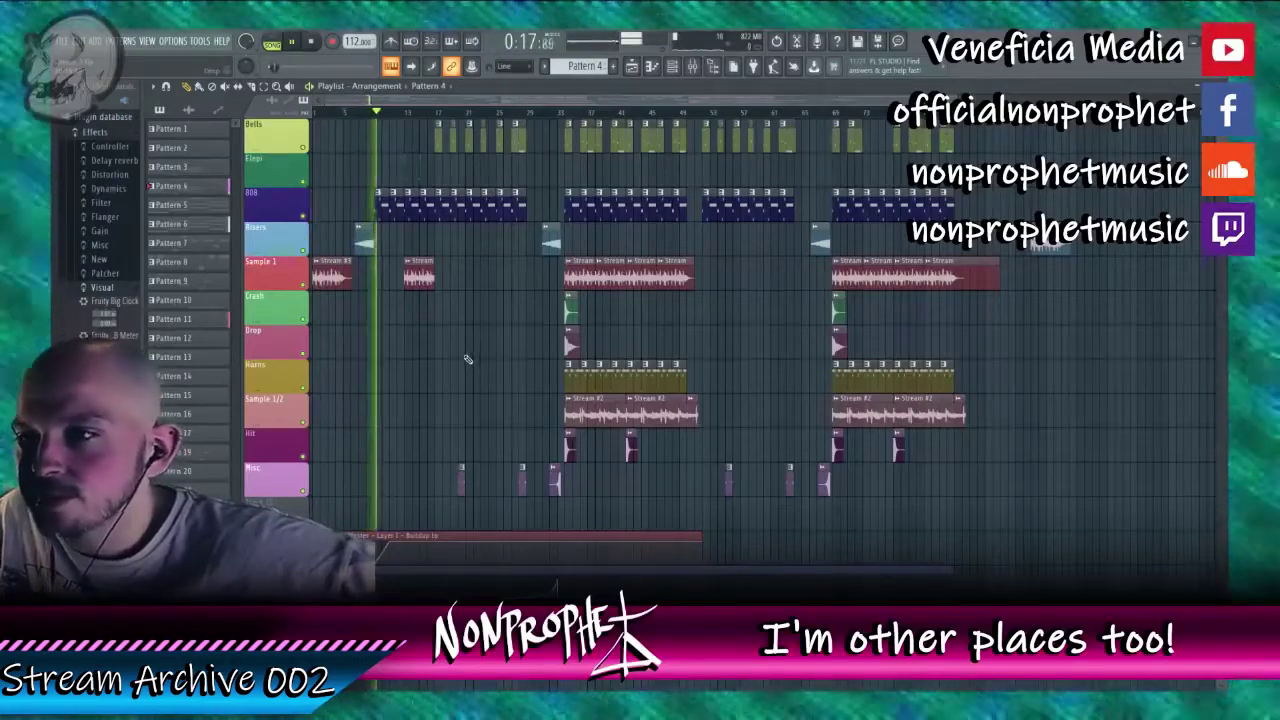
scroll(433, 342, up, 5)
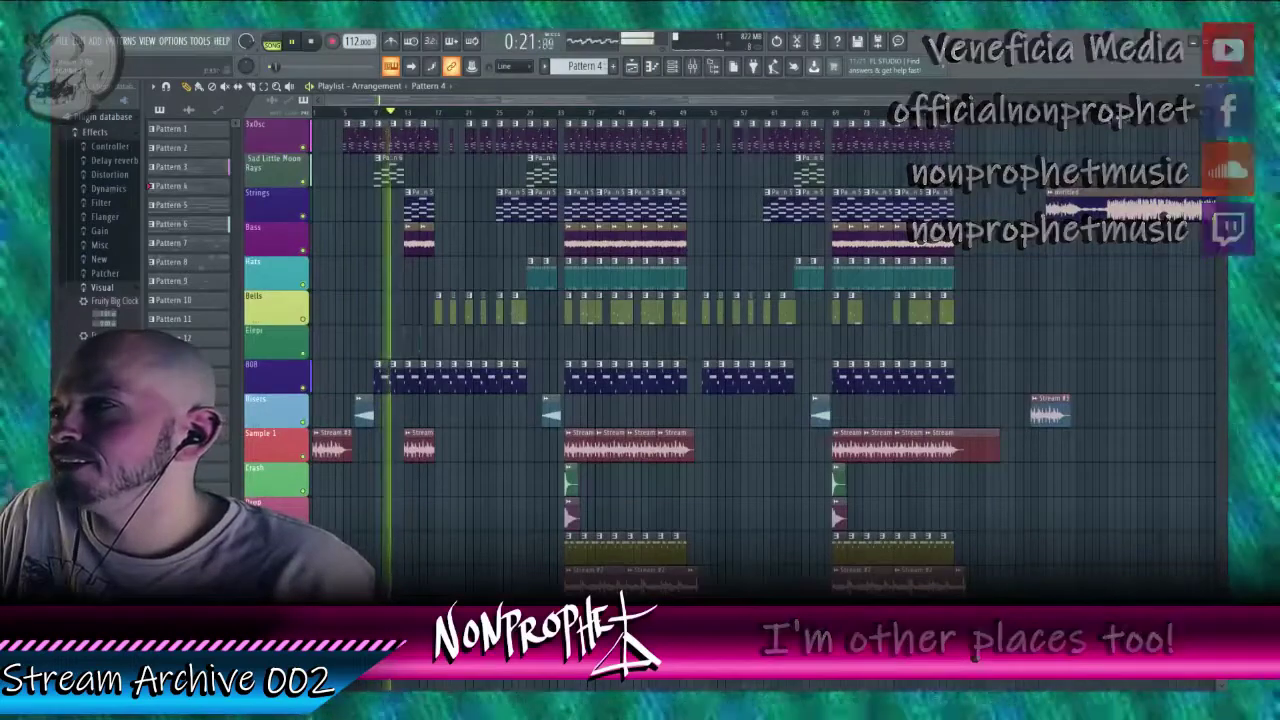
Step: Compare the untitled clip with the section where the 808 first enters, and inspect the 808's Pattern 22 in the channel rack and mixer
click(1112, 114)
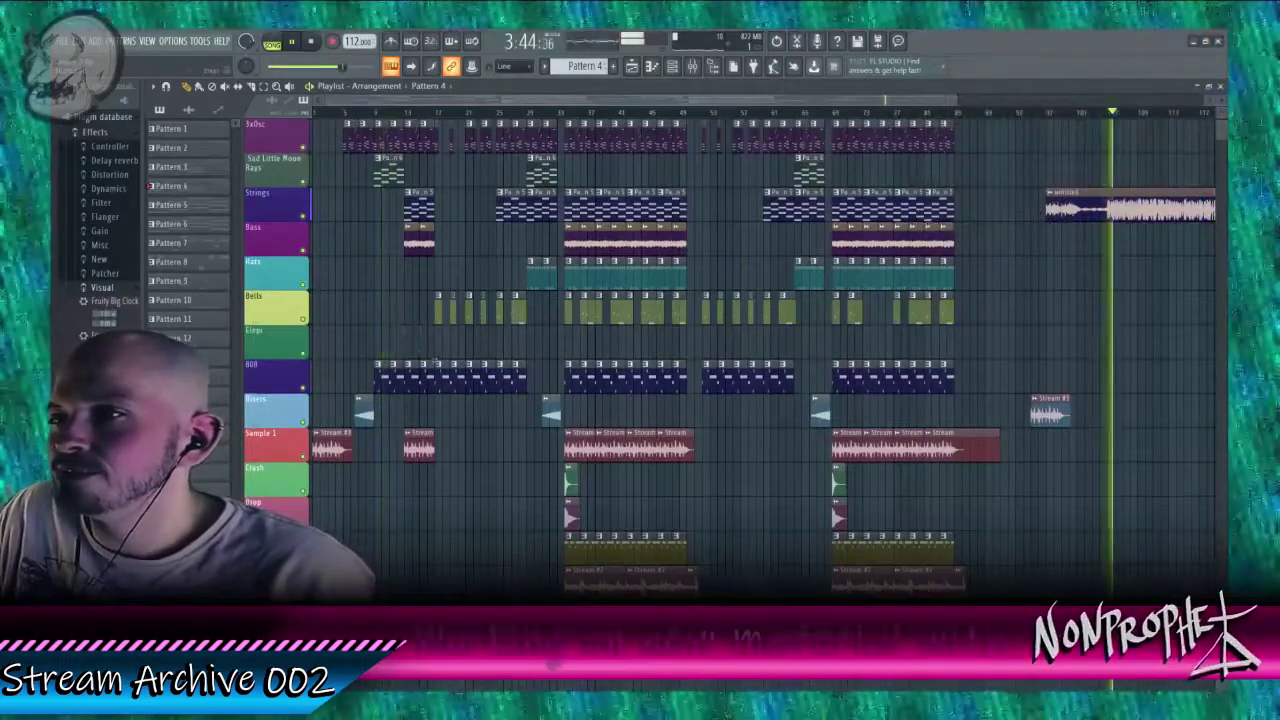
click(376, 114)
double_click(381, 376)
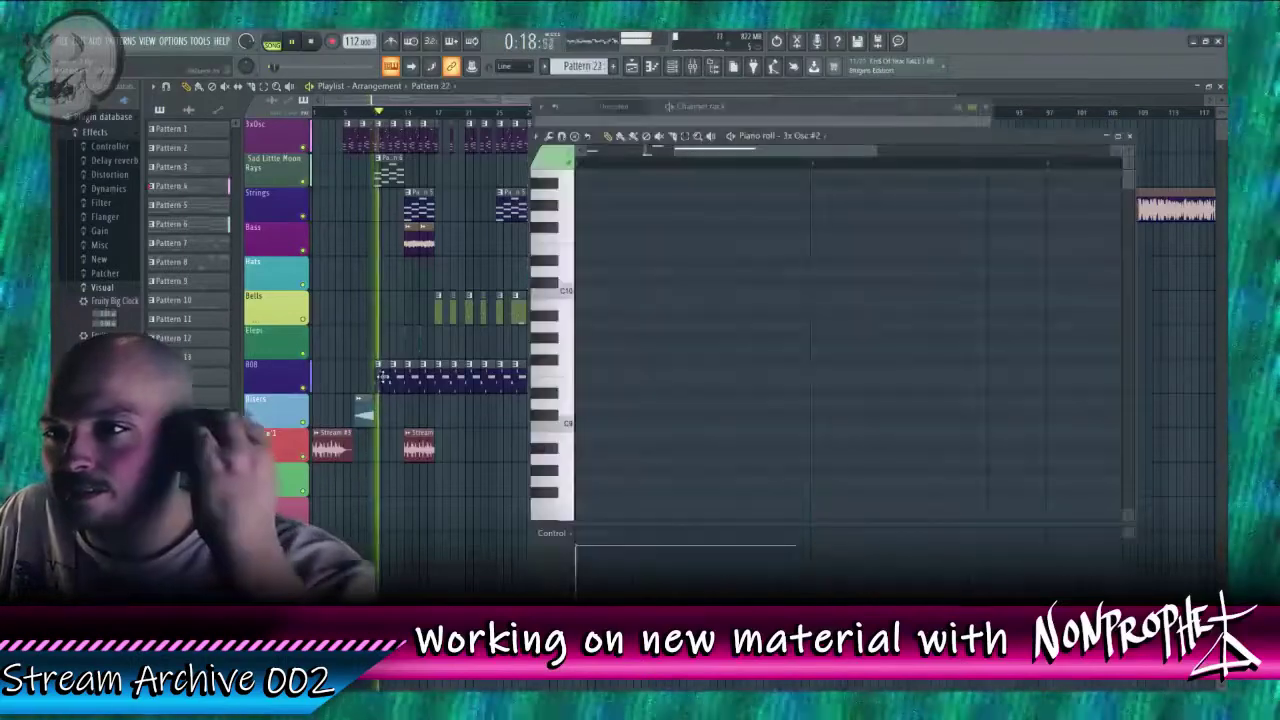
key(F6)
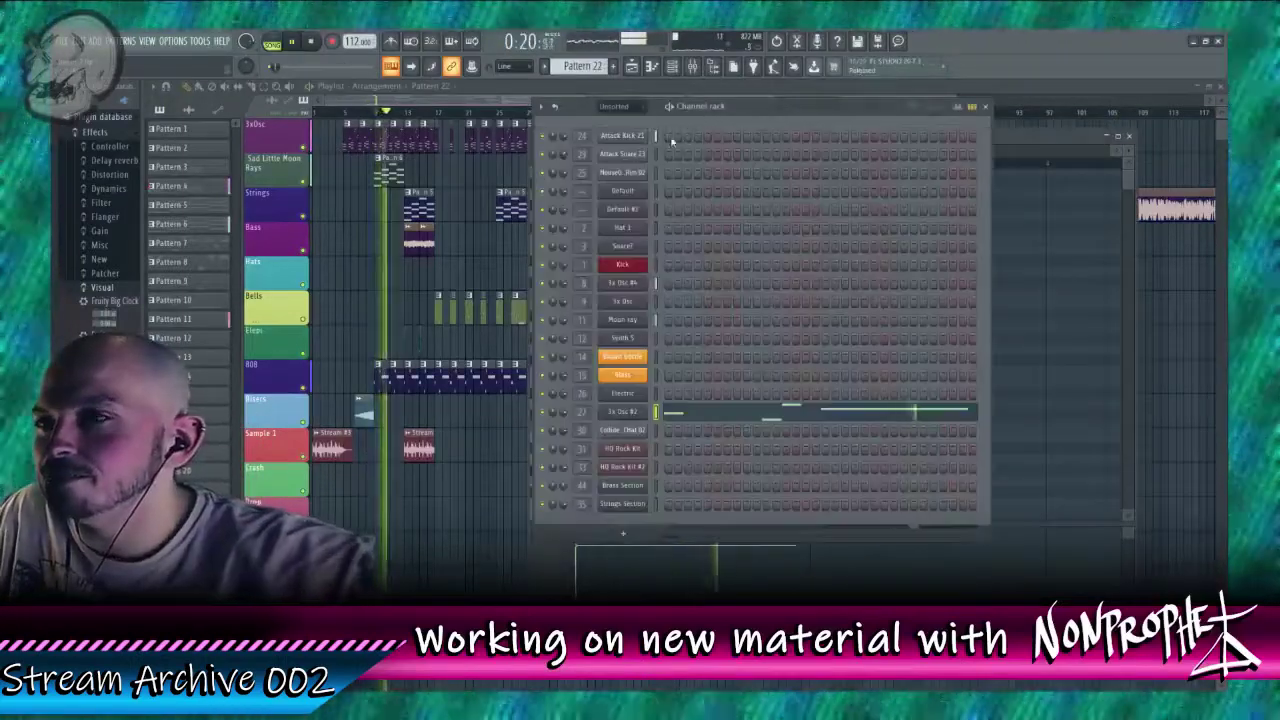
key(F9)
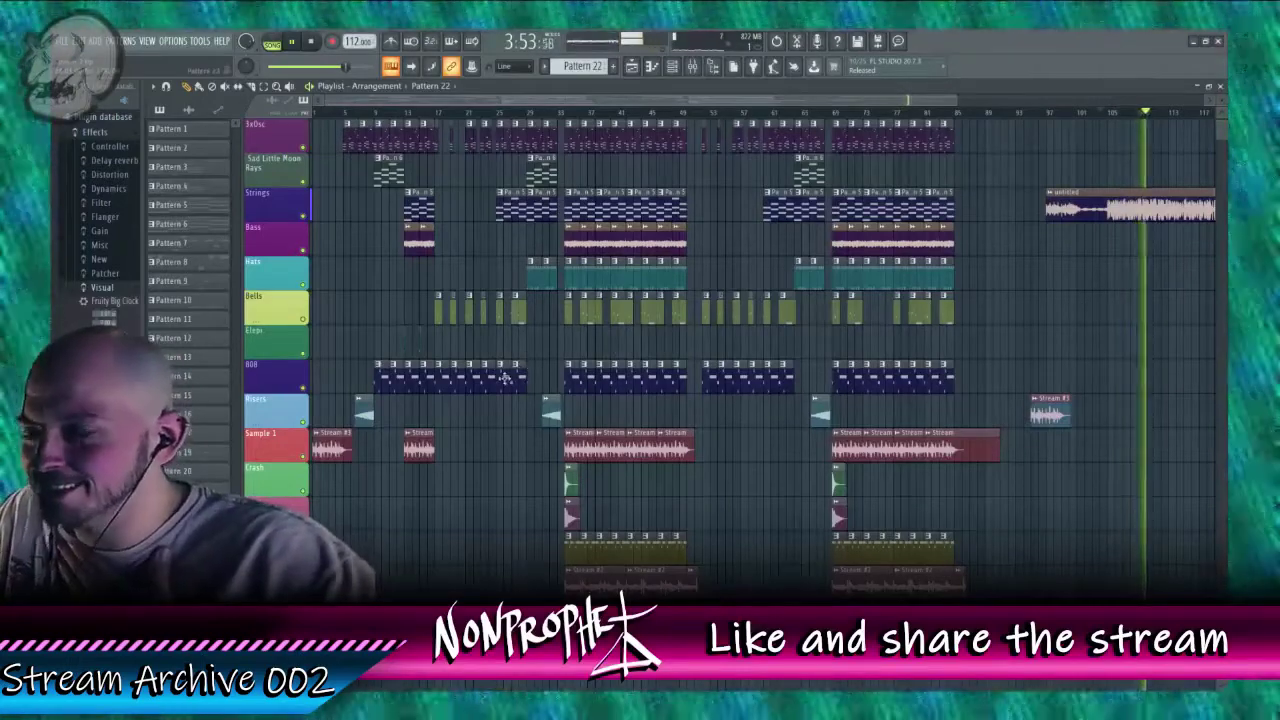
Step: Reopen Pattern 22 from the 808 track, show the 3x Osc #2 channel's mixer track and open Insert 27's Fruity Fast Dist
double_click(383, 382)
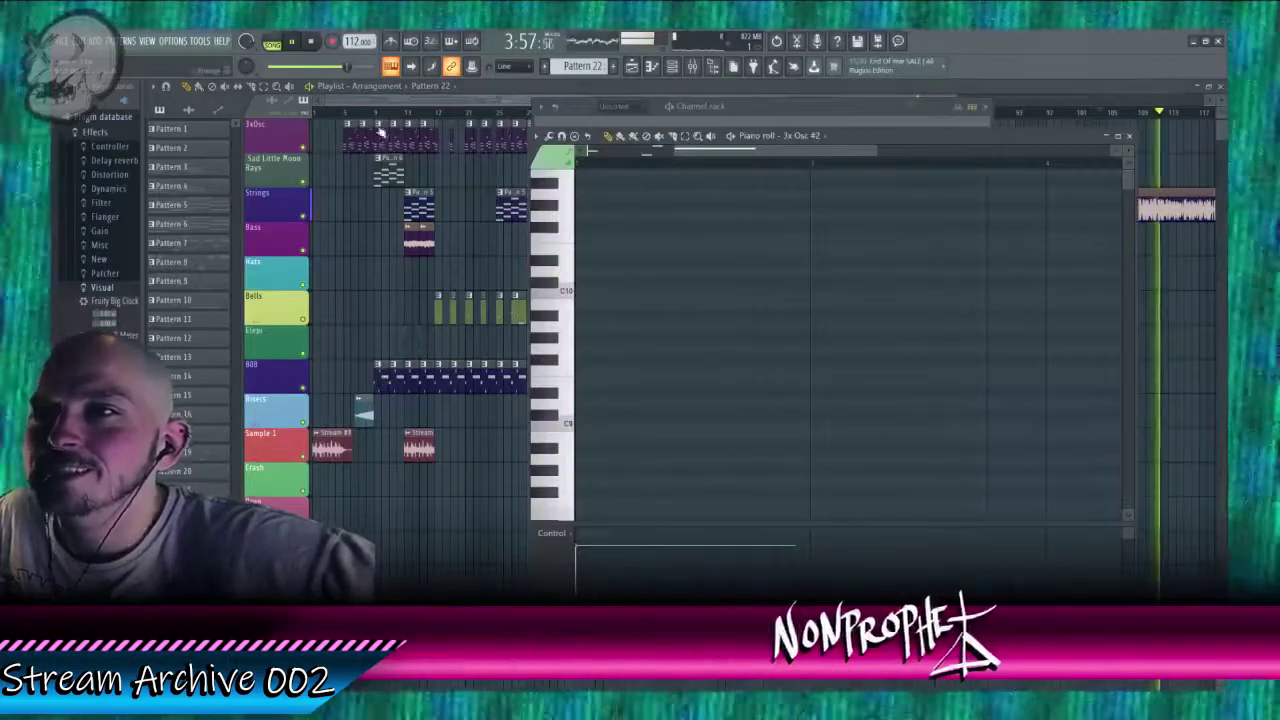
click(687, 112)
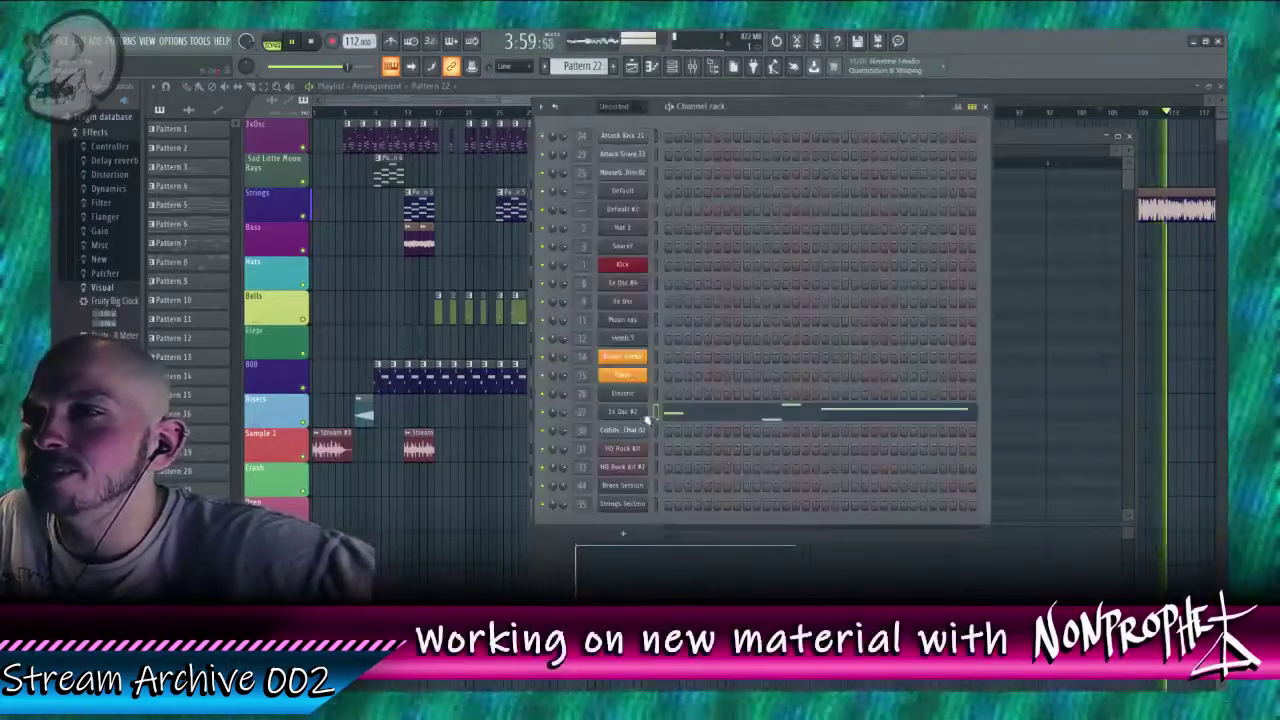
double_click(583, 412)
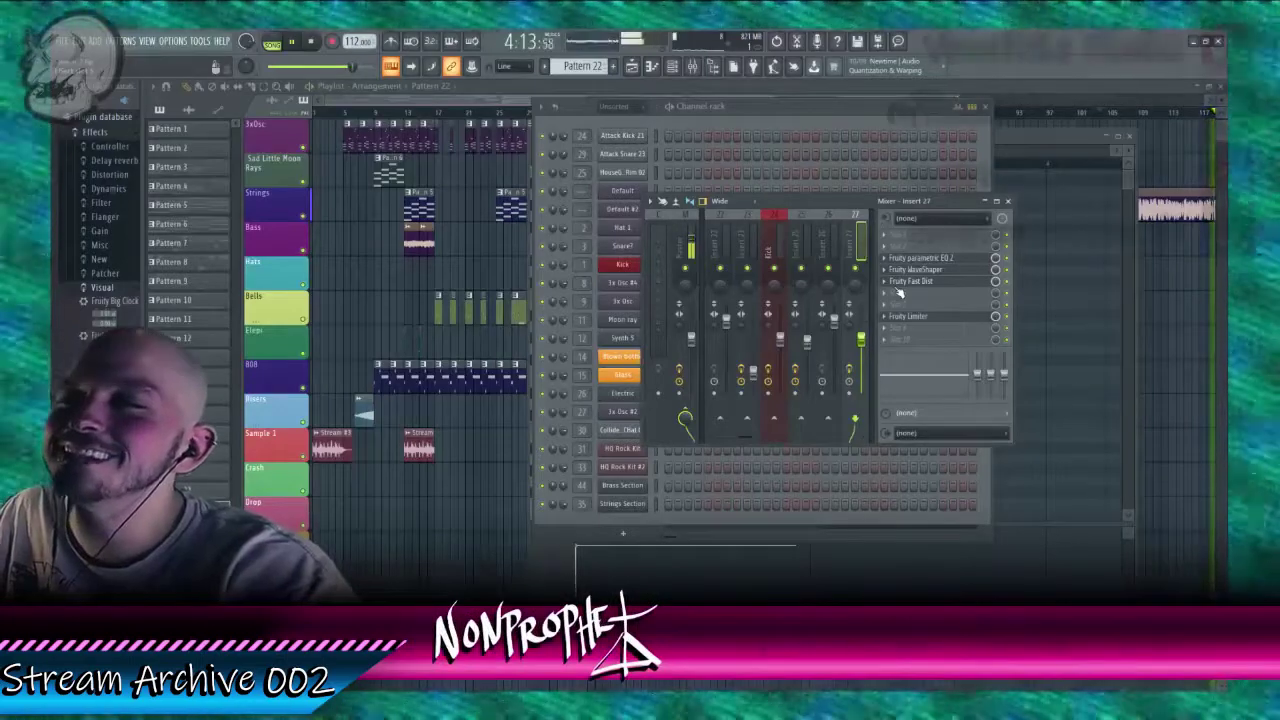
click(898, 284)
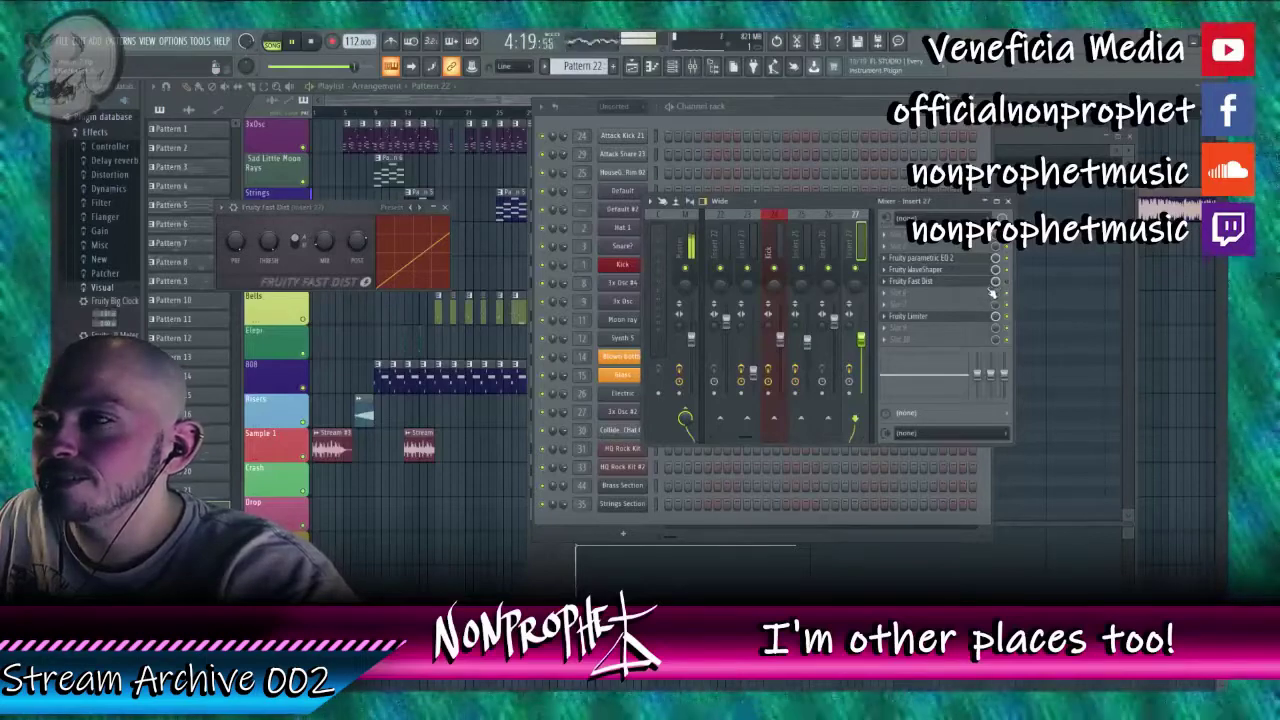
Step: Close the editing windows and replay the untitled clip against the arrangement from the first 808 clip, examining the lower tracks
key(F12)
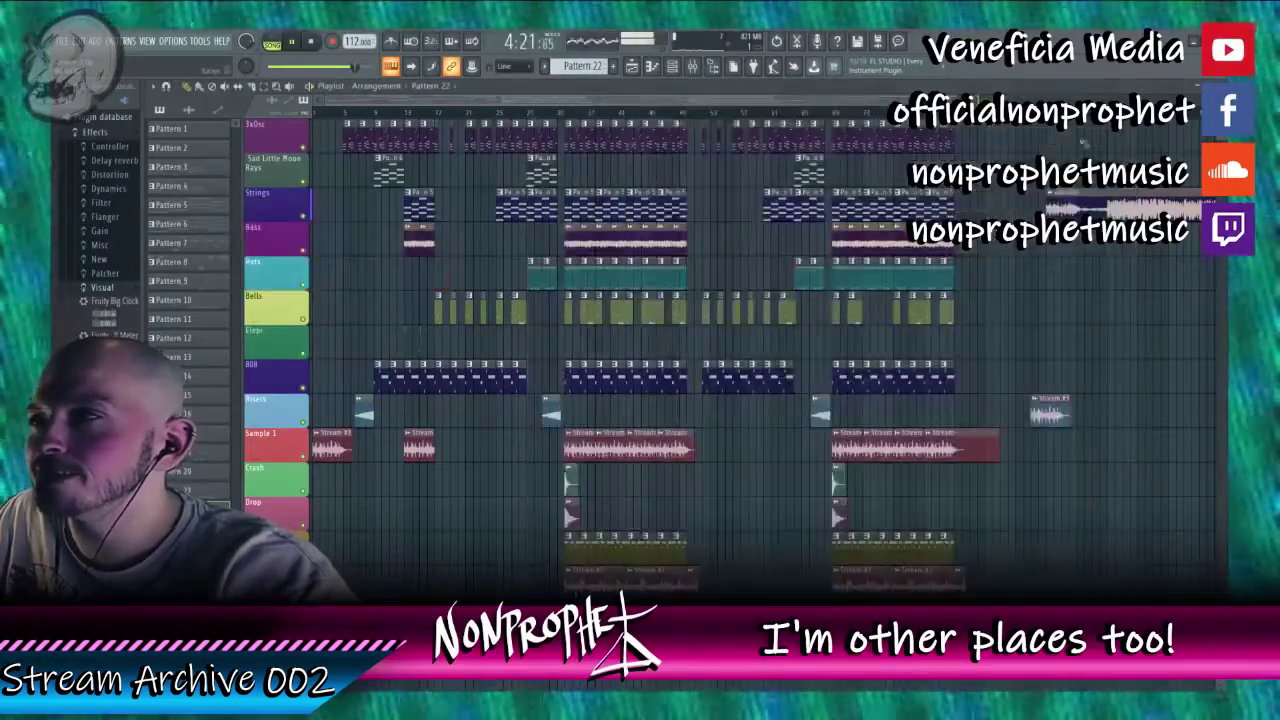
click(1106, 114)
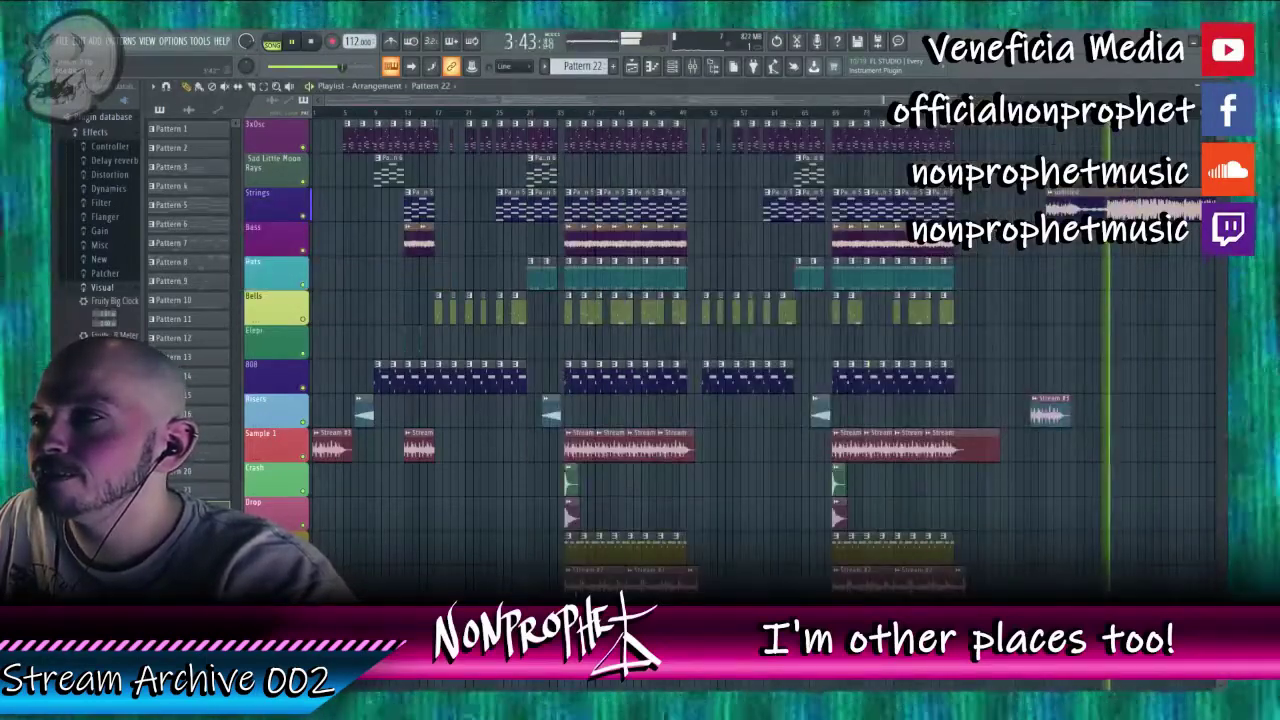
click(376, 114)
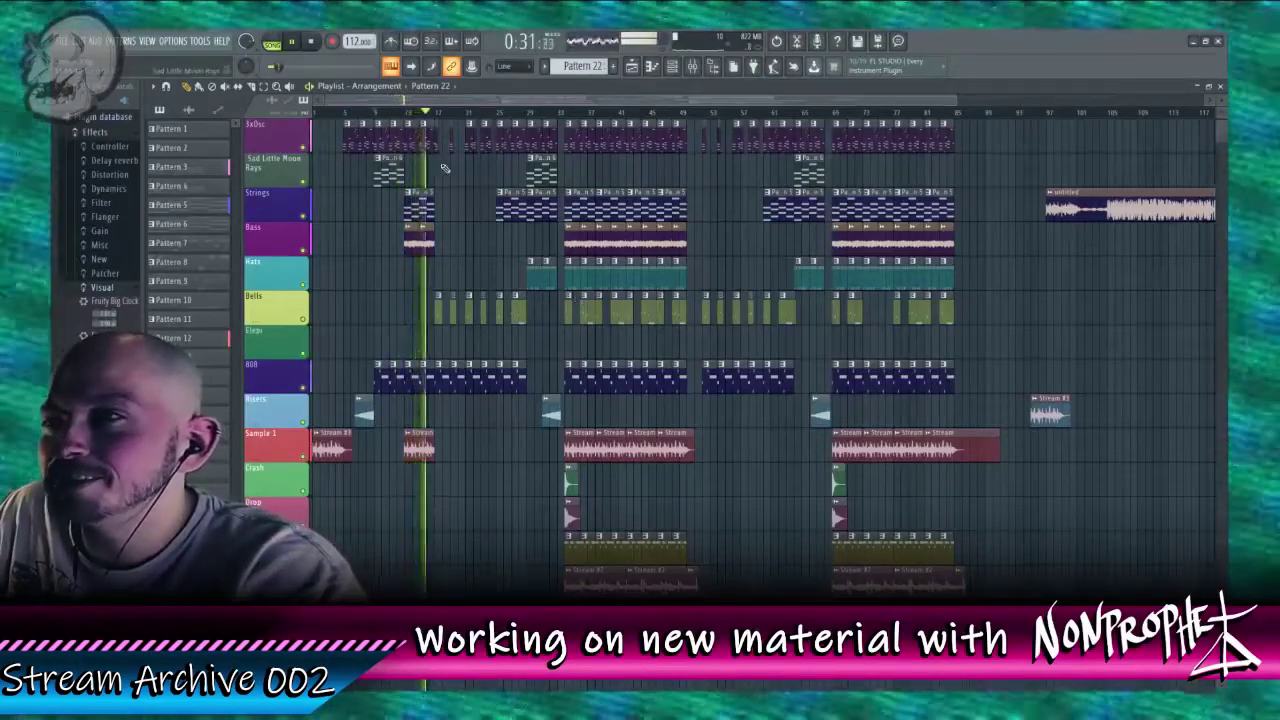
scroll(436, 164, down, 3)
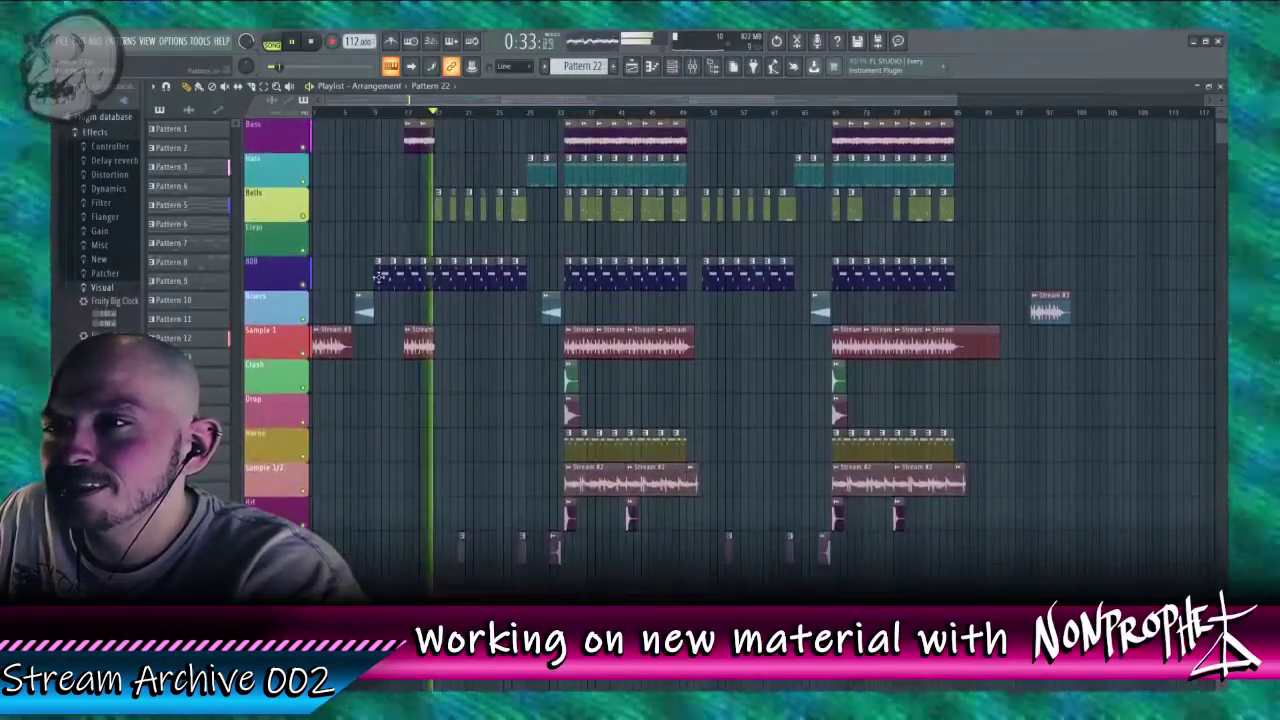
Step: Open Pattern 22 from the 808 track and inspect the 3x Osc #2 channel's effects on mixer track Insert 27
double_click(384, 279)
key(F6)
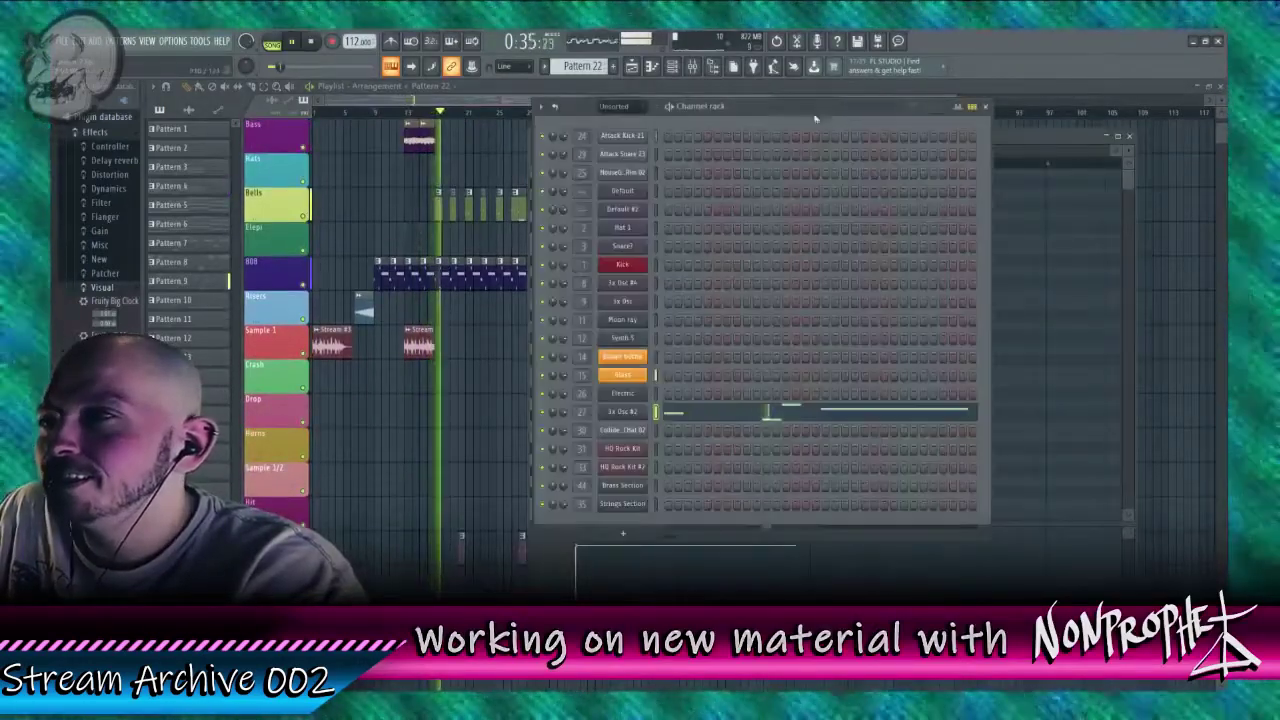
key(F9)
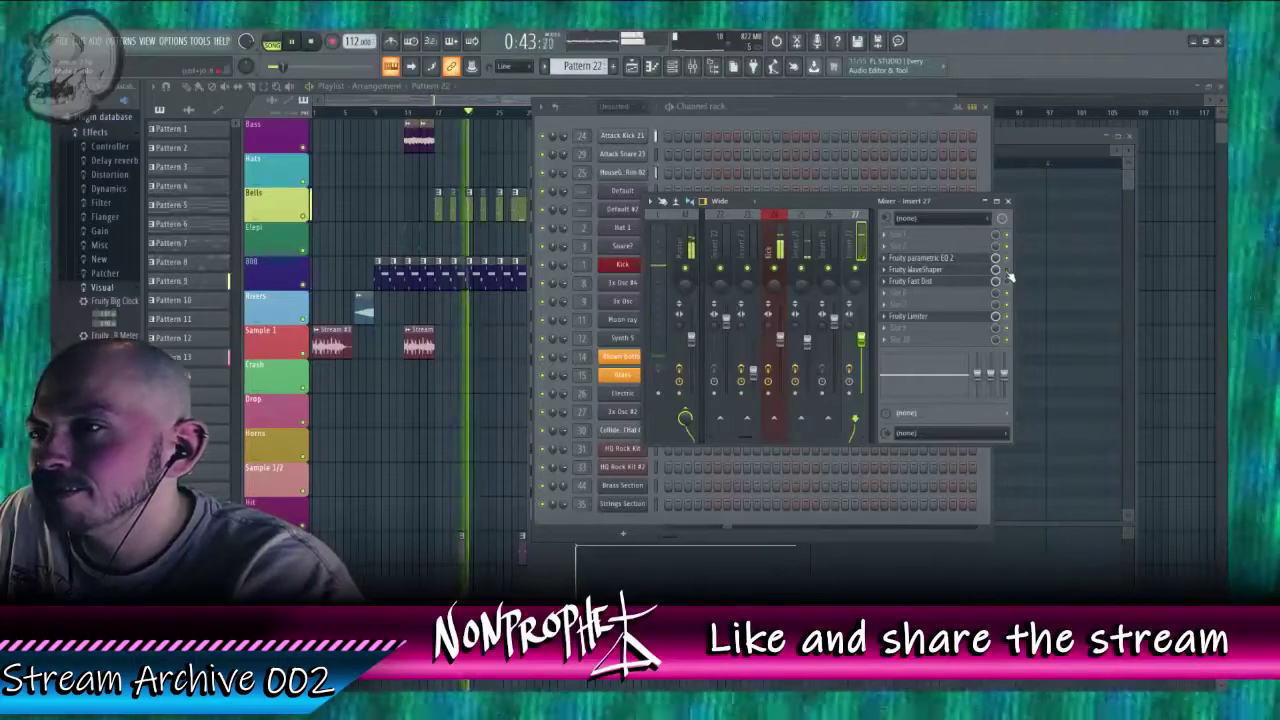
Step: Compare the louder section of the untitled clip with the arrangement from the first 808 clip
drag(507, 101, 629, 102)
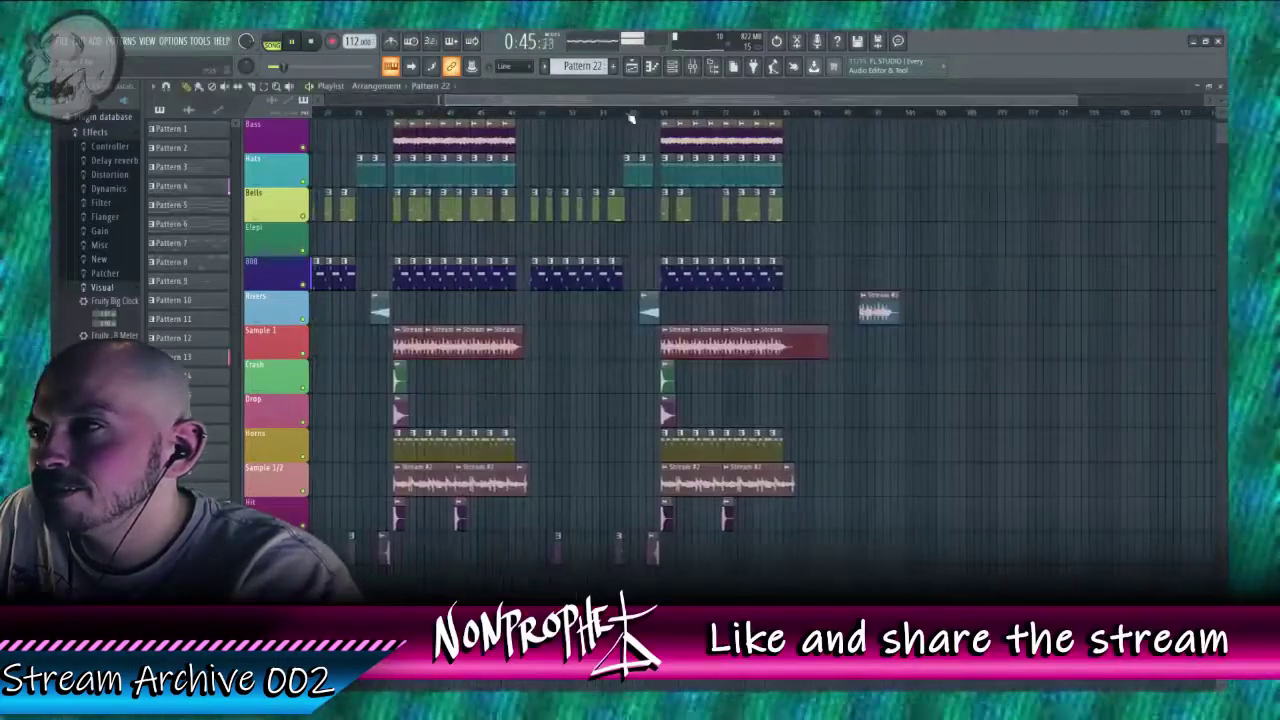
scroll(652, 113, down, 3)
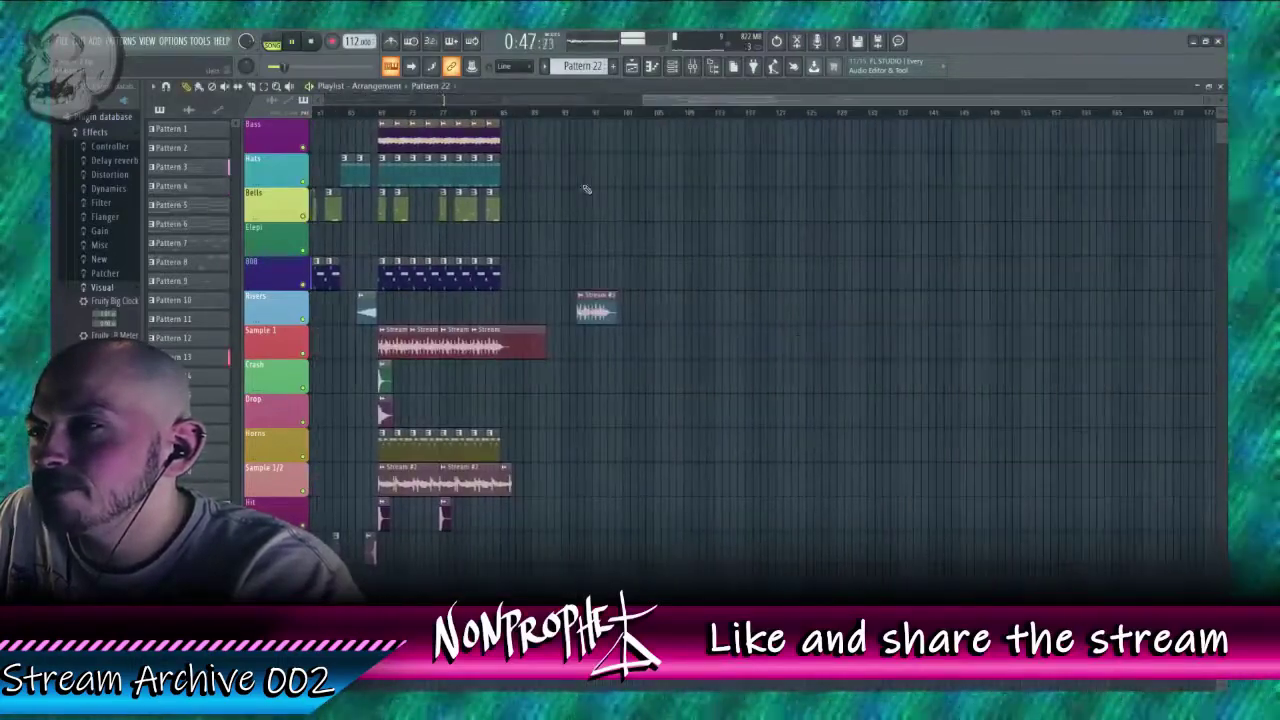
scroll(643, 340, up, 4)
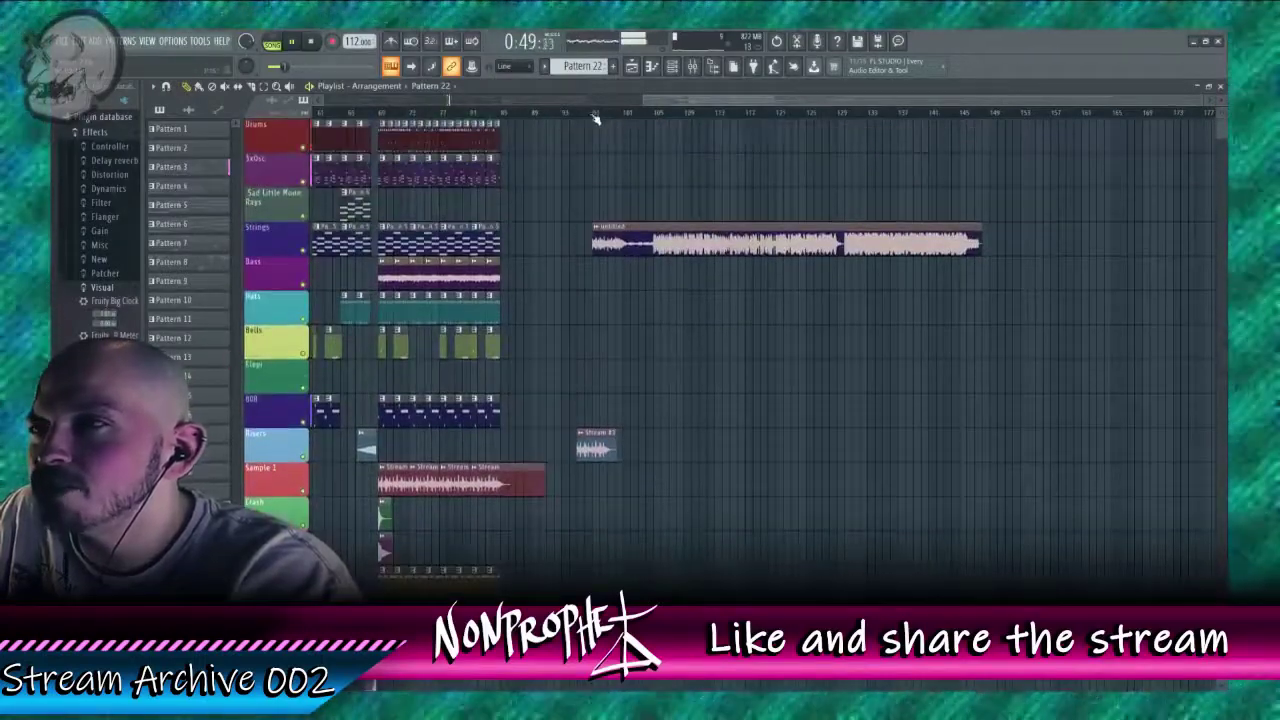
click(655, 113)
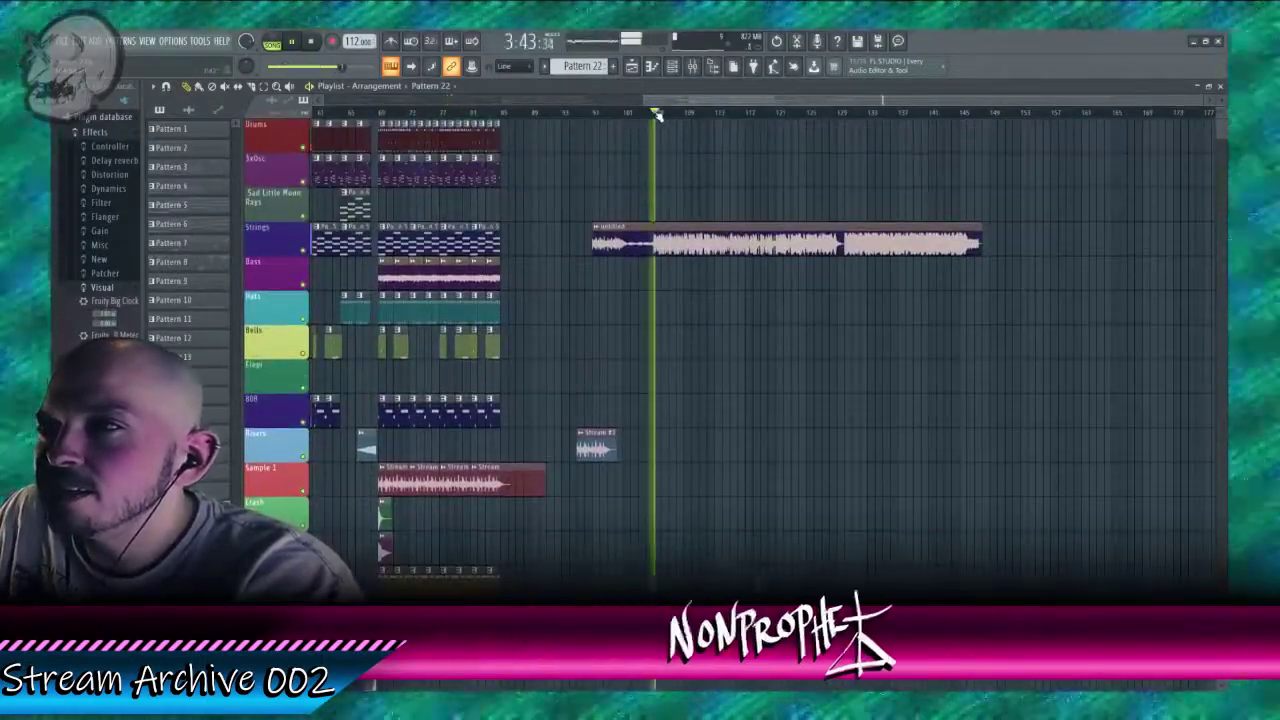
scroll(477, 150, left, 5)
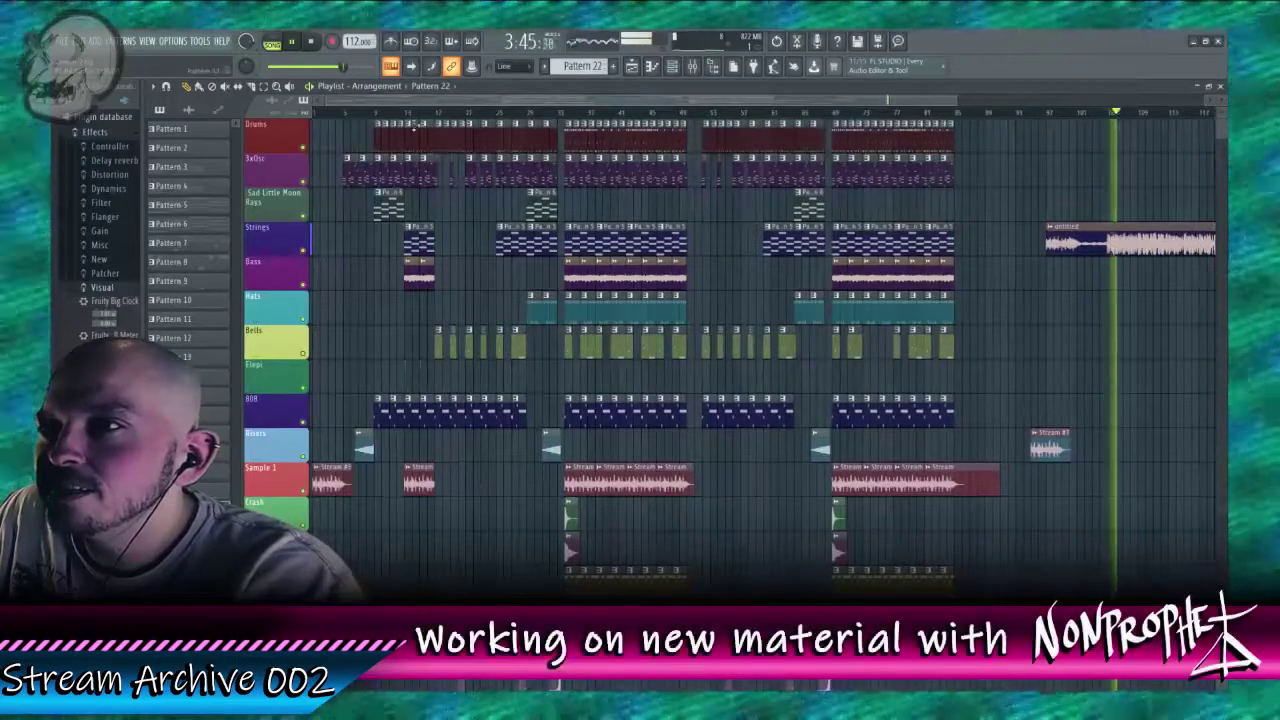
click(376, 110)
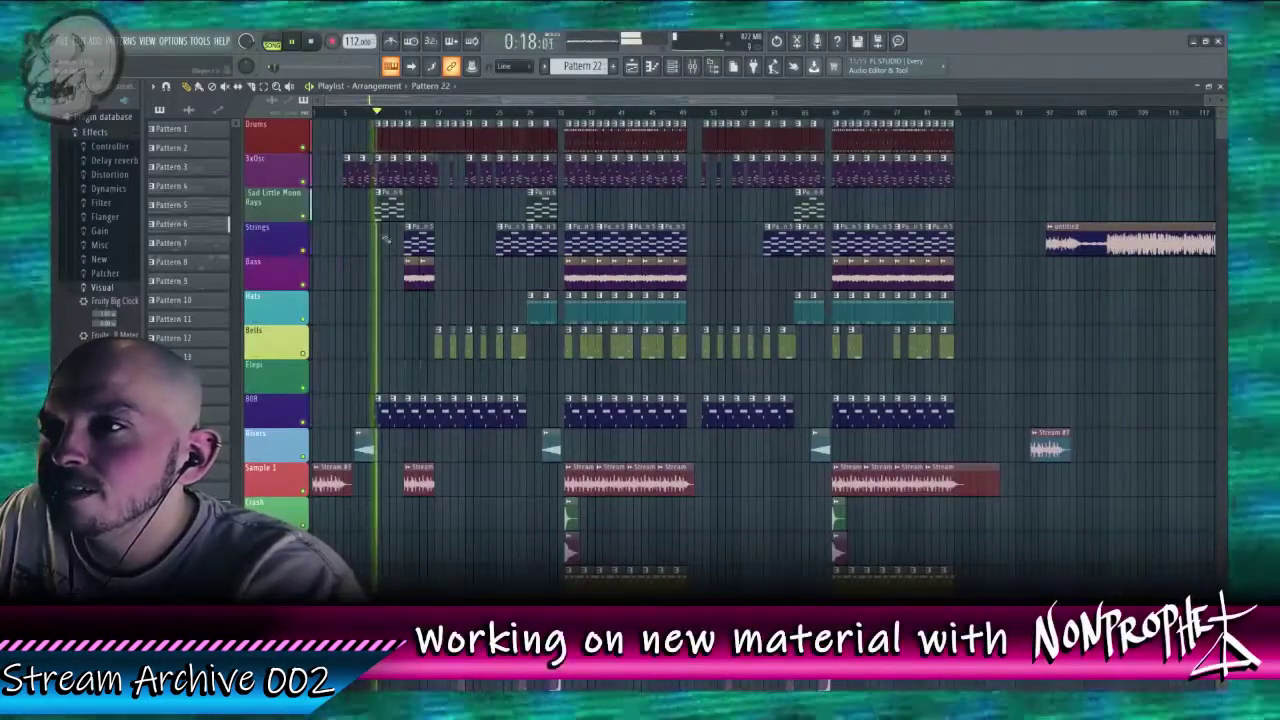
Step: Open Fruity WaveShaper on the 3x Osc #2 channel's mixer track and lower its curve point for a gentler shape
key(F7)
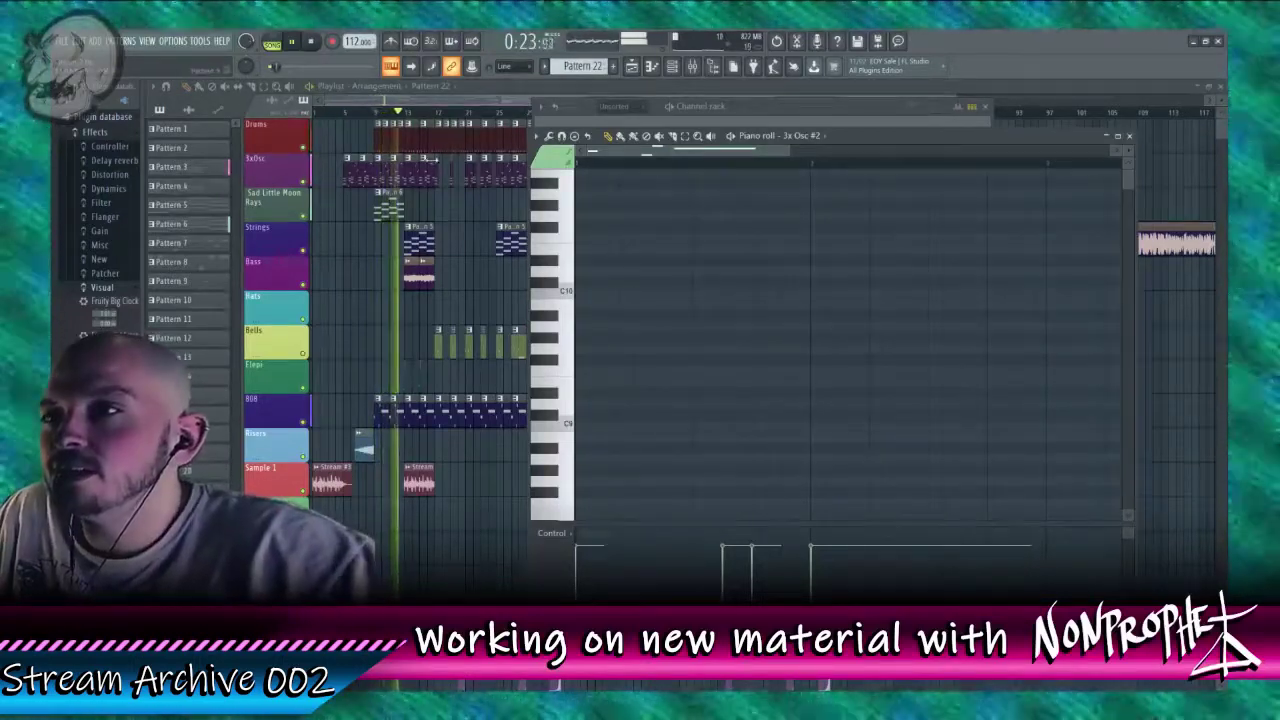
click(691, 121)
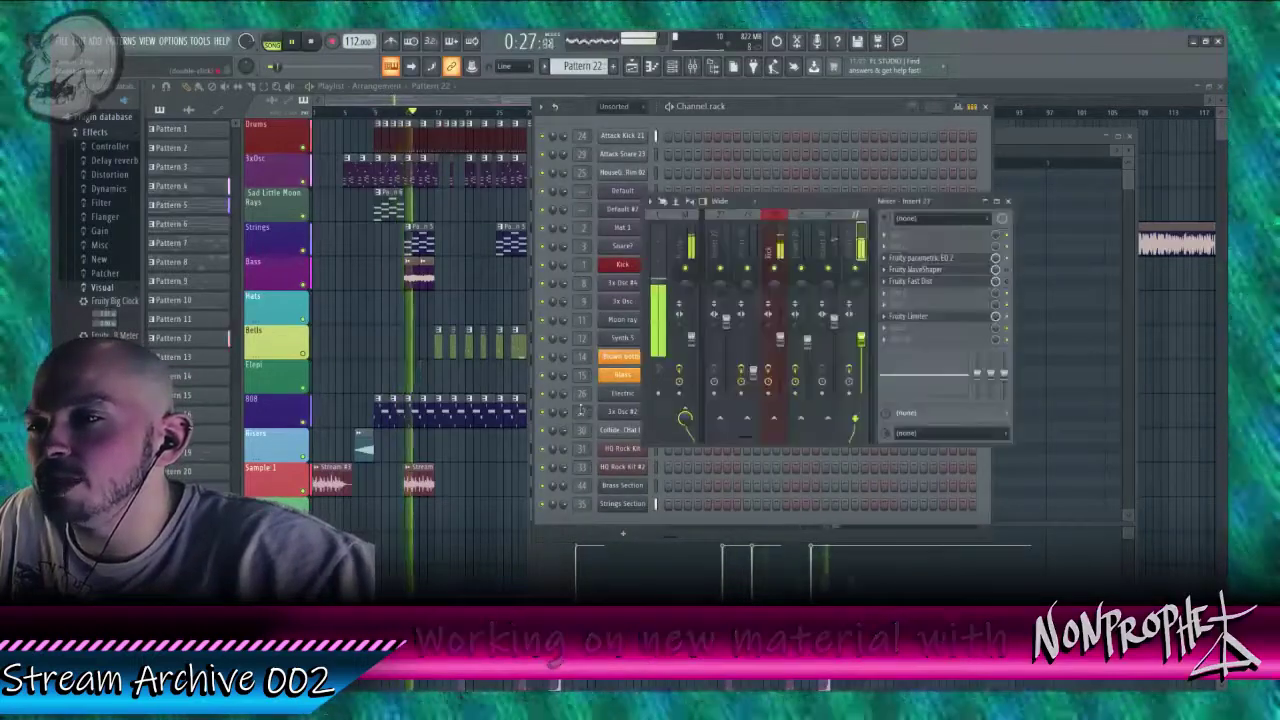
key(F9)
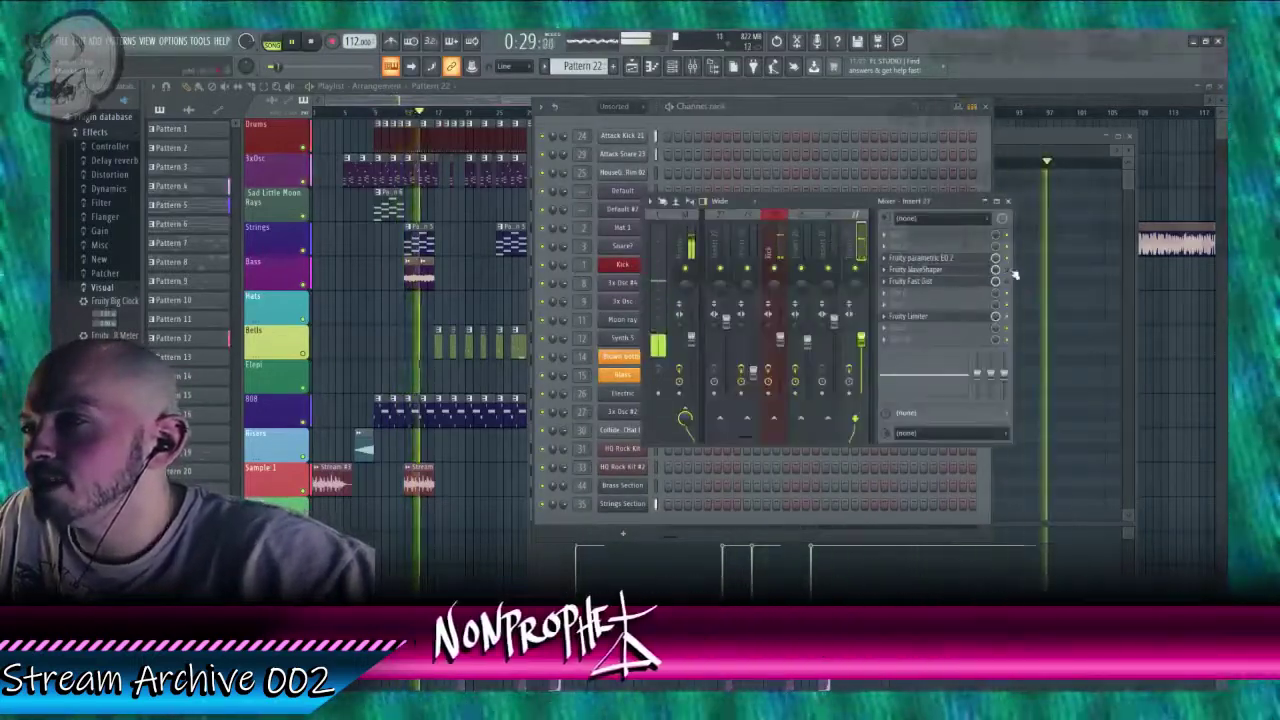
click(946, 271)
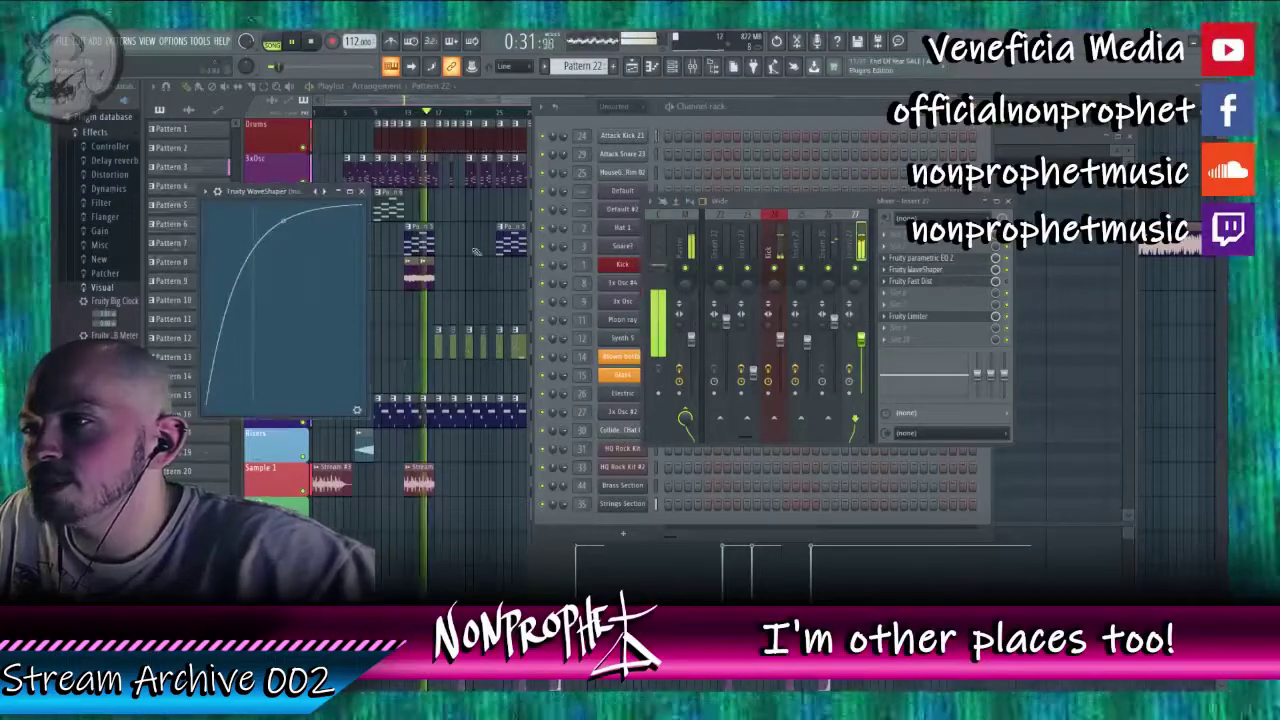
drag(284, 220, 284, 262)
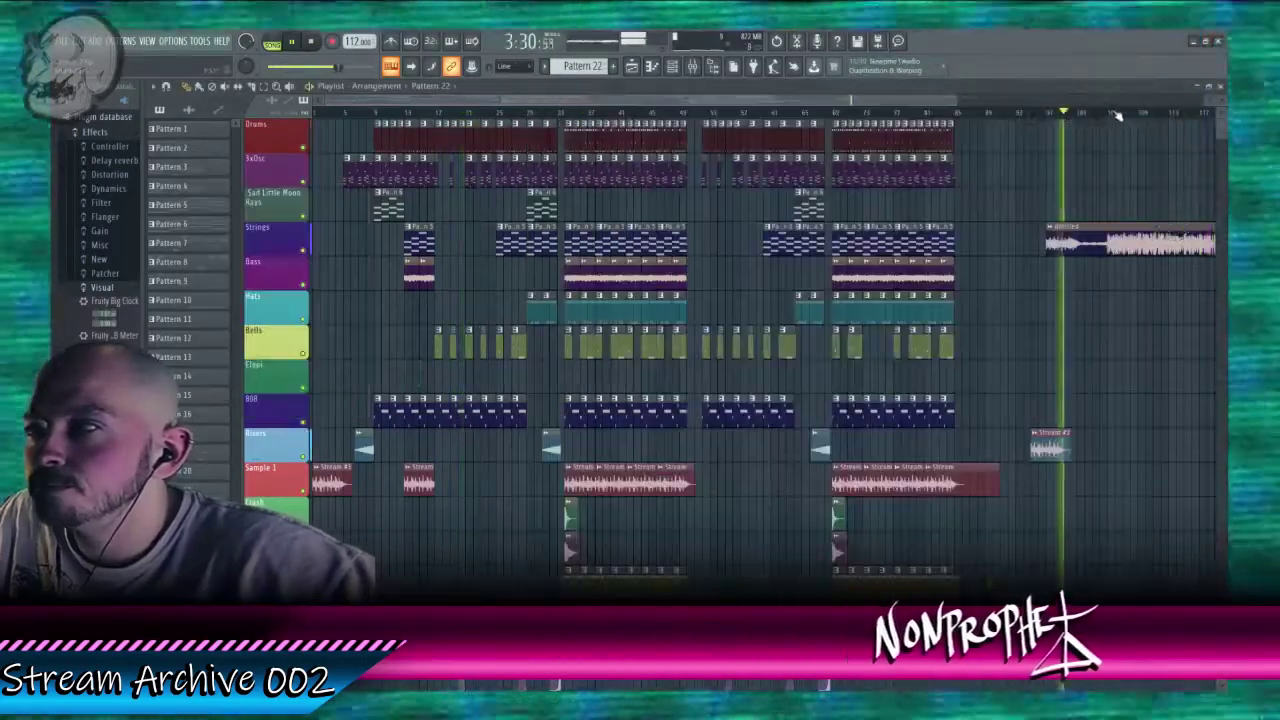
Step: Replay the untitled clip from its louder section, bring back the mixer and channel rack, and hide the playlist
click(1110, 113)
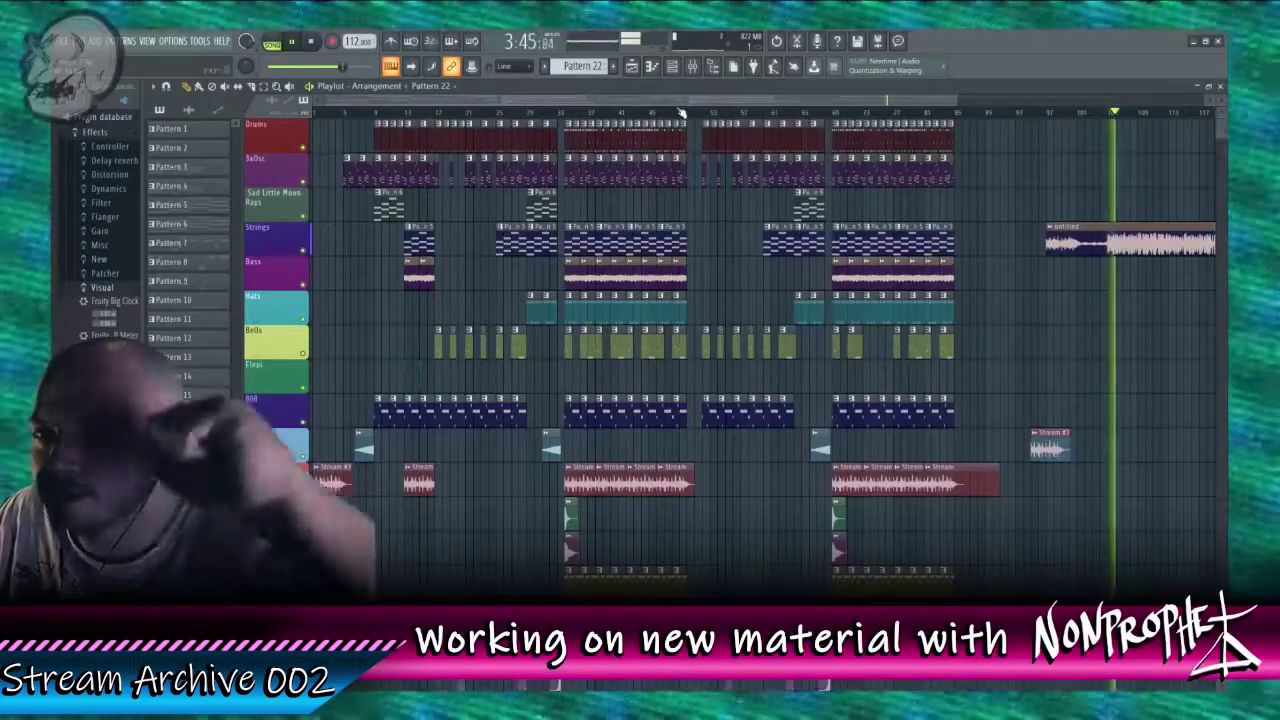
click(695, 66)
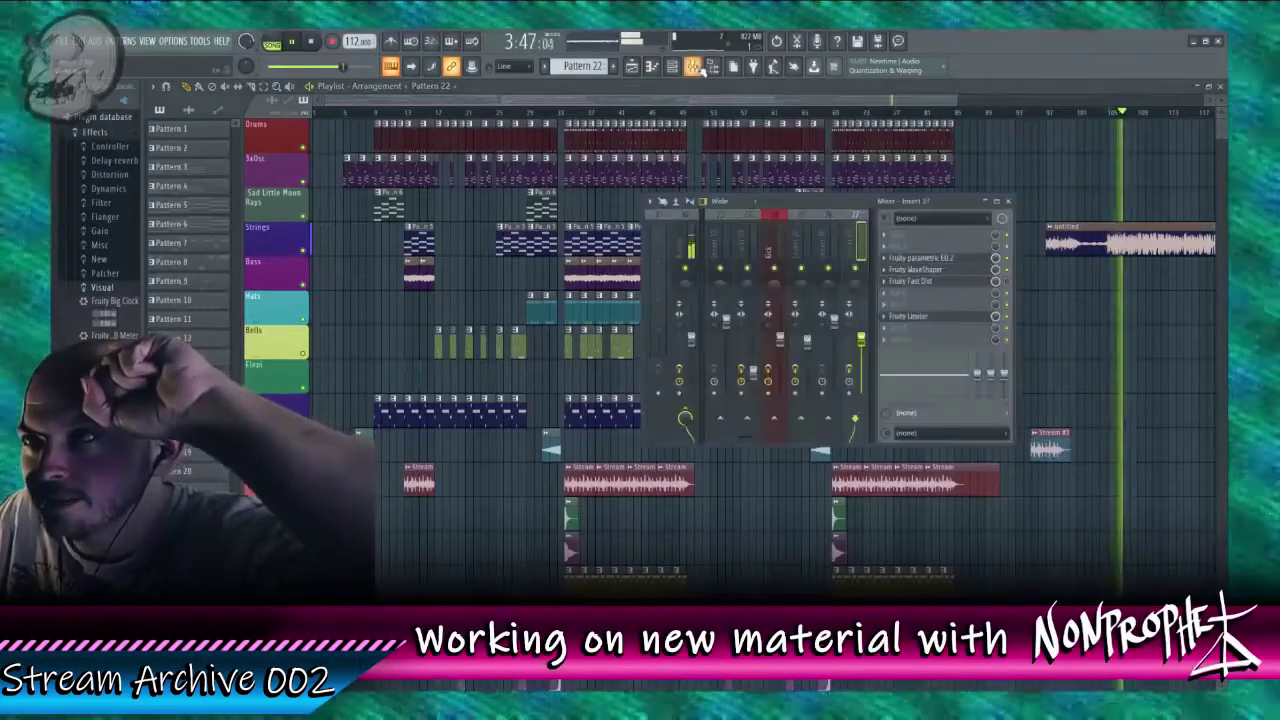
click(672, 66)
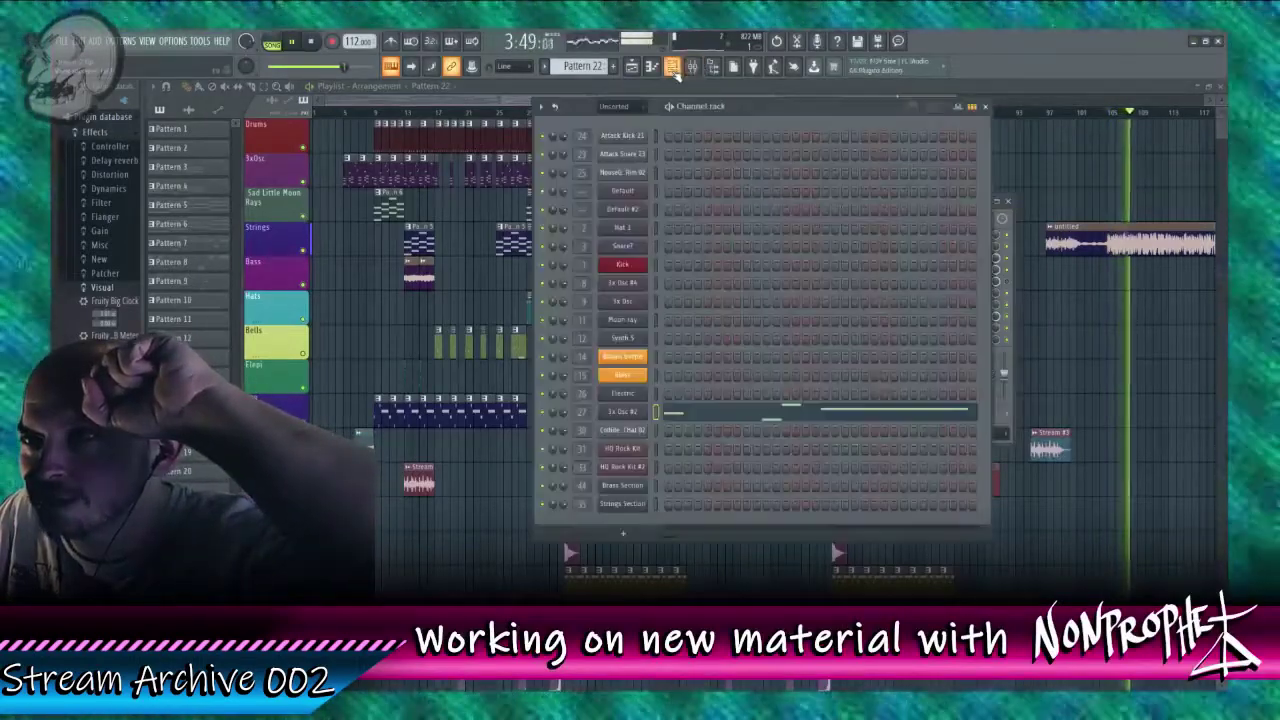
click(632, 68)
click(635, 74)
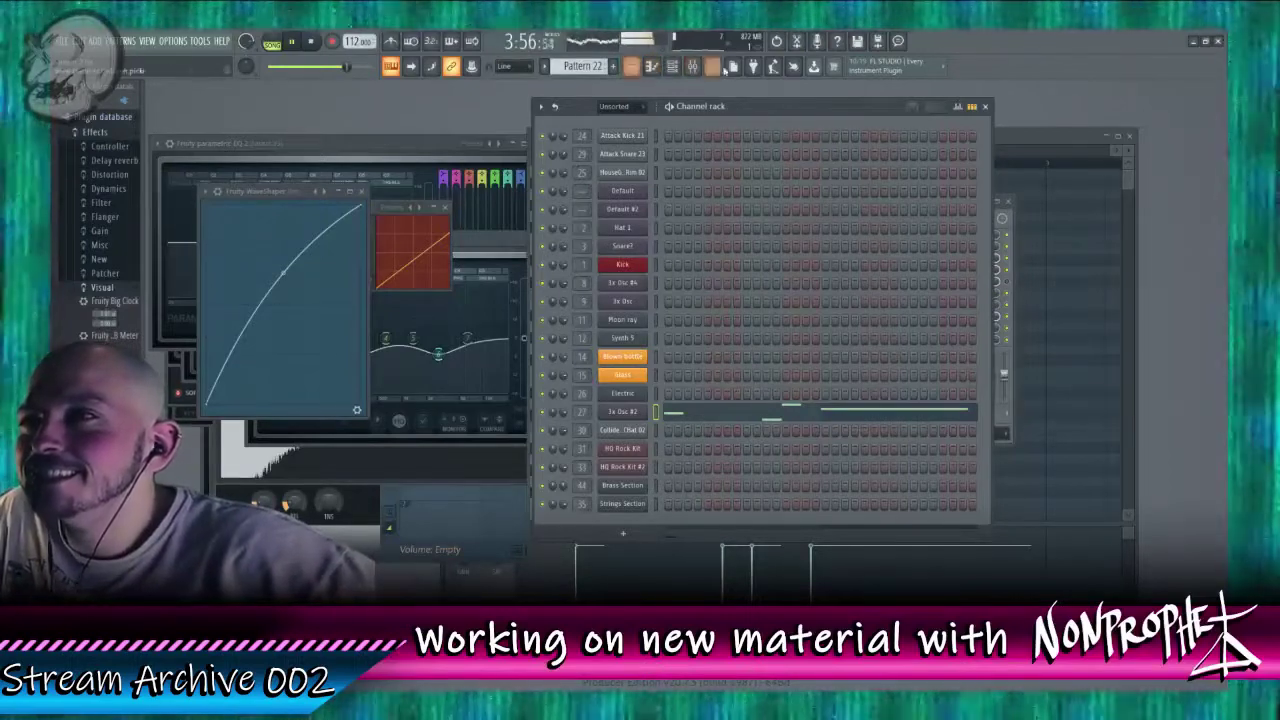
Step: Look over the mixer's first insert tracks, then return to the 3x Osc #2 channel's track and check its effect slots
click(713, 66)
scroll(710, 250, up, 3)
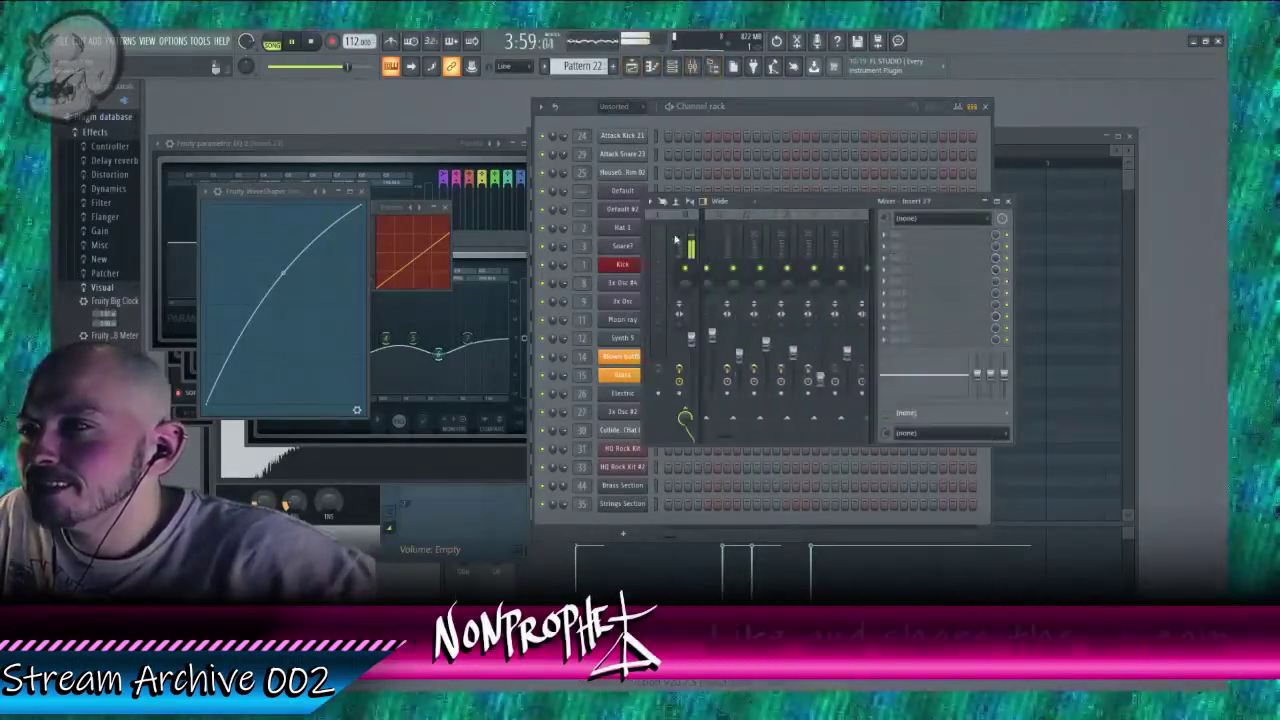
click(825, 245)
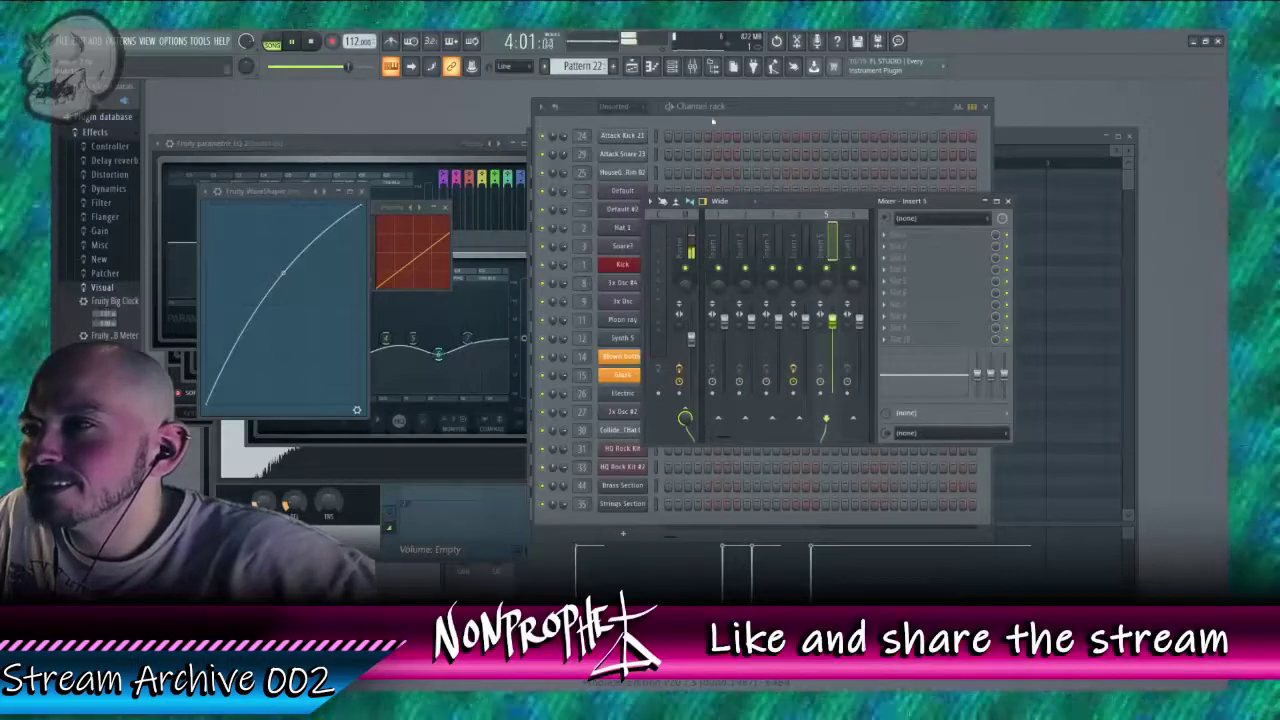
click(713, 120)
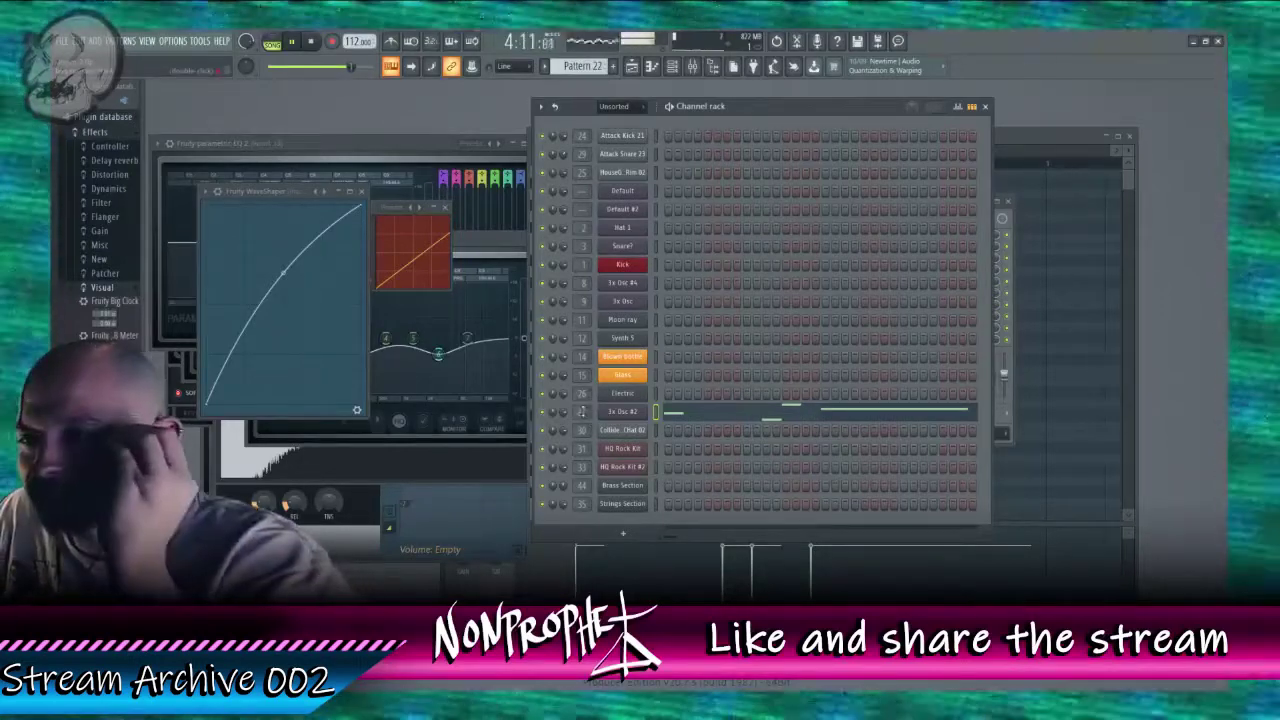
key(F9)
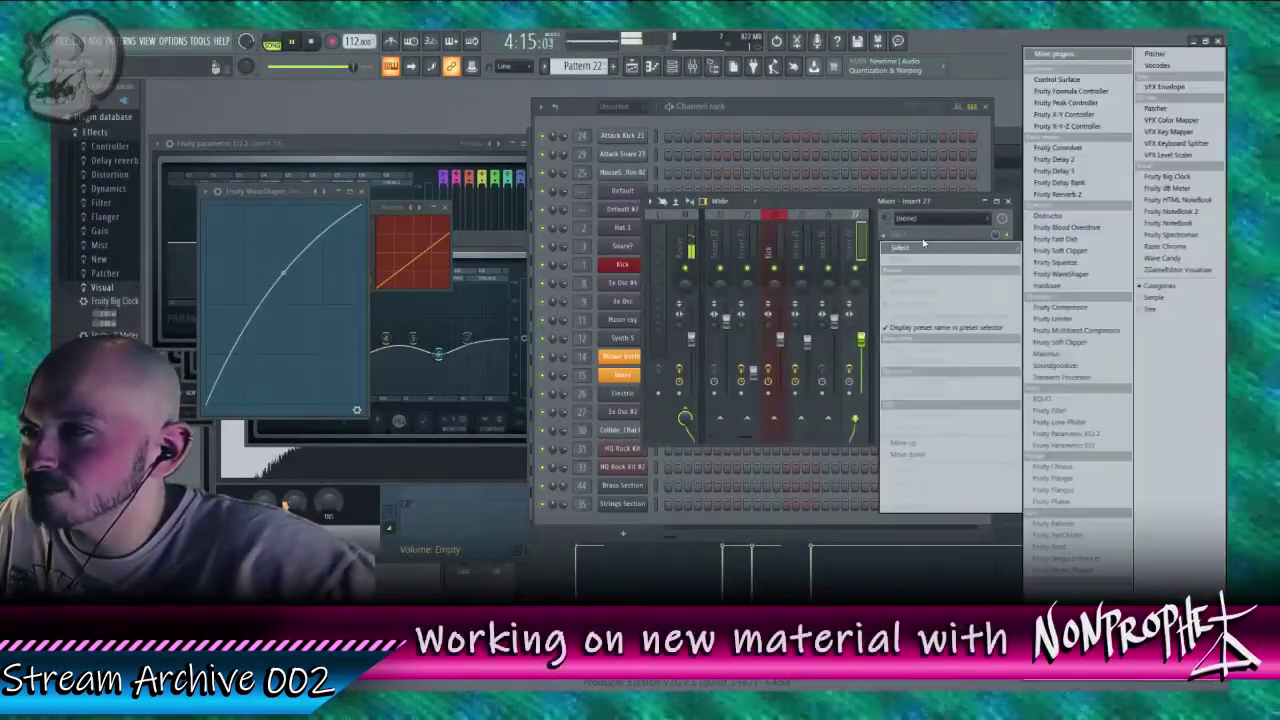
click(925, 246)
click(910, 200)
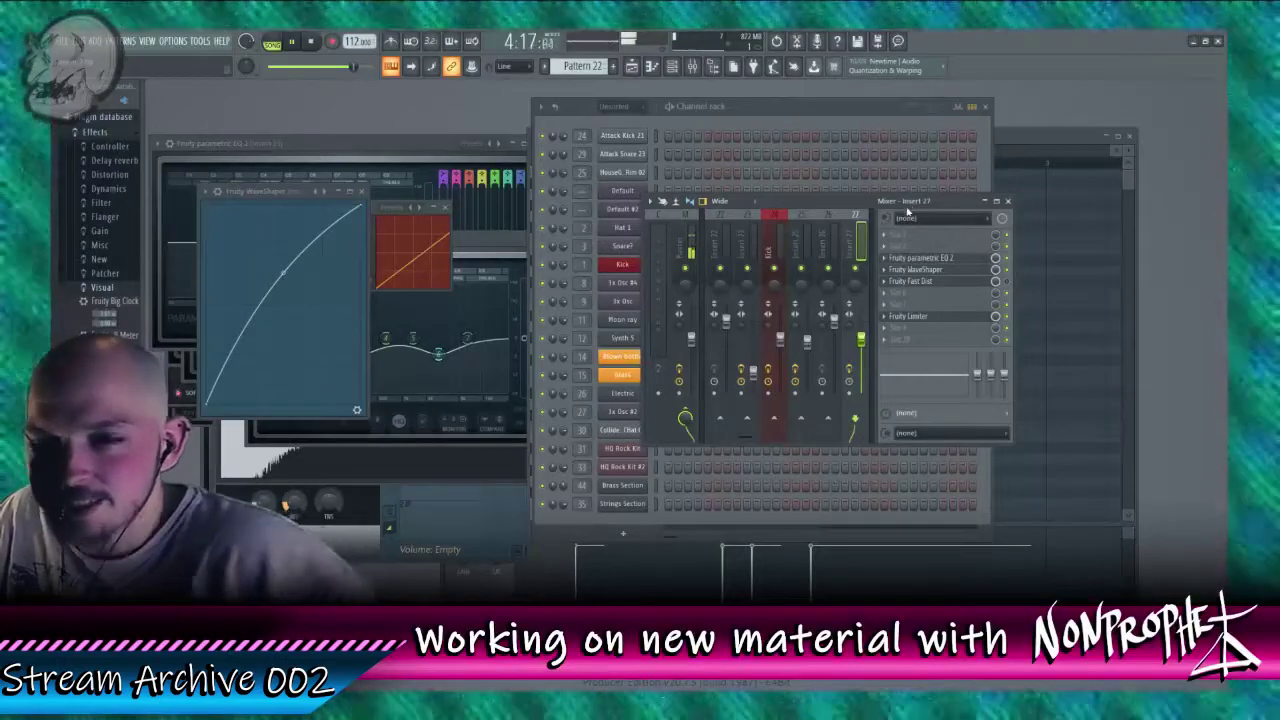
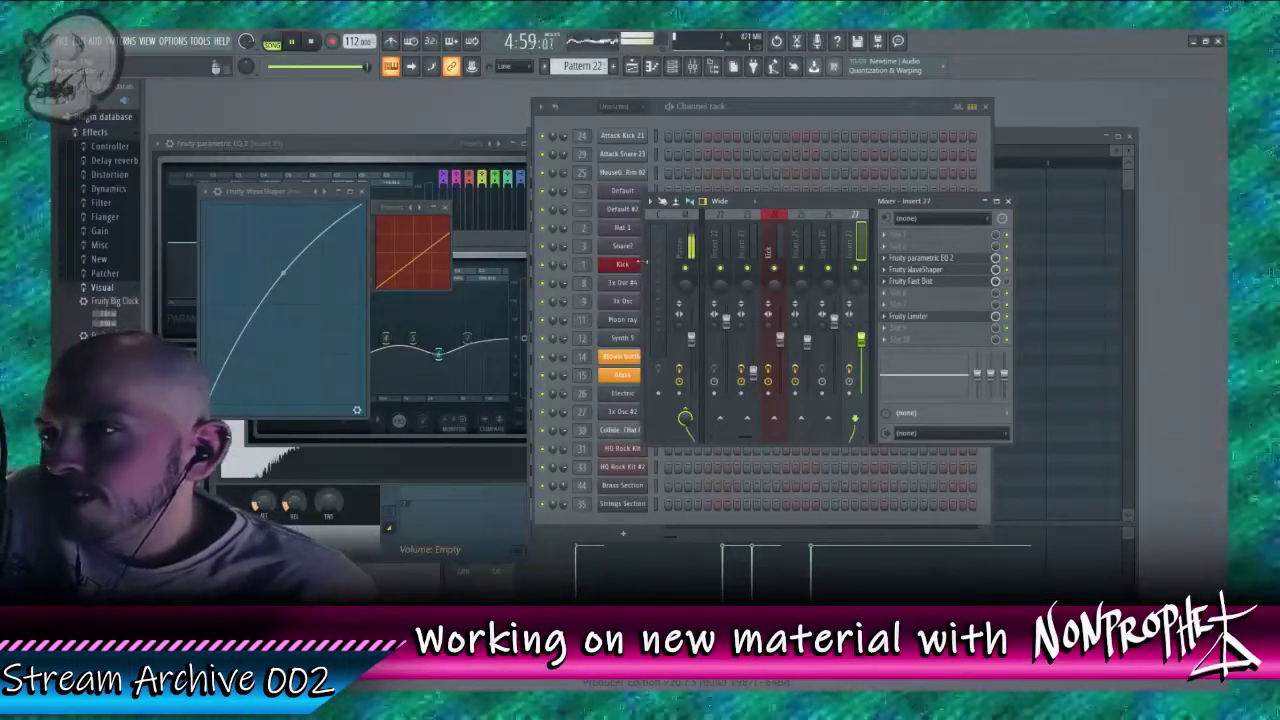
Step: Open Insert 27's Fruity Parametric EQ 2 and compare the untitled clip with the arrangement from the first 808 clip
click(928, 259)
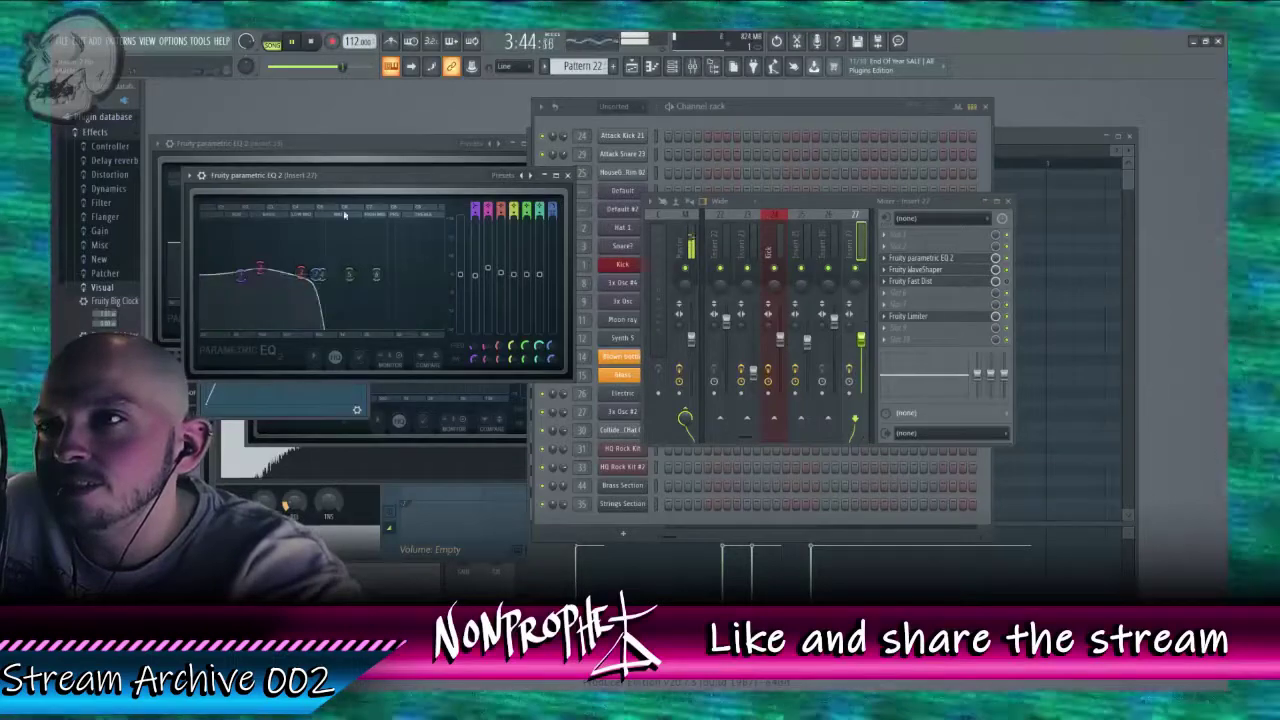
drag(332, 67, 322, 68)
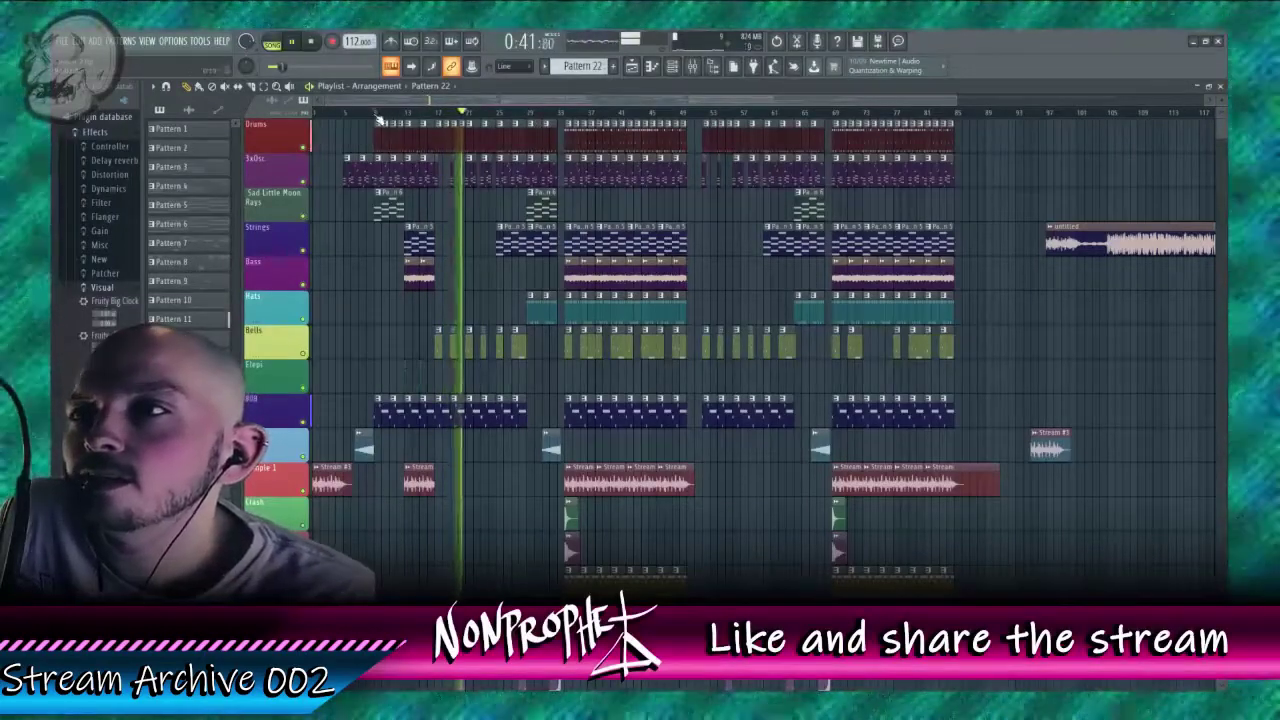
click(376, 113)
scroll(376, 113, up, 4)
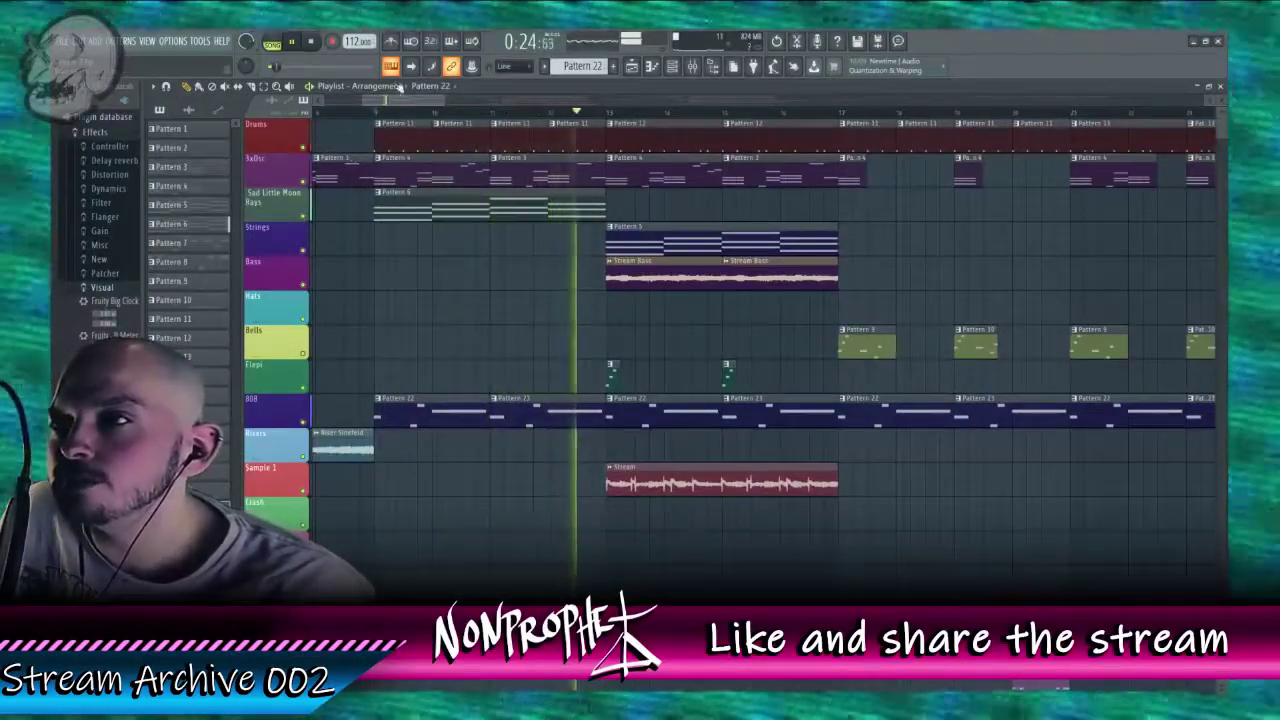
Step: Open the Stream Bass and Stream clips' settings and move Fruity Delay 3 above Fruity Limiter on the Stream clip's mixer track
mouse_move(395, 102)
mouse_down()
mouse_move(425, 112)
mouse_move(409, 115)
mouse_up()
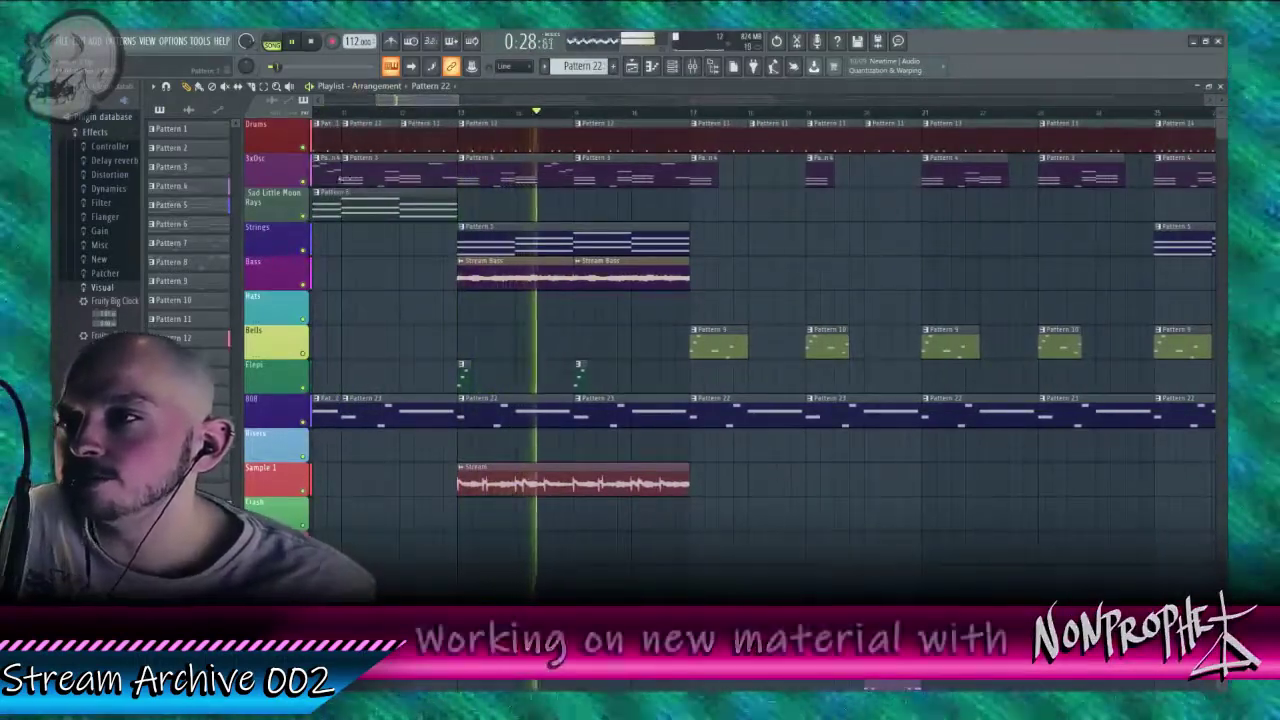
double_click(490, 279)
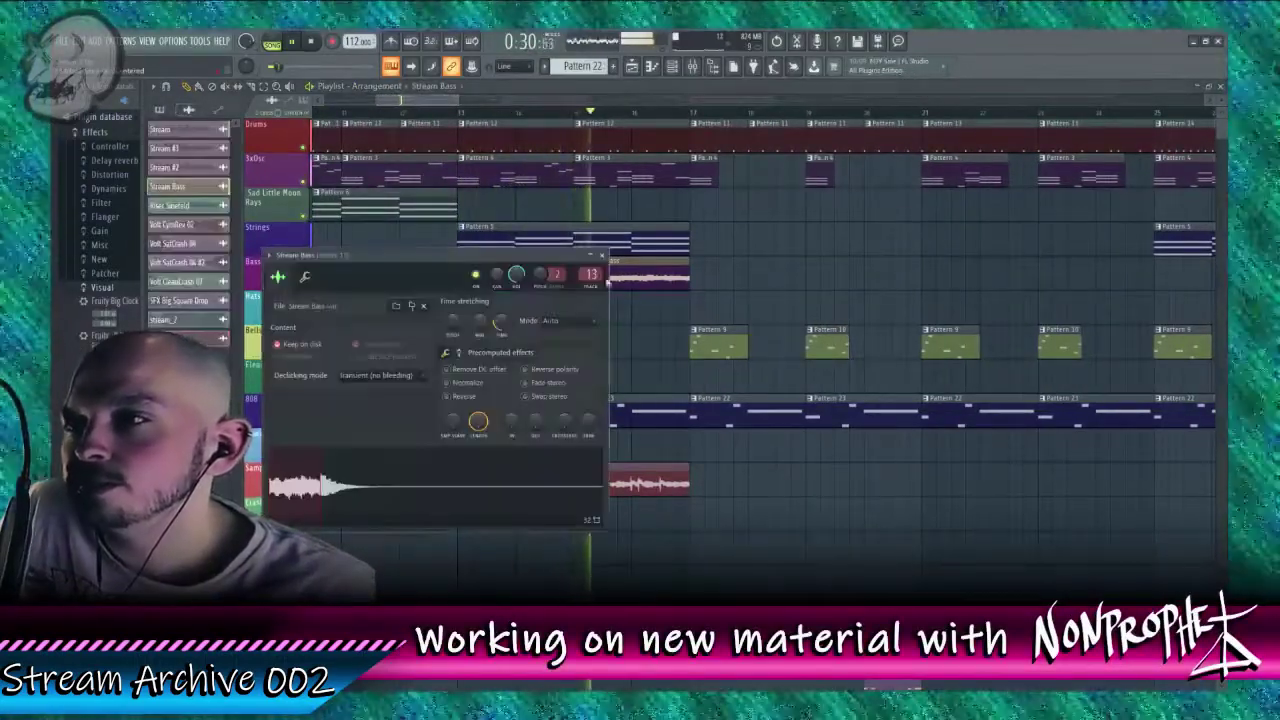
double_click(659, 467)
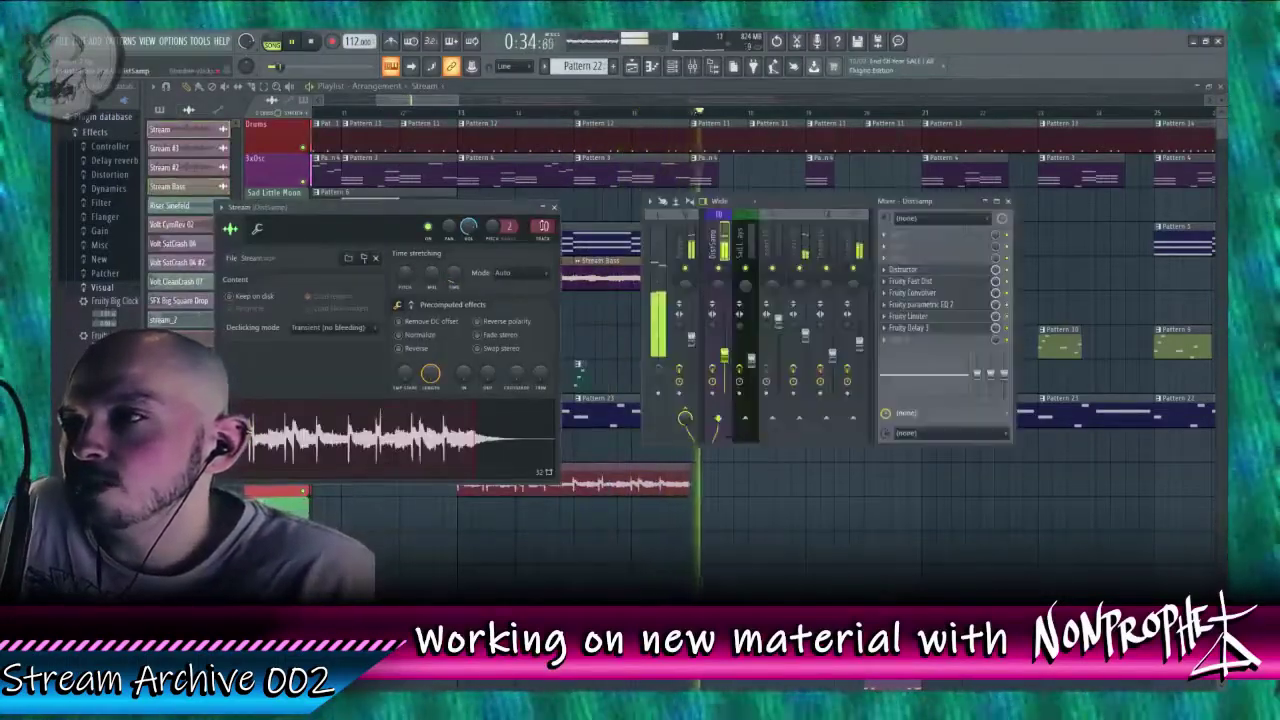
key(F9)
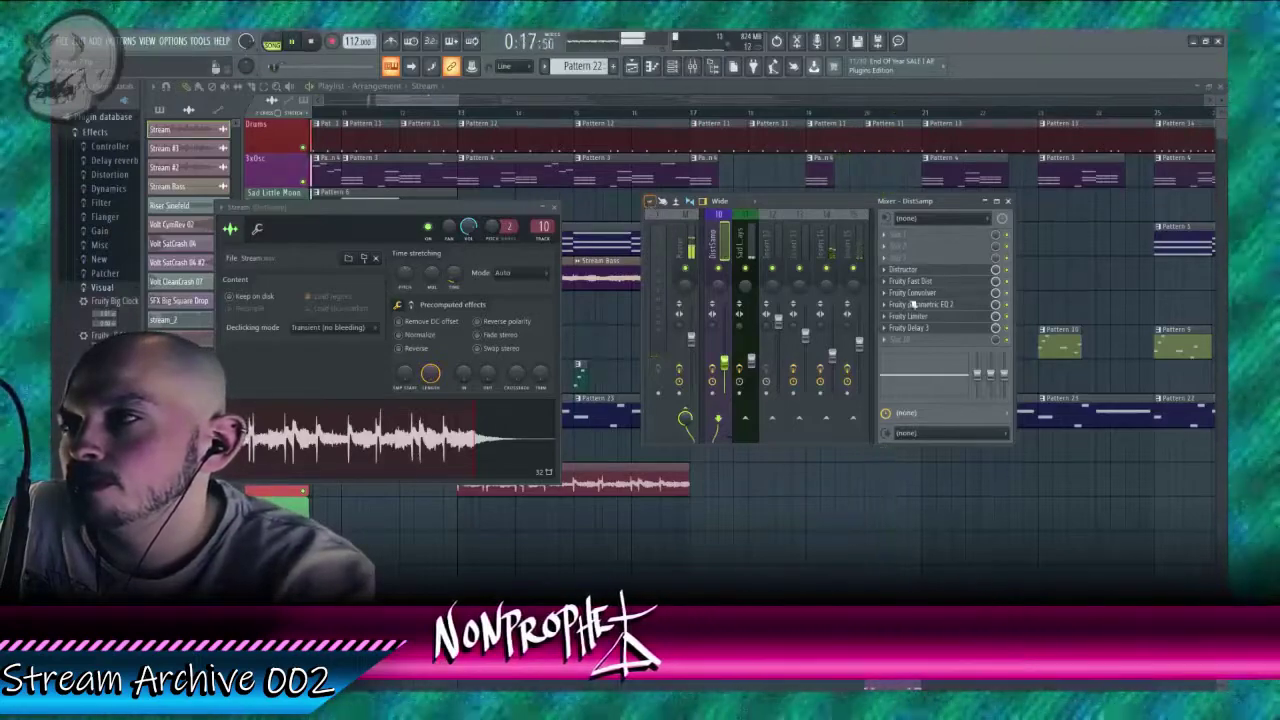
scroll(924, 331, up, 1)
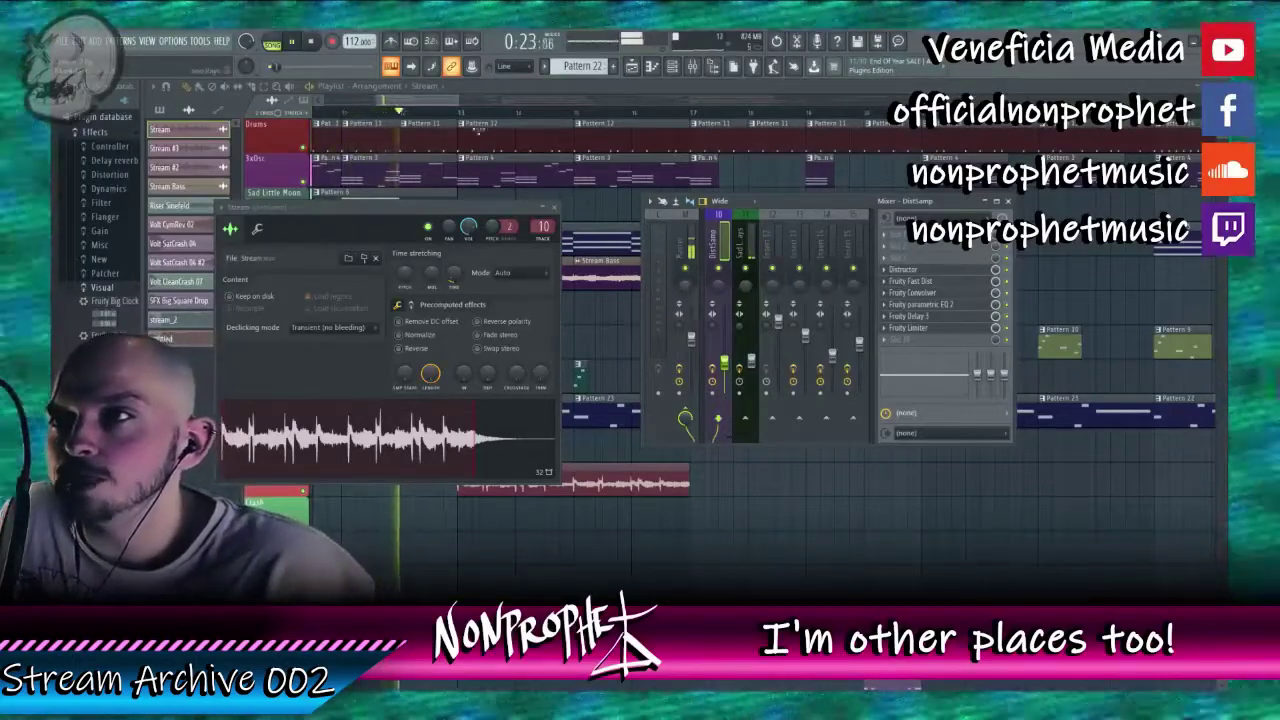
Step: Play the arrangement through the Stream and Stream Bass section into the Bells section, following its tracks in the playlist
drag(418, 102, 425, 103)
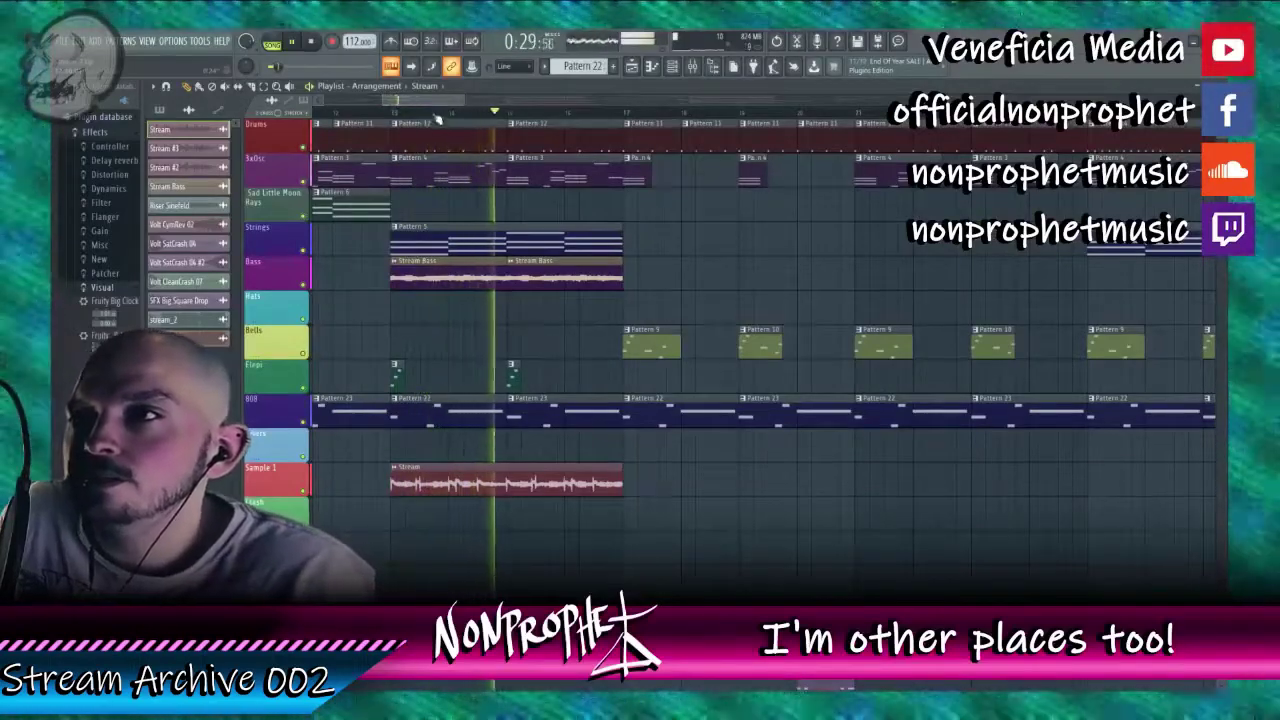
drag(433, 104, 437, 104)
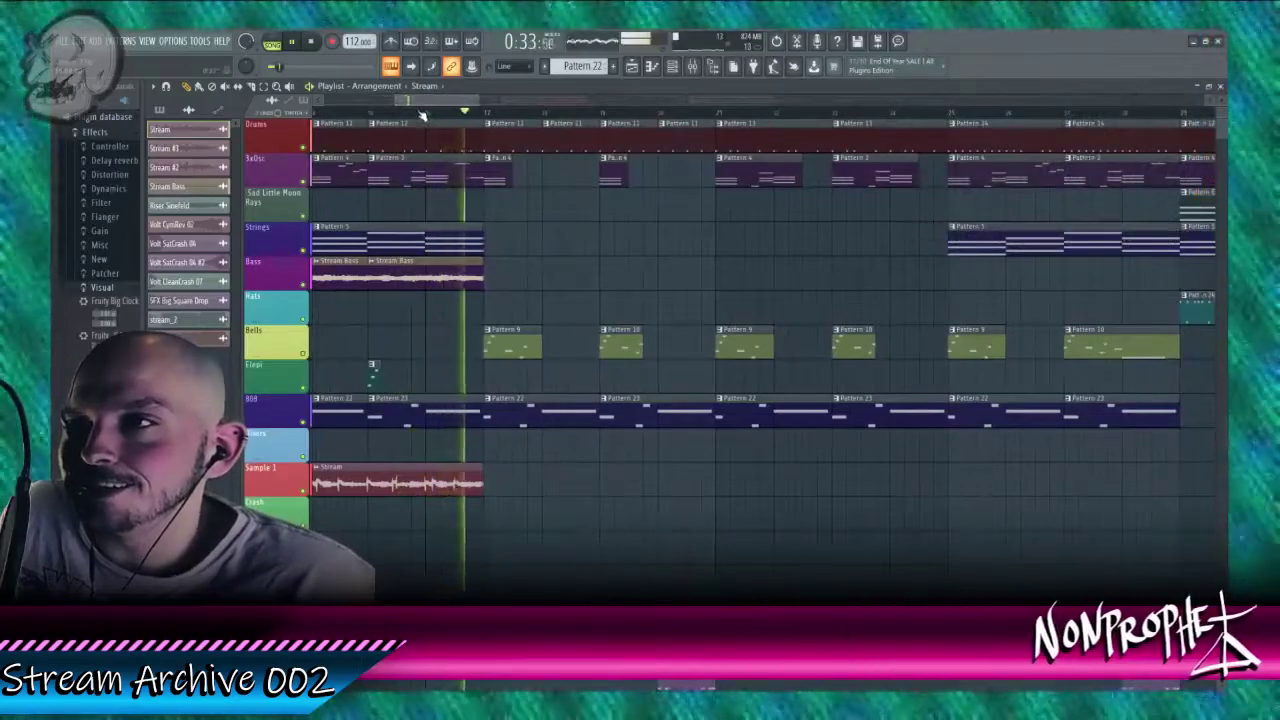
scroll(422, 114, up, 1)
scroll(422, 114, down, 4)
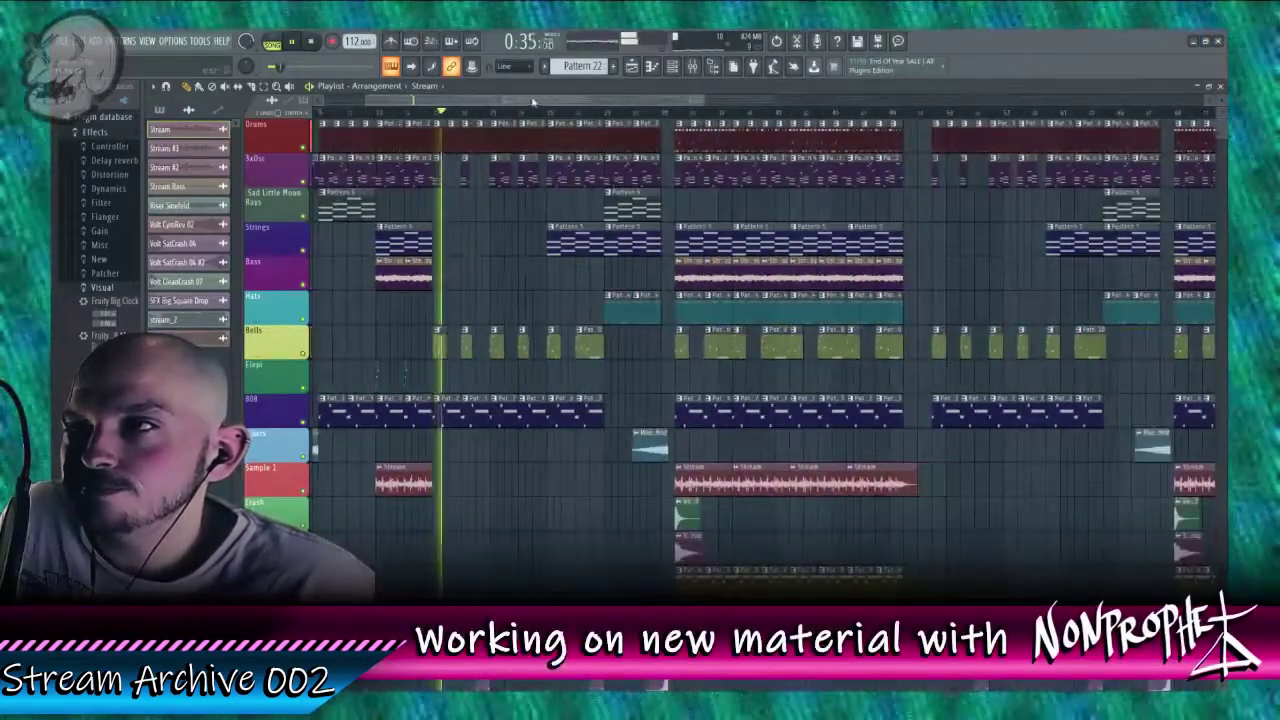
drag(558, 101, 488, 101)
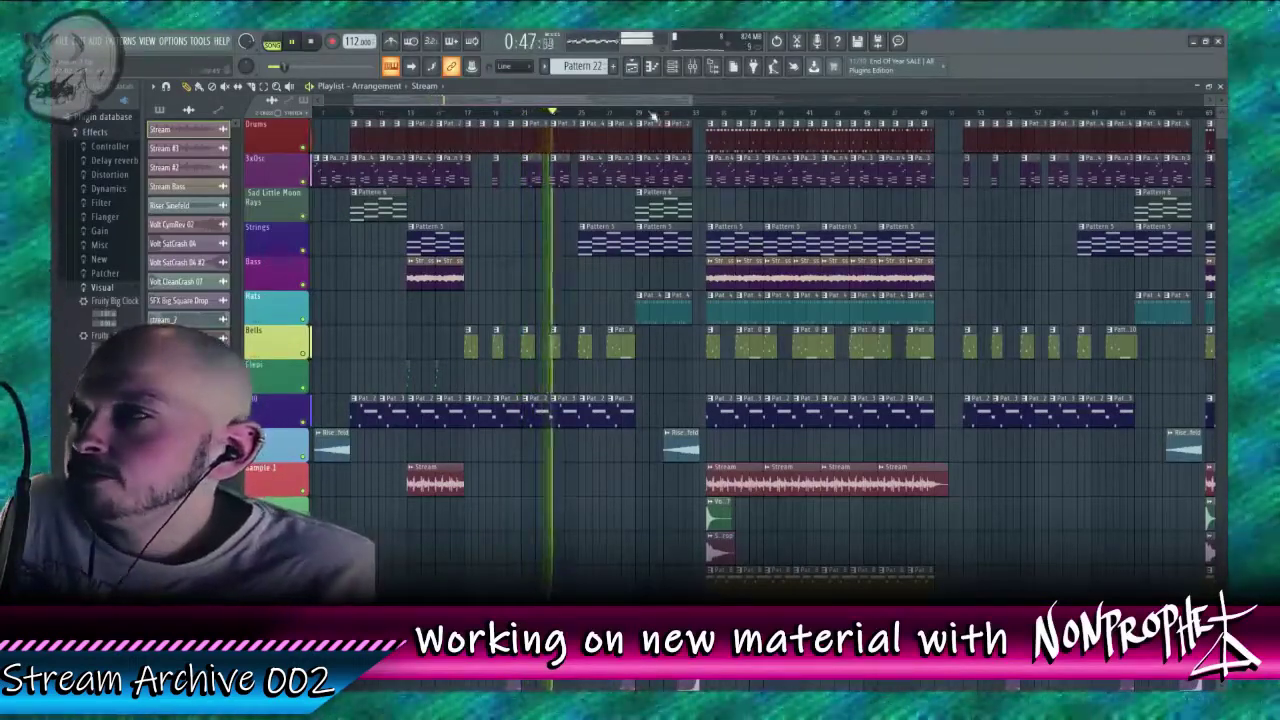
Step: Play the untitled render clip from its loud section near bar 105 and return to the start of the arrangement
scroll(572, 112, right, 10)
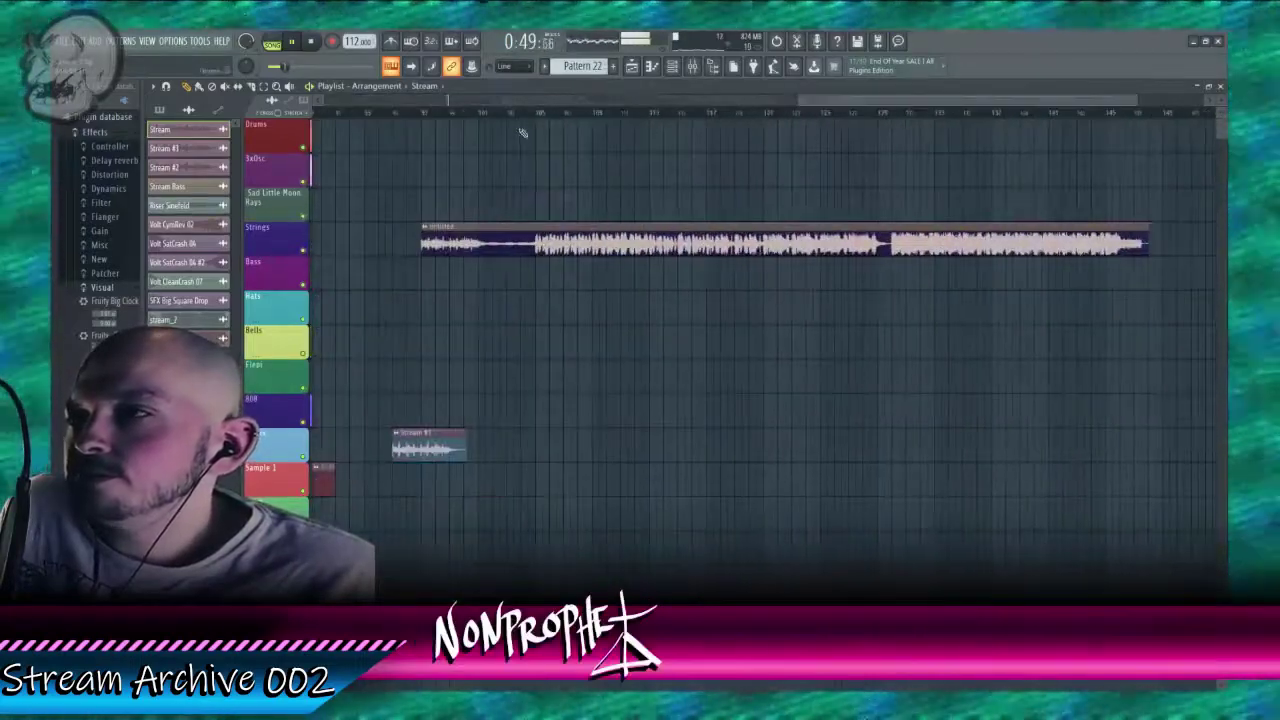
click(537, 116)
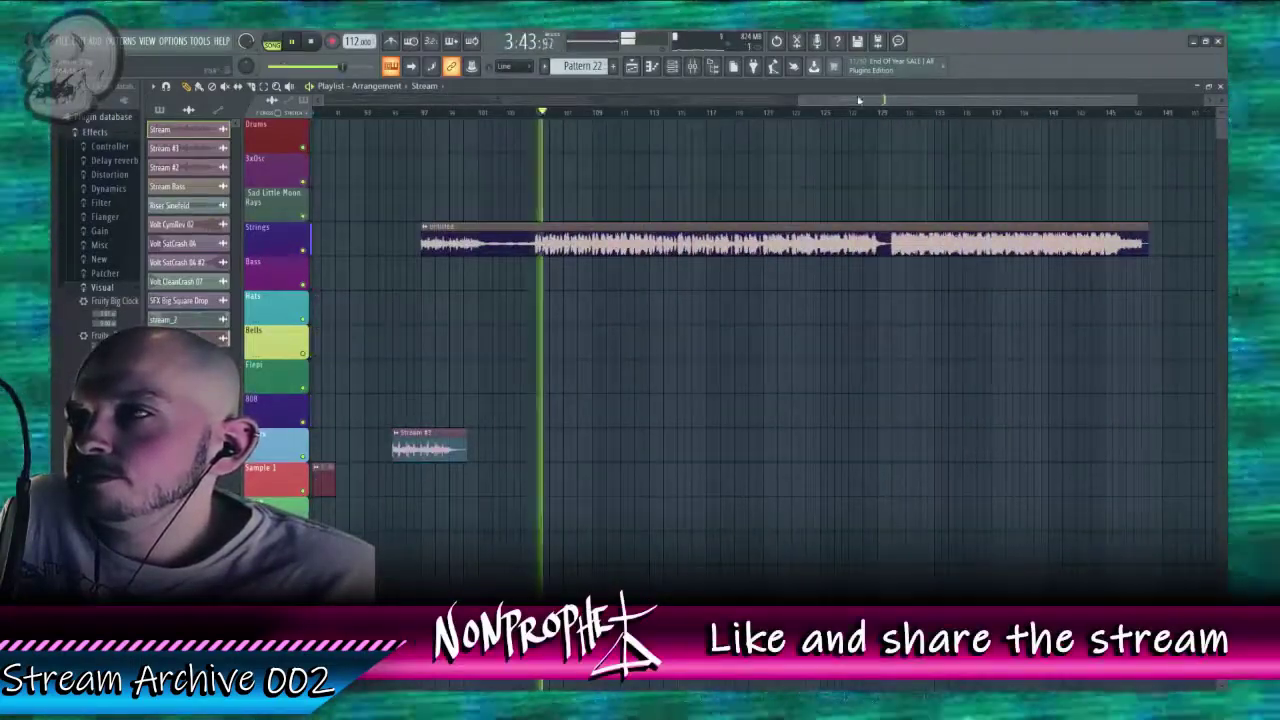
scroll(793, 112, left, 3)
scroll(793, 112, left, 6)
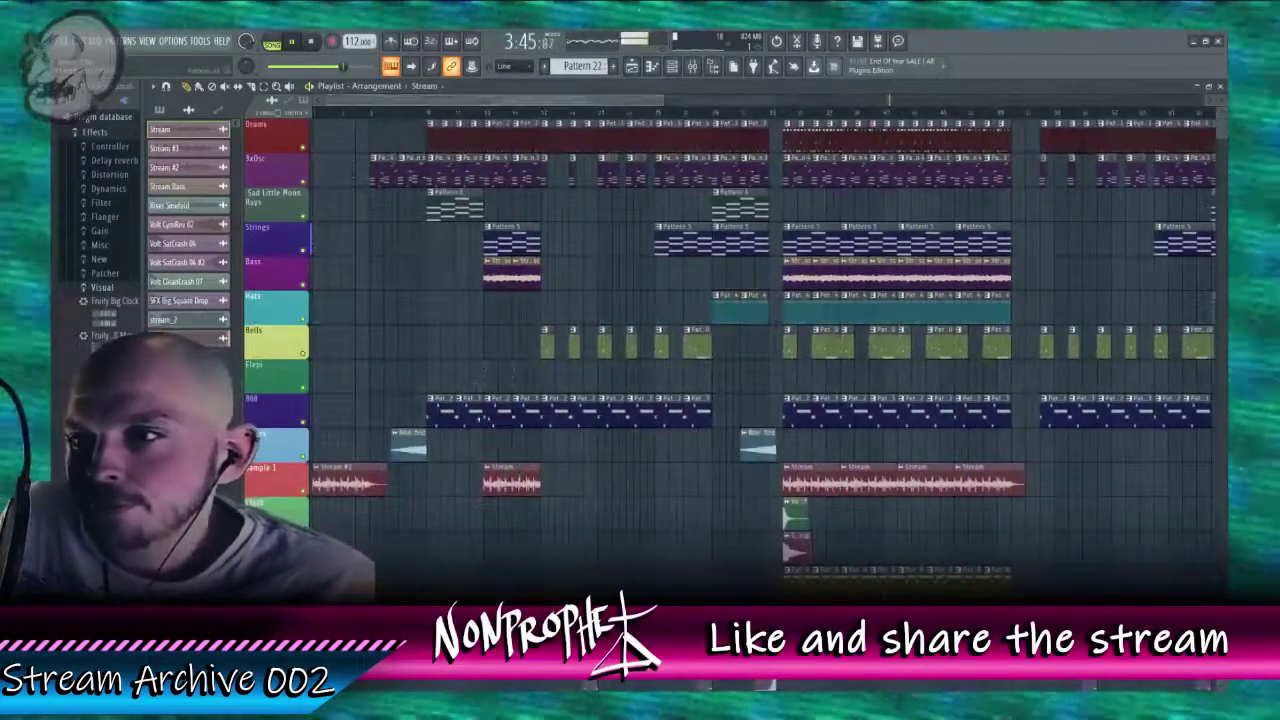
Step: From the first 808 clip, open the 3x Osc #2 channel's mixer track and display its Fruity Parametric EQ 2
double_click(441, 409)
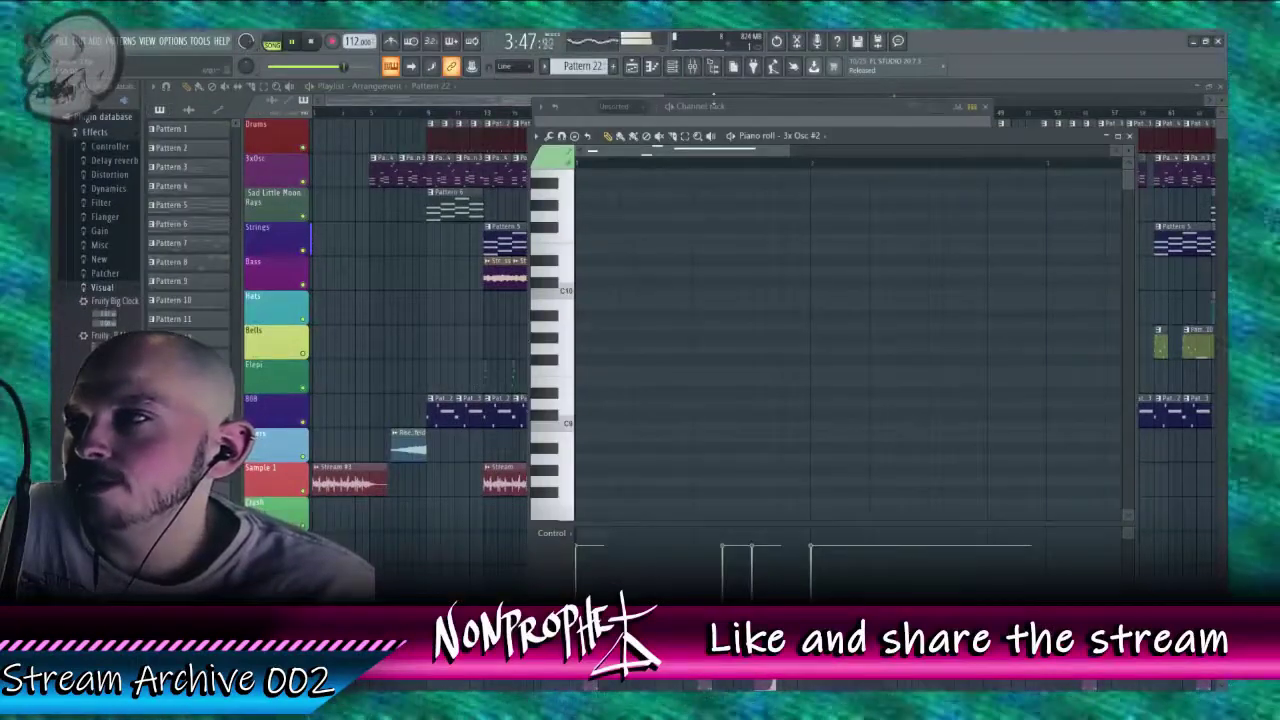
click(702, 128)
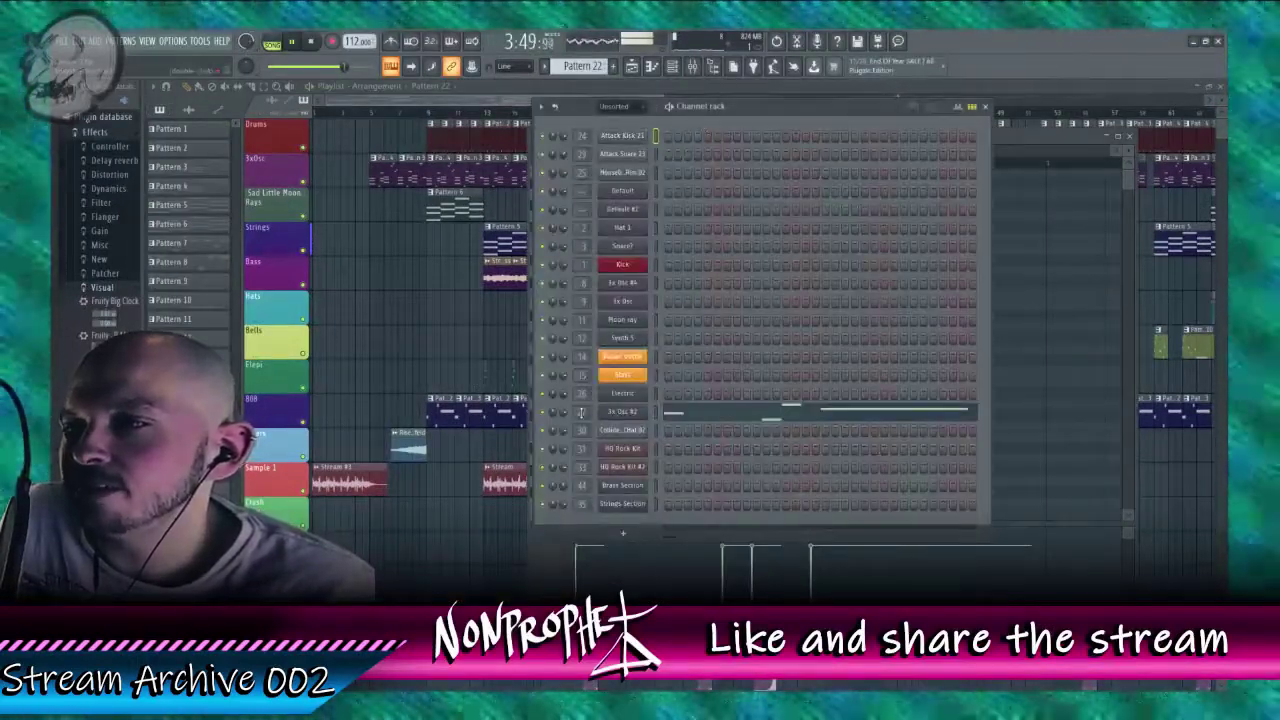
click(581, 411)
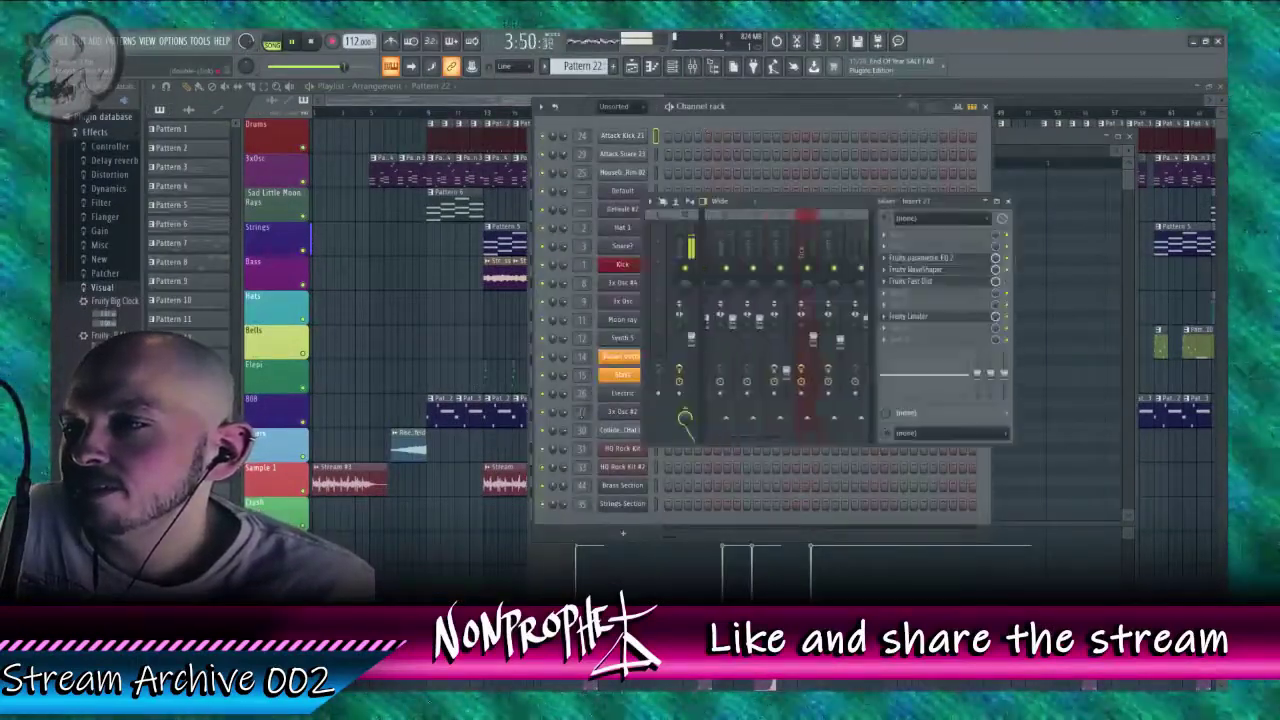
click(921, 260)
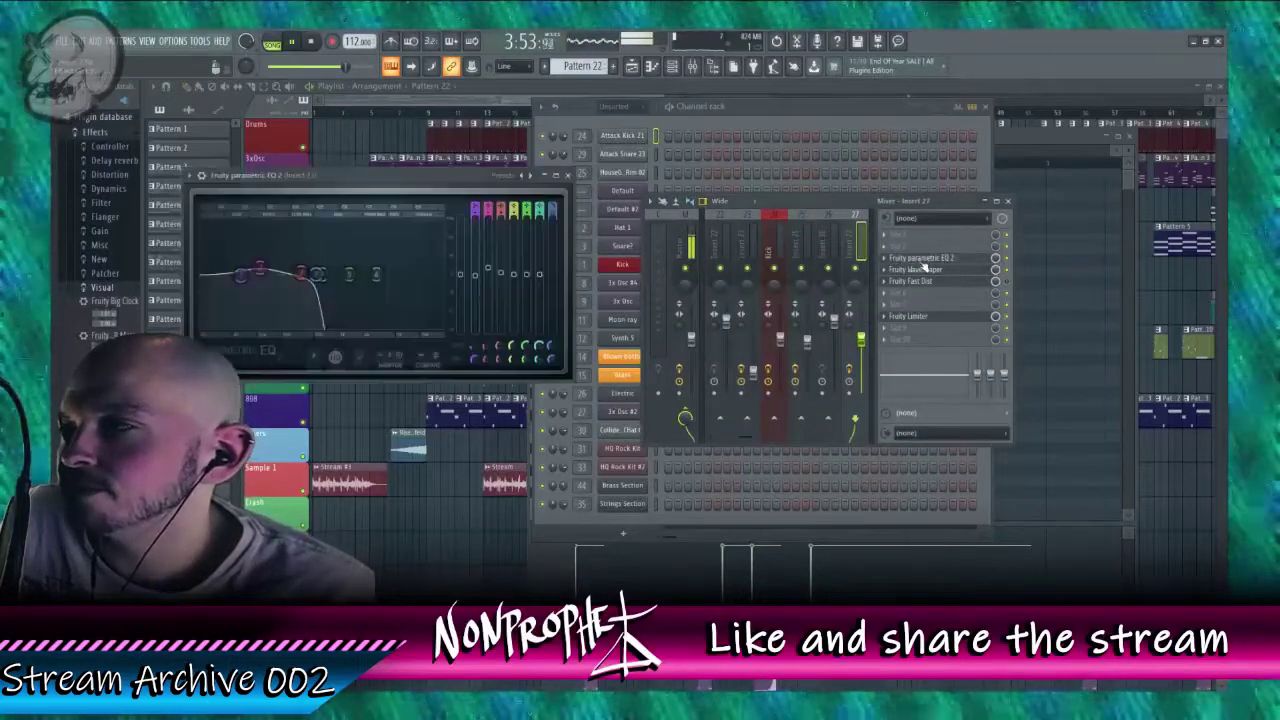
click(911, 246)
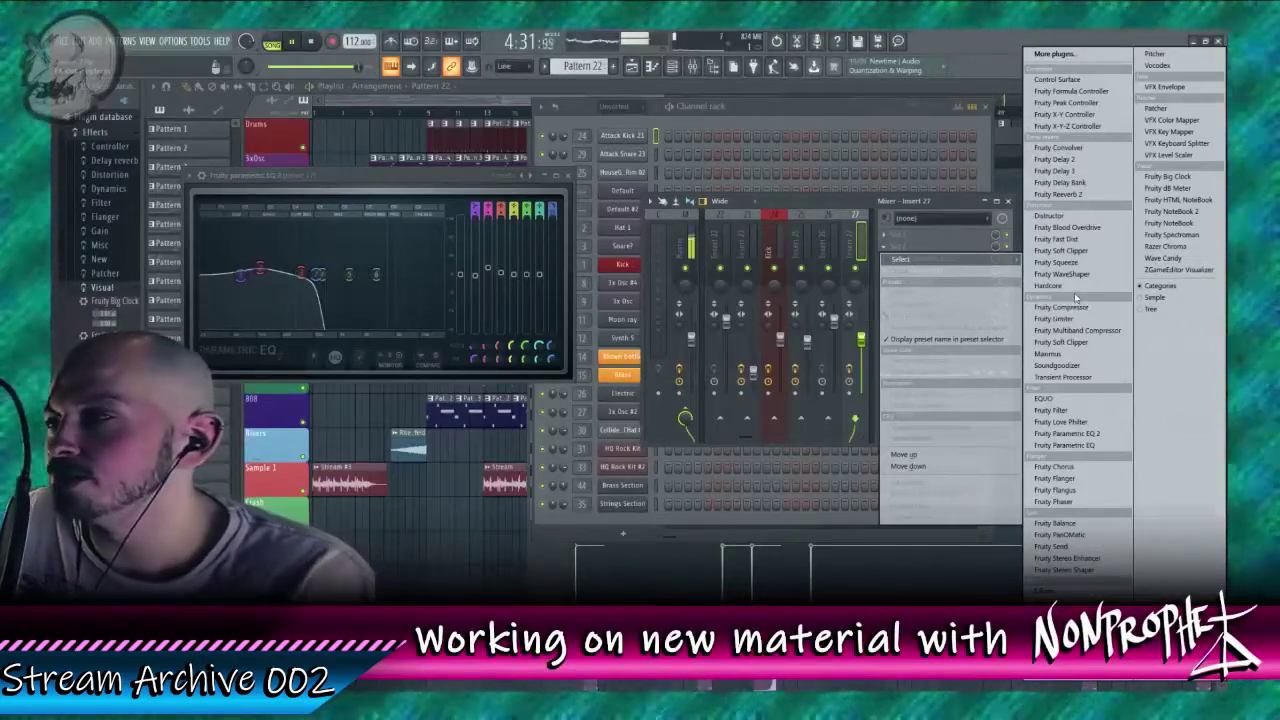
click(946, 239)
click(904, 240)
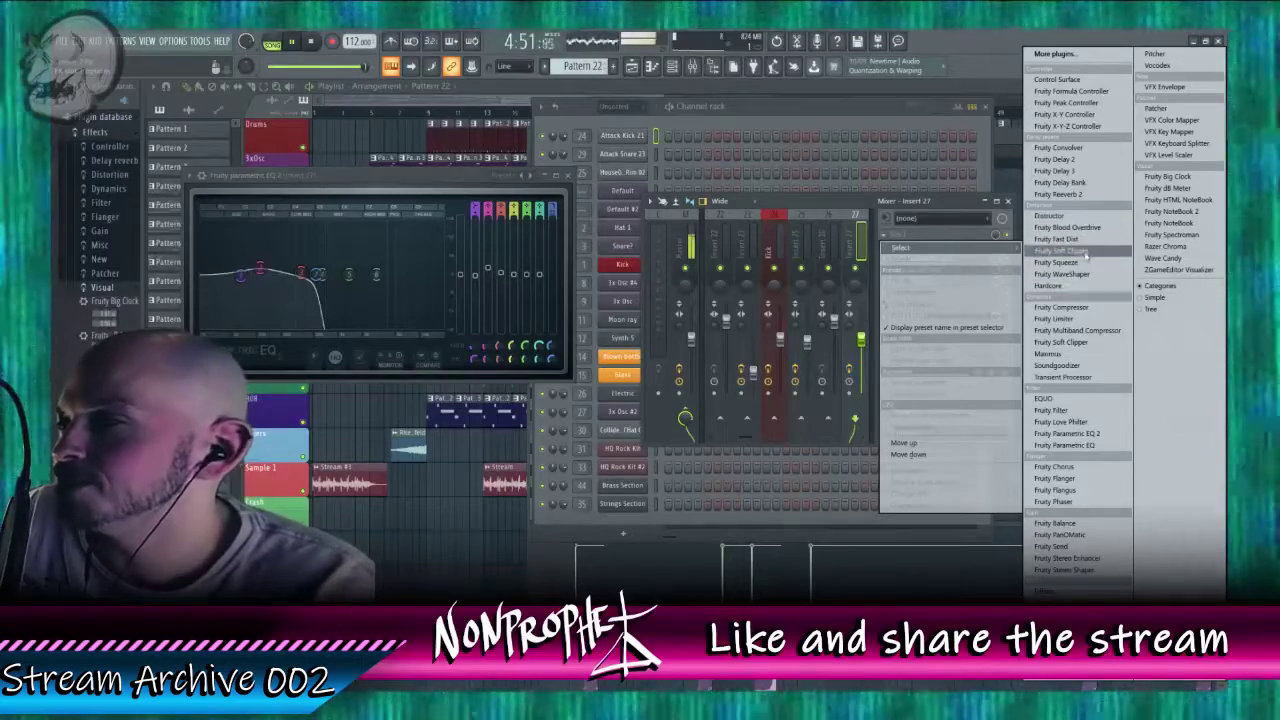
click(1086, 253)
click(893, 236)
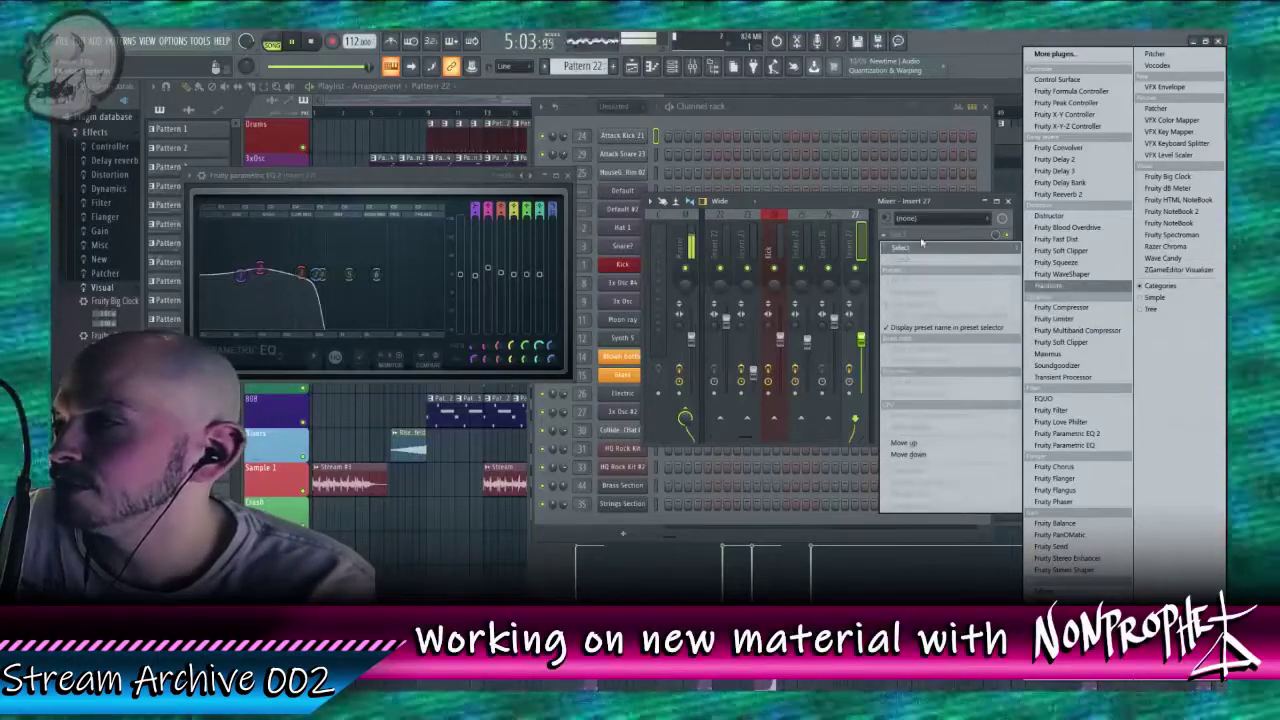
click(1094, 320)
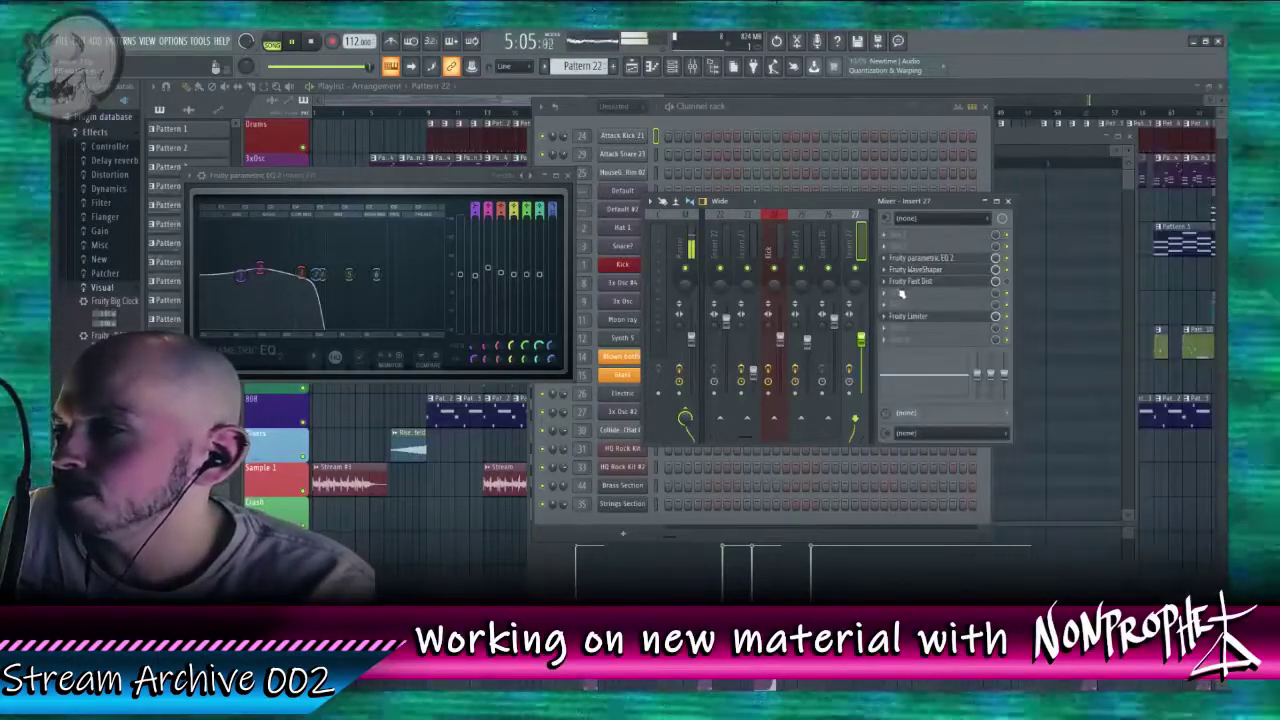
Step: Replay from the first 808 clip and raise the midpoint of the Fruity WaveShaper curve on the 3x Osc #2 channel's mixer track
click(903, 270)
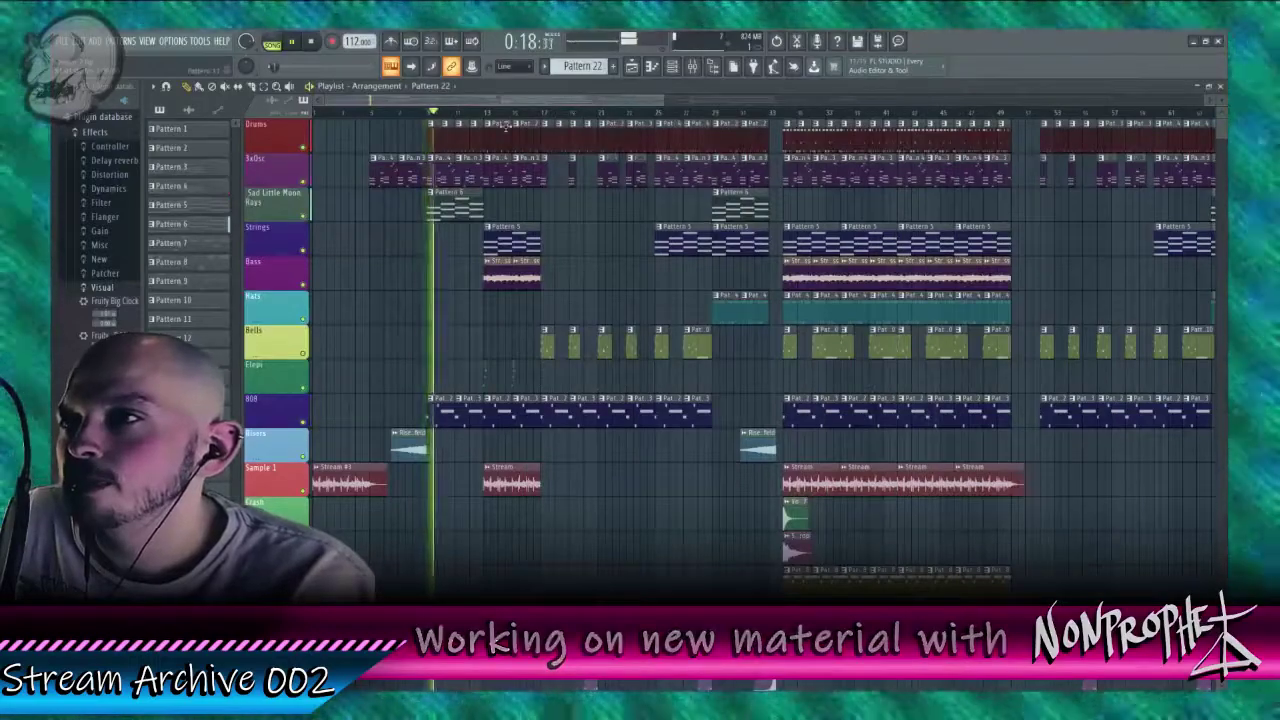
double_click(484, 411)
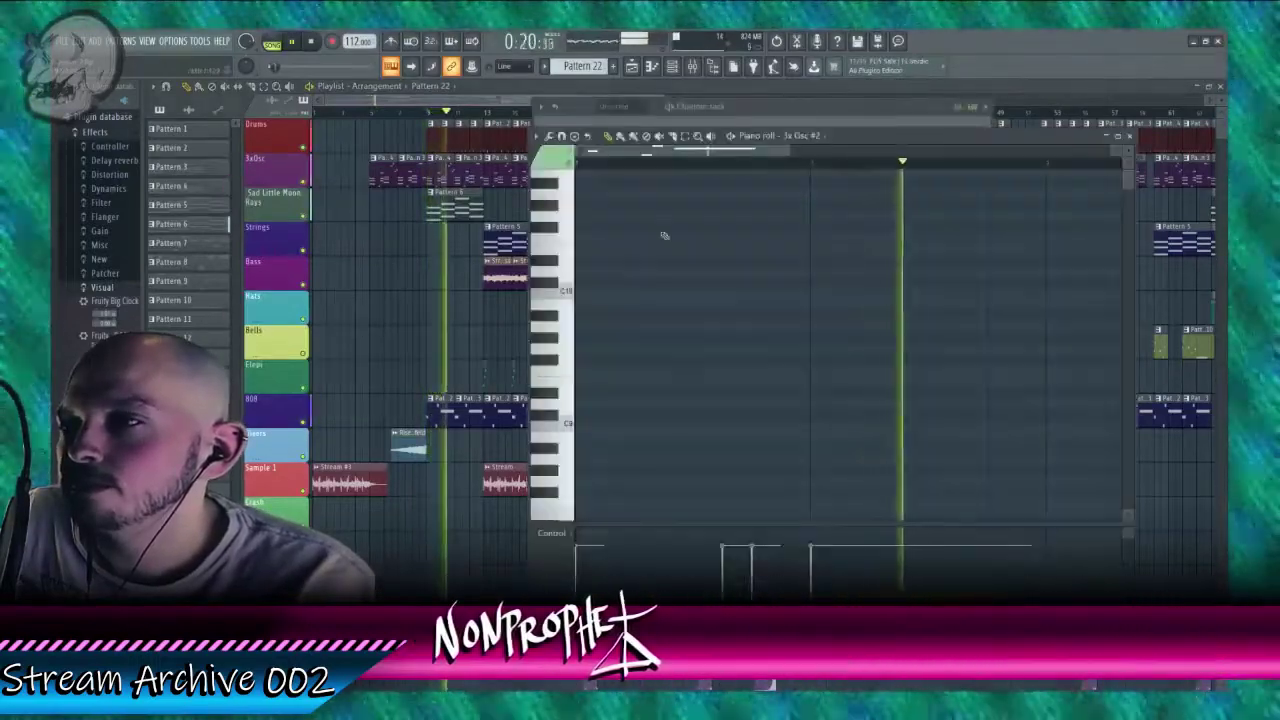
click(792, 119)
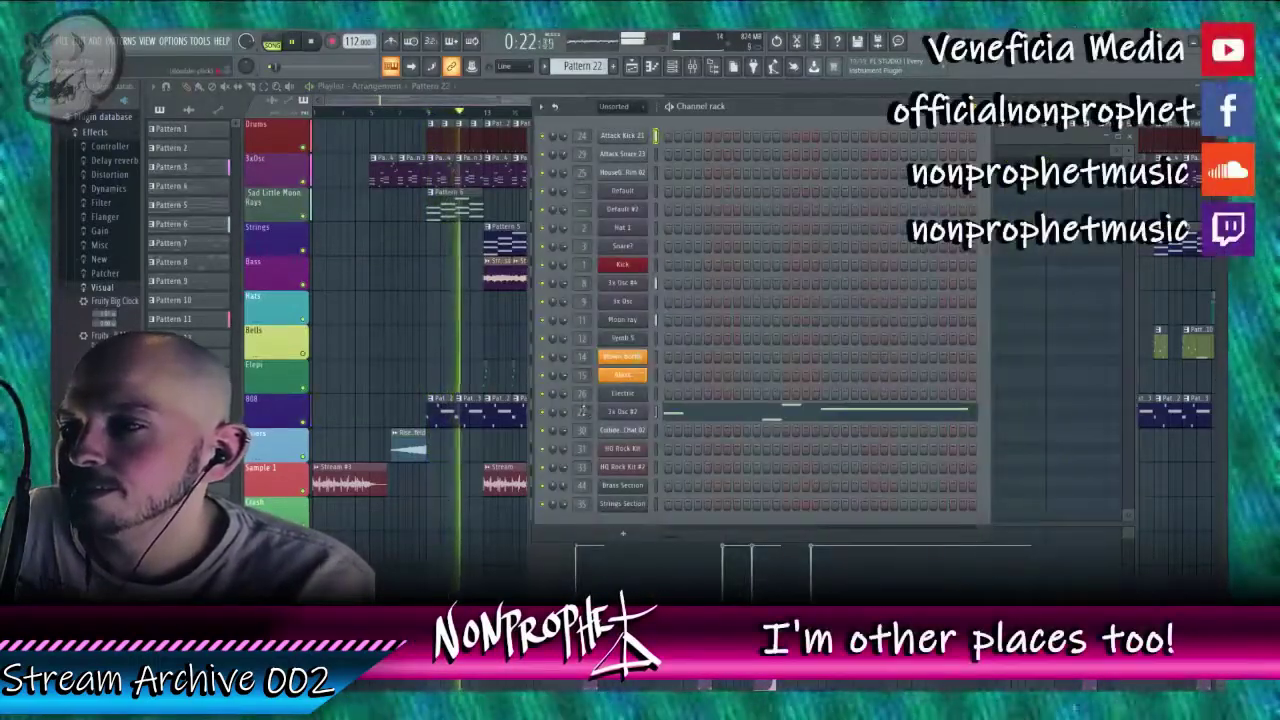
key(F9)
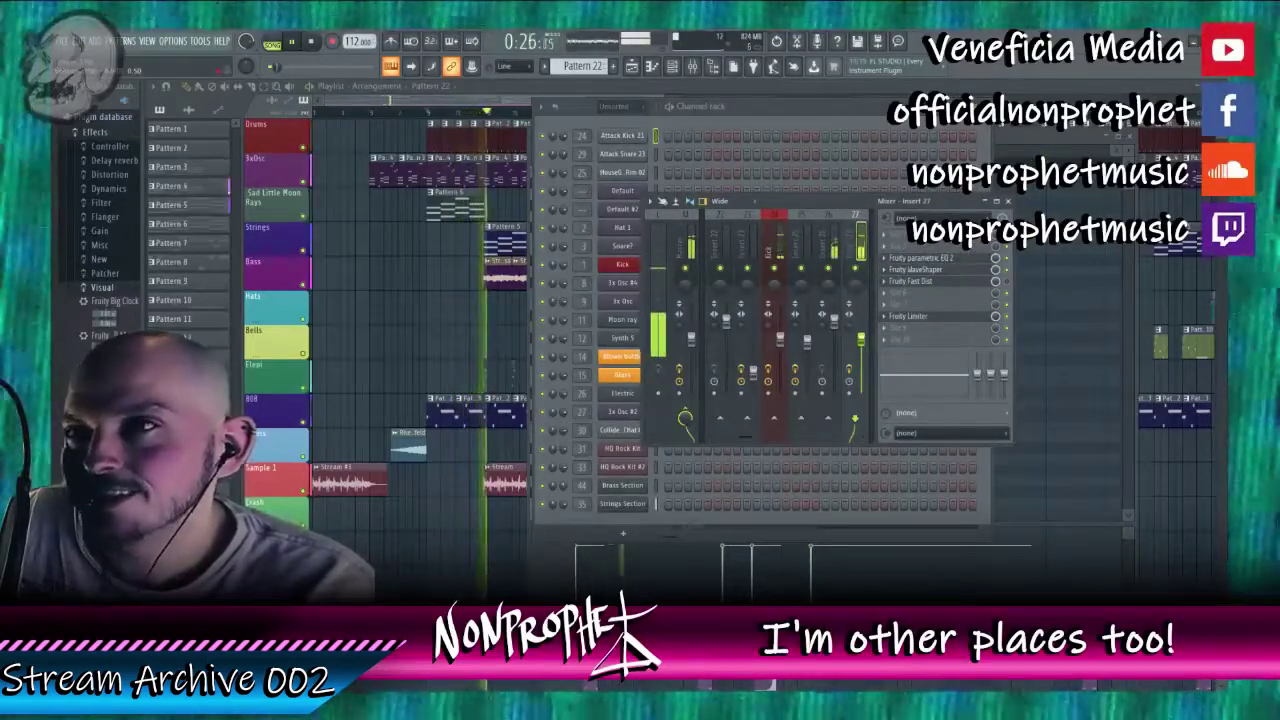
click(912, 269)
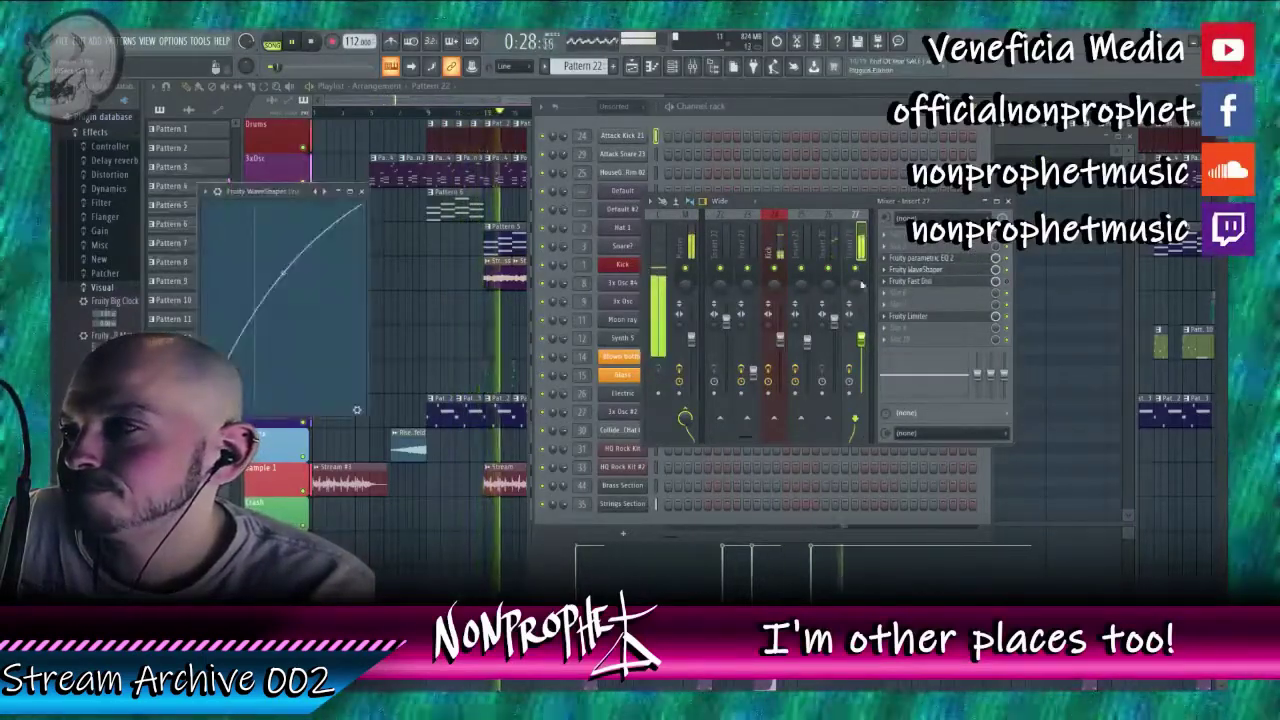
drag(281, 272, 284, 212)
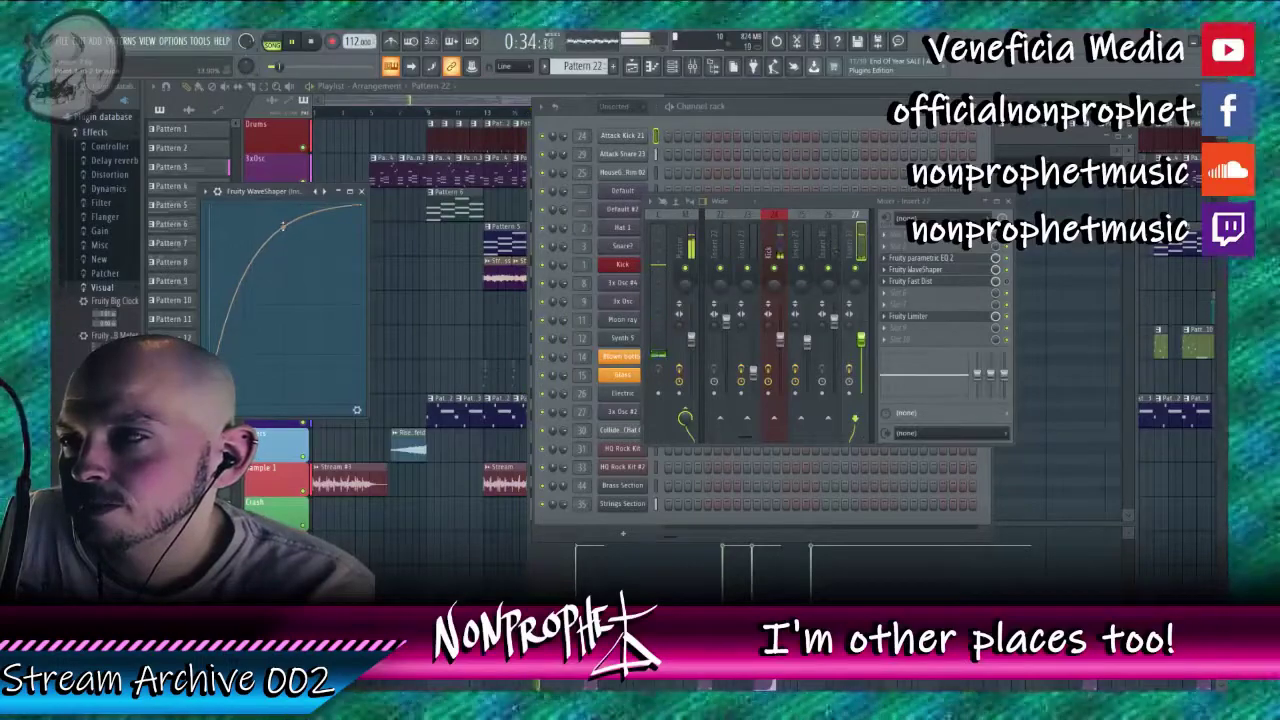
Step: Check the preset list of Insert 27's Fruity Fast Dist, leave it unused and open the effect's editor
click(893, 283)
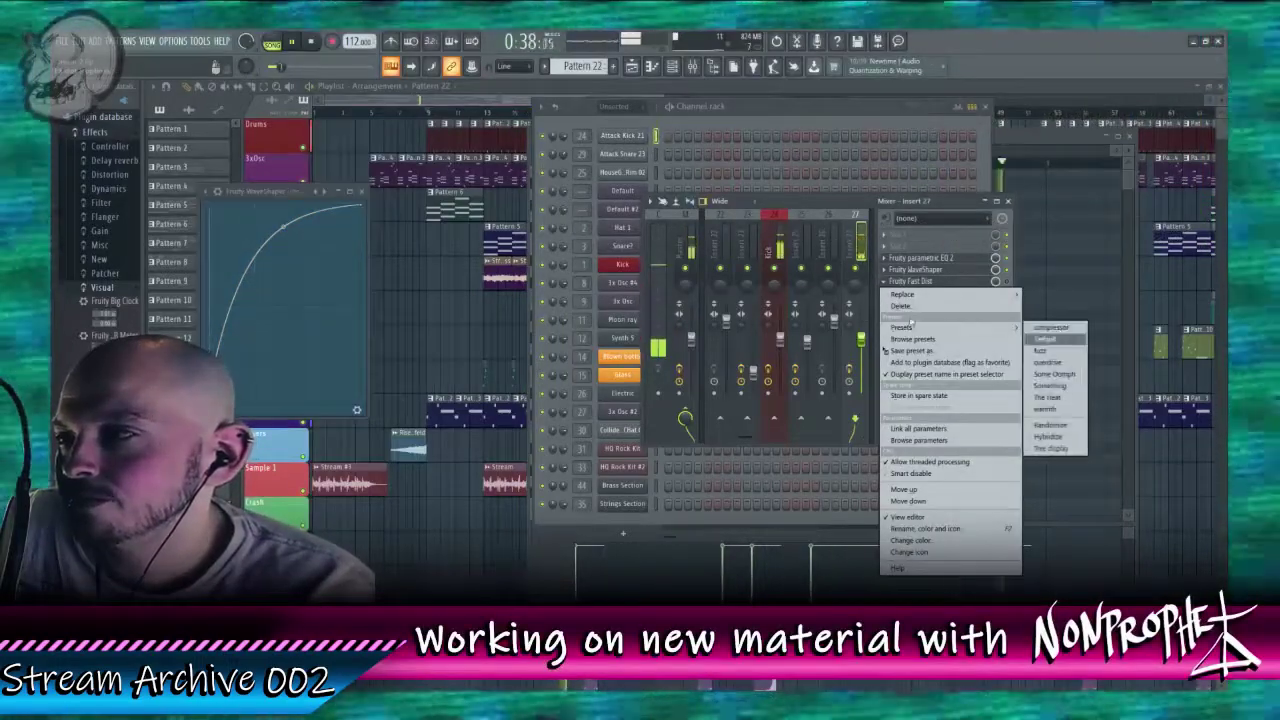
click(1009, 284)
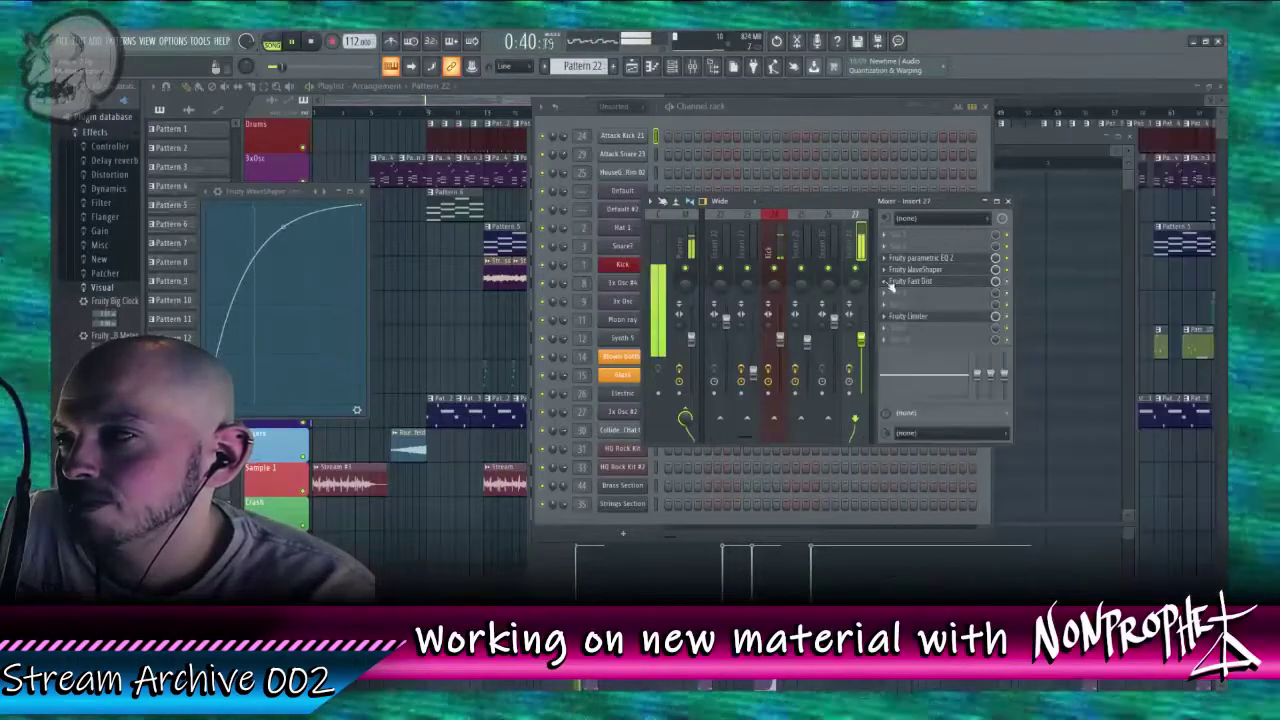
click(921, 284)
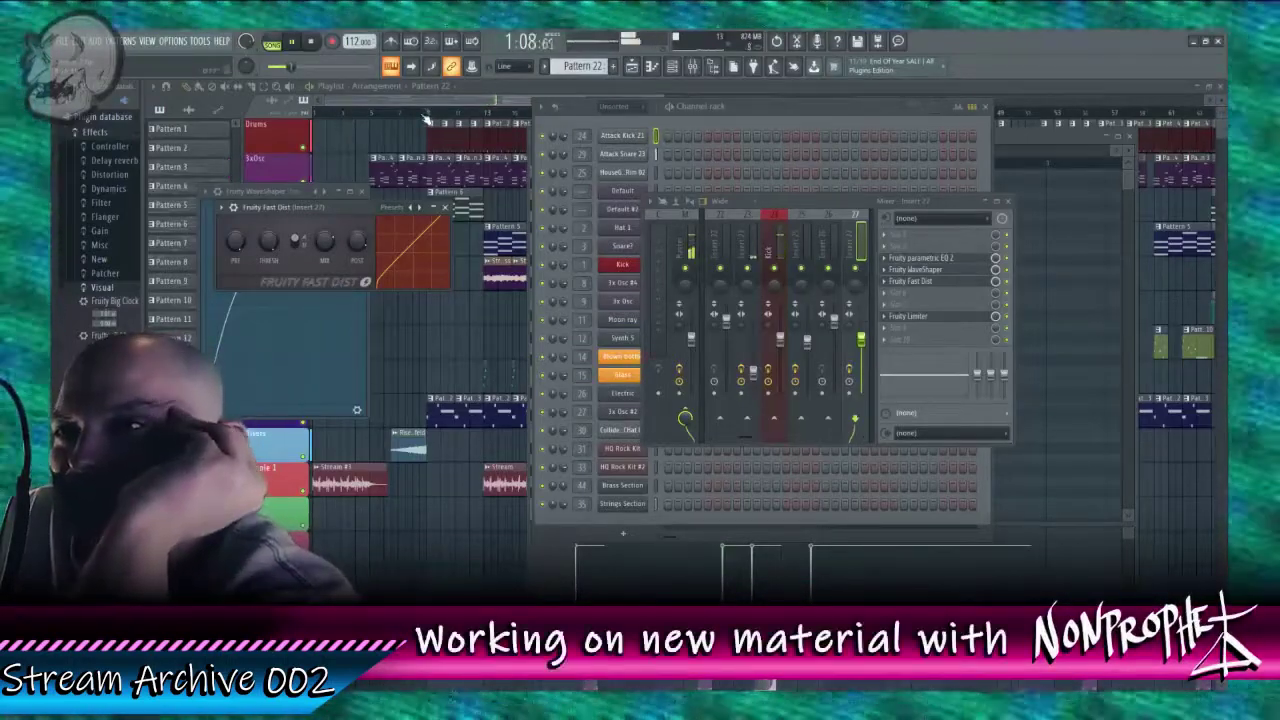
Step: Replay from the first 808 clip, reopen Insert 27's Fruity Fast Dist and drive its distortion curve harder
click(422, 113)
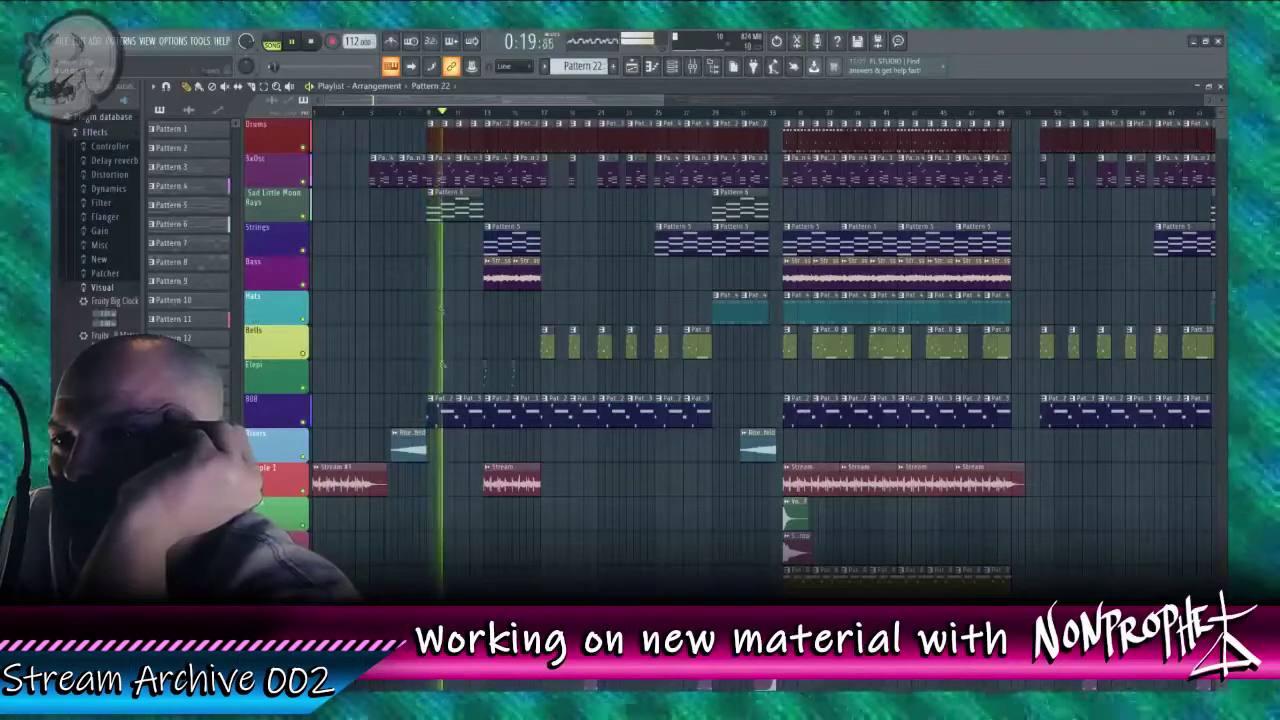
key(F7)
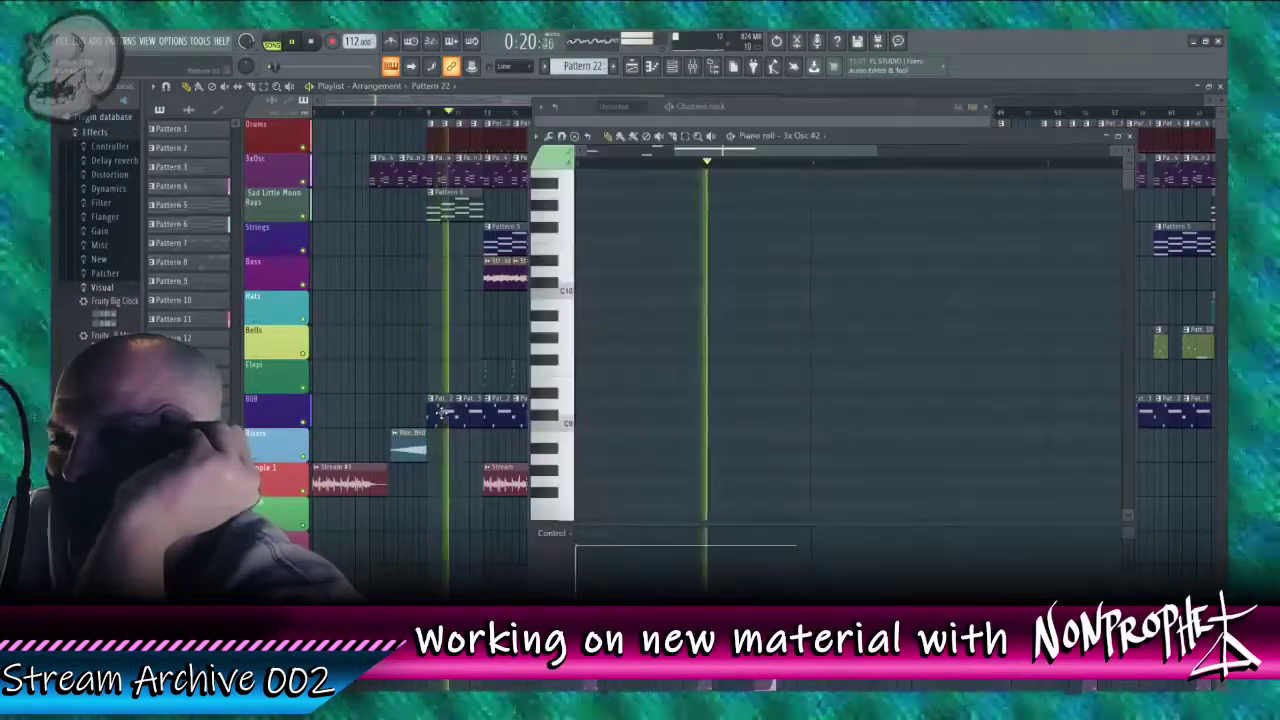
click(803, 118)
click(581, 413)
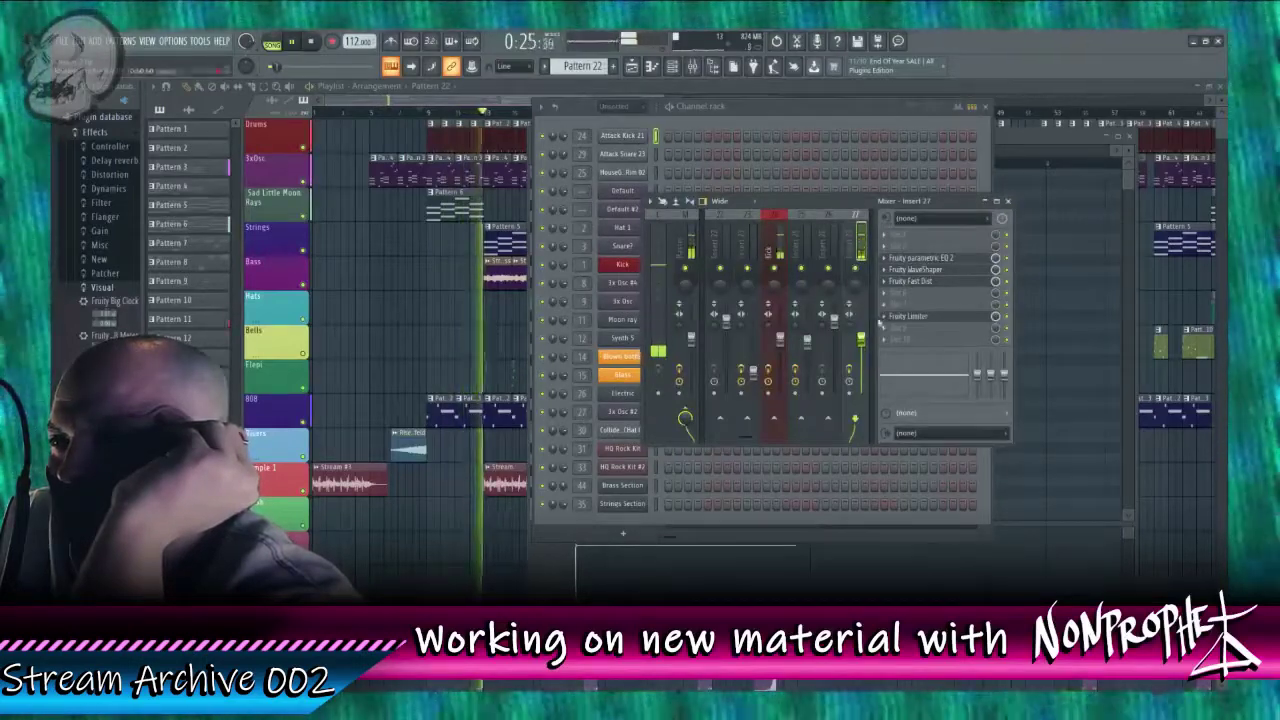
click(905, 281)
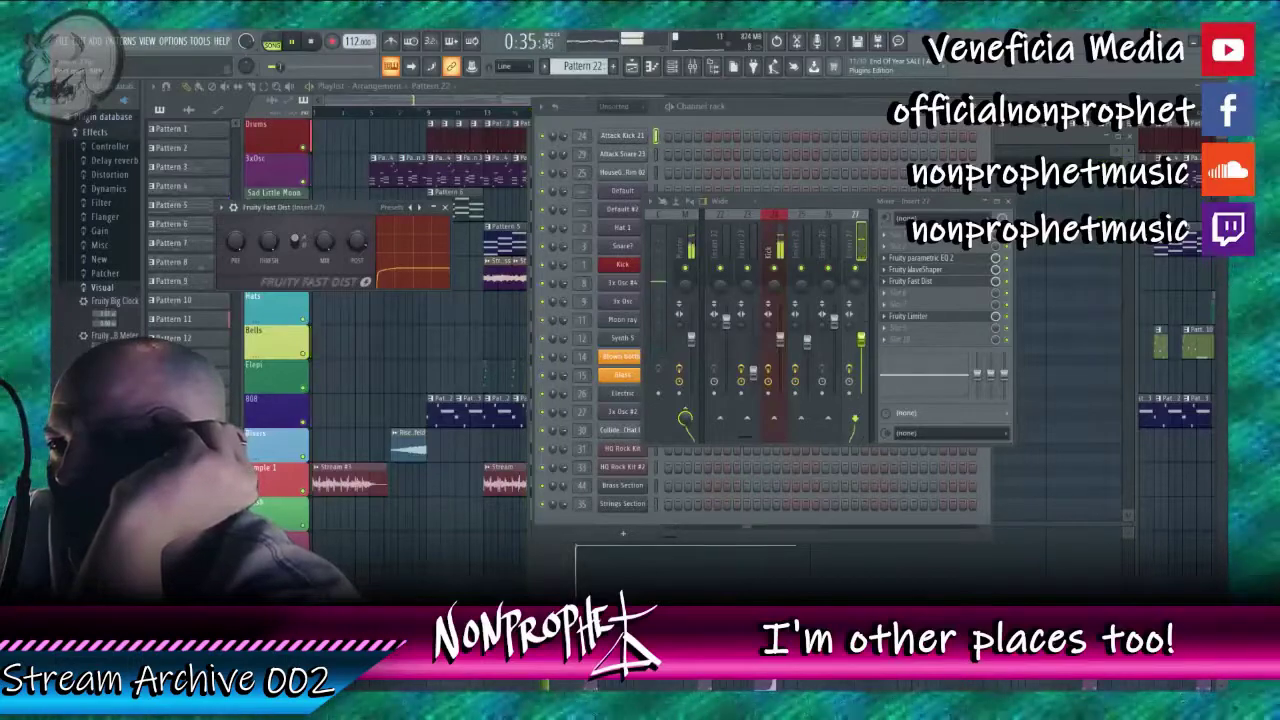
Step: On Insert 27, shift the Fruity Parametric EQ 2 low-pass band to a lower frequency and ease down the Fruity WaveShaper curve's midpoint
click(921, 259)
drag(345, 287, 262, 274)
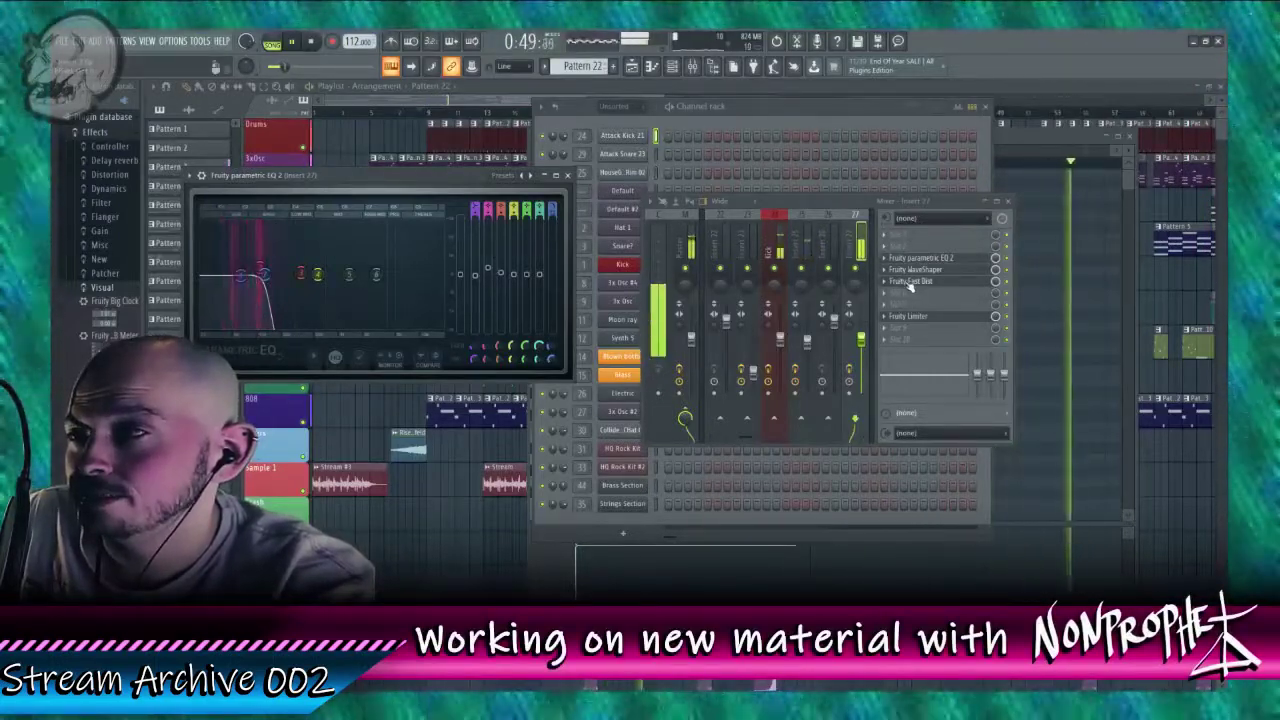
click(909, 285)
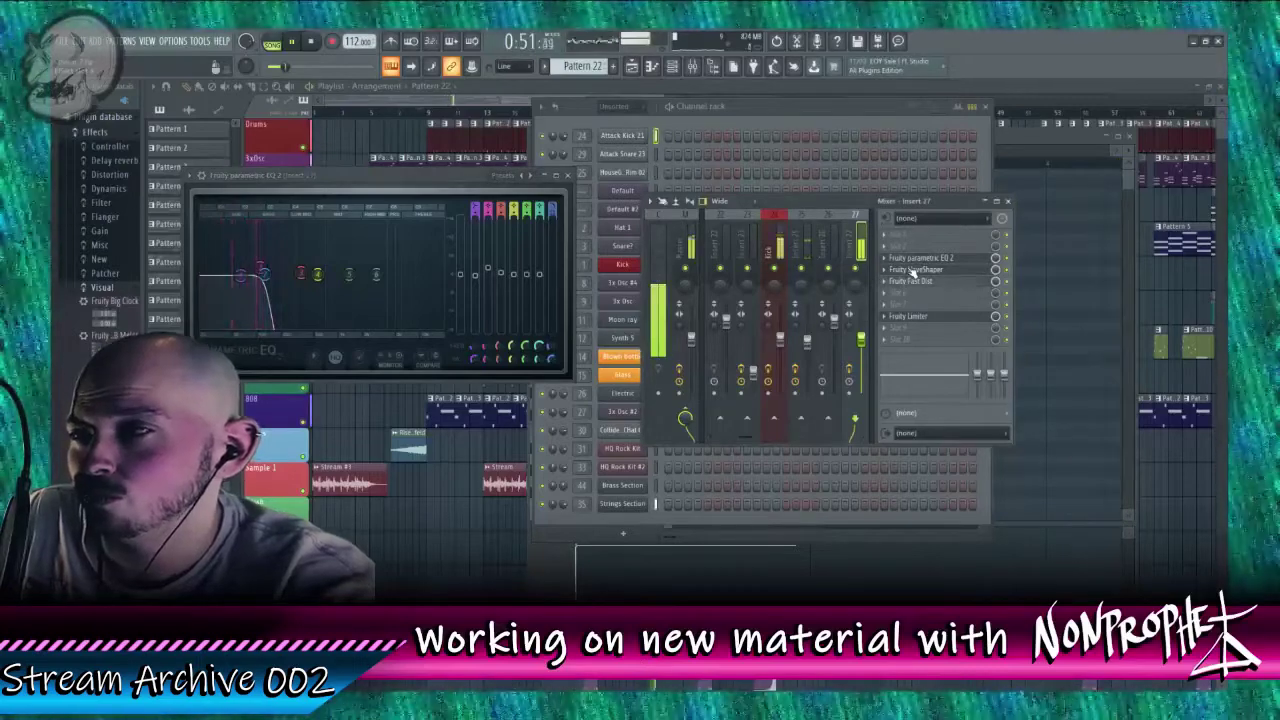
click(913, 270)
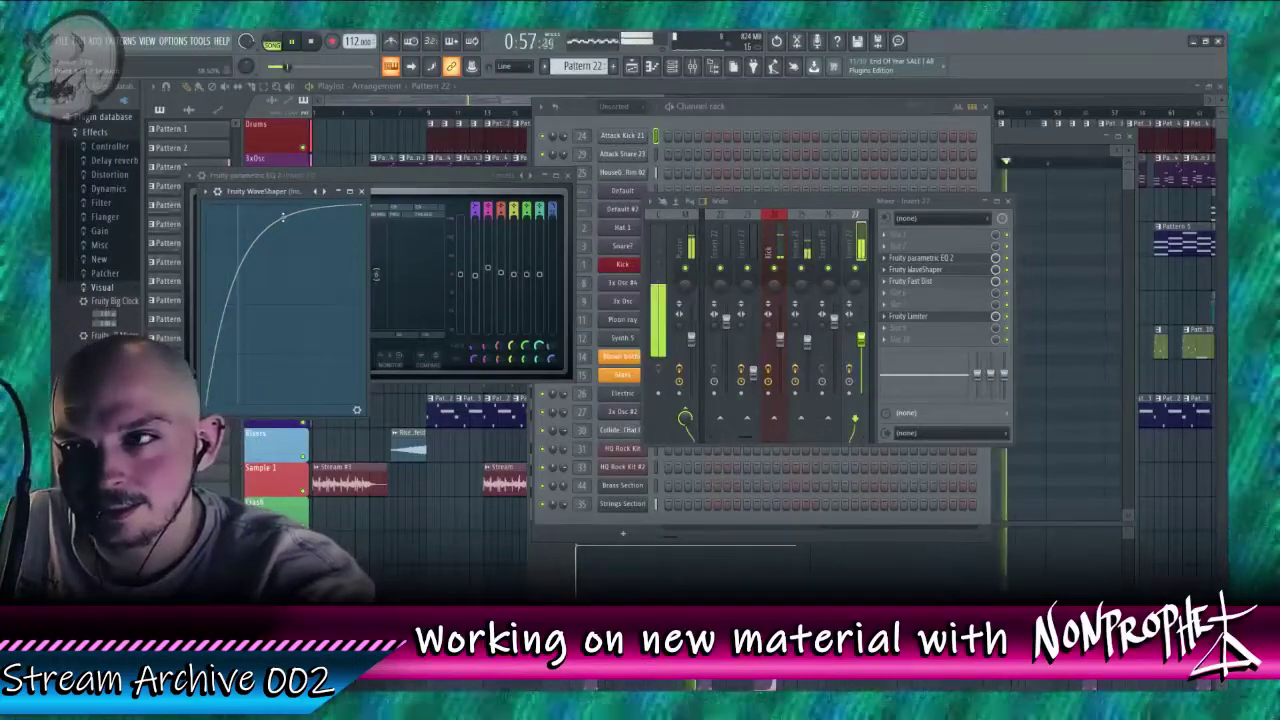
drag(283, 217, 283, 238)
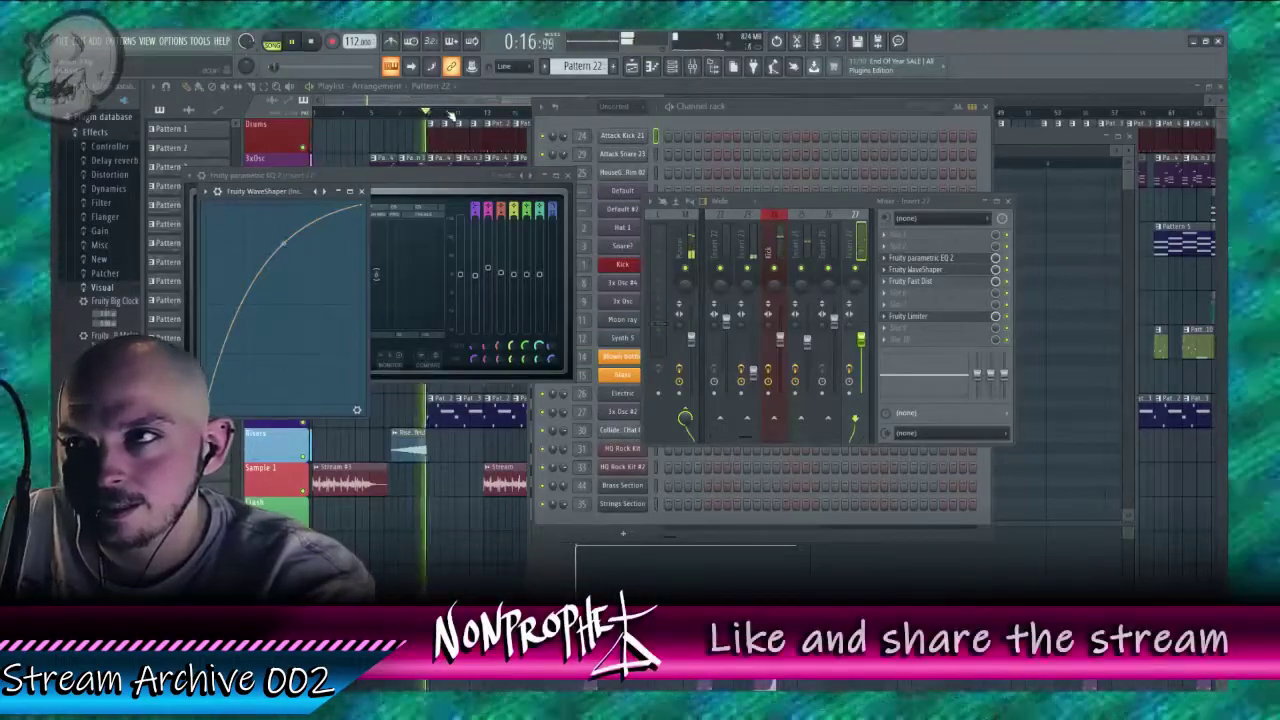
Step: Audition the arrangement from the first 808 clip, from the Strings entry near bar 25 and just before the first Hats clip
click(476, 110)
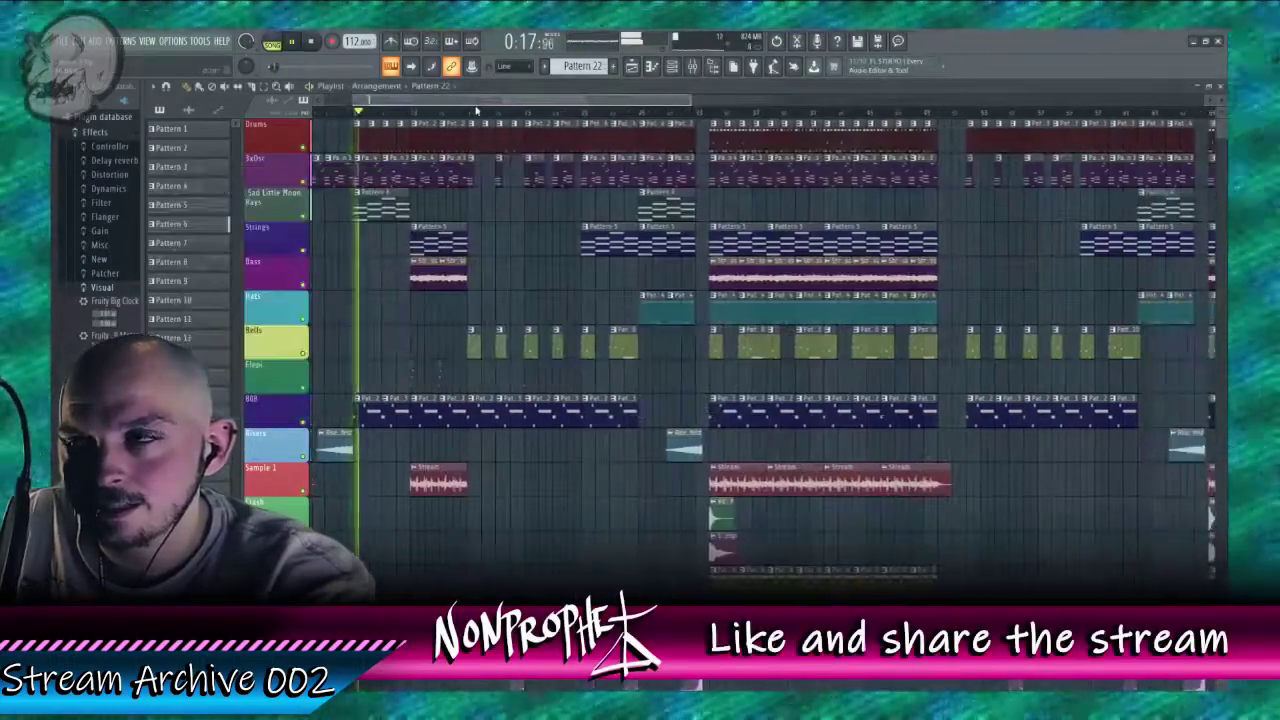
drag(476, 110, 505, 113)
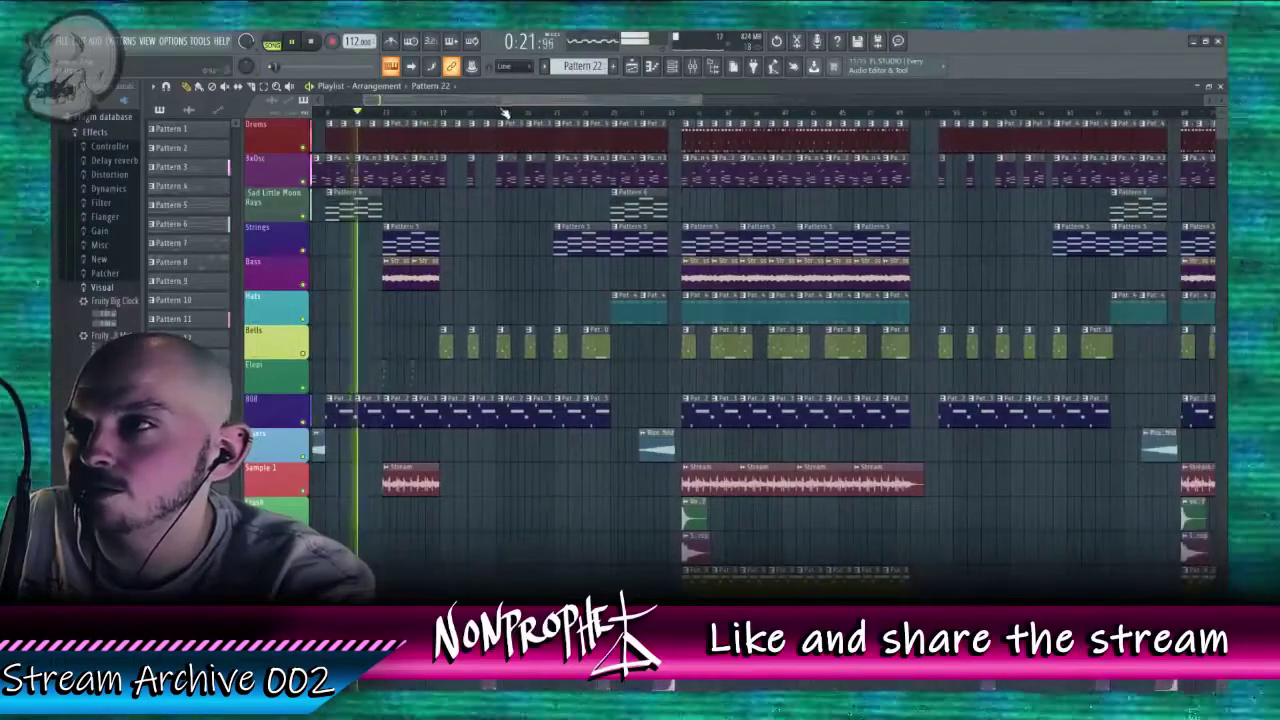
click(555, 113)
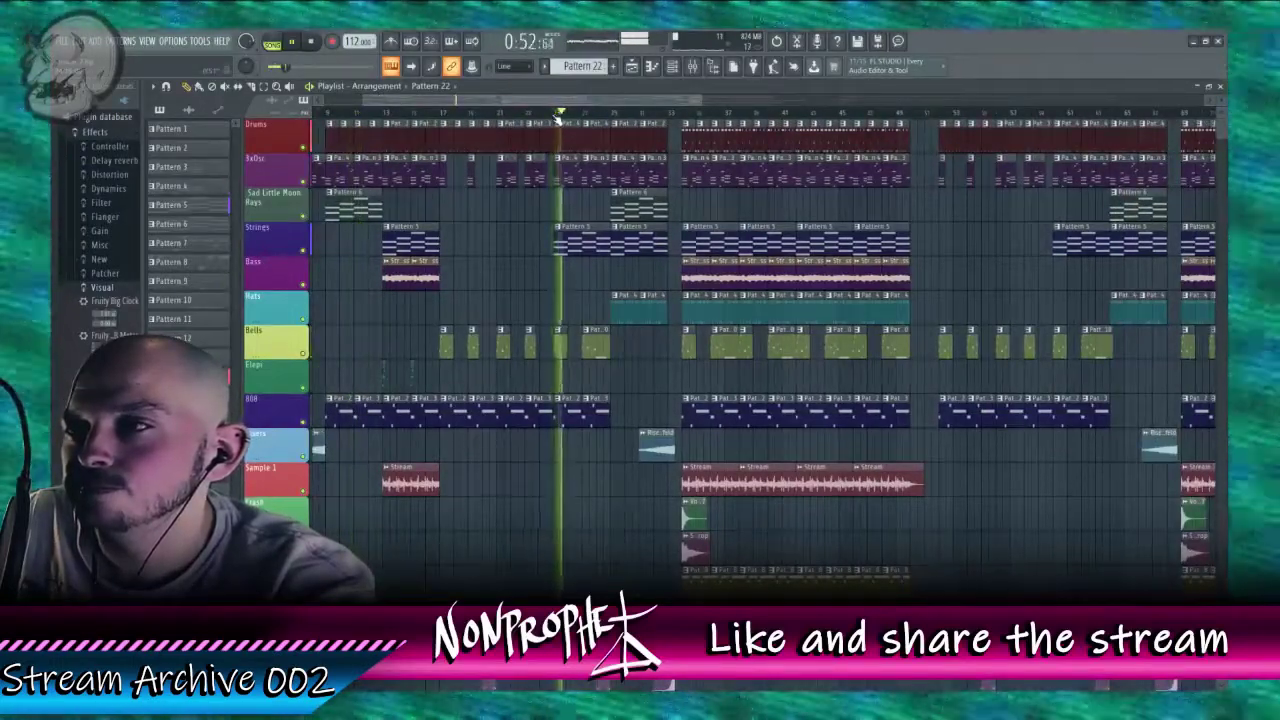
click(606, 112)
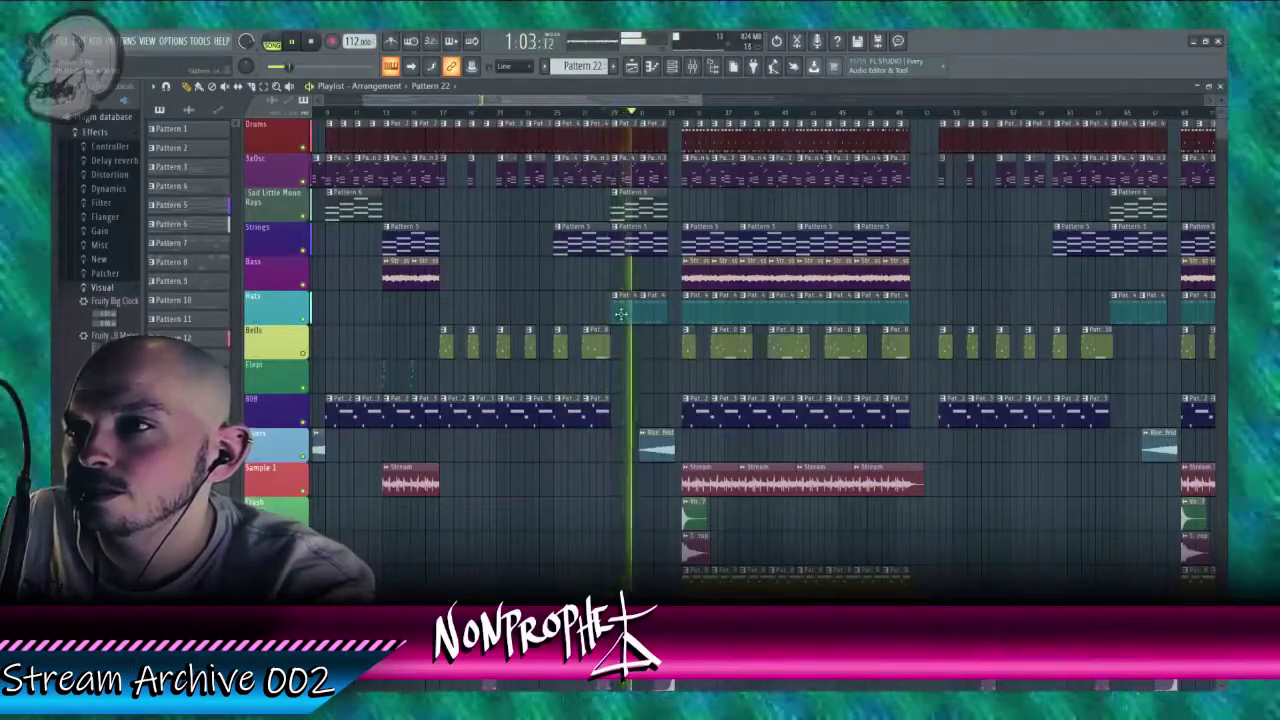
Step: Open the mixer track of the channel used by the first Hats clip, then follow the playback along the playlist
double_click(621, 314)
click(672, 66)
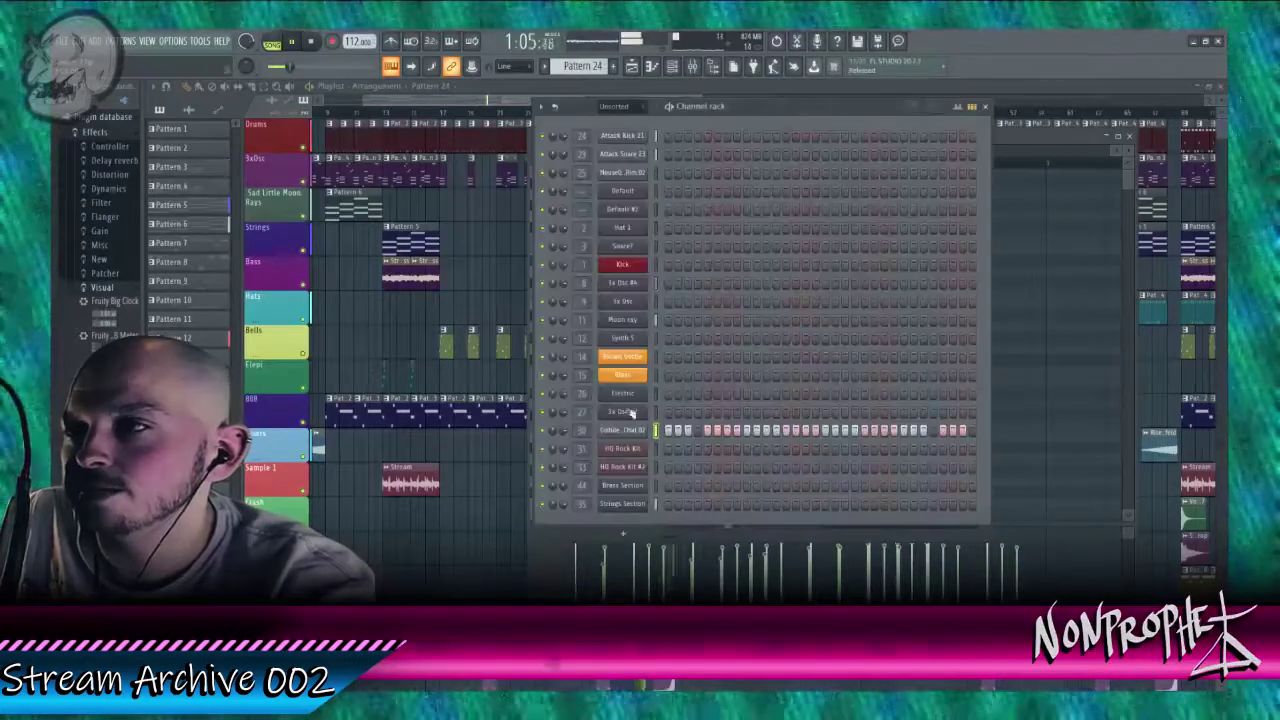
double_click(583, 430)
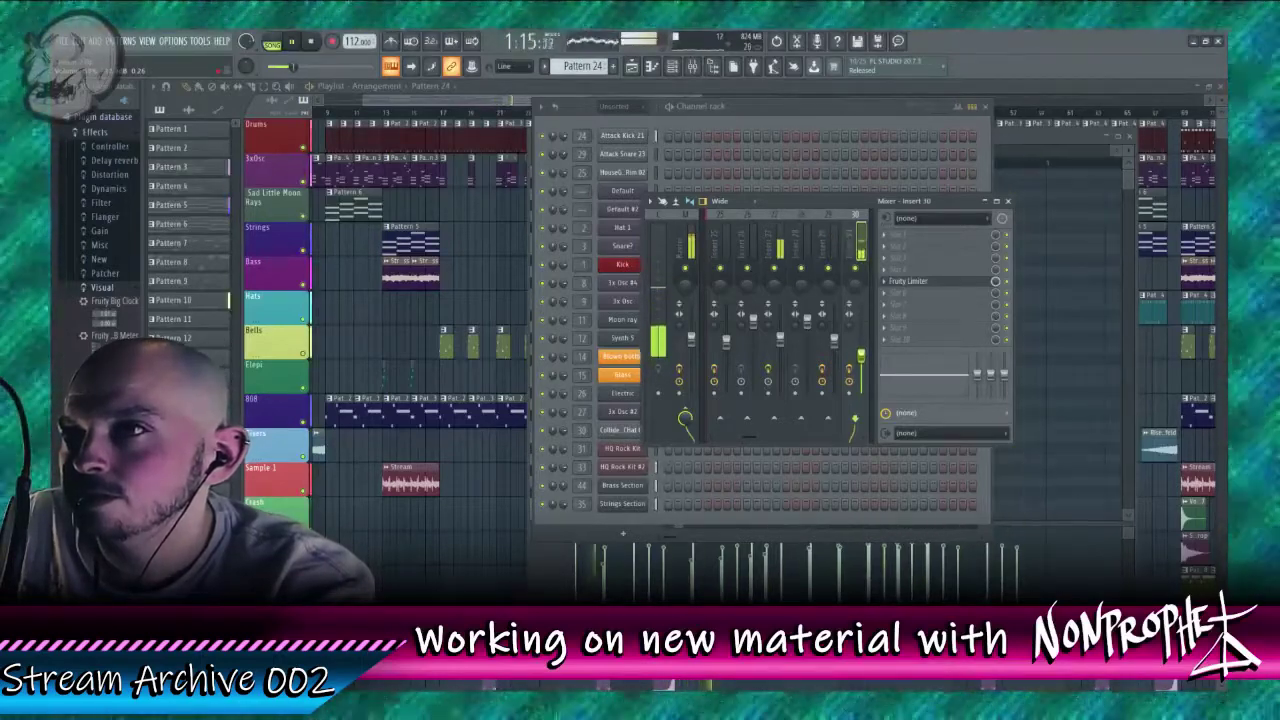
drag(504, 102, 524, 104)
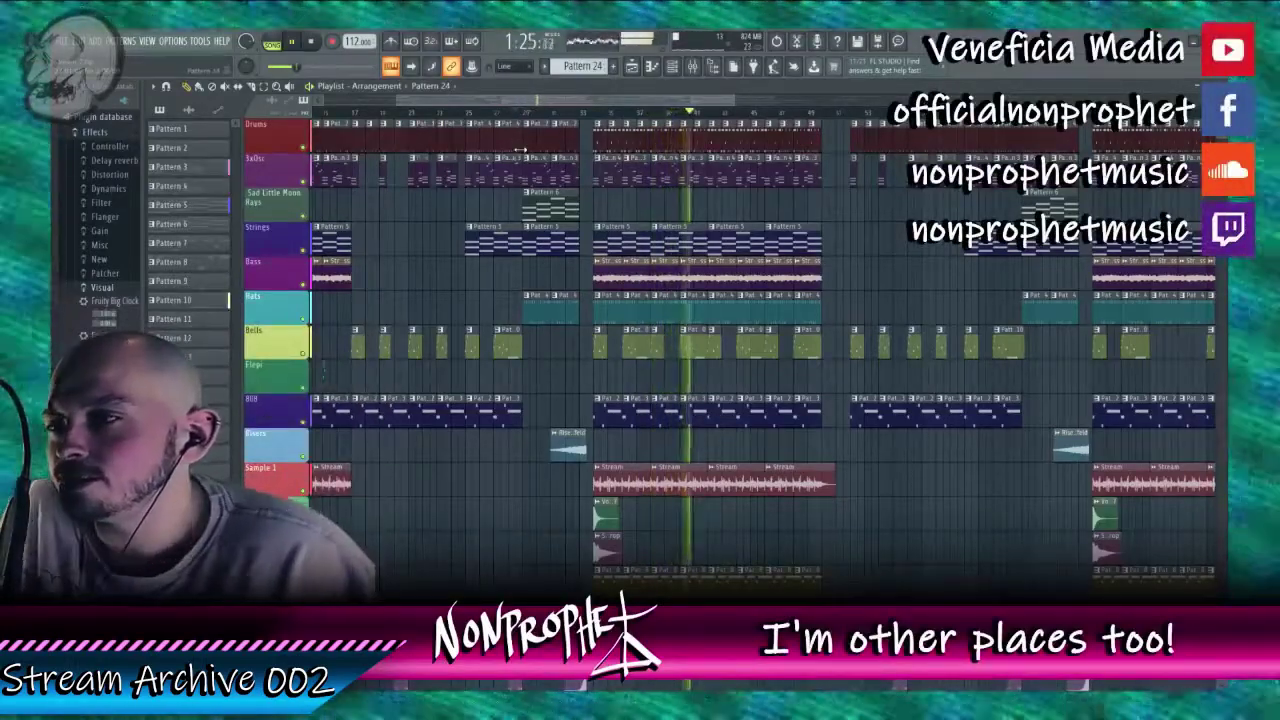
Step: Audition the arrangement from the first Hats clip, then compare it with two sections of the rendered audio clip on the Strings track
click(519, 119)
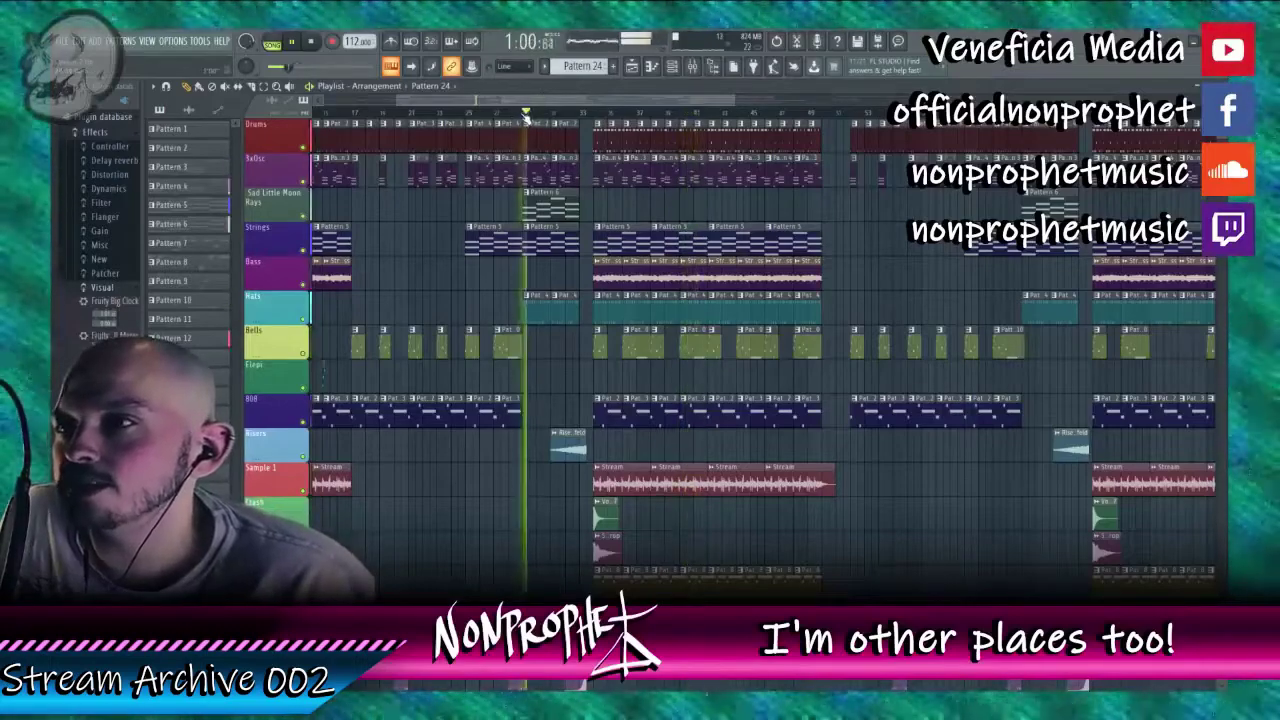
double_click(547, 250)
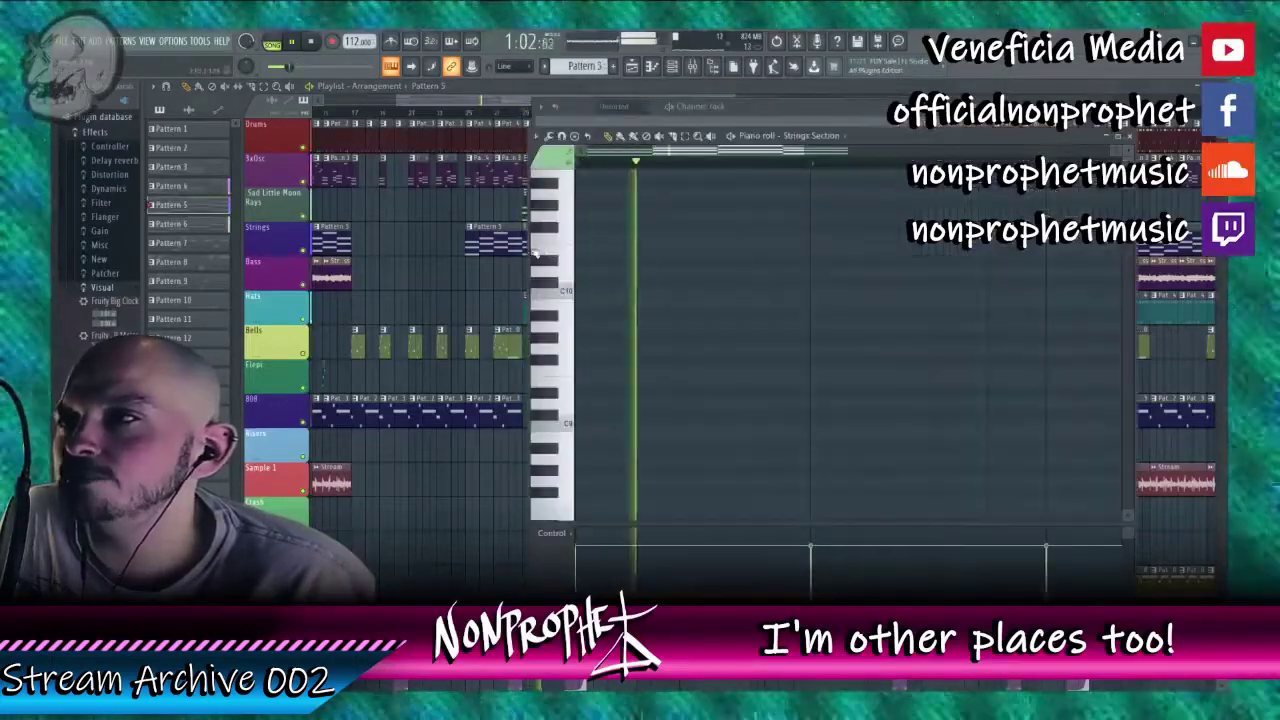
drag(499, 104, 919, 125)
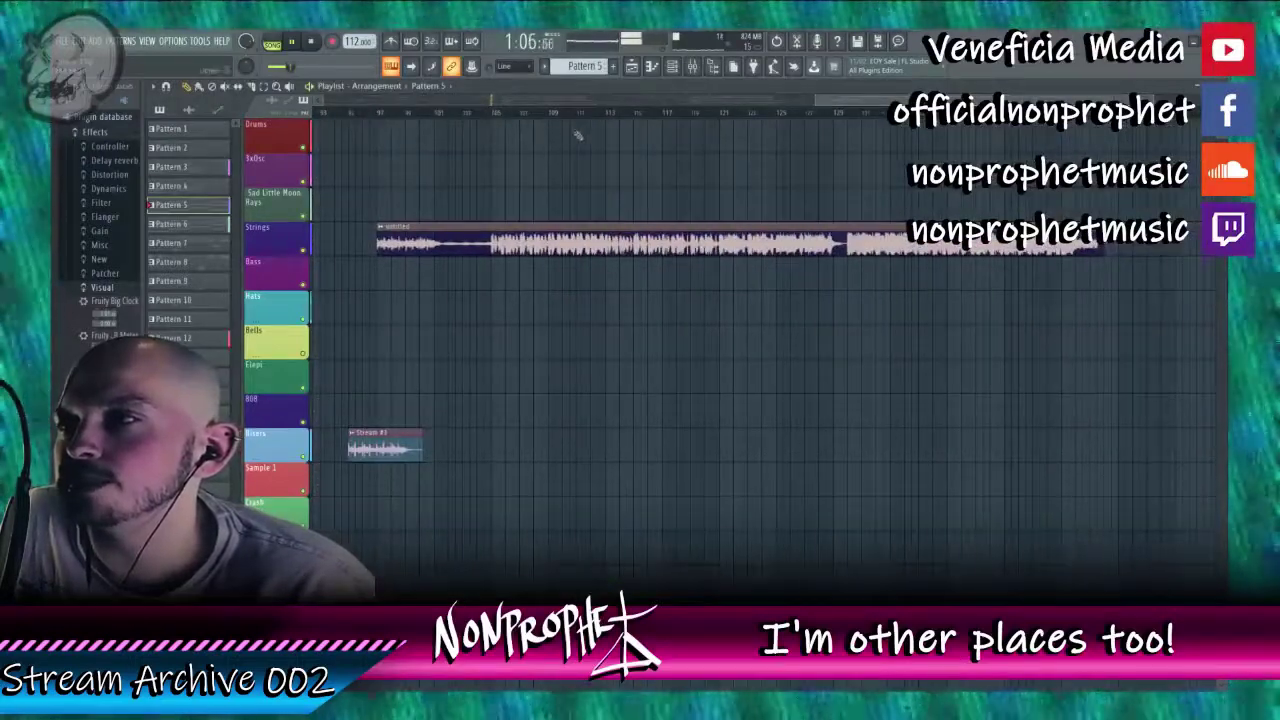
click(601, 113)
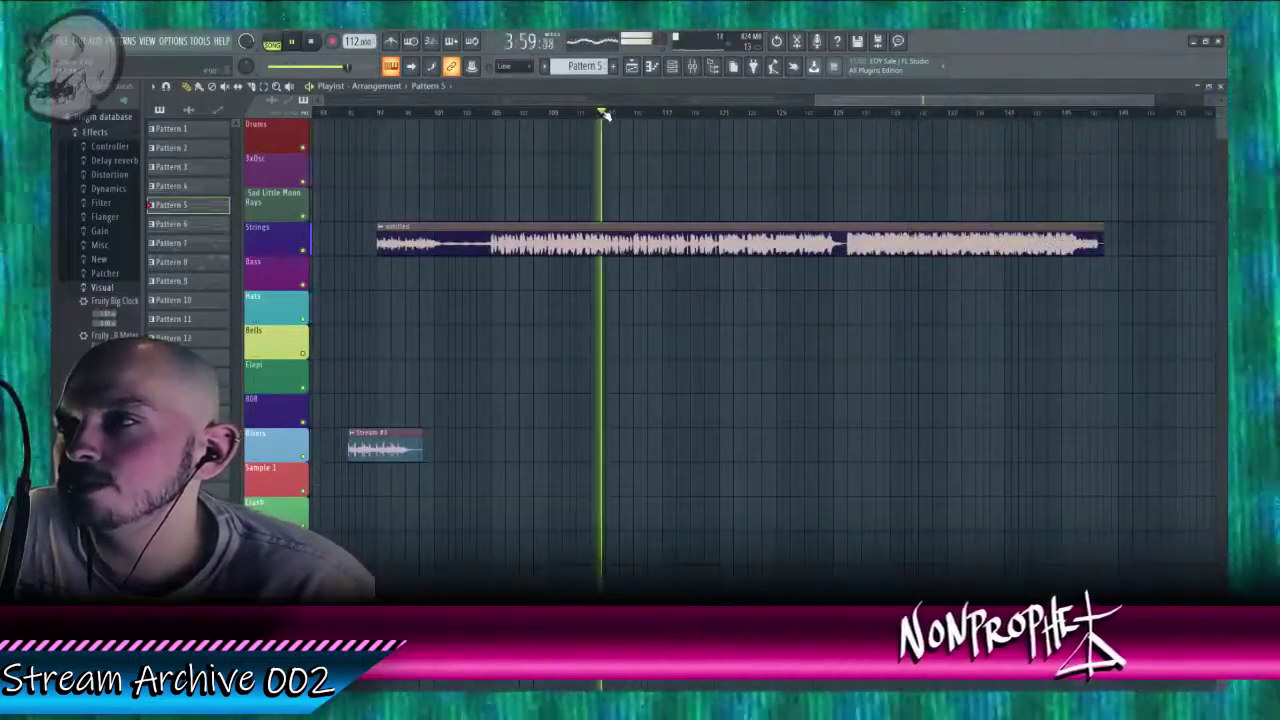
click(801, 113)
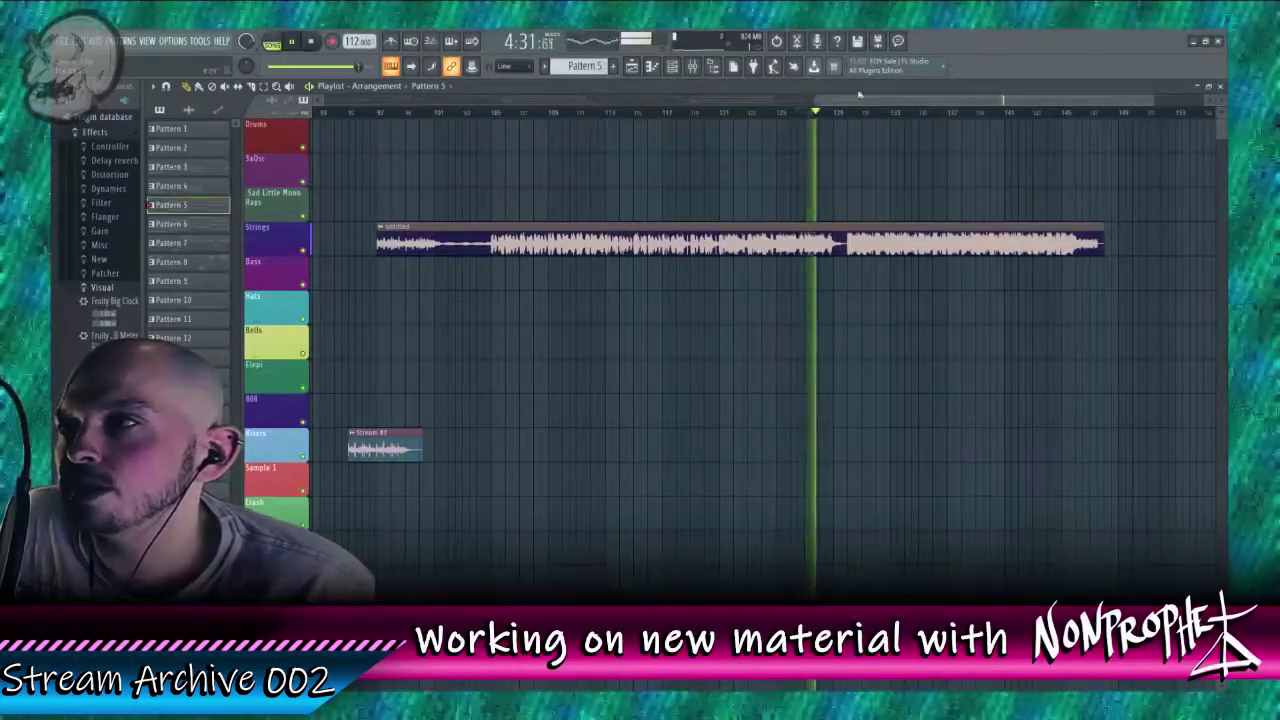
Step: Return to the start of the first Hats clip, replay from there and look over the tracks below during playback
drag(859, 100, 428, 104)
click(829, 112)
click(637, 118)
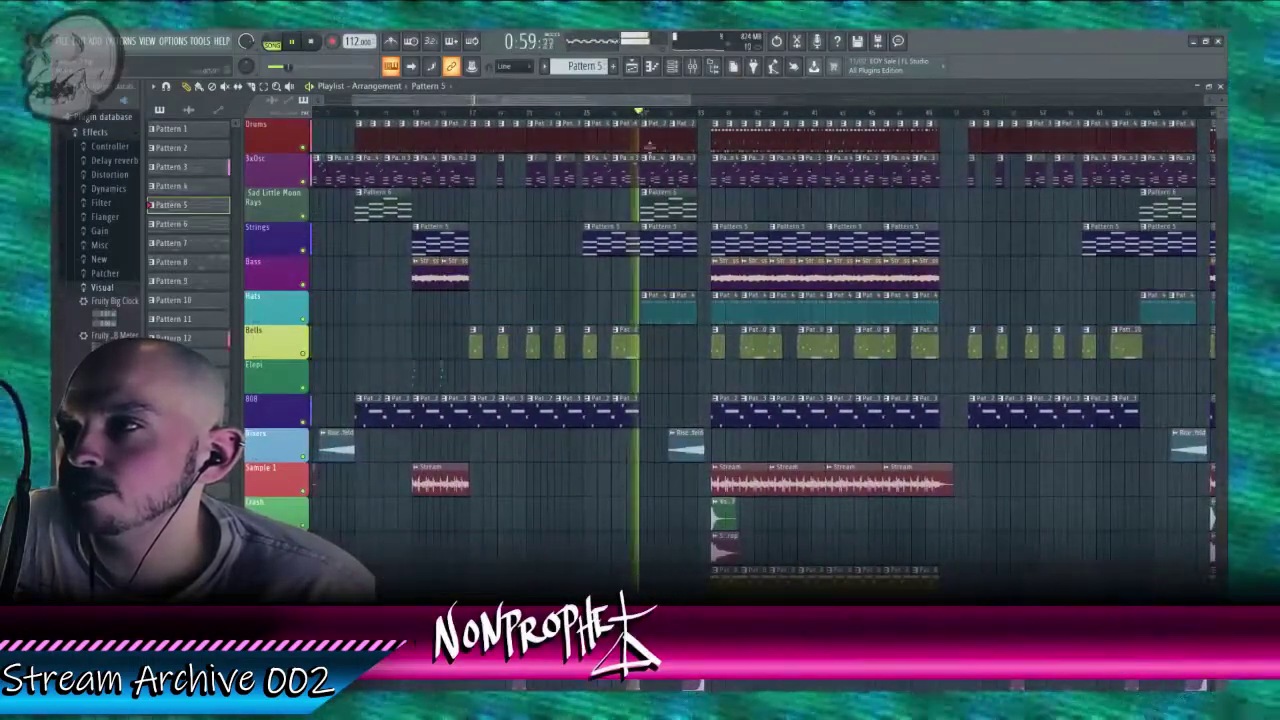
scroll(675, 367, down, 1)
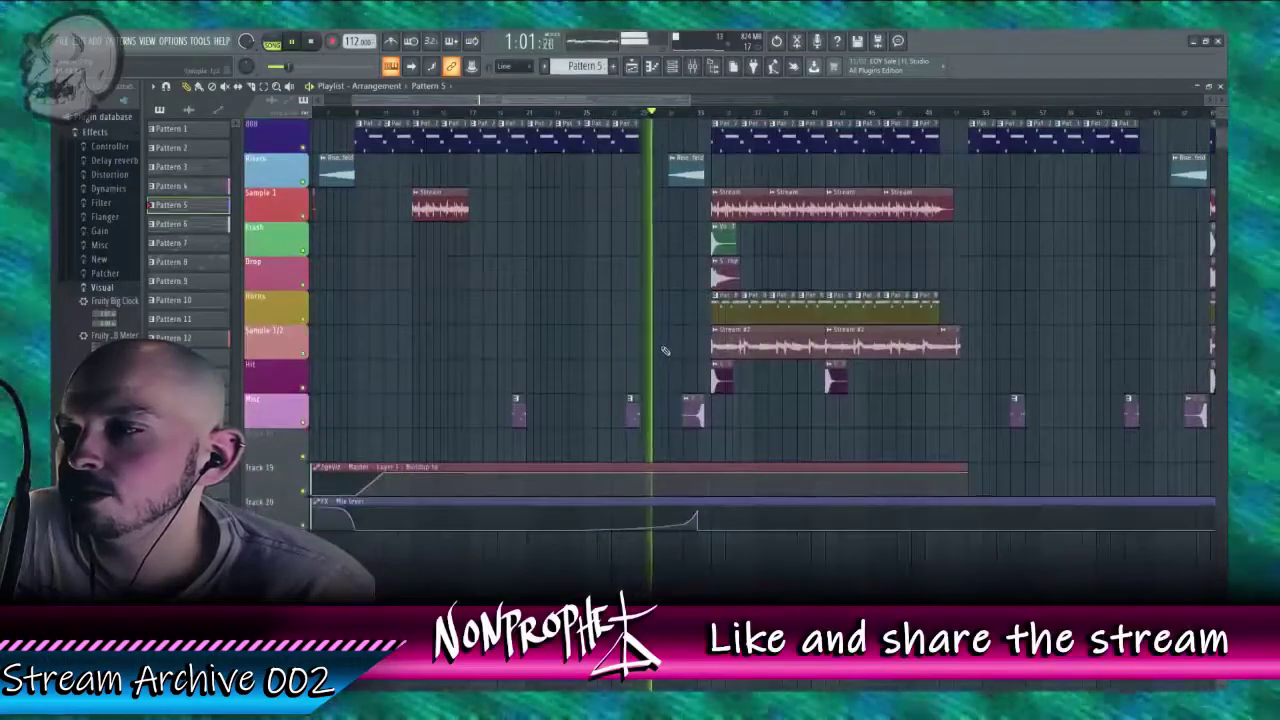
scroll(665, 350, up, 2)
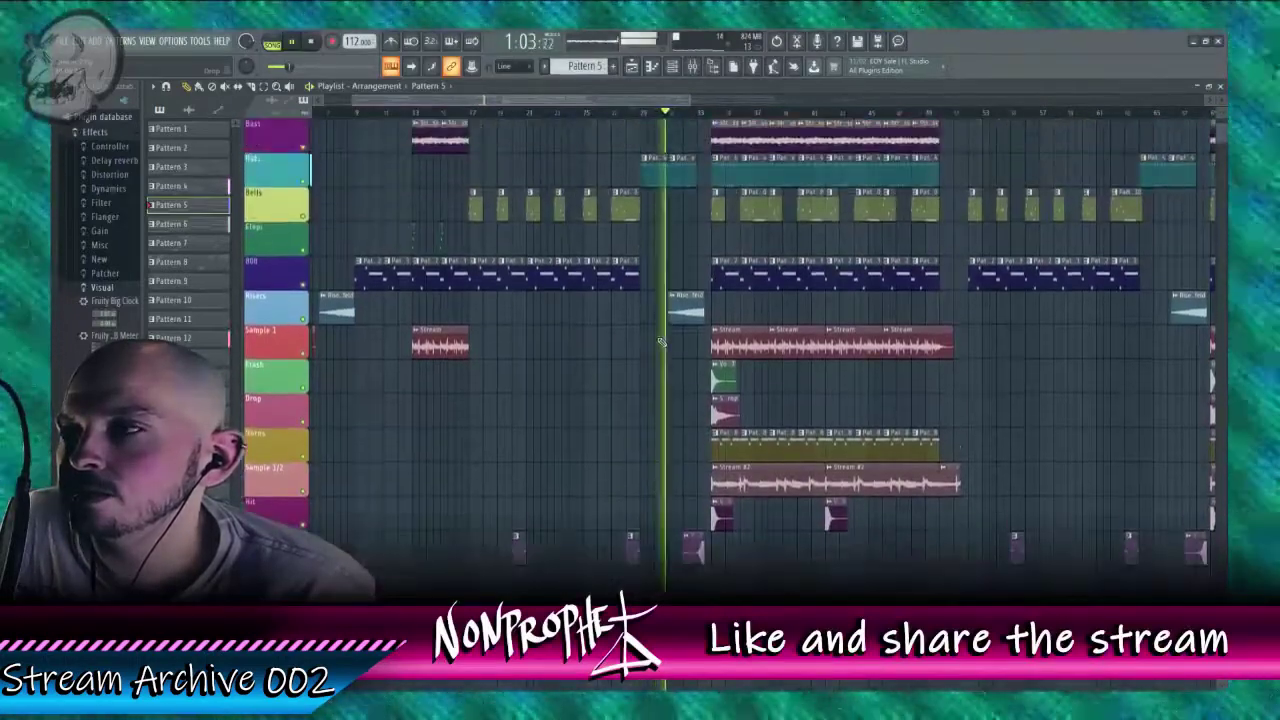
scroll(660, 342, up, 4)
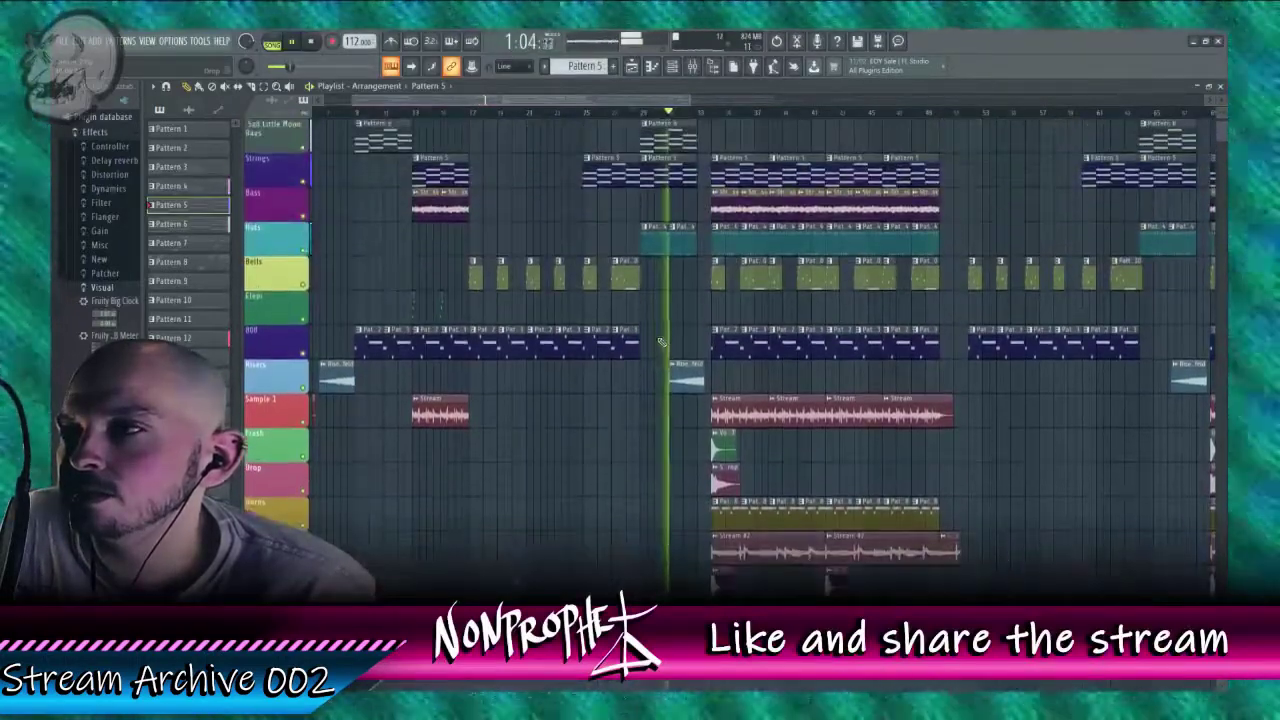
Step: Open the Strings mixer track and its Fruity Limiter, and lower the Strings fader
double_click(665, 183)
click(810, 109)
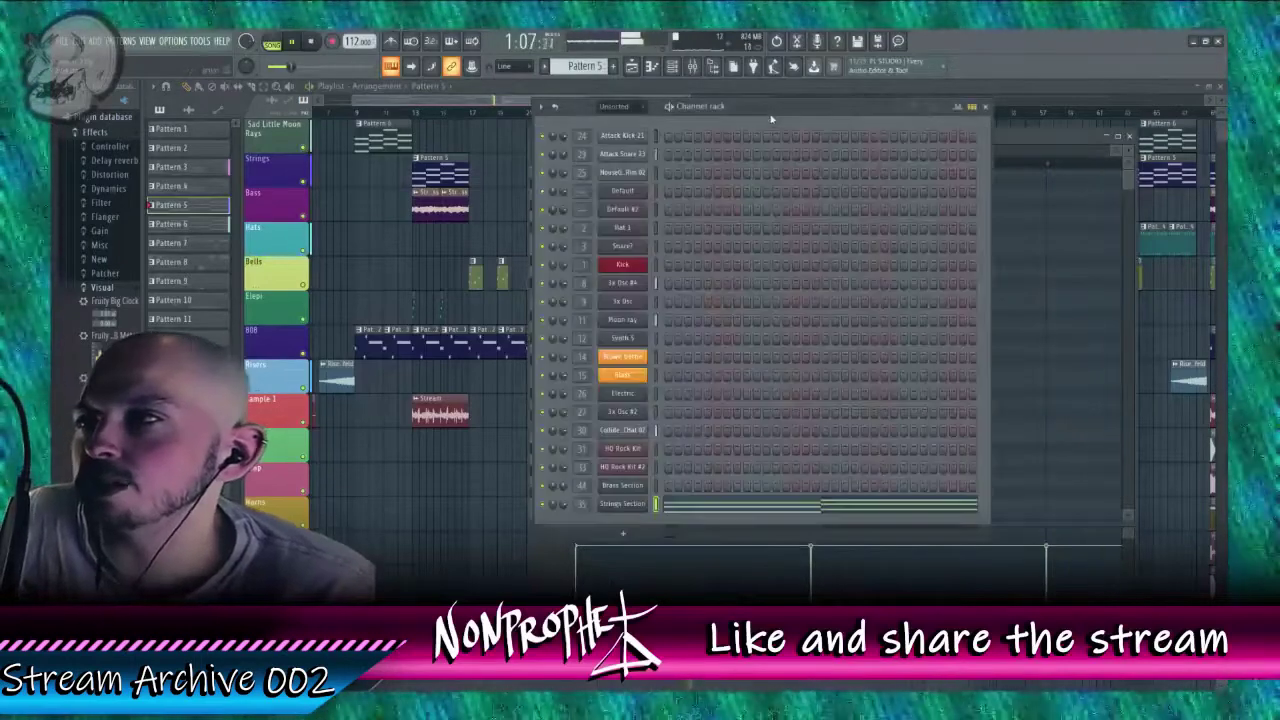
key(F9)
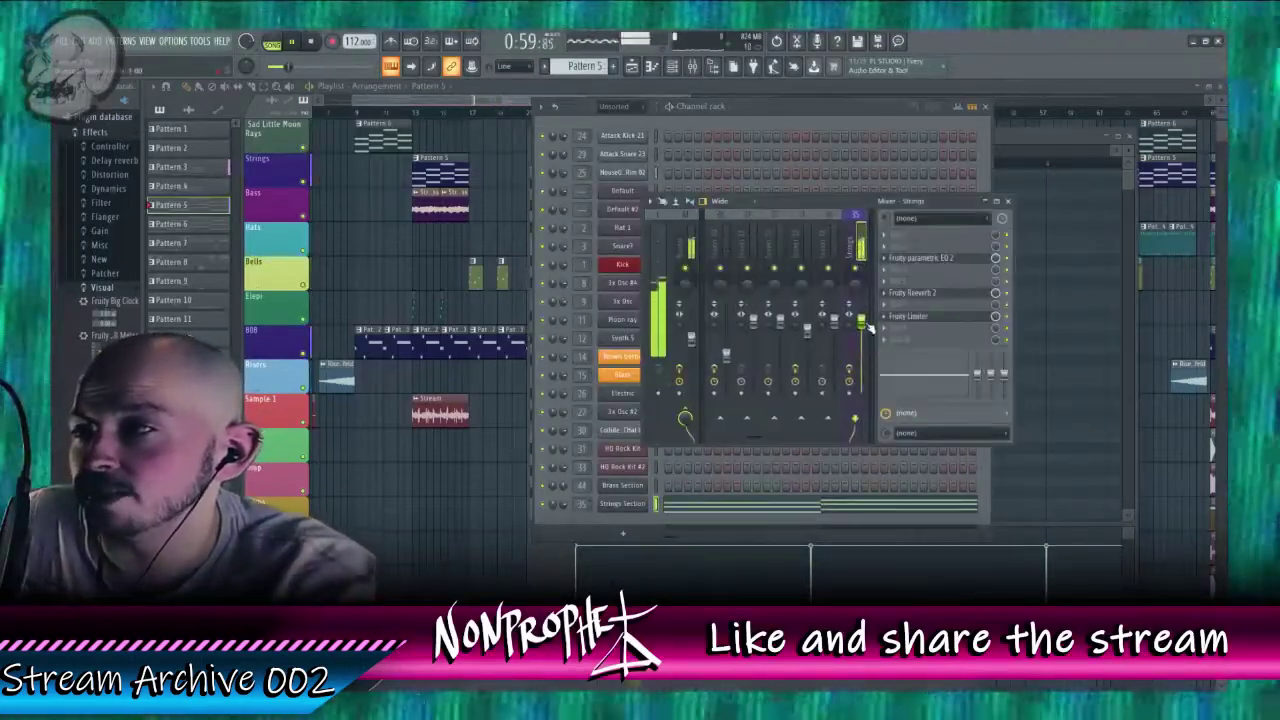
click(922, 318)
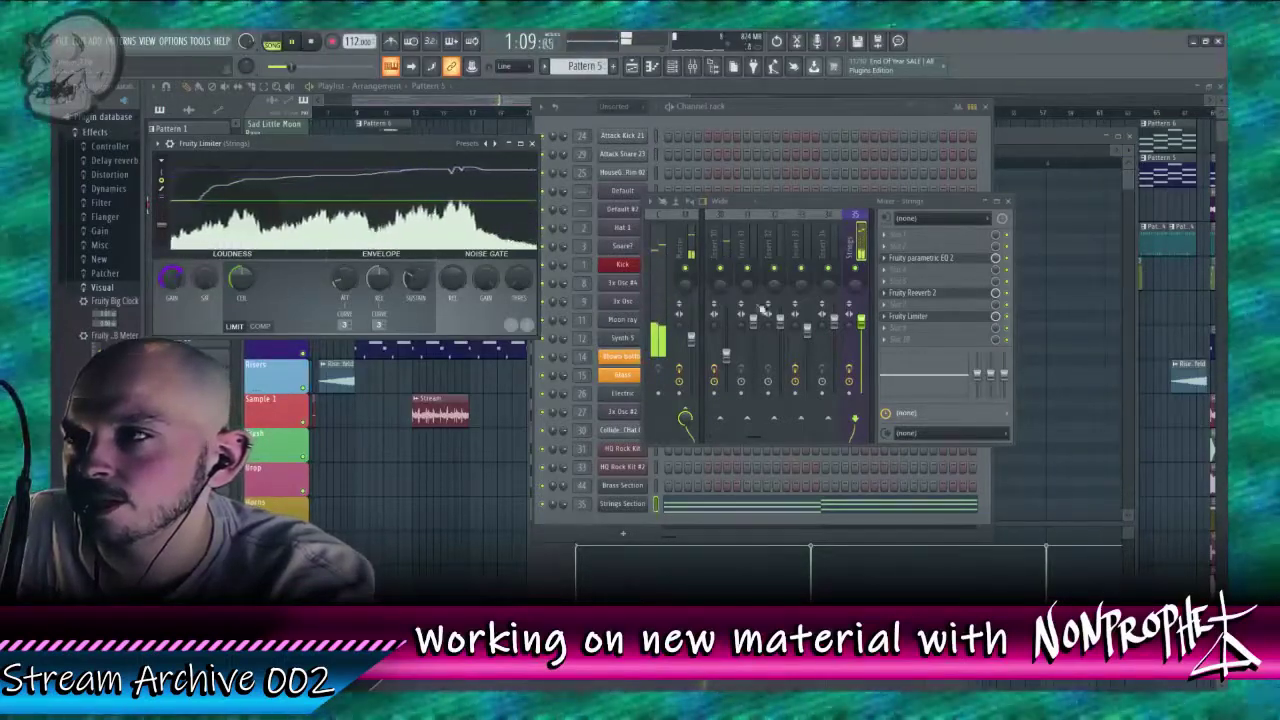
key(space)
key(space)
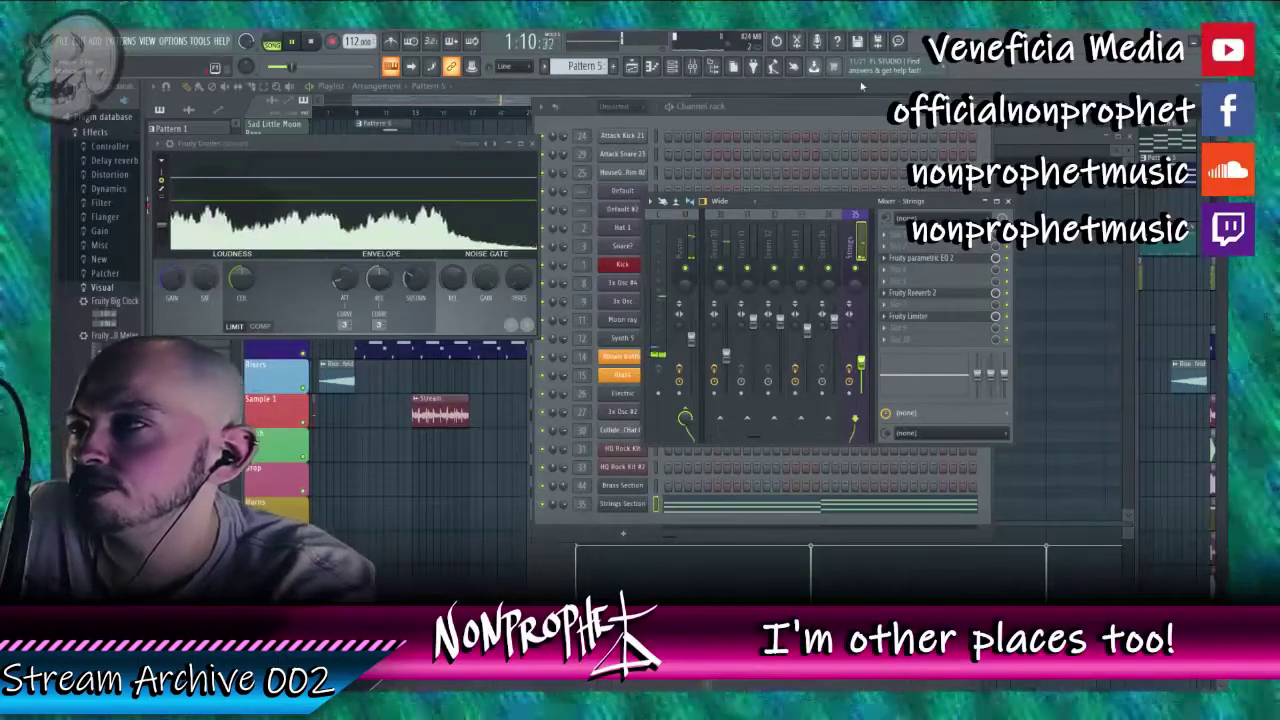
key(F12)
Step: Audition the quieter strings from the first Hats clip and from the Strings entry near bar 25
click(638, 118)
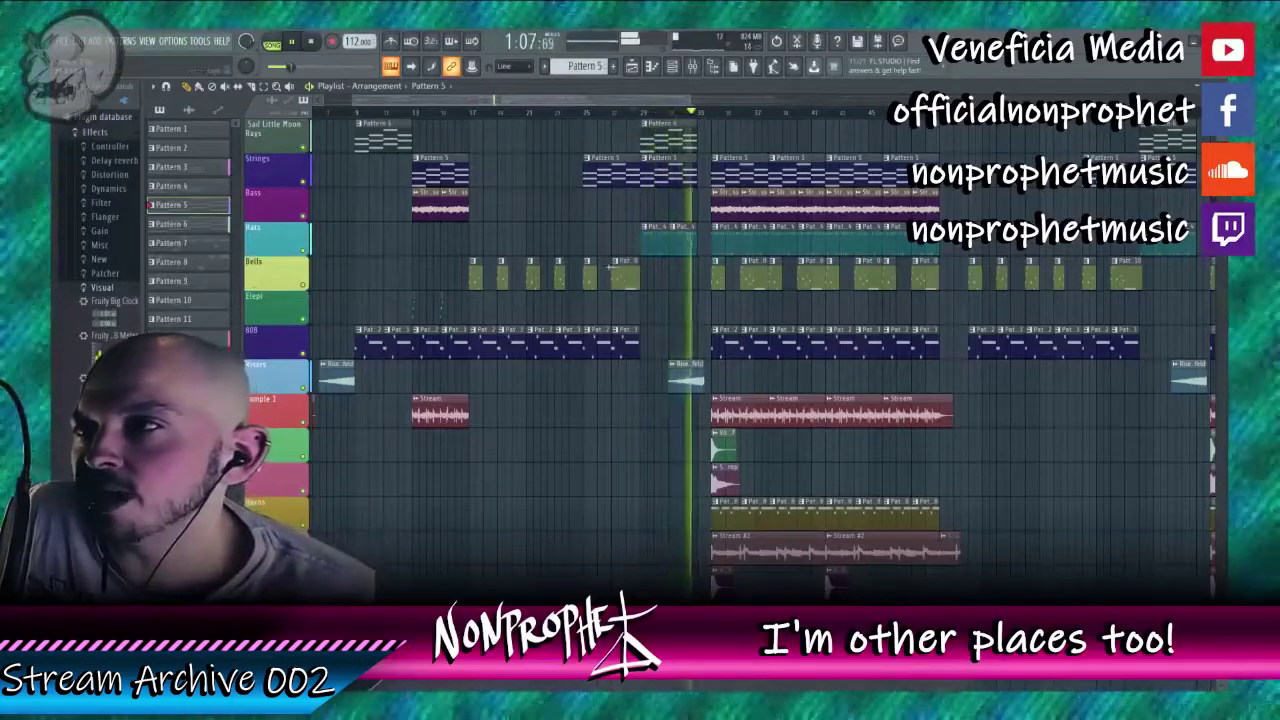
scroll(607, 265, up, 2)
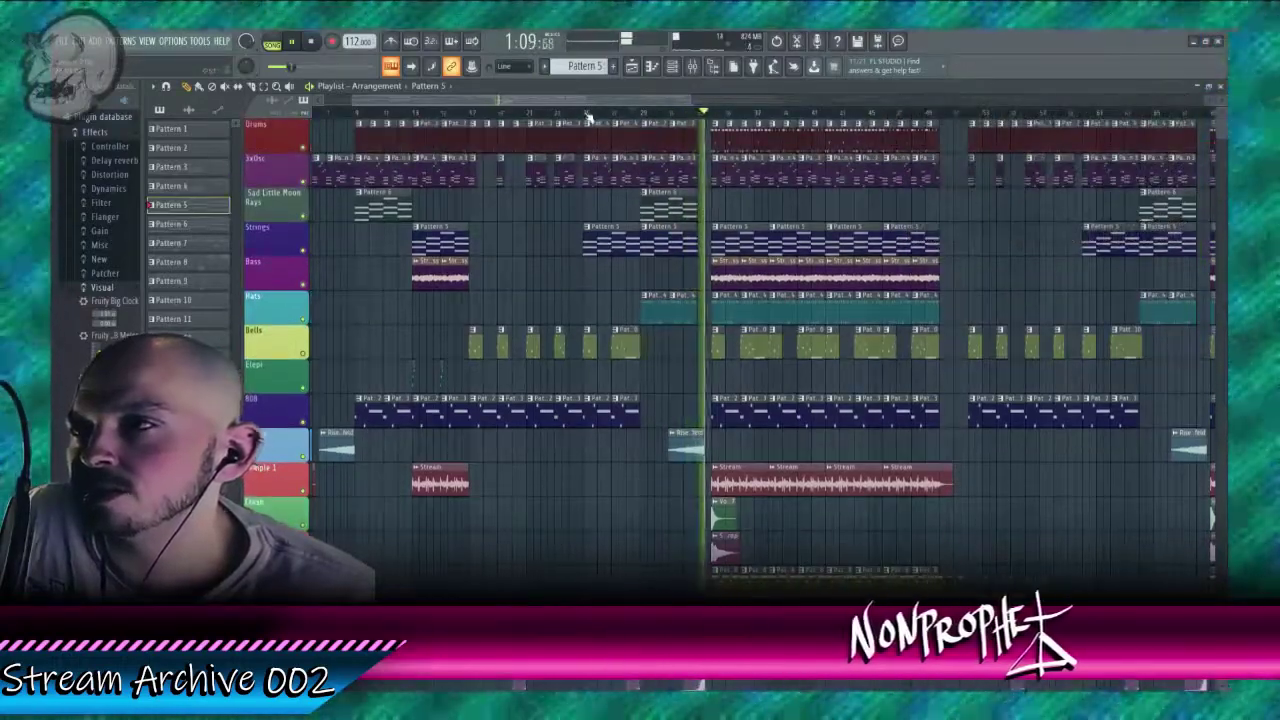
click(585, 115)
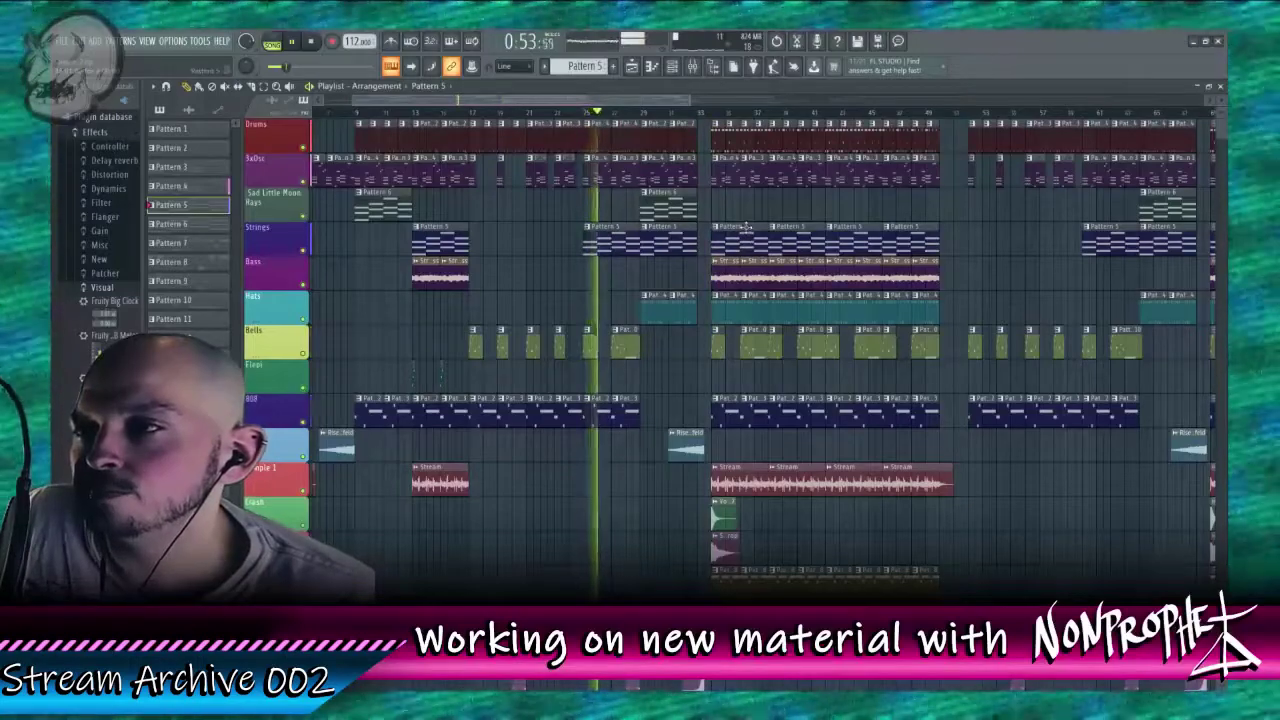
scroll(690, 377, down, 3)
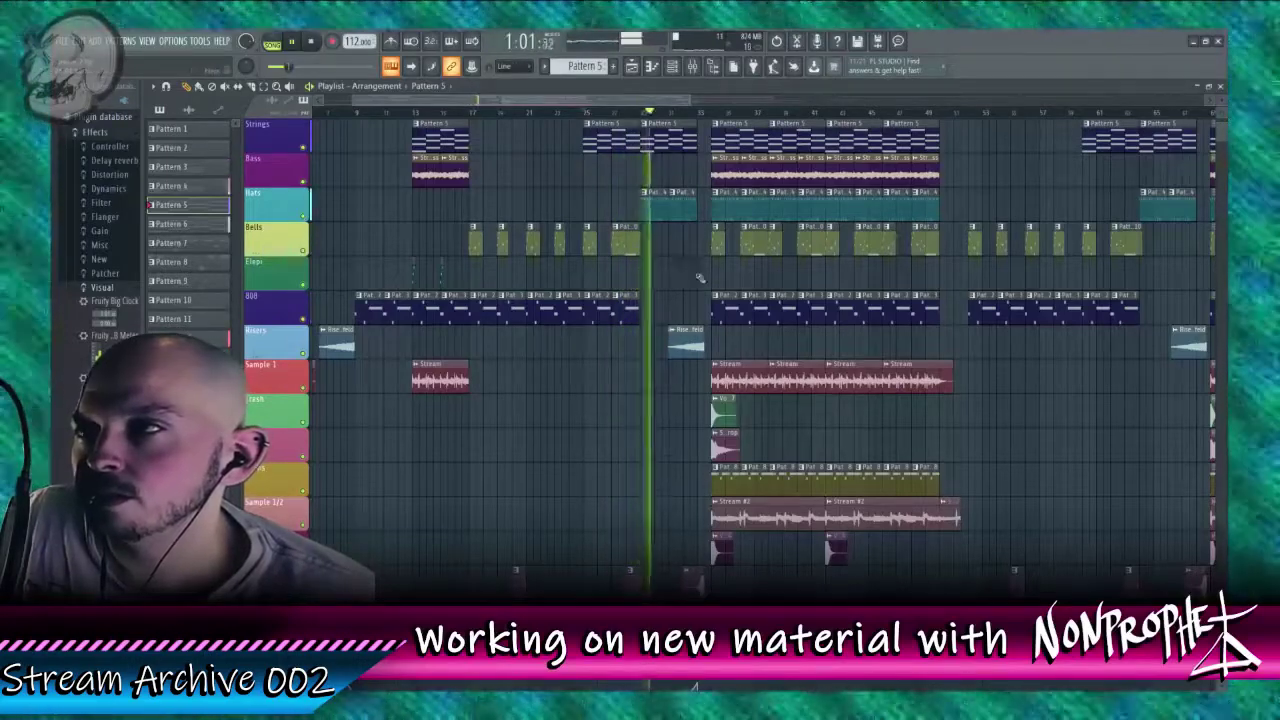
scroll(702, 278, up, 3)
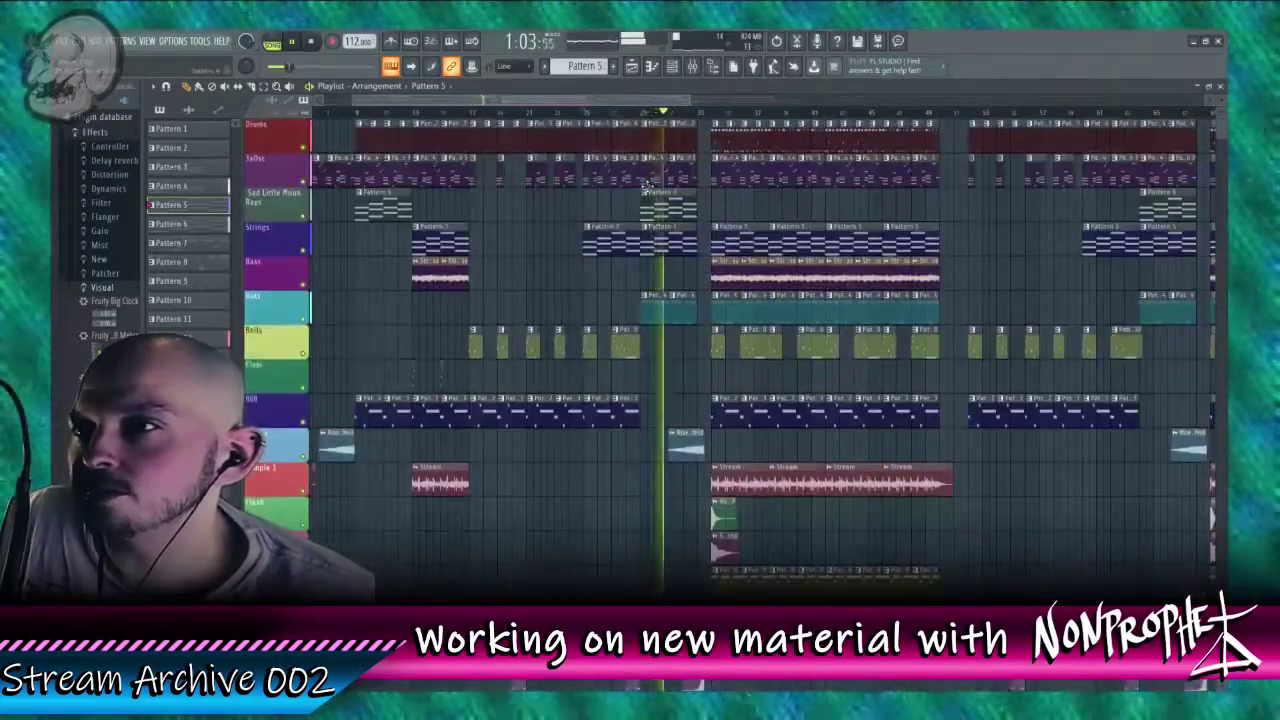
Step: Bring up the Moon ray channel's mixer track, Sad Little Moon Rays, to check it during playback
double_click(276, 203)
click(786, 117)
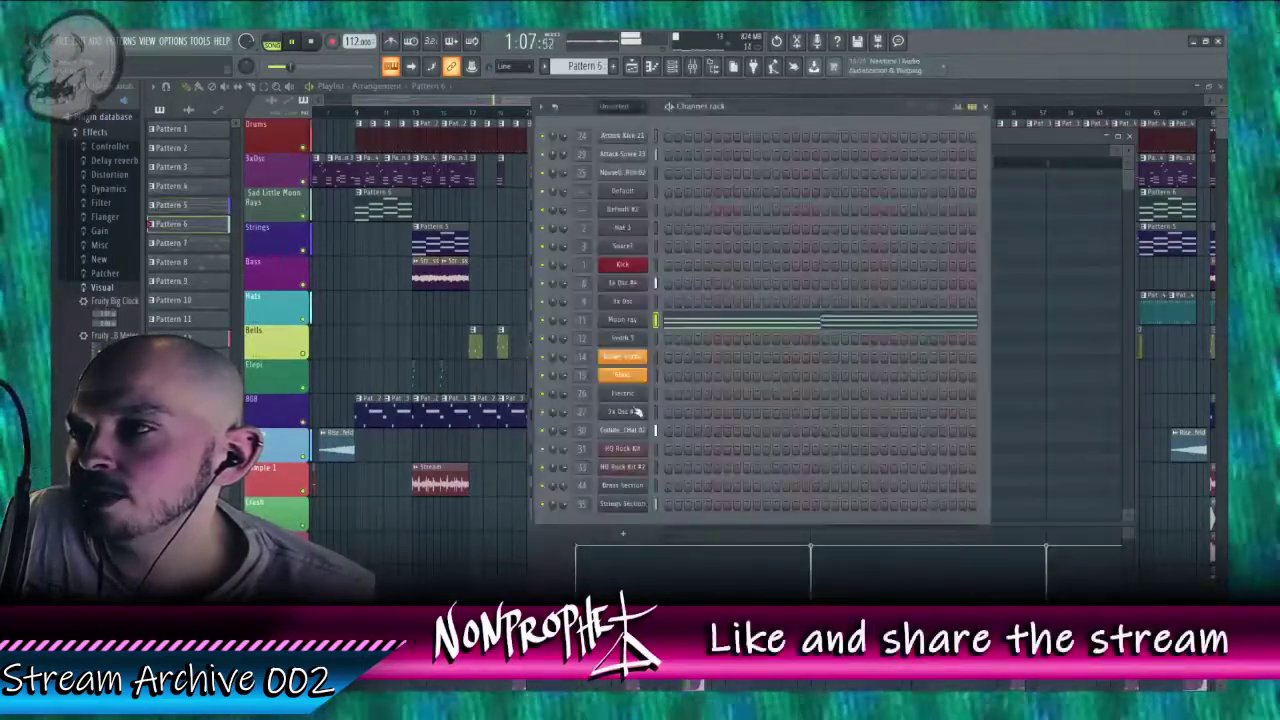
click(583, 318)
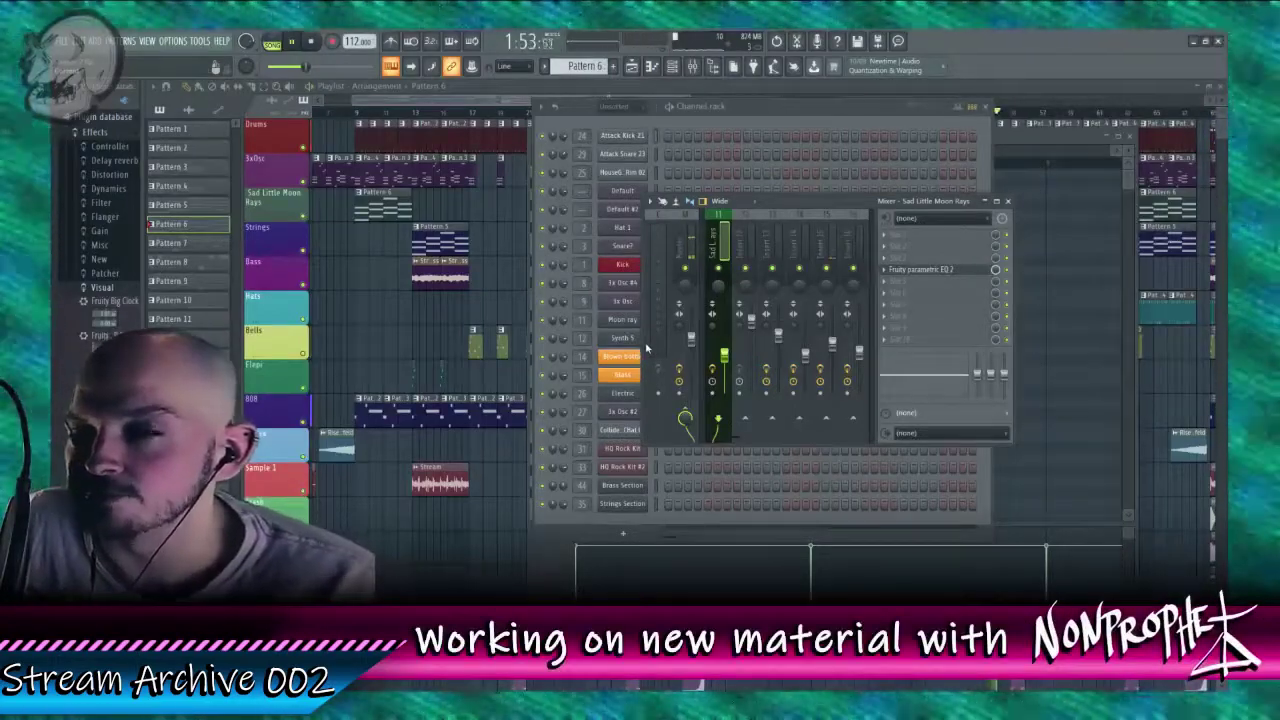
click(895, 91)
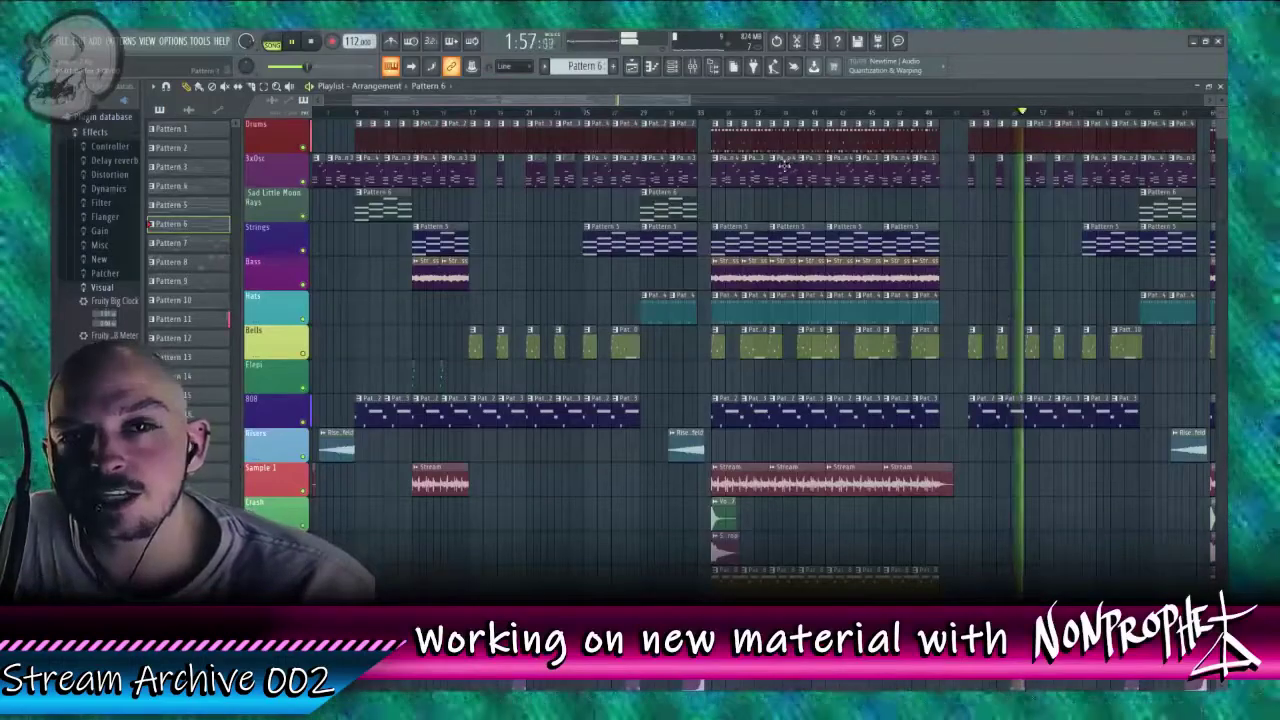
Step: Follow the playback through the second half of the arrangement up to the final drop near bar 69
drag(552, 101, 765, 113)
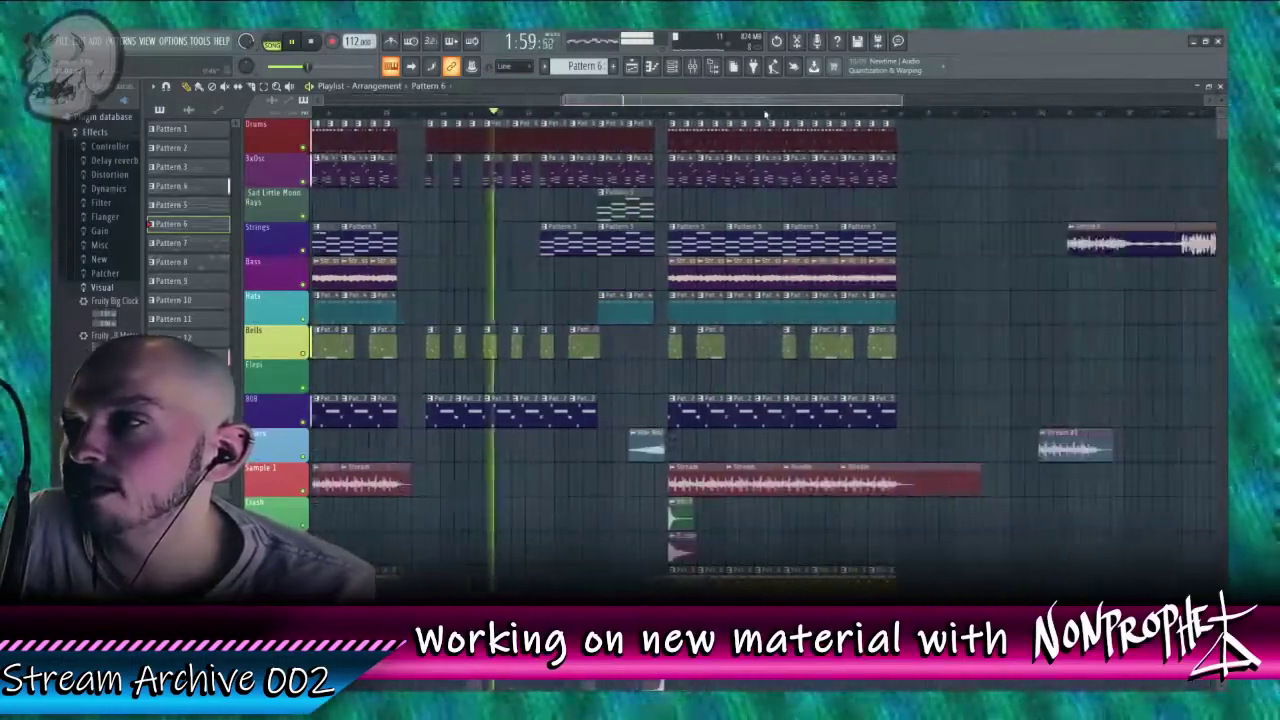
drag(667, 102, 585, 119)
scroll(851, 486, down, 4)
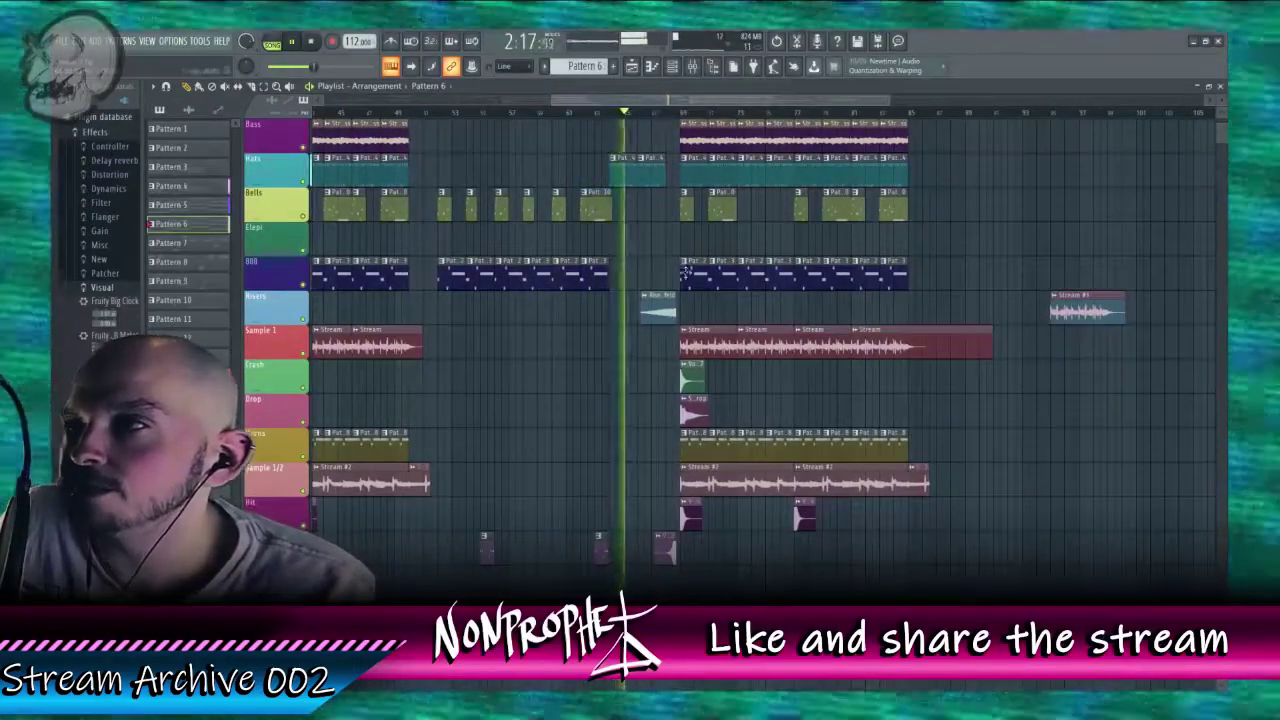
scroll(679, 254, up, 4)
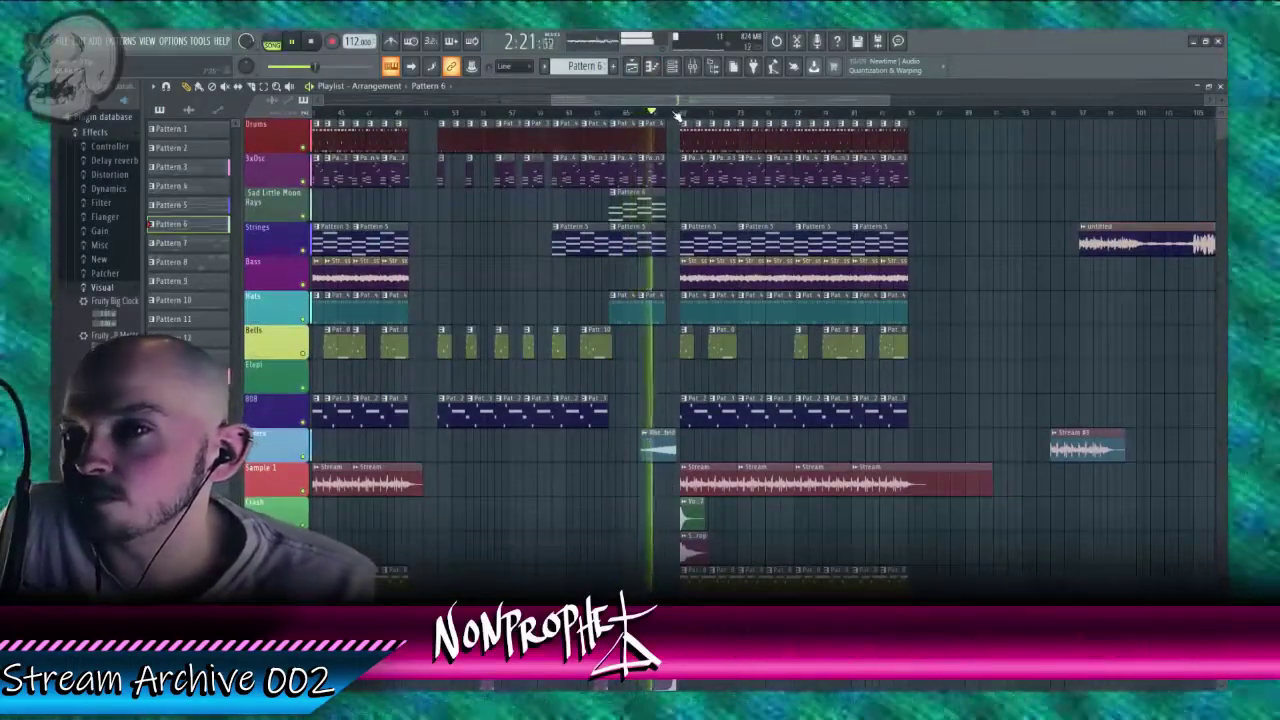
scroll(677, 117, up, 3)
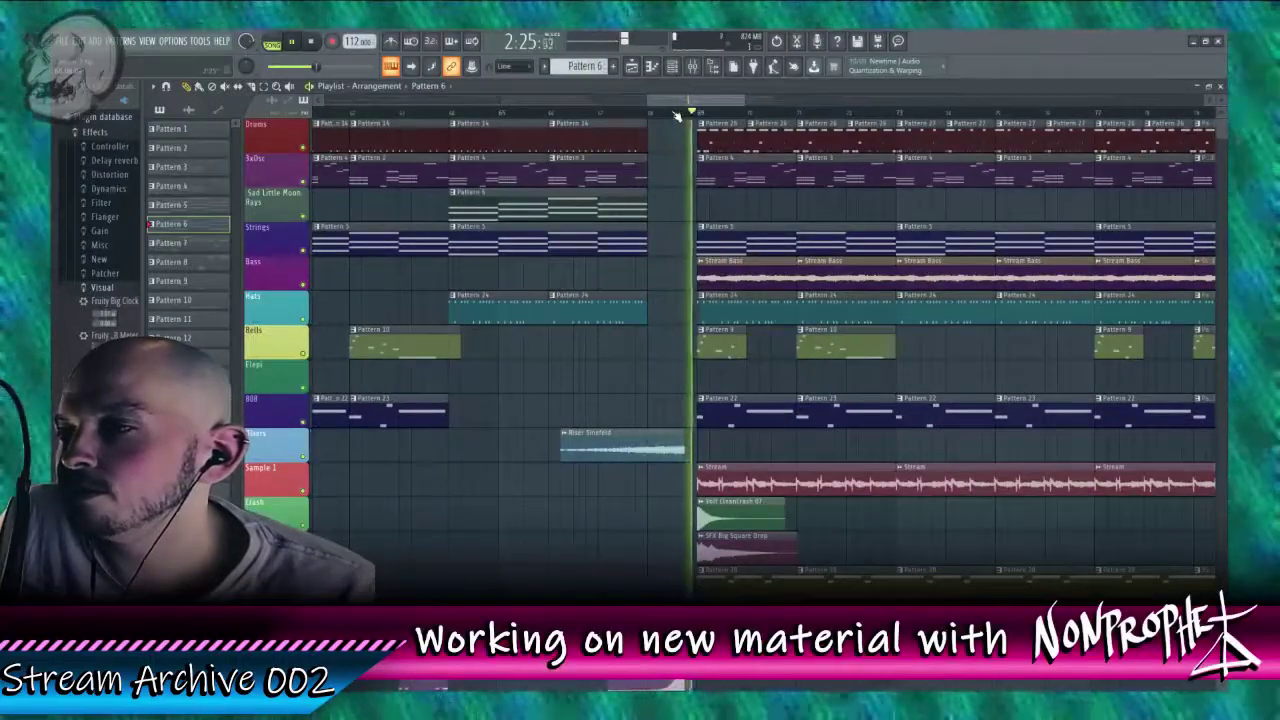
Step: Play the end of the arrangement just past the last patterns to examine the sample tails
drag(678, 101, 755, 112)
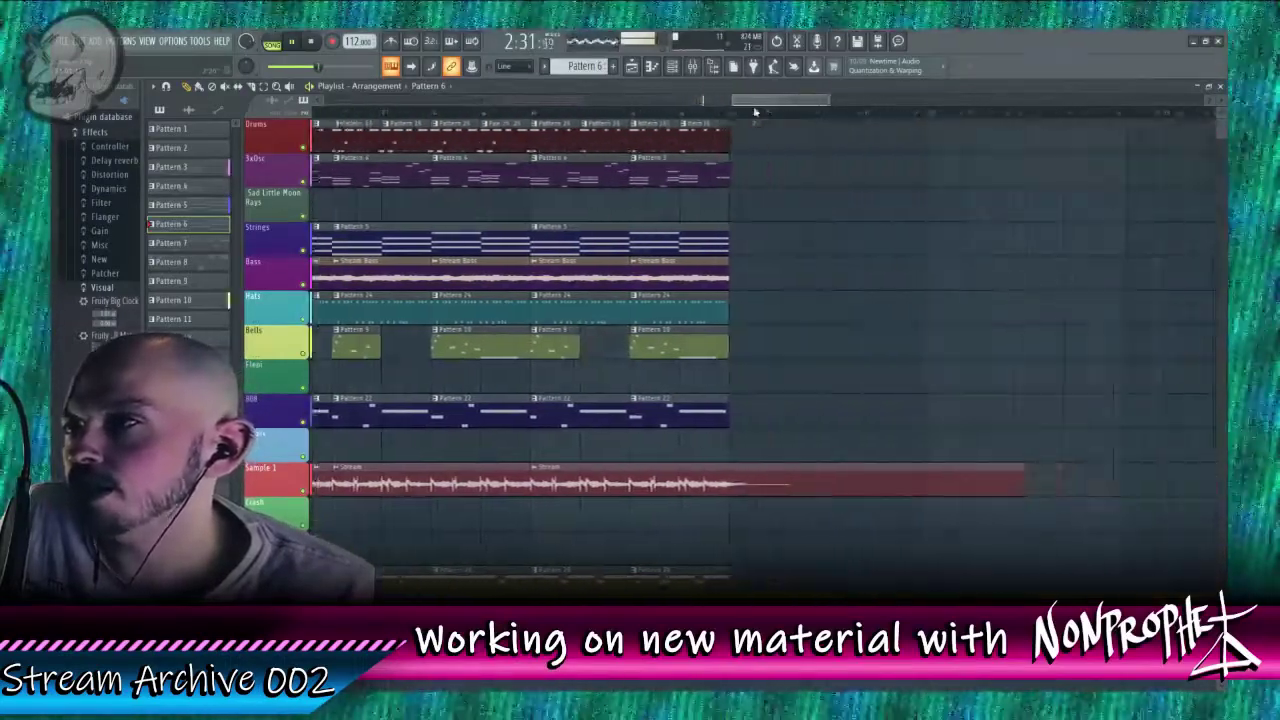
scroll(834, 380, down, 8)
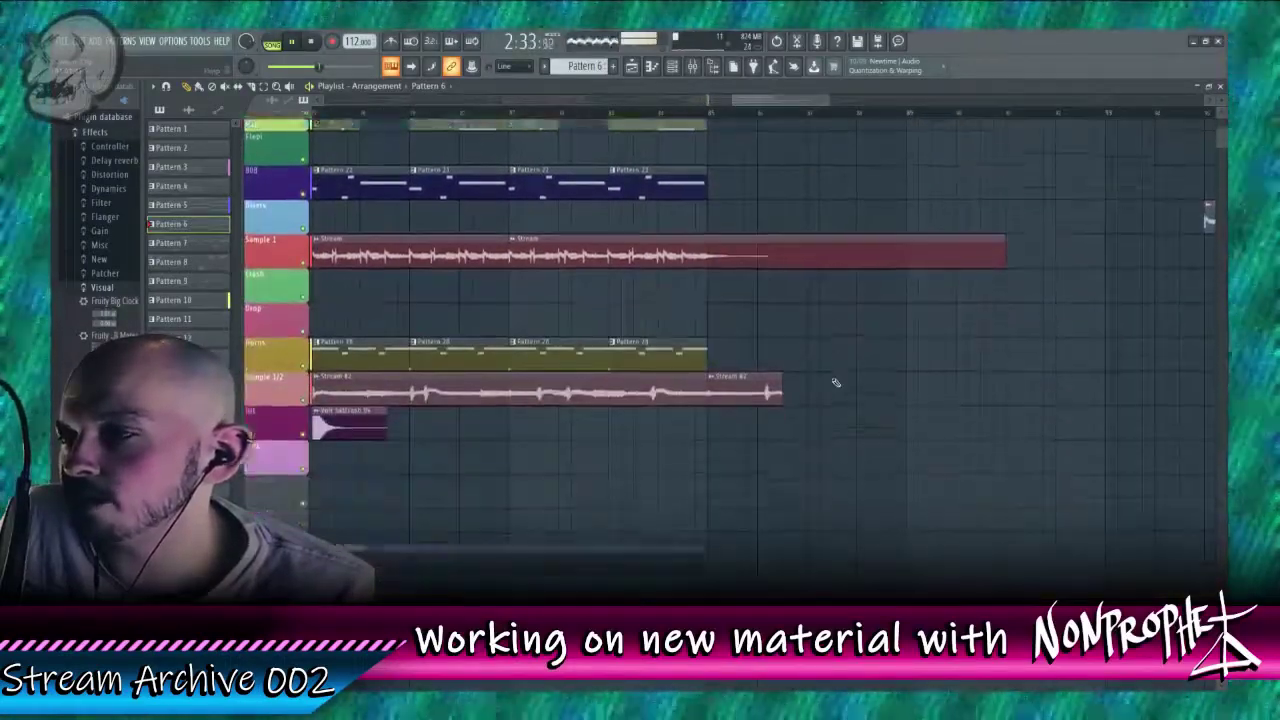
click(795, 112)
click(739, 112)
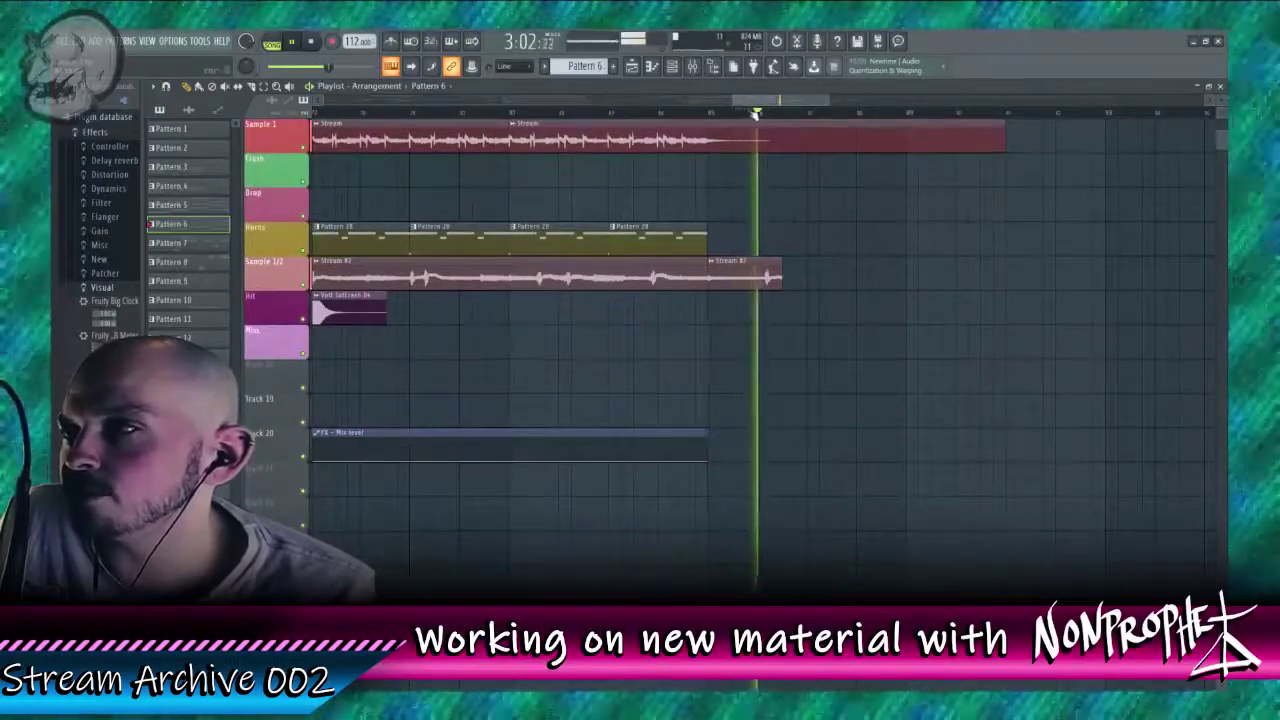
scroll(744, 115, up, 3)
scroll(745, 115, down, 5)
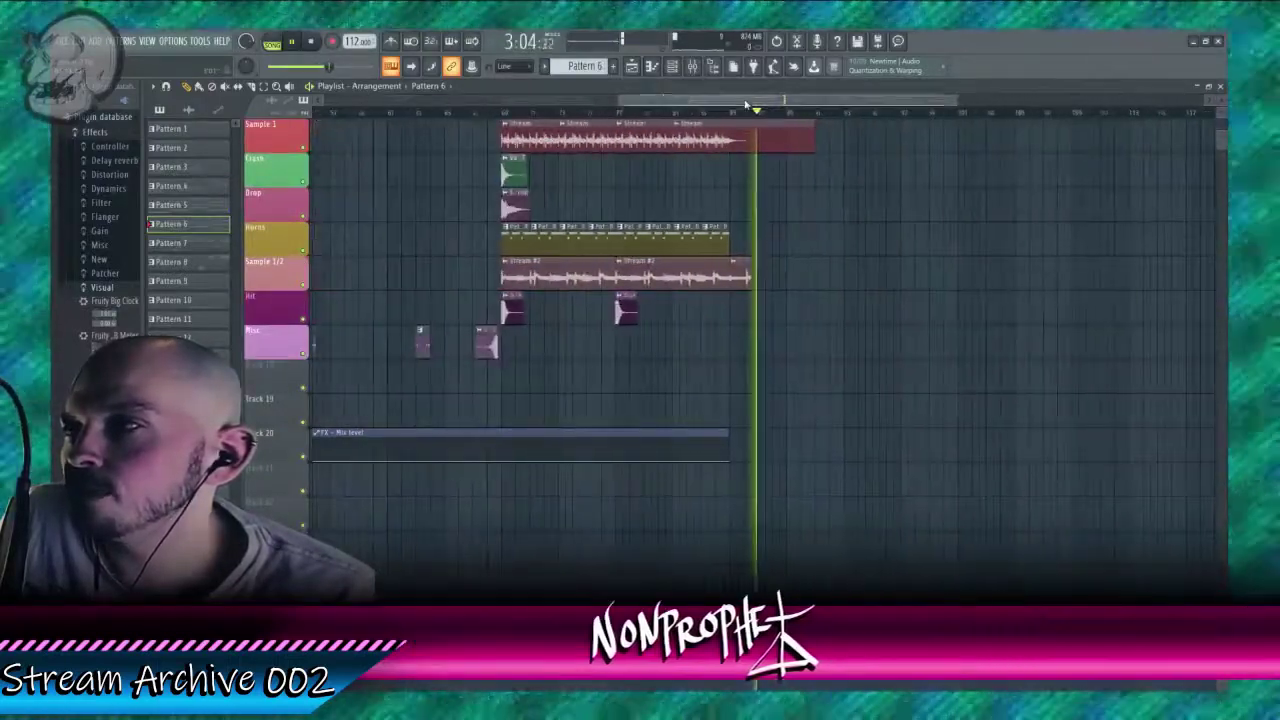
Step: Replay the whole song from the beginning and check all tracks against the arrangement overview
drag(748, 102, 454, 102)
scroll(576, 360, up, 2)
scroll(577, 360, up, 5)
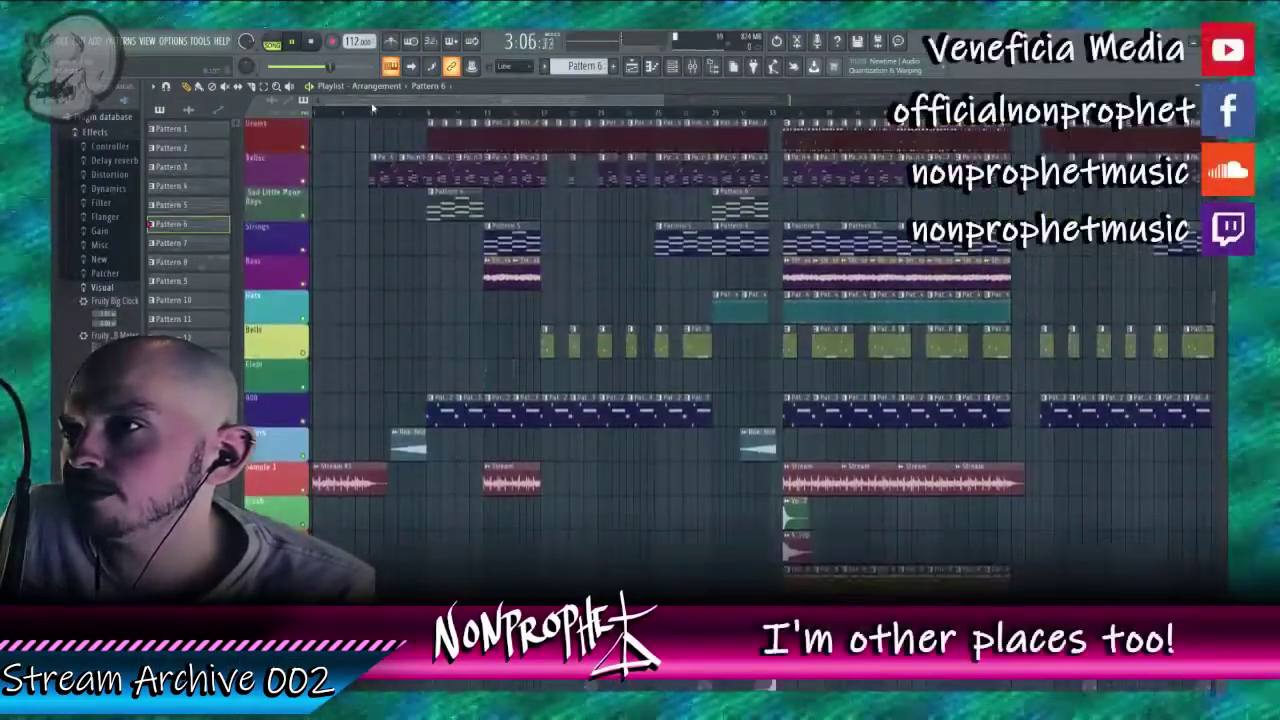
click(376, 112)
drag(376, 115, 289, 132)
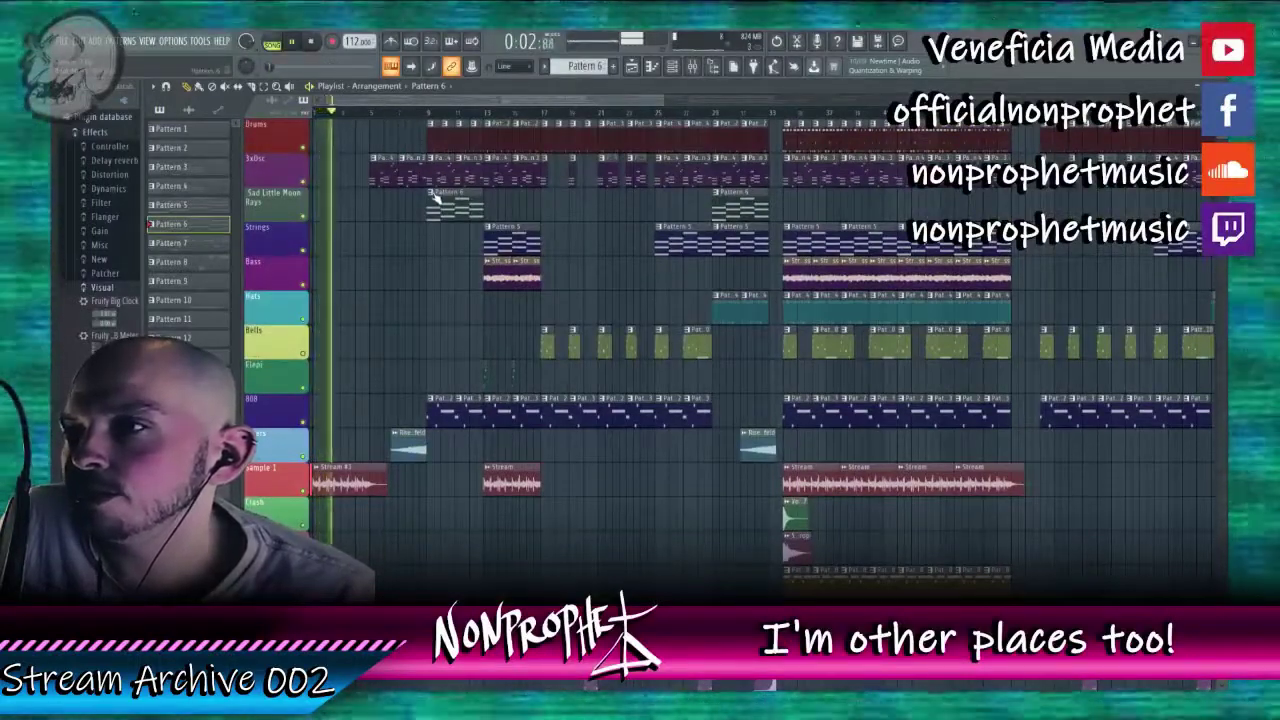
scroll(662, 438, down, 2)
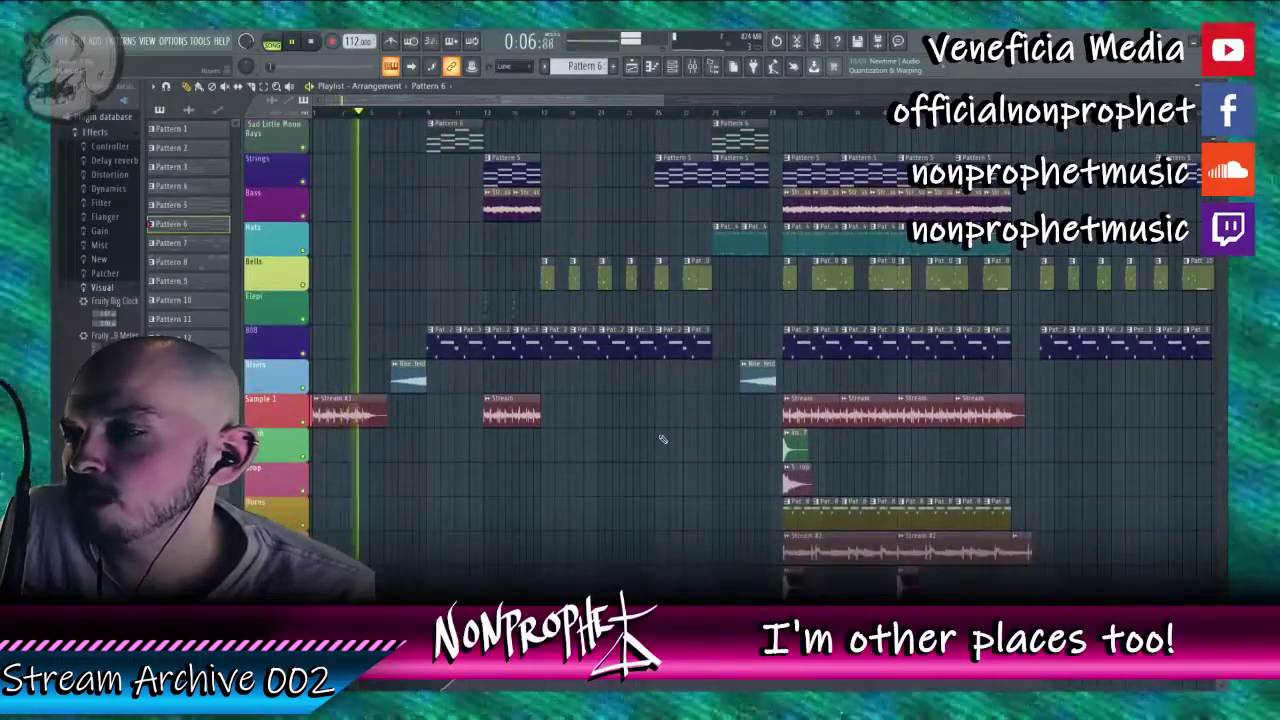
scroll(662, 438, down, 2)
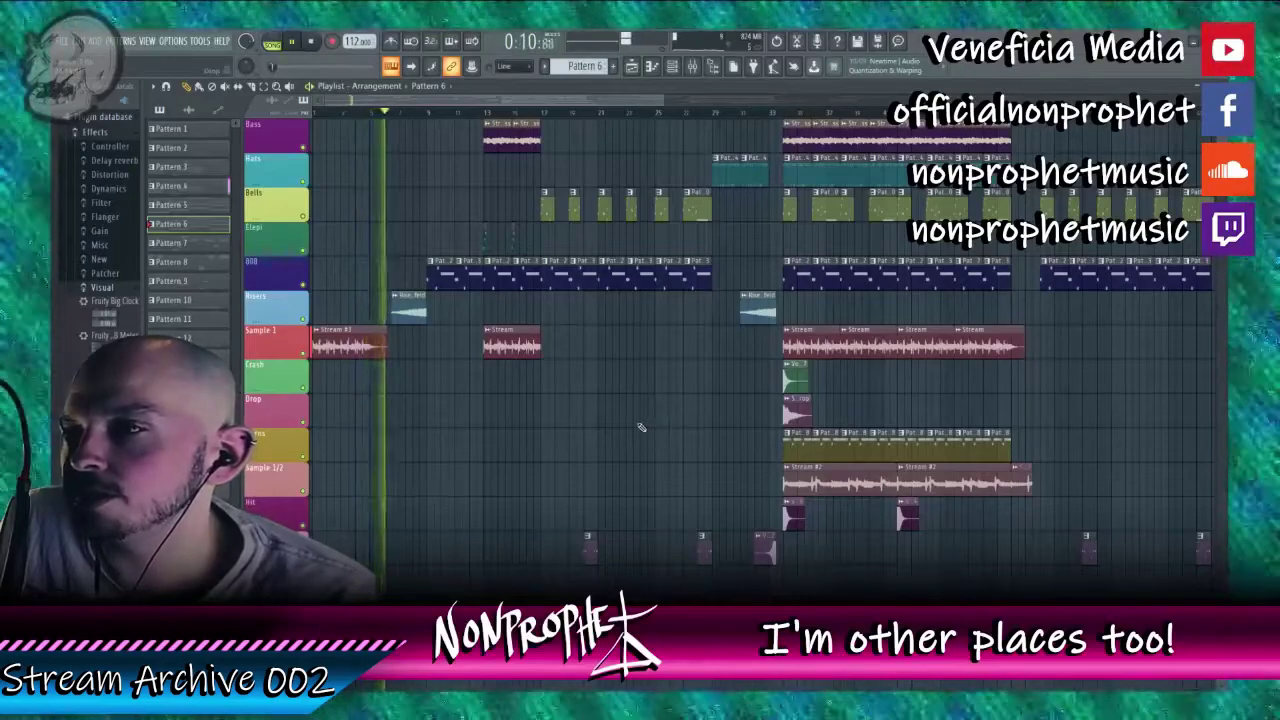
scroll(640, 427, up, 4)
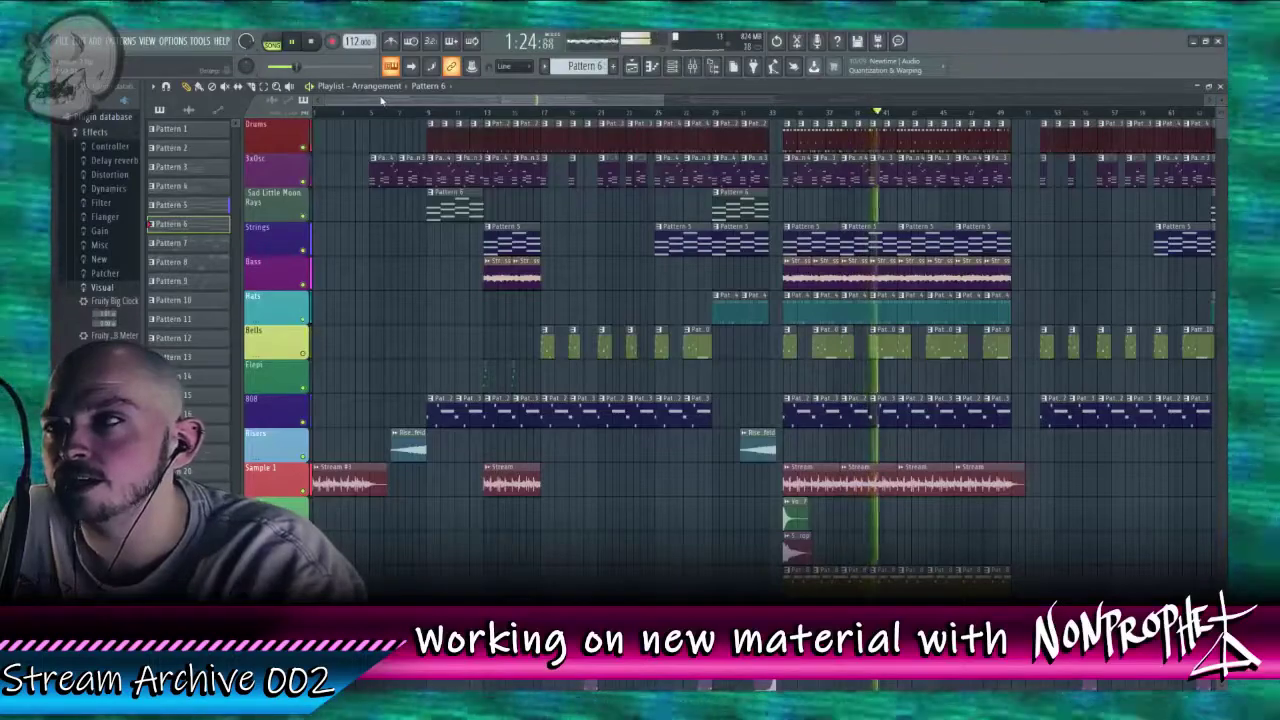
scroll(785, 118, down, 5)
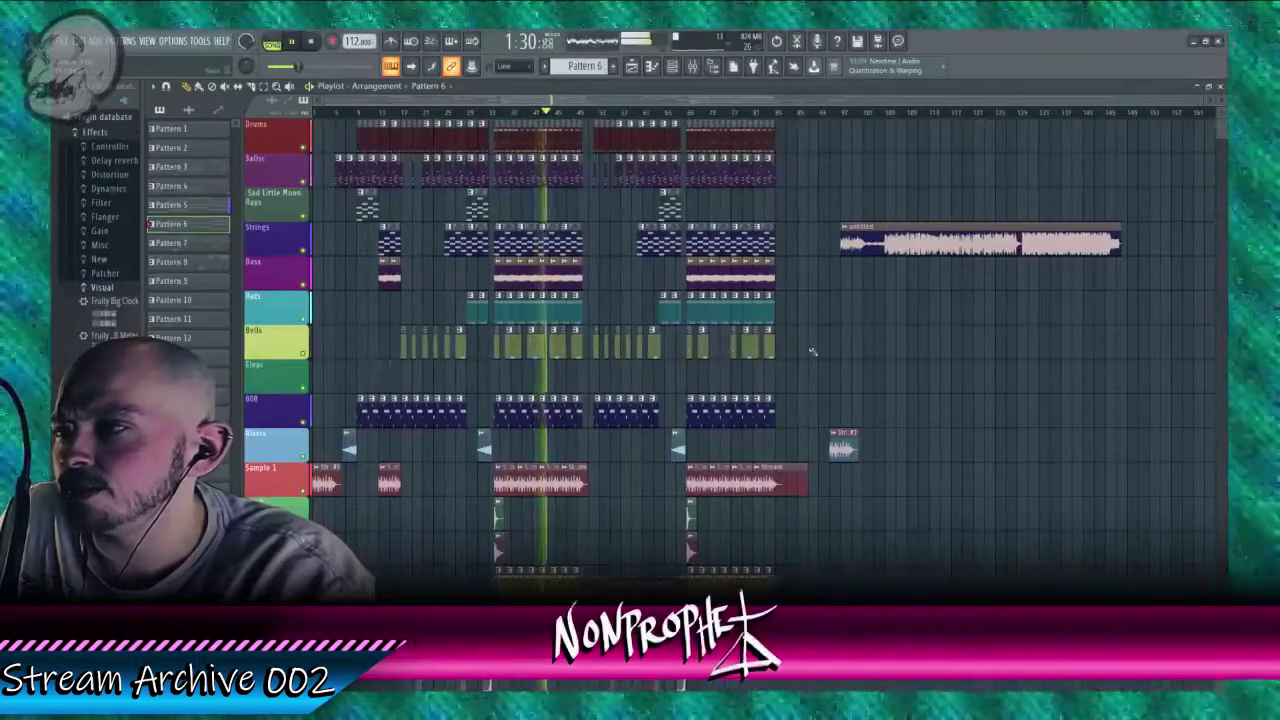
Step: Move the spare Stream #1 clip past the song's end onto the Elepi track, at about bar 91
scroll(815, 365, down, 4)
scroll(811, 372, down, 3)
scroll(811, 372, up, 7)
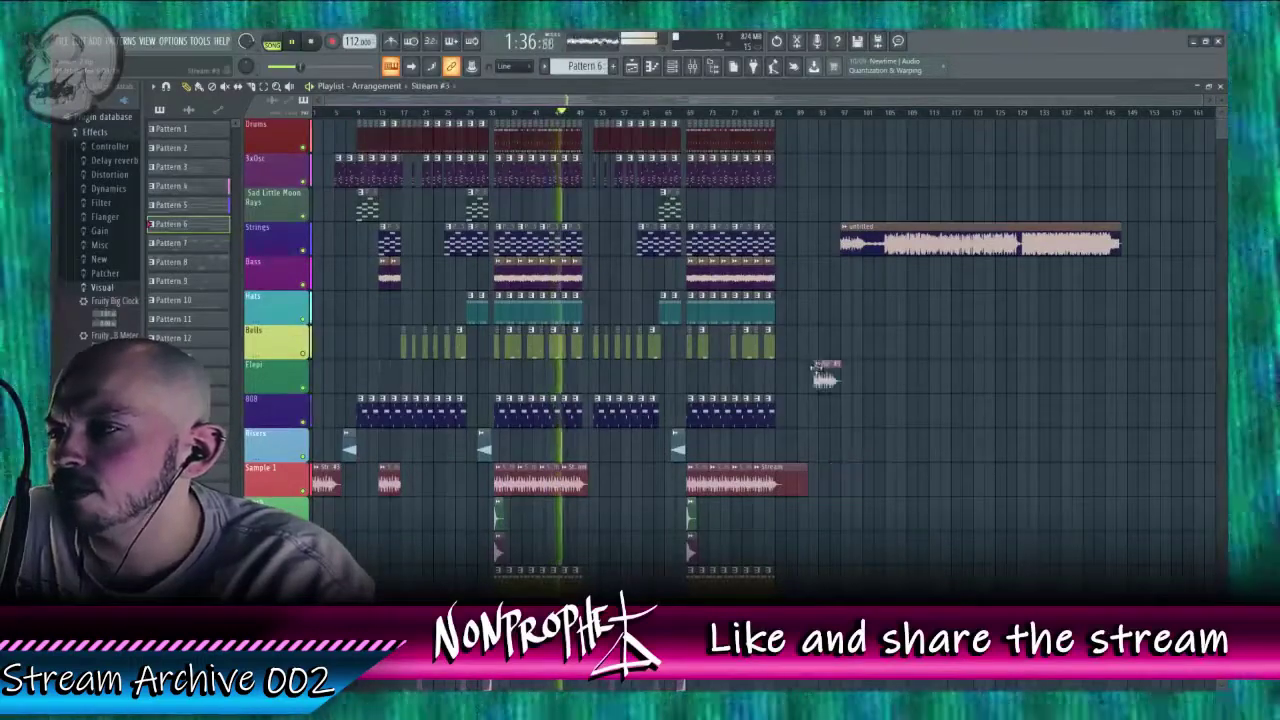
drag(817, 368, 813, 365)
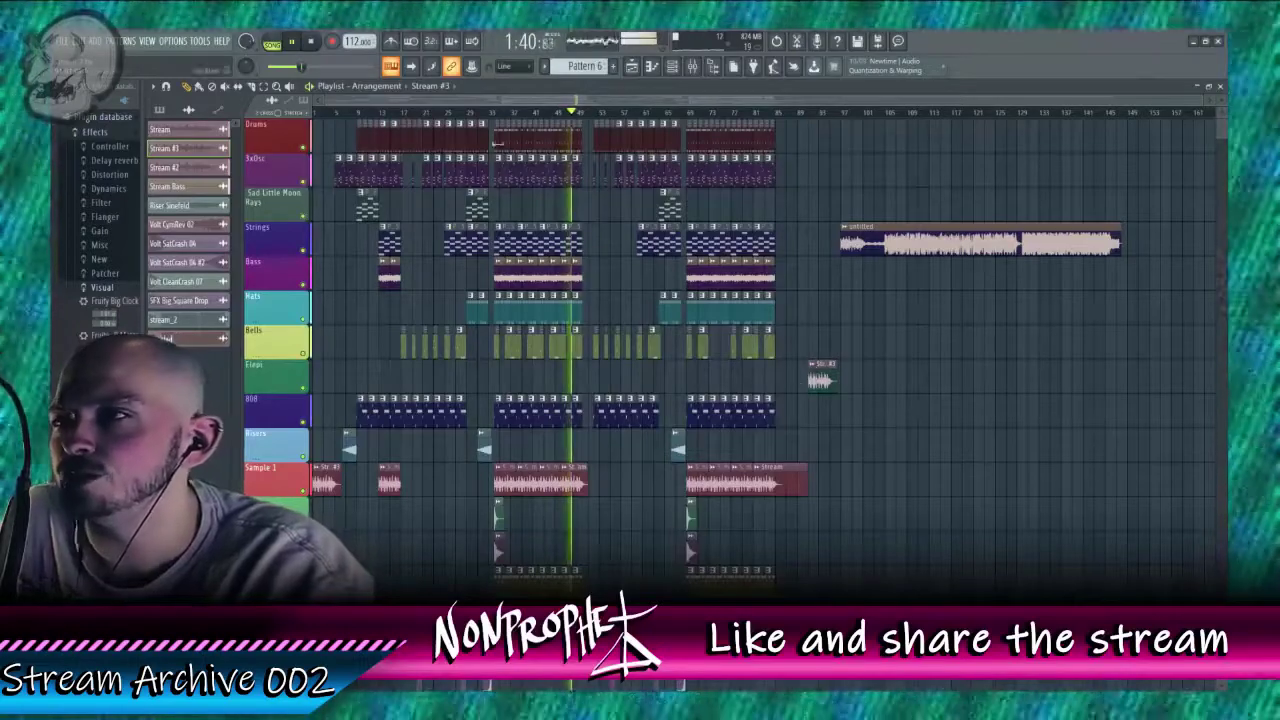
Step: Examine the break after the first drop, near bar 49, across all tracks and sample tails during playback
scroll(578, 100, up, 5)
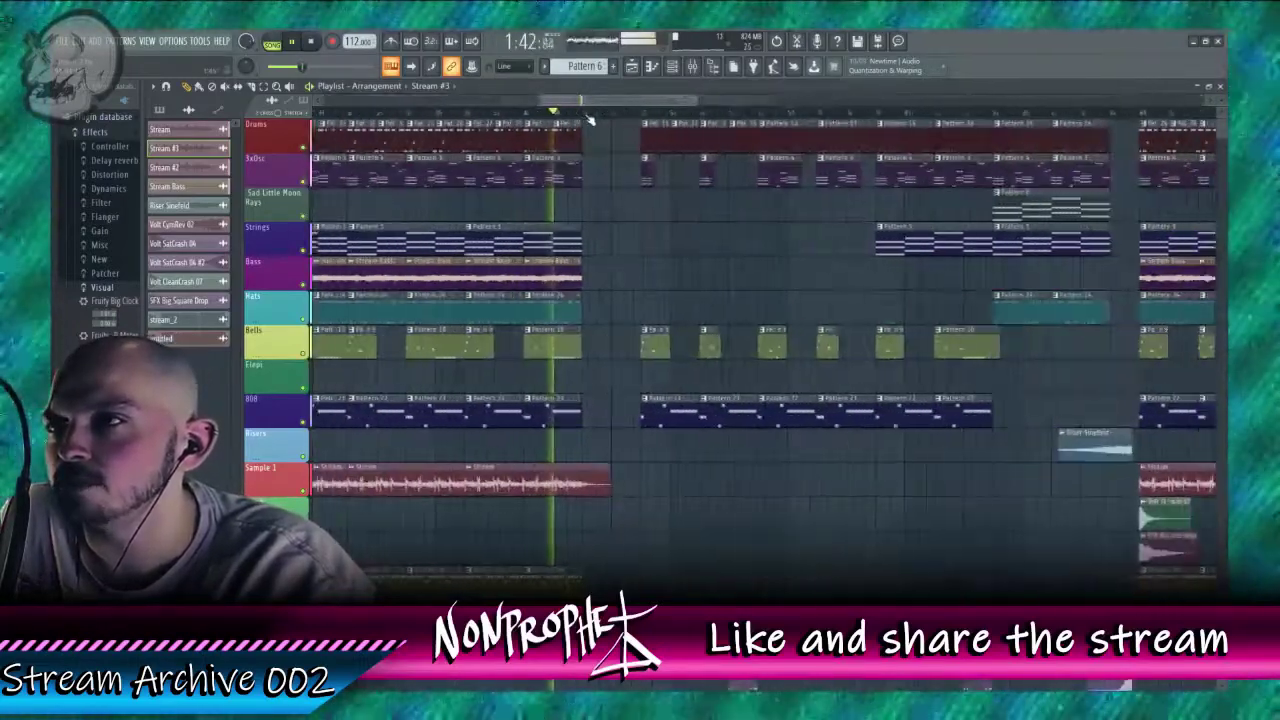
scroll(590, 118, up, 2)
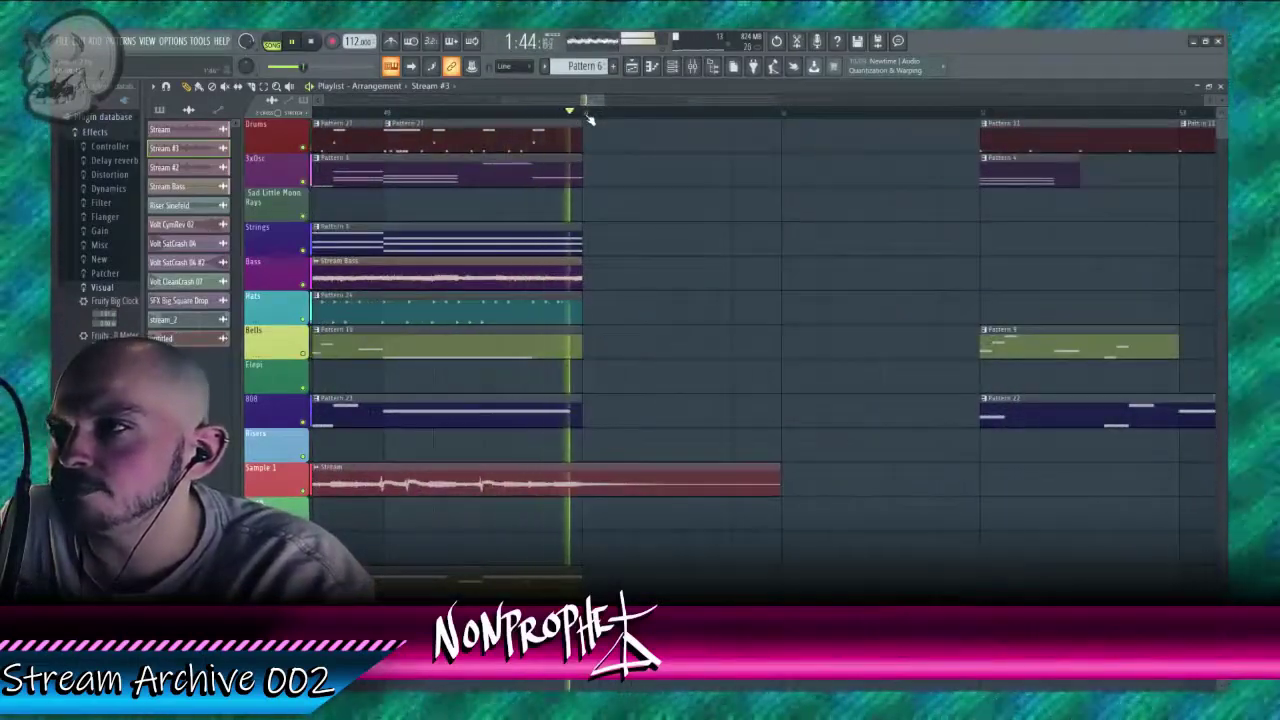
scroll(590, 118, down, 4)
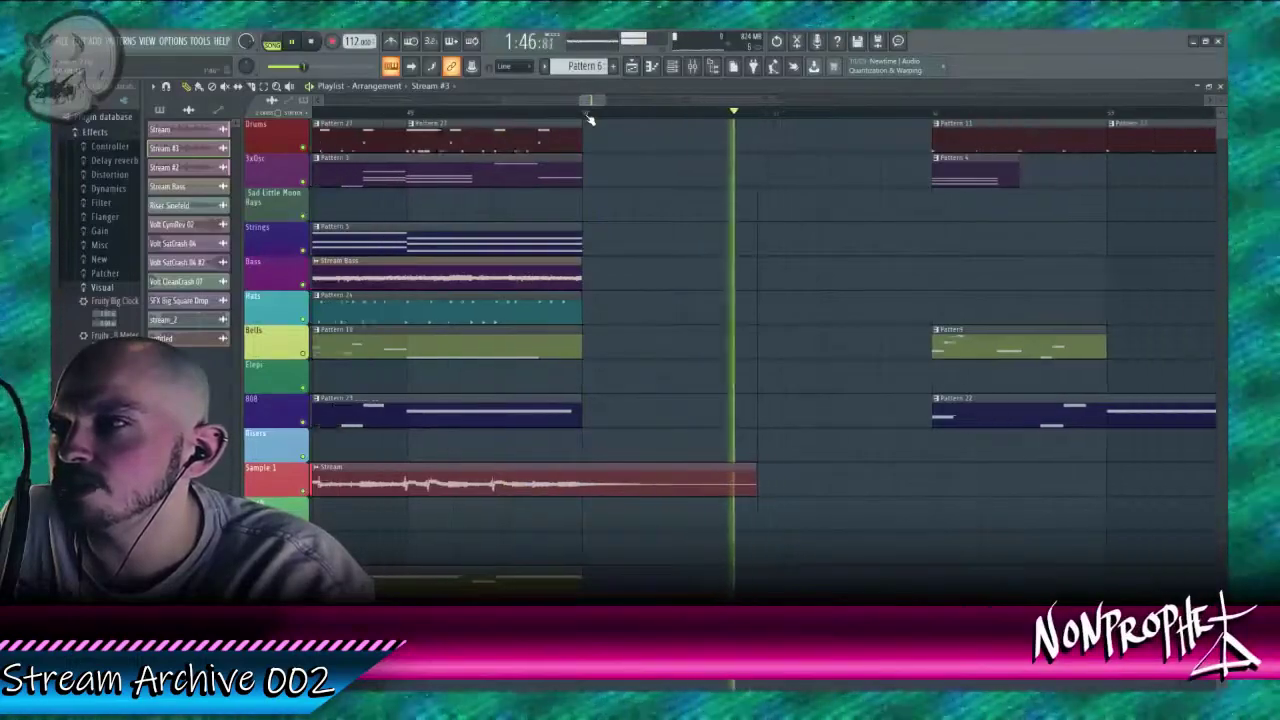
scroll(705, 407, down, 3)
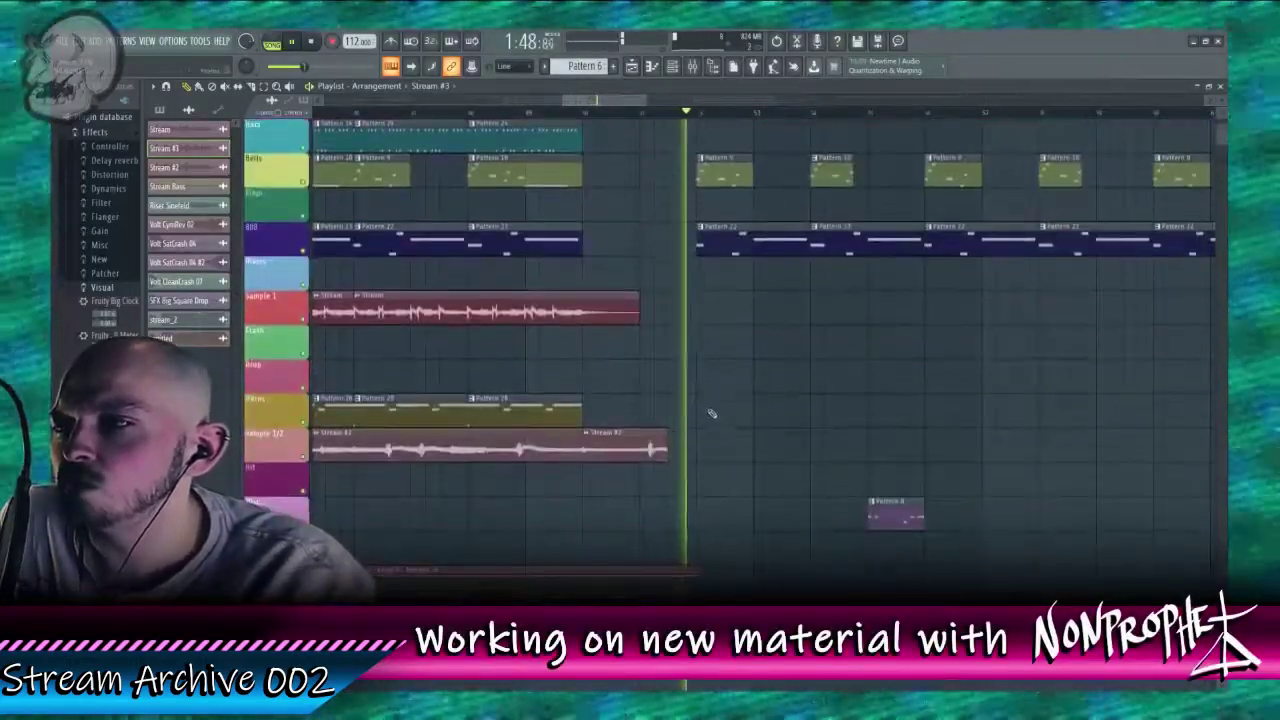
scroll(705, 407, up, 3)
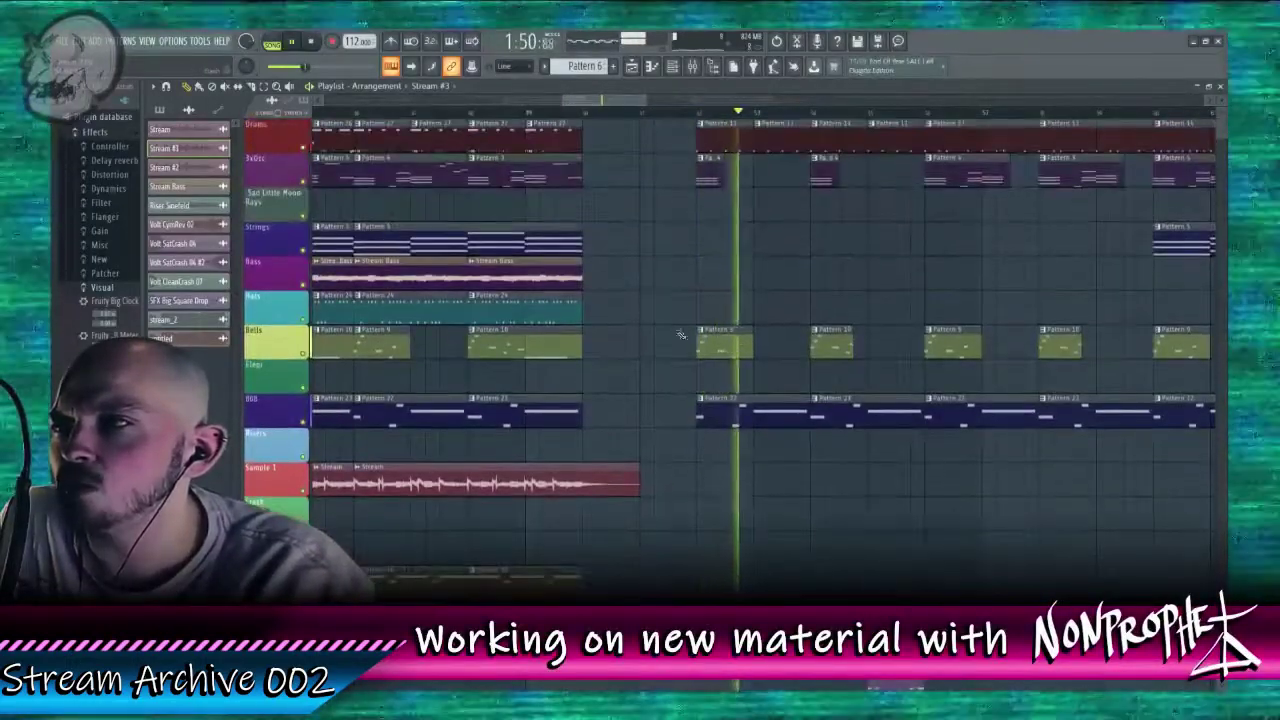
double_click(716, 135)
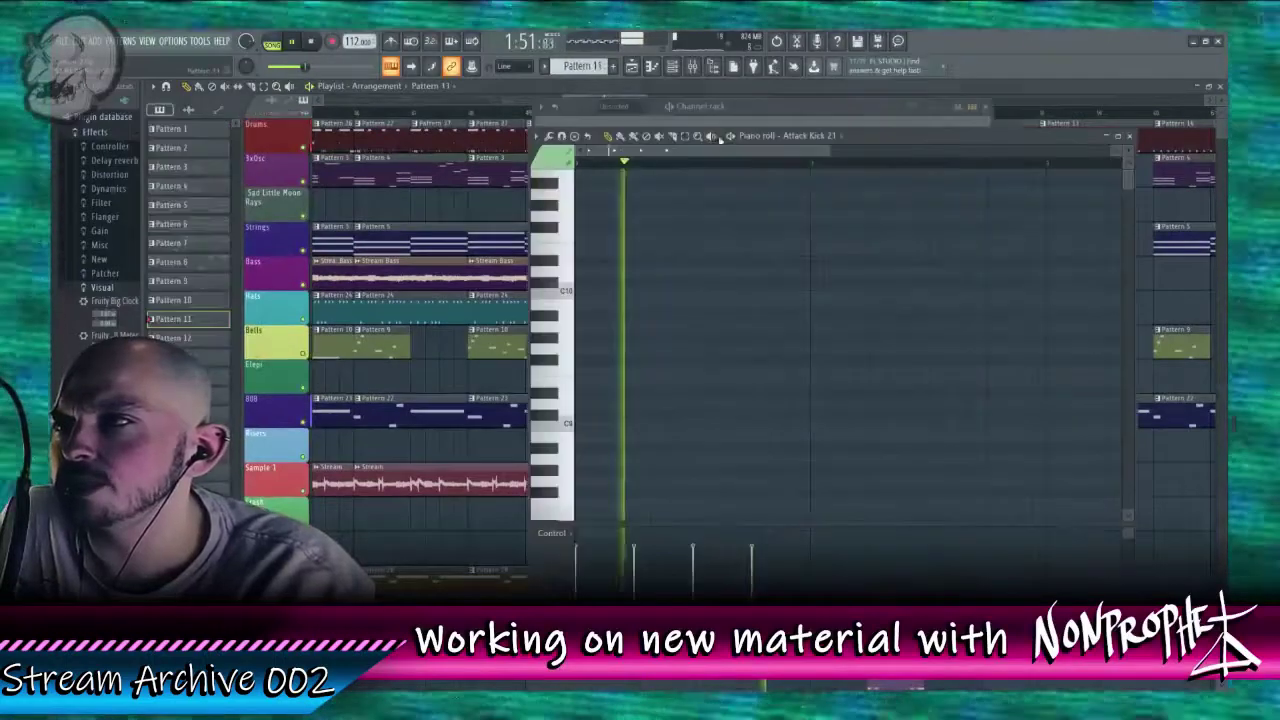
click(707, 117)
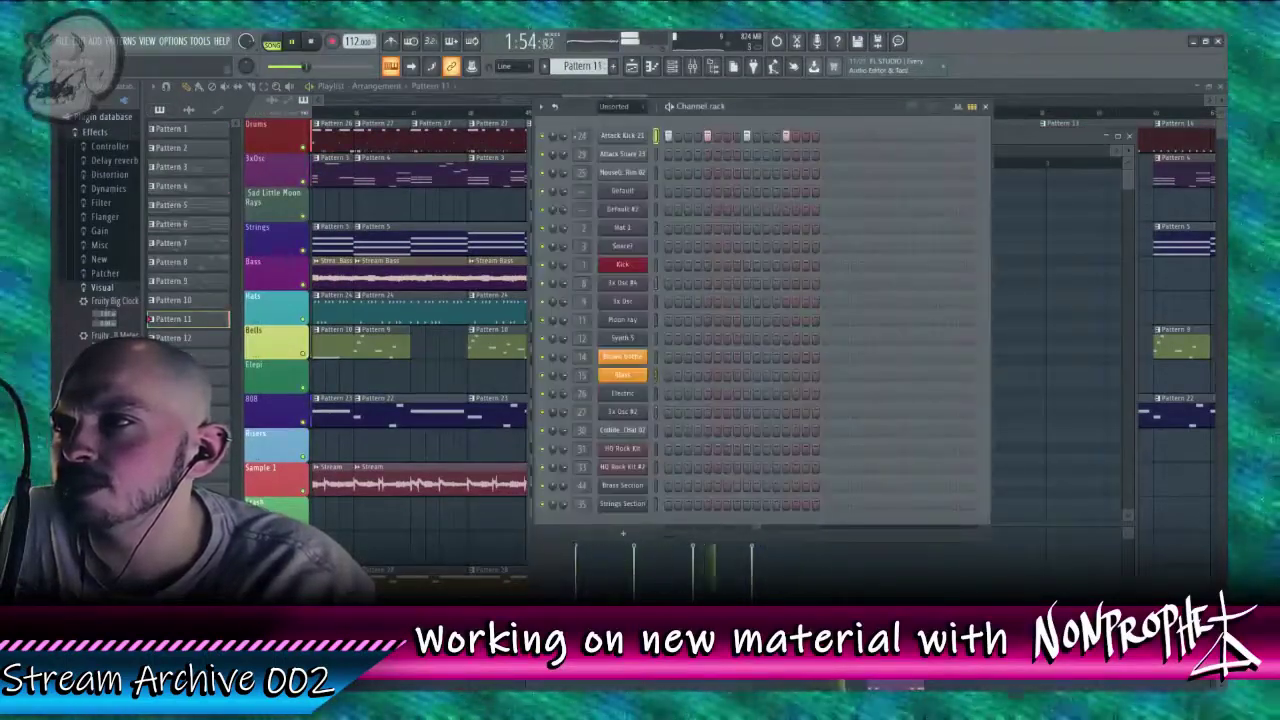
click(584, 134)
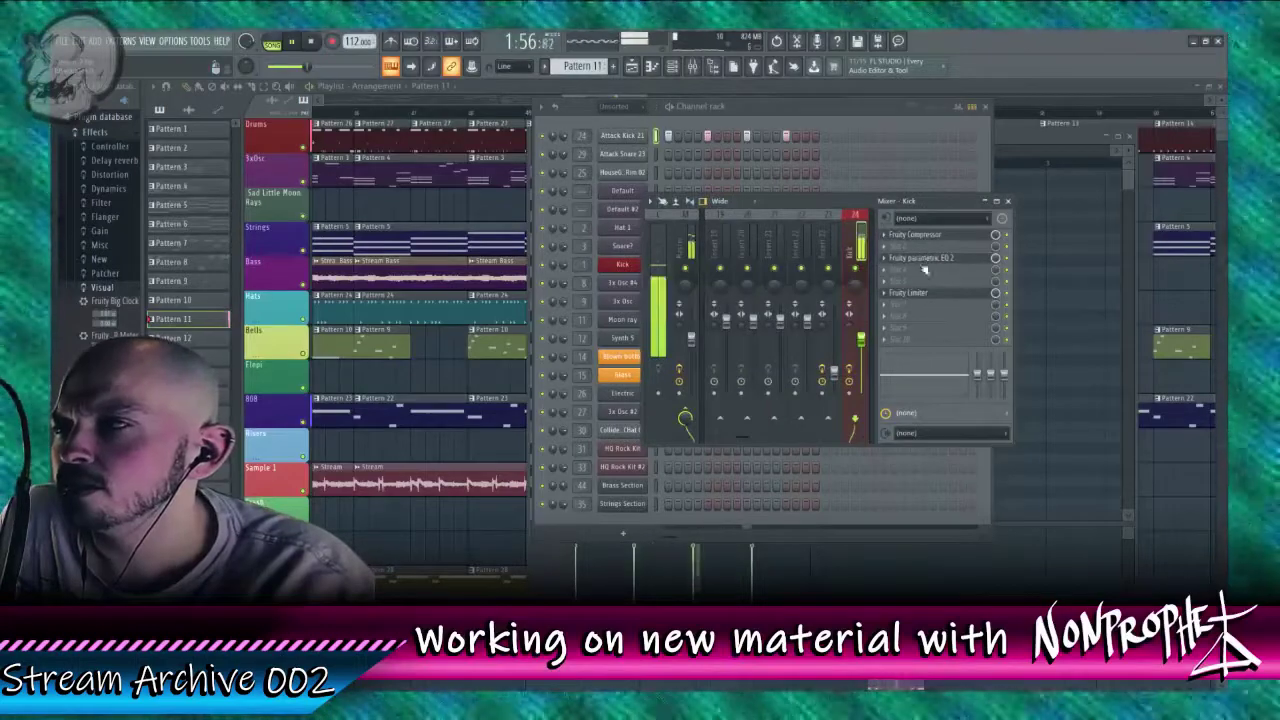
click(884, 280)
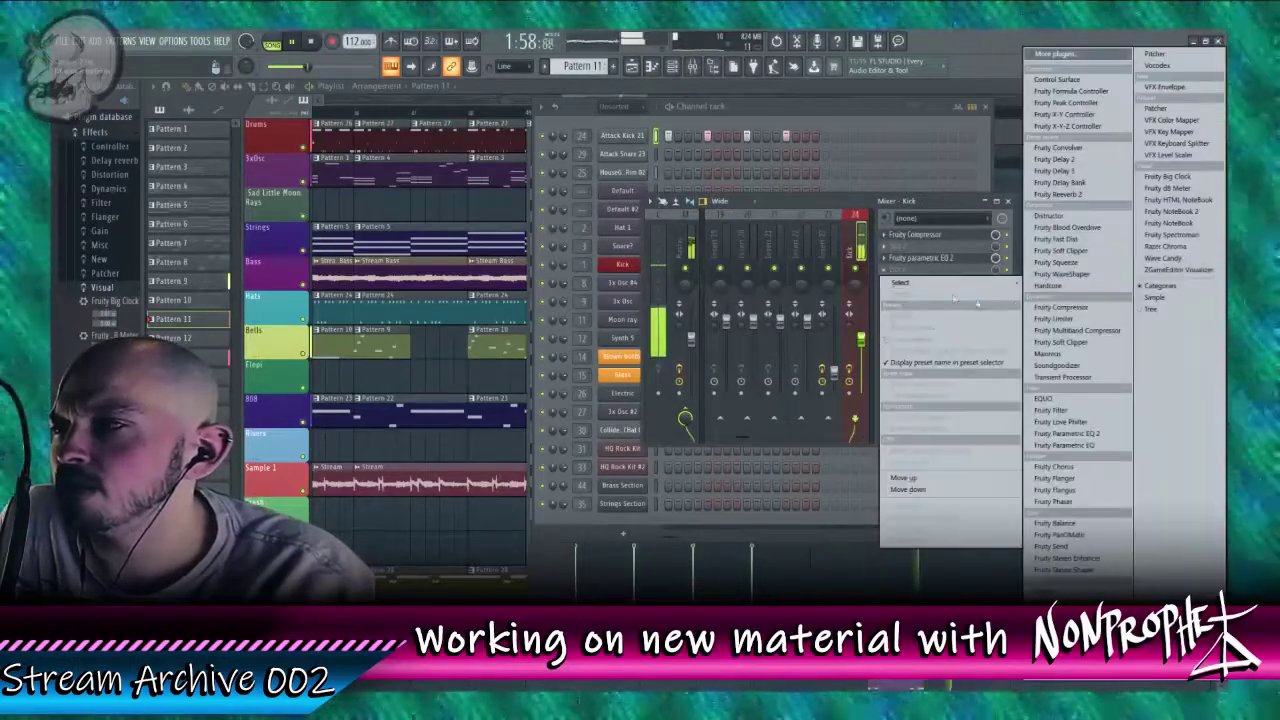
mouse_move(1010, 283)
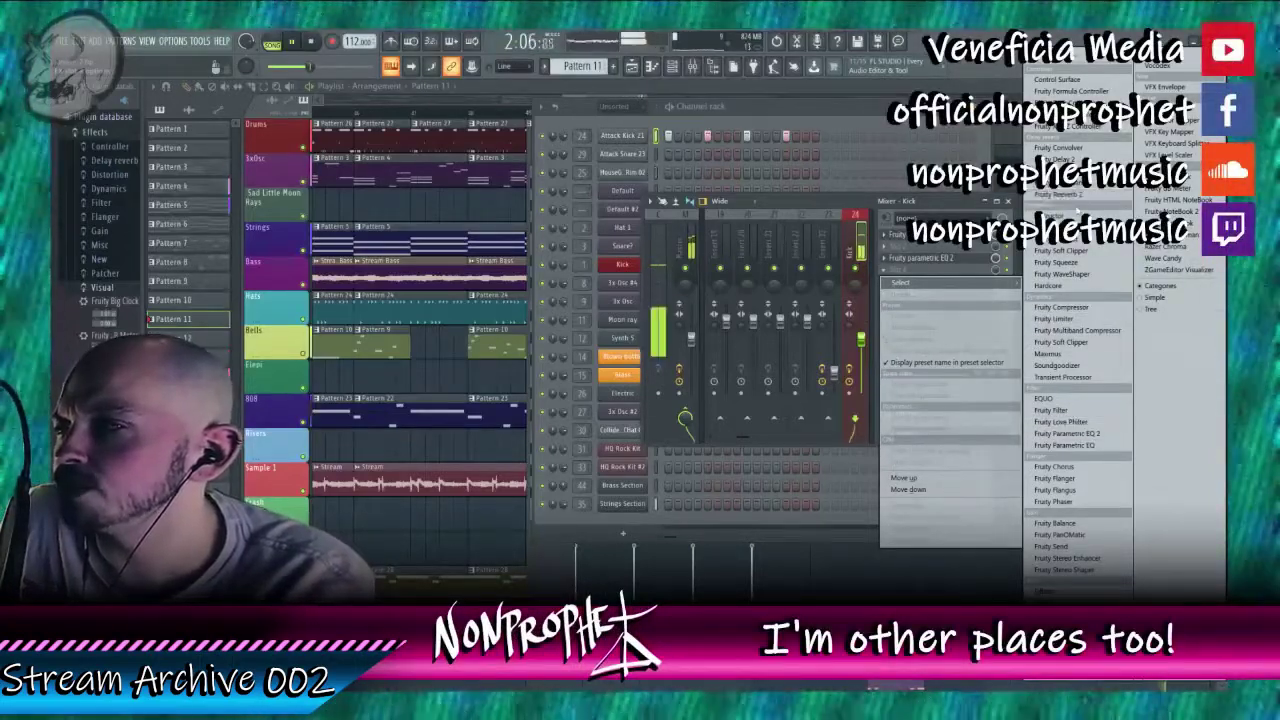
click(773, 120)
click(539, 91)
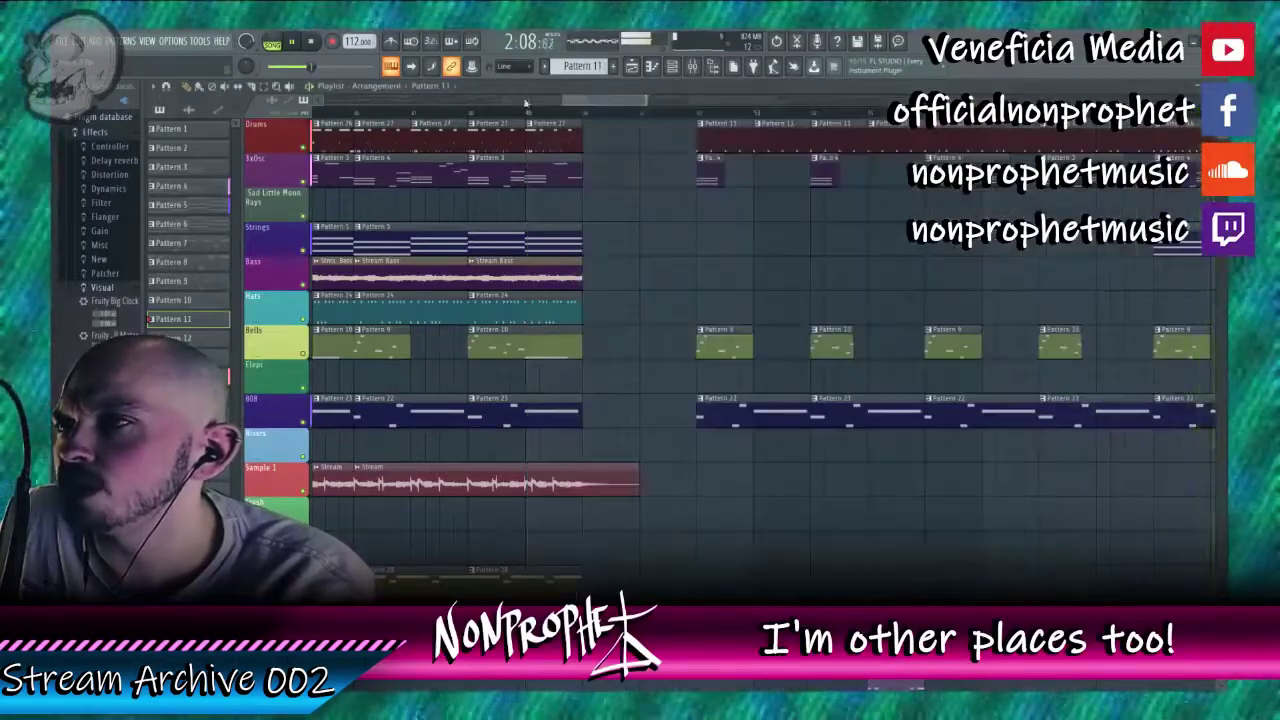
Step: Replay the song from about bar 9 and bring up the mixer track of the 808's Pattern 22 channel, 3x Osc #2
drag(577, 101, 354, 122)
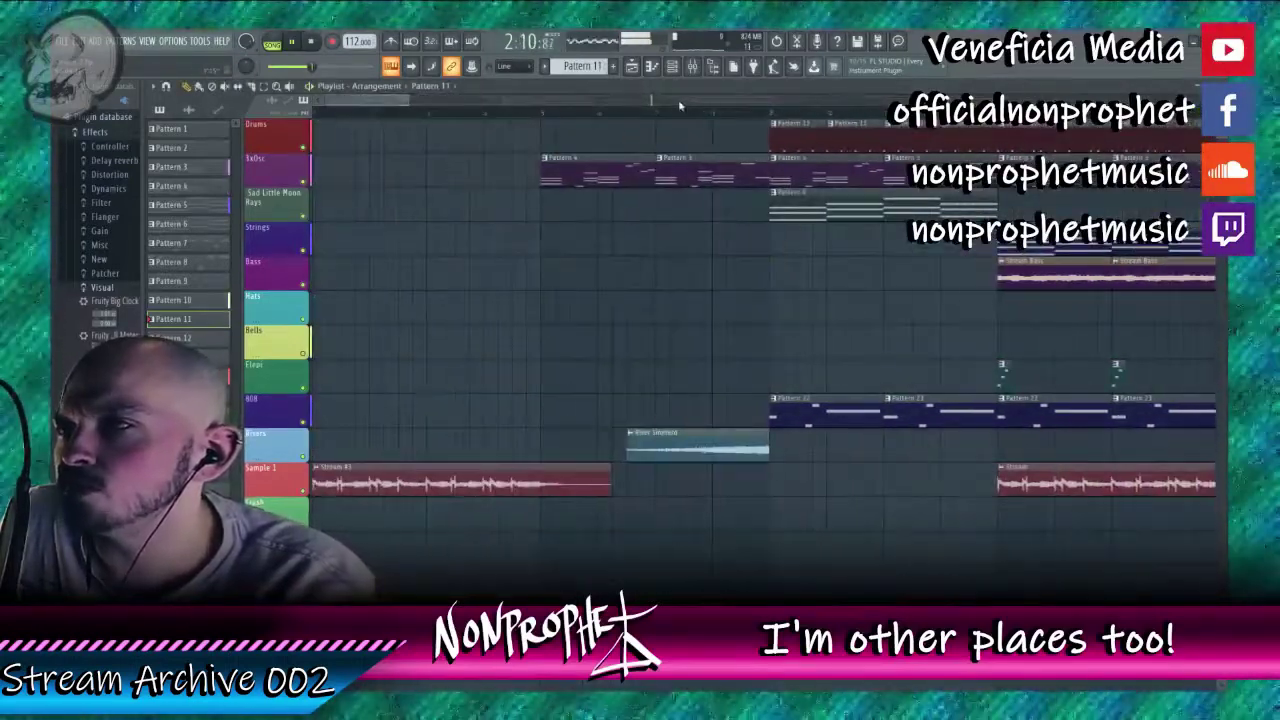
drag(663, 118, 815, 118)
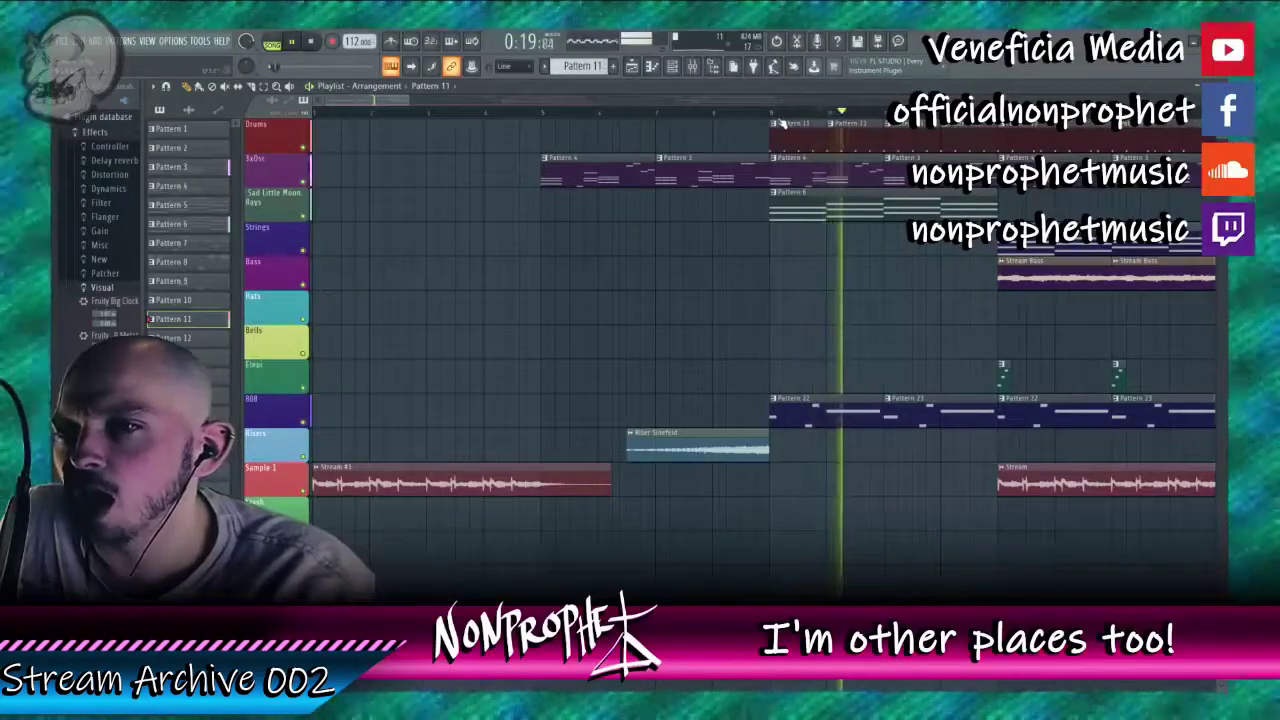
click(807, 404)
double_click(822, 412)
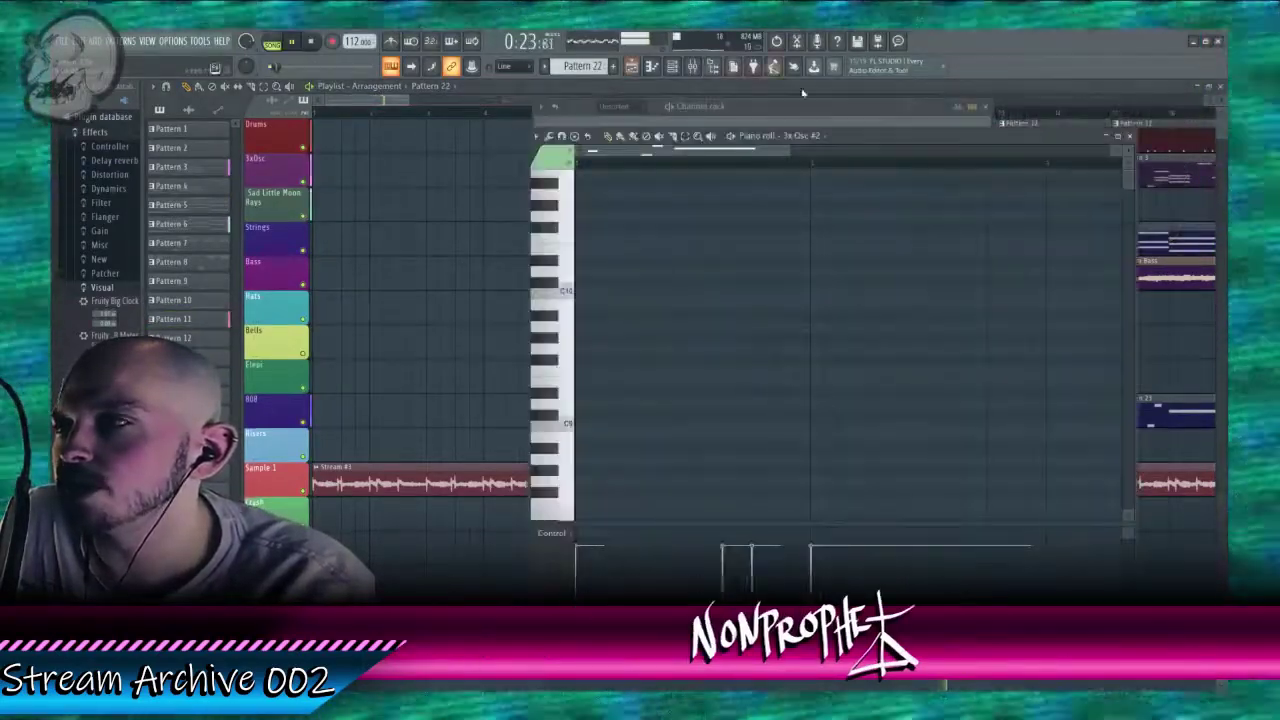
key(F6)
key(F9)
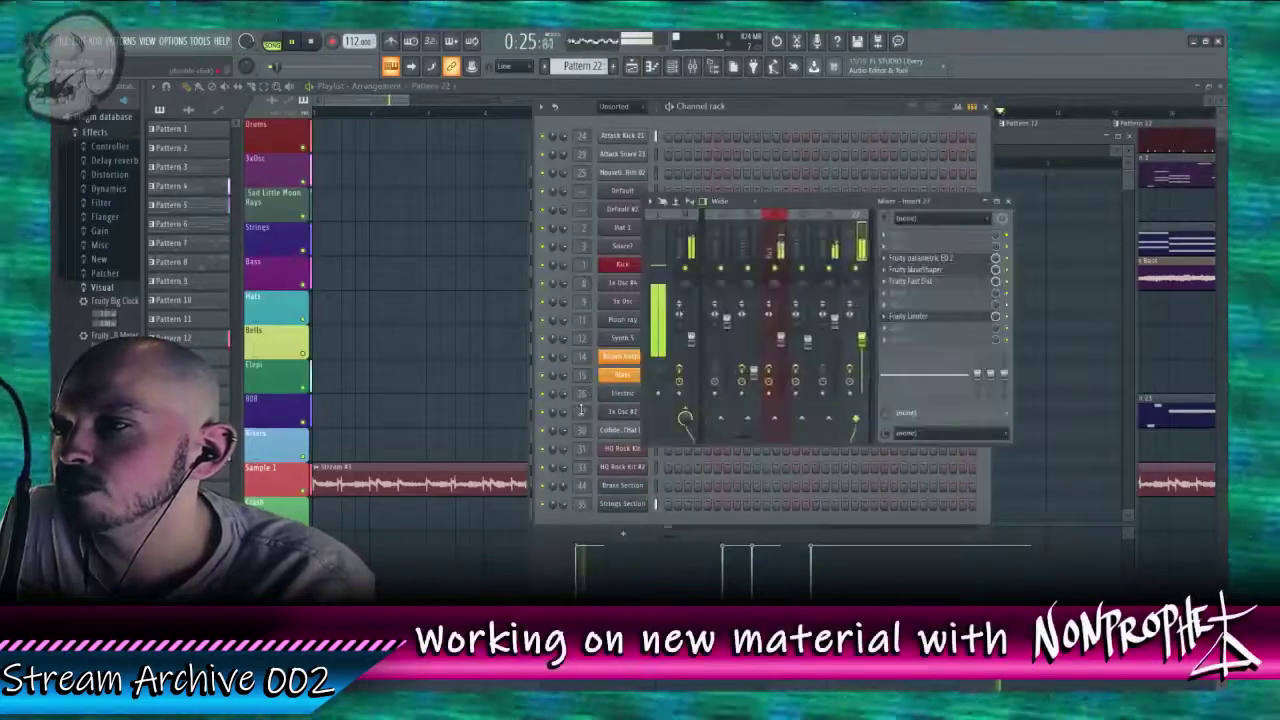
Step: Sweep the low-pass band of the 808 track's Fruity parametric EQ 2 up to the treble and back to the bass range
click(944, 258)
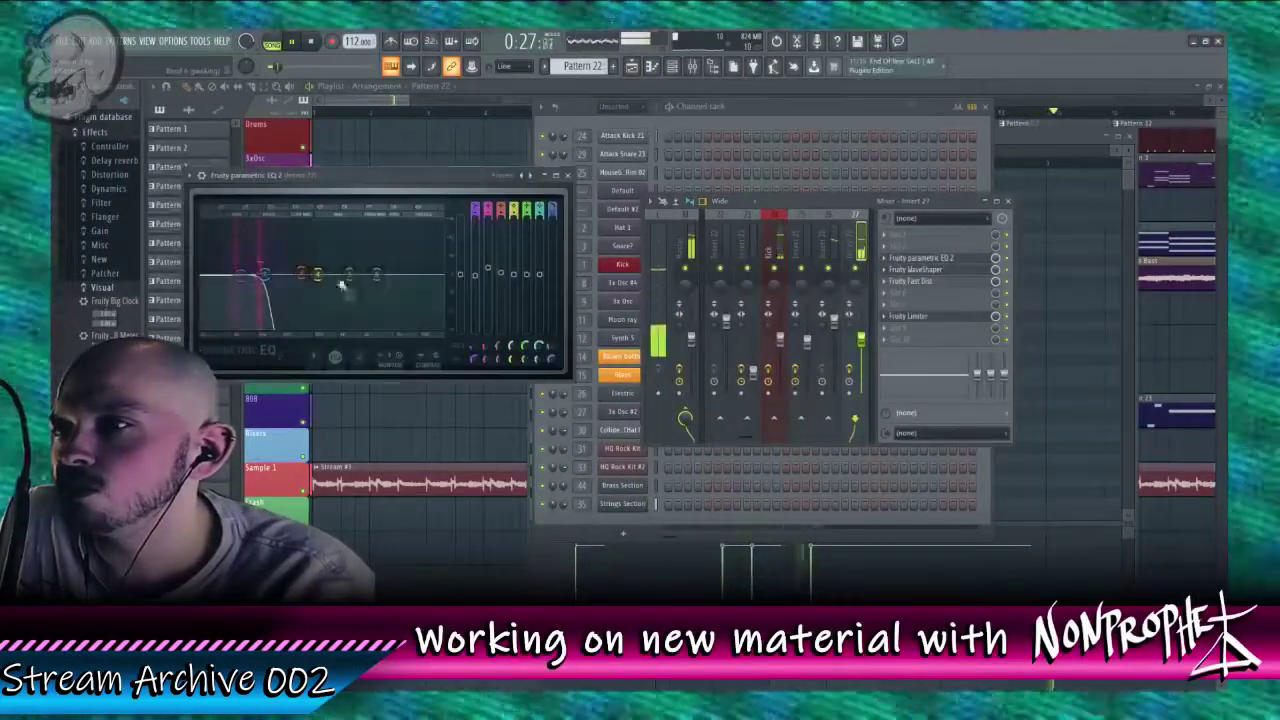
drag(267, 281, 424, 275)
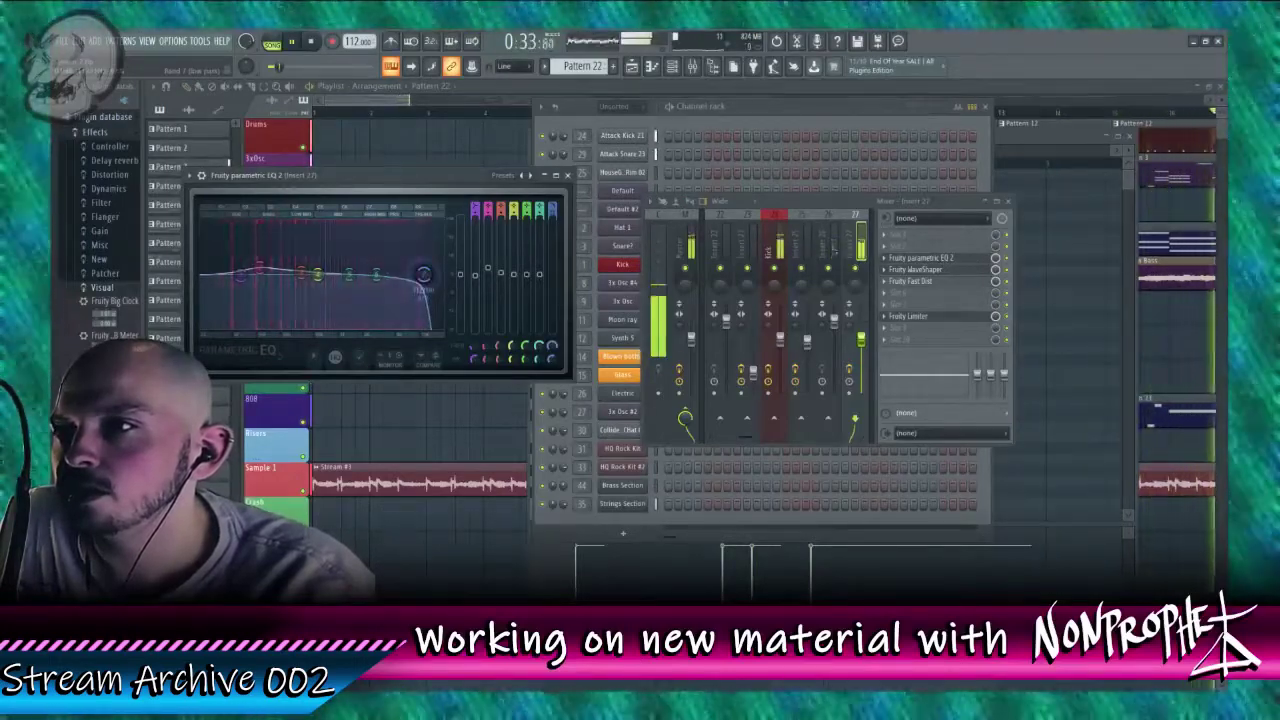
drag(424, 275, 268, 274)
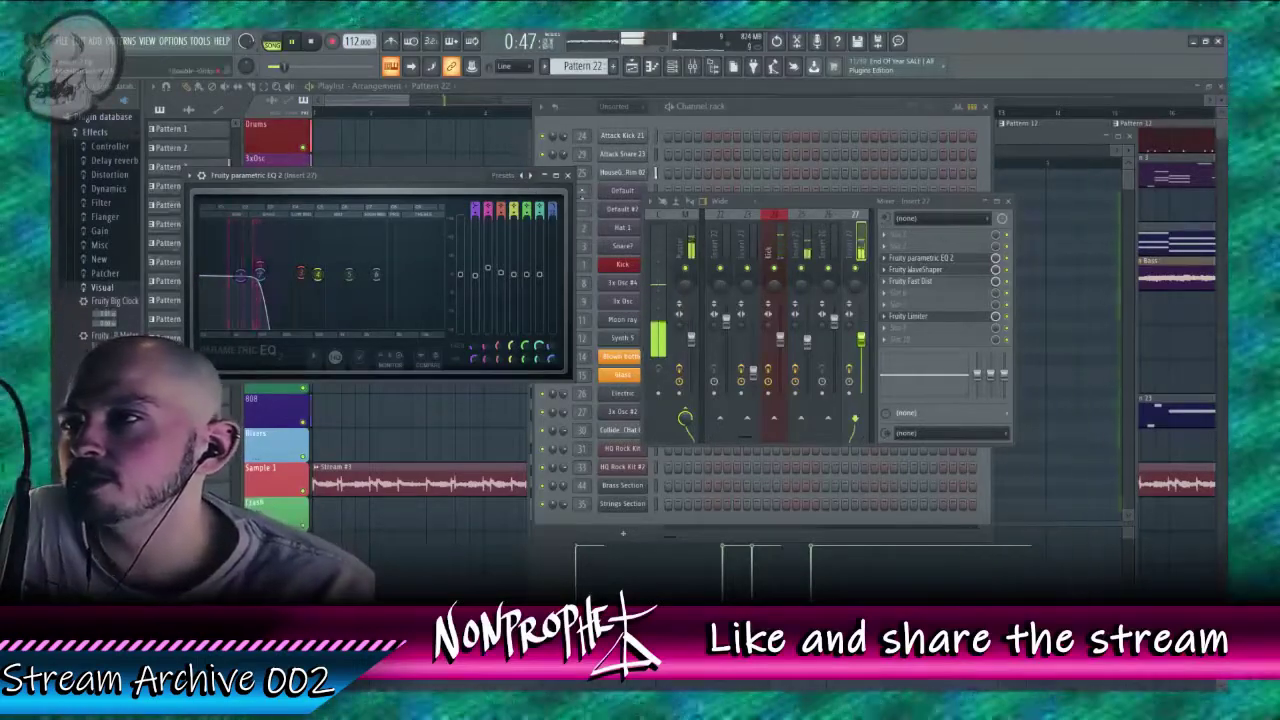
click(569, 177)
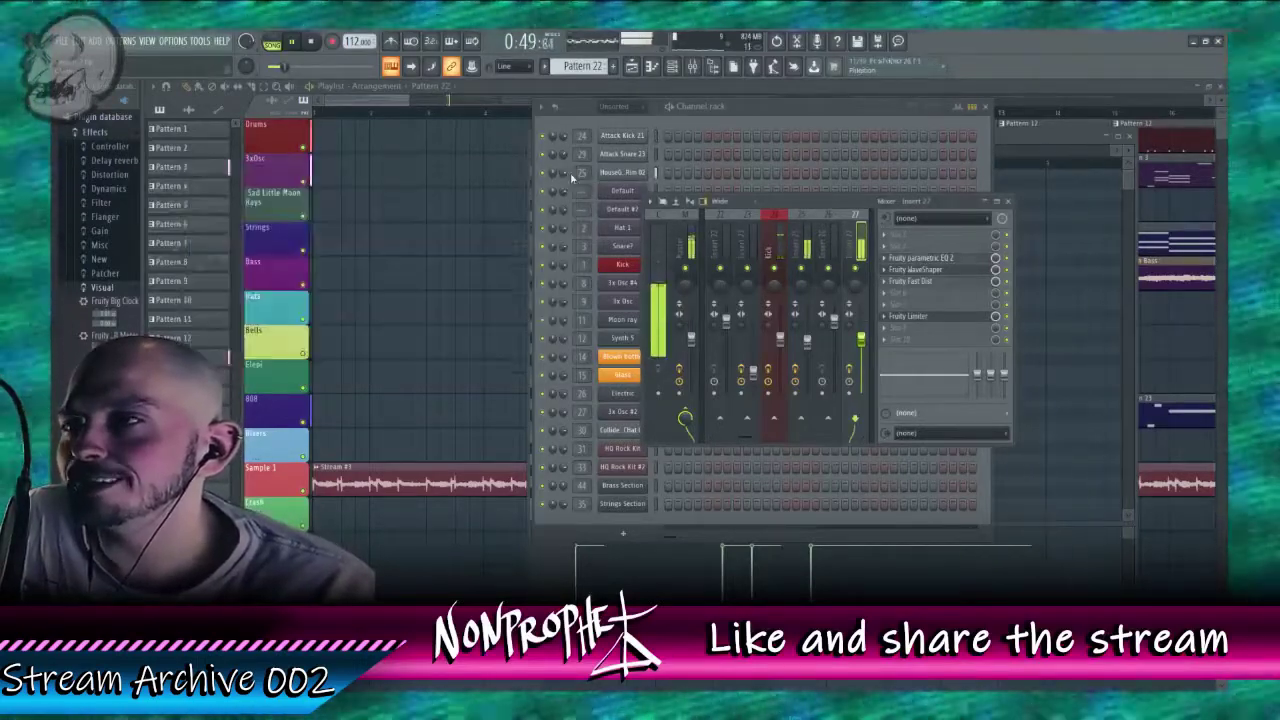
Step: Open the final Fruity Limiter and second Maximus on the Master track, and load the Clear master RMS preset into Maximus
click(679, 250)
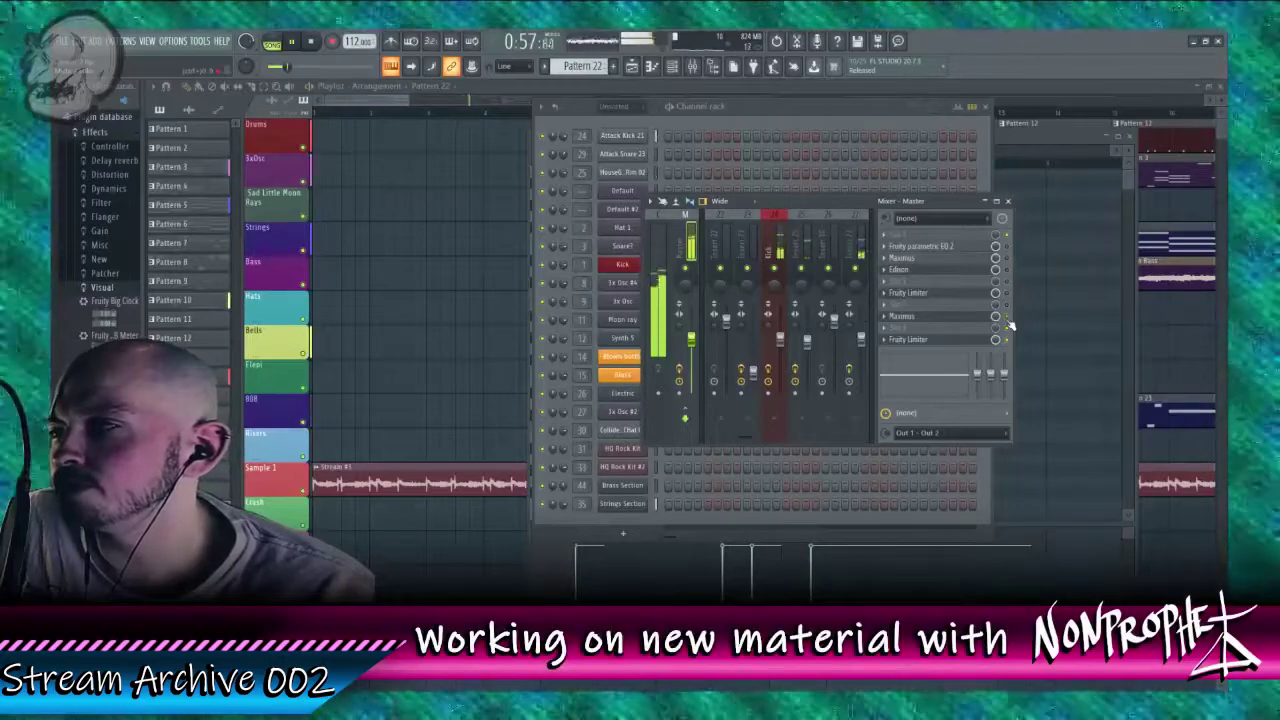
click(960, 341)
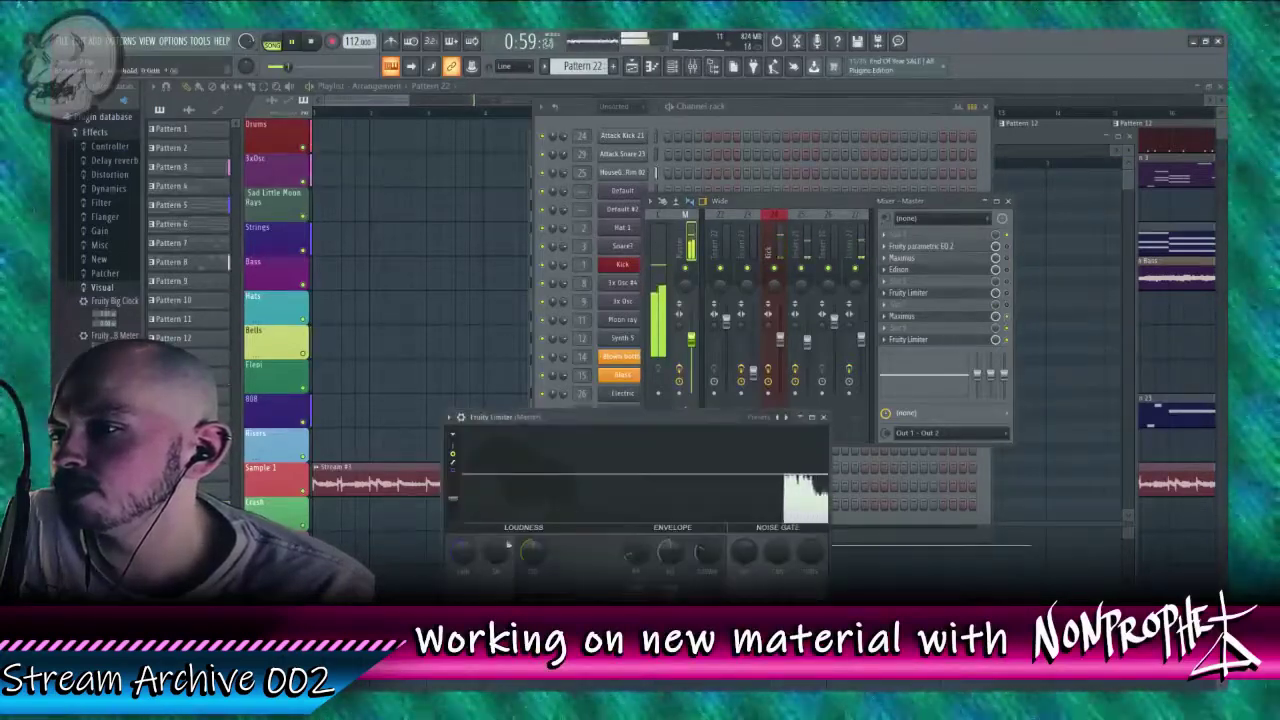
click(940, 316)
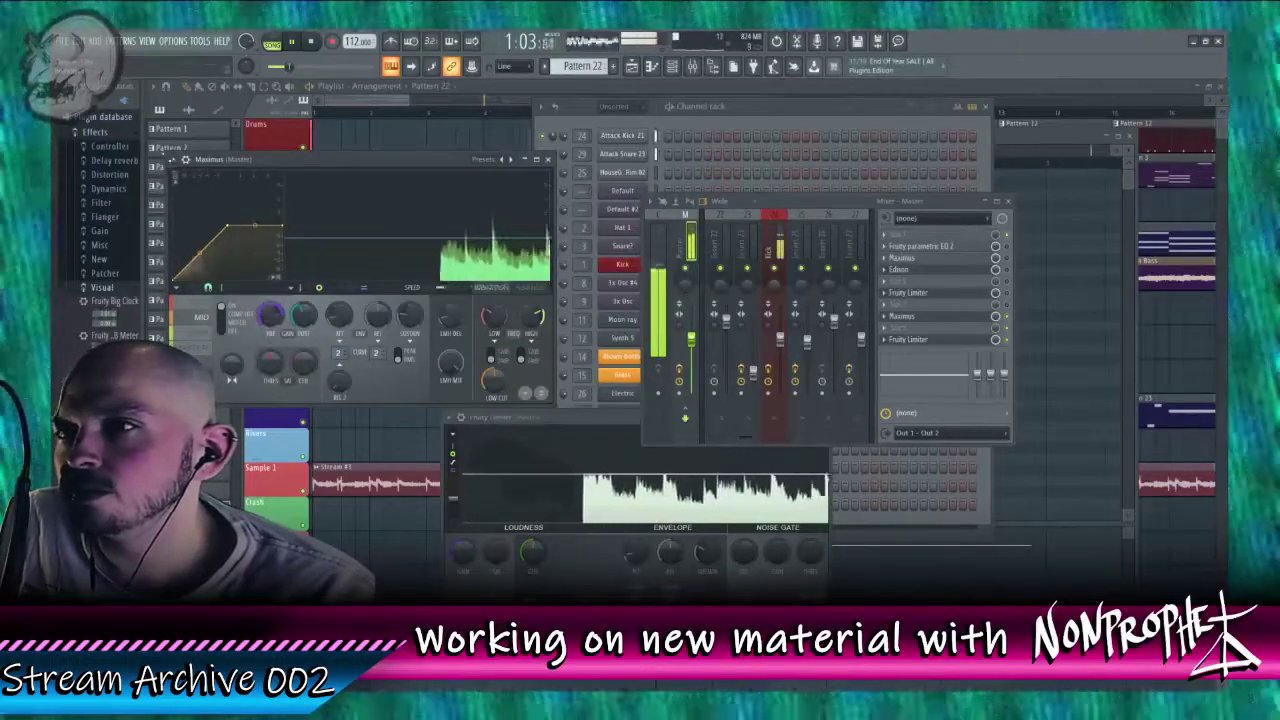
click(175, 159)
mouse_move(234, 207)
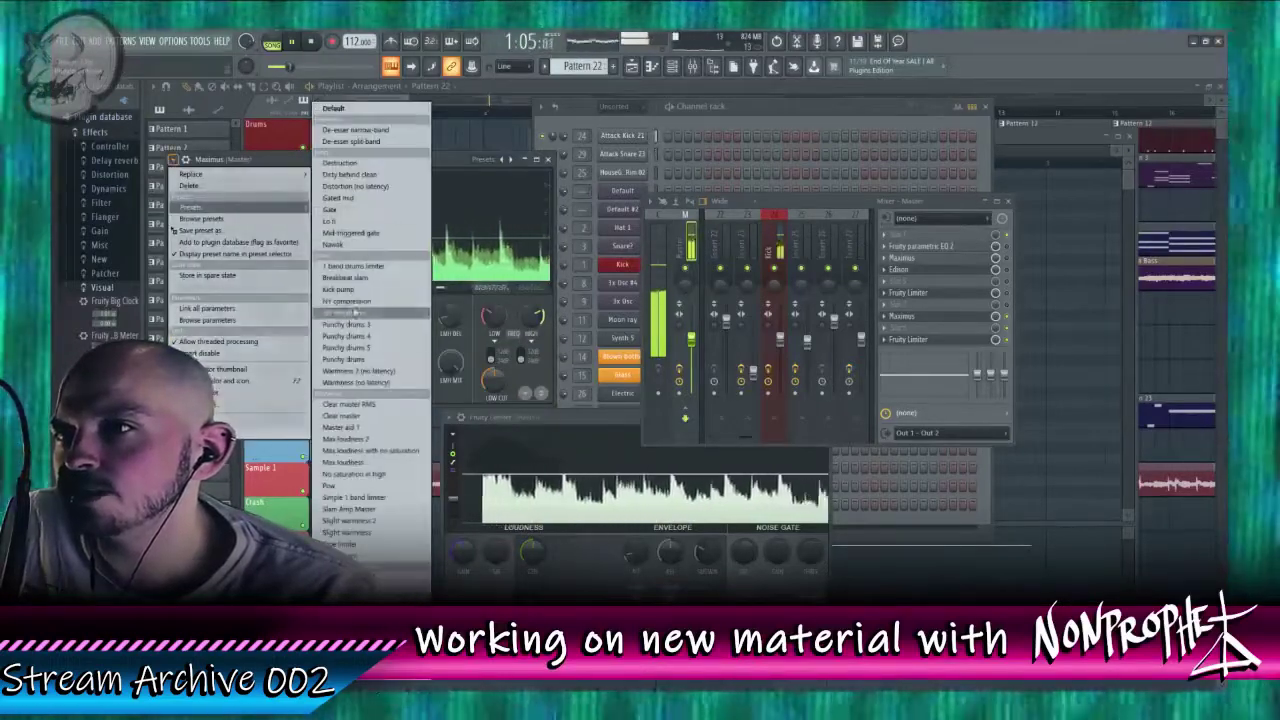
click(377, 417)
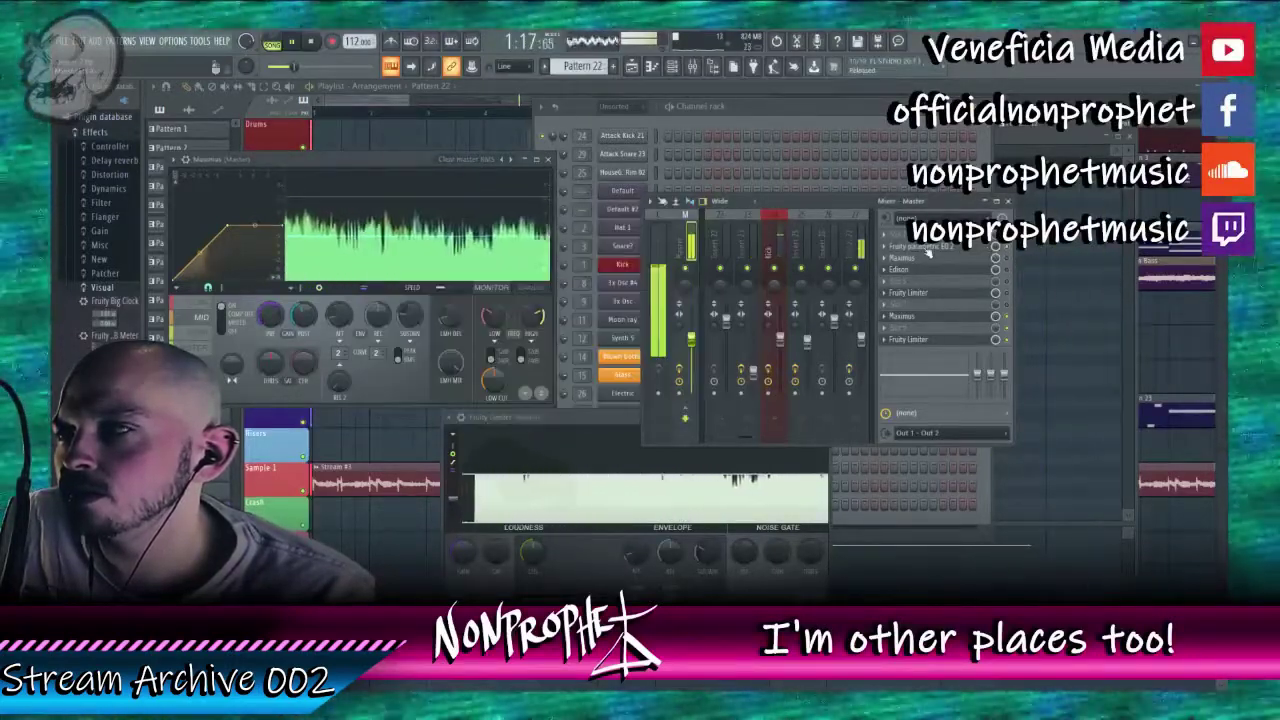
Step: Lower the highest band slightly in the Master's Fruity parametric EQ 2 and bypass the second Maximus
click(915, 255)
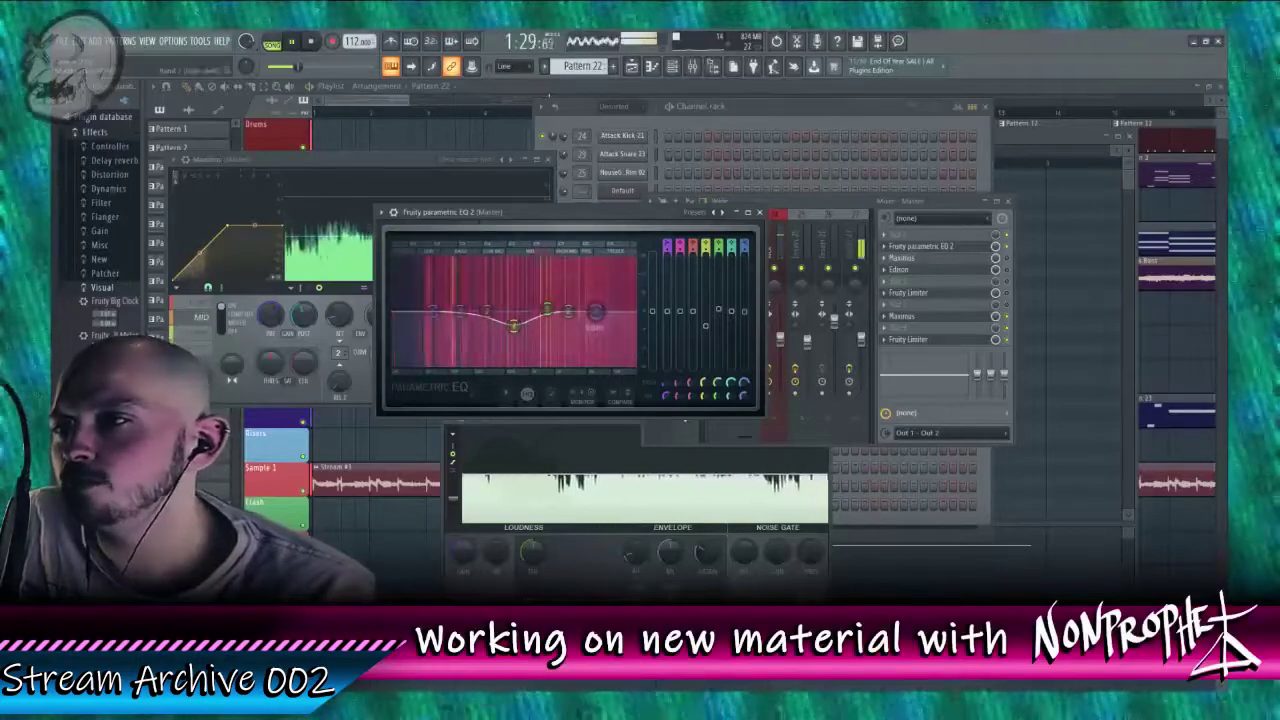
click(1007, 317)
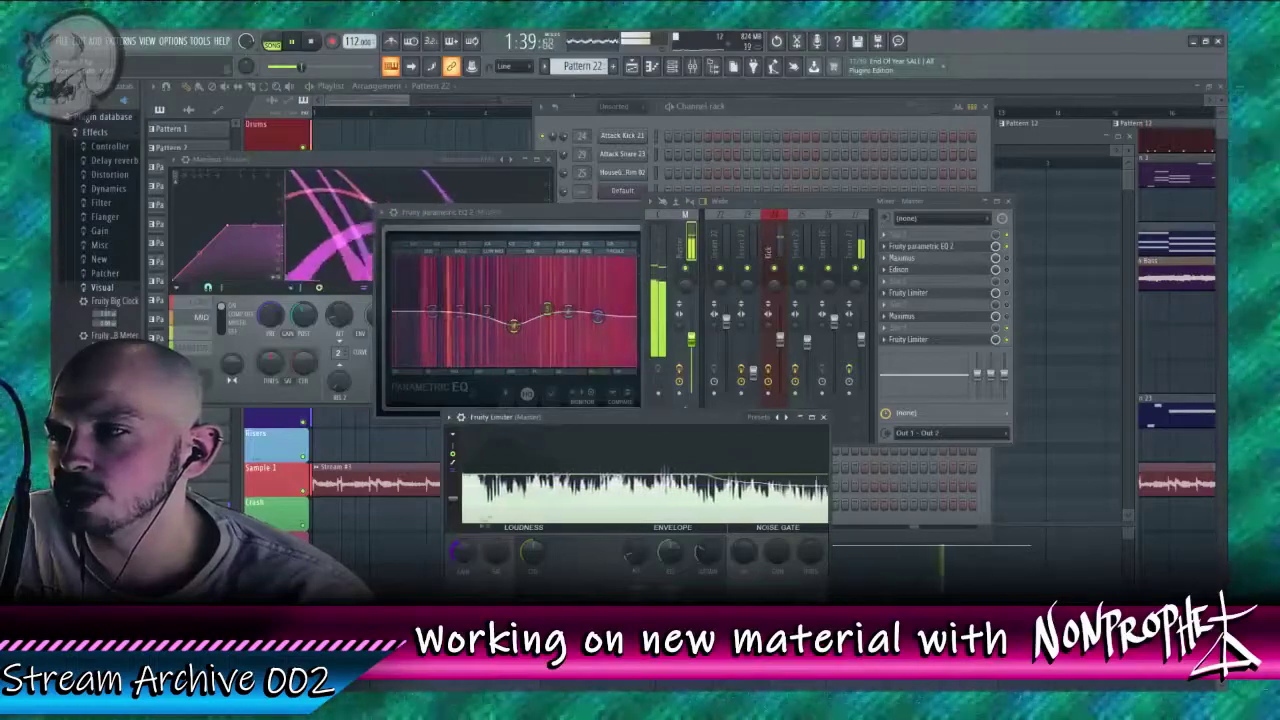
Step: Check the Strings track and its effects in the mixer, and close all open windows
click(872, 251)
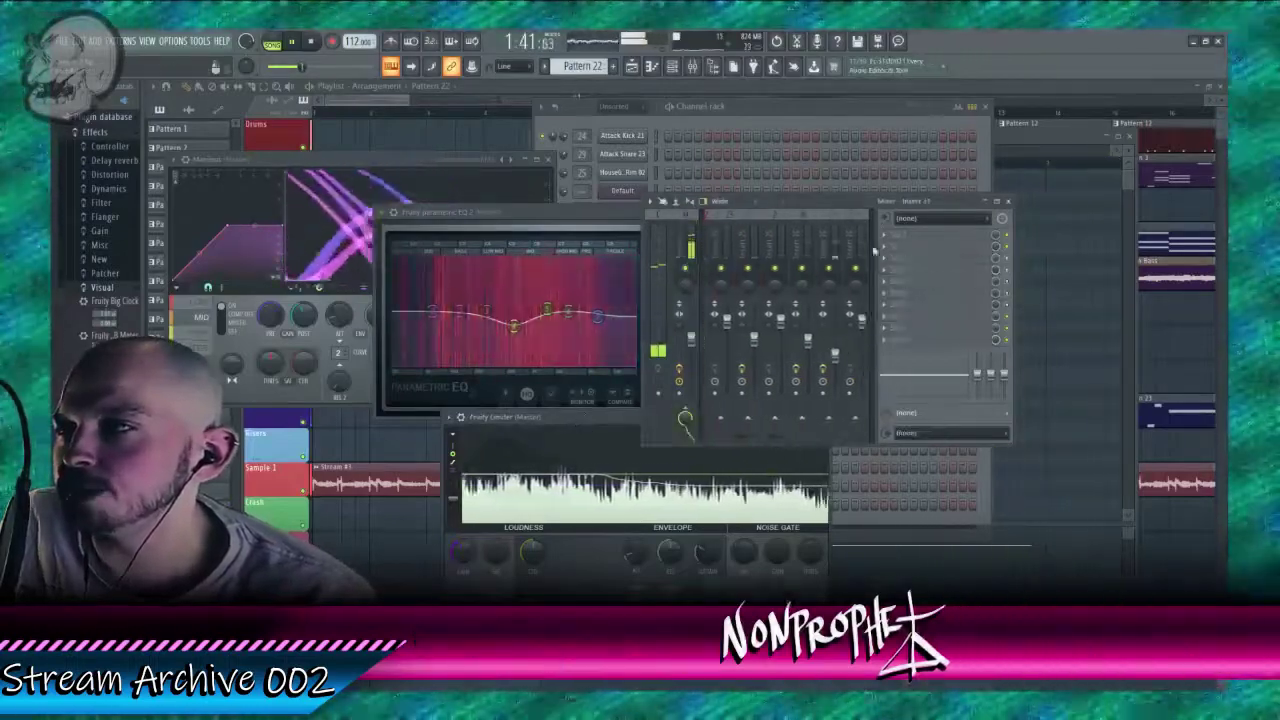
scroll(873, 251, down, 8)
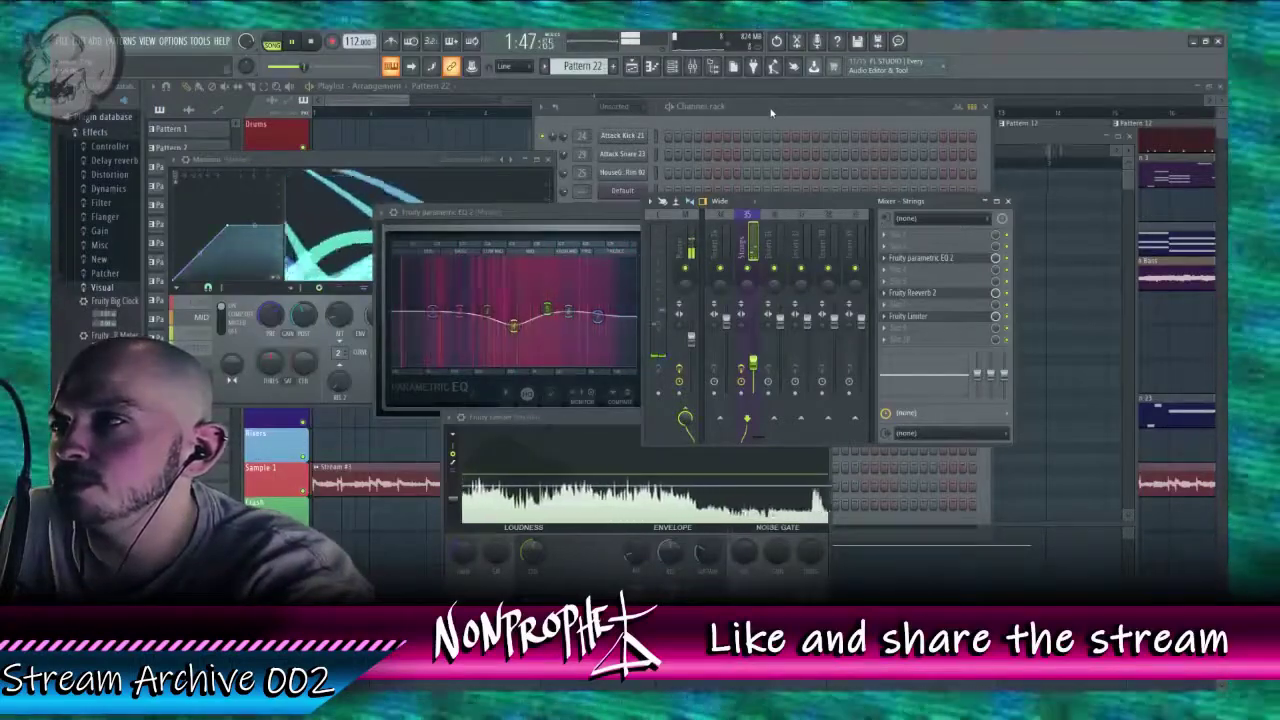
key(F12)
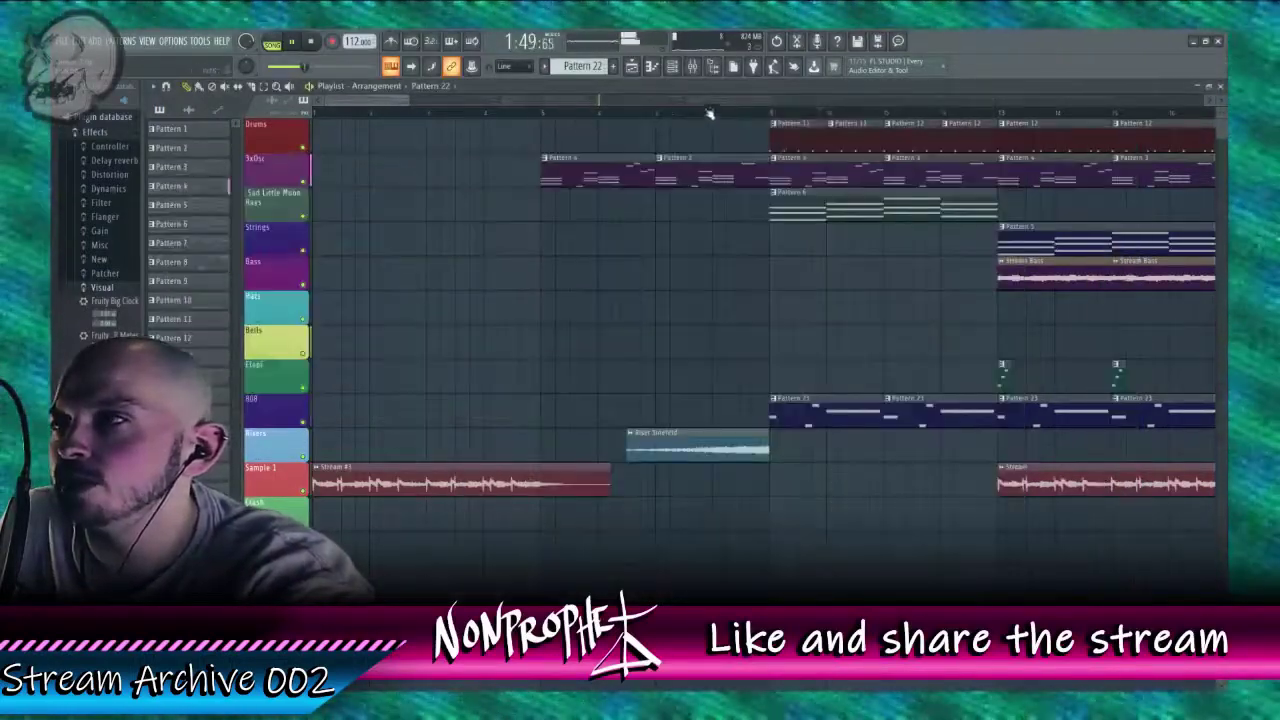
Step: Save the project anyway with the trial Gross Beat plugin in it
click(66, 42)
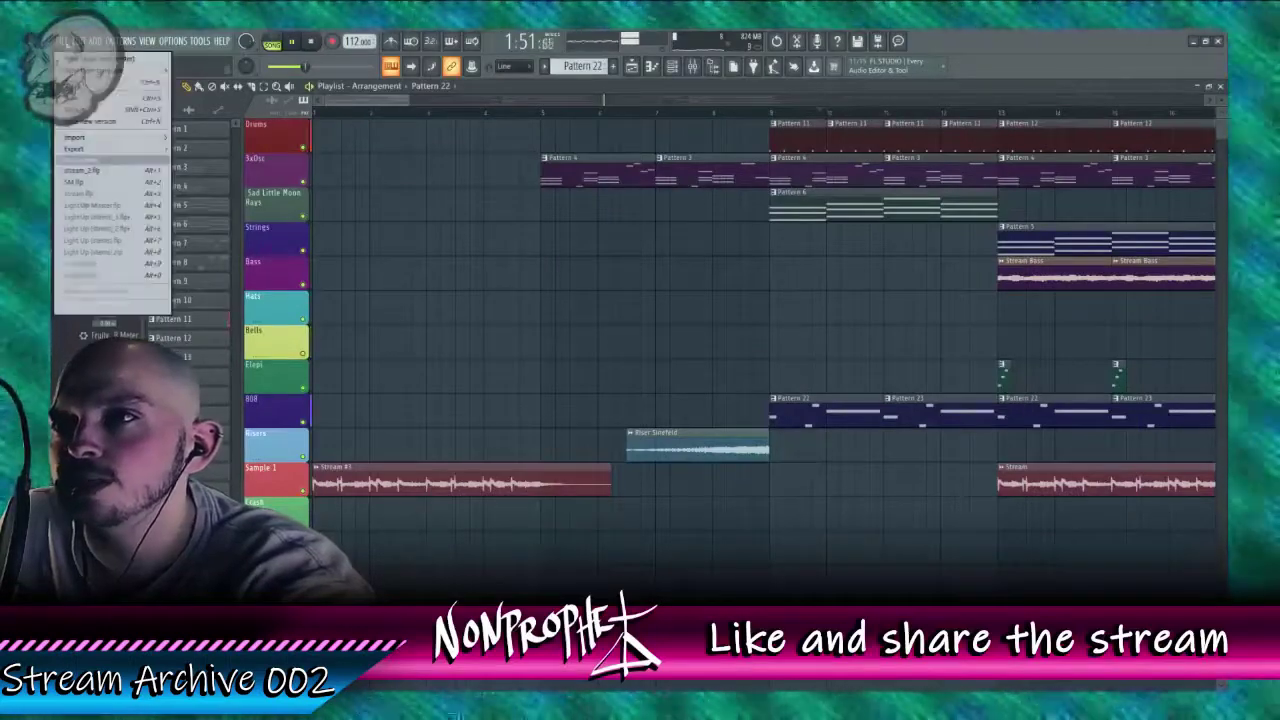
click(88, 98)
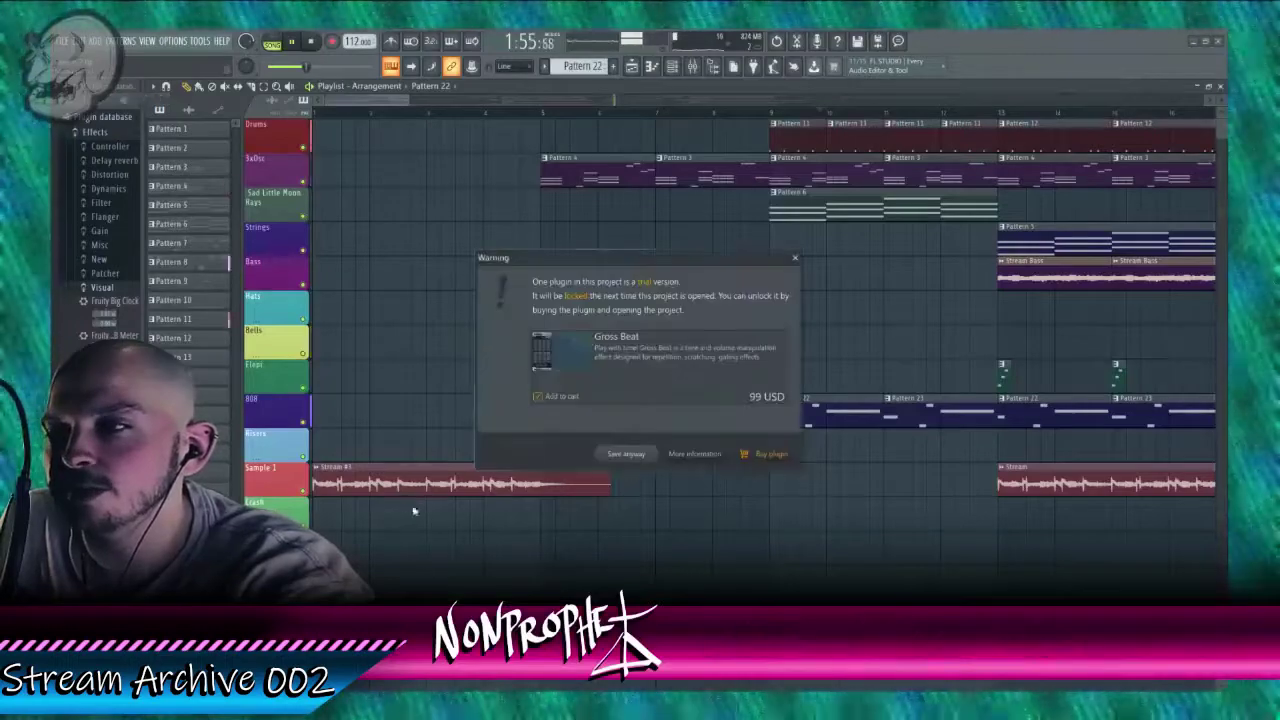
click(632, 456)
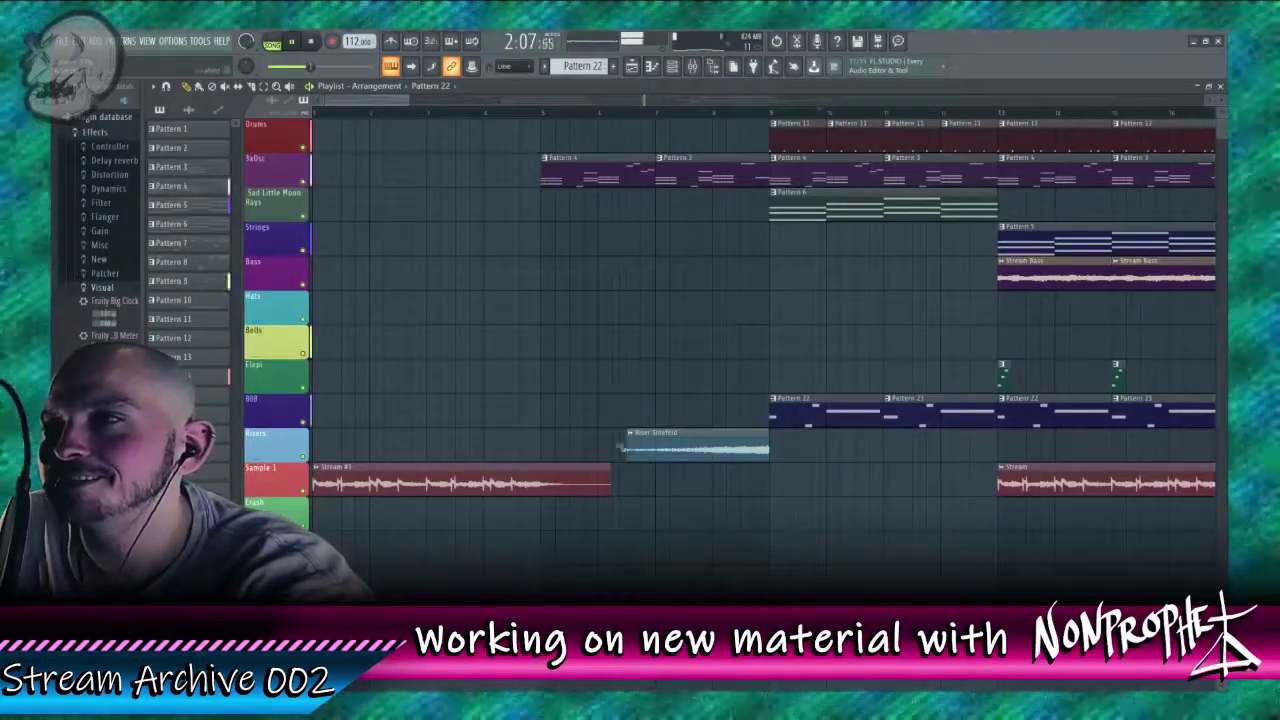